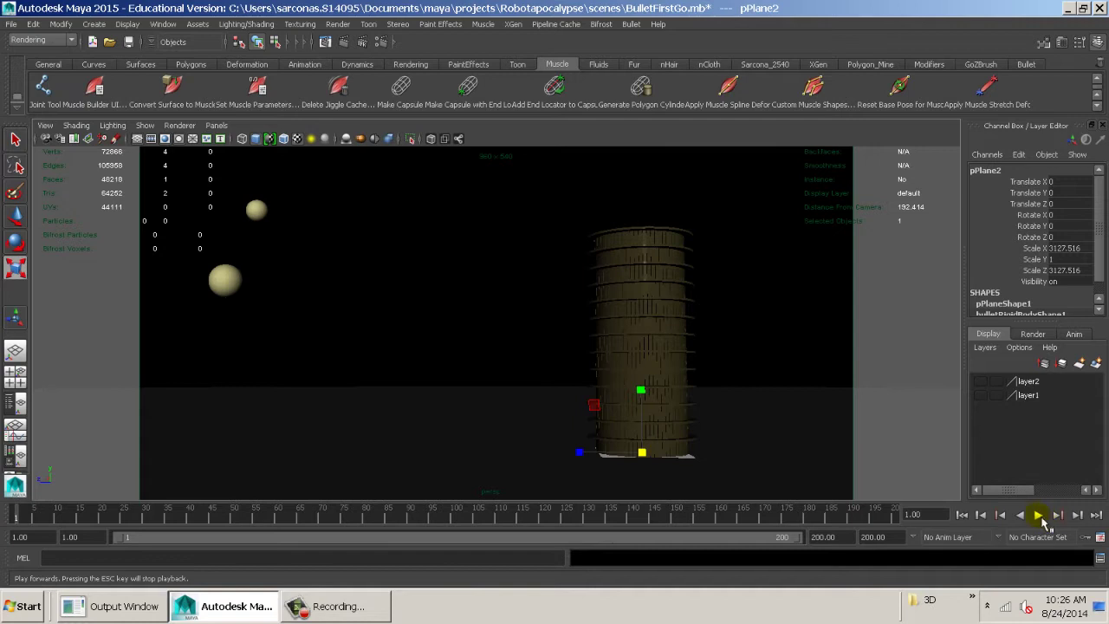
- Play the tower destruction simulation from frame 1, stop it at frame 66 and clear the plane's selection
left_click(1040, 516)
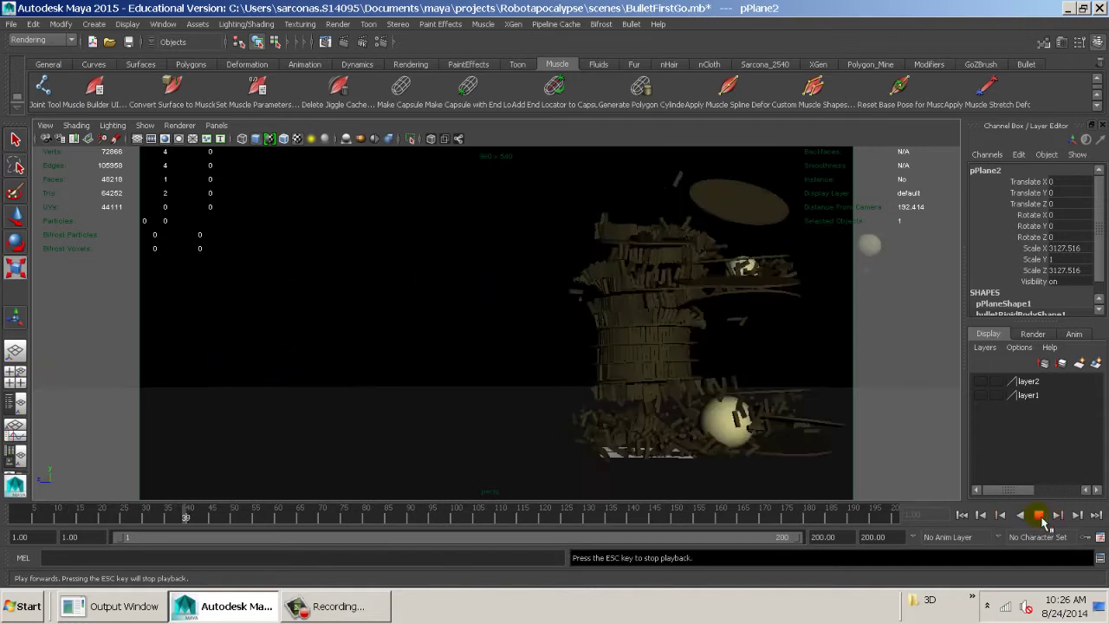
key("r")
key("Escape")
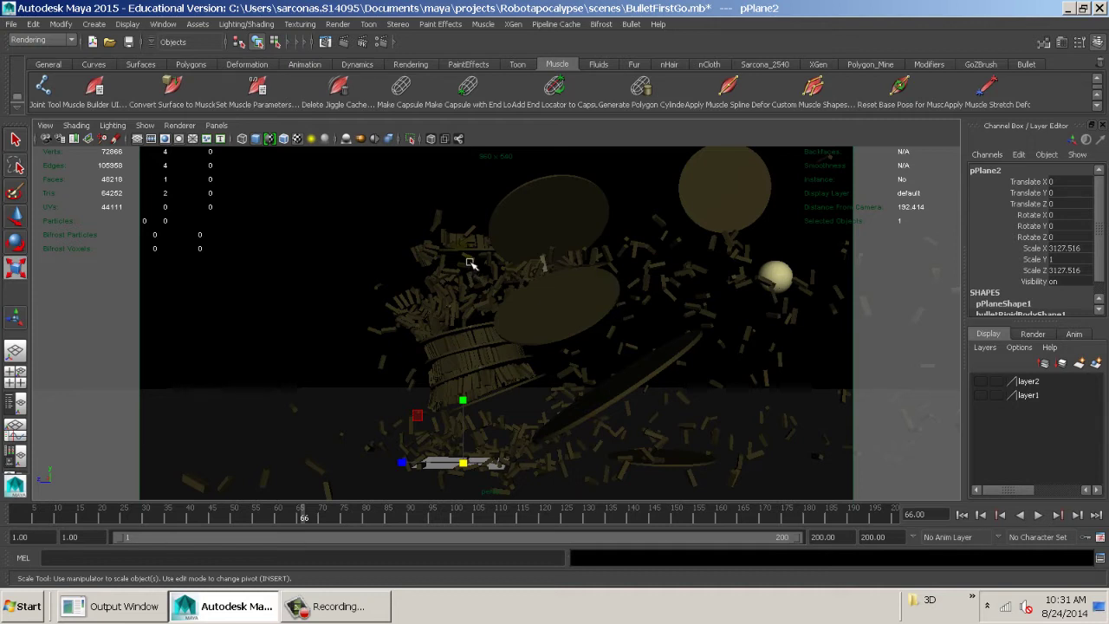
left_click(424, 232)
left_click(366, 240)
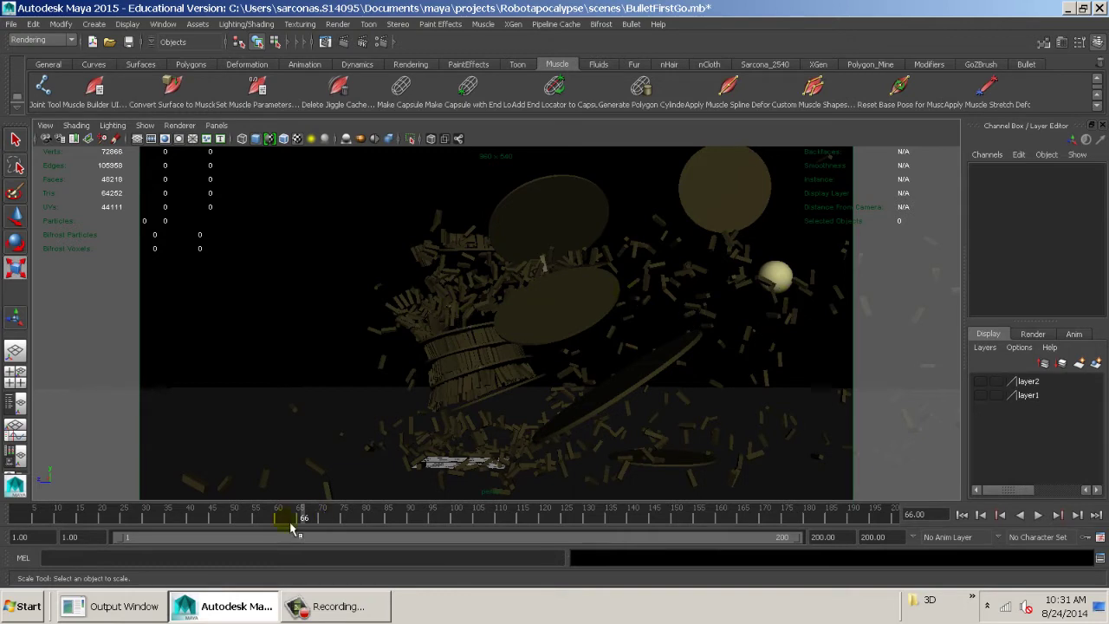
- Scrub back to frame 52 and examine the breaking tower's scattered bricks up close
left_click_drag(303, 517, 249, 487)
right_click_drag(467, 290, 720, 354, "alt")
middle_click_drag(554, 272, 468, 361, "alt")
right_click_drag(468, 361, 566, 406, "alt")
left_click_drag(566, 406, 588, 402, "alt")
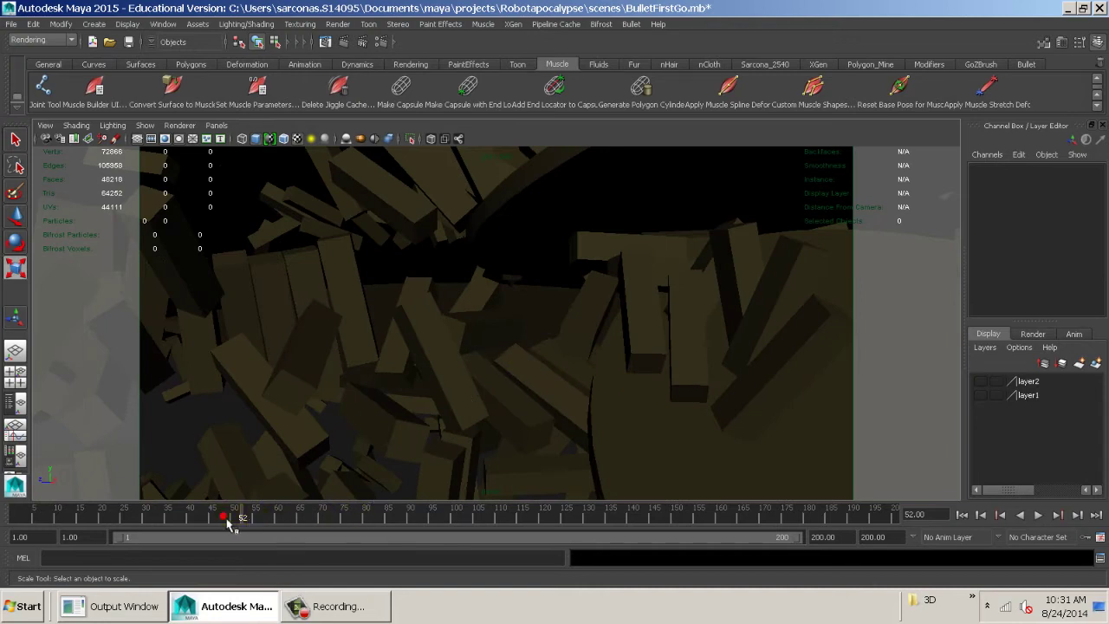
- Replay the simulation from frame 1 with the whole tower in view, and return to frame 1 after stopping it
left_click_drag(228, 523, 31, 517)
mouse_move(434, 416)
middle_mouse_down("alt")
mouse_move(446, 409)
mouse_move(433, 414)
middle_mouse_up("alt")
right_click_drag(456, 431, 486, 382, "alt")
left_click_drag(500, 367, 507, 384, "alt")
middle_click_drag(507, 384, 515, 380, "alt")
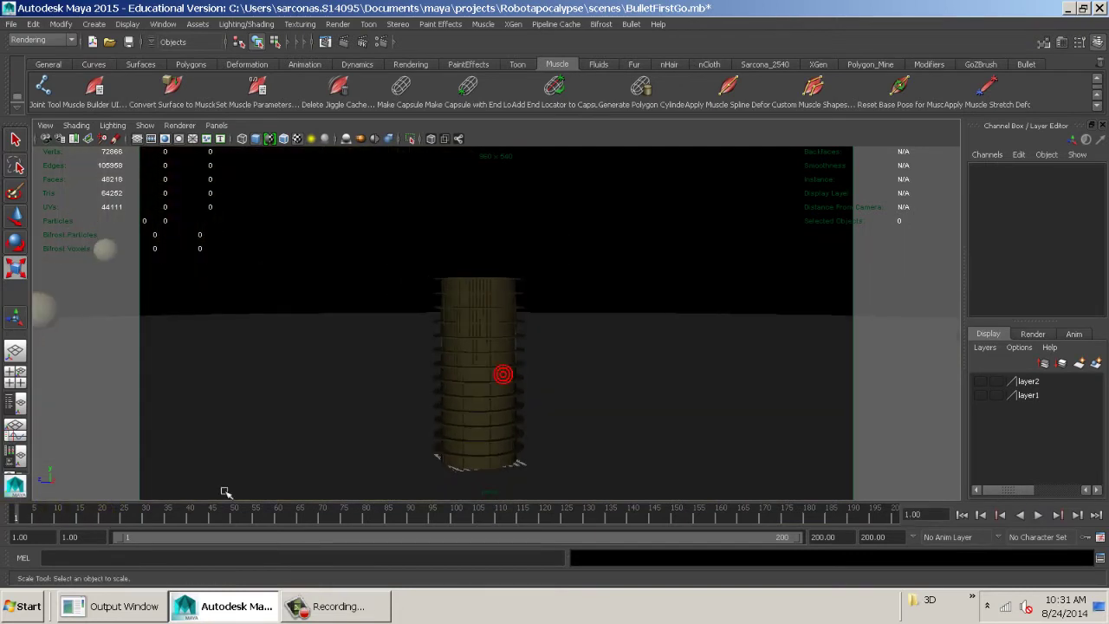
left_click_drag(74, 522, 7, 526)
left_click(1039, 515)
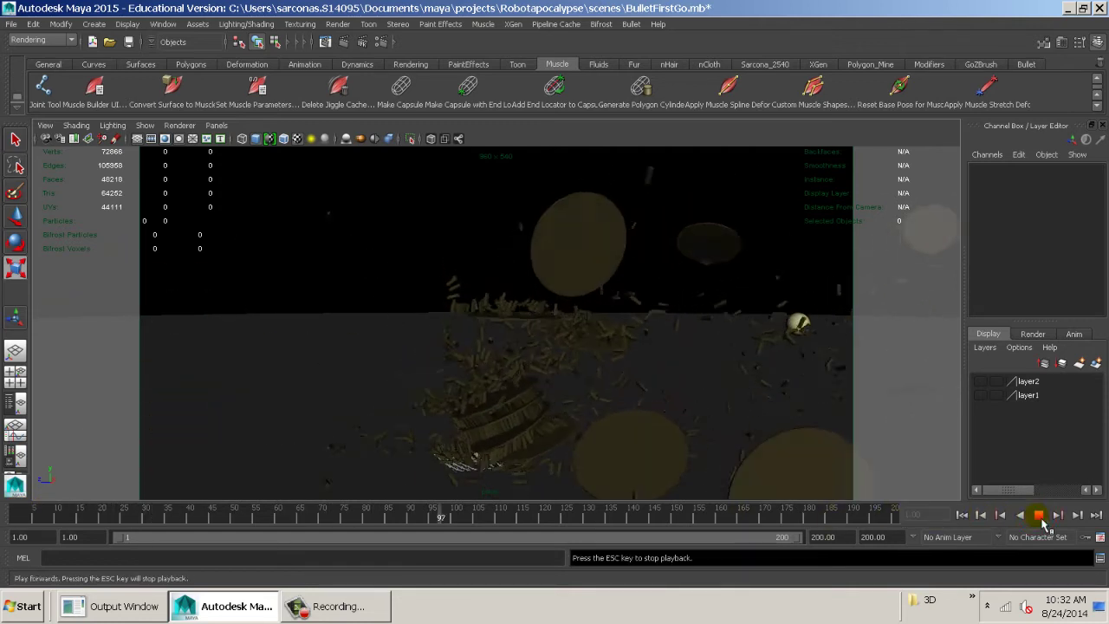
left_click(1039, 515)
left_click_drag(532, 520, 15, 520)
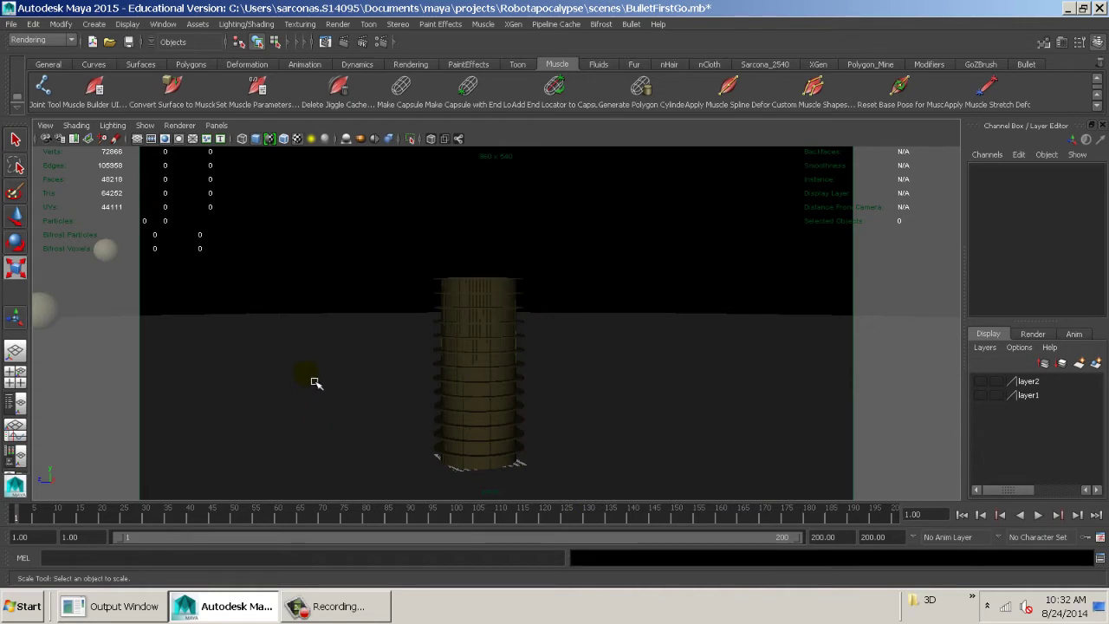
- Select the upper small sphere with the Move tool, examine its placement relative to the tower, and deselect it
middle_click_drag(317, 383, 520, 370, "alt")
left_click(349, 244)
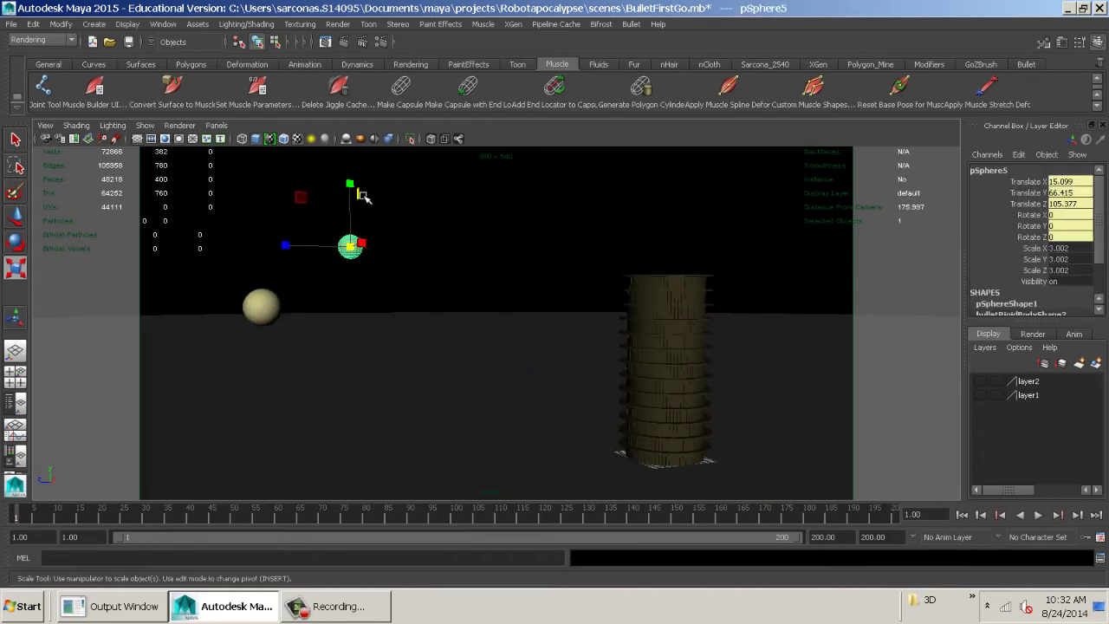
key("e")
key("w")
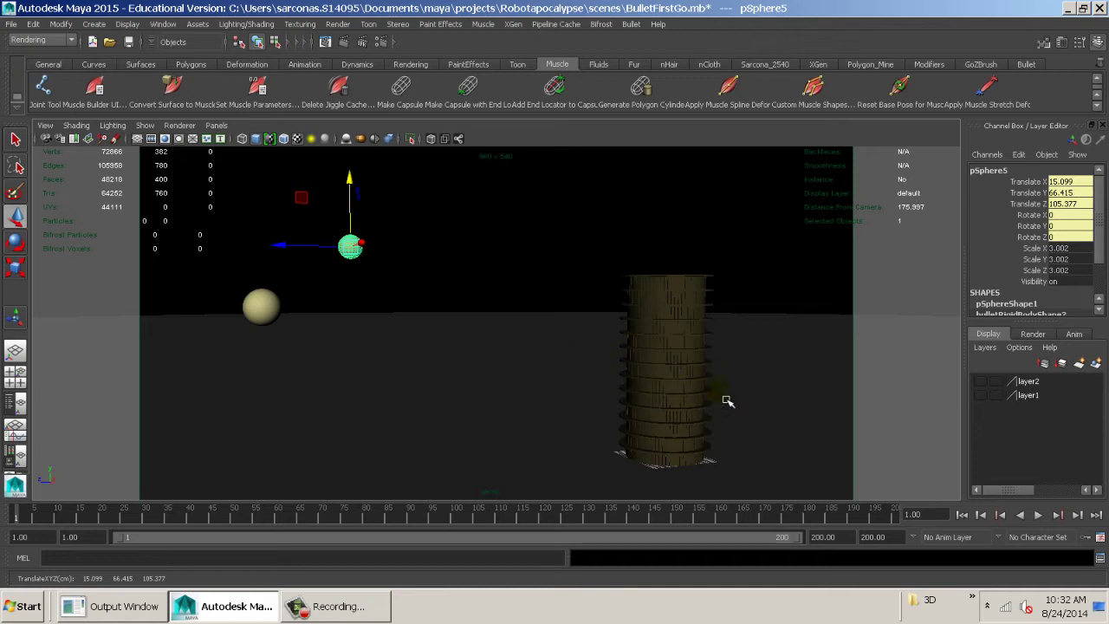
left_click_drag(624, 371, 598, 334, "alt")
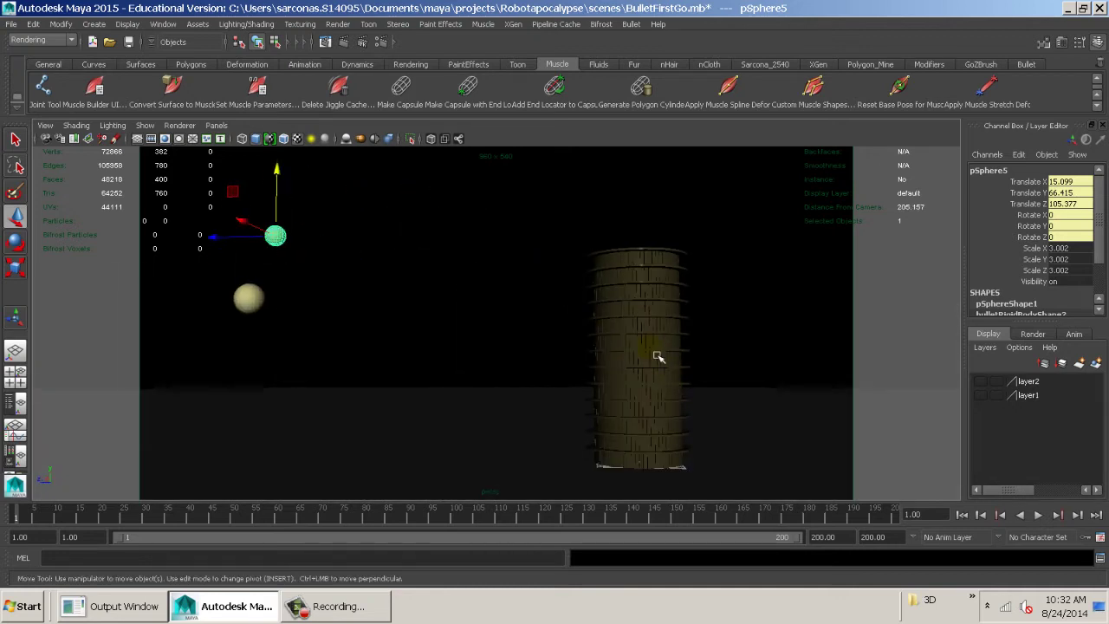
right_click_drag(735, 378, 672, 389, "alt")
middle_click_drag(672, 389, 592, 393, "alt")
left_click(629, 320)
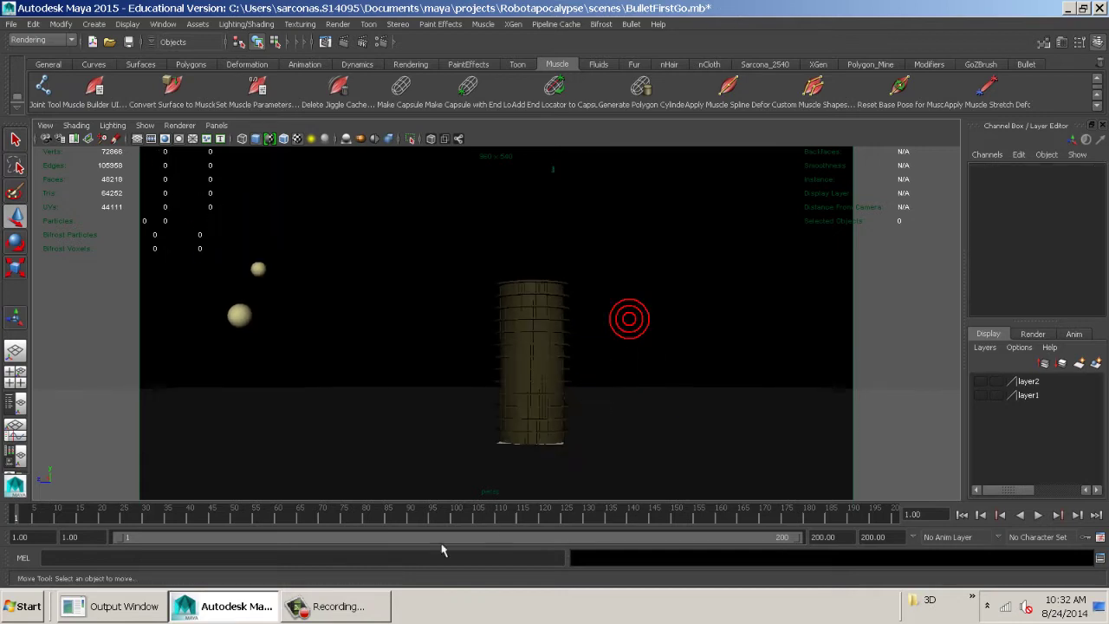
- Select the huge sphere enclosing the scene and examine the tower and projectile spheres from a higher angle
left_click_drag(309, 513, 11, 473)
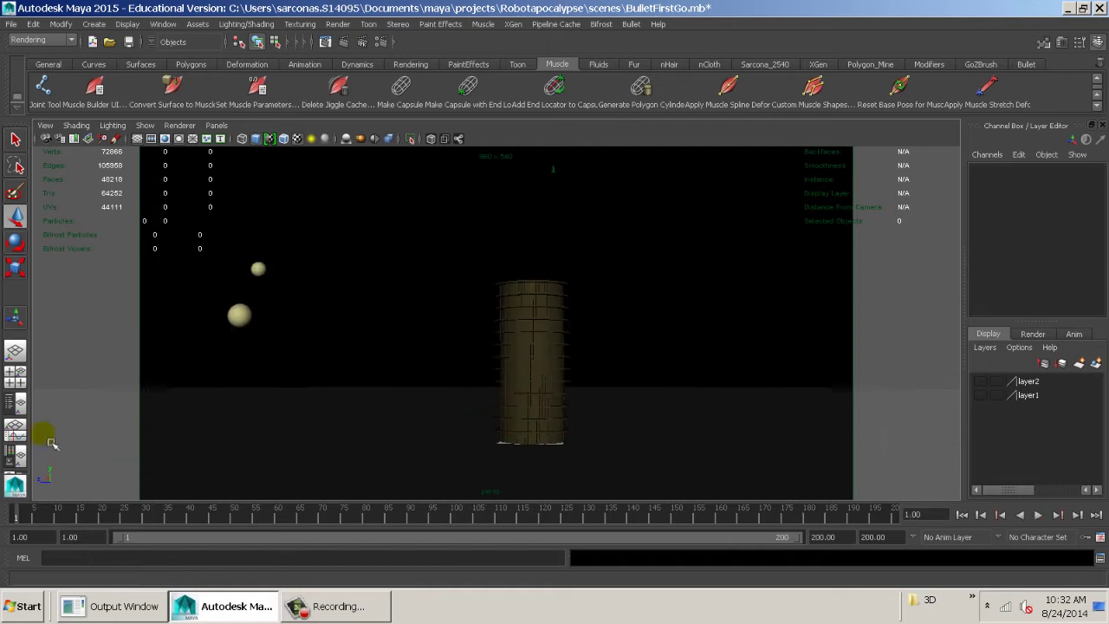
middle_click_drag(396, 339, 619, 335, "alt")
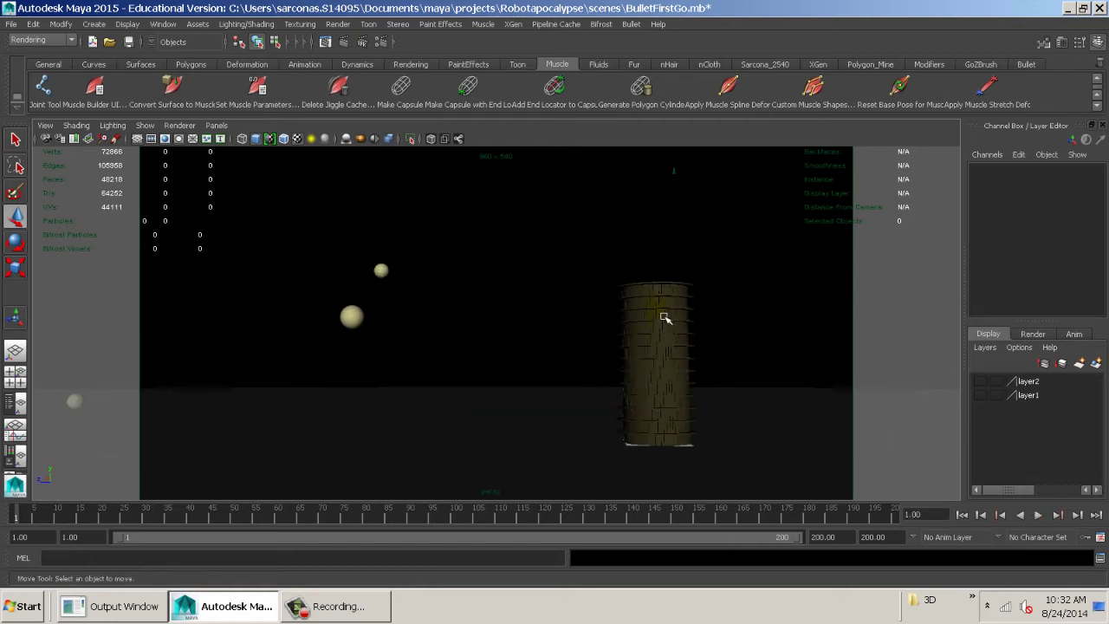
left_click(533, 302)
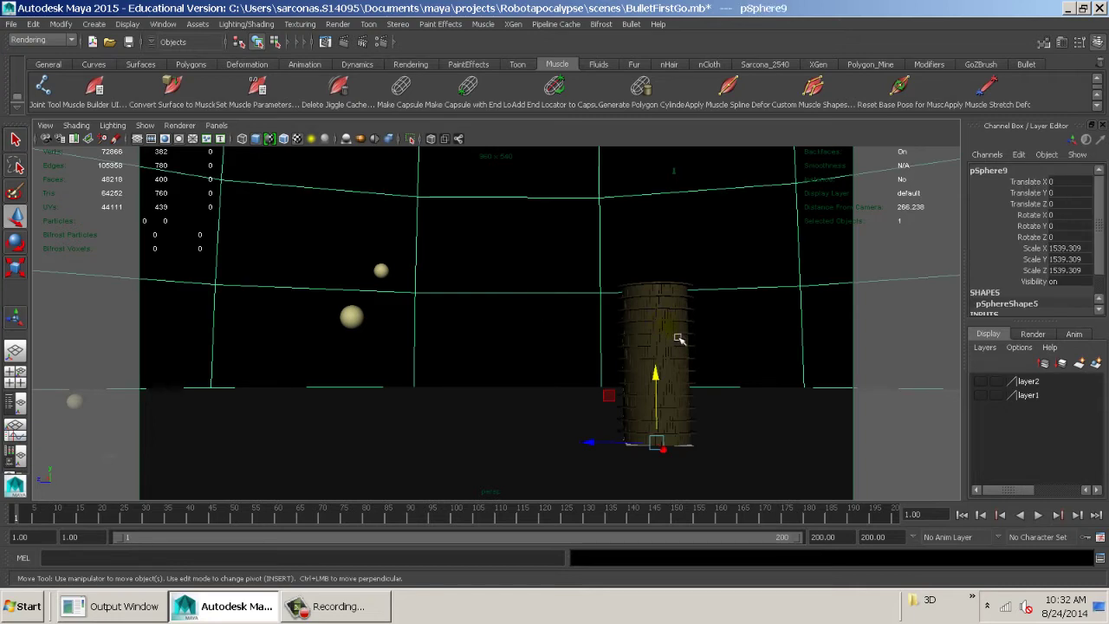
left_click_drag(654, 341, 653, 378, "alt")
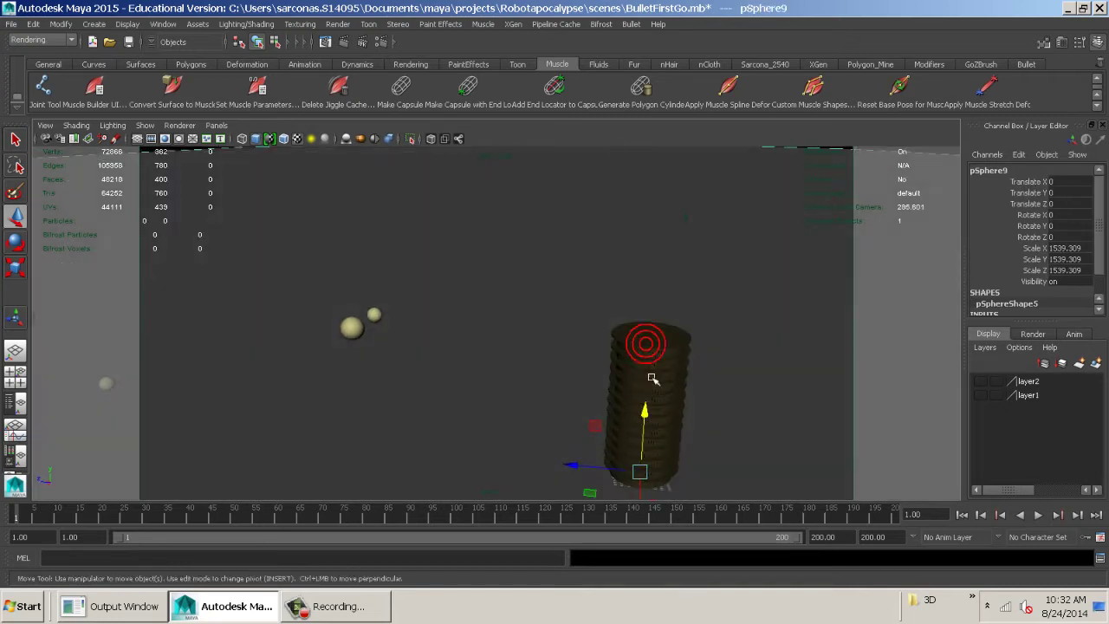
middle_click_drag(654, 379, 575, 309, "alt")
right_click_drag(574, 309, 746, 343, "alt")
middle_click_drag(644, 322, 760, 356, "alt")
right_click_drag(760, 356, 691, 313, "alt")
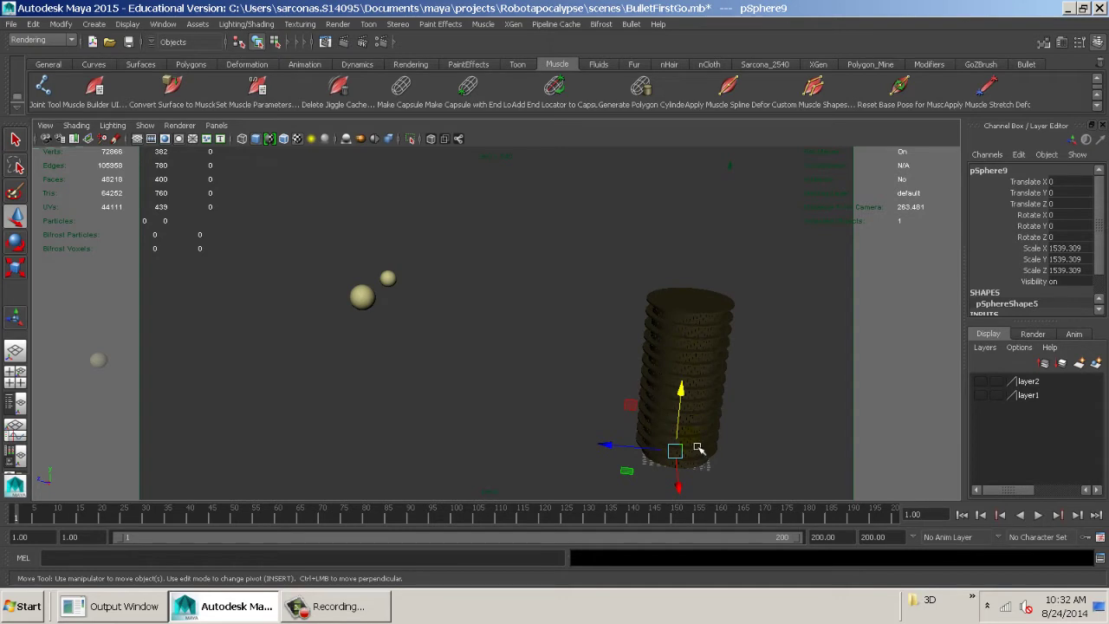
- Save the tower scene and start a new empty scene
key("ctrl+s")
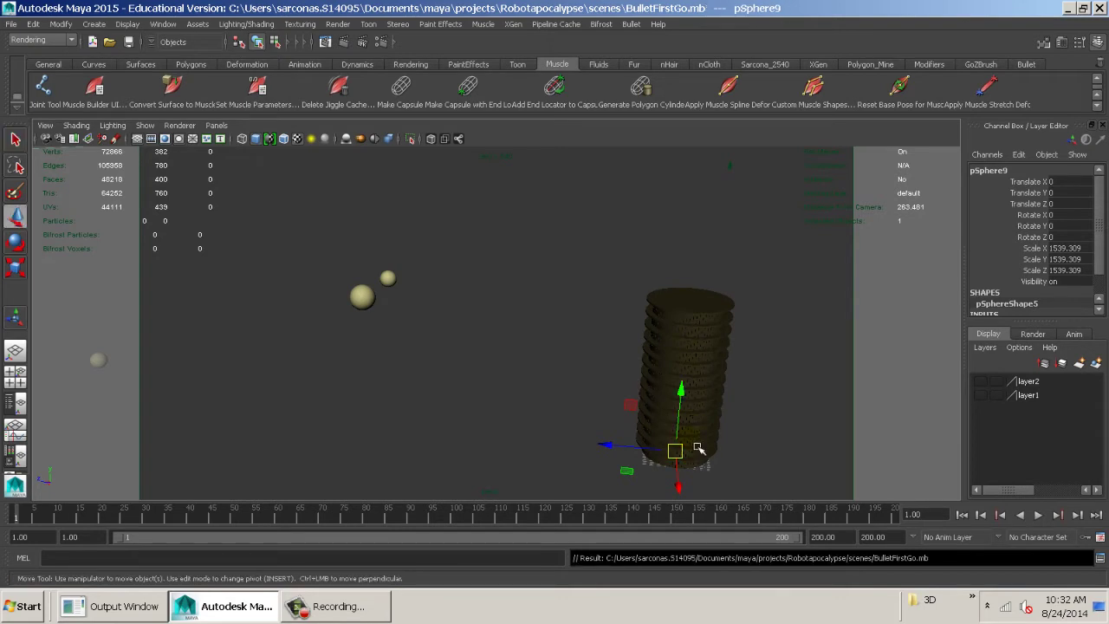
key("ctrl+n")
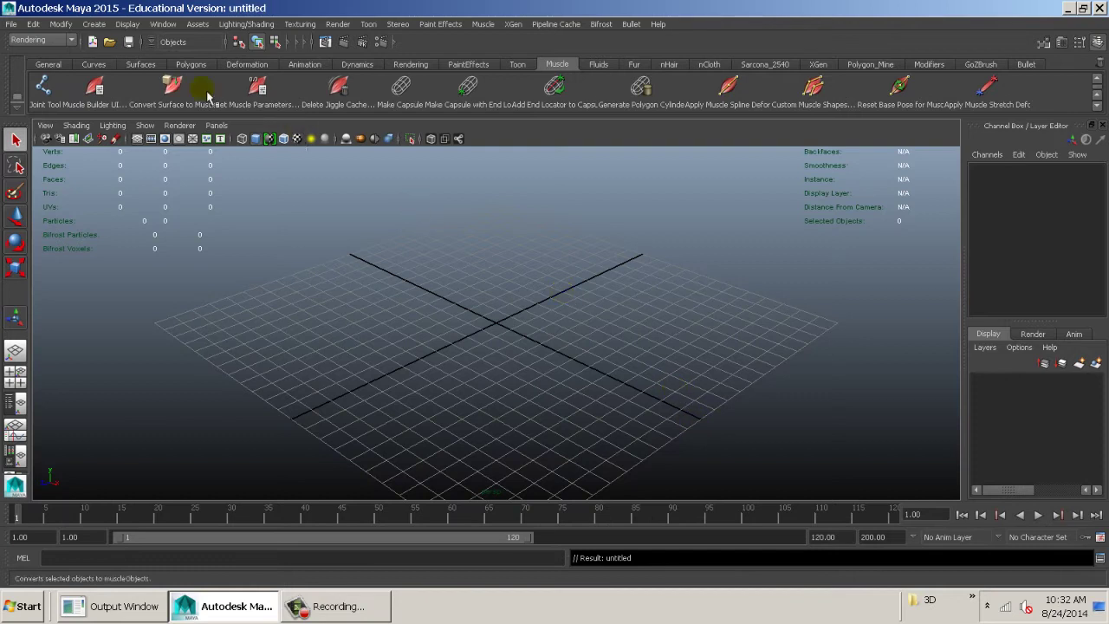
- Start a new project and browse for its location to the F14 folder inside D_Drive on the Desktop
left_click(10, 24)
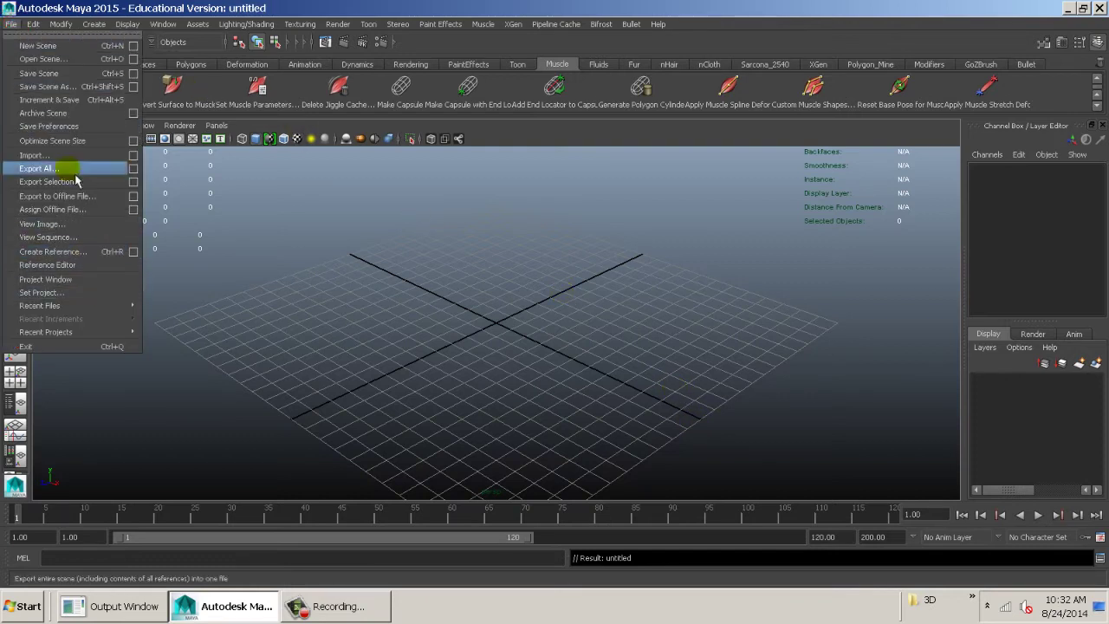
left_click(82, 279)
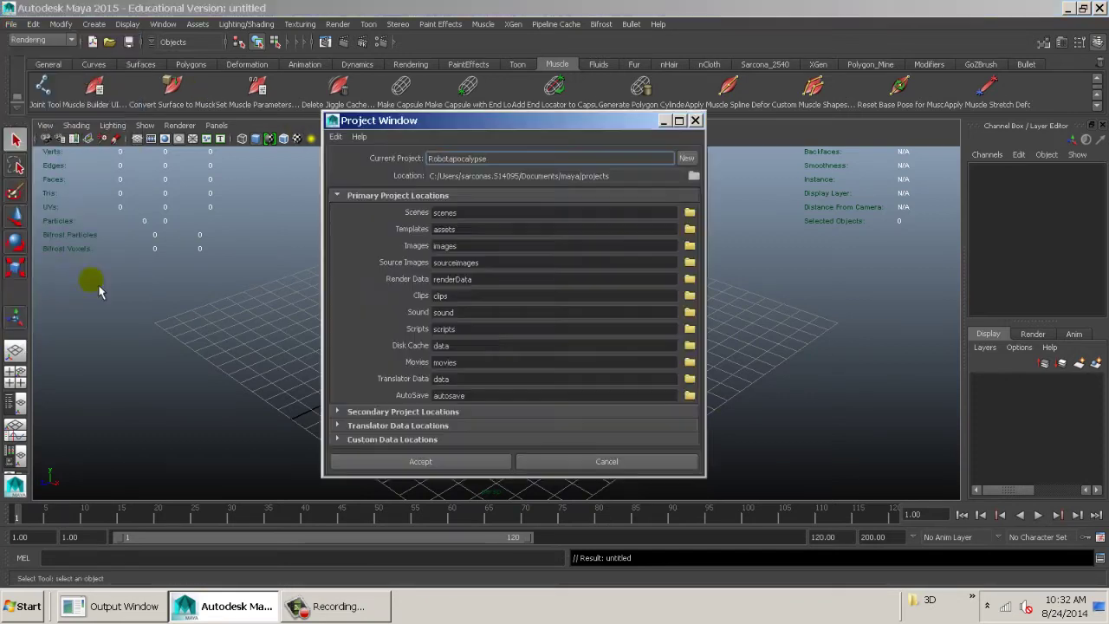
left_click(685, 159)
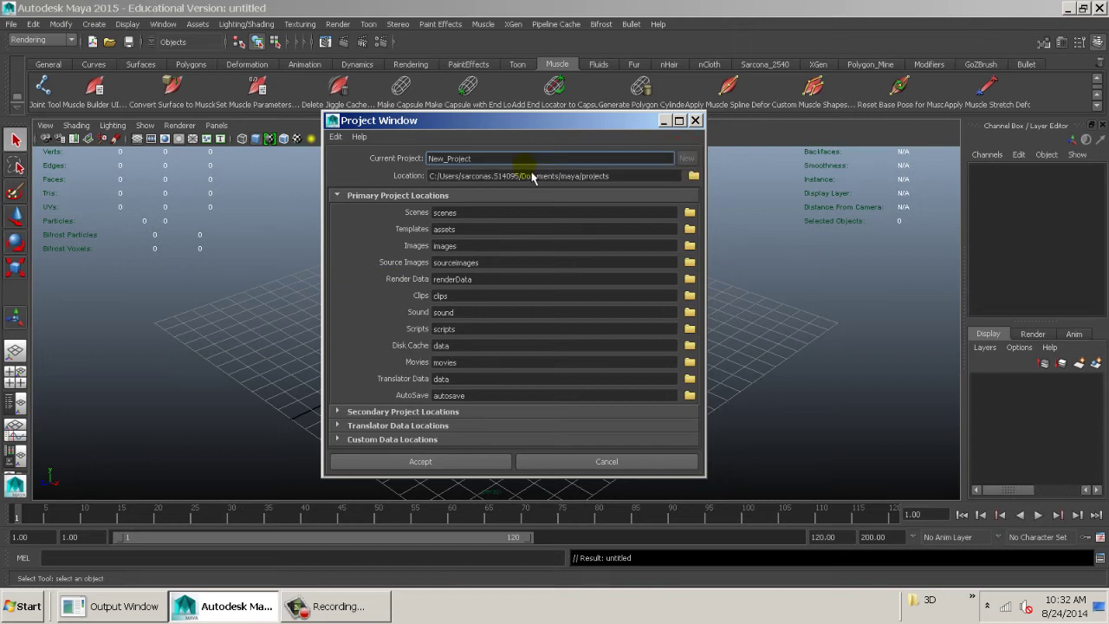
left_click_drag(651, 177, 428, 178)
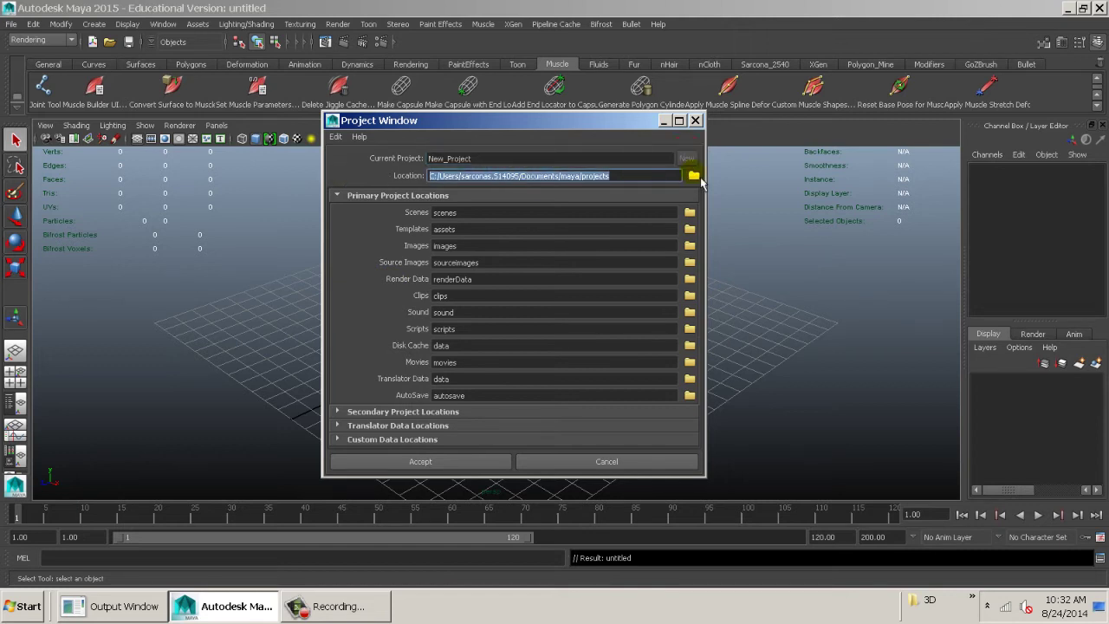
left_click(694, 176)
left_click(156, 176)
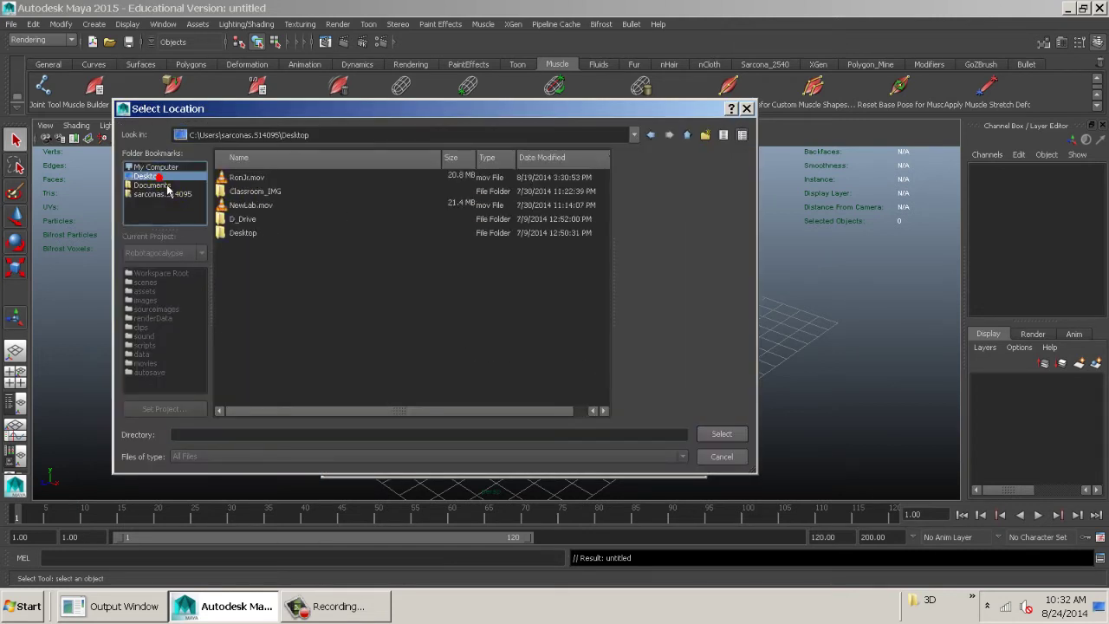
double_click(239, 219)
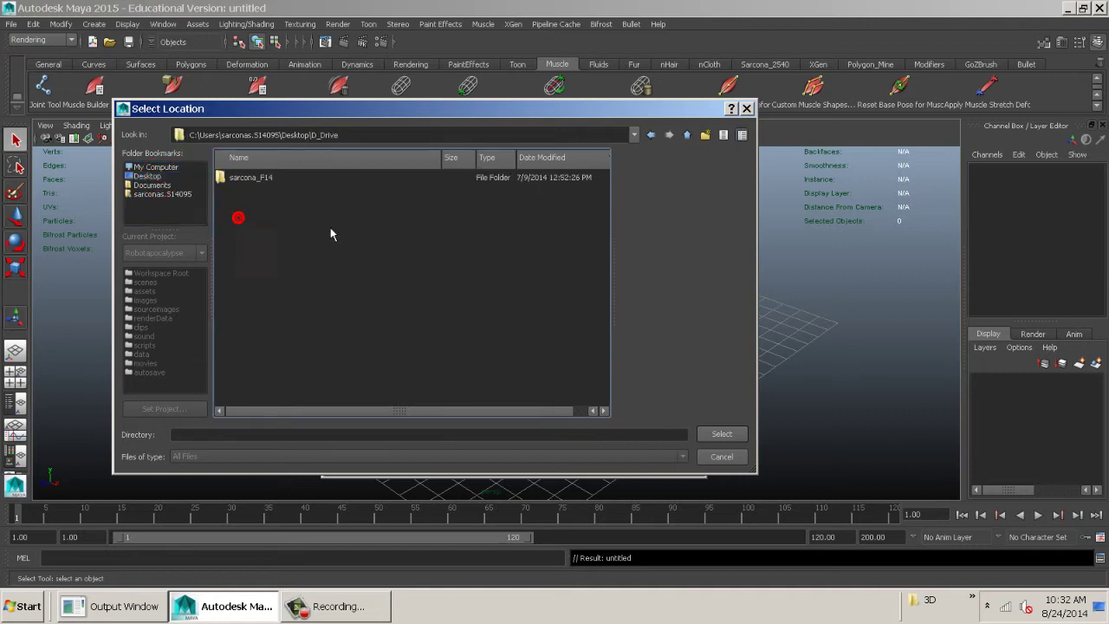
double_click(251, 179)
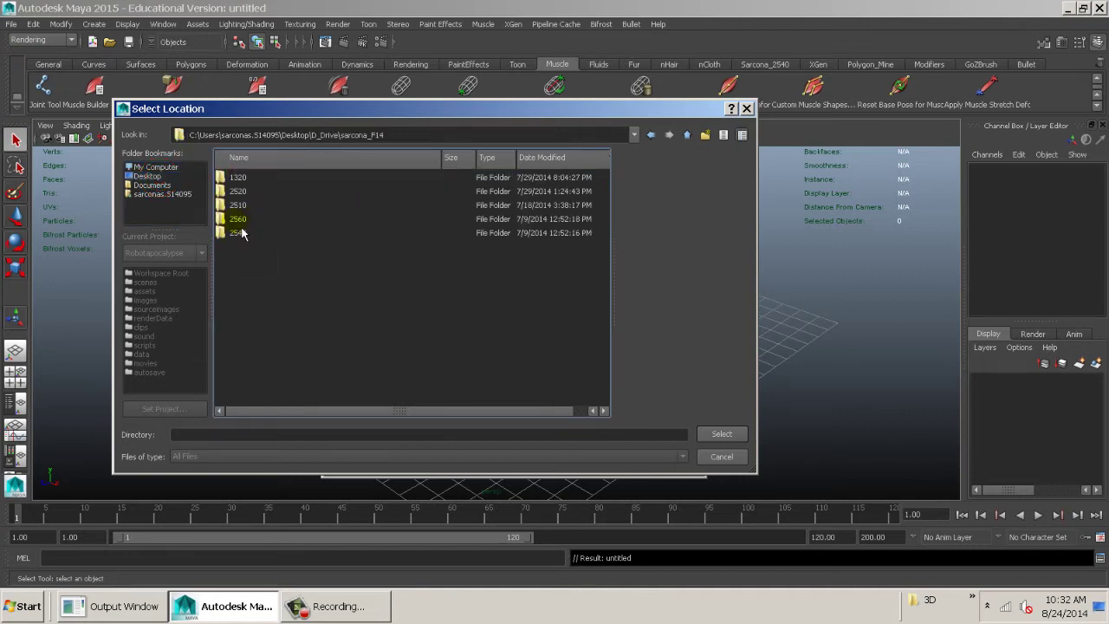
- Rename the 2560 folder to 2550
right_click(241, 221)
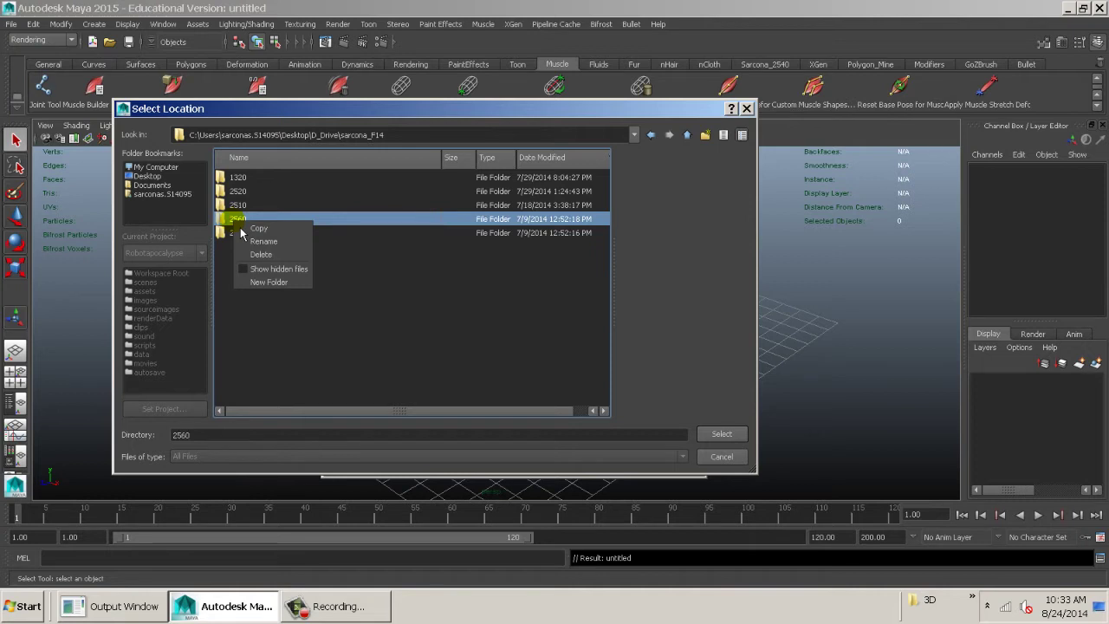
left_click(262, 241)
left_click(240, 219)
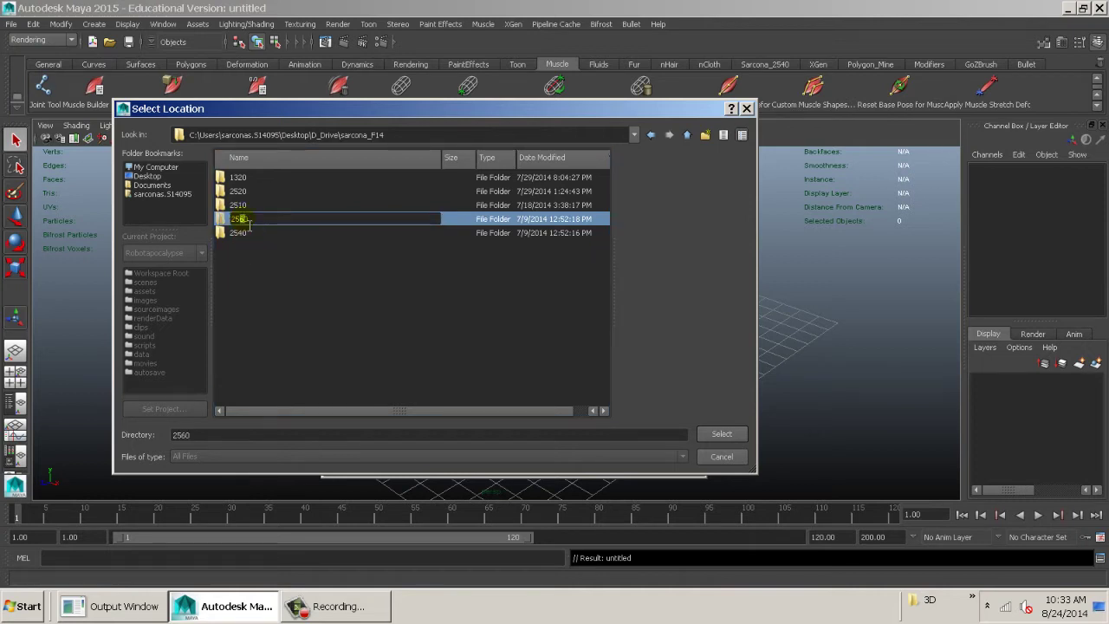
key("BackSpace")
type("5")
key("Return")
- Create a folder named work inside the 2550 folder and choose it as the project location
double_click(245, 220)
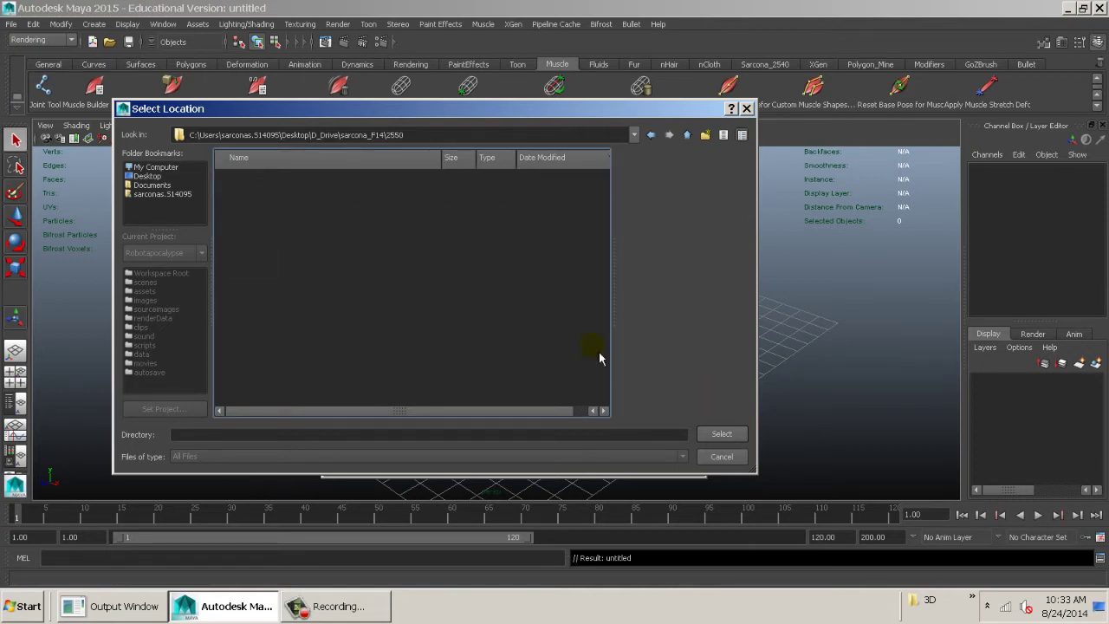
left_click(707, 137)
type("w")
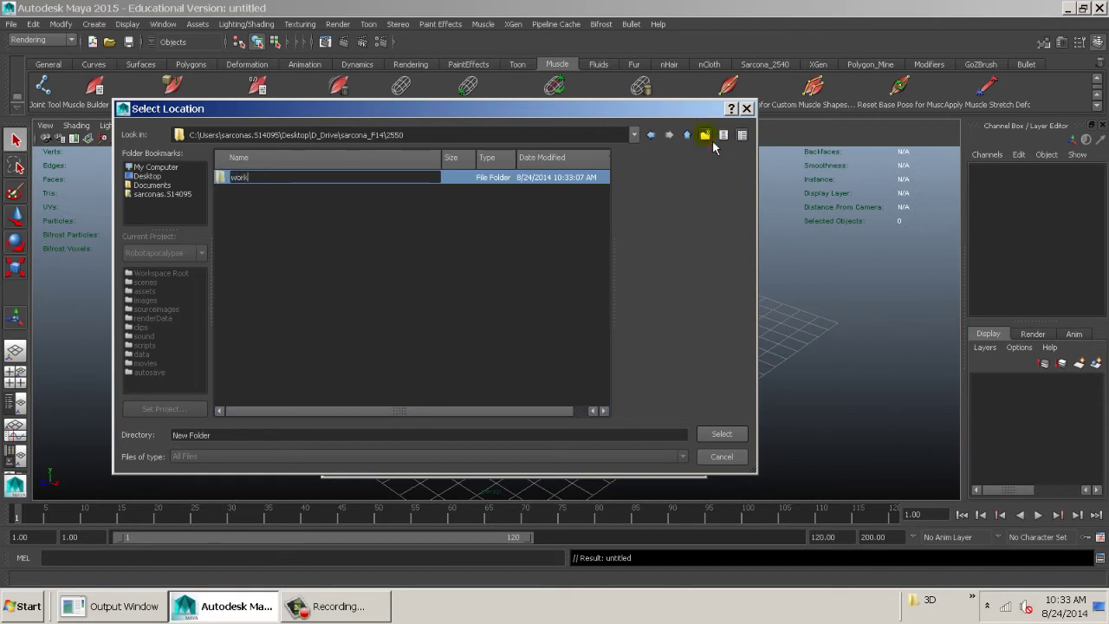
type("ork")
key("Return")
key("Return")
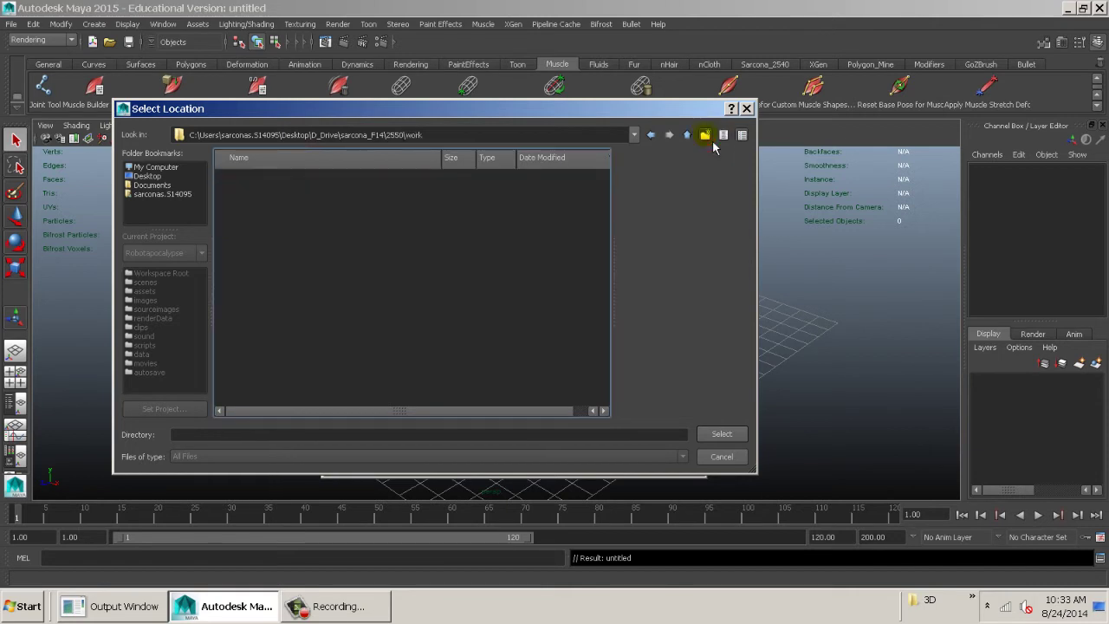
left_click(741, 439)
- Name the new project with the owner's surname followed by _Bullet_01, and create it with the default folder locations
double_click(522, 161)
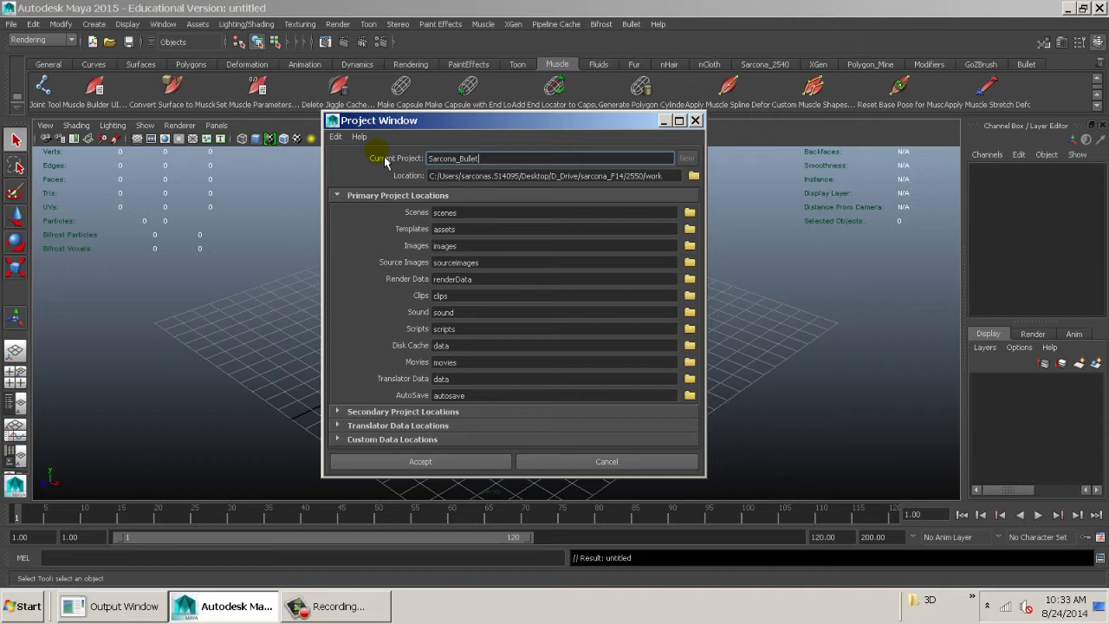
type("Sarcona_Bullet_01")
key("Return")
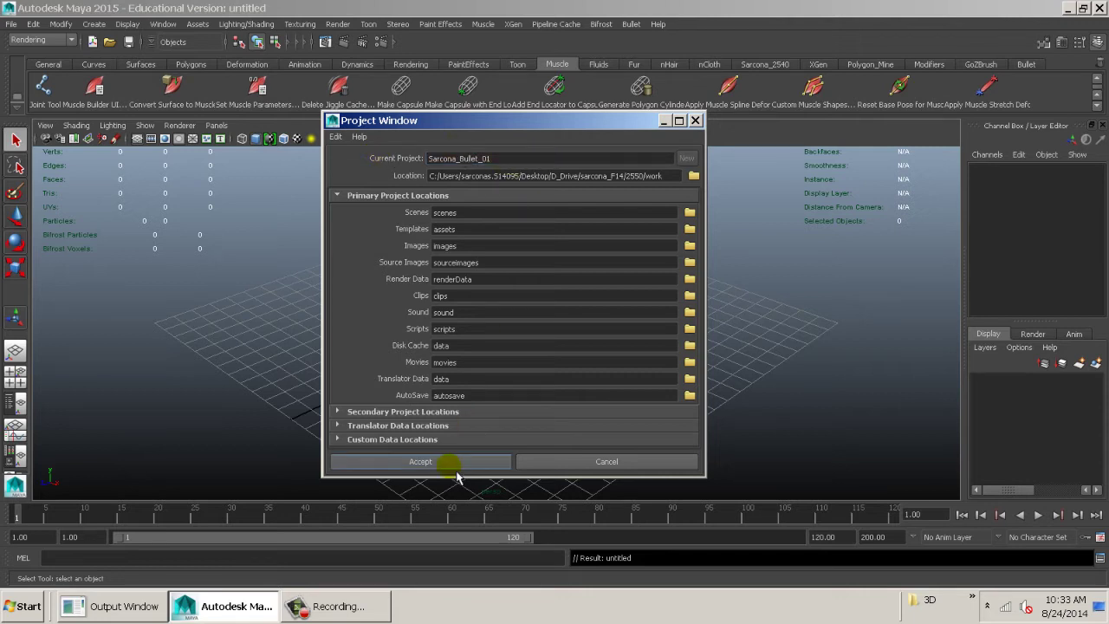
left_click(420, 462)
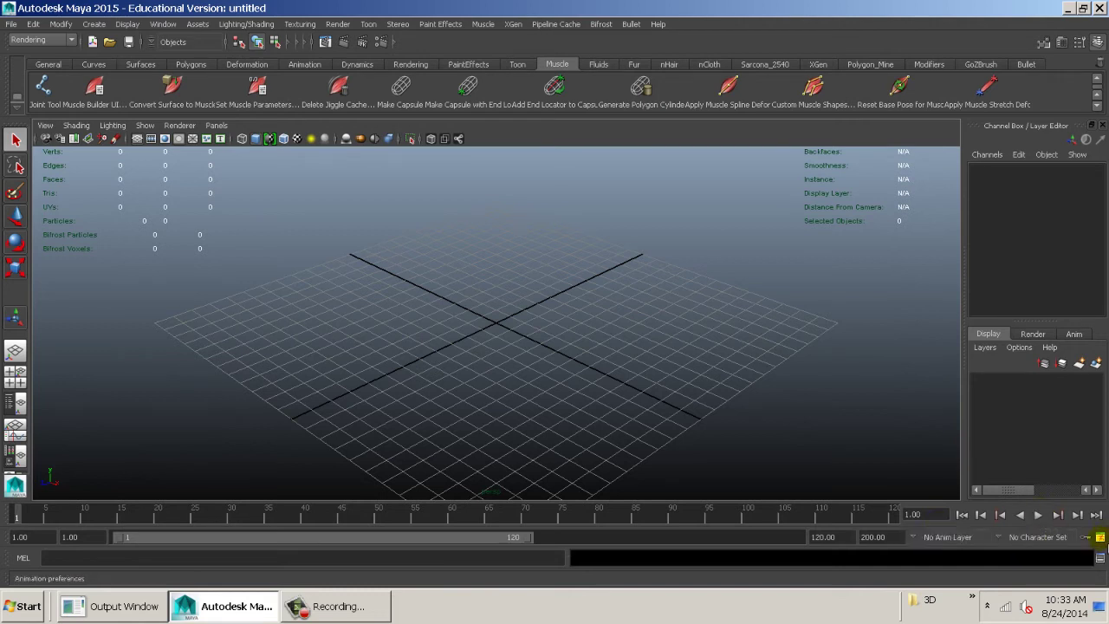
- In the time slider preferences, set the playback speed to Play every frame and save the preferences
left_click(1101, 538)
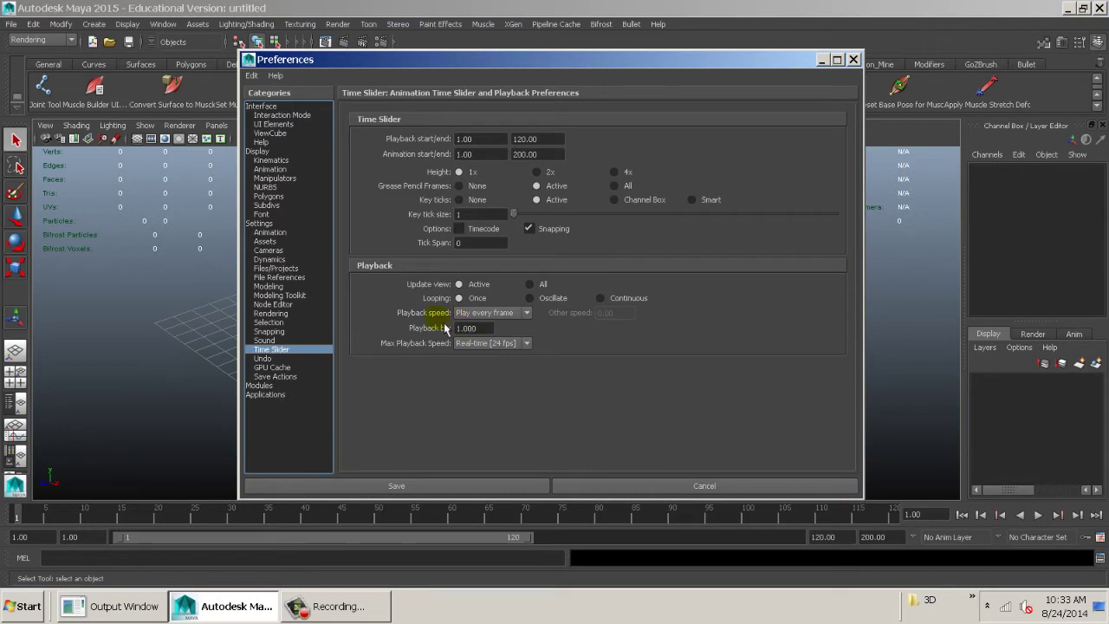
left_click(491, 313)
left_click(496, 326)
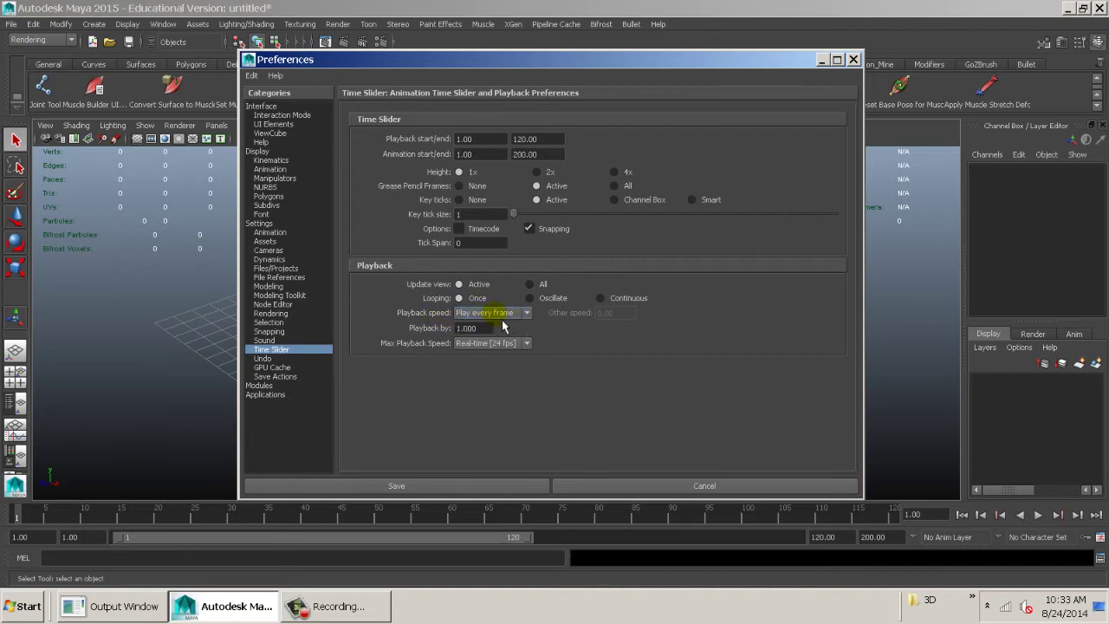
left_click(472, 485)
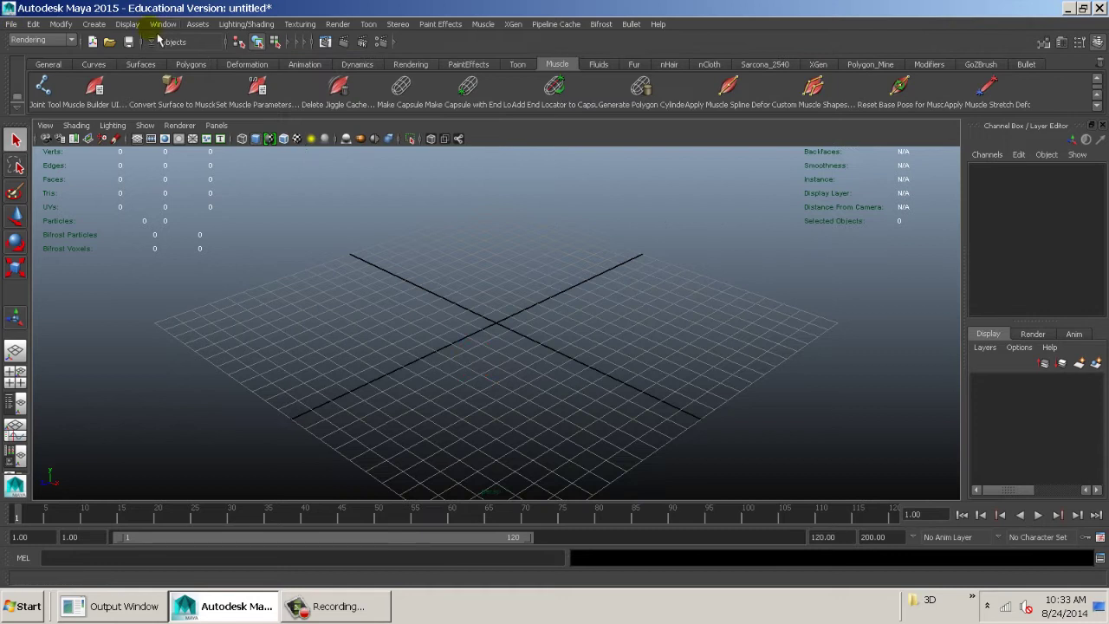
- Create a polygon plane at the origin and scale it uniformly to about 121 on all axes
left_click(97, 25)
mouse_move(135, 58)
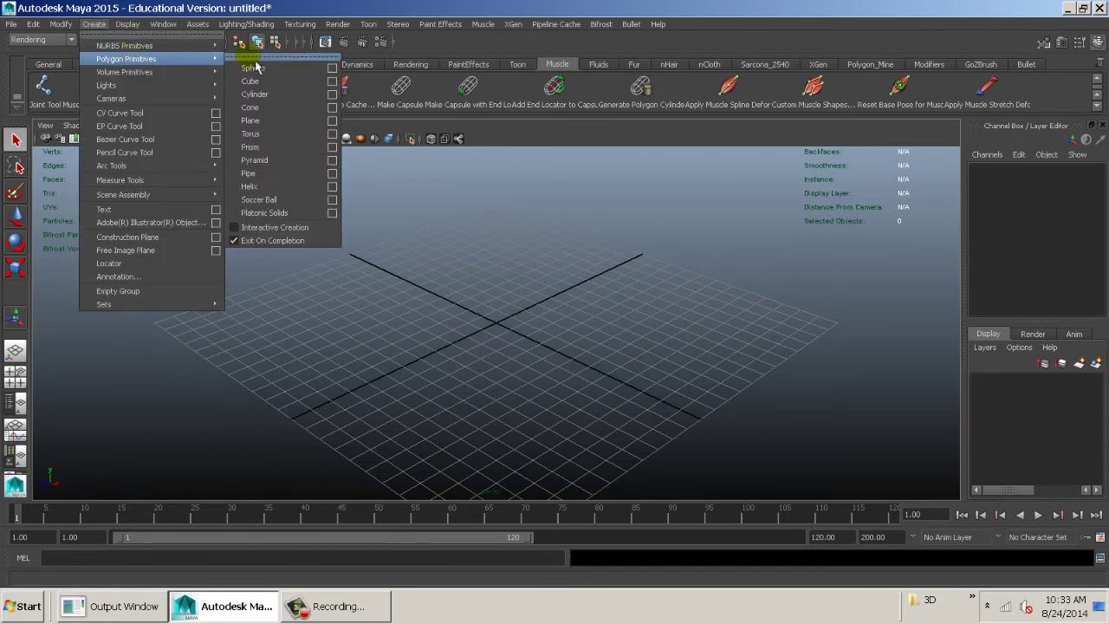
left_click(288, 129)
key("r")
middle_click_drag(352, 269, 866, 262)
middle_click_drag(349, 236, 720, 302)
left_click_drag(720, 303, 770, 303, "alt")
right_click_drag(770, 303, 356, 286, "alt")
middle_click_drag(356, 286, 243, 272, "alt")
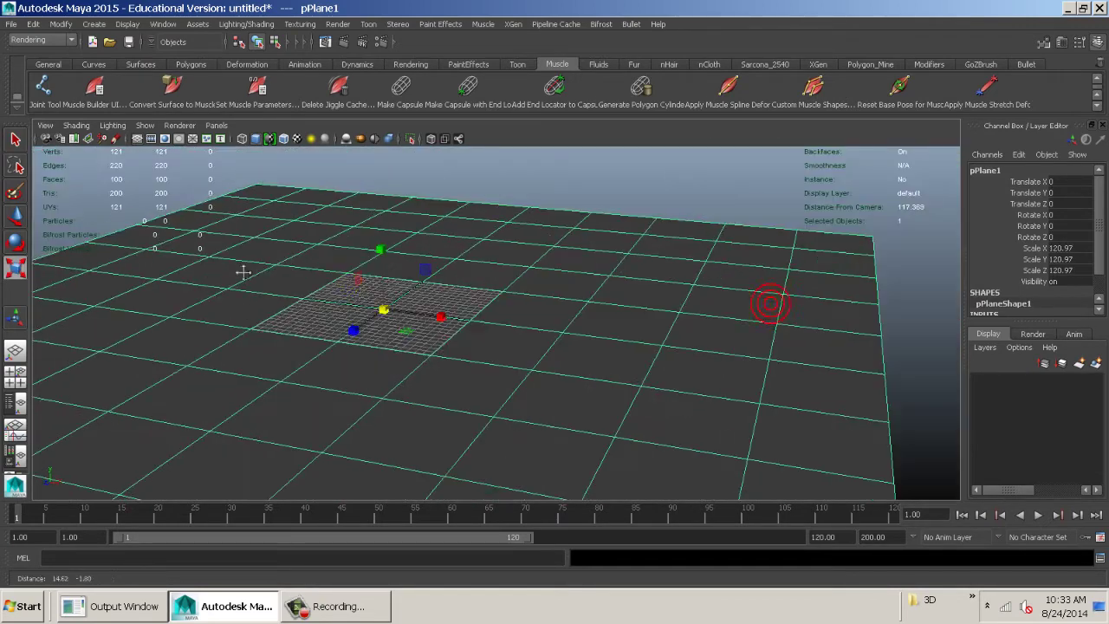
- Enlarge the ground plane uniformly in several passes to a scale of about 3410 on all axes
right_click_drag(353, 292, 50, 262, "alt")
left_click_drag(314, 260, 310, 318, "alt")
middle_click_drag(225, 317, 590, 321)
middle_click_drag(260, 324, 612, 334)
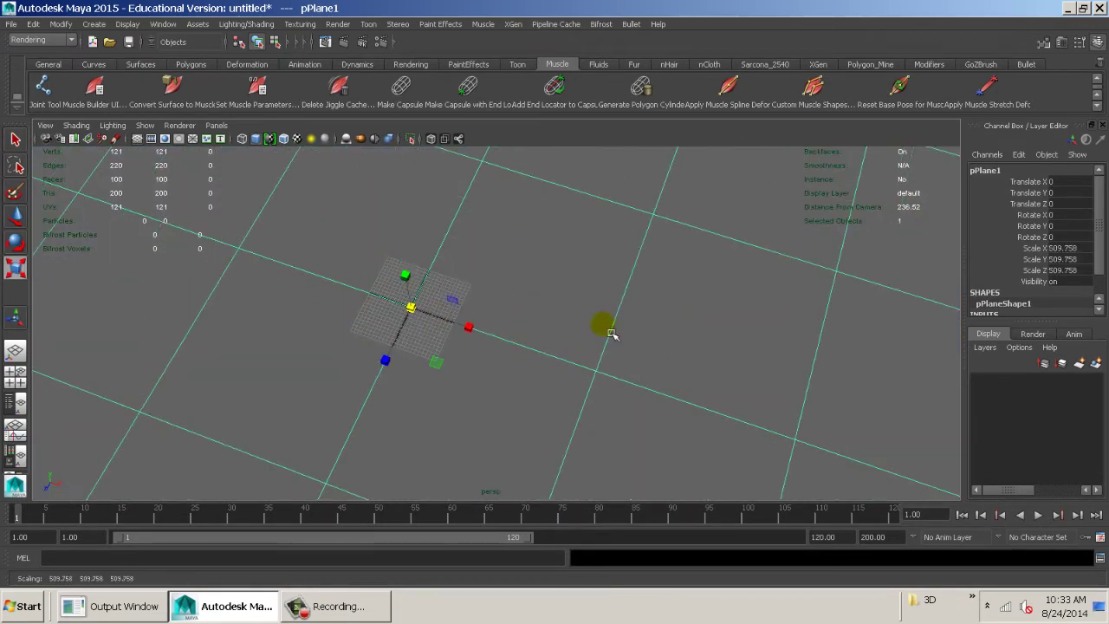
right_click_drag(658, 317, 139, 260, "alt")
middle_click_drag(156, 286, 376, 296)
middle_click_drag(184, 307, 545, 320)
left_click_drag(343, 308, 370, 292, "alt")
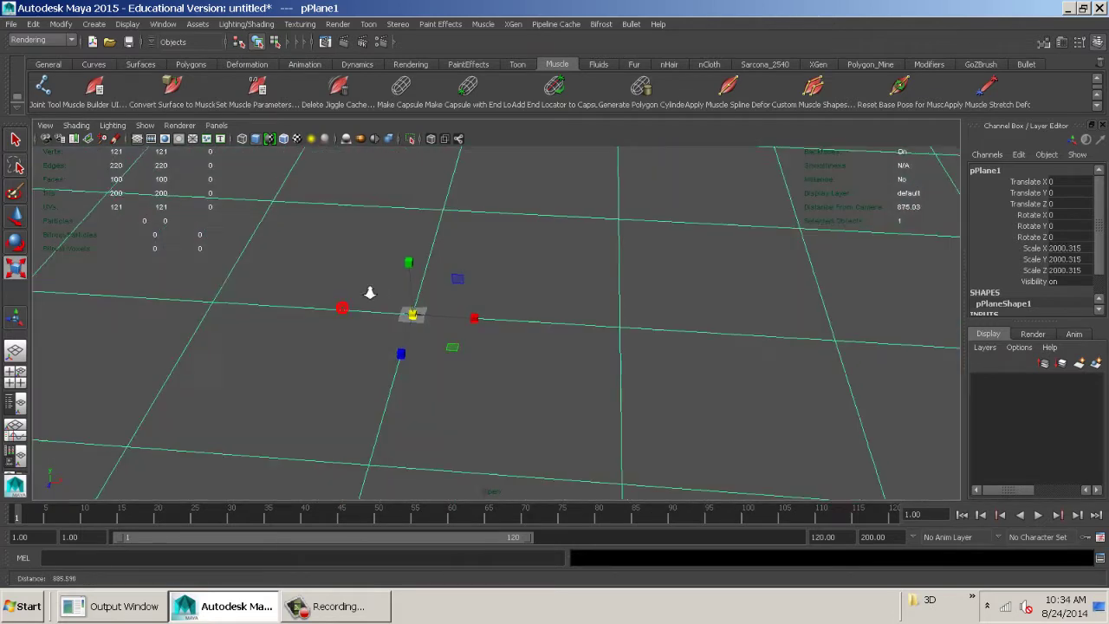
right_click_drag(370, 293, 178, 286, "alt")
middle_click_drag(286, 305, 752, 303)
left_click_drag(393, 349, 347, 345, "alt")
right_click_drag(382, 341, 694, 352, "alt")
middle_click_drag(470, 366, 574, 414, "alt")
right_click_drag(574, 413, 806, 458, "alt")
middle_click_drag(688, 390, 612, 418, "alt")
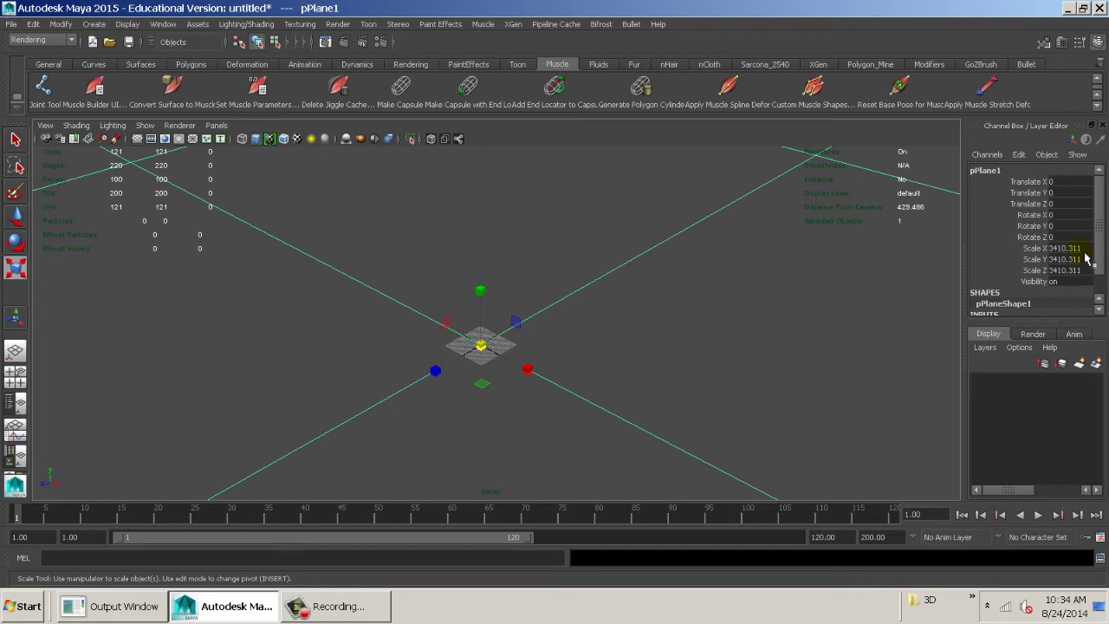
- Convert the plane's scale from centimetres to feet in the Calculator by dividing 3400 by 2.54 and the result by 12
left_click_drag(1066, 248, 1081, 279)
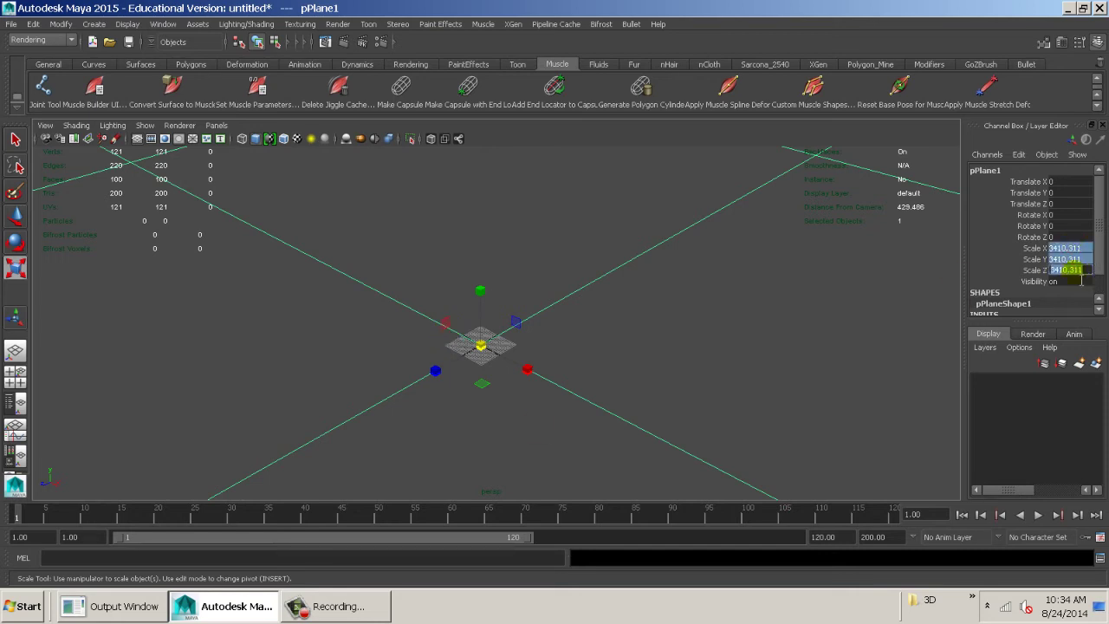
key("super")
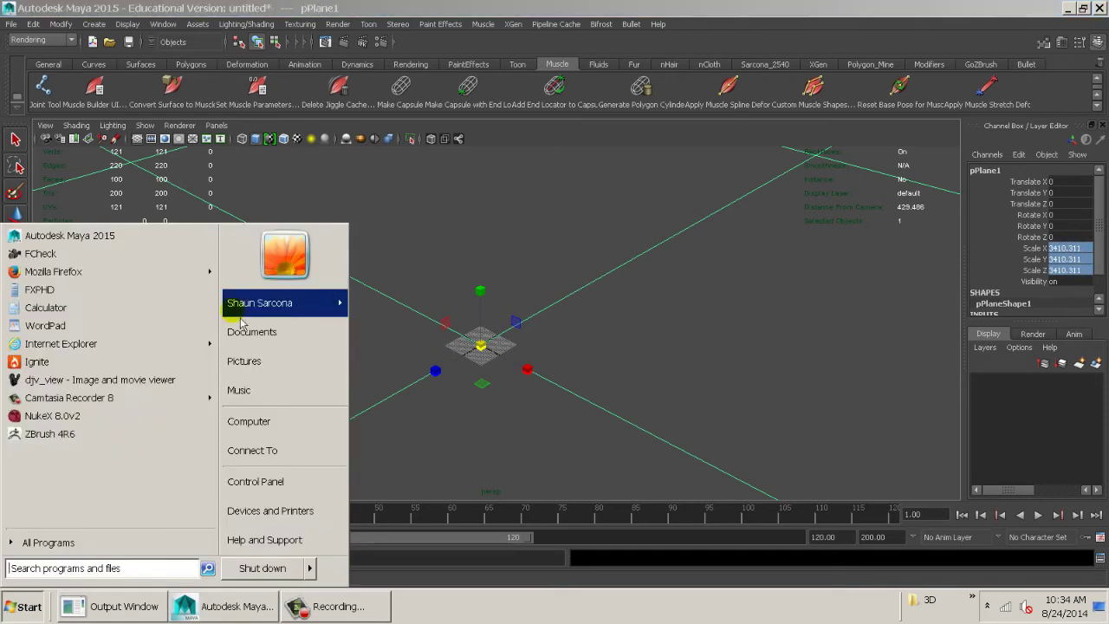
left_click(45, 308)
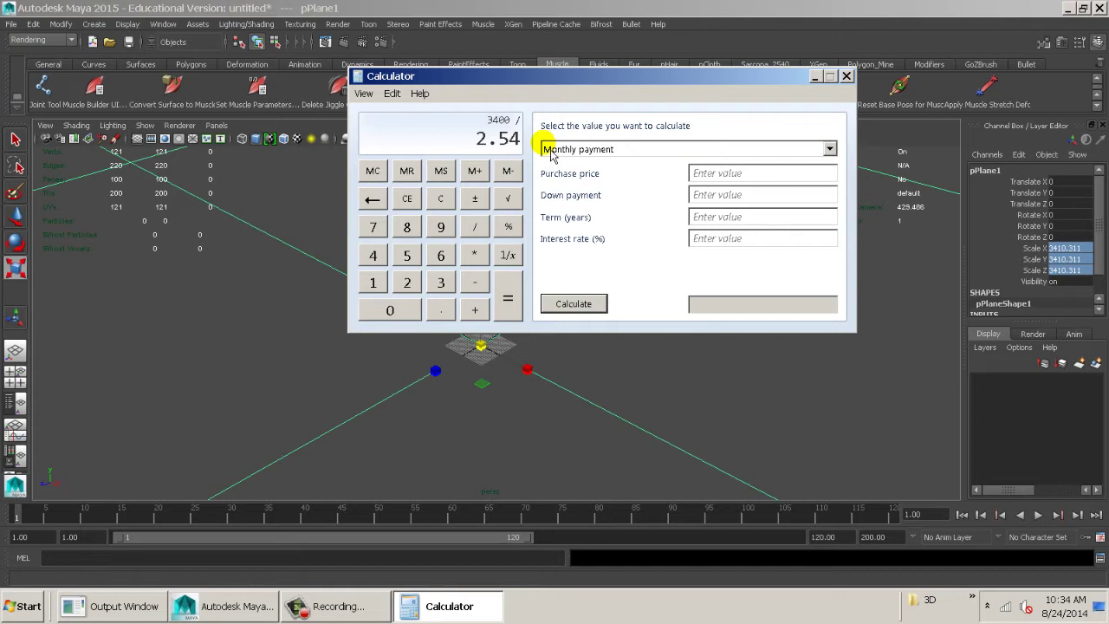
key("Return")
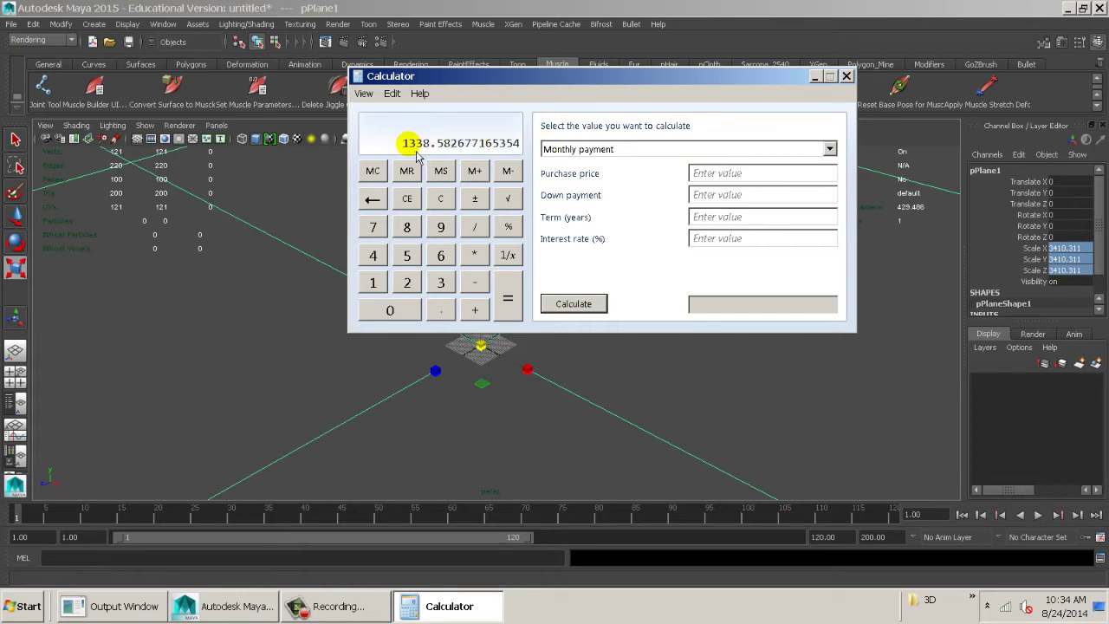
key("slash")
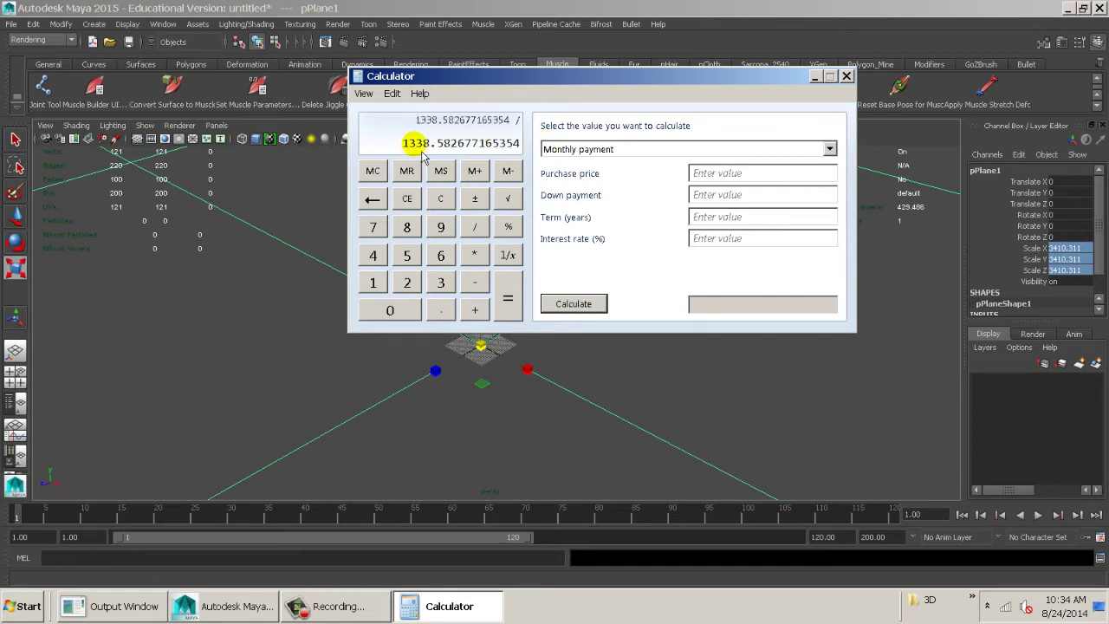
type("12")
key("Return")
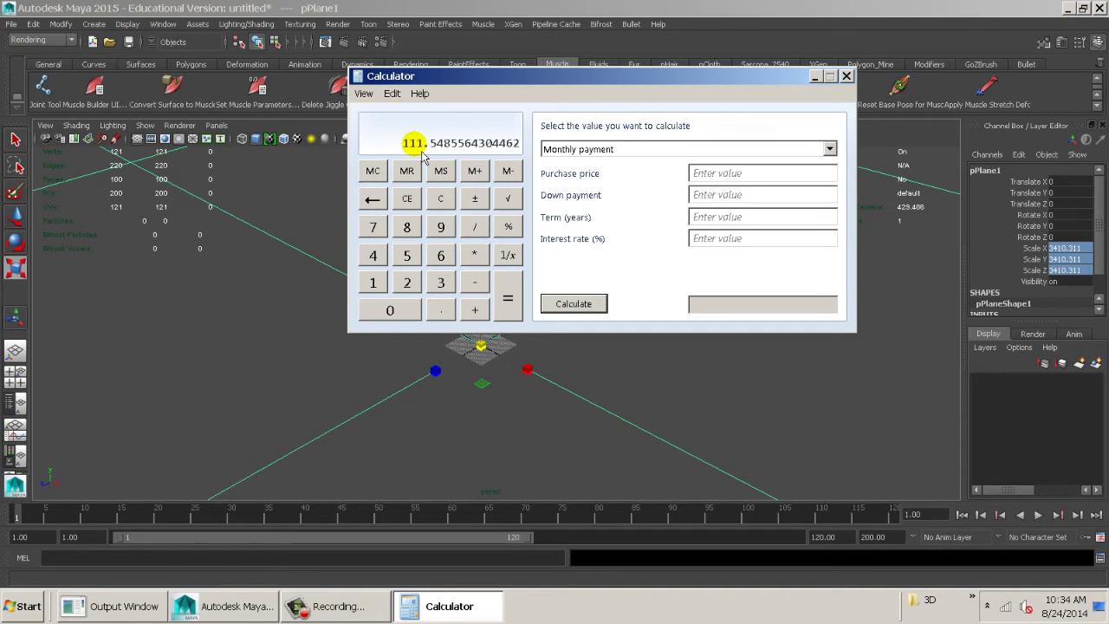
left_click(849, 78)
- Examine the enlarged ground plane from a distance, at a low angle and close to its centre
left_click_drag(723, 334, 594, 318, "alt")
scroll(423, 275, "down", 5)
scroll(424, 275, "down", 3)
scroll(520, 312, "down", 3)
left_click_drag(494, 316, 441, 273, "alt")
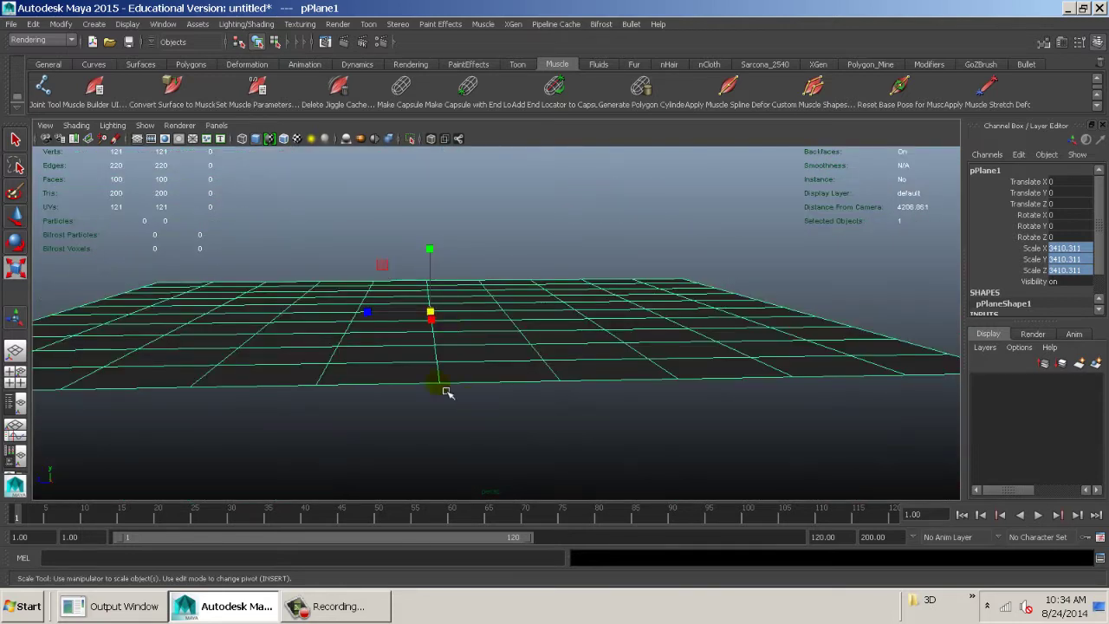
left_click_drag(446, 391, 477, 379, "alt")
right_click_drag(478, 378, 562, 414, "alt")
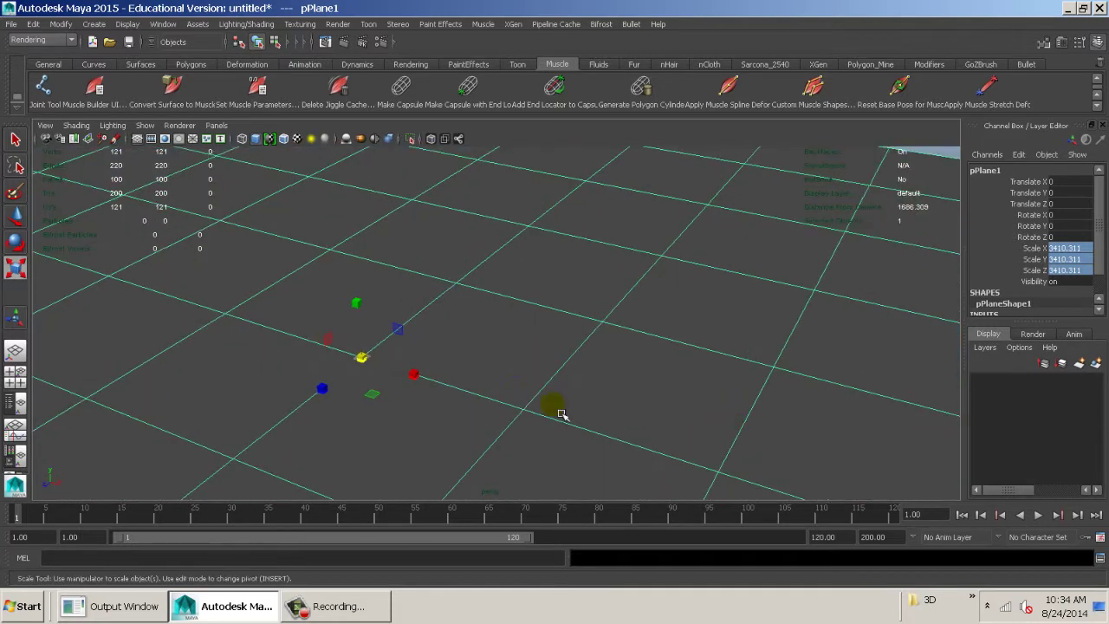
middle_click_drag(562, 414, 743, 384, "alt")
right_click_drag(742, 383, 832, 362, "alt")
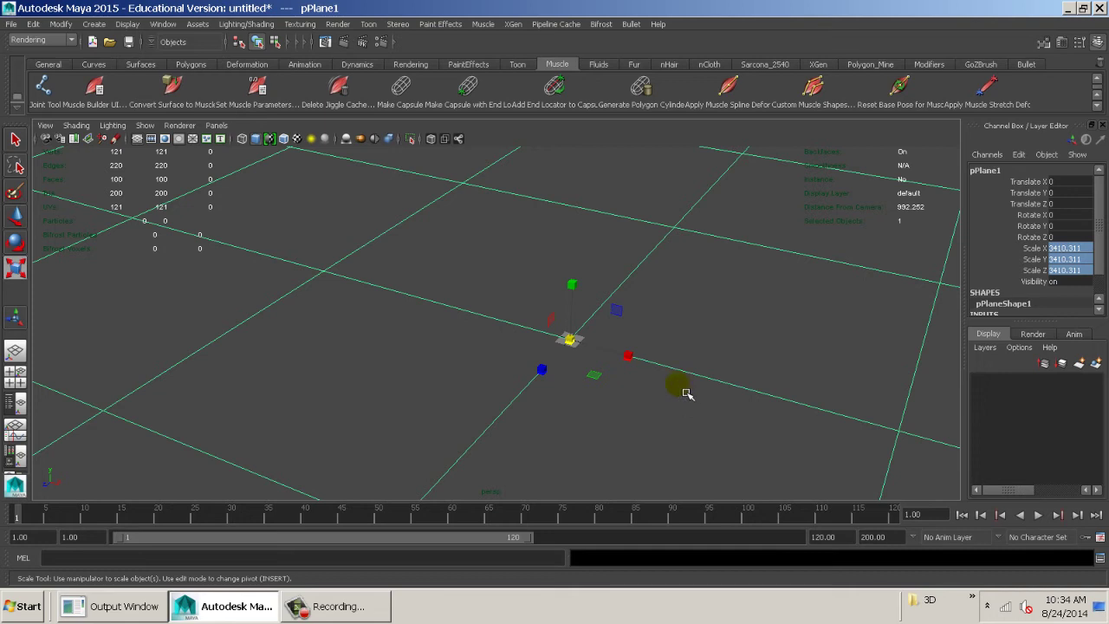
- Create a polygon cube with default settings at the origin, in the middle of the ground plane
left_click(95, 25)
mouse_move(141, 50)
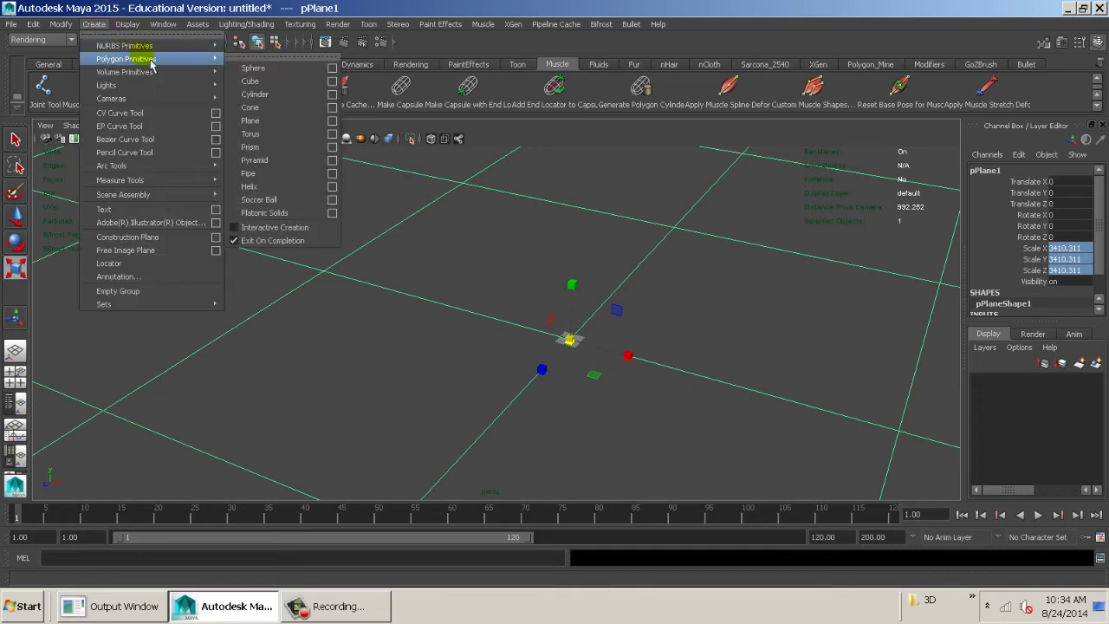
left_click(251, 80)
left_click(394, 221)
right_click_drag(397, 224, 492, 306, "alt")
middle_click_drag(492, 307, 585, 412, "alt")
right_click_drag(586, 412, 722, 426, "alt")
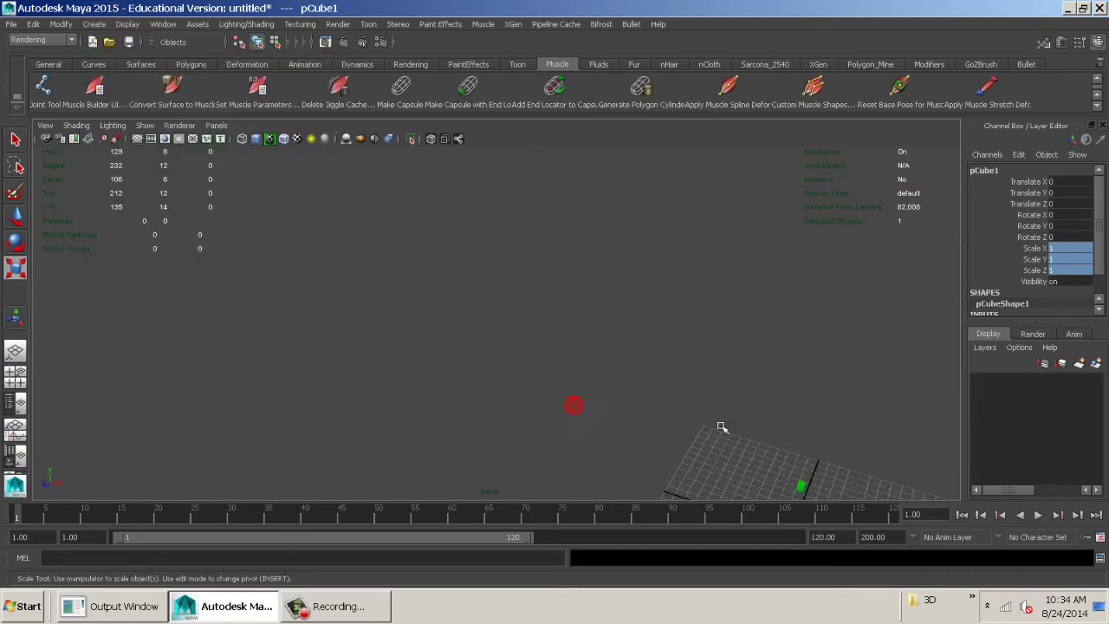
middle_click_drag(723, 425, 592, 347, "alt")
key("f")
left_click_drag(597, 369, 656, 359, "alt")
right_click_drag(656, 358, 550, 326, "alt")
left_click_drag(549, 327, 591, 355, "alt")
- Raise the cube out of the ground plane to a Translate Y of about 0.8
left_click(93, 25)
mouse_move(130, 58)
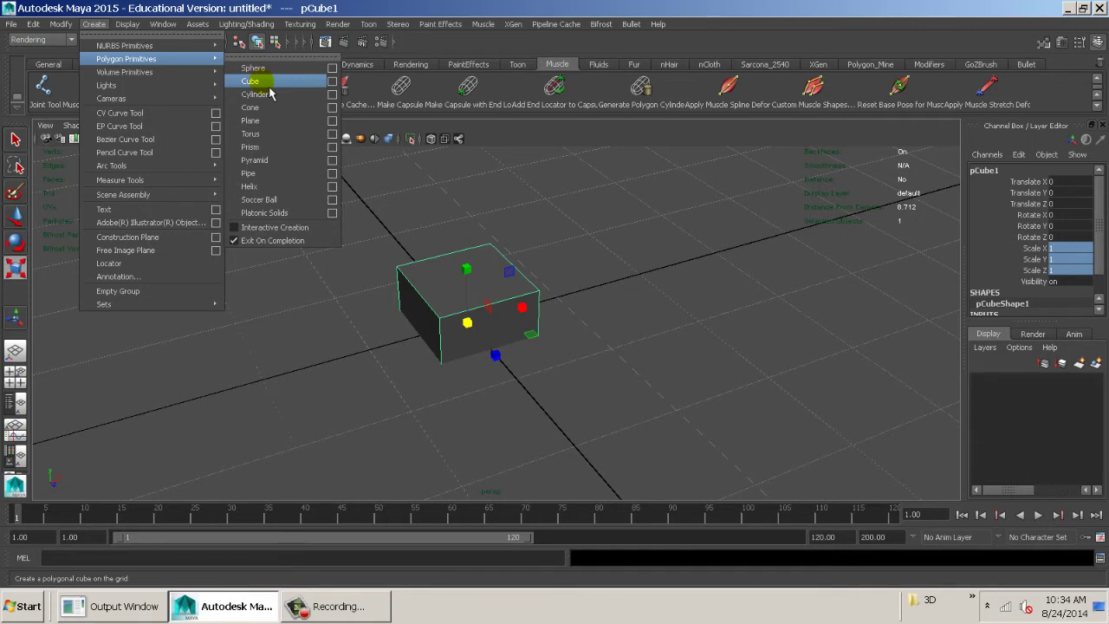
left_click(479, 296)
left_click_drag(566, 332, 481, 313, "alt")
key("w")
left_click_drag(472, 272, 496, 270)
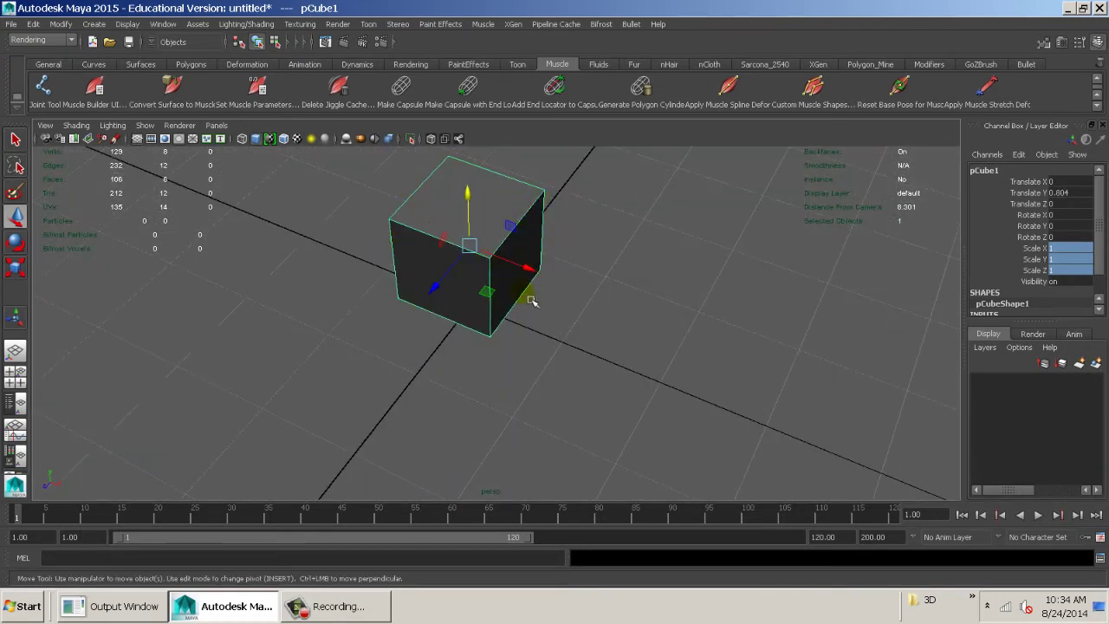
left_click_drag(474, 295, 594, 255, "alt")
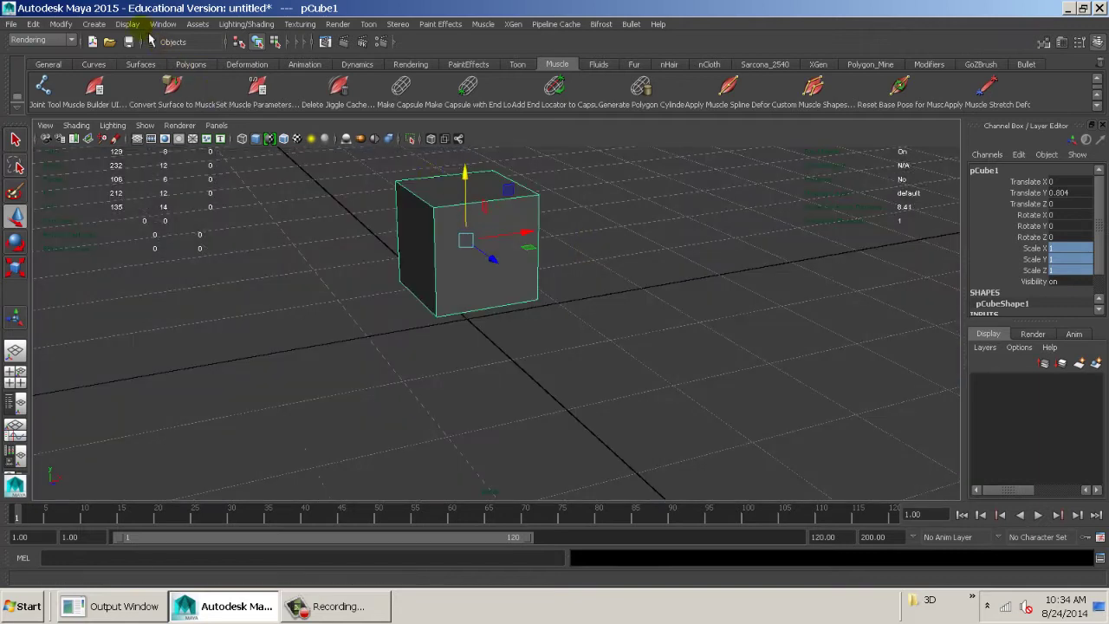
- Place a trial polygon sphere beside the cube at about 2.5 in X and 1.9 in Y, and delete it
left_click(100, 23)
mouse_move(125, 58)
left_click(260, 58)
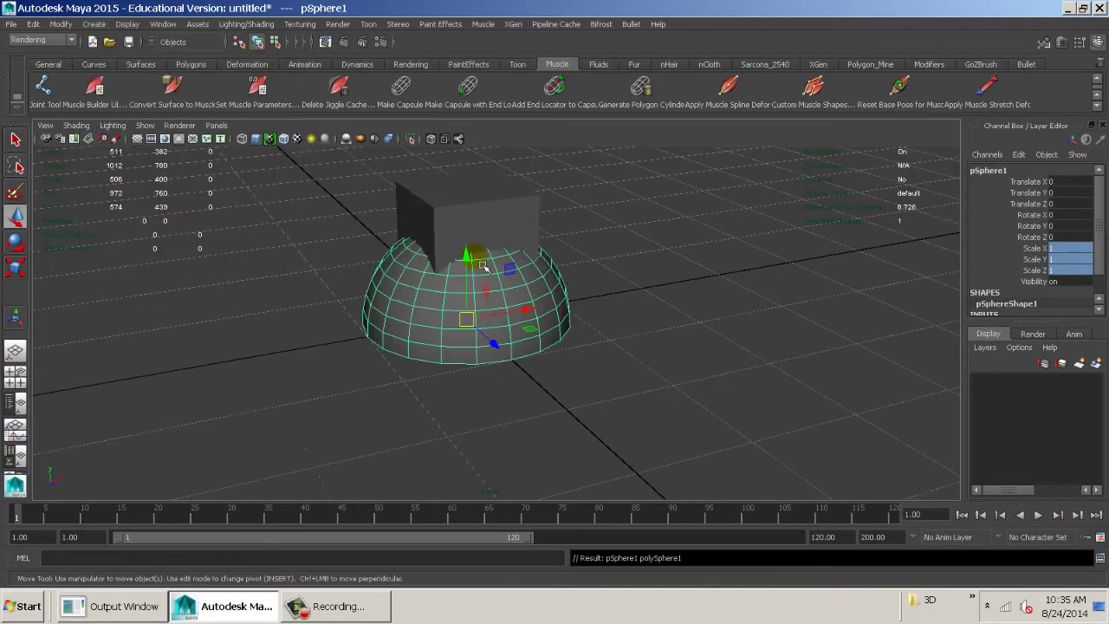
left_click_drag(466, 254, 473, 97)
middle_click_drag(527, 274, 456, 382, "alt")
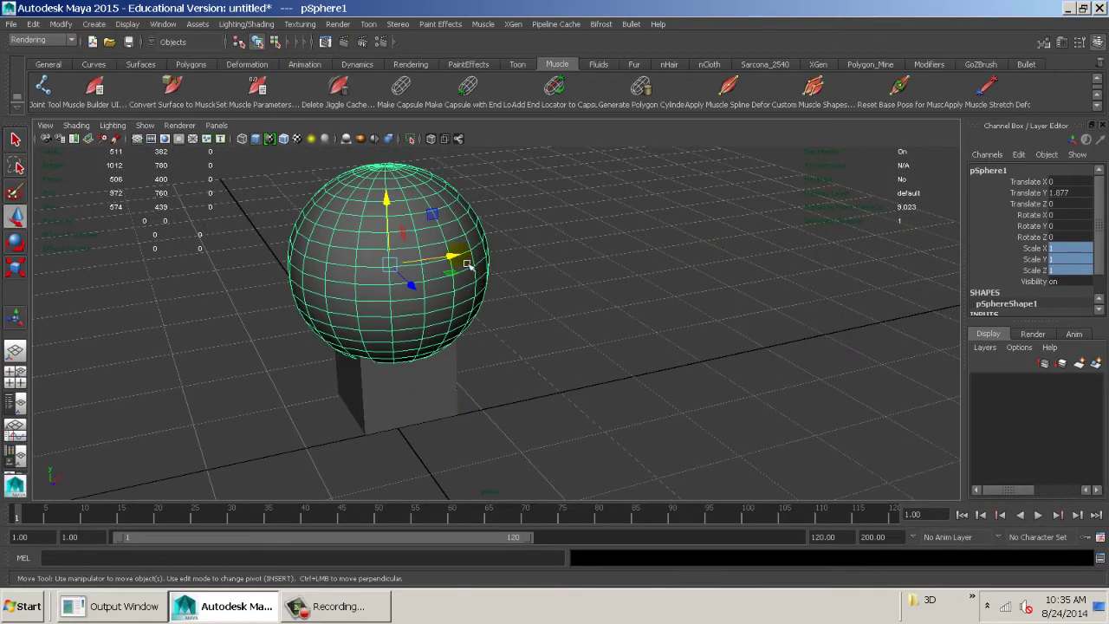
left_click_drag(454, 254, 668, 250)
middle_click_drag(615, 299, 546, 398, "alt")
right_click_drag(545, 398, 585, 309, "alt")
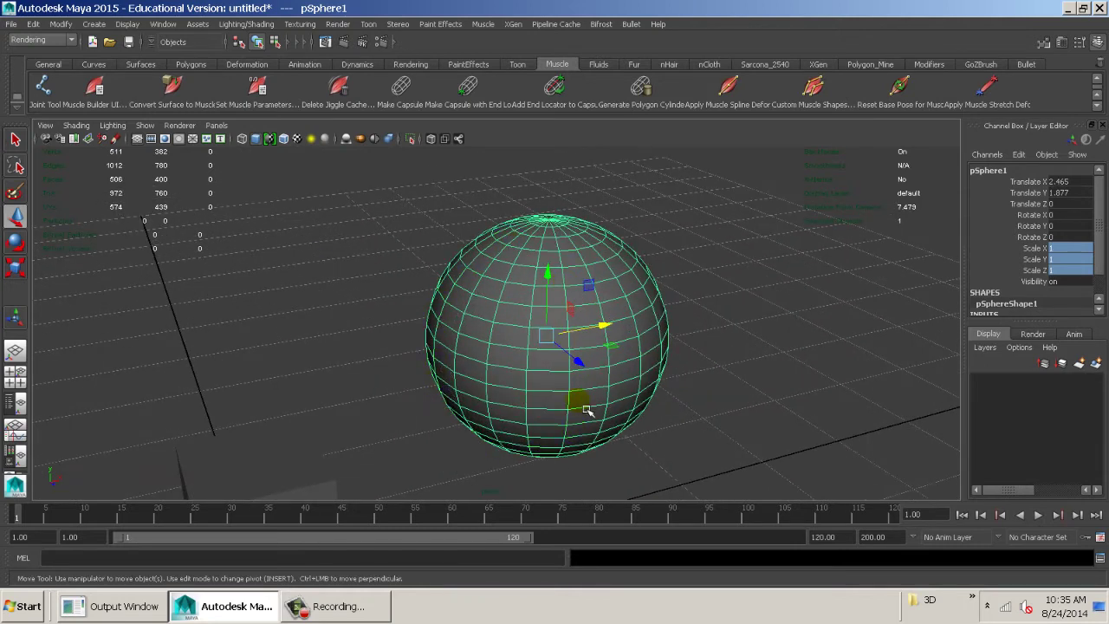
key("Delete")
- Rest the cube on the ground plane by setting its Translate Y to 0.5
left_click(315, 492)
key("f")
left_click_drag(519, 348, 499, 308, "alt")
key("ctrl+z")
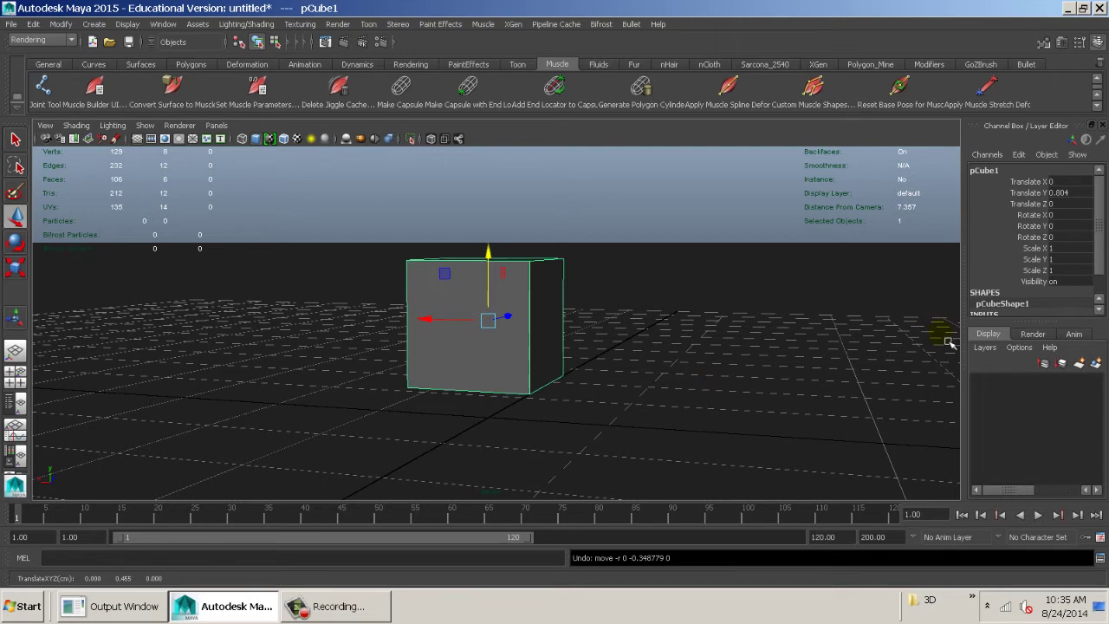
left_click_drag(487, 264, 507, 295)
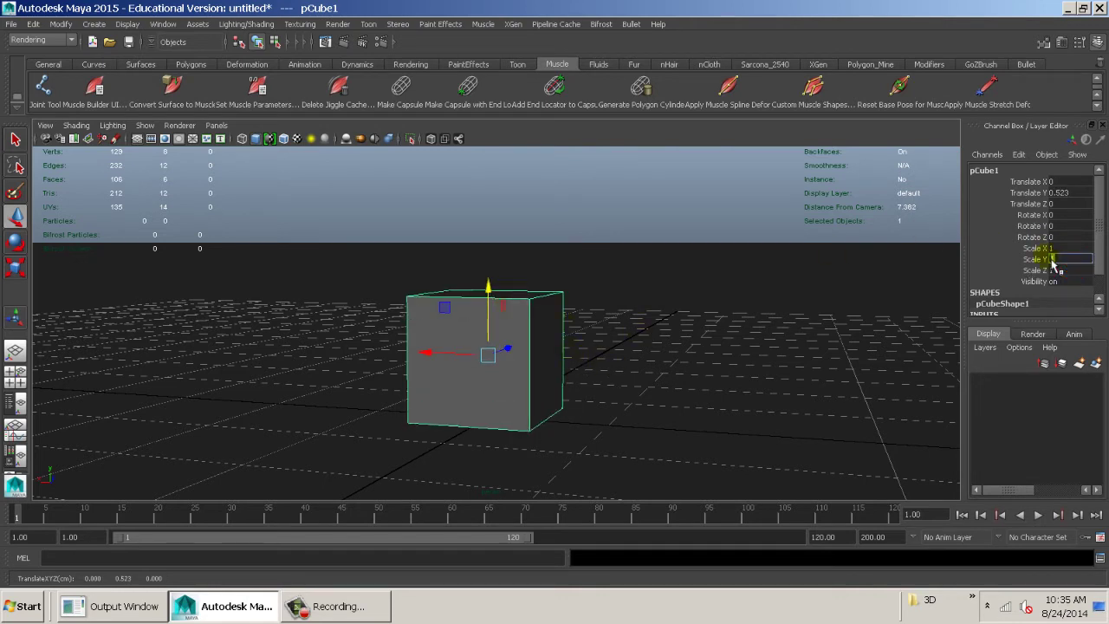
left_click(1066, 192)
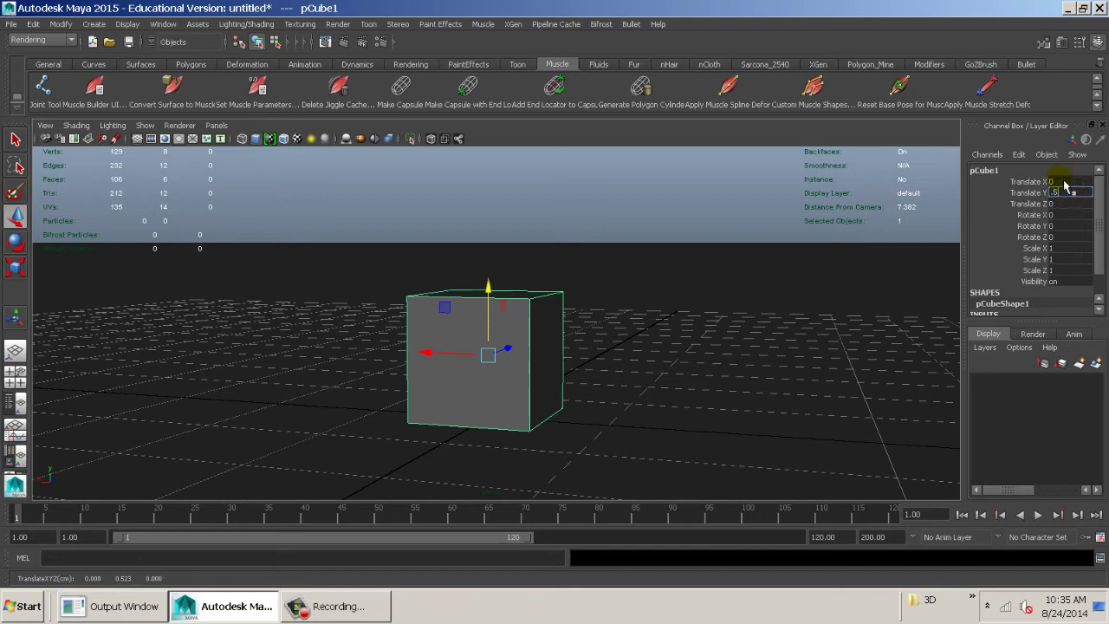
type(".5")
key("Return")
left_click_drag(697, 341, 768, 341, "alt")
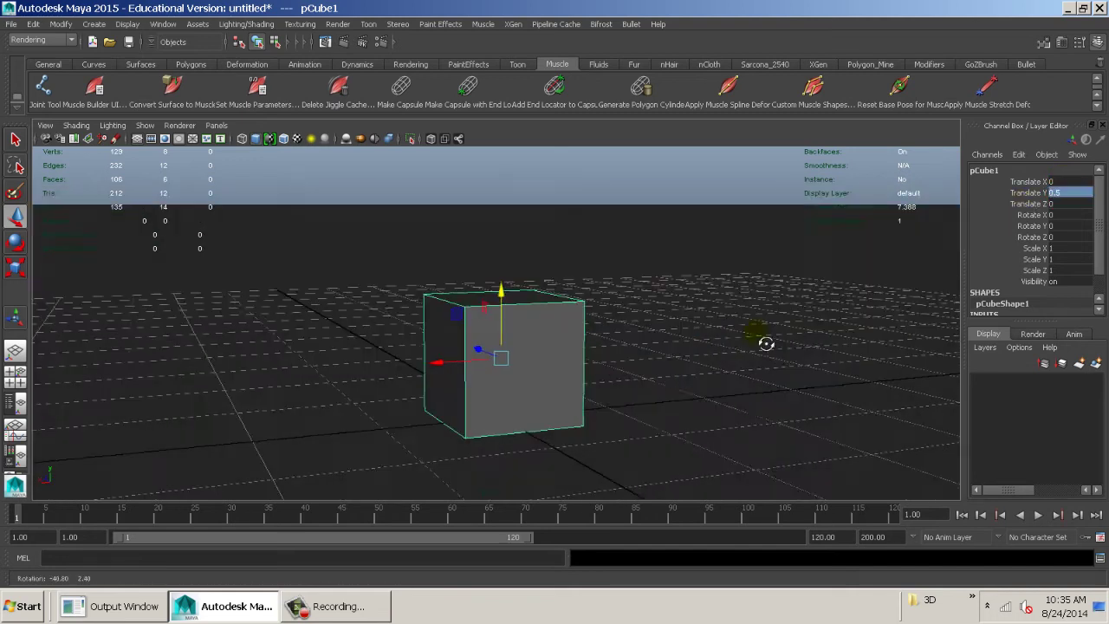
- Stretch the cube into a tall column with Scale Y 22 and Translate Y 11
left_click(1067, 259)
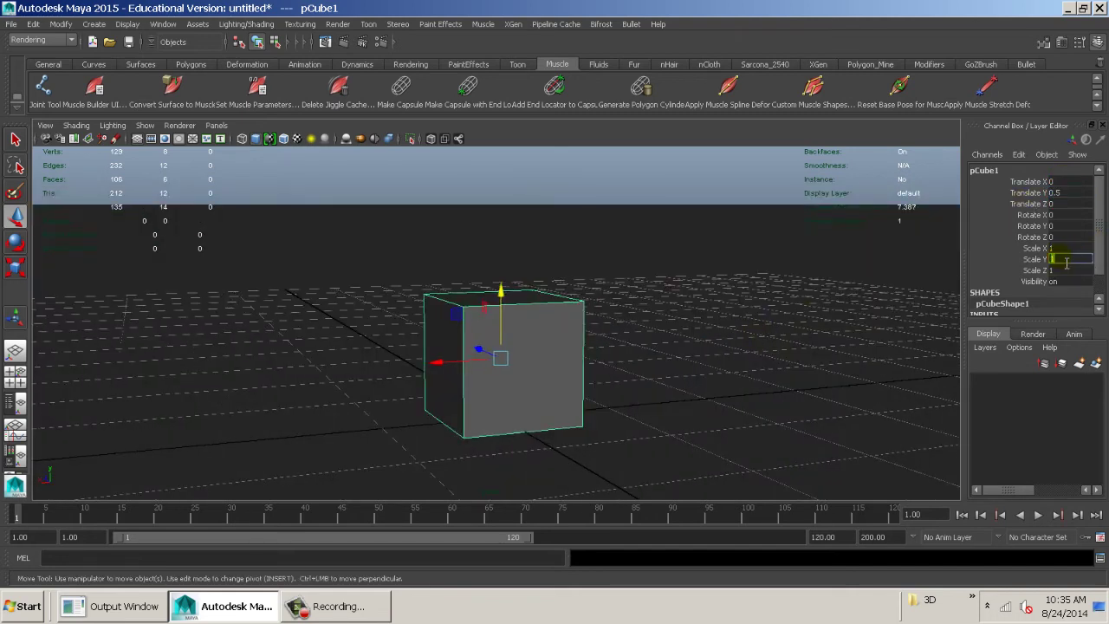
key("Return")
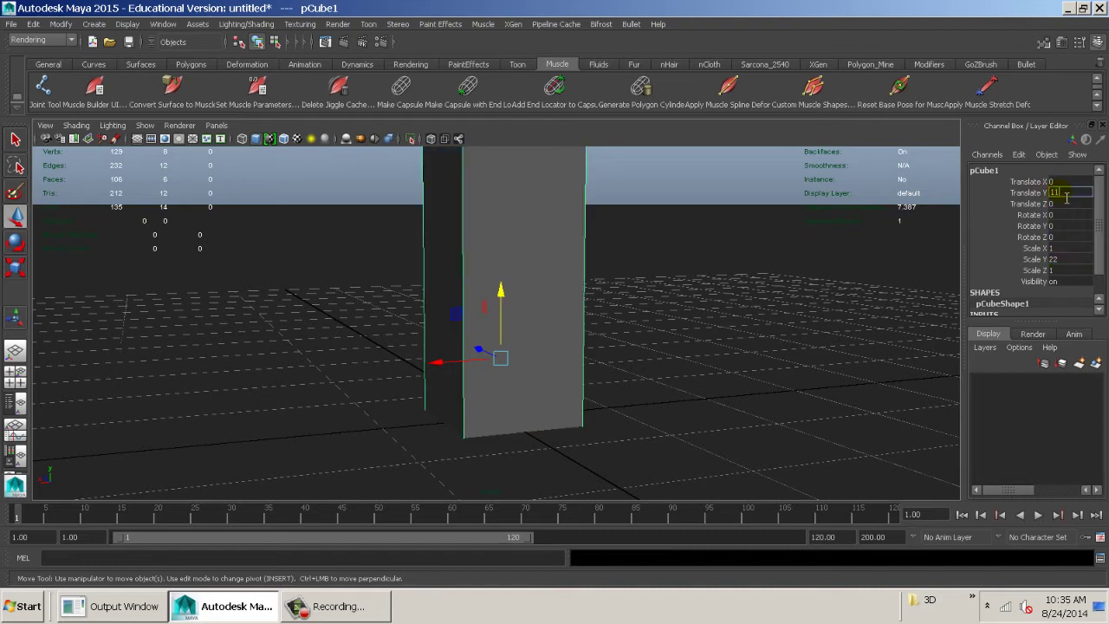
key("Tab")
left_click_drag(792, 334, 320, 292, "alt")
middle_click_drag(320, 292, 324, 426, "alt")
scroll(324, 425, "down", 3)
left_click_drag(459, 388, 578, 381, "alt")
scroll(529, 347, "down", 4)
middle_click_drag(510, 338, 520, 418, "alt")
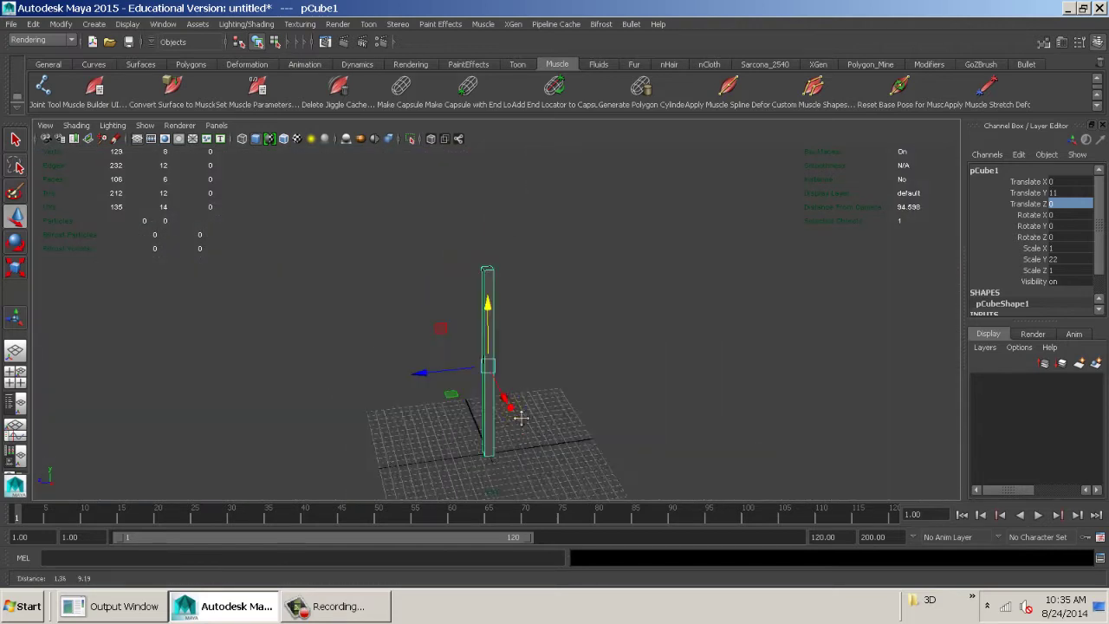
right_click_drag(521, 418, 517, 421, "alt")
- Shorten the column to Scale Y 6 and set its Translate Y to 3 so its base sits on the plane
left_click(1070, 259)
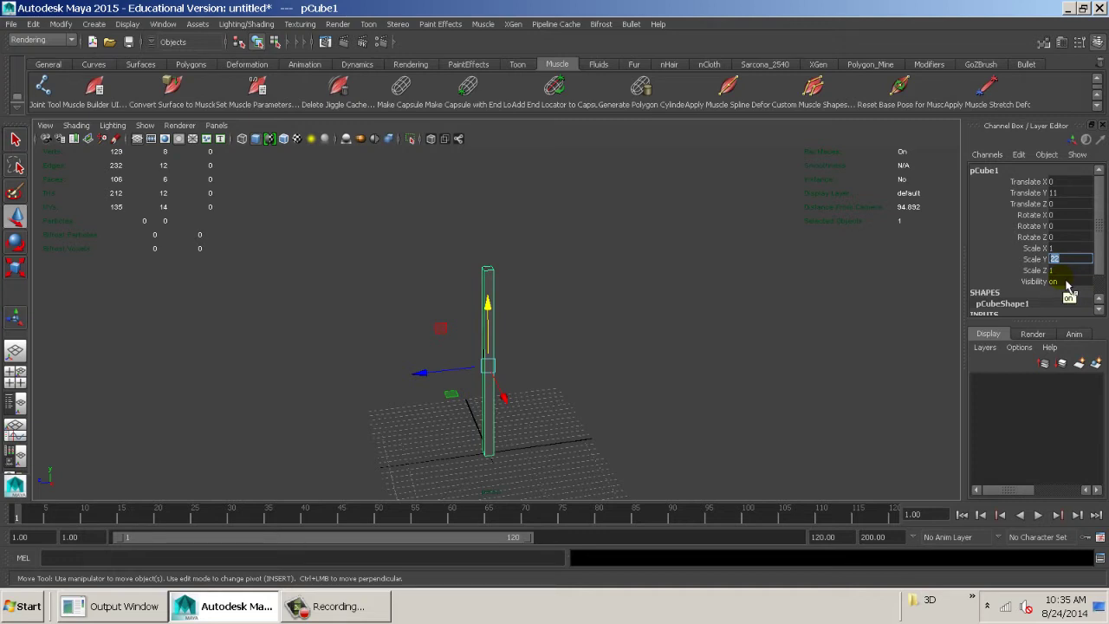
key("Return")
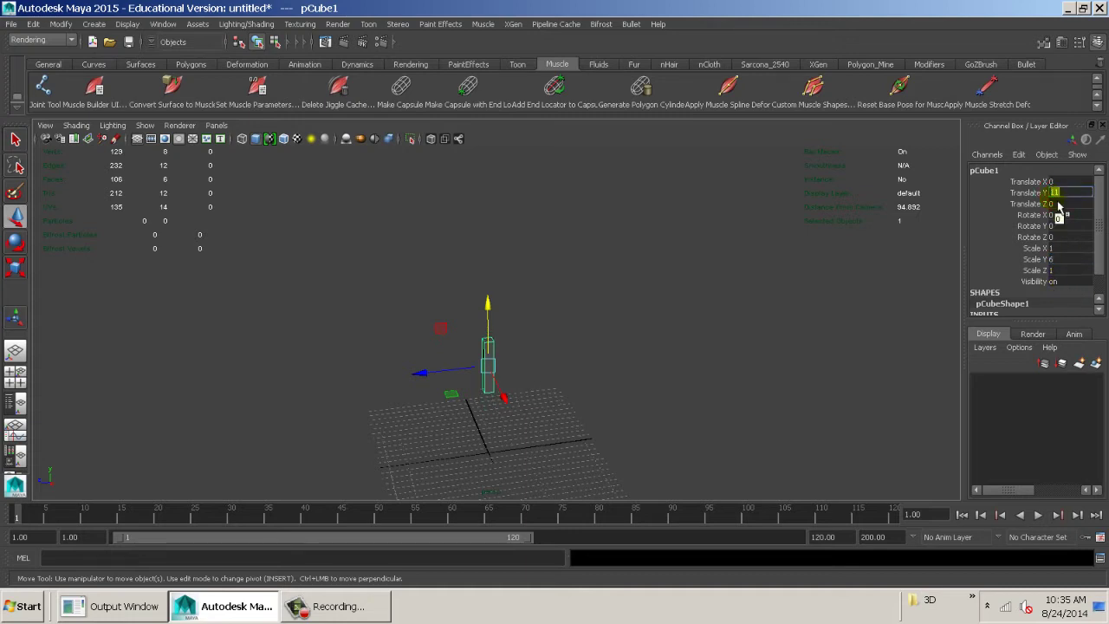
type("3")
key("Return")
mouse_move(614, 342)
left_mouse_down("alt")
mouse_move(597, 354)
mouse_move(569, 285)
mouse_move(601, 339)
left_mouse_up("alt")
right_click_drag(601, 331, 746, 434, "alt")
- Divide 6 by 2.54 in the Windows Calculator and close it to return to Maya
key("super")
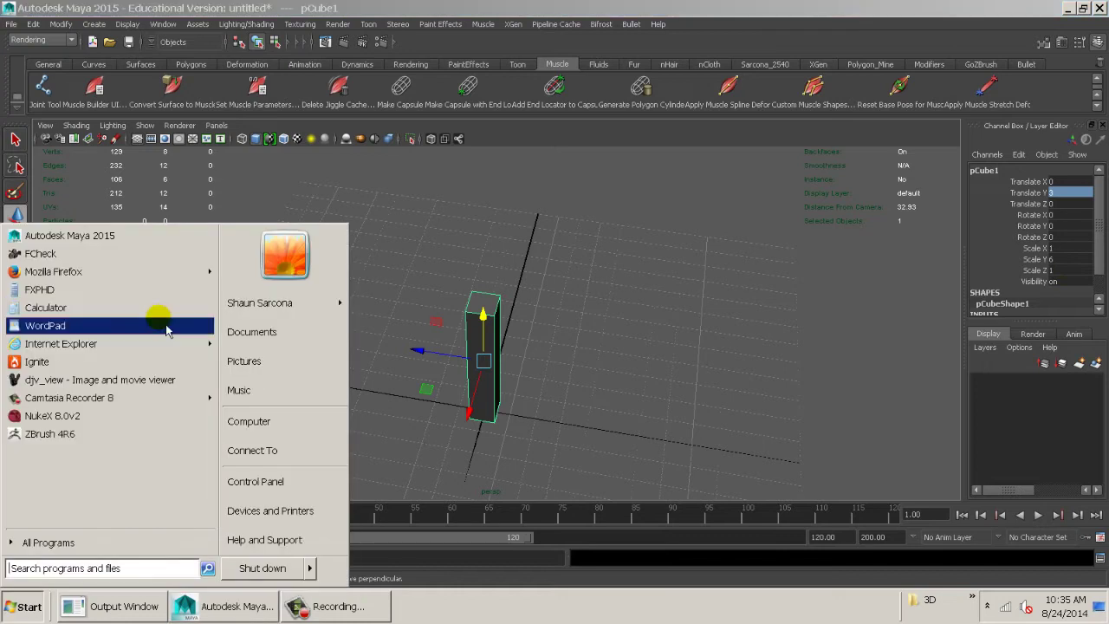
left_click(119, 319)
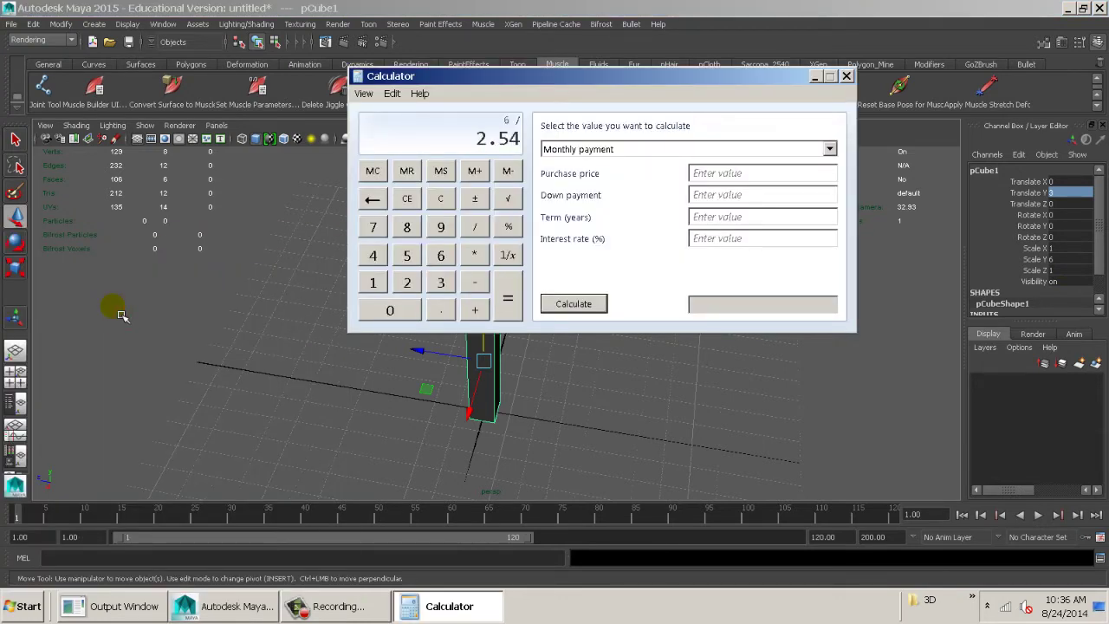
key("Return")
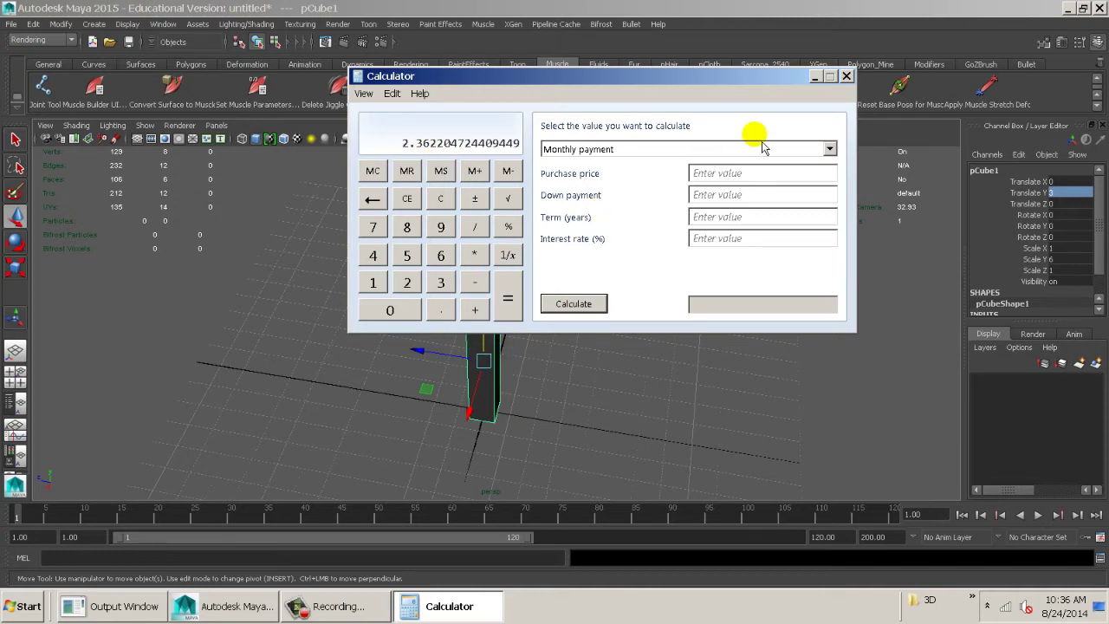
left_click(846, 78)
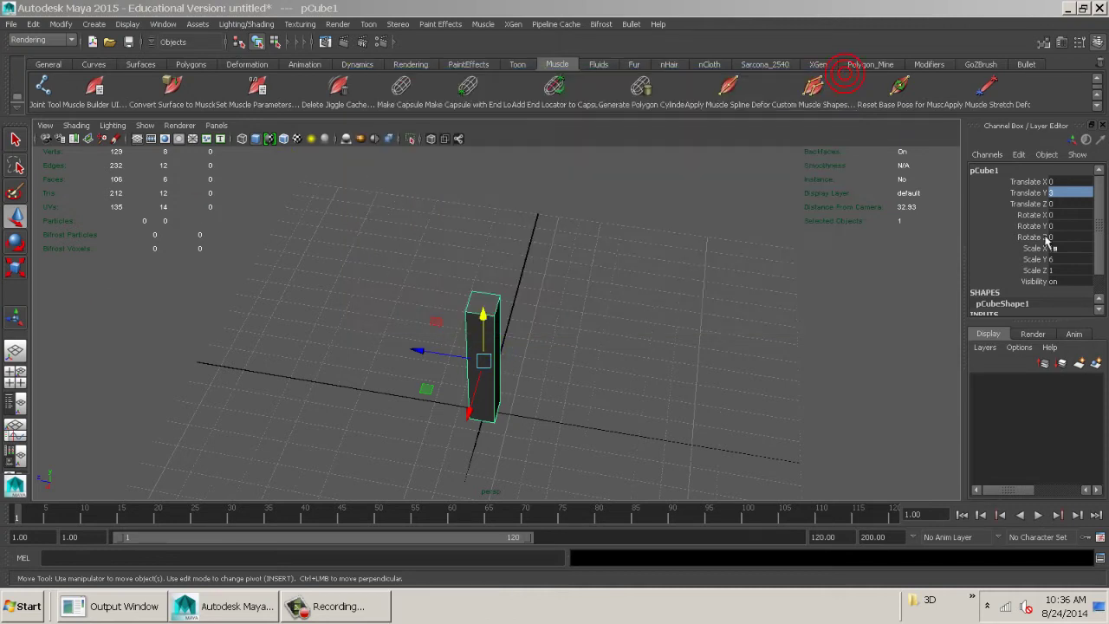
- Widen the column by setting both Scale X and Scale Z to 2.54
left_click_drag(613, 305, 530, 345, "alt")
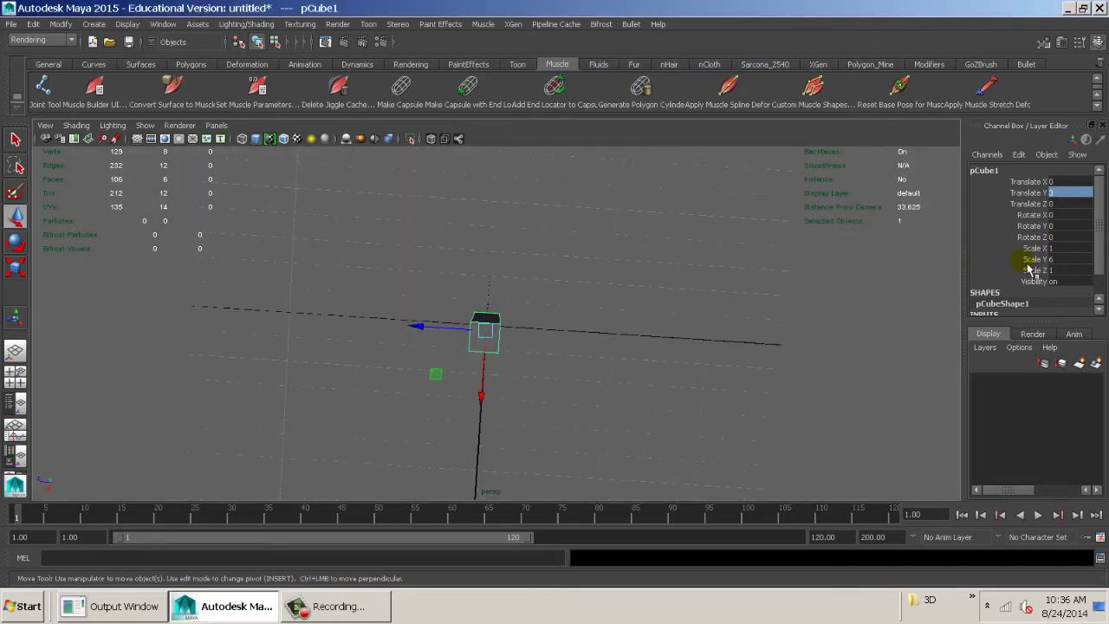
left_click(1061, 248)
left_click(1059, 270, "ctrl")
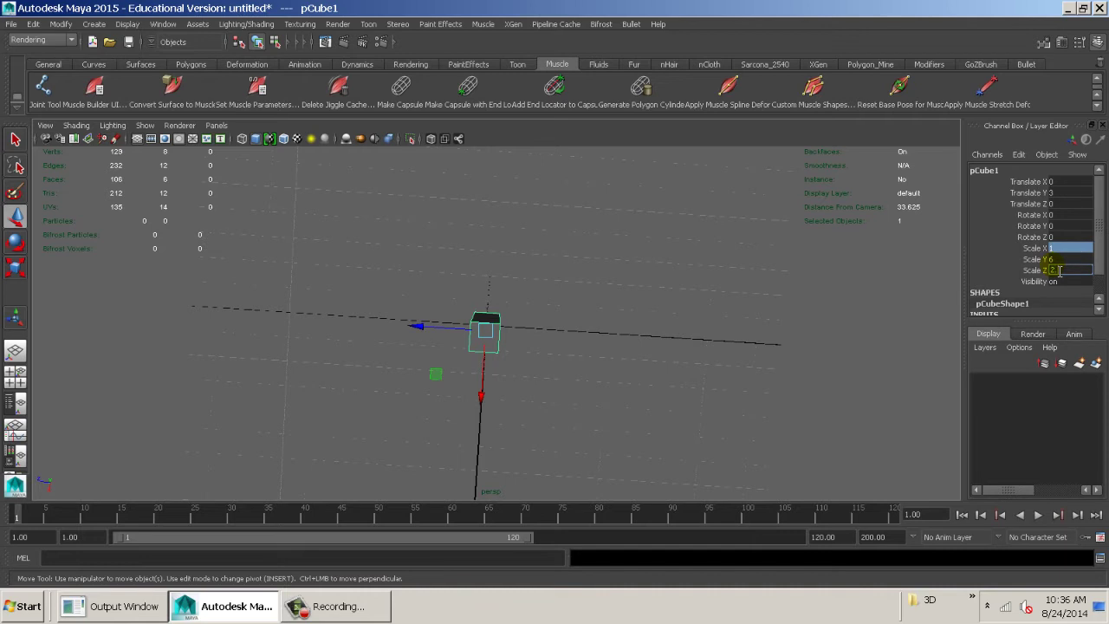
type("2.54")
key("Return")
- Move the column along the Z axis to about -13.25, at the edge of the grid
left_click_drag(775, 366, 591, 308, "alt")
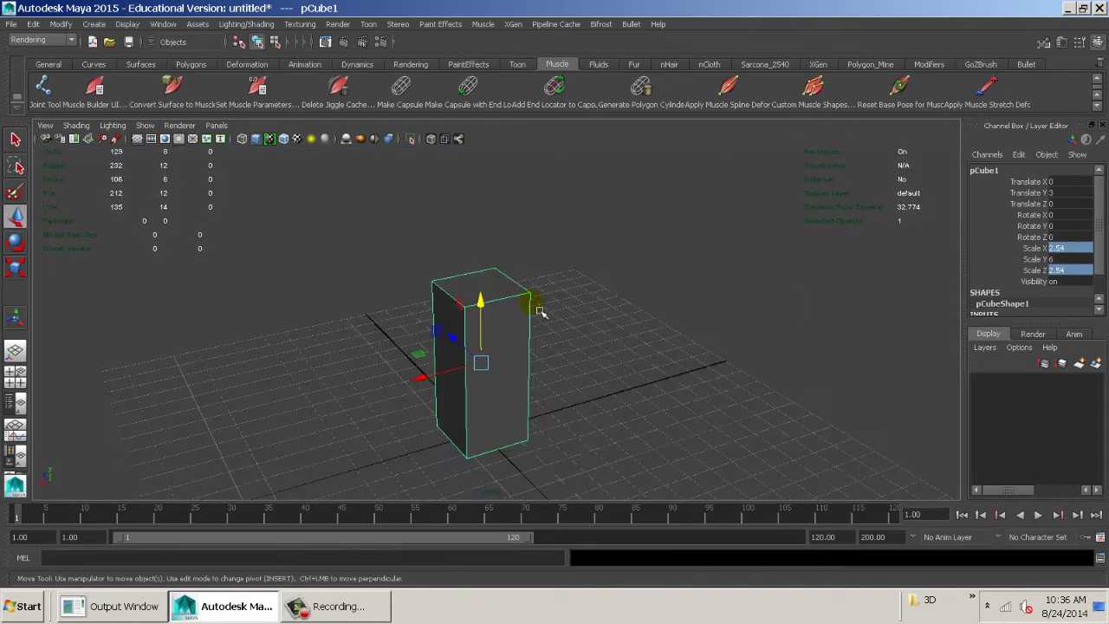
left_click_drag(472, 321, 529, 318, "alt")
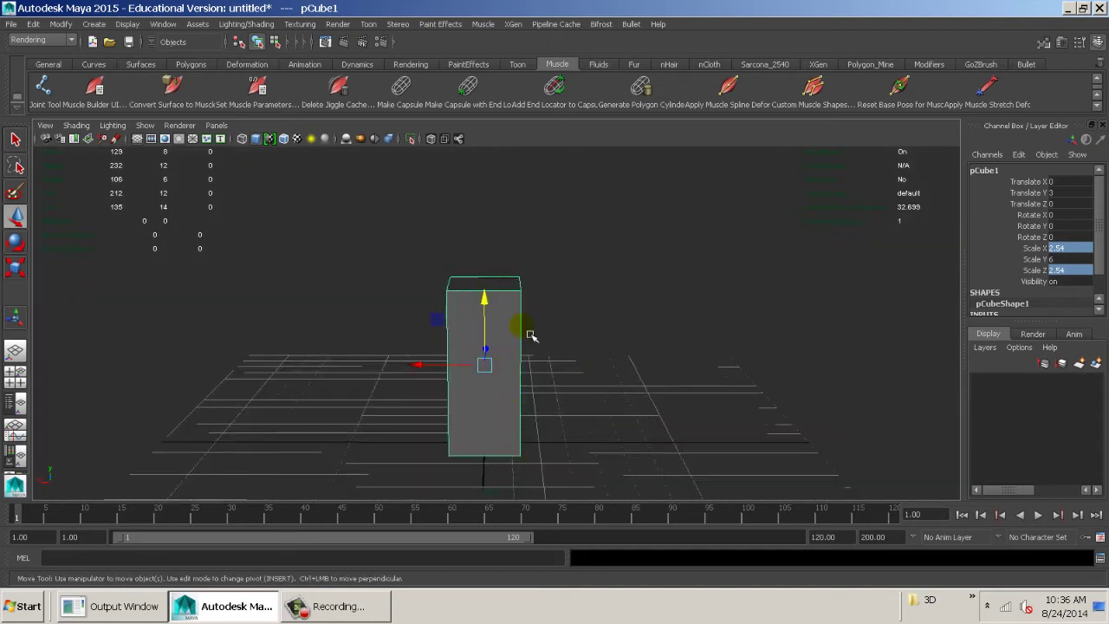
left_click_drag(560, 374, 663, 359, "alt")
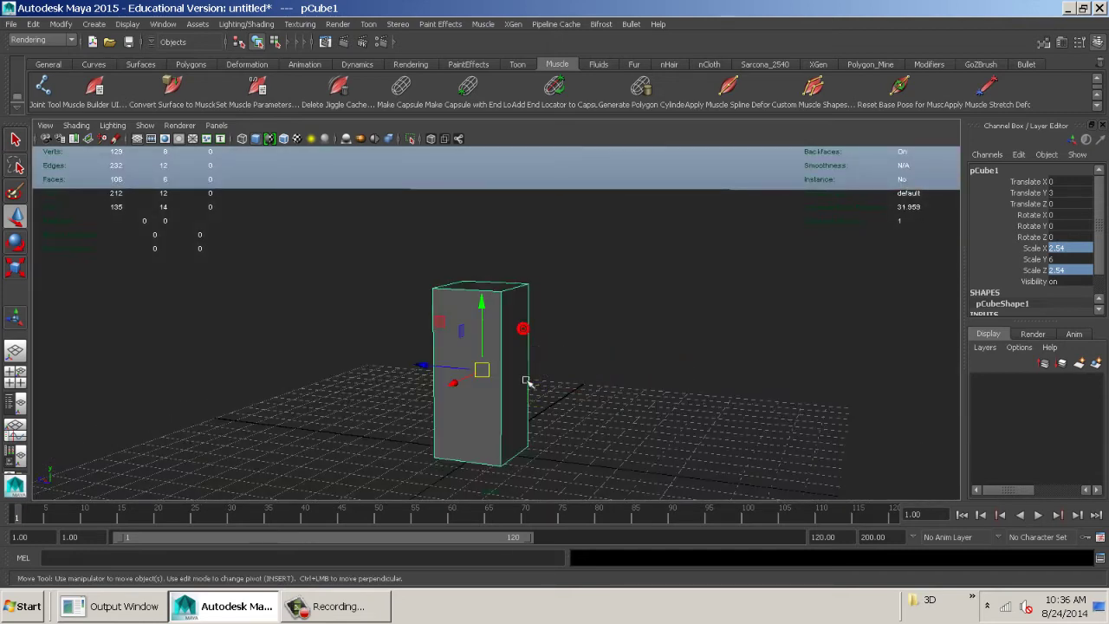
left_click_drag(526, 381, 577, 388, "alt")
right_click_drag(577, 386, 594, 376, "alt")
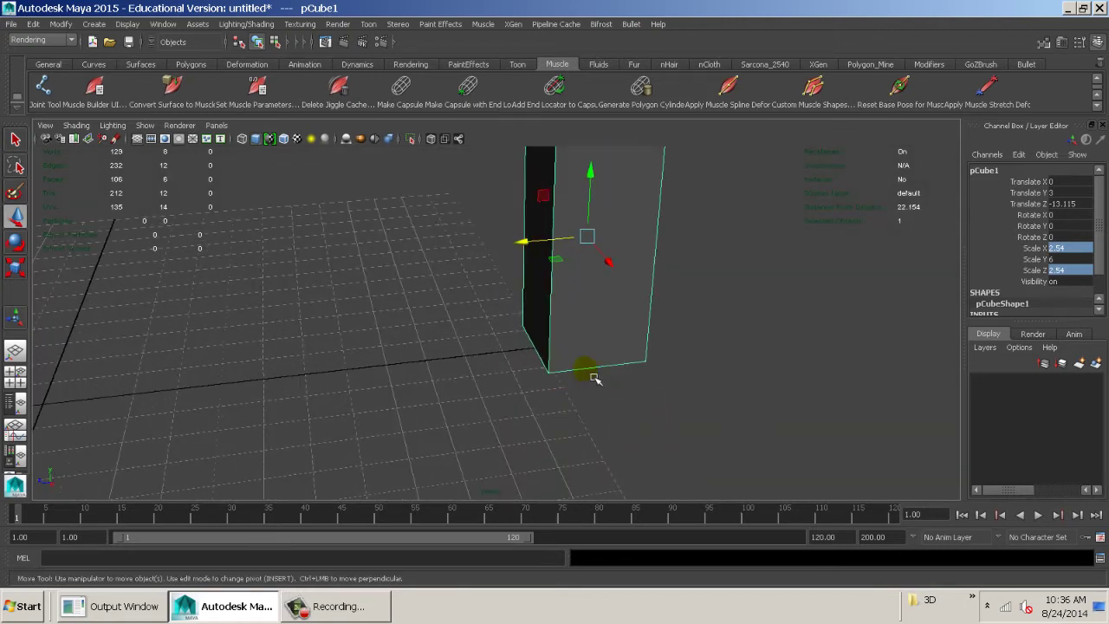
mouse_move(595, 376)
middle_mouse_down()
mouse_move(611, 379)
mouse_move(601, 382)
middle_mouse_up()
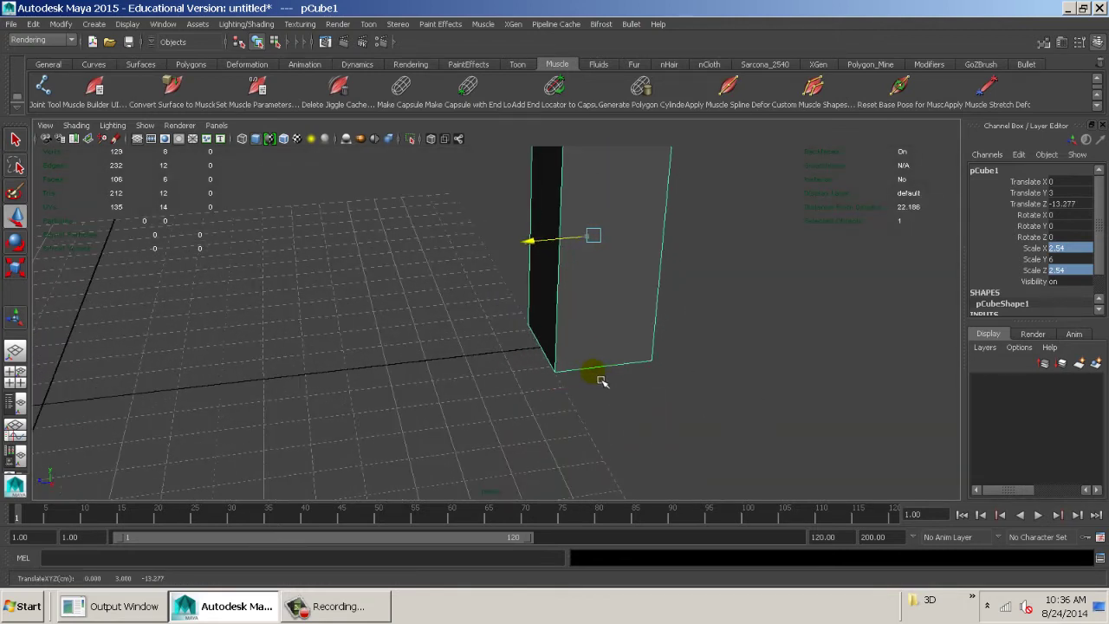
left_click_drag(602, 381, 630, 321, "alt")
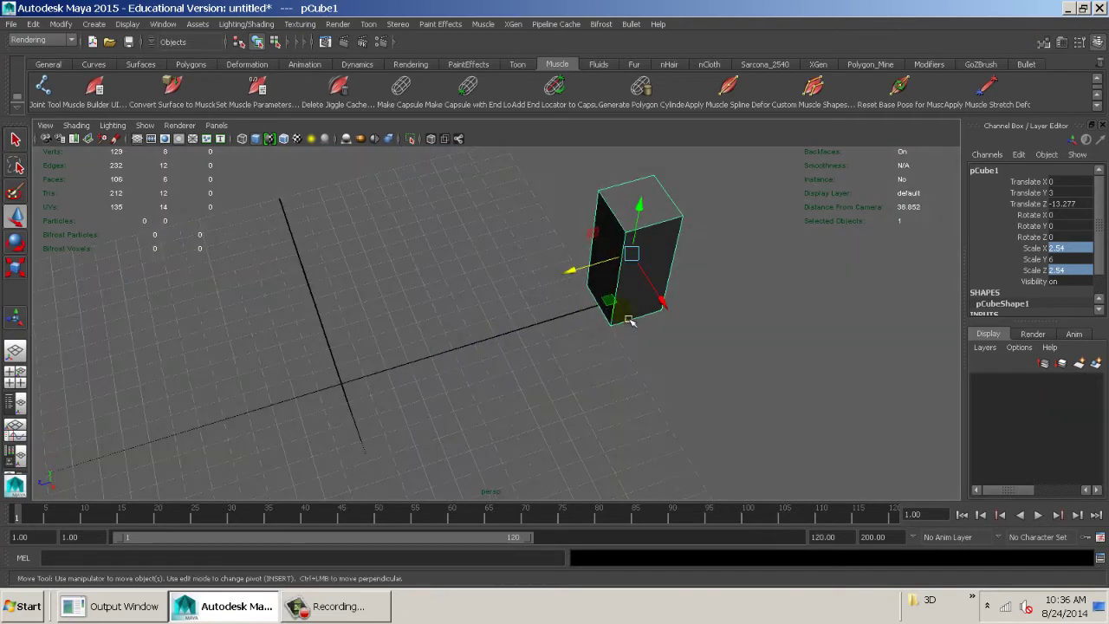
double_click(1073, 204)
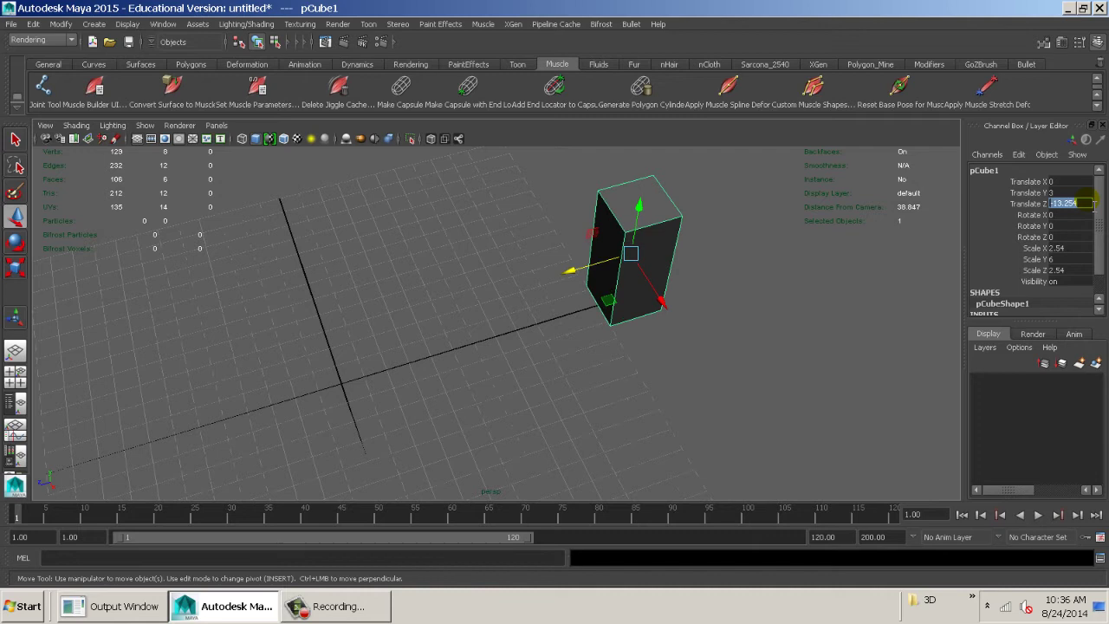
- Try shifting the column about 1.4 farther along Z and about 3.1 down in Y, undoing each move
left_click_drag(763, 360, 723, 349, "alt")
right_click_drag(723, 349, 812, 404, "alt")
left_click_drag(814, 407, 828, 378, "alt")
right_click_drag(827, 379, 635, 347, "alt")
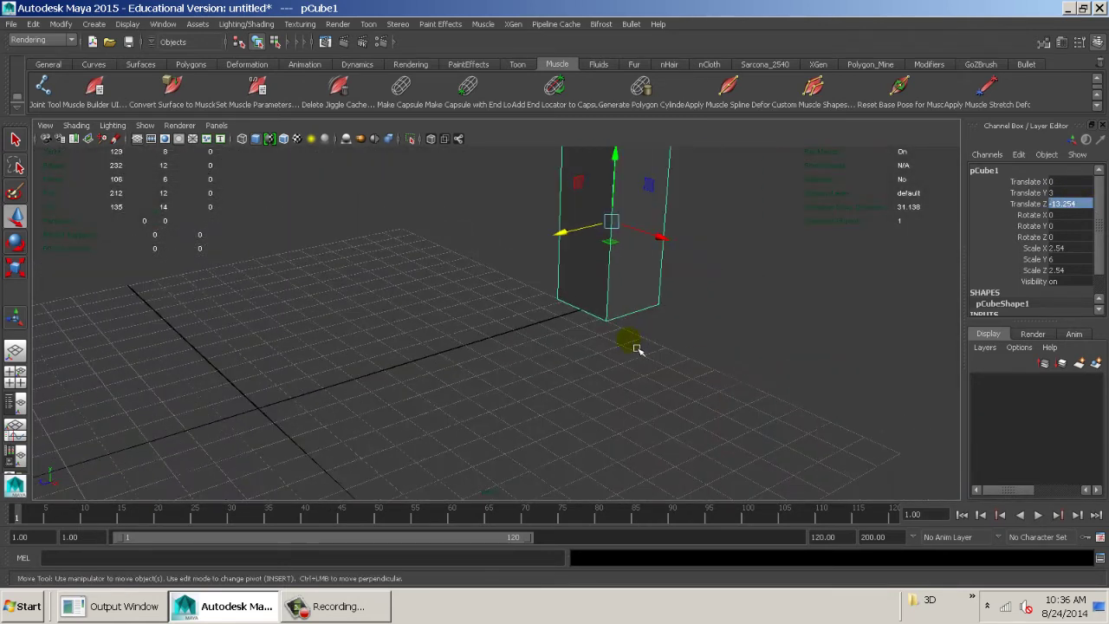
left_click_drag(628, 341, 601, 327, "alt")
right_click_drag(703, 369, 477, 337, "alt")
left_click_drag(488, 342, 559, 365, "alt")
right_click_drag(619, 349, 539, 360, "alt")
left_click_drag(542, 361, 605, 352, "alt")
left_click_drag(569, 283, 646, 283)
key("ctrl+z")
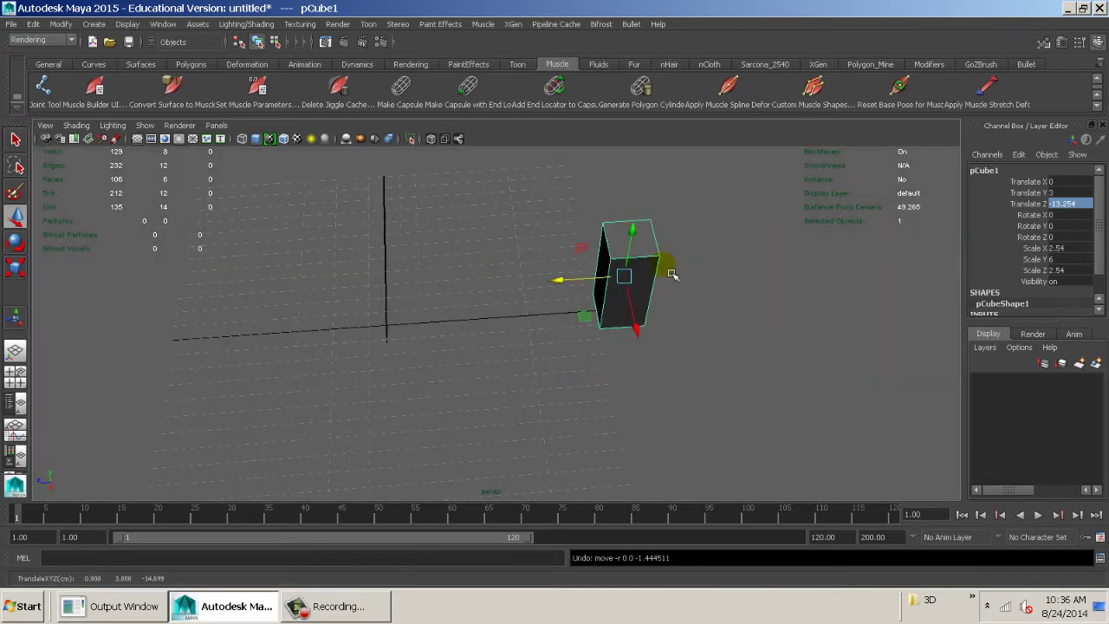
left_click_drag(638, 239, 641, 281)
key("ctrl+z")
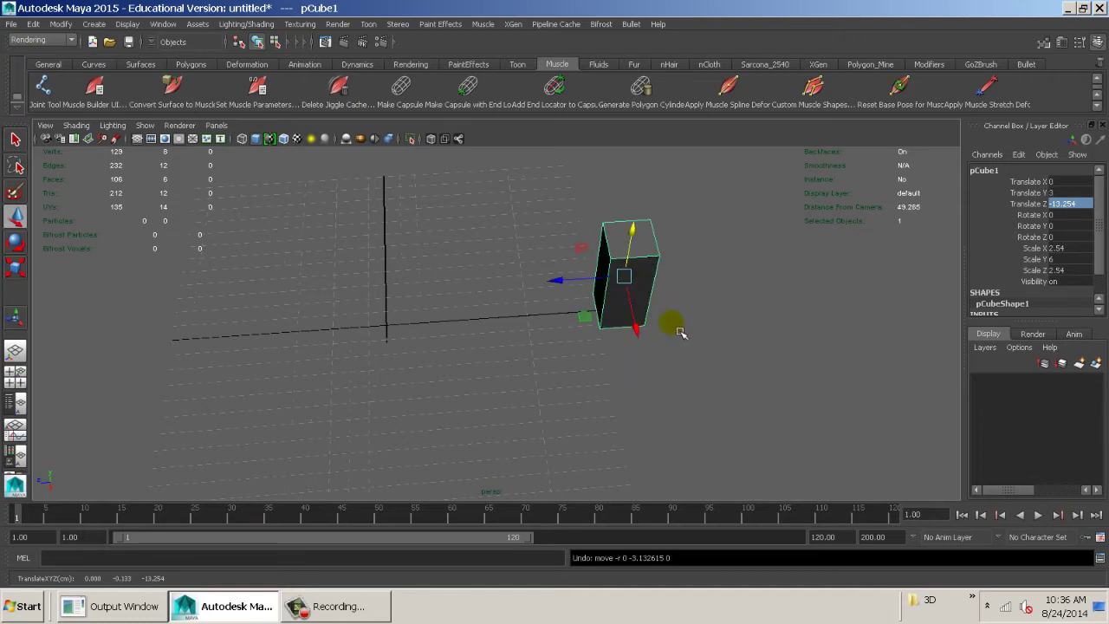
- Place a trial copy of the column at about 3.3 in X and -12.7 in Z, rotate it about -26.8 in Y, and delete it
left_click_drag(704, 382, 722, 364, "alt")
right_click_drag(722, 364, 484, 344, "alt")
left_click_drag(604, 329, 631, 355, "alt")
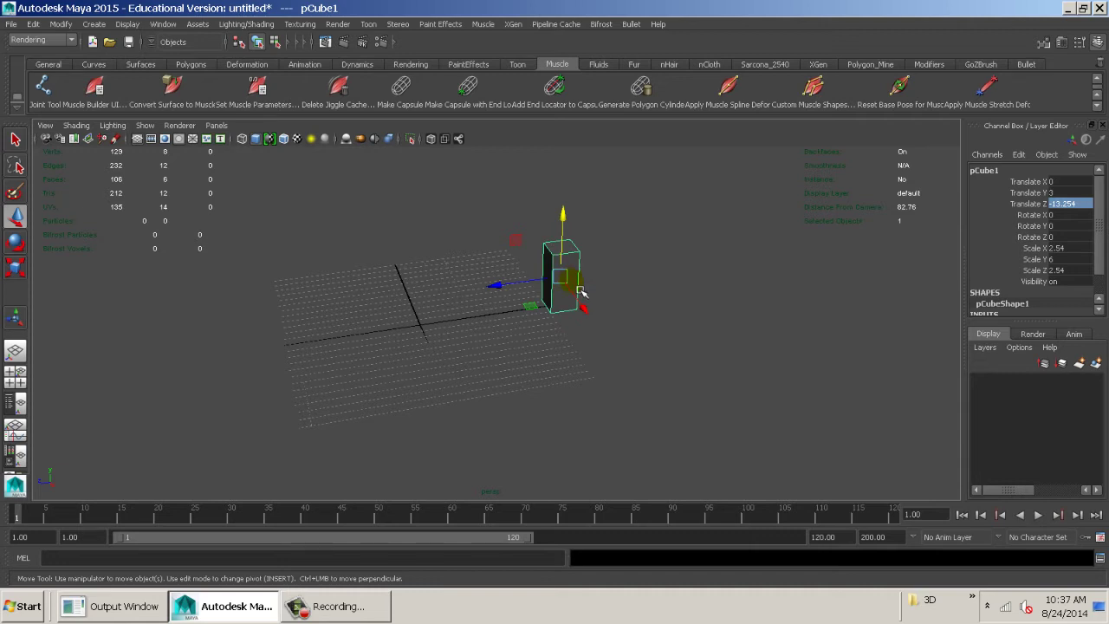
mouse_move(571, 299)
left_mouse_down("alt")
mouse_move(560, 371)
mouse_move(581, 312)
mouse_move(569, 309)
left_mouse_up("alt")
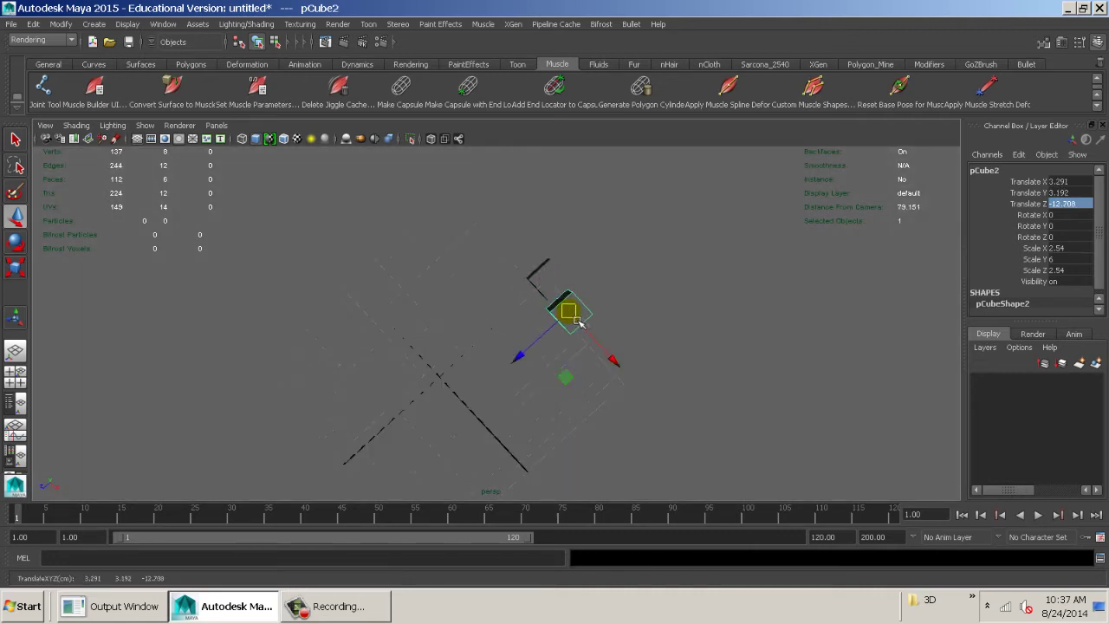
key("e")
left_click_drag(607, 259, 635, 284)
left_click_drag(668, 352, 752, 344, "alt")
key("w")
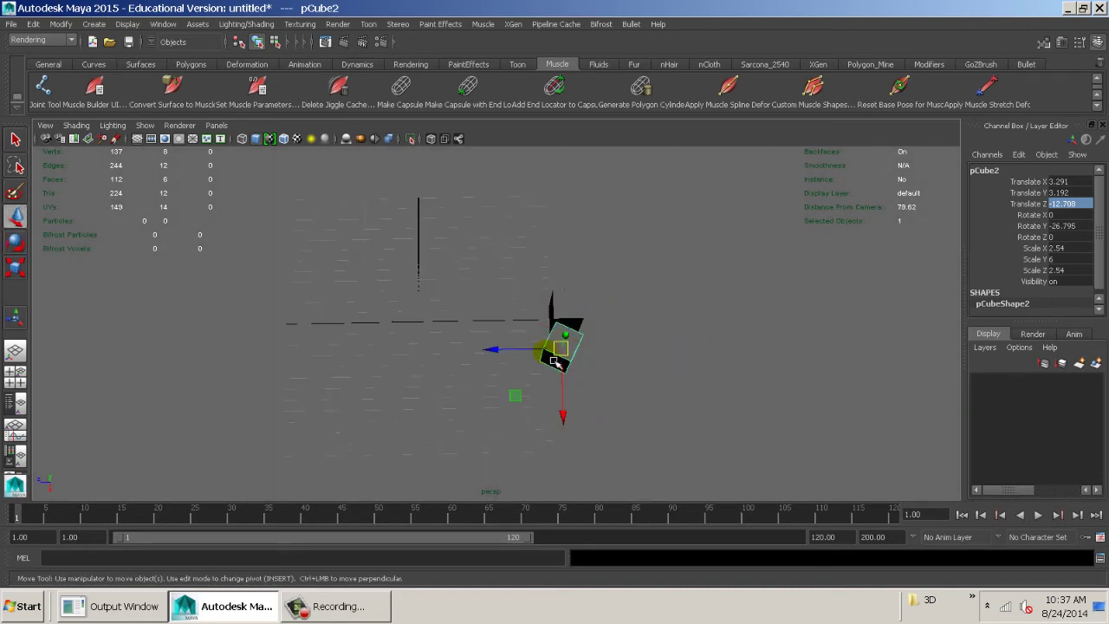
left_click_drag(555, 363, 473, 327)
key("Delete")
- Display the scene in wireframe, cycle the viewport background colour, and reselect the original column
left_click(549, 317)
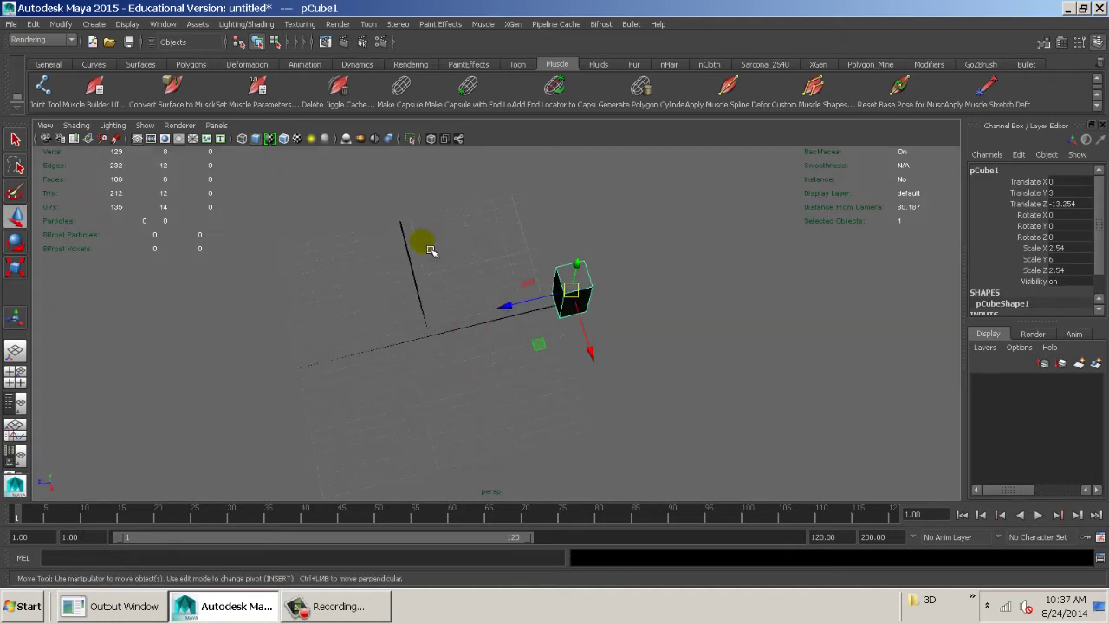
key("4")
key("alt+b")
left_click_drag(423, 265, 583, 358, "alt")
key("alt+b")
key("alt+b")
left_click(671, 272)
left_click(577, 307)
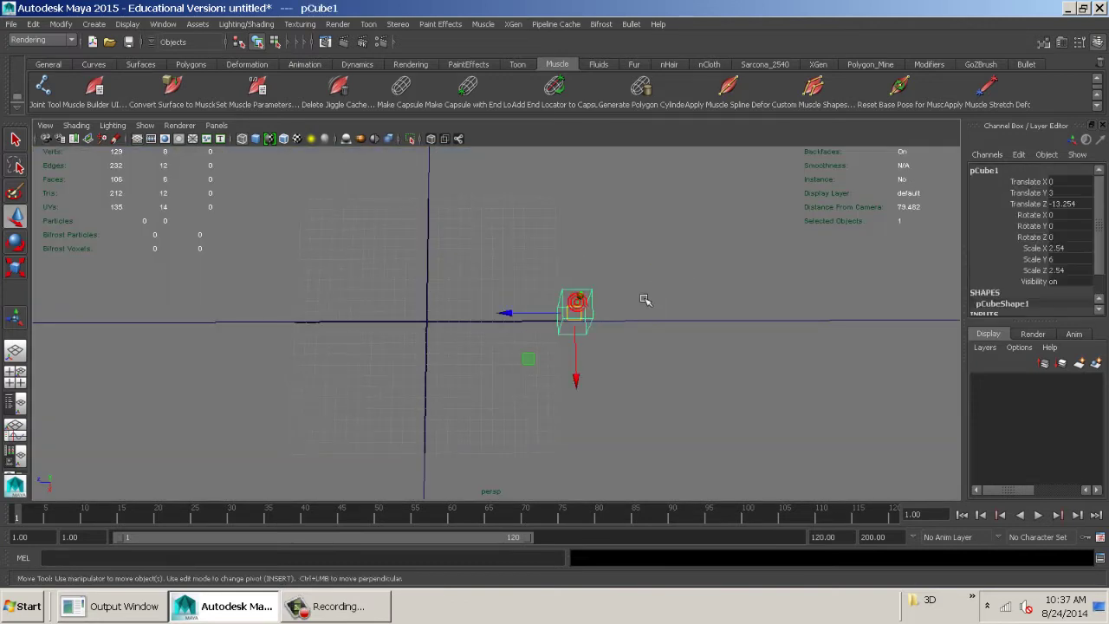
- Move the column's pivot point to the grid origin at 0, 0, 0 so it rotates around the centre, and deselect it
left_click_drag(640, 298, 643, 284, "alt")
scroll(658, 289, "up", 1)
middle_click_drag(667, 297, 677, 291, "alt")
left_click_drag(687, 301, 591, 252, "alt")
key("e")
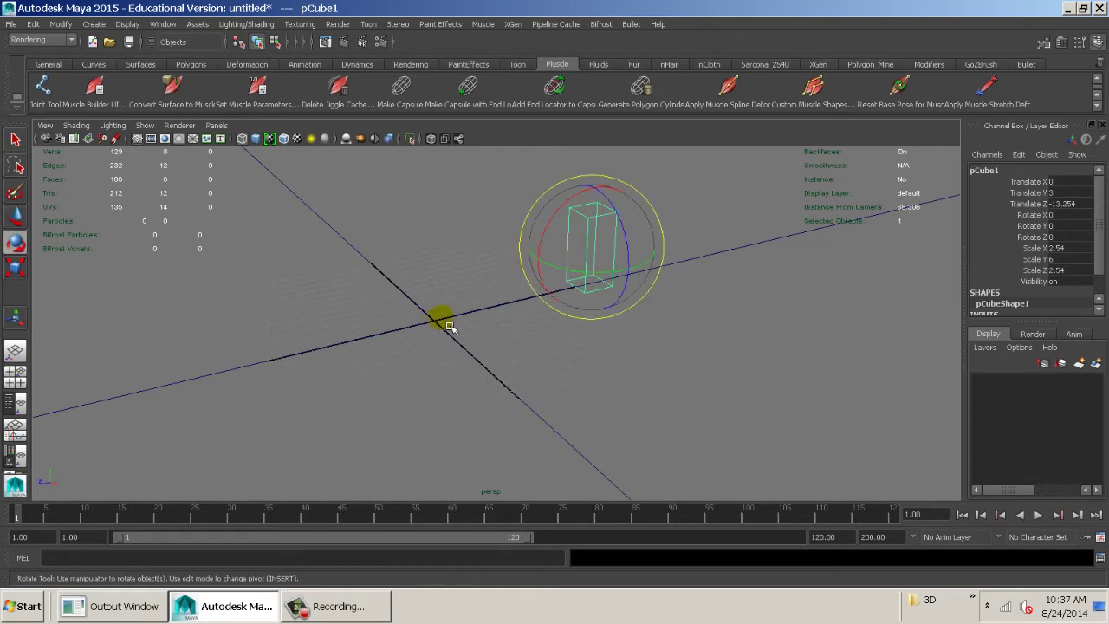
left_click_drag(579, 275, 548, 280)
left_click_drag(507, 364, 470, 401, "alt")
key("Insert")
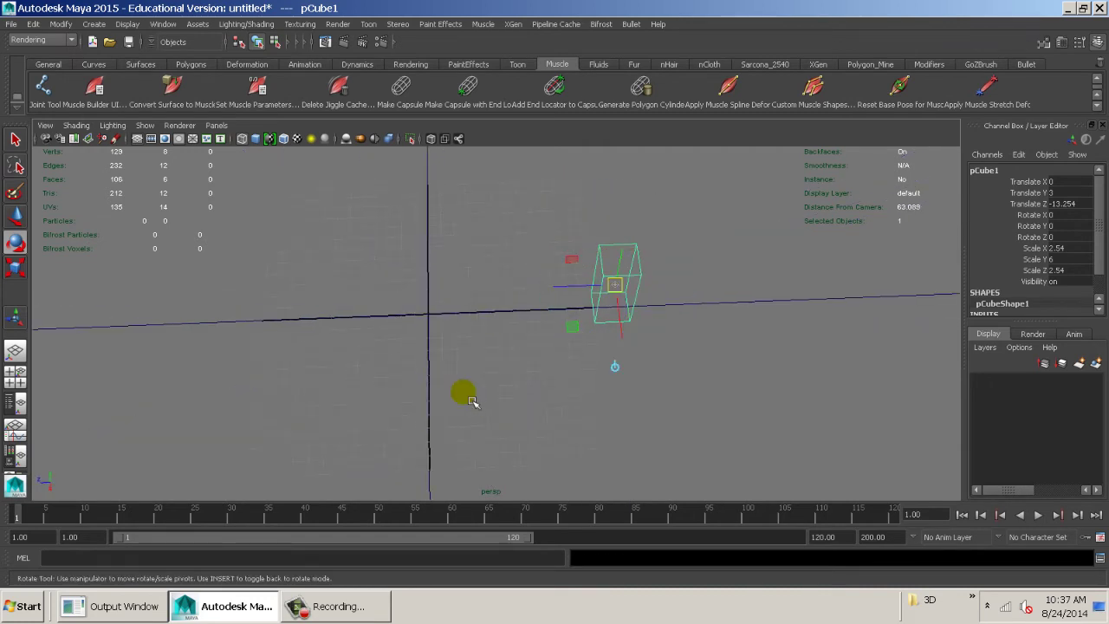
left_click_drag(615, 285, 433, 318)
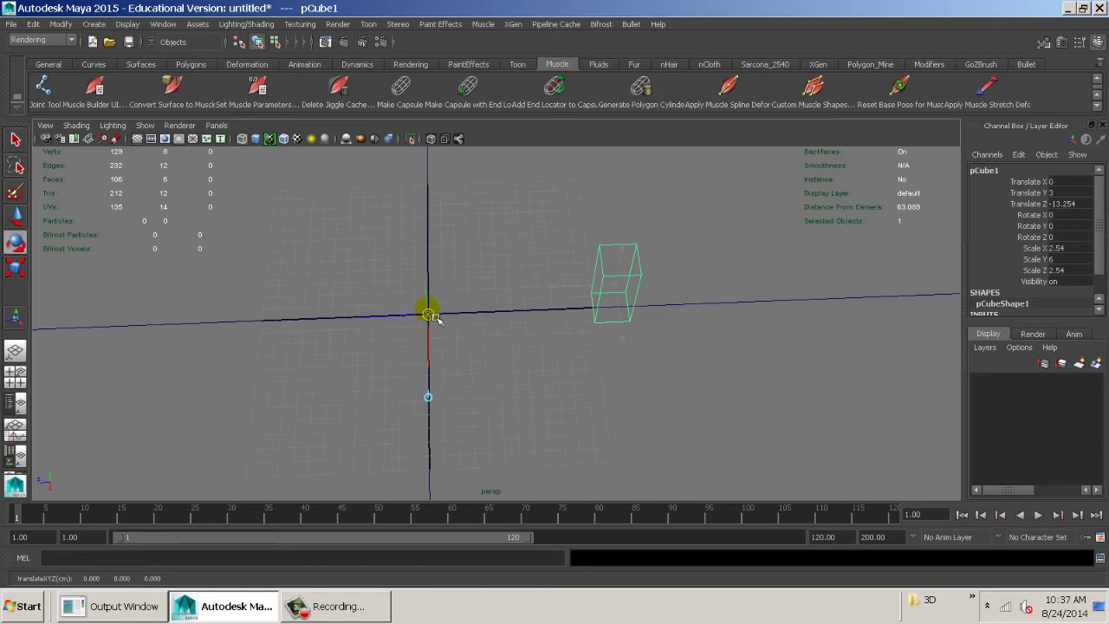
key("Insert")
left_click_drag(528, 389, 578, 367, "alt")
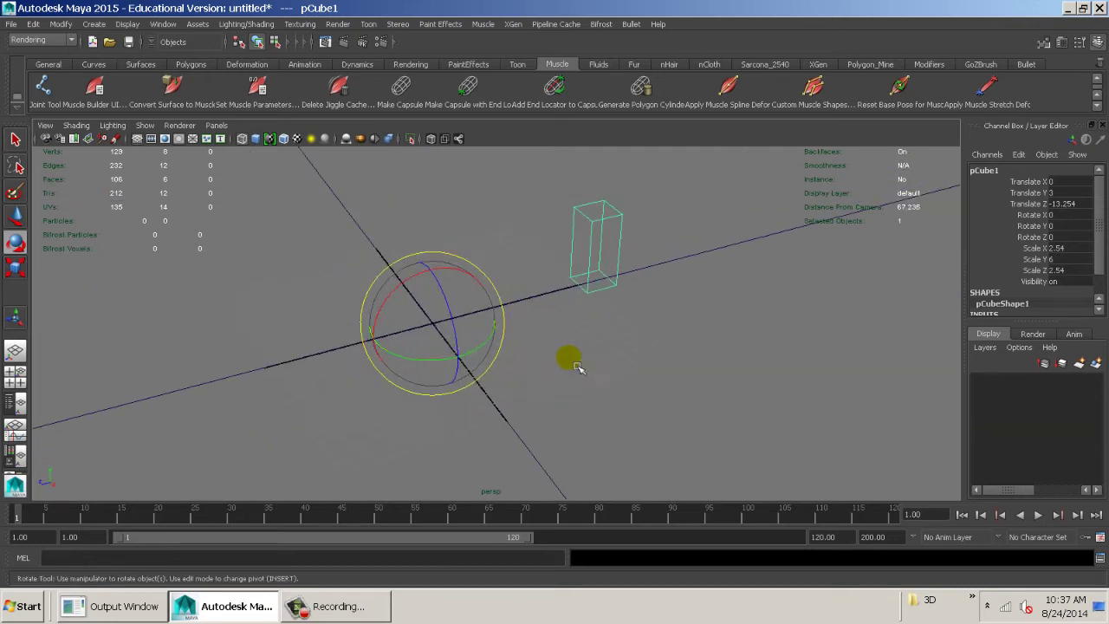
left_click_drag(436, 359, 650, 343)
left_click(640, 351)
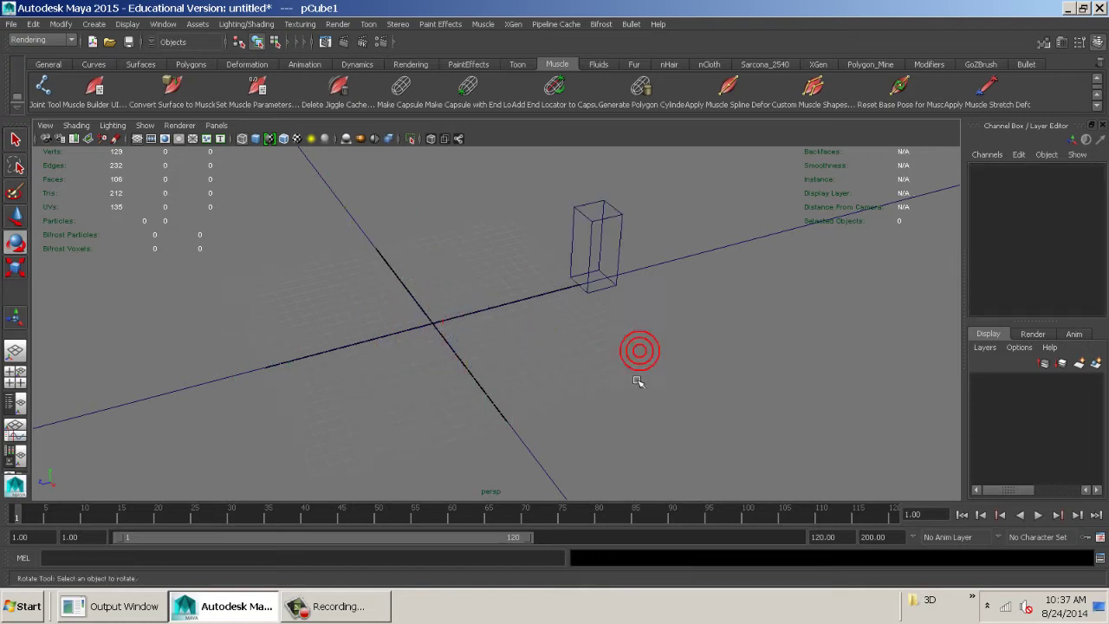
- Duplicate the column and rotate the copy around the origin to about -19.8 in Y
left_click(594, 240)
key("ctrl+d")
left_click_drag(597, 247, 503, 348, "alt")
left_click_drag(488, 357, 483, 360)
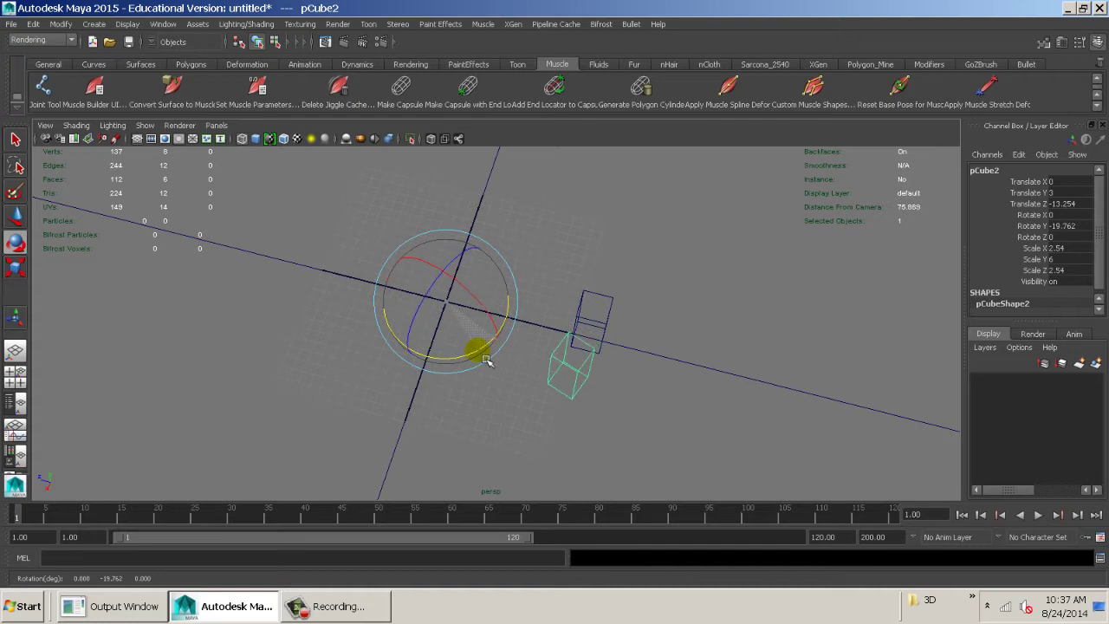
- Rotate the copied column back toward the original, to about -9 in Y
left_click_drag(592, 317, 602, 334, "alt")
middle_click_drag(601, 335, 508, 288, "alt")
right_click_drag(505, 286, 630, 292, "alt")
right_click_drag(549, 317, 747, 352, "alt")
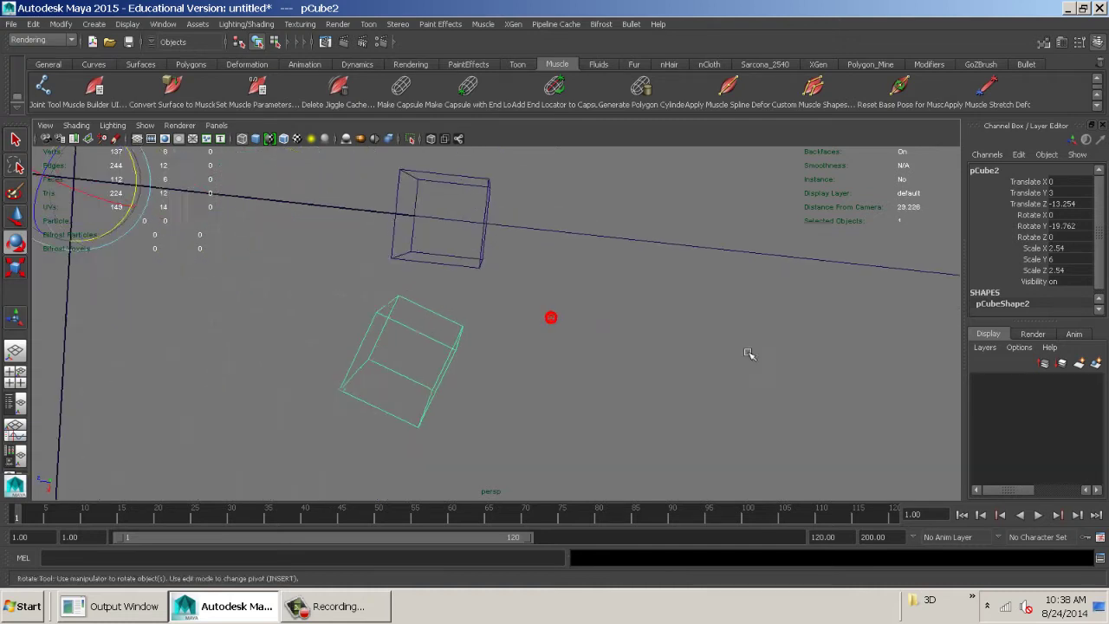
middle_click_drag(592, 319, 693, 346, "alt")
left_click_drag(627, 338, 637, 345, "alt")
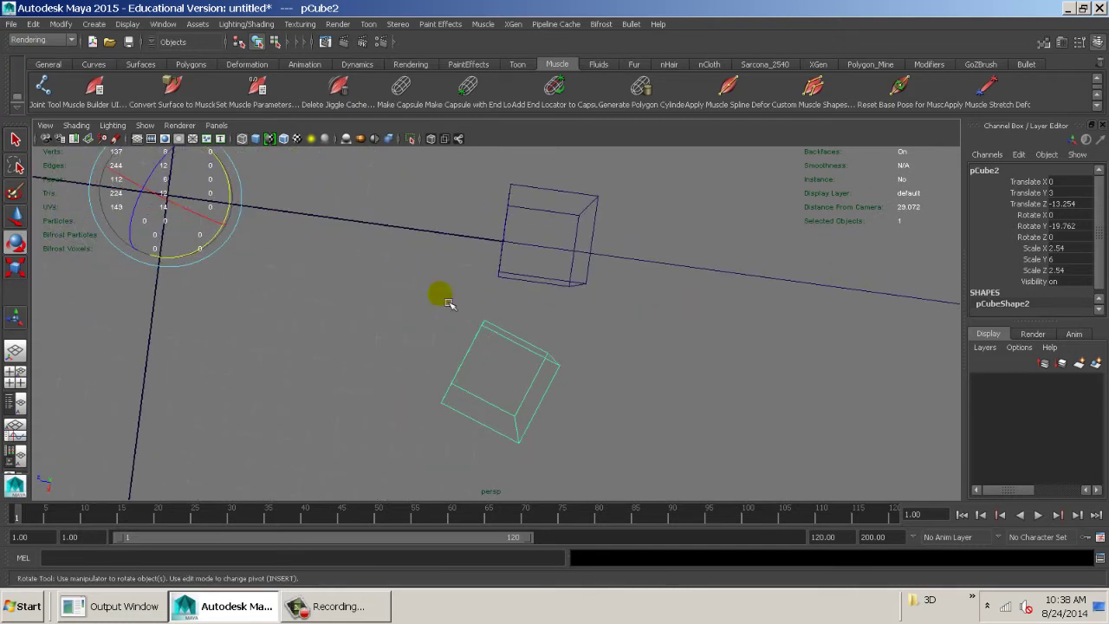
left_click_drag(242, 199, 268, 185)
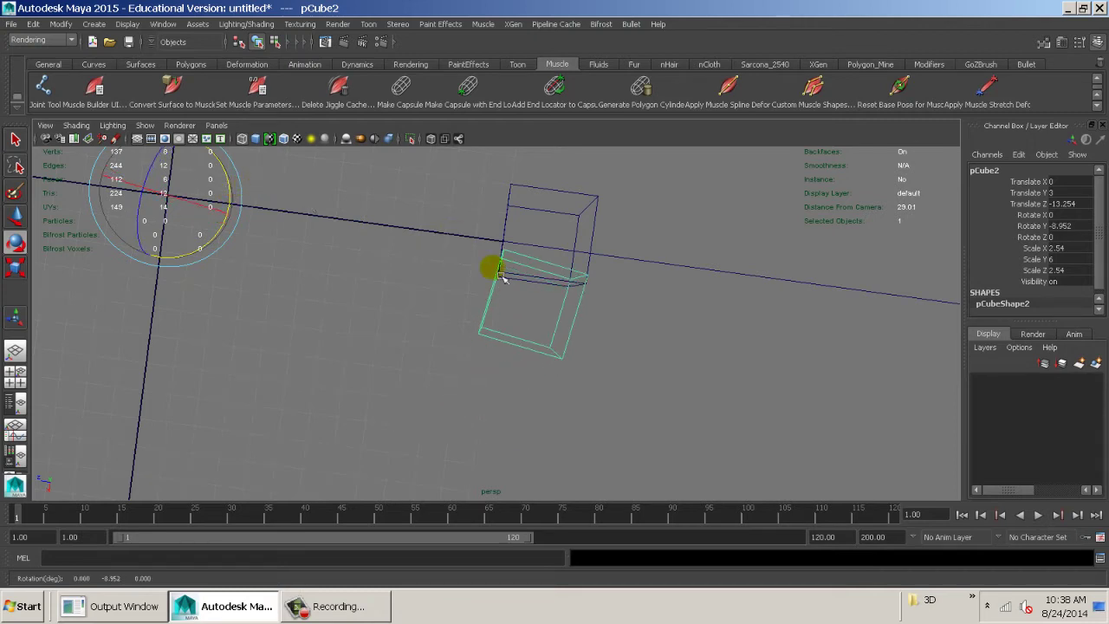
- Rotate the copied column away from the original to about -16.3 in Y, leaving a gap between them
left_click_drag(499, 275, 600, 272, "alt")
middle_click_drag(599, 272, 630, 290, "alt")
right_click_drag(619, 280, 683, 302, "alt")
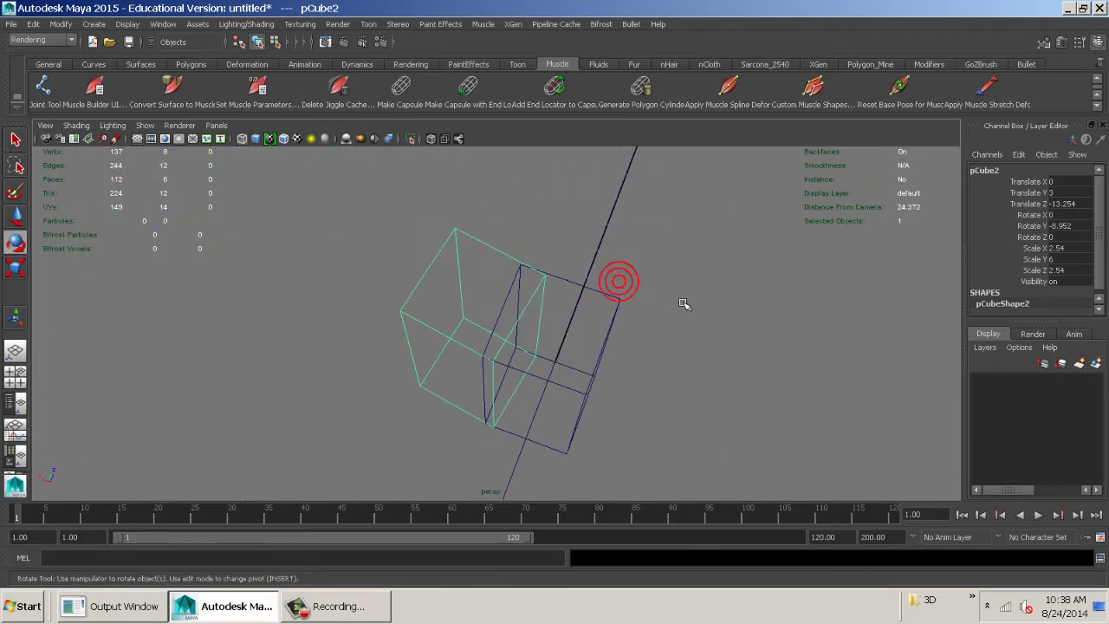
left_click_drag(603, 274, 485, 286, "alt")
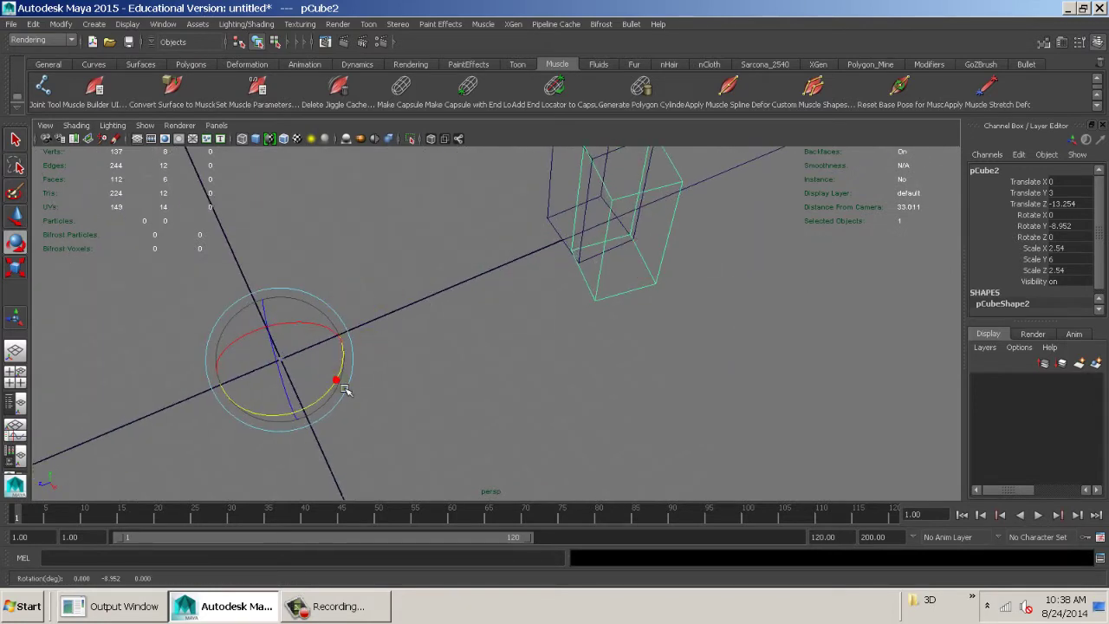
left_click_drag(341, 386, 334, 384)
- Switch to the top view and frame the gap between the original column and its copy
left_click_drag(501, 272, 453, 312, "alt")
key("space")
middle_click_drag(674, 283, 601, 477, "alt")
middle_click_drag(608, 275, 618, 465, "alt")
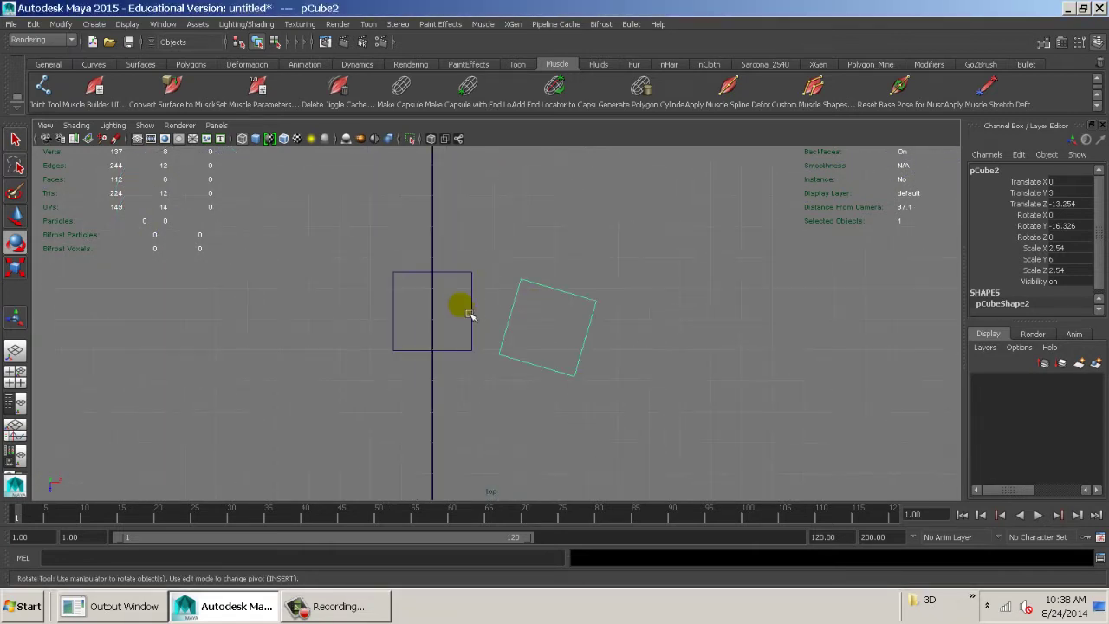
right_click_drag(471, 317, 737, 329, "alt")
right_click_drag(522, 333, 817, 335, "alt")
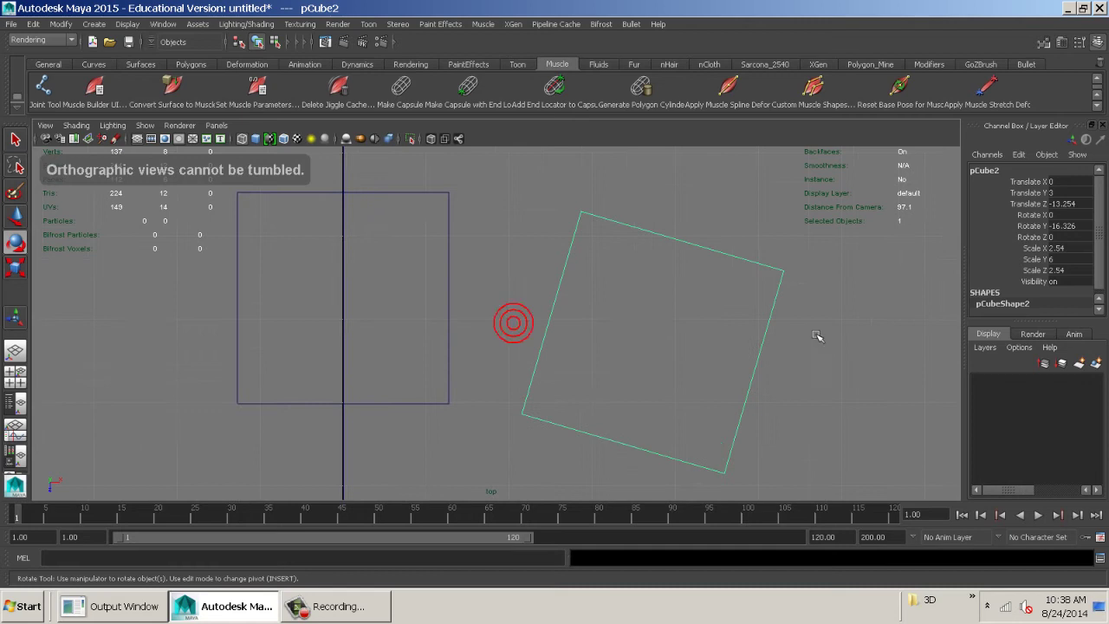
- Set the copied column's Y rotation to -14, and then to -12, to test the gap
double_click(1059, 226)
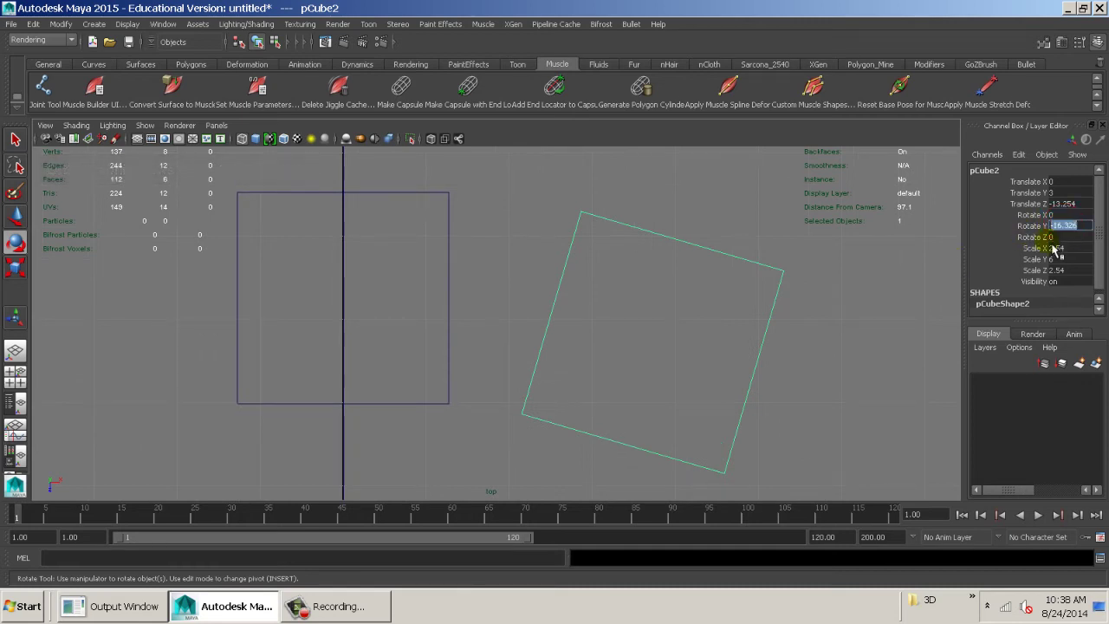
type("-14")
key("Return")
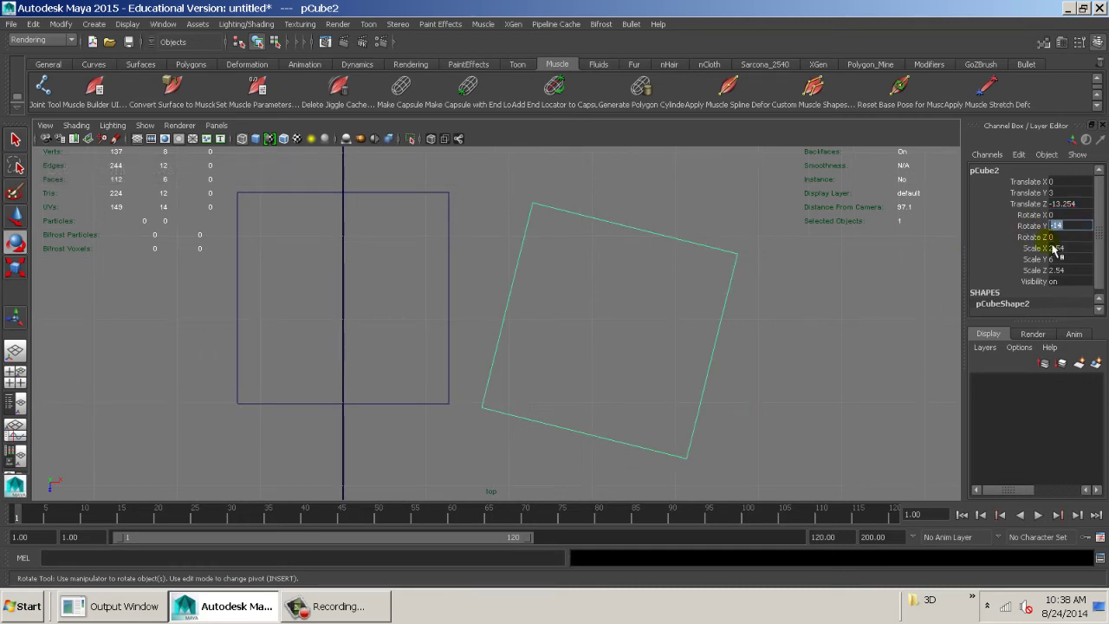
key("Return")
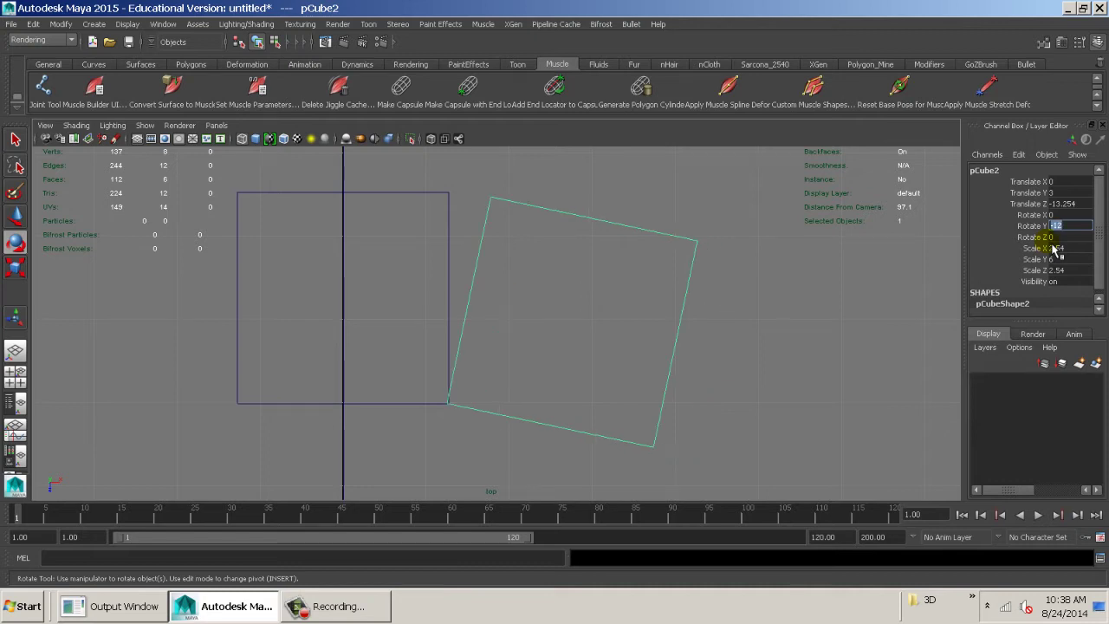
- Check the touching corners of the two columns up close and set the copy's Y rotation to -13
middle_click_drag(535, 391, 562, 317, "alt")
right_click_drag(562, 317, 932, 381, "alt")
right_click_drag(629, 347, 867, 382, "alt")
left_click(615, 400, "alt")
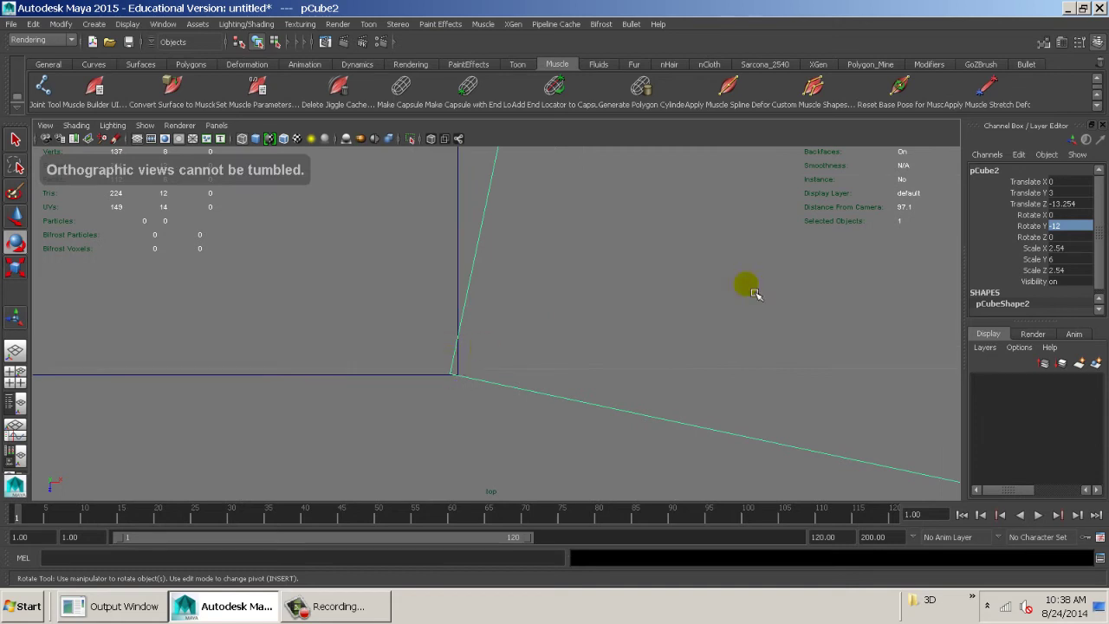
type("-13")
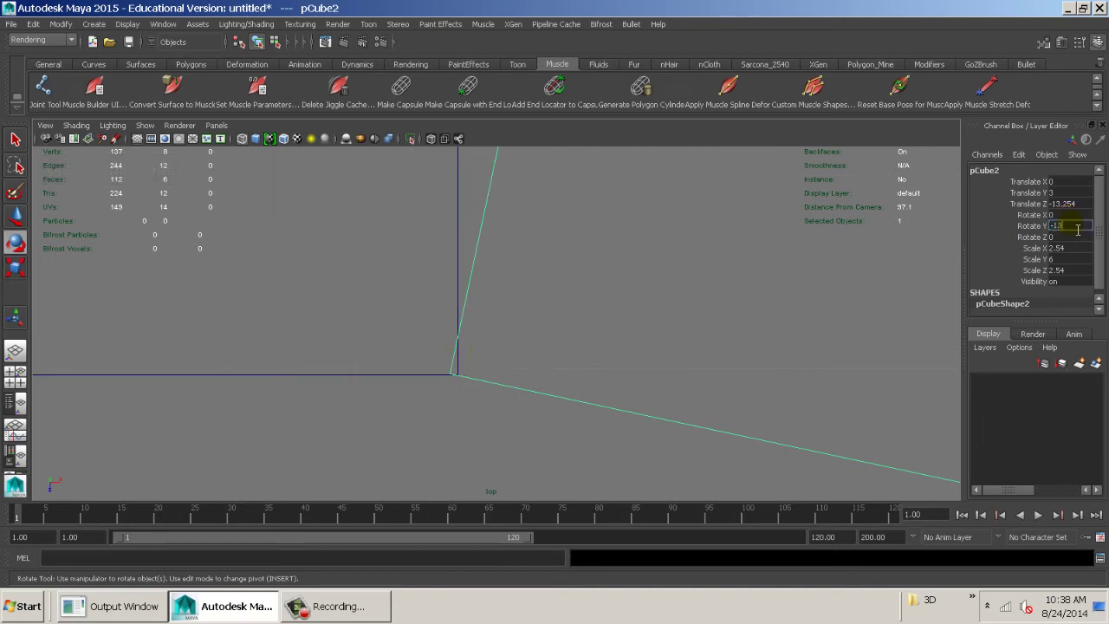
key("Return")
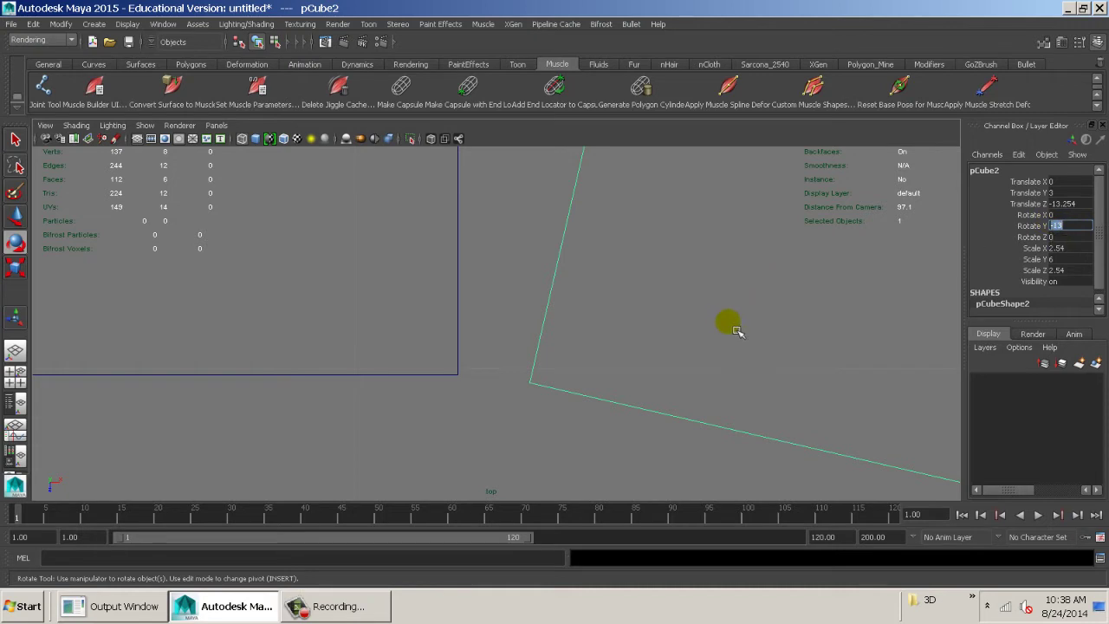
- Duplicate the rotated column and set the new copy's Y rotation to -26
right_click_drag(782, 340, 325, 270, "alt")
middle_click_drag(616, 323, 597, 251, "alt")
right_click_drag(597, 250, 529, 319, "alt")
middle_click_drag(529, 319, 520, 282, "alt")
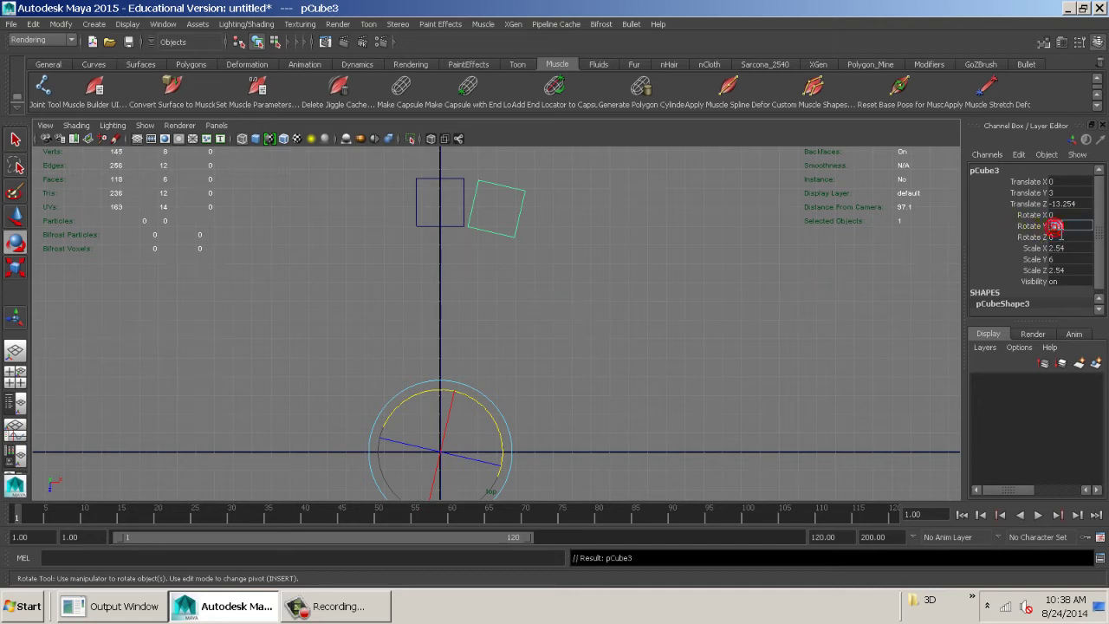
key("Return")
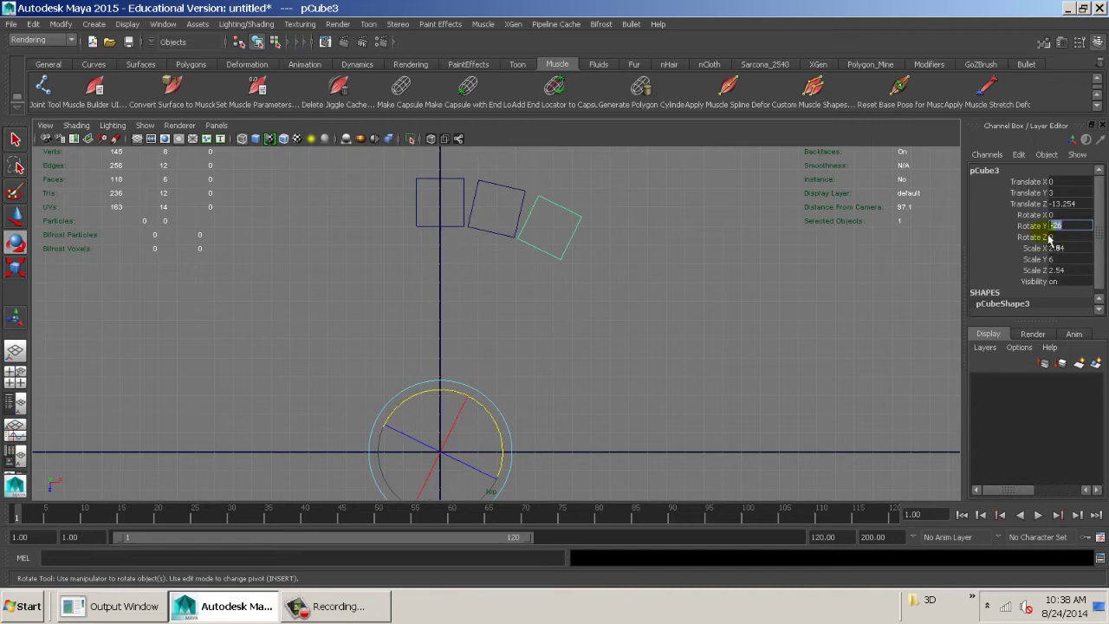
- Repeat Duplicate with Transform around the origin at 13-degree intervals until the ring reaches the first column
middle_click_drag(817, 281, 775, 304, "alt")
key("shift+d")
key("shift+d")
key("shift+d")
key("shift+d")
key("shift+d")
key("shift+d")
key("shift+d")
key("shift+d")
key("shift+d")
key("shift+d")
key("shift+d")
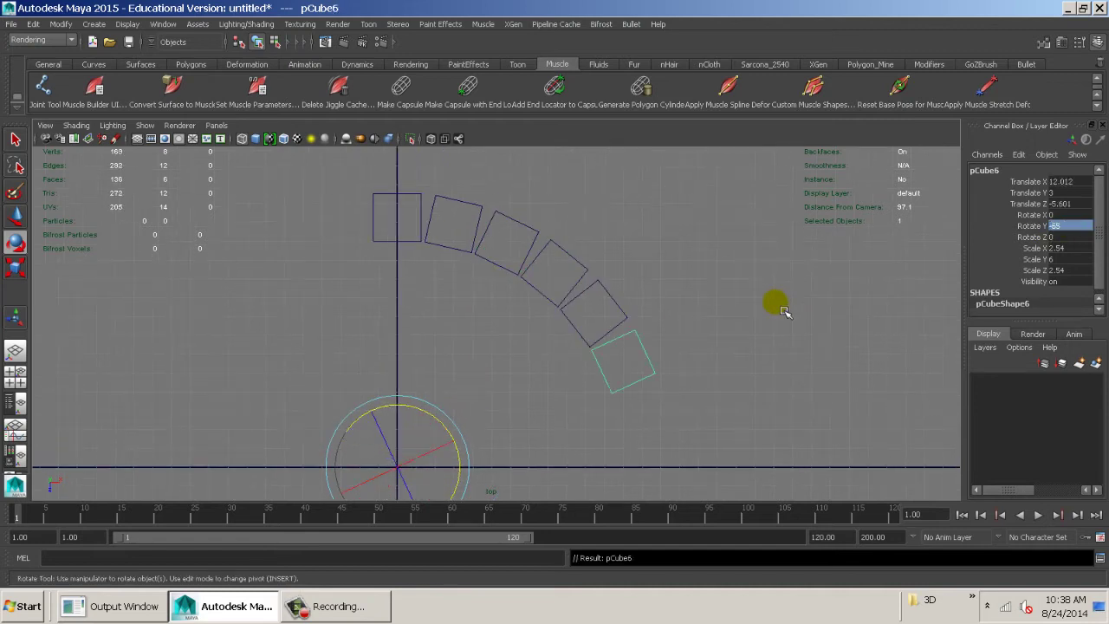
key("shift+d")
key("shift+d")
key("shift+d")
key("shift+d")
key("shift+d")
key("shift+d")
key("shift+d")
key("shift+d")
key("shift+d")
key("shift+d")
key("shift+d")
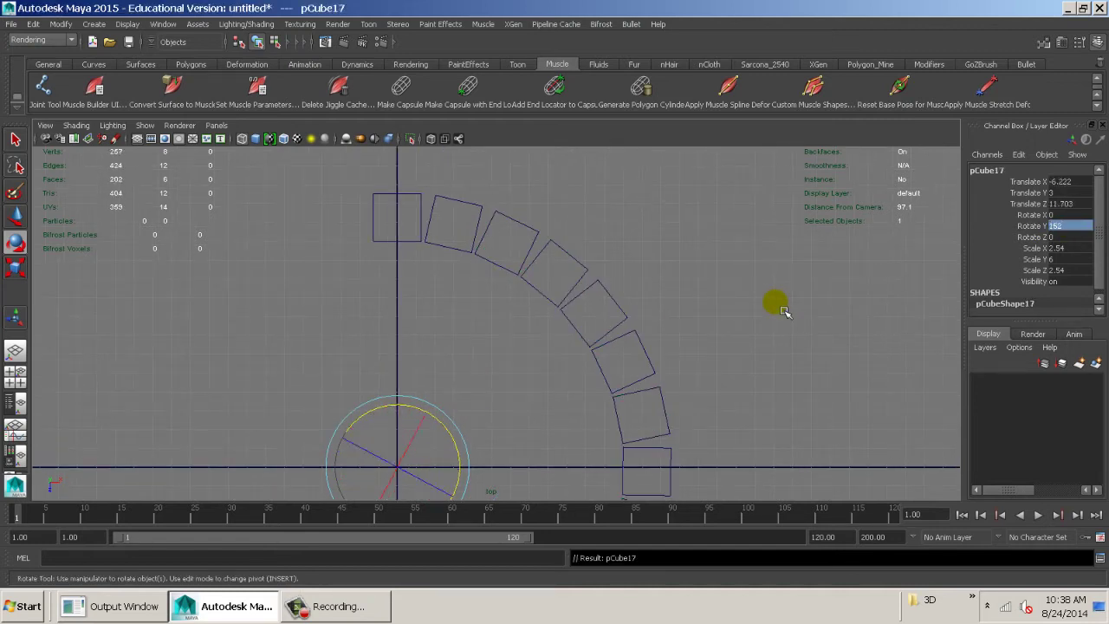
key("shift+d")
key("shift+d")
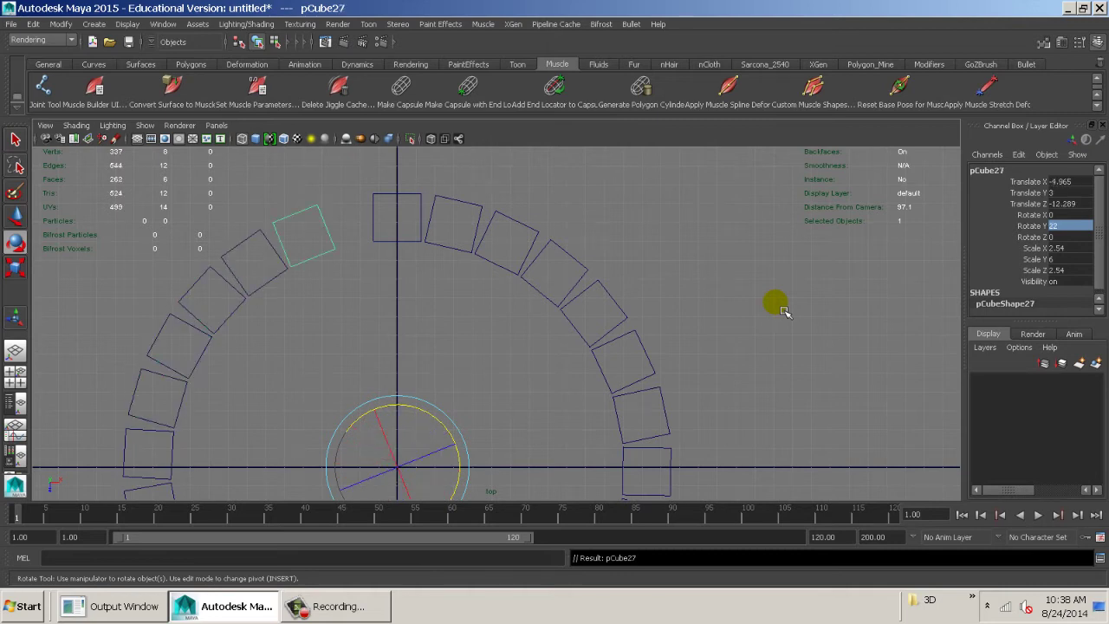
key("shift+d")
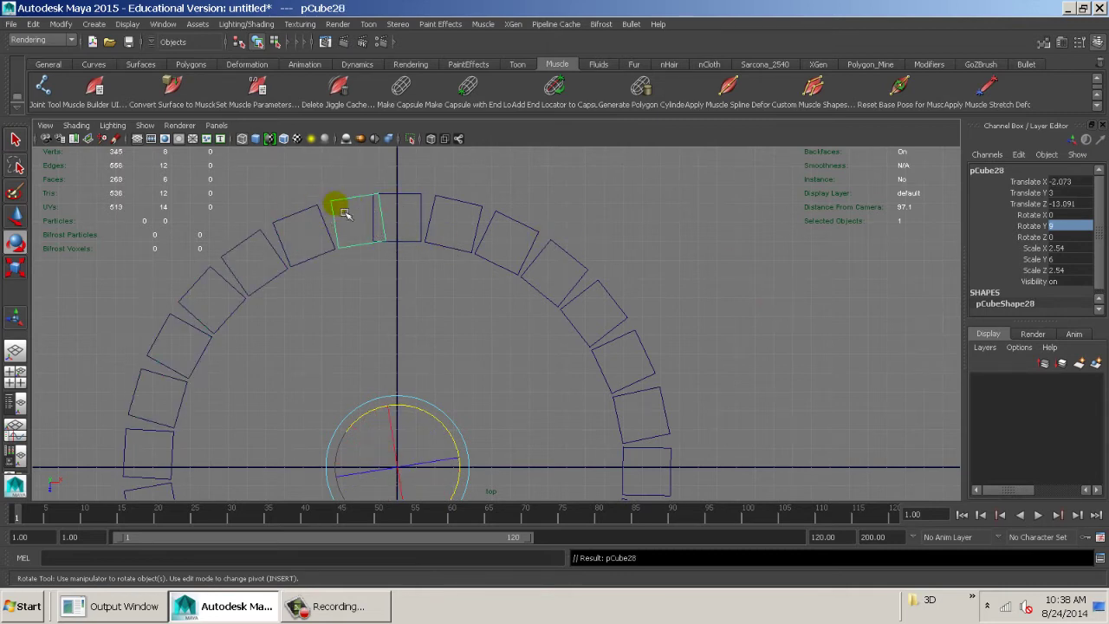
- Undo all the ring duplicates, the copy's rotations and the first column duplication
key("ctrl+z")
key("ctrl+z")
key("ctrl+z")
key("ctrl+z")
key("ctrl+z")
key("ctrl+z")
key("ctrl+z")
key("ctrl+z")
key("ctrl+z")
key("ctrl+z")
key("ctrl+z")
key("ctrl+z")
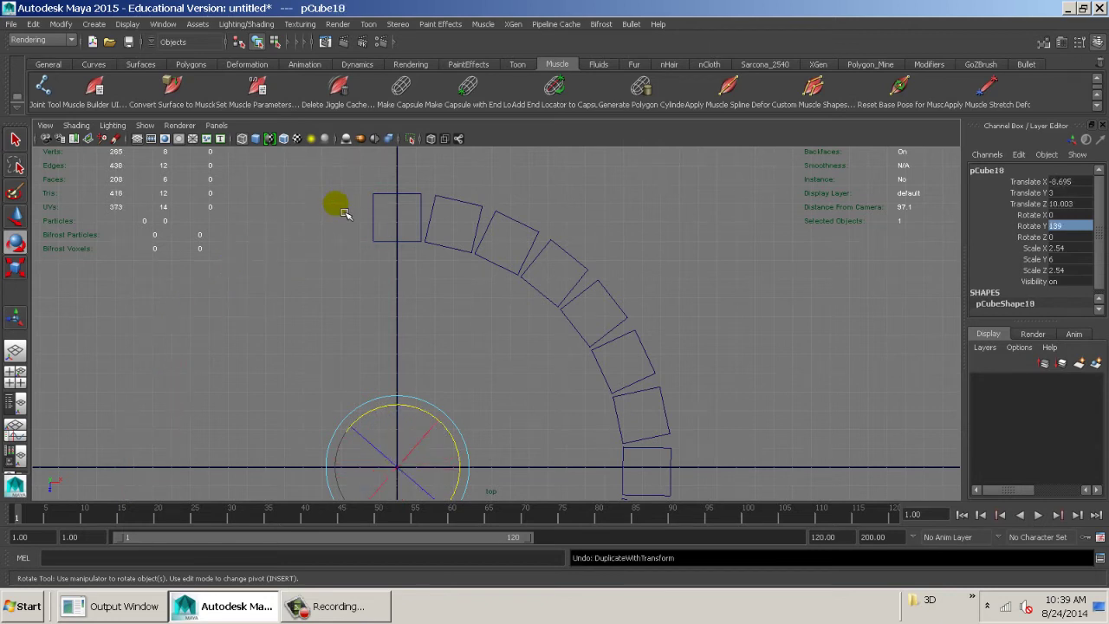
key("ctrl+z")
key("ctrl+z")
key("ctrl+z")
key("ctrl+z")
key("ctrl+z")
key("ctrl+z")
key("ctrl+z")
key("ctrl+z")
key("ctrl+z")
key("ctrl+z")
key("ctrl+z")
key("ctrl+z")
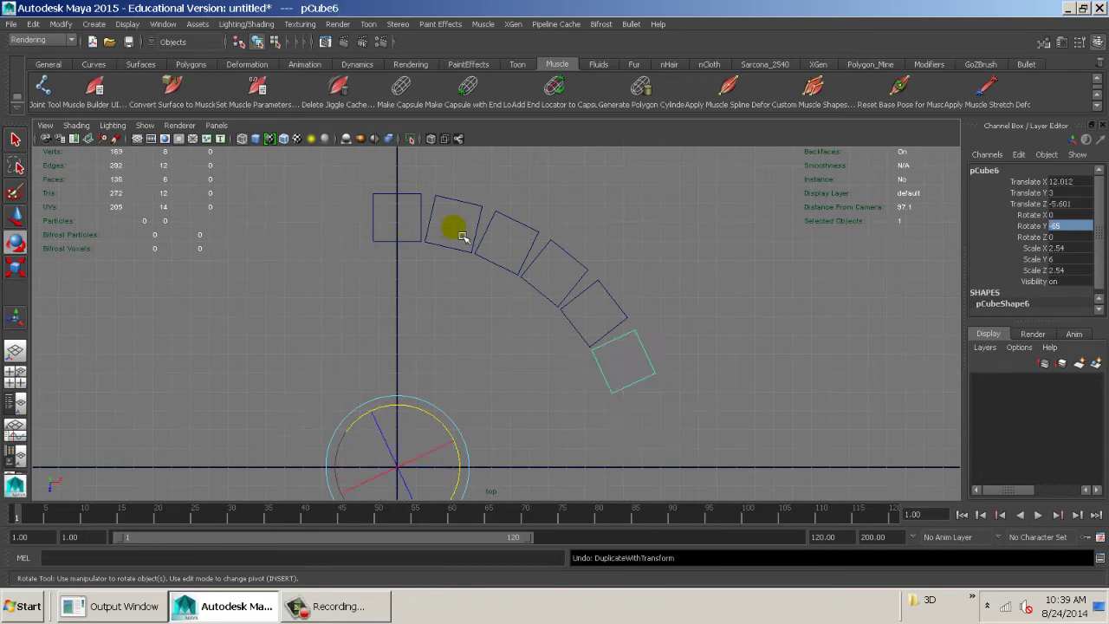
key("ctrl+z")
key("ctrl+z")
key("ctrl+z")
key("ctrl+z")
key("ctrl+z")
key("ctrl+z")
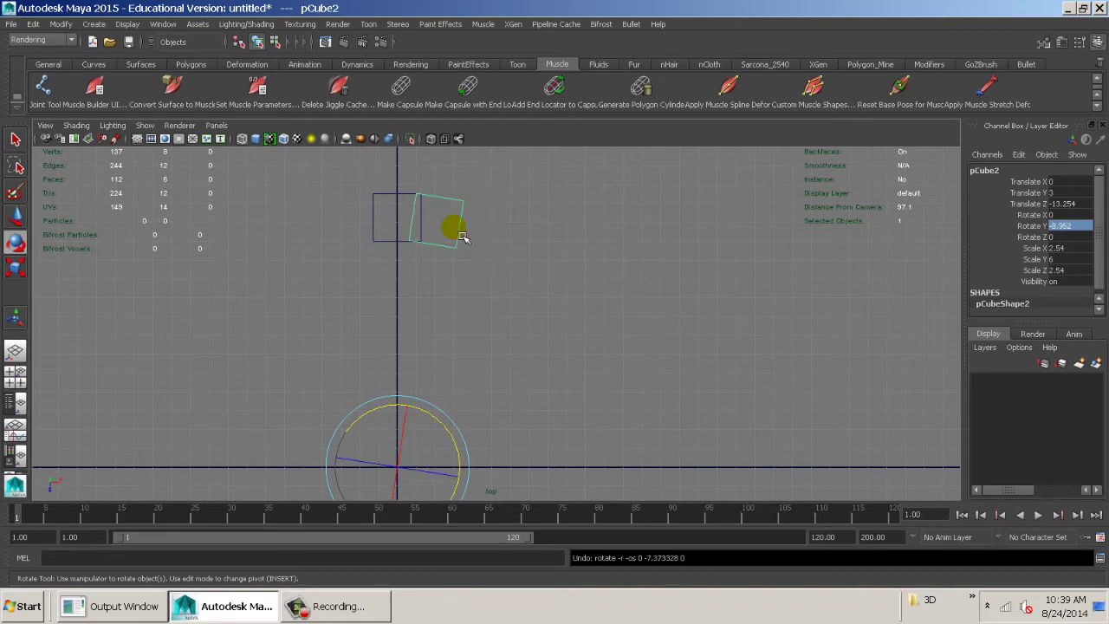
key("ctrl+z")
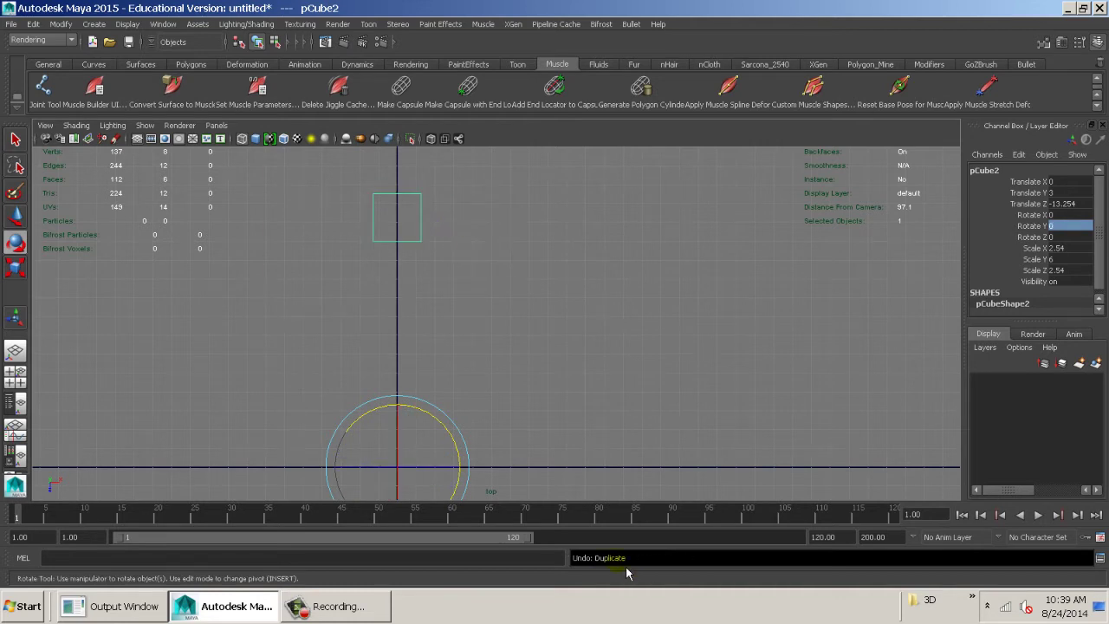
- Duplicate the original column again and rotate the copy around the origin to -13 in Y
middle_click_drag(631, 315, 616, 260, "alt")
key("ctrl+d")
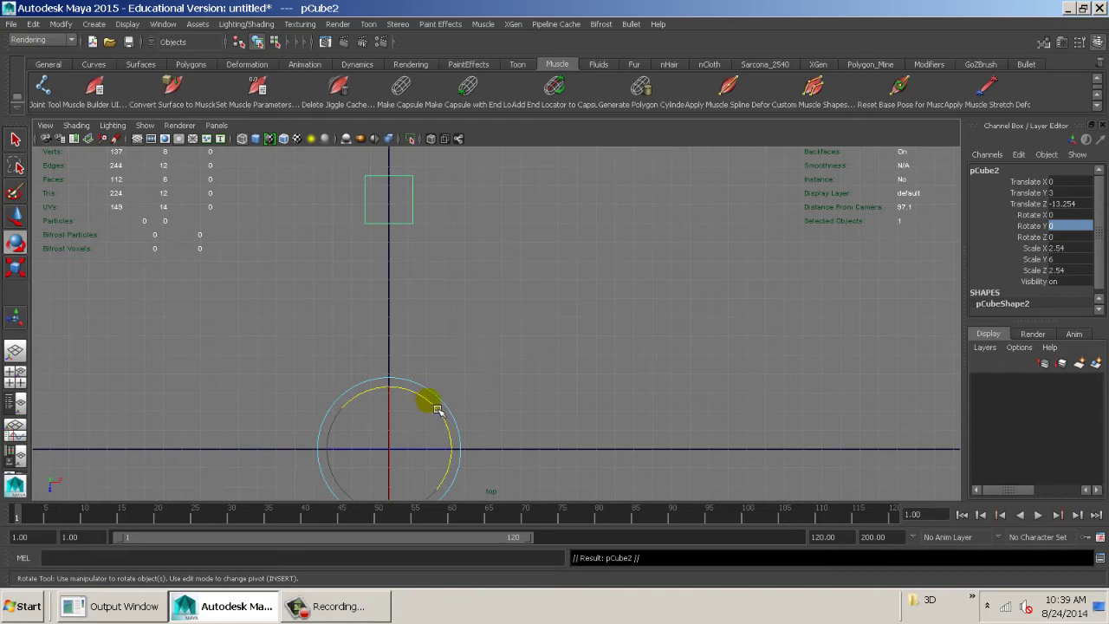
left_click_drag(437, 409, 451, 416)
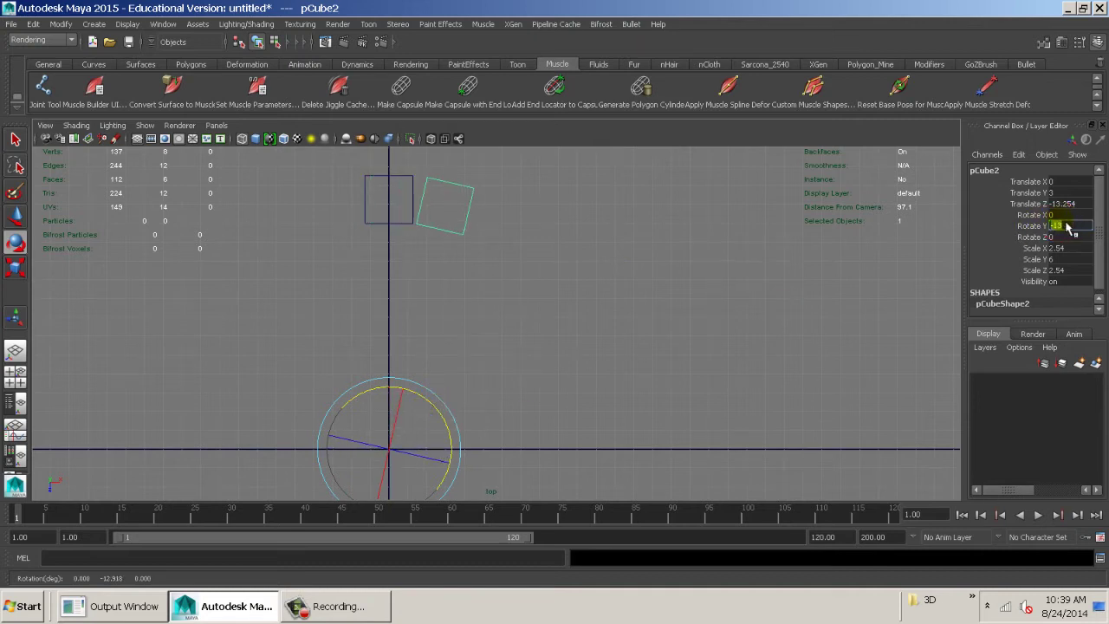
- Open the Windows Calculator and divide 360 by 13 to work out how many columns fit the ring
left_click(21, 605)
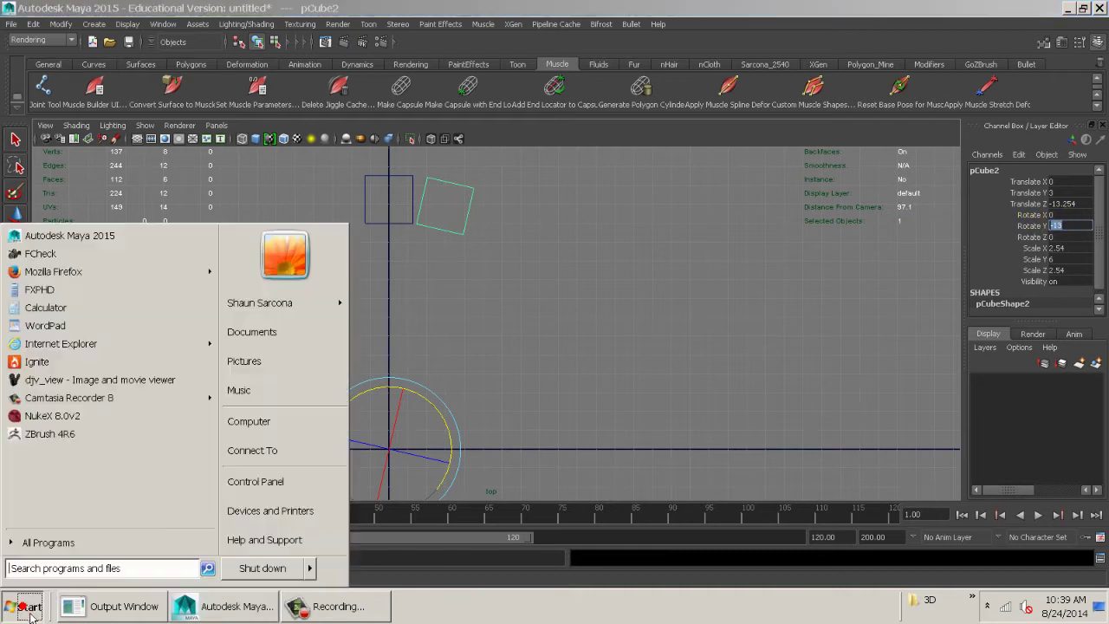
left_click(98, 313)
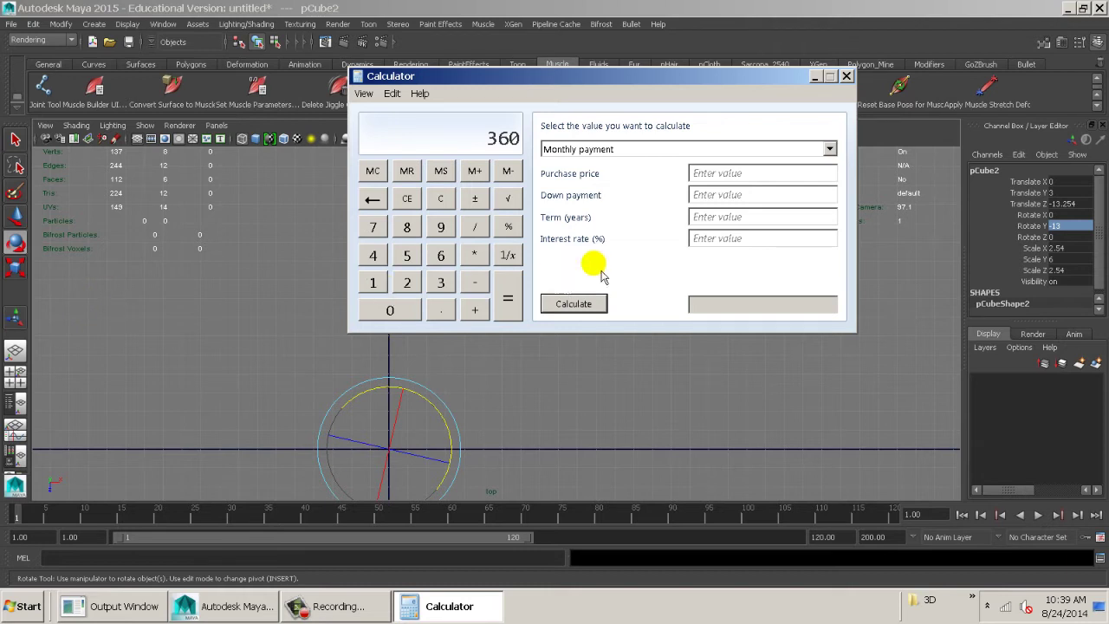
left_click(461, 123)
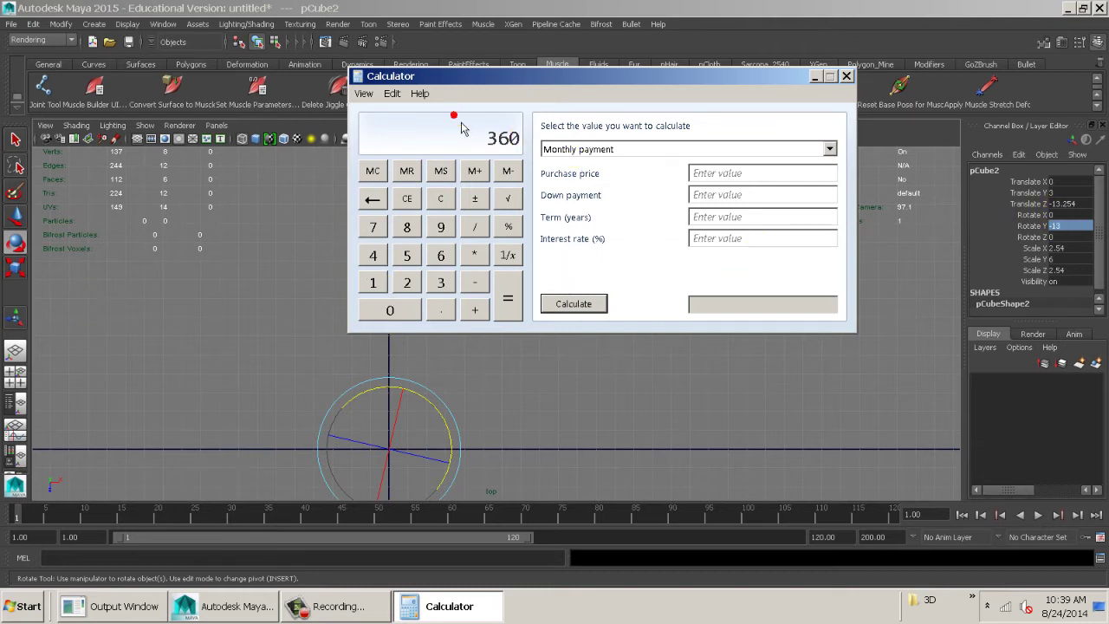
key("Return")
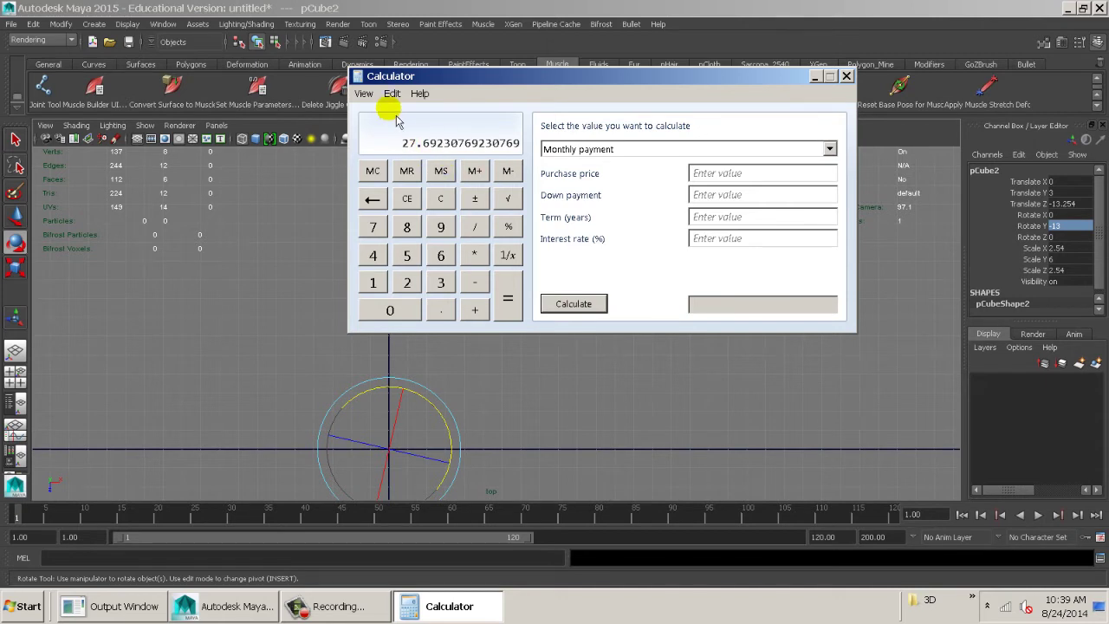
- Divide 360 by 27 in the Calculator and compare the resulting angle with the copy's Y rotation
left_click(365, 94)
left_click(565, 217)
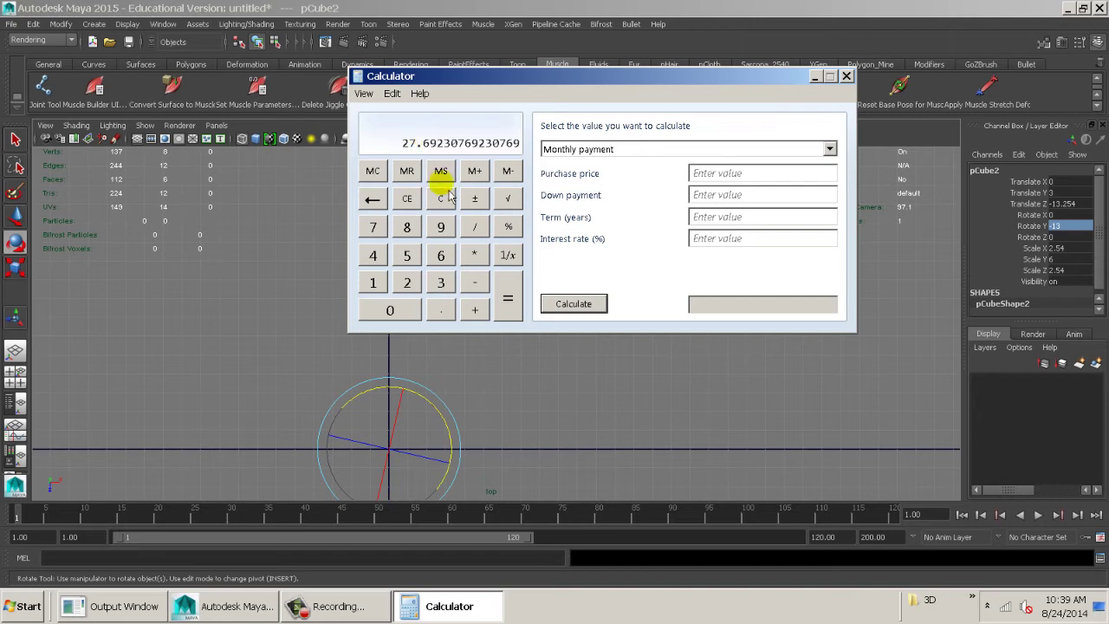
type("360 /")
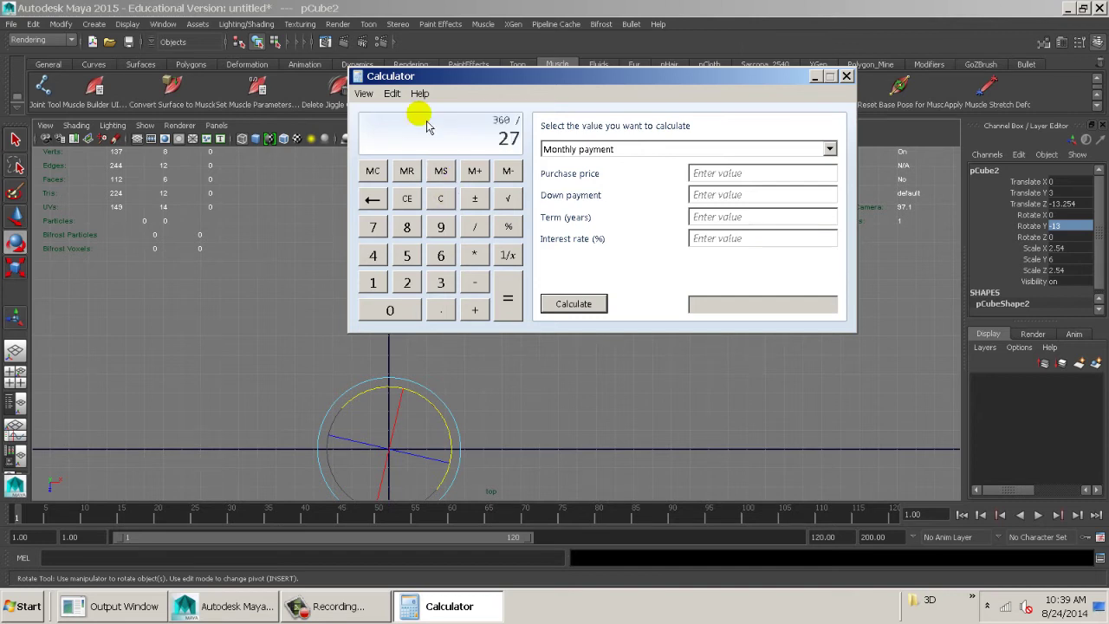
key("Return")
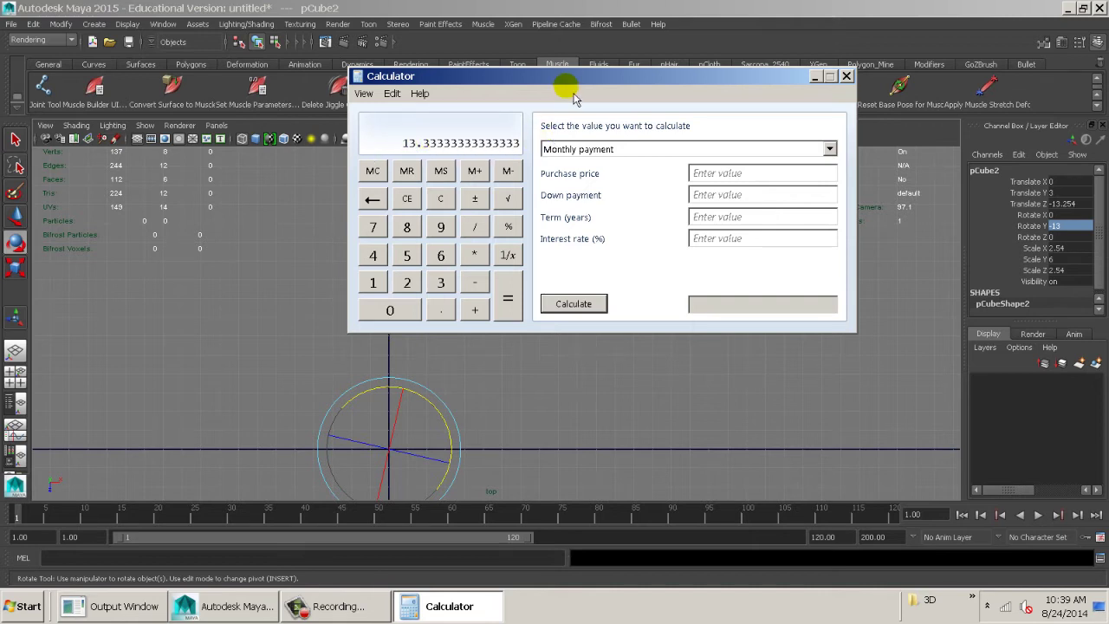
left_click_drag(564, 79, 351, 84)
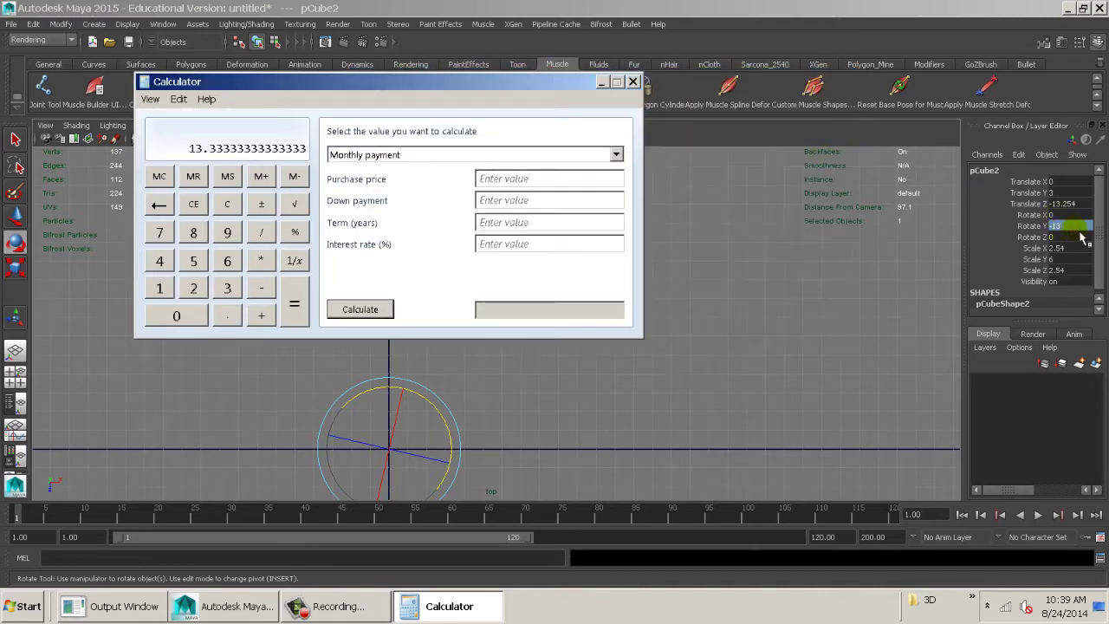
left_click_drag(413, 87, 670, 93)
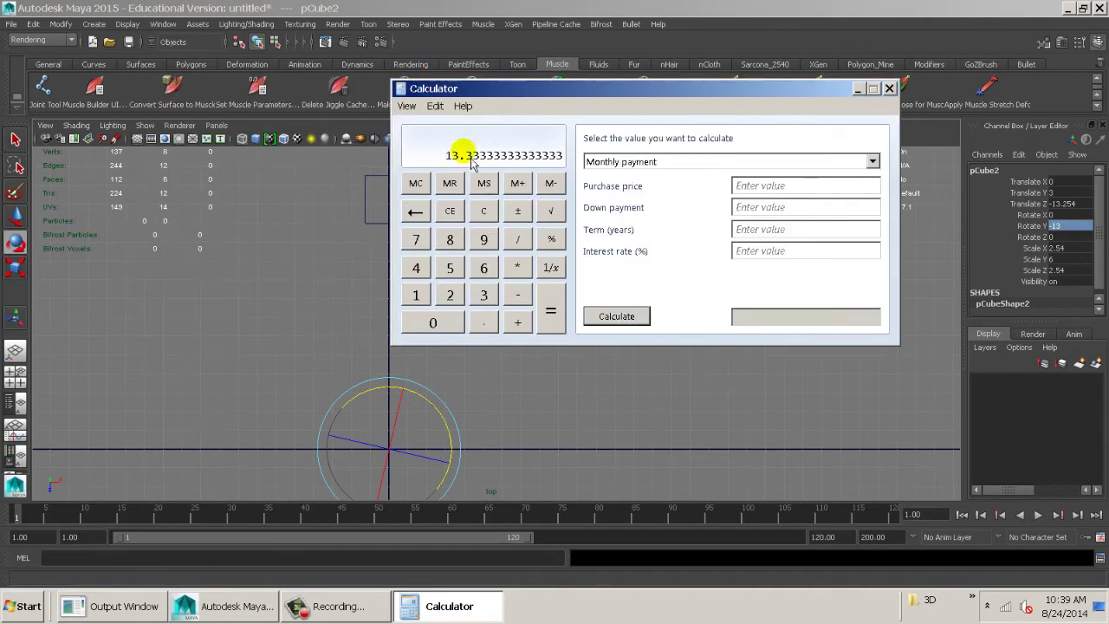
- Divide 360 by 14 and then by 15 in the Calculator to find an angle giving a whole number of columns
type("360 /")
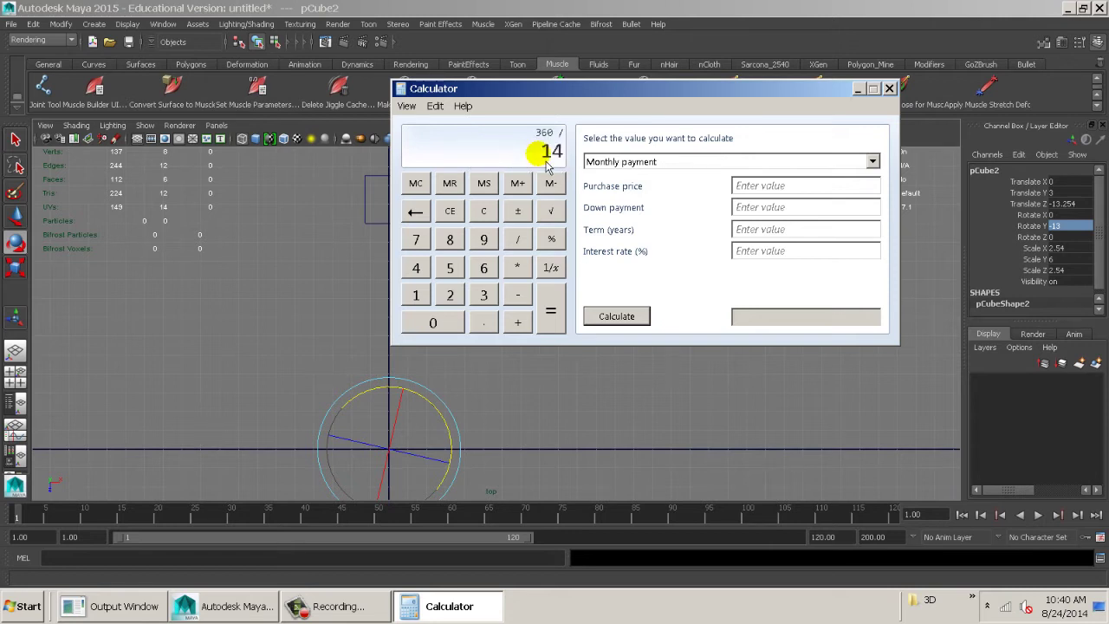
key("Return")
type("36")
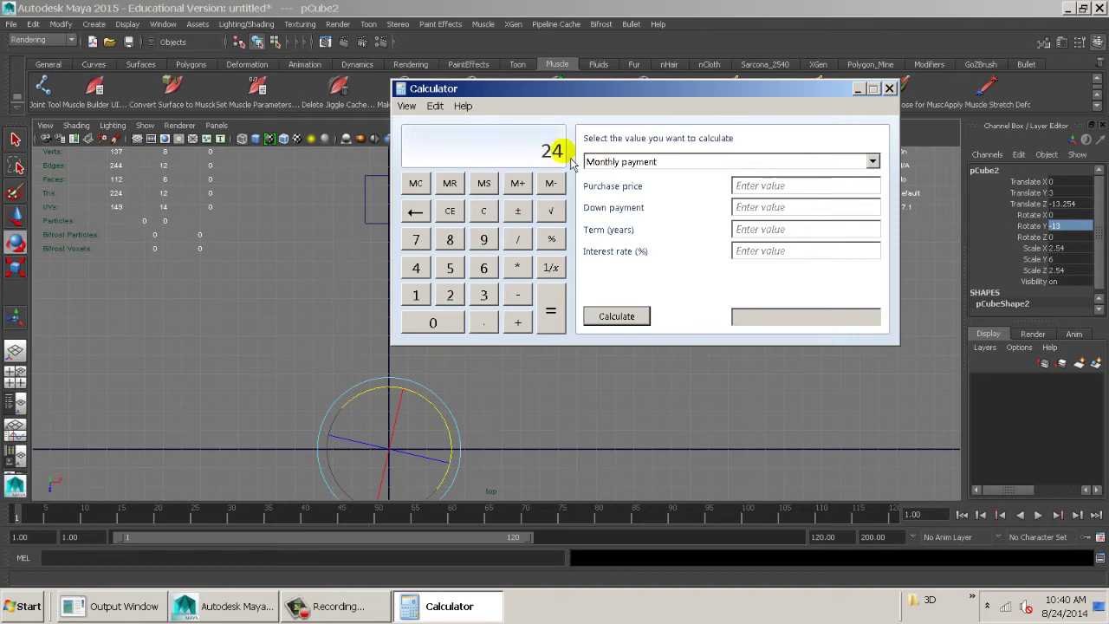
- Return to Maya and set the copied column's Y rotation to -15
left_click(787, 10)
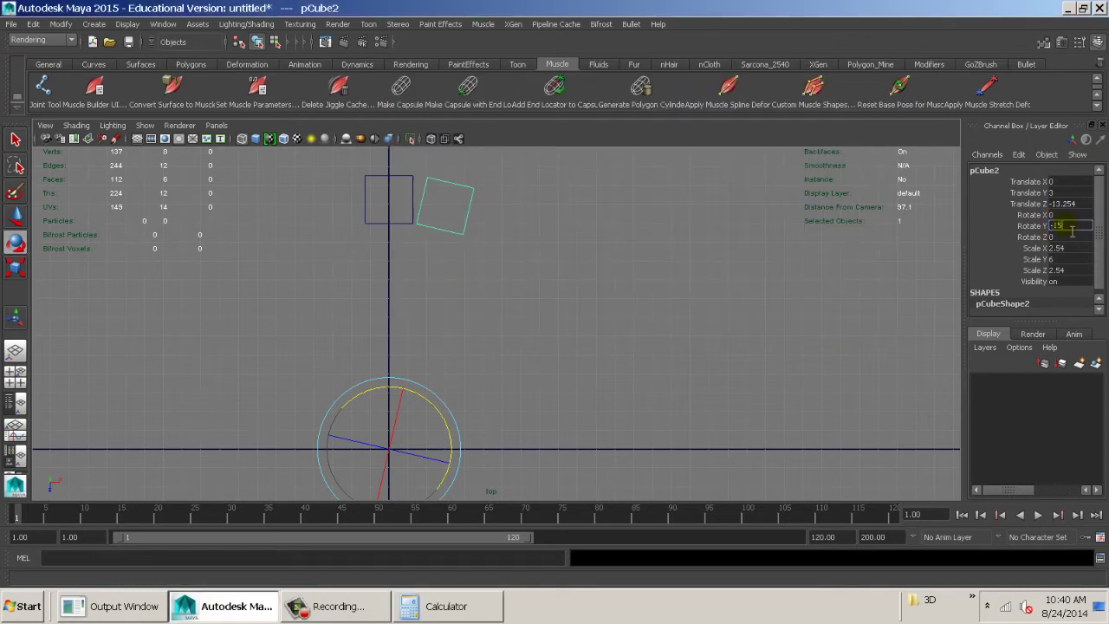
key("Return")
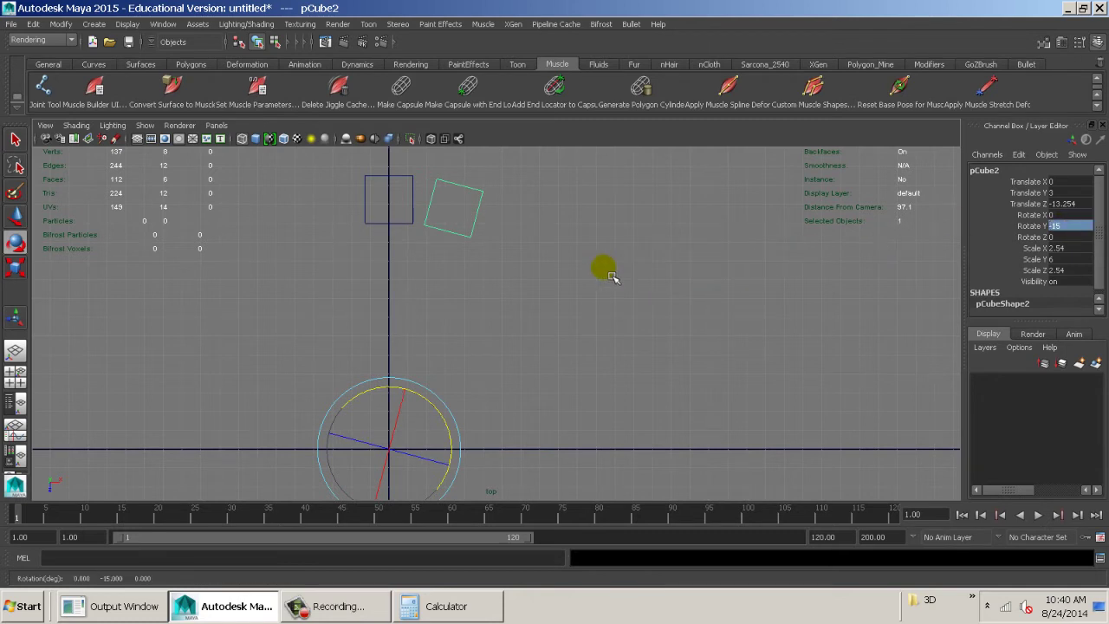
- Repeat Duplicate with Transform on the rotated column until copies at 15-degree intervals complete the full ring around the origin
middle_click_drag(572, 280, 570, 287, "alt")
key("shift+d")
key("shift+d")
key("shift+d")
key("shift+d")
key("shift+d")
key("shift+d")
key("shift+d")
key("shift+d")
key("shift+d")
key("shift+d")
key("shift+d")
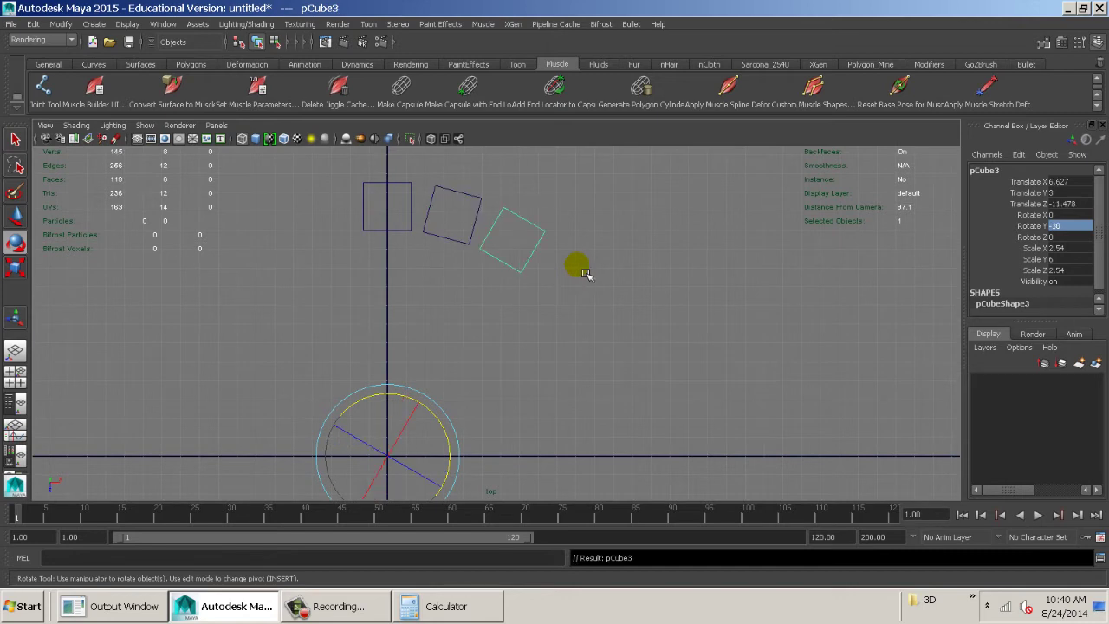
key("shift+d")
key("shift+d")
key("shift+d")
key("shift+d")
key("shift+d")
key("shift+d")
key("shift+d")
key("shift+d")
key("shift+d")
key("shift+d")
key("shift+d")
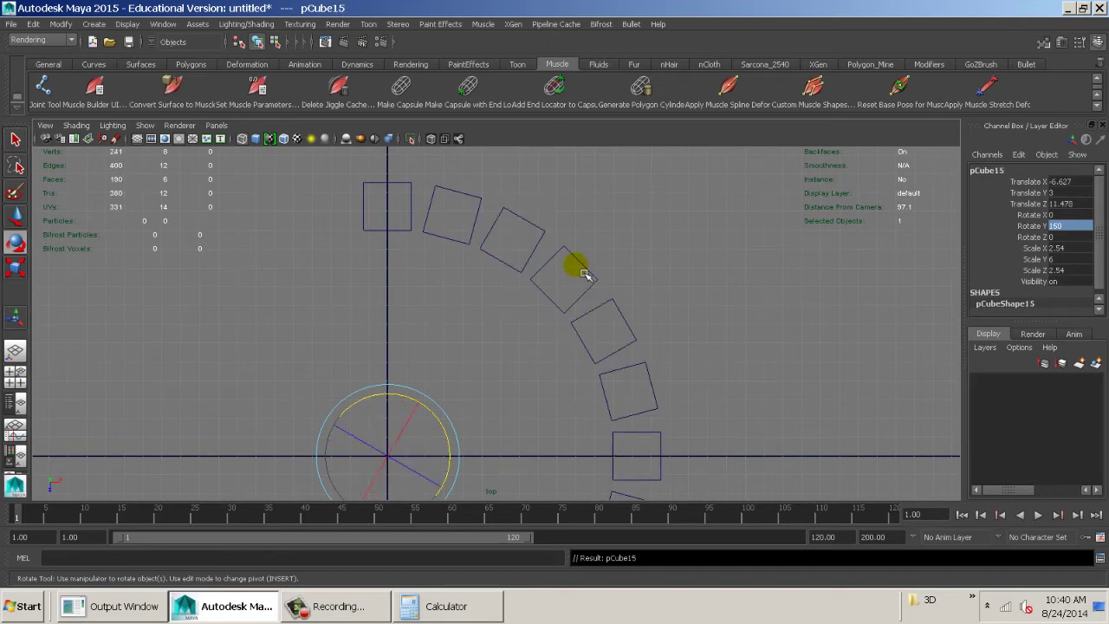
key("shift+d")
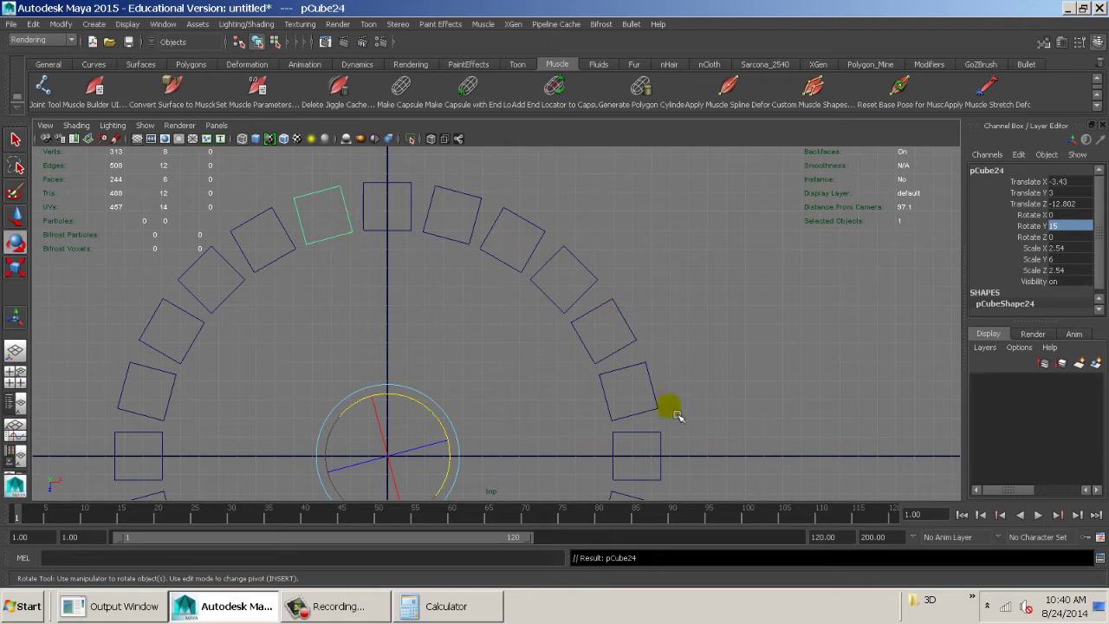
- Deselect the last column copy and examine the spacing of the whole column ring in the top view
middle_click_drag(633, 416, 696, 286, "alt")
right_click_drag(696, 286, 552, 345, "alt")
middle_click_drag(552, 345, 534, 369, "alt")
right_click_drag(519, 346, 488, 359, "alt")
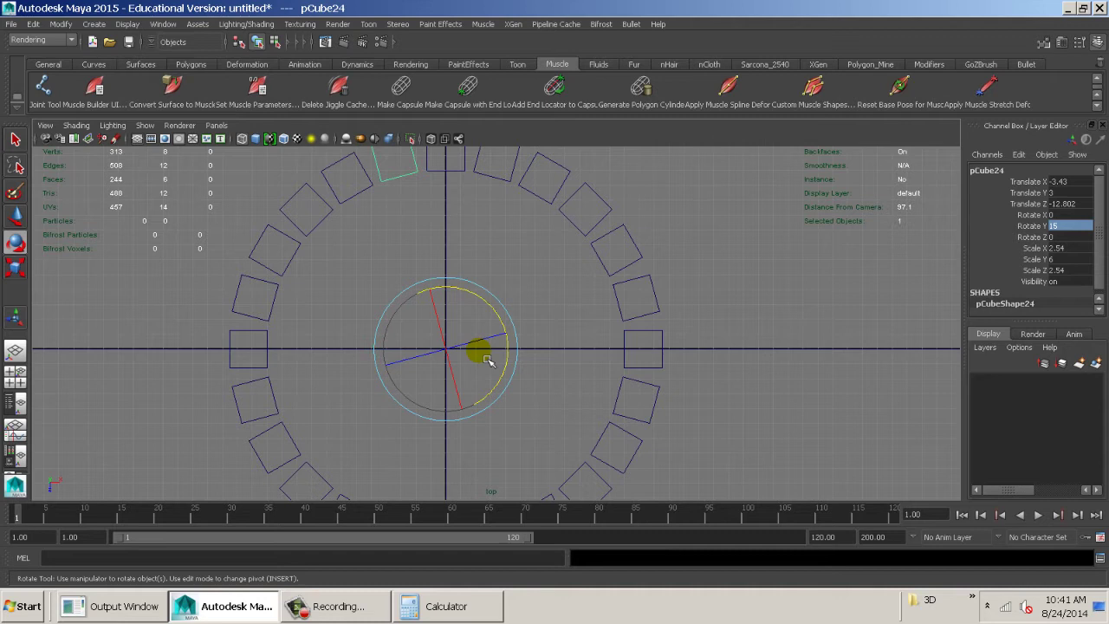
middle_click_drag(604, 307, 673, 365, "alt")
right_click_drag(674, 366, 589, 397, "alt")
middle_click_drag(660, 380, 670, 372, "alt")
right_click_drag(669, 373, 615, 382, "alt")
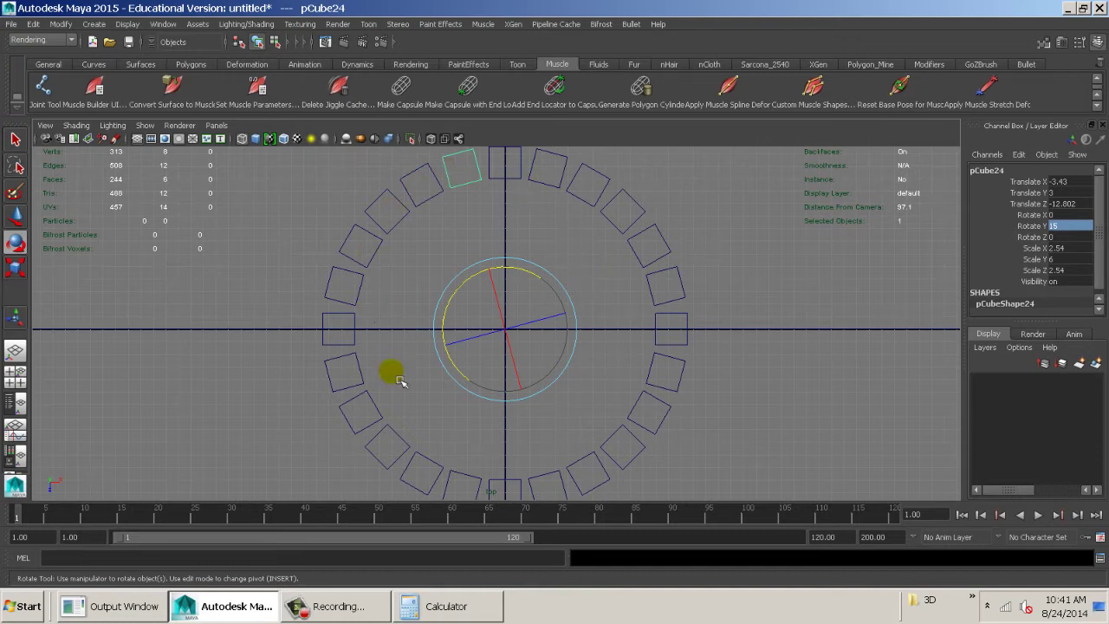
left_click(525, 228)
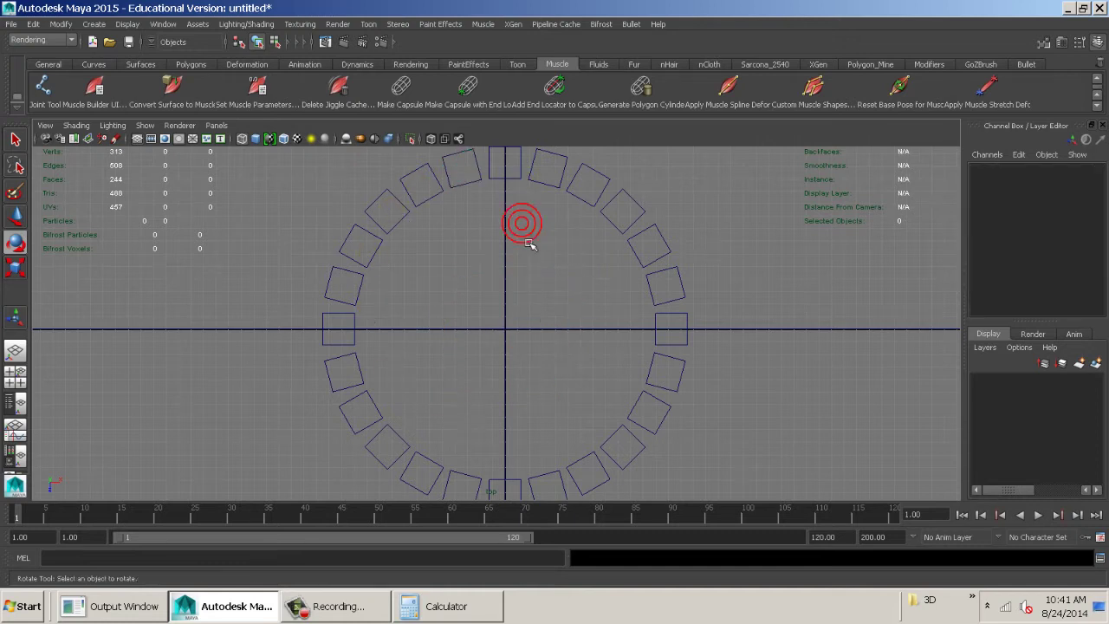
middle_click_drag(525, 228, 584, 300, "alt")
- Undo all the ring duplicates, including the first rotated copy, back to the single original column
key("ctrl+z")
key("ctrl+z")
key("ctrl+z")
key("ctrl+z")
key("ctrl+z")
key("ctrl+z")
key("ctrl+z")
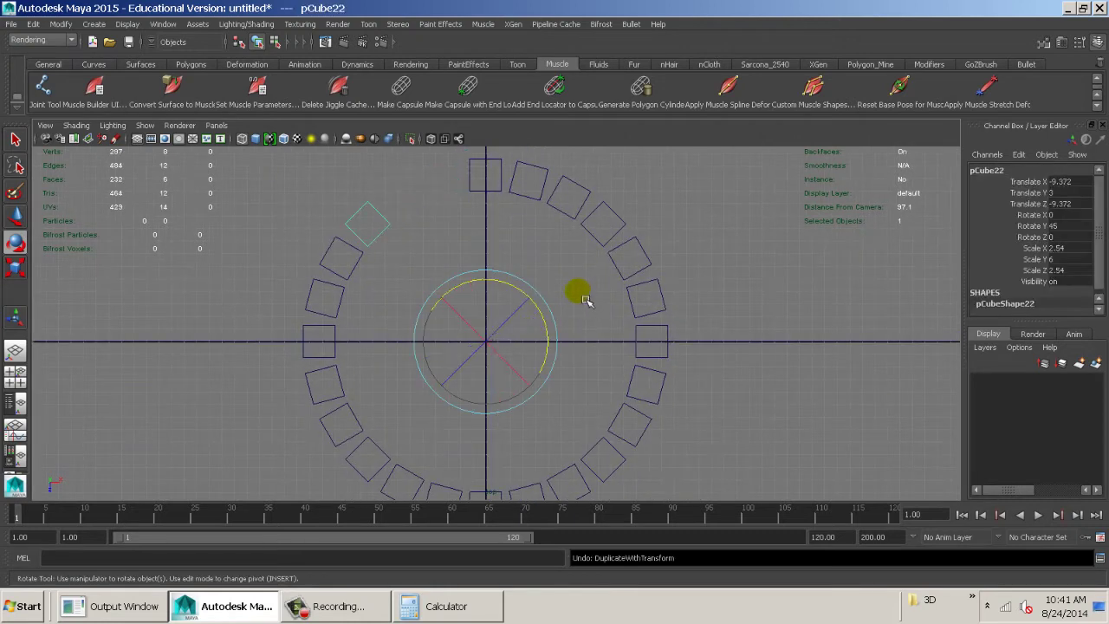
key("ctrl+z")
key("ctrl+z")
key("ctrl+z")
key("ctrl+z")
key("ctrl+z")
key("ctrl+z")
key("ctrl+z")
key("ctrl+z")
key("ctrl+z")
key("ctrl+z")
key("ctrl+z")
key("ctrl+z")
key("ctrl+z")
key("ctrl+z")
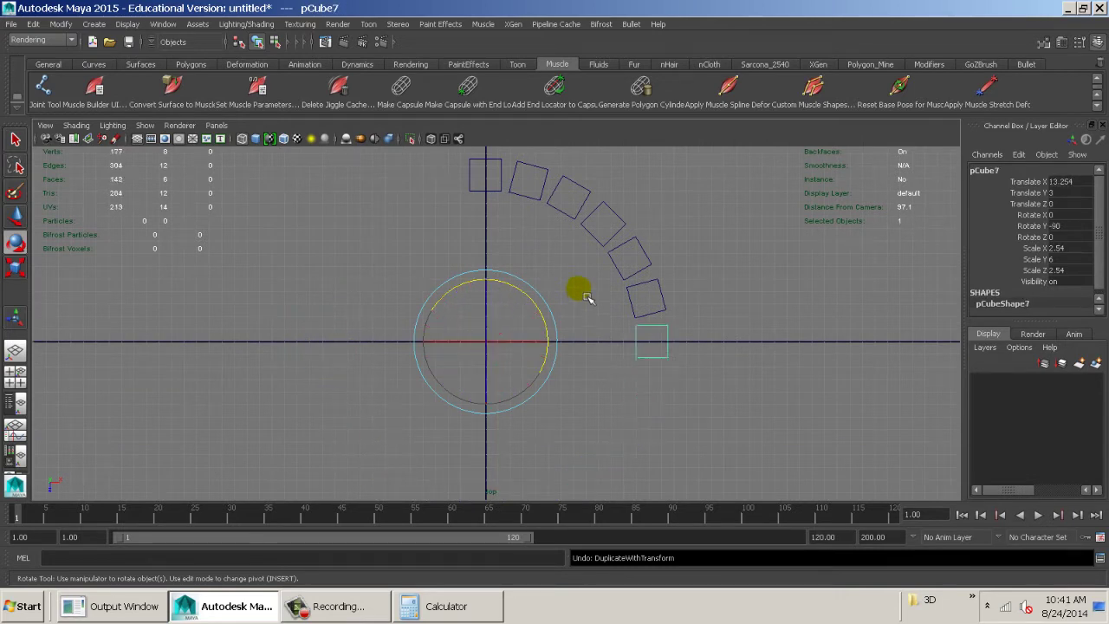
key("ctrl+z")
key("ctrl+z")
key("ctrl+z")
key("ctrl+z")
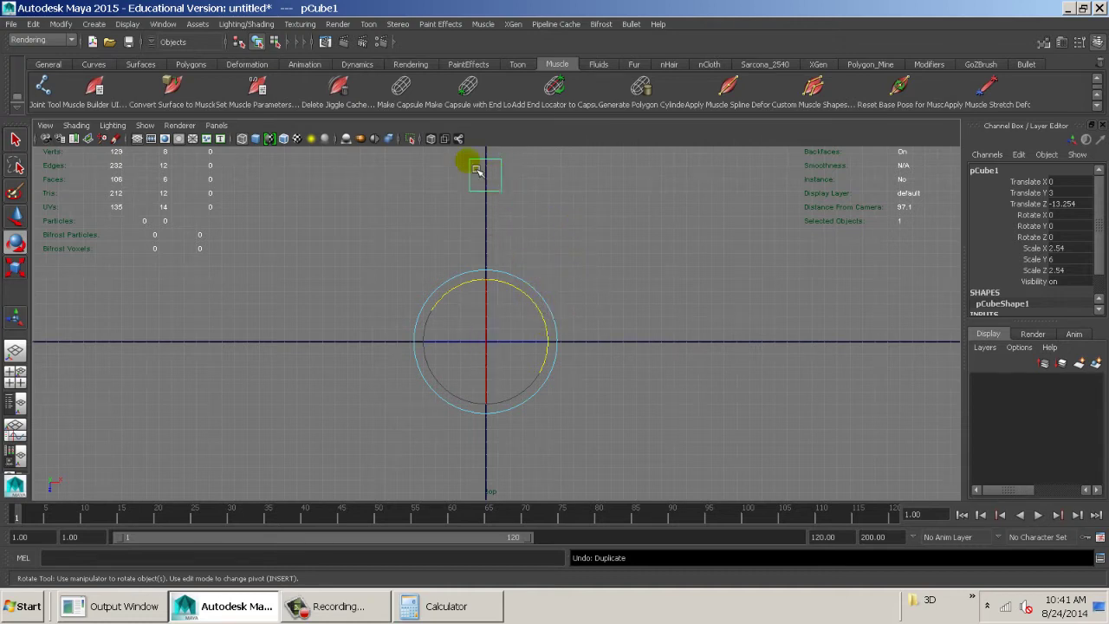
key("ctrl+d")
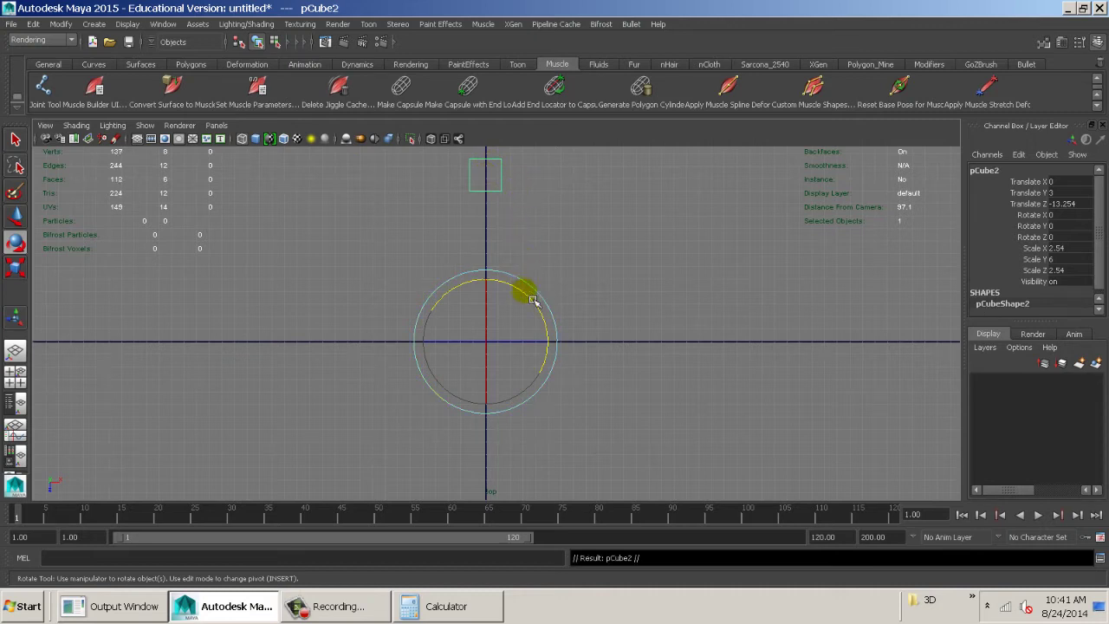
left_click_drag(529, 297, 552, 301)
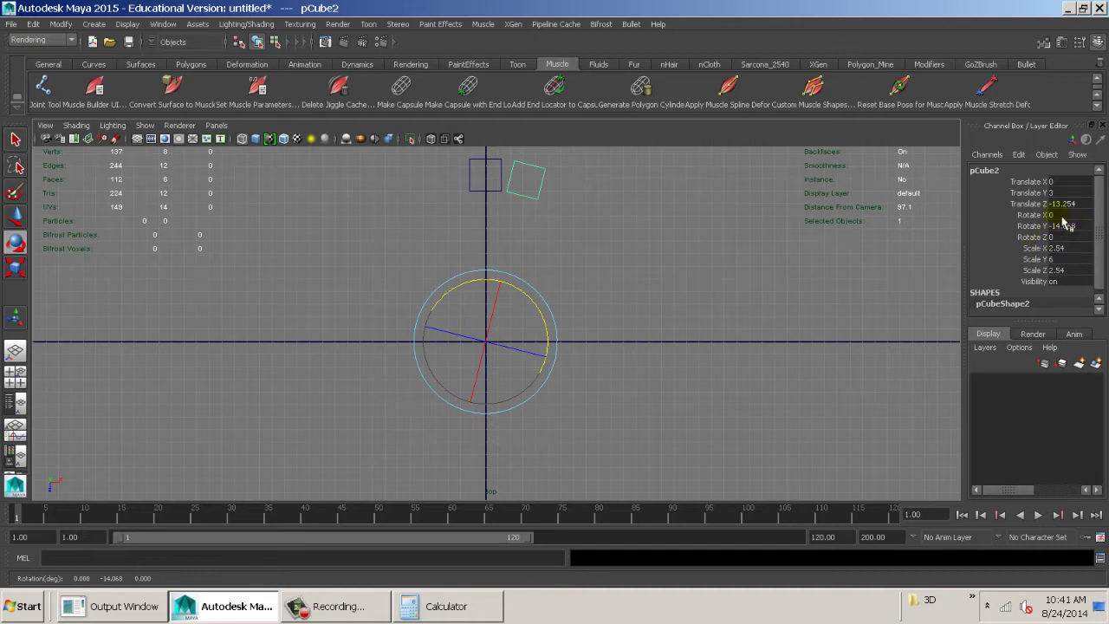
key("ctrl+z")
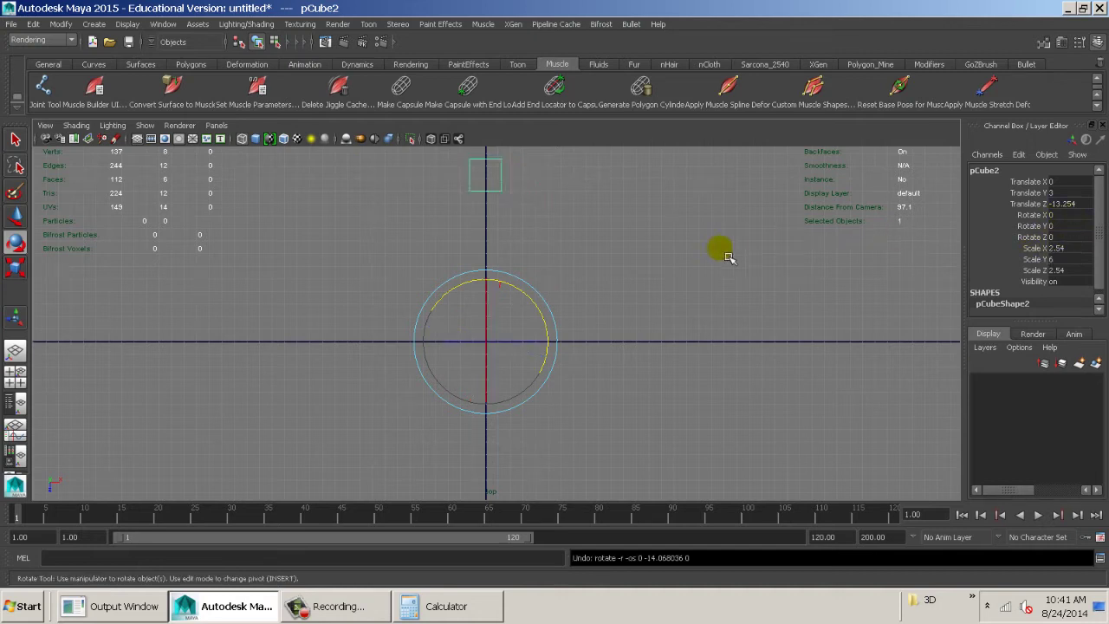
key("ctrl+z")
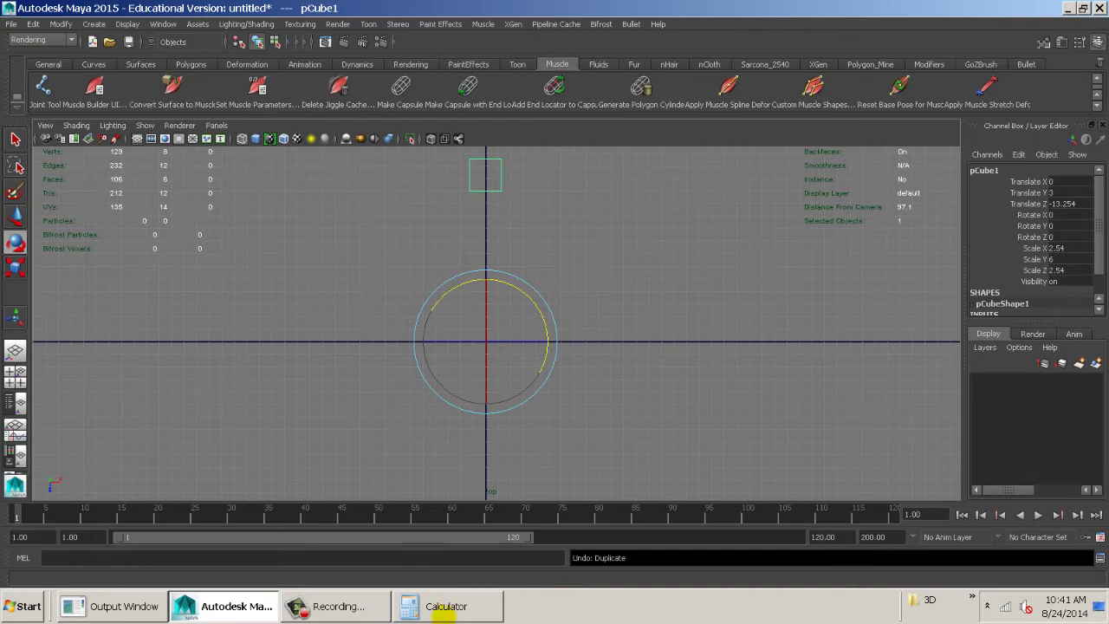
- Check the column count in the Calculator and set Duplicate Special for the original column to Y rotation 15 and 23 copies
left_click(448, 604)
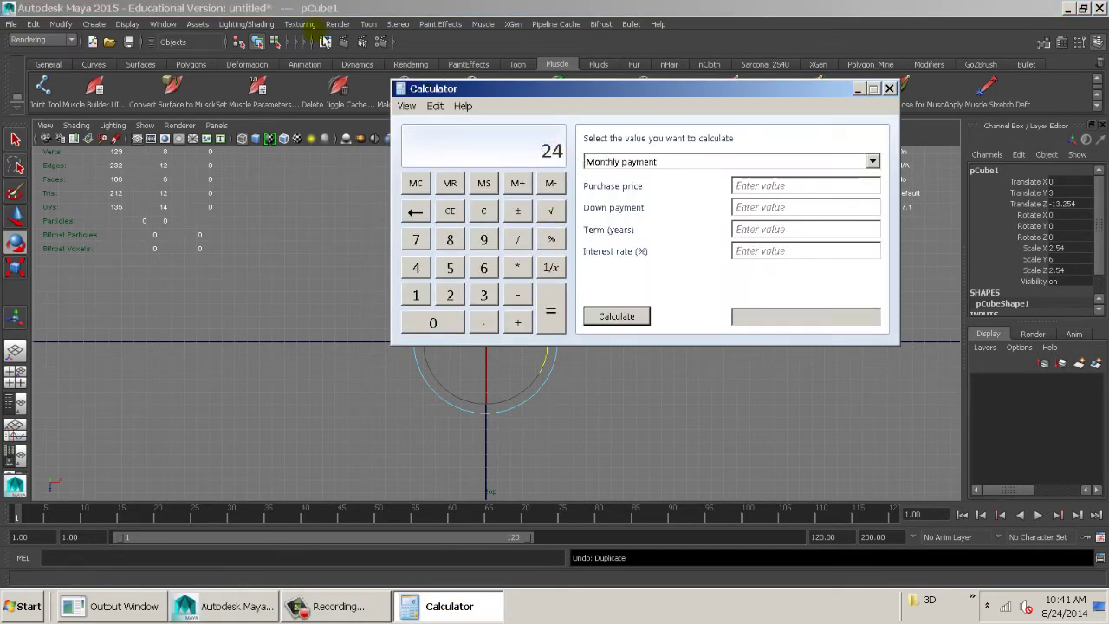
left_click(278, 10)
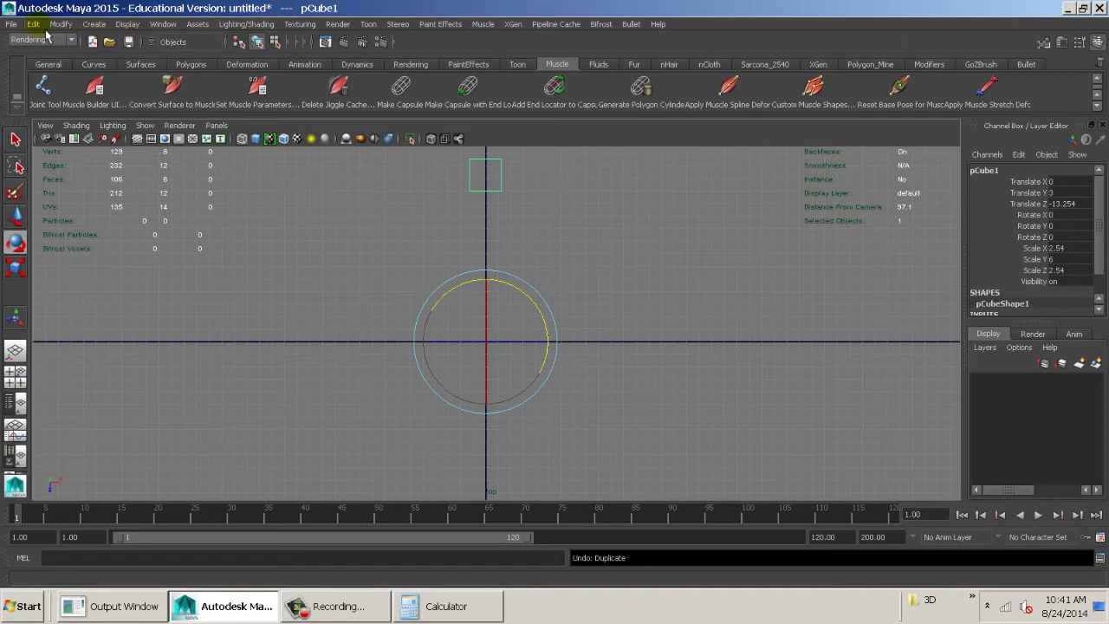
left_click(33, 24)
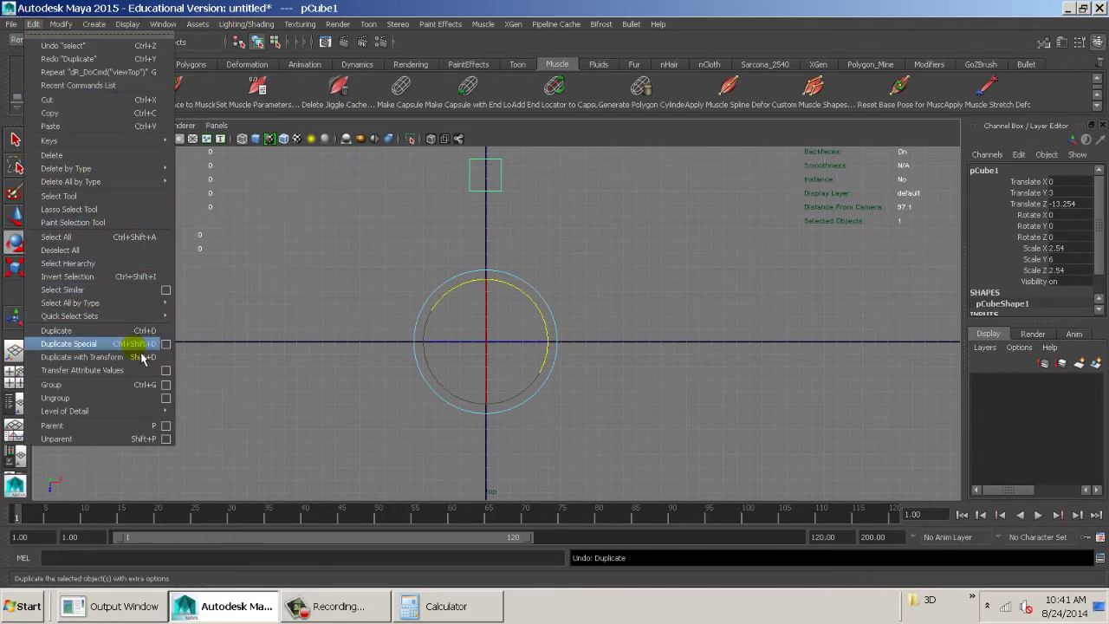
left_click(169, 348)
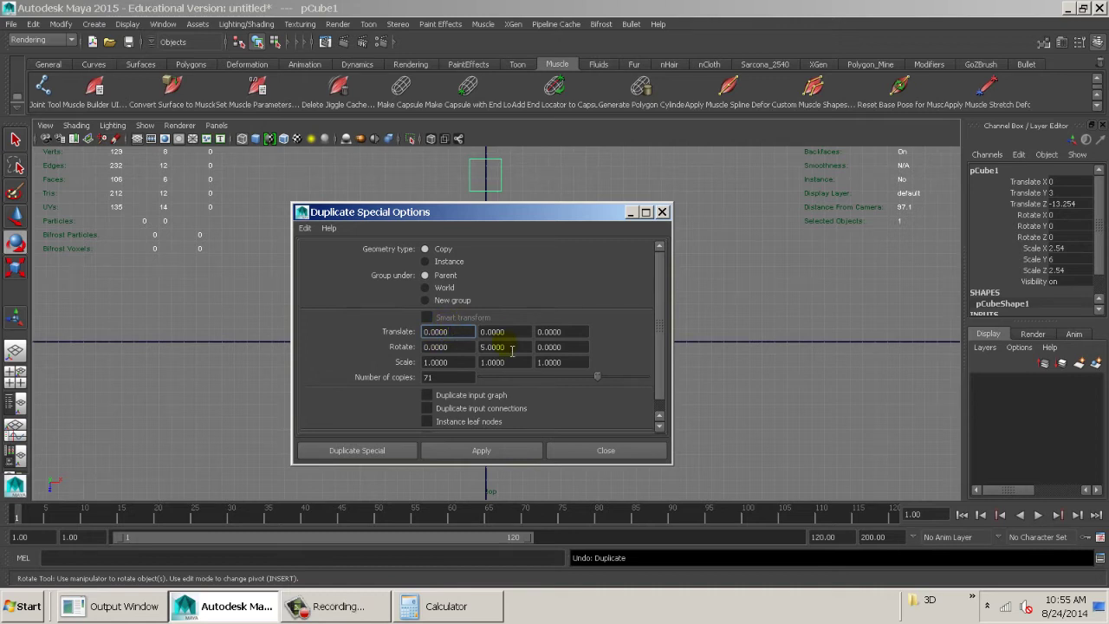
left_click_drag(502, 217, 347, 227)
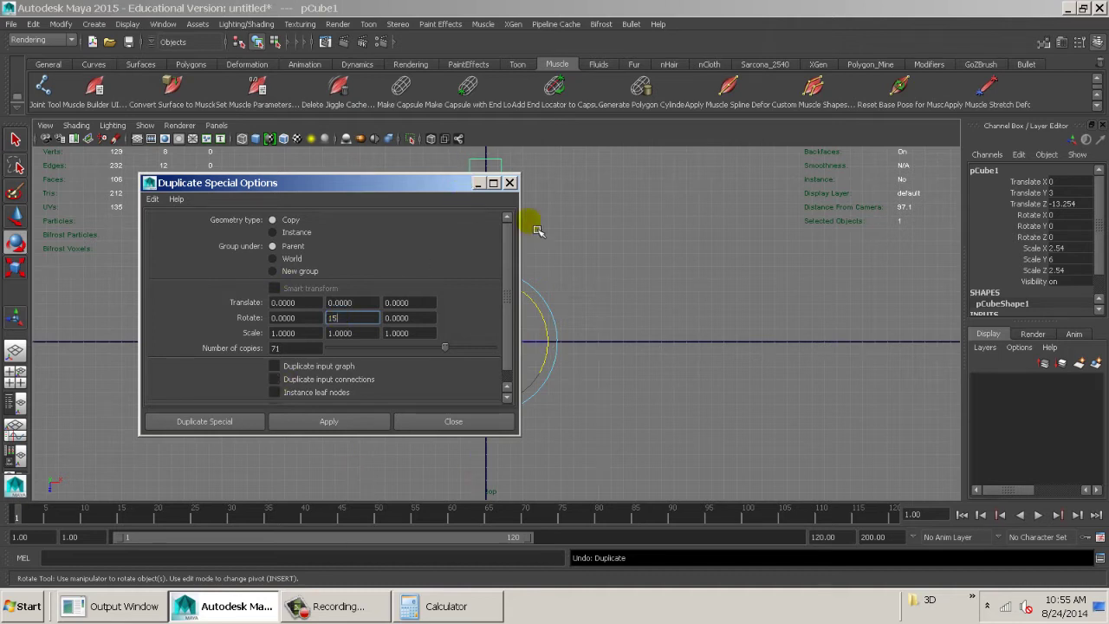
left_click(305, 346)
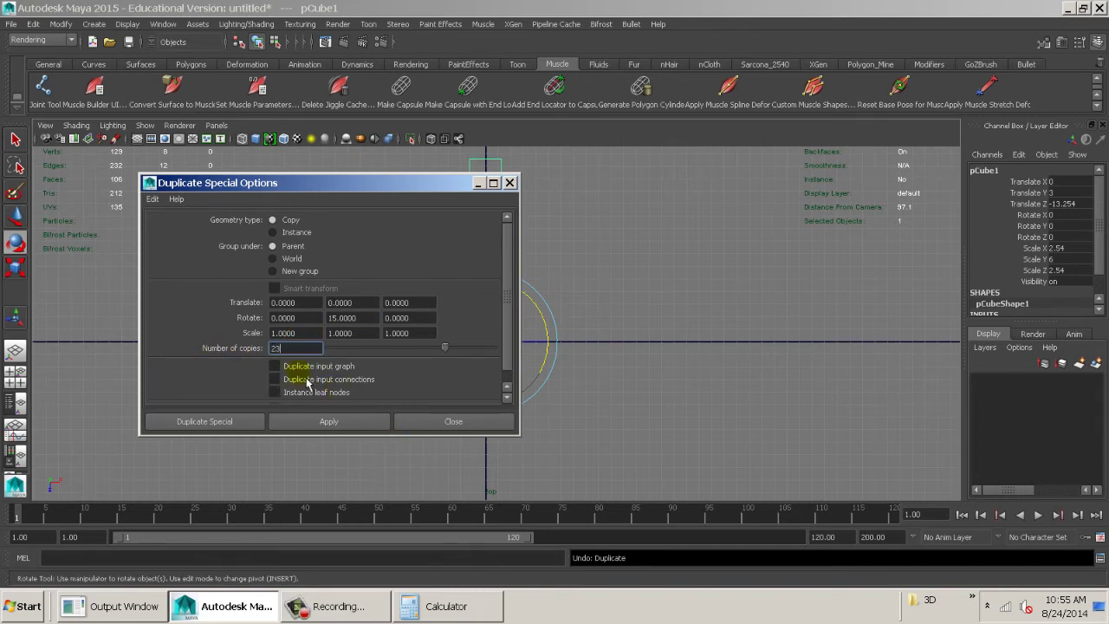
left_click_drag(376, 183, 297, 123)
- Check 360 / 15 in the Calculator against the Duplicate Special settings and create the 23 copies at 15 degrees around Y
left_click(443, 606)
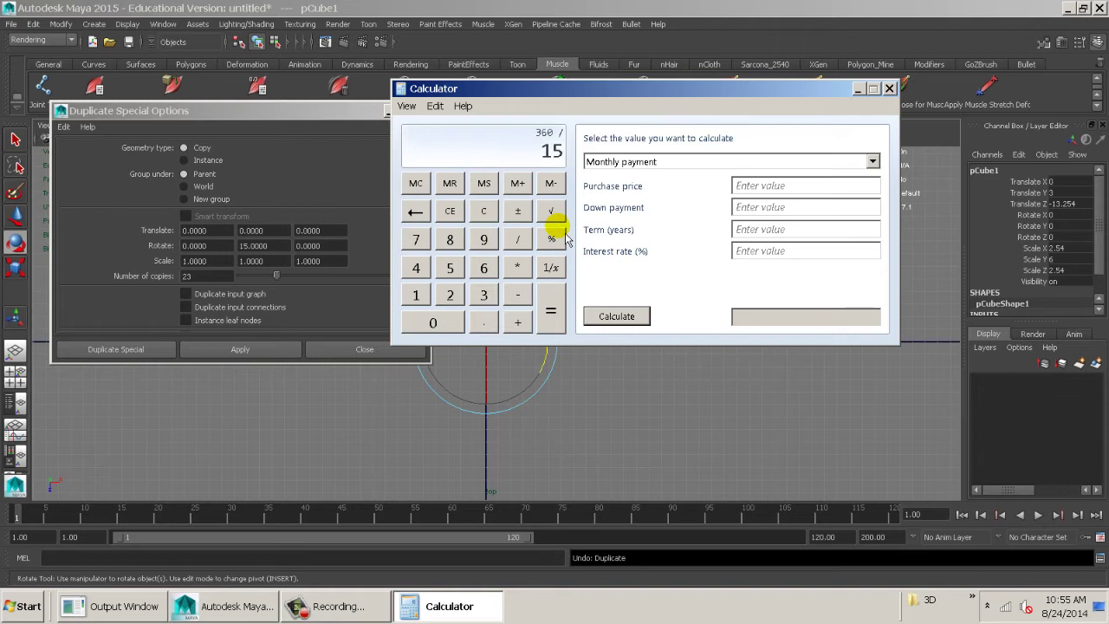
double_click(215, 273)
double_click(277, 246)
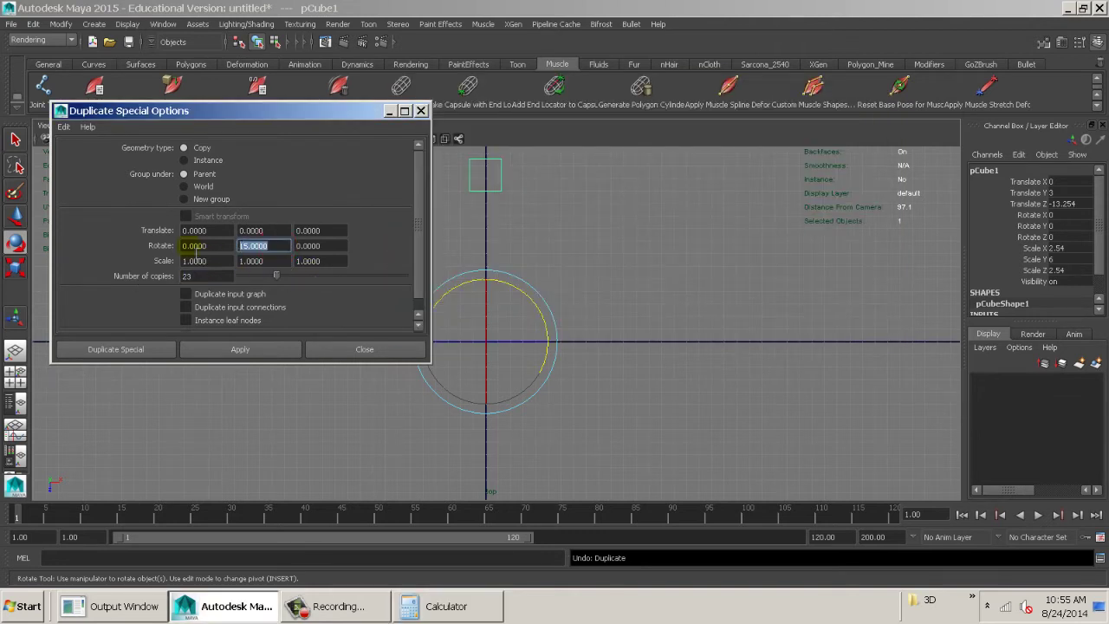
double_click(201, 275)
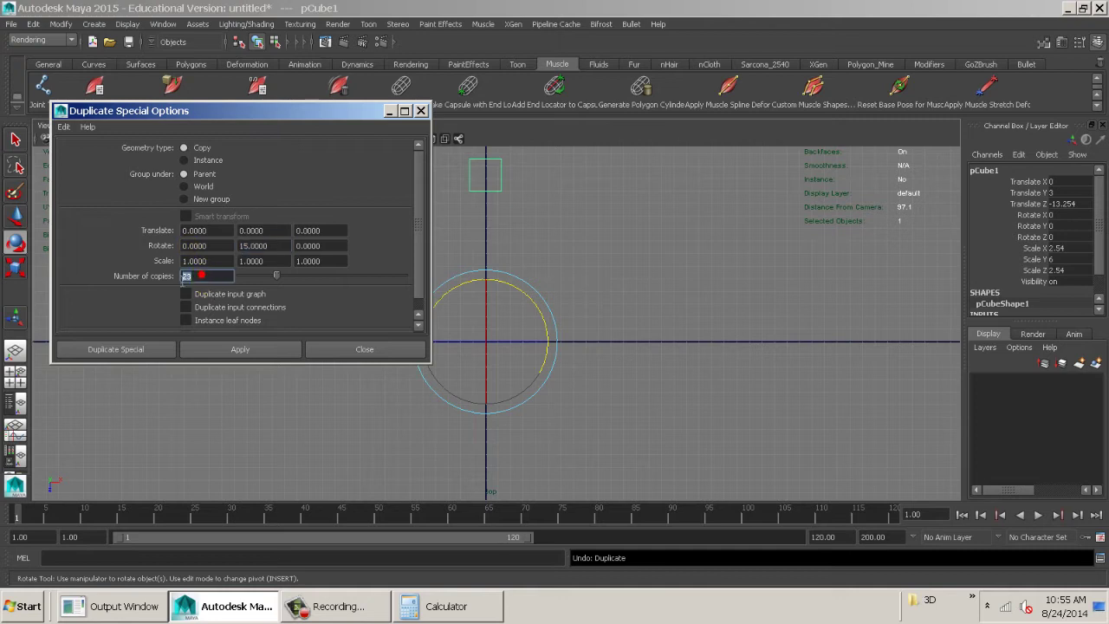
left_click(127, 356)
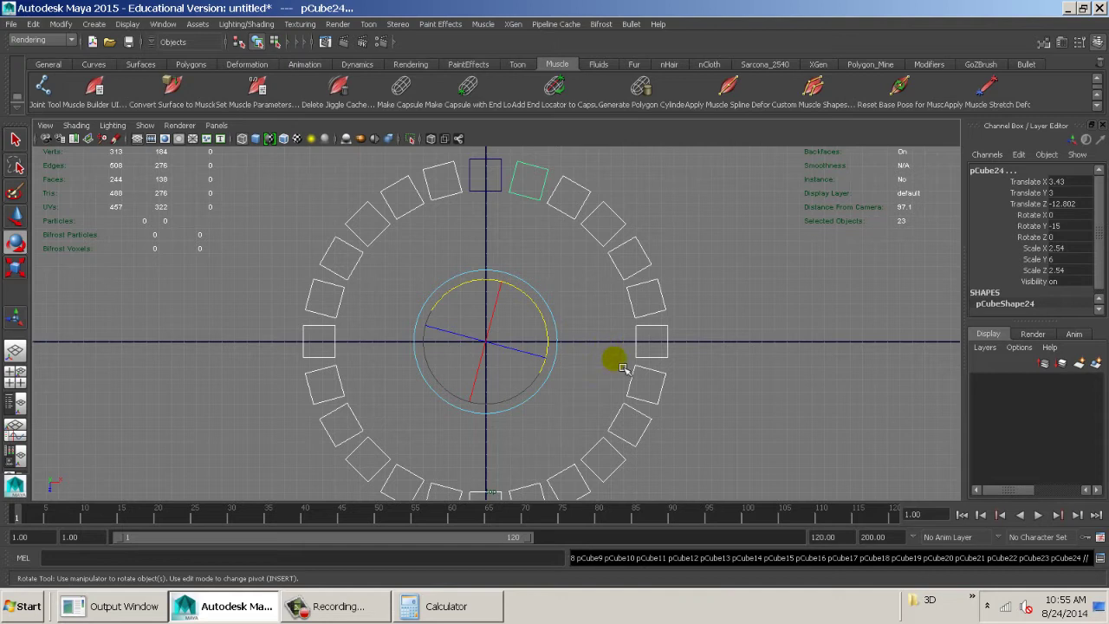
- Deselect the columns and examine the ring in the perspective view with shaded display
middle_click_drag(648, 317, 612, 361, "alt")
left_click(677, 279)
key("space")
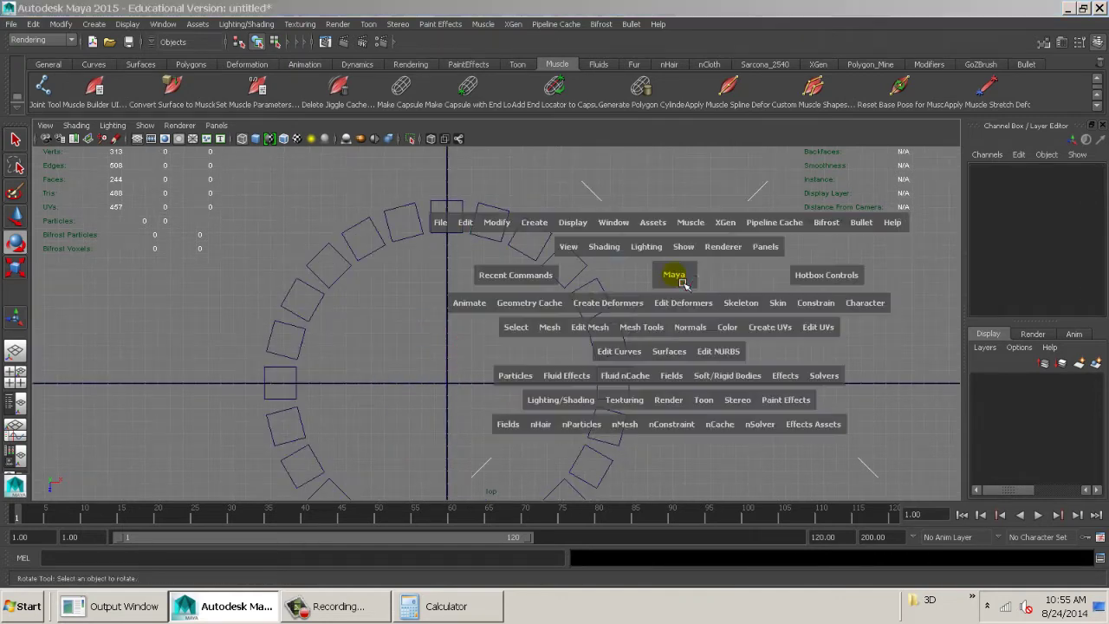
left_click_drag(682, 282, 688, 257)
left_click_drag(674, 355, 661, 292, "alt")
right_click_drag(661, 292, 516, 284, "alt")
middle_click_drag(515, 284, 713, 332, "alt")
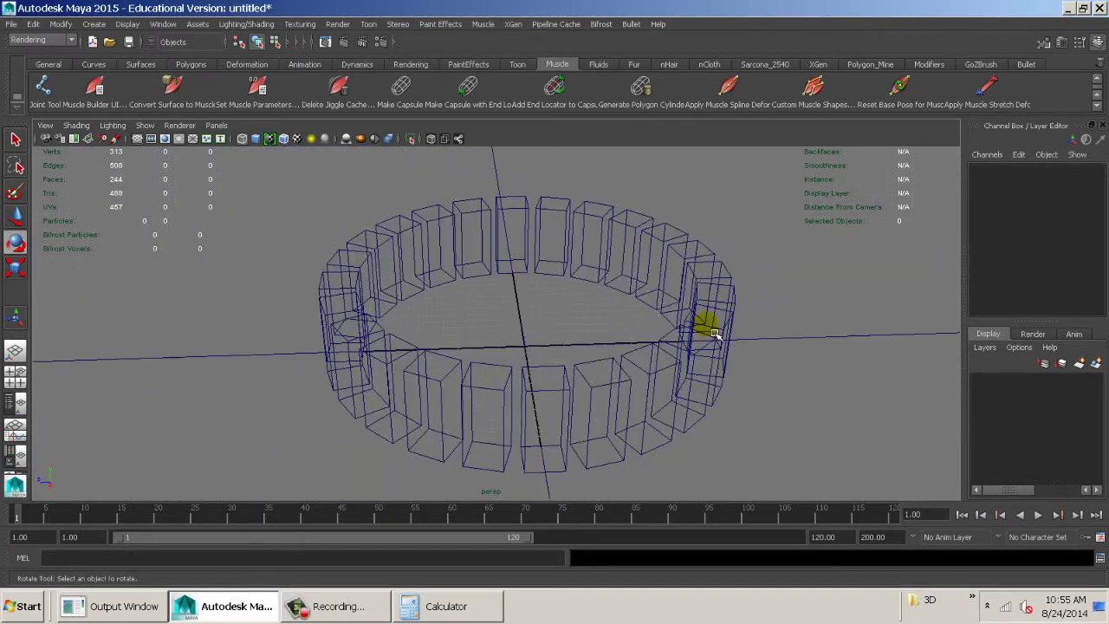
key("5")
mouse_move(716, 304)
left_mouse_down("alt")
mouse_move(792, 364)
mouse_move(754, 385)
mouse_move(738, 312)
mouse_move(614, 372)
mouse_move(577, 347)
mouse_move(508, 329)
mouse_move(519, 331)
left_mouse_up("alt")
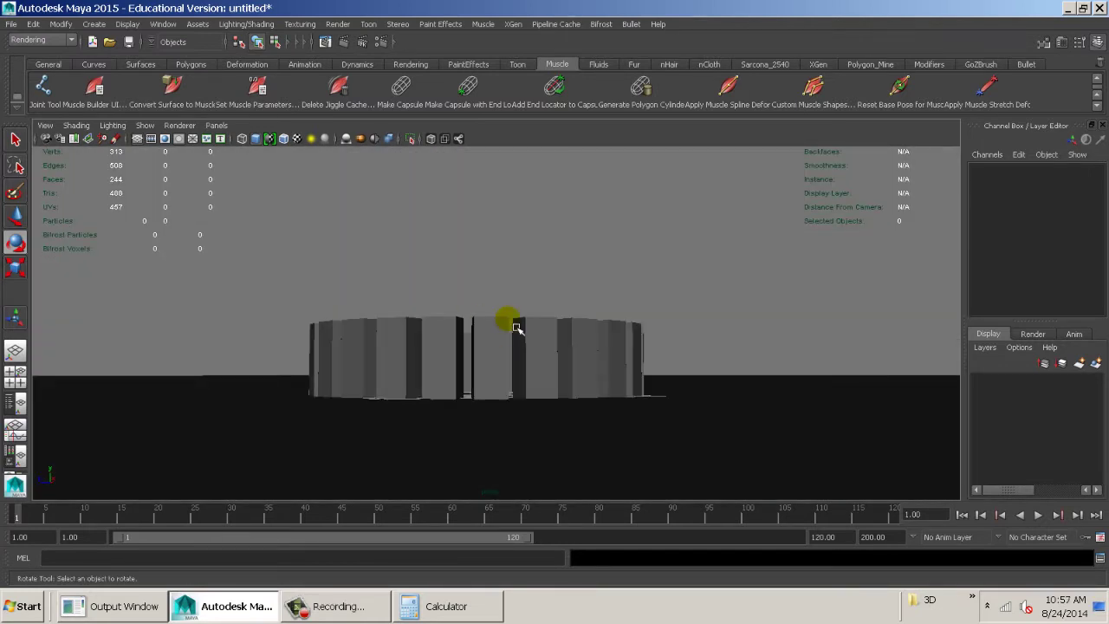
- Select the whole column ring and try scaling it in Y to about 24.19, and separately in X and Z to about 0.7
left_click_drag(277, 338, 569, 366)
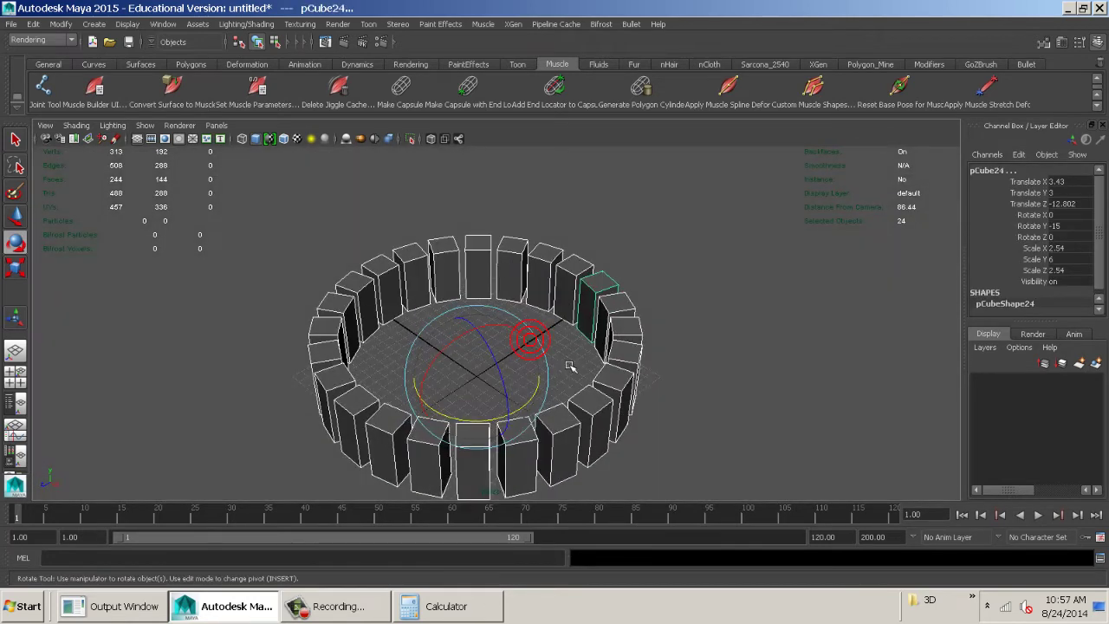
key("r")
left_click_drag(485, 341, 489, 159)
key("ctrl+z")
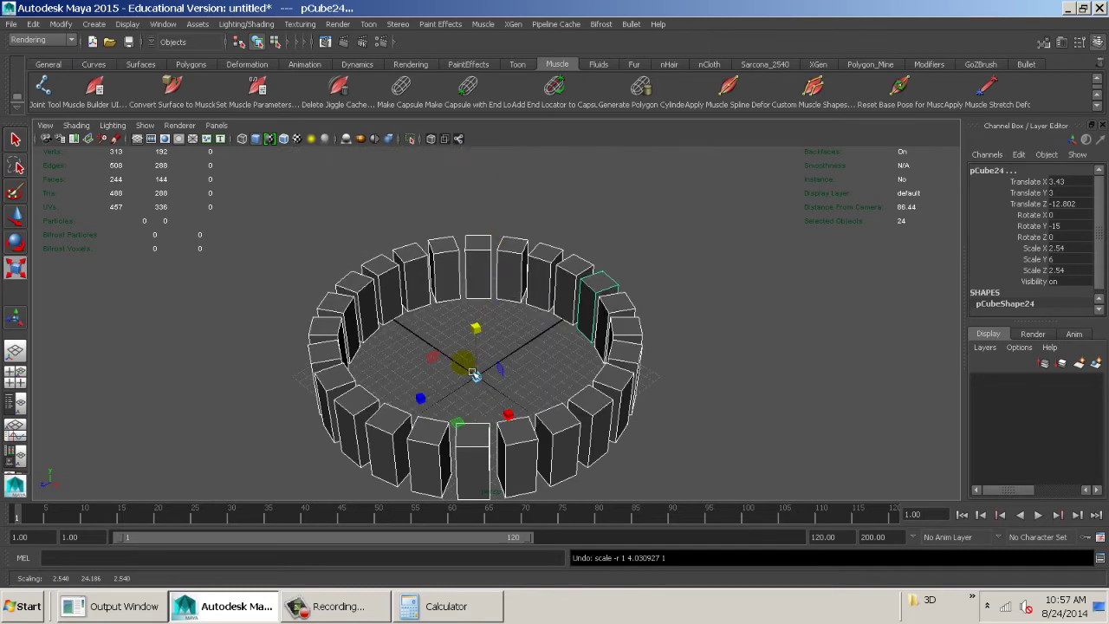
left_click_drag(457, 423, 500, 423)
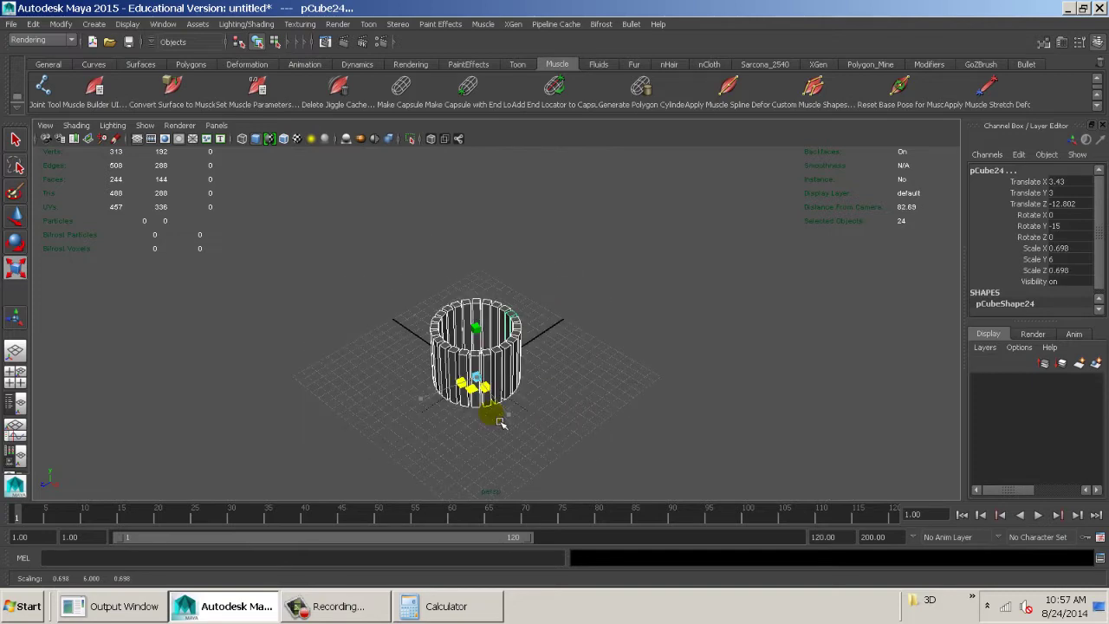
key("ctrl+z")
- View the column ring from above and undo the Duplicate Special copies, leaving only the original column
left_click_drag(575, 391, 471, 374, "alt")
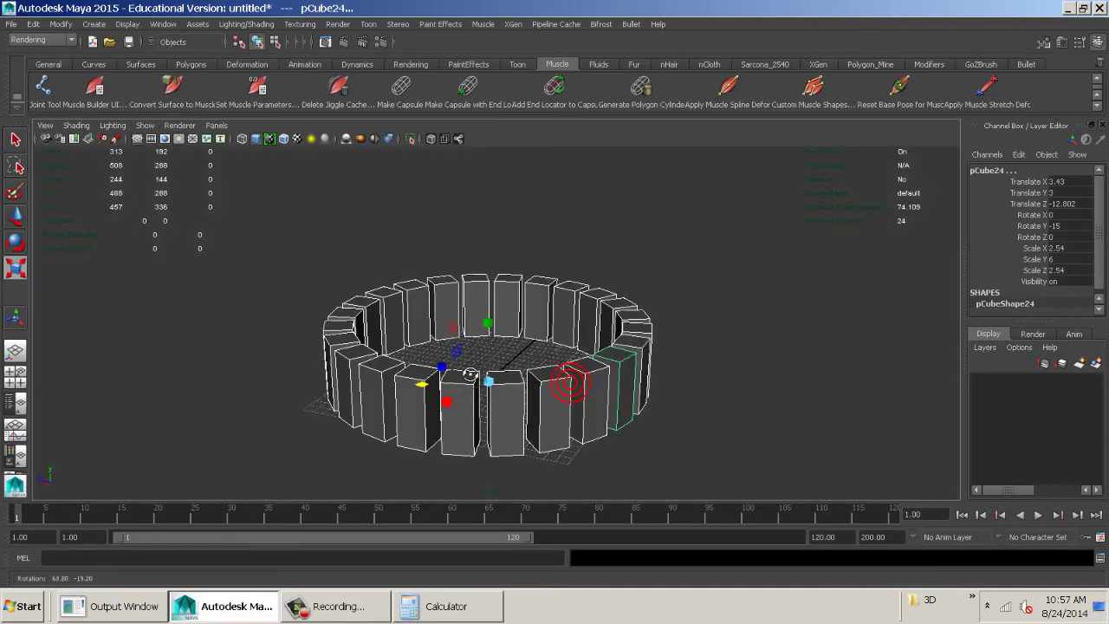
right_click_drag(470, 373, 607, 396, "alt")
left_click_drag(597, 395, 519, 275, "alt")
key("alt+b")
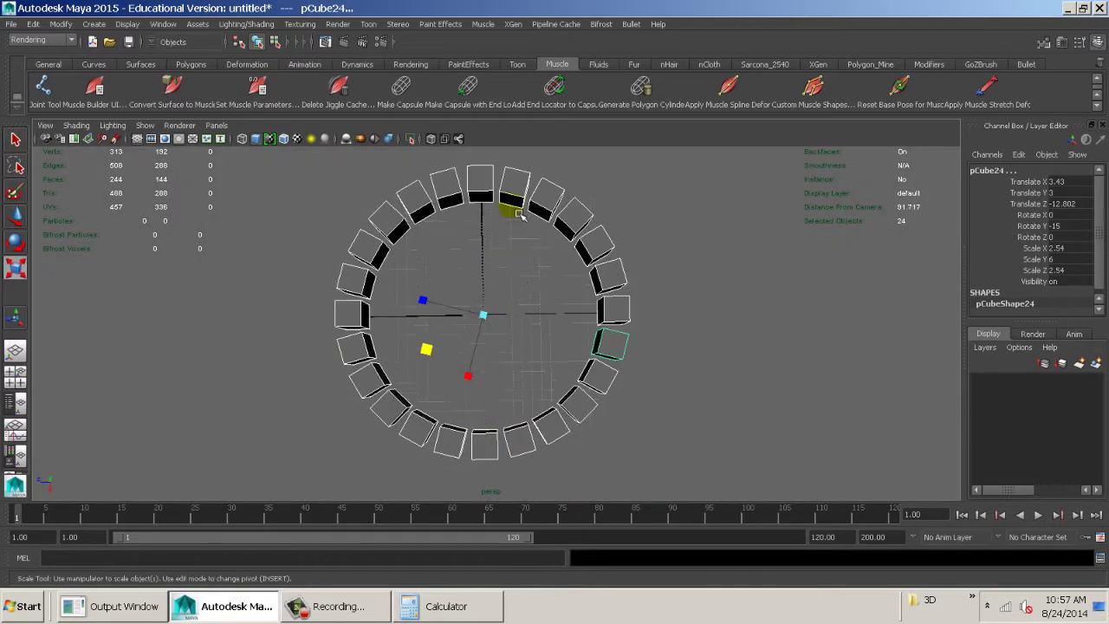
key("ctrl+z")
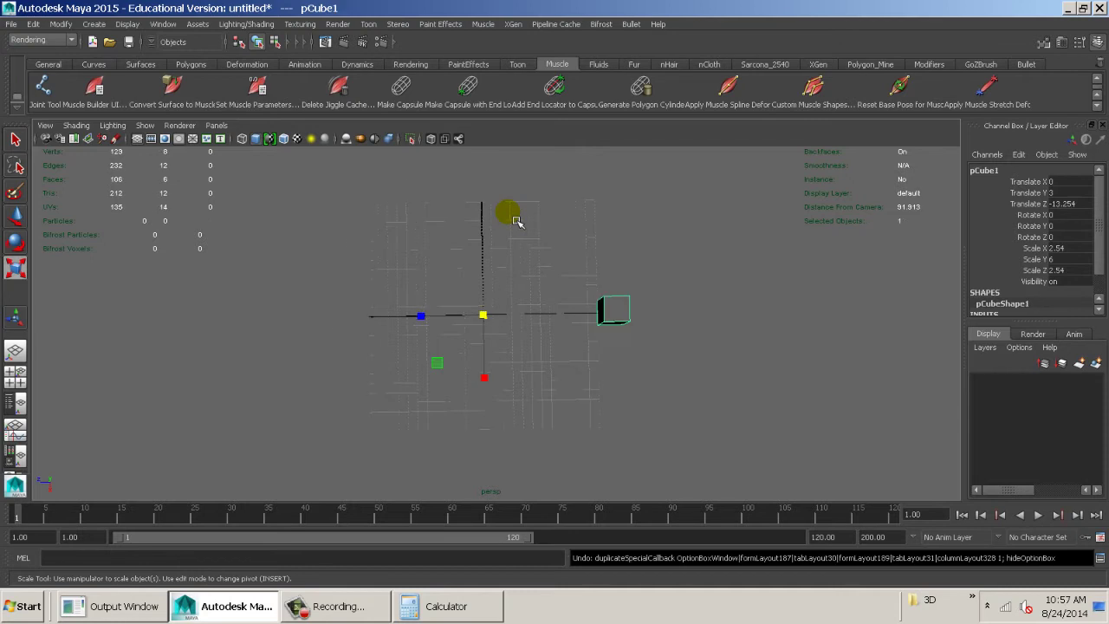
- Create 23 copies of the column with Duplicate Special at 15 degrees around Y, and deselect the completed ring
left_click(623, 317)
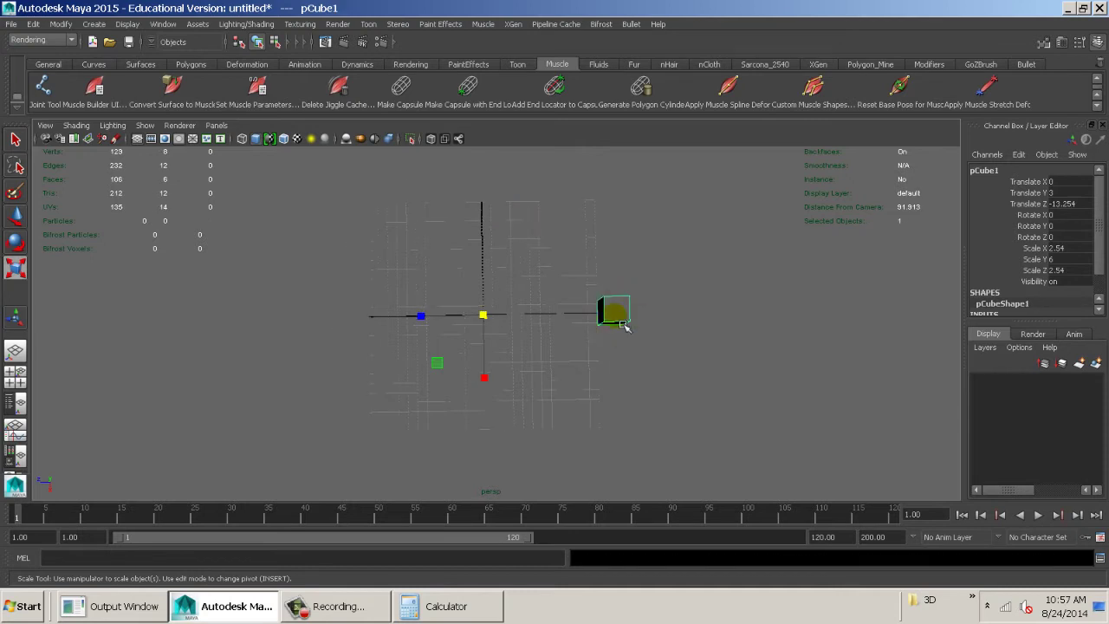
left_click(33, 24)
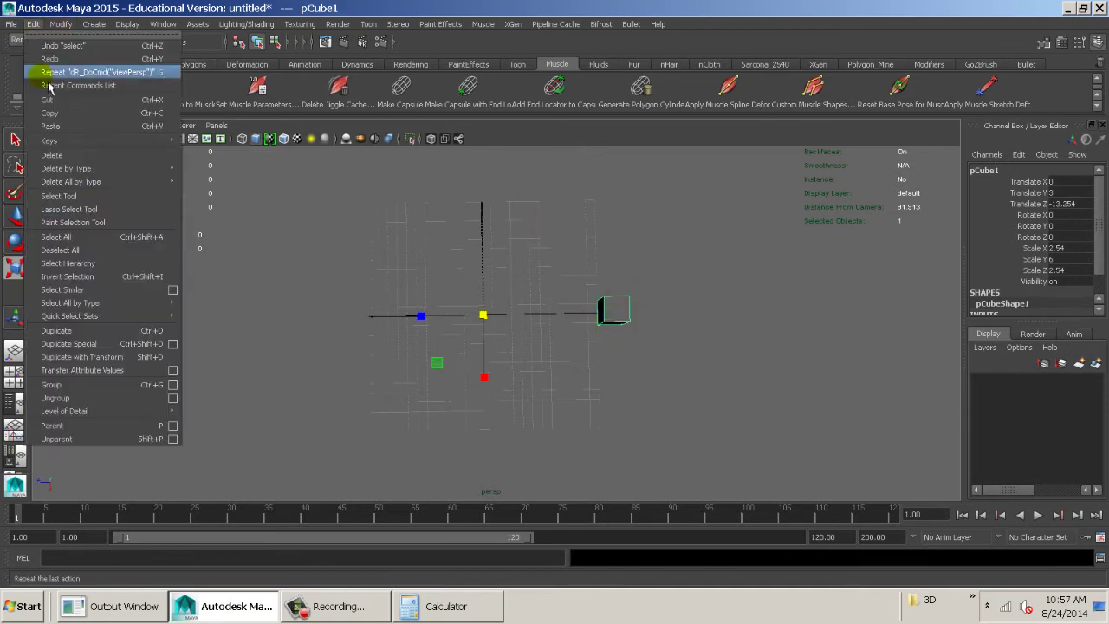
left_click(172, 344)
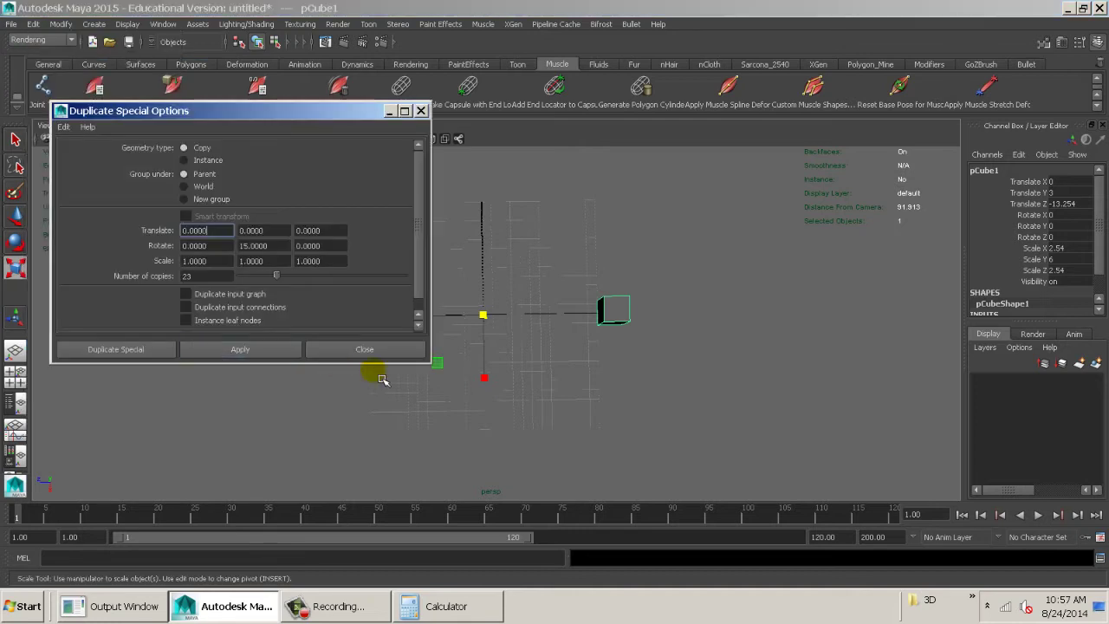
left_click(153, 349)
left_click_drag(519, 400, 505, 352, "alt")
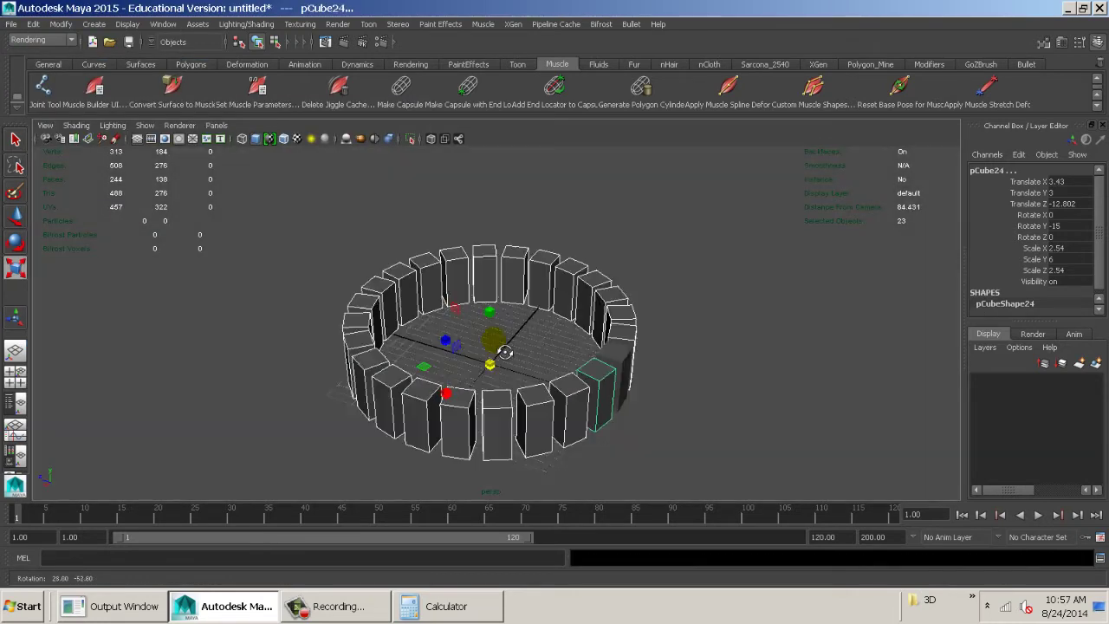
left_click(614, 365, "shift")
left_click_drag(580, 370, 537, 308, "alt")
left_click(501, 162)
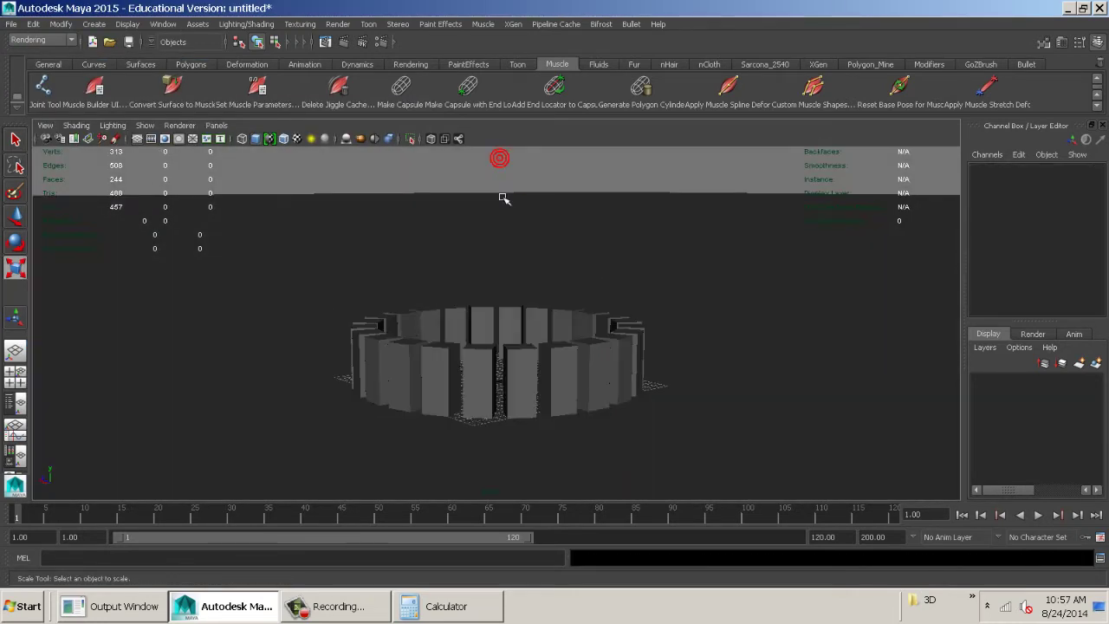
- View the column ring from the front and create a polygon cylinder at the origin
key("space")
left_click_drag(494, 188, 499, 226)
right_click_drag(641, 329, 390, 260, "alt")
middle_click_drag(446, 381, 463, 458, "alt")
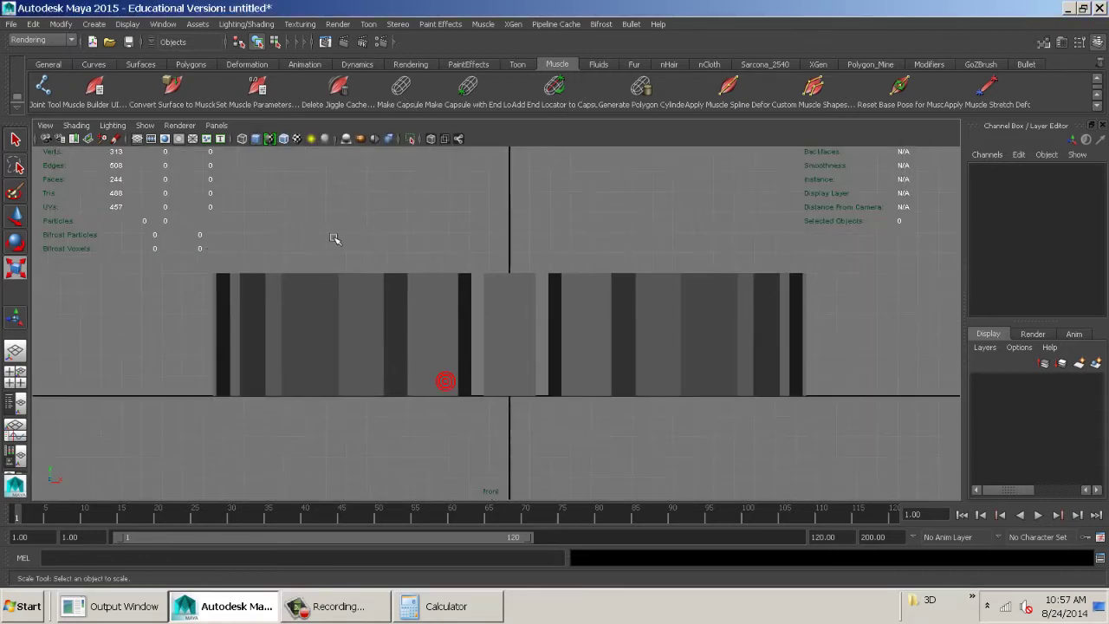
left_click(90, 24)
mouse_move(123, 64)
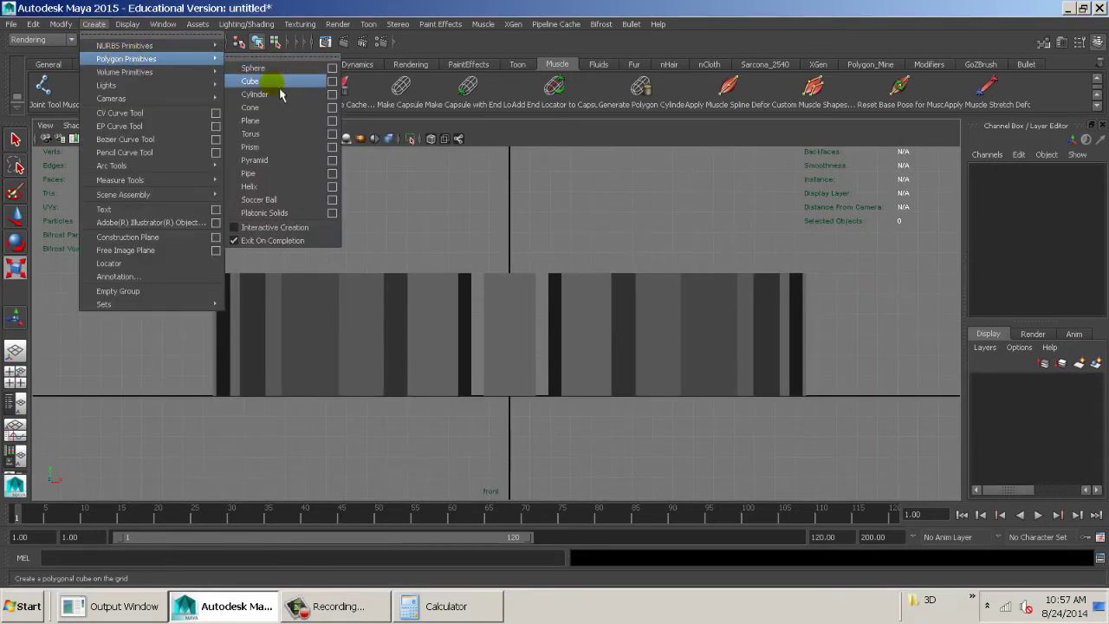
left_click(254, 93)
- In the perspective view, scale the cylinder in X and Z to about 16.379 so it extends past the column ring
key("space")
left_click_drag(554, 251, 557, 213)
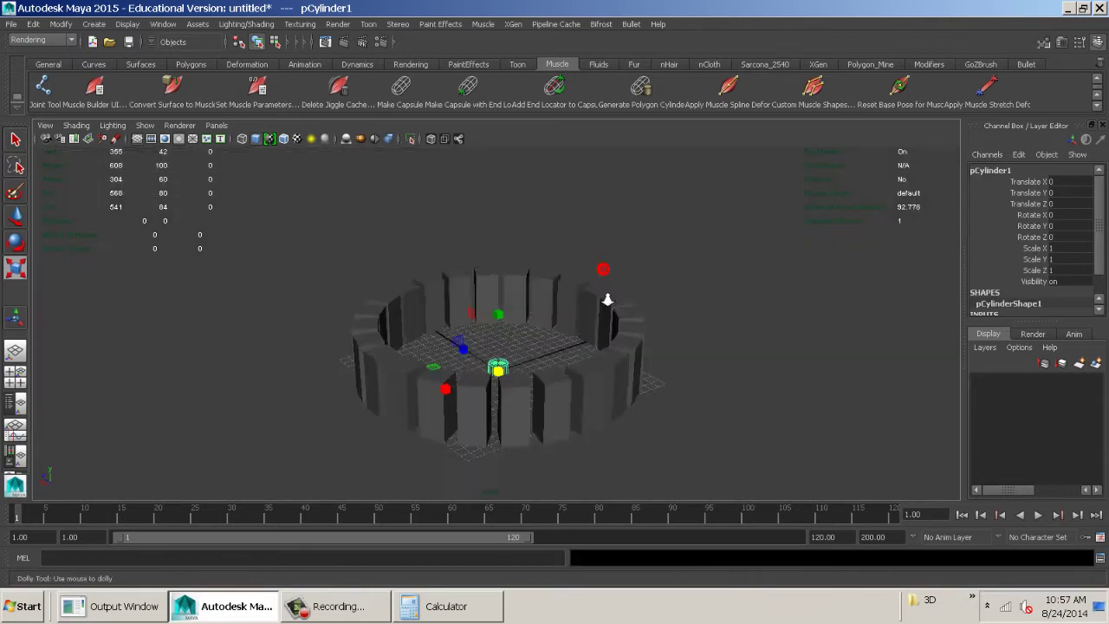
right_click_drag(607, 286, 508, 326, "alt")
left_click_drag(502, 326, 512, 400, "alt")
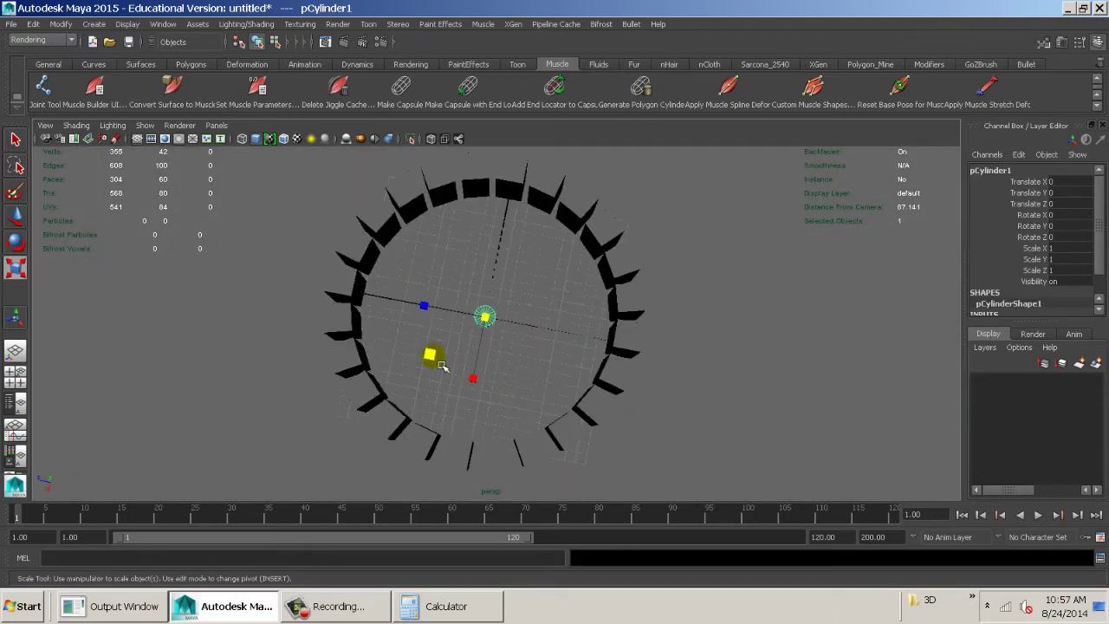
left_click_drag(436, 364, 540, 341)
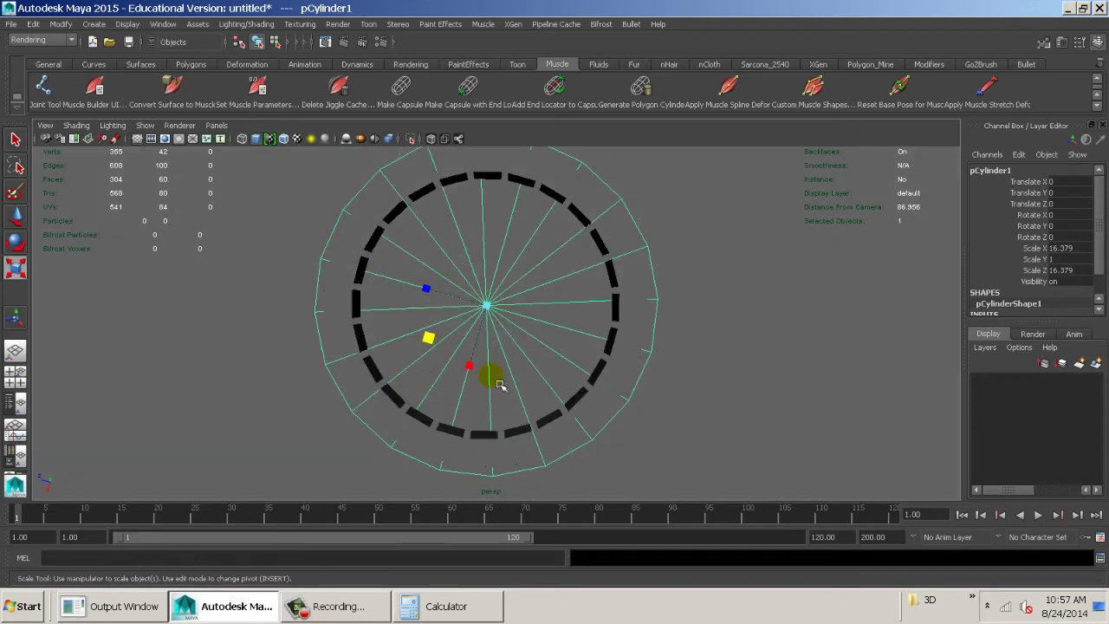
- Raise the cylinder in Y to about 5.784, near the tops of the columns
left_click_drag(500, 384, 503, 279, "alt")
key("alt+b")
key("w")
- Set the cylinder's Subdivisions Axis to 60
scroll(1019, 300, "down", 1)
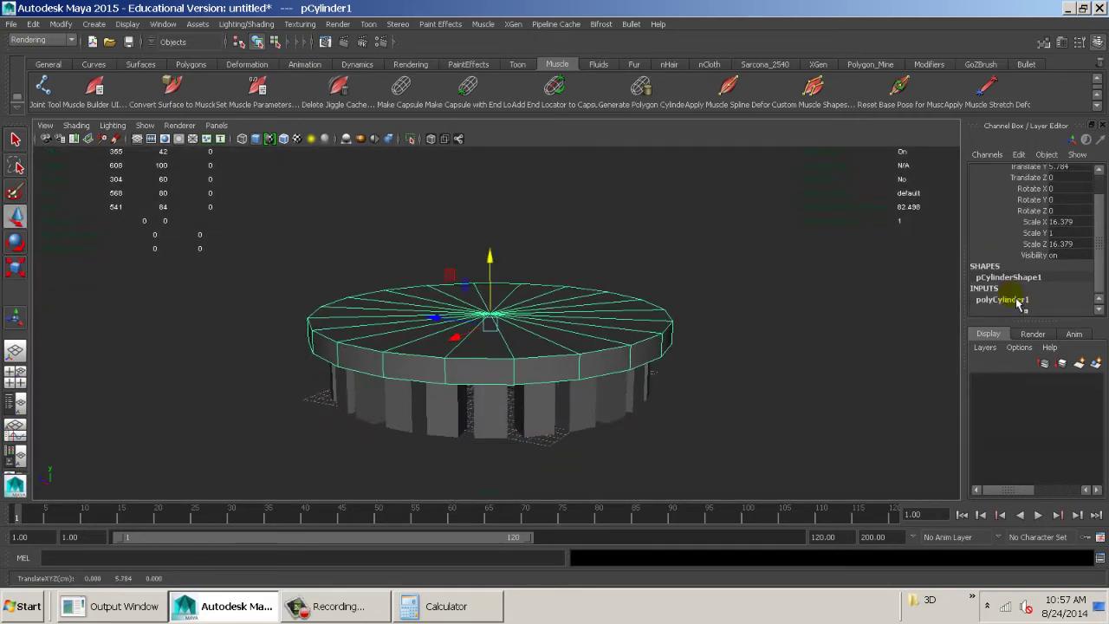
left_click(1016, 299)
left_click(1054, 254)
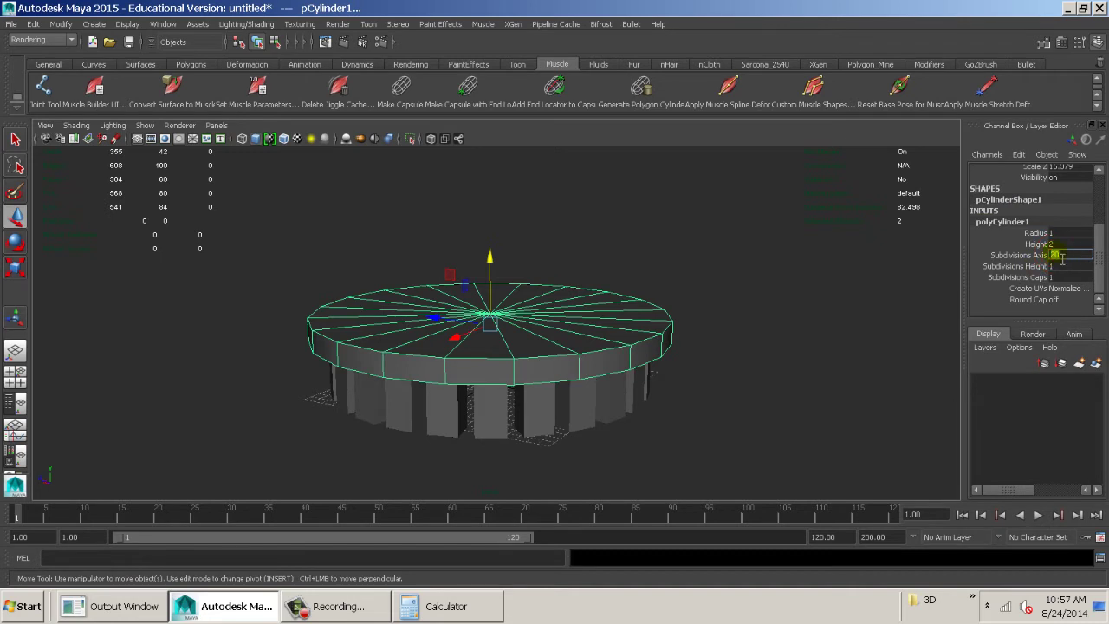
type("60")
key("Return")
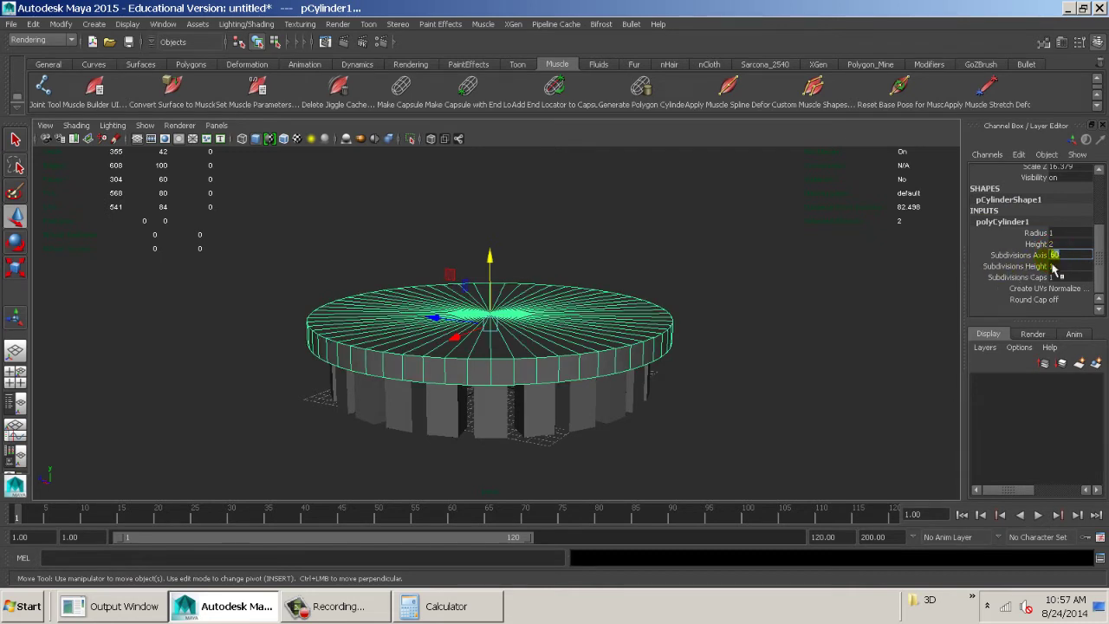
- Switch to the front view in wireframe and raise the cylinder to about 7.005 in Y, resting on the columns
left_click_drag(663, 317, 575, 282, "alt")
key("space")
key("4")
left_click_drag(524, 229, 517, 203)
middle_click_drag(572, 316, 567, 346, "alt")
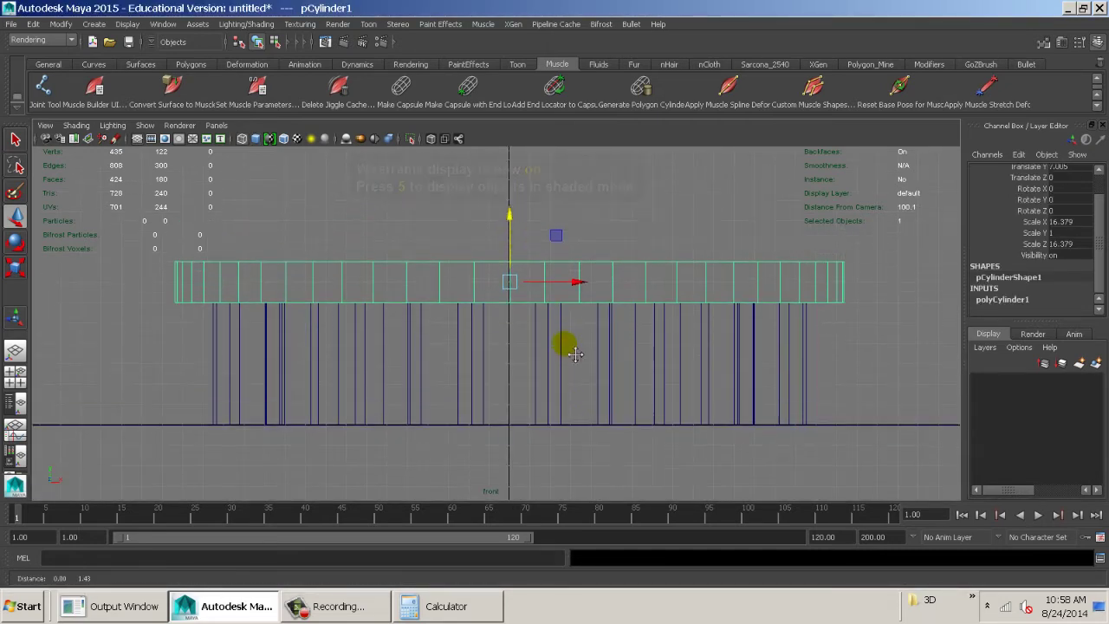
- Try aligning one column to the cylinder with the Y_Max alignment command, and undo the alignment
left_click(239, 316)
left_click(260, 260, "shift")
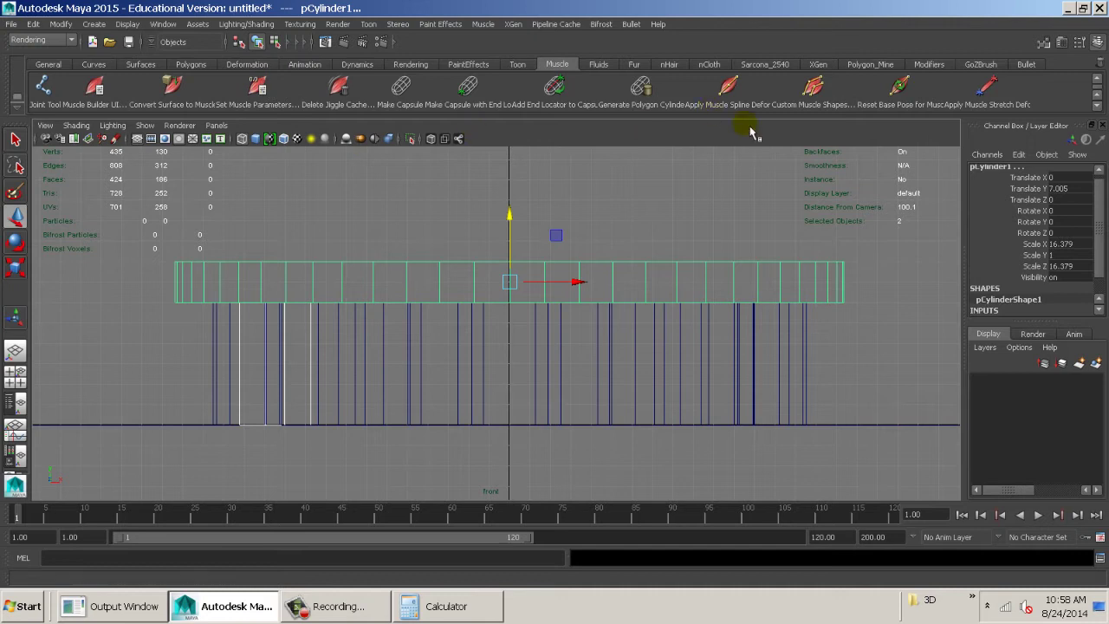
left_click(923, 65)
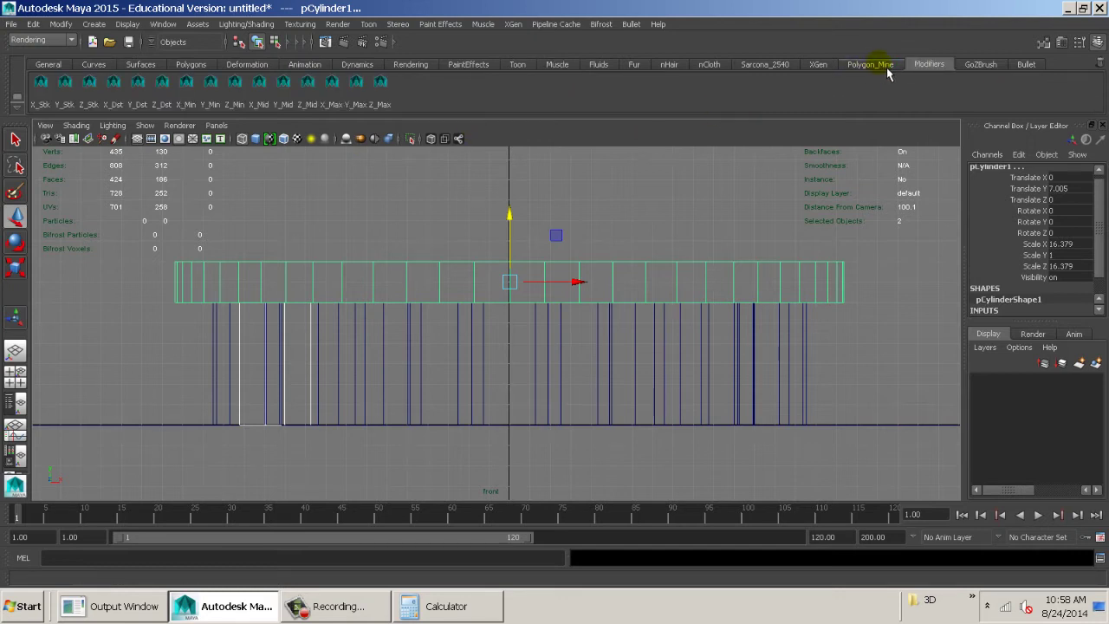
left_click(359, 95)
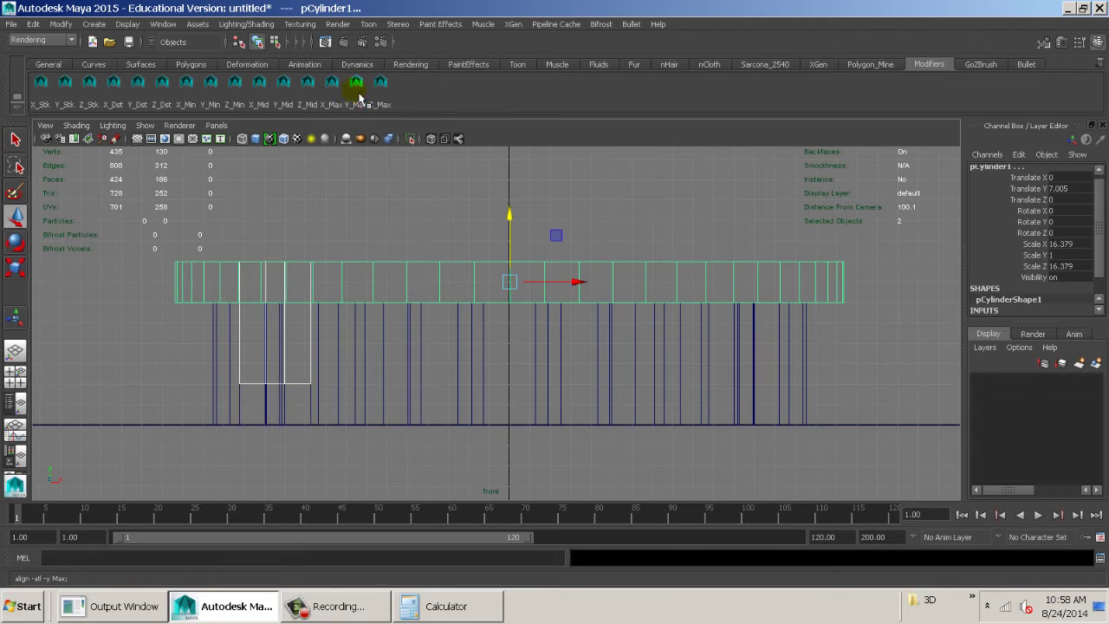
key("ctrl+z")
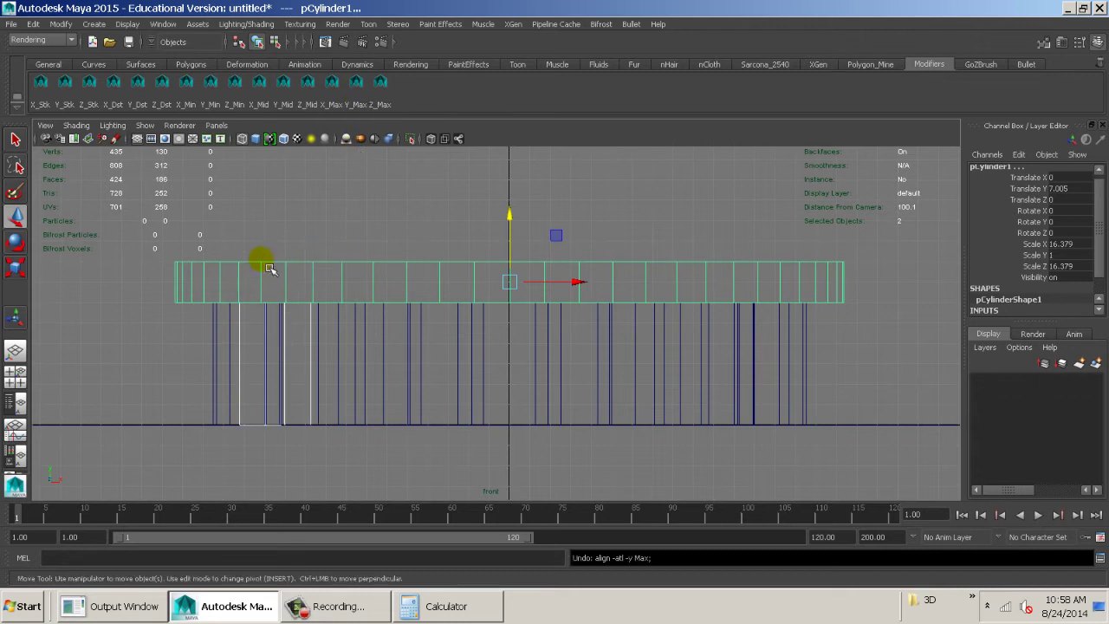
- With a column as the alignment target, try Y_Max and Y_Min on the cylinder, undo them, and stack it on the column in Y
left_click(245, 327)
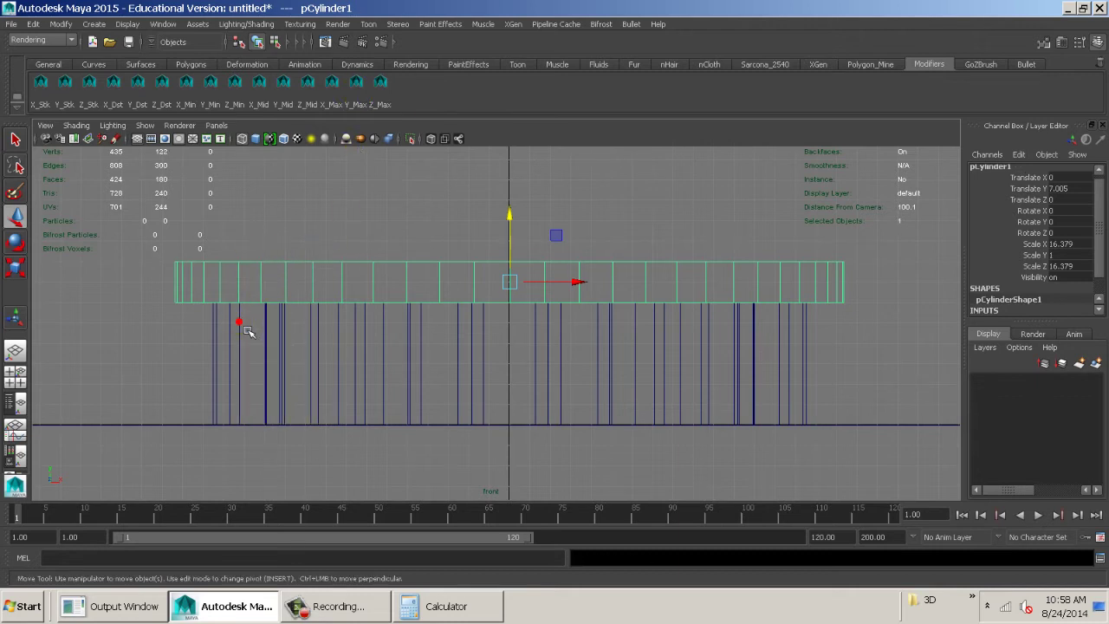
left_click(358, 98)
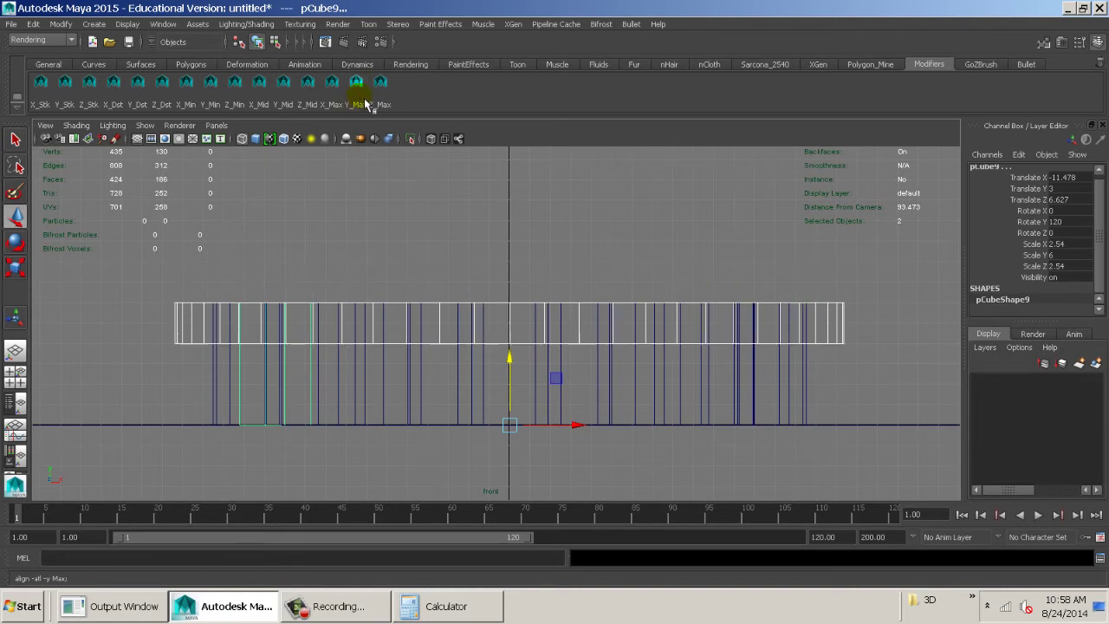
left_click(225, 95)
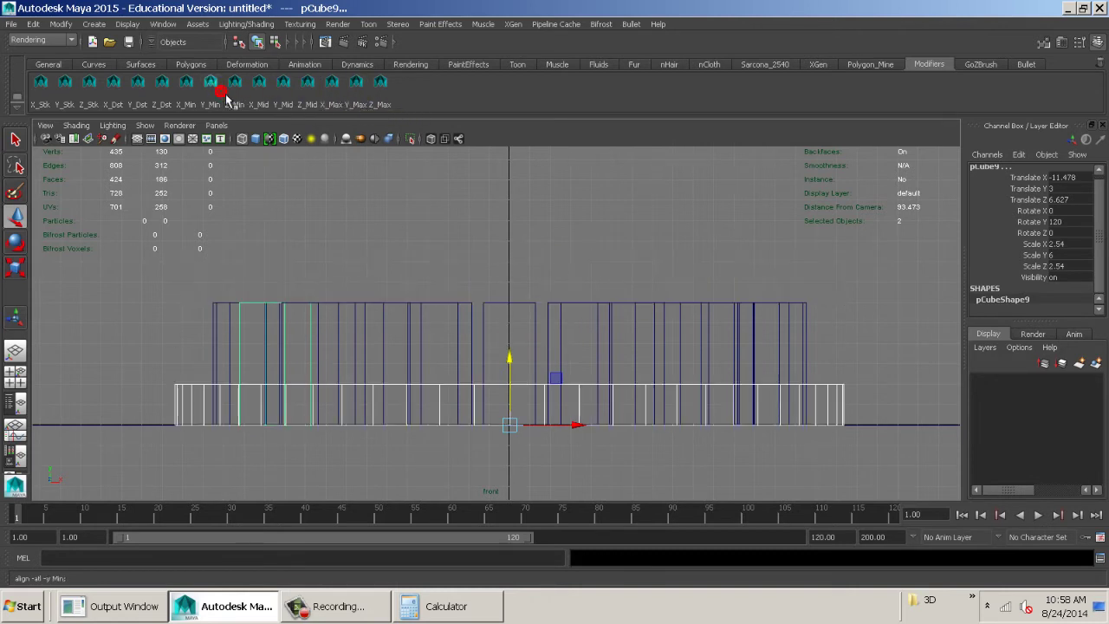
key("ctrl+z")
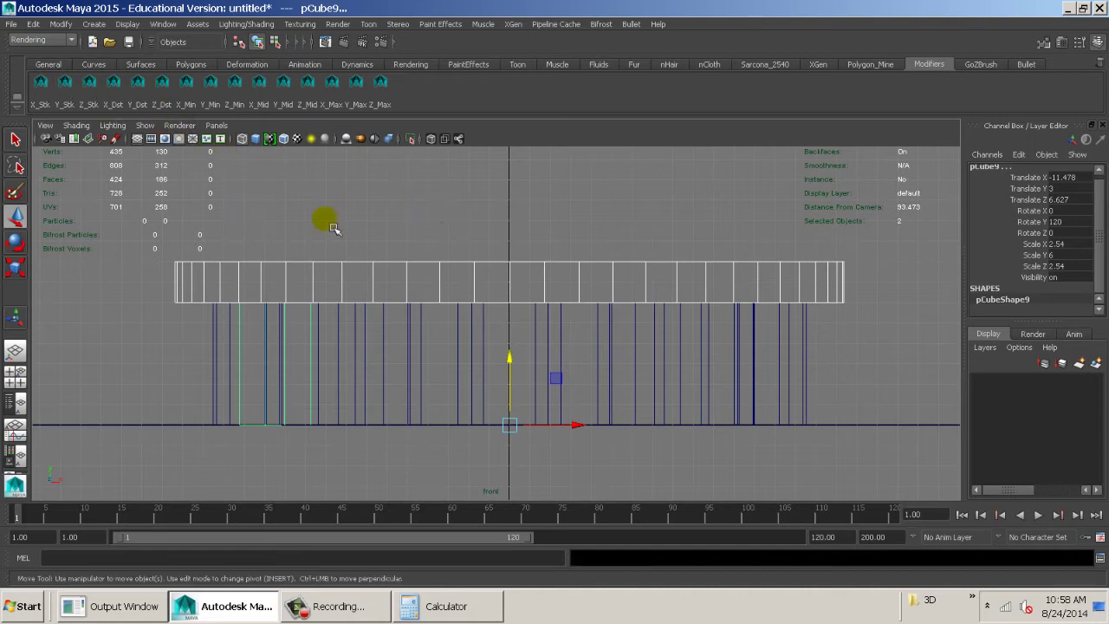
left_click_drag(217, 236, 322, 329, "ctrl+alt")
left_click(353, 250)
- Return to the shaded perspective view and examine the marking menus for modeling, editors and alignment commands
key("space")
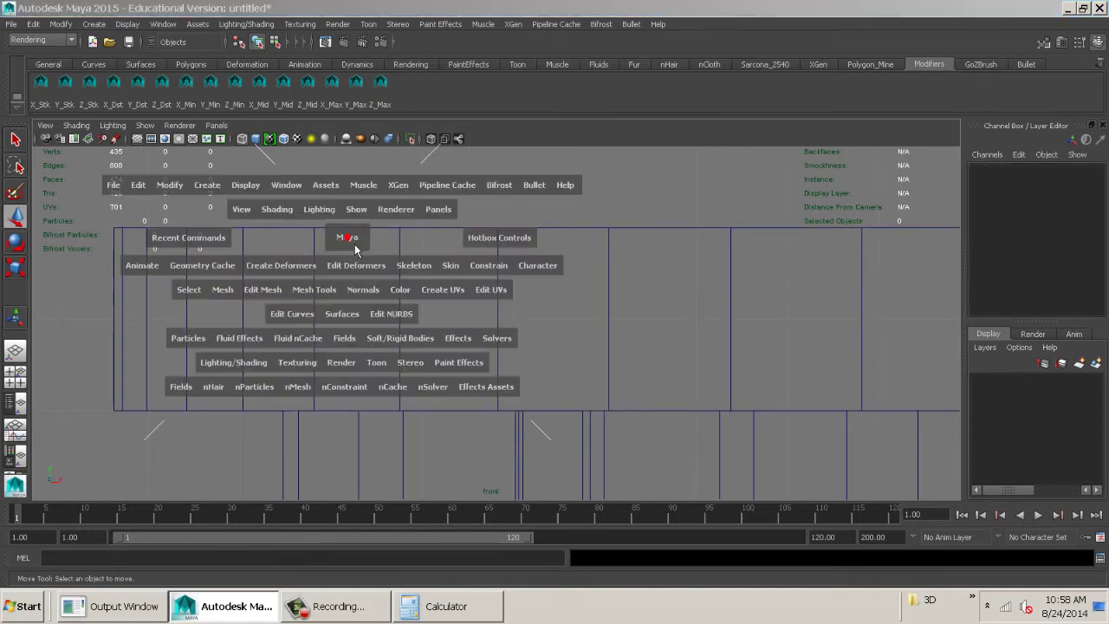
left_click_drag(352, 247, 352, 210)
key("5")
right_click(457, 253, "shift")
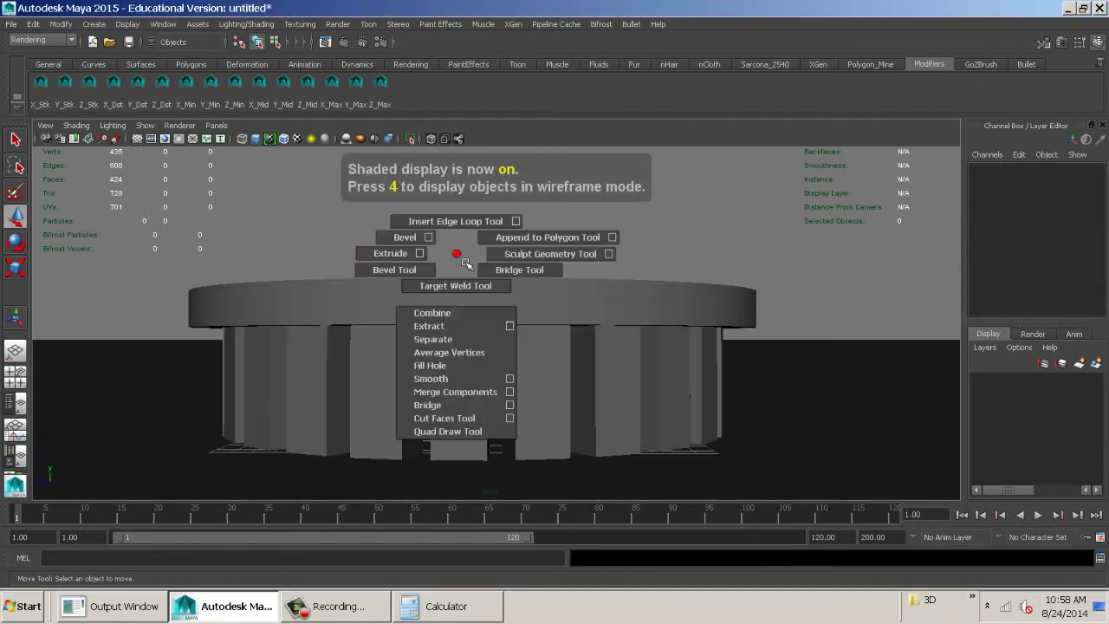
left_click_drag(456, 254, 457, 254, "alt")
left_click(459, 255)
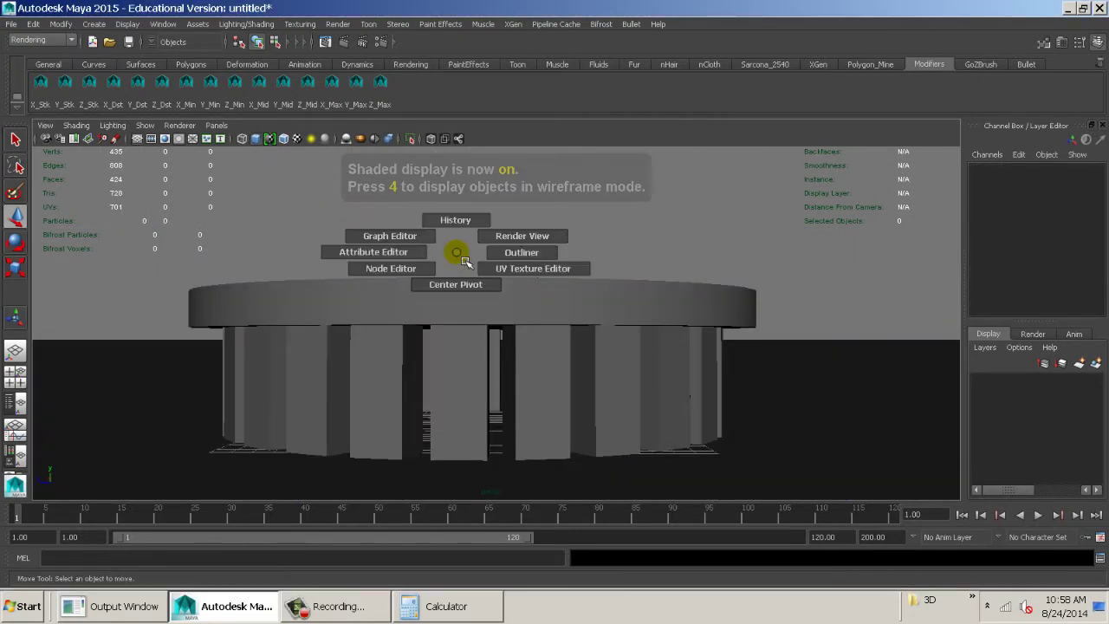
left_click(458, 254)
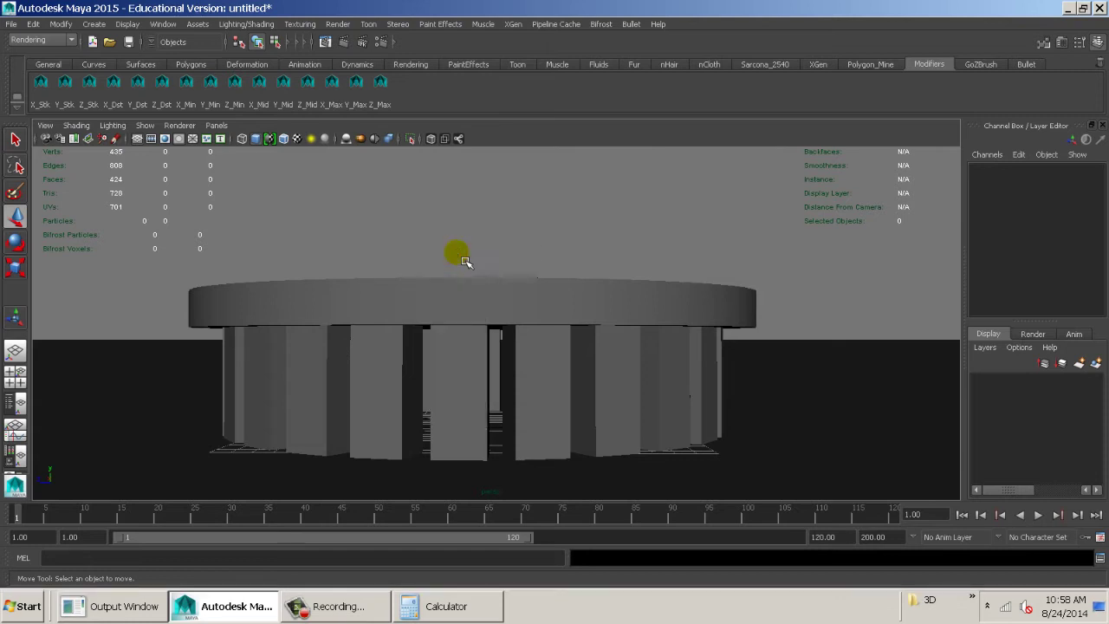
left_click(457, 253)
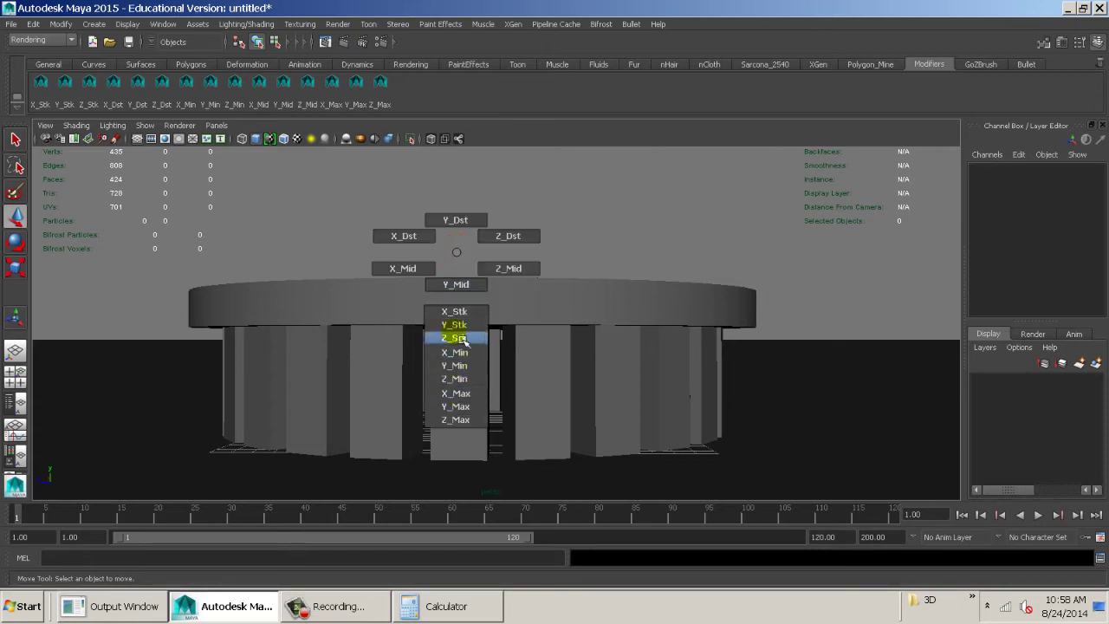
- Select the cylinder and scale it to about 0.442 in Y and about 14.644 in X and Z
left_click(317, 338)
left_click(403, 290)
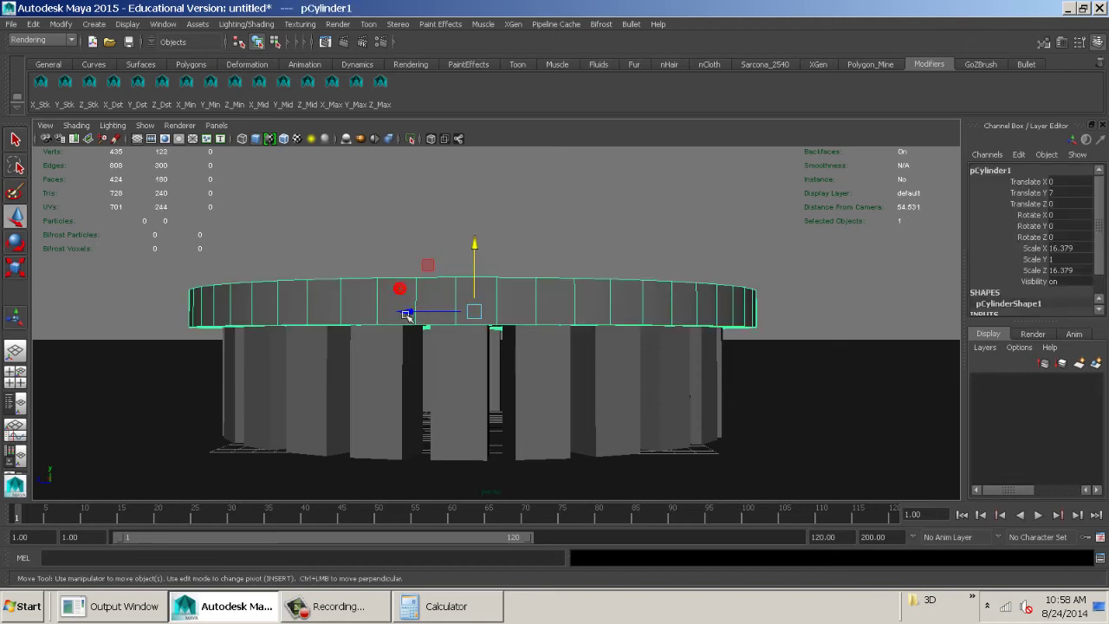
left_click(378, 352)
left_click_drag(379, 352, 571, 349, "alt")
left_click(511, 321)
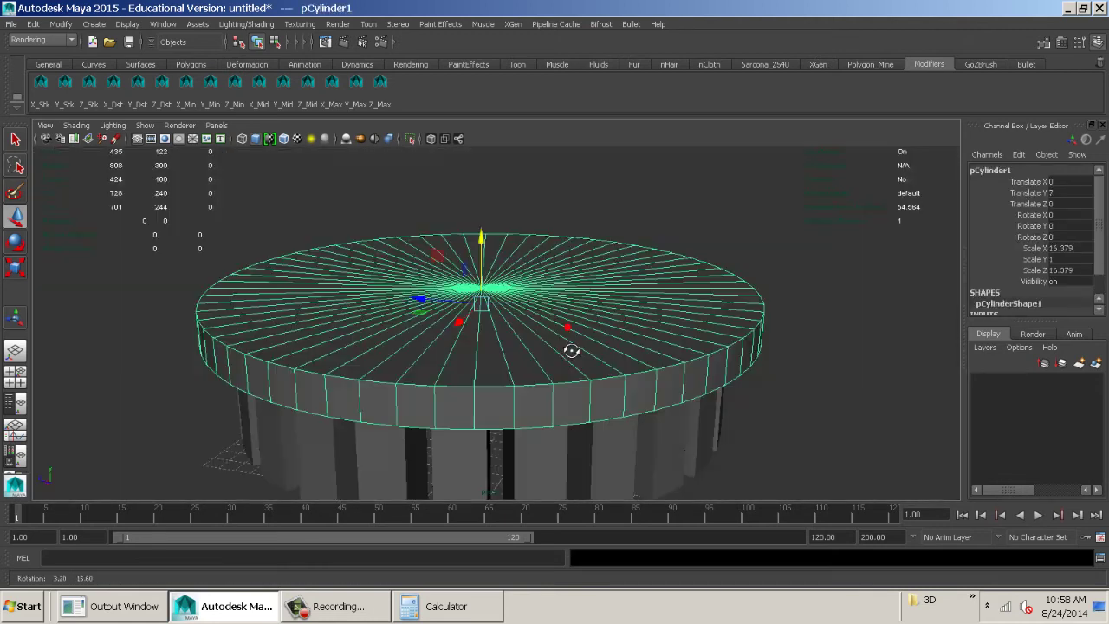
right_click_drag(572, 349, 495, 332, "alt")
left_click_drag(495, 332, 488, 323, "alt")
key("r")
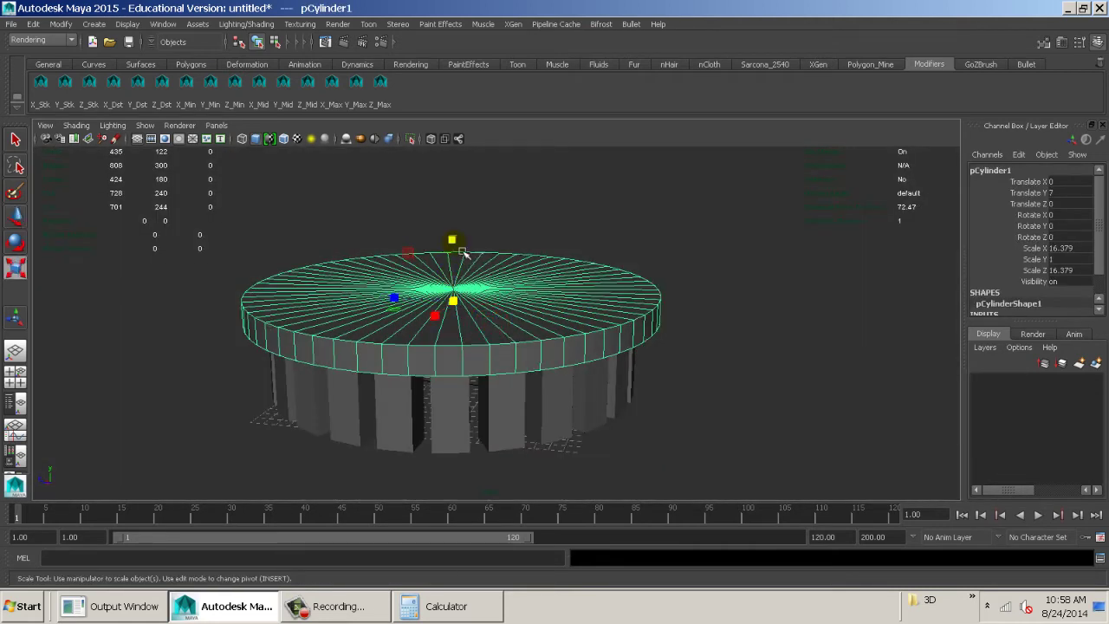
left_click_drag(463, 252, 476, 266)
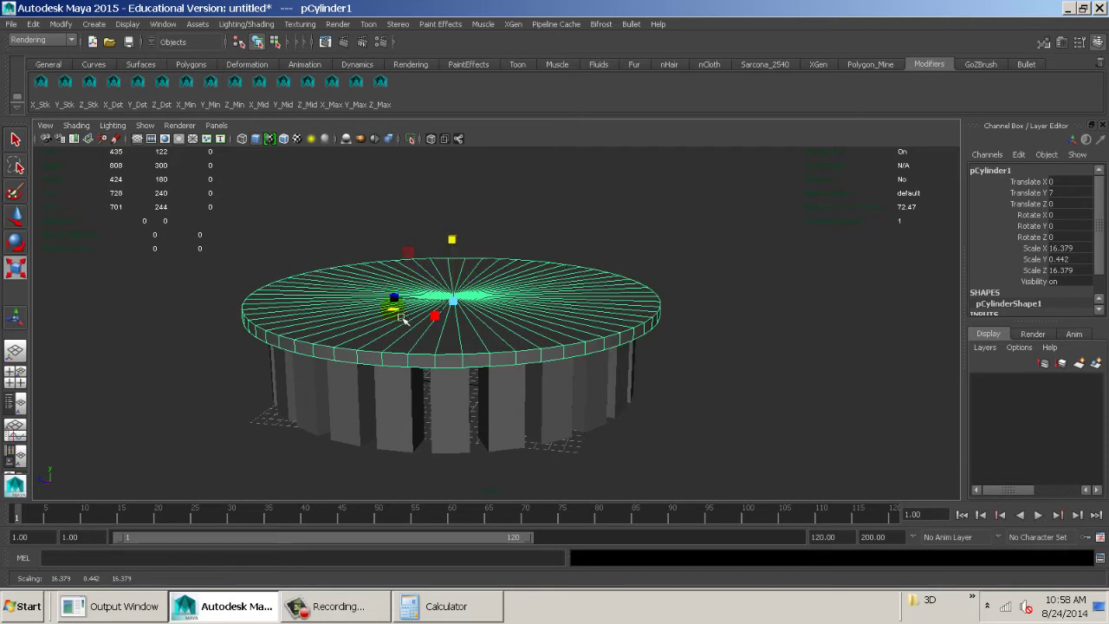
left_click_drag(403, 318, 407, 319)
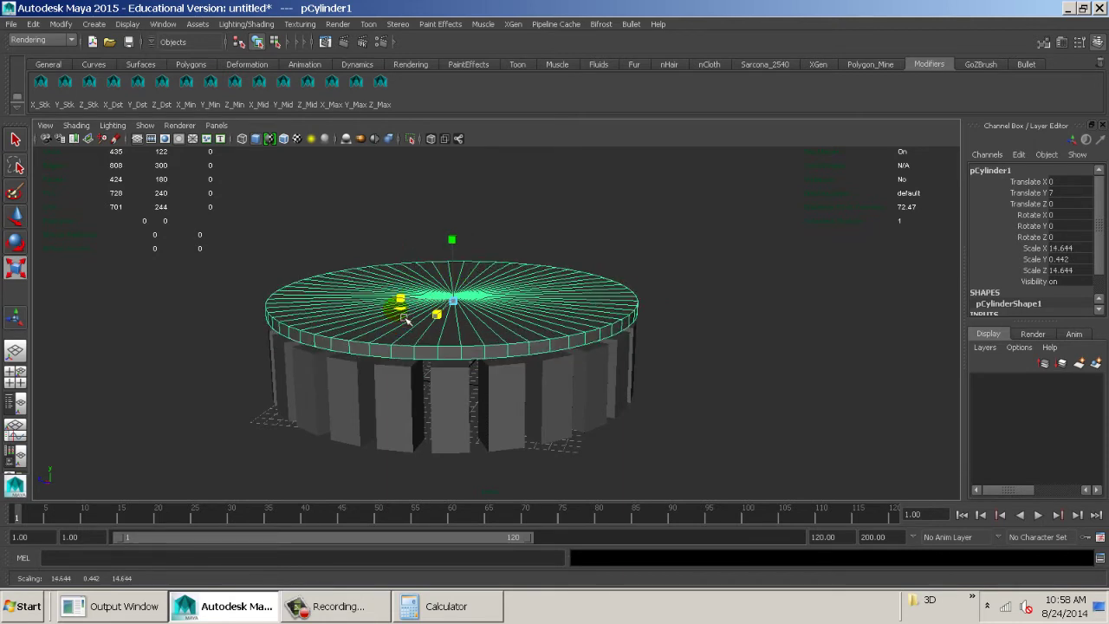
- Add a front column to the cylinder selection and stack the thinned cylinder on top of it in Y
left_click(402, 368, "shift")
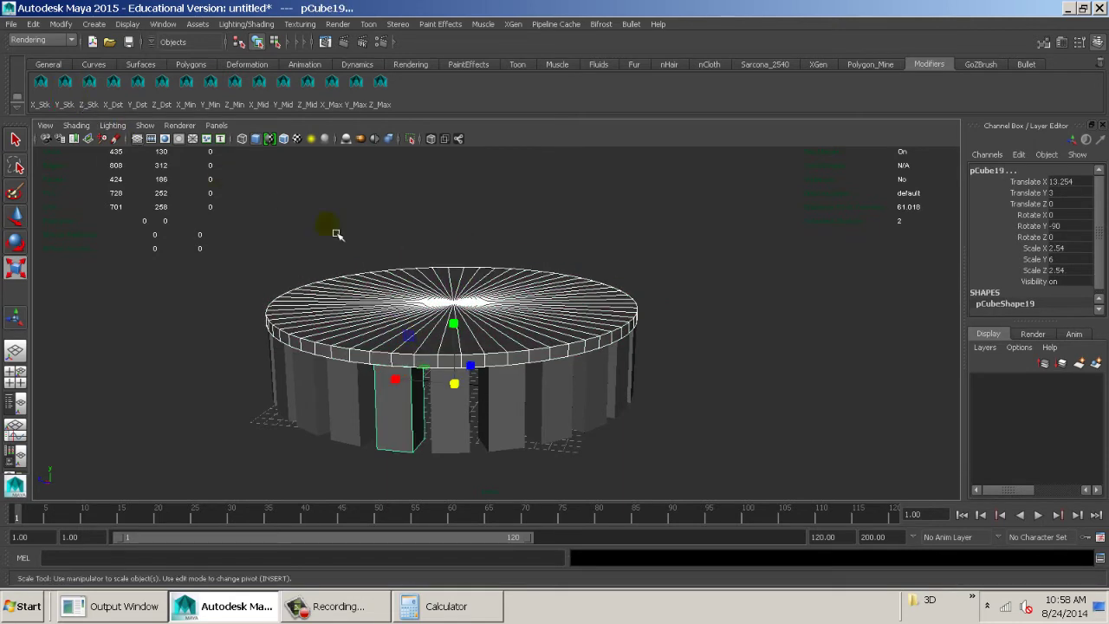
left_click_drag(404, 295, 372, 283, "alt")
left_click(399, 191)
- Scale the cylinder in X and Z to about 15.384 so it slightly overhangs the columns
mouse_move(478, 260)
left_mouse_down("alt")
mouse_move(453, 238)
mouse_move(472, 263)
left_mouse_up("alt")
left_click(425, 320)
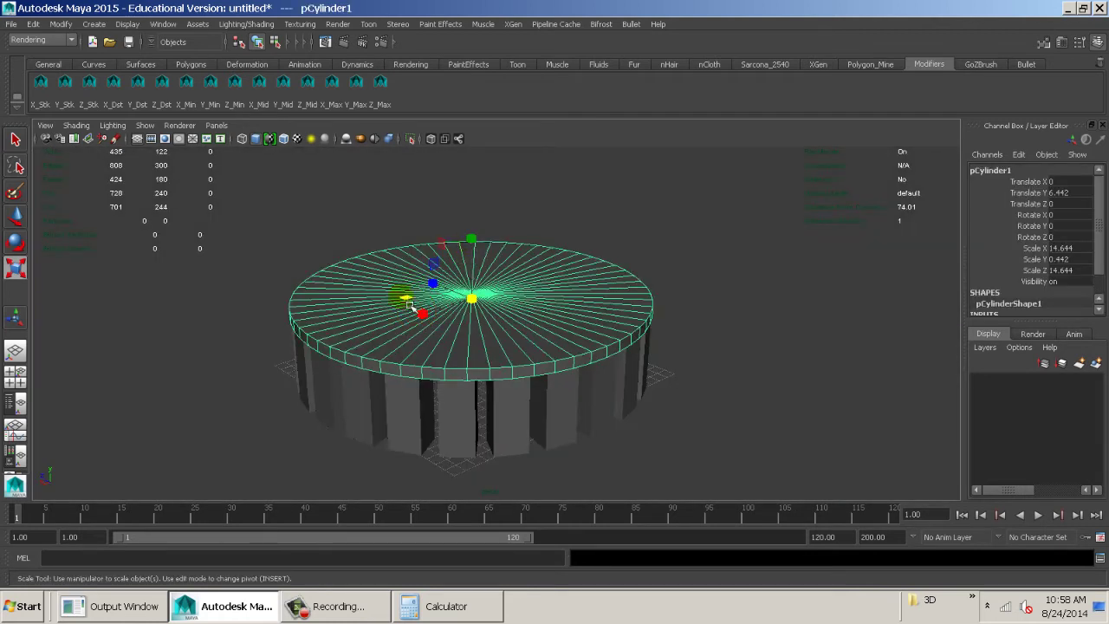
left_click_drag(410, 304, 406, 305)
left_click_drag(473, 322, 506, 294, "alt")
left_click_drag(535, 223, 575, 181, "alt")
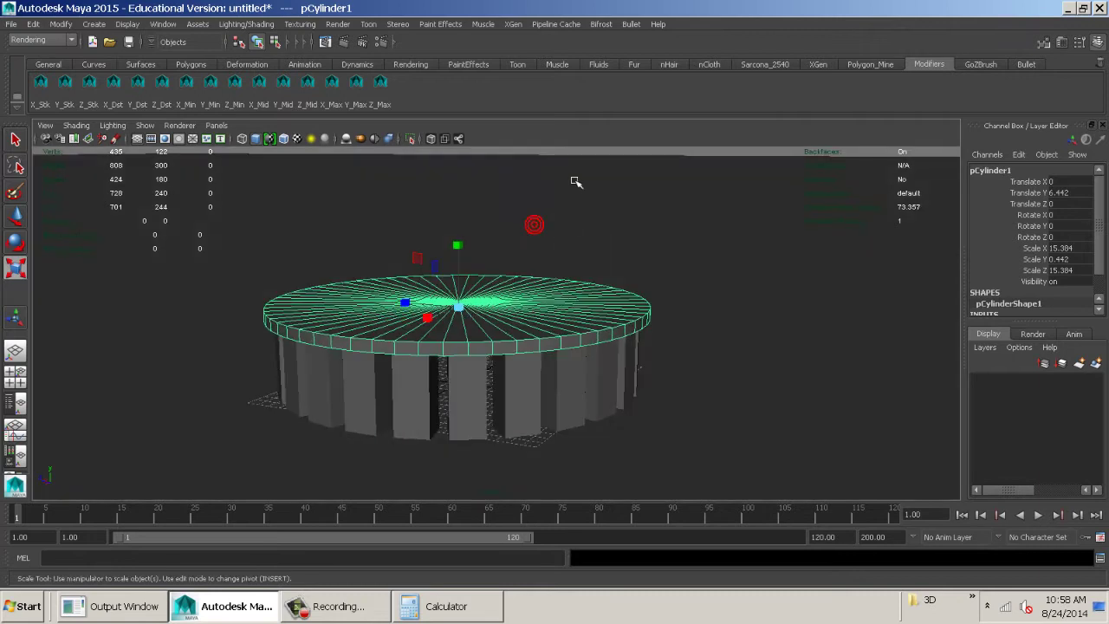
- Deselect the slab and examine from several angles how it sits on and overhangs the ring of columns
left_click(566, 150)
left_click_drag(529, 234, 659, 286, "alt")
right_click_drag(589, 286, 673, 295, "alt")
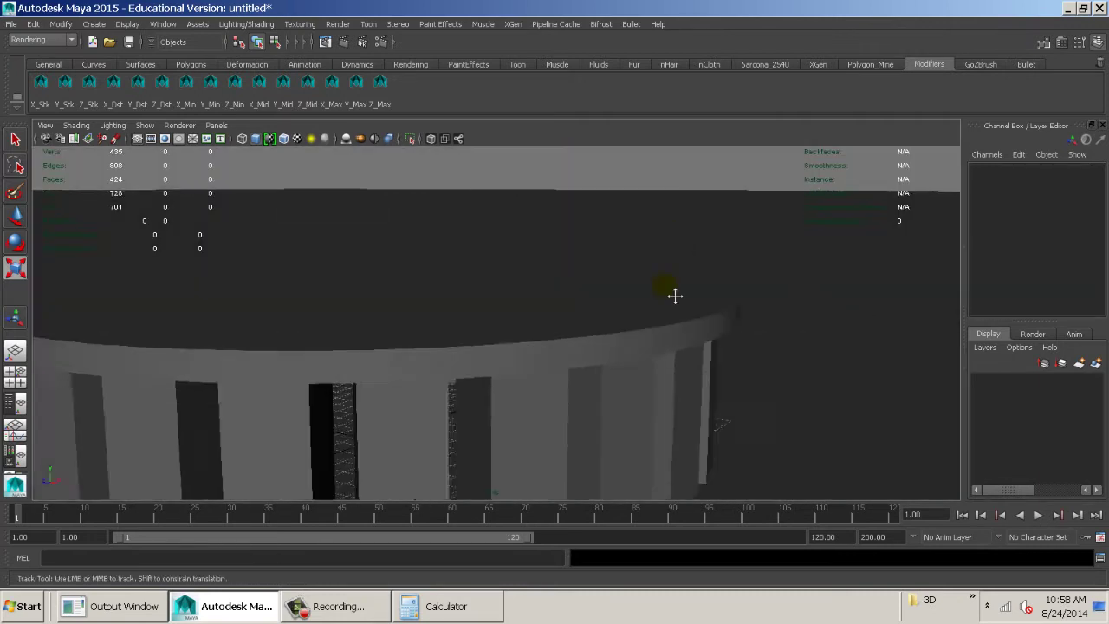
middle_click_drag(673, 294, 480, 248, "alt")
right_click_drag(480, 248, 664, 297, "alt")
right_click_drag(582, 281, 453, 314, "alt")
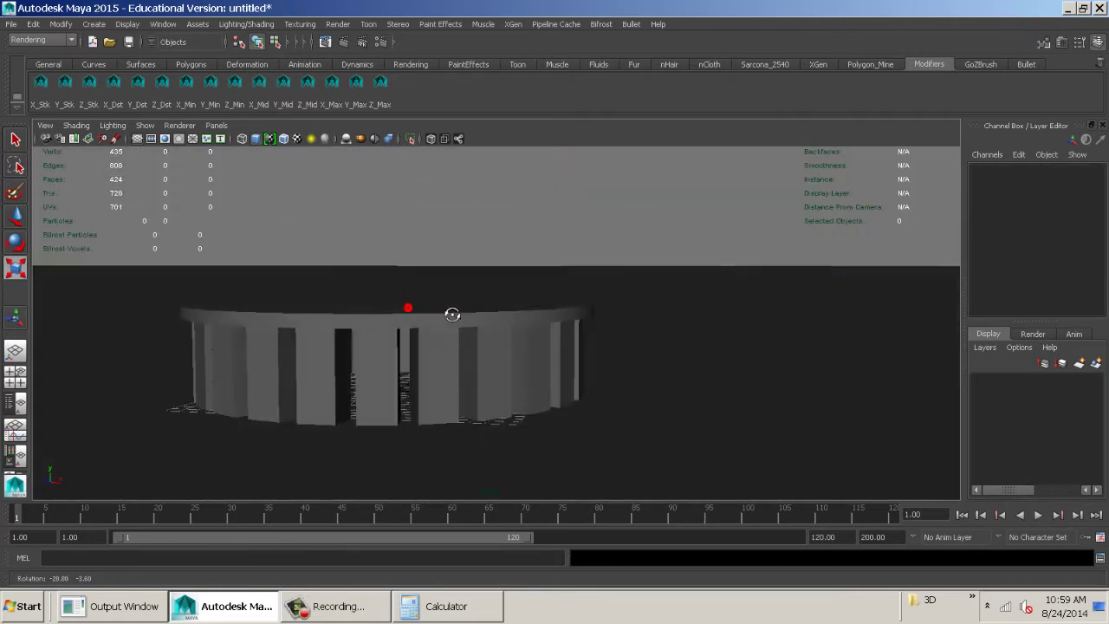
left_click_drag(453, 315, 334, 294, "alt")
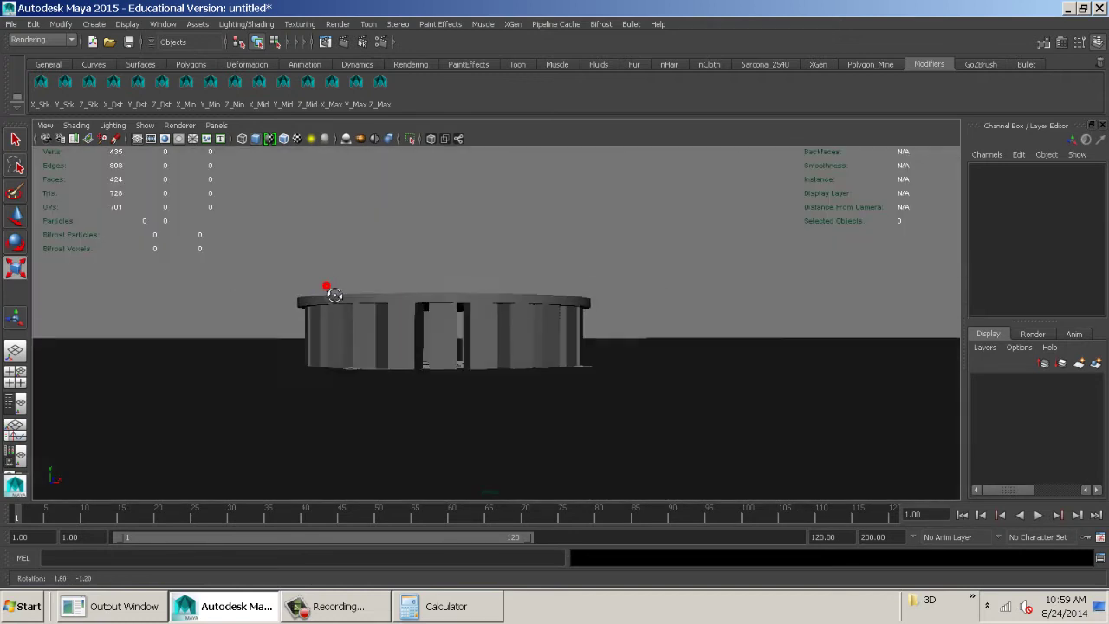
- Select the slab together with all 24 columns and check the selection in the wireframe front view
left_click_drag(613, 330, 615, 329)
mouse_move(639, 290)
left_mouse_down("alt")
mouse_move(575, 292)
mouse_move(663, 323)
mouse_move(644, 364)
mouse_move(510, 385)
left_mouse_up("alt")
key("4")
key("space")
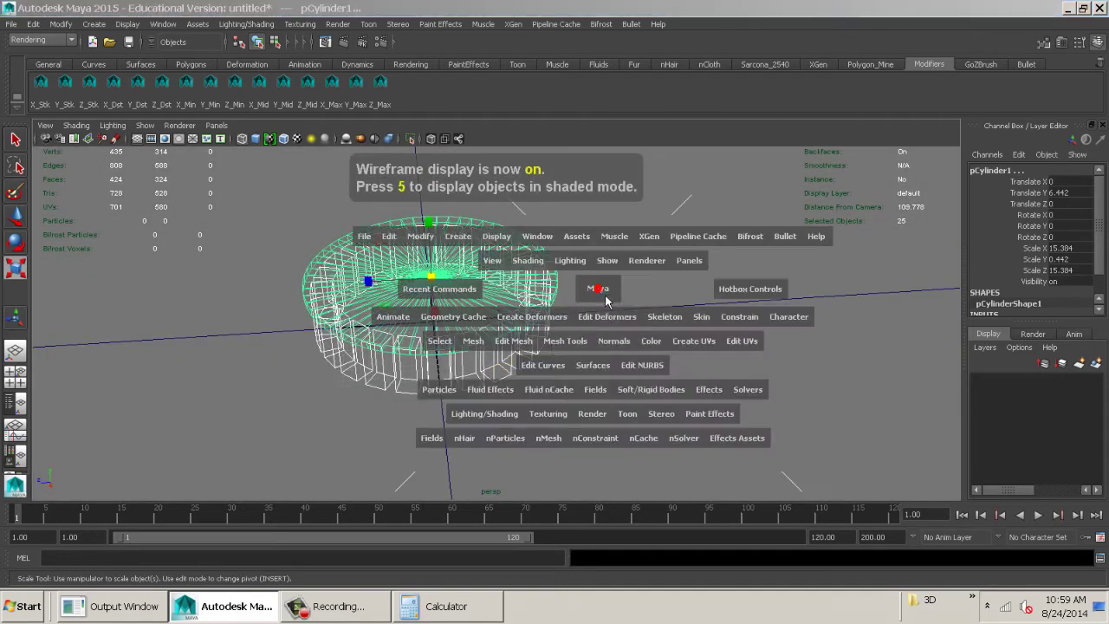
left_click_drag(607, 288, 604, 329)
scroll(802, 413, "down", 8)
left_click(820, 422, "alt")
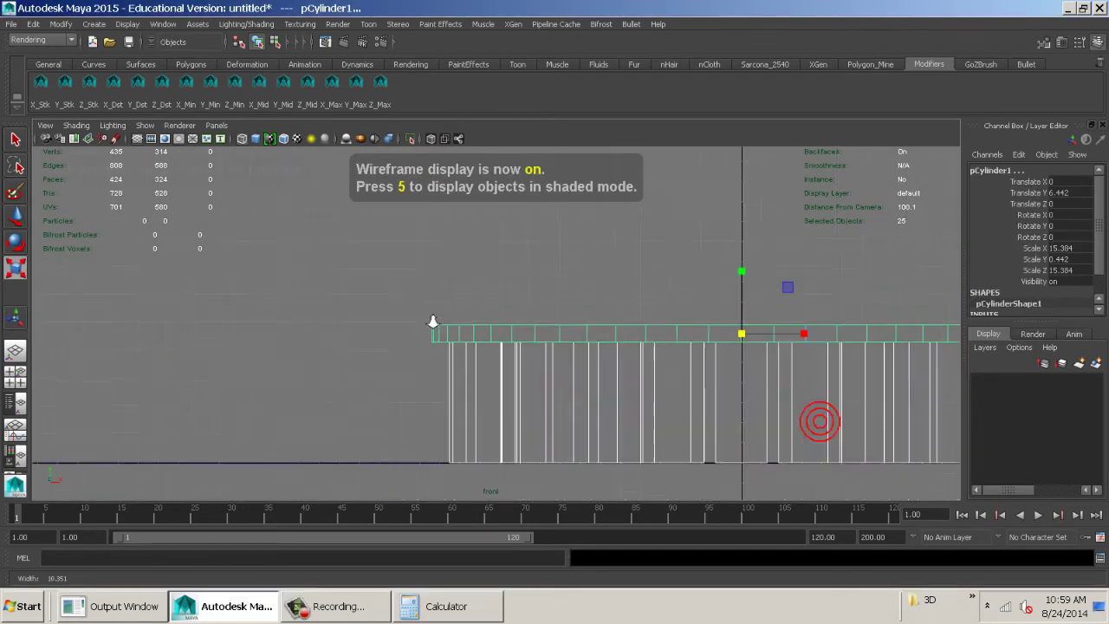
mouse_move(369, 285)
left_mouse_down()
mouse_move(646, 358)
mouse_move(1102, 386)
left_mouse_up()
middle_click_drag(776, 386, 433, 365, "alt")
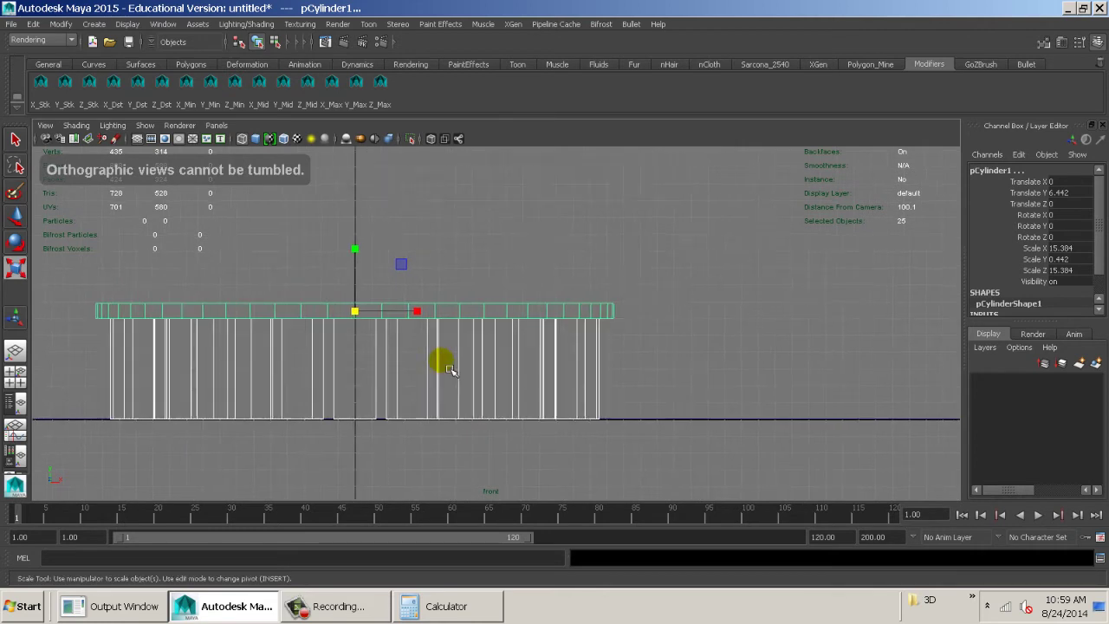
- Return to the shaded perspective view, make sure every column and the slab are selected, and group them as one floor
right_click_drag(567, 343, 573, 311)
key("5")
mouse_move(681, 325)
left_mouse_down("alt")
mouse_move(558, 327)
mouse_move(384, 292)
left_mouse_up("alt")
mouse_move(650, 342)
left_mouse_down("alt")
mouse_move(603, 353)
mouse_move(605, 369)
left_mouse_up("alt")
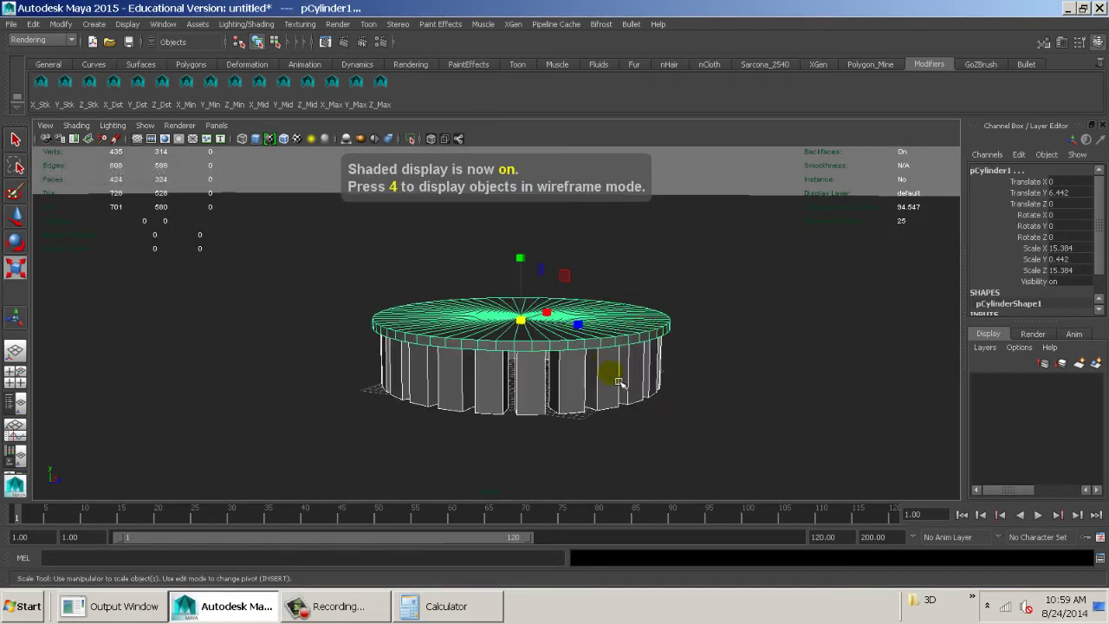
left_click_drag(716, 375, 616, 381, "alt")
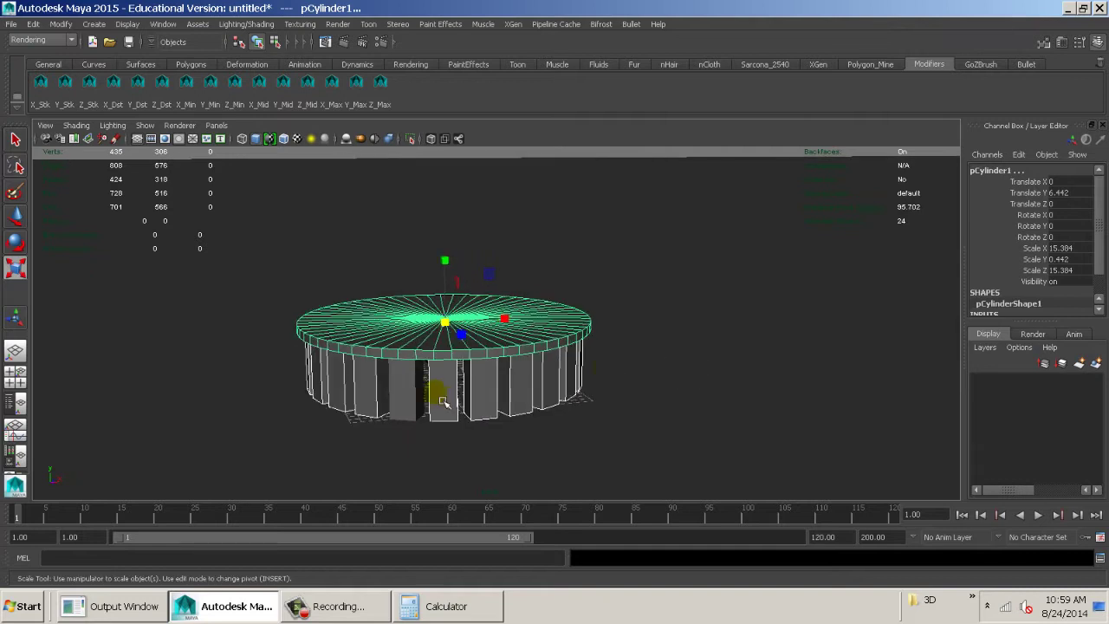
left_click_drag(511, 389, 601, 384, "alt")
right_click_drag(587, 386, 822, 398, "alt")
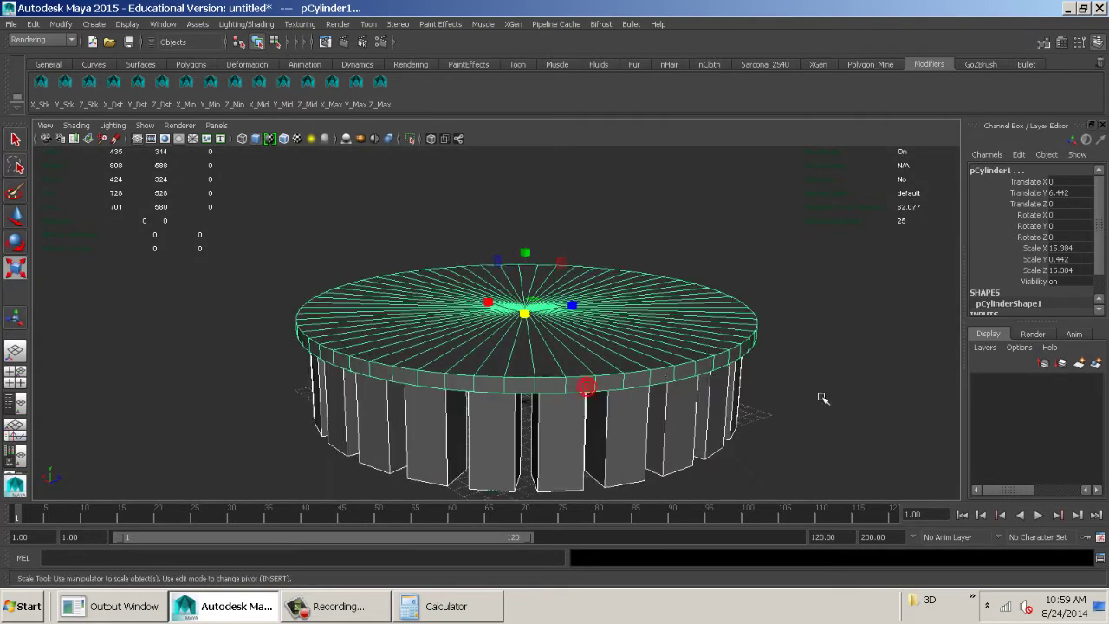
left_click_drag(649, 358, 696, 350, "alt")
middle_click_drag(696, 350, 650, 357, "alt")
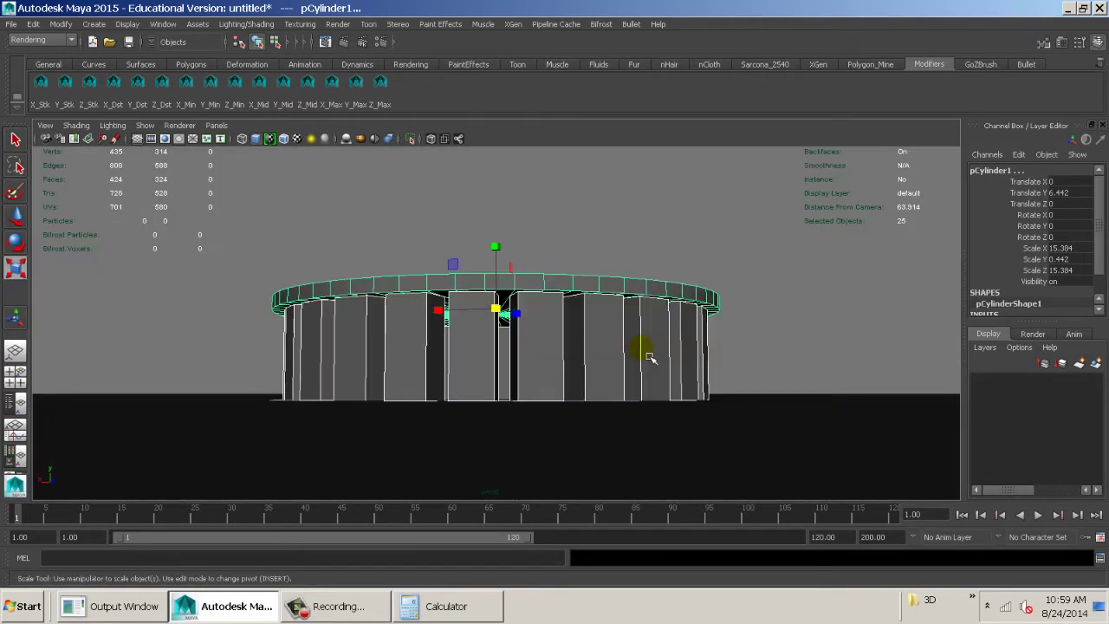
key("ctrl+g")
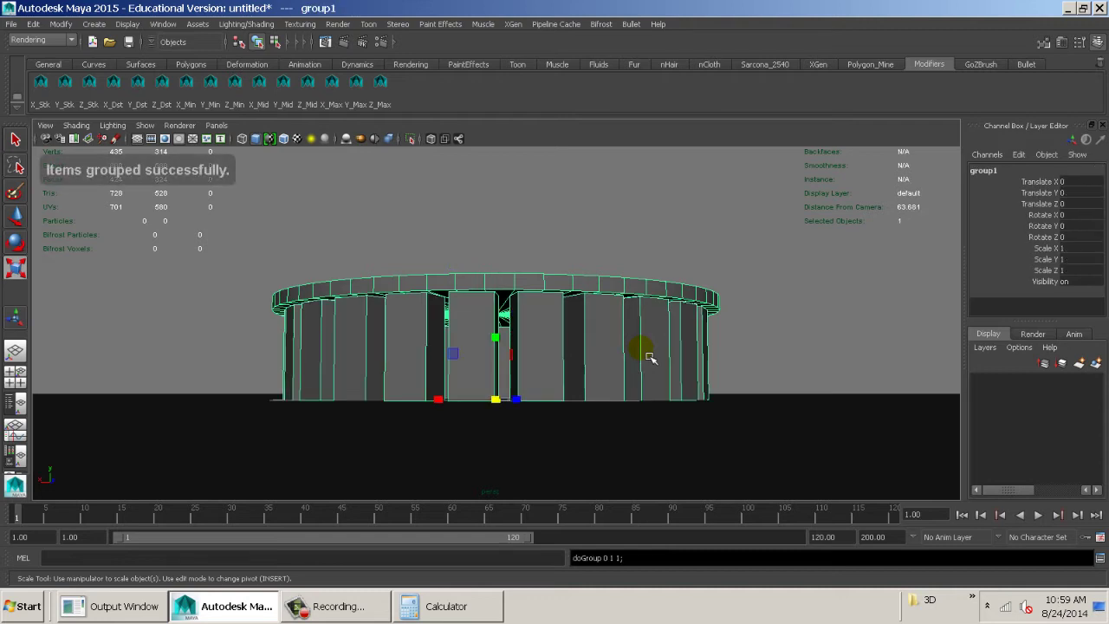
- Duplicate the floor group and raise the copy above the original to about 8.375 in Y
key("w")
left_click_drag(630, 357, 639, 364, "alt")
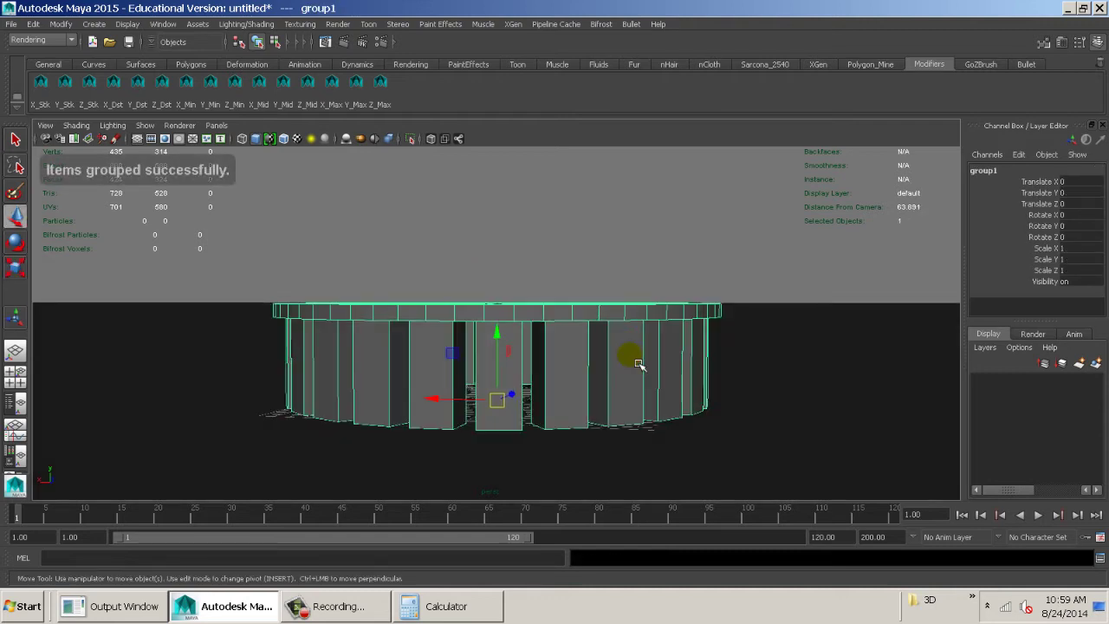
key("ctrl+d")
left_click_drag(503, 347, 516, 268)
key("space")
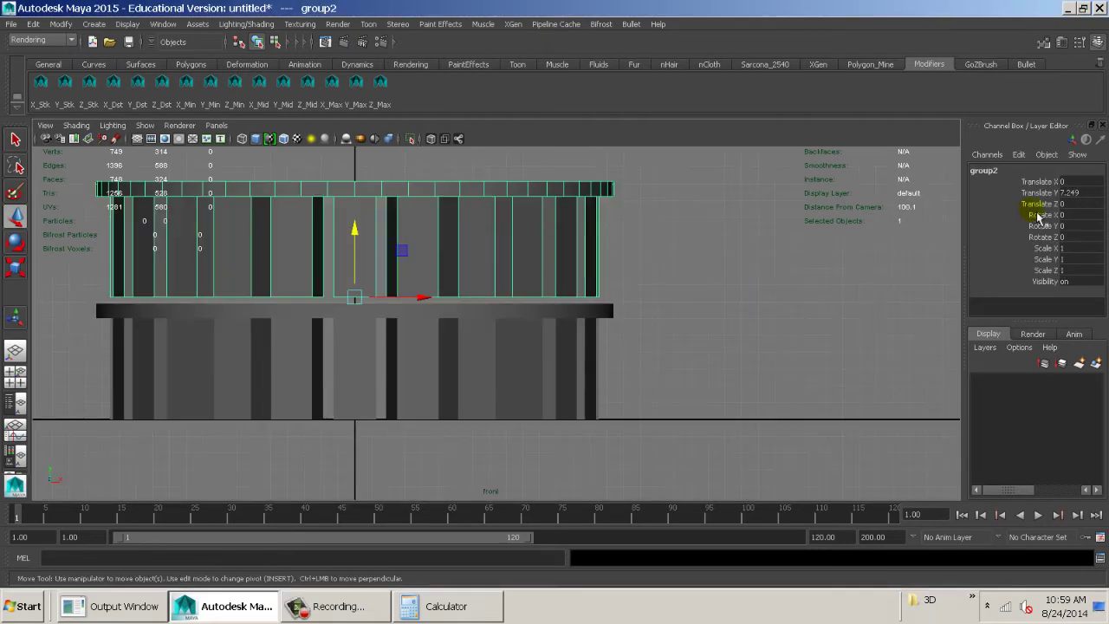
scroll(390, 314, "up", 5)
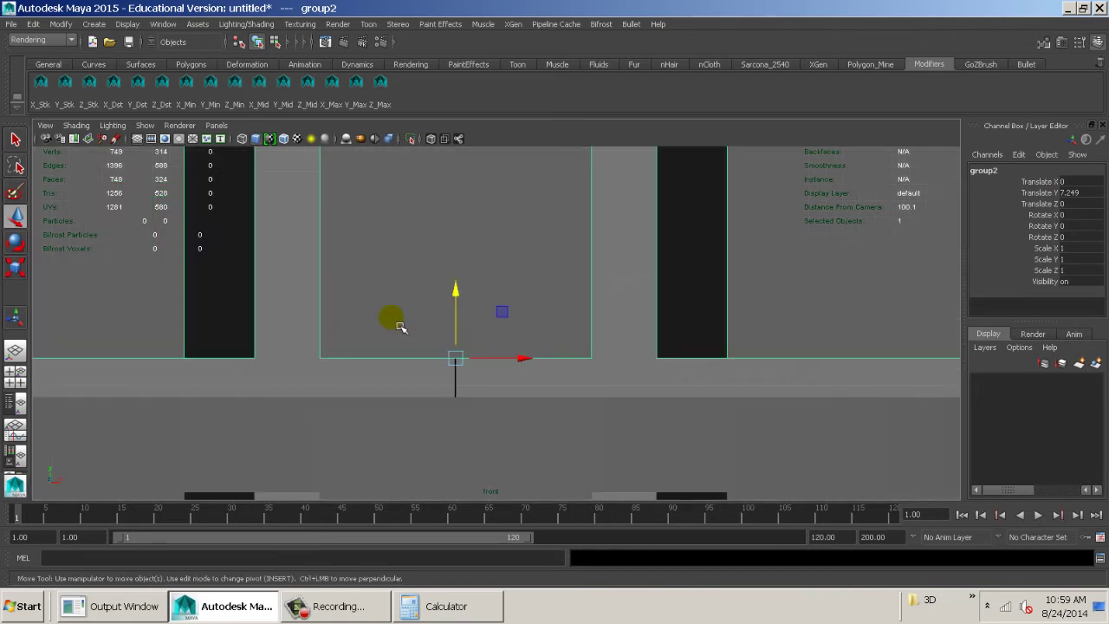
left_click_drag(465, 298, 461, 173)
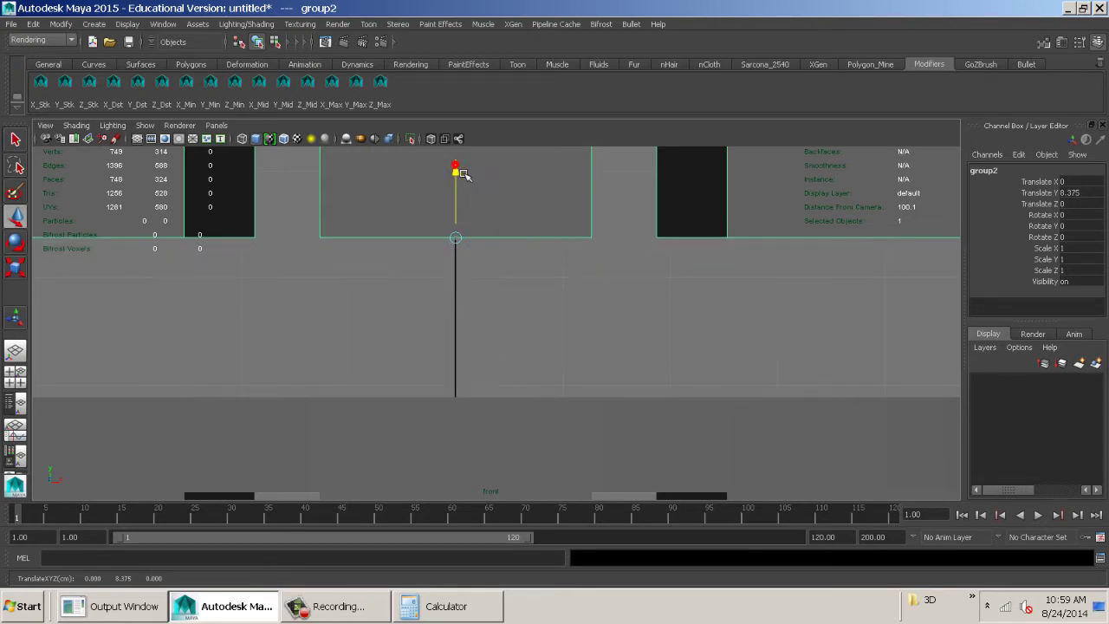
- Snap the base of the duplicated floor onto the top of the original slab, at 6.884 in Y
left_click_drag(464, 174, 470, 187)
key("4")
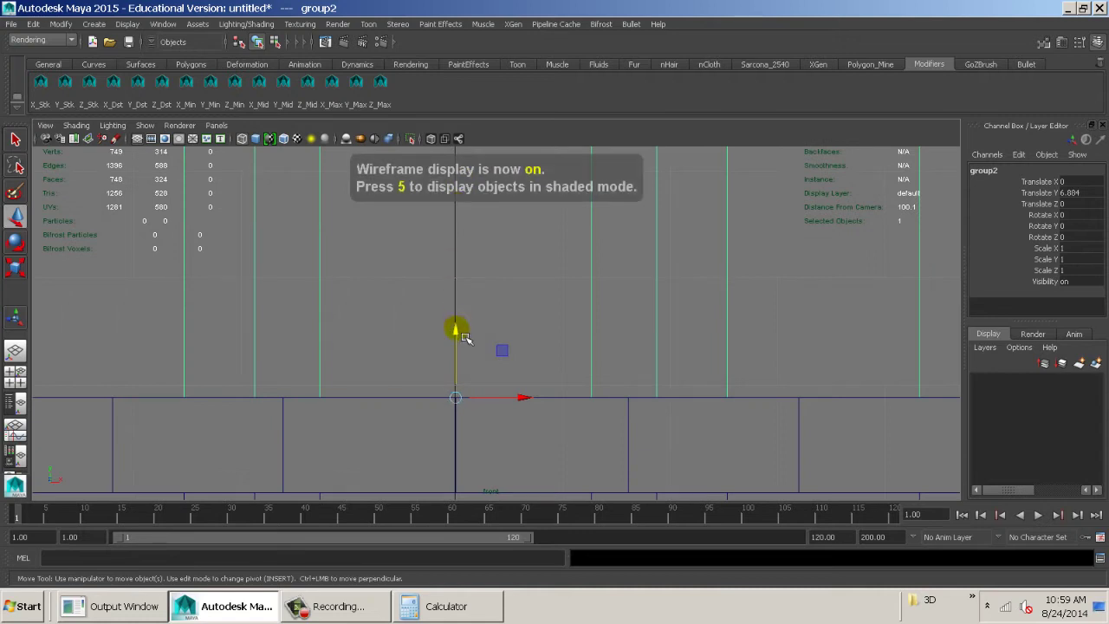
left_click(460, 331)
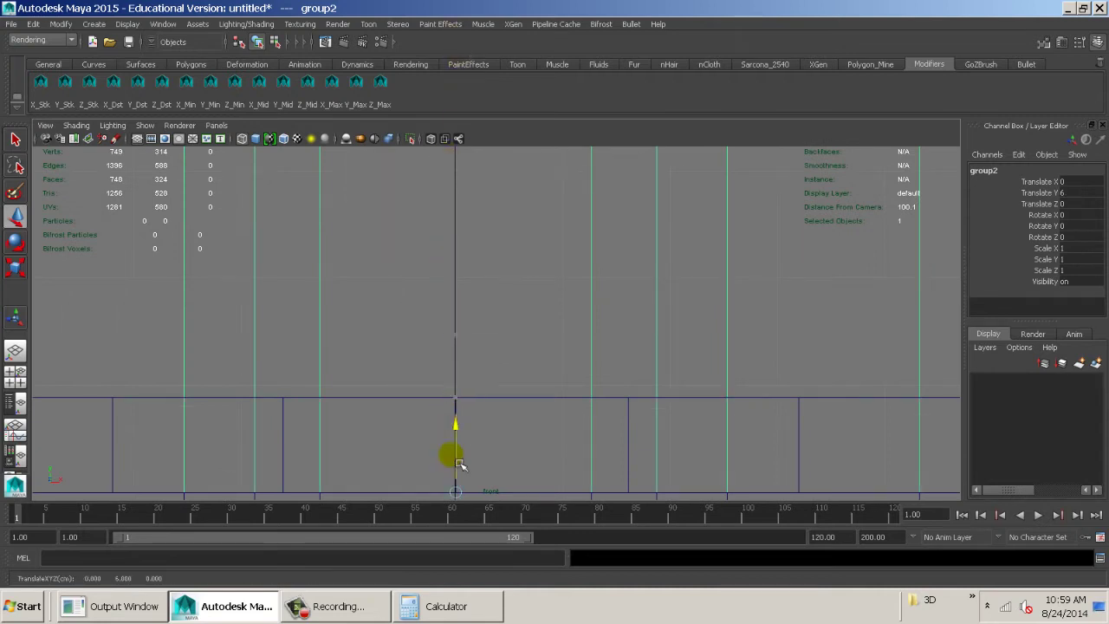
right_click_drag(726, 418, 411, 302, "alt")
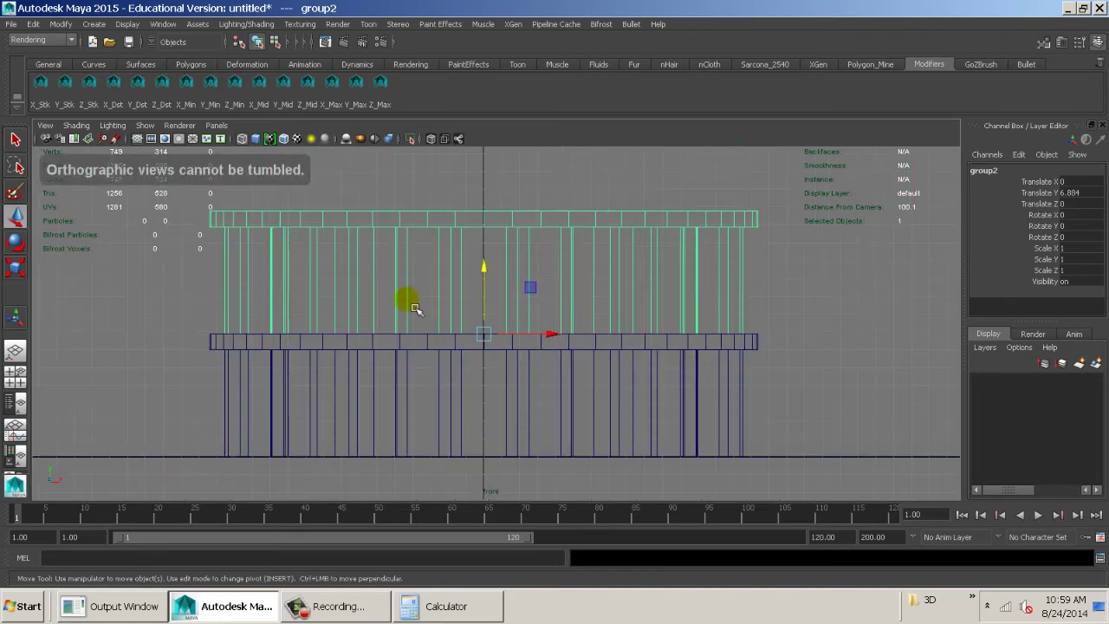
- Return to the shaded perspective view and duplicate the upper floor group once more
key("space")
left_click(446, 319)
left_click_drag(453, 323, 444, 287)
key("5")
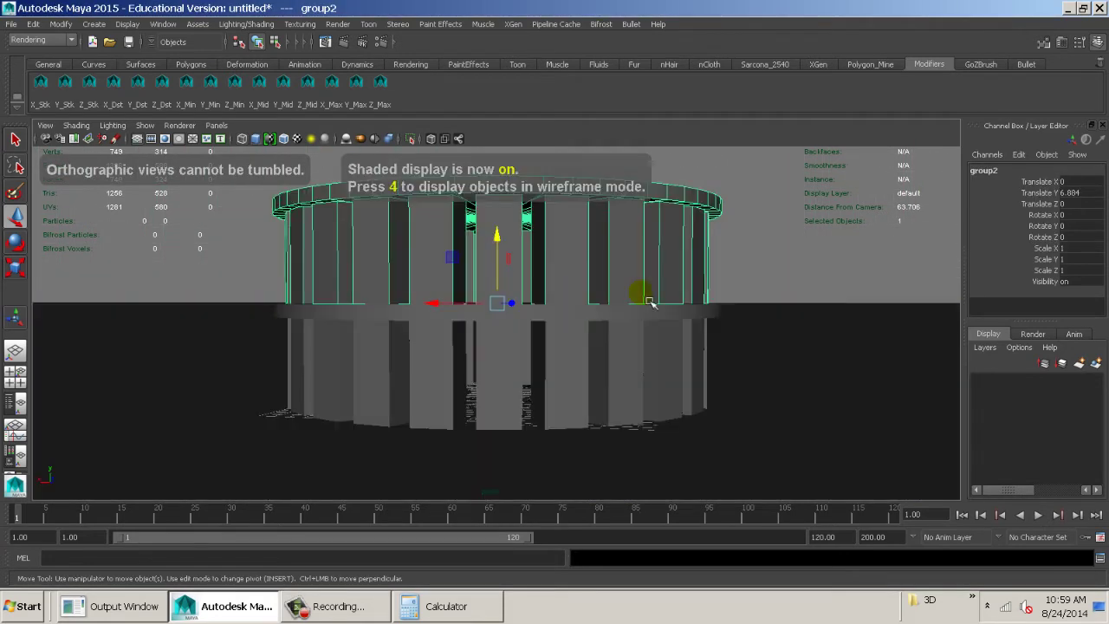
mouse_move(638, 295)
left_mouse_down("alt")
mouse_move(638, 349)
mouse_move(527, 356)
left_mouse_up("alt")
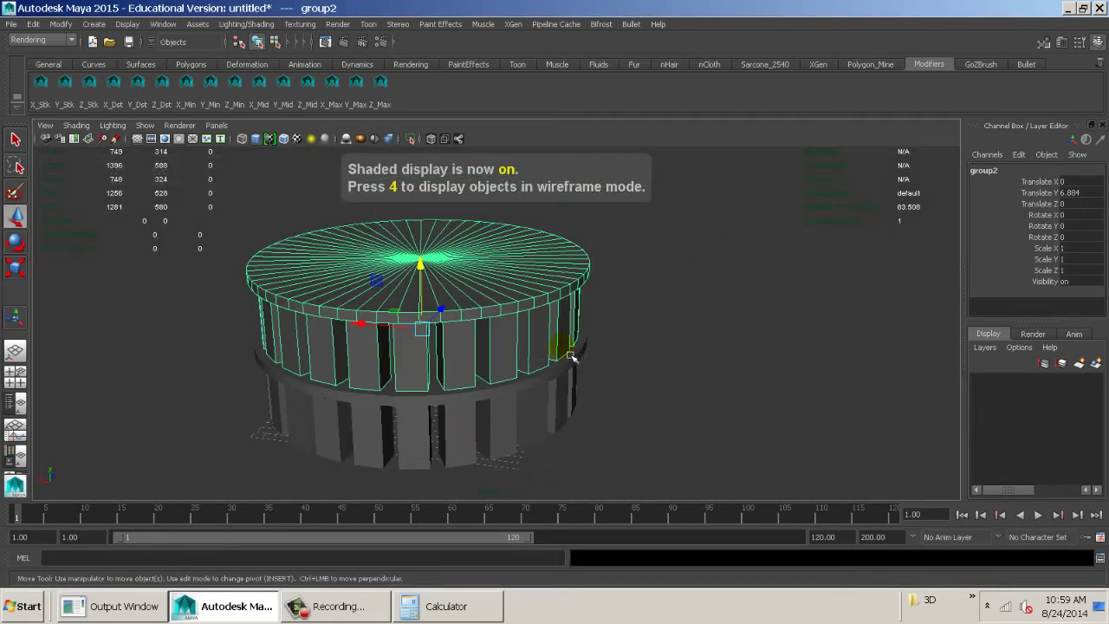
key("ctrl+d")
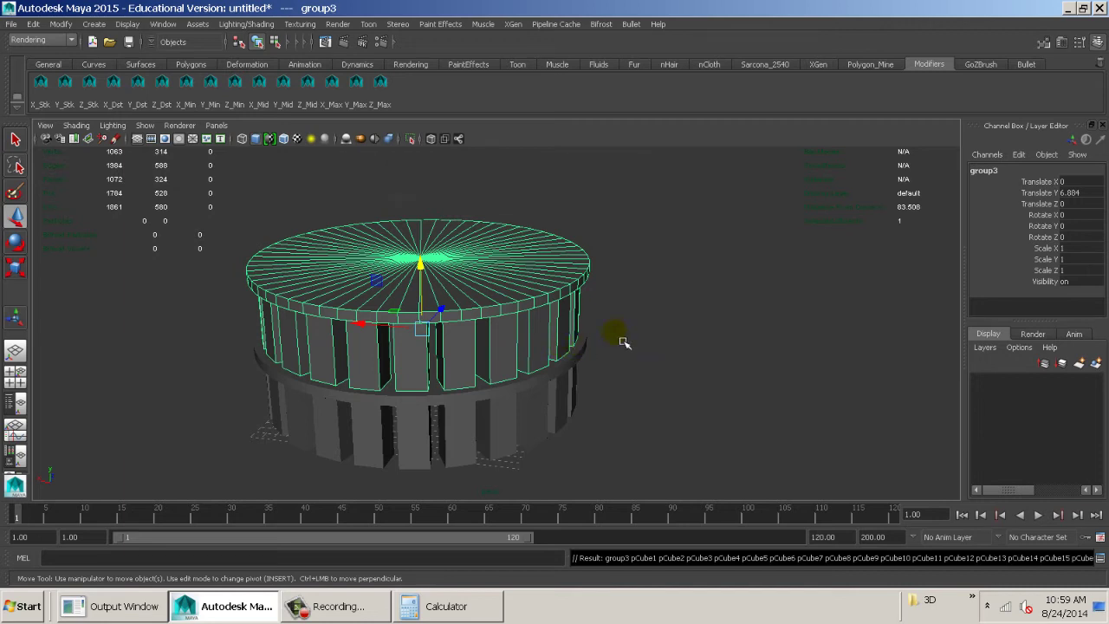
- Undo the extra duplicate and the vertical moves of the second floor, back to the single original floor group
key("ctrl+z")
key("ctrl+z")
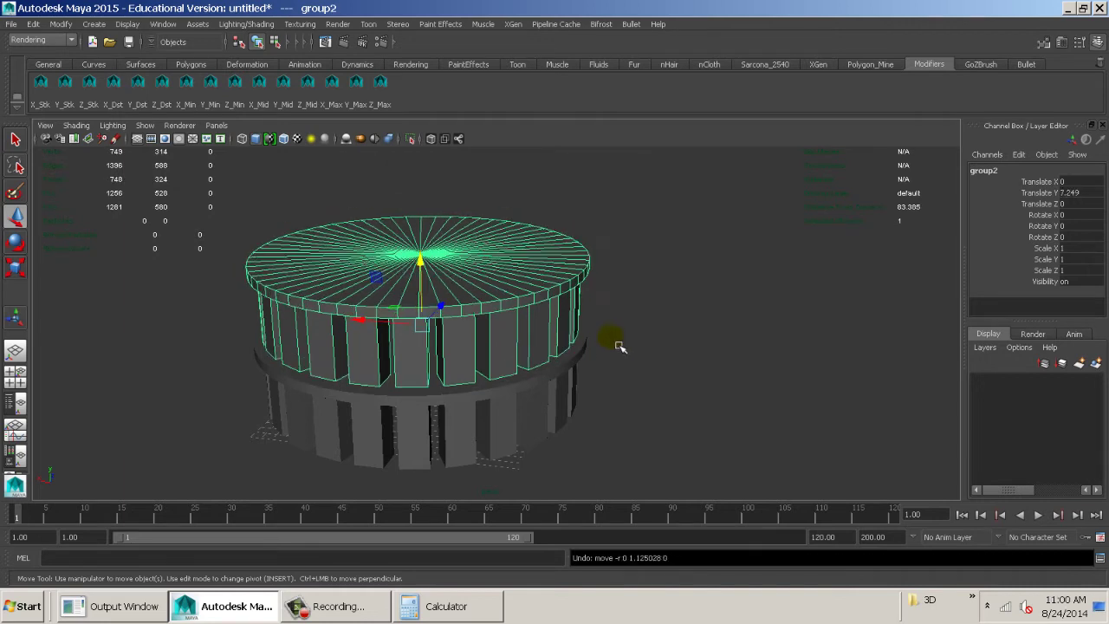
key("ctrl+z")
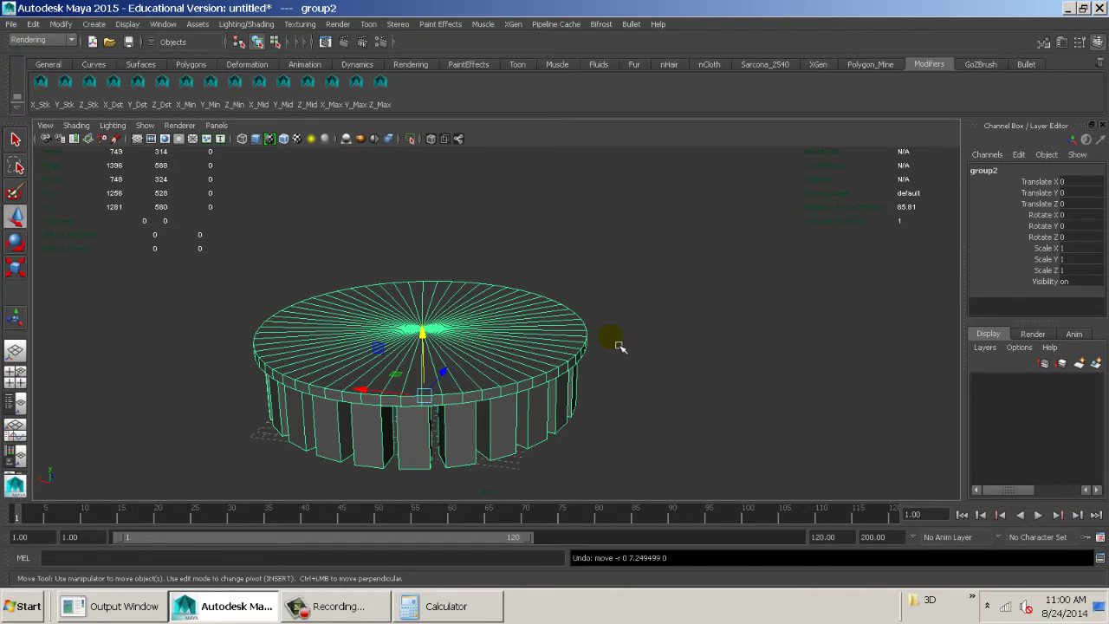
- Duplicate the original floor group and snap the copy on top of its slab, at 6.884 in Y
left_click_drag(535, 373, 545, 364, "alt")
right_click_drag(566, 329, 719, 349, "alt")
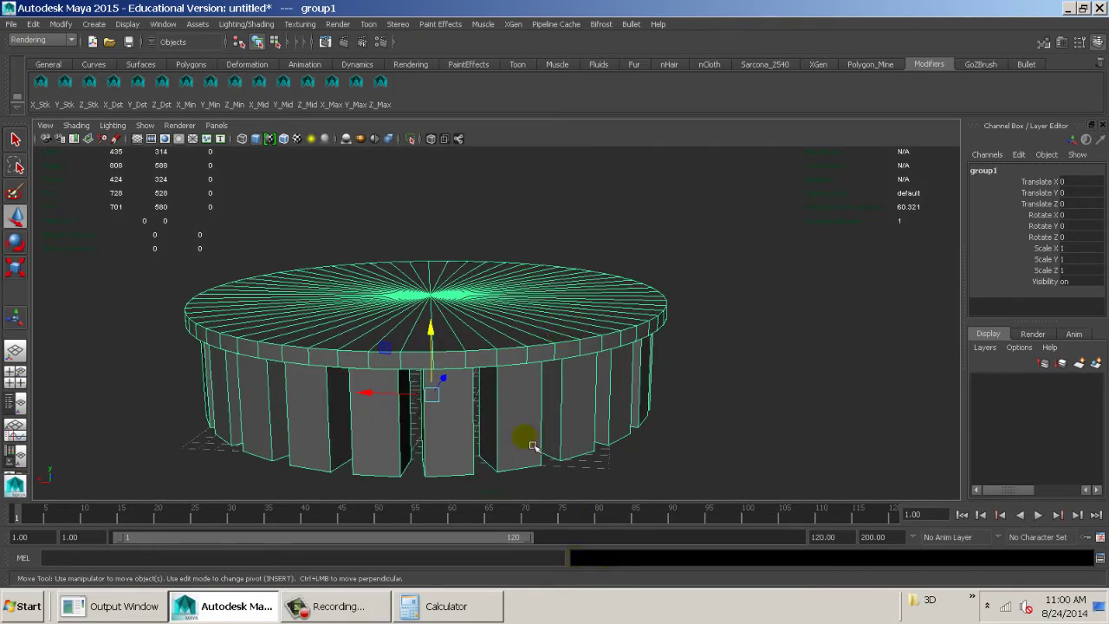
key("ctrl+d")
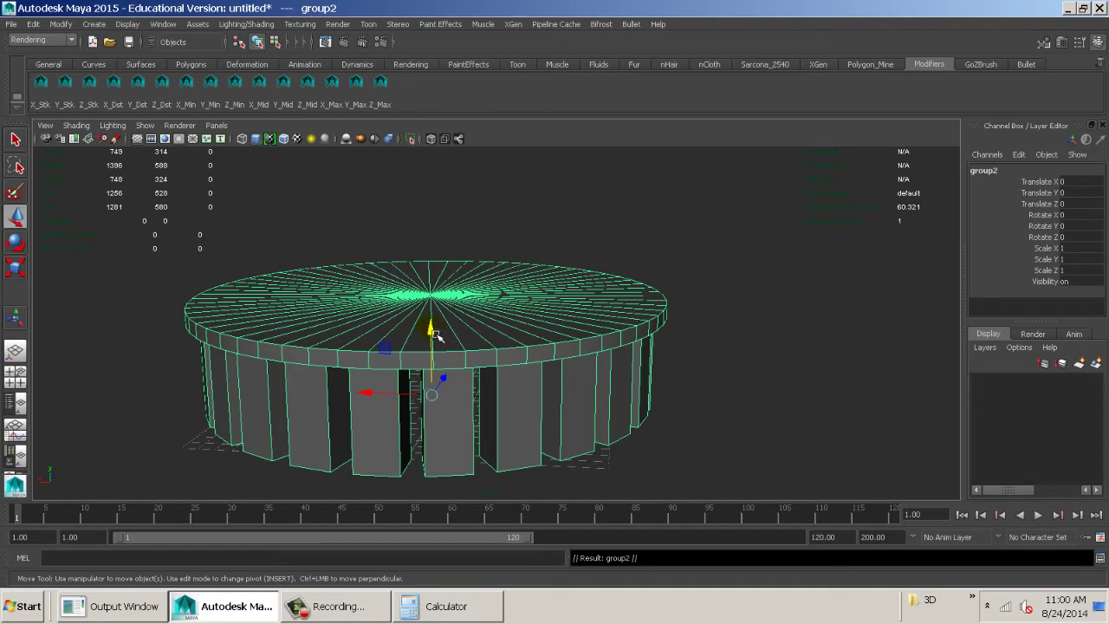
left_click_drag(438, 337, 442, 232)
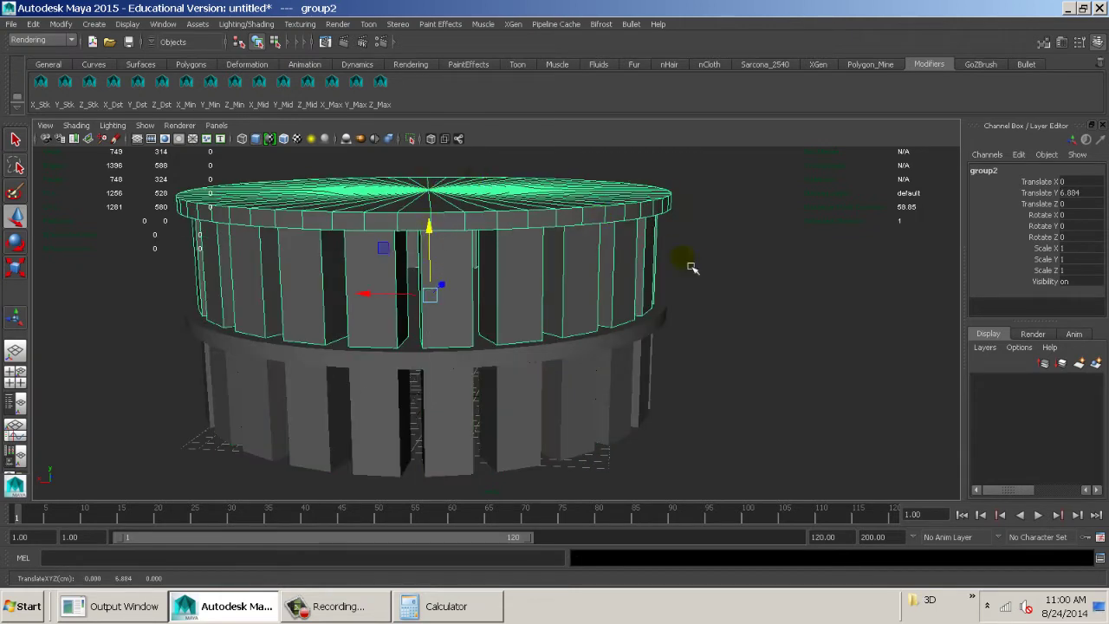
- Repeat Duplicate with Transform to stack further floors into a tower, up to a floor at 82.607 in Y
key("shift+d")
key("shift+d")
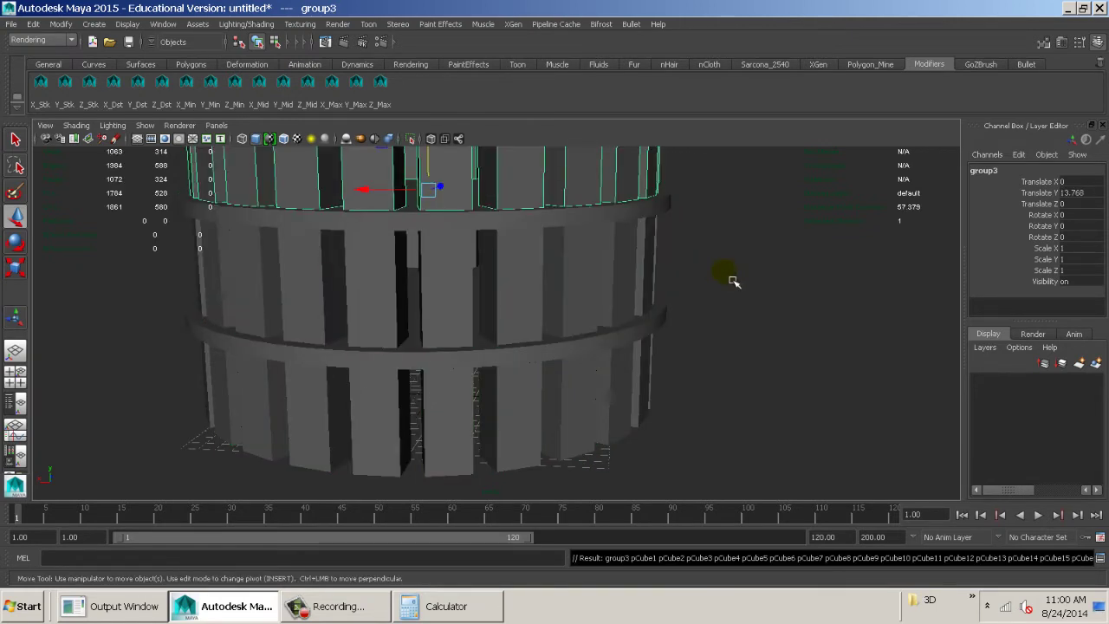
right_click_drag(769, 286, 407, 282, "alt")
middle_click_drag(564, 280, 565, 374, "alt")
right_click_drag(552, 364, 445, 373, "alt")
key("shift+d")
key("shift+d")
key("shift+d")
key("shift+d")
key("shift+d")
key("shift+d")
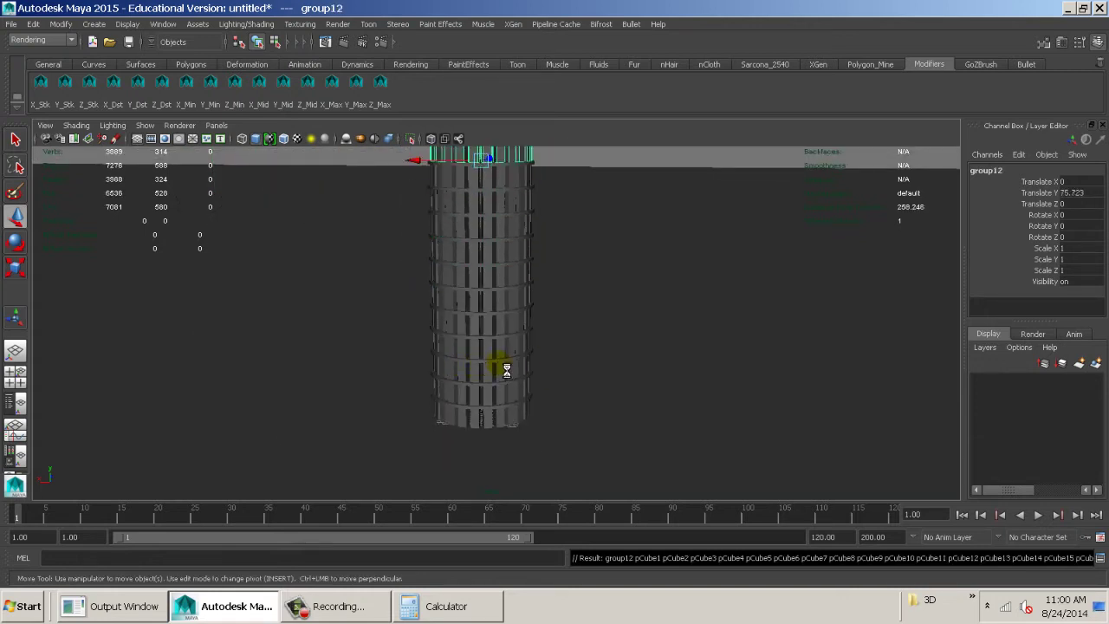
scroll(614, 304, "down", 2)
left_click_drag(602, 402, 503, 367, "alt")
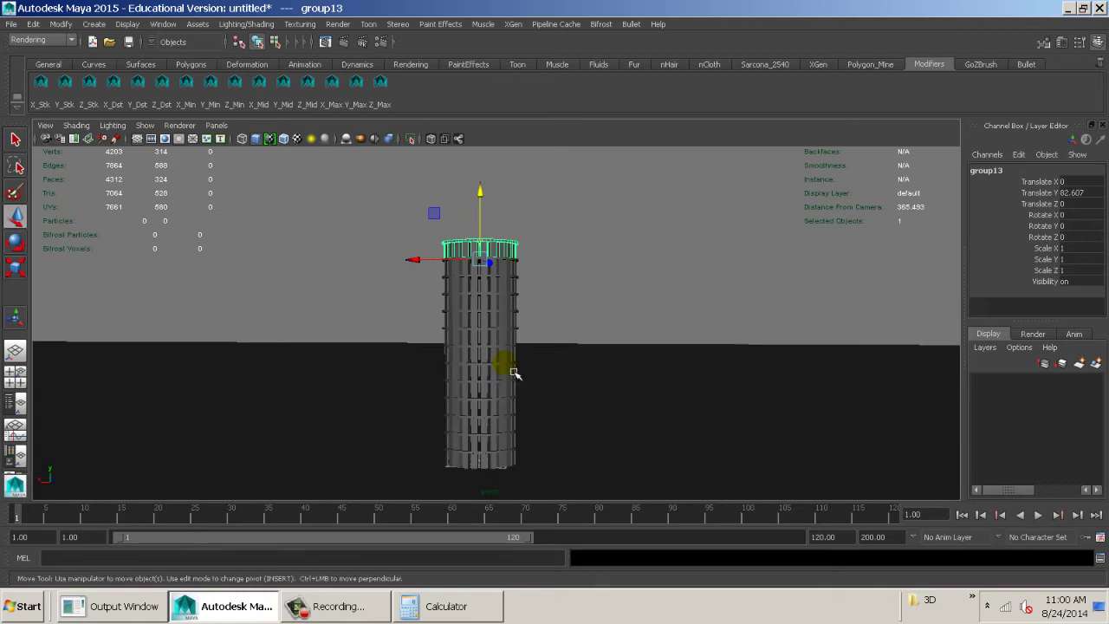
- Keep stacking floors with Duplicate with Transform beyond 144.563 in Y, then deselect and view the whole tower
key("shift+d")
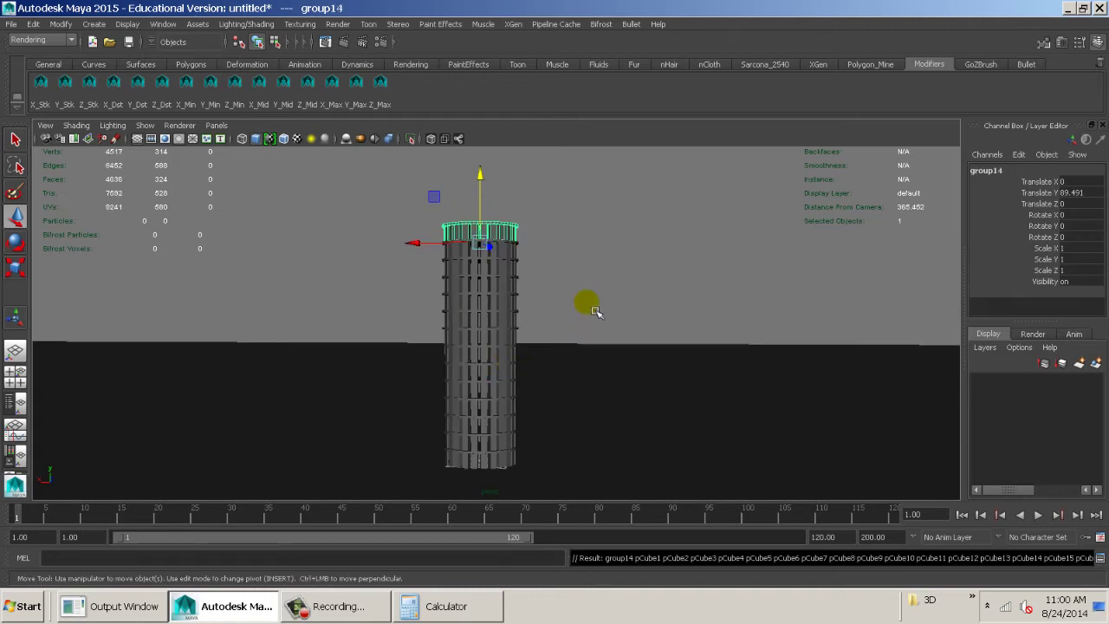
key("shift+d")
key("shift+d")
key("shift+d")
key("shift+d")
key("shift+d")
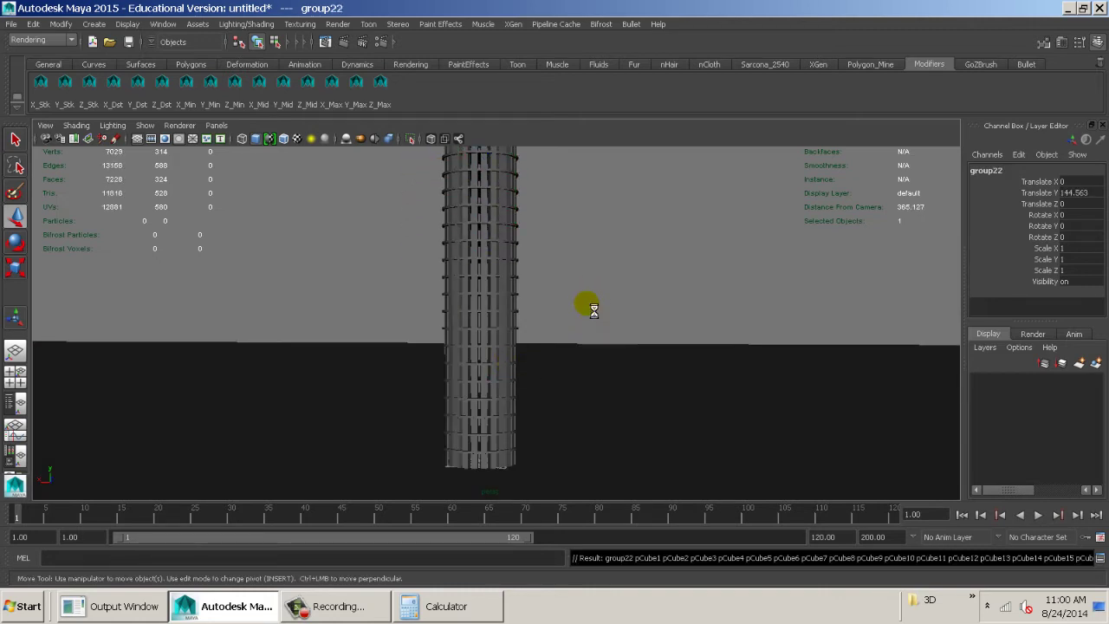
left_click(596, 296)
middle_click_drag(648, 340, 700, 390, "alt")
right_click_drag(701, 391, 565, 344, "alt")
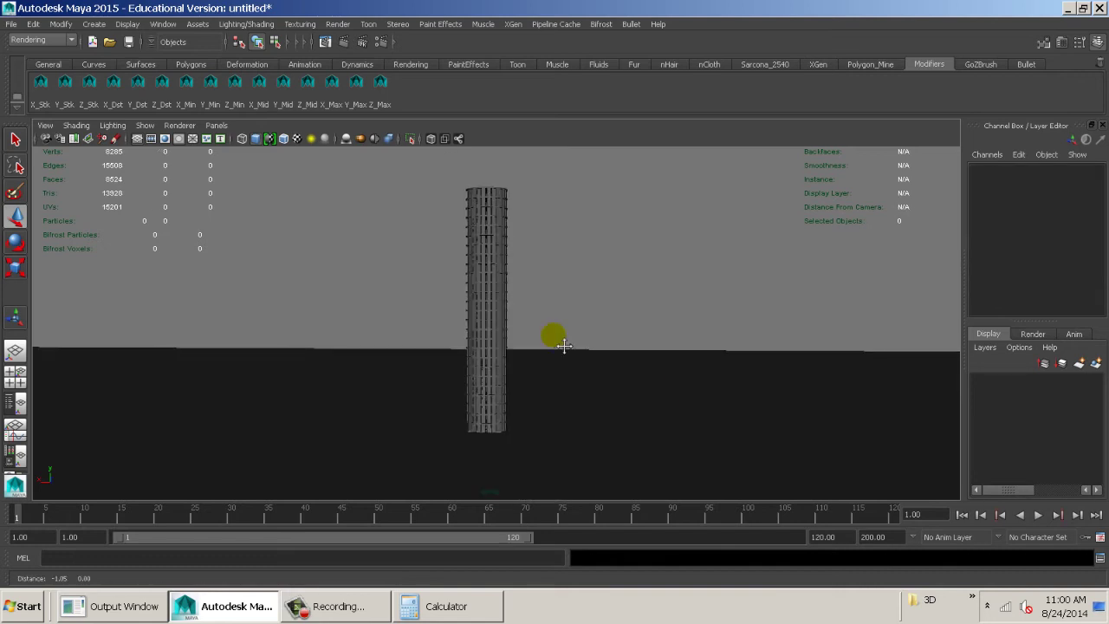
mouse_move(564, 344)
middle_mouse_down("alt")
mouse_move(625, 332)
mouse_move(552, 346)
middle_mouse_up("alt")
- Undo the excess duplicated floors one by one until the topmost floor is the one at 103.259 in Y
key("ctrl+z")
key("ctrl+z")
key("ctrl+z")
key("ctrl+z")
key("ctrl+z")
key("ctrl+z")
key("ctrl+z")
key("ctrl+z")
key("ctrl+z")
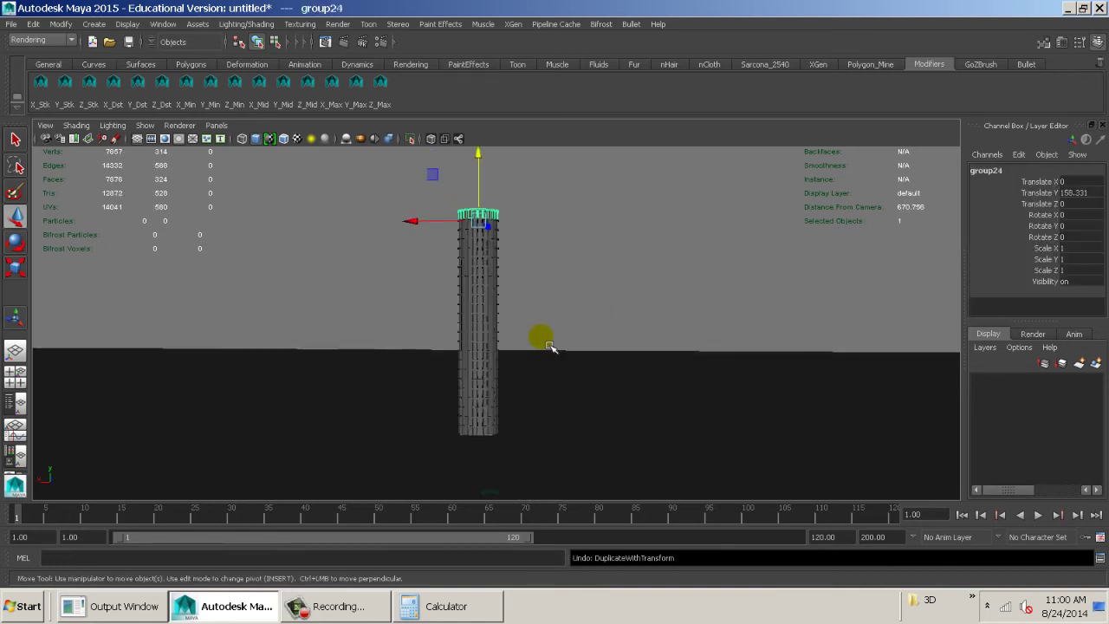
key("ctrl+z")
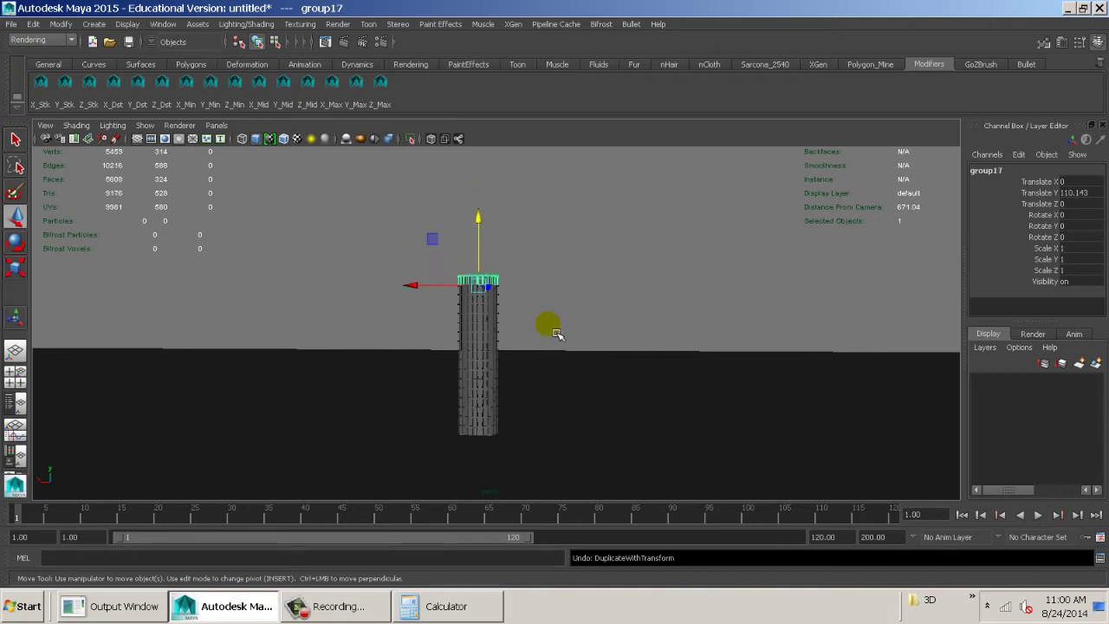
key("ctrl+z")
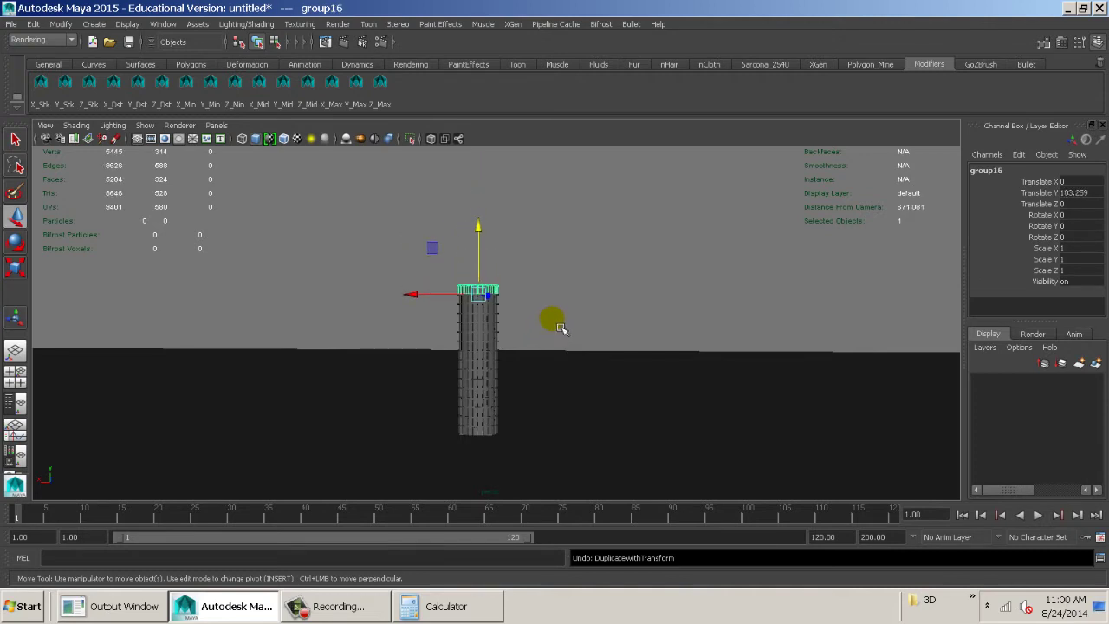
- Delete the columns and slabs of the tower's top five floors in wireframe display, and return to shaded display
left_click(560, 327)
left_click_drag(442, 340, 471, 324, "alt")
right_click_drag(471, 324, 656, 468, "alt")
left_click_drag(548, 396, 553, 427, "alt")
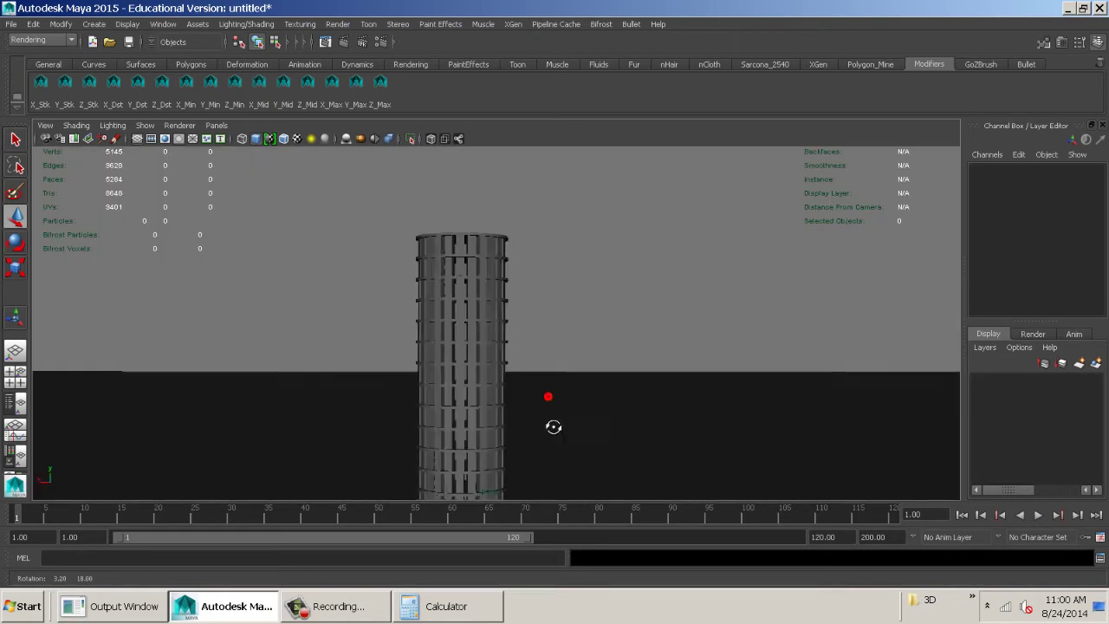
middle_click_drag(554, 420, 702, 361, "alt")
right_click_drag(686, 350, 609, 362, "alt")
mouse_move(609, 364)
middle_mouse_down("alt")
mouse_move(590, 348)
mouse_move(436, 358)
middle_mouse_up("alt")
key("w")
key("4")
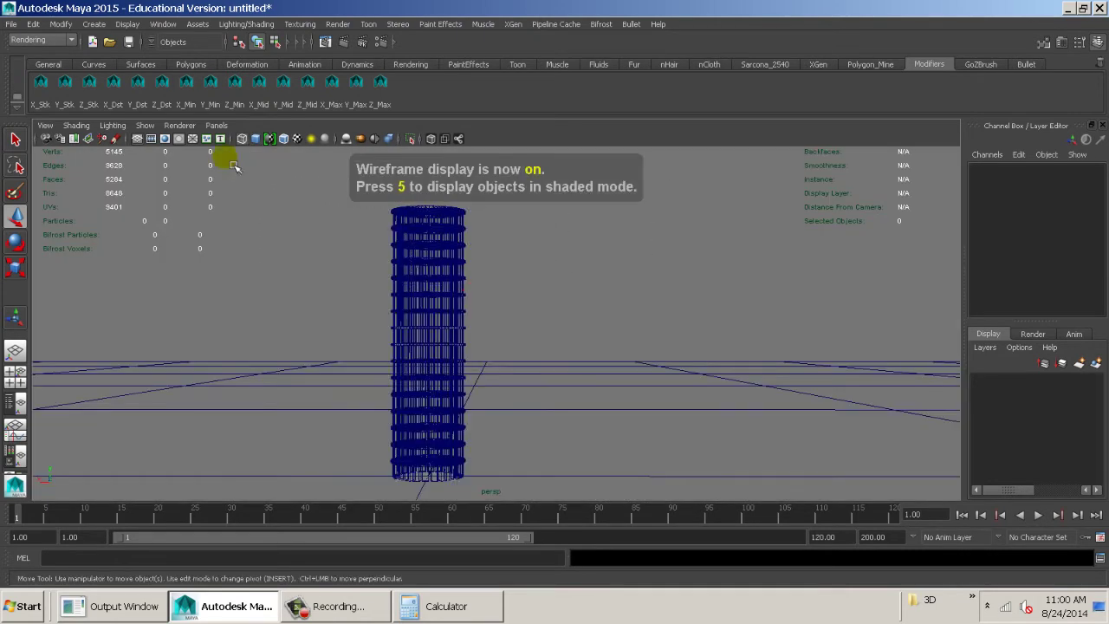
left_click(426, 227)
key("Delete")
middle_click_drag(495, 372, 618, 362, "alt")
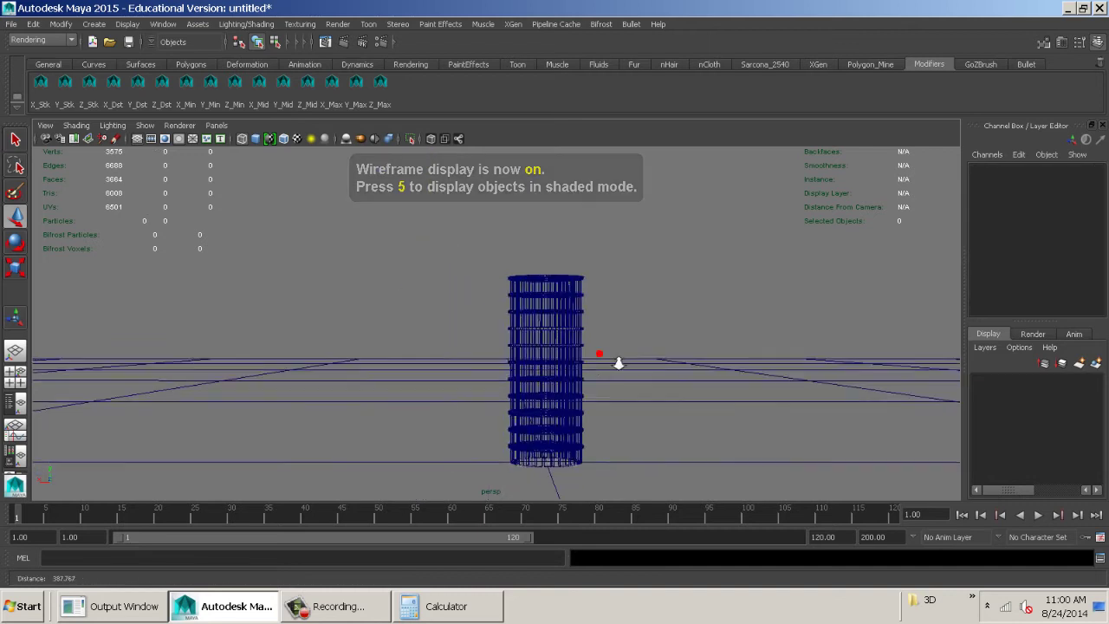
key("5")
- Examine the shortened tower and its polygon counts, and check the Poly Count setting of the heads-up display
middle_click_drag(653, 401, 730, 364, "alt")
right_click_drag(730, 364, 788, 362, "alt")
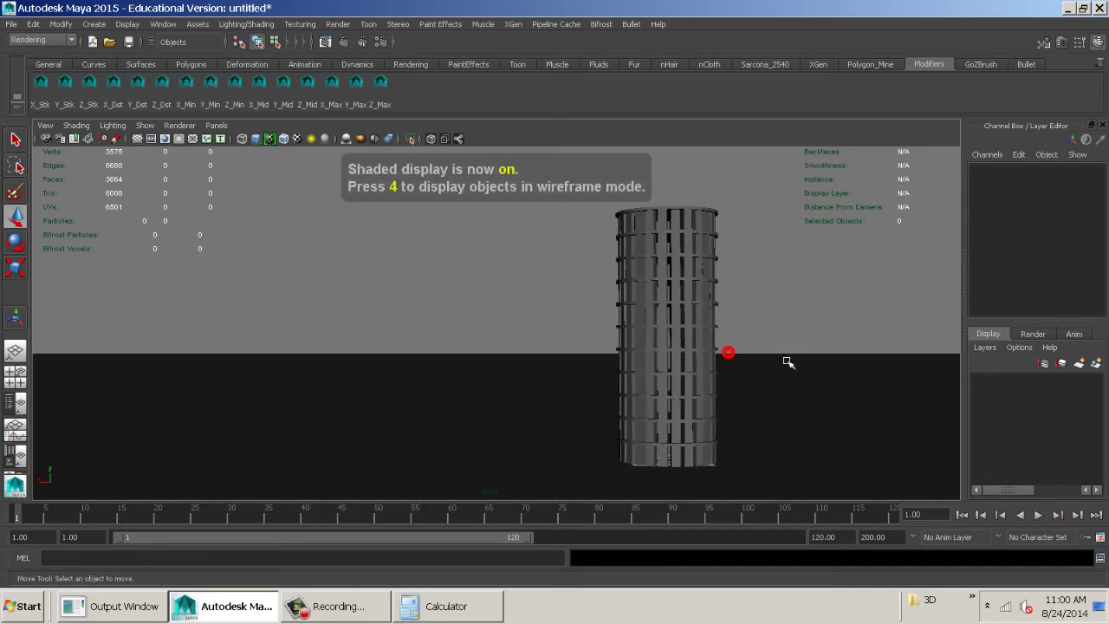
middle_click_drag(788, 362, 590, 359, "alt")
mouse_move(589, 359)
left_mouse_down("alt")
mouse_move(527, 419)
mouse_move(397, 348)
mouse_move(557, 364)
mouse_move(570, 382)
mouse_move(575, 366)
left_mouse_up("alt")
middle_click_drag(574, 367, 651, 335, "alt")
right_click_drag(651, 335, 481, 301, "alt")
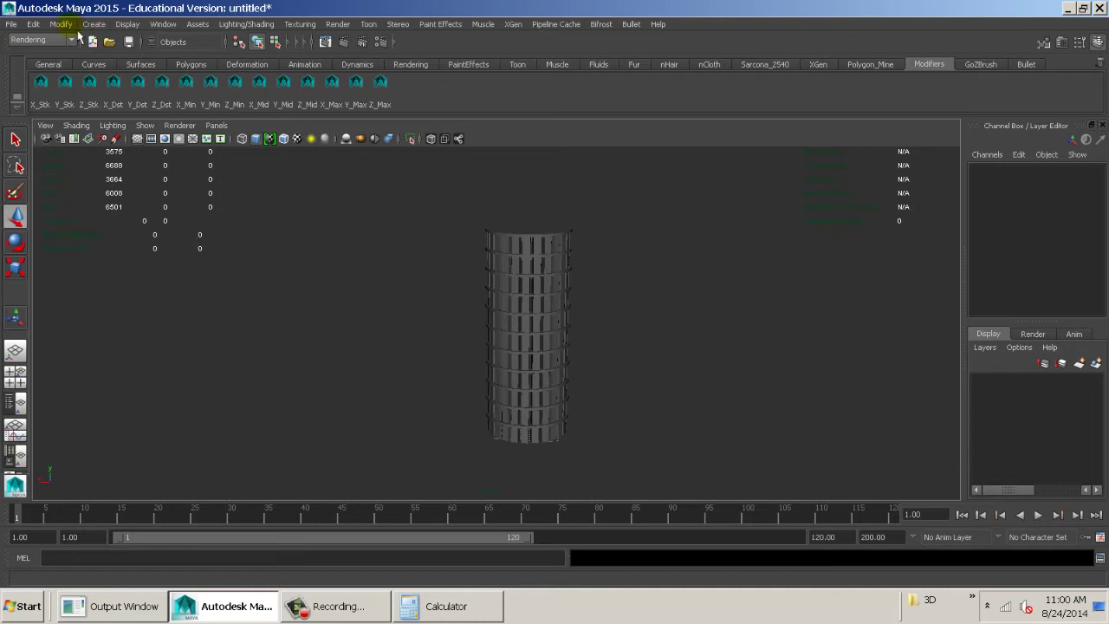
left_click(128, 24)
mouse_move(158, 59)
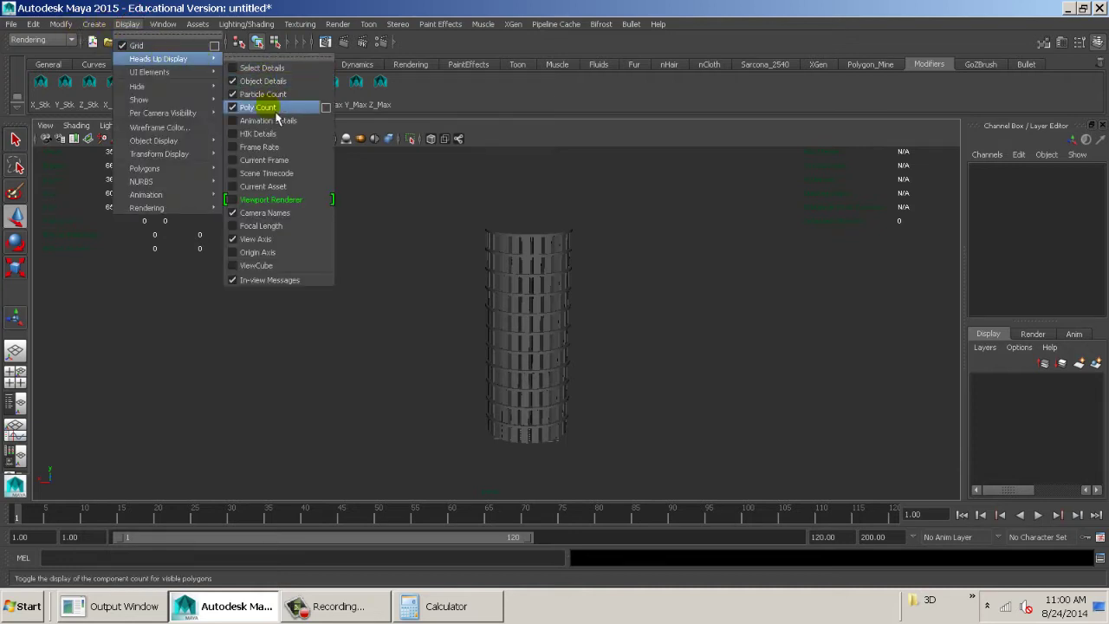
left_click(440, 260)
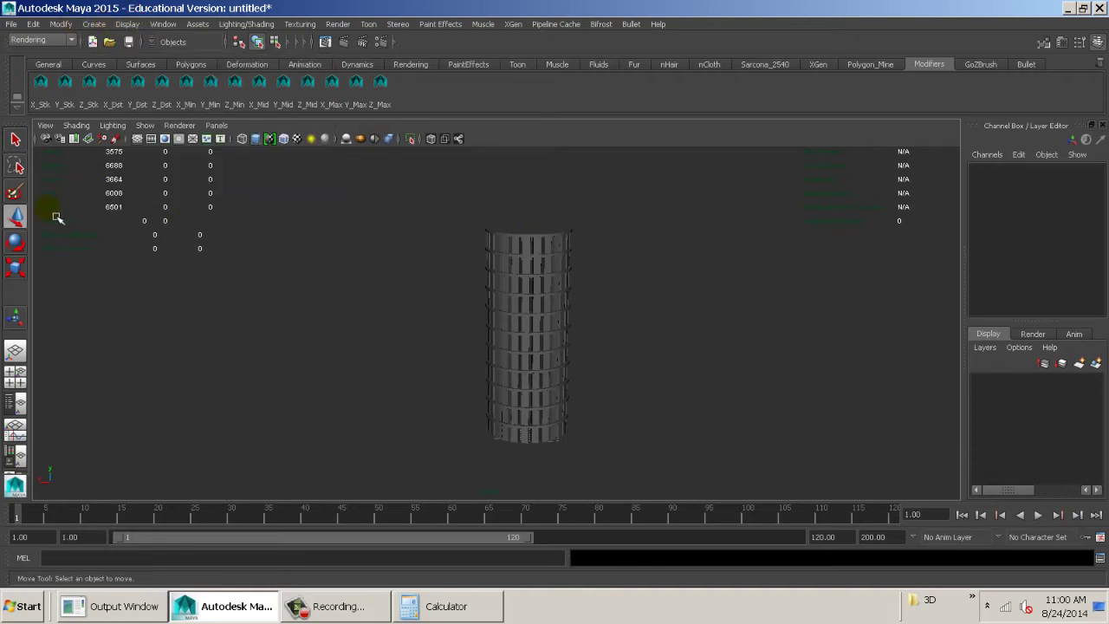
left_click_drag(119, 211, 126, 200, "alt")
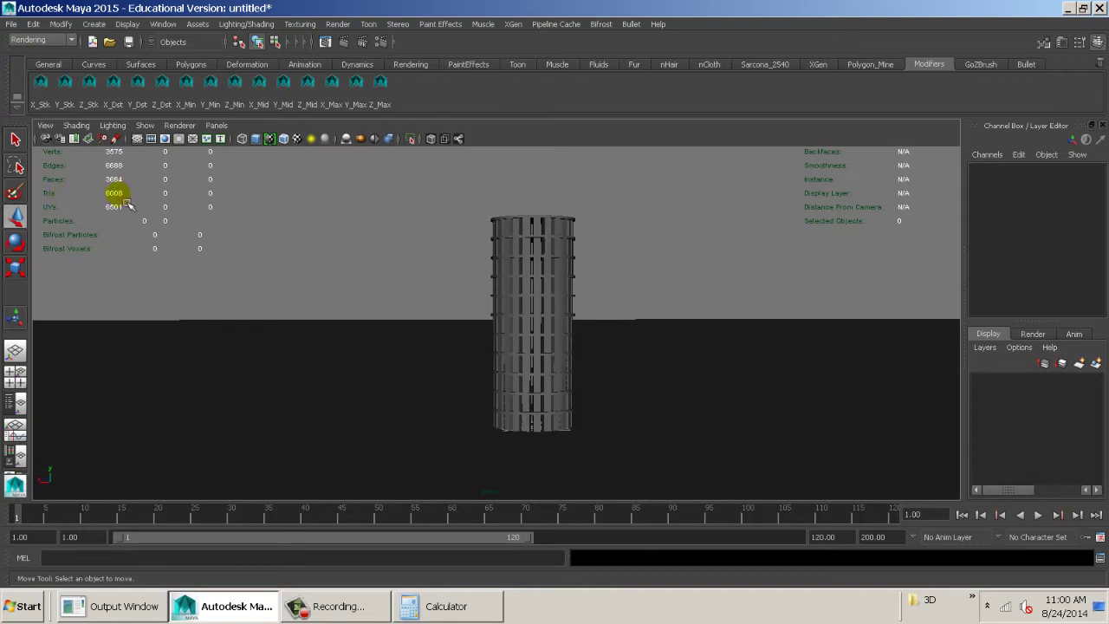
- Select the tower's upper floors to check their polygon counts, and clear the selection
left_click_drag(401, 190, 660, 309)
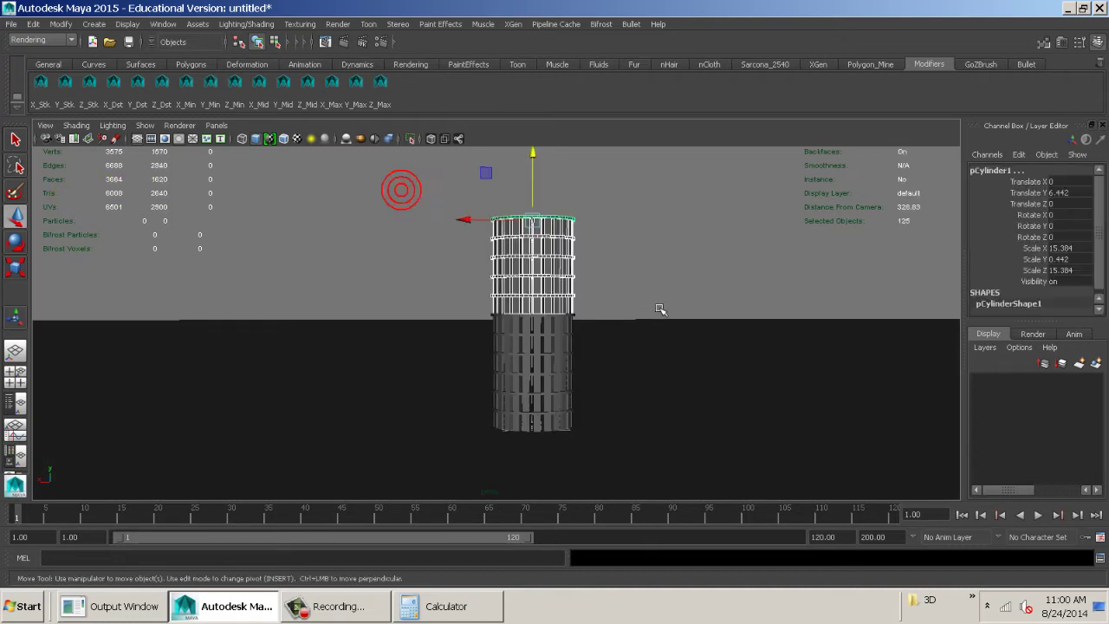
left_click(649, 302)
left_click(97, 23)
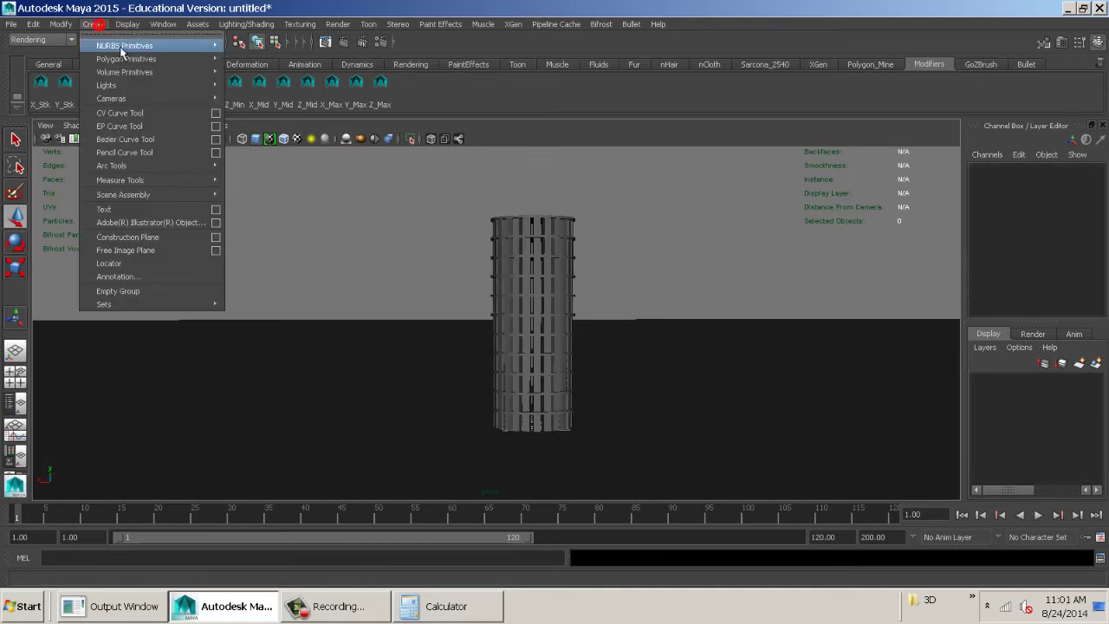
left_click(466, 219)
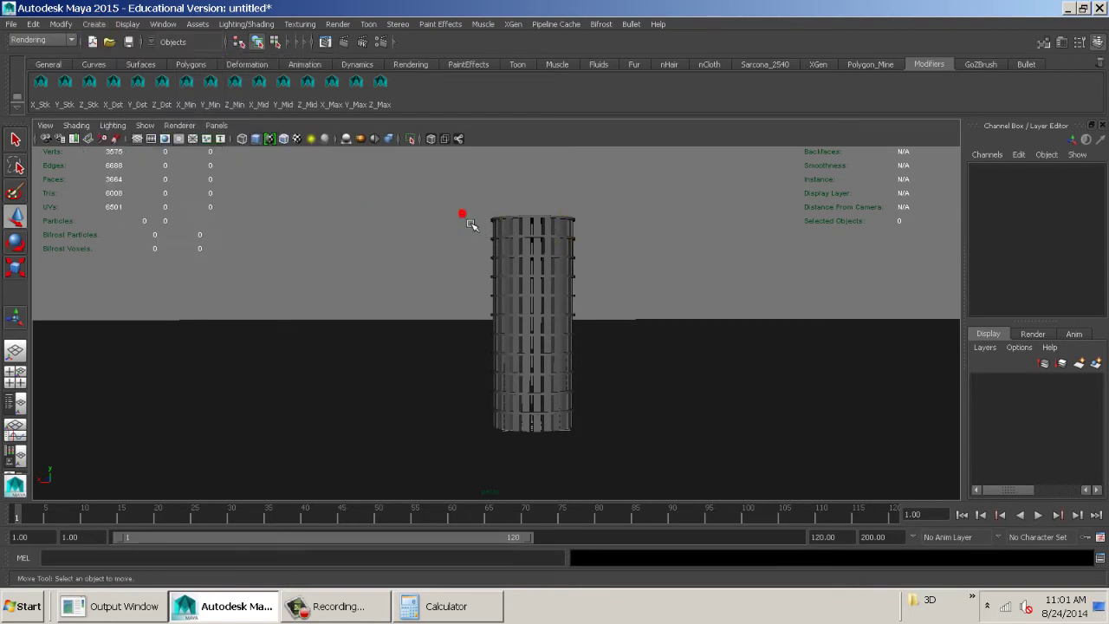
mouse_move(559, 311)
left_mouse_down("alt")
mouse_move(560, 329)
mouse_move(537, 317)
mouse_move(549, 297)
left_mouse_up("alt")
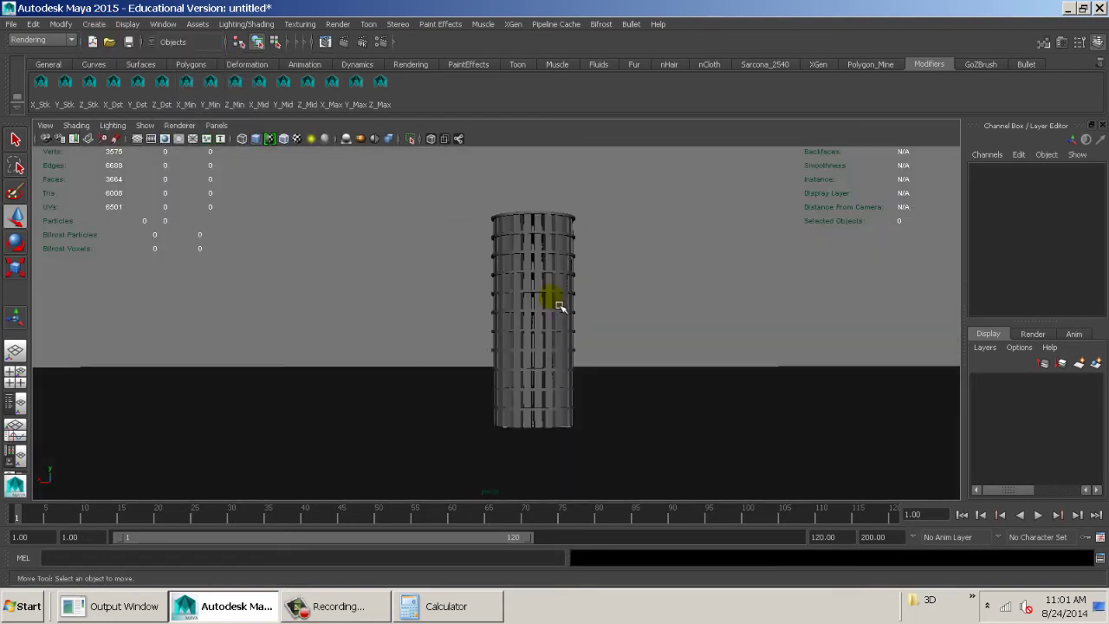
left_click(609, 215)
- Select all of the tower's columns and slabs, test the timeline playback briefly twice and rewind to frame 1
left_click_drag(610, 174, 478, 415)
left_click_drag(637, 424, 658, 306, "ctrl")
left_click_drag(682, 322, 678, 346, "alt")
left_click(1037, 514)
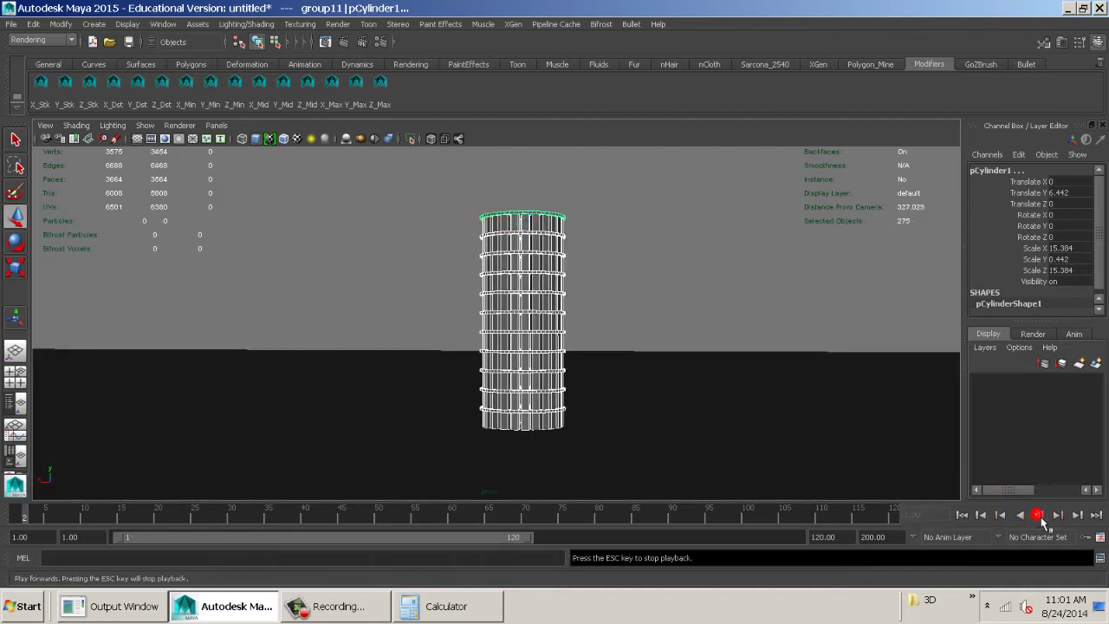
left_click(1039, 516)
left_click(962, 516)
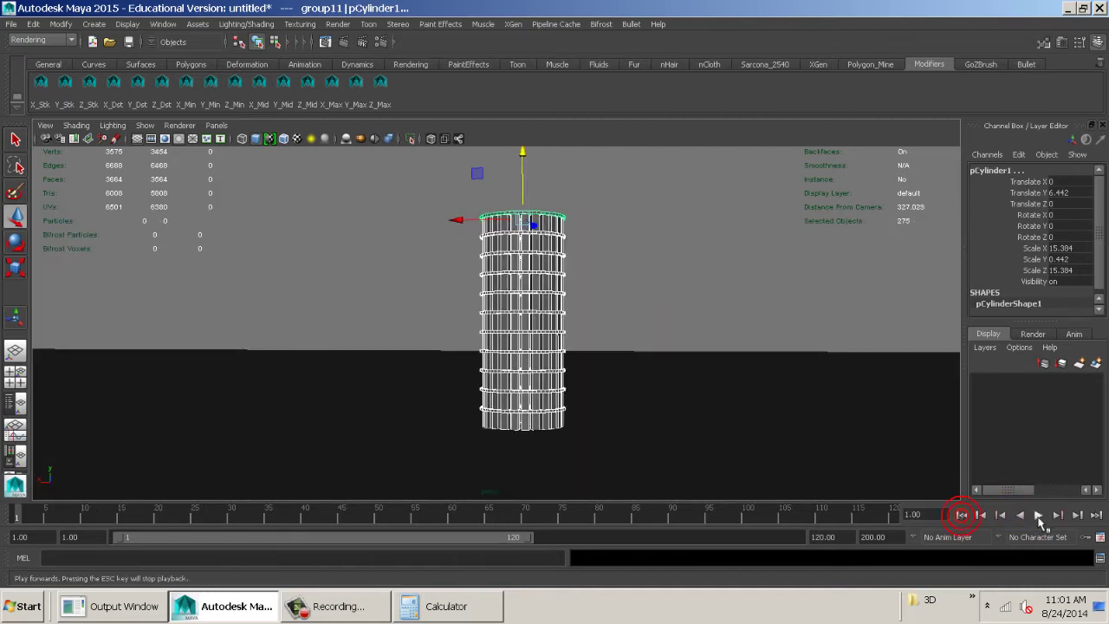
left_click(1039, 517)
left_click(1038, 516)
left_click(960, 518)
- Select the 24 columns of the tower's top floor in wireframe display
left_click_drag(735, 309, 728, 341, "alt")
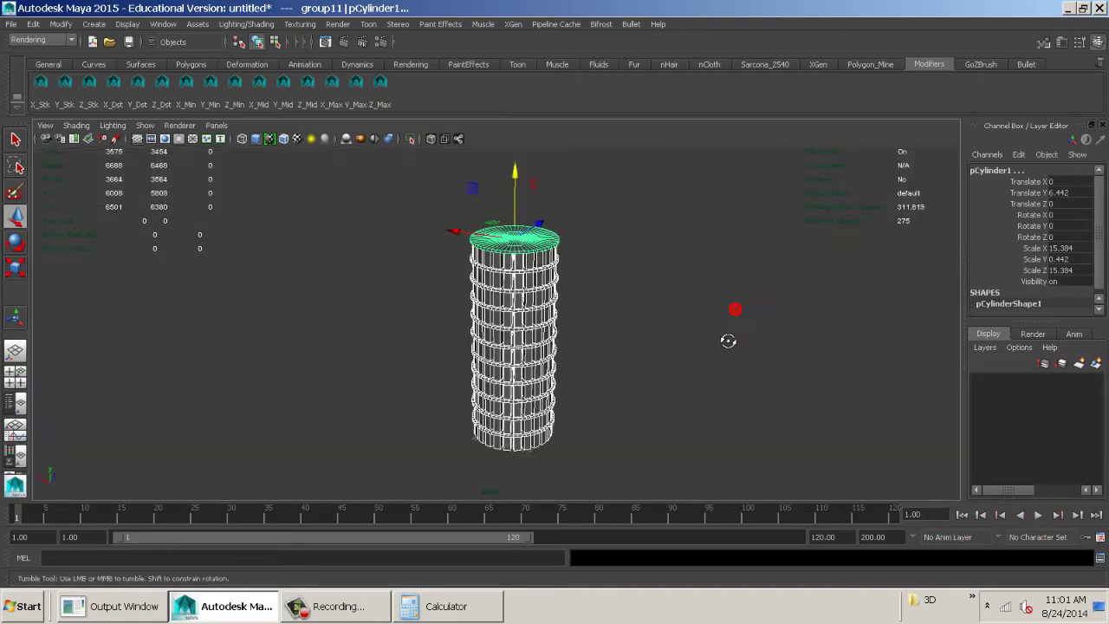
right_click_drag(711, 334, 931, 398, "alt")
middle_click_drag(666, 327, 609, 410, "alt")
right_click_drag(609, 410, 854, 485, "alt")
left_click(507, 334)
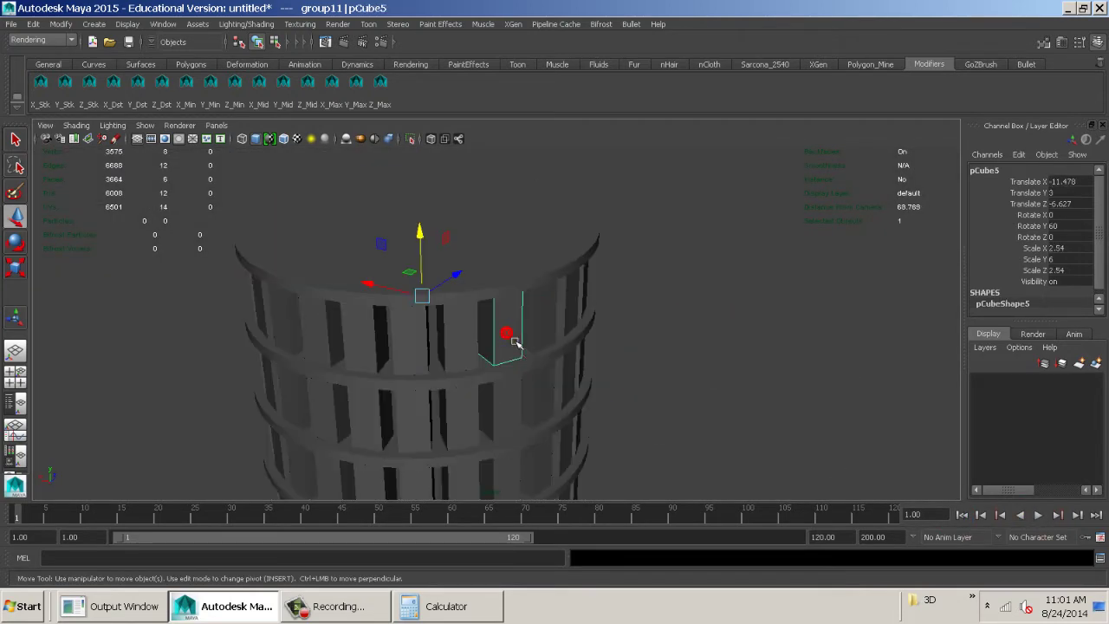
key("4")
left_click_drag(502, 342, 589, 328, "alt")
middle_click_drag(589, 329, 530, 324, "alt")
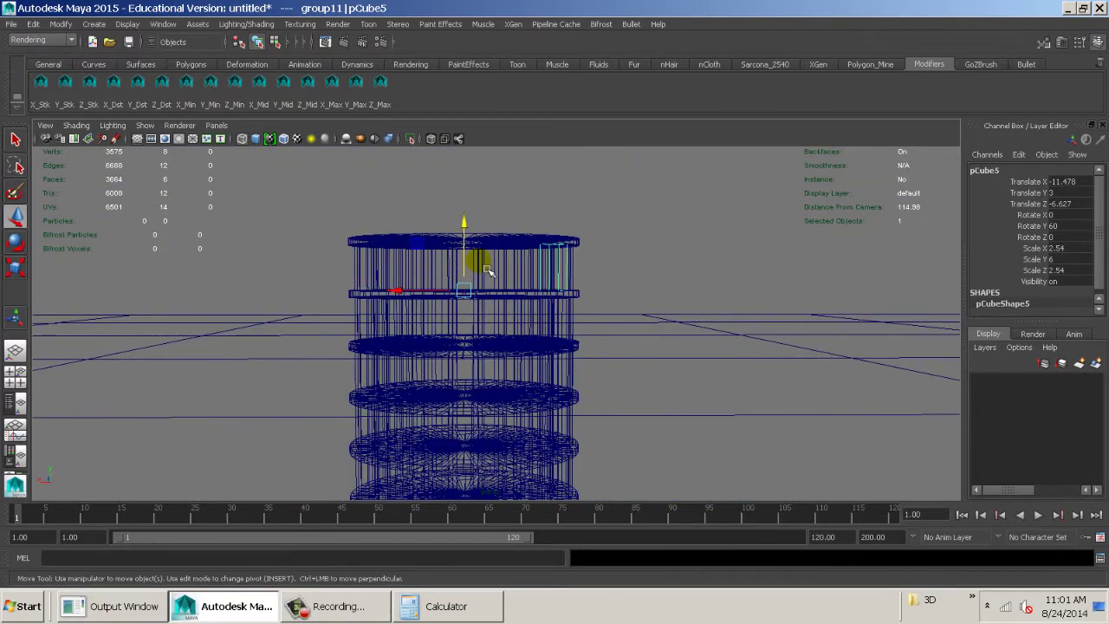
left_click_drag(586, 266, 284, 267)
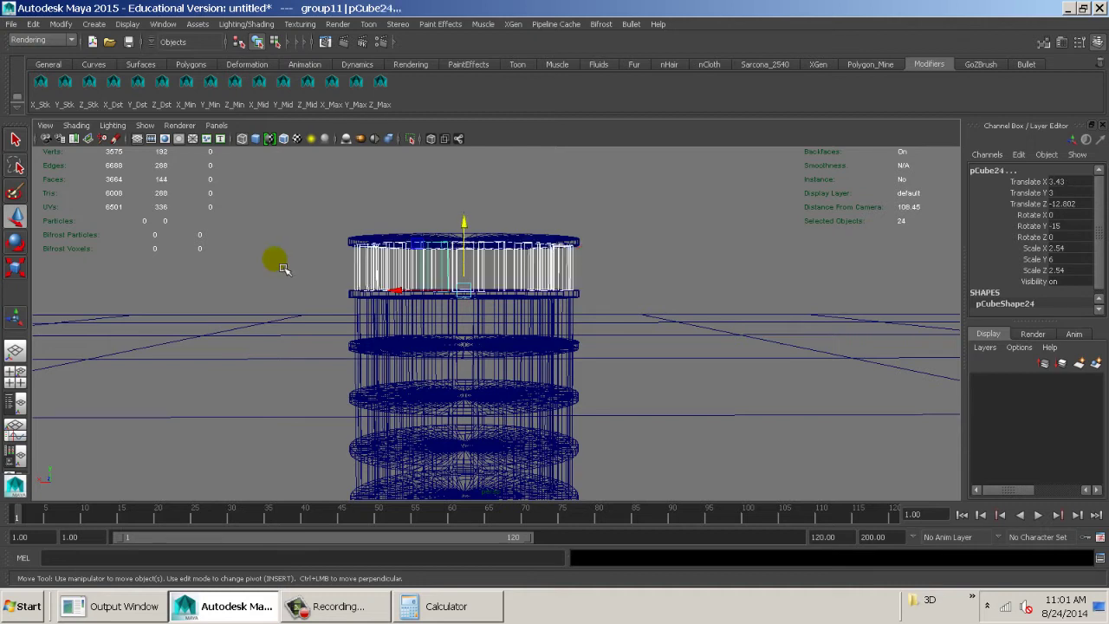
- Select every object in the scene, including the ground plane, and center their pivots
right_click_drag(667, 376, 344, 245, "alt")
left_click_drag(384, 211, 649, 542)
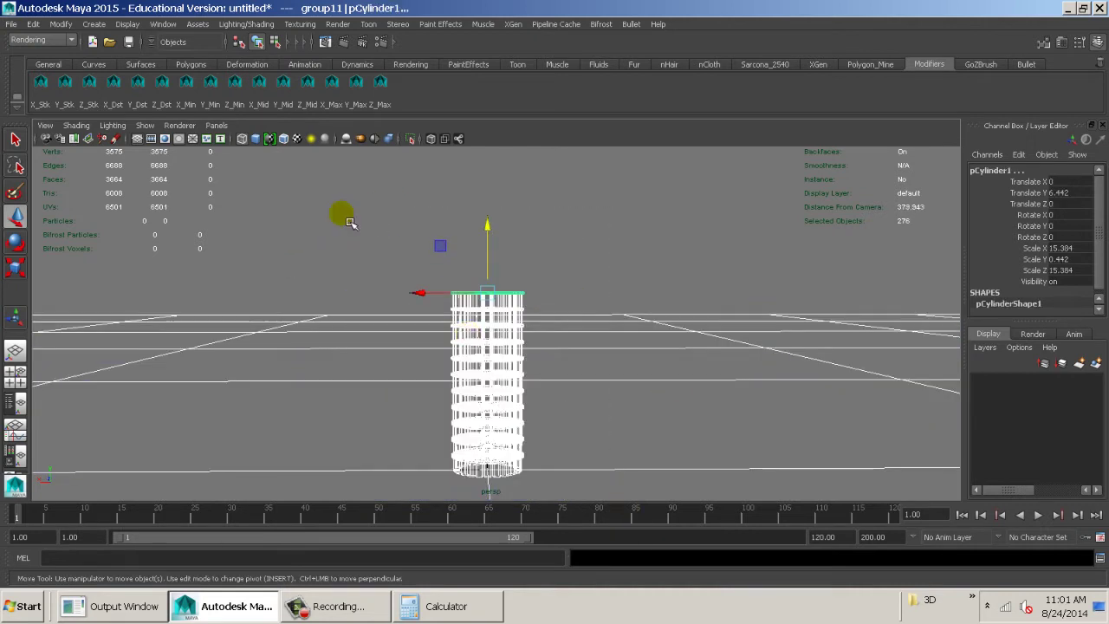
right_click_drag(507, 231, 516, 241, "shift")
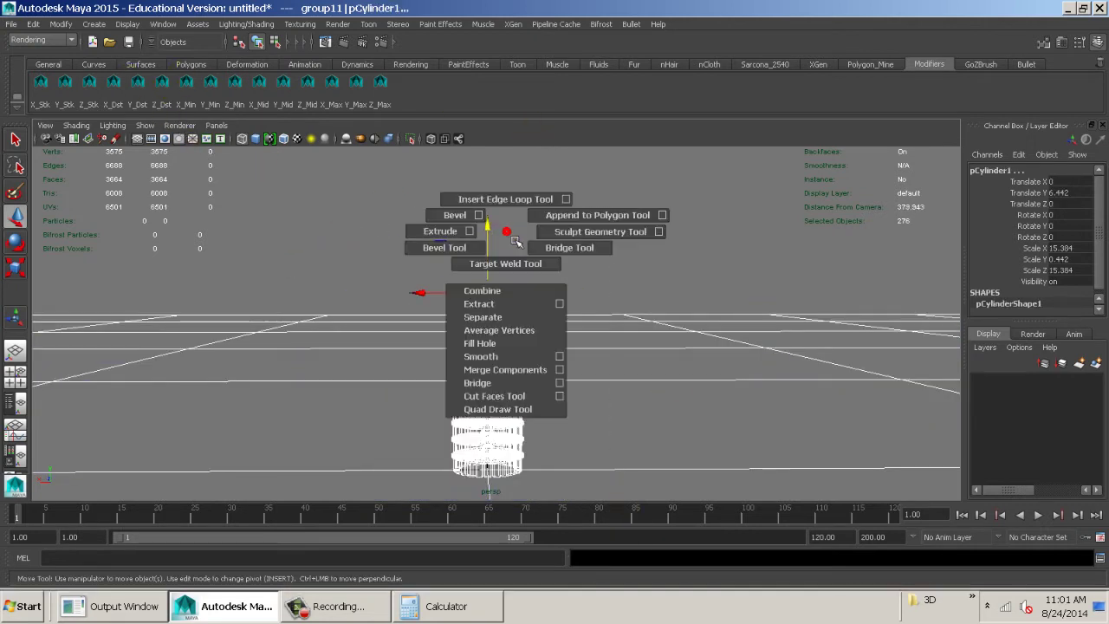
right_click(516, 240)
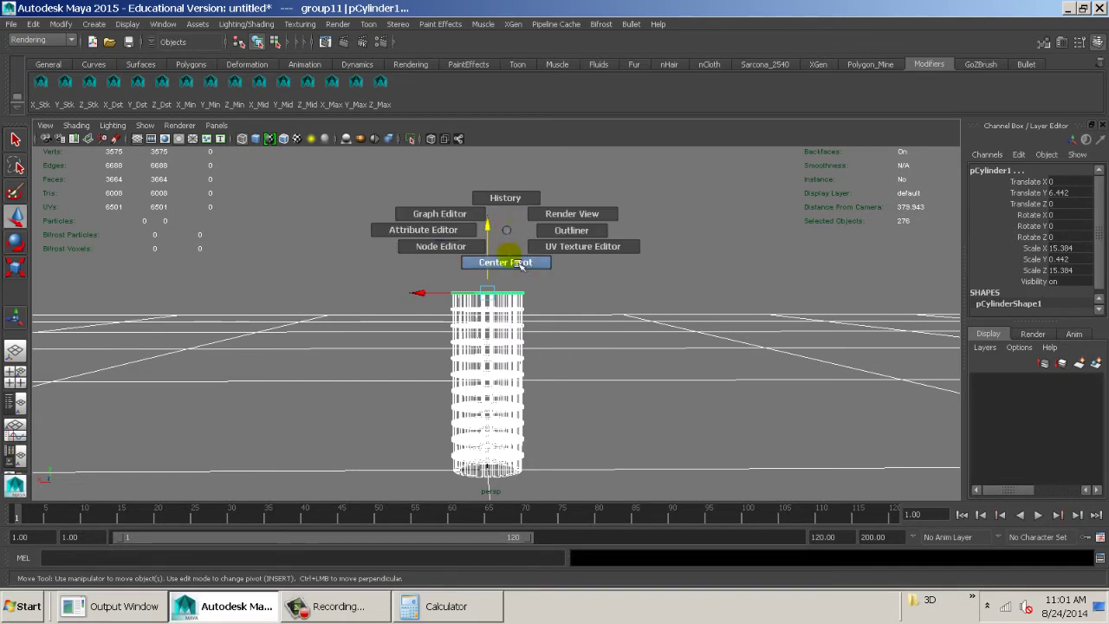
left_click(519, 264)
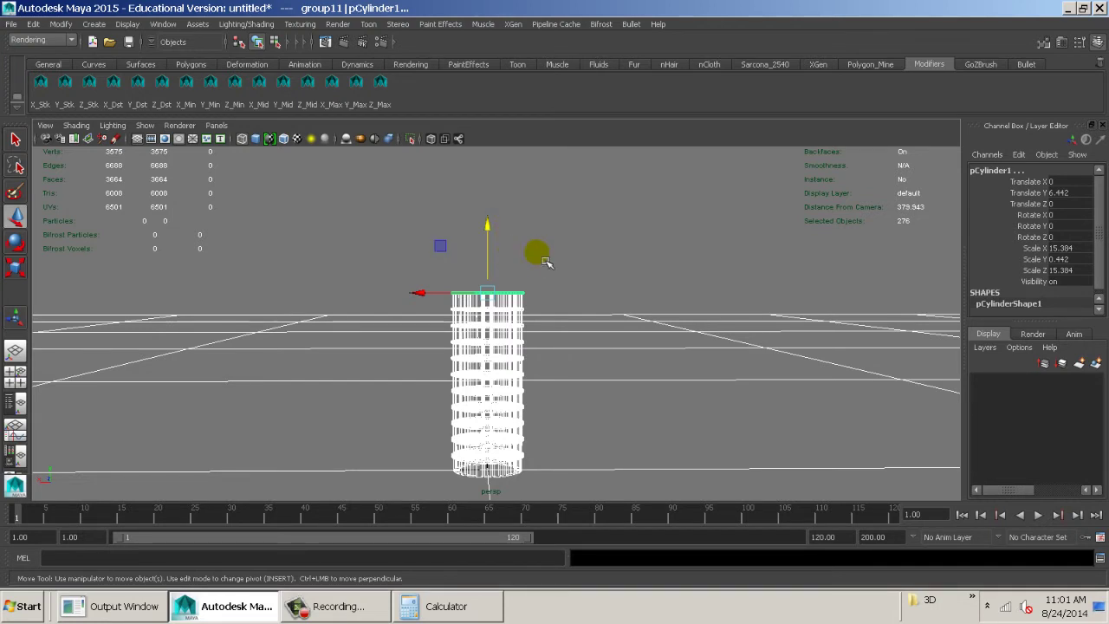
- Freeze only the Scale transformations of the selected objects, with Preserve normals on, and check their scale channels
right_click_drag(582, 289, 648, 280, "alt")
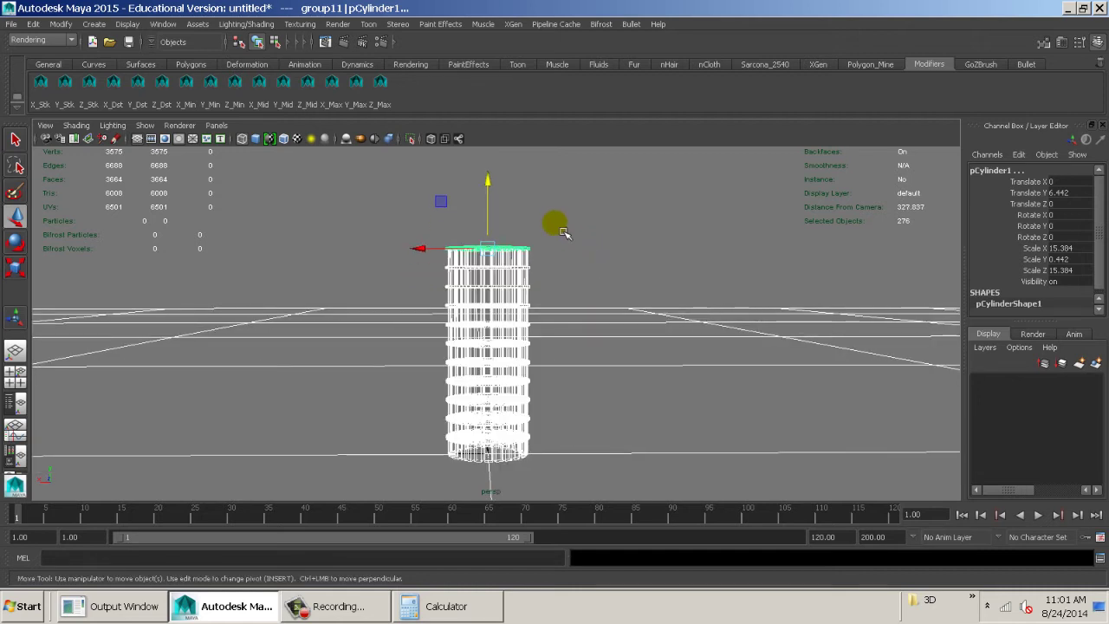
left_click(61, 24)
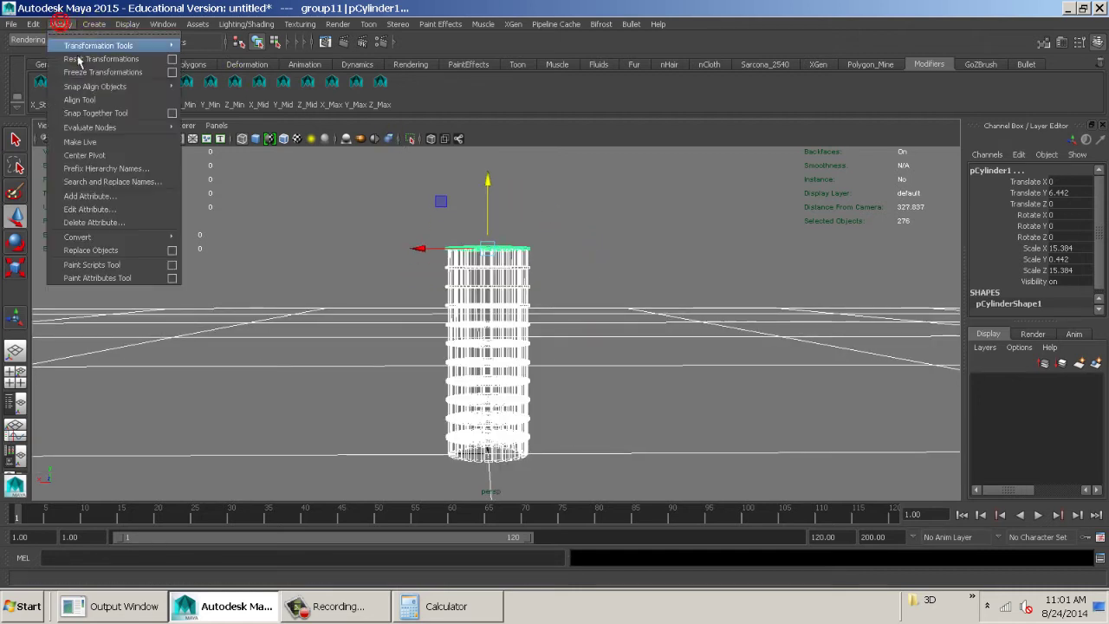
left_click(176, 74)
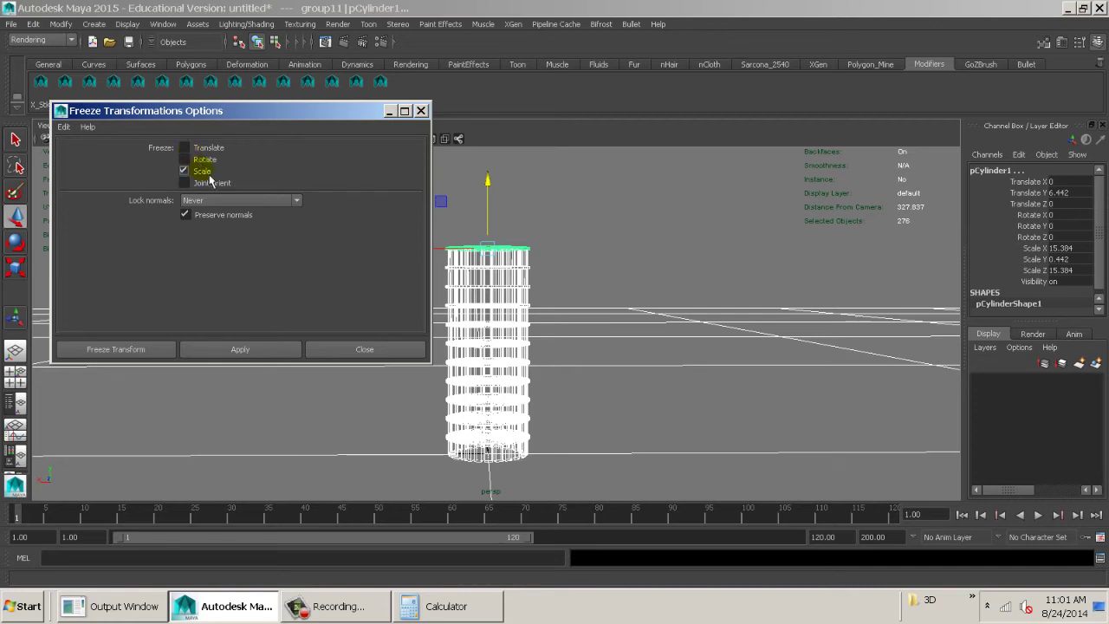
left_click(119, 350)
left_click(1007, 306)
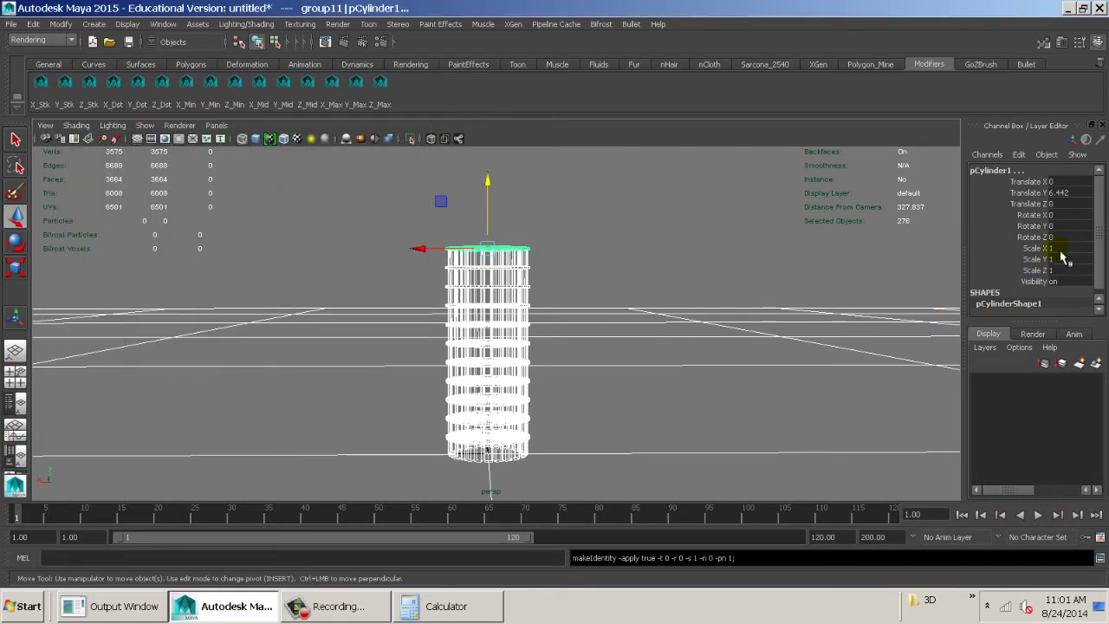
left_click_drag(1065, 262, 1061, 269)
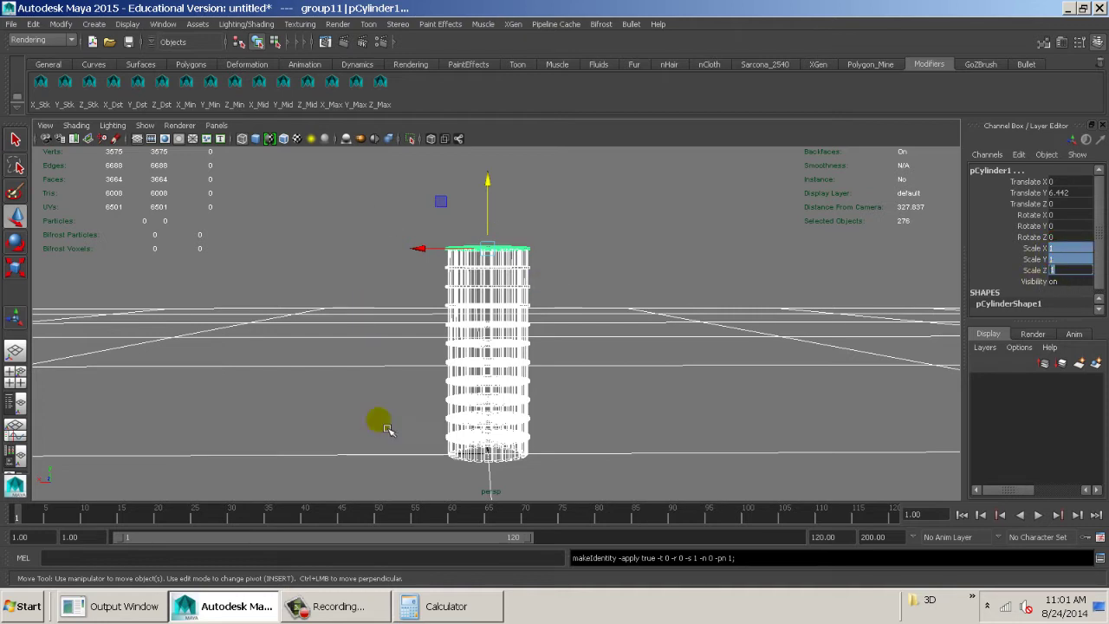
- Return to shaded display, open the Outliner and expand group11 and group10
scroll(589, 322, "up", 5)
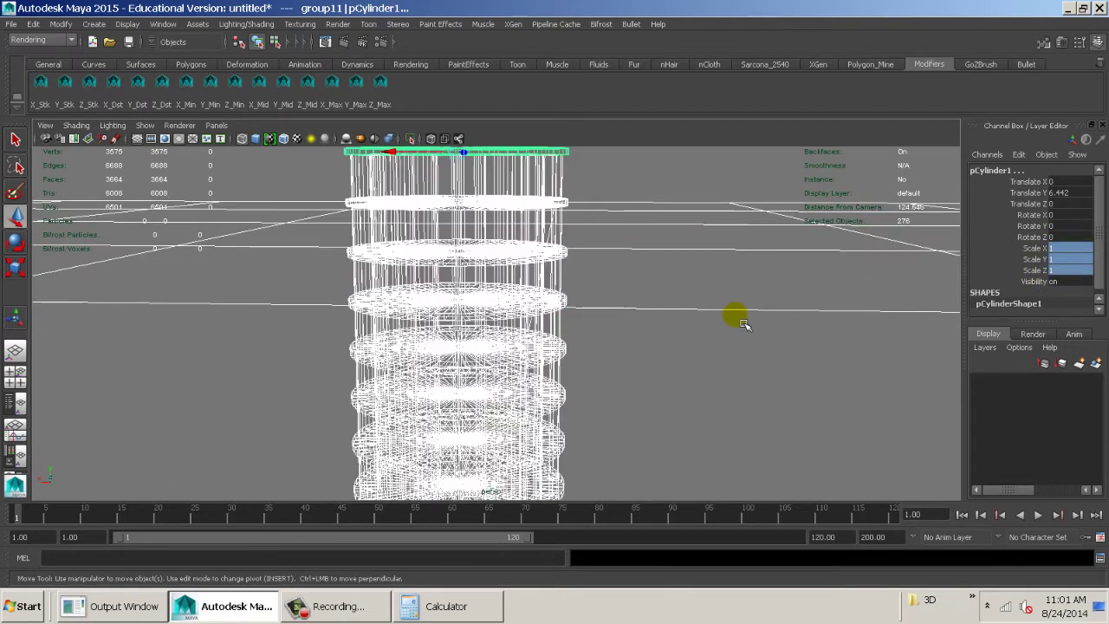
key("5")
scroll(719, 334, "down", 3)
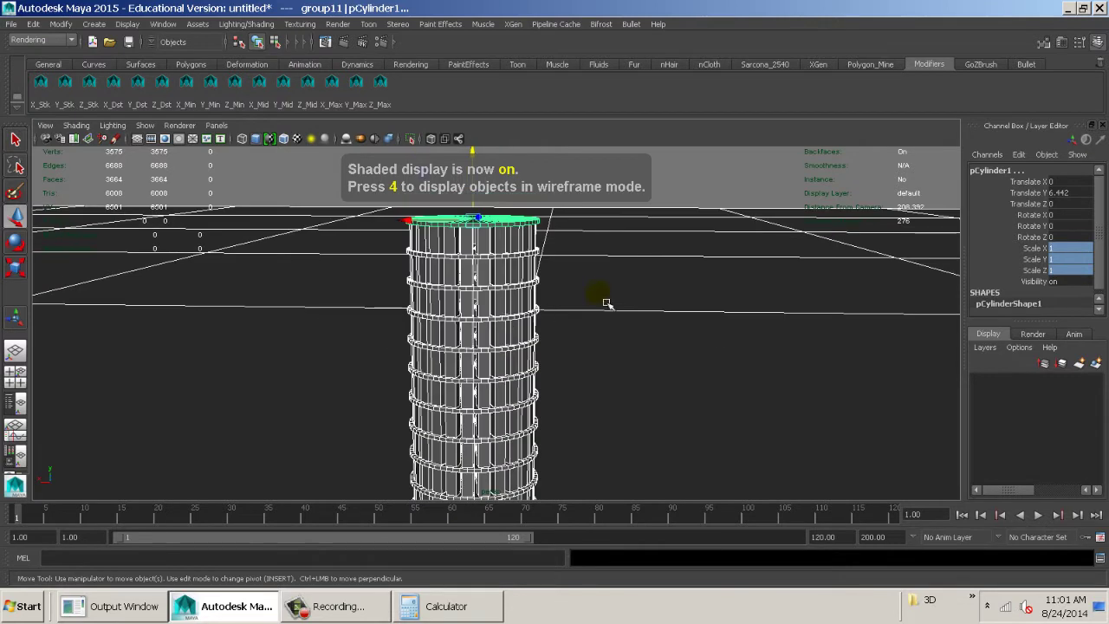
left_click(162, 23)
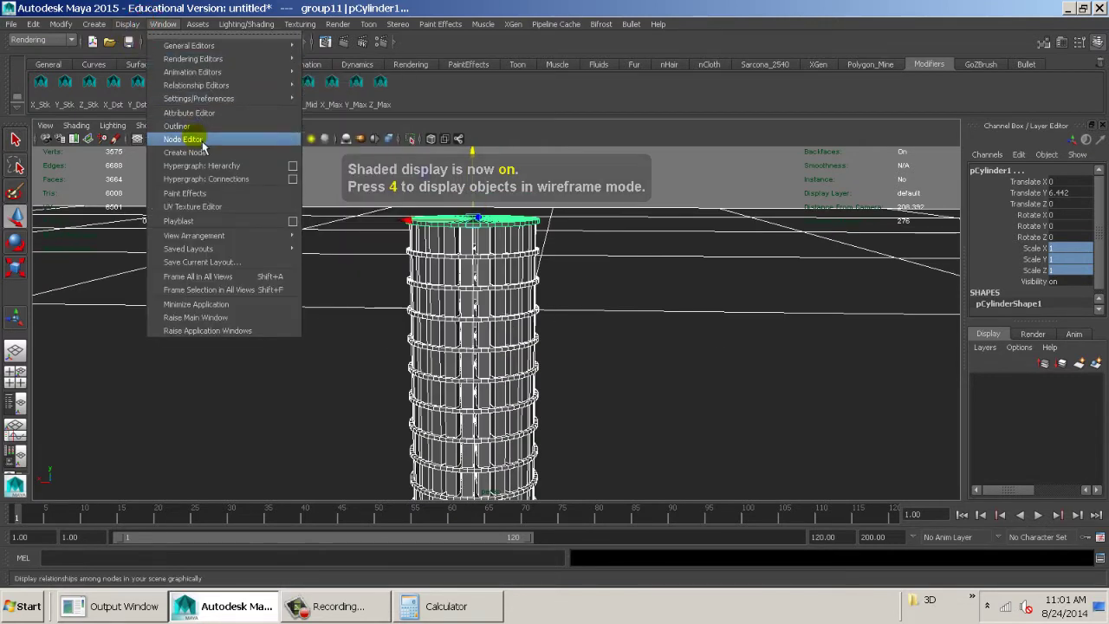
left_click(173, 121)
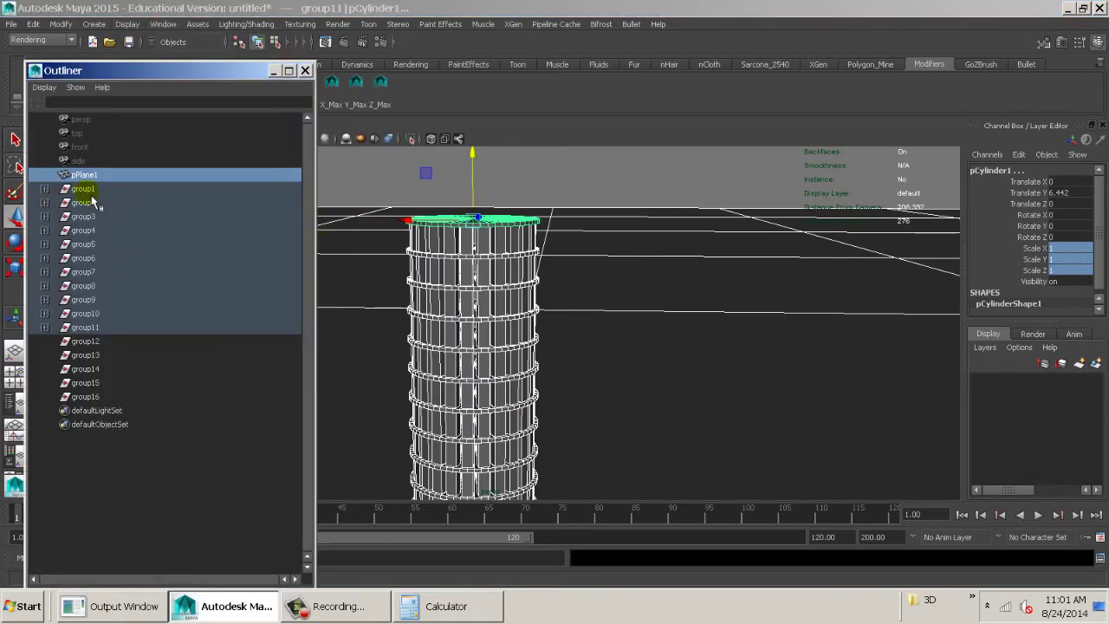
left_click(45, 327)
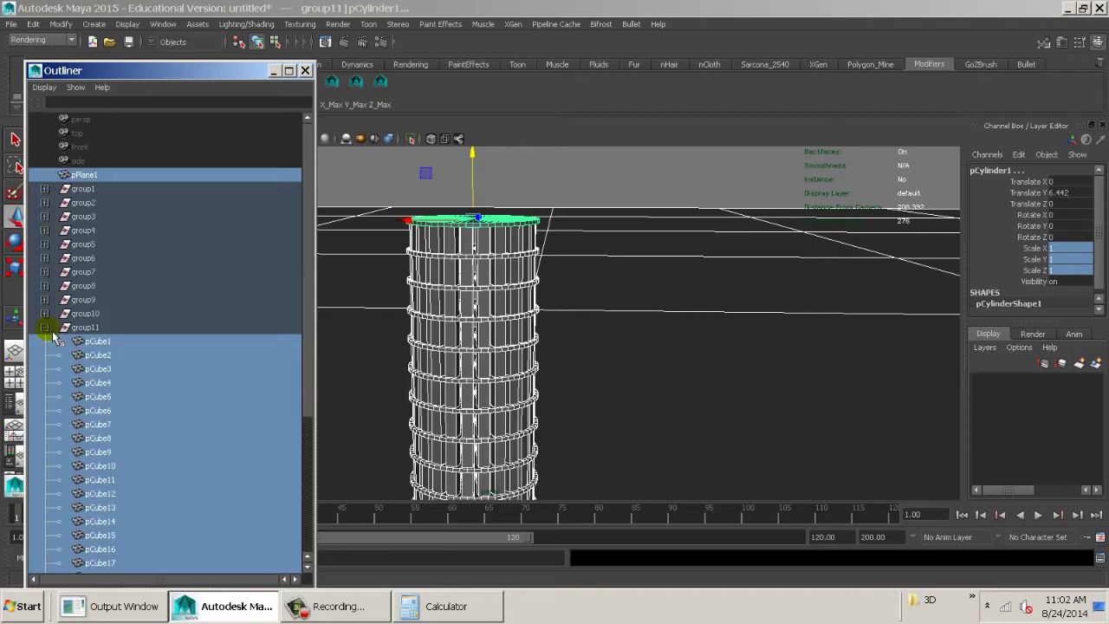
left_click(44, 314)
- Compare the identically named pCube1 columns of group10 and group11 by selecting them, and undo both selections
left_click(113, 329)
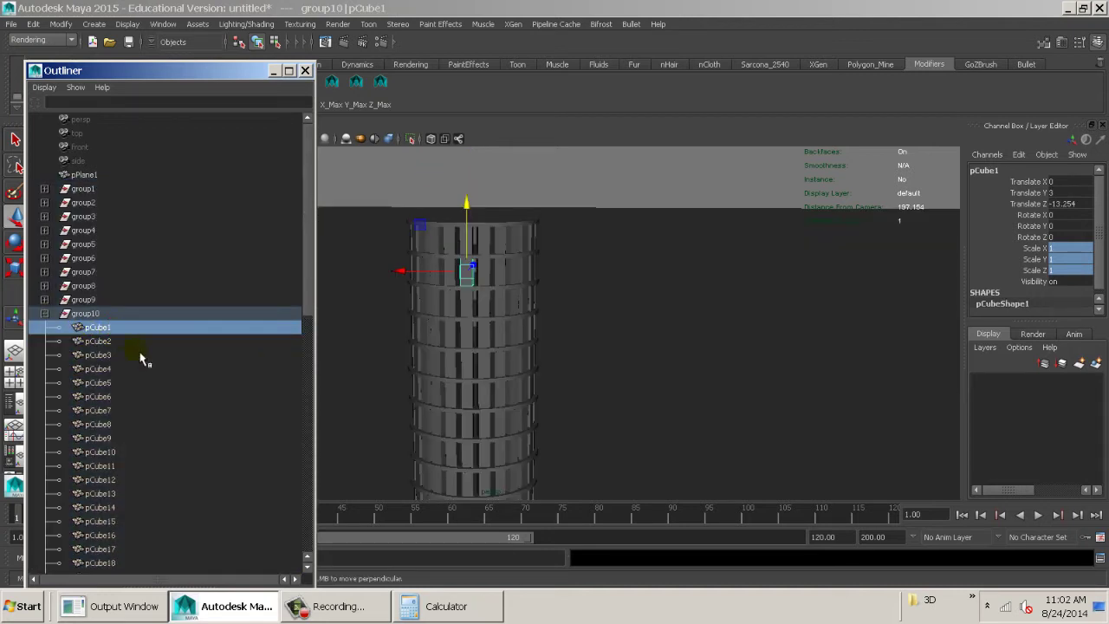
scroll(141, 358, "down", 8)
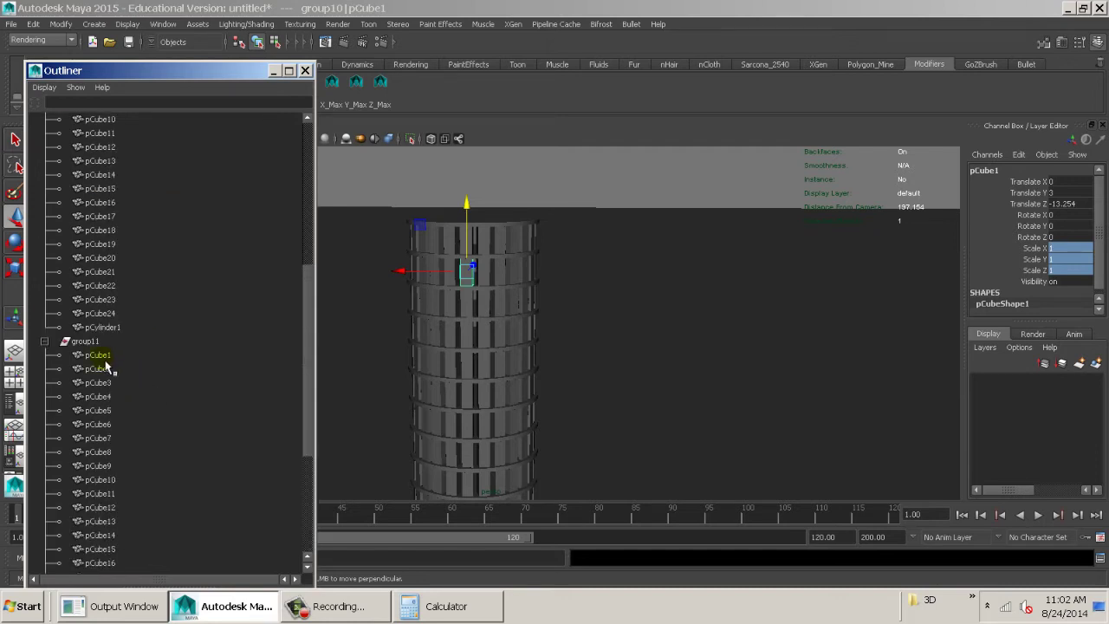
left_click(101, 356)
key("ctrl+z")
key("ctrl+z")
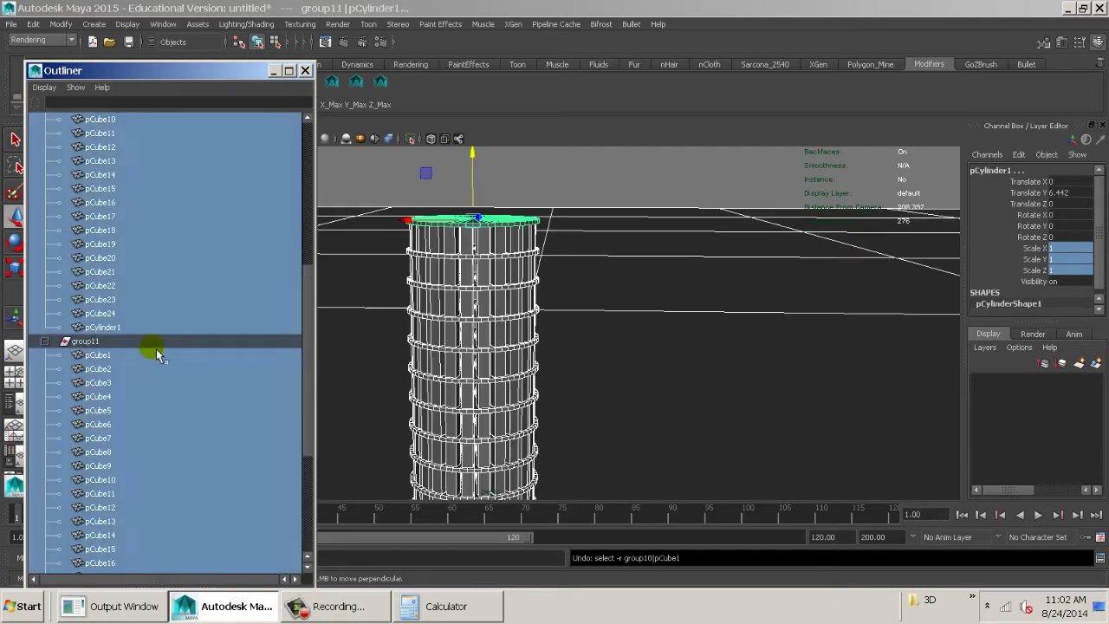
- Close the Outliner and unparent all of the tower's pieces from their floor groups
left_click(308, 70)
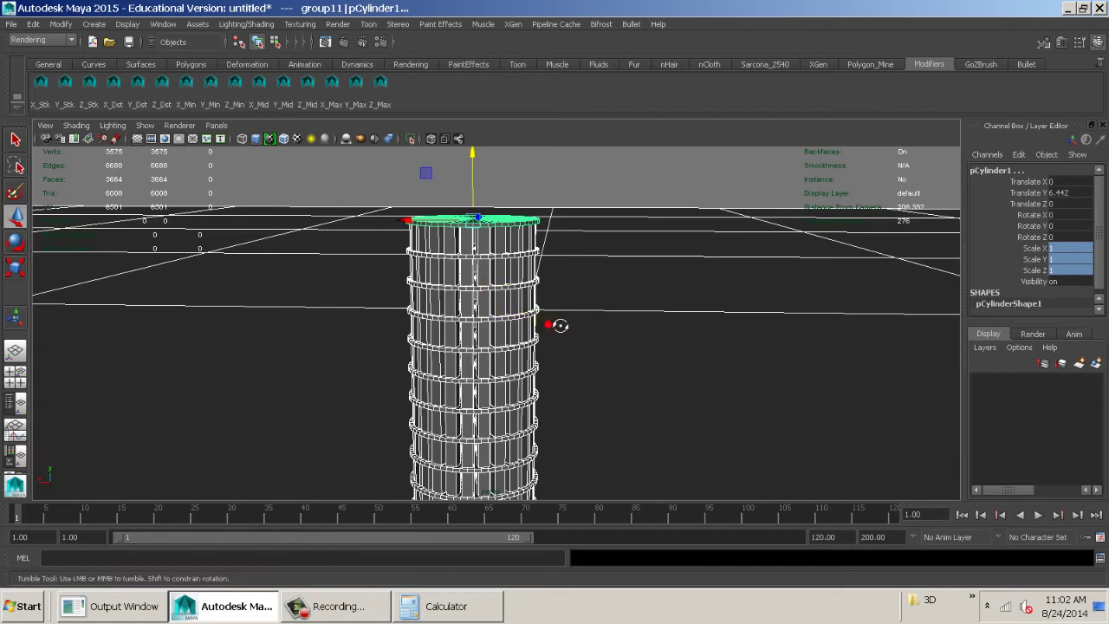
left_click_drag(560, 324, 648, 324, "alt")
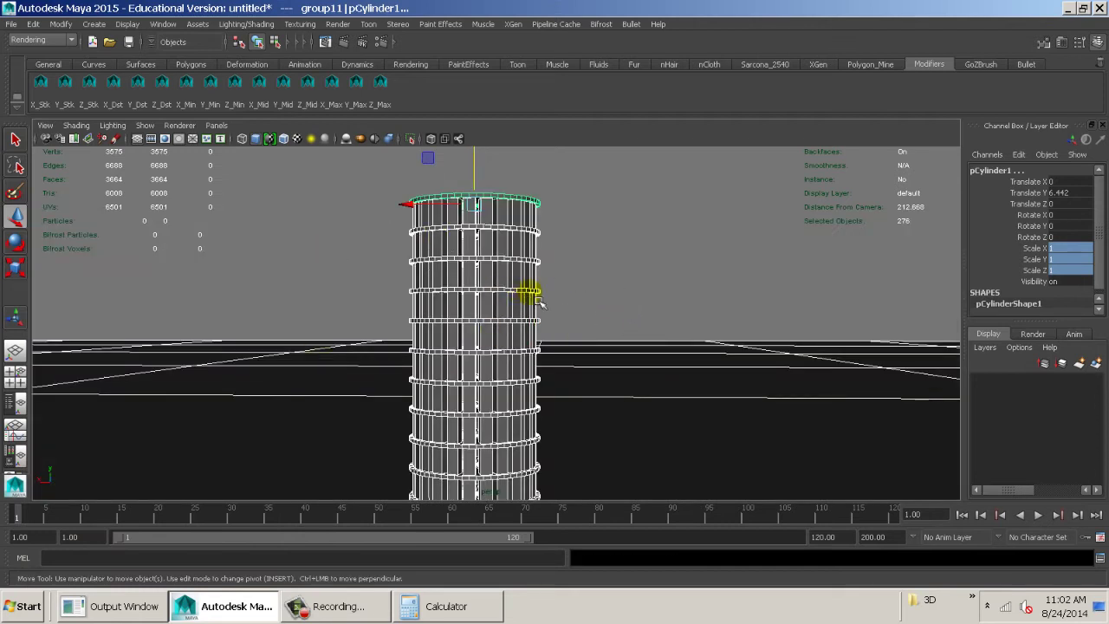
right_click_drag(722, 319, 374, 213, "alt")
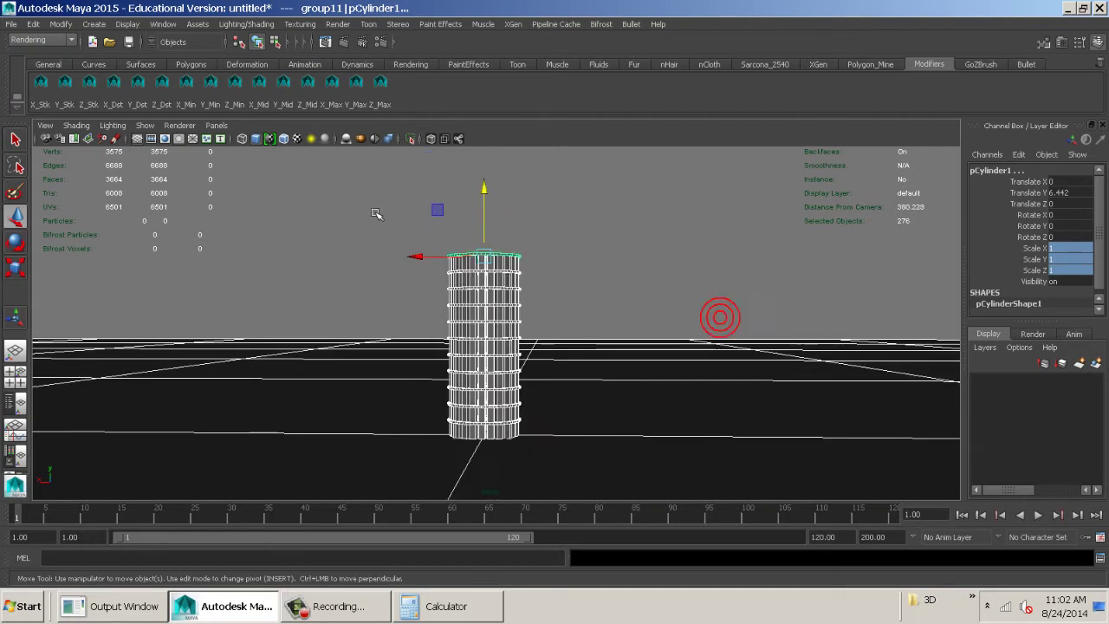
left_click_drag(332, 186, 645, 481)
right_click_drag(538, 392, 747, 437, "alt")
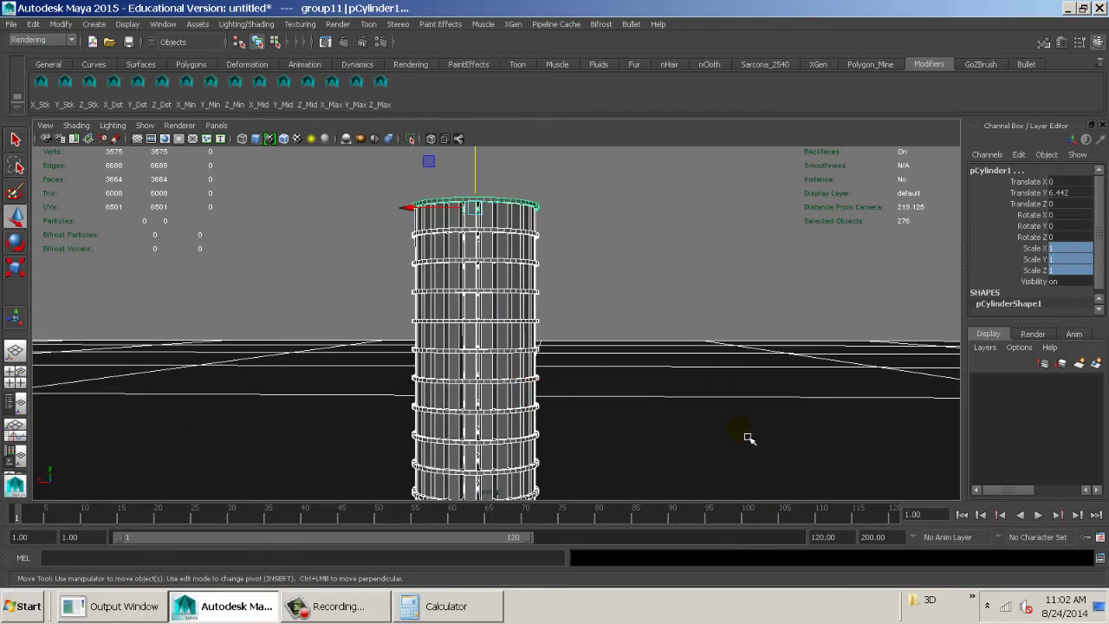
key("shift+p")
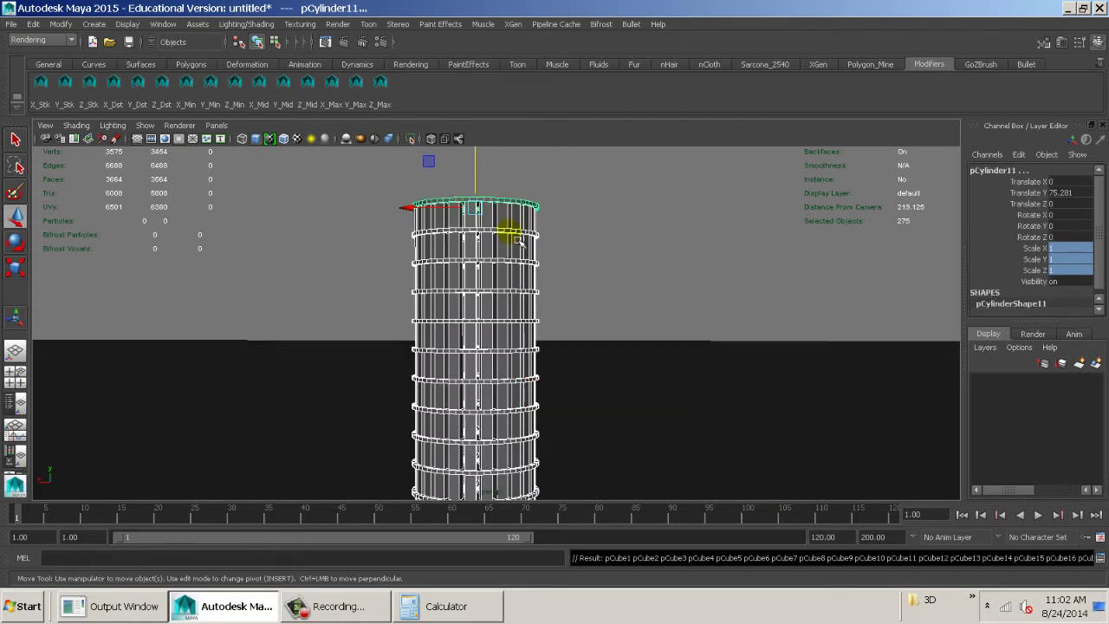
- Examine the names and hierarchy of the ungrouped cubes and cylinders in the Outliner
left_click(33, 24)
mouse_move(179, 26)
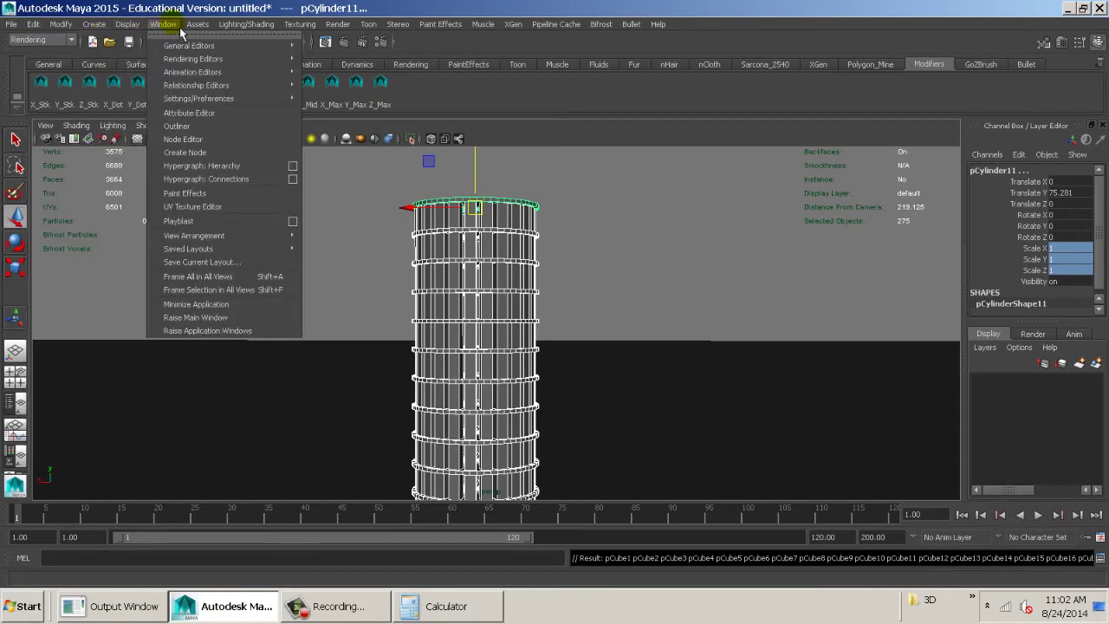
left_click(533, 224)
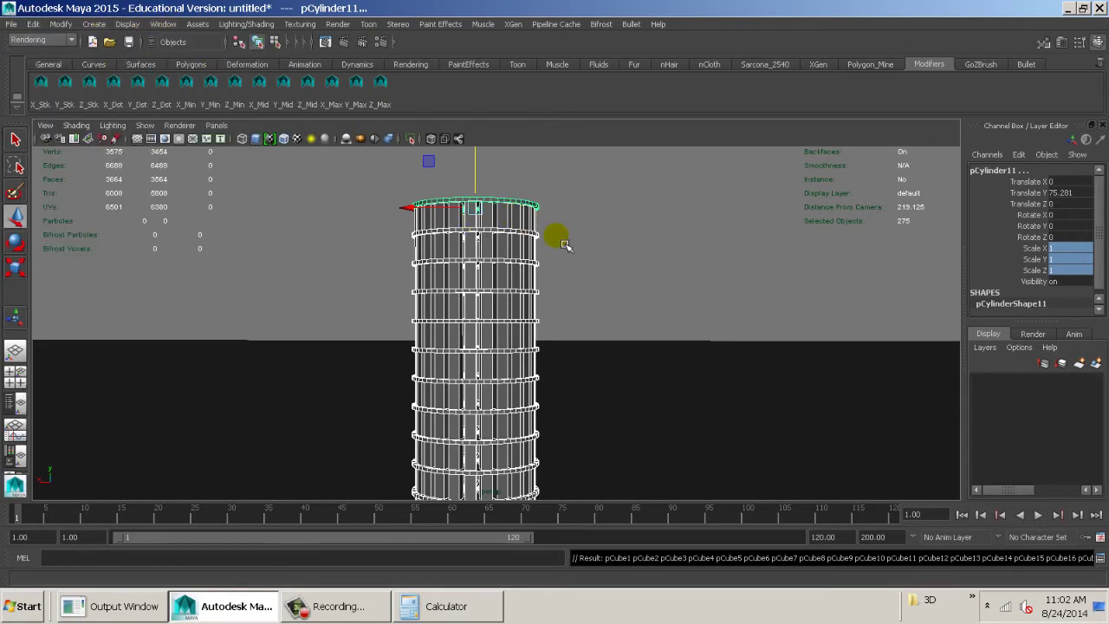
right_click(624, 303)
left_click(648, 302)
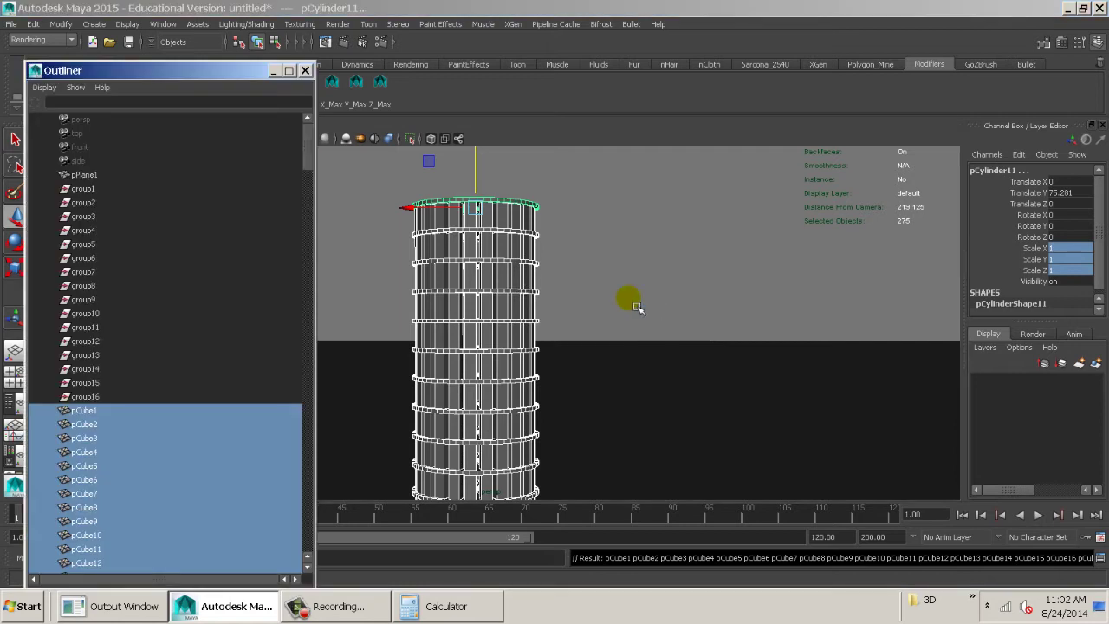
scroll(227, 340, "down", 8)
scroll(150, 286, "down", 20)
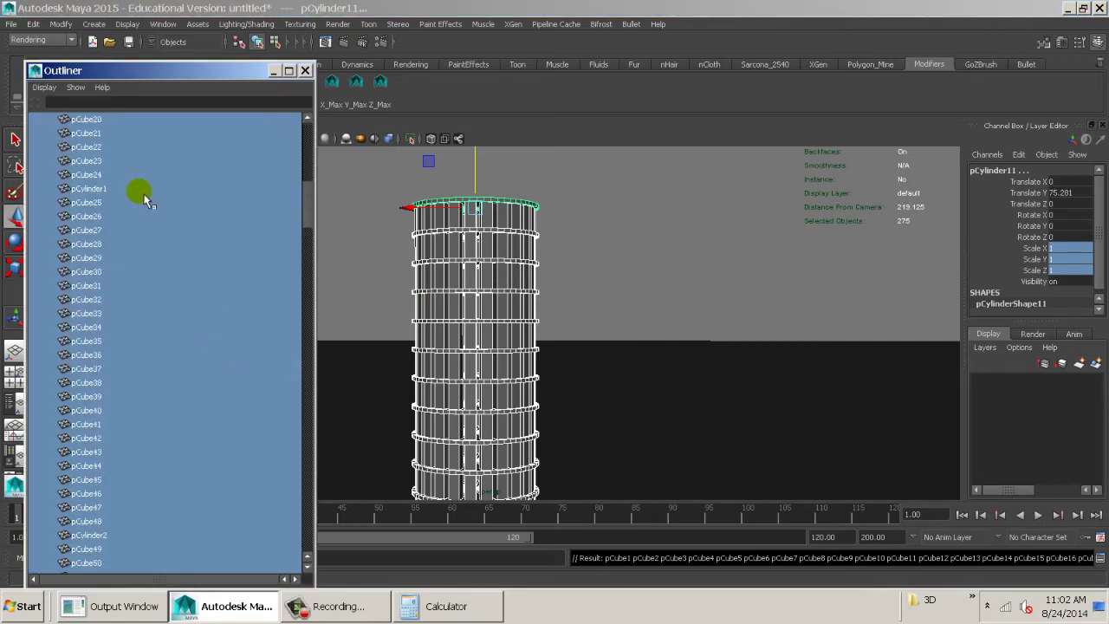
scroll(152, 320, "down", 20)
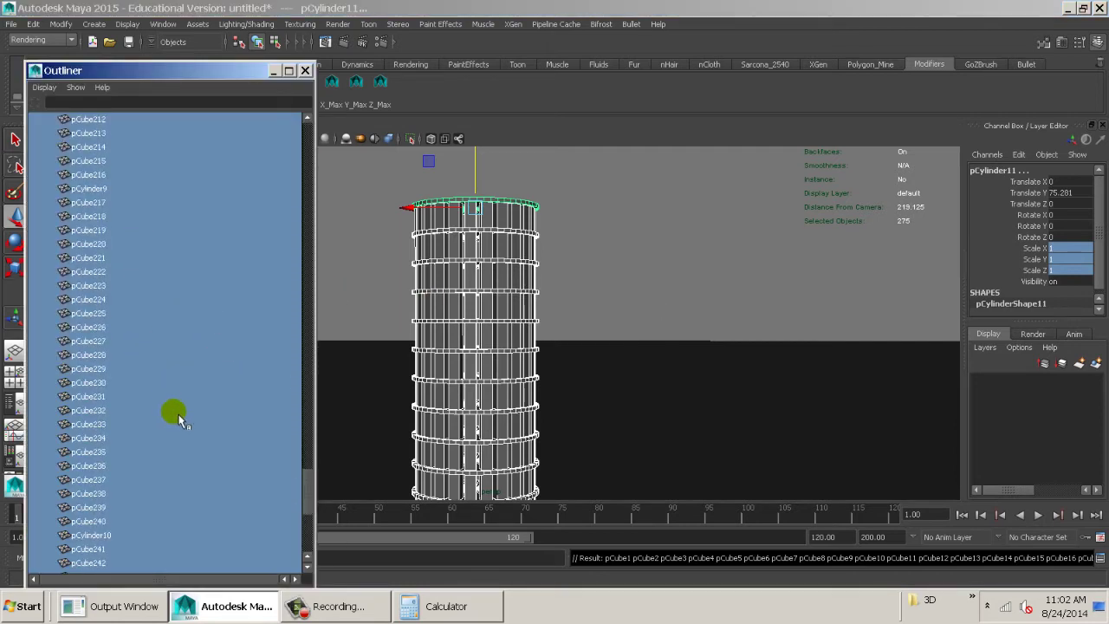
left_click(305, 71)
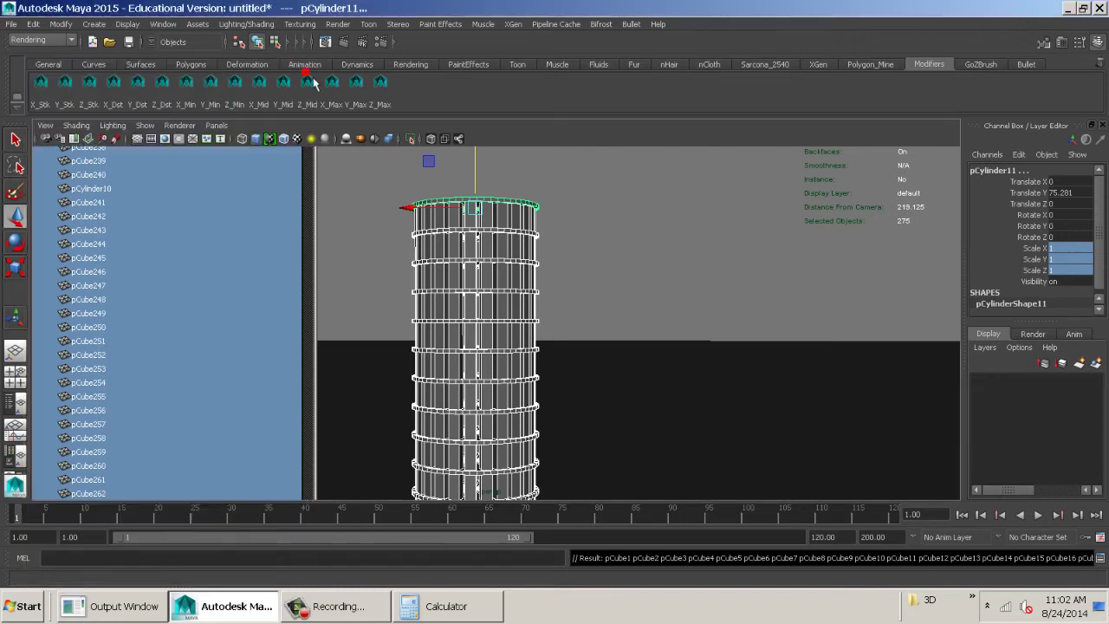
- Test-select a single piece of the ungrouped tower and undo that selection
scroll(668, 282, "down", 2)
scroll(663, 286, "down", 3)
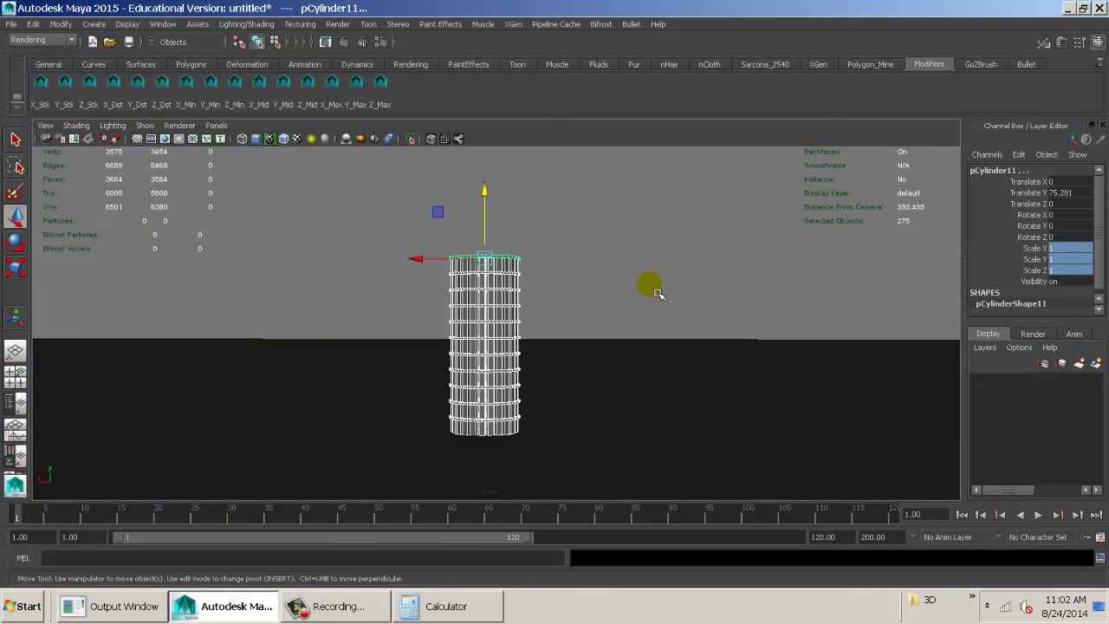
scroll(654, 290, "up", 3)
left_click_drag(606, 323, 610, 344, "alt")
middle_click_drag(611, 346, 621, 313, "alt")
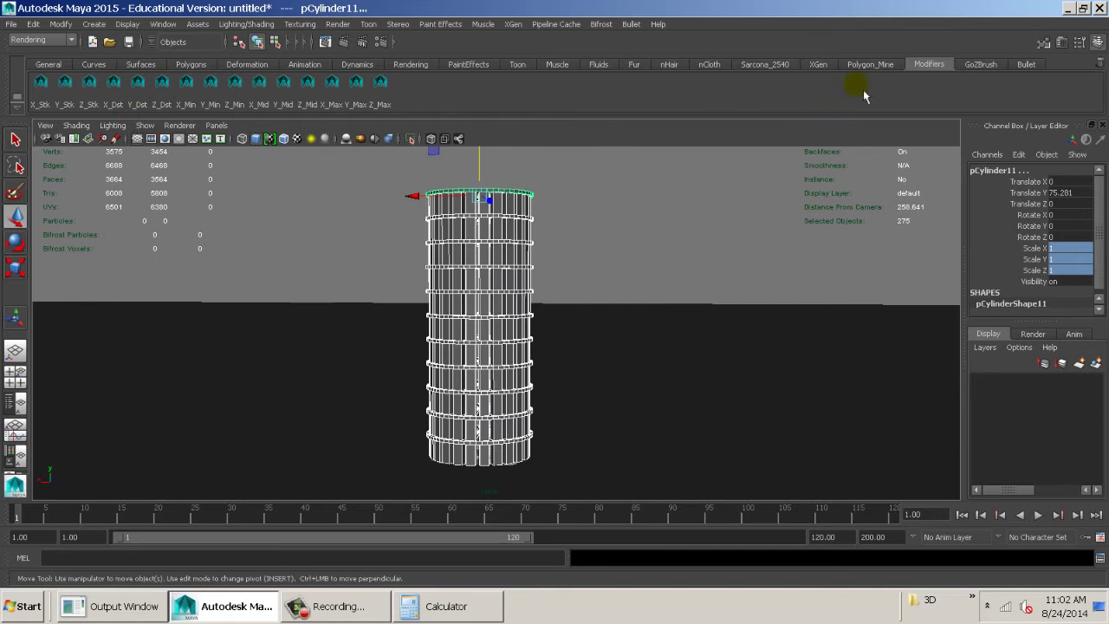
left_click(532, 234)
mouse_move(565, 251)
left_mouse_down("alt")
mouse_move(539, 267)
mouse_move(562, 255)
left_mouse_up("alt")
key("ctrl+z")
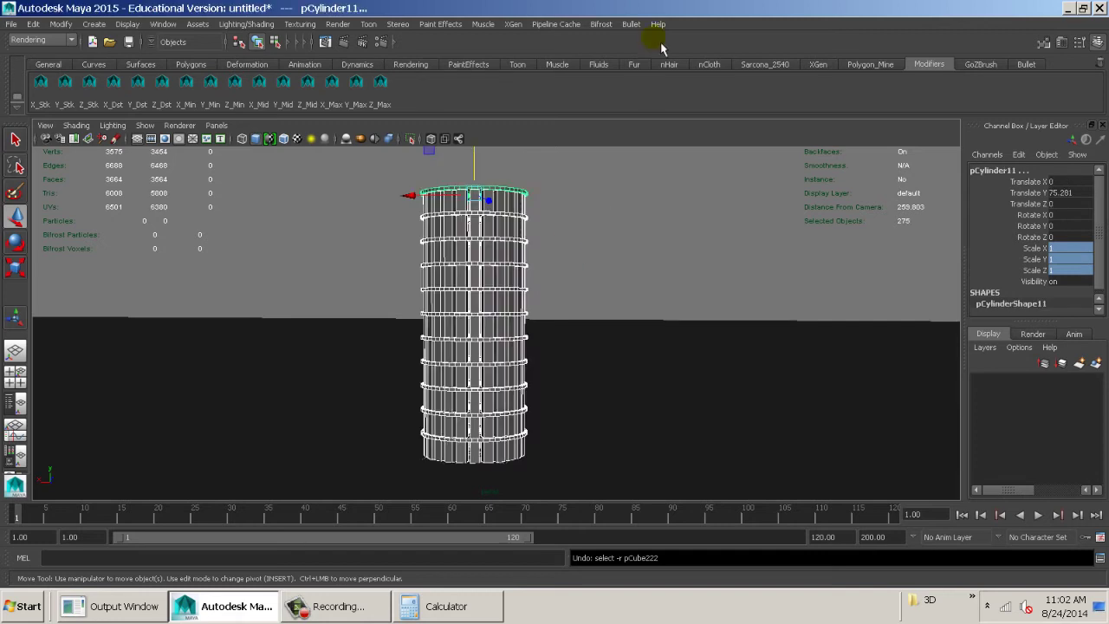
- Select all of the tower's pieces and remove the ground plane from the selection
left_click(631, 24)
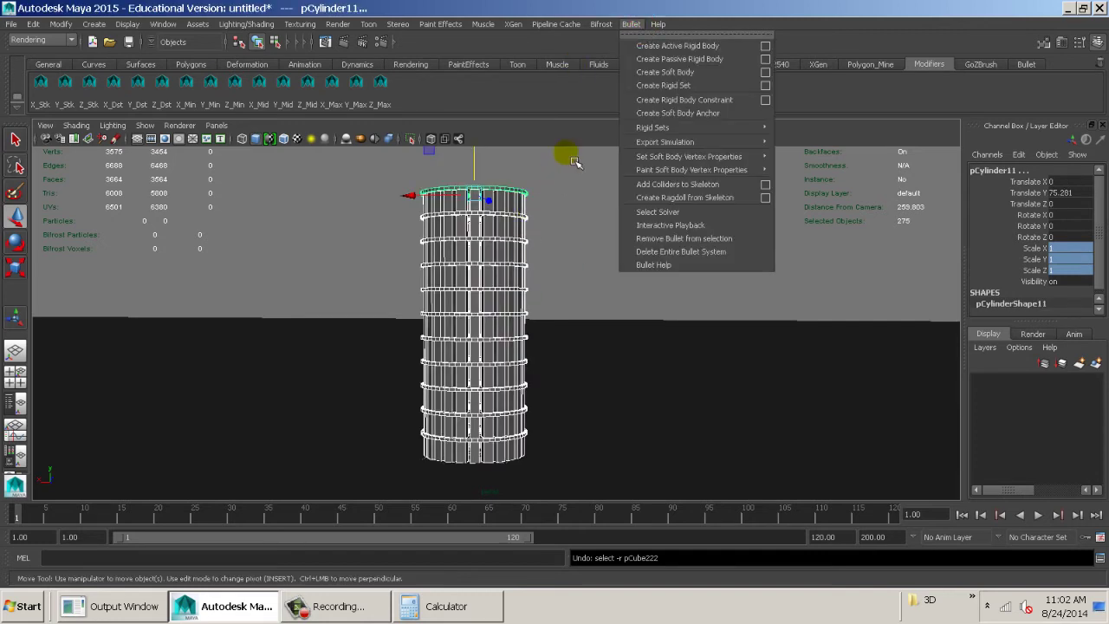
left_click_drag(566, 154, 339, 535)
left_click(698, 378, "ctrl")
mouse_move(699, 378)
left_mouse_down("alt")
mouse_move(638, 421)
mouse_move(706, 382)
left_mouse_up("alt")
scroll(676, 268, "down", 1)
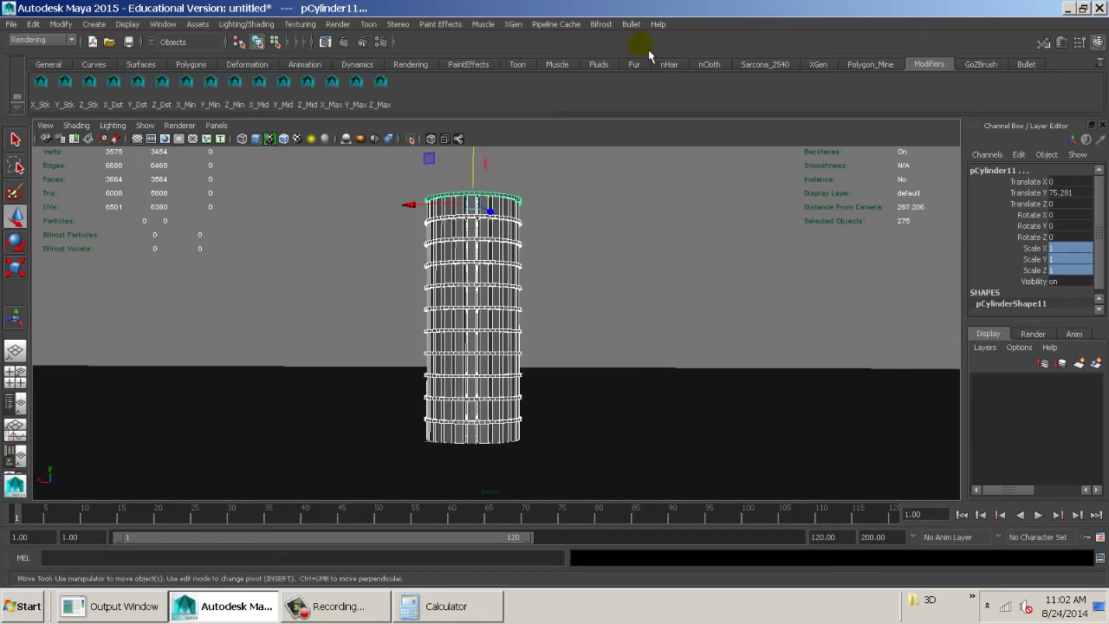
- Create a Bullet rigid set named BLD from the selected pieces, with input set, output mesh and hidden input geometry enabled
left_click(631, 24)
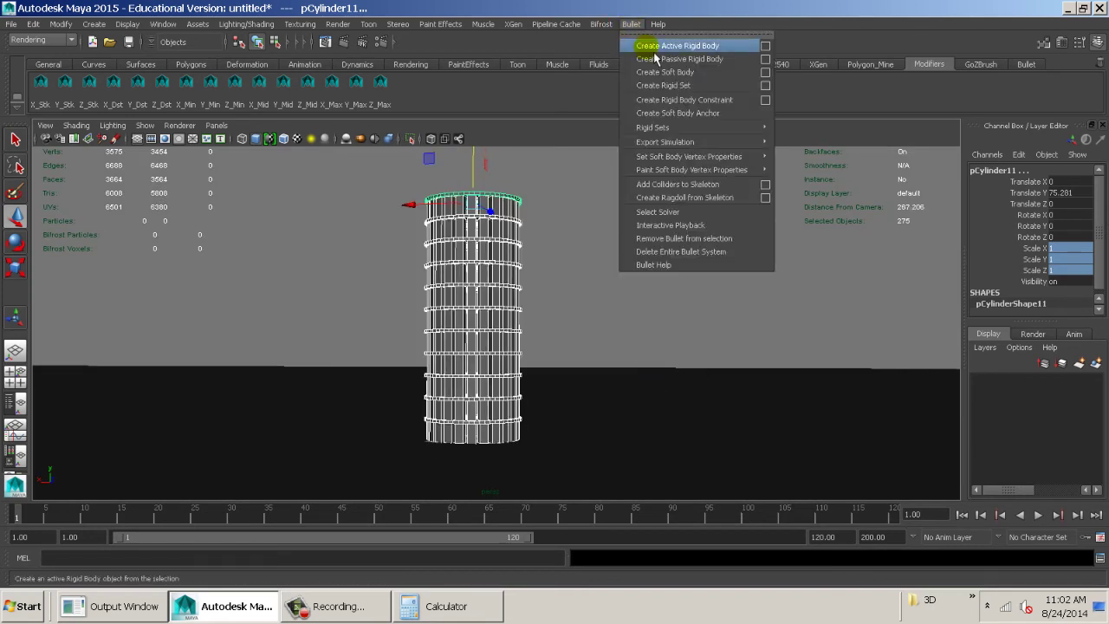
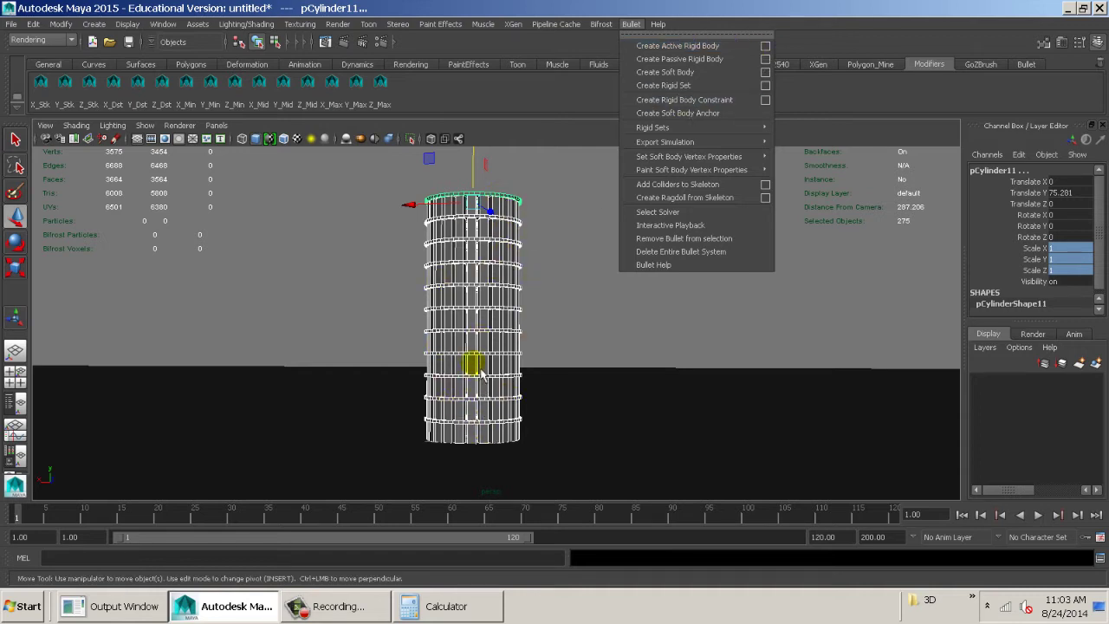
left_click(766, 86)
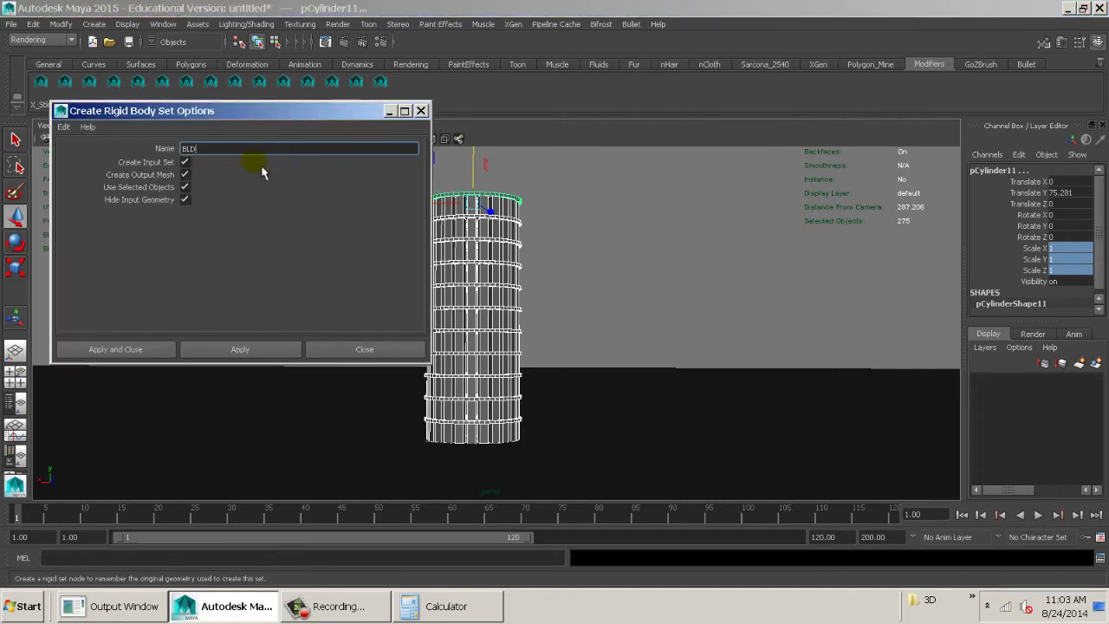
left_click(133, 355)
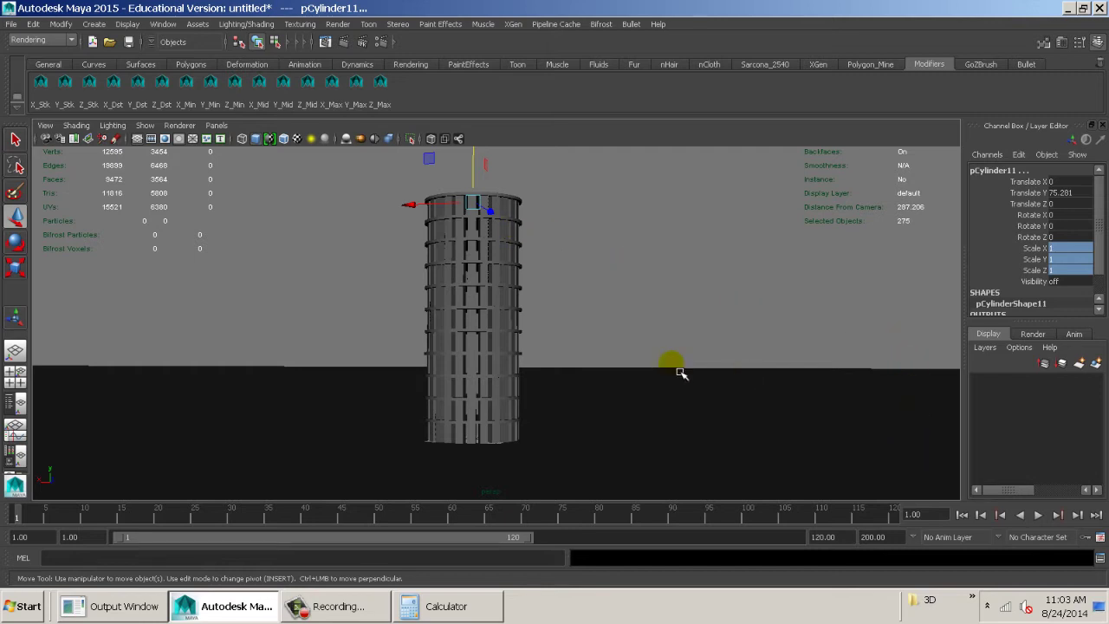
- Inspect the rigid set's output mesh from several angles and undo the set's creation
left_click_drag(581, 356, 598, 396, "alt")
right_click_drag(598, 395, 890, 450, "alt")
right_click_drag(796, 434, 641, 420, "alt")
left_click_drag(653, 398, 674, 396, "alt")
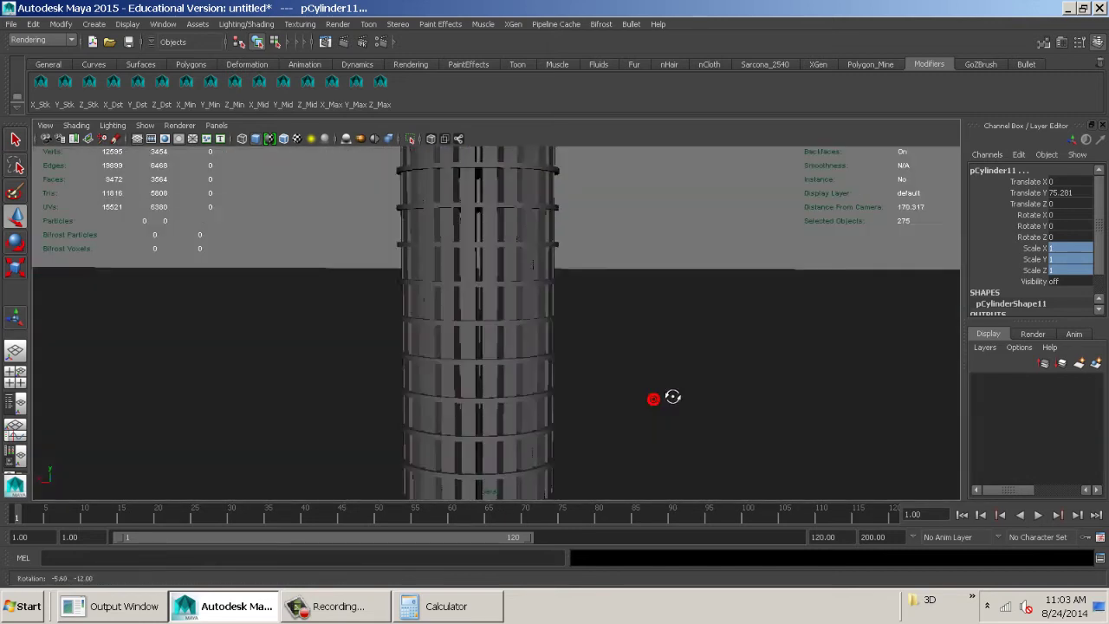
right_click_drag(674, 396, 513, 302, "alt")
key("ctrl+z")
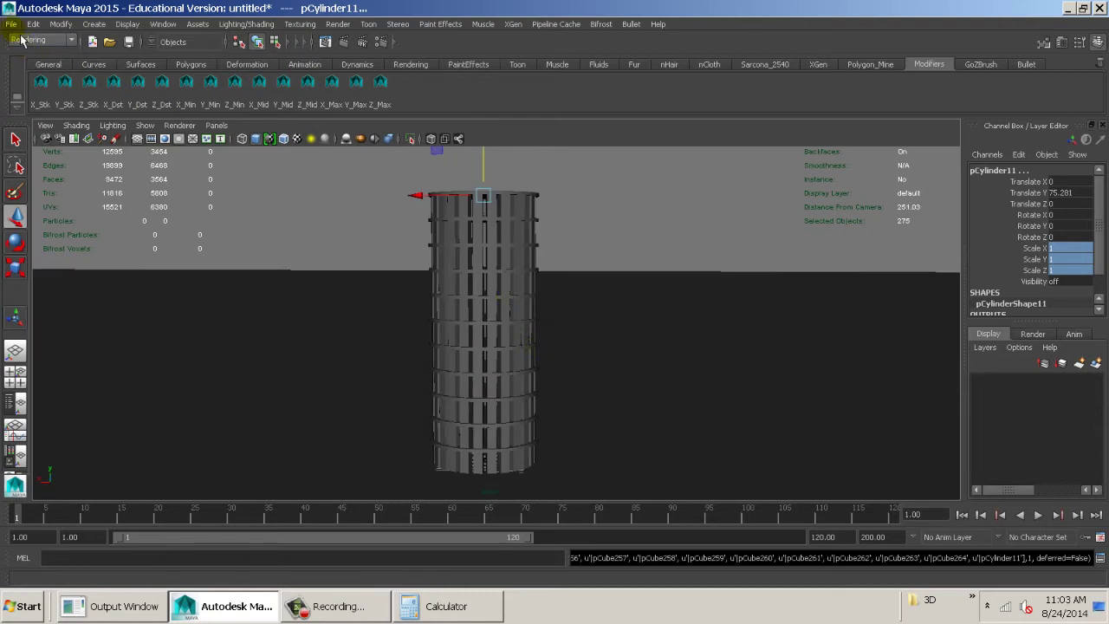
- Save the scene as Bullet_01 in Maya Binary format in the project's scenes folder
left_click(12, 25)
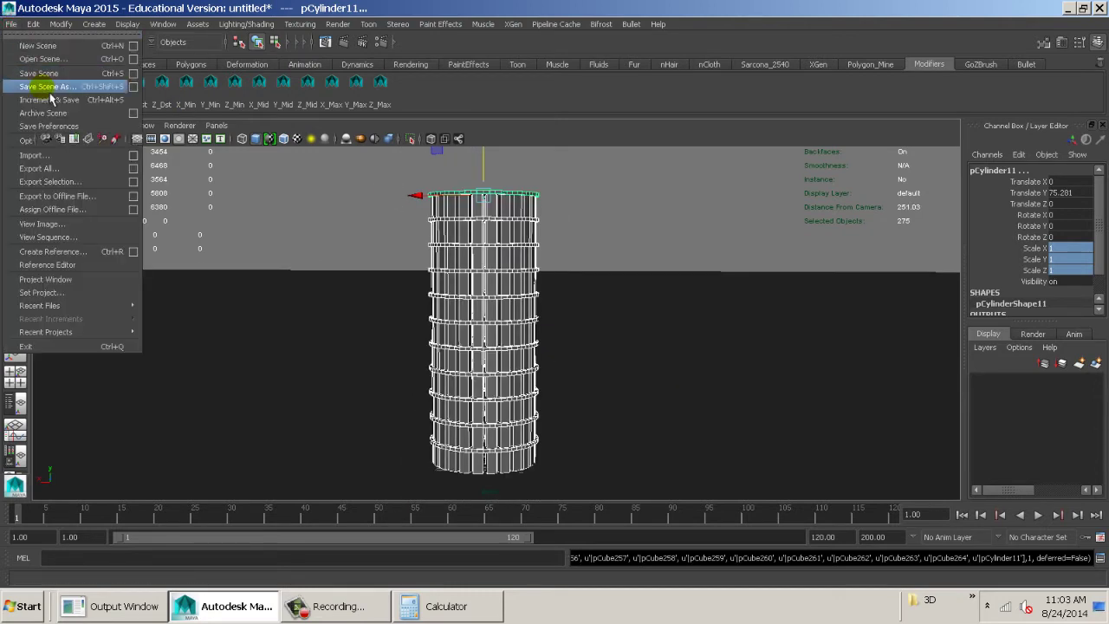
left_click(48, 87)
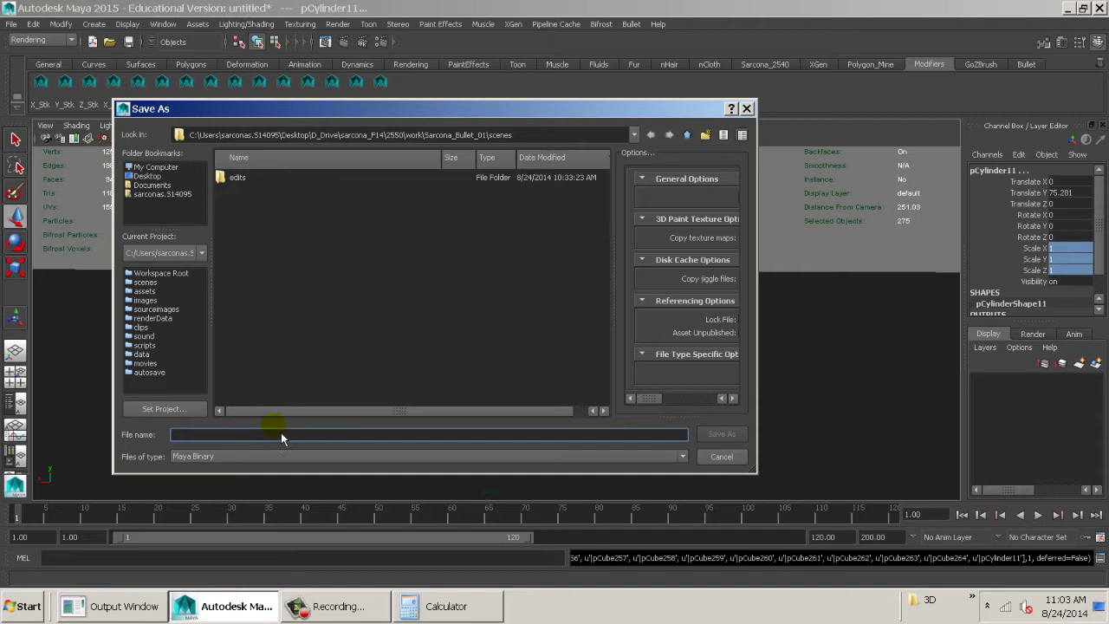
type("Bullet_01")
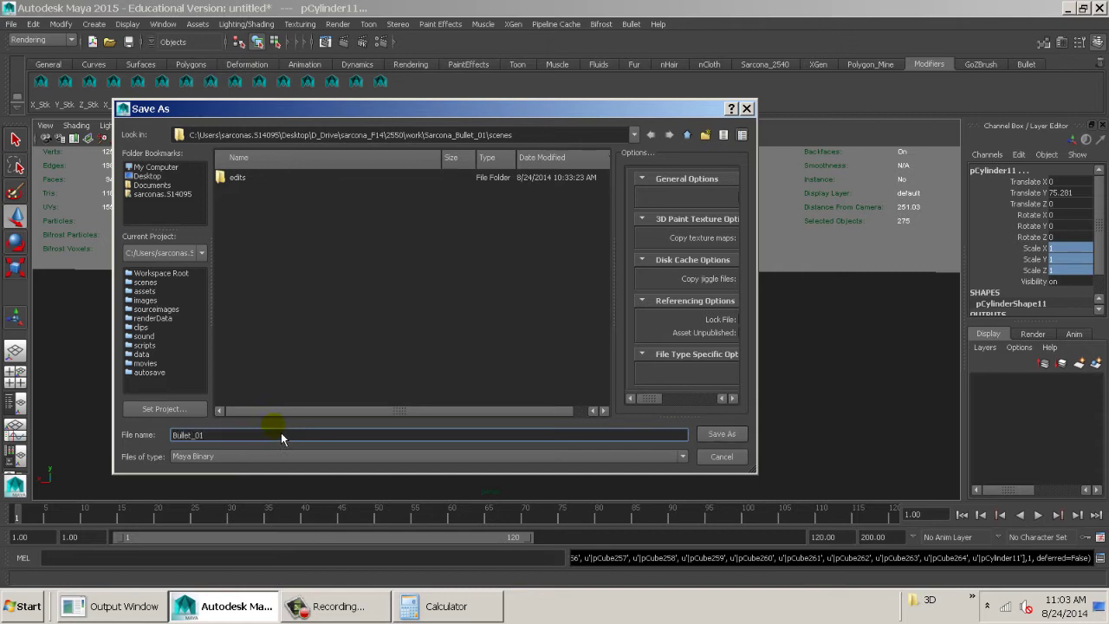
key("Return")
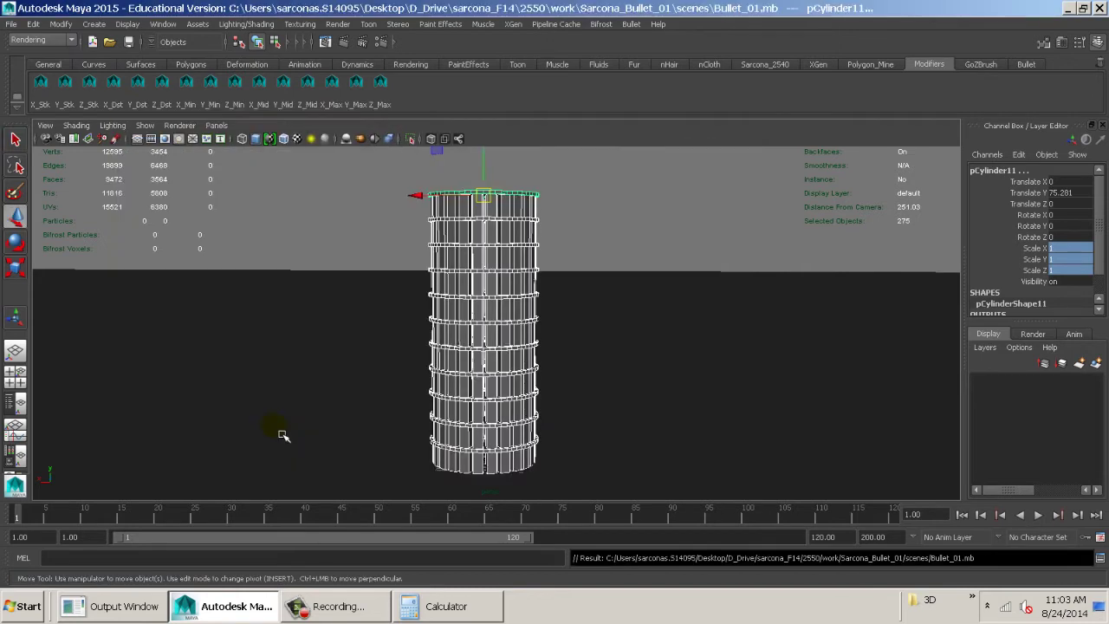
- Try to create the BLD rigid set again from the selected tower pieces with the same options
left_click(629, 25)
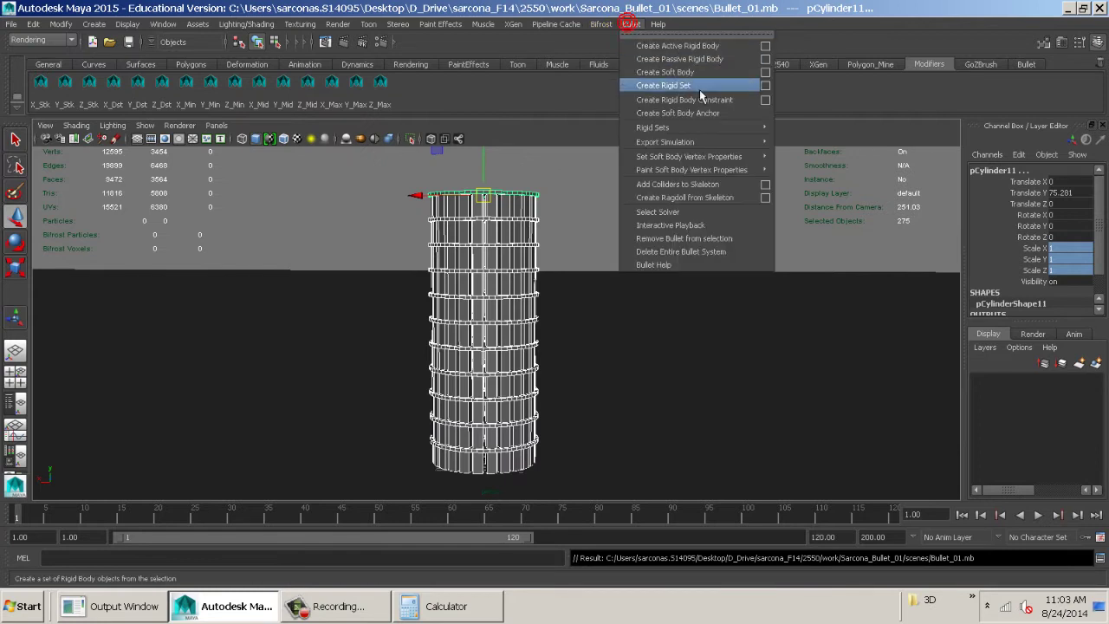
left_click(767, 86)
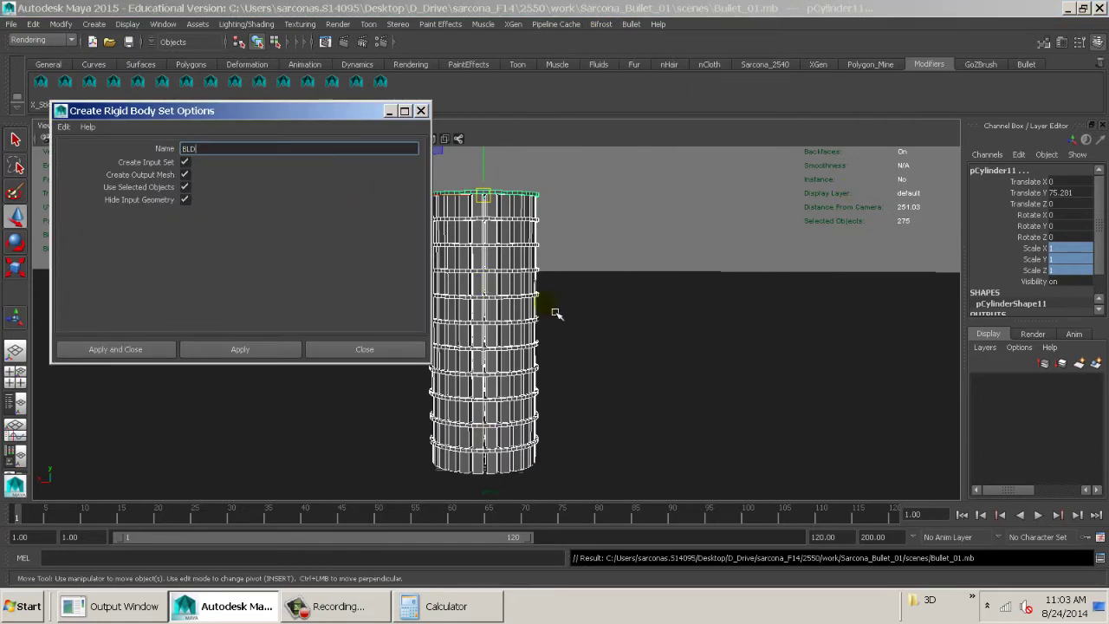
left_click(118, 349)
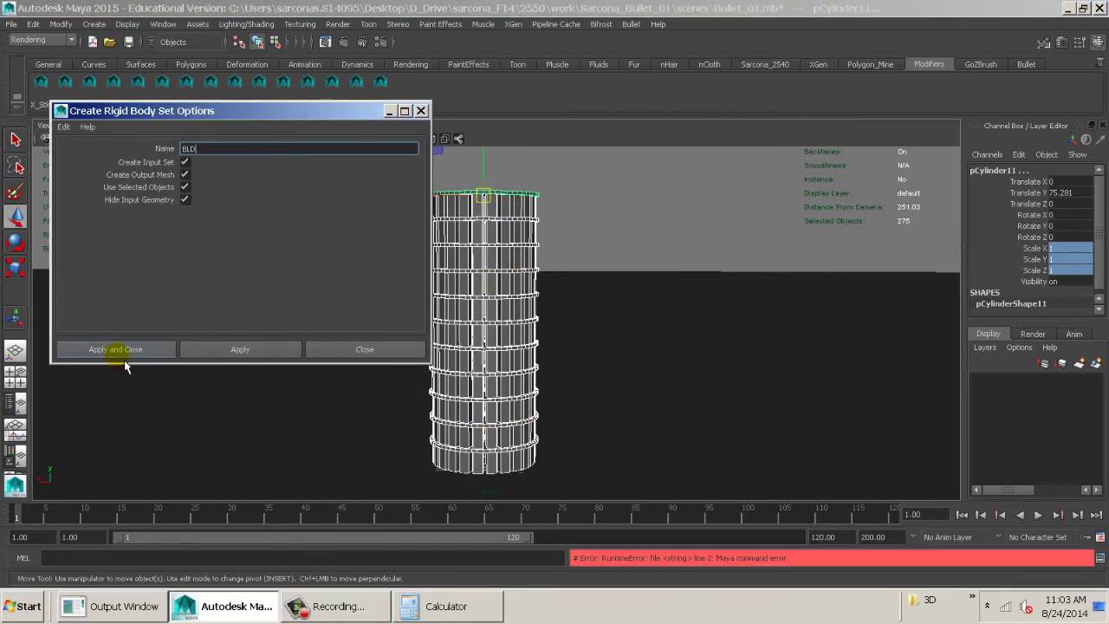
- Read the rigid set command's messages in the Script Editor history and close the editor
left_click(734, 568)
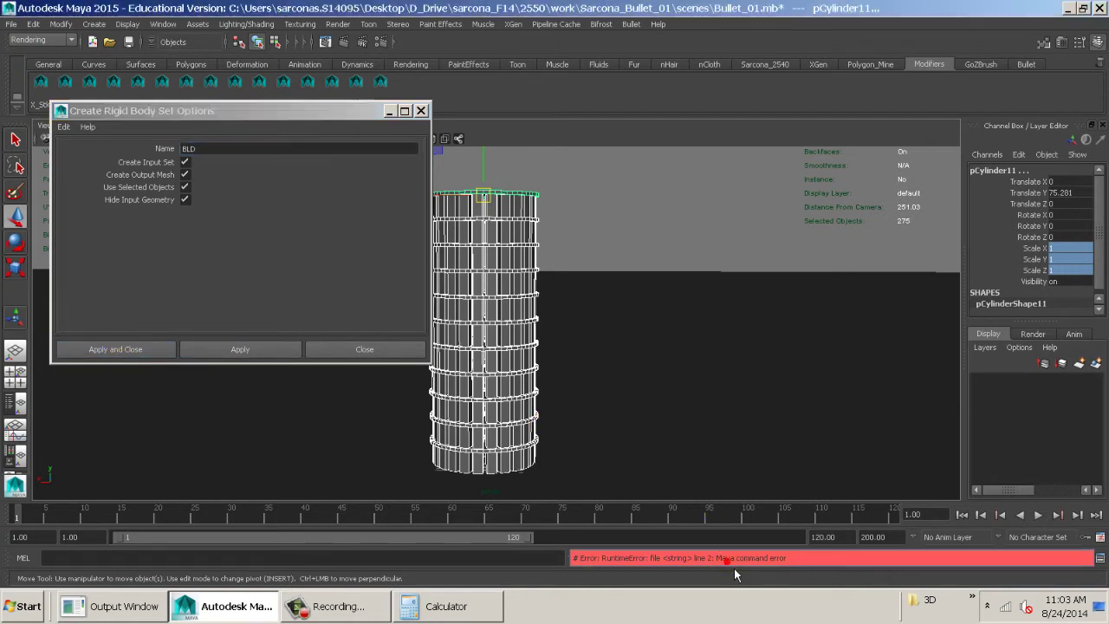
left_click(1099, 560)
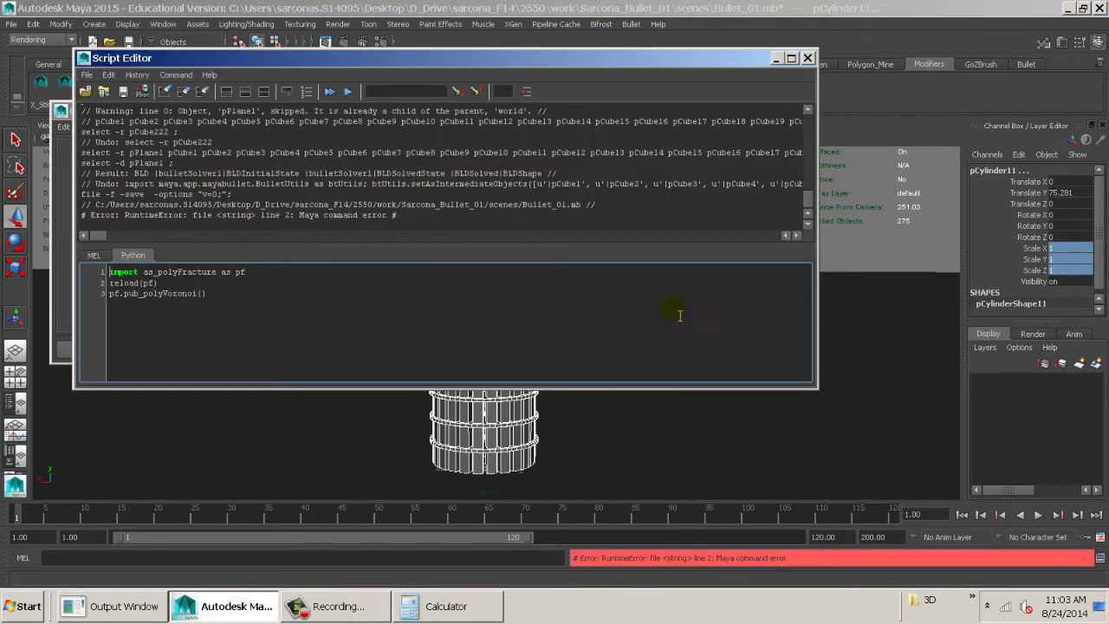
left_click_drag(214, 205, 453, 228)
left_click(453, 228)
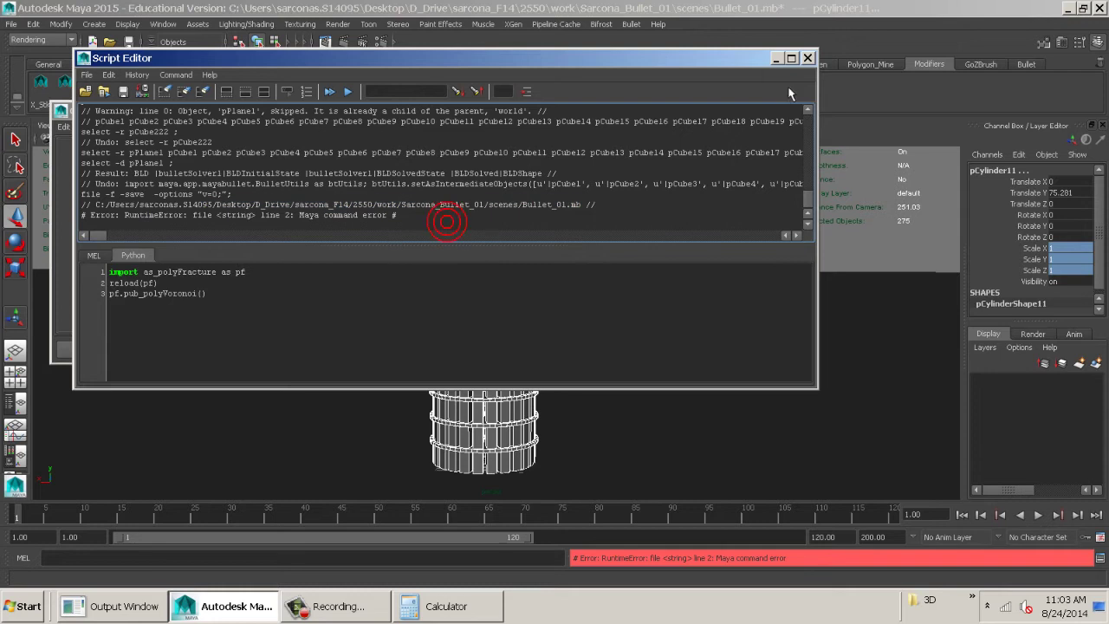
left_click(807, 58)
- Reselect the tower pieces without the ground plane and create the rigid set with output mesh and hidden input geometry
left_click_drag(652, 196, 435, 499)
left_click_drag(665, 345, 726, 227)
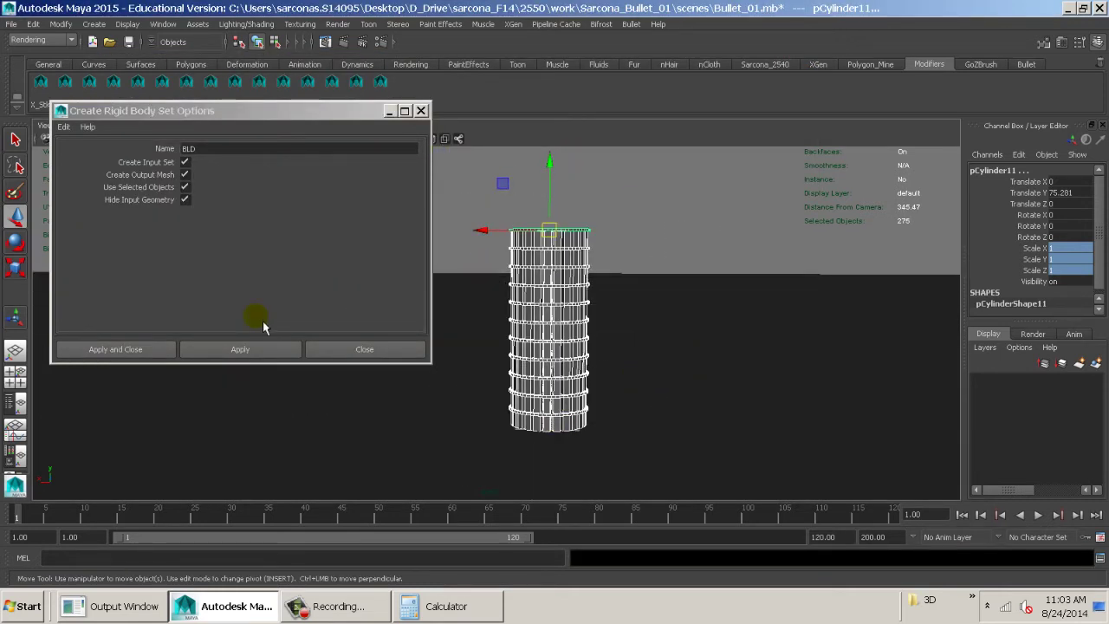
left_click(118, 351)
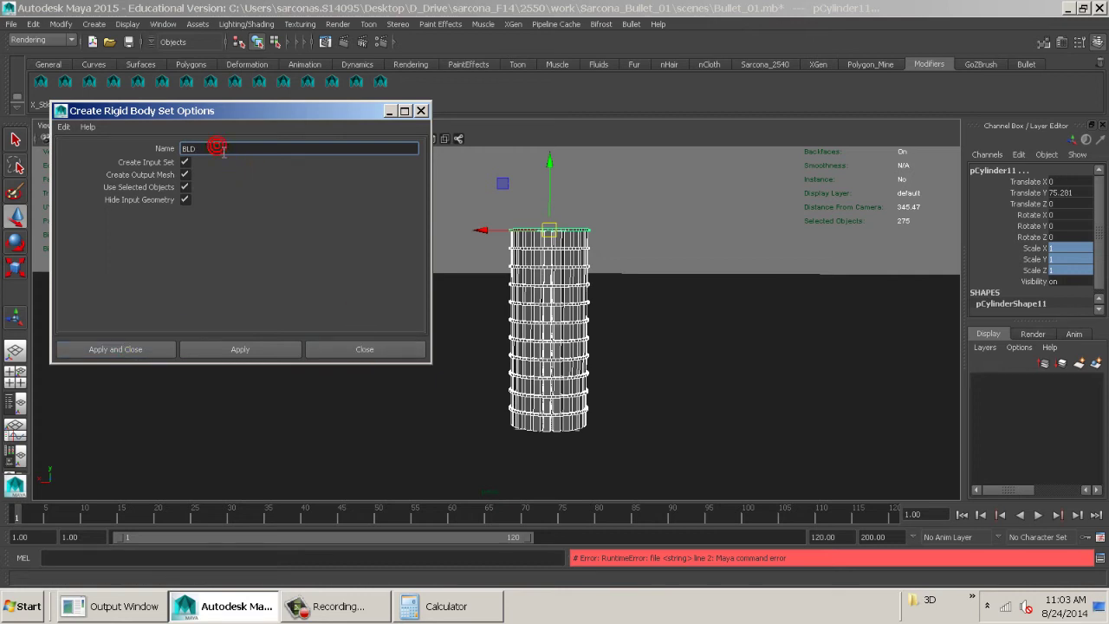
left_click(148, 347)
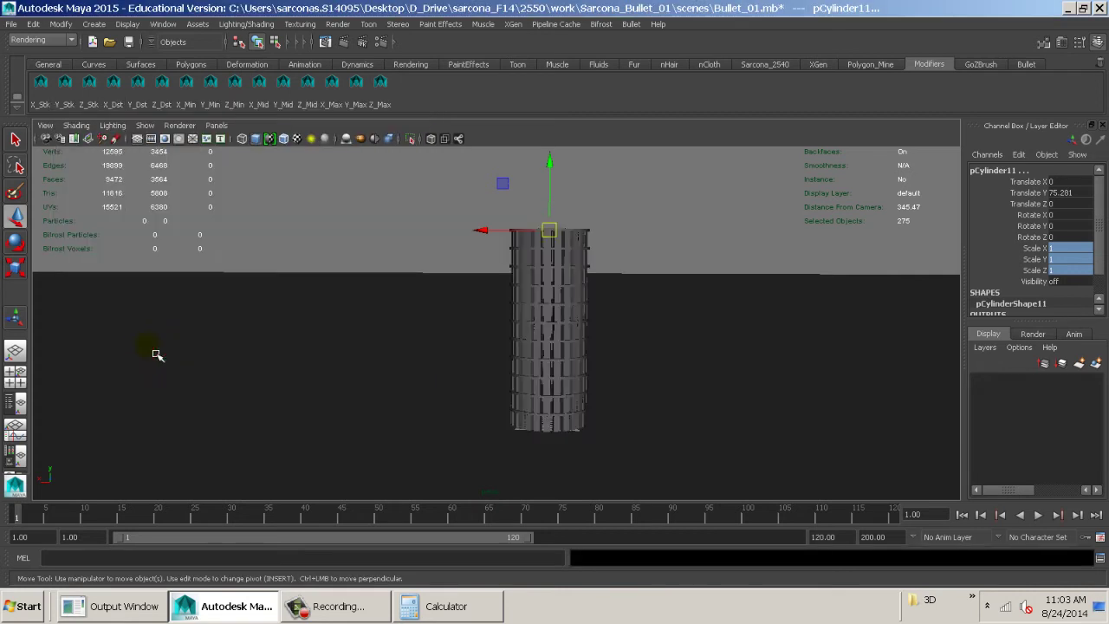
- Save the scene under the new name Bullet_02 in Maya Binary format in the project's scenes folder
left_click_drag(570, 299, 678, 340, "alt")
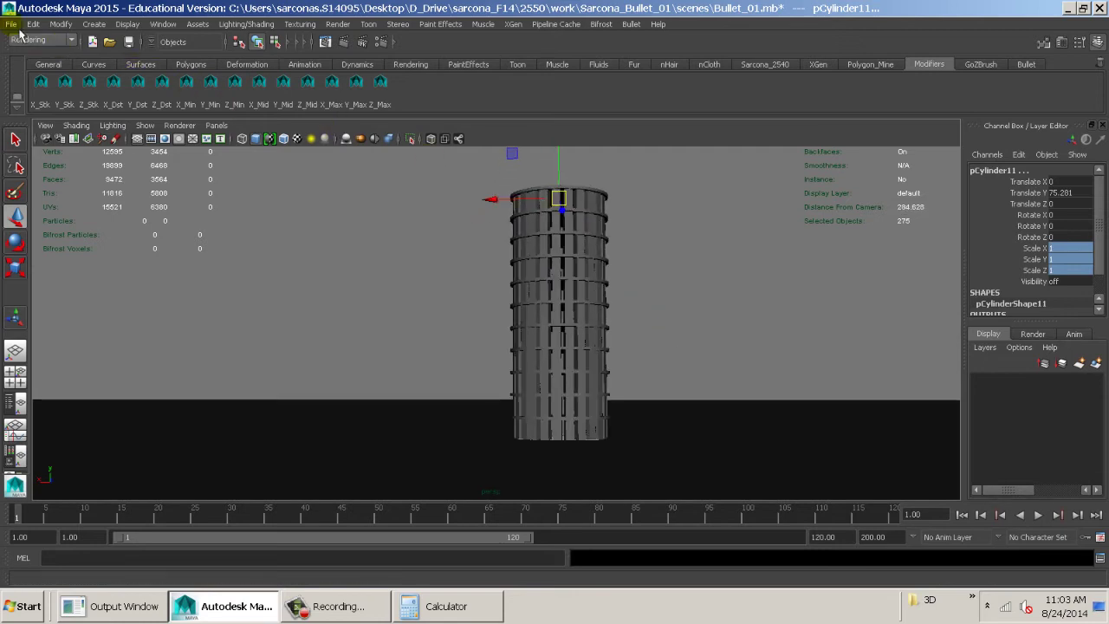
left_click(12, 23)
left_click(47, 88)
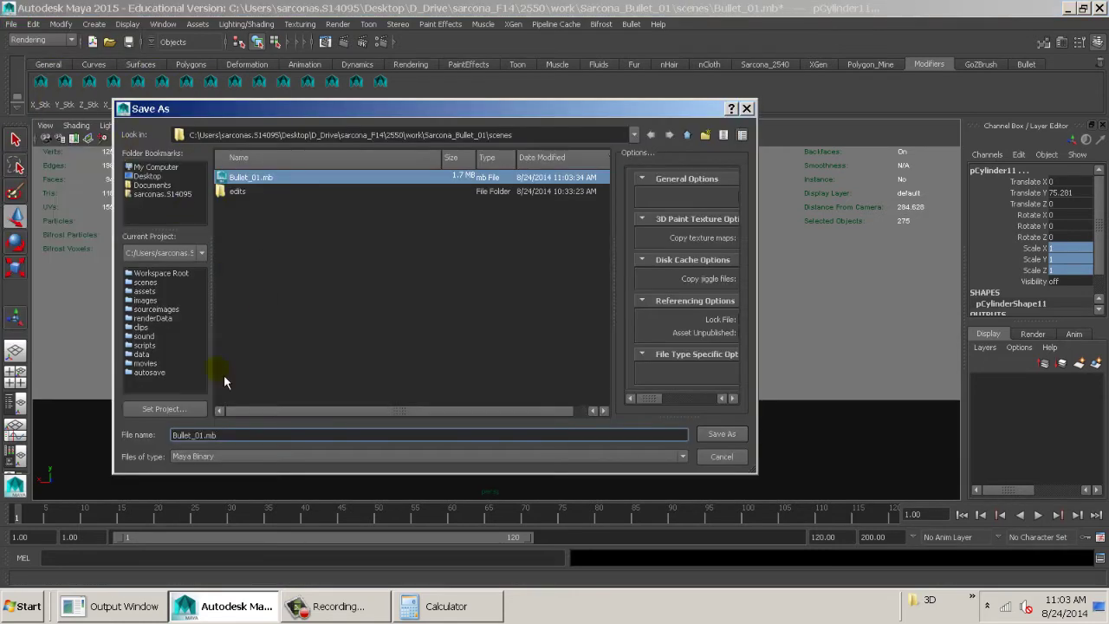
key("BackSpace")
type("2")
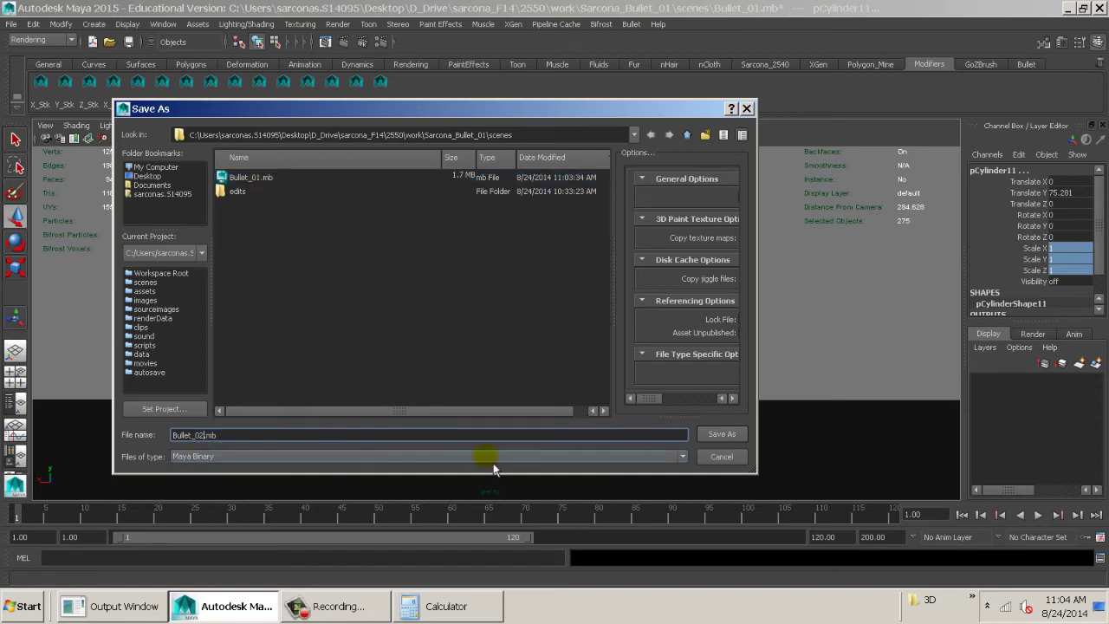
left_click(722, 434)
- Play the rigid set simulation in wireframe display, stop it and return to frame 1
middle_click_drag(756, 436, 614, 438, "alt")
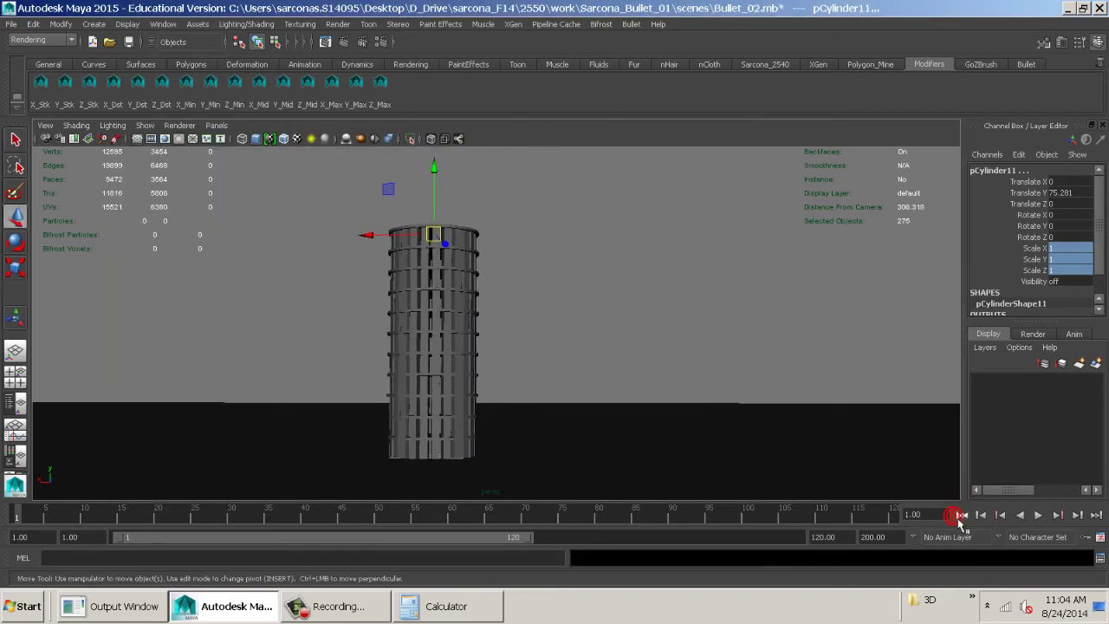
right_click_drag(844, 438, 644, 439, "alt")
key("4")
left_click_drag(644, 440, 642, 438, "alt")
key("alt+v")
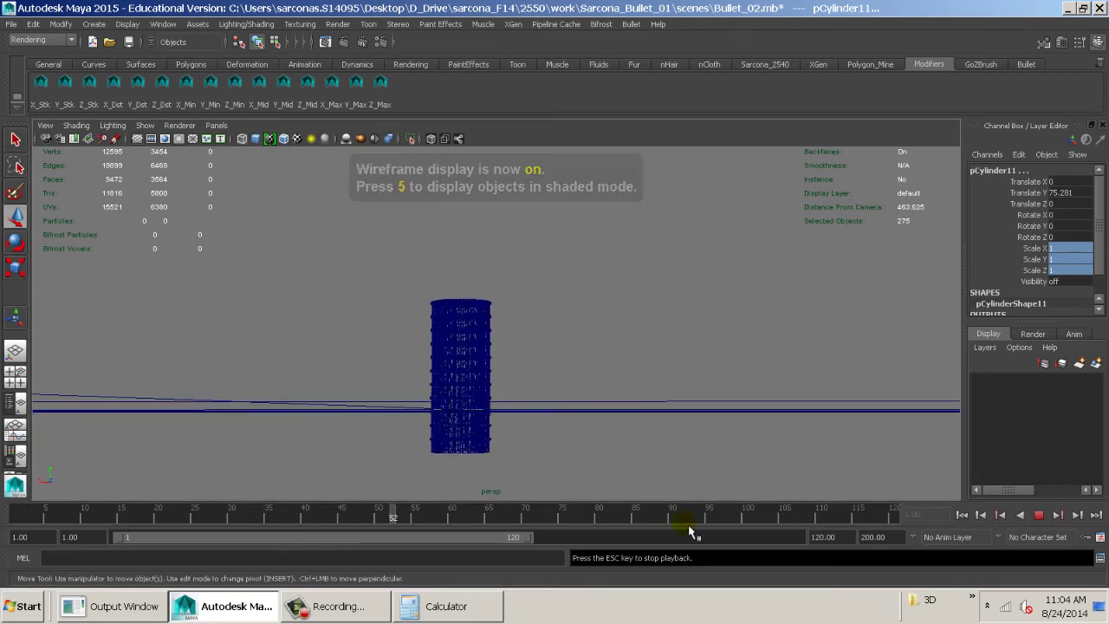
key("Escape")
left_click(961, 515)
- Make the ground plane a passive rigid body with a Plane collider shape and Static Body as its body type
left_click_drag(703, 365, 734, 430, "alt")
left_click(538, 301)
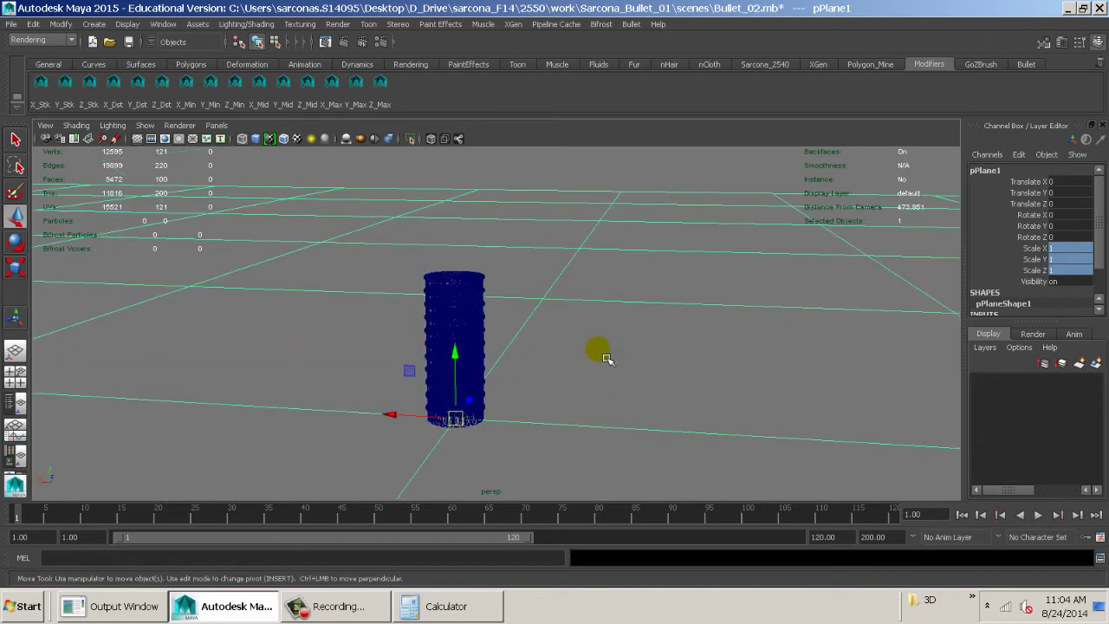
right_click_drag(593, 271, 853, 330, "alt")
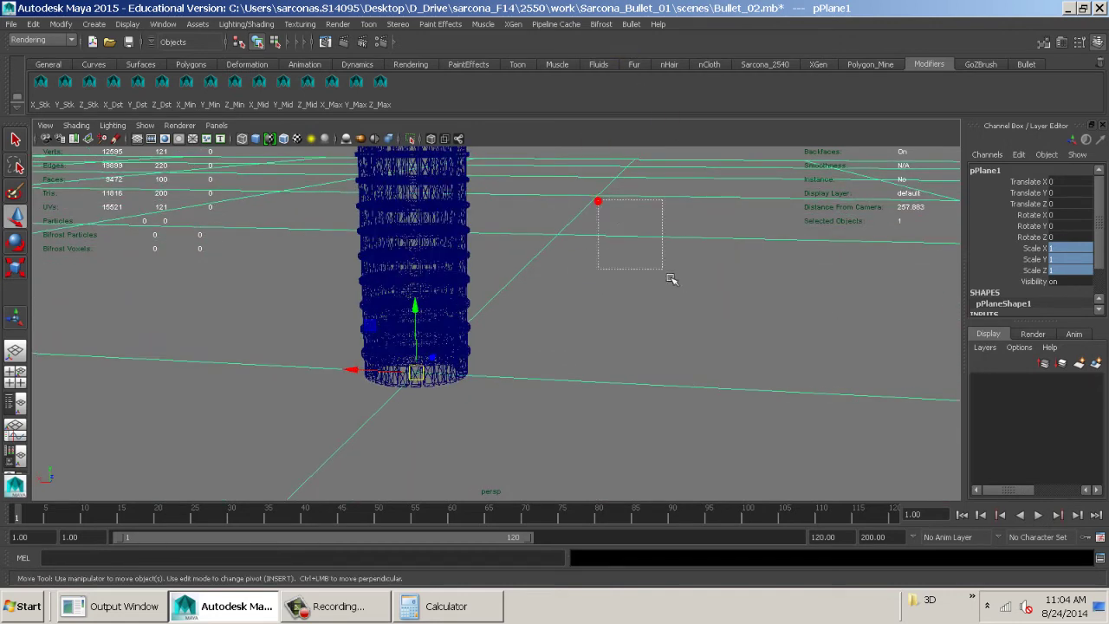
left_click(633, 24)
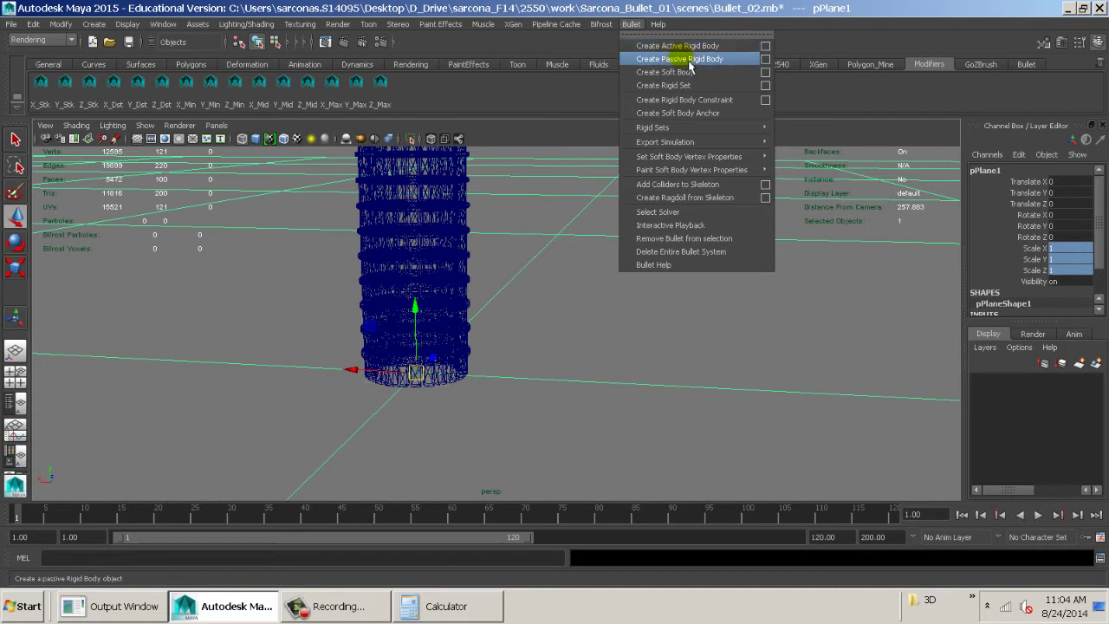
left_click(766, 59)
left_click(238, 149)
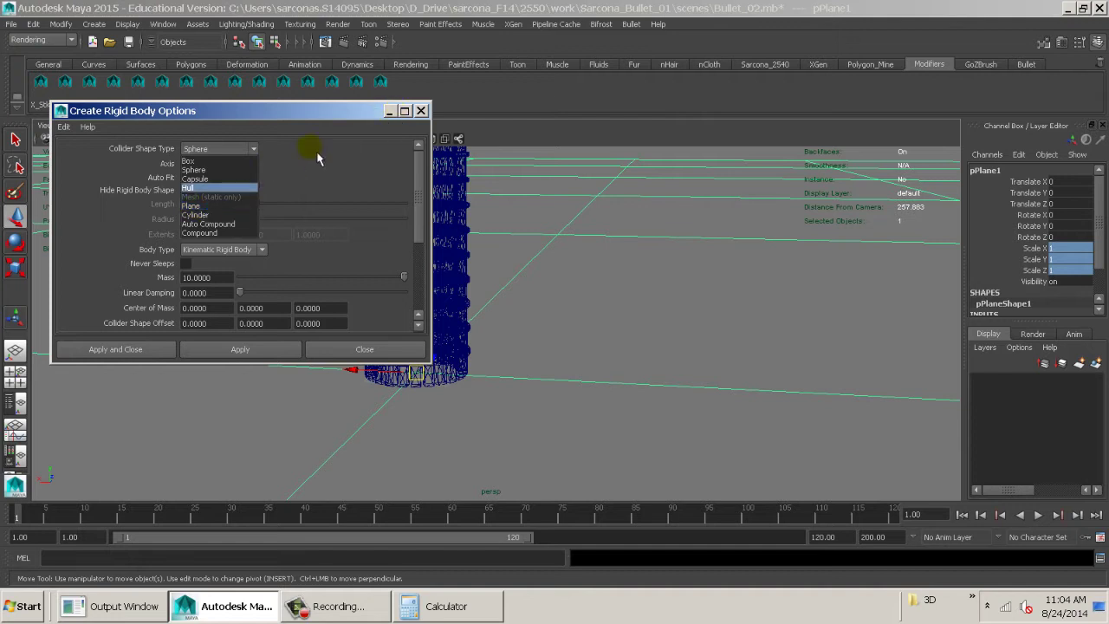
left_click(631, 23)
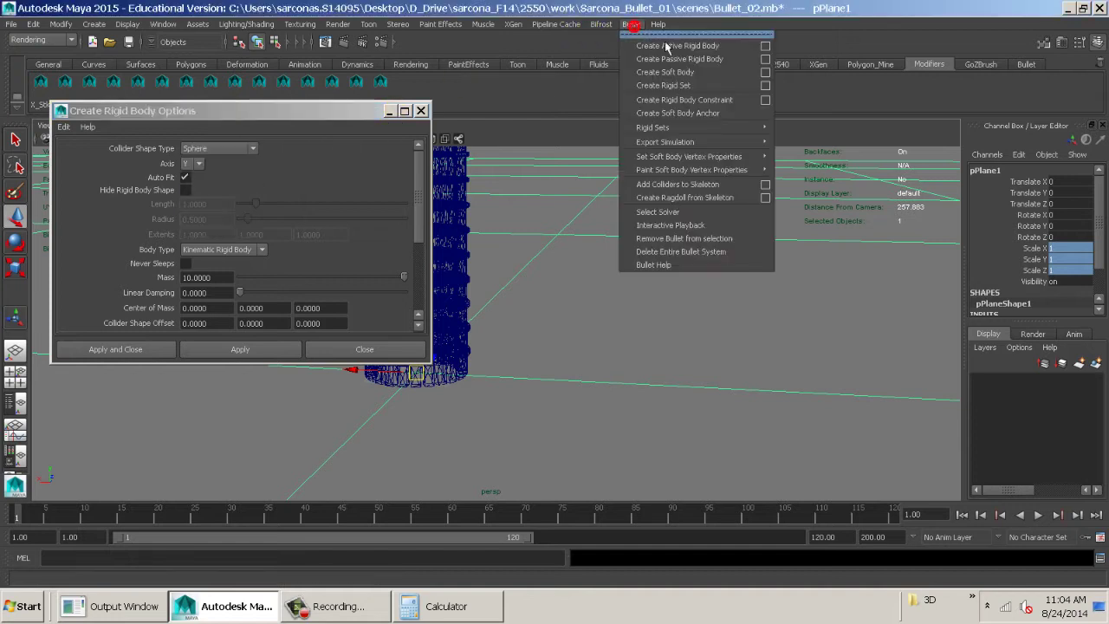
left_click(768, 60)
left_click(252, 148)
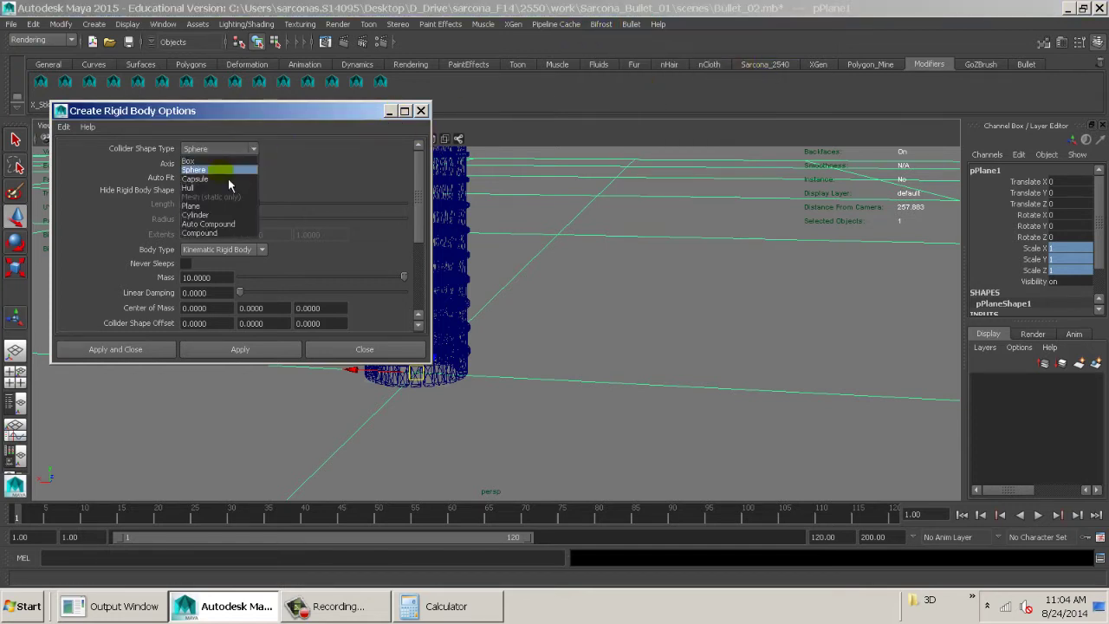
left_click(193, 206)
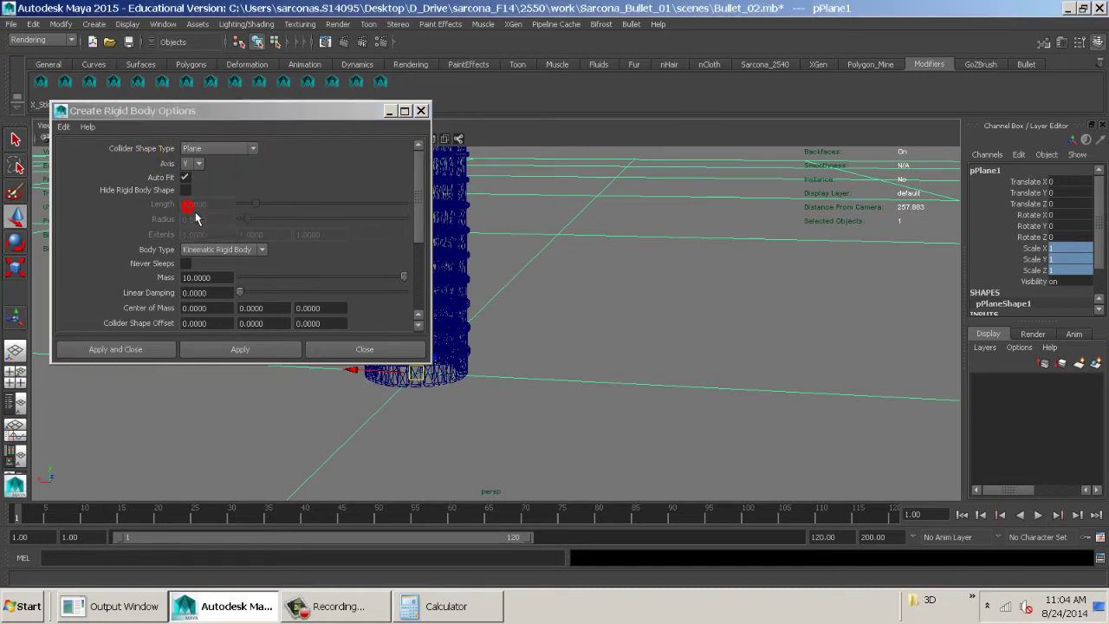
left_click(247, 249)
left_click(201, 262)
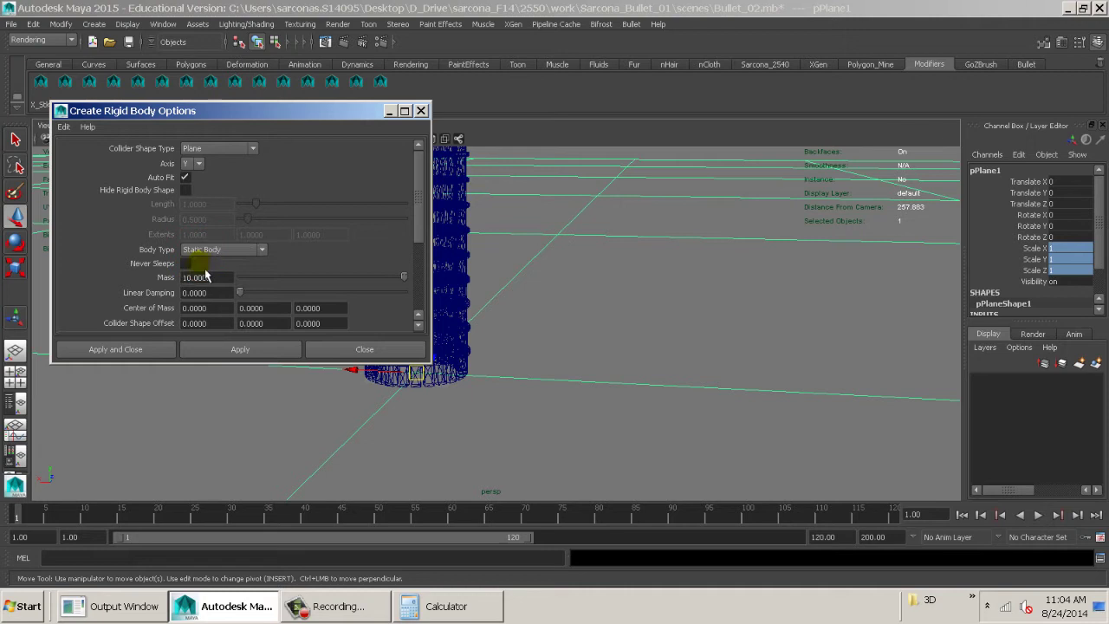
left_click(121, 354)
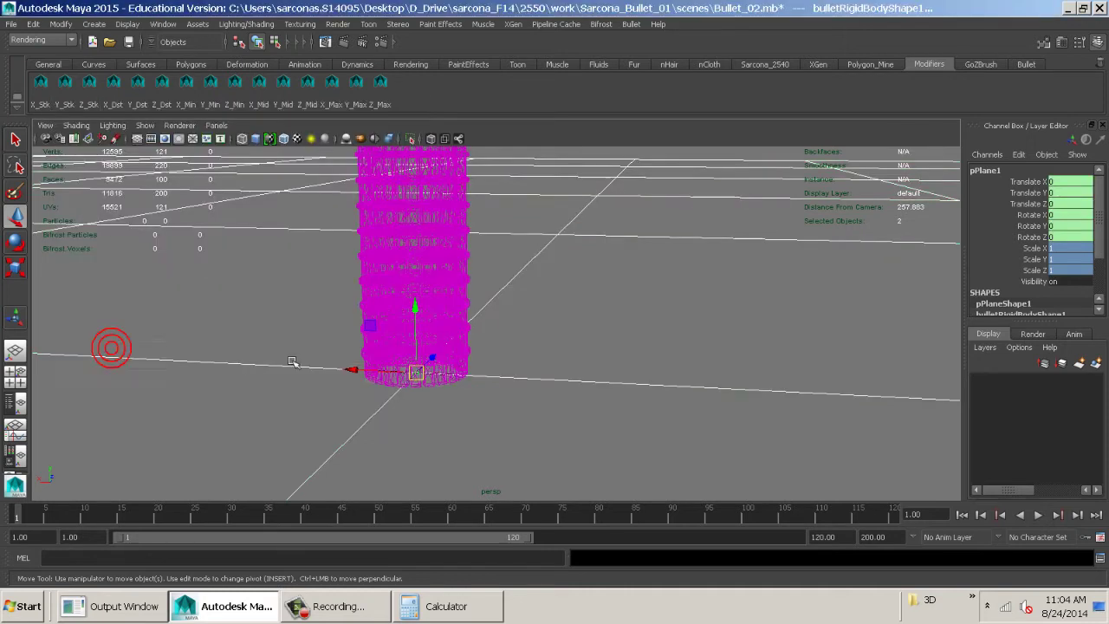
- Return to shaded display and play the simulation from frame 1 to check how the tower rests on the ground
left_click(959, 517)
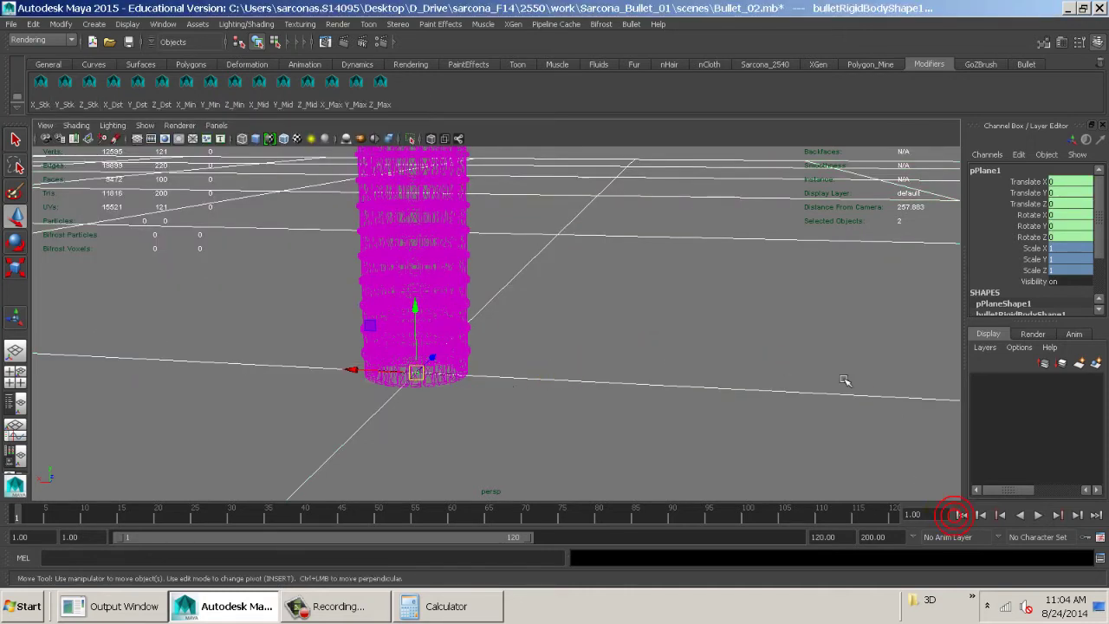
left_click_drag(844, 382, 808, 332, "alt")
right_click_drag(807, 332, 666, 307, "alt")
middle_click_drag(666, 307, 665, 332, "alt")
key("5")
left_click(634, 293)
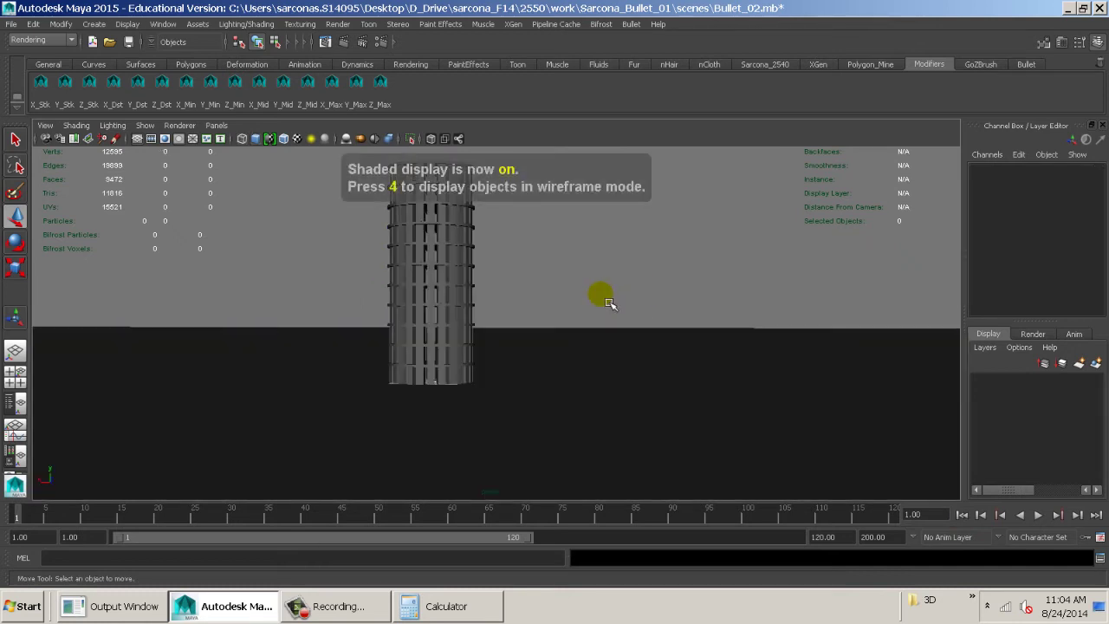
left_click(598, 292)
key("alt+v")
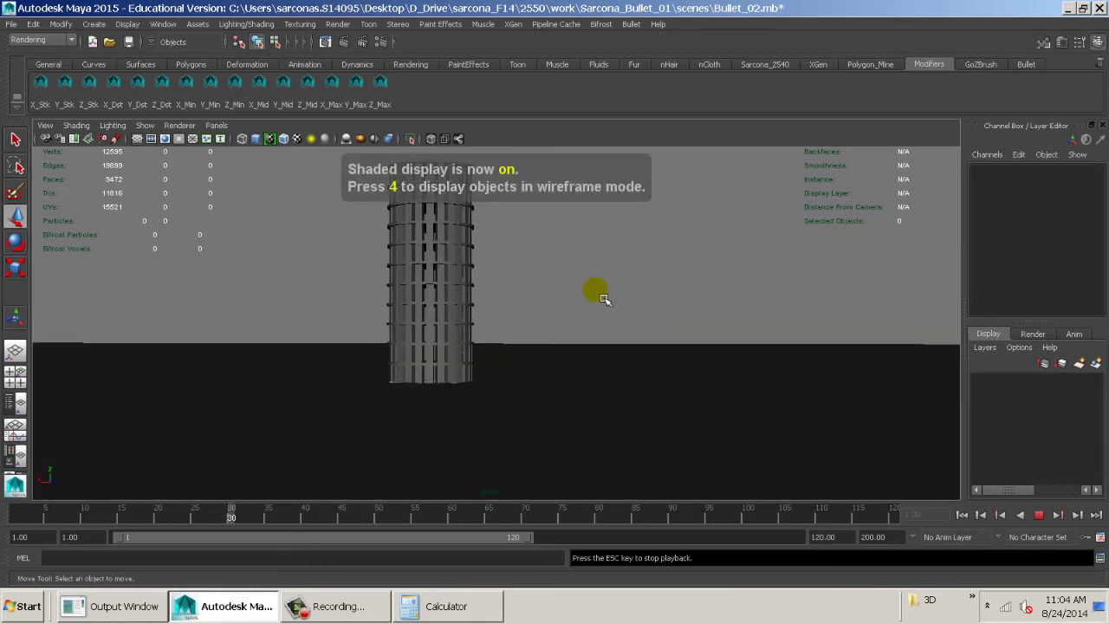
key("Escape")
- Replay the simulation from frame 1 to examine the tower's floors and wall pieces up close, and stop it
middle_click_drag(536, 297, 581, 403, "alt")
right_click_drag(582, 402, 616, 430, "alt")
mouse_move(605, 342)
right_mouse_down("alt")
mouse_move(607, 359)
mouse_move(894, 434)
right_mouse_up("alt")
left_click(962, 514)
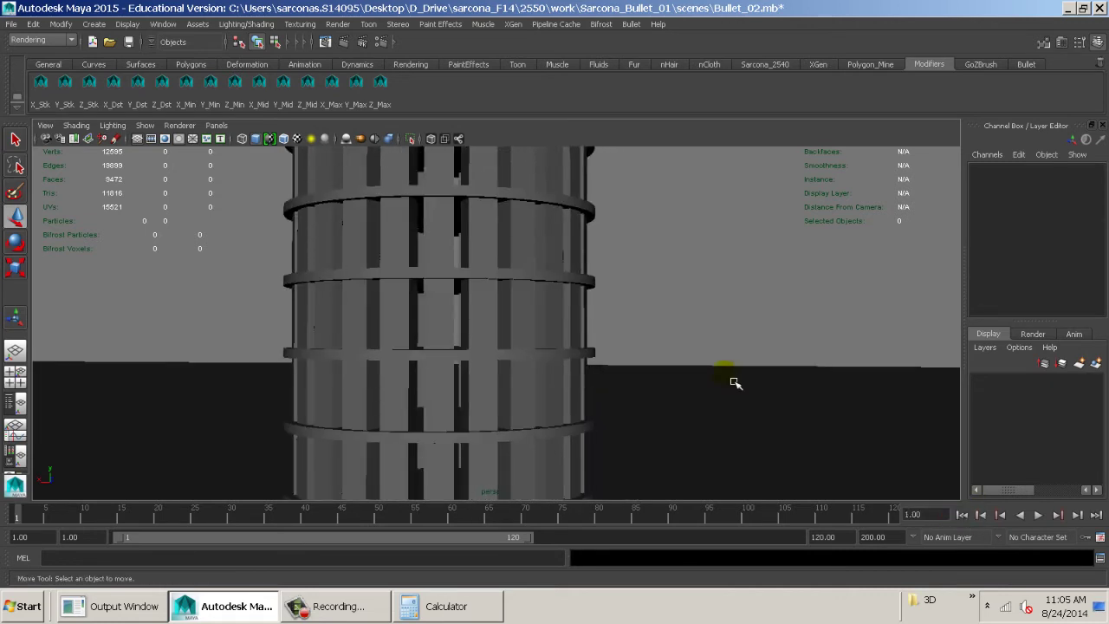
key("alt+v")
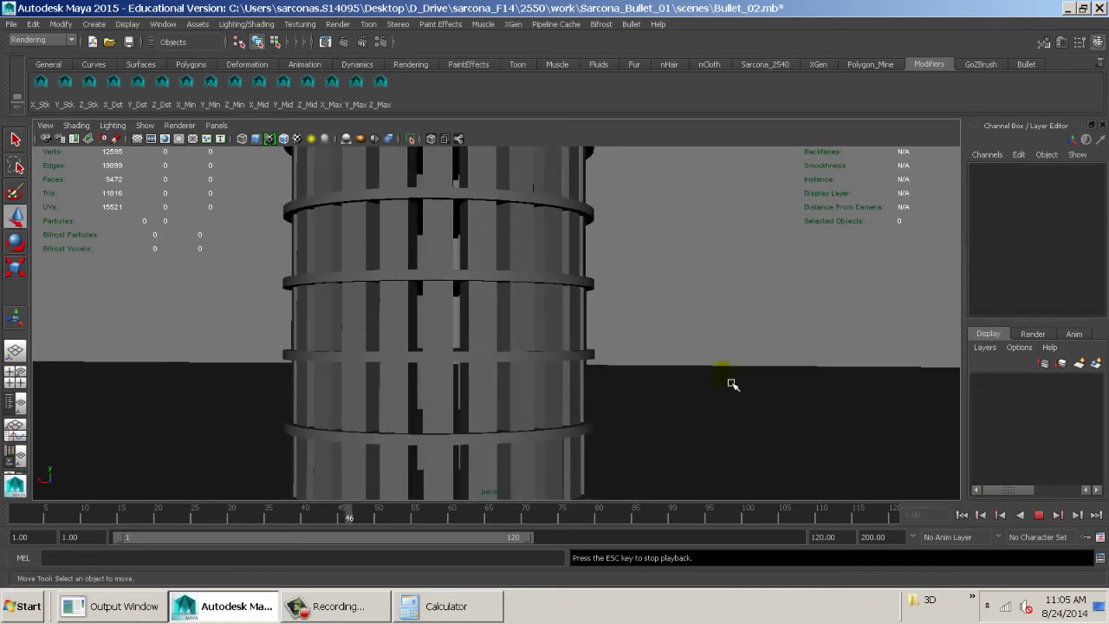
right_click_drag(808, 404, 634, 370, "alt")
left_click_drag(632, 372, 465, 384, "alt")
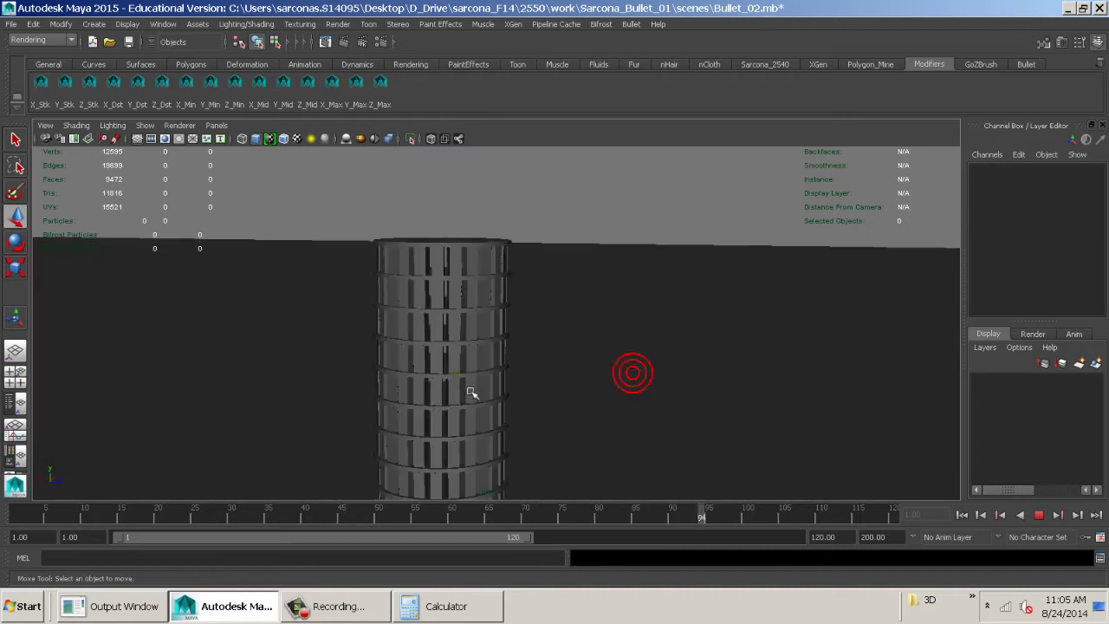
key("Escape")
- Resume playback up to frame 120 while checking the tower's pieces for movement, and rewind to frame 1
left_click_drag(736, 384, 737, 384, "alt")
right_click_drag(737, 384, 539, 376, "alt")
middle_click_drag(520, 381, 527, 316, "alt")
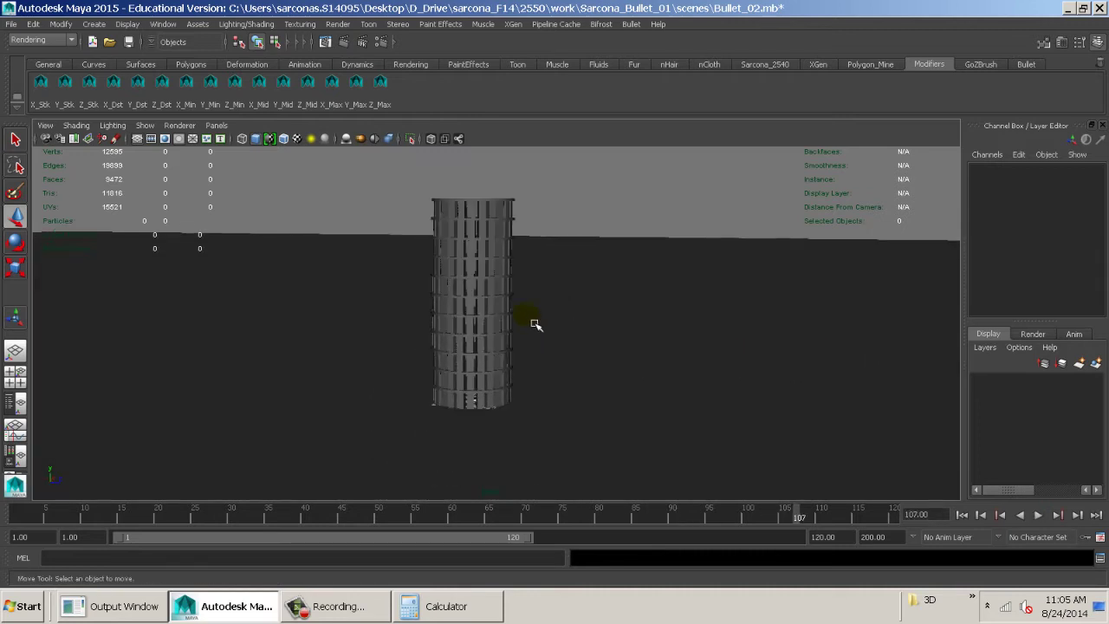
right_click_drag(497, 257, 507, 358, "alt")
mouse_move(507, 359)
left_mouse_down("alt")
mouse_move(491, 336)
mouse_move(507, 341)
left_mouse_up("alt")
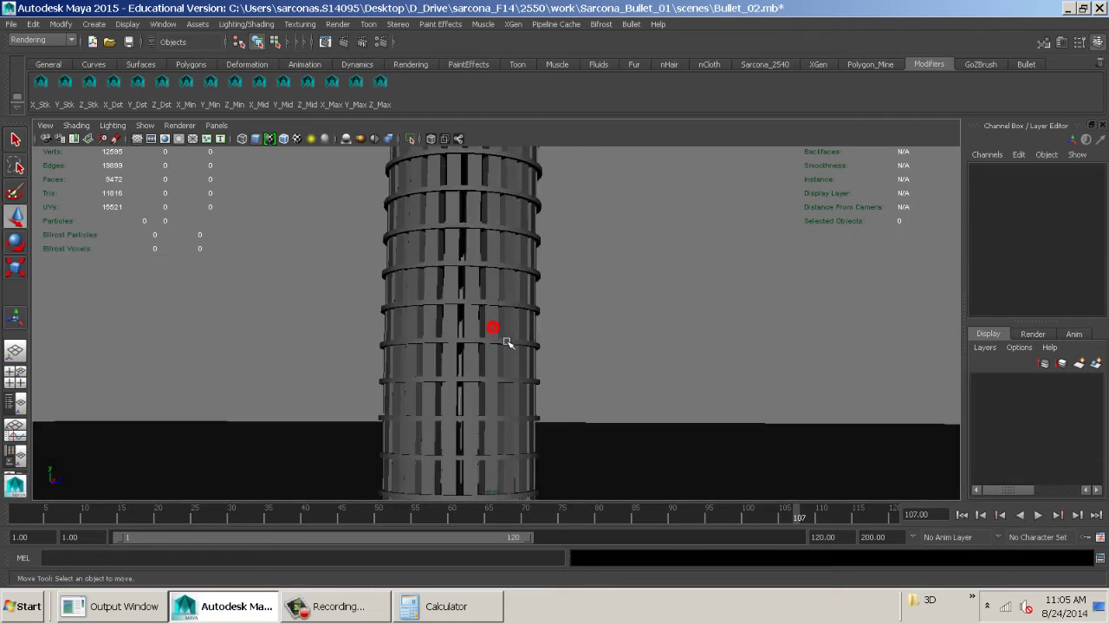
key("alt+v")
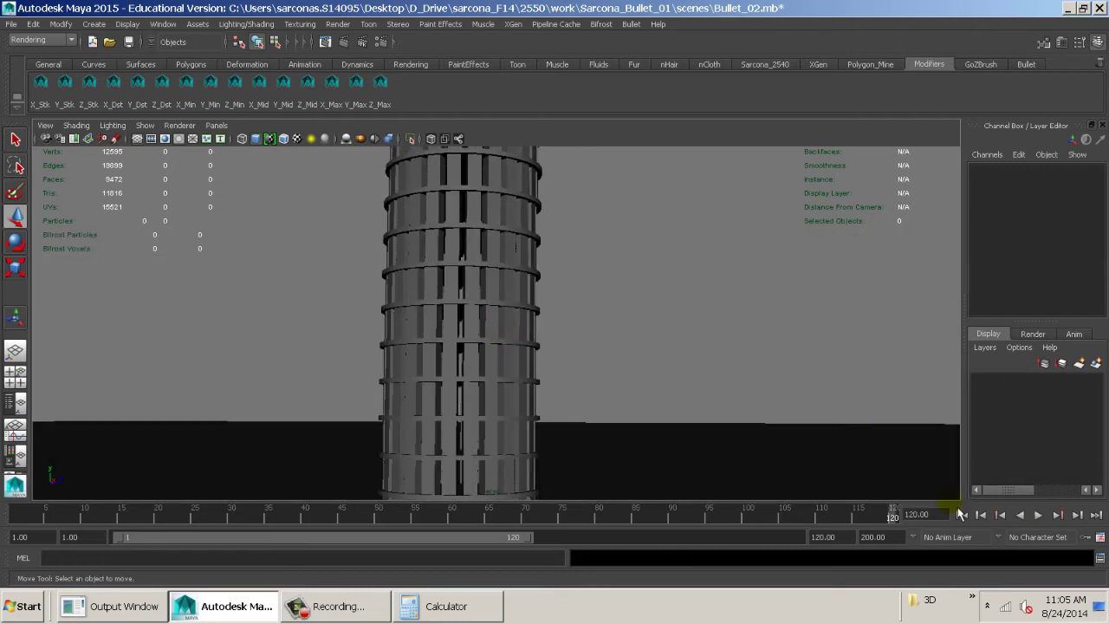
left_click(961, 515)
- Examine the transform and shape attributes of the tower's solved output mesh in the Attribute Editor, and close the editor
left_click_drag(665, 374, 770, 411, "alt")
right_click_drag(770, 411, 566, 326, "alt")
mouse_move(566, 327)
left_mouse_down("alt")
mouse_move(601, 324)
mouse_move(568, 321)
left_mouse_up("alt")
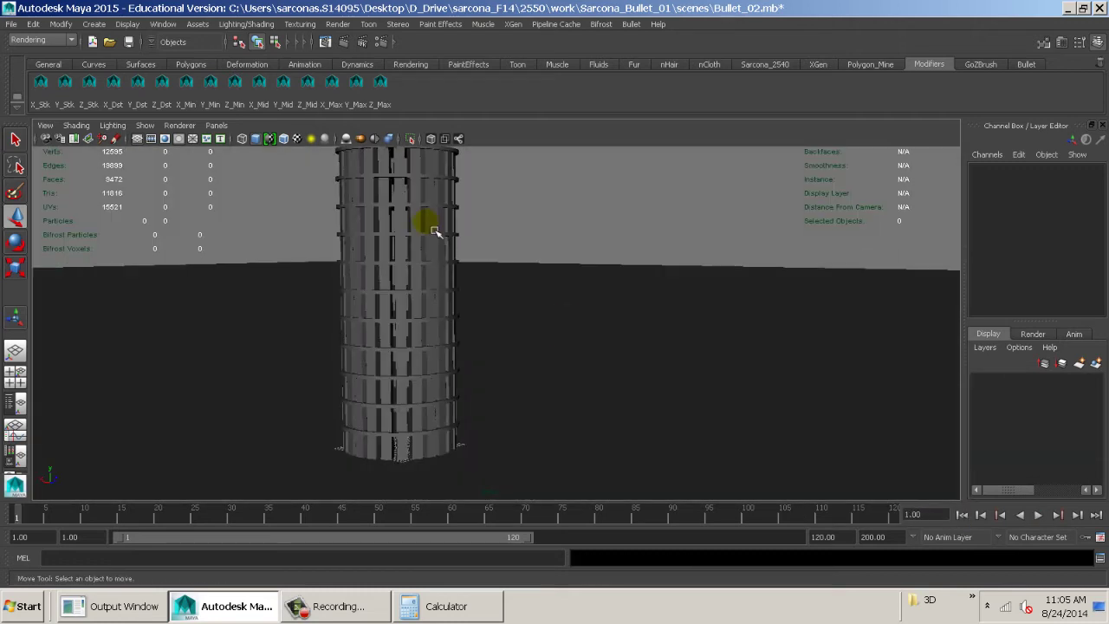
left_click(435, 232)
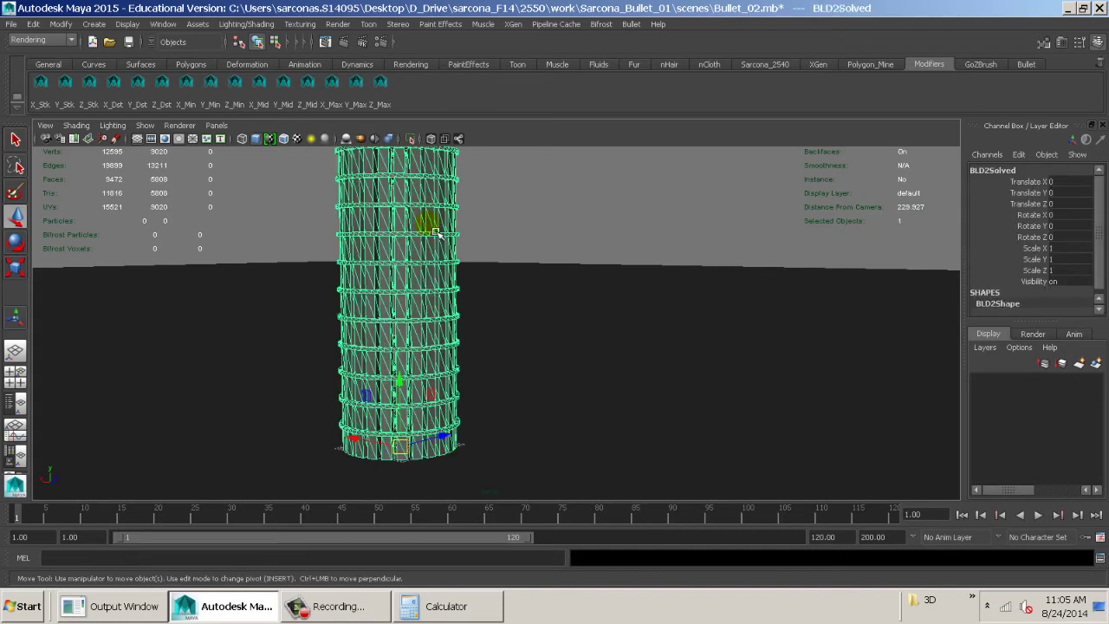
left_click_drag(444, 208, 540, 248, "alt")
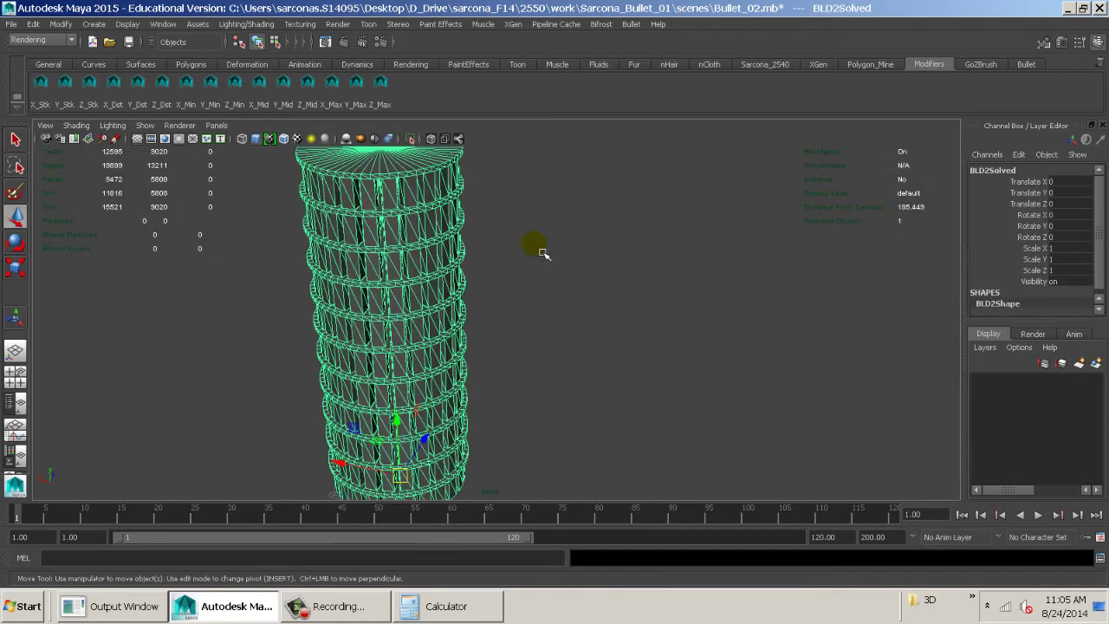
key("ctrl+a")
left_click(774, 82)
left_click(706, 82)
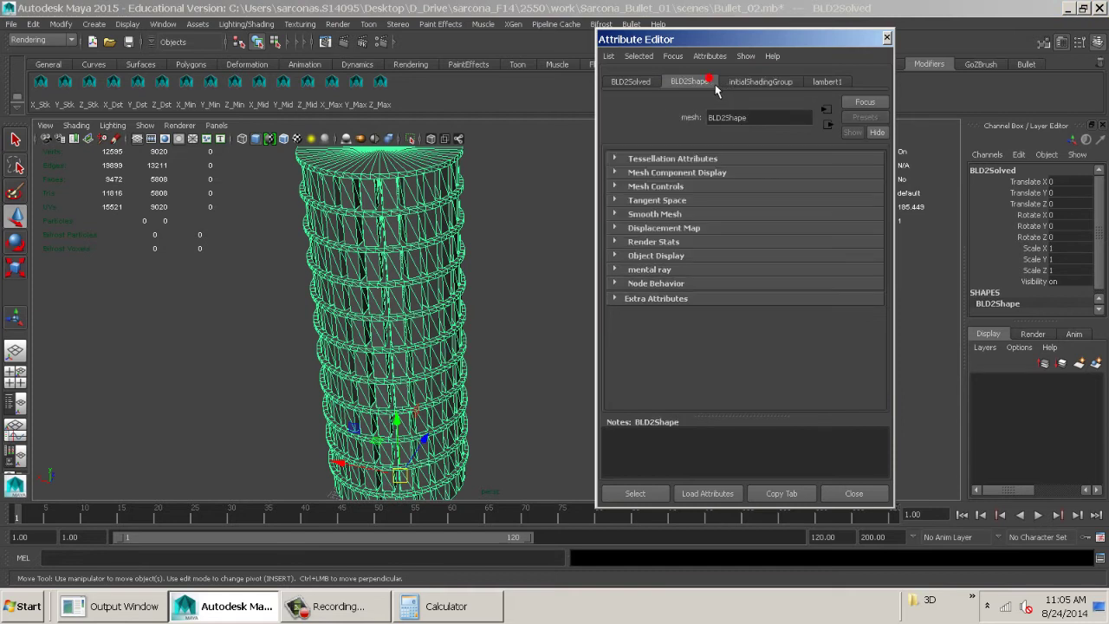
left_click(646, 81)
left_click(684, 83)
left_click(656, 300)
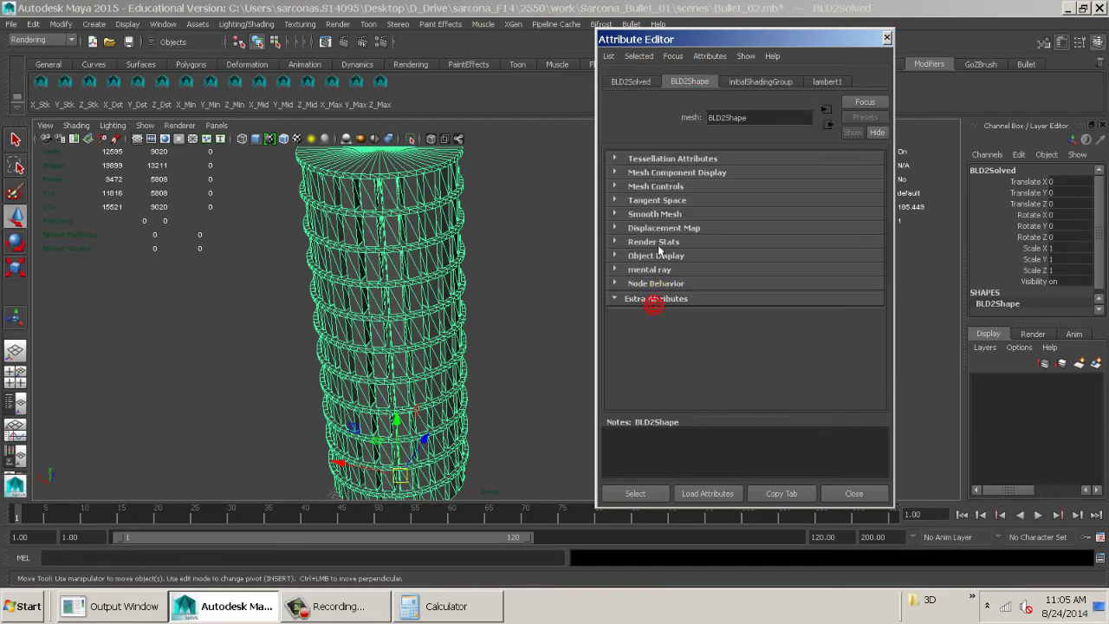
left_click(650, 82)
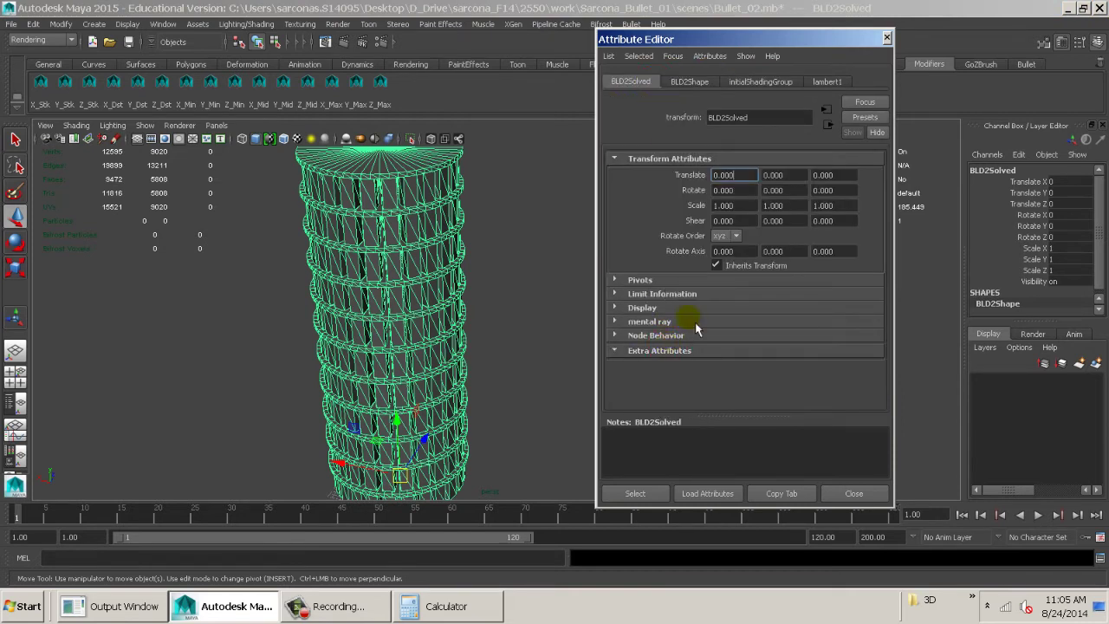
left_click(887, 37)
- Find the leftover BLDInitialState node through the Bullet solver's attributes, select it and delete it
left_click(630, 24)
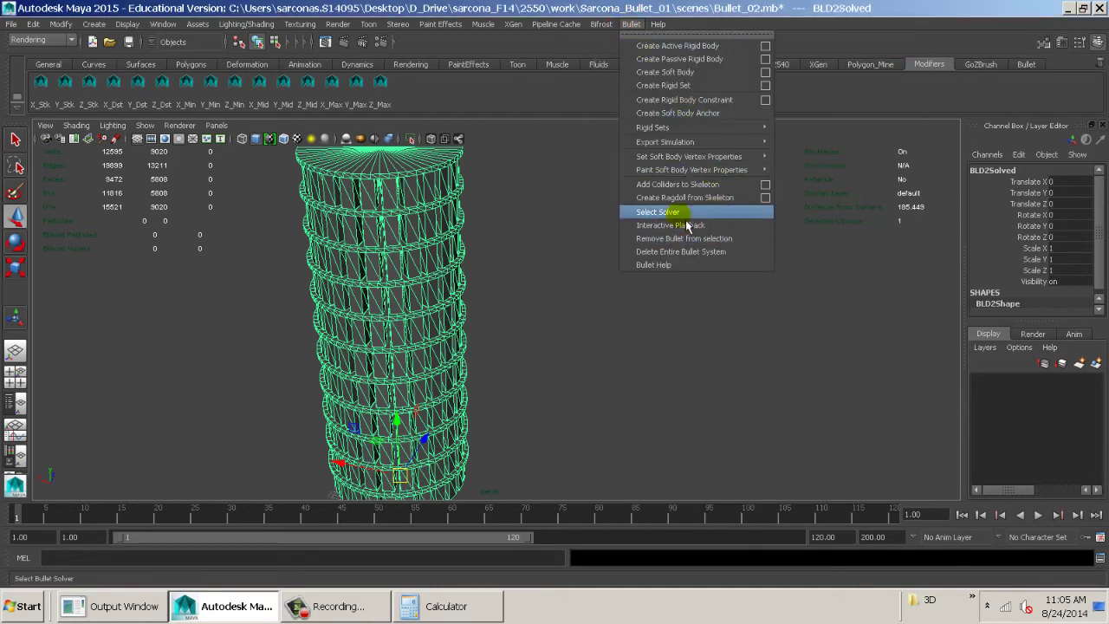
left_click(679, 214)
key("ctrl+a")
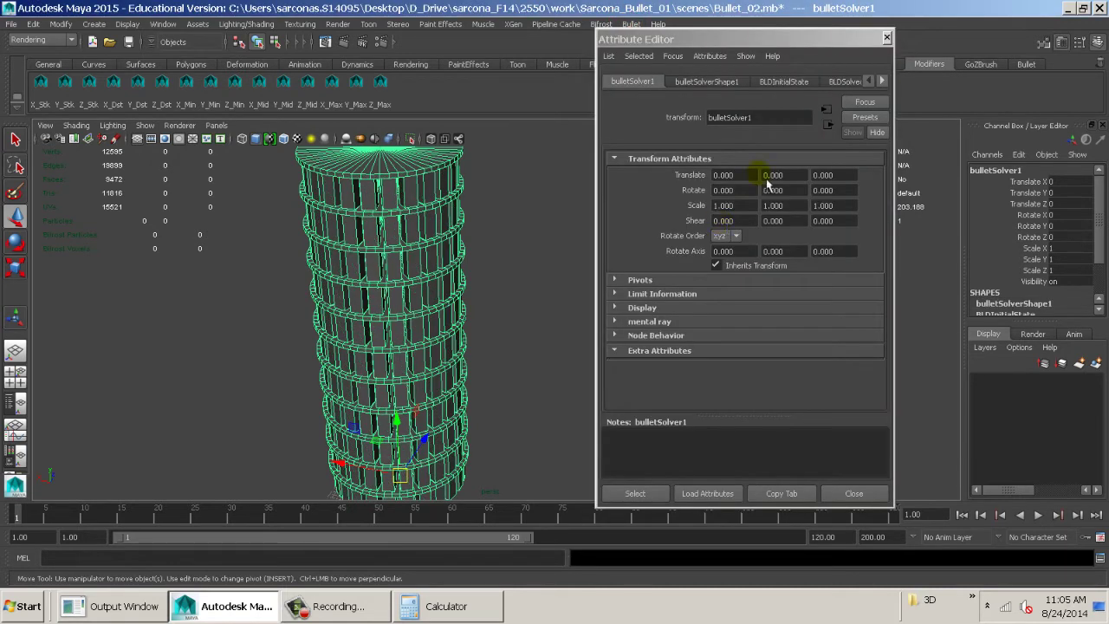
left_click(784, 81)
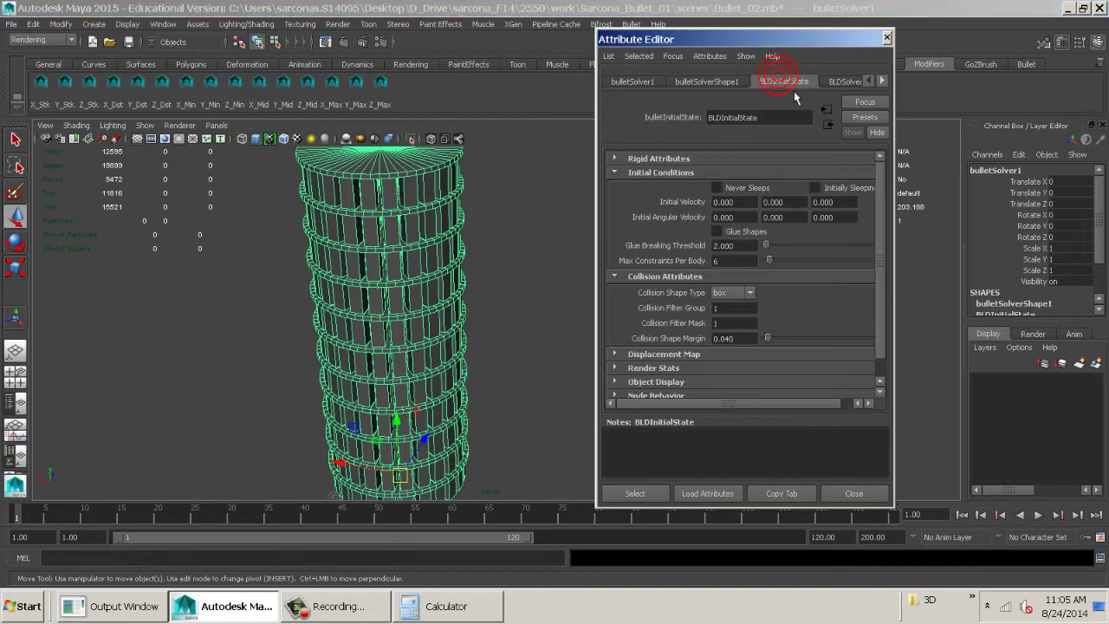
left_click(882, 81)
left_click(882, 81)
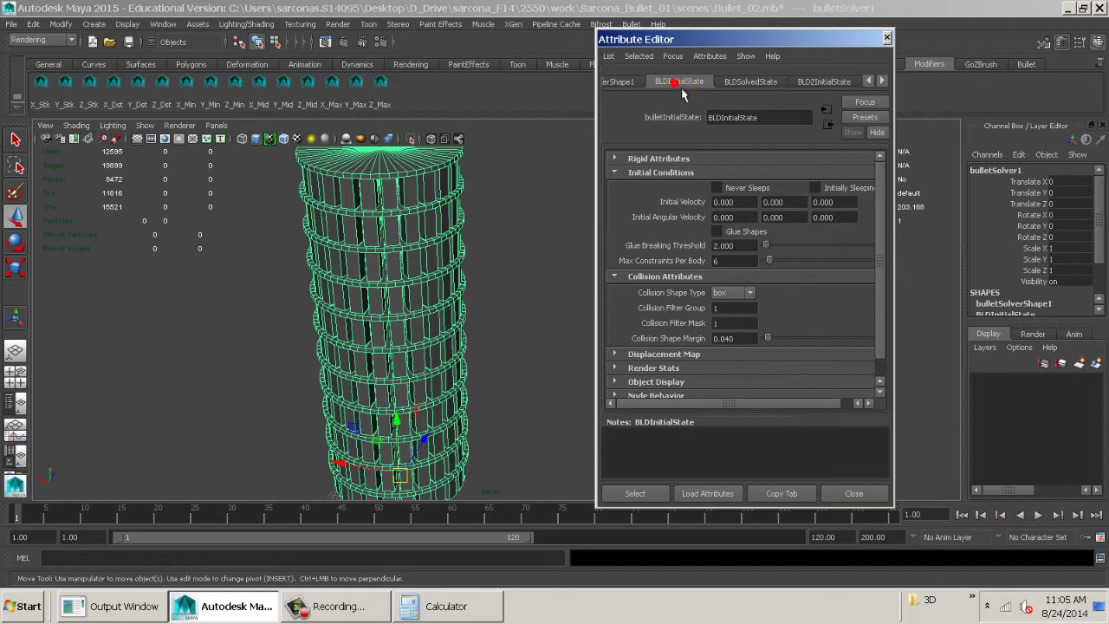
left_click(639, 495)
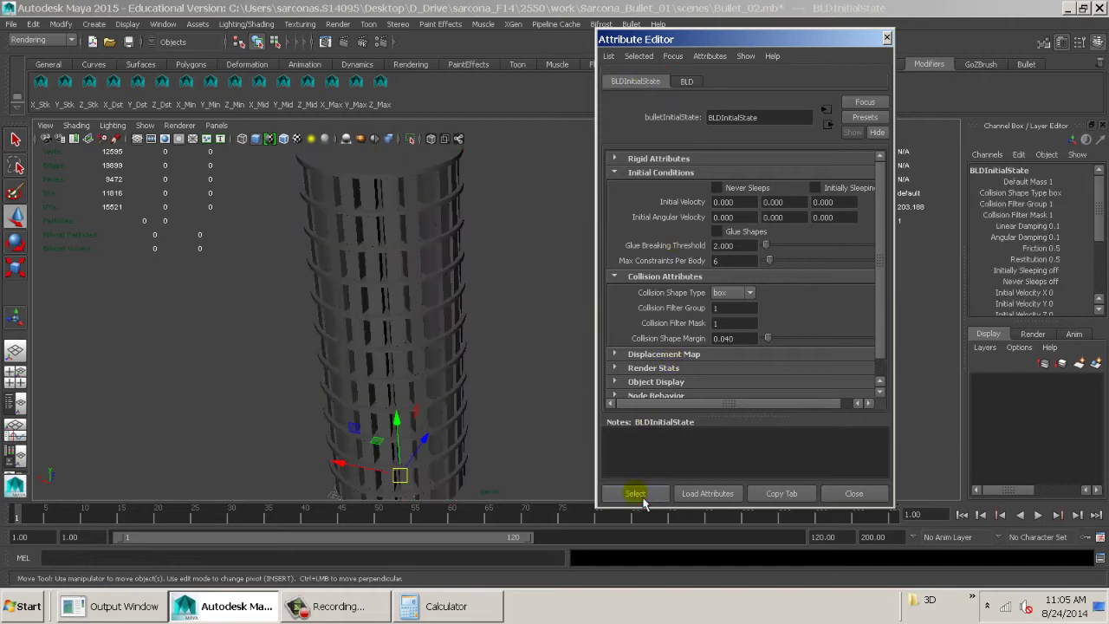
left_click(549, 246)
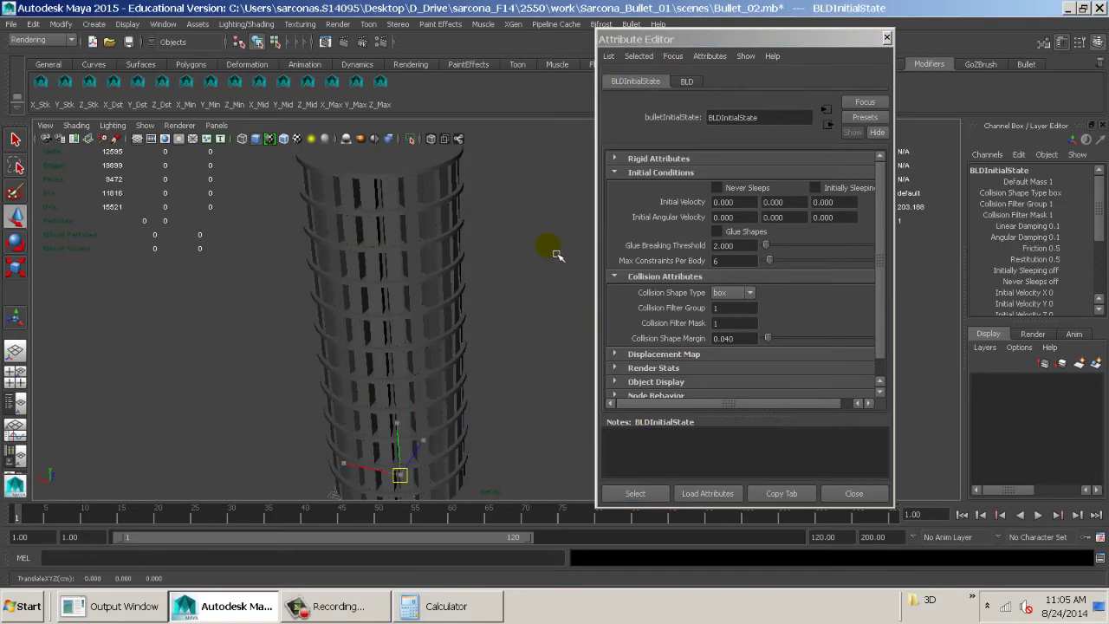
- Select the Bullet solver again and open the attributes of the leftover BLDSolvedState node
left_click(629, 24)
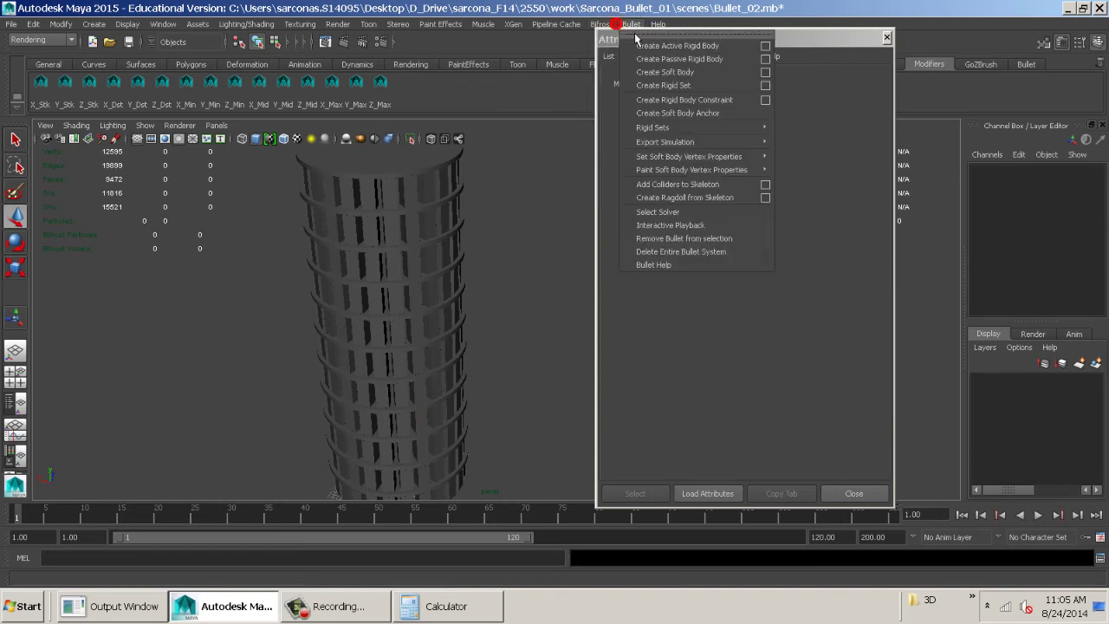
left_click(731, 209)
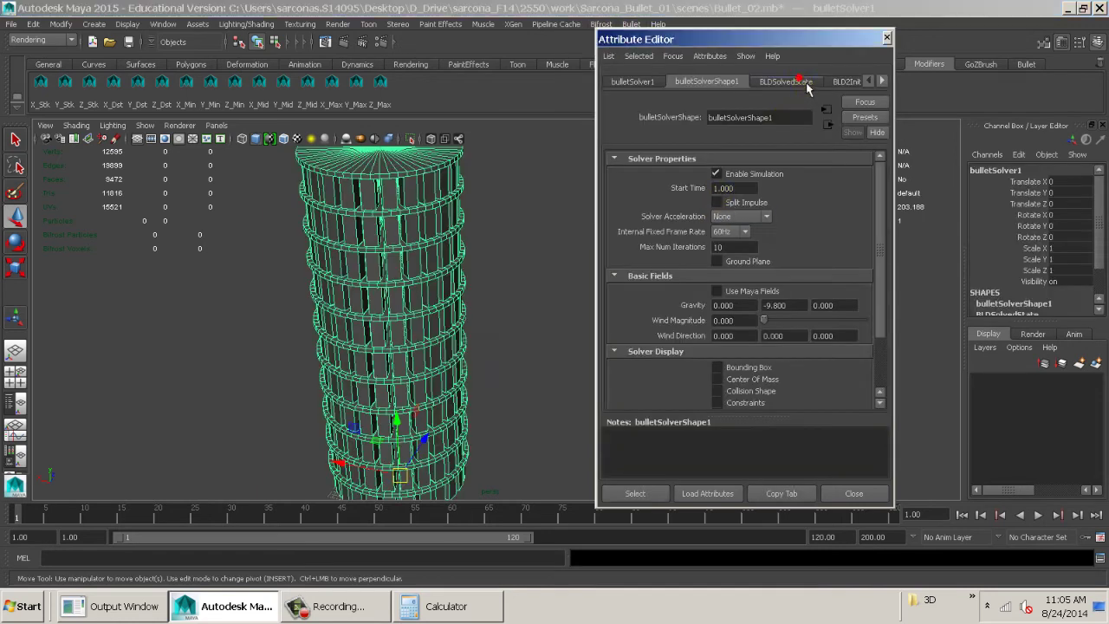
- Select the BLDSolvedState node from the Bullet solver's attributes and delete it
left_click(786, 80)
left_click(637, 492)
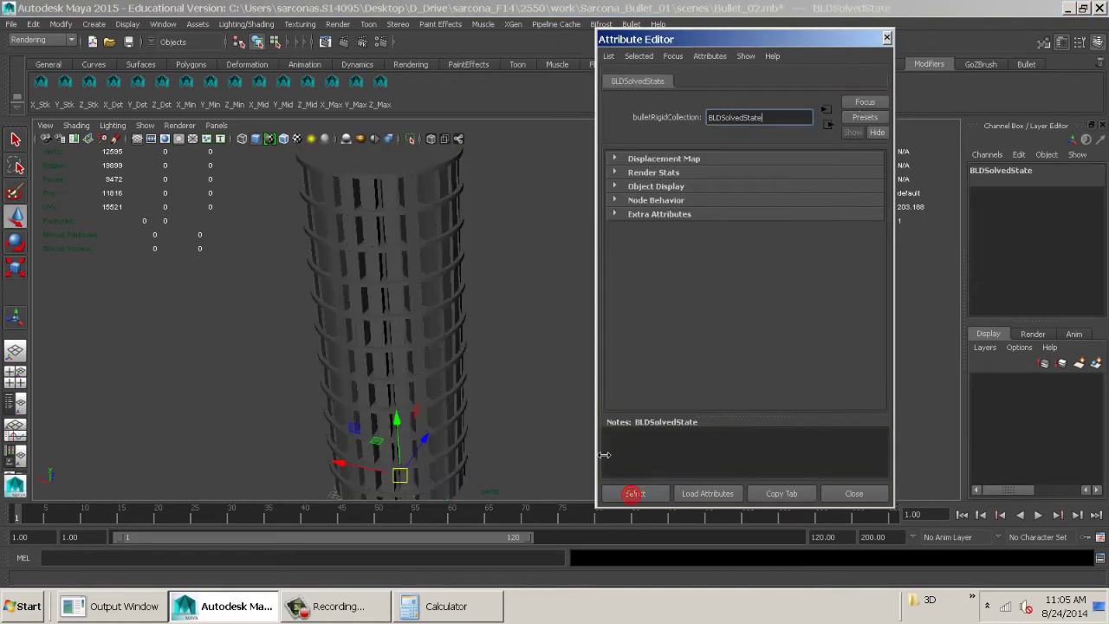
left_click(563, 396)
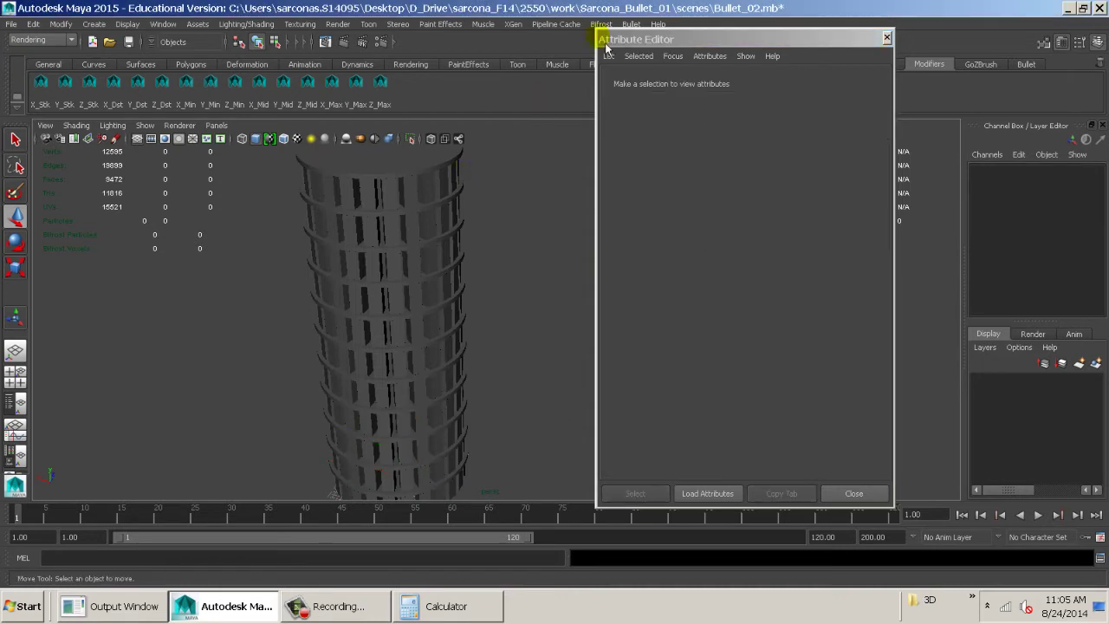
- Select the Bullet solver and, in BLD2InitialState, set Collision Shape Type to hull and Collision Shape Margin to 0
left_click(631, 24)
left_click(698, 215)
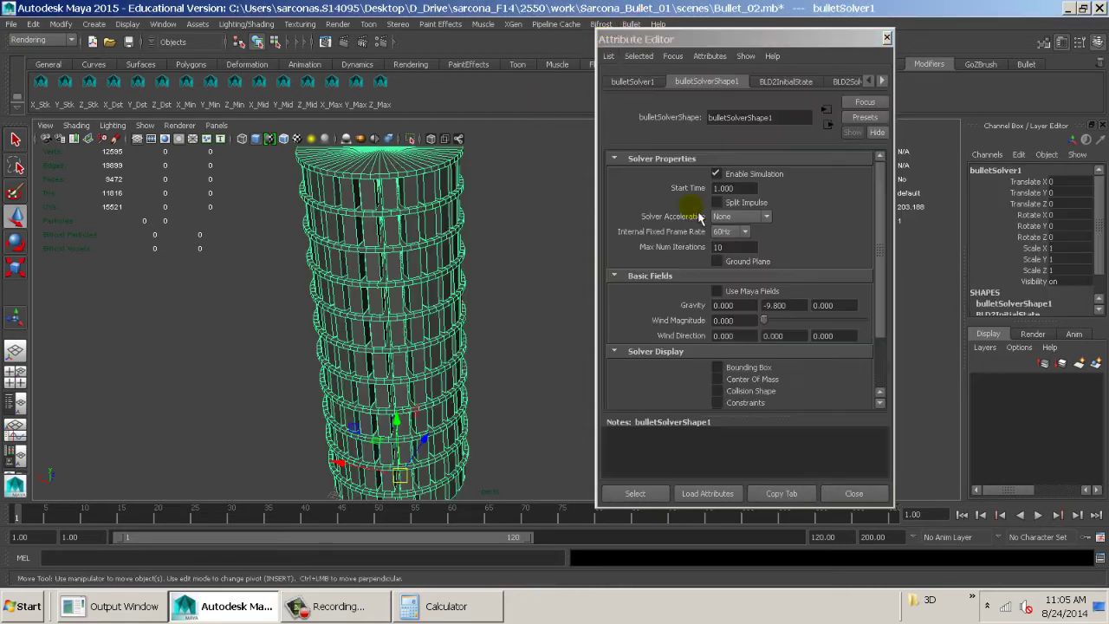
left_click(806, 82)
left_click(845, 81)
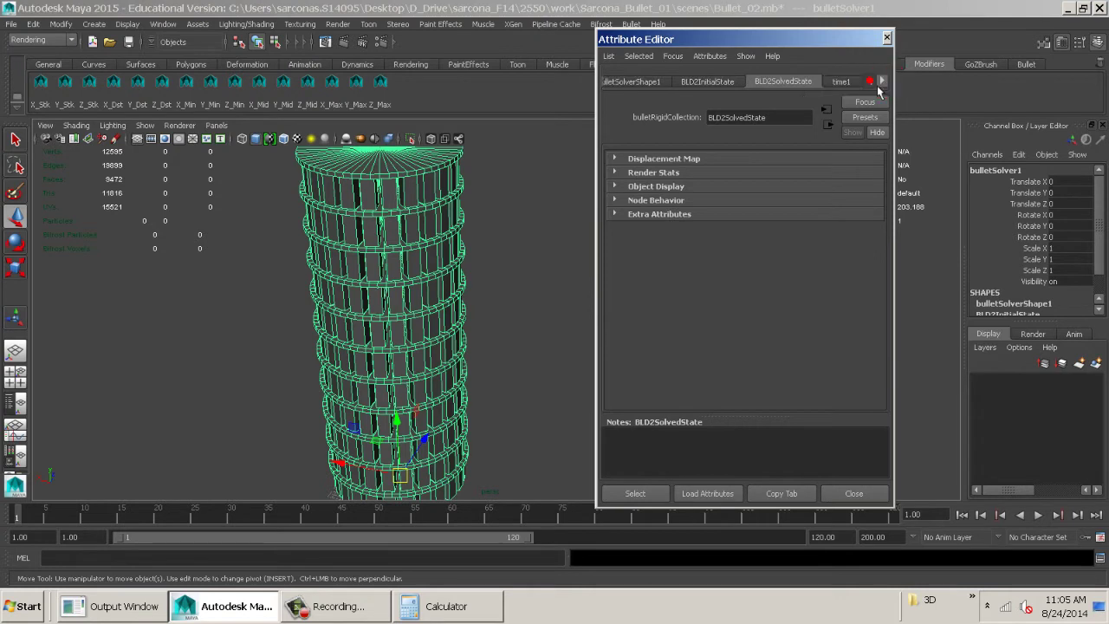
left_click(731, 81)
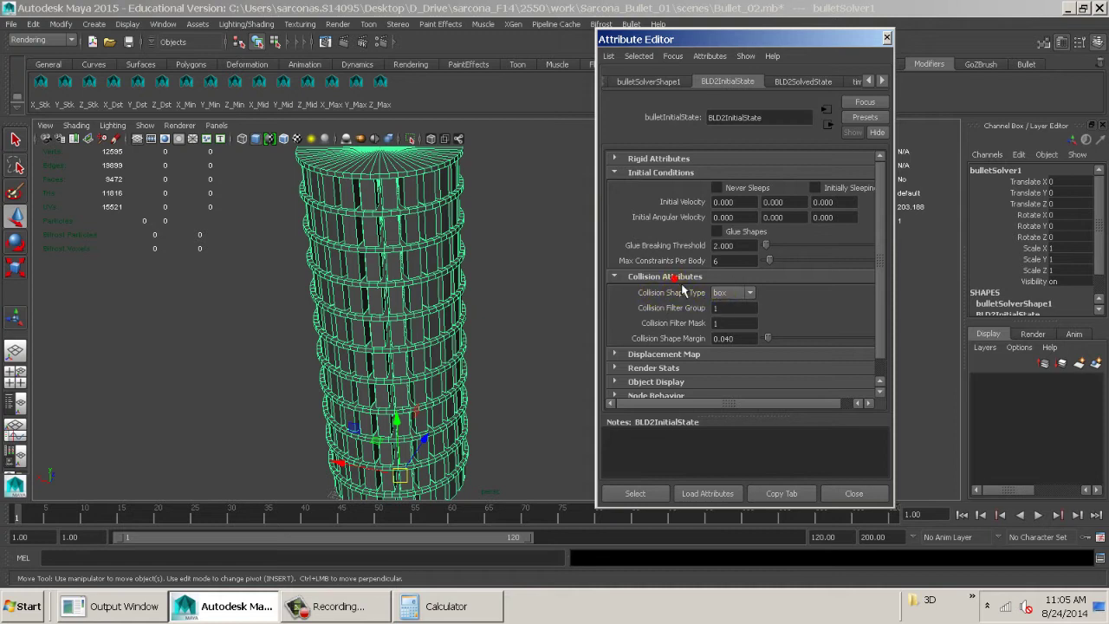
left_click(730, 293)
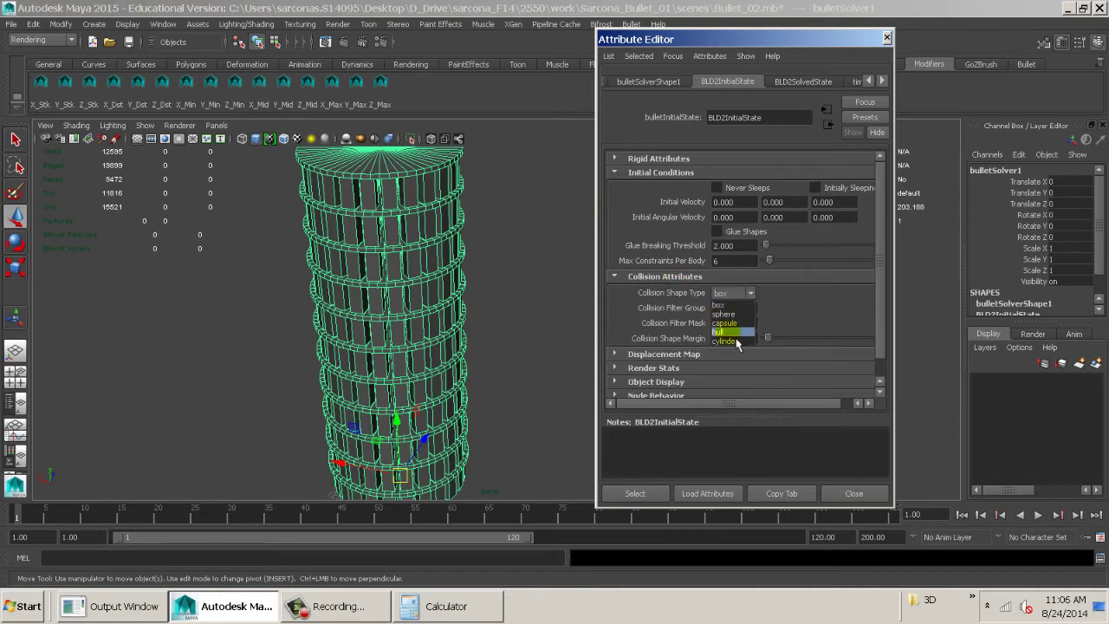
left_click(735, 333)
left_click_drag(734, 338, 676, 342)
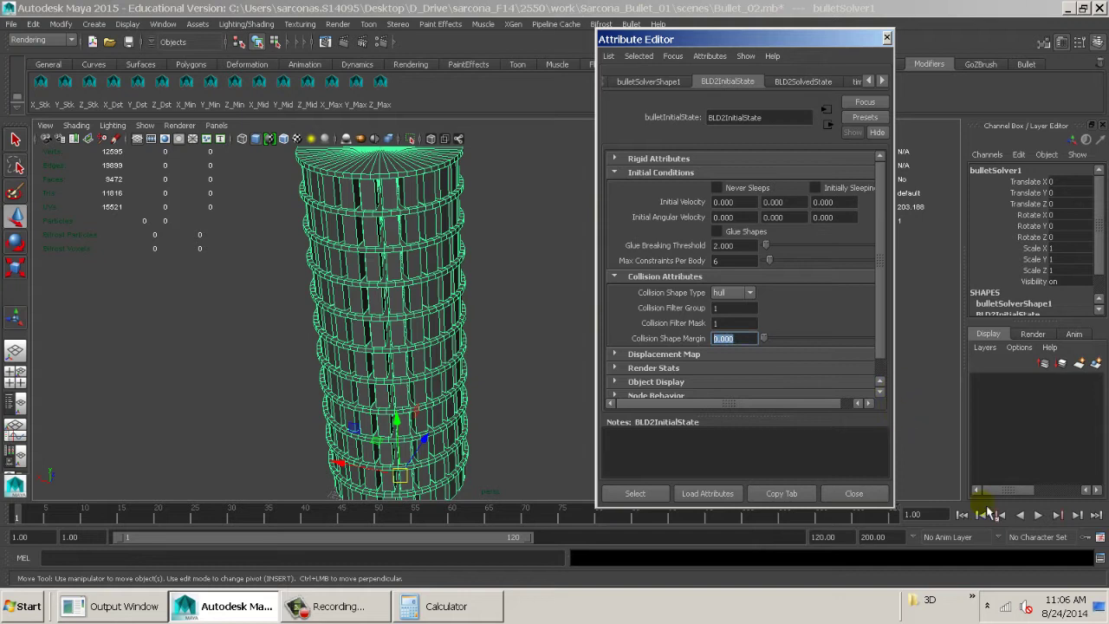
- Play the simulation repeatedly from frame 1 to check the tower's stability, then rewind to the start
left_click(962, 514)
left_click_drag(524, 343, 501, 304, "alt")
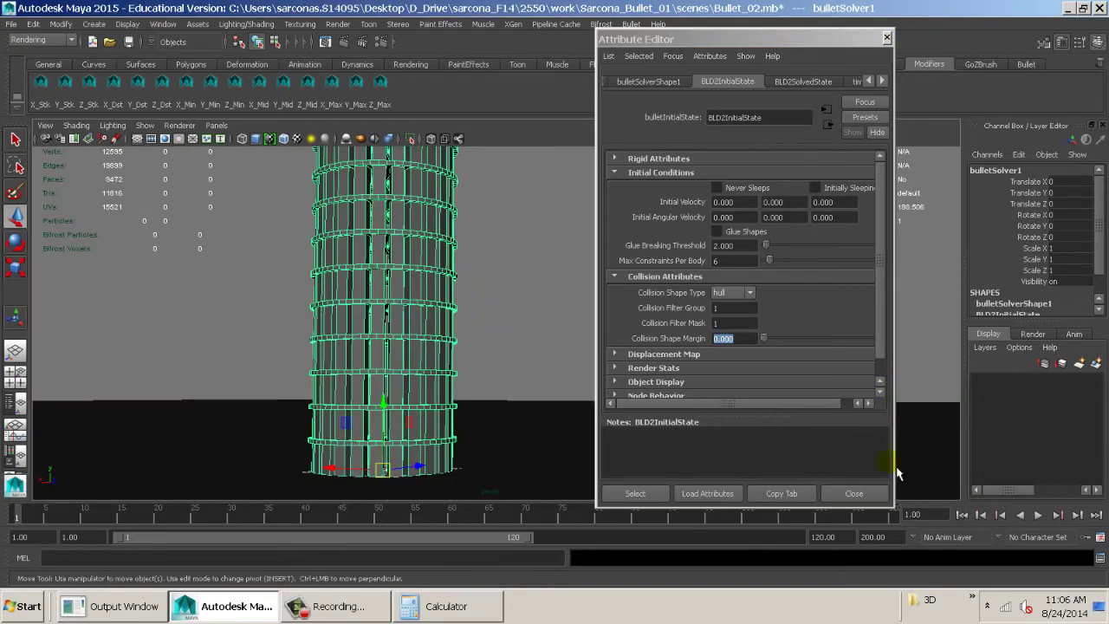
left_click(964, 515)
key("alt+v")
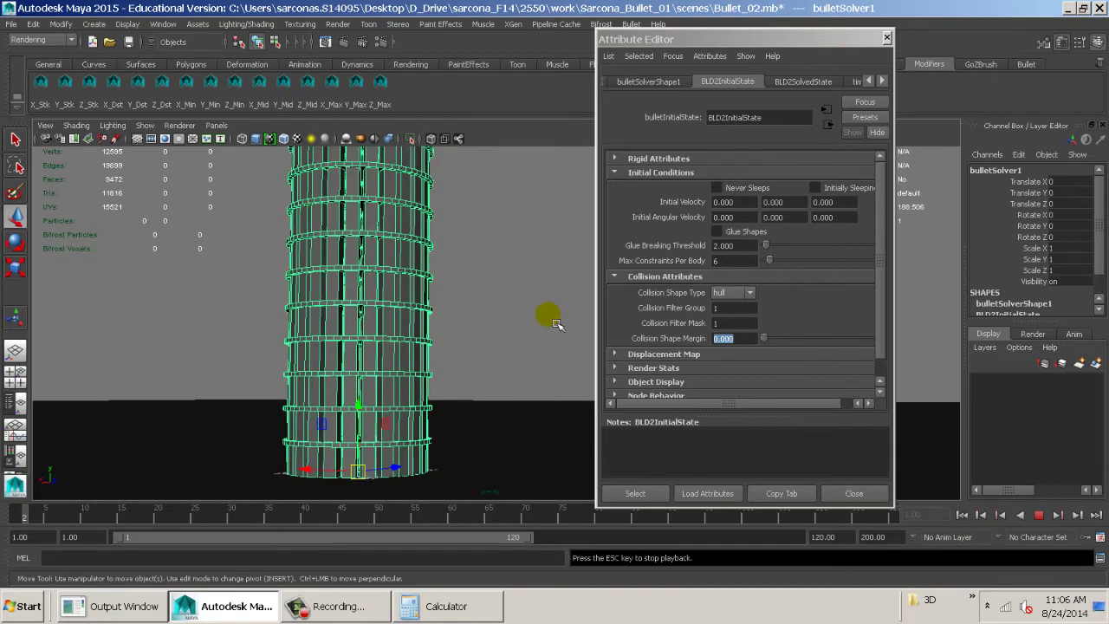
left_click_drag(468, 286, 427, 346, "alt")
key("Escape")
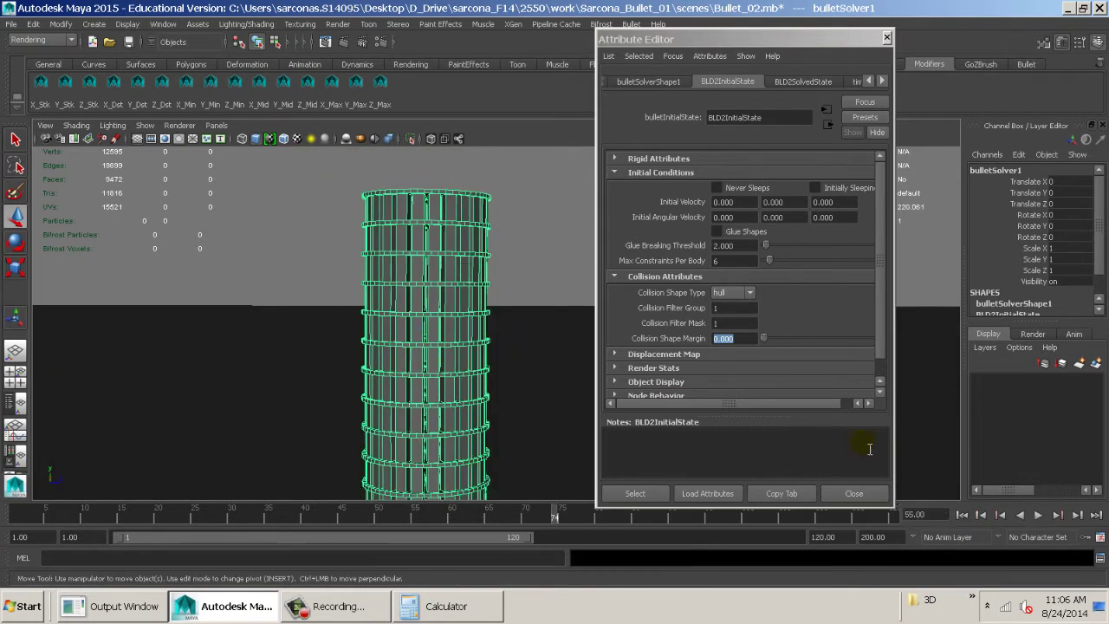
left_click(962, 515)
key("alt+v")
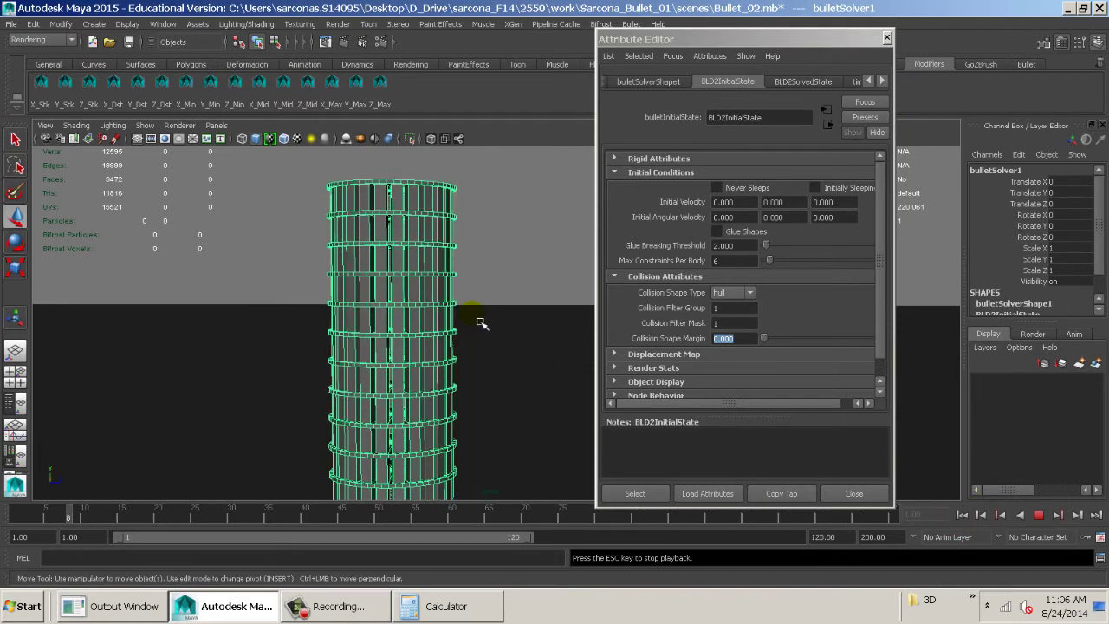
key("Escape")
left_click(961, 515)
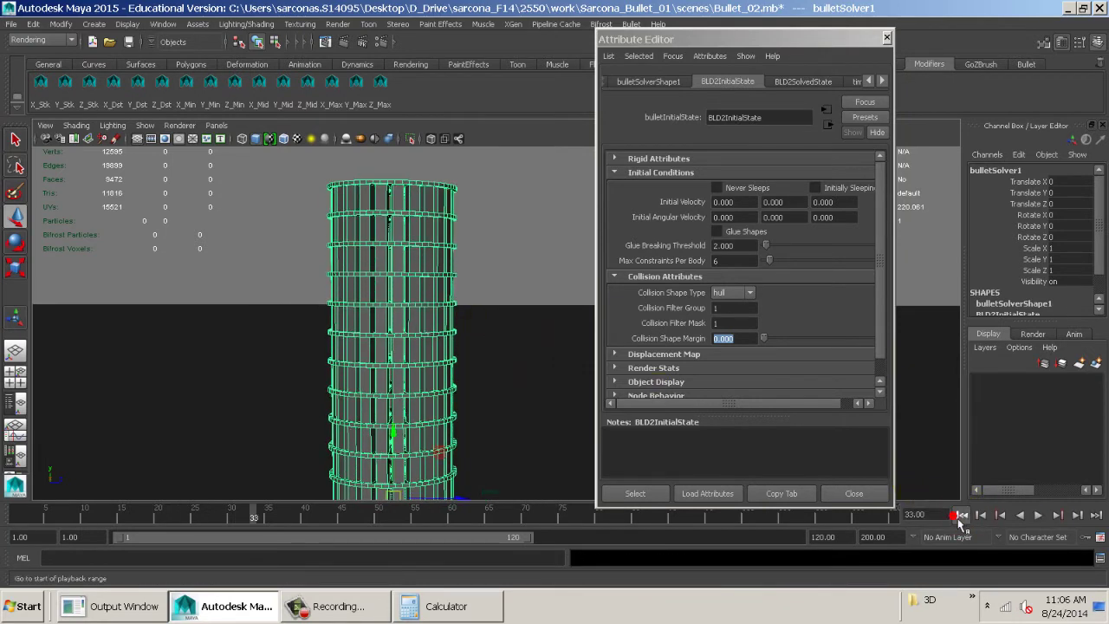
key("alt+v")
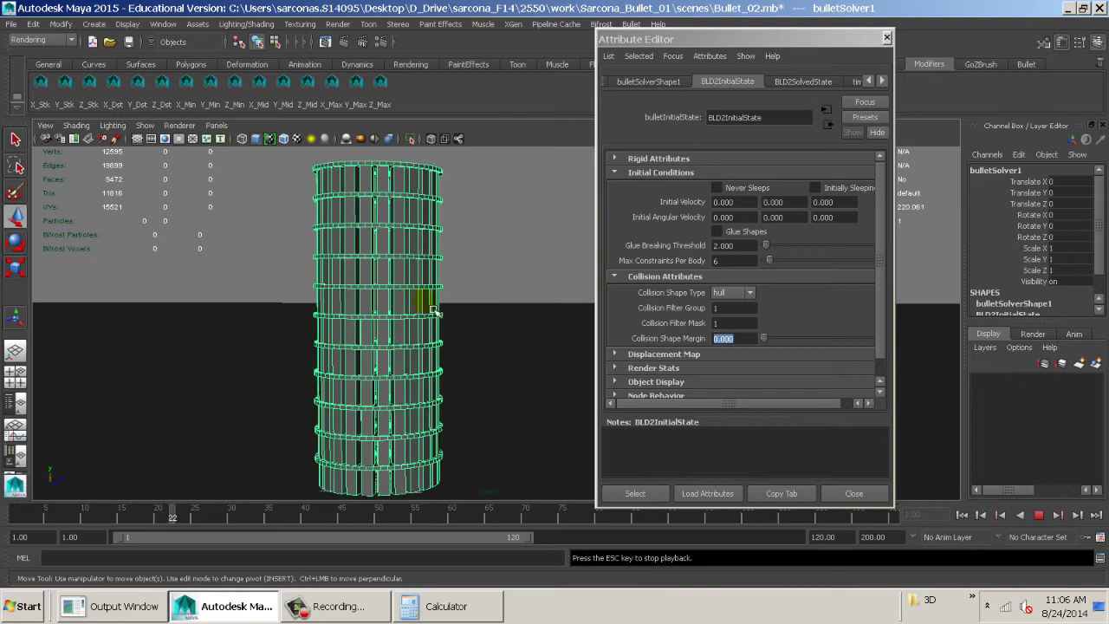
key("Escape")
left_click(963, 515)
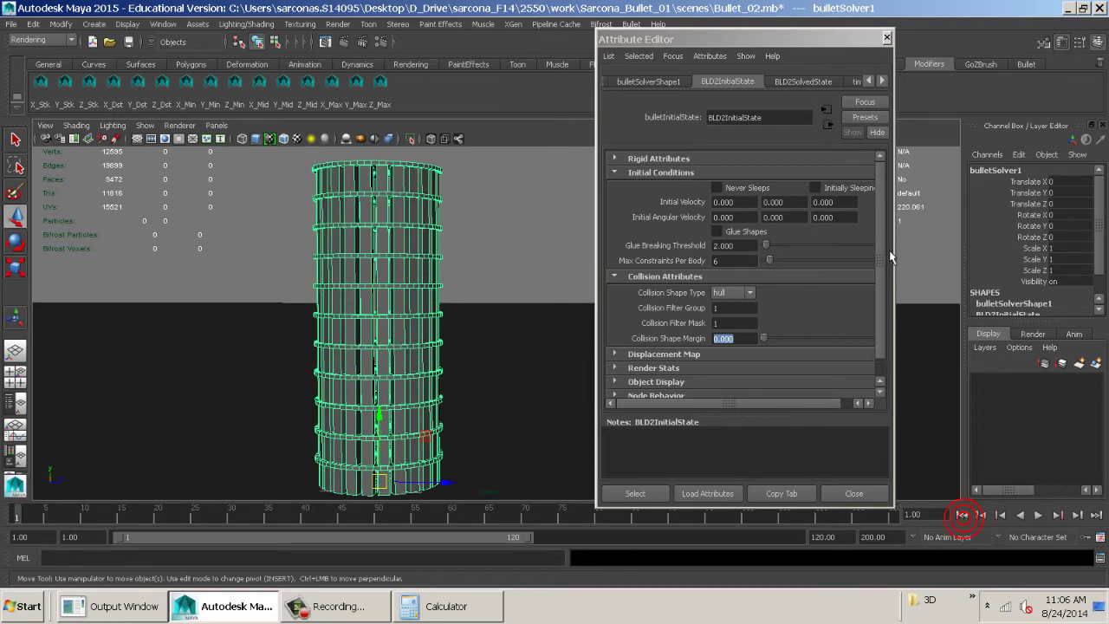
- Enable Initially Sleeping in BLD2InitialState and replay the simulation from the first frame to test the tower
left_click(815, 187)
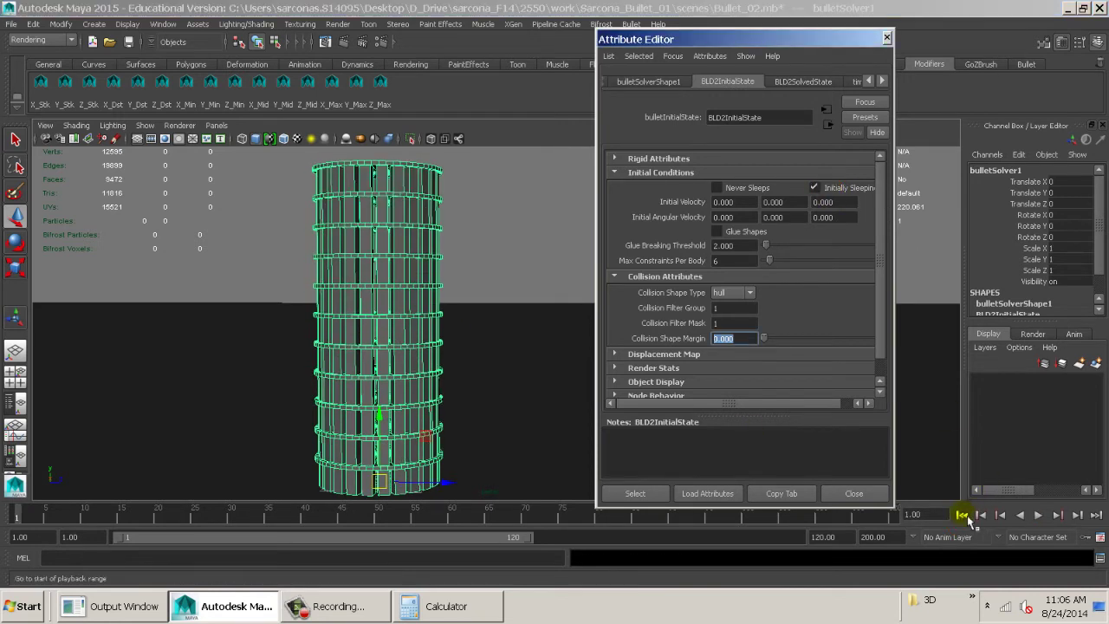
key("alt+v")
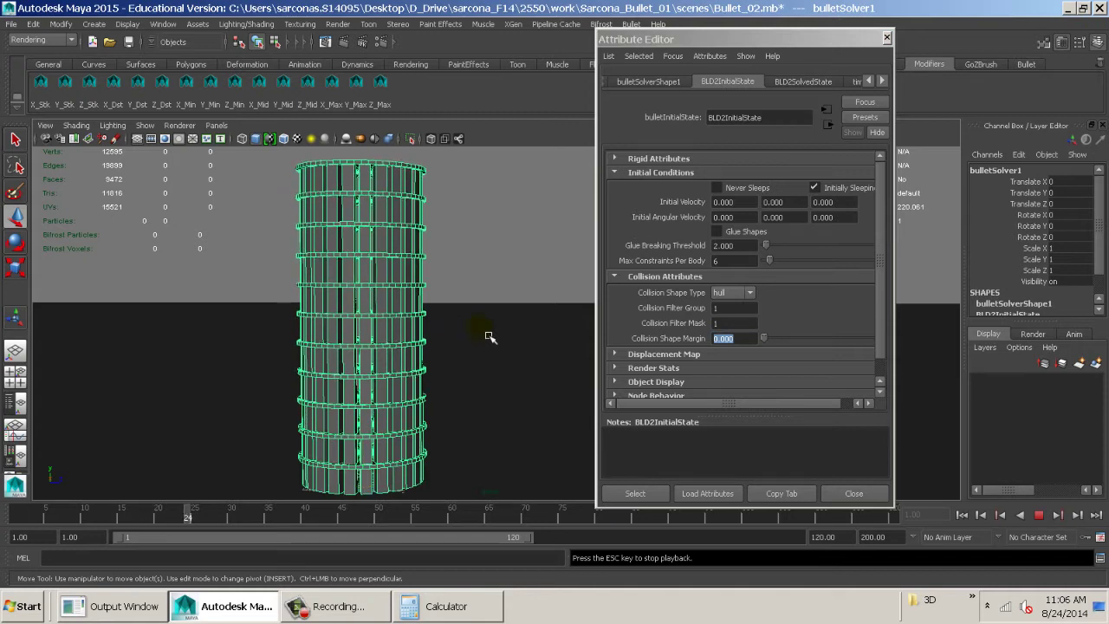
key("Escape")
left_click(963, 514)
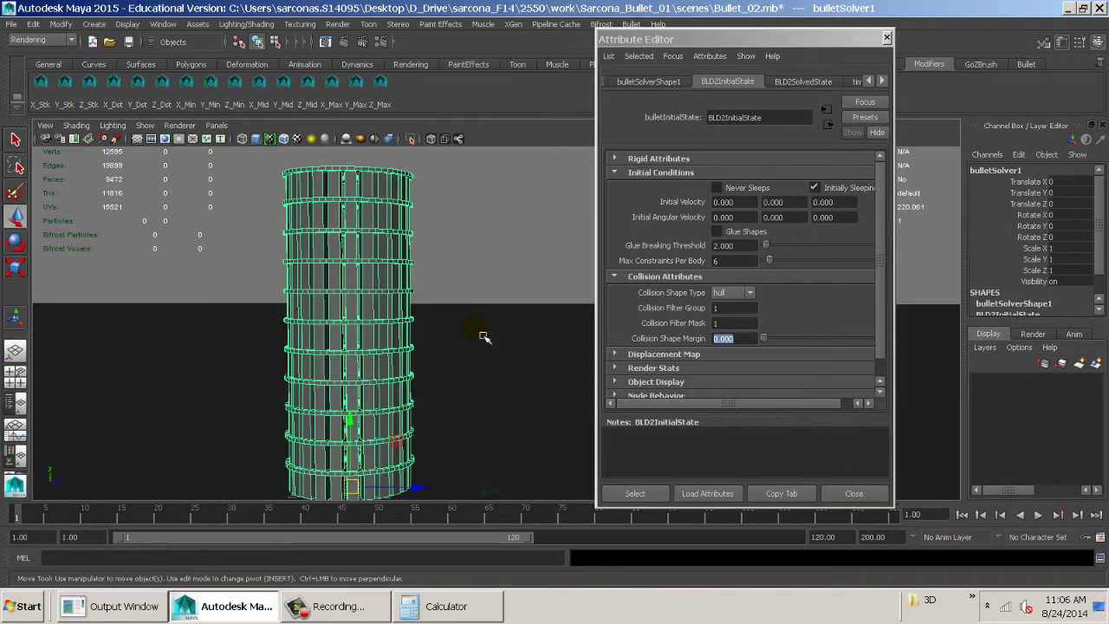
key("alt+v")
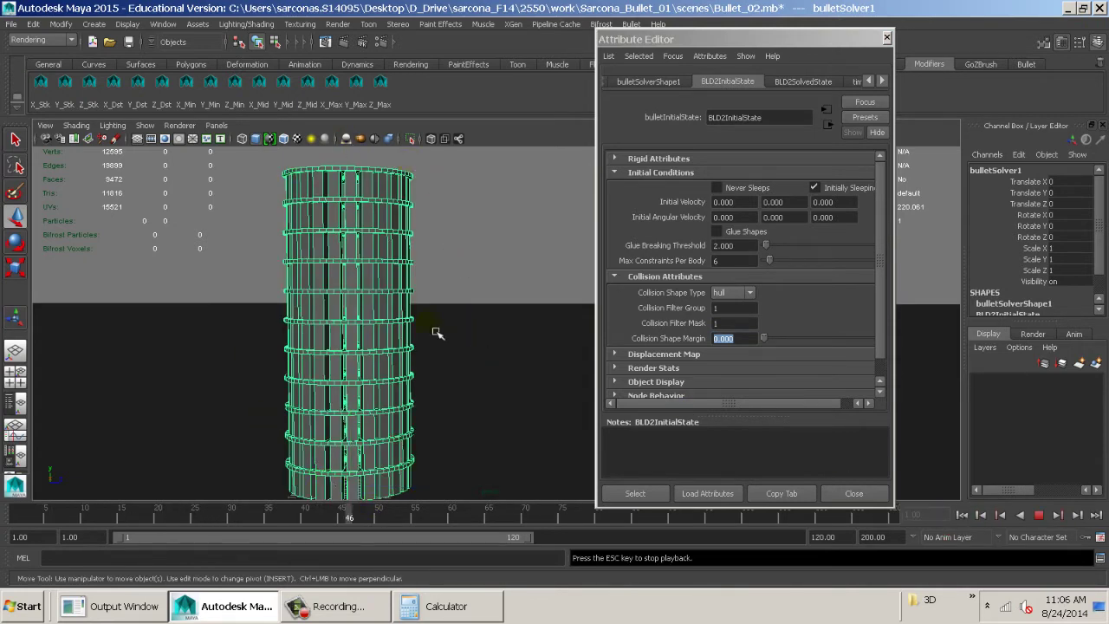
key("Escape")
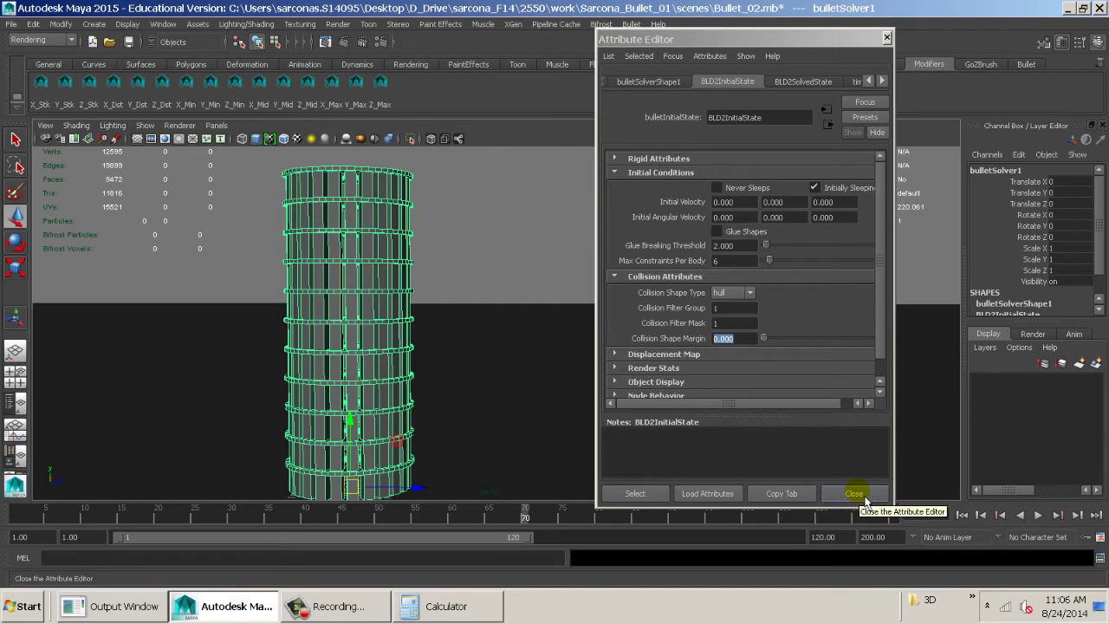
- Expand the Rigid Attributes of BLD2InitialState to review them, close the Attribute Editor and clear the selection
left_click(662, 160)
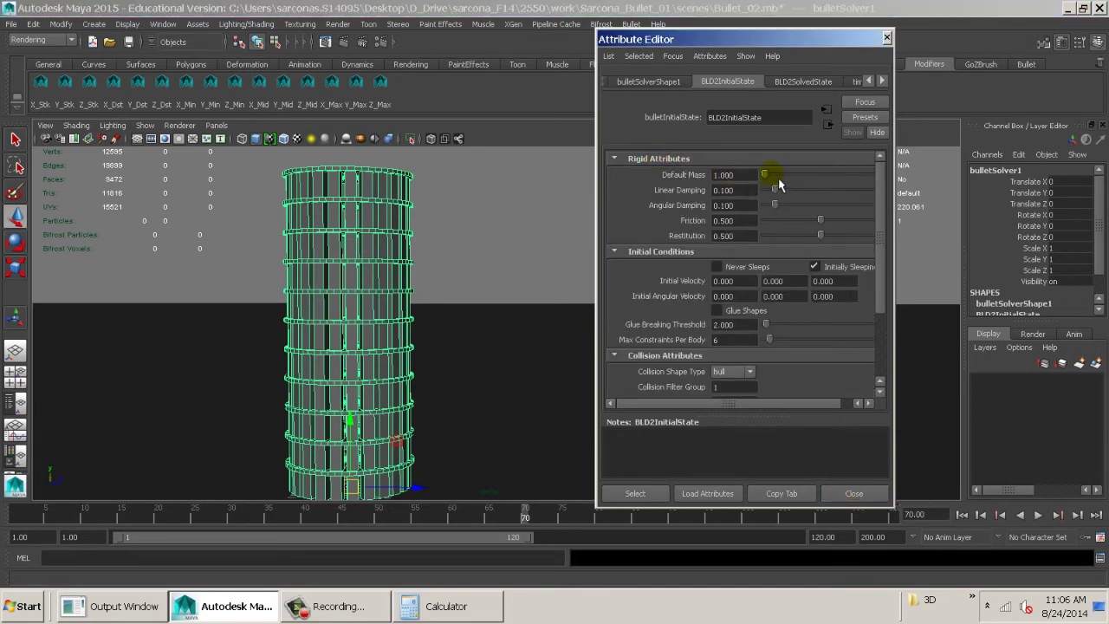
left_click(853, 495)
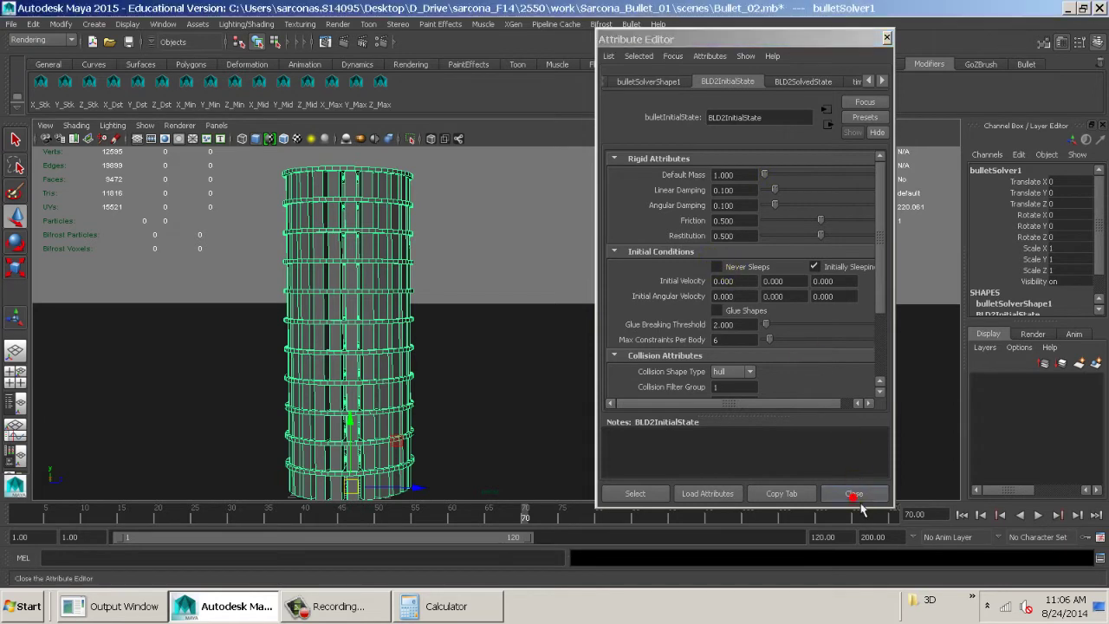
left_click(522, 265)
- Create a polygon sphere, raise it to about 49.1 on Y and move it away from the tower to about -238.9 on Z
left_click_drag(525, 361, 643, 381, "alt")
mouse_move(644, 381)
right_mouse_down("alt")
mouse_move(509, 333)
mouse_move(418, 318)
right_mouse_up("alt")
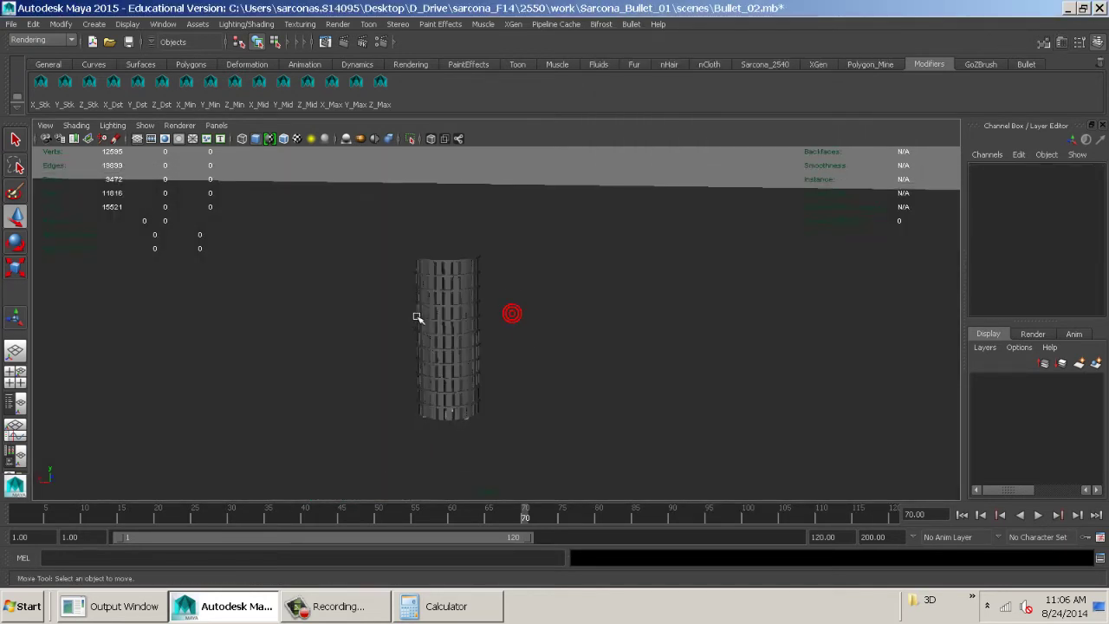
left_click(631, 24)
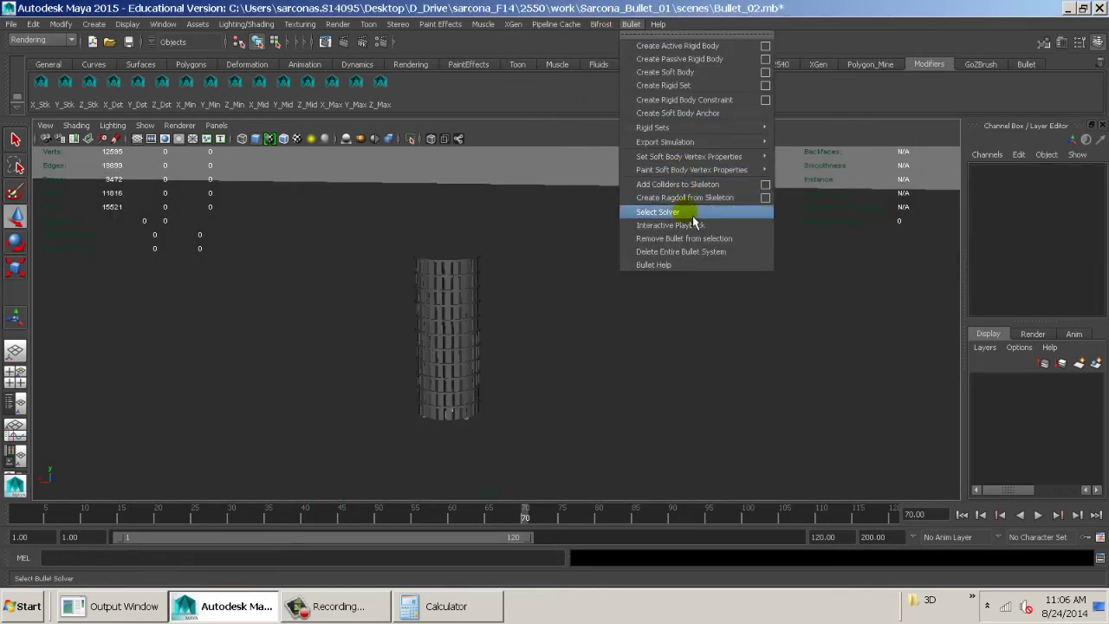
left_click(69, 27)
mouse_move(95, 32)
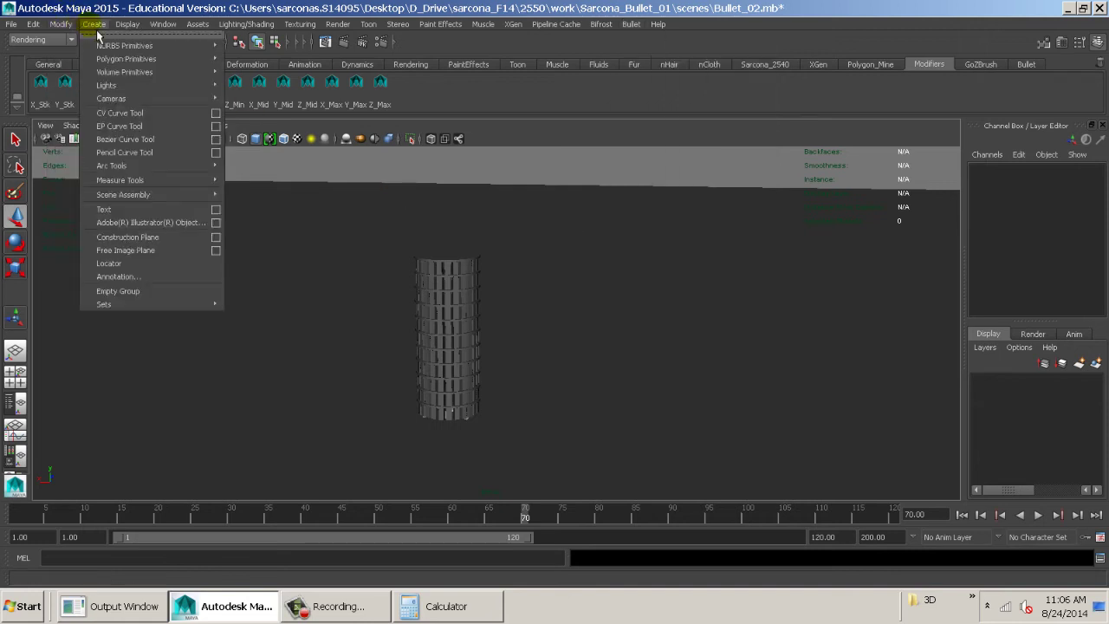
mouse_move(130, 58)
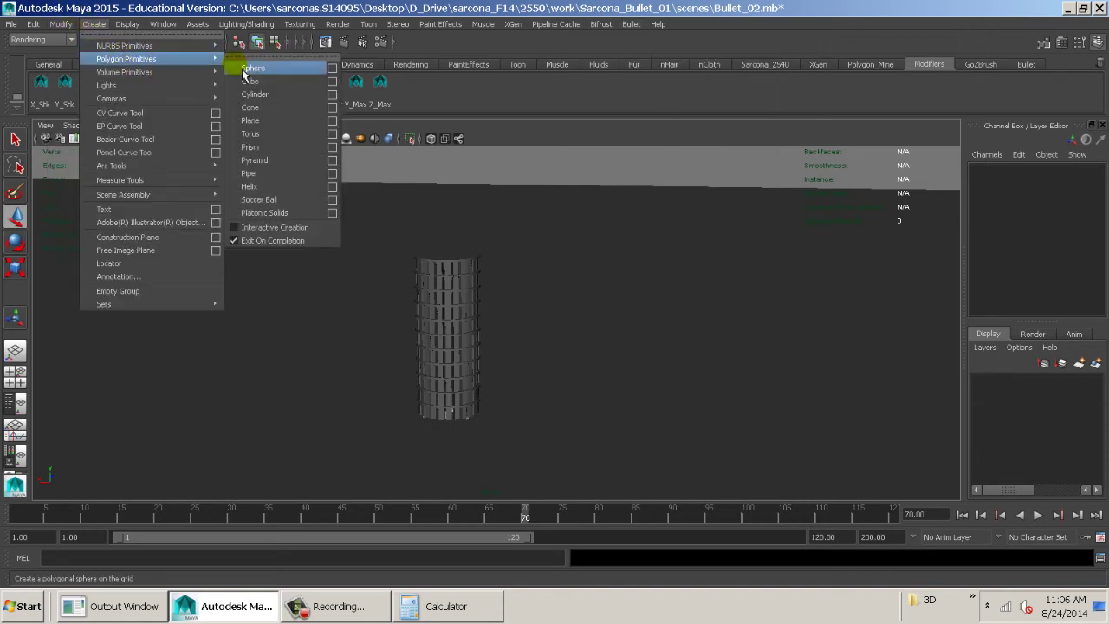
left_click(246, 69)
left_click_drag(464, 357, 482, 301)
left_click_drag(661, 339, 189, 287, "alt")
left_click_drag(272, 307, 364, 340, "alt")
middle_click_drag(408, 341, 598, 349, "alt")
- Scale the sphere uniformly to about 4.38 and move it farther from the tower to about -268.3 on Z
key("r")
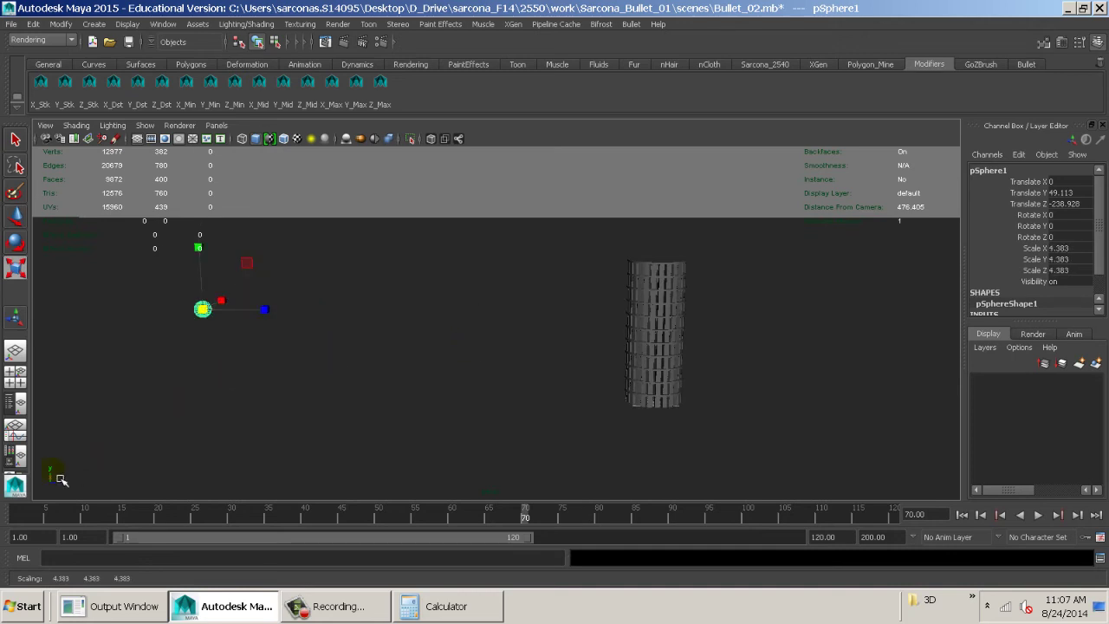
key("w")
left_click_drag(259, 316, 217, 319)
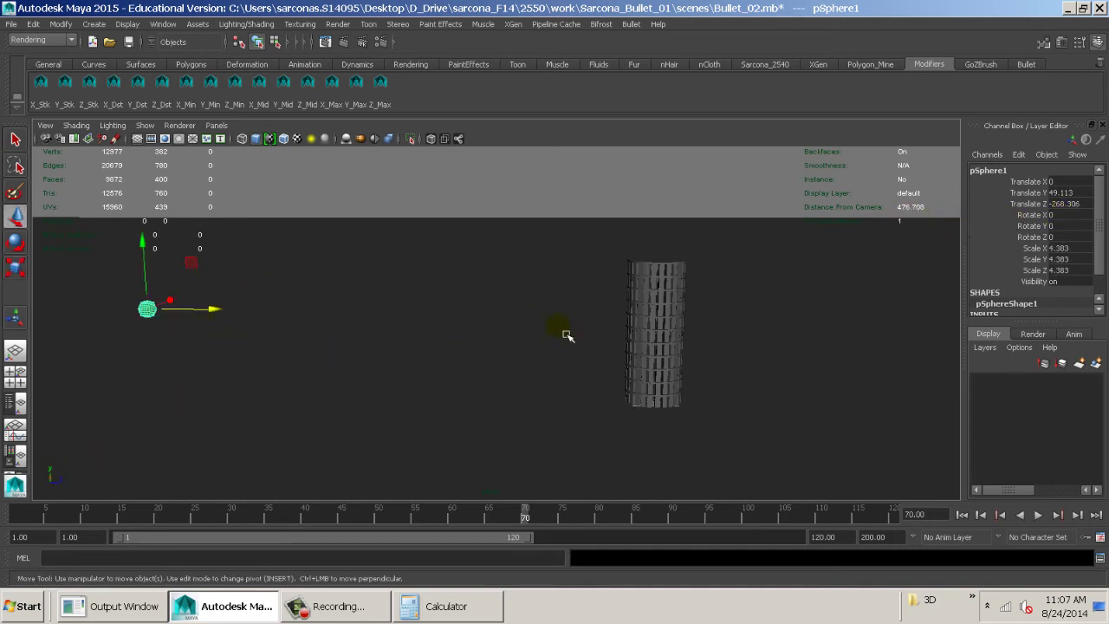
- Try moving the sphere along Z through the tower to preview its path, and undo the move
left_click(386, 350)
left_click(152, 312)
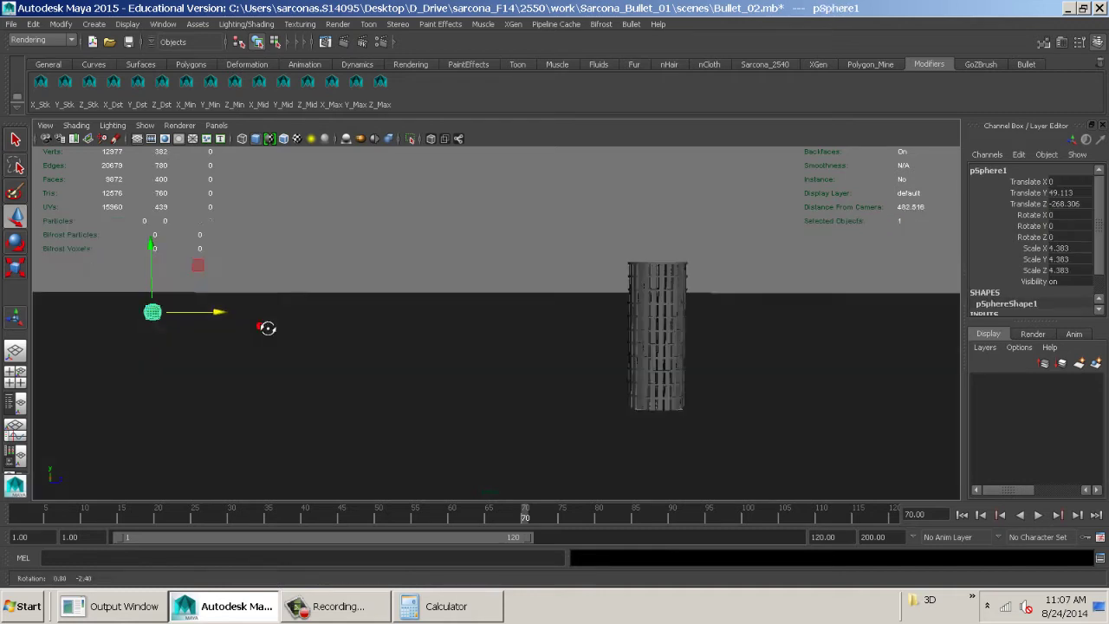
left_click_drag(210, 320, 698, 326)
key("z")
left_click_drag(582, 328, 494, 302, "alt")
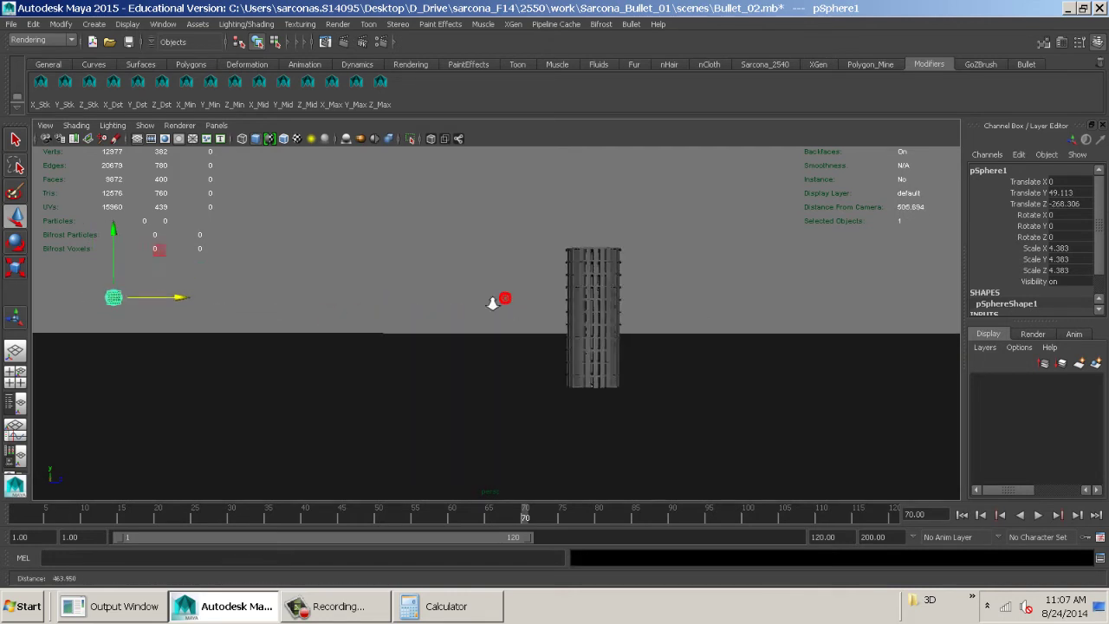
- Make the sphere an active rigid body with a Sphere collider shape and the Dynamic Rigid Body type
left_click(628, 24)
mouse_move(630, 24)
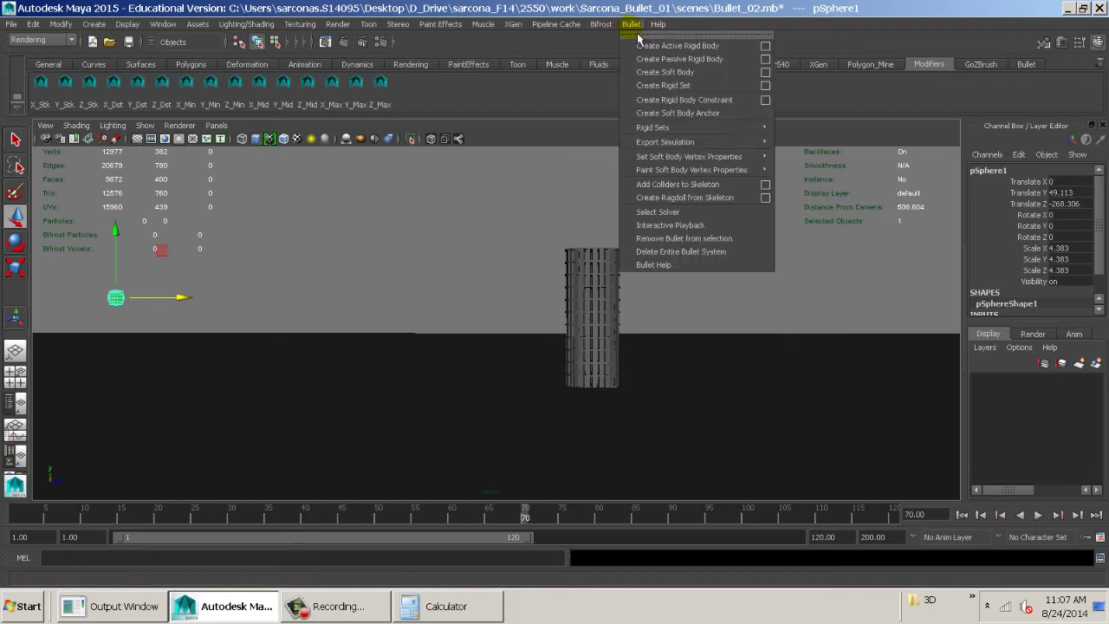
left_click(766, 45)
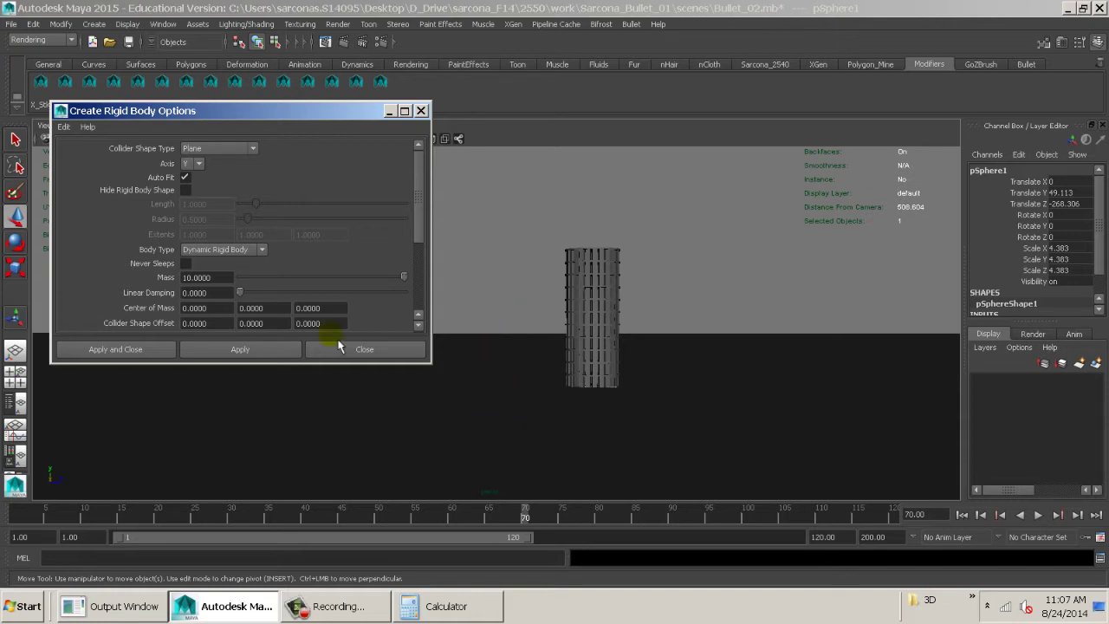
left_click_drag(214, 111, 174, 314)
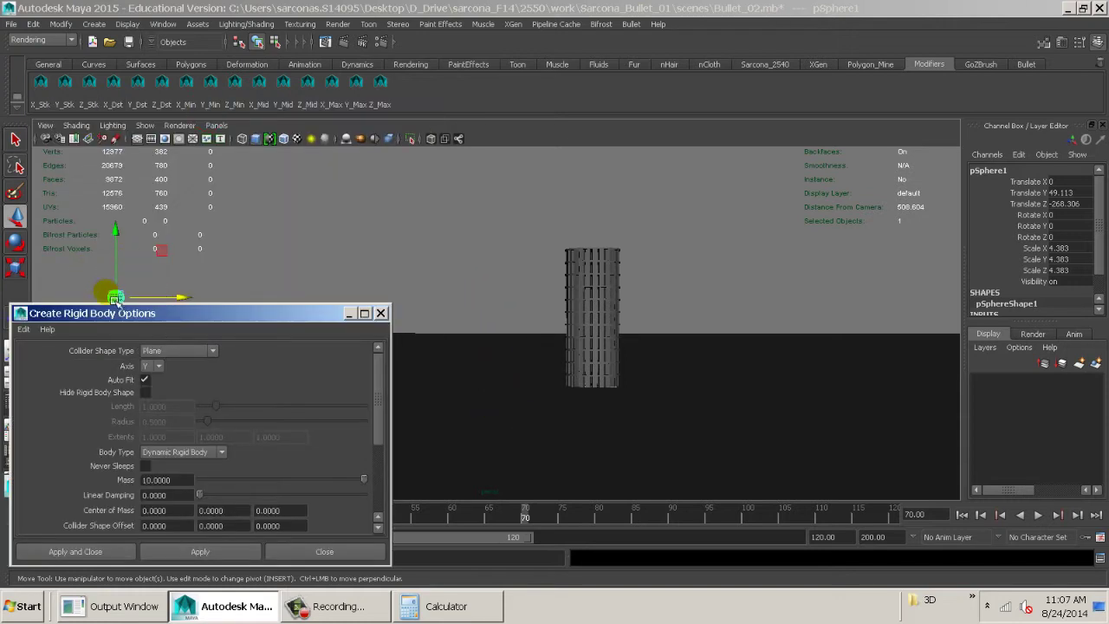
left_click(161, 350)
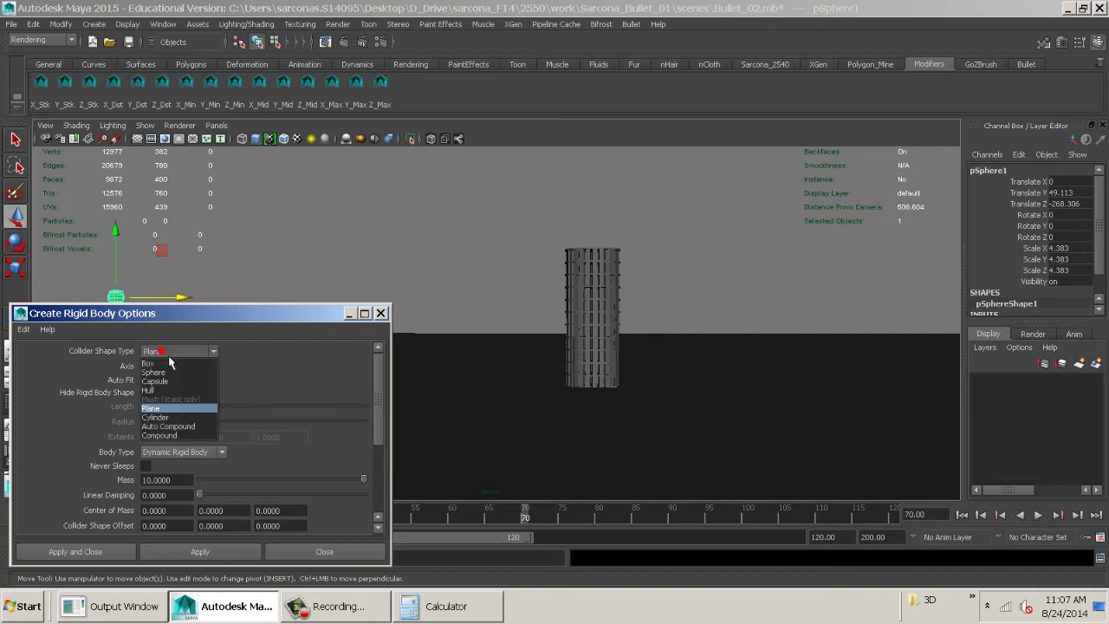
left_click(156, 373)
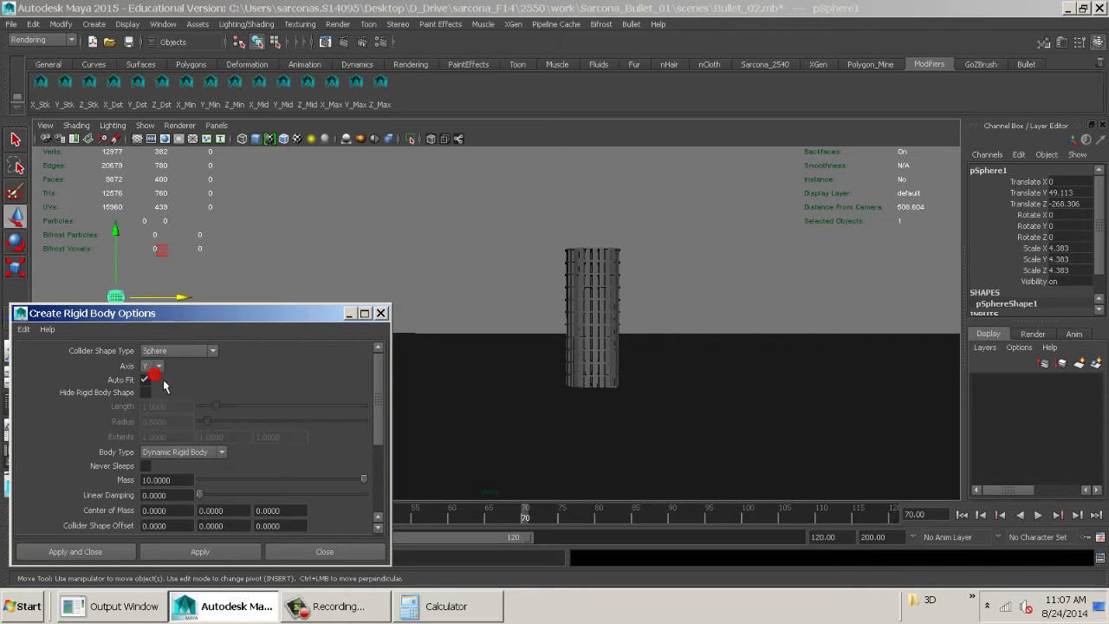
left_click(185, 454)
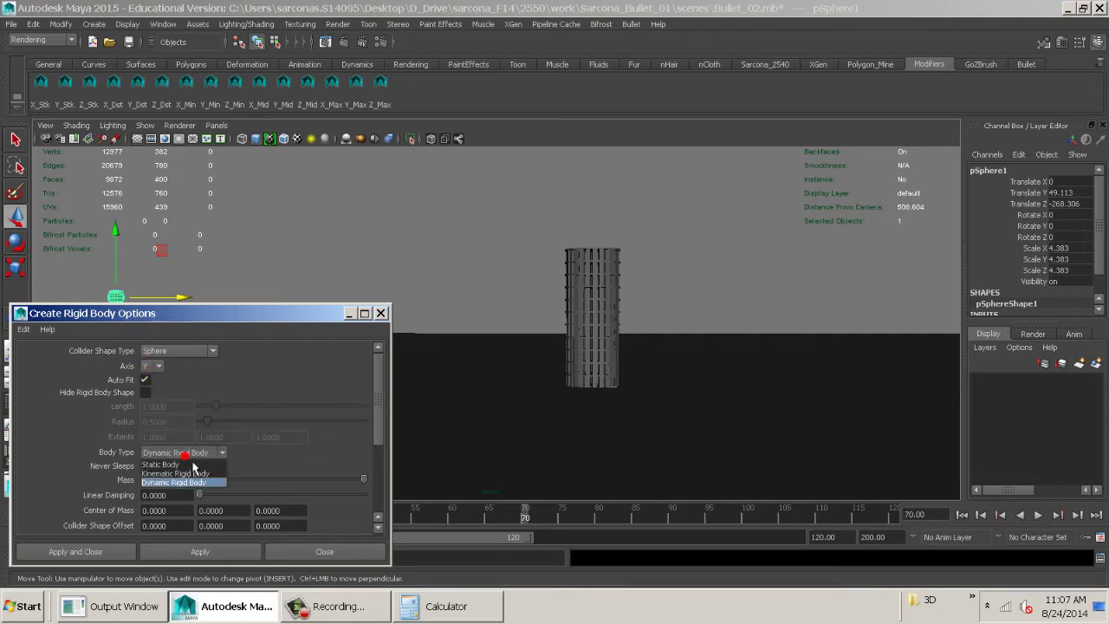
left_click(184, 454)
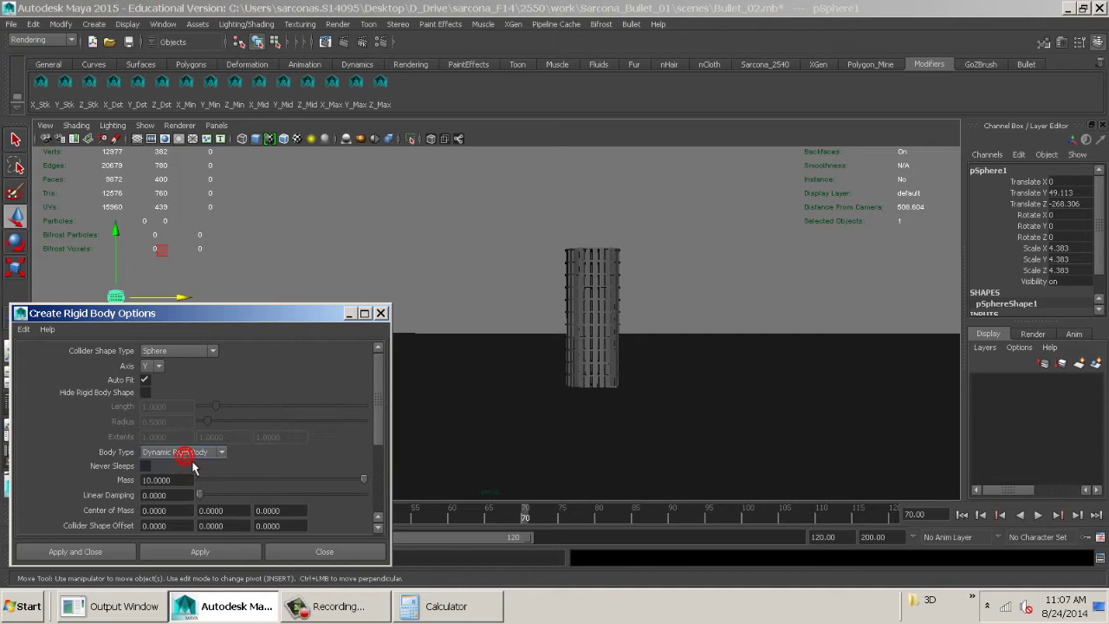
left_click(85, 553)
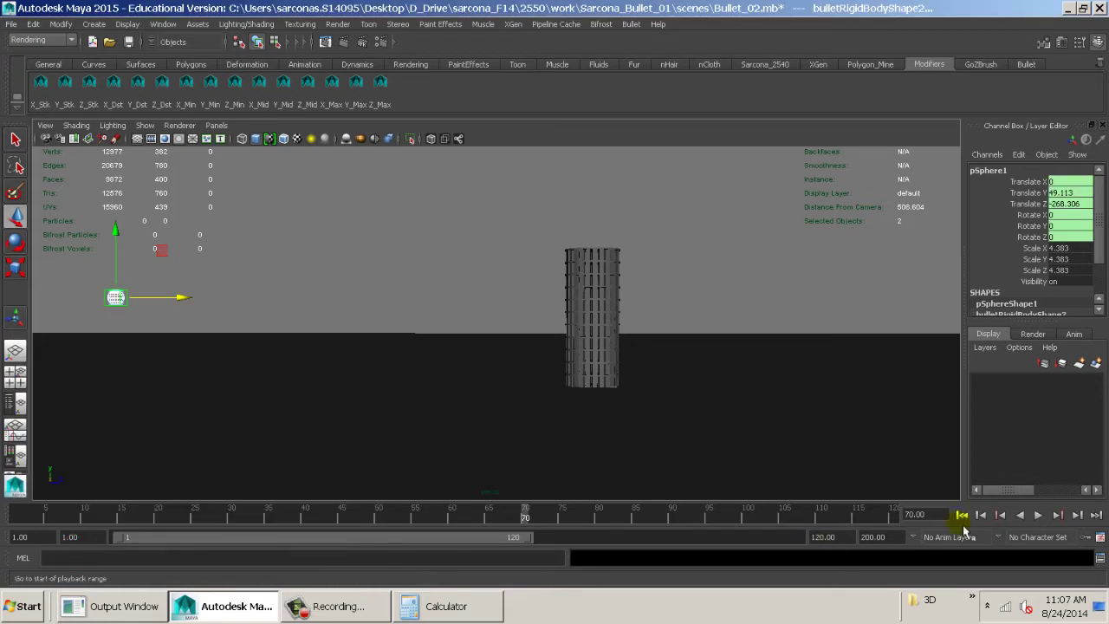
- Play the simulation from the first frame to watch how the sphere falls, and rewind it
left_click(962, 516)
key("alt+v")
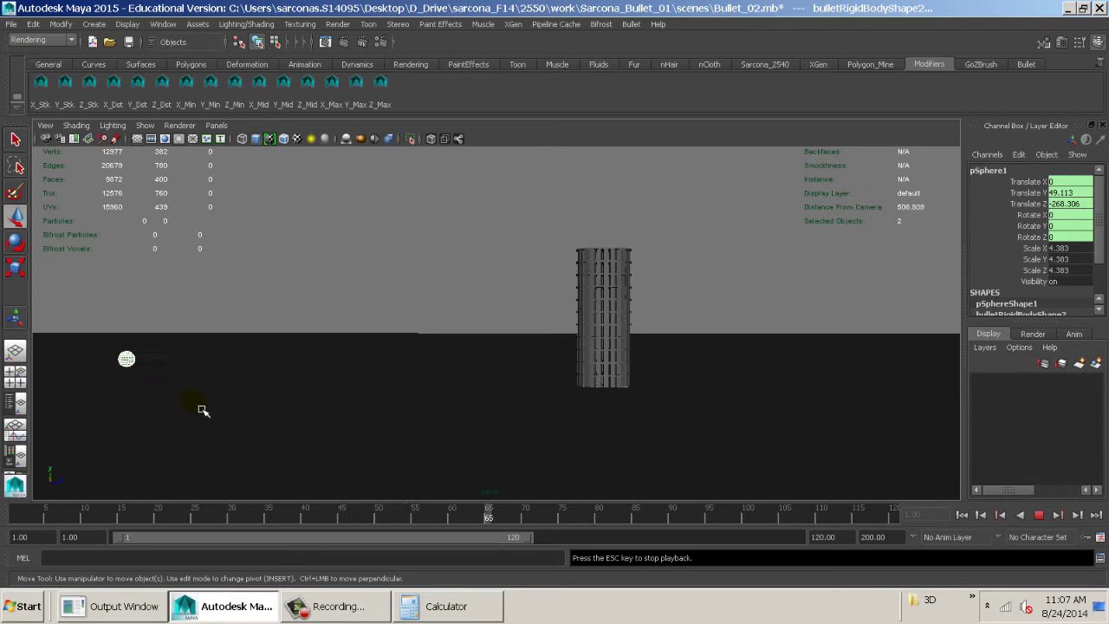
key("Escape")
left_click(962, 514)
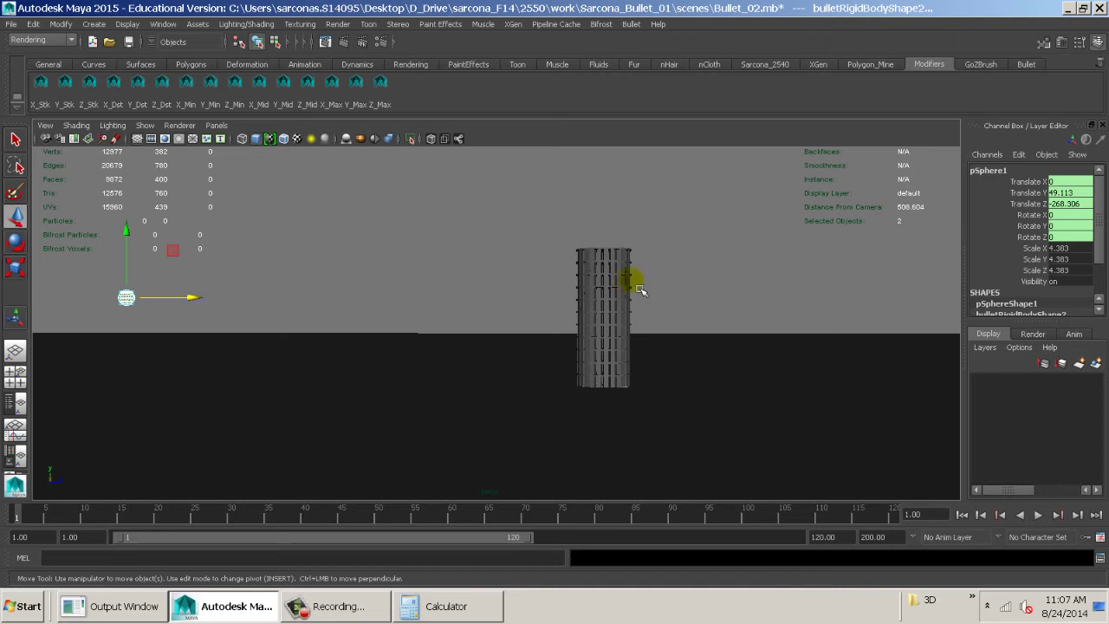
- Set Initial Velocity Z of the sphere's bulletRigidBodyShape2 to 100 and reselect the sphere with the Move tool
scroll(994, 247, "down", 2)
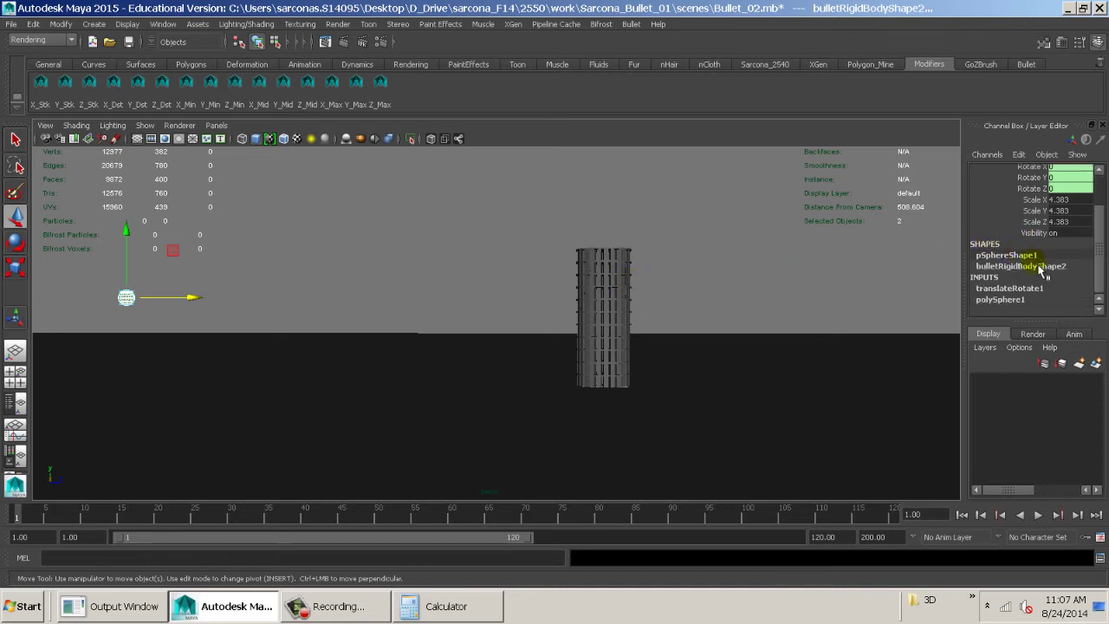
left_click(1040, 268)
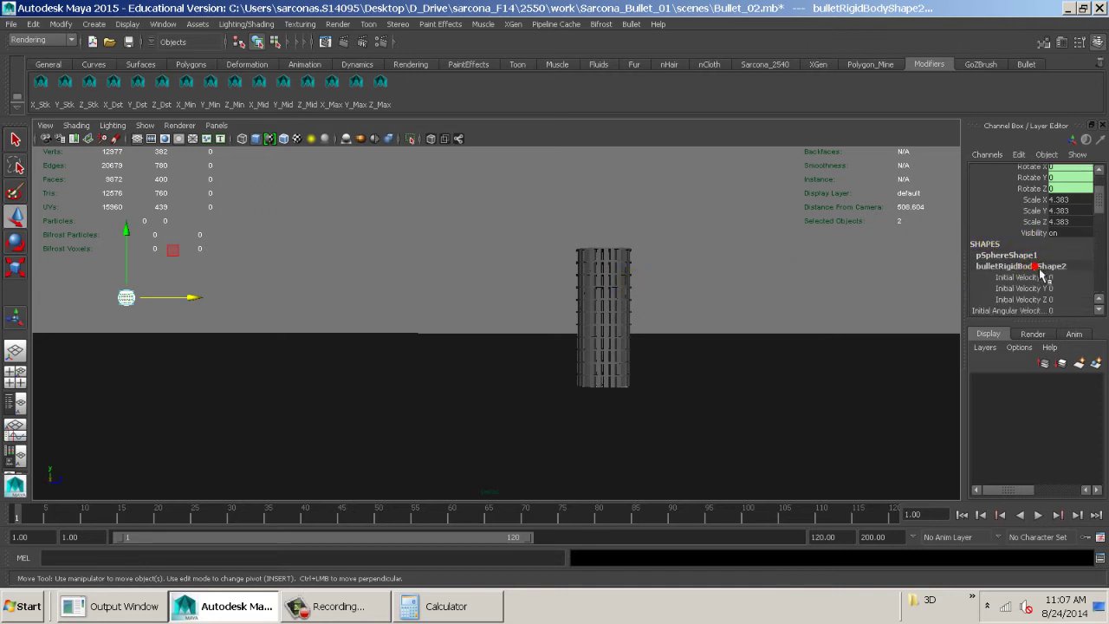
scroll(1064, 260, "down", 1)
left_click(1020, 258)
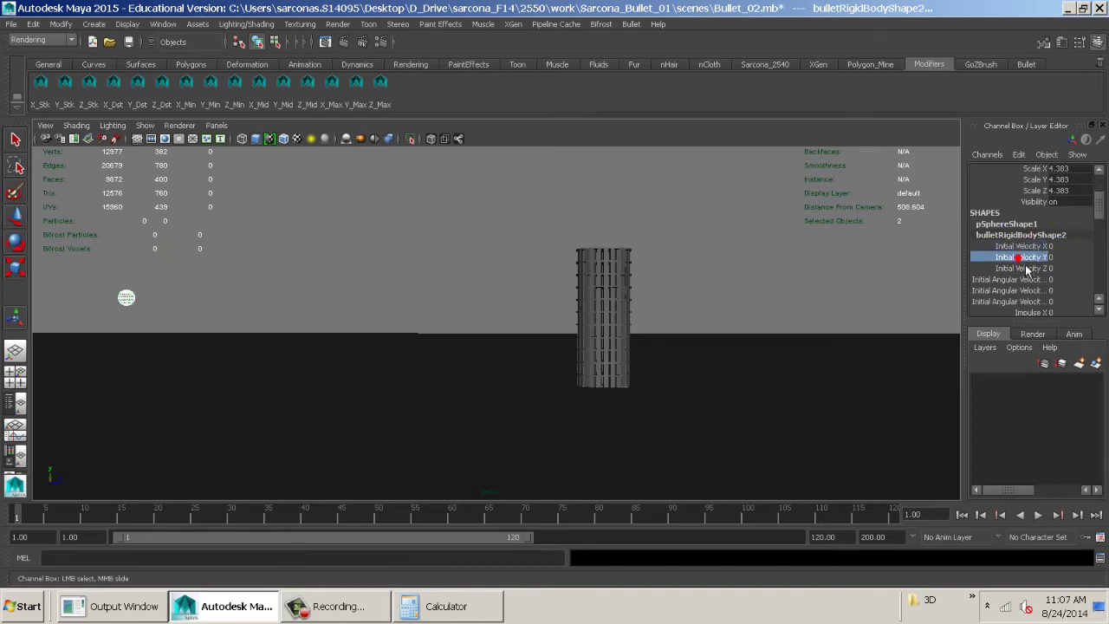
left_click(1024, 269)
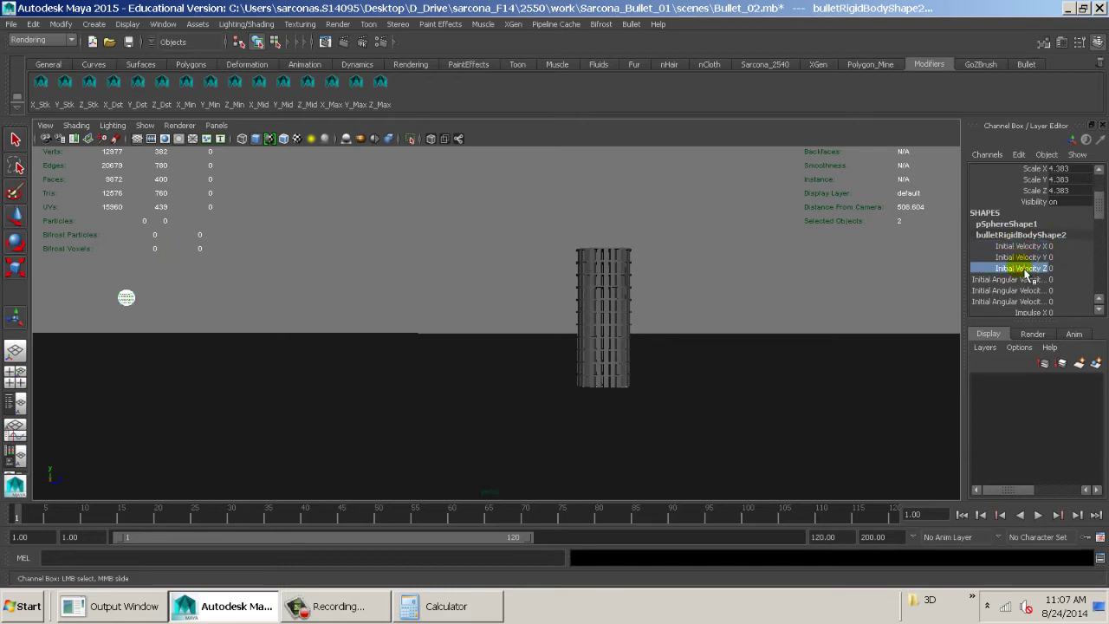
left_click(1063, 269)
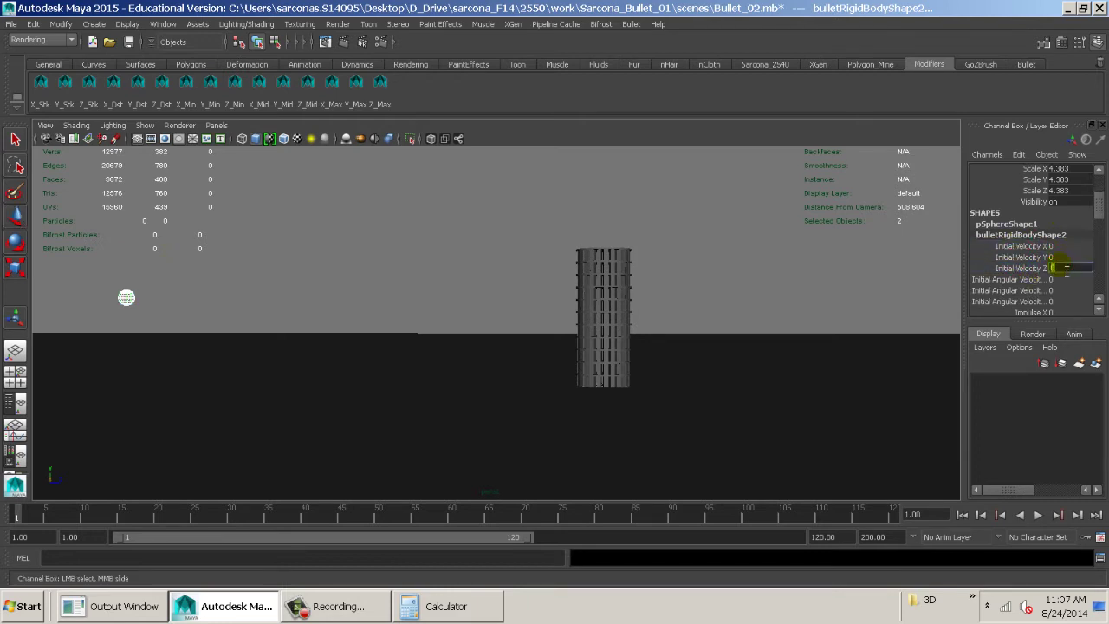
left_click(126, 297)
key("w")
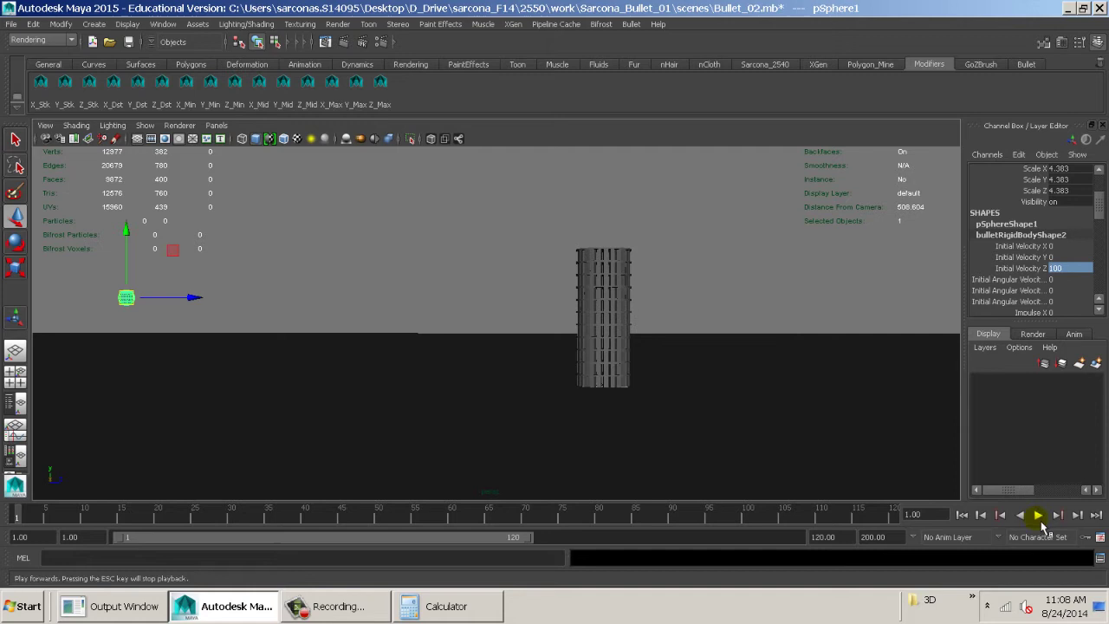
- Run the simulation from the start to check the sphere's impact on the tower, and rewind it
left_click(962, 514)
left_click(1045, 517)
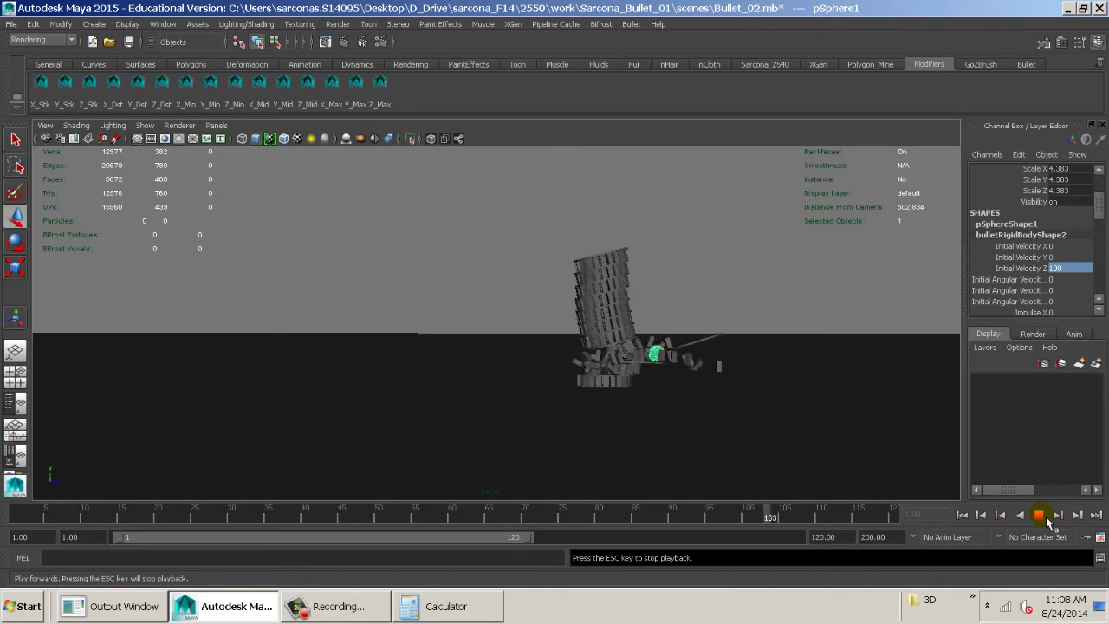
left_click(964, 515)
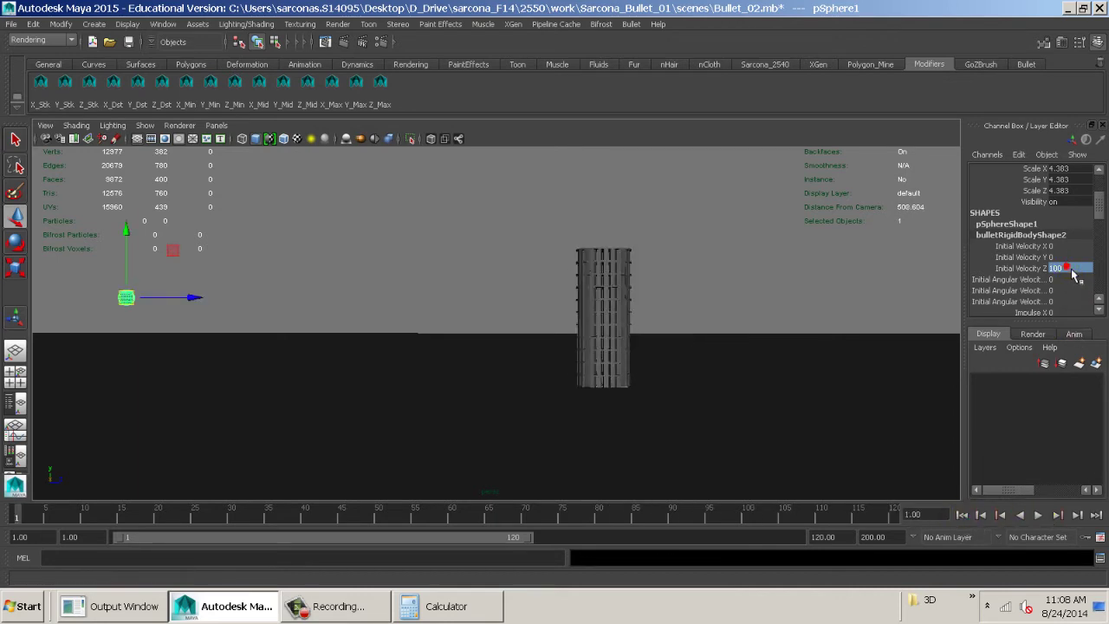
- Select the tower, the ground plane and the sphere in turn, and review the sphere's rigid body velocity attributes
left_click(606, 256)
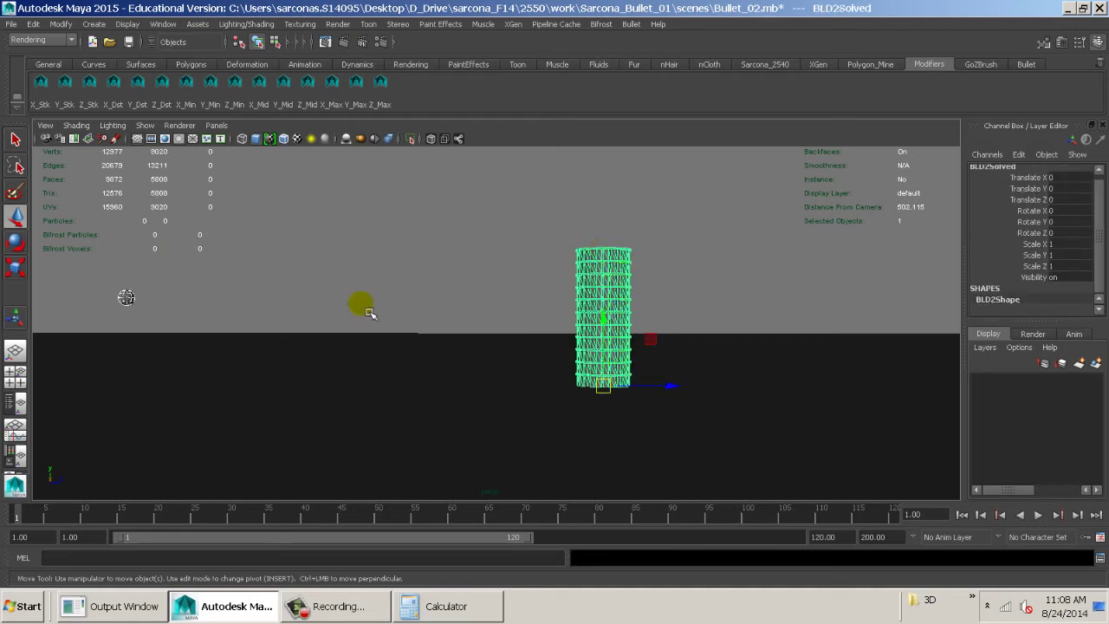
left_click(202, 362)
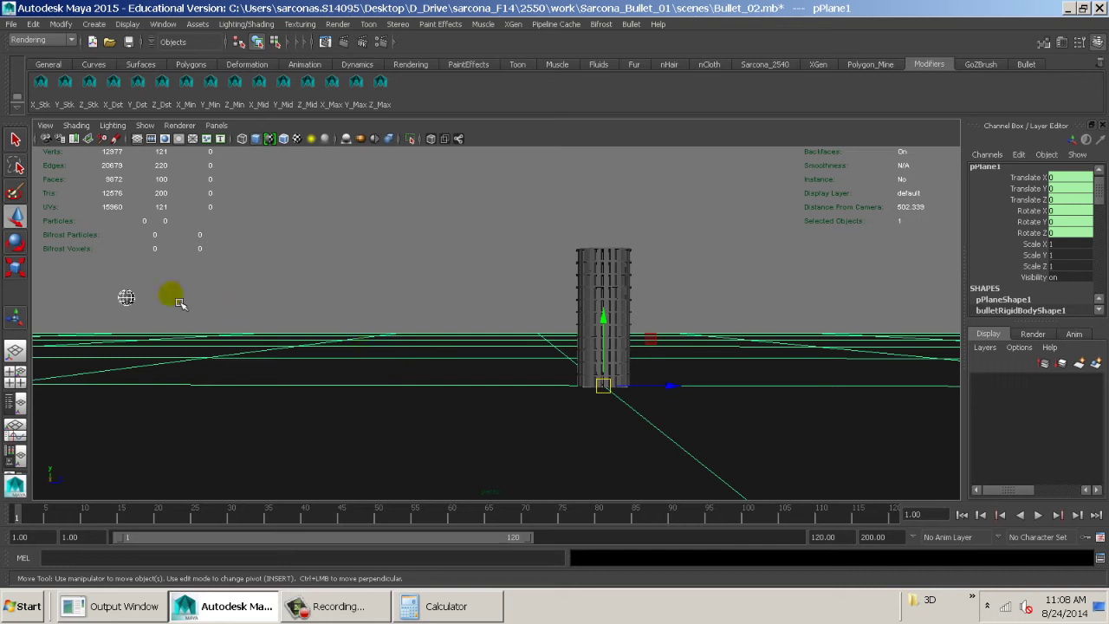
left_click(126, 298)
scroll(979, 271, "down", 3)
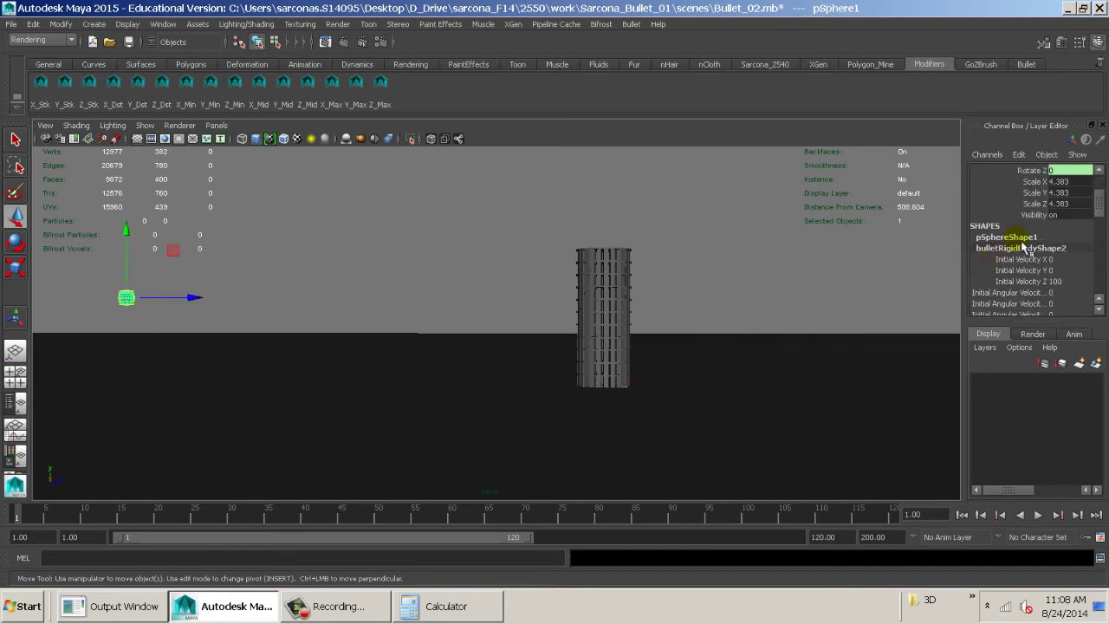
scroll(1040, 244, "down", 1)
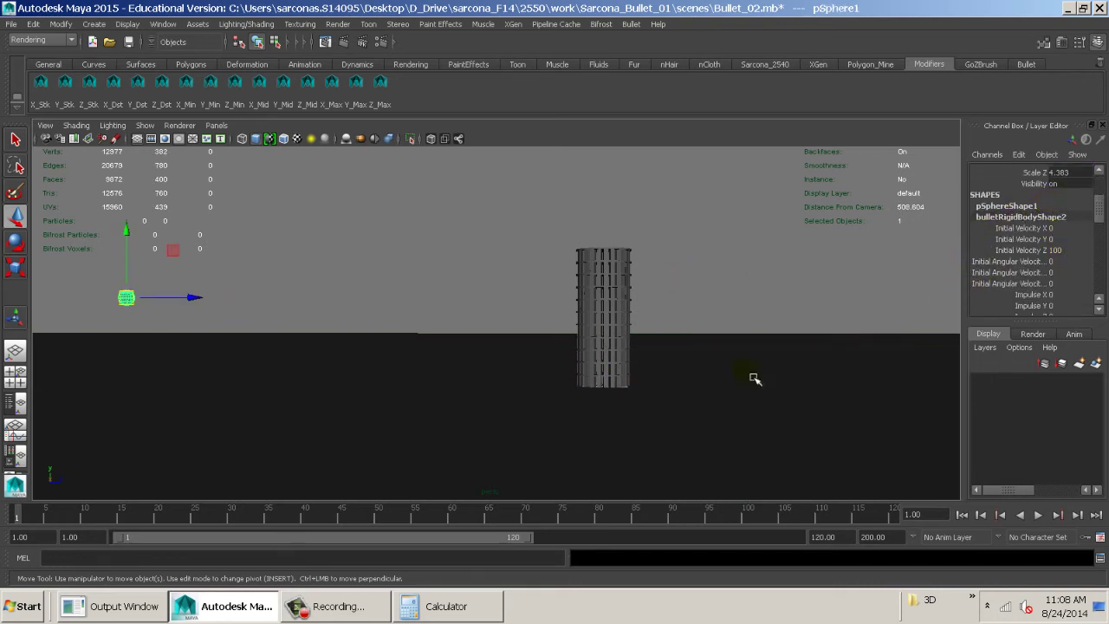
- Replay the simulation to examine the height at which the sphere hits the tower, and return to frame 1
left_click(1045, 515)
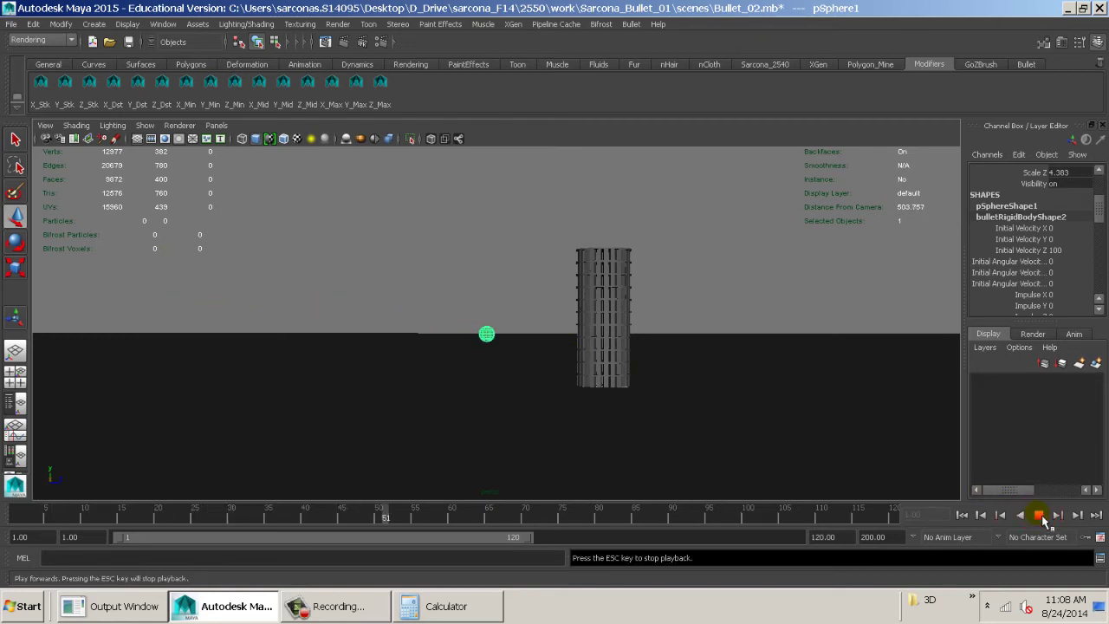
left_click(1040, 514)
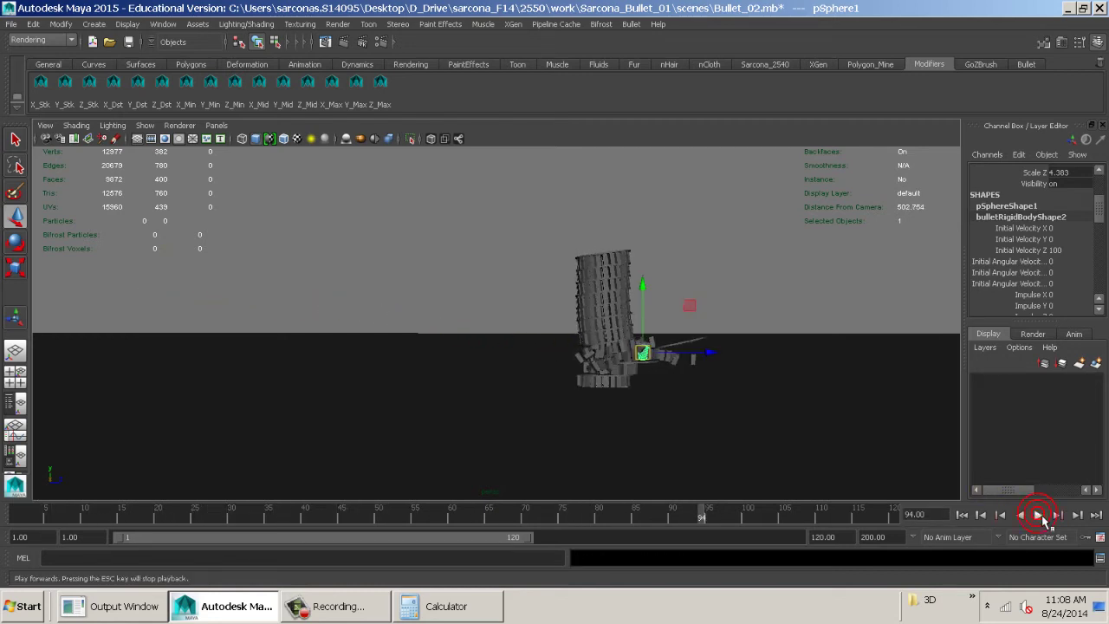
left_click(963, 516)
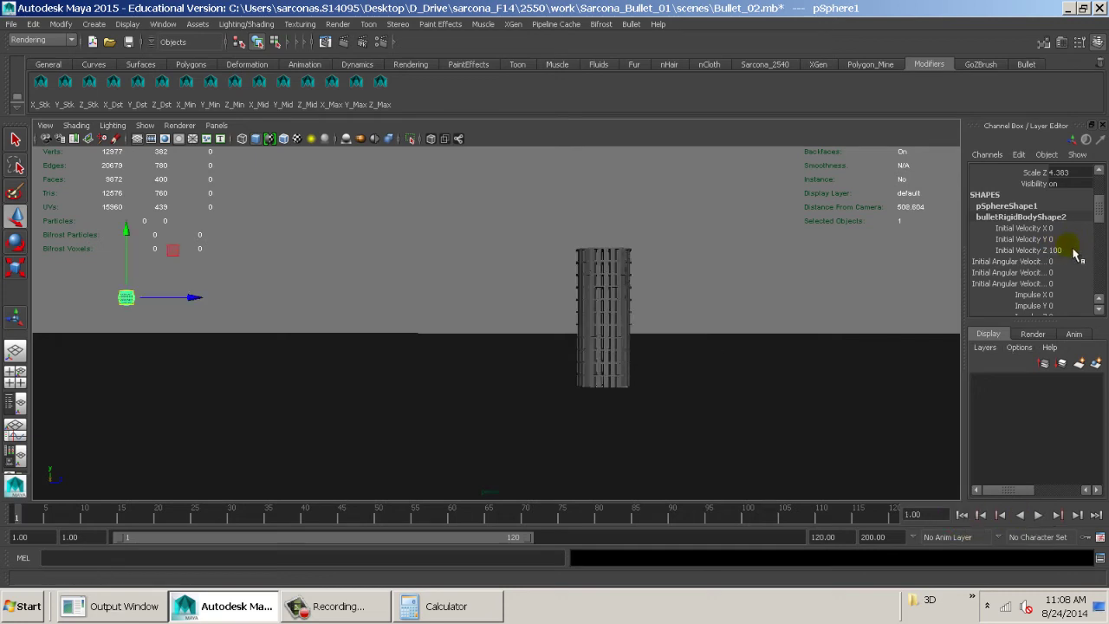
- Try an Initial Velocity Y of 30 on the sphere's rigid body, play the simulation and rewind it
left_click(1028, 241)
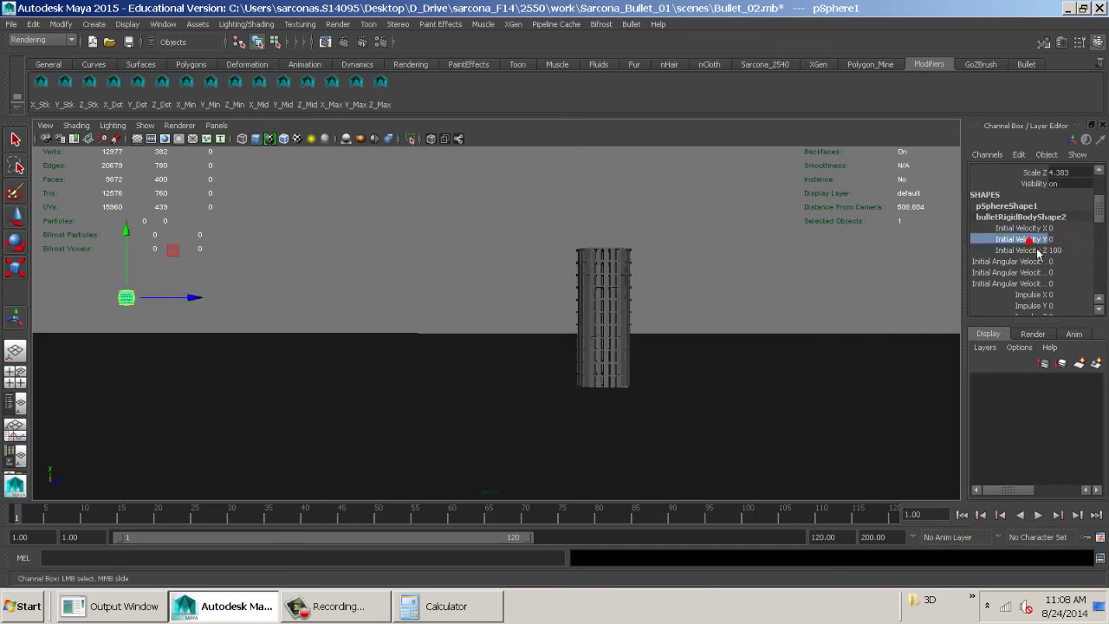
left_click(1059, 240)
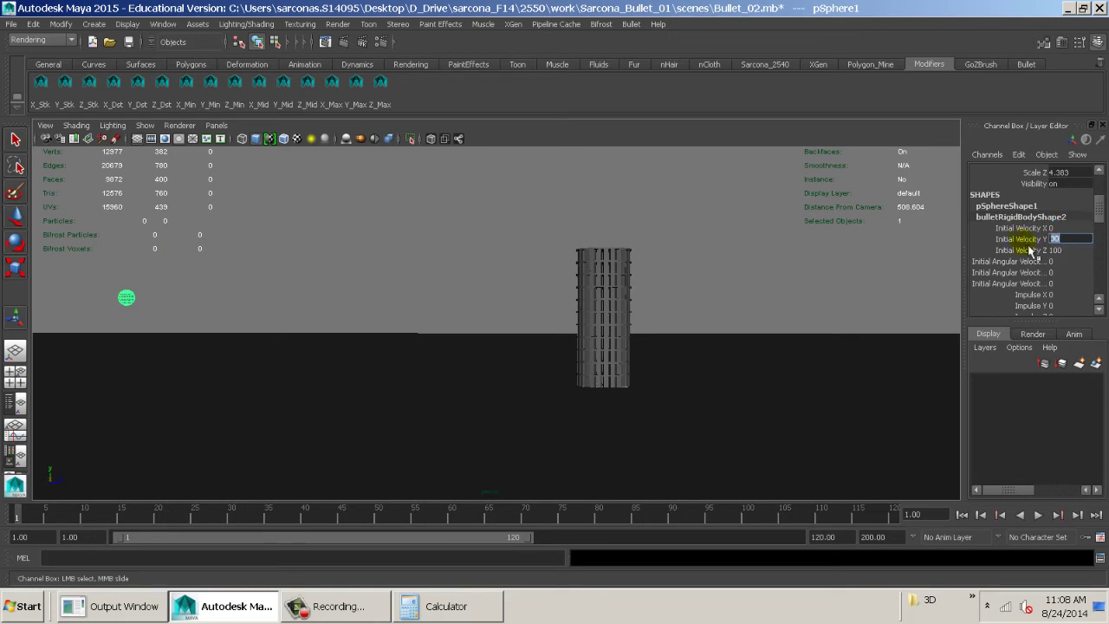
left_click(1041, 515)
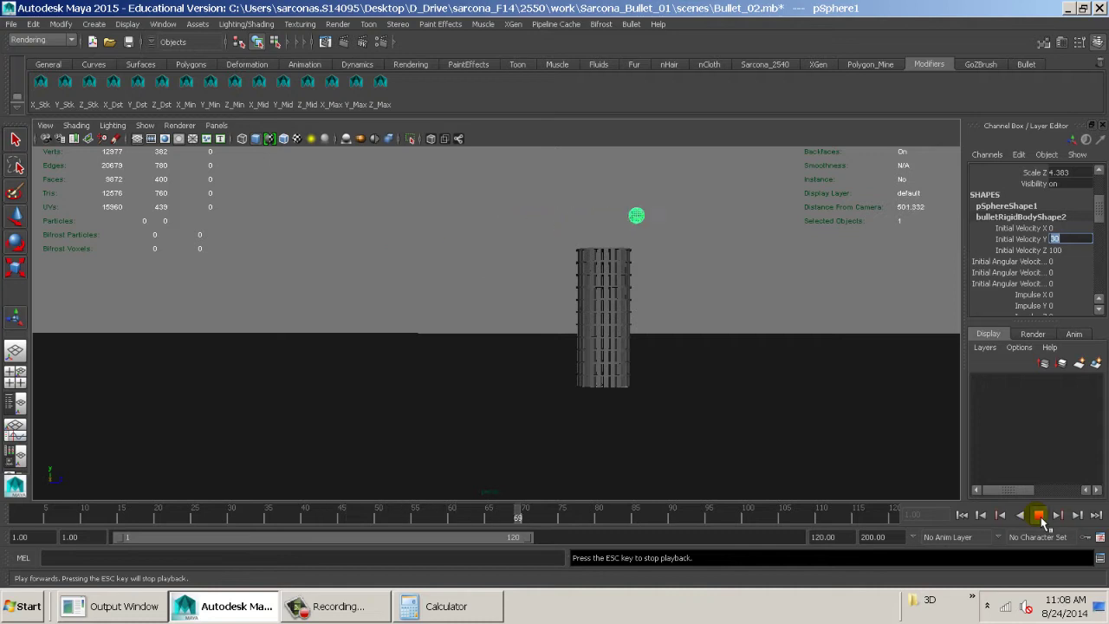
left_click(1039, 514)
left_click(962, 515)
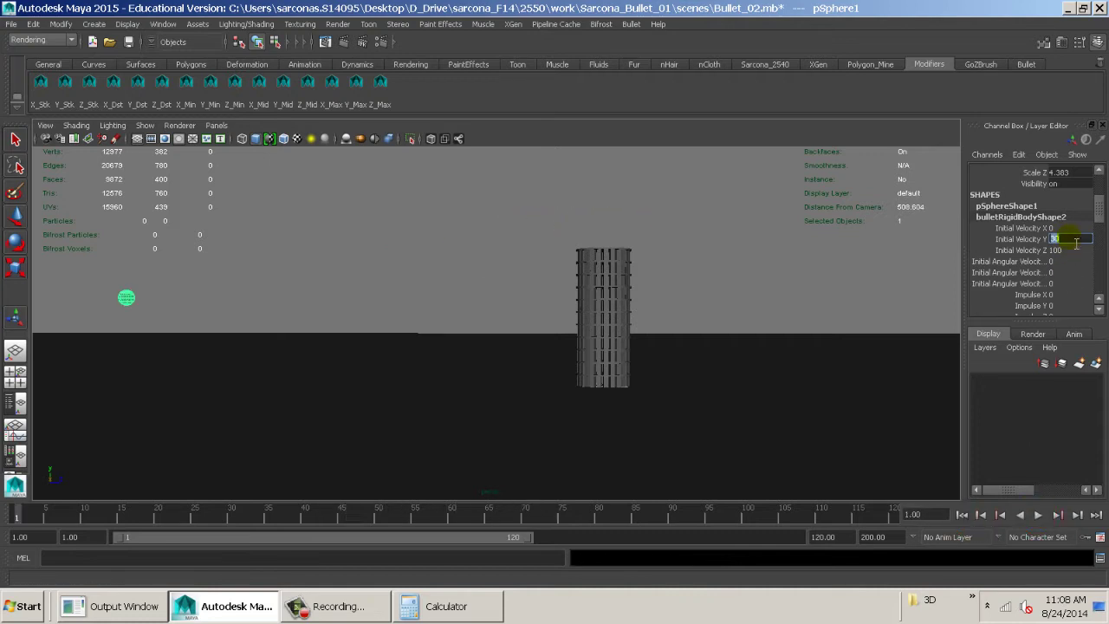
- Set the sphere's Initial Velocity Y to 10, run the simulation and stop it at frame 97, just after the impact
left_click(1040, 515)
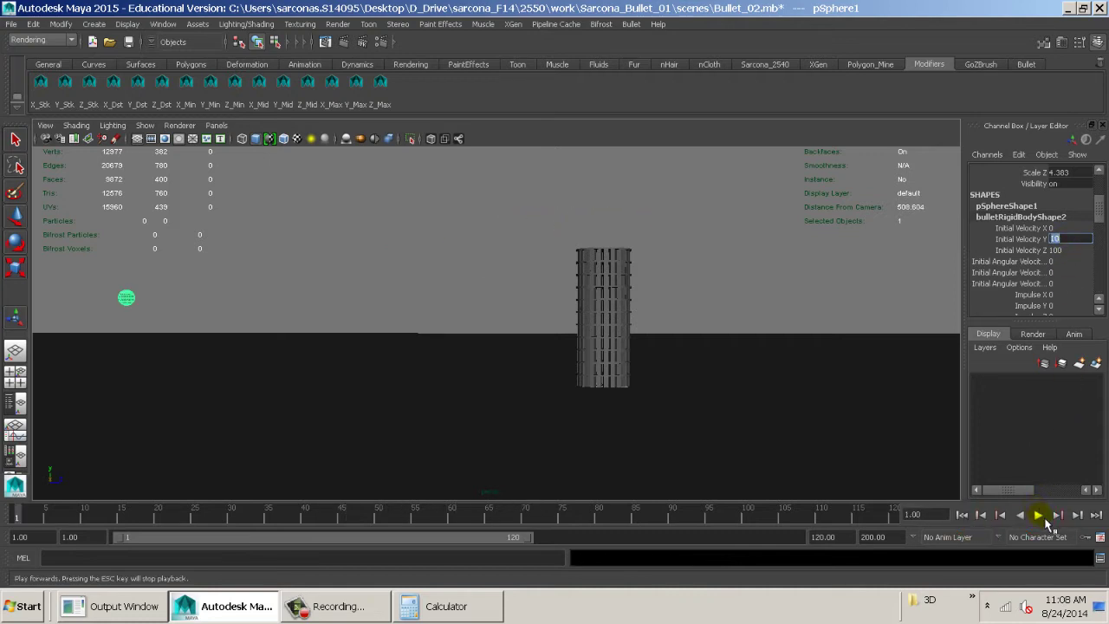
left_click(1040, 515)
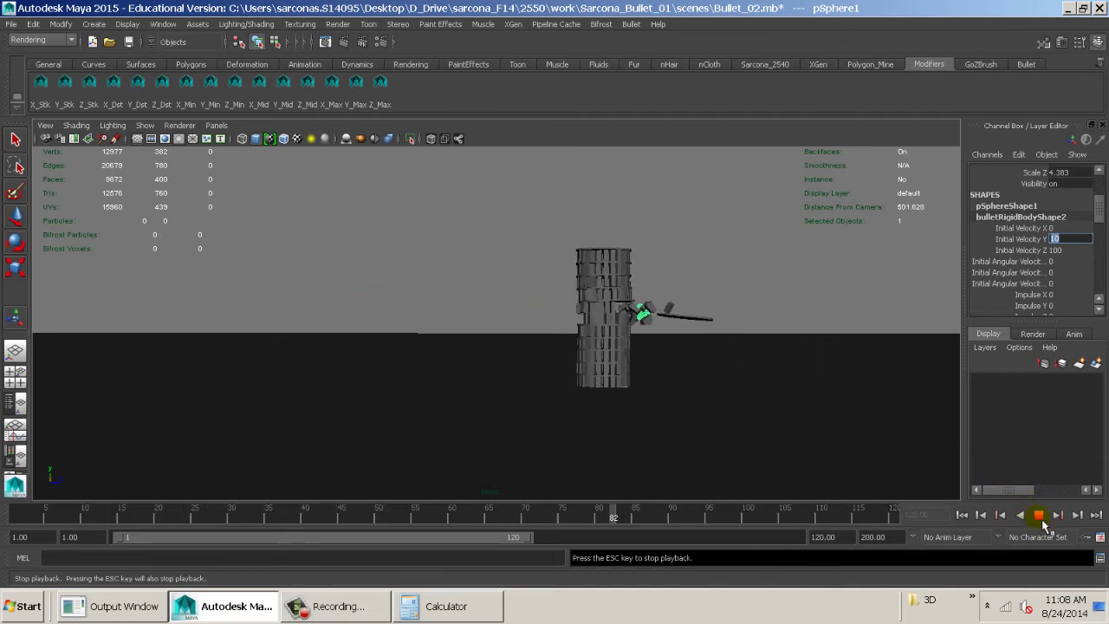
left_click(1042, 519)
- Examine the broken section of the tower and the flying debris up close, and continue the simulation to frame 120
left_click_drag(701, 314, 666, 324, "alt")
right_click_drag(666, 324, 728, 369, "alt")
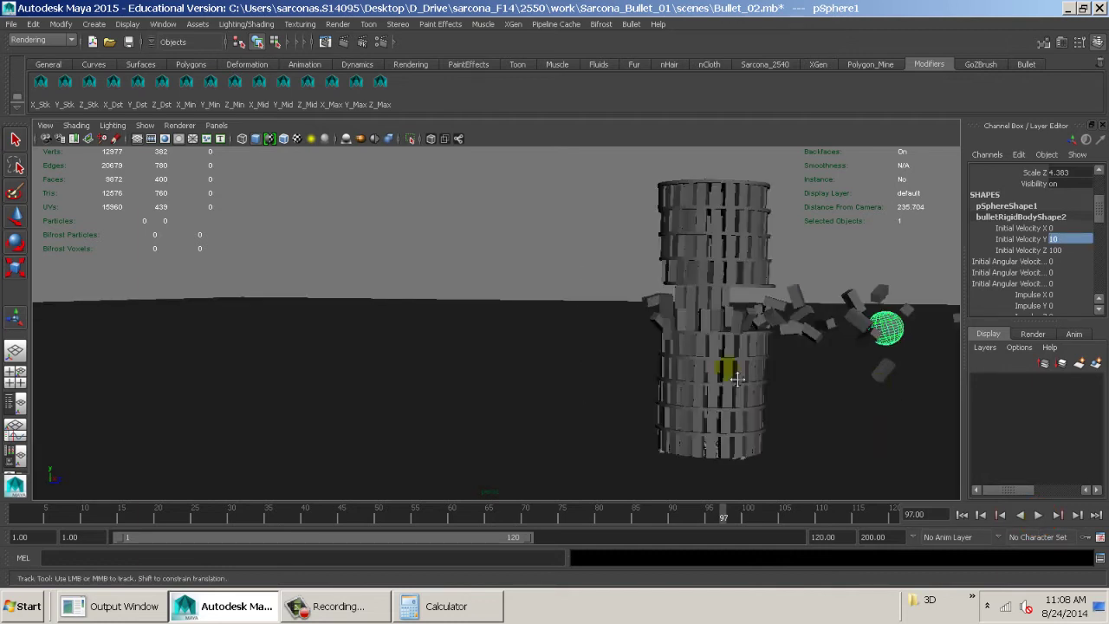
middle_click_drag(728, 369, 522, 349, "alt")
right_click_drag(522, 349, 783, 396, "alt")
left_click_drag(781, 396, 691, 348, "alt")
right_click_drag(691, 347, 492, 309, "alt")
left_click_drag(492, 309, 612, 343, "alt")
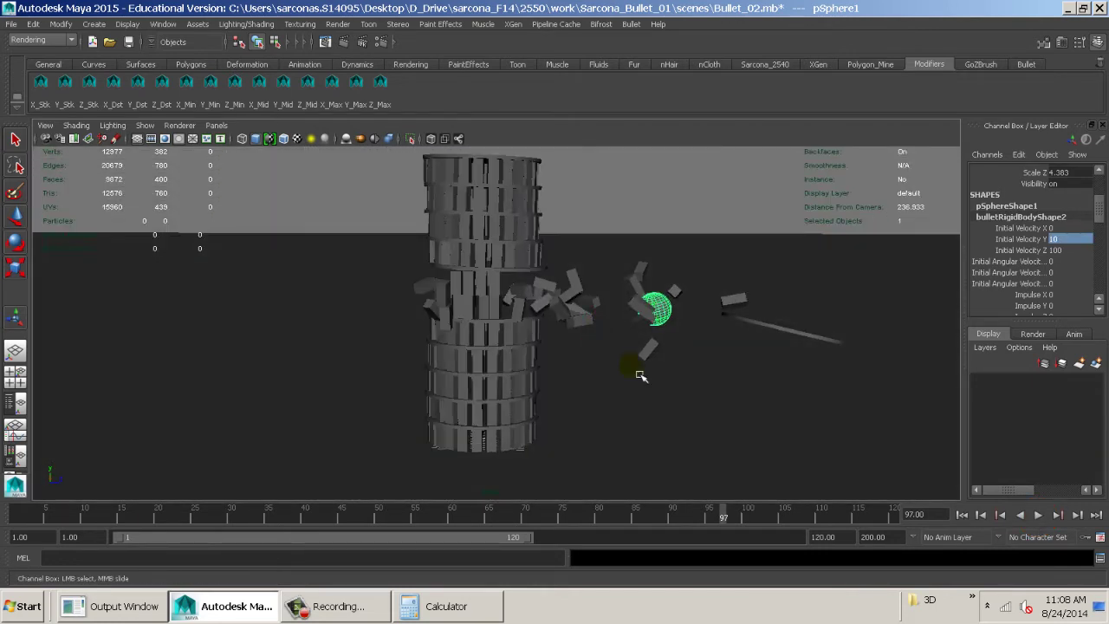
key("alt+v")
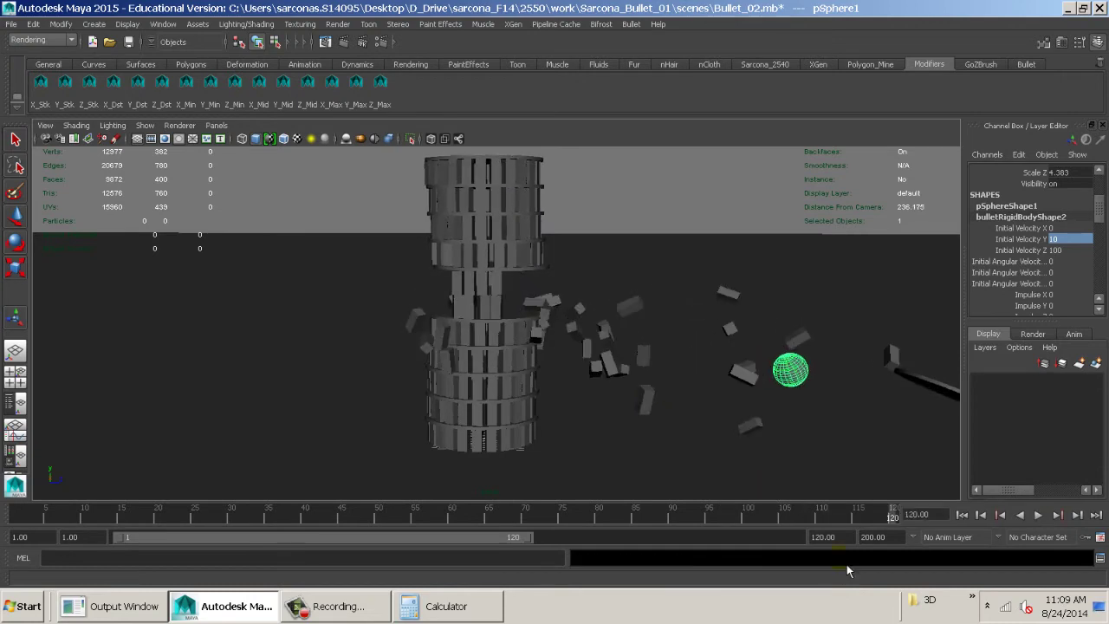
- Extend the end of the playback range to frame 250
left_click(750, 540)
type("250")
key("Return")
right_click_drag(800, 401, 790, 441, "alt")
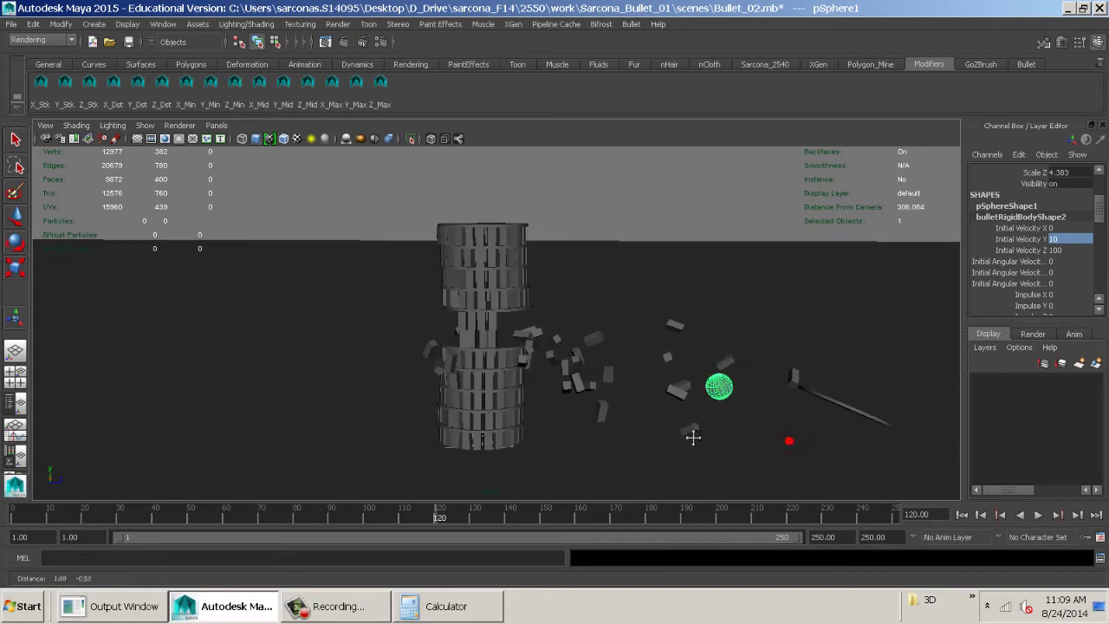
- Continue the simulation past frame 120 and stop it at frame 200
left_click_drag(692, 430, 683, 407, "alt")
right_click_drag(690, 416, 693, 415, "alt")
key("alt+v")
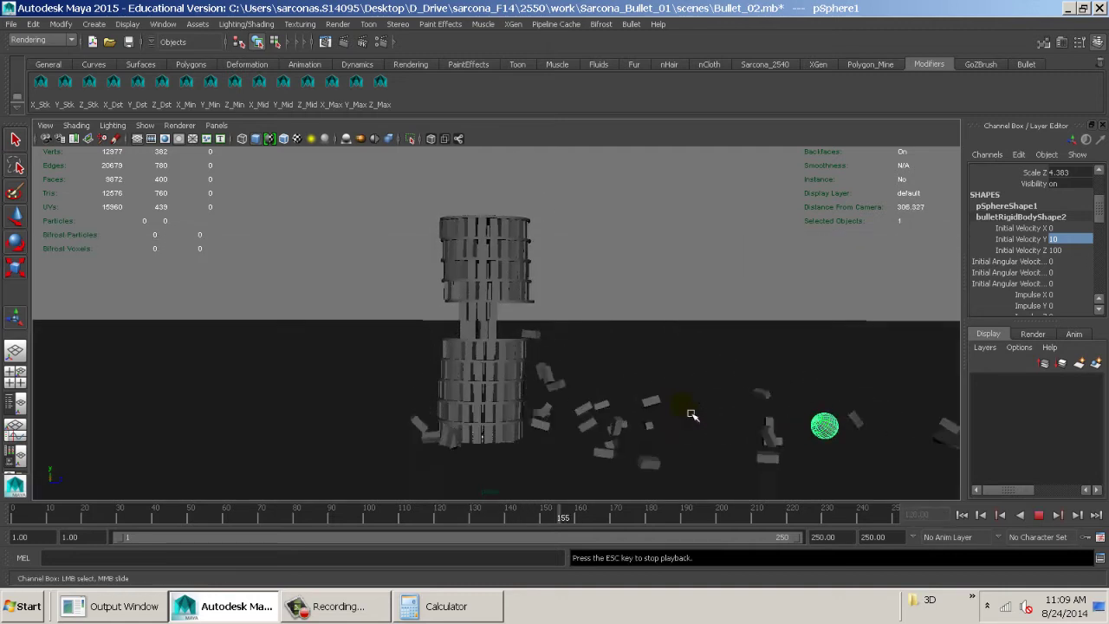
key("Escape")
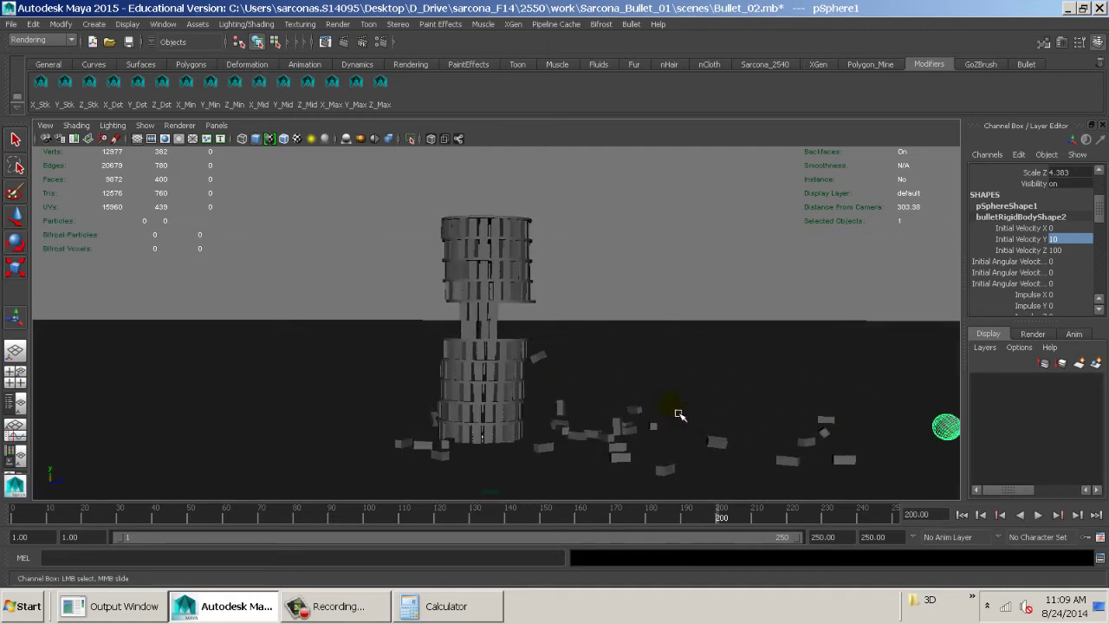
- Examine the damaged tower and the scattered blocks on the ground from several angles at frame 200
left_click_drag(676, 413, 658, 395, "alt")
right_click_drag(659, 395, 988, 443, "alt")
left_click_drag(700, 381, 632, 381, "alt")
right_click_drag(633, 381, 325, 327, "alt")
left_click_drag(326, 329, 708, 402, "alt")
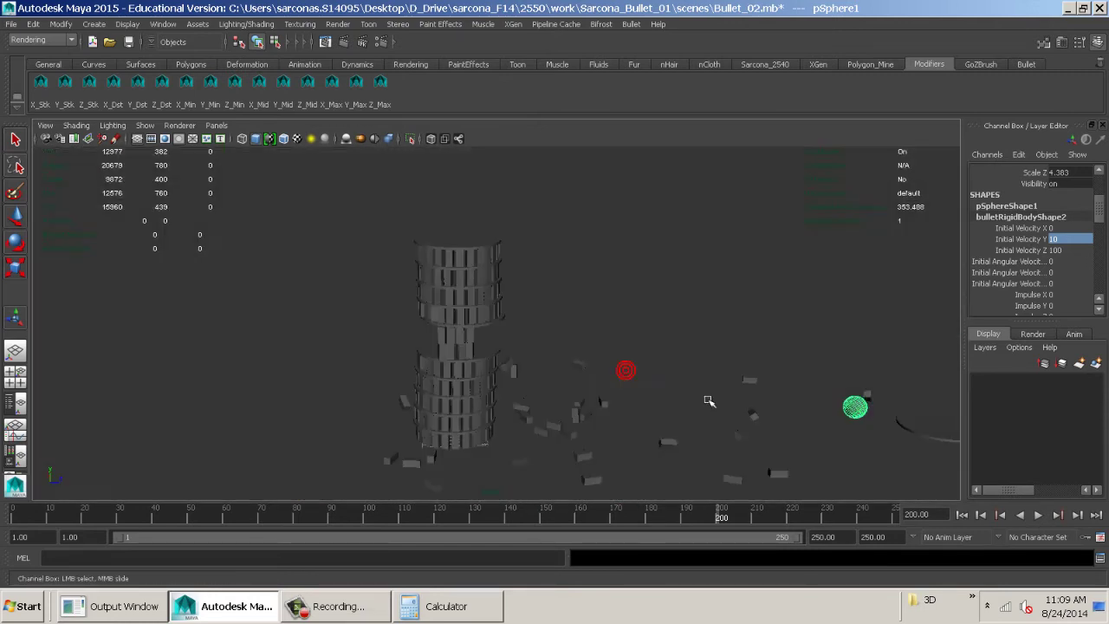
middle_click_drag(708, 401, 621, 380, "alt")
left_click_drag(546, 359, 535, 338, "alt")
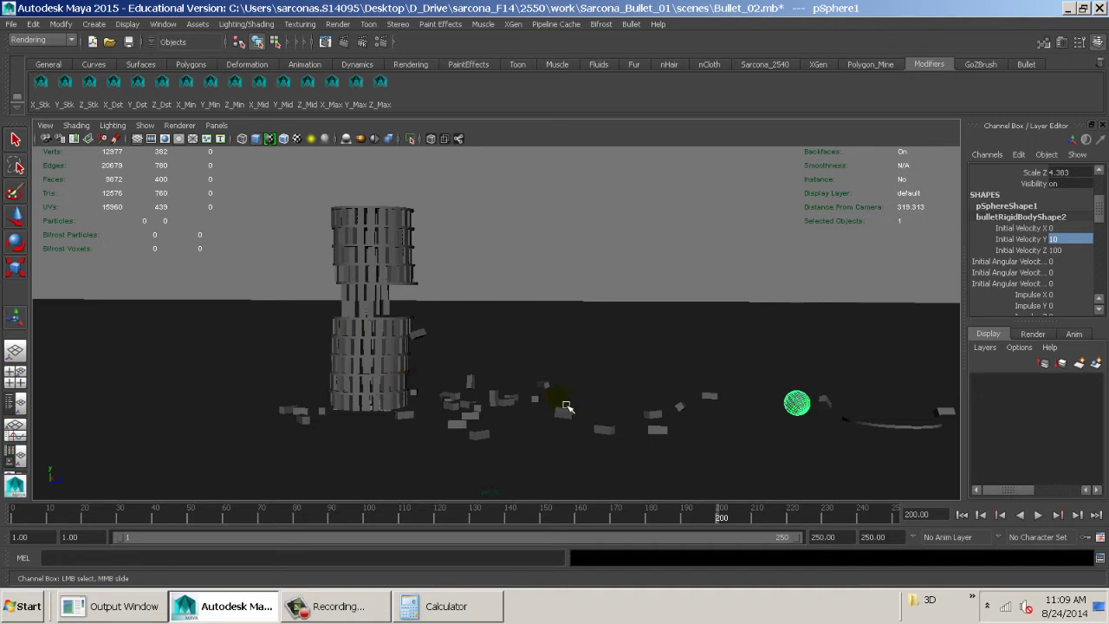
- Rewind to frame 1, keep Initial Velocity Y at 10 and raise the sphere slightly to aim higher on the tower
left_click(962, 515)
left_click_drag(497, 344, 364, 316, "alt")
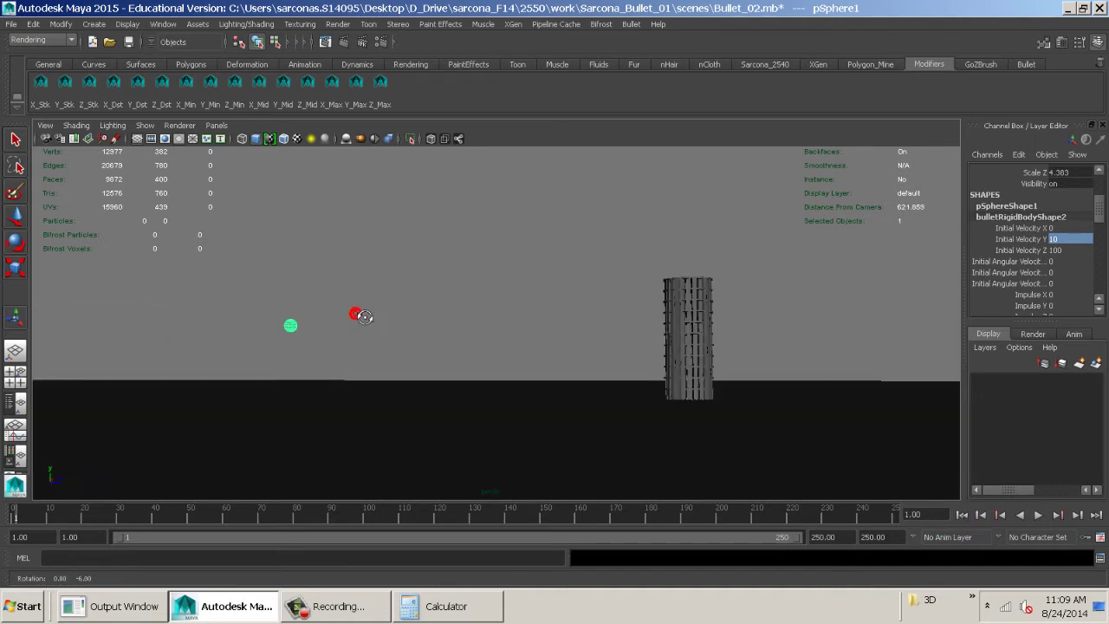
type("10")
left_click(1034, 250)
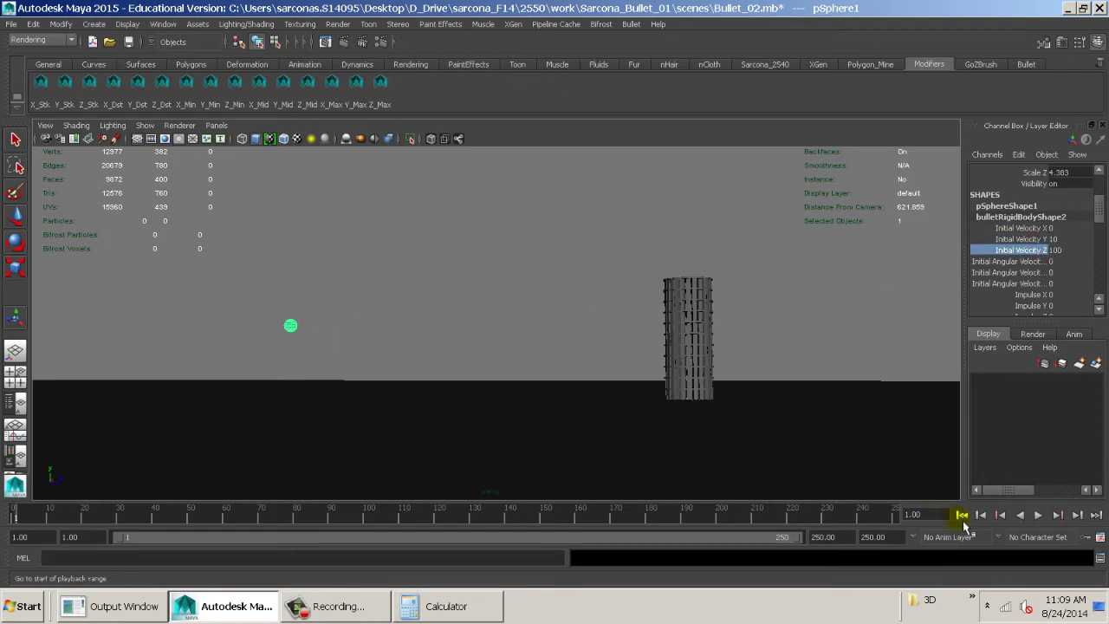
key("w")
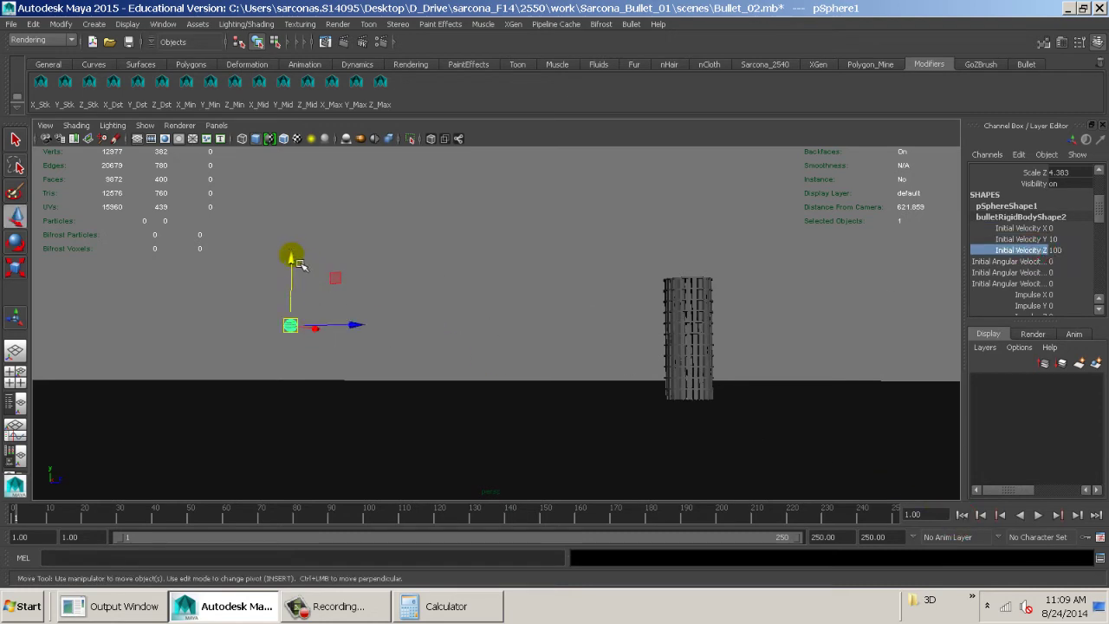
left_click_drag(299, 264, 300, 259)
- Run the simulation to frame 152 and examine the hit section in the upper part of the tower up close
key("alt+v")
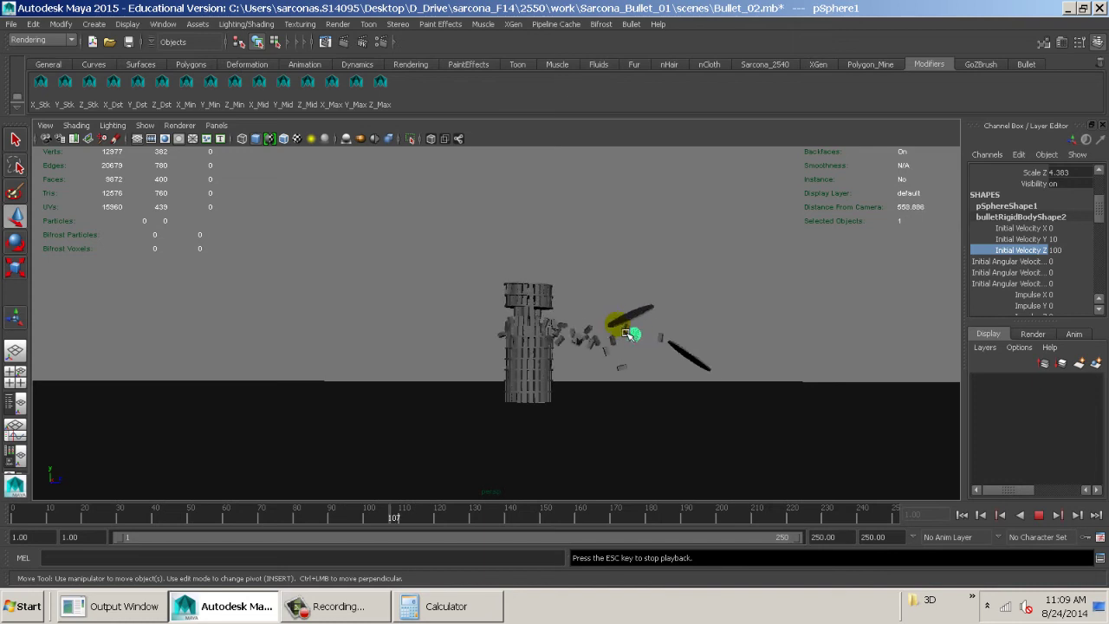
key("Escape")
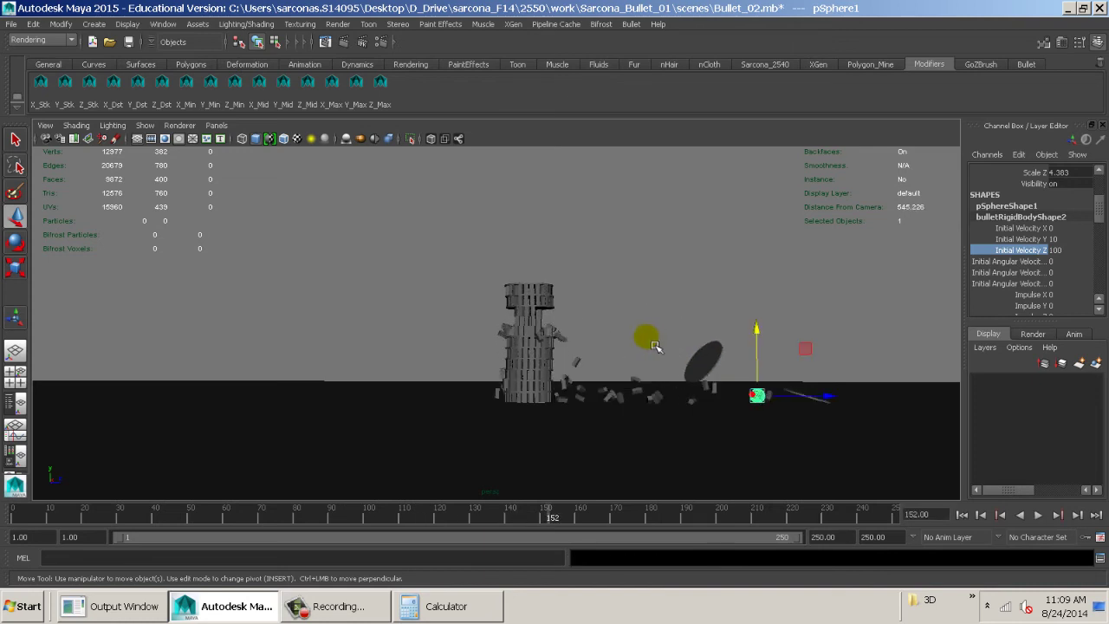
right_click_drag(417, 333, 931, 366, "alt")
left_click_drag(787, 344, 701, 364, "alt")
right_click_drag(700, 364, 820, 359, "alt")
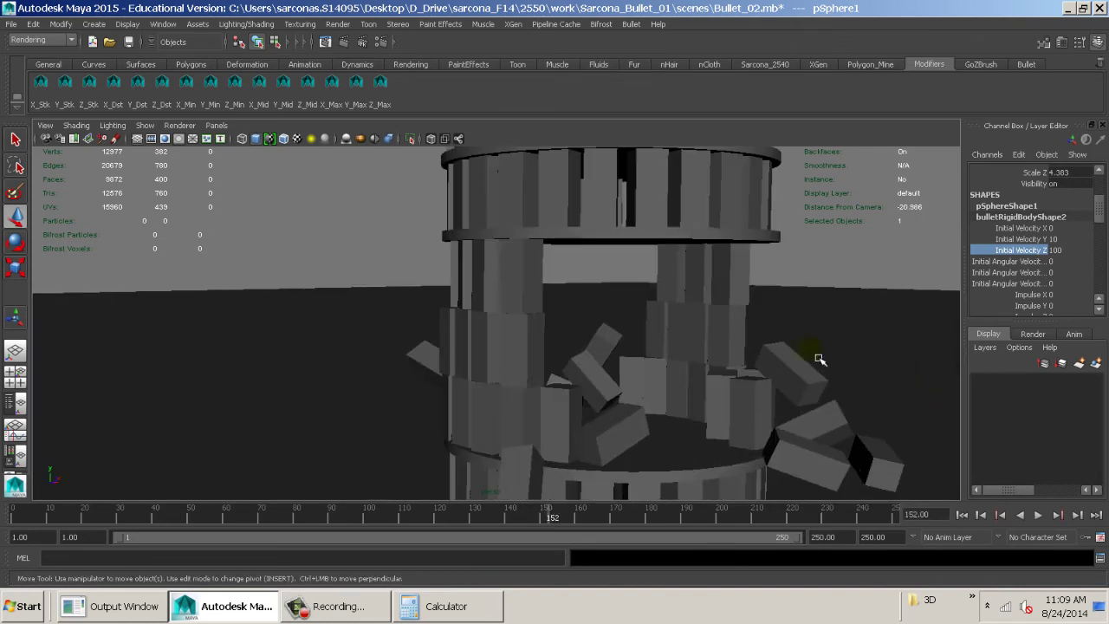
left_click_drag(712, 337, 639, 347, "alt")
right_click_drag(639, 346, 397, 293, "alt")
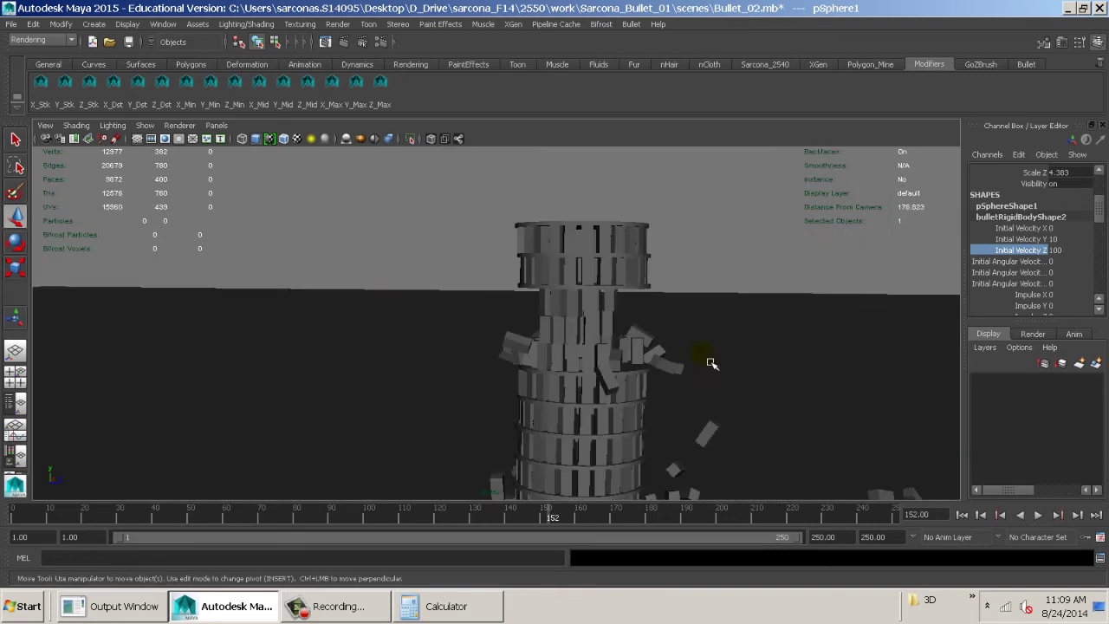
- Rewind to frame 1 and lower the sphere vertically to aim closer to the middle of the tower
left_click(963, 516)
middle_click_drag(577, 366, 794, 361, "alt")
right_click_drag(792, 361, 500, 324, "alt")
middle_click_drag(300, 317, 429, 307, "alt")
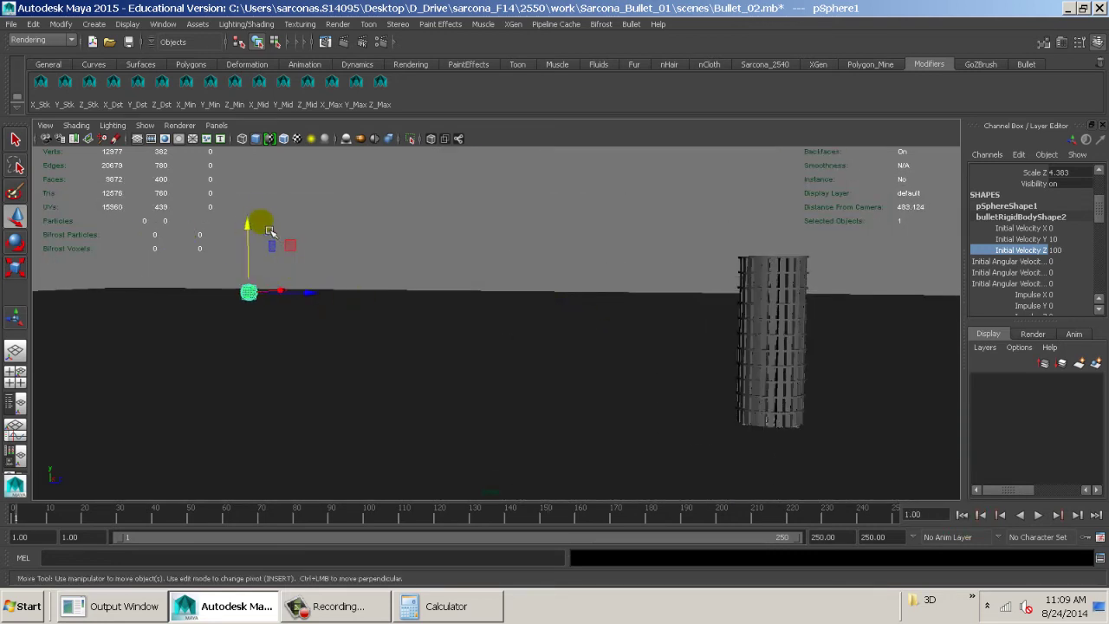
left_click_drag(270, 232, 256, 236)
- Play the simulation with the lowered sphere and stop it shortly after the impact
right_click_drag(535, 284, 420, 274, "alt")
key("alt+v")
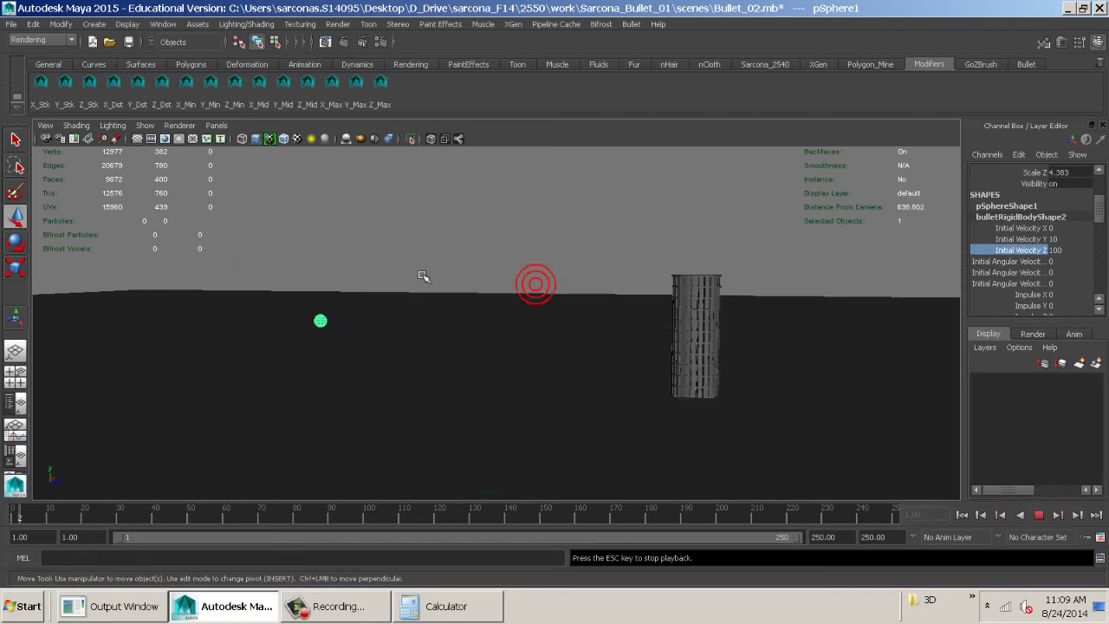
middle_click_drag(847, 342, 680, 296, "alt")
right_click_drag(680, 296, 892, 337, "alt")
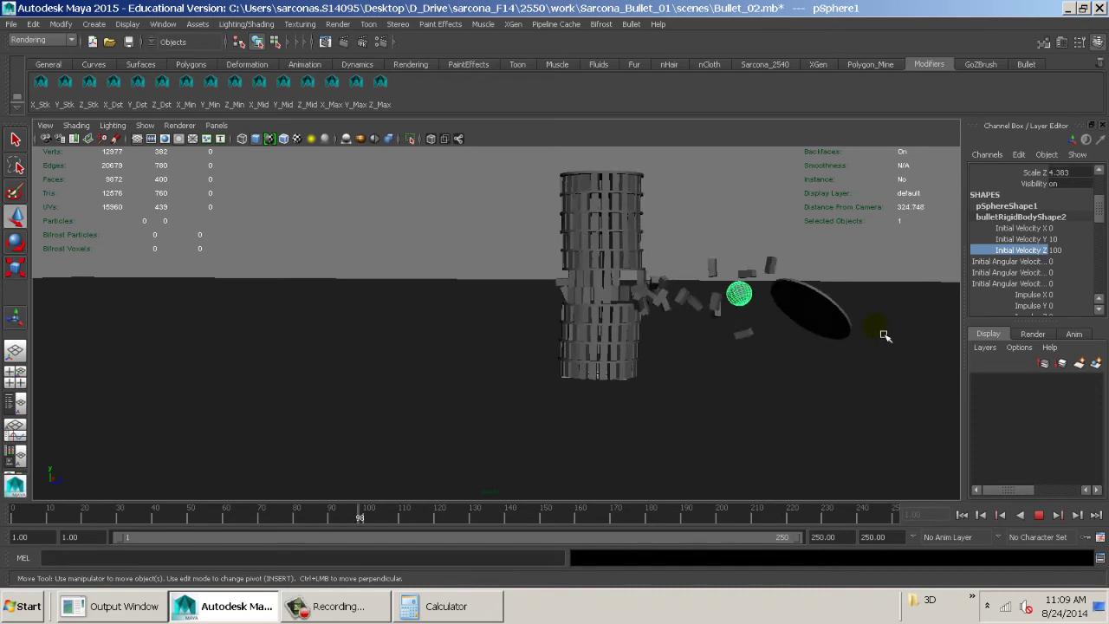
left_click(1038, 515)
- Rewind to frame 1 and shift the sphere sideways along X, off the tower's centre line
left_click(962, 515)
left_click_drag(507, 396, 704, 402, "alt")
right_click_drag(704, 402, 466, 330, "alt")
left_click_drag(451, 302, 479, 303)
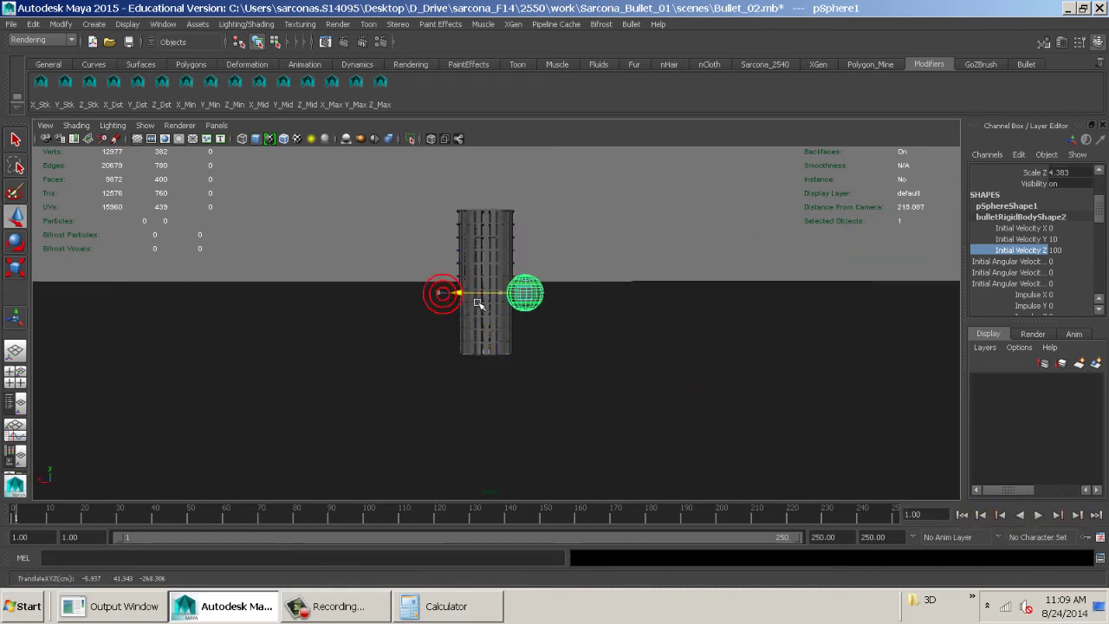
- Run the off-centre impact simulation through to frame 250 and view the tower's rubble from different angles
key("alt+v")
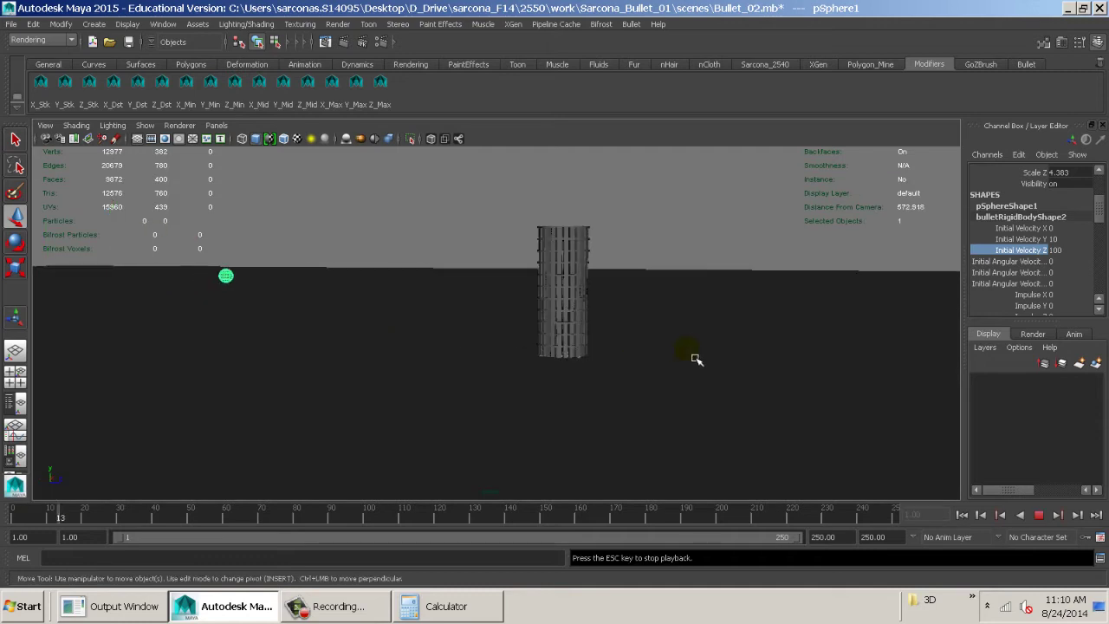
right_click_drag(694, 357, 928, 354, "alt")
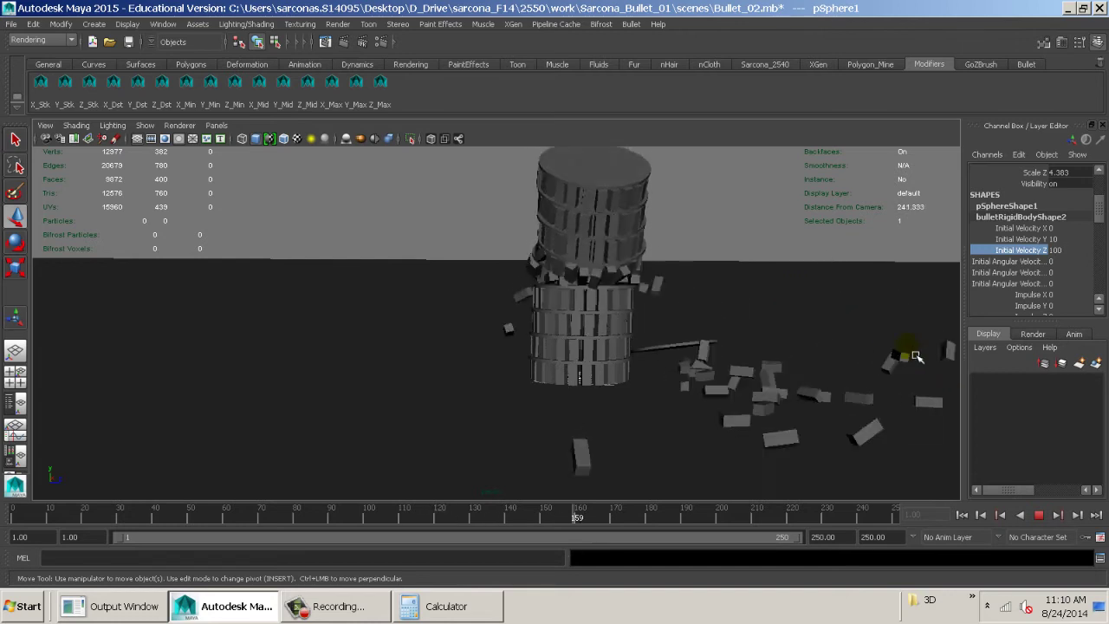
key("Escape")
left_click_drag(491, 354, 674, 356, "alt")
key("alt+v")
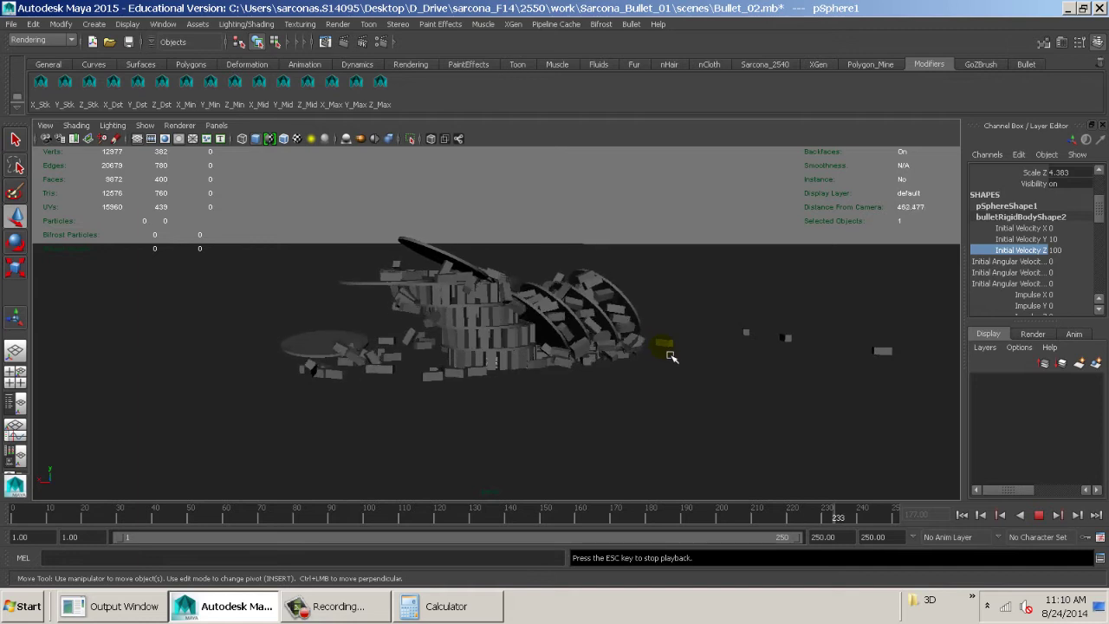
left_click_drag(685, 355, 633, 362, "alt")
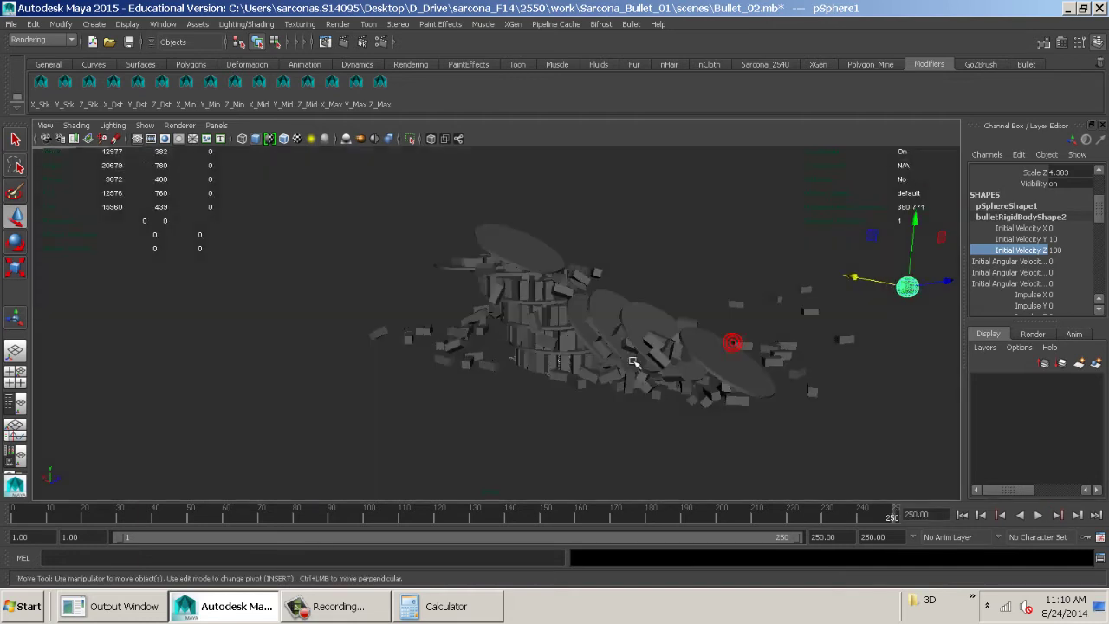
- Rewind to frame 1 and check the mass and other rigid body properties of the sphere, then close its attributes
left_click(961, 515)
left_click_drag(696, 415, 589, 374, "alt")
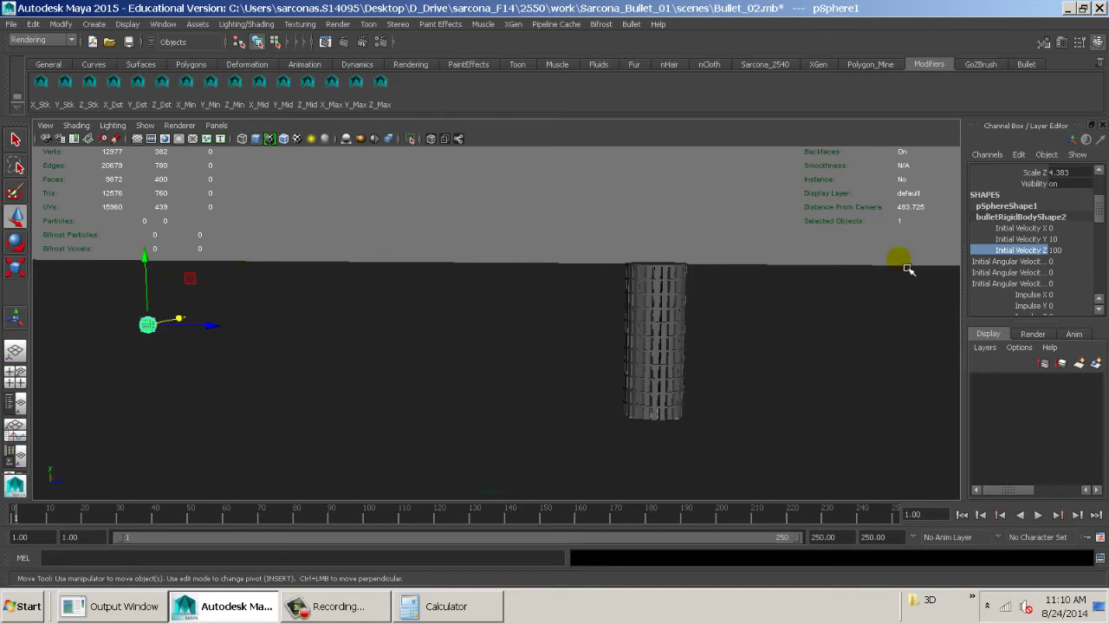
key("ctrl+a")
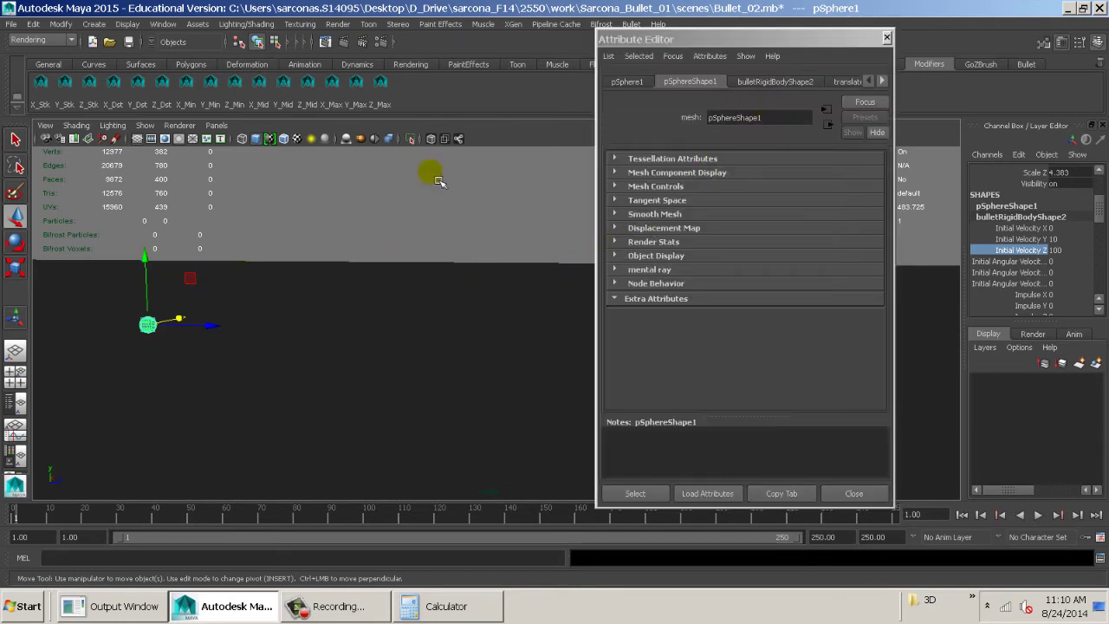
left_click(776, 82)
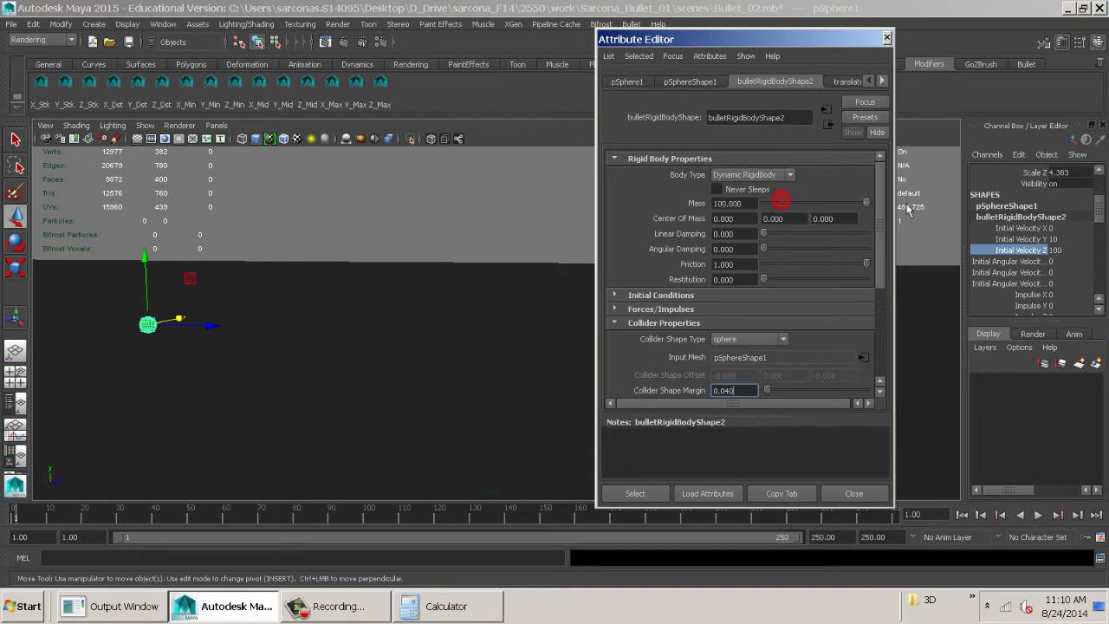
left_click(888, 38)
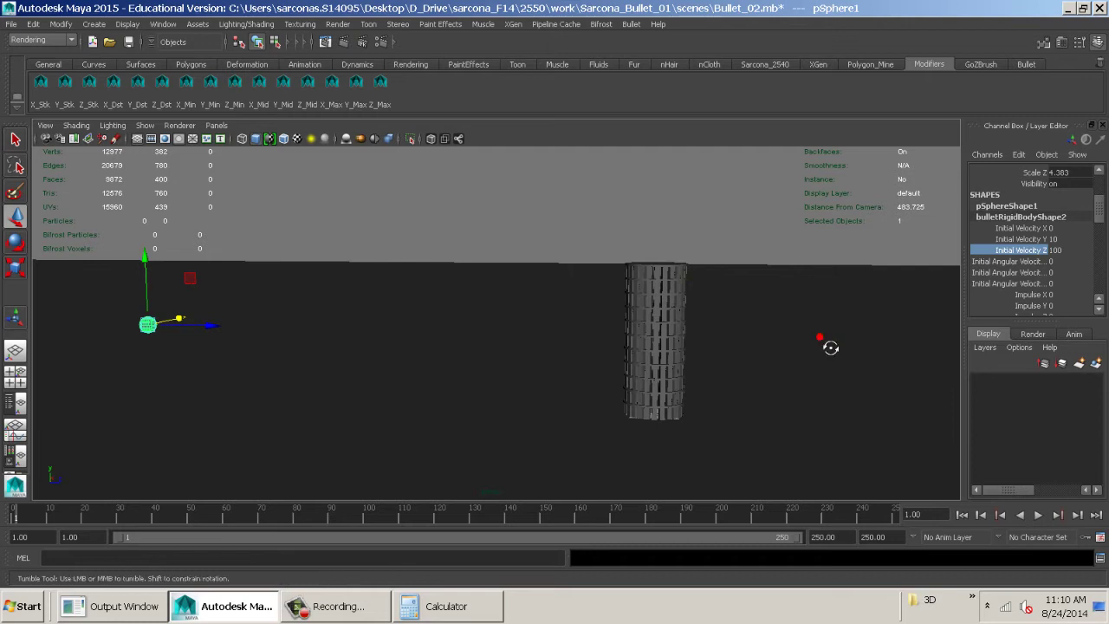
- View the tower from the side and replay the simulation, stopping at frame 109
left_click_drag(819, 339, 685, 353, "alt")
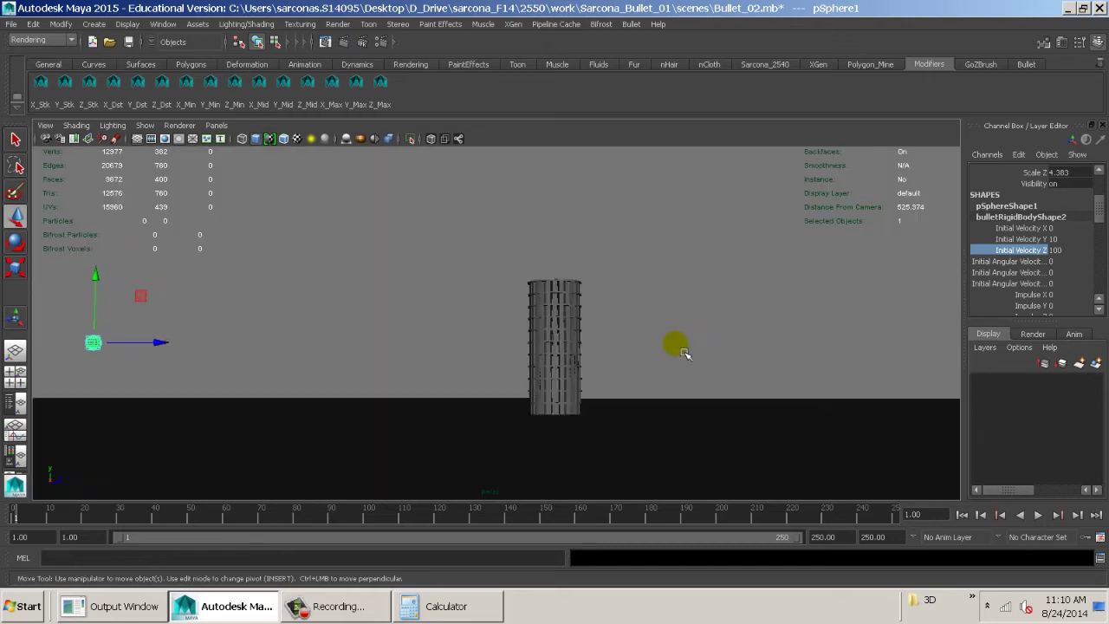
key("alt+v")
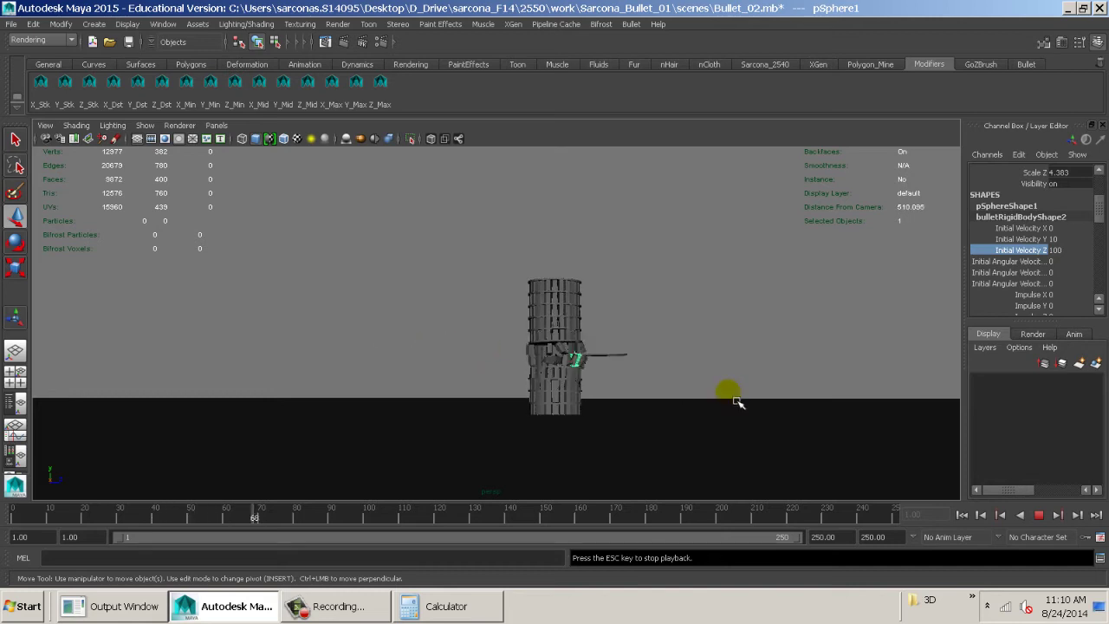
key("Escape")
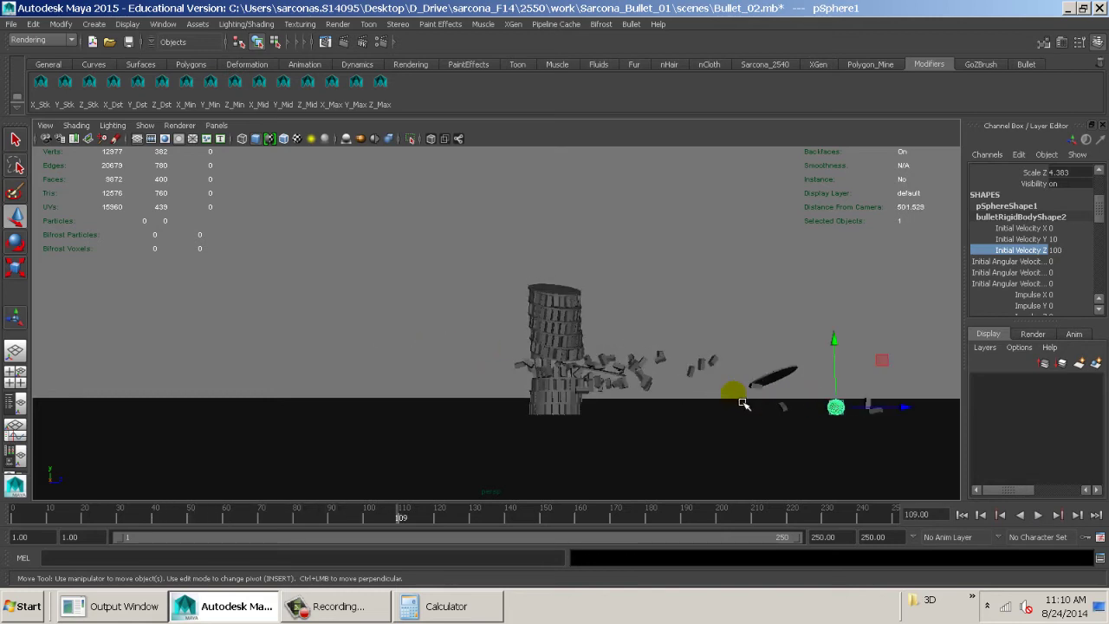
- Rewind to frame 1 and scale the sphere up uniformly to about 24.9
left_click(962, 515)
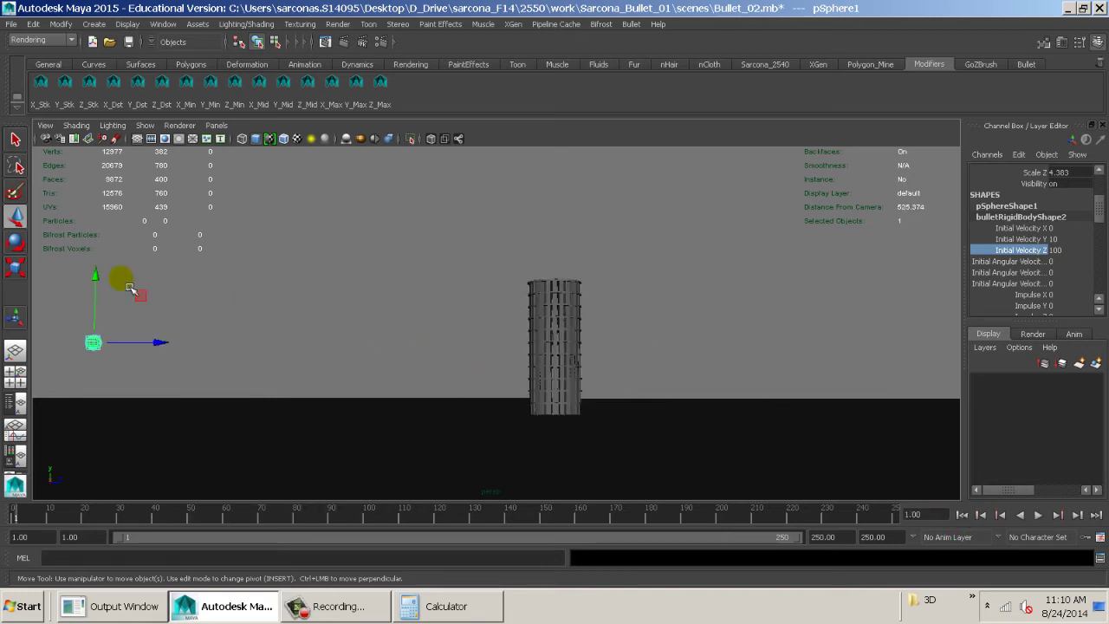
key("r")
left_click_drag(105, 353, 215, 355)
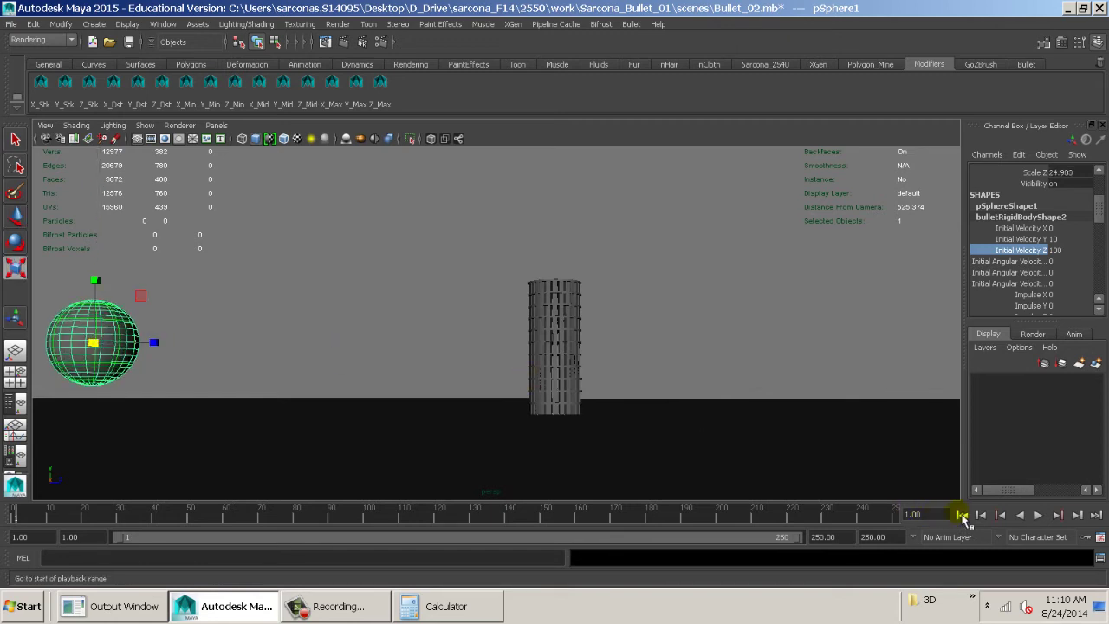
- Run the simulation with the enlarged sphere to frame 109 and examine the exploding tower up close
key("alt+v")
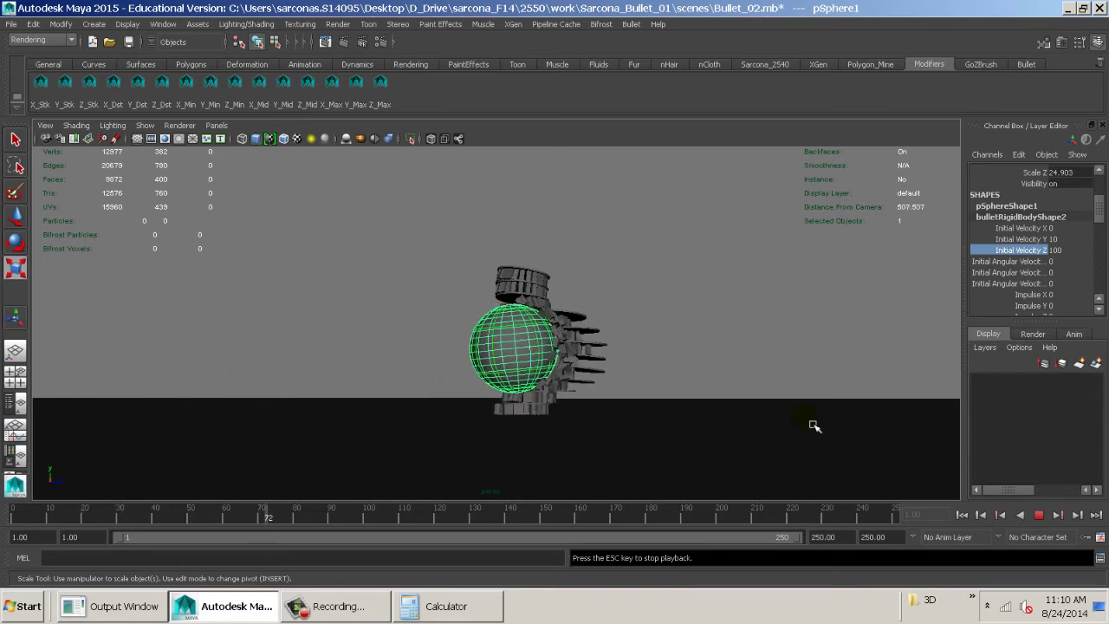
key("Escape")
left_click_drag(753, 381, 555, 395, "alt")
right_click_drag(590, 399, 758, 422, "alt")
left_click_drag(758, 422, 774, 371, "alt")
left_click_drag(881, 494, 782, 394, "alt")
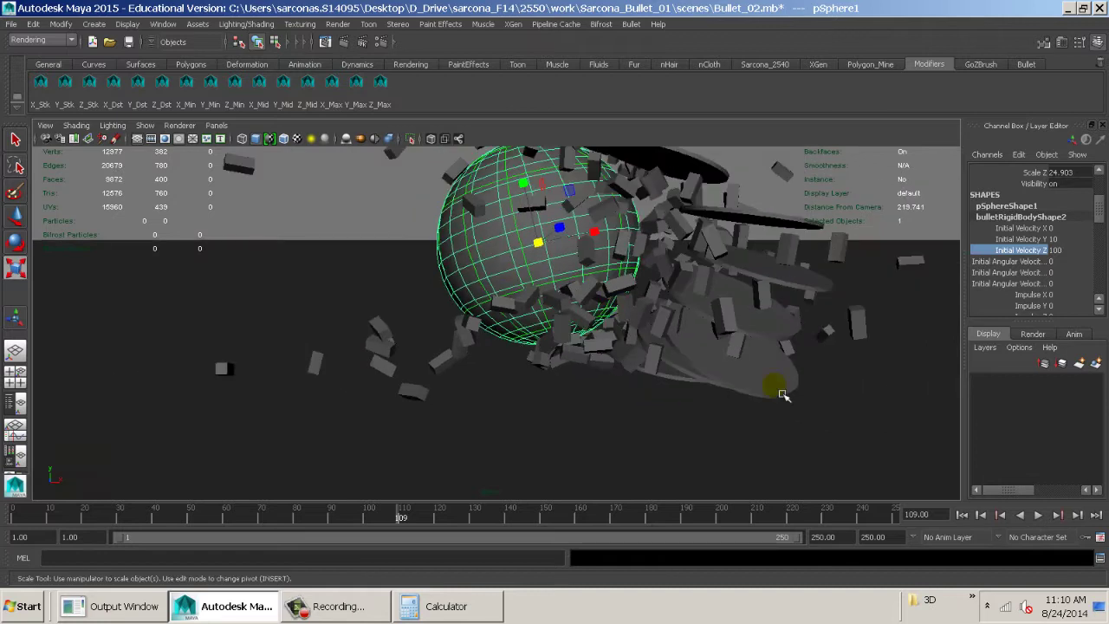
- Rewind to frame 1, then set the Bullet solver's Y gravity to -30 and frame the sphere and tower from the side
left_click(963, 514)
left_click(631, 23)
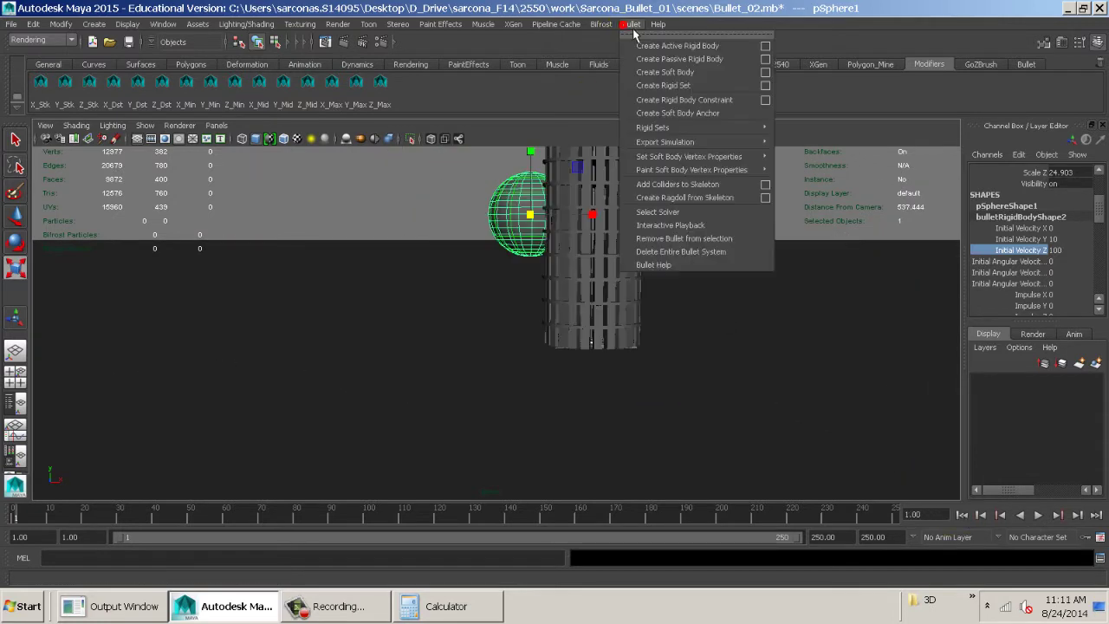
left_click(682, 213)
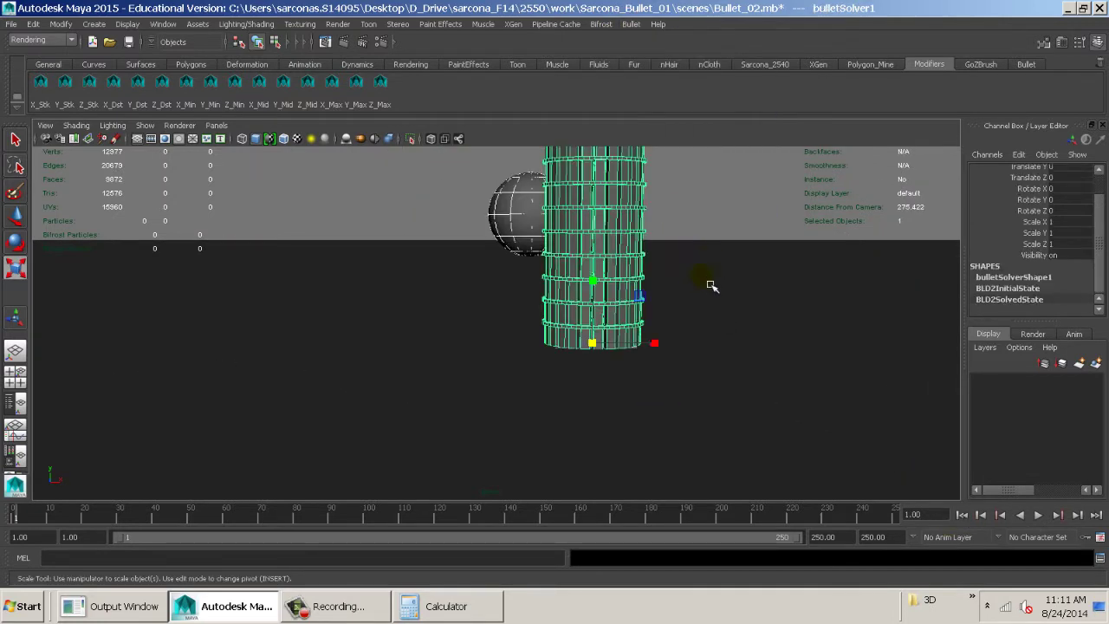
key("ctrl+a")
left_click(743, 231)
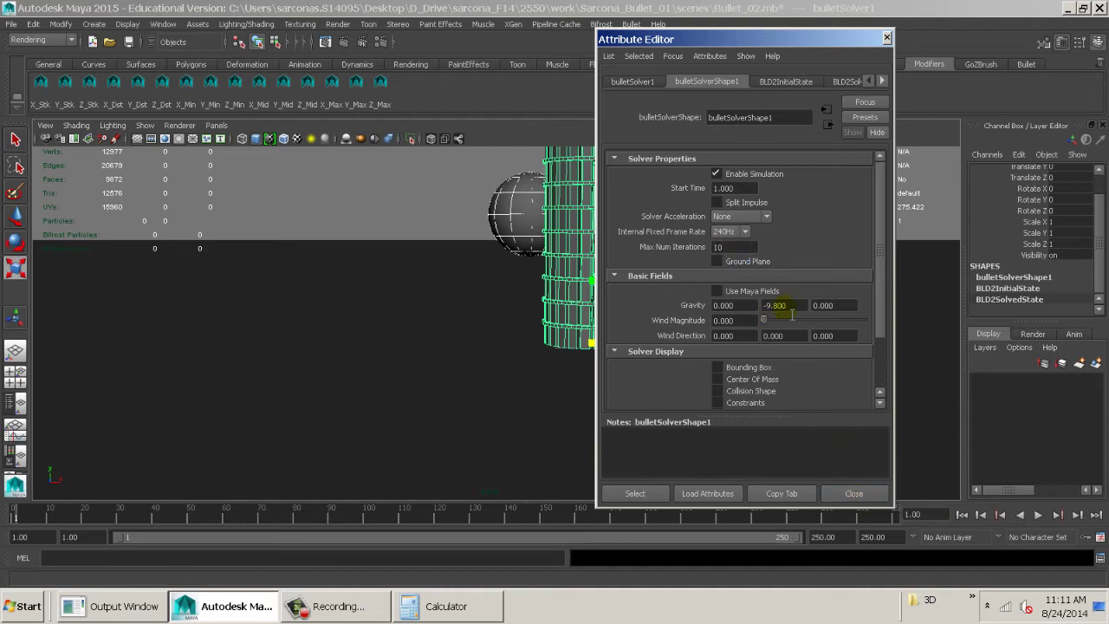
left_click_drag(512, 333, 594, 315, "alt")
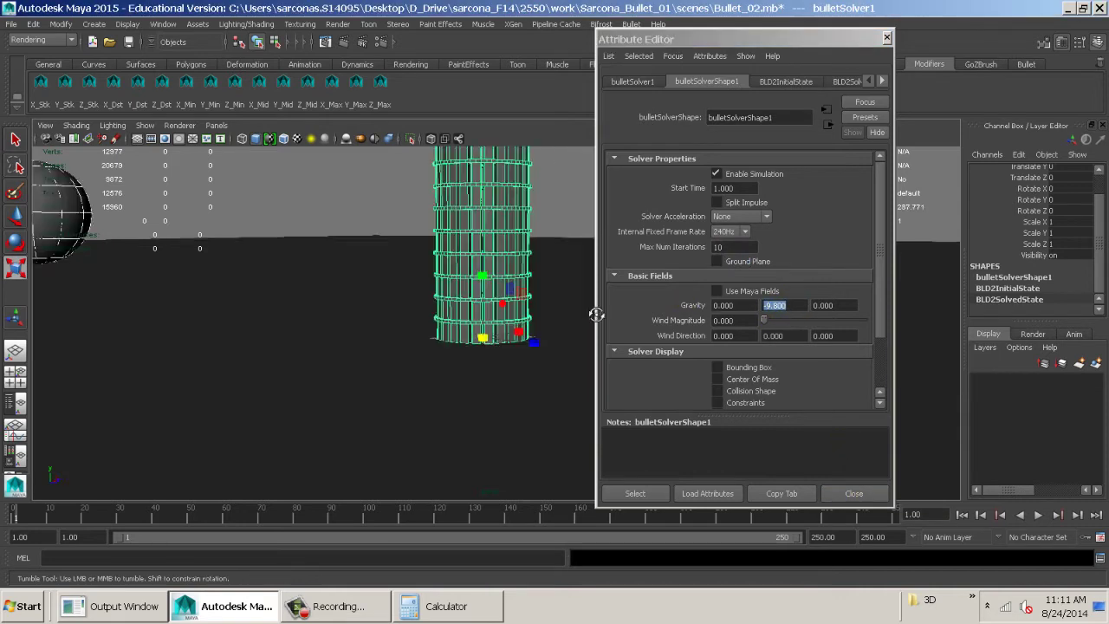
middle_click_drag(594, 314, 525, 376, "alt")
right_click_drag(547, 403, 450, 390, "alt")
middle_click_drag(451, 389, 464, 386, "alt")
right_click_drag(466, 386, 374, 414, "alt")
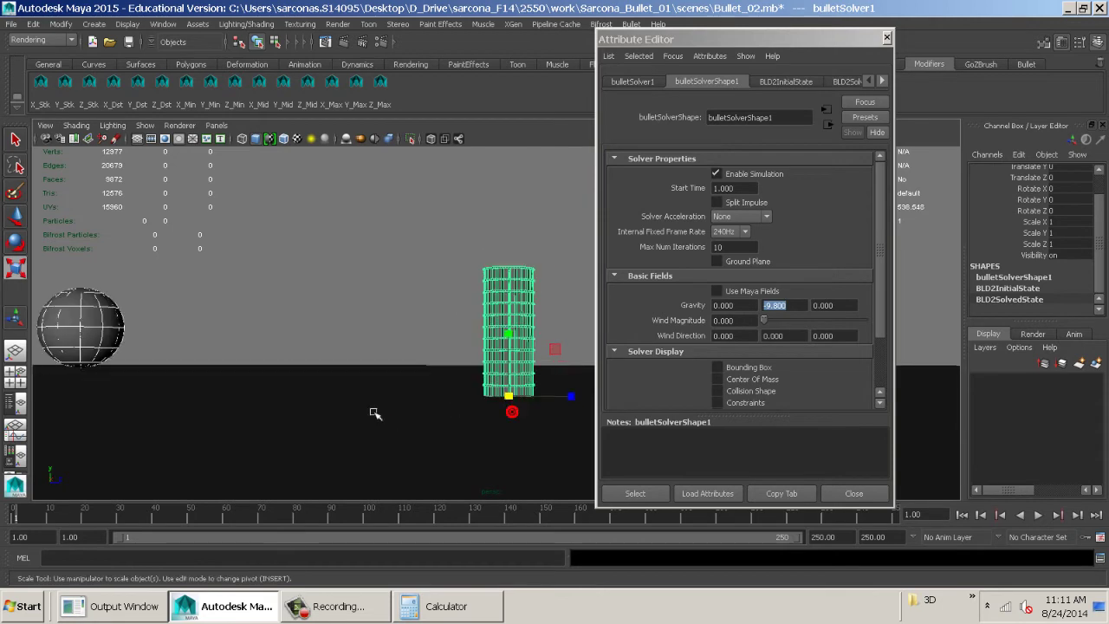
left_click(794, 308)
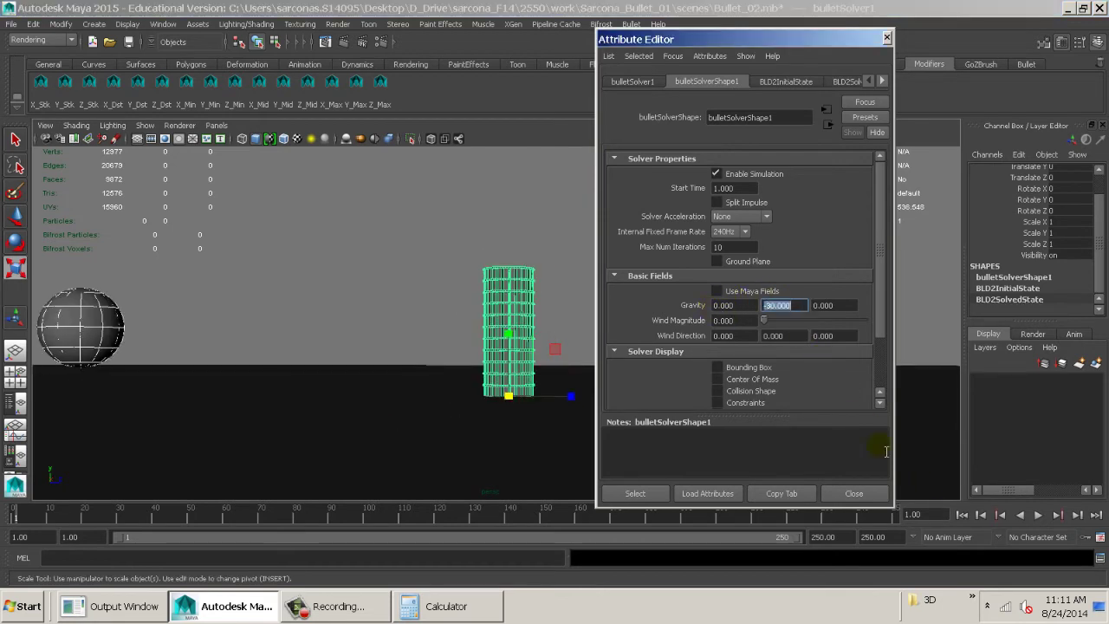
- Run the simulation to frame 170, examine the collapse up close, continue to frame 195 and close the solver attributes
left_click(1039, 514)
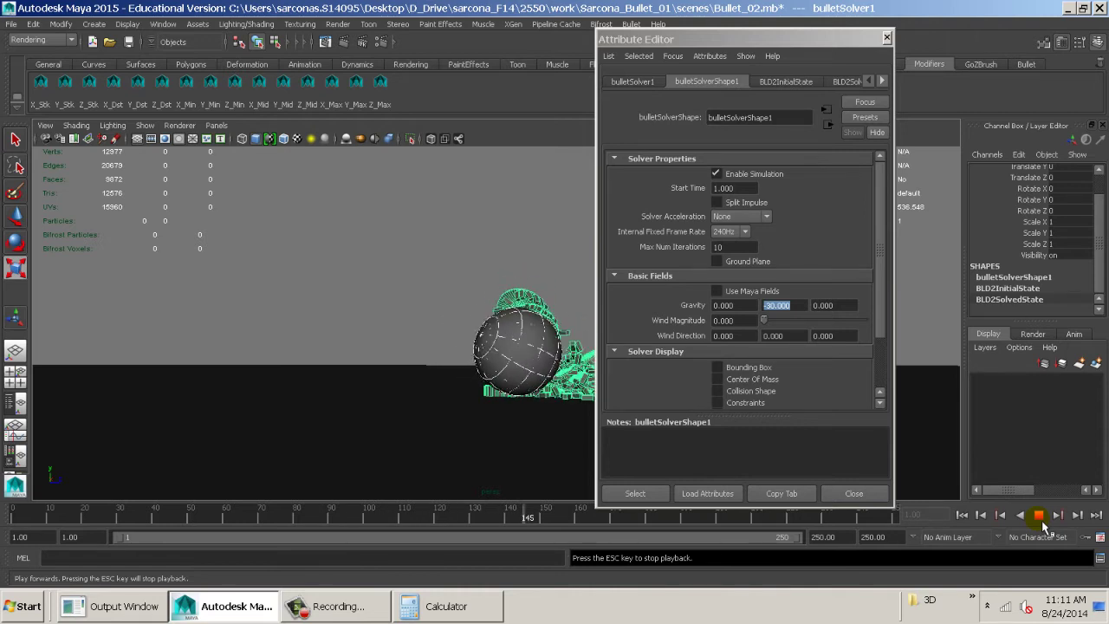
left_click(1041, 517)
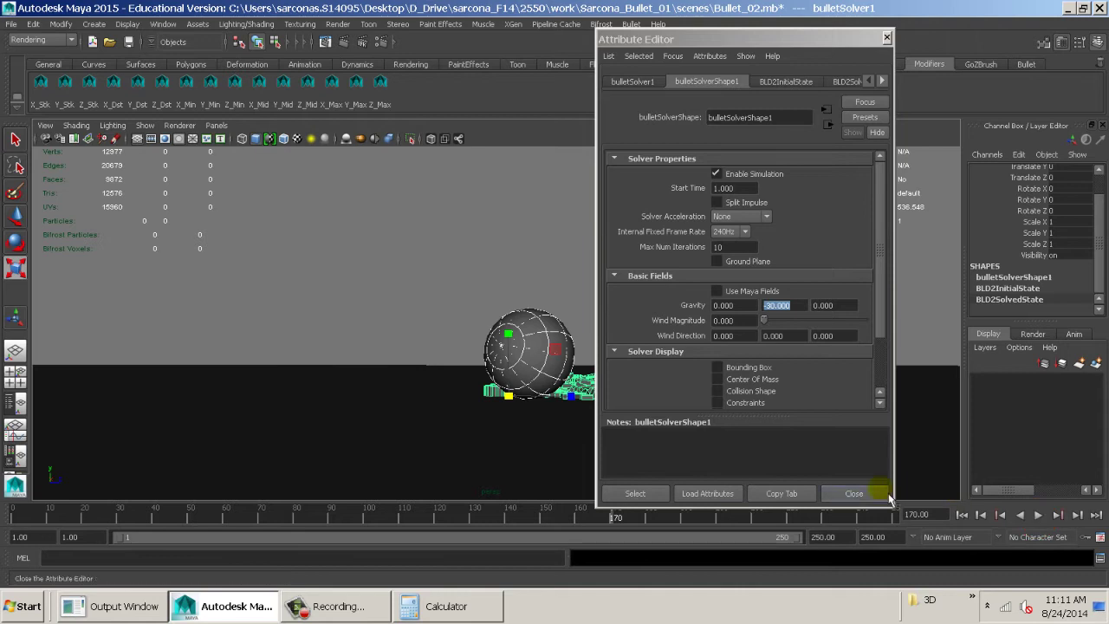
left_click_drag(478, 372, 399, 416, "alt")
middle_click_drag(411, 371, 416, 372, "alt")
left_click_drag(416, 372, 444, 367, "alt")
key("alt+v")
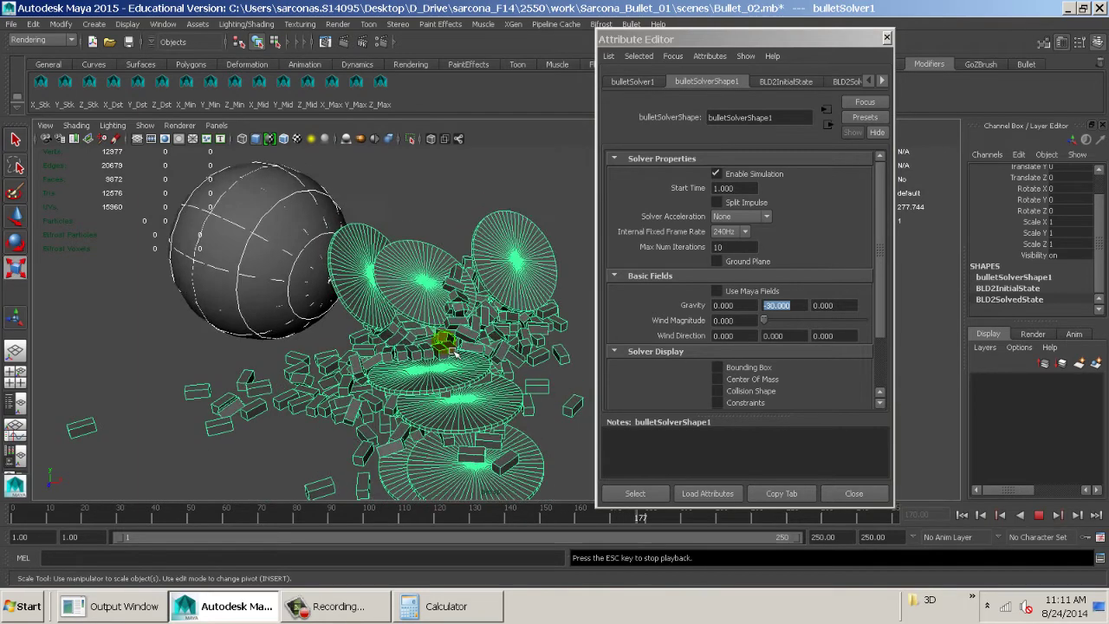
key("Escape")
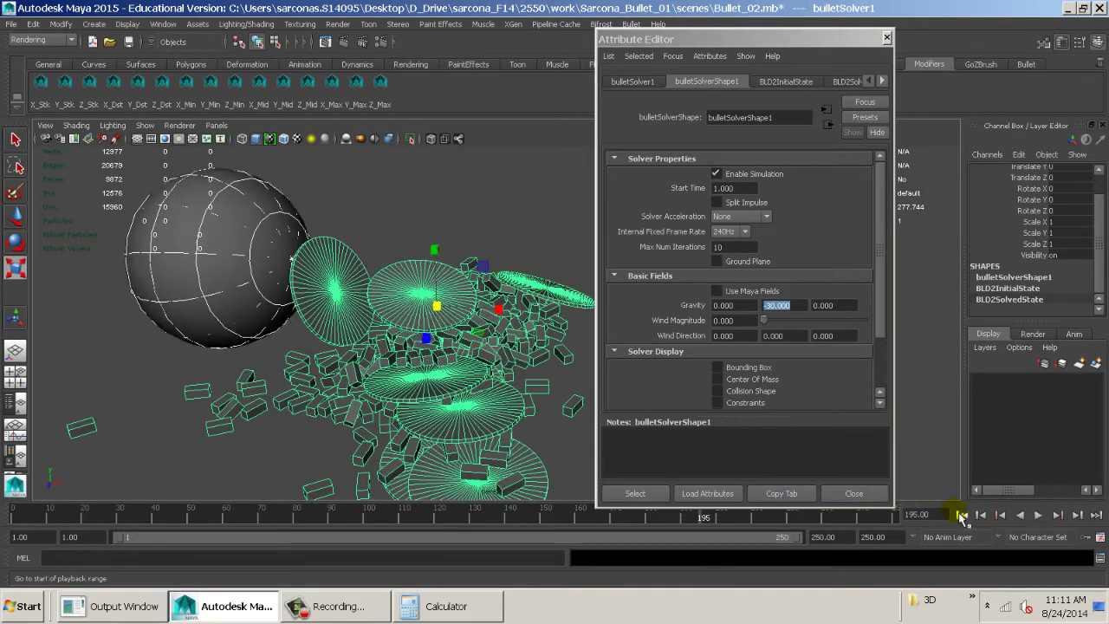
left_click(871, 495)
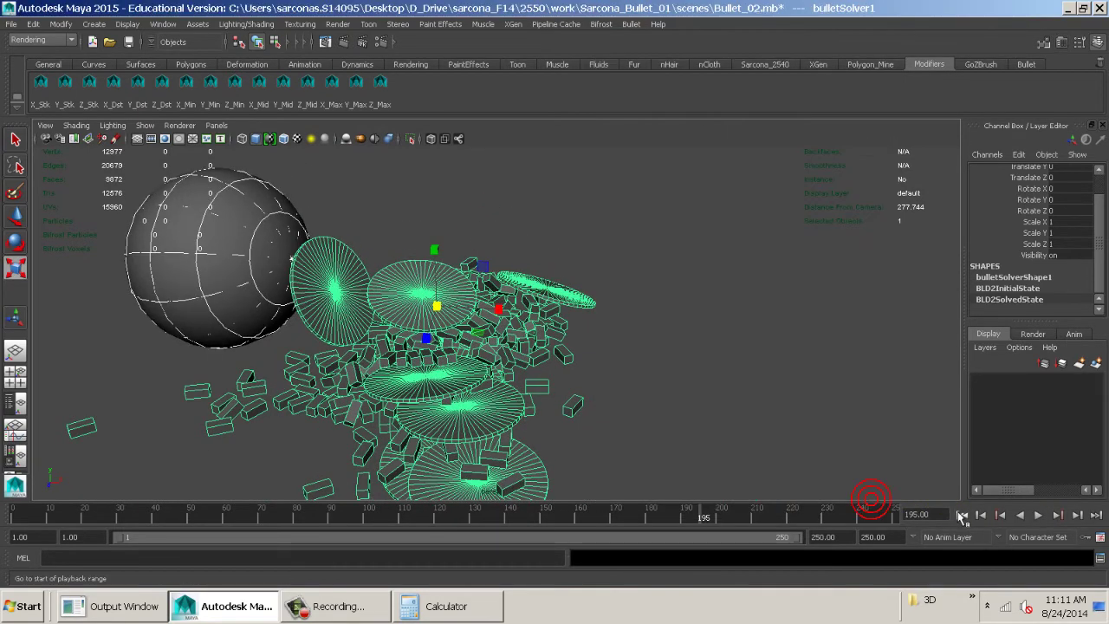
- Rewind to frame 1 and set the sphere's Initial Velocity Y to 30 and Initial Velocity Z to 400
left_click(961, 515)
right_click_drag(728, 427, 516, 342, "alt")
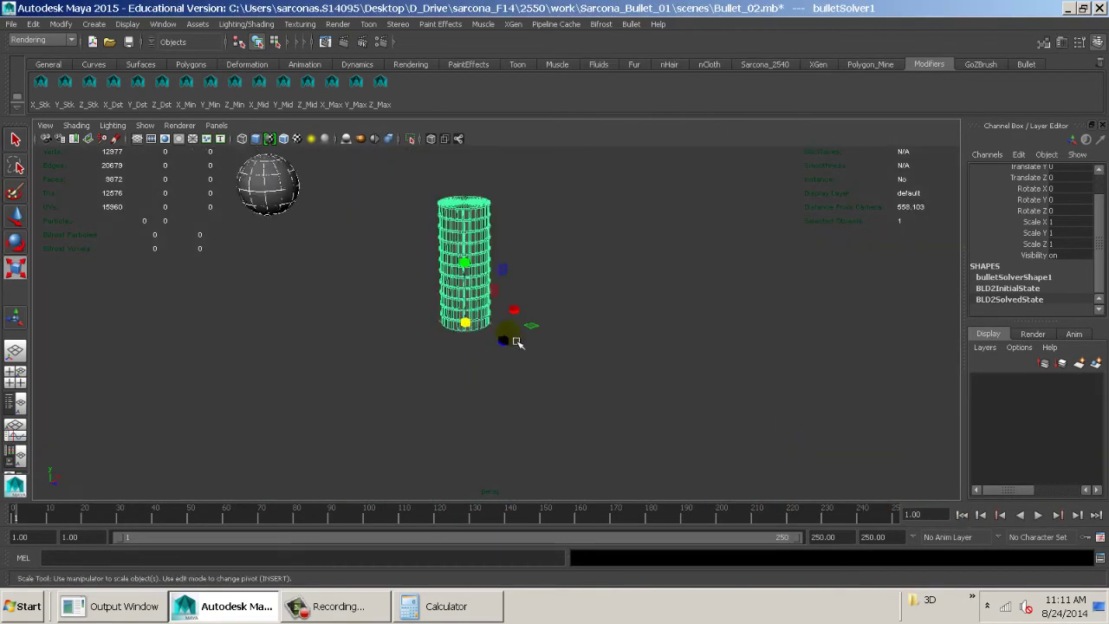
left_click_drag(517, 341, 738, 433, "alt")
middle_click_drag(644, 407, 597, 384, "alt")
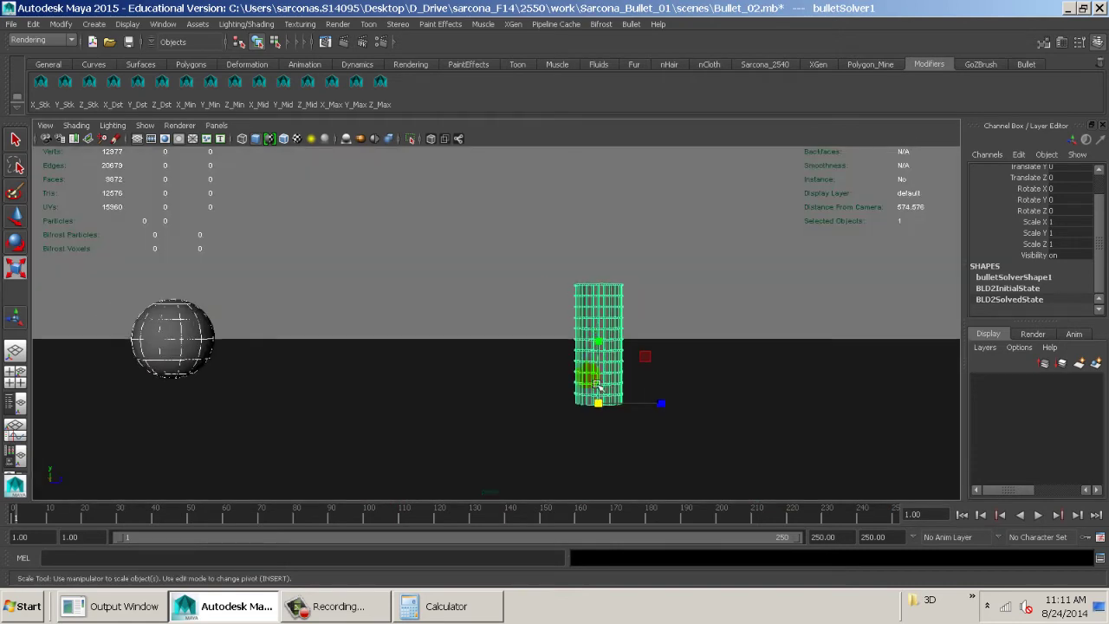
left_click(190, 343)
scroll(1058, 276, "down", 3)
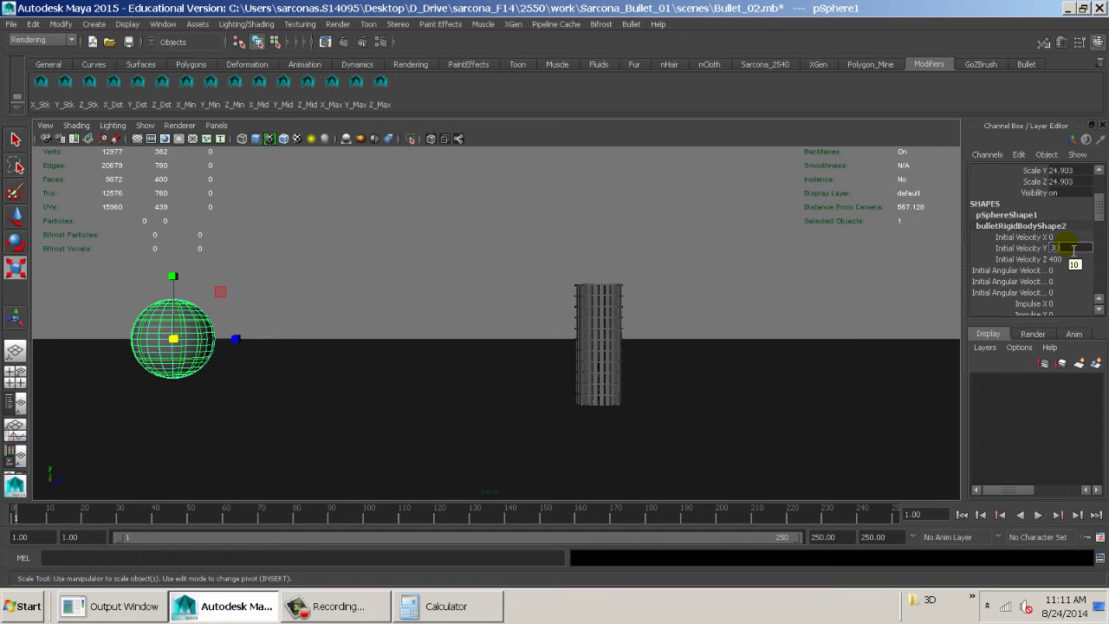
- Run the simulation to frame 46 and examine the scattered tower debris around the sphere
left_click(1041, 515)
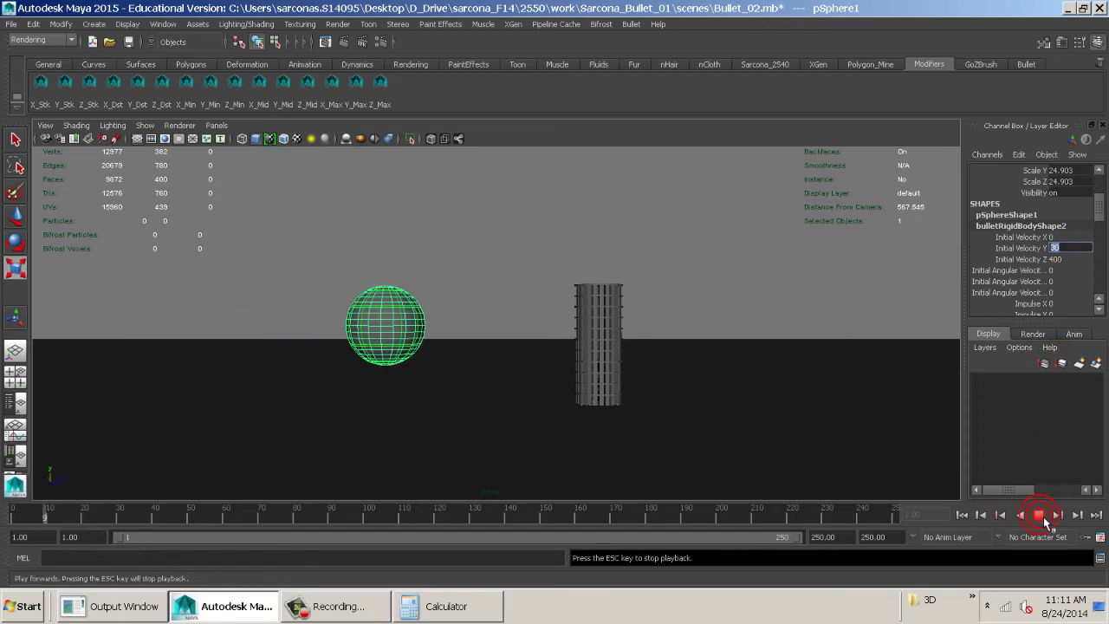
left_click(1043, 518)
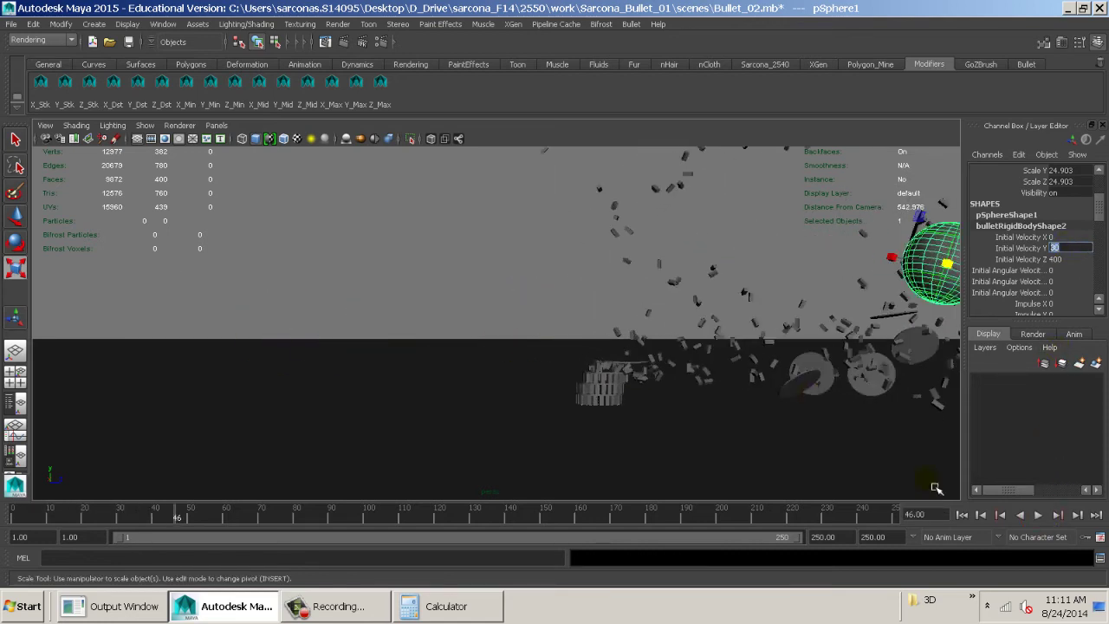
middle_click_drag(816, 371, 425, 393, "alt")
middle_click_drag(612, 364, 684, 371, "alt")
left_click_drag(684, 371, 751, 379, "alt")
middle_click_drag(750, 380, 707, 385, "alt")
left_click_drag(707, 384, 422, 403, "alt")
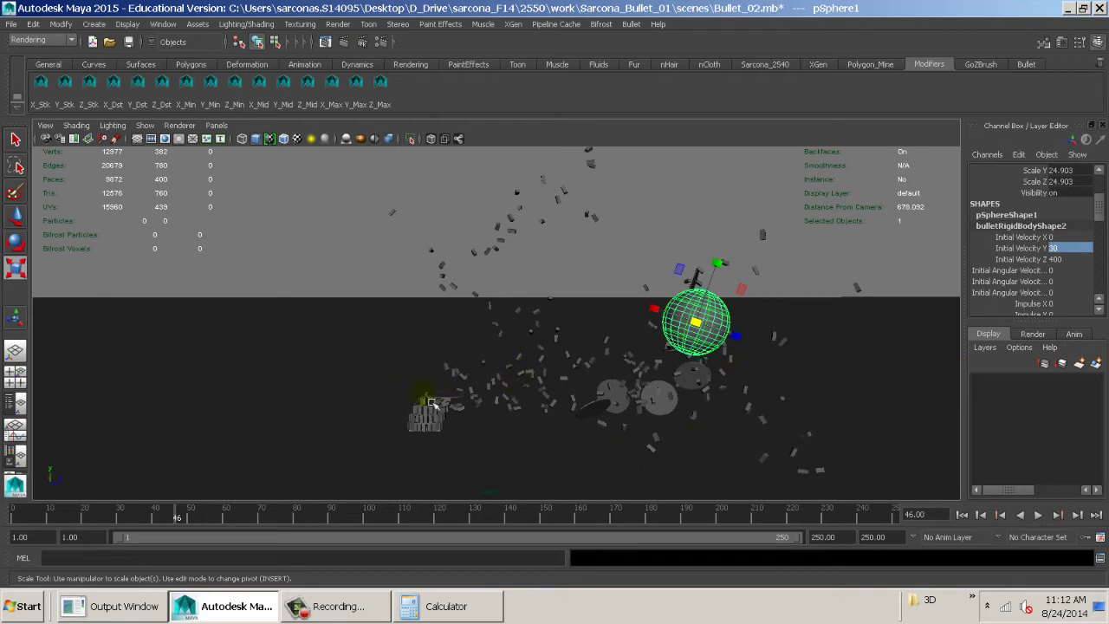
- From frame 1, set the sphere's Initial Velocity Z to 200 and run the simulation to frame 70 to inspect the impact
left_click(967, 515)
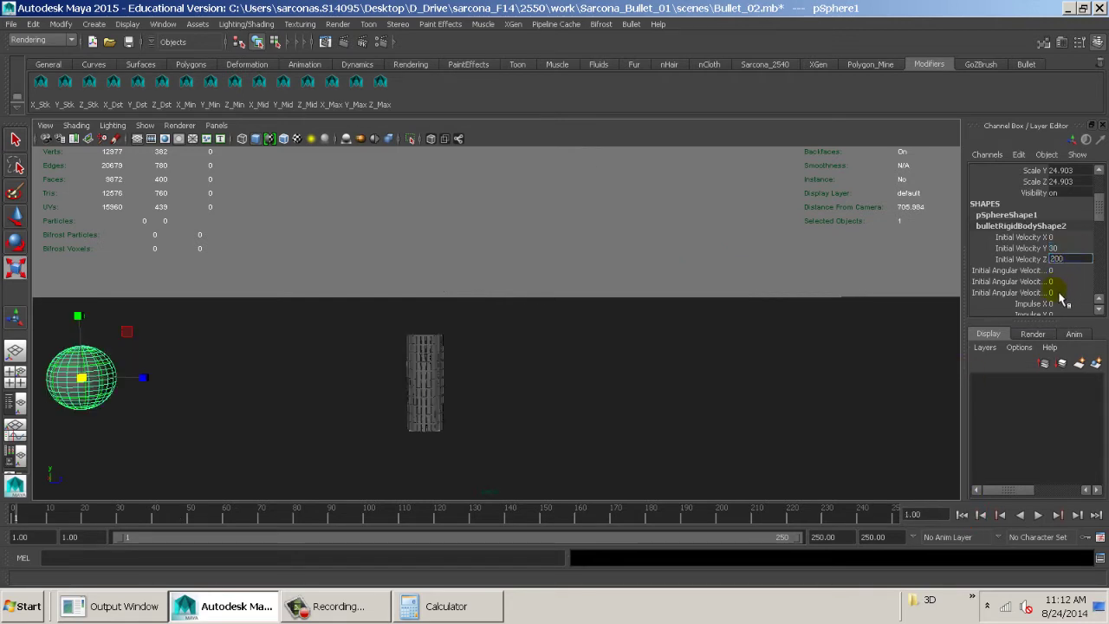
left_click(1038, 519)
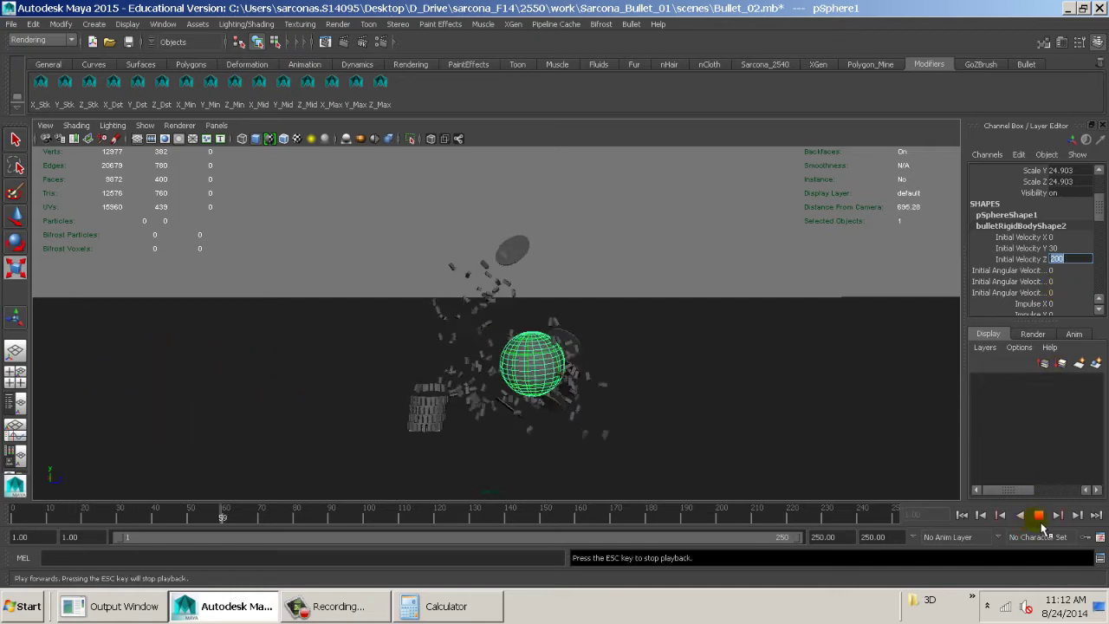
left_click(1038, 515)
middle_click_drag(694, 408, 712, 362, "alt")
right_click_drag(711, 362, 944, 384, "alt")
left_click_drag(858, 377, 814, 364, "alt")
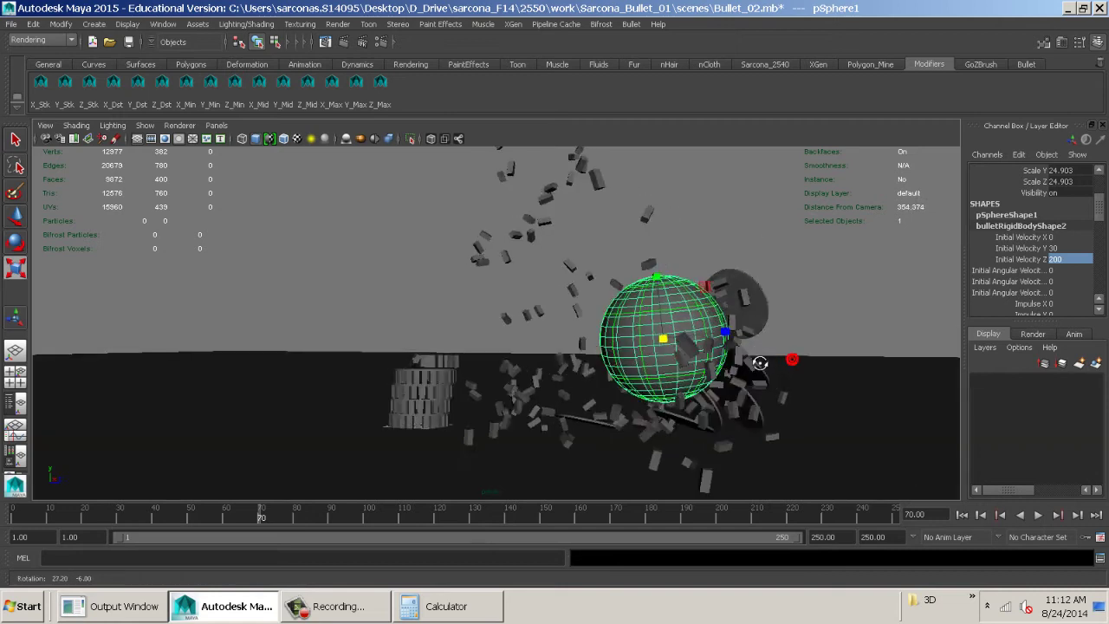
- From frame 1, set the sphere's Initial Velocity Y to 20 and run the simulation to frame 130, inspecting the debris at frame 80
left_click(962, 516)
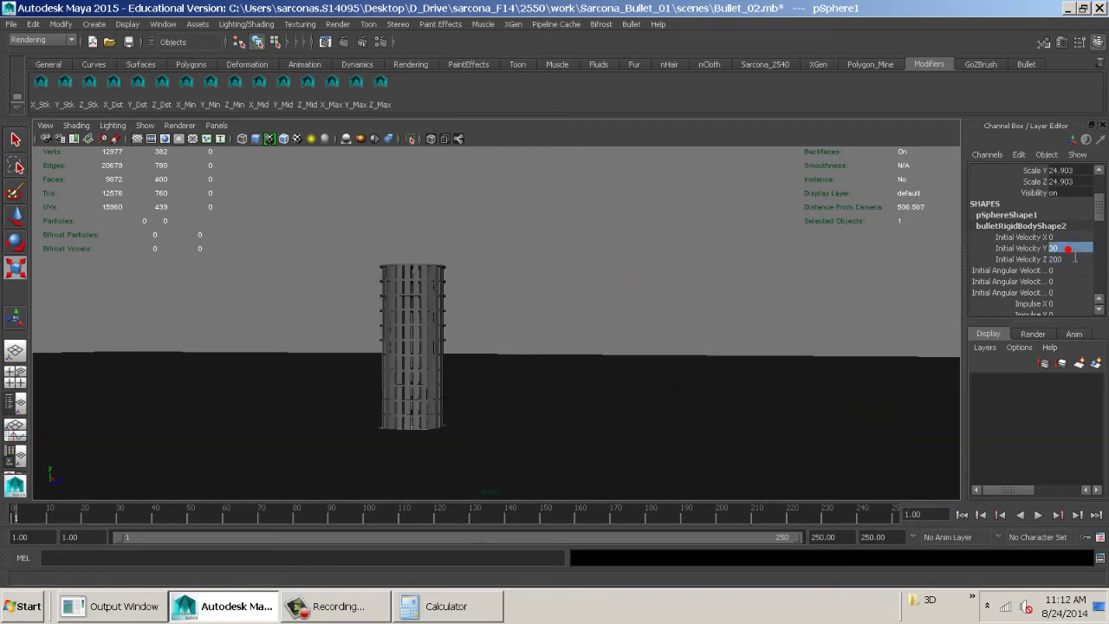
left_click(1040, 518)
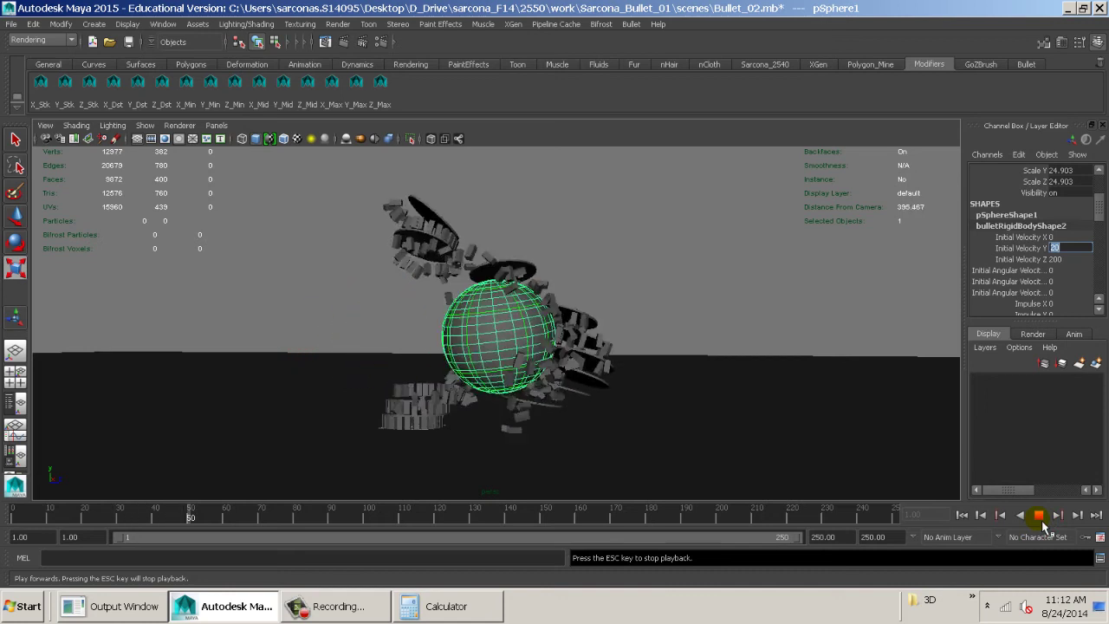
left_click(1039, 516)
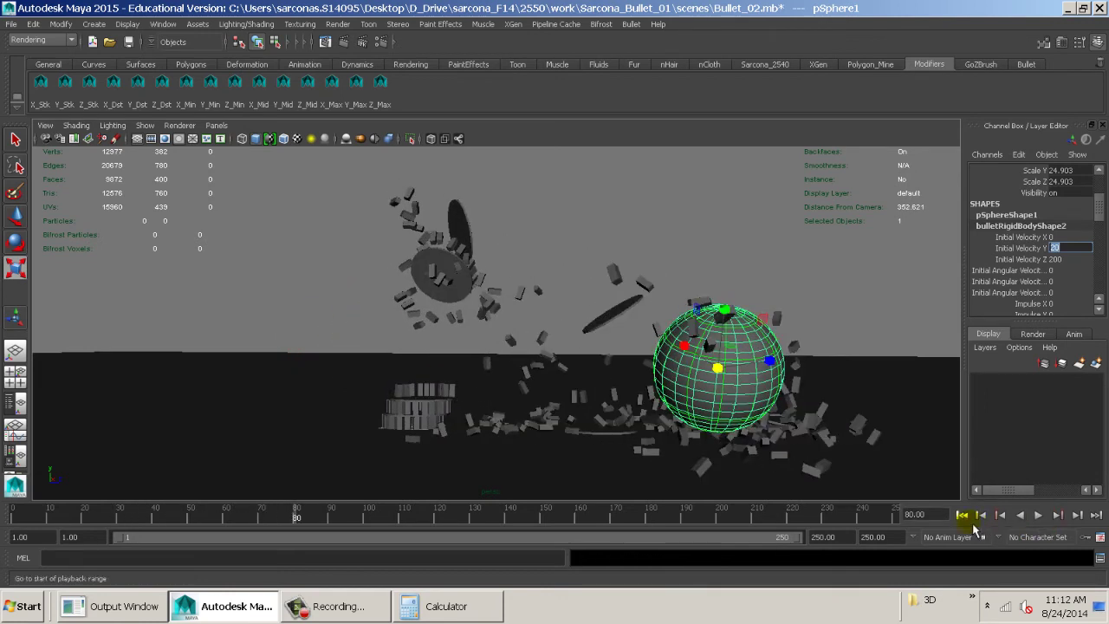
left_click_drag(699, 360, 866, 323, "alt")
left_click_drag(485, 324, 649, 327, "alt")
key("alt+v")
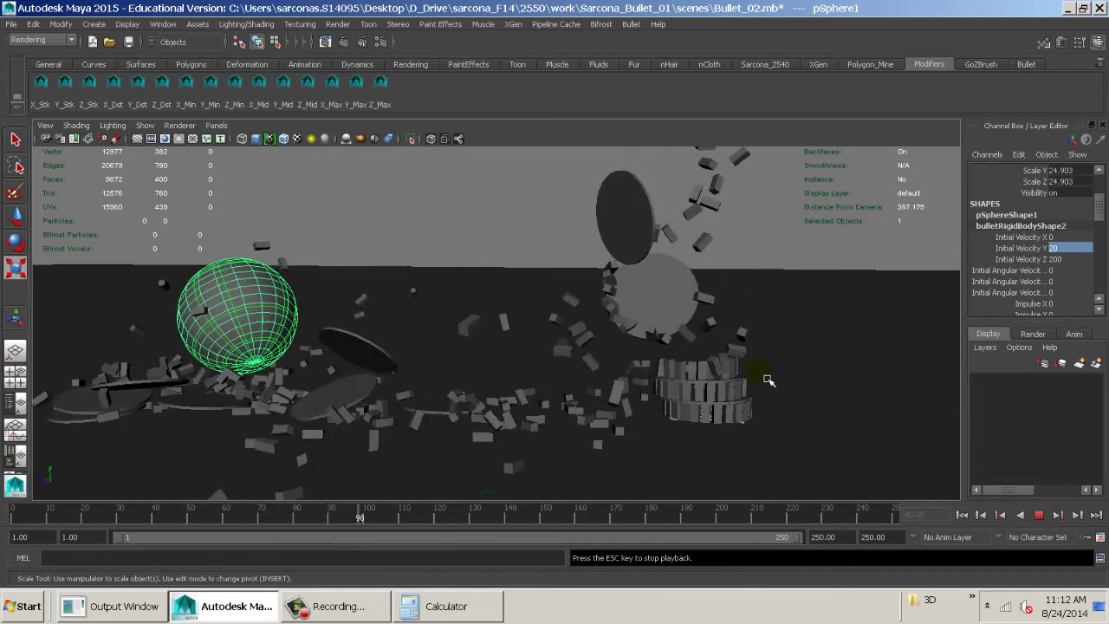
key("Escape")
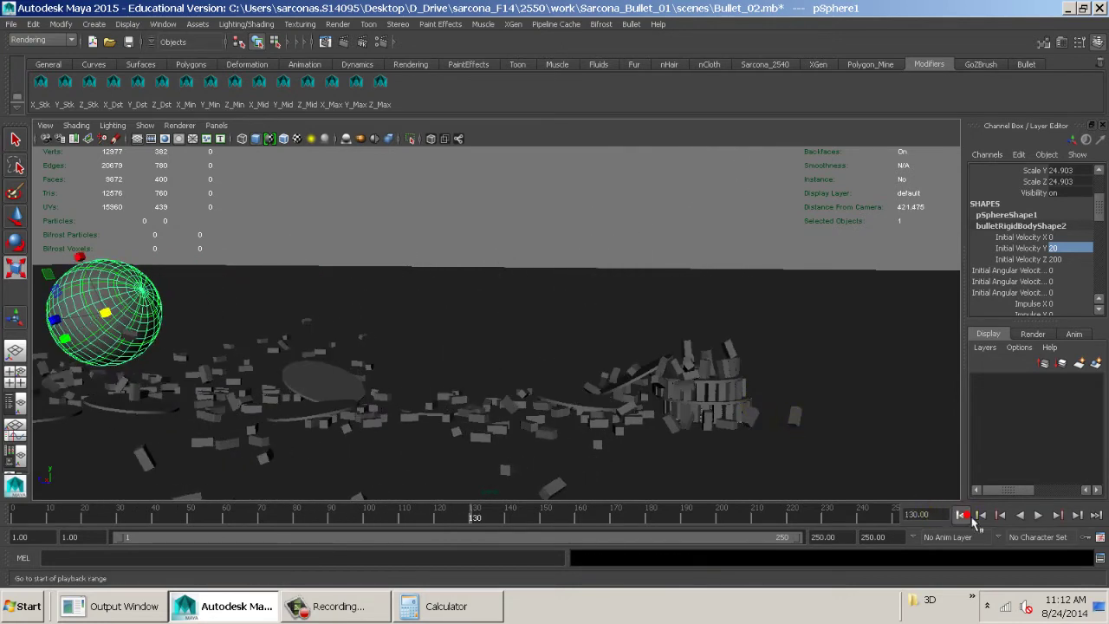
- At frame 1, create a small polygon sphere and move it in front of the large sphere, to about Y 53.5 and Z -226.5
left_click(964, 517)
left_click_drag(806, 425, 498, 433, "alt")
middle_click_drag(497, 433, 338, 416, "alt")
scroll(482, 396, "down", 3)
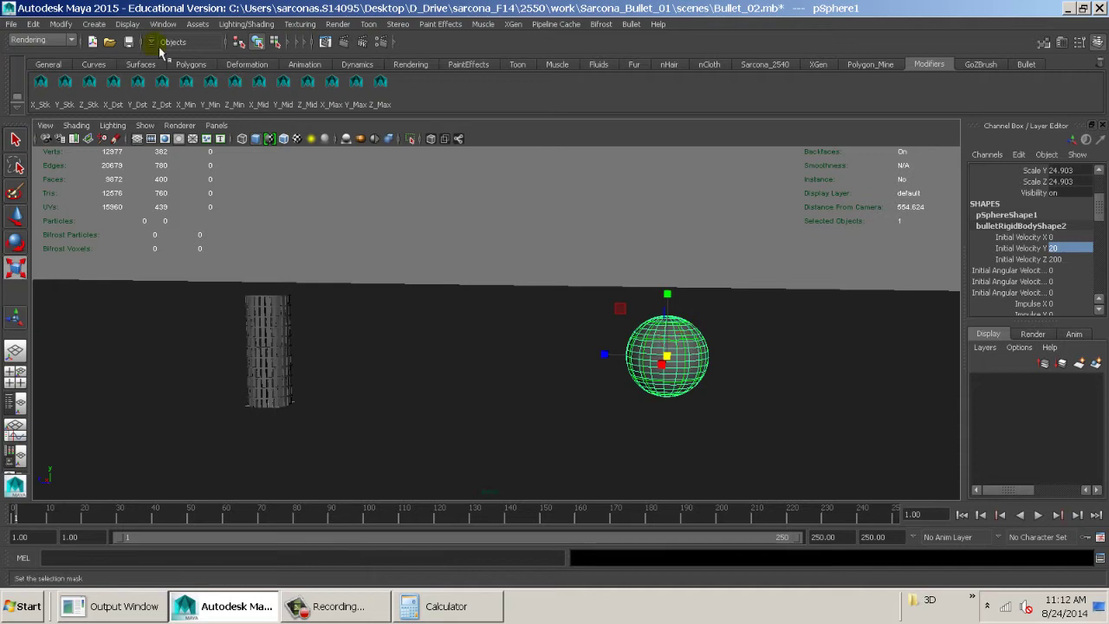
left_click(94, 24)
mouse_move(121, 54)
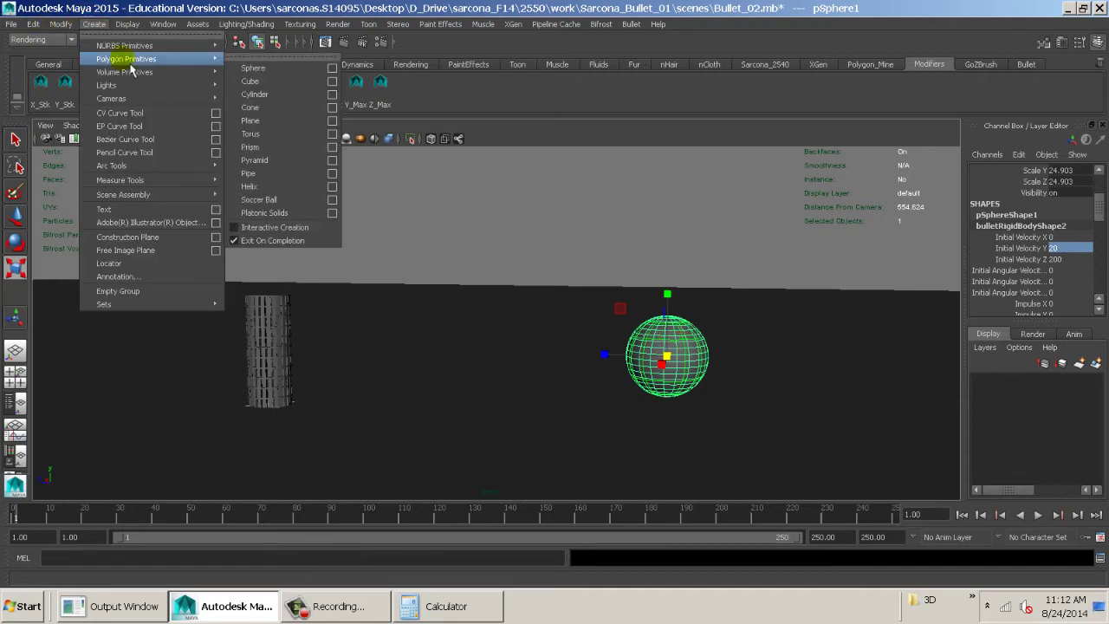
left_click(260, 66)
key("w")
left_click_drag(272, 335, 289, 274)
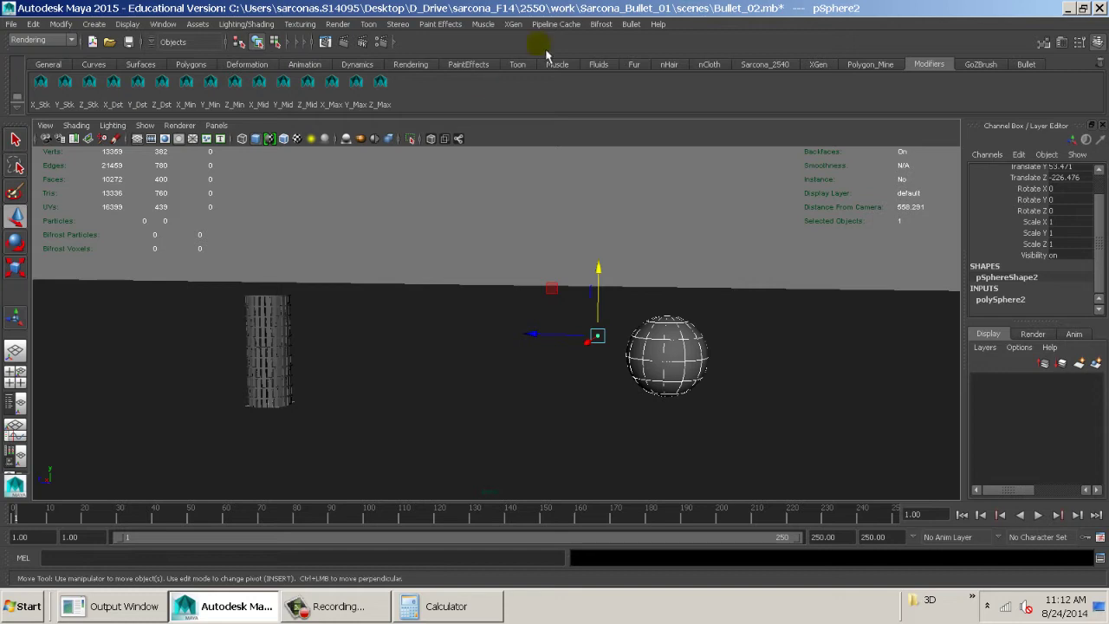
- Make the small sphere an active rigid body with an Initial Velocity Z of 100 and test the simulation to frame 30
left_click(635, 24)
left_click(764, 46)
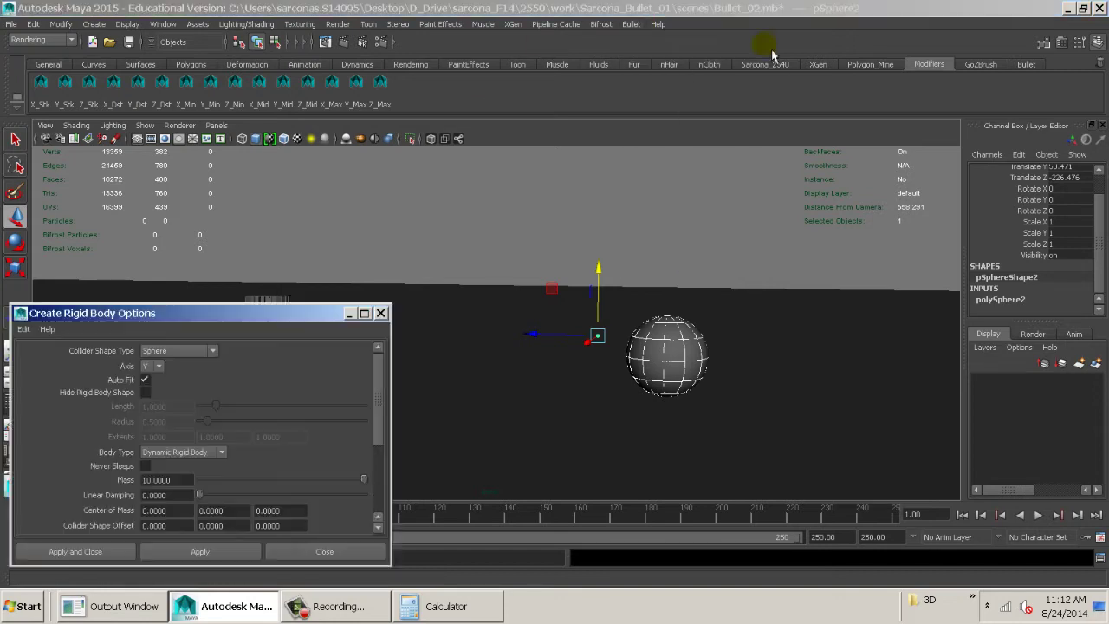
left_click(100, 553)
left_click(996, 287)
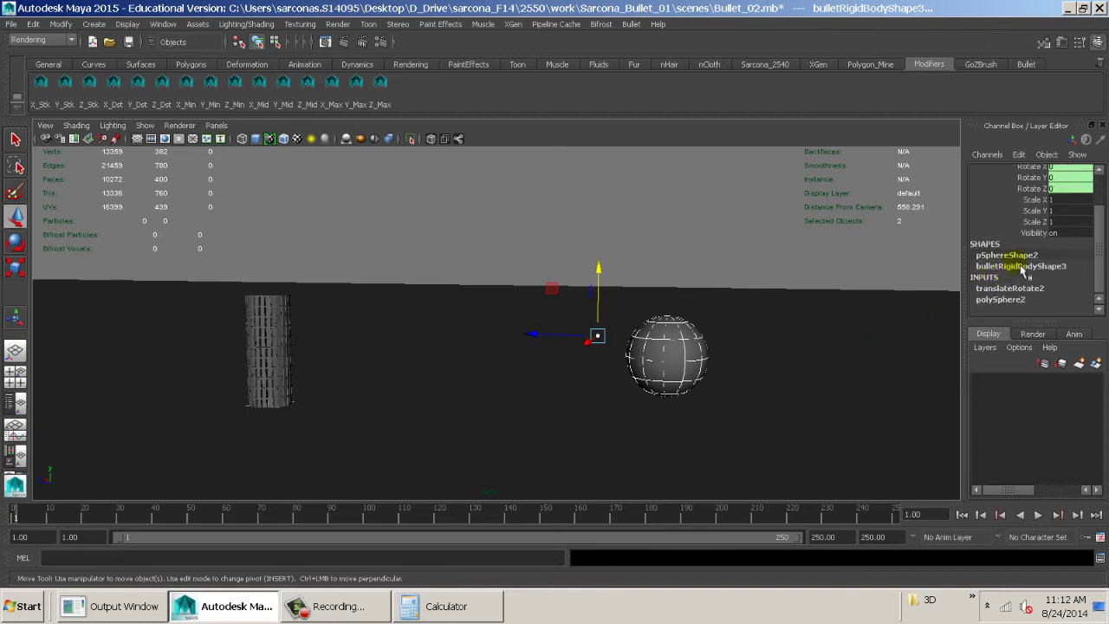
left_click(1016, 263)
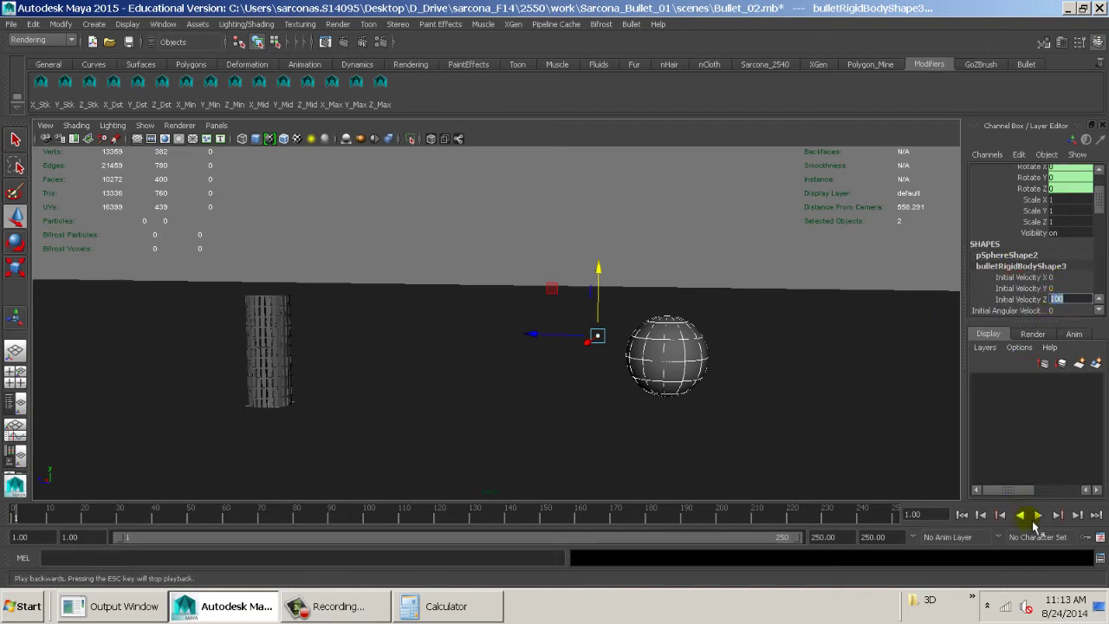
left_click(1043, 517)
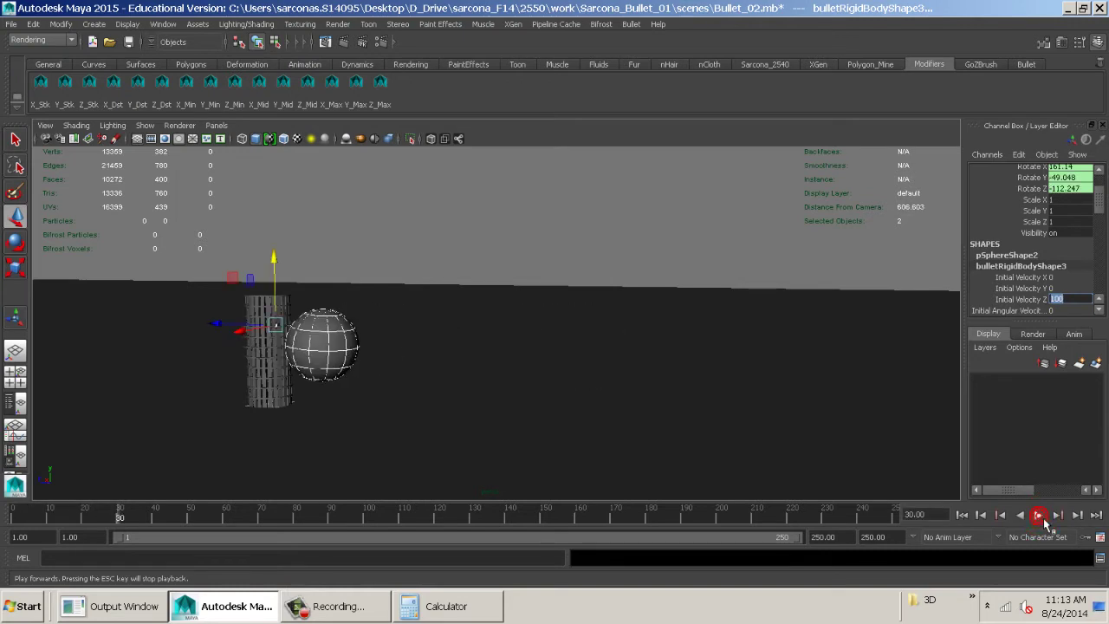
left_click(966, 516)
- At frame 1, move the large sphere away from the tower to about Z -611 and run the simulation to frame 66
left_click(666, 363)
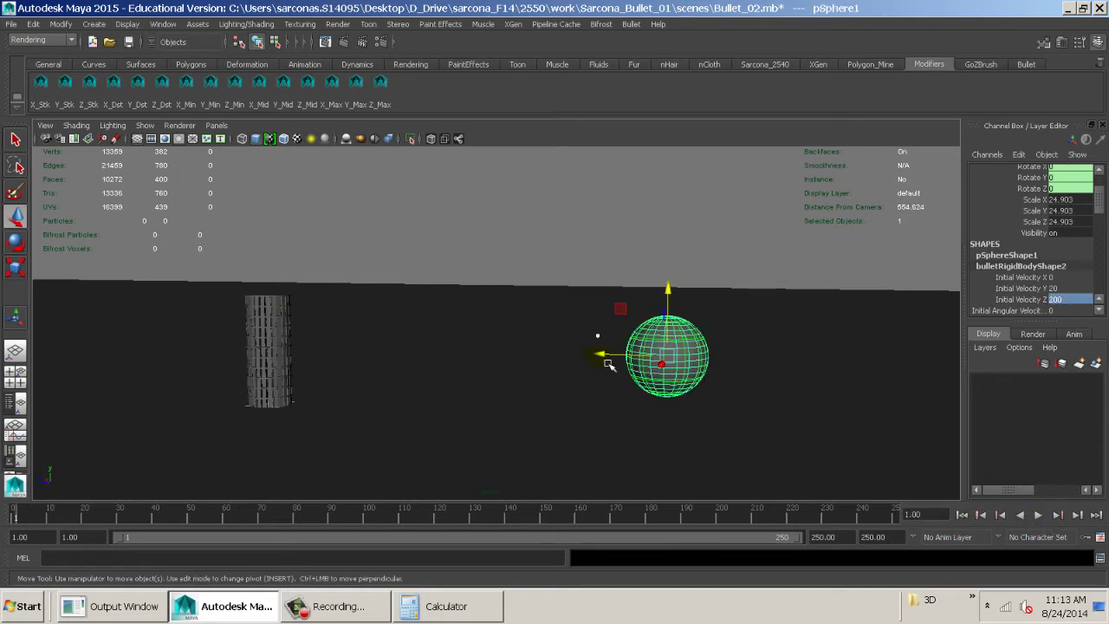
left_click_drag(600, 354, 965, 367)
middle_click_drag(727, 380, 549, 381, "alt")
right_click_drag(550, 380, 524, 356, "alt")
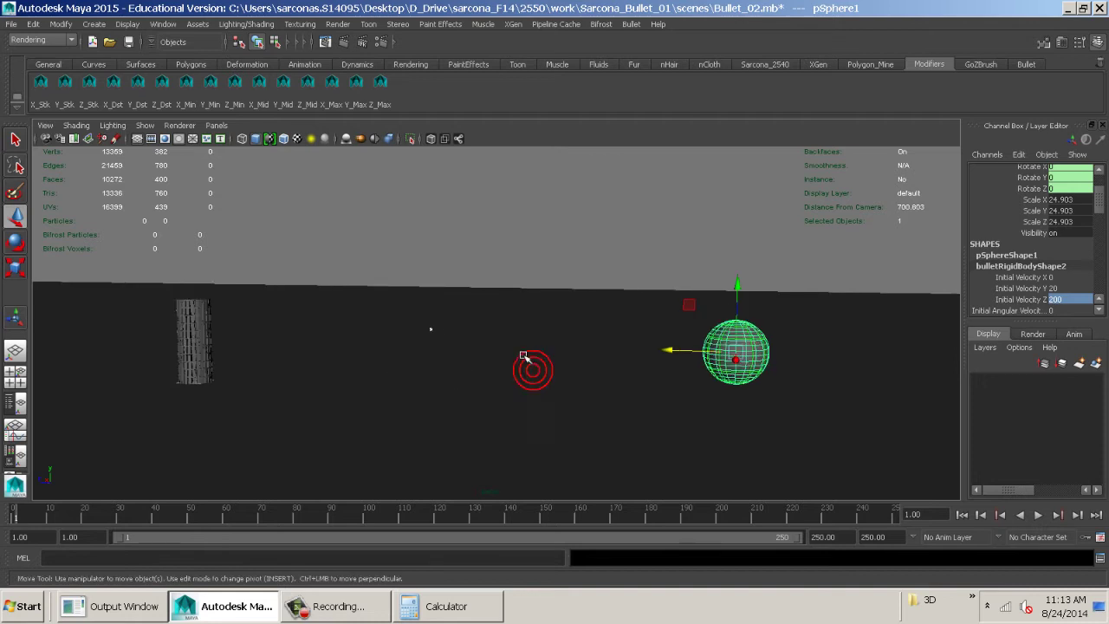
key("alt+v")
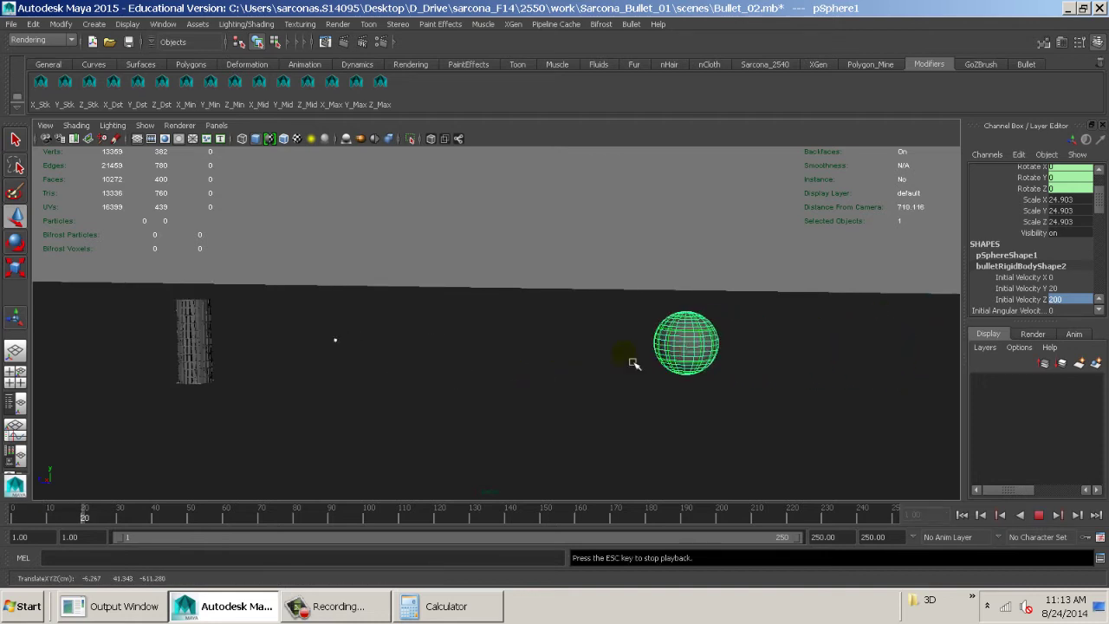
key("Escape")
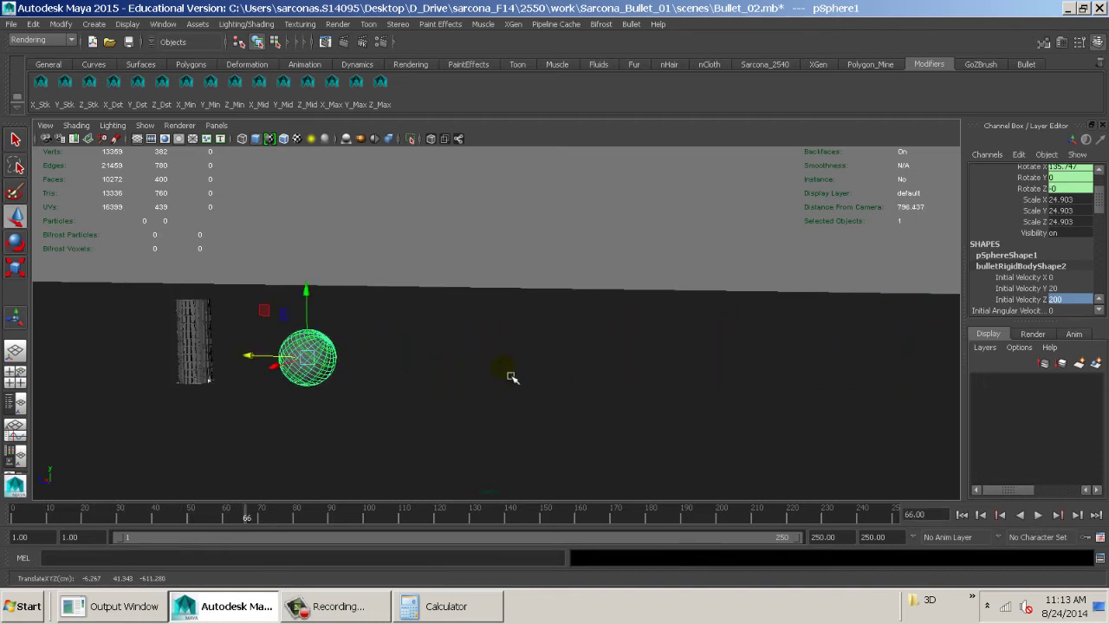
- Inspect the tower's base up close and continue the simulation to frame 76
right_click_drag(130, 353, 254, 412, "alt")
right_click_drag(436, 269, 789, 335, "alt")
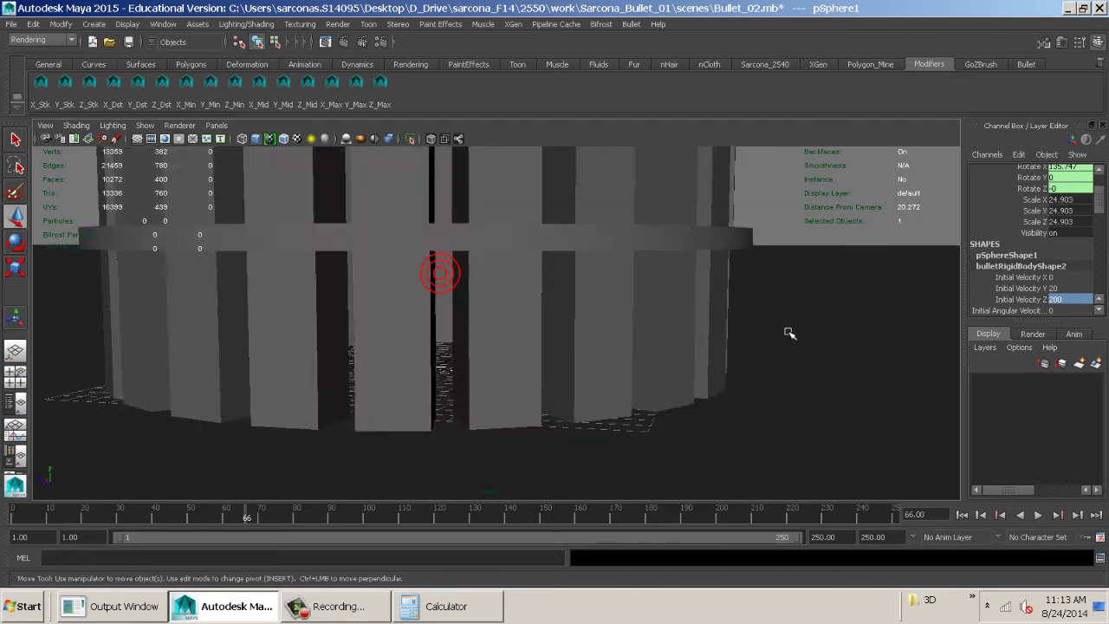
middle_click_drag(790, 335, 506, 401, "alt")
mouse_move(596, 377)
left_mouse_down("alt")
mouse_move(425, 392)
mouse_move(598, 391)
left_mouse_up("alt")
key("alt+v")
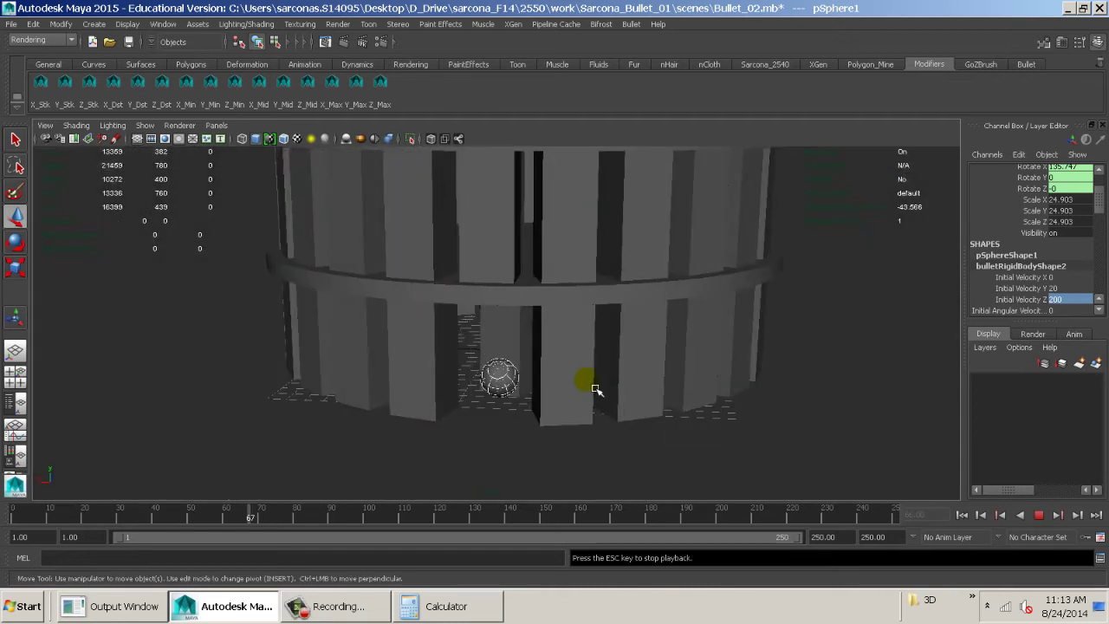
key("Escape")
left_click_drag(711, 400, 622, 391, "alt")
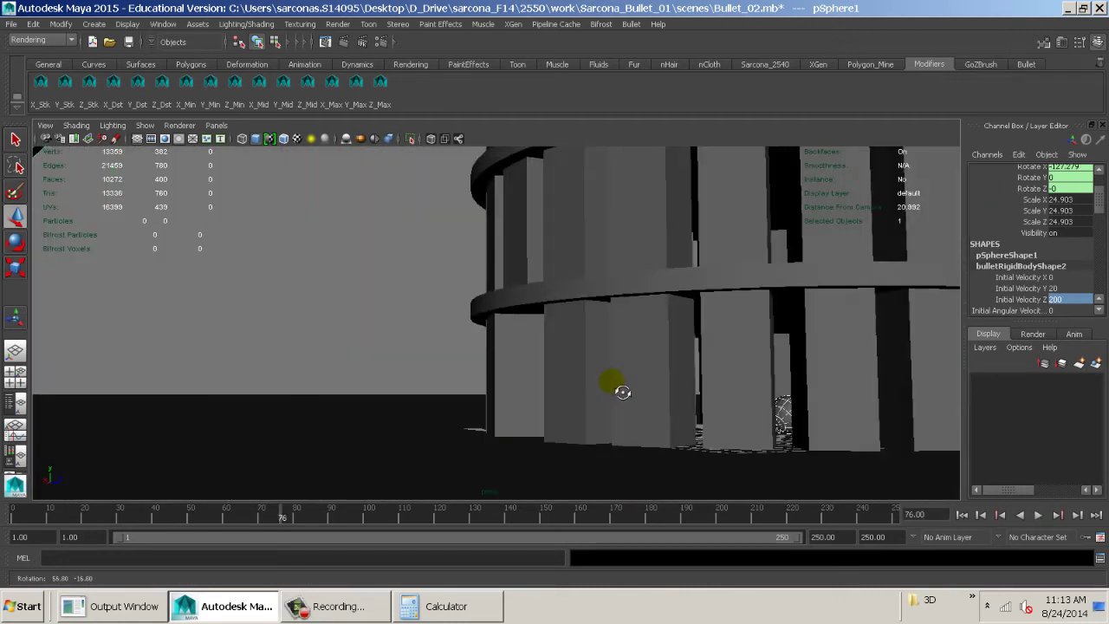
- Frame the tower with the large sphere and continue the simulation past frame 140 to inspect the collapse
right_click_drag(772, 406, 426, 280, "alt")
middle_click_drag(426, 280, 434, 347, "alt")
right_click_drag(537, 435, 431, 413, "alt")
left_click_drag(566, 374, 545, 393, "alt")
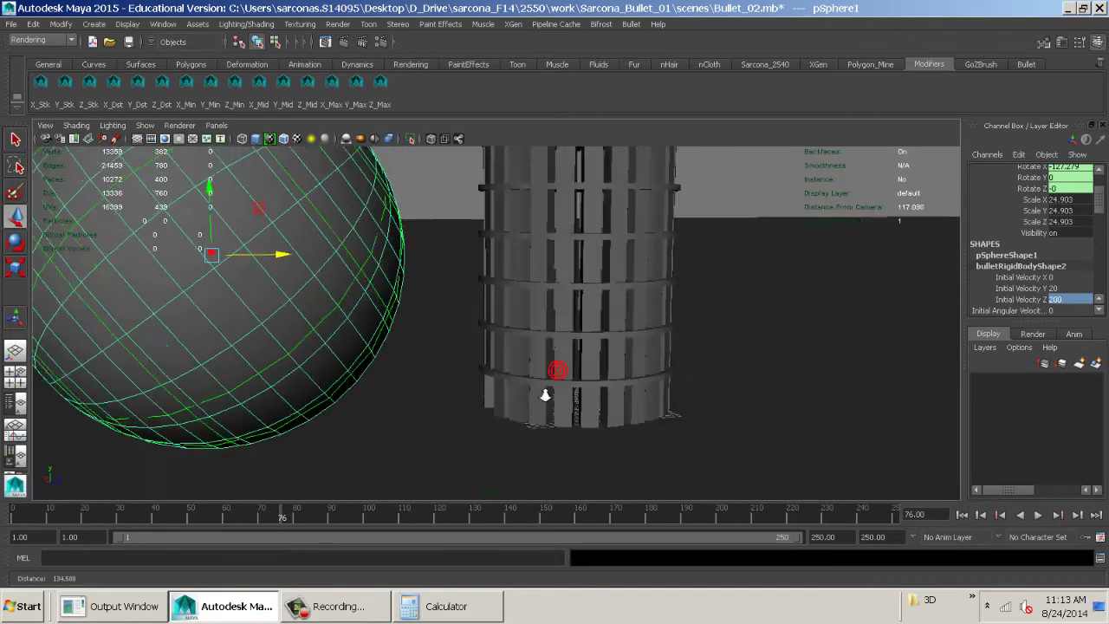
right_click_drag(545, 393, 468, 381, "alt")
middle_click_drag(504, 373, 474, 415, "alt")
key("alt+v")
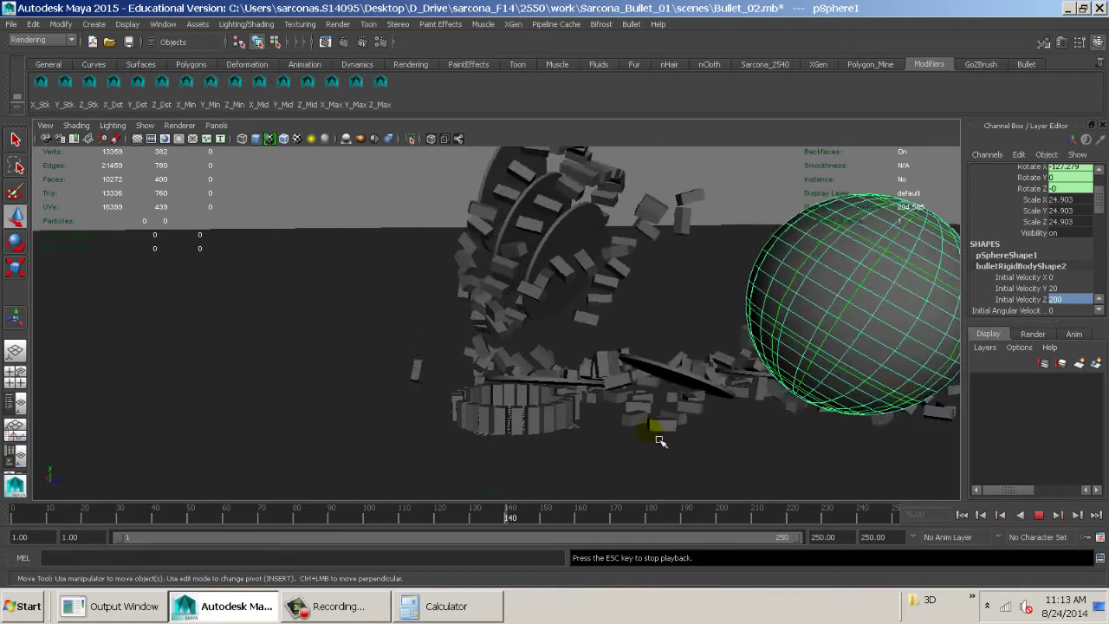
- Return to frame 1, move the large sphere even farther back from the tower along Z, and deselect it
left_click(961, 515)
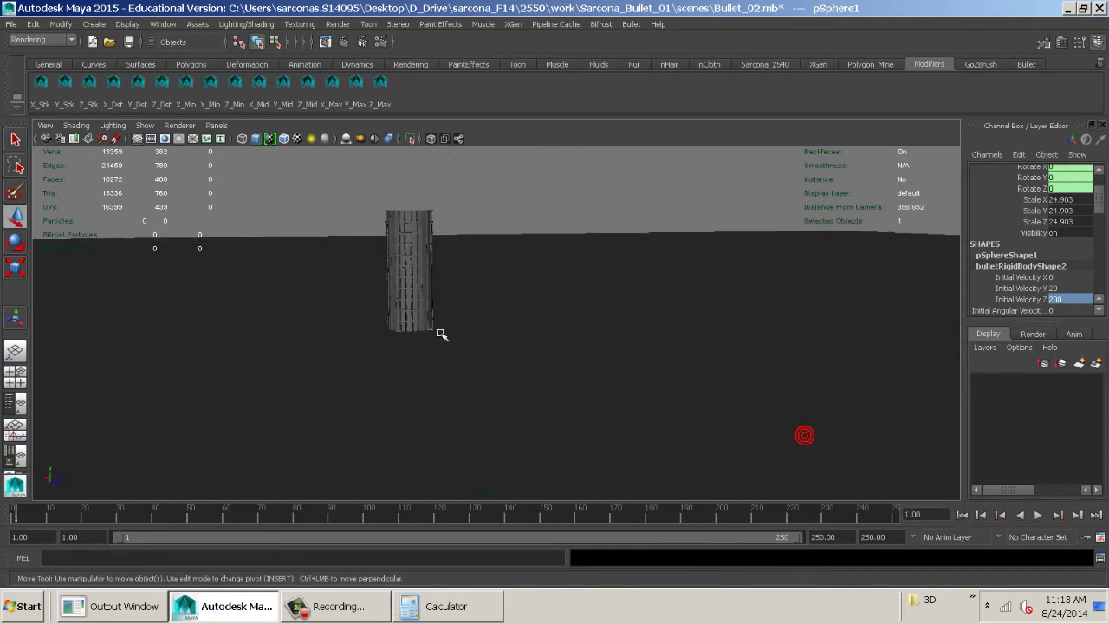
scroll(428, 373, "down", 3)
middle_click_drag(428, 372, 558, 383, "alt")
left_click_drag(316, 353, 125, 364)
left_click(498, 238)
- Run the simulation to about frame 114, examining the small sphere's and large sphere's impacts on the tower up close
middle_click_drag(554, 298, 348, 275, "alt")
right_click_drag(349, 275, 728, 351, "alt")
middle_click_drag(625, 350, 661, 329, "alt")
right_click_drag(661, 329, 806, 364, "alt")
left_click_drag(807, 364, 759, 350, "alt")
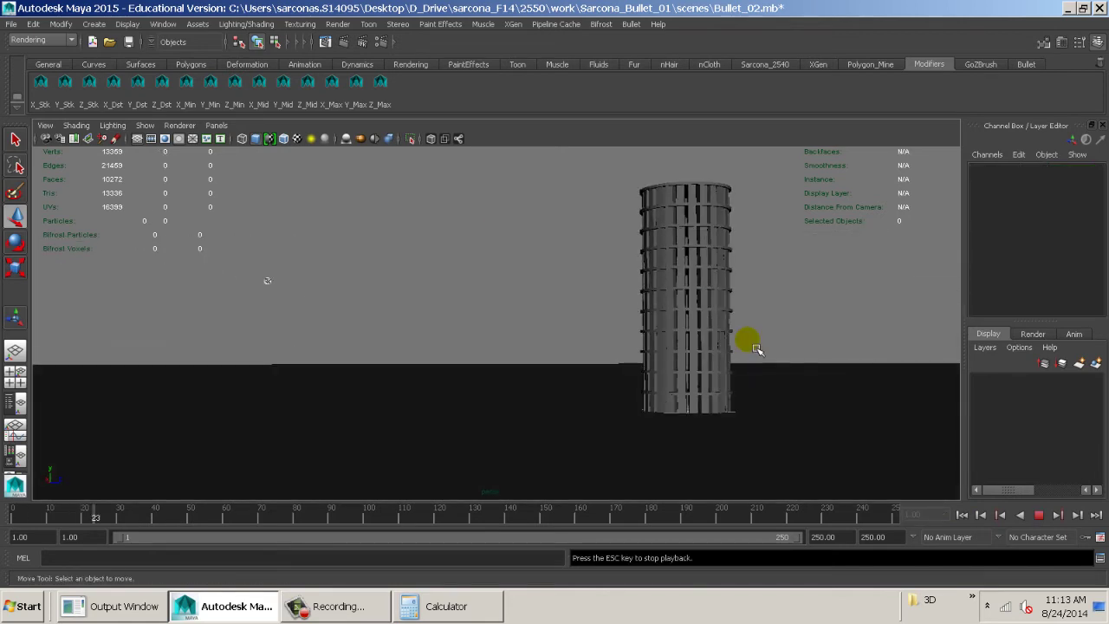
middle_click_drag(757, 348, 632, 308, "alt")
right_click_drag(619, 307, 876, 359, "alt")
left_click_drag(663, 351, 759, 368, "alt")
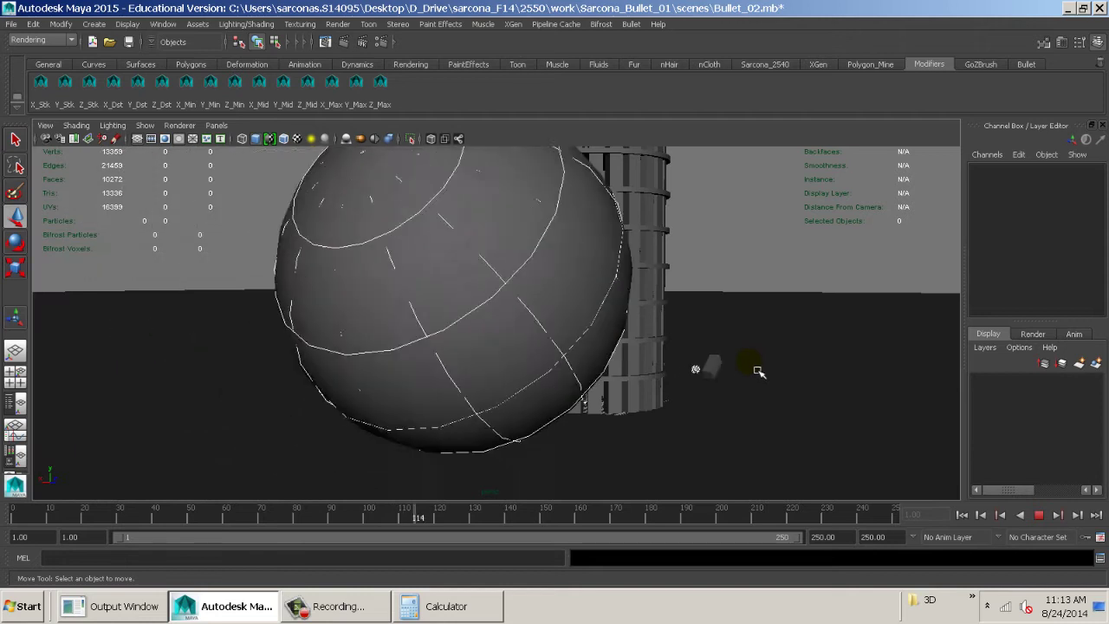
key("Escape")
- From frame 1, select the large sphere and set its Initial Velocity Y to 55
left_click(961, 517)
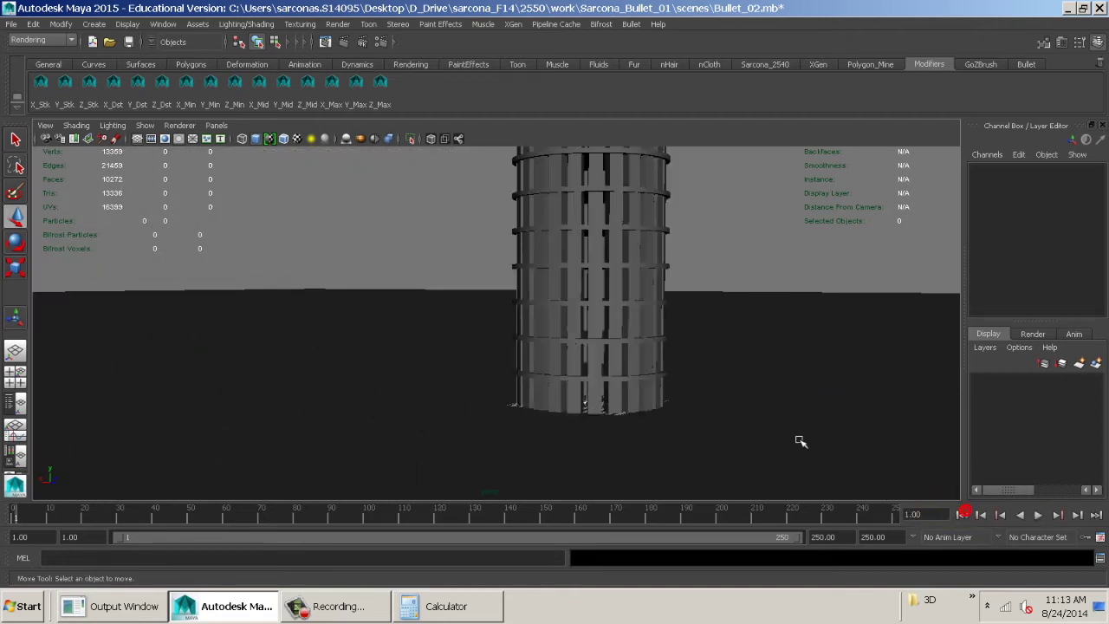
right_click_drag(778, 416, 496, 337, "alt")
right_click_drag(592, 349, 500, 344, "alt")
left_click_drag(688, 379, 312, 347, "alt")
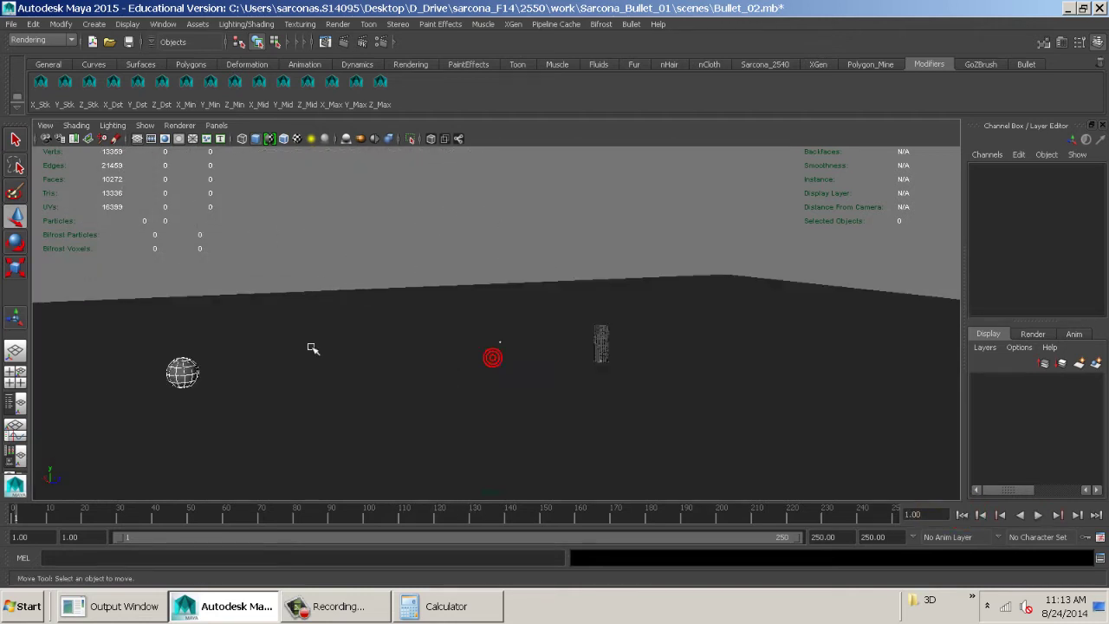
left_click(185, 365)
scroll(1040, 286, "down", 2)
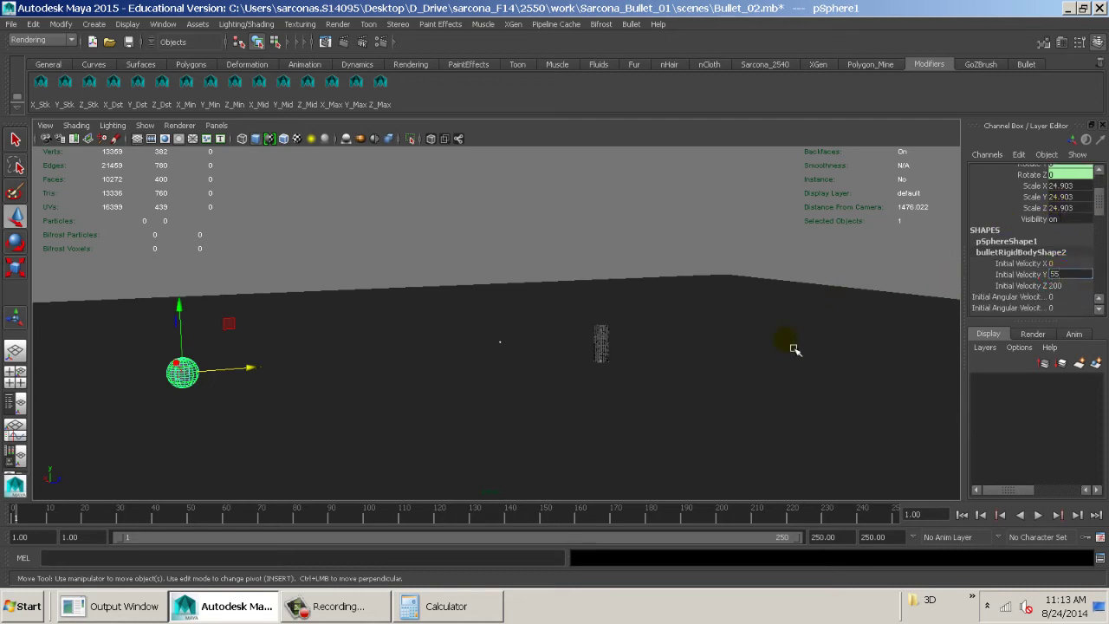
key("Return")
- Run the simulation to frame 65 to check the large sphere's flight toward the tower
left_click_drag(737, 394, 559, 364, "alt")
right_click_drag(559, 364, 754, 440, "alt")
middle_click_drag(675, 416, 798, 459, "alt")
right_click_drag(797, 458, 545, 445, "alt")
middle_click_drag(545, 445, 684, 468, "alt")
key("alt+v")
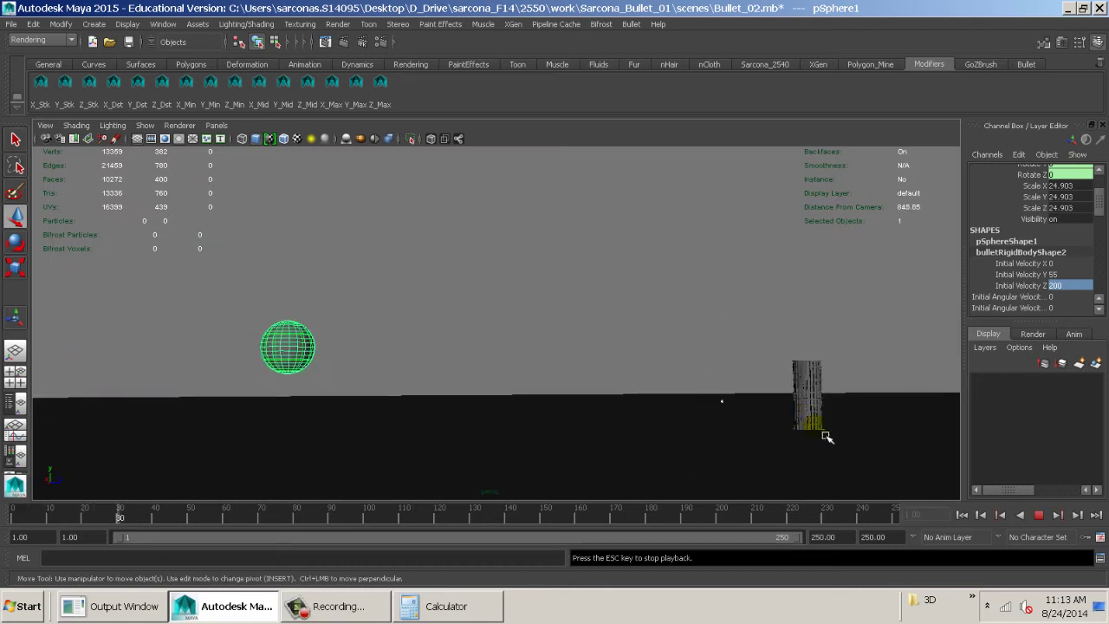
key("Escape")
- Continue the simulation past frame 170, inspecting the impact at frames 88 and 141
middle_click_drag(918, 446, 640, 384, "alt")
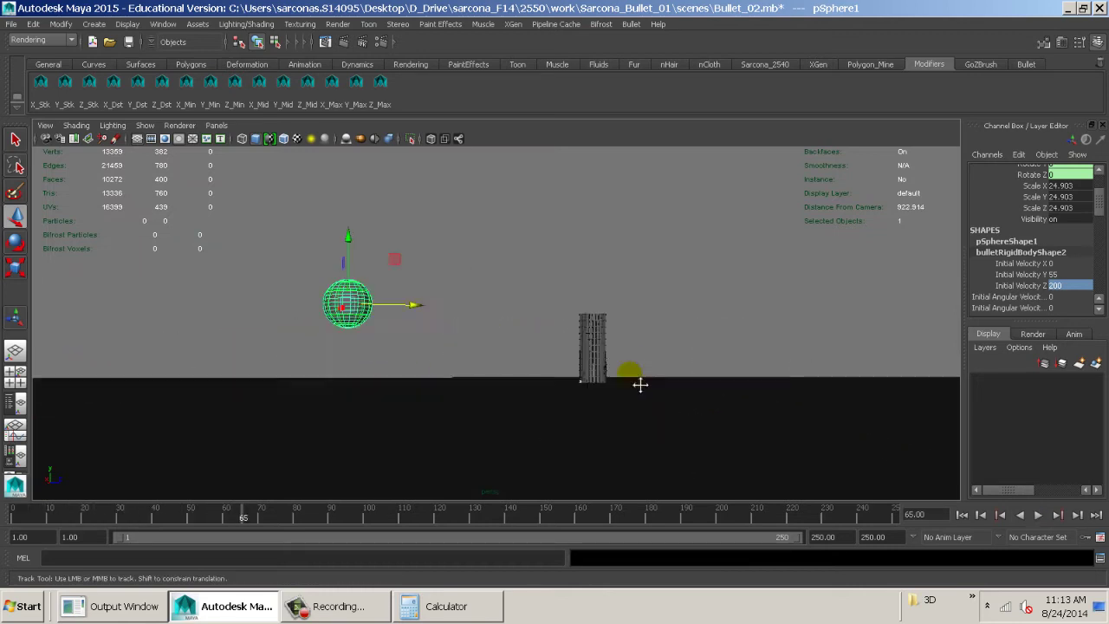
right_click_drag(640, 385, 745, 421, "alt")
middle_click_drag(745, 421, 529, 326, "alt")
right_click_drag(529, 325, 691, 359, "alt")
left_click_drag(613, 345, 669, 343, "alt")
key("alt+v")
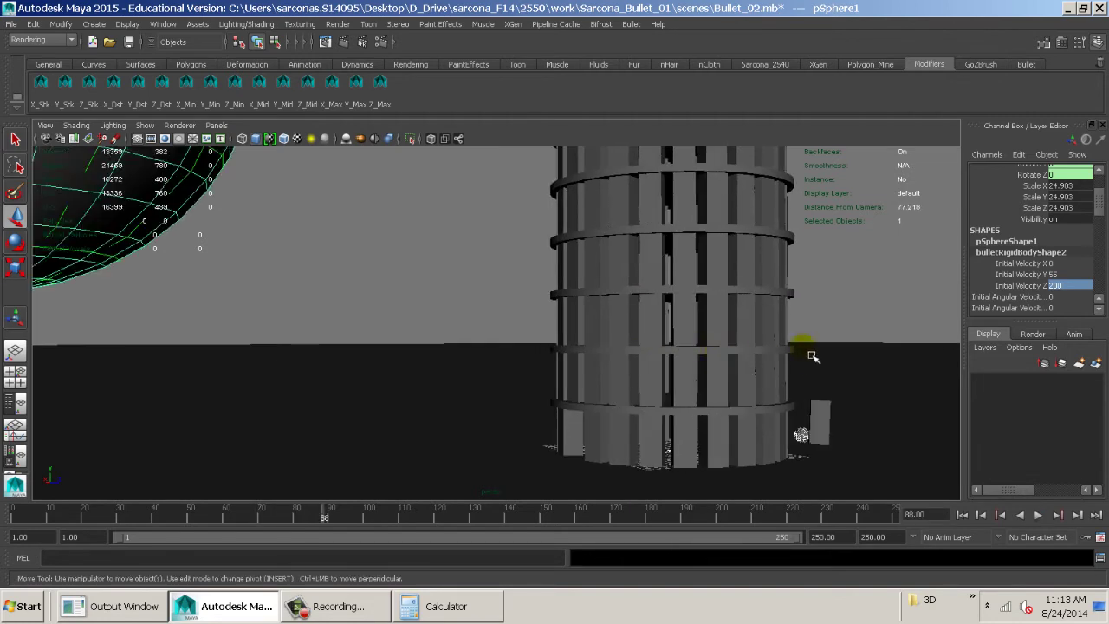
right_click_drag(810, 354, 661, 389, "alt")
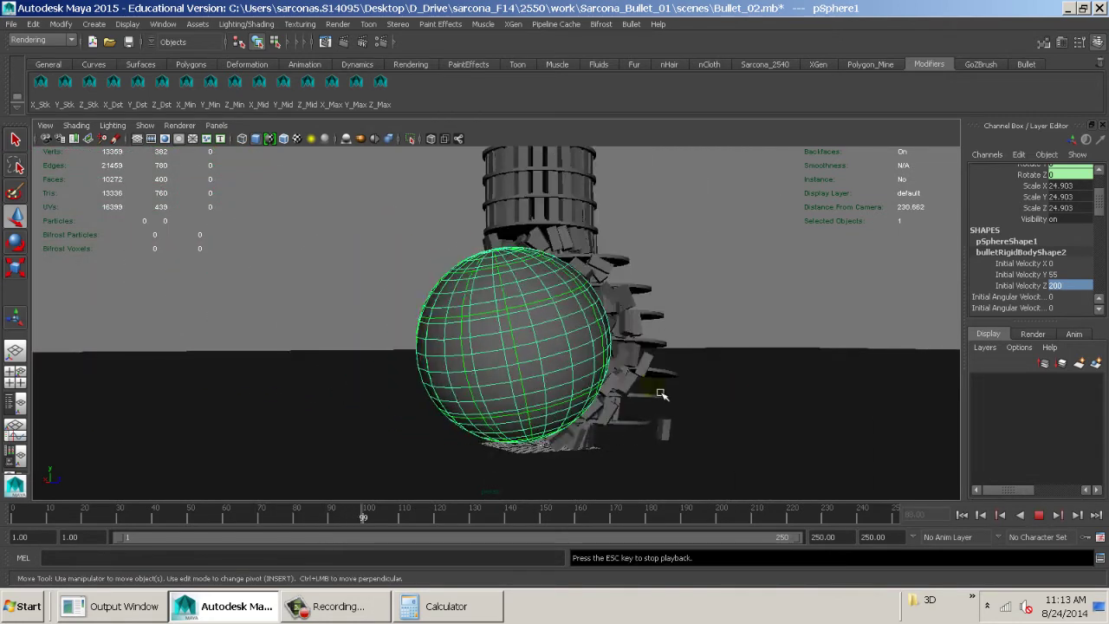
key("Escape")
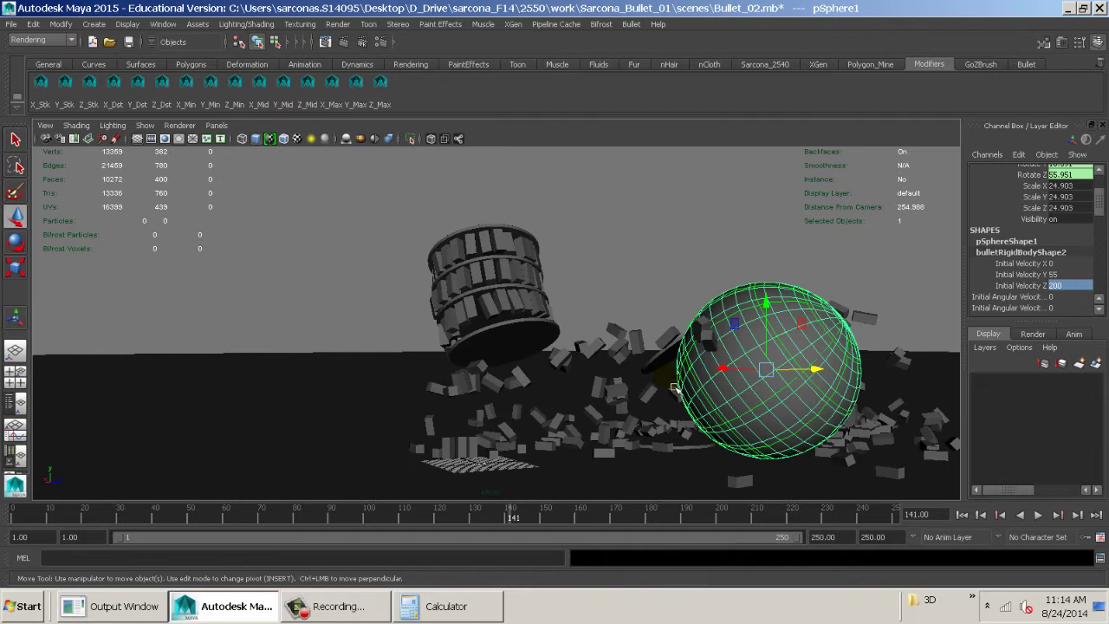
key("alt+v")
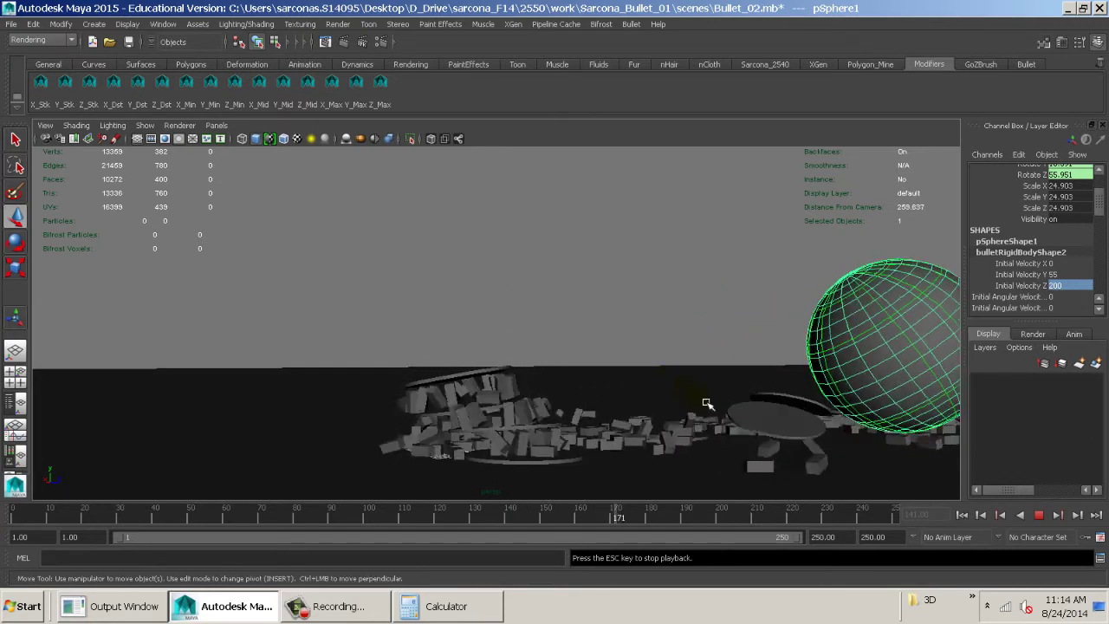
- Replay the simulation from frame 1 to frame 52 in a wide view of both spheres and the tower, then rewind
left_click(962, 515)
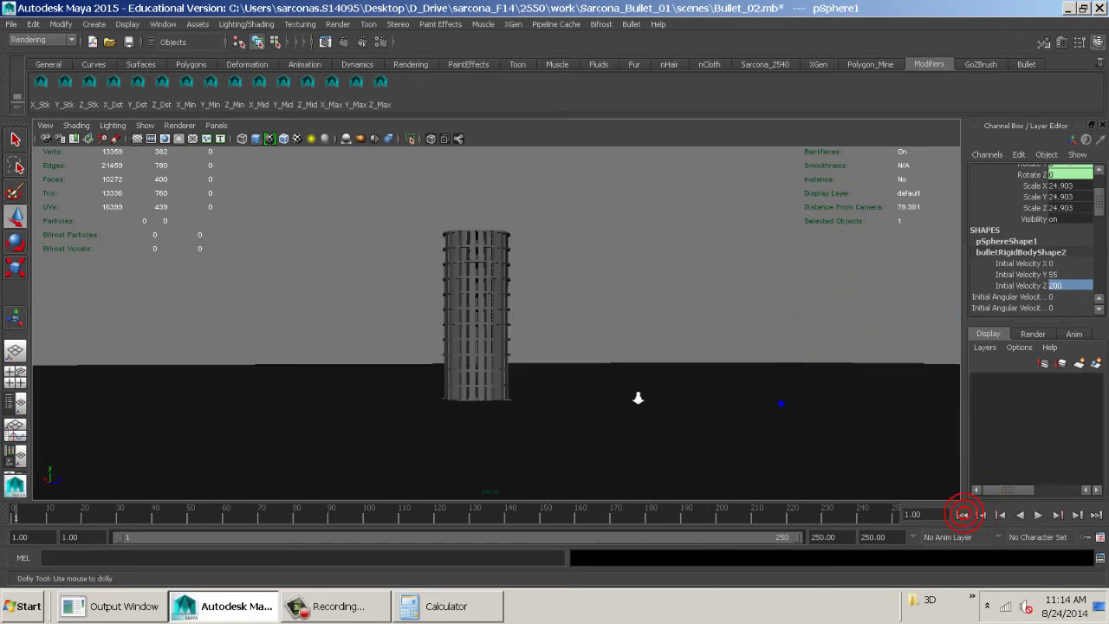
right_click_drag(637, 397, 480, 372, "alt")
middle_click_drag(480, 371, 720, 407, "alt")
right_click_drag(700, 396, 511, 390, "alt")
middle_click_drag(511, 390, 649, 418, "alt")
right_click_drag(649, 418, 485, 409, "alt")
mouse_move(485, 409)
middle_mouse_down("alt")
mouse_move(532, 416)
mouse_move(494, 418)
middle_mouse_up("alt")
left_click_drag(446, 380, 396, 326, "alt")
key("alt+v")
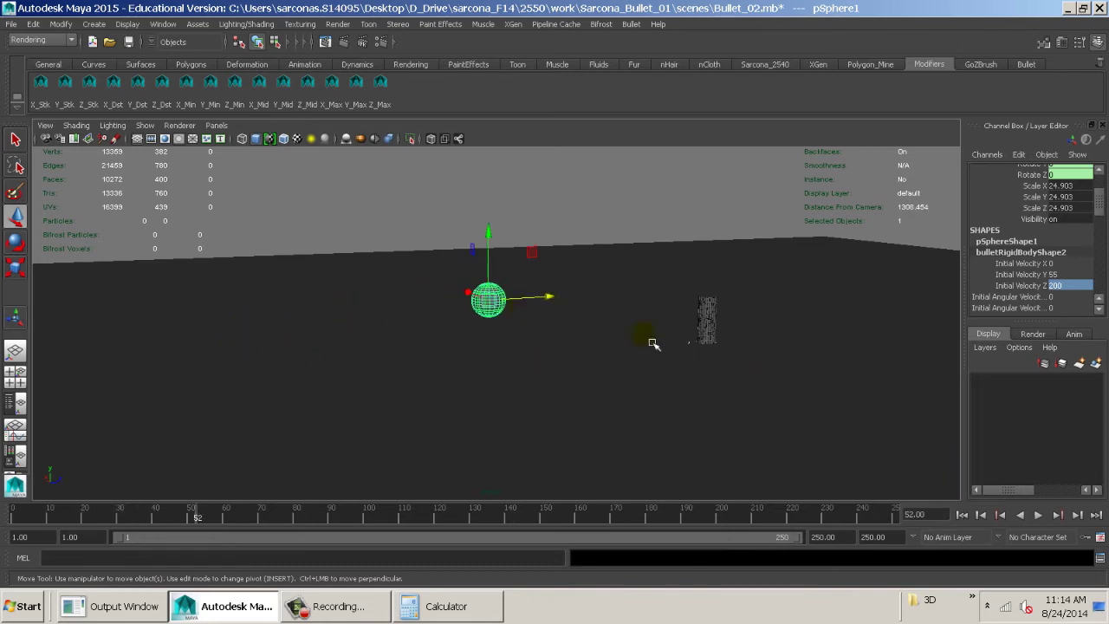
left_click(963, 516)
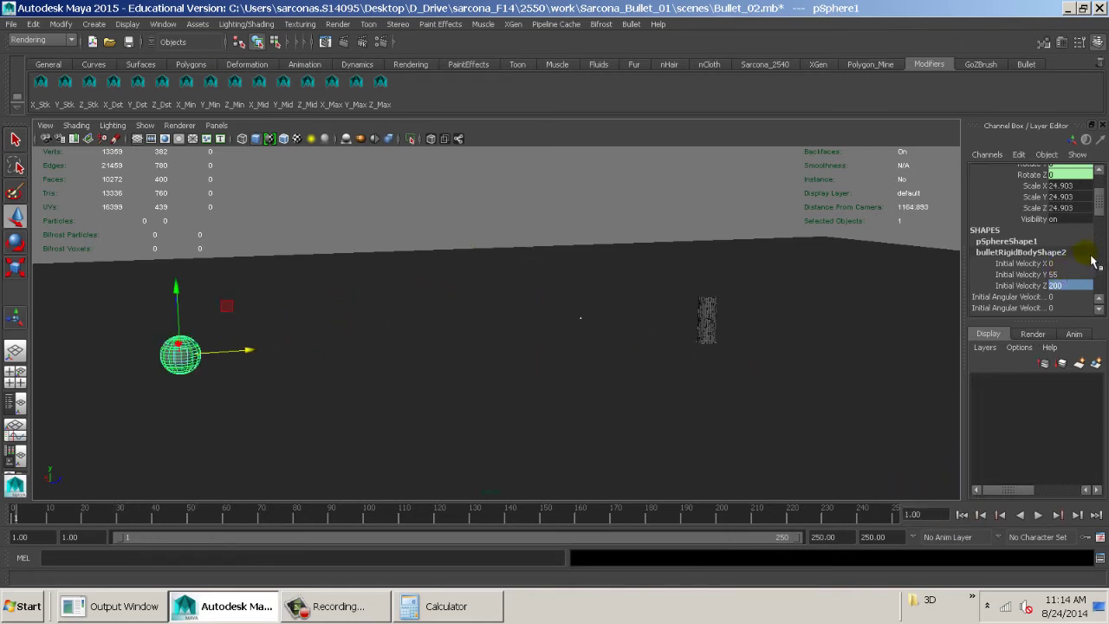
- Try rotating the large sphere about its X axis
scroll(1083, 265, "down", 1)
key("e")
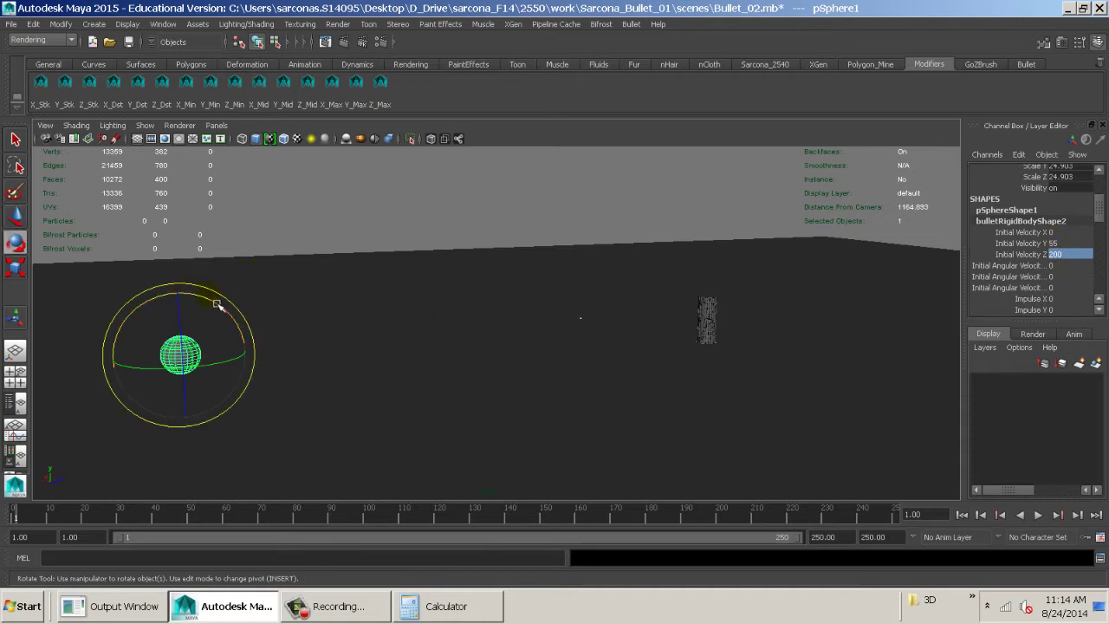
left_click_drag(217, 305, 303, 364)
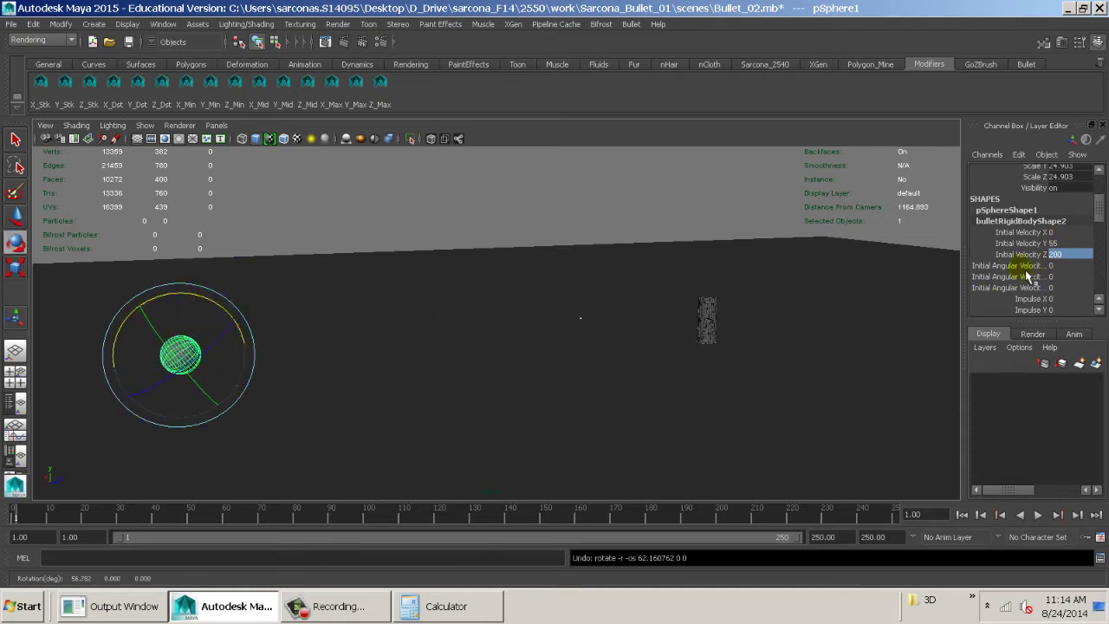
- Set the large sphere's Initial Angular Velocity X to 100 and run the simulation past frame 108
left_click(1019, 265)
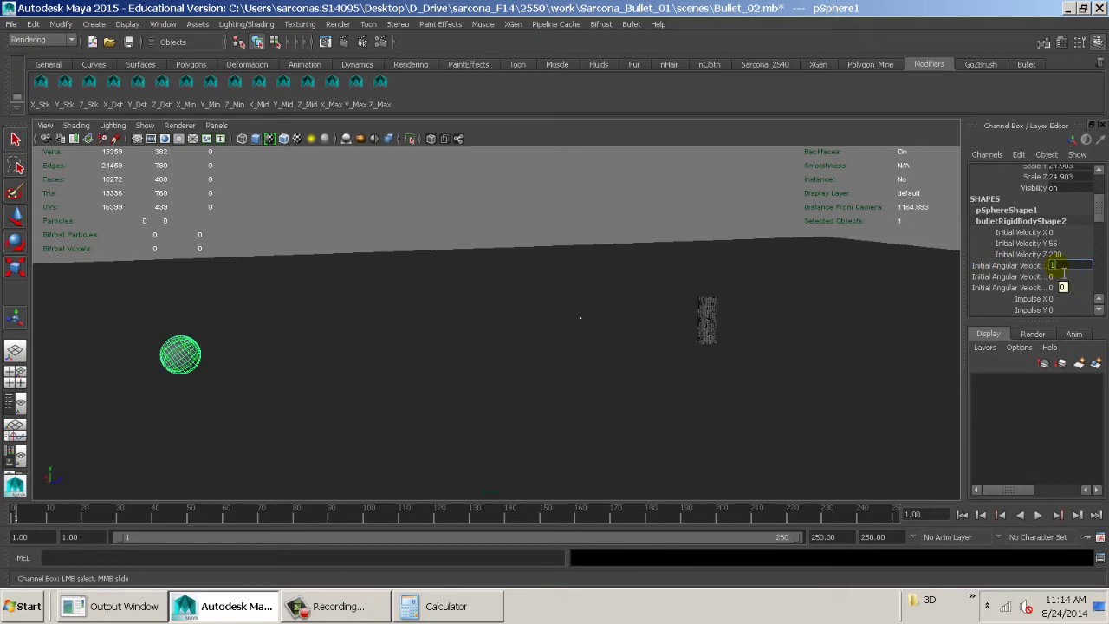
key("Return")
key("alt+v")
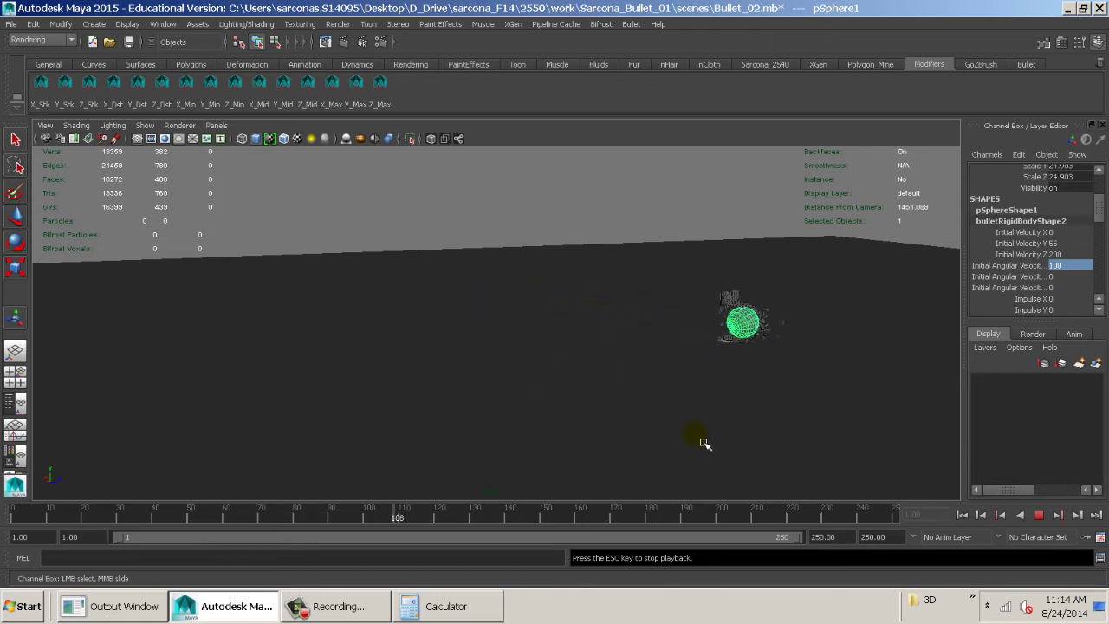
left_click(982, 518)
- From frame 1, scale the large sphere uniformly to about 11.05 and run the simulation to frame 158, viewing the tower closely
left_click(963, 517)
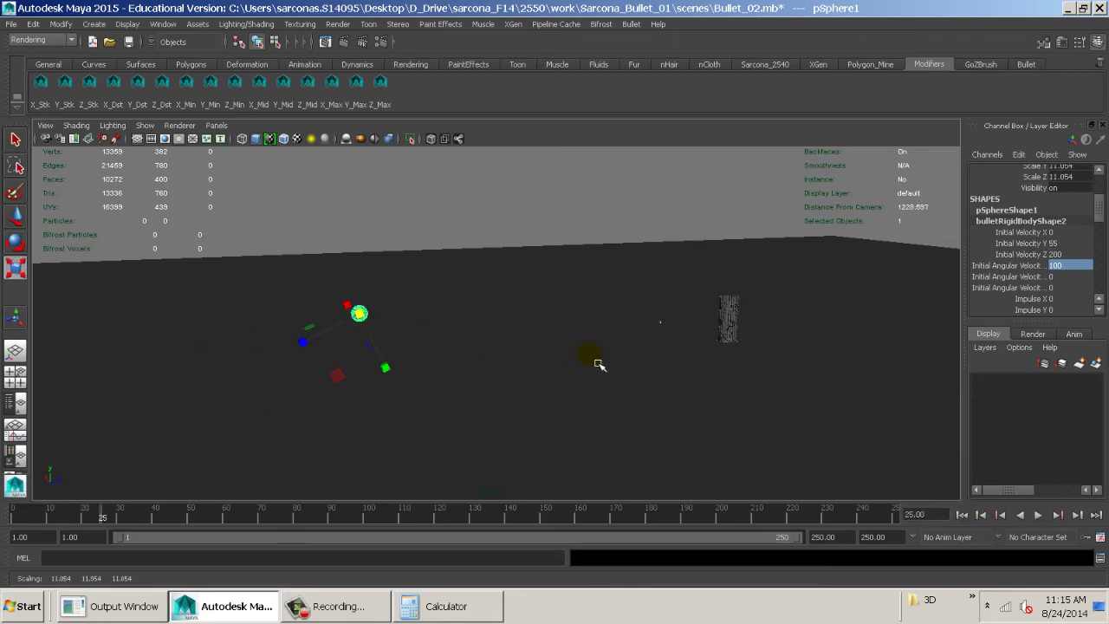
left_click_drag(628, 384, 542, 379, "alt")
key("alt+v")
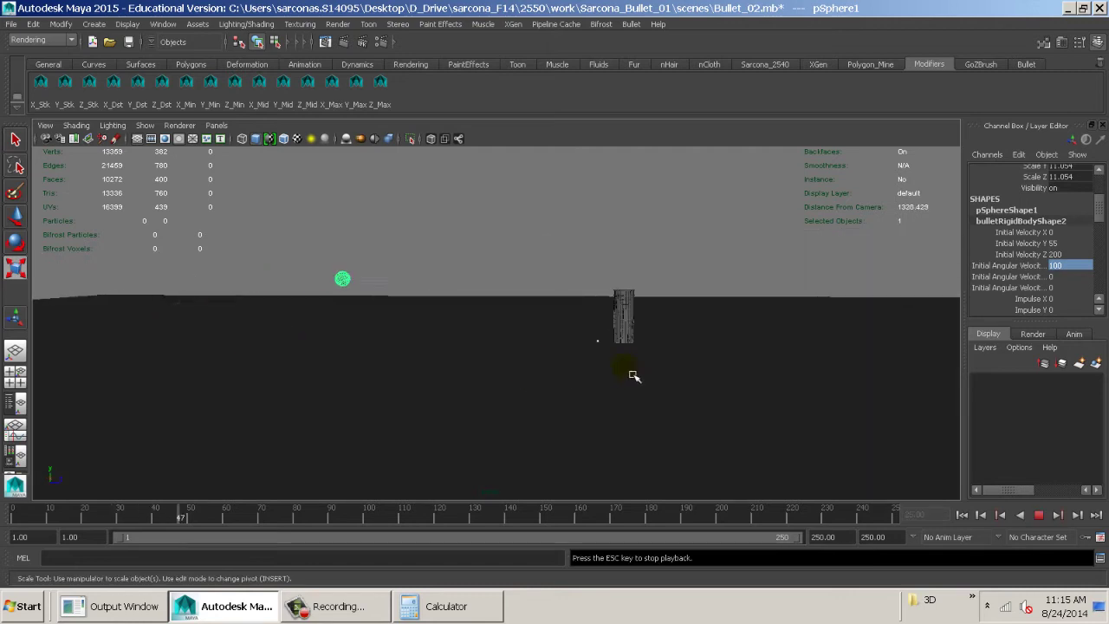
right_click_drag(633, 375, 829, 416, "alt")
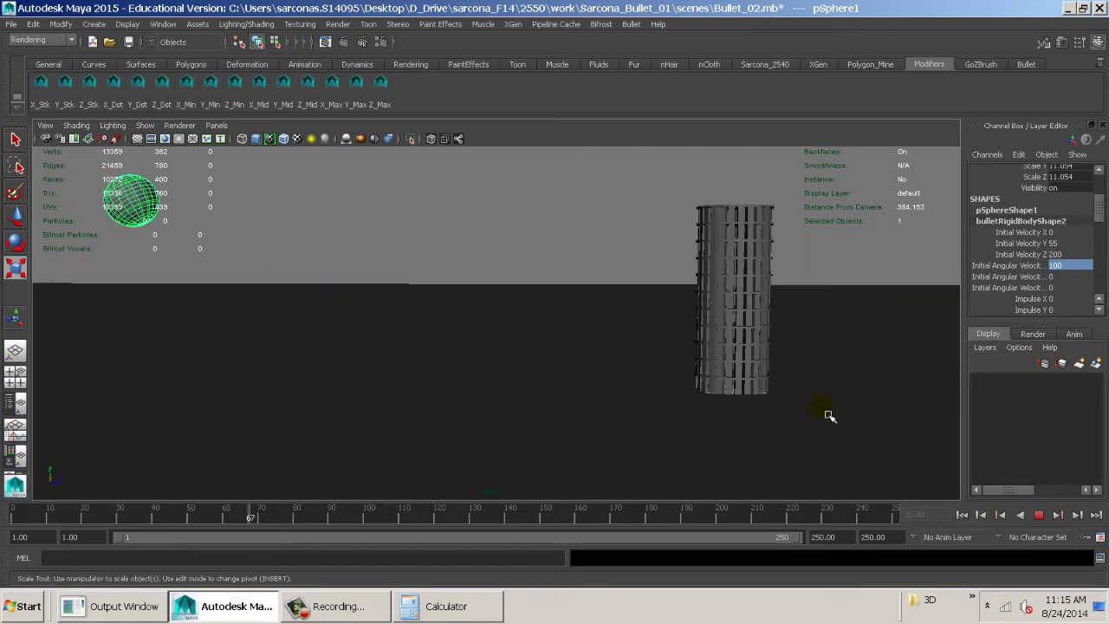
left_click(846, 268)
middle_click_drag(804, 358, 705, 365, "alt")
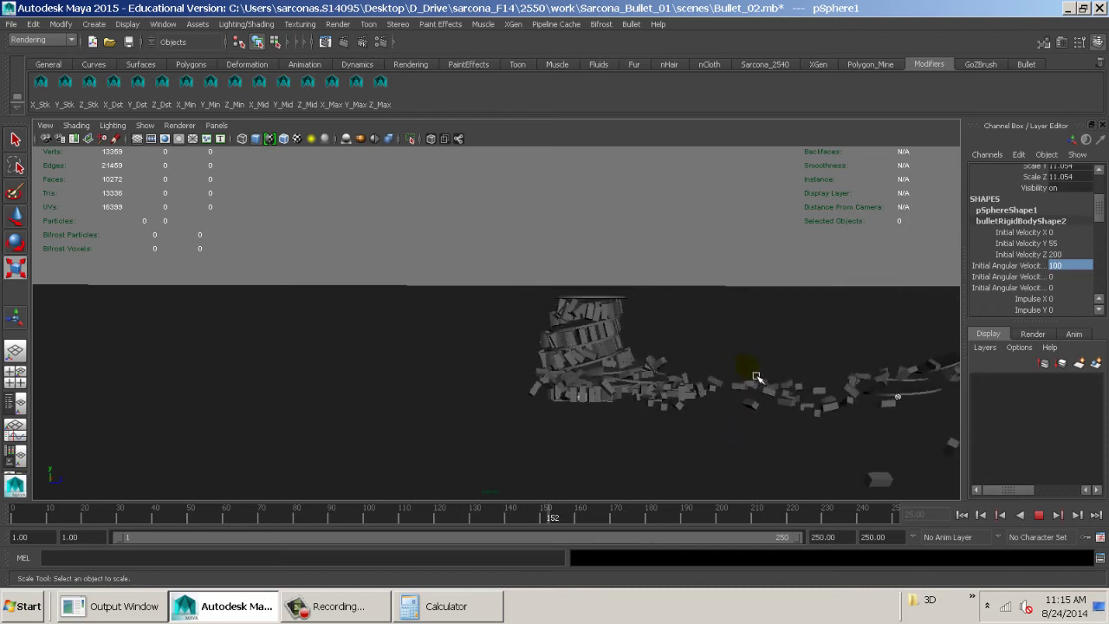
key("Escape")
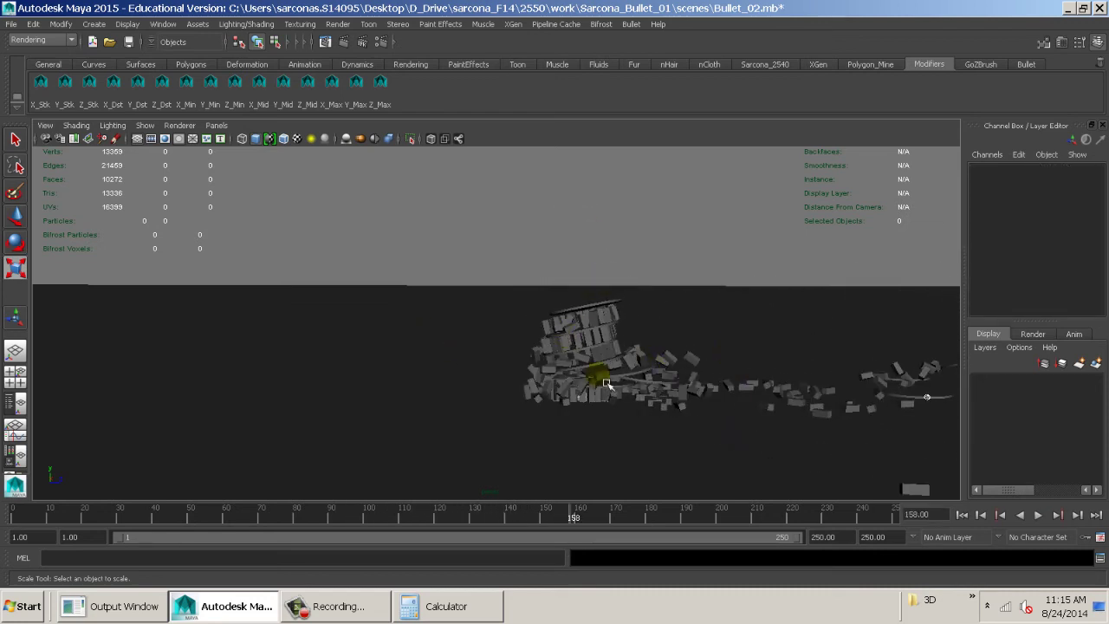
- Rewind to frame 1, select the small sphere and open its rigid body's Mass value for editing
left_click(961, 516)
right_click_drag(747, 414, 520, 368, "alt")
middle_click_drag(520, 368, 721, 412, "alt")
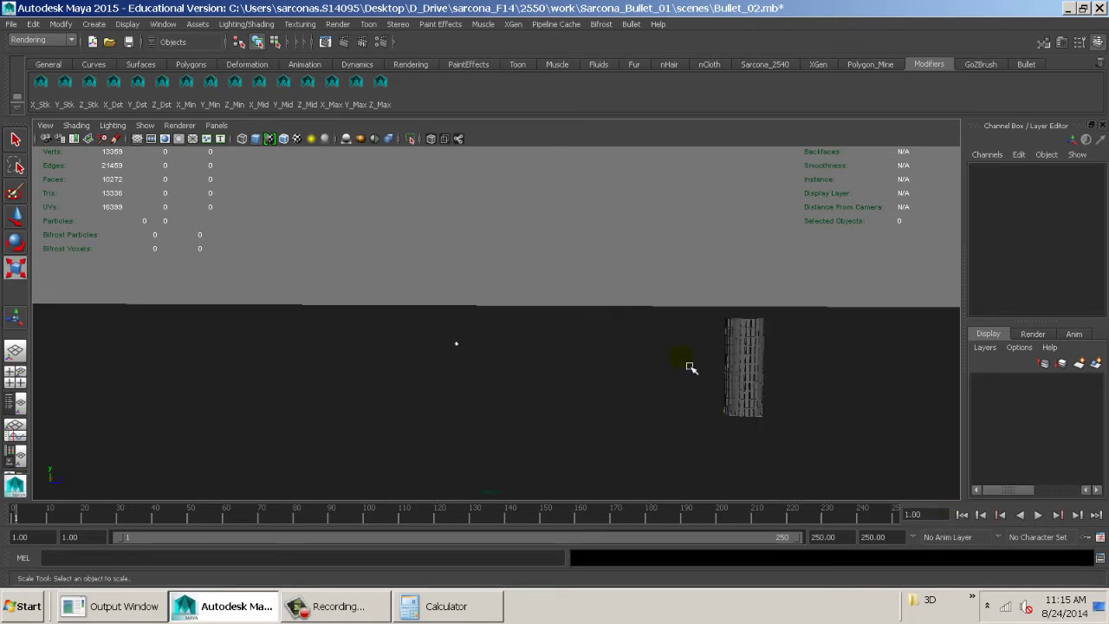
left_click(456, 345)
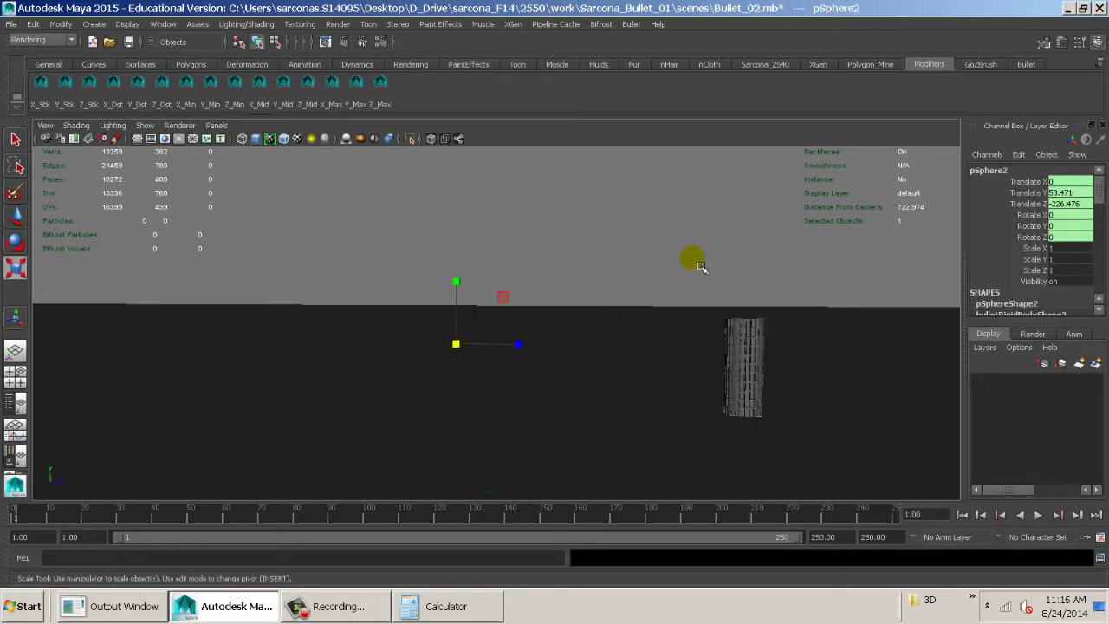
scroll(807, 274, "down", 2)
middle_click_drag(606, 291, 459, 217, "alt")
right_click_drag(459, 216, 617, 279, "alt")
scroll(1056, 235, "down", 10)
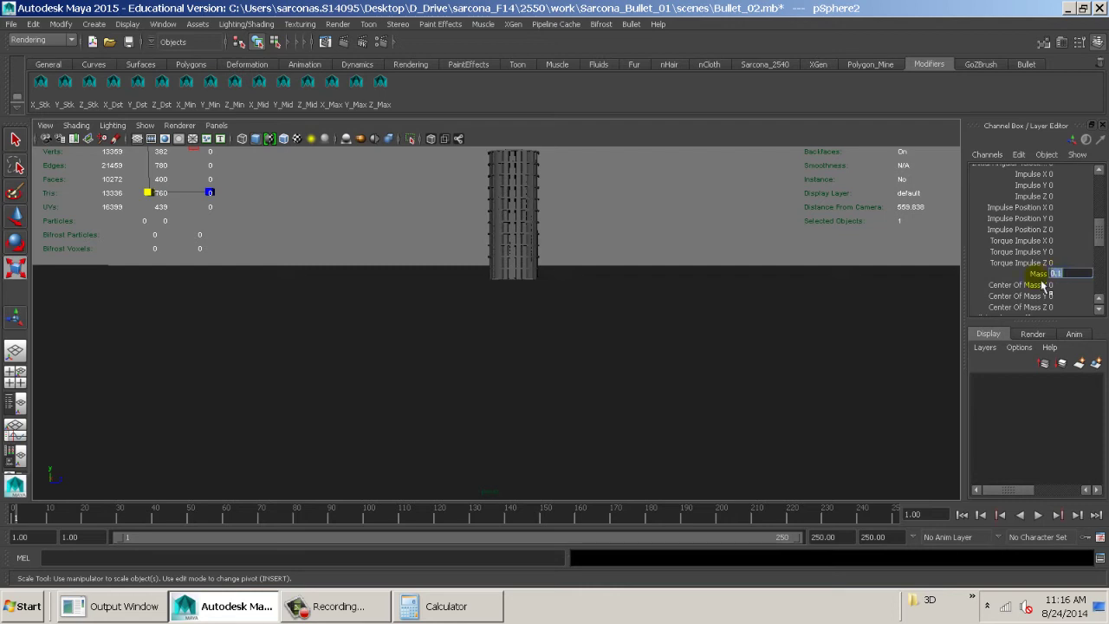
- Examine the tower at close range, from its upper rings down to the blocks at its base
middle_click_drag(545, 243, 616, 376, "alt")
right_click_drag(617, 376, 719, 352, "alt")
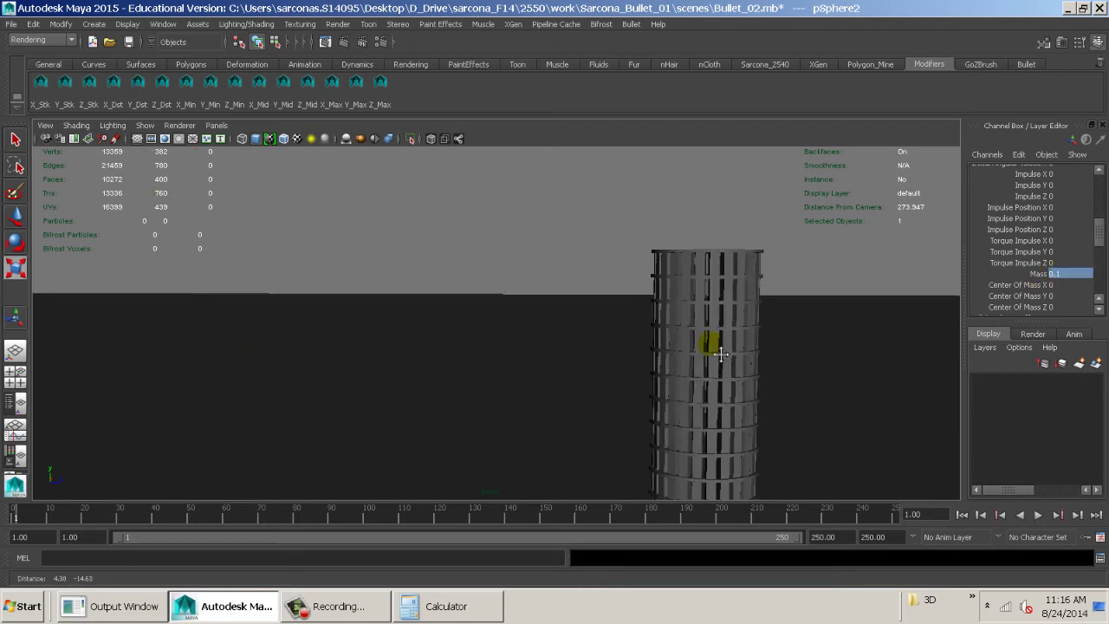
middle_click_drag(719, 351, 752, 275, "alt")
left_click_drag(752, 275, 606, 286, "alt")
middle_click_drag(607, 286, 474, 303, "alt")
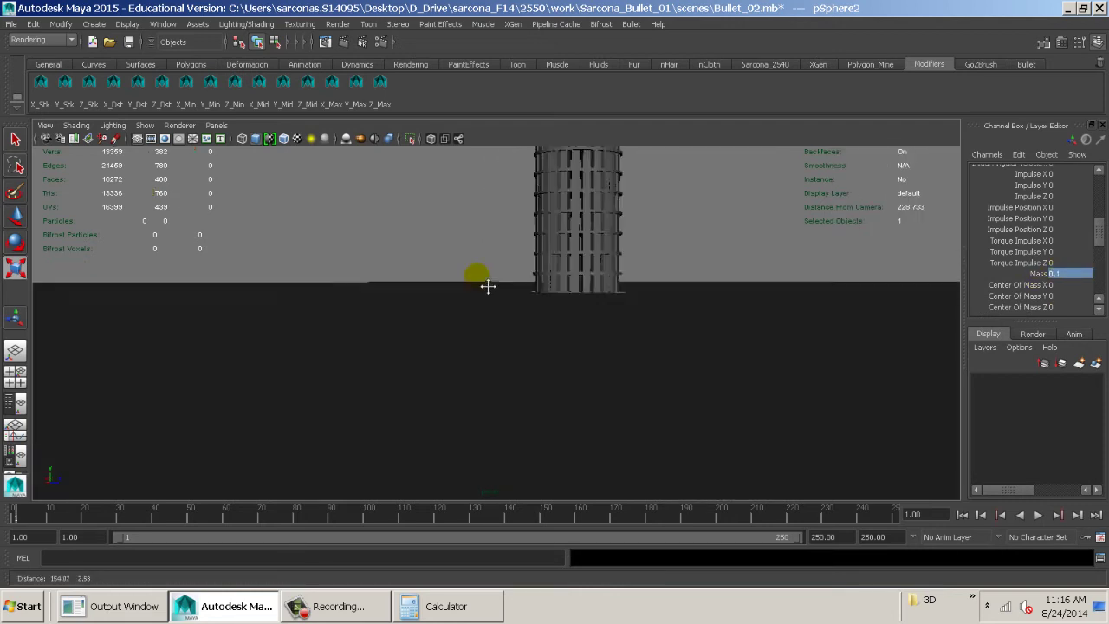
right_click_drag(474, 302, 715, 338, "alt")
middle_click_drag(715, 338, 627, 378, "alt")
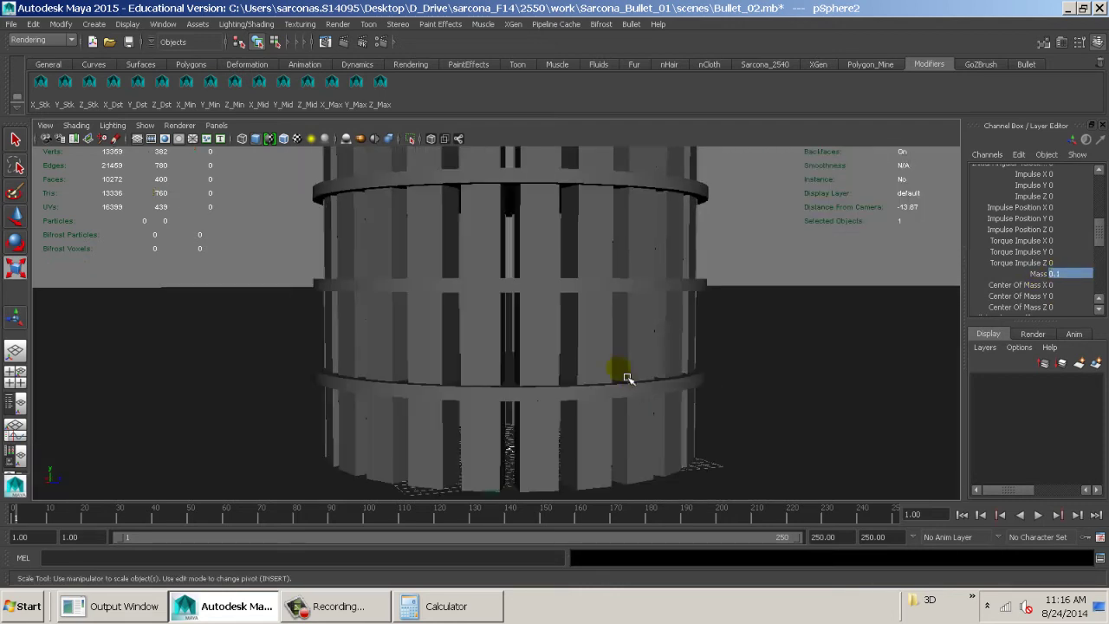
right_click_drag(437, 376, 398, 386, "alt")
middle_click_drag(398, 387, 537, 416, "alt")
- Run the simulation from frame 1 and pause at frame 97, viewing the small sphere close to the tower's base
key("q")
middle_click_drag(559, 346, 503, 347, "alt")
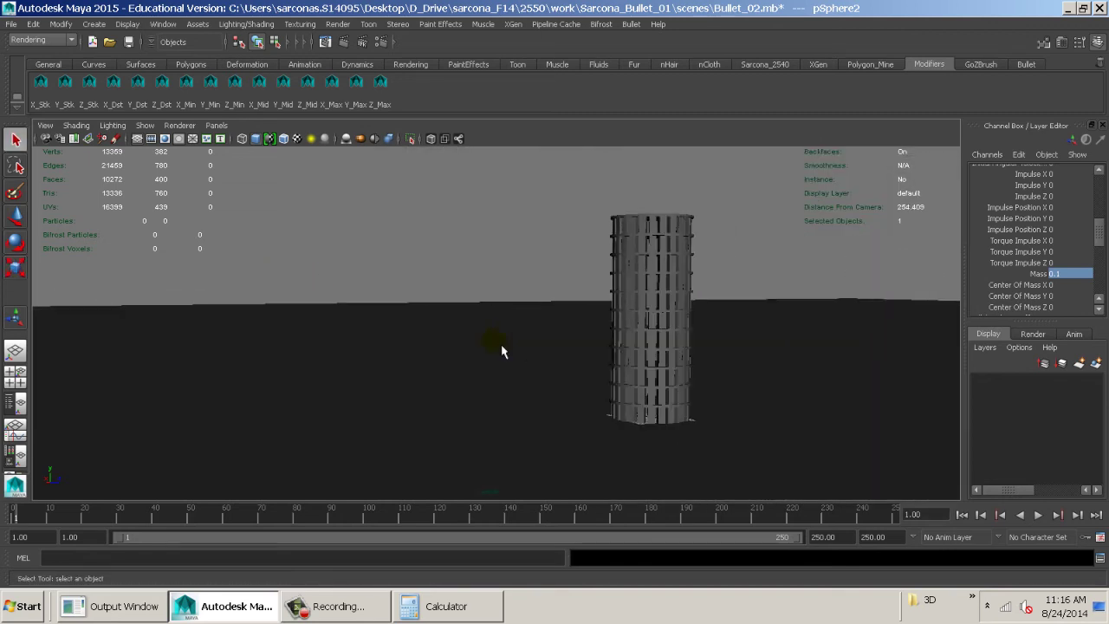
key("alt+v")
middle_click_drag(628, 364, 613, 357, "alt")
right_click_drag(546, 326, 811, 376, "alt")
middle_click_drag(668, 342, 695, 342, "alt")
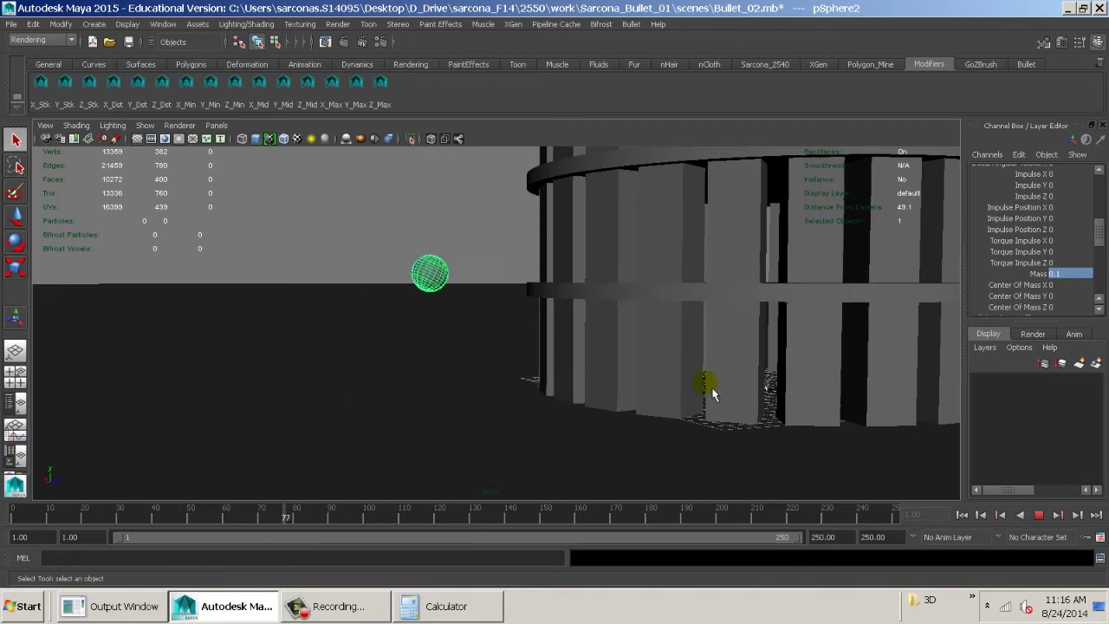
key("alt+v")
middle_click_drag(793, 384, 793, 384, "alt")
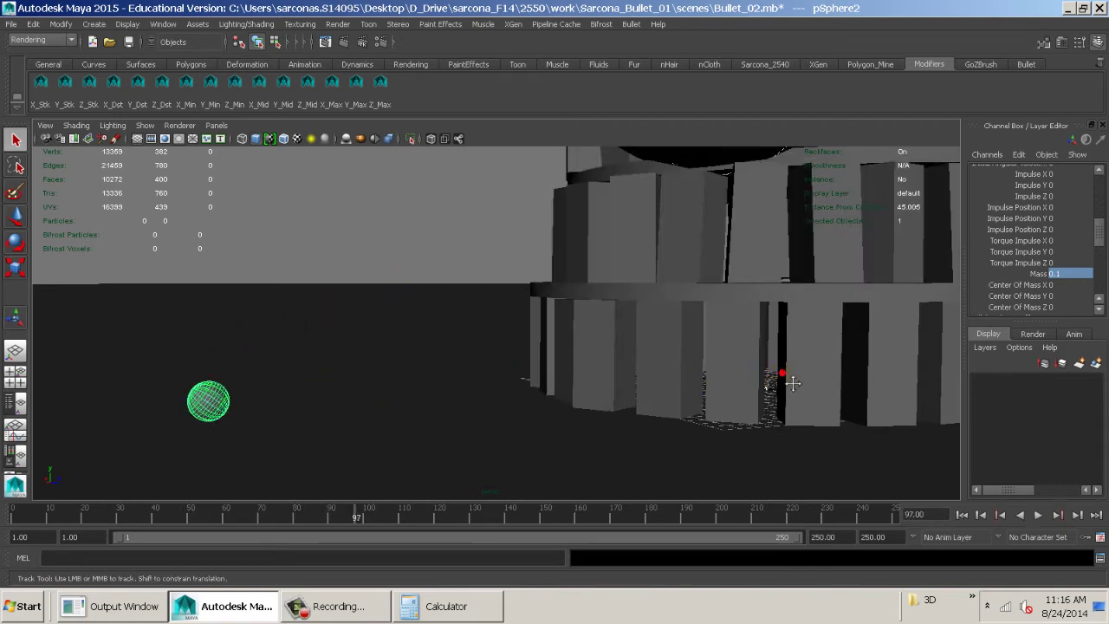
- Resume the simulation from frame 97 to frame 250 in a wider view of the tower and both spheres
right_click_drag(793, 384, 635, 305, "alt")
middle_click_drag(635, 305, 594, 408, "alt")
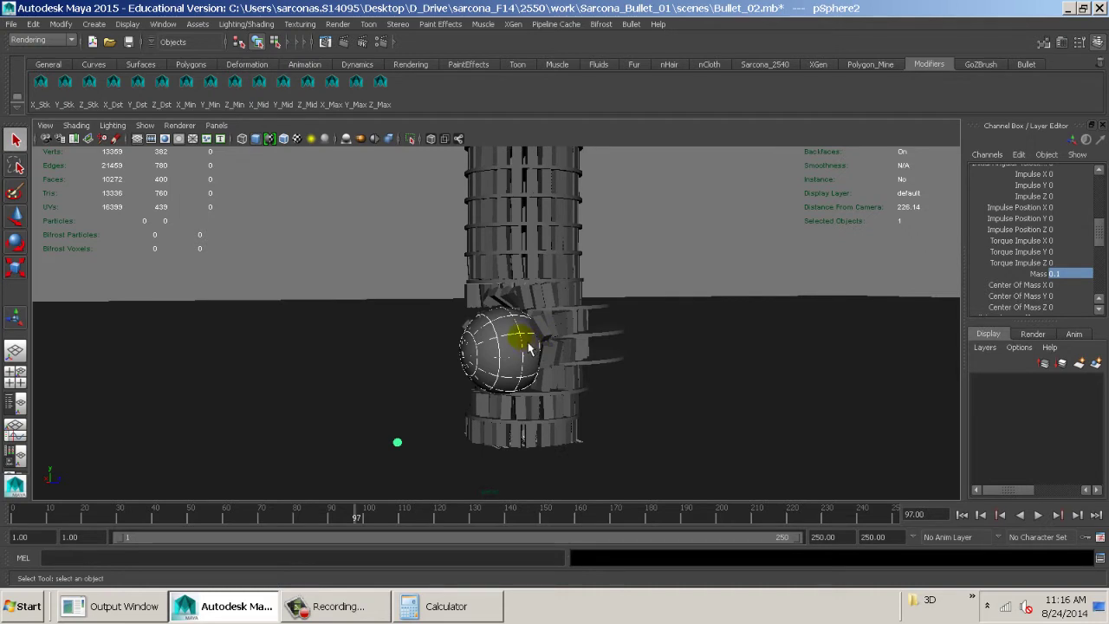
key("alt+v")
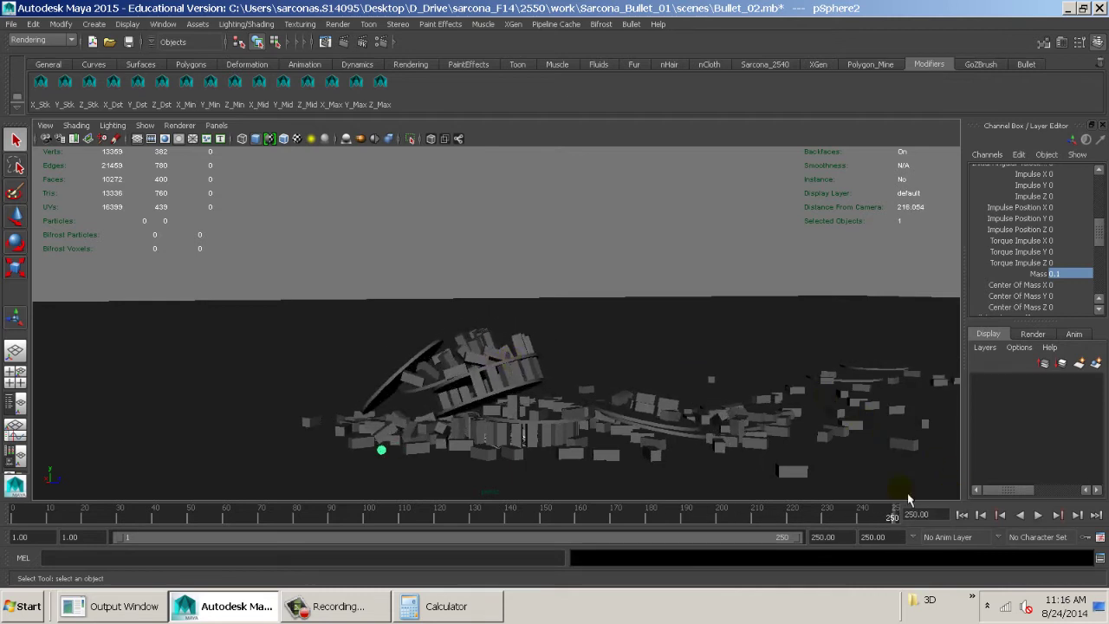
- Set the Bullet solver's Gravity Y to -40
left_click(642, 26)
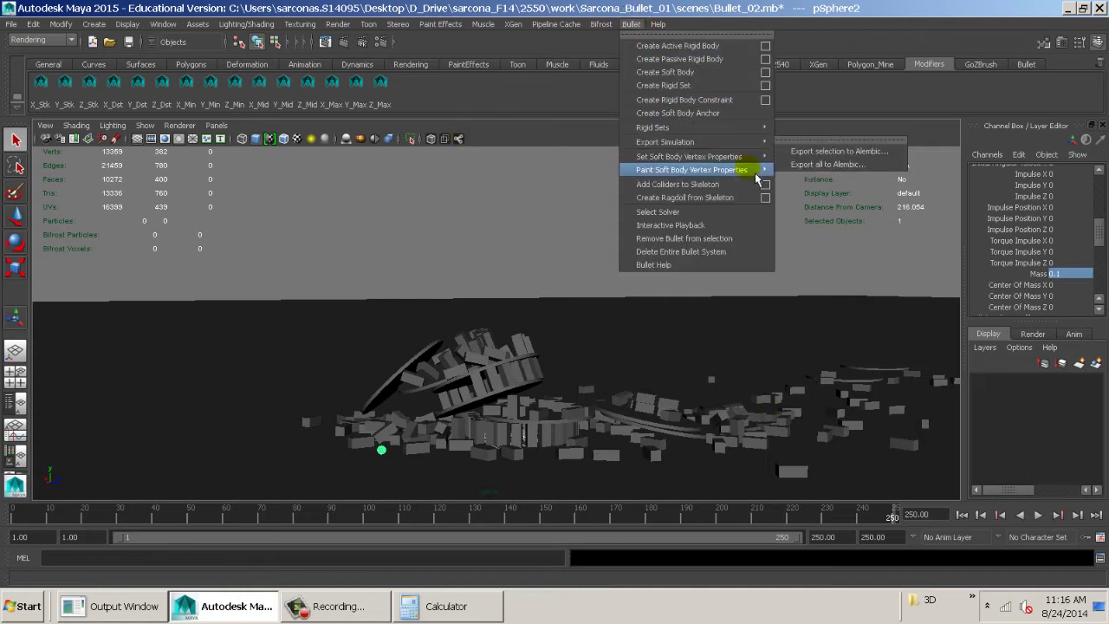
left_click(762, 215)
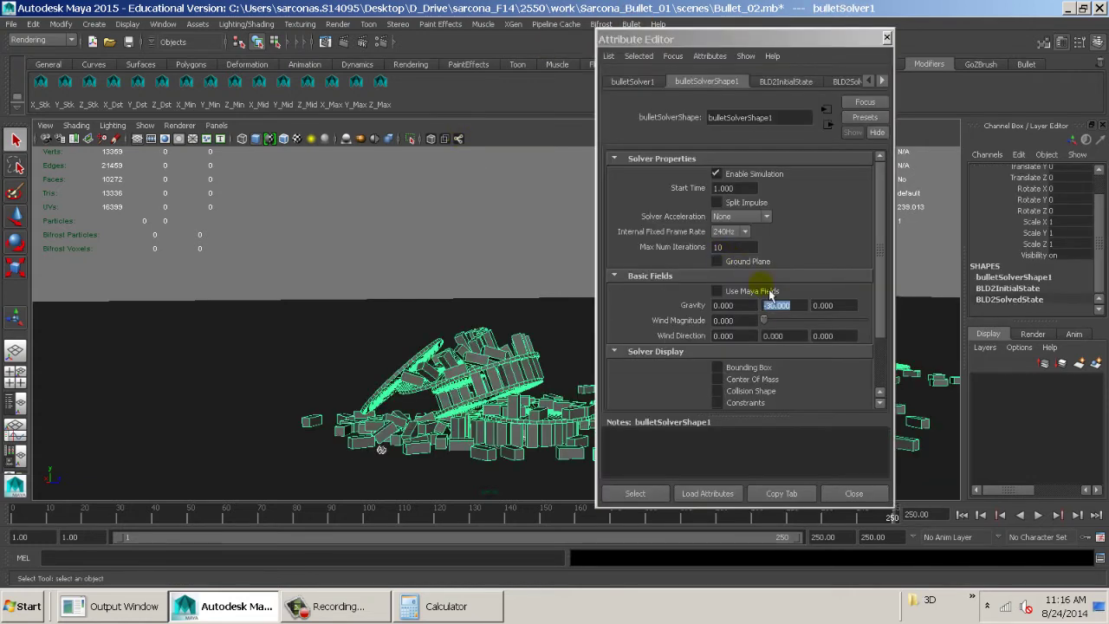
left_click(792, 305)
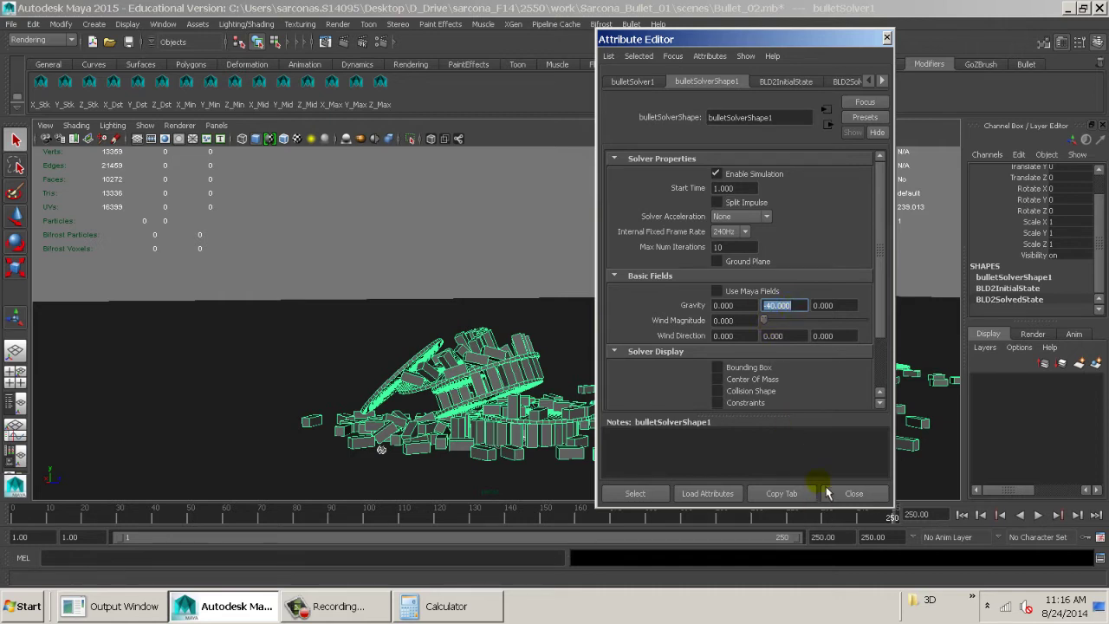
left_click(861, 497)
- Rewind to frame 1 and run the simulation to frame 138, following the spheres' impact on the tower
left_click_drag(485, 312, 433, 349, "alt")
scroll(434, 349, "down", 8)
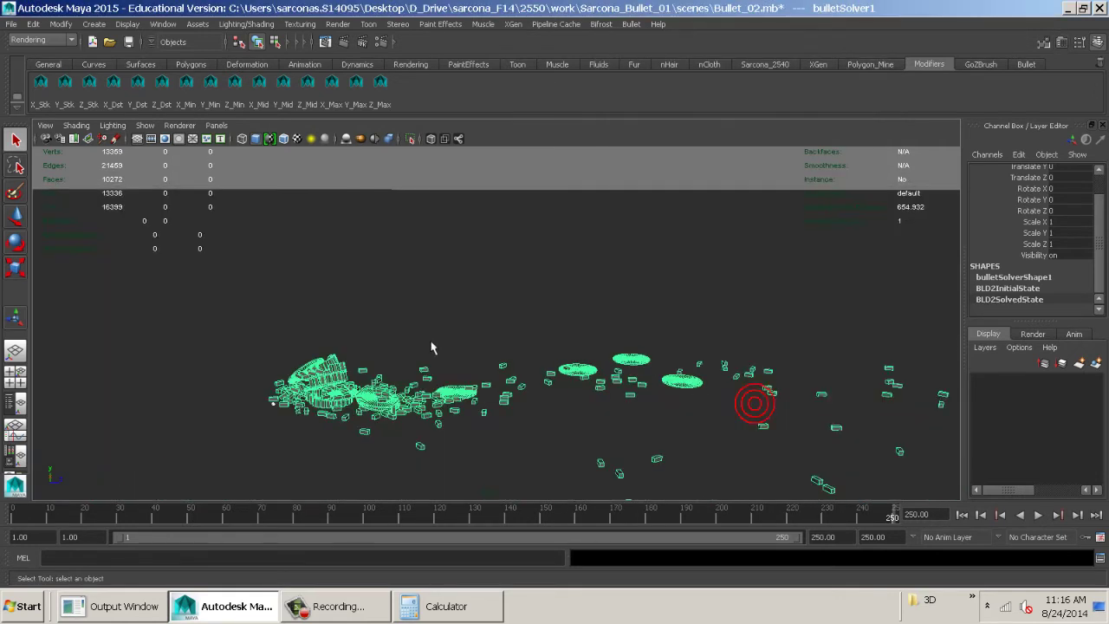
left_click(962, 515)
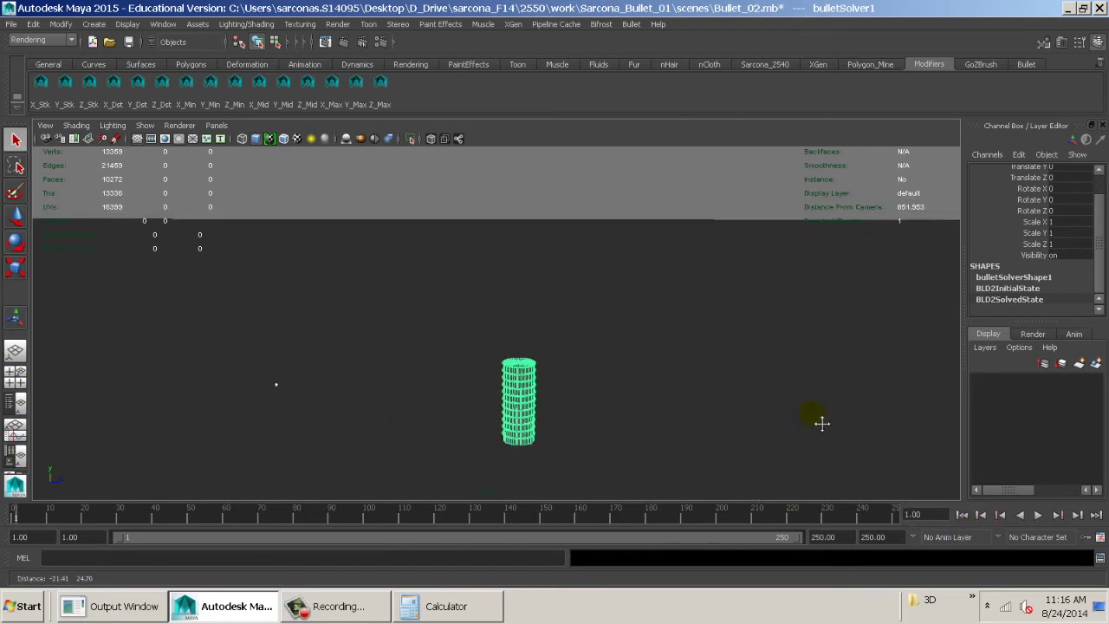
mouse_move(820, 424)
left_mouse_down("alt")
mouse_move(845, 411)
mouse_move(809, 413)
left_mouse_up("alt")
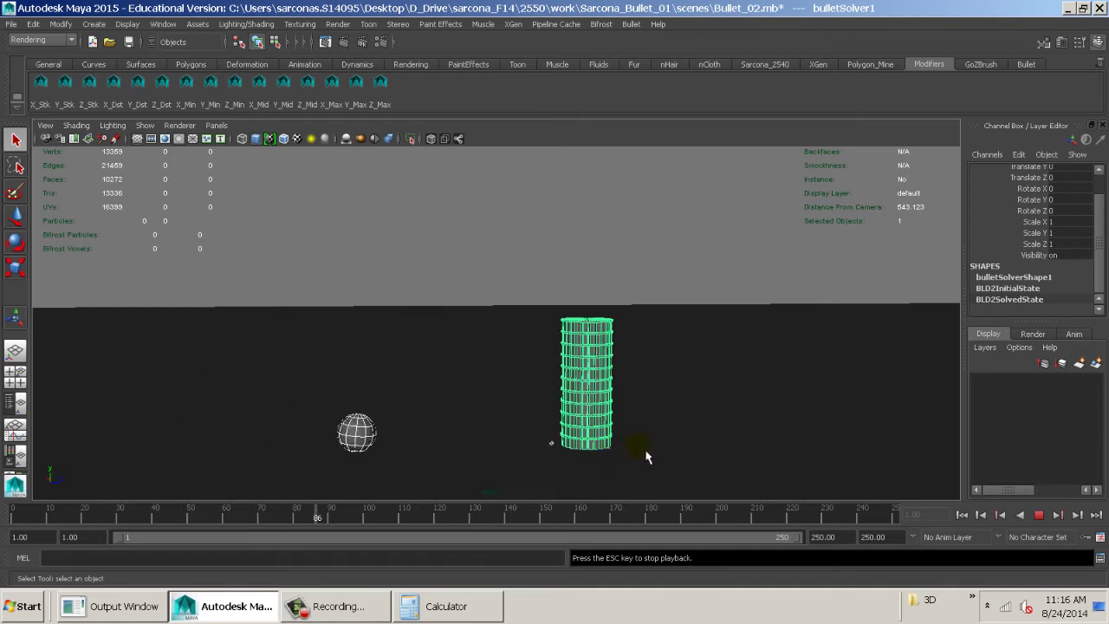
middle_click_drag(647, 457, 650, 392, "alt")
right_click_drag(650, 392, 859, 438, "alt")
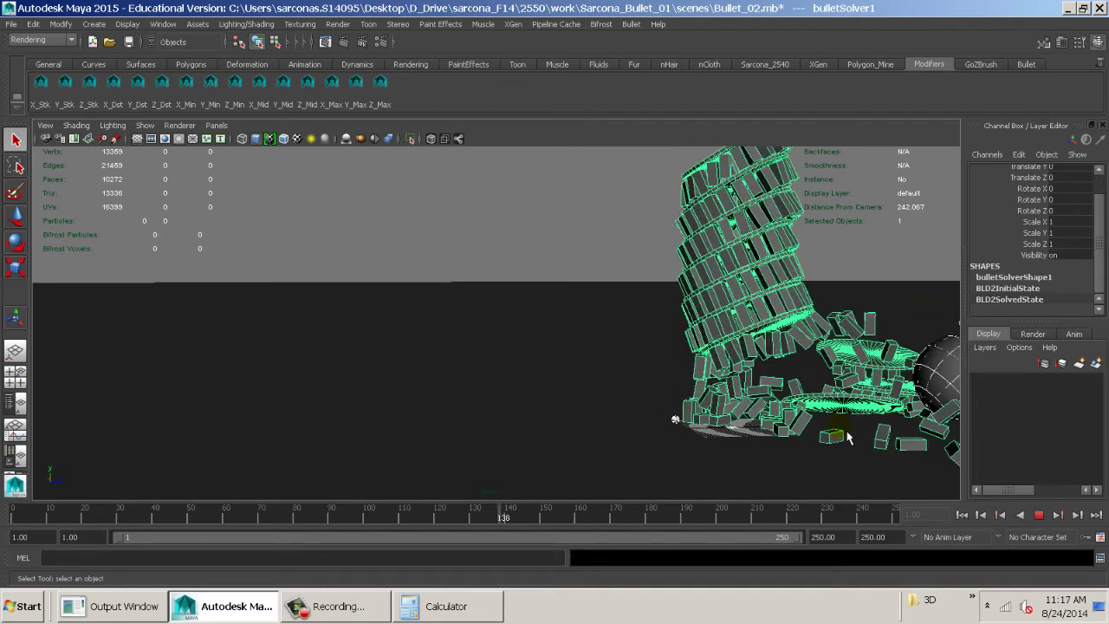
- From frame 1, set the large sphere's Initial Velocity Y to 75 and run the simulation past frame 226
left_click(962, 514)
scroll(760, 436, "down", 6)
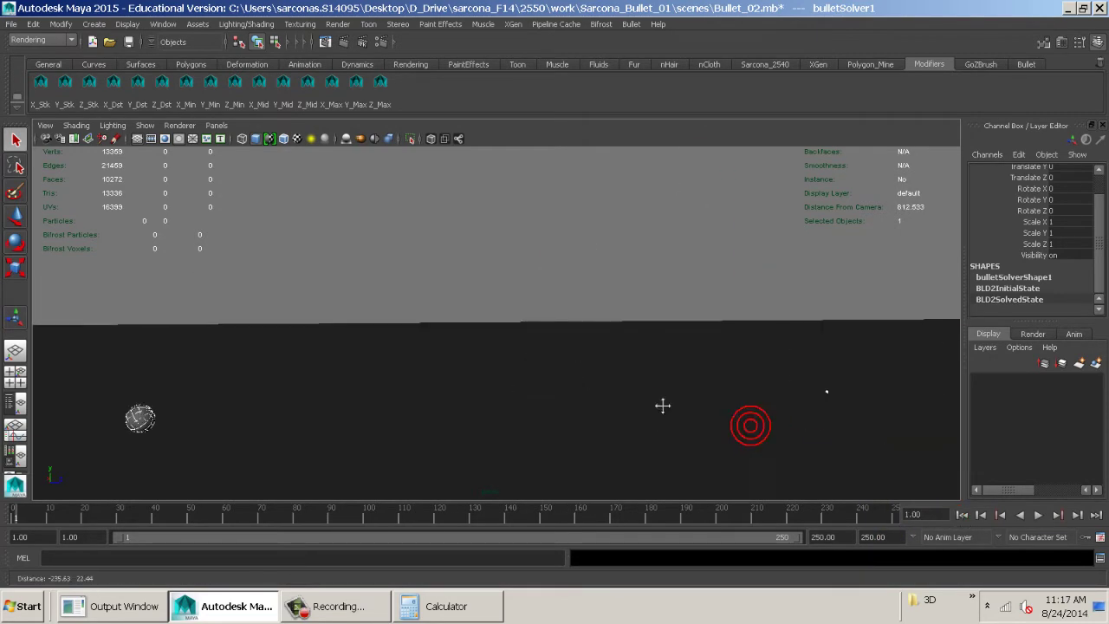
right_click_drag(663, 405, 653, 395, "alt")
left_click(175, 415)
scroll(1072, 270, "down", 5)
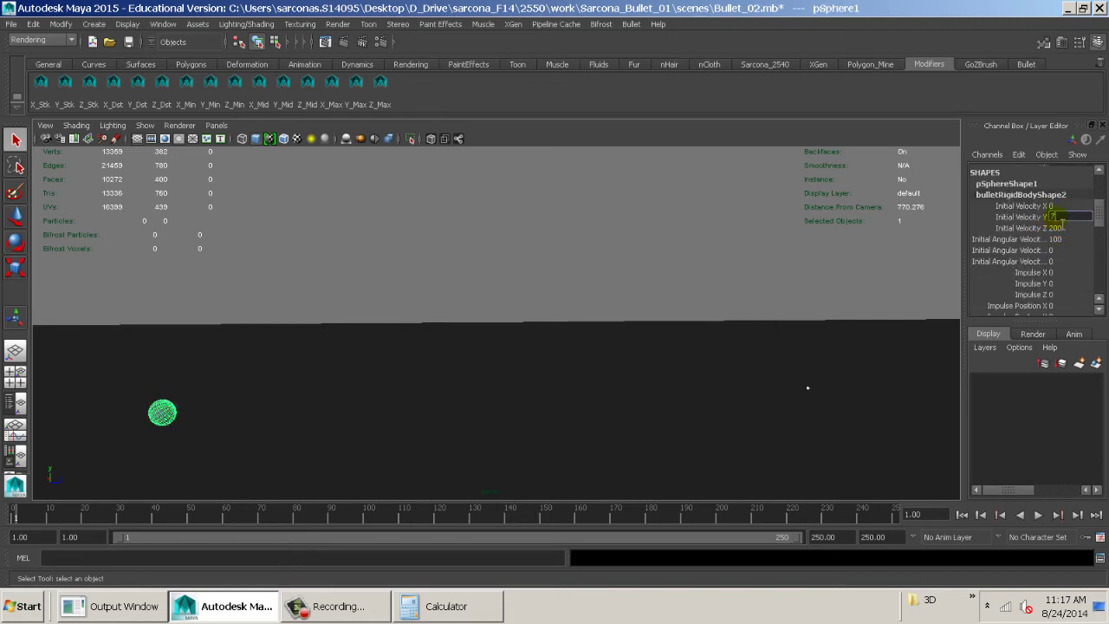
middle_click_drag(911, 346, 425, 300, "alt")
right_click_drag(476, 292, 704, 378, "alt")
middle_click_drag(702, 379, 555, 293, "alt")
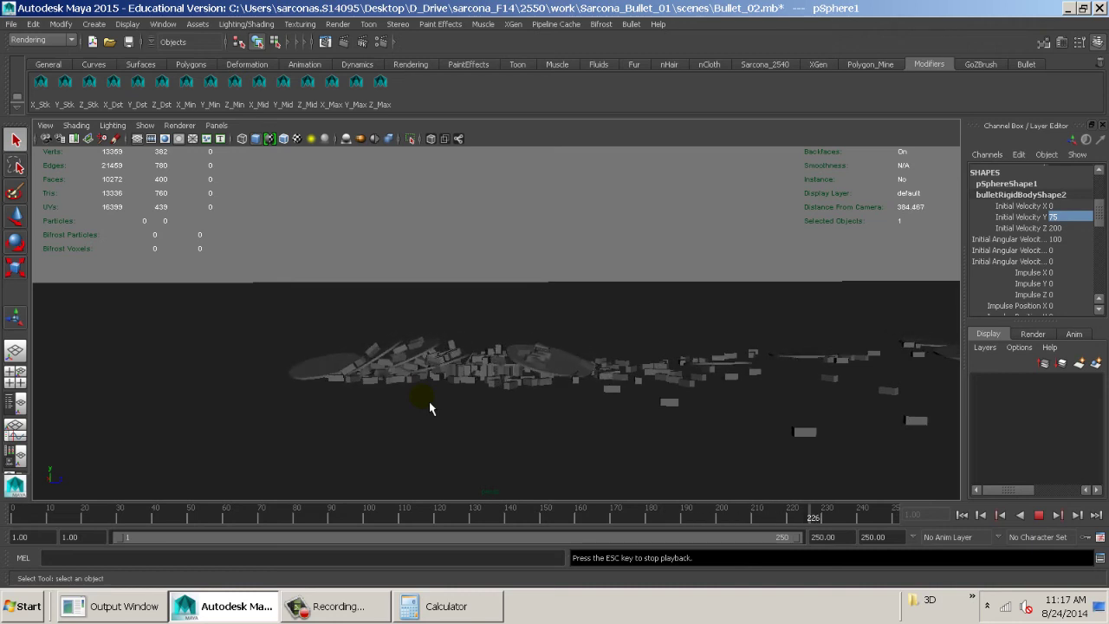
- Continue playback past frame 240 from a raised view, then stop and return to frame 1 with the whole scene in view
key("Escape")
left_click_drag(628, 381, 655, 382, "alt")
key("alt+v")
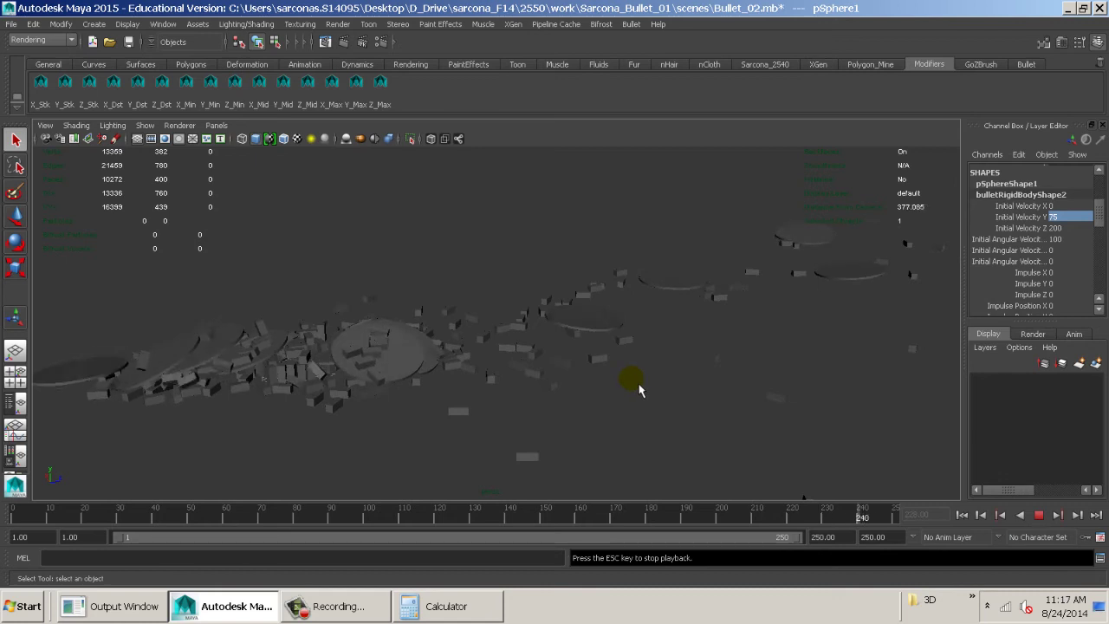
key("Escape")
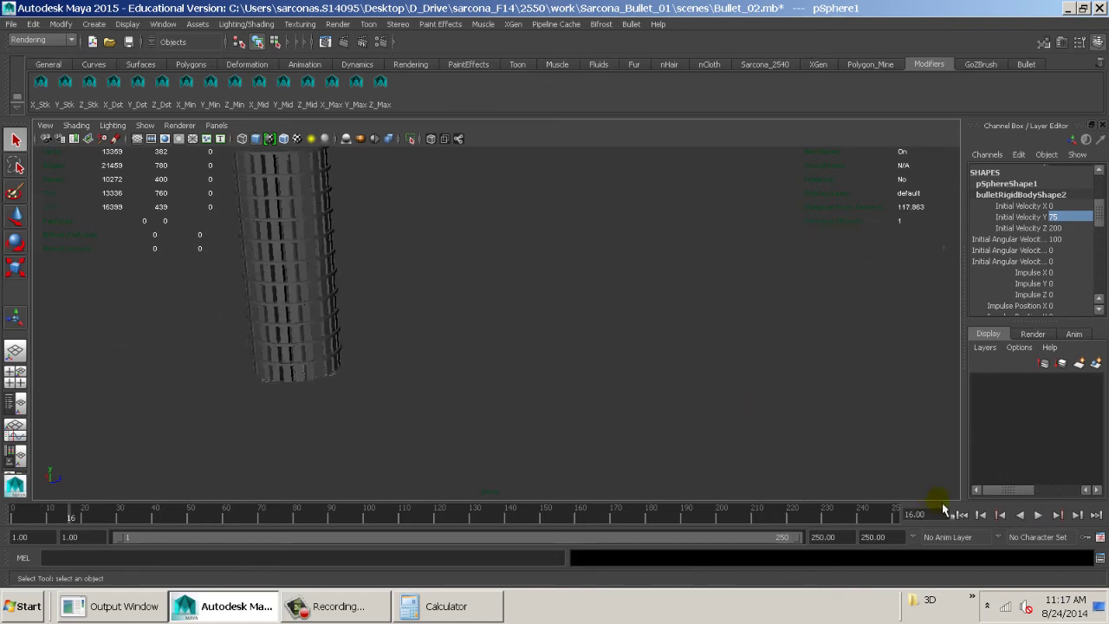
left_click_drag(940, 486, 607, 344, "alt")
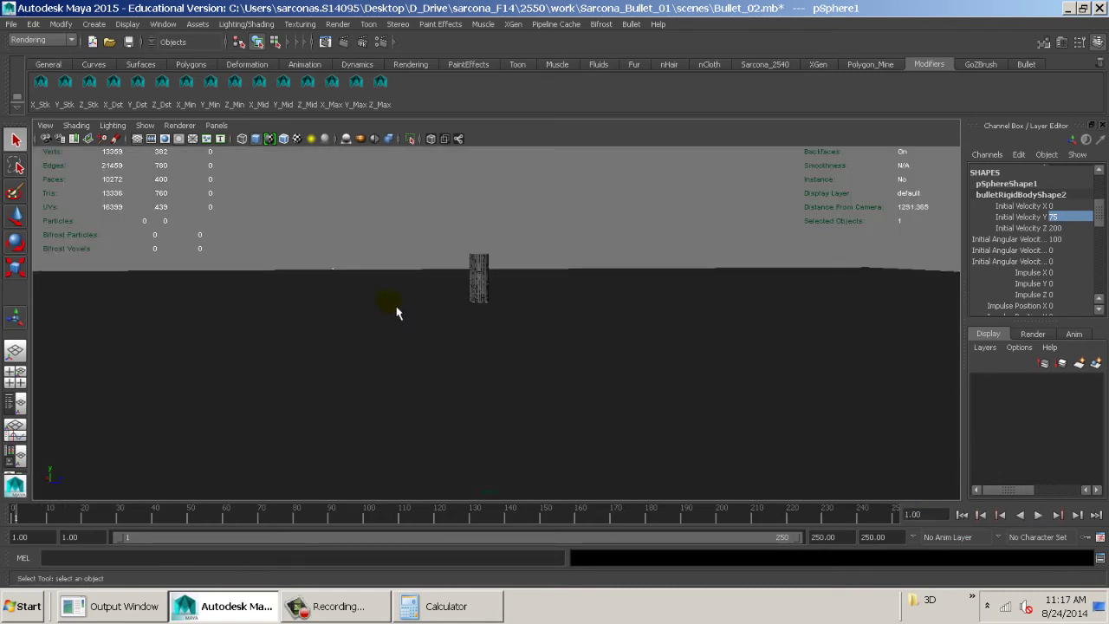
left_click_drag(396, 312, 457, 353, "alt")
- Clear the object selection and save the scene as Bullet_03.mb
left_click_drag(126, 235, 736, 423)
left_click(371, 245)
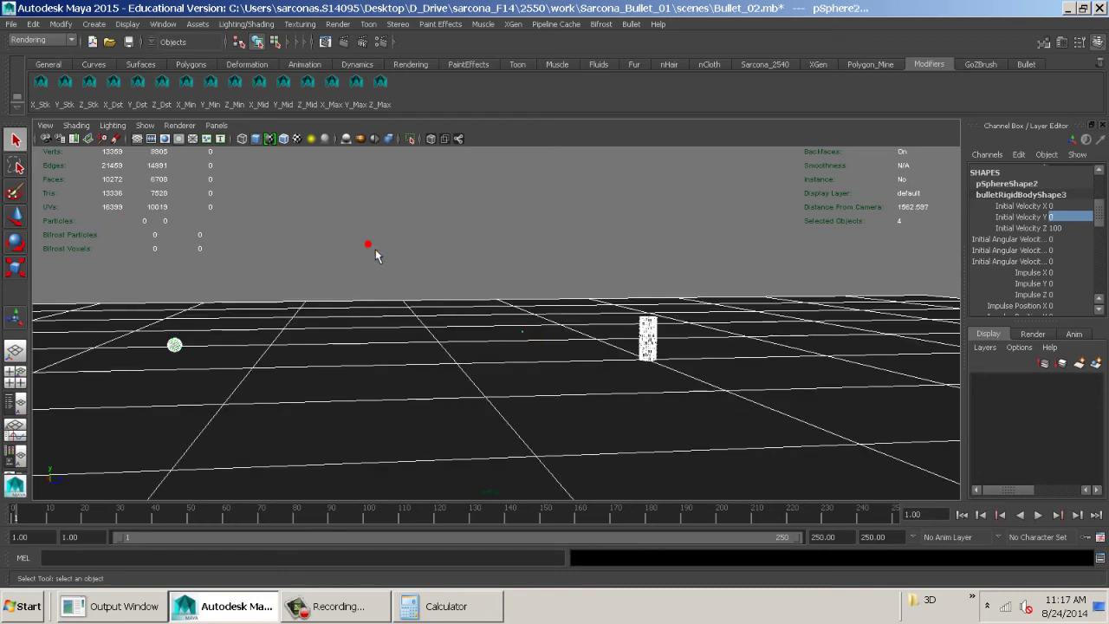
left_click(11, 23)
left_click(43, 82)
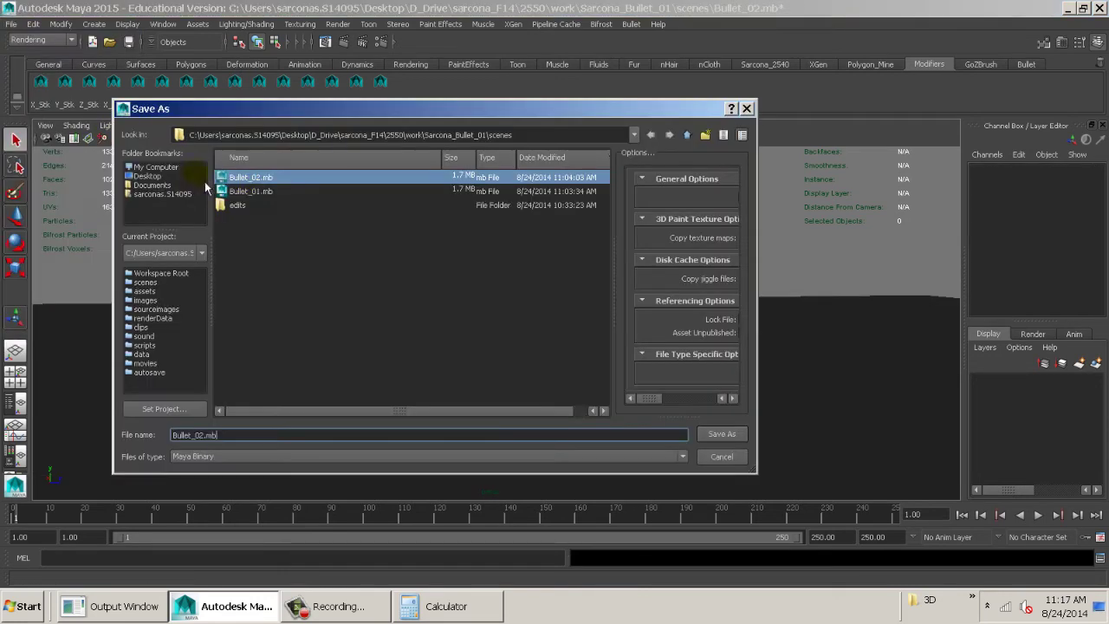
left_click(206, 435)
key("BackSpace")
type("3")
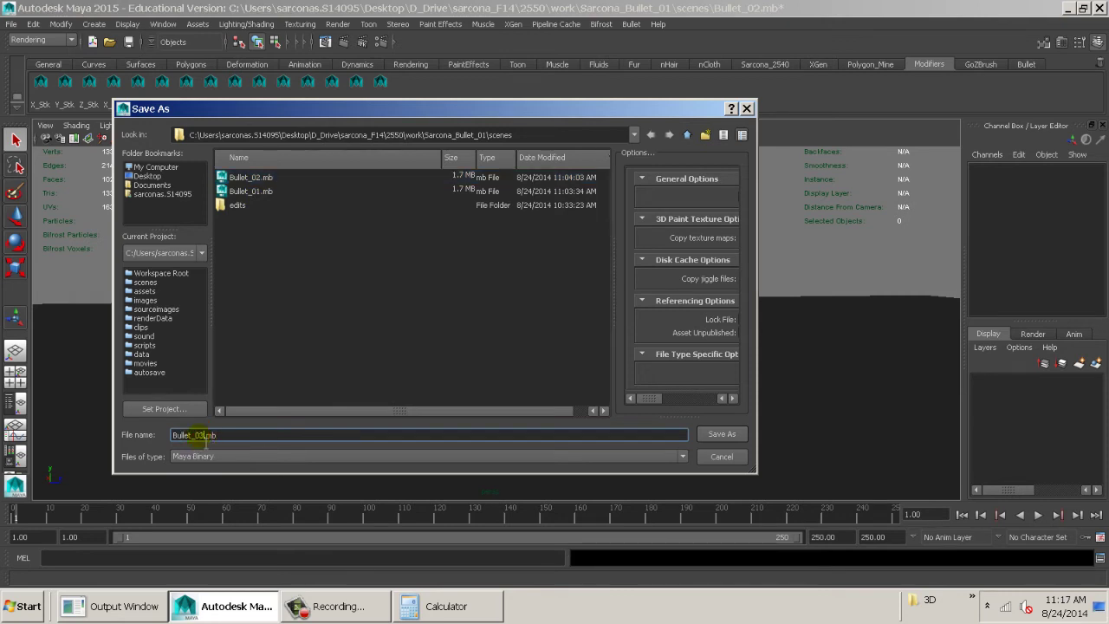
key("Return")
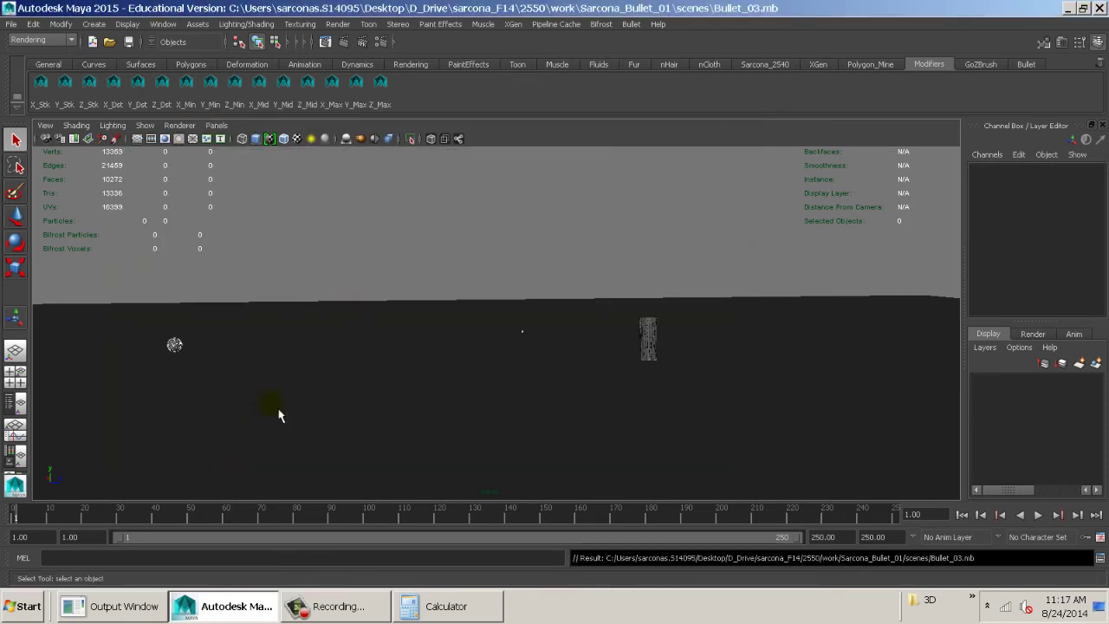
- Select the spheres, ground and tower, and open the options for exporting everything to Alembic
left_click(633, 24)
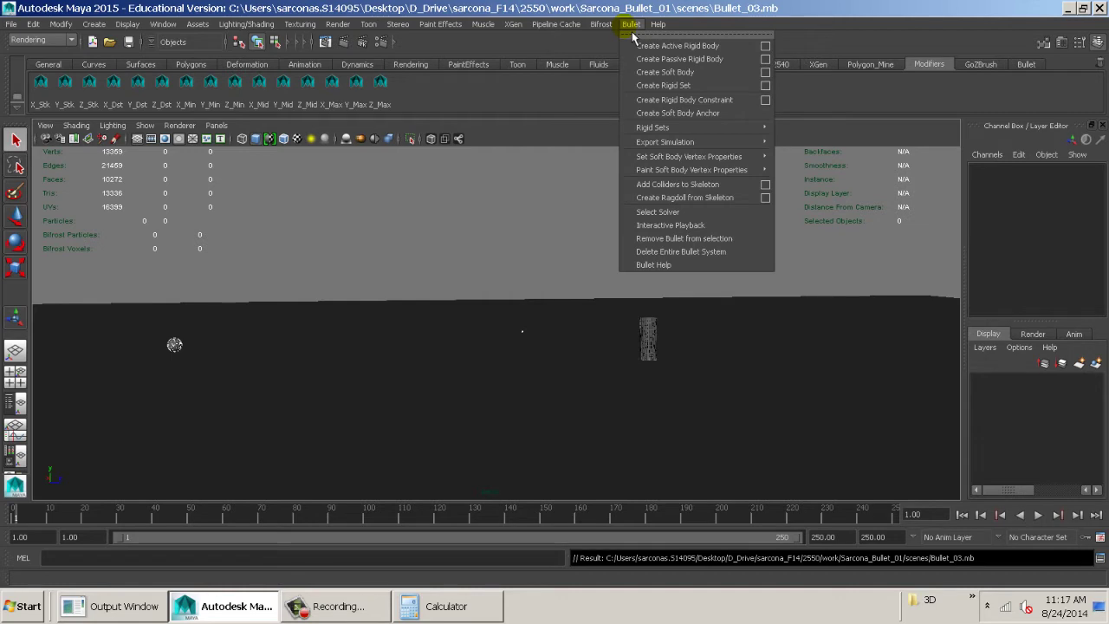
left_click(485, 347)
left_click_drag(144, 275, 819, 485)
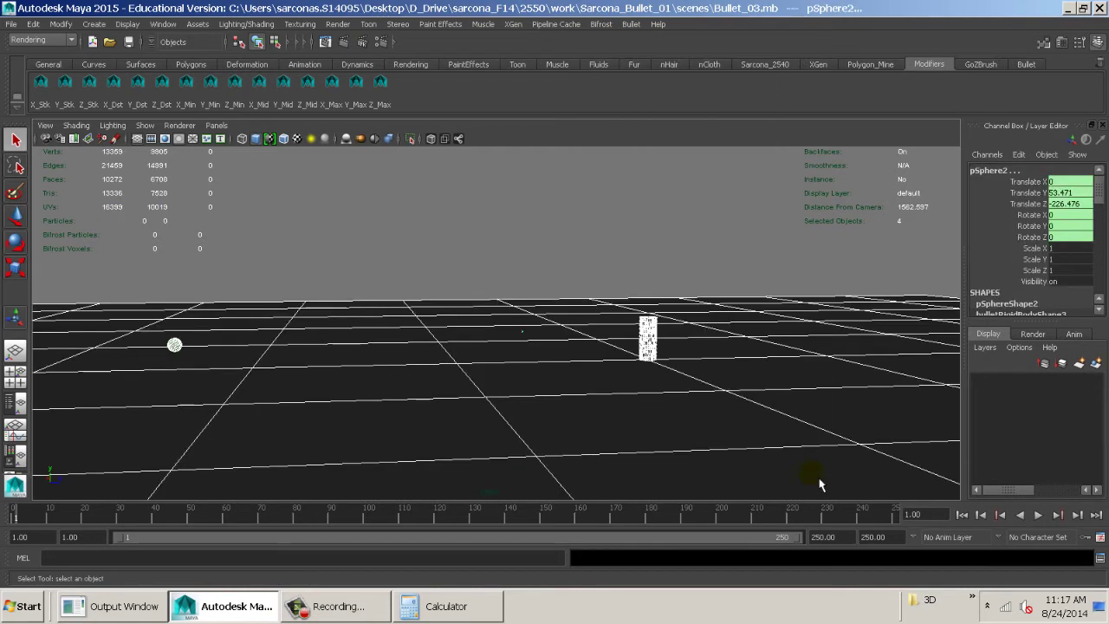
left_click(559, 24)
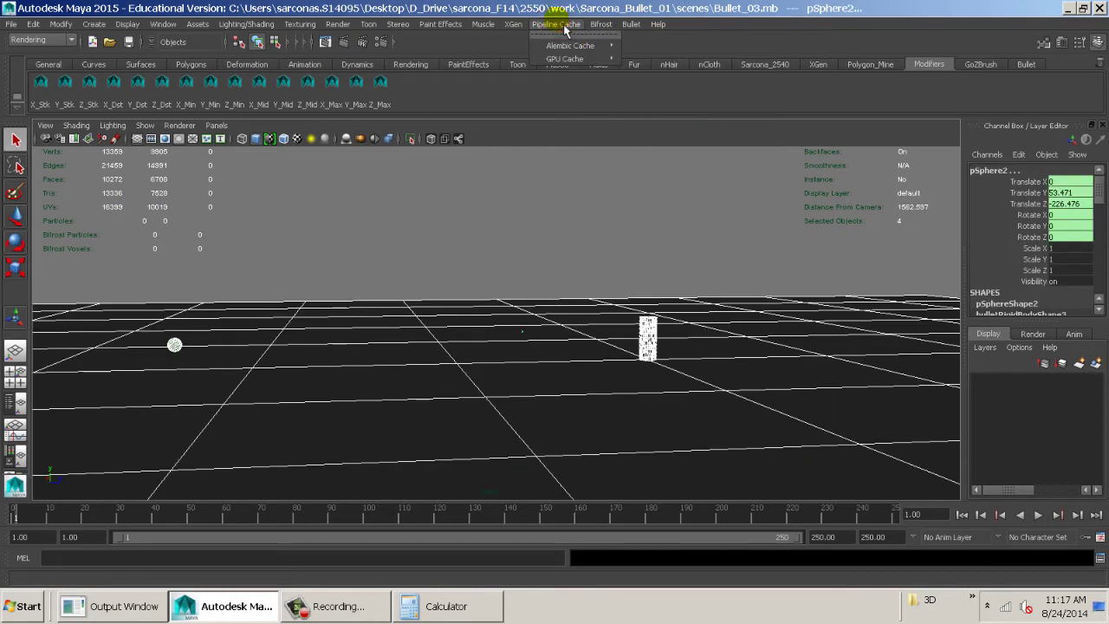
mouse_move(586, 52)
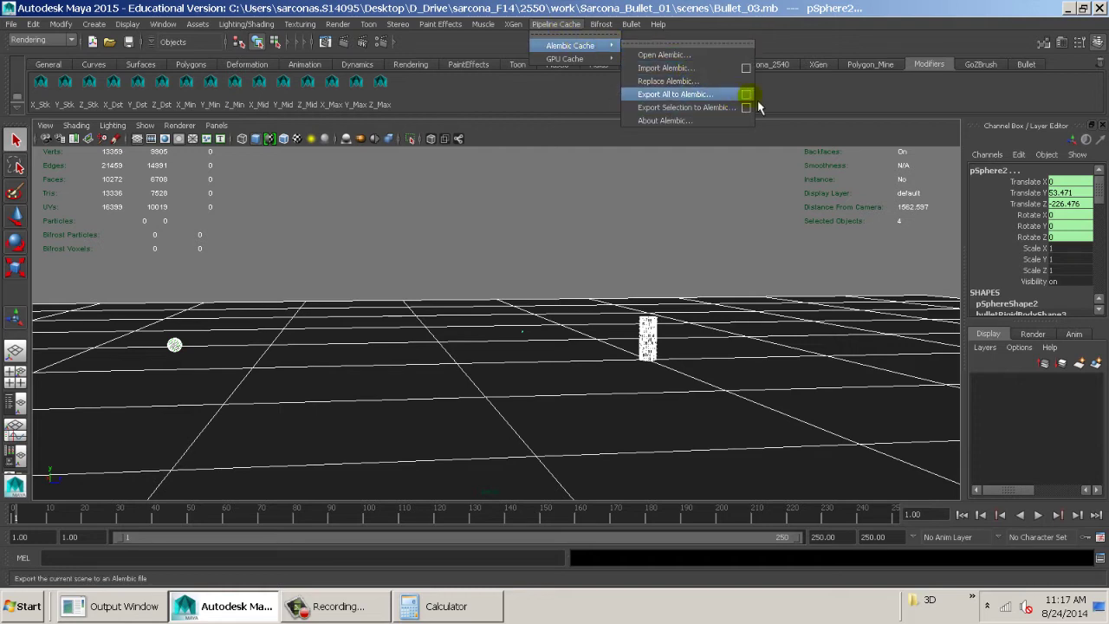
left_click(746, 93)
left_click_drag(284, 315, 524, 200)
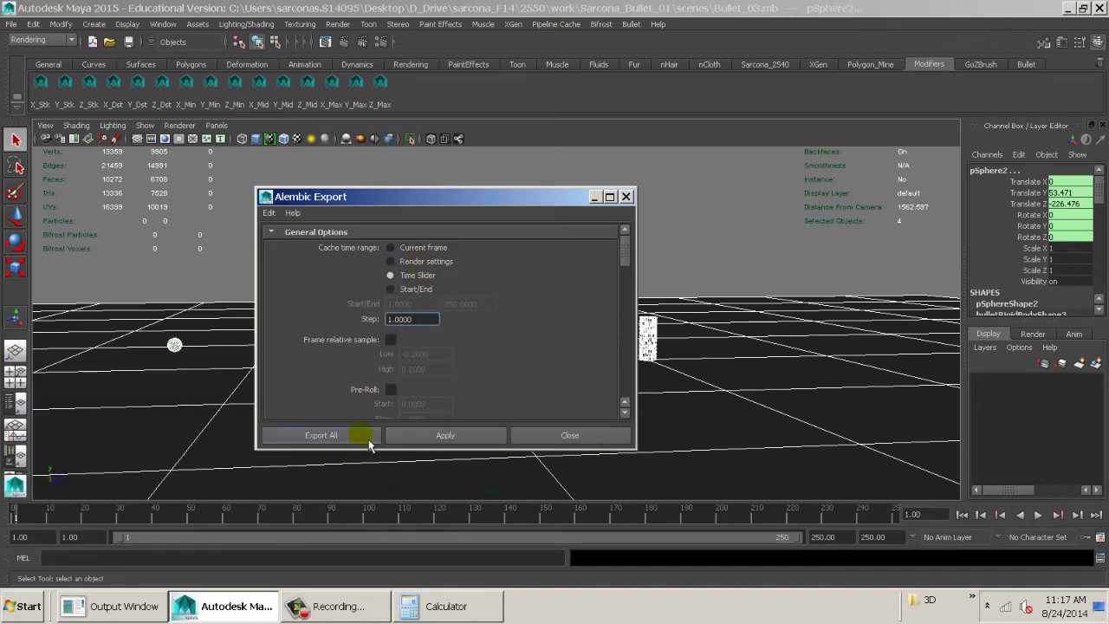
- Export everything to Alembic as BuildingFallDown in the project's cache\alembic folder, using the time slider range
left_click(325, 436)
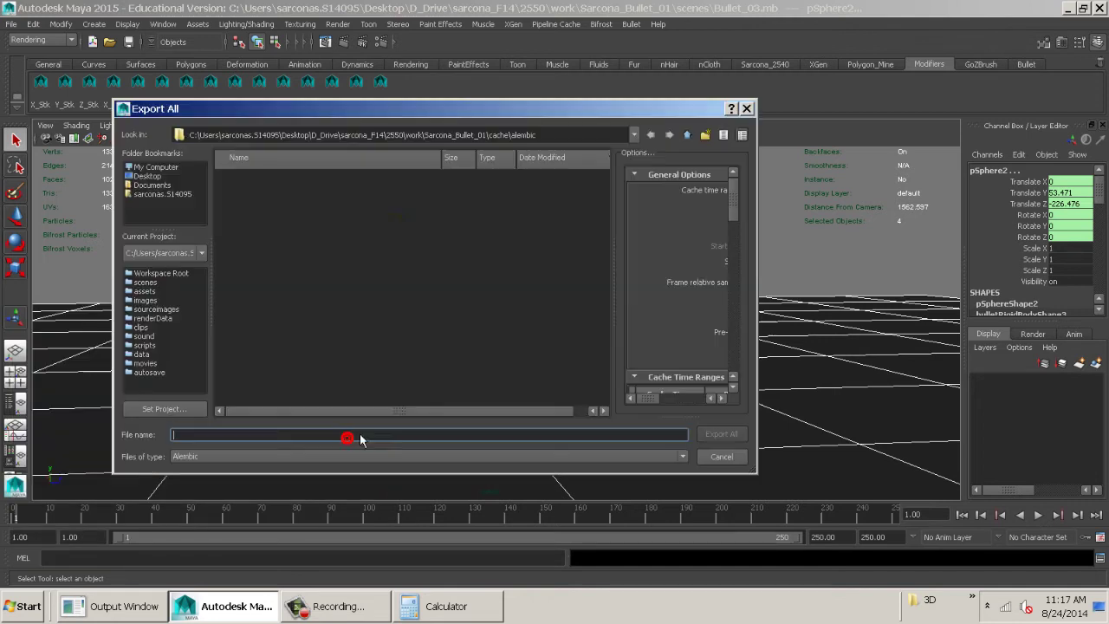
double_click(539, 138)
left_click_drag(430, 142, 519, 141)
left_click(300, 436)
type("BuildingFallDown")
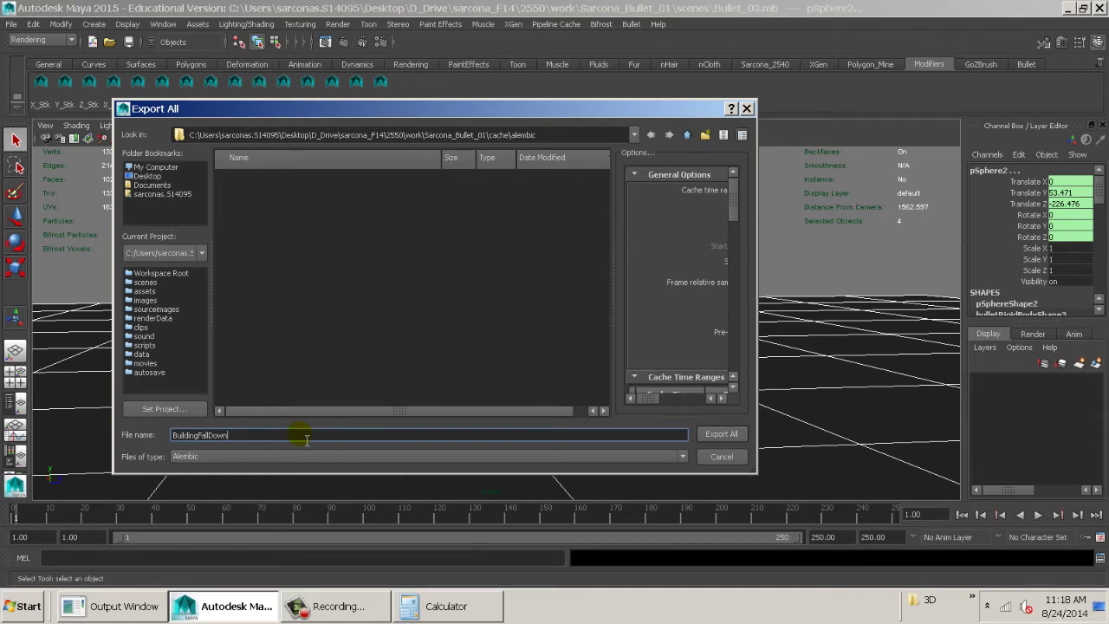
key("Return")
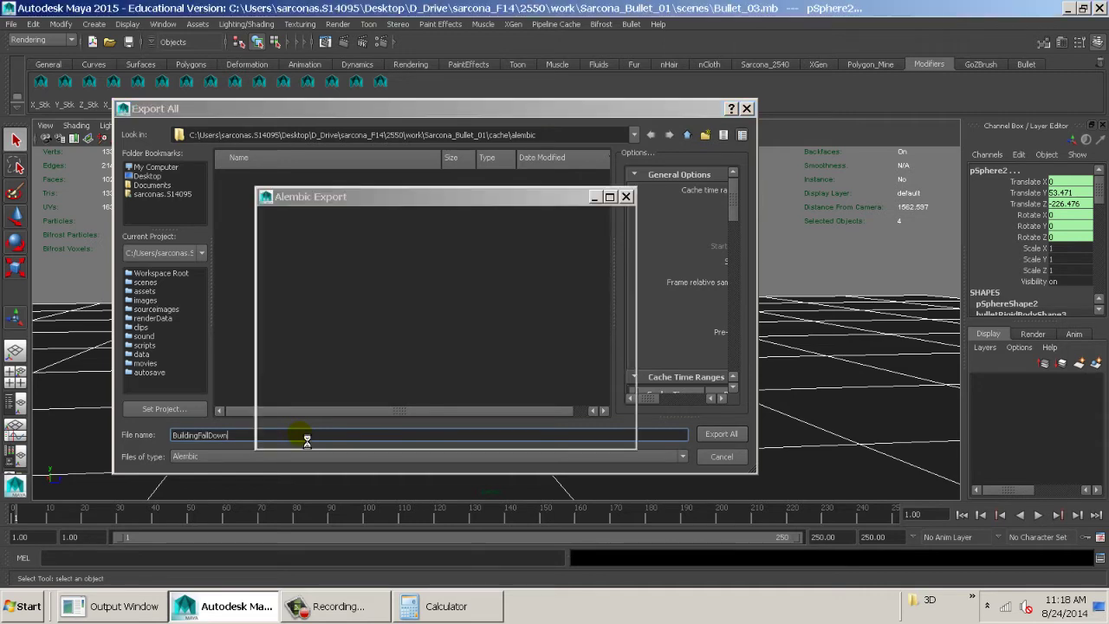
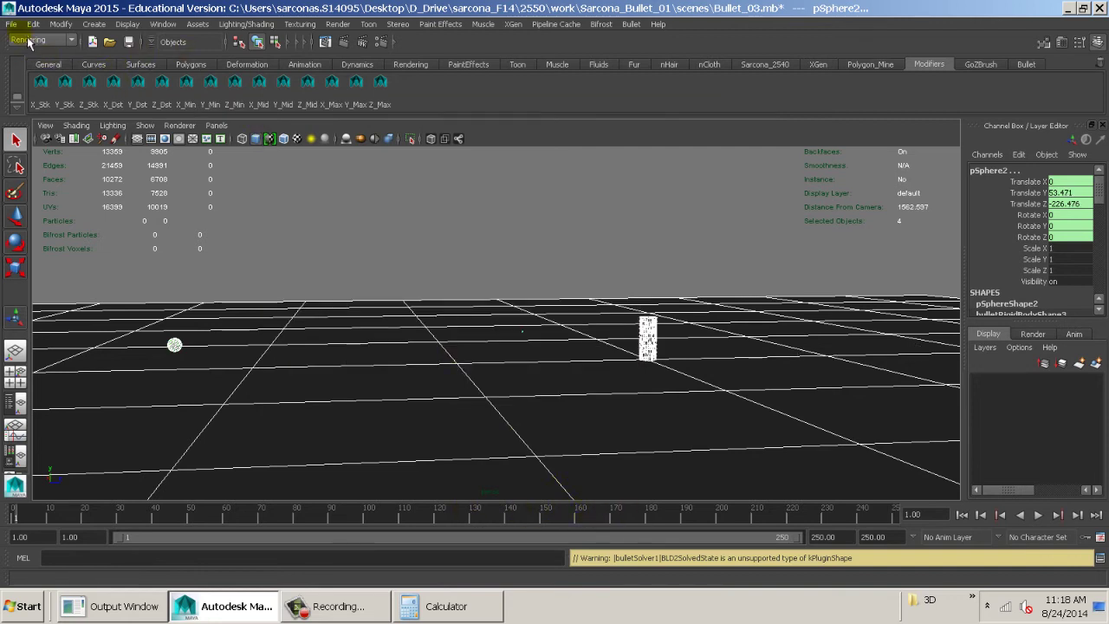
- Save the current Bullet_03.mb scene and start a new, empty scene
left_click(11, 23)
left_click(30, 72)
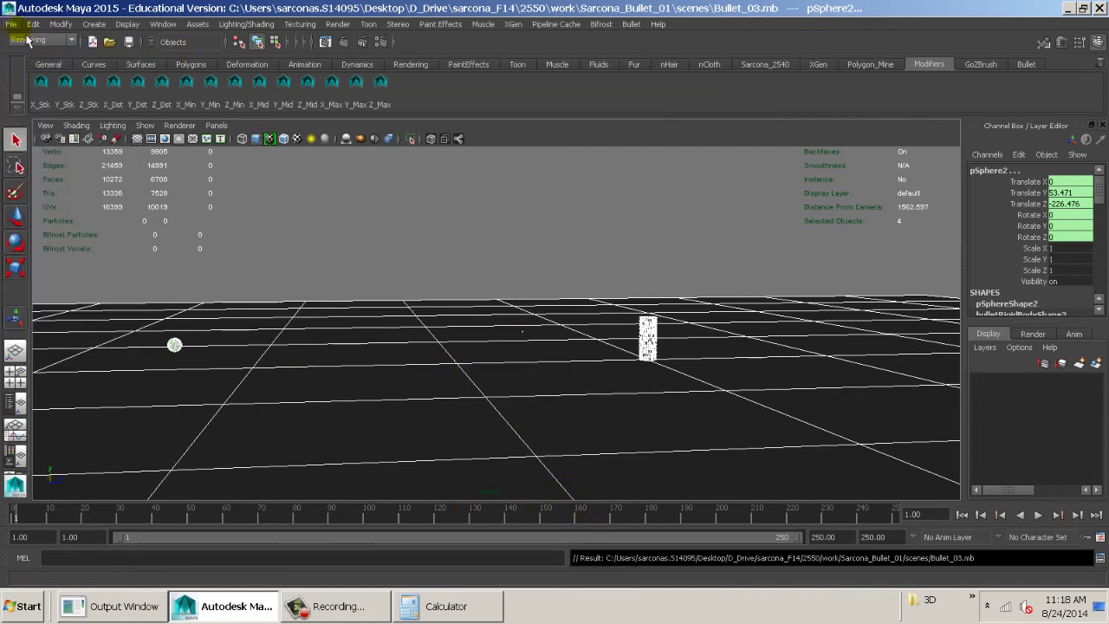
left_click(12, 24)
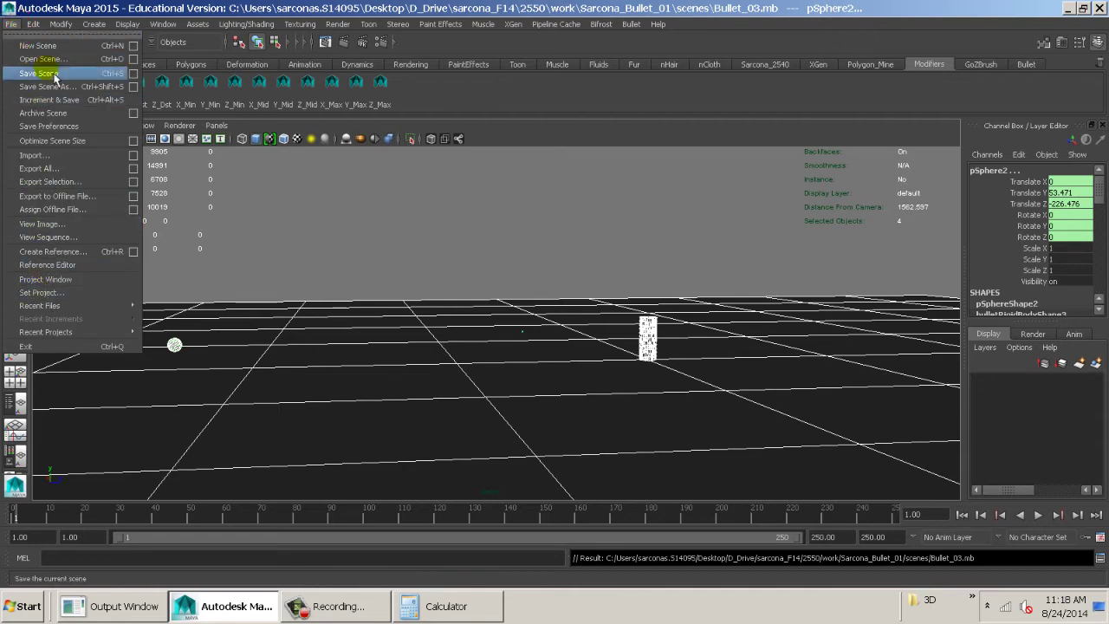
left_click(37, 45)
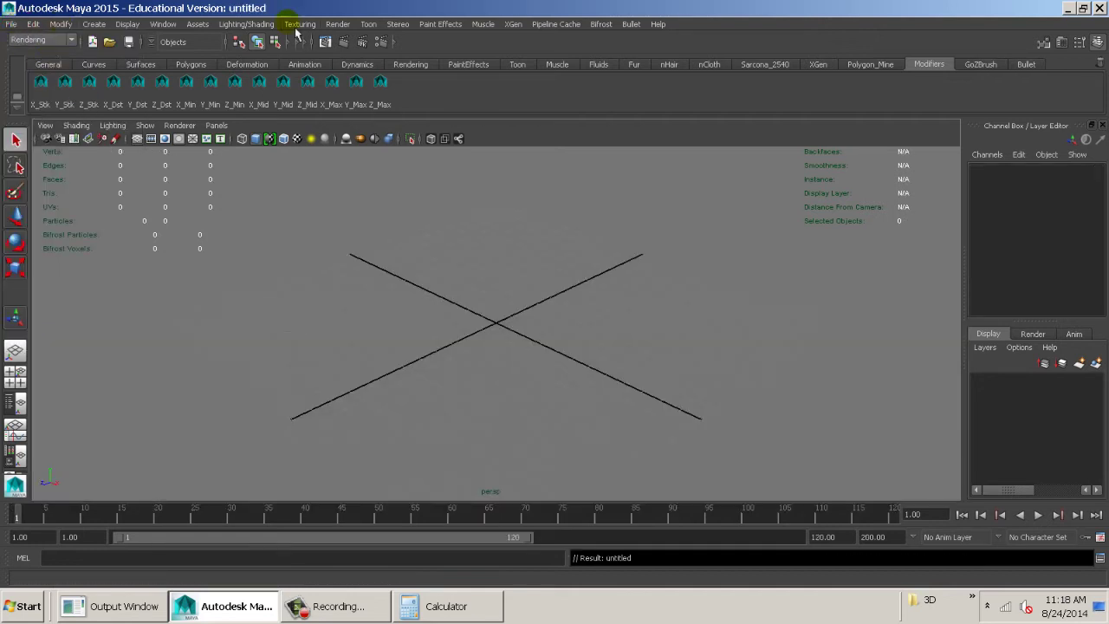
- Import the Alembic cache BuildingFallDown.abc into the empty scene
left_click(551, 26)
mouse_move(576, 45)
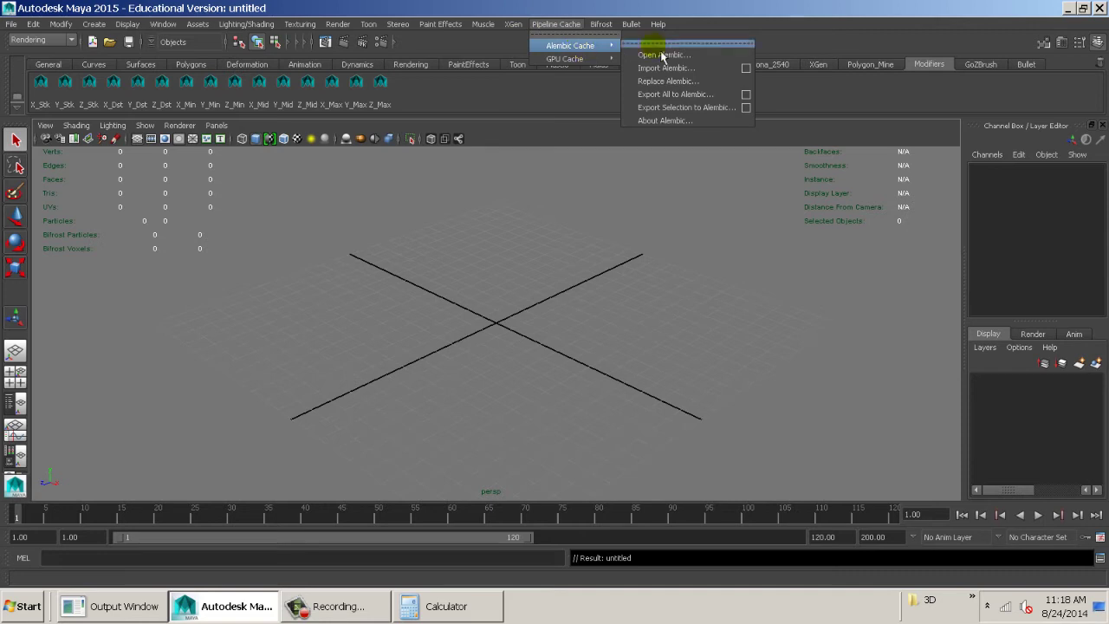
left_click(714, 73)
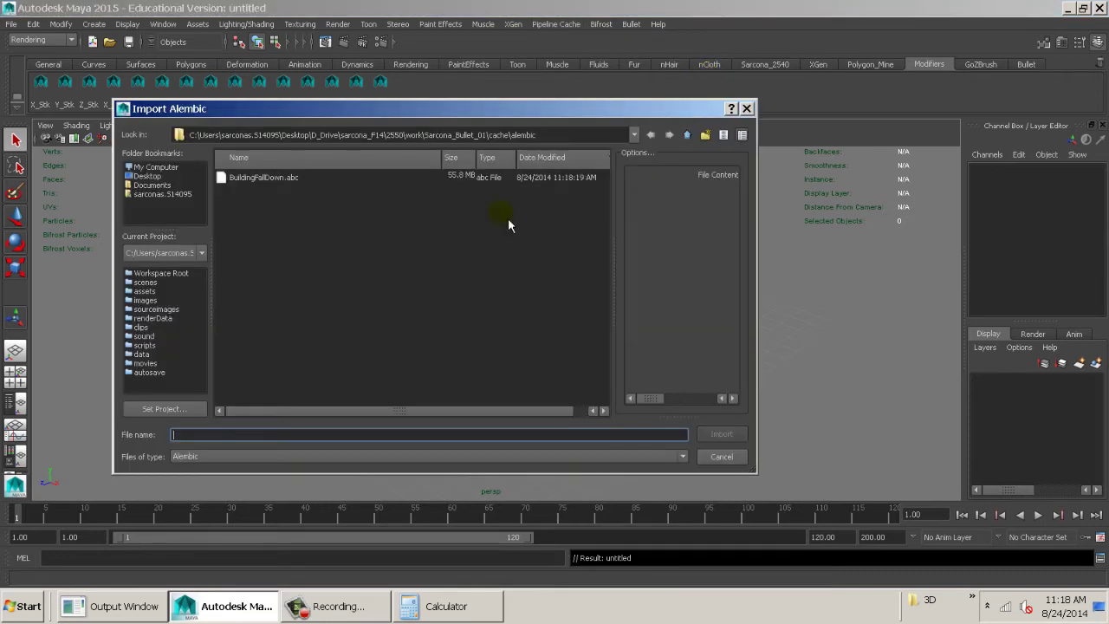
double_click(275, 178)
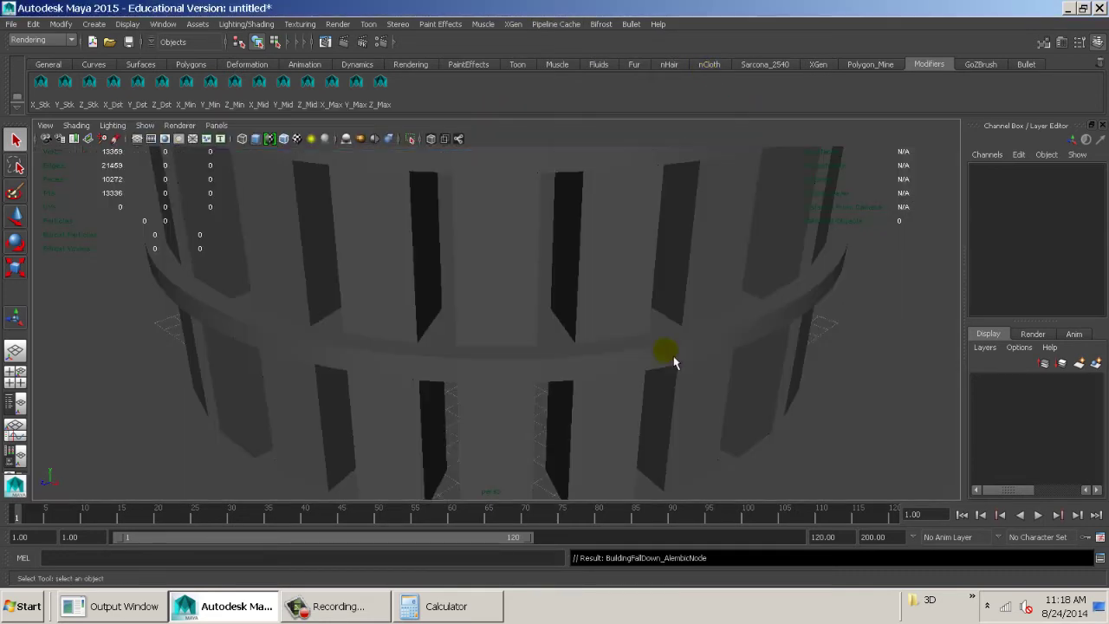
- Examine the imported tower, ground and spheres from several angles, selecting the tower and both spheres in turn
right_click_drag(838, 395, 399, 297, "alt")
right_click_drag(631, 304, 426, 268, "alt")
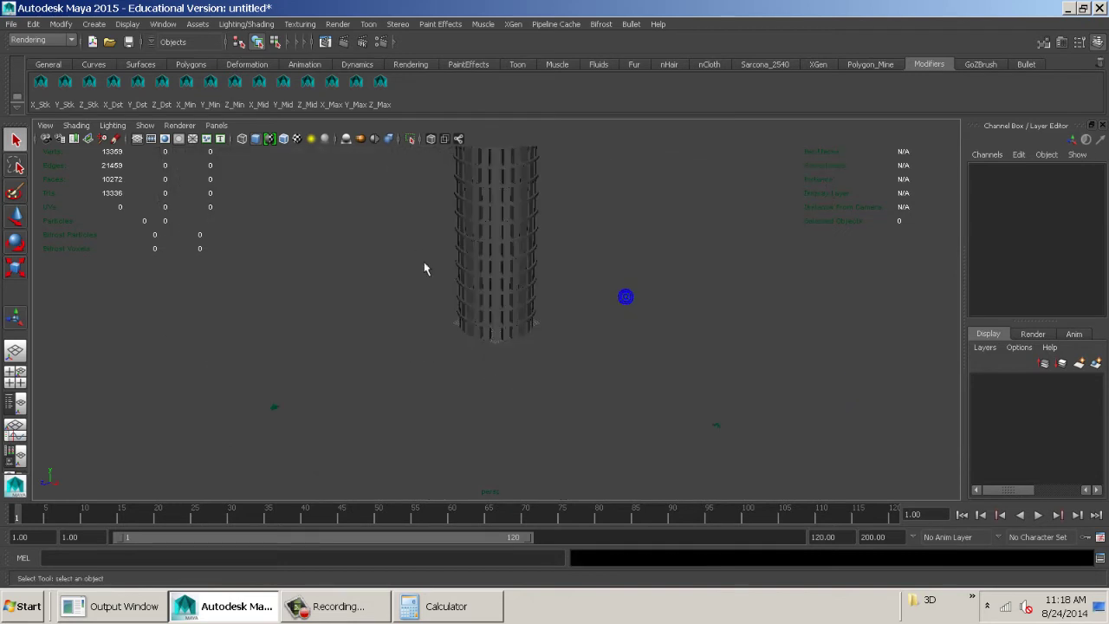
middle_click_drag(442, 287, 557, 359, "alt")
right_click_drag(557, 359, 372, 332, "alt")
left_click_drag(556, 352, 347, 324, "alt")
mouse_move(372, 323)
right_mouse_down("alt")
mouse_move(381, 330)
mouse_move(364, 326)
right_mouse_up("alt")
left_click_drag(433, 332, 568, 294, "alt")
left_click(556, 291)
right_click_drag(695, 291, 548, 333, "alt")
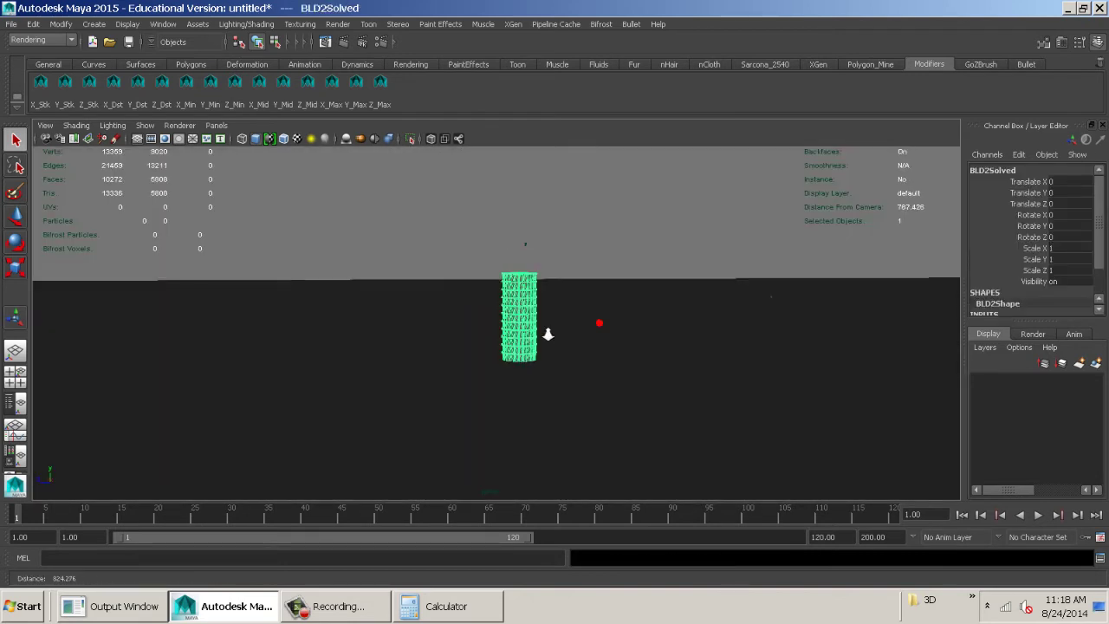
left_click_drag(680, 326, 640, 327, "alt")
middle_click_drag(639, 327, 449, 320, "alt")
left_click_drag(486, 320, 556, 302, "alt")
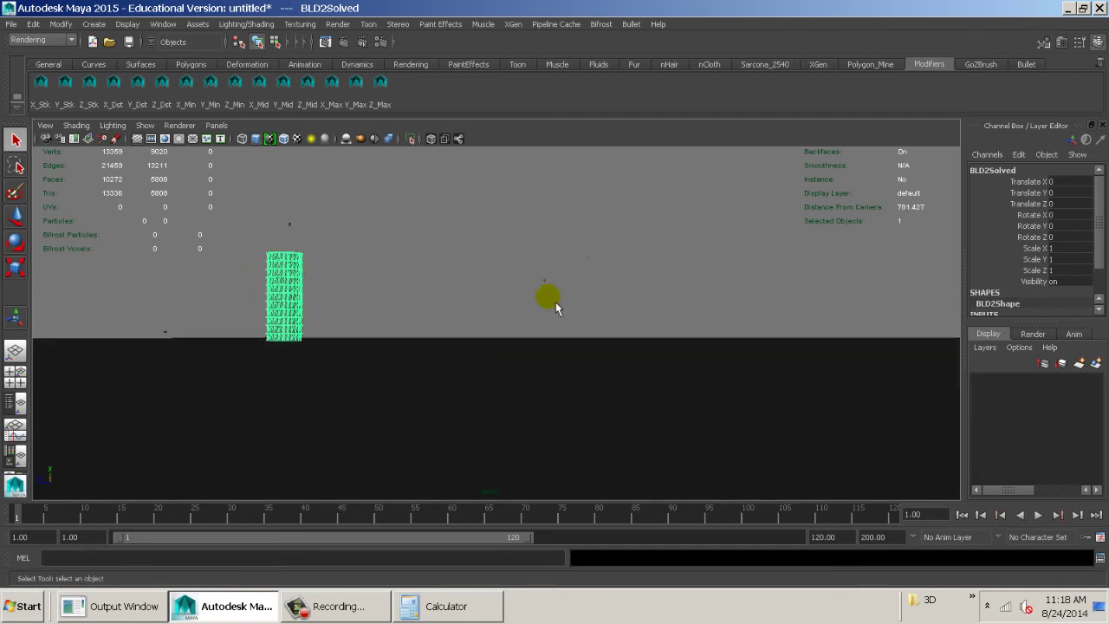
middle_click_drag(556, 302, 526, 310, "alt")
left_click(520, 288)
left_click_drag(529, 315, 686, 324, "alt")
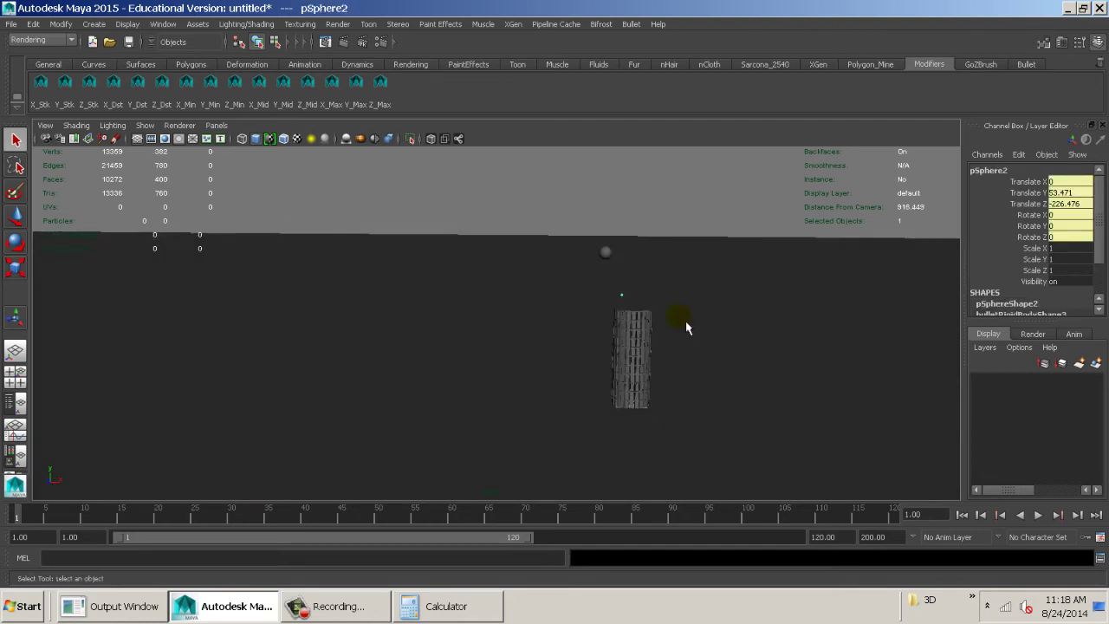
left_click(607, 254)
left_click_drag(606, 254, 665, 262, "alt")
- Delete the imported cameras top1, persp1 and side1 from the scene and leave nothing selected
left_click(620, 196)
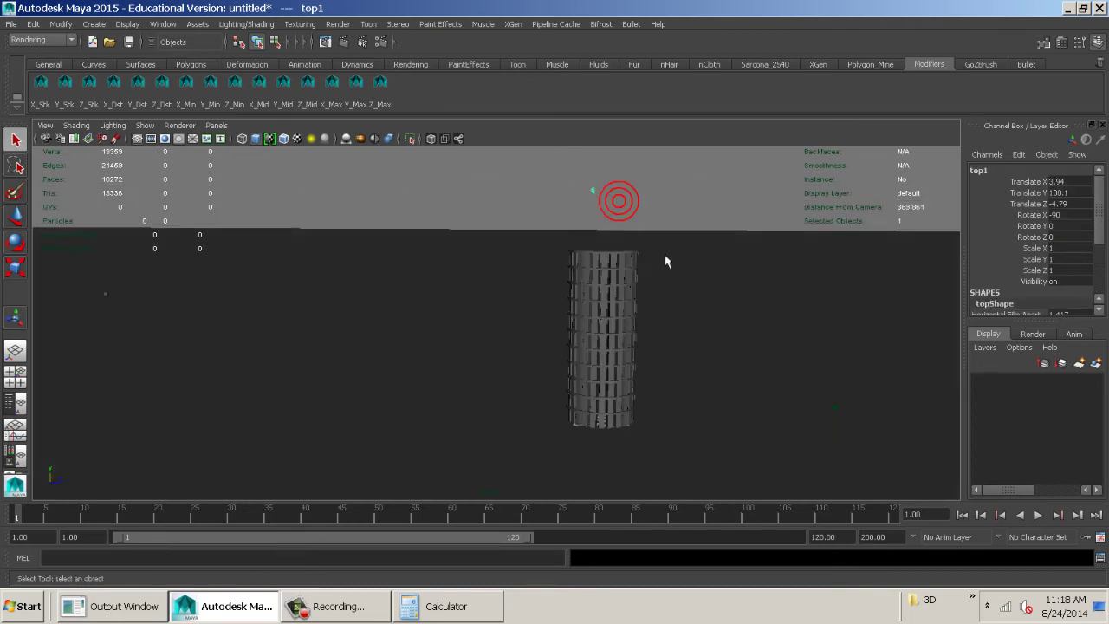
left_click(847, 395)
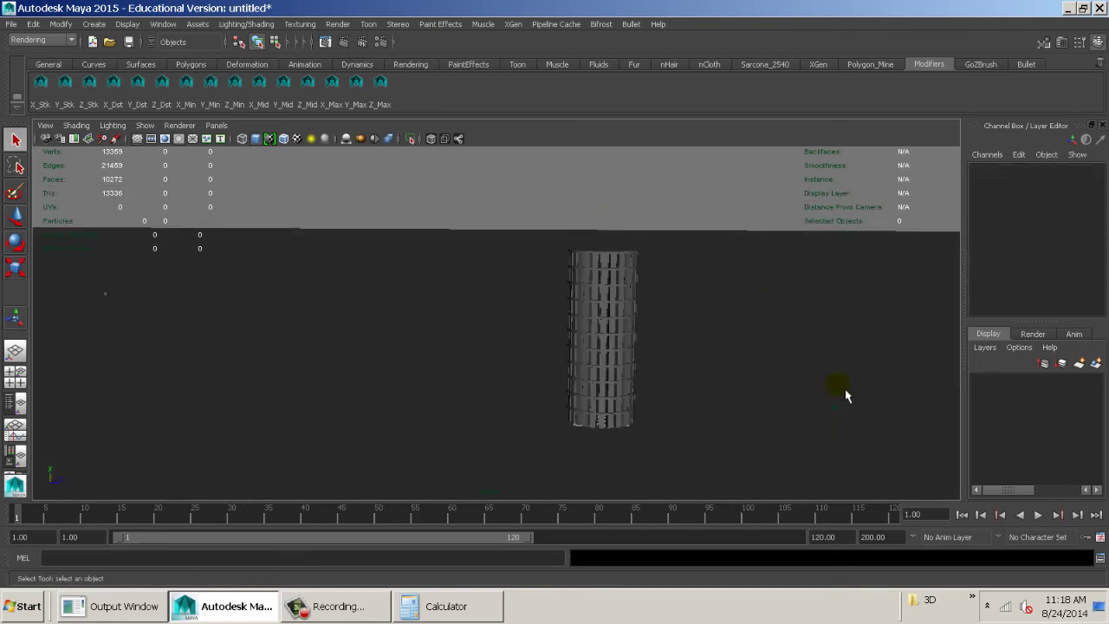
left_click(162, 25)
left_click(201, 128)
scroll(192, 351, "down", 15)
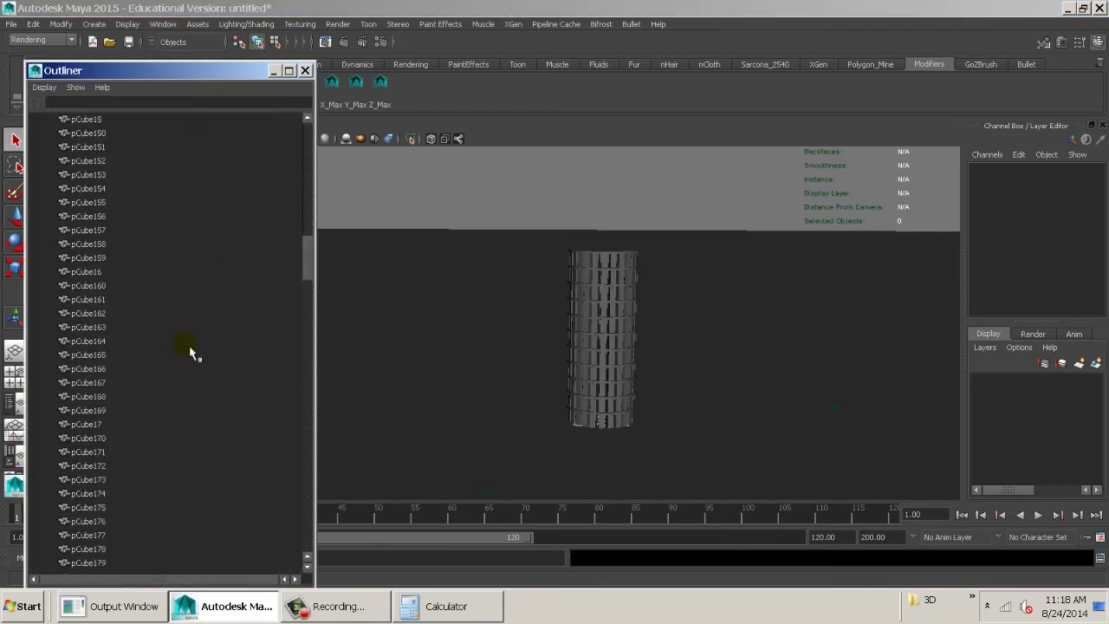
scroll(192, 351, "down", 20)
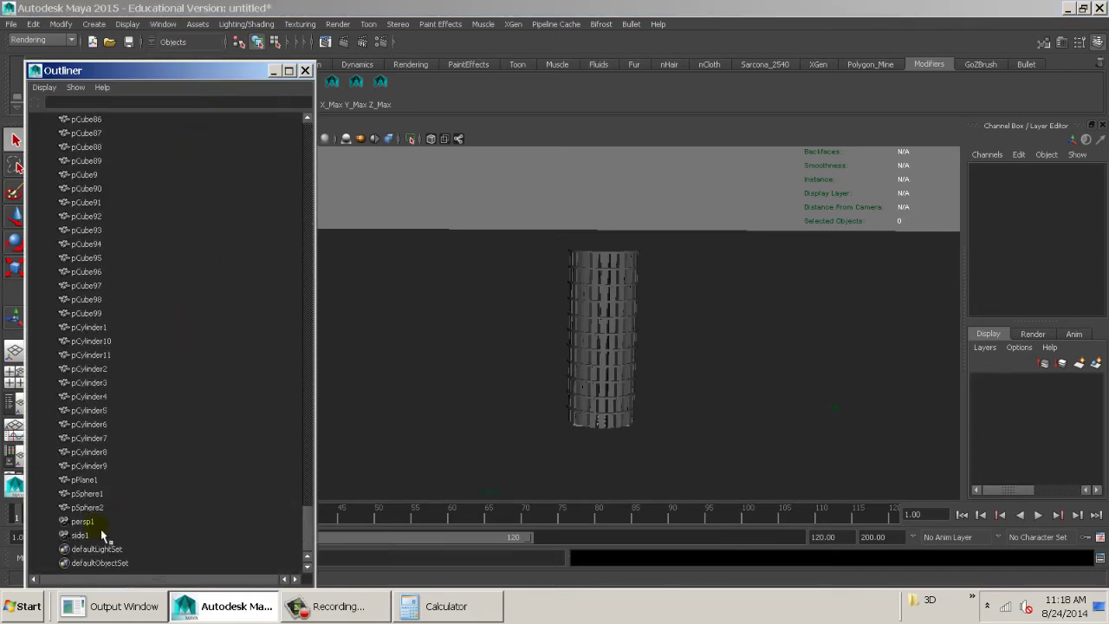
left_click_drag(82, 520, 104, 532)
key("Delete")
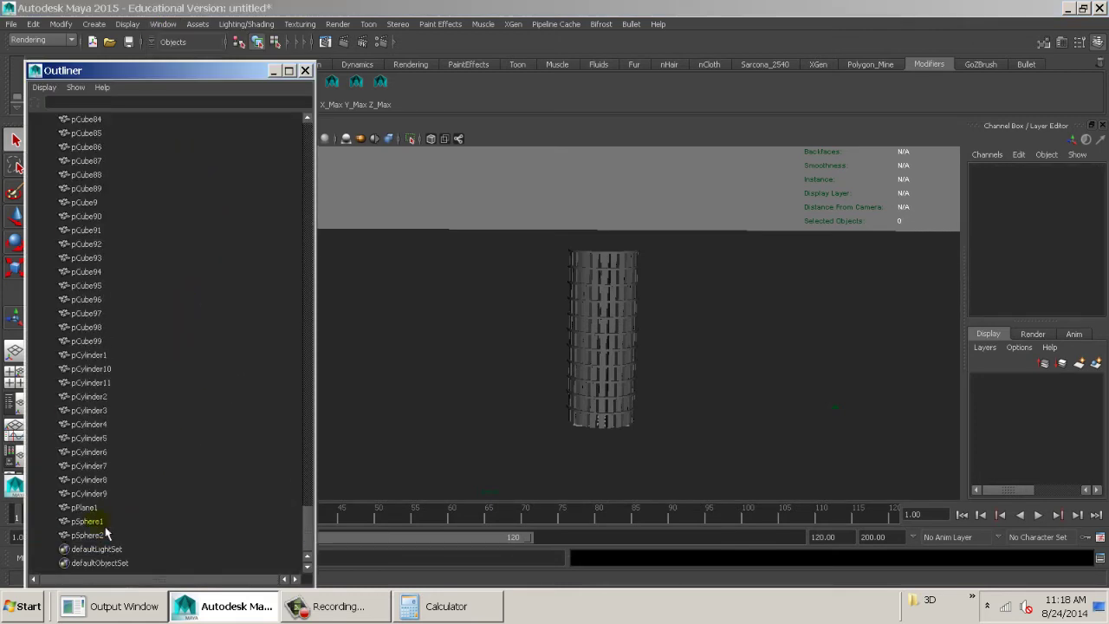
left_click(842, 420)
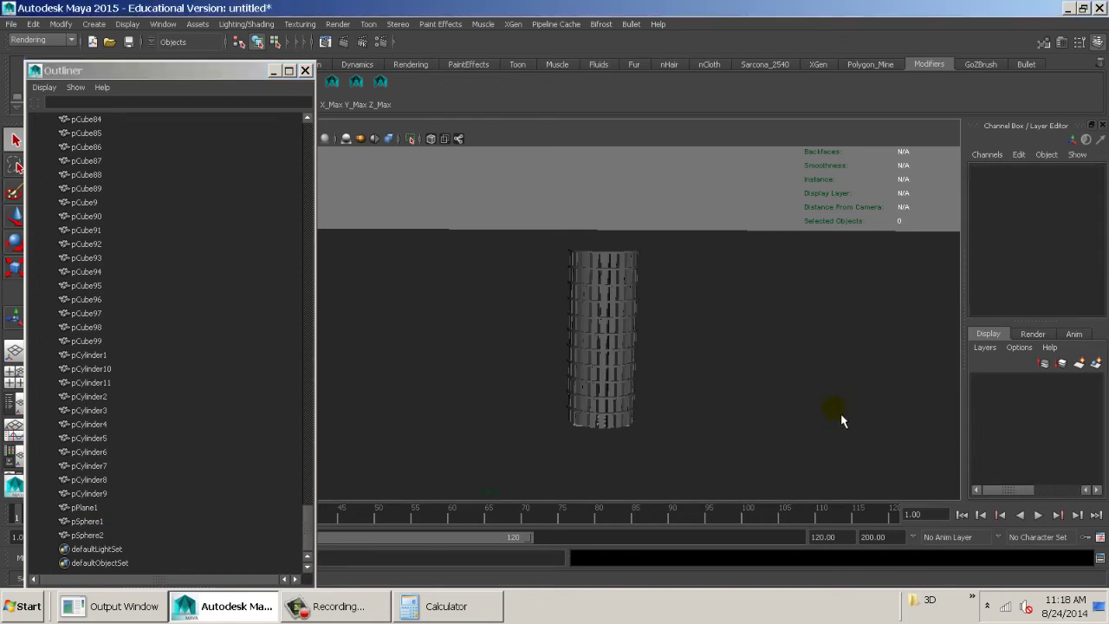
- Select pCylinder2 and BLD2Solved to identify them, try moving BLD2Solved sideways, and undo the move
left_click_drag(113, 536, 173, 273)
left_click(153, 396)
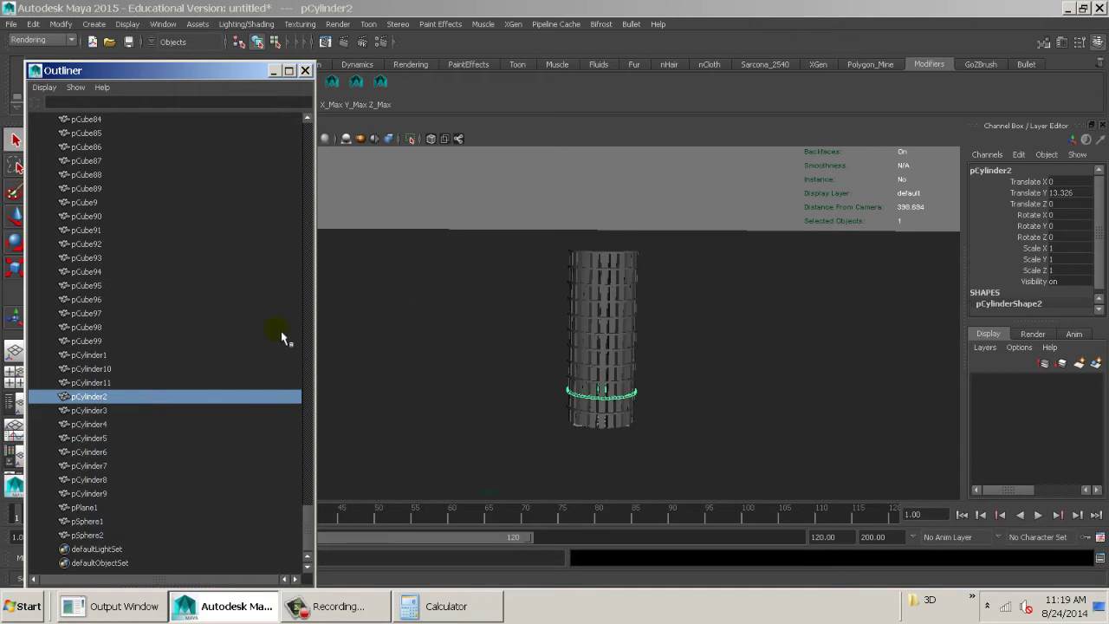
left_click(308, 134)
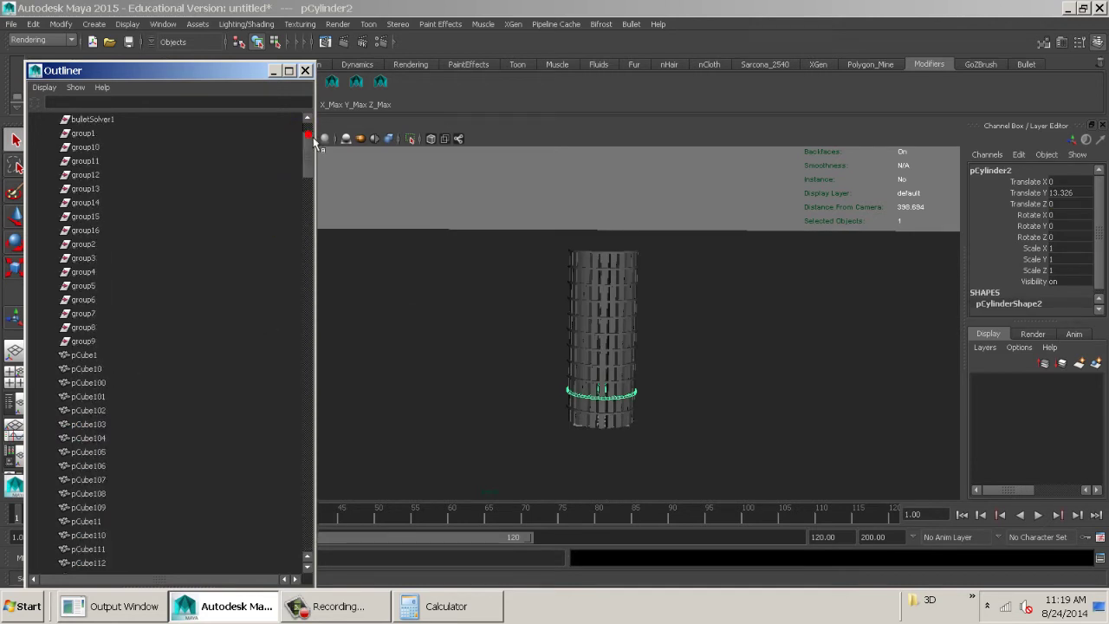
scroll(141, 142, "up", 2)
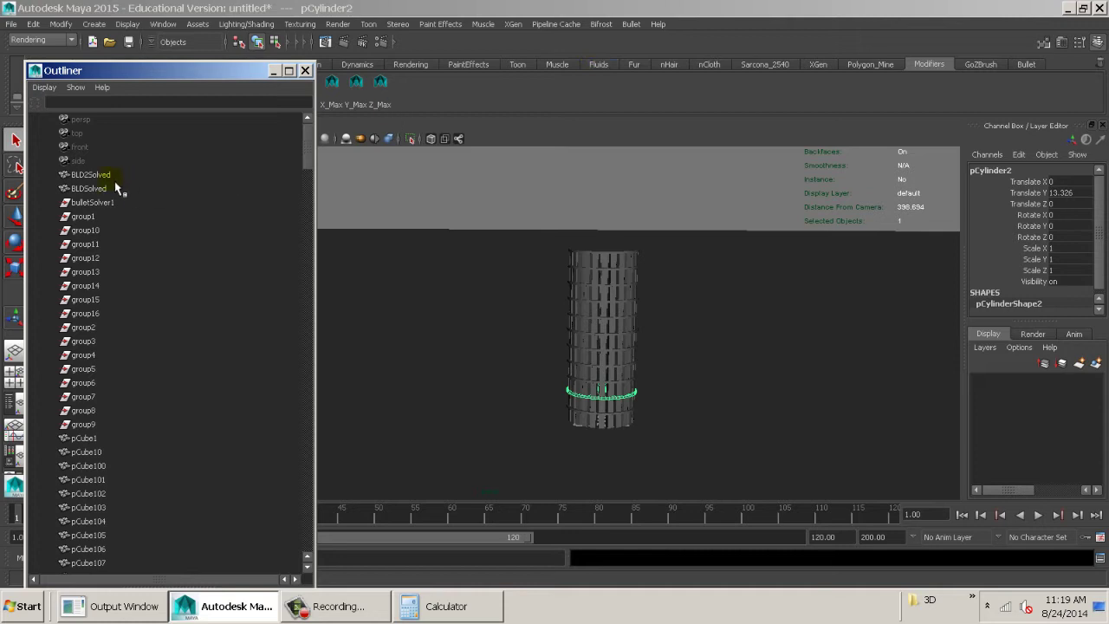
left_click(112, 177)
middle_click_drag(602, 279, 725, 280, "alt")
right_click_drag(724, 280, 646, 302, "alt")
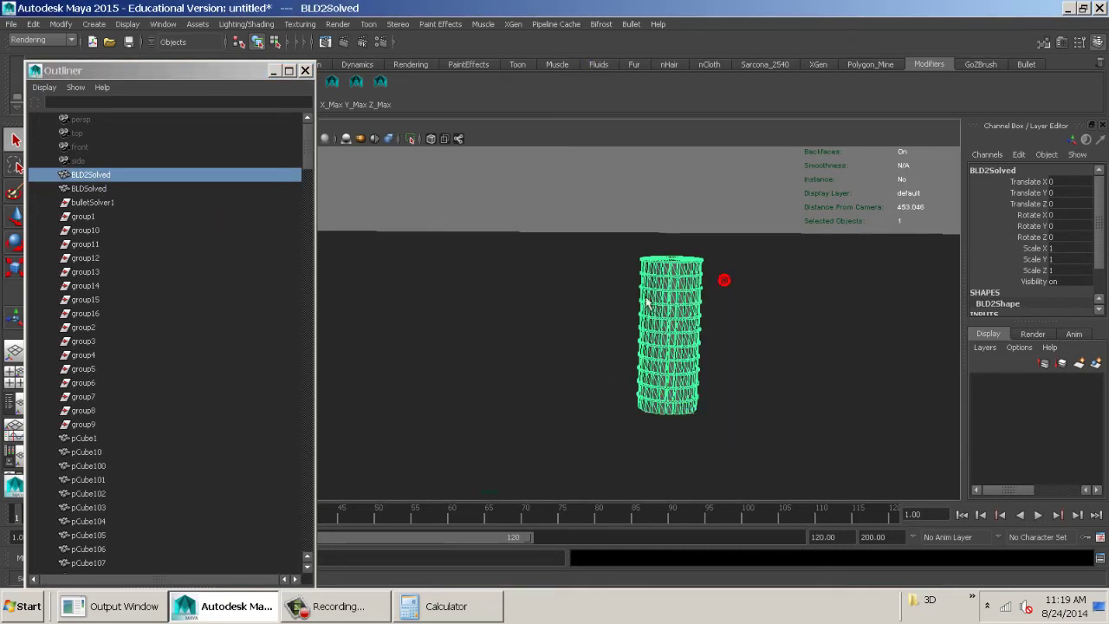
key("w")
middle_click_drag(647, 301, 527, 288)
key("ctrl+z")
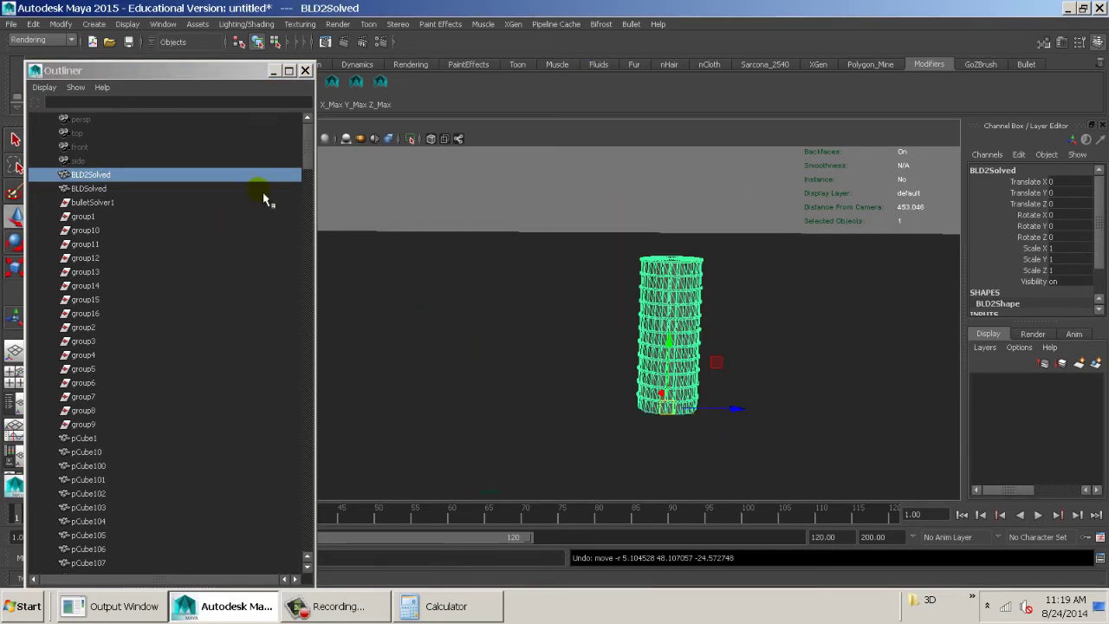
- Try moving BLDSolved, undo that move, and delete the BLDSolved object
left_click(143, 188)
middle_click_drag(495, 324, 597, 310)
key("ctrl+z")
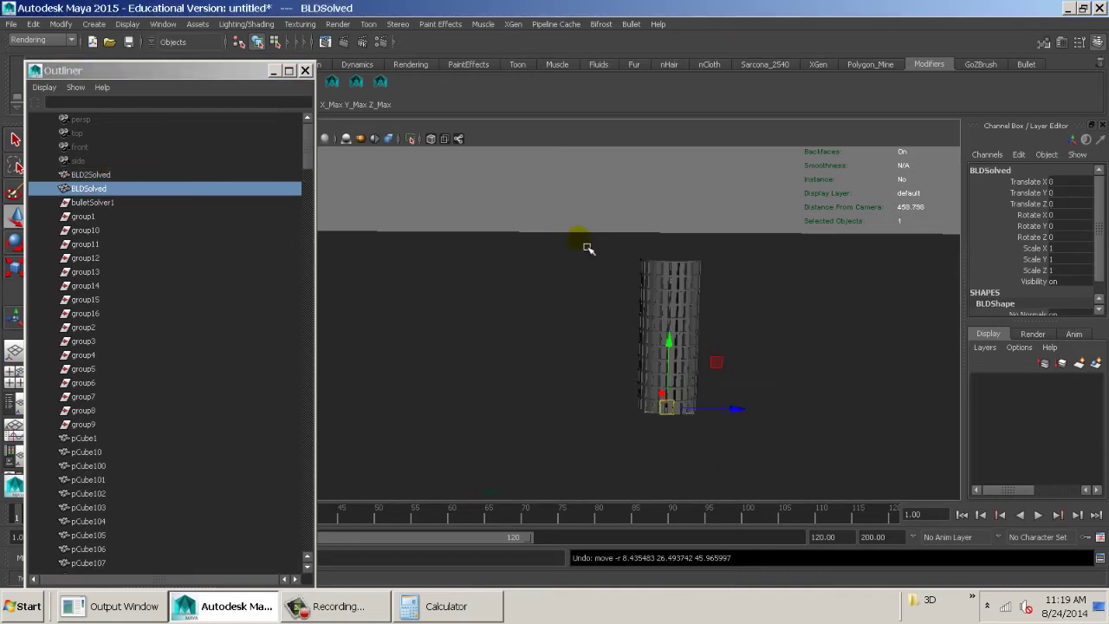
key("Delete")
- Delete bulletSolver1 together with all the imported groups down to group9
left_click(132, 189)
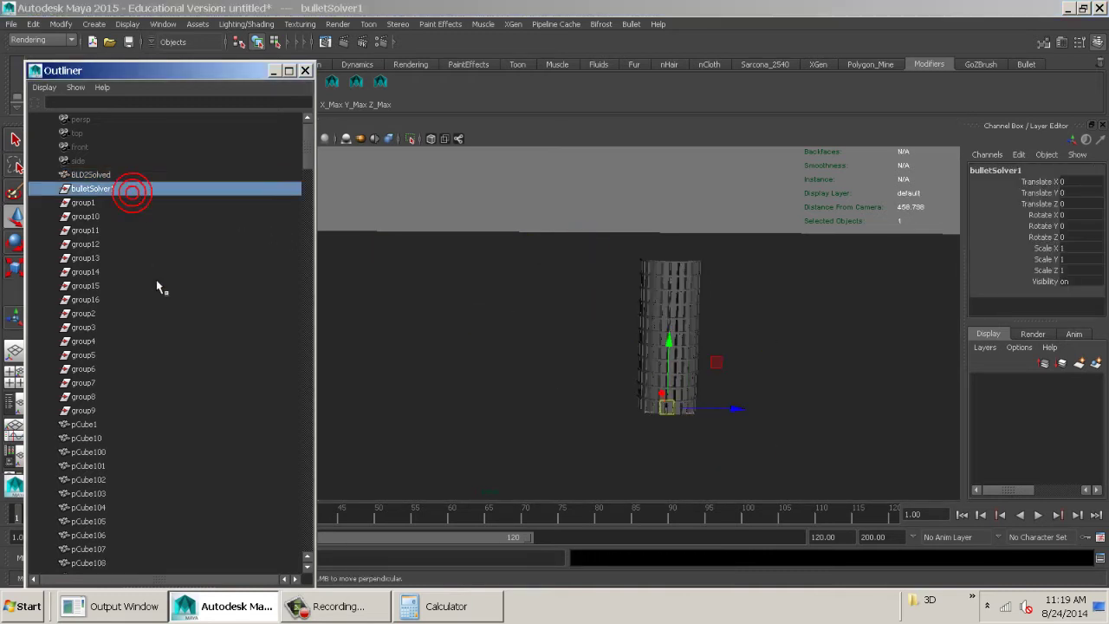
left_click(90, 411, "shift")
key("Delete")
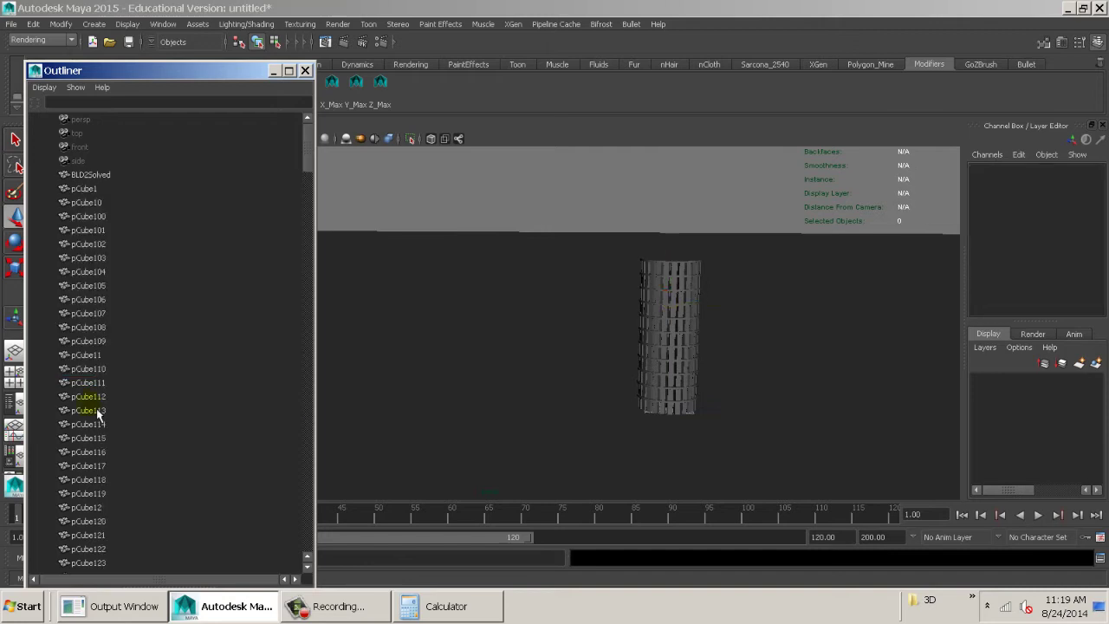
- Delete all the original tower pieces from pCube1 through pCylinder9, keeping BLD2Solved, the plane and the spheres
left_click(108, 190)
scroll(170, 337, "down", 20)
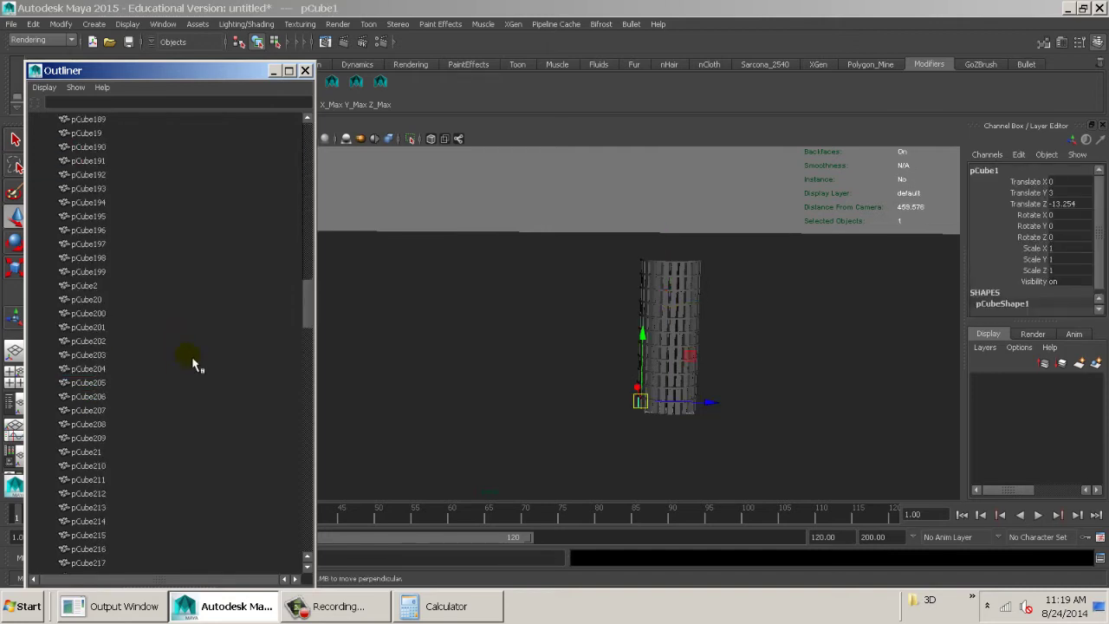
scroll(195, 390, "down", 20)
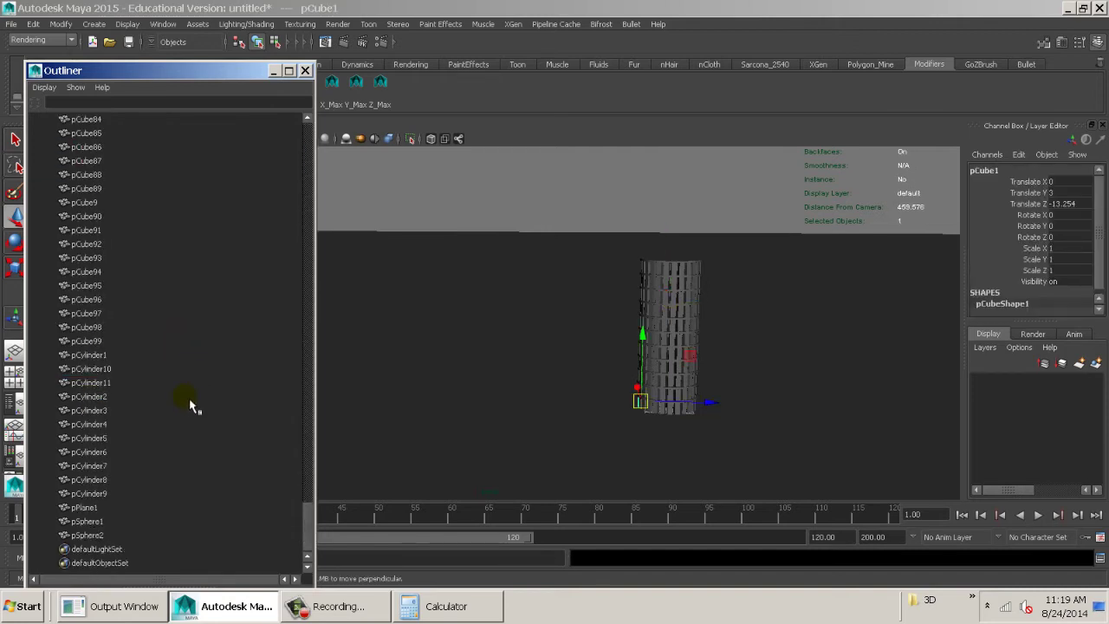
left_click(97, 493, "shift")
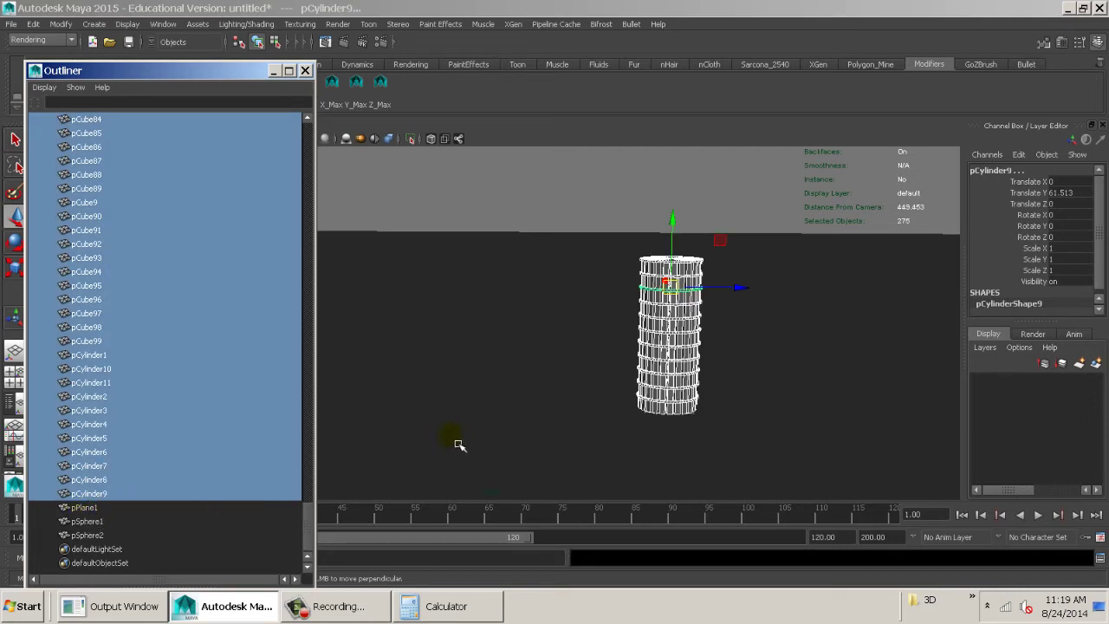
key("Delete")
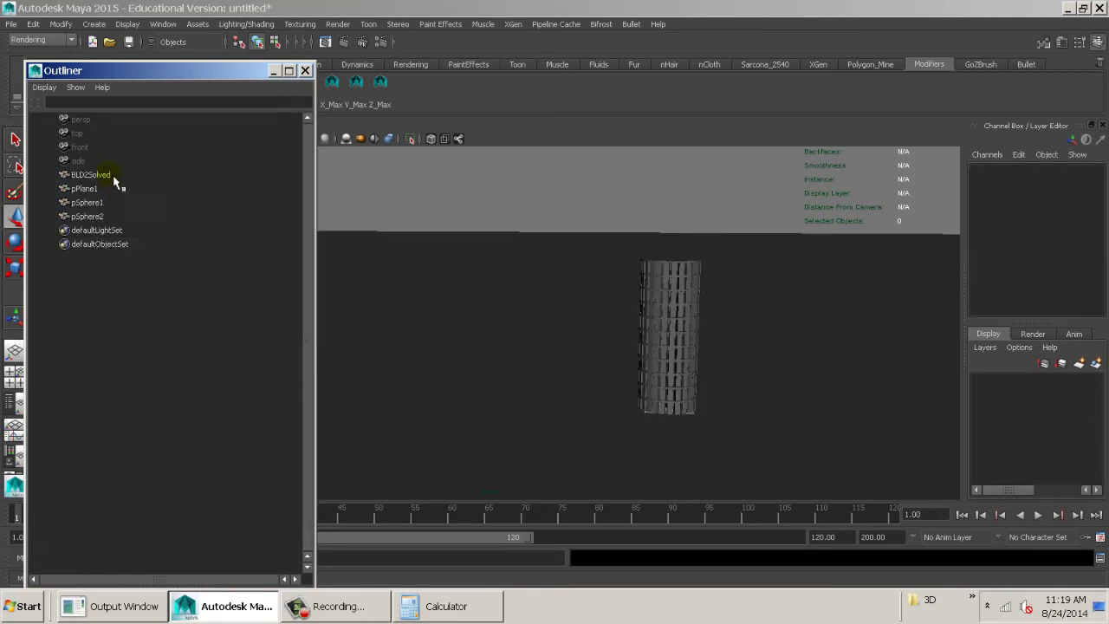
- Check the remaining objects by selecting BLD2Solved, pPlane1 and pSphere1, and view the large sphere from the side
left_click(97, 175)
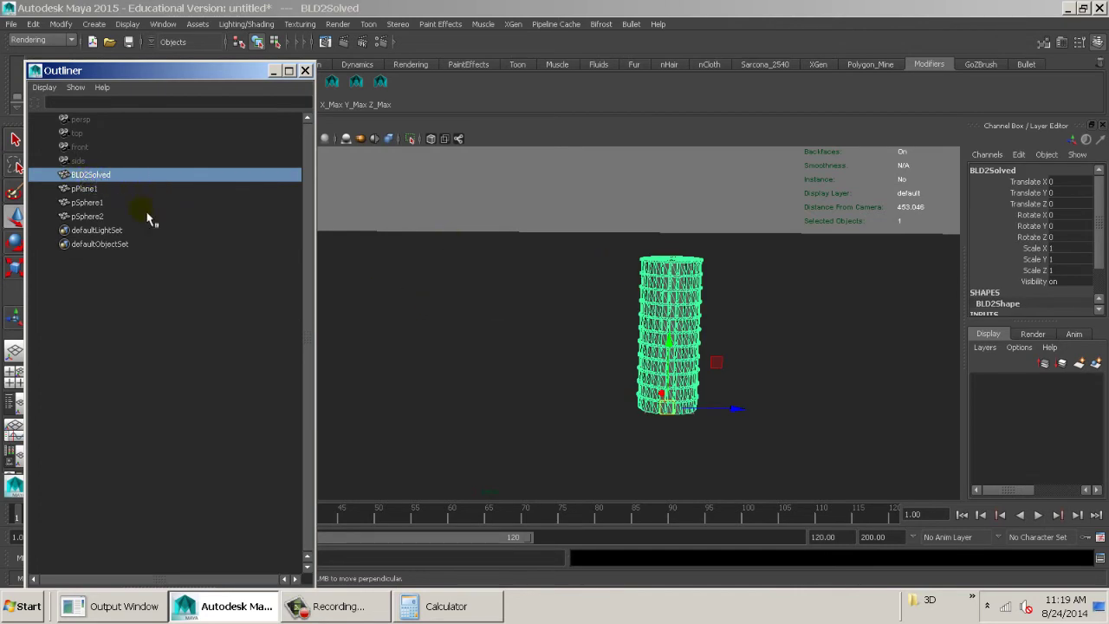
left_click(87, 188)
left_click(91, 201)
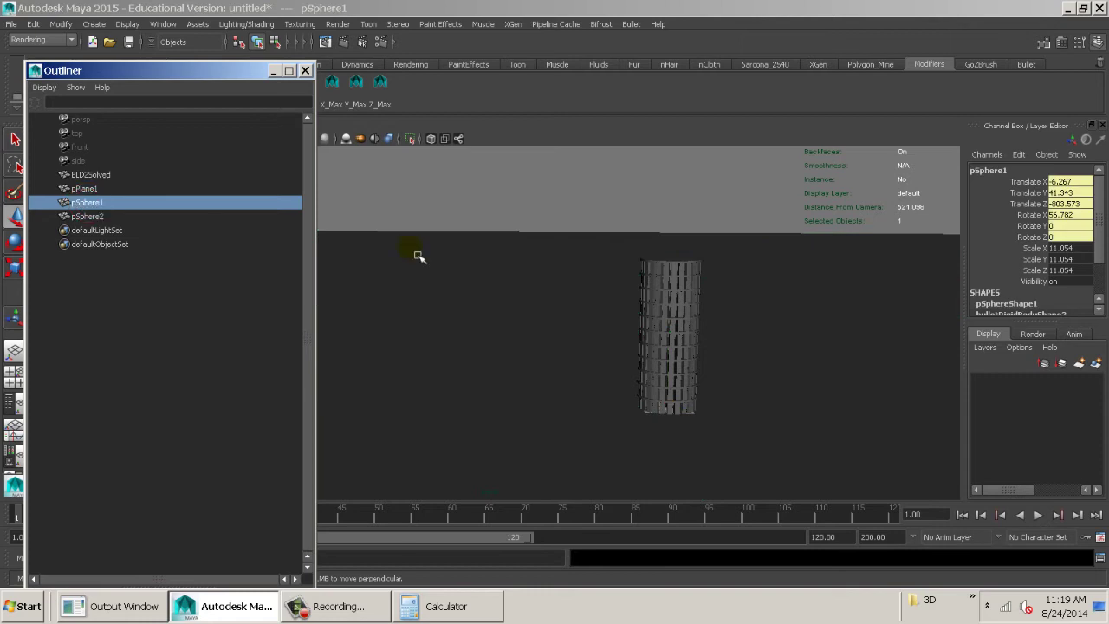
mouse_move(418, 255)
middle_mouse_down("alt")
mouse_move(797, 325)
mouse_move(792, 347)
mouse_move(543, 286)
mouse_move(530, 267)
middle_mouse_up("alt")
mouse_move(638, 295)
left_mouse_down("alt")
mouse_move(646, 303)
mouse_move(649, 285)
mouse_move(834, 321)
mouse_move(714, 309)
mouse_move(849, 331)
left_mouse_up("alt")
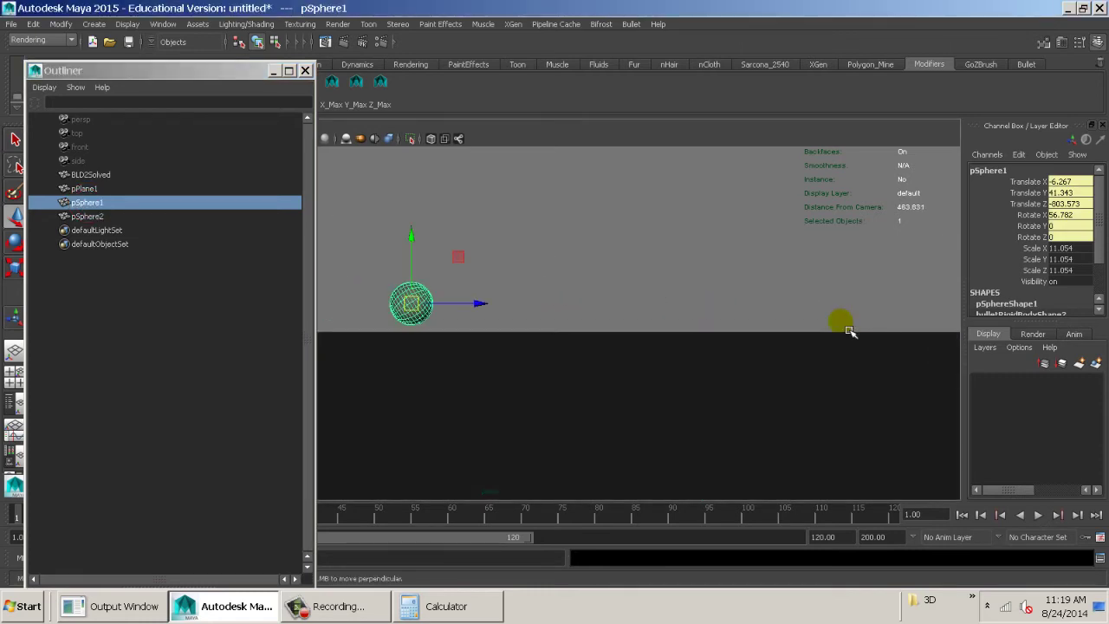
- Select pSphere2, scrub the timeline to frame 120 to review the collapse, and close the Outliner
left_click(181, 216)
left_click_drag(373, 312, 443, 346, "alt")
left_click_drag(394, 516, 213, 499)
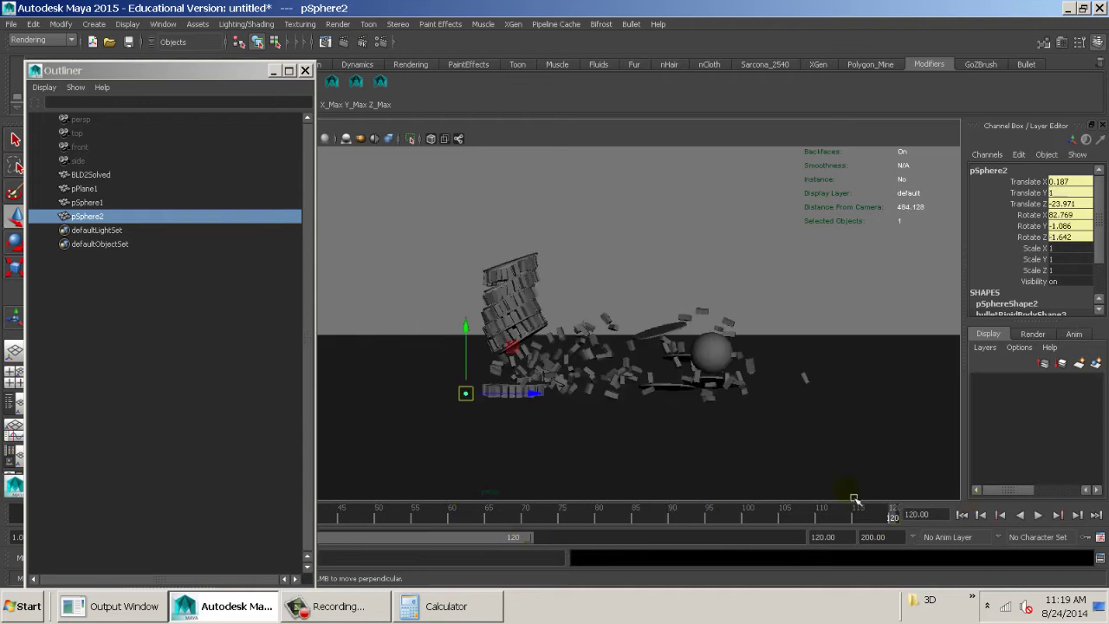
left_click(305, 71)
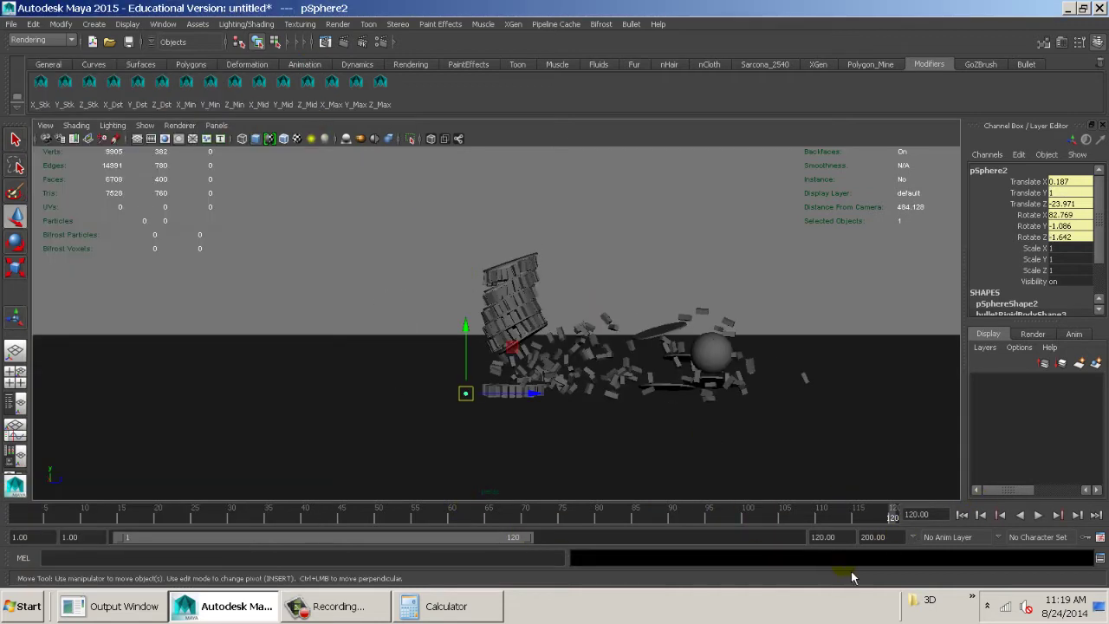
- Extend the playback range to end at frame 240 and return the timeline to frame 1
left_click_drag(839, 537, 754, 547)
type("240")
key("Return")
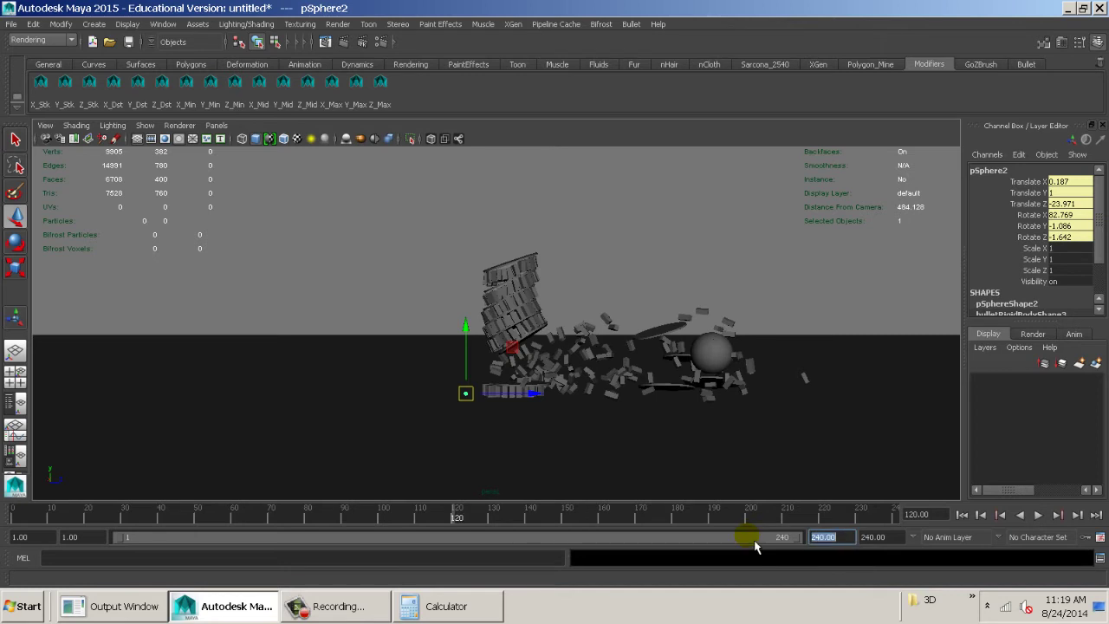
left_click_drag(458, 524, 10, 522)
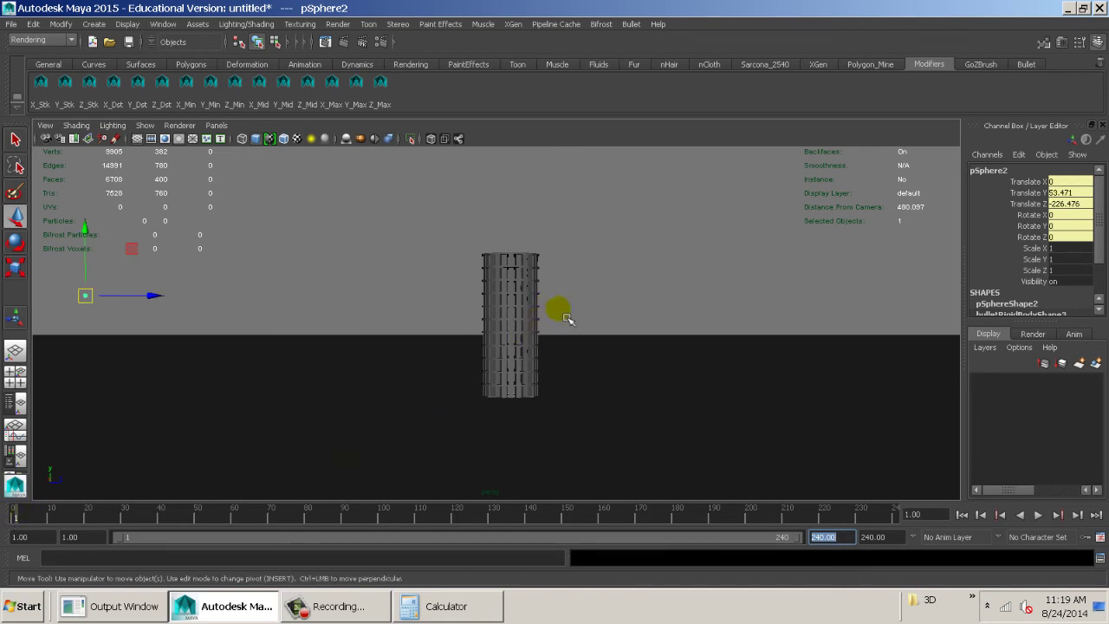
- Examine the upper part of the tower up close and select the BLD2Solved mesh
left_click_drag(597, 260, 639, 292, "alt")
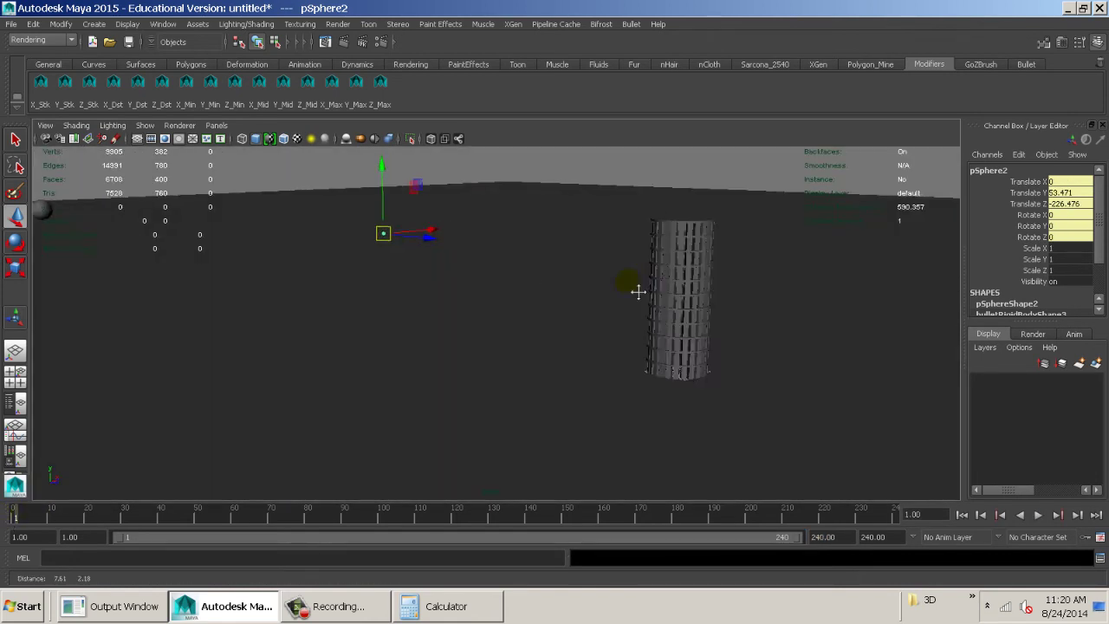
middle_click_drag(638, 292, 509, 310, "alt")
right_click_drag(510, 309, 913, 386, "alt")
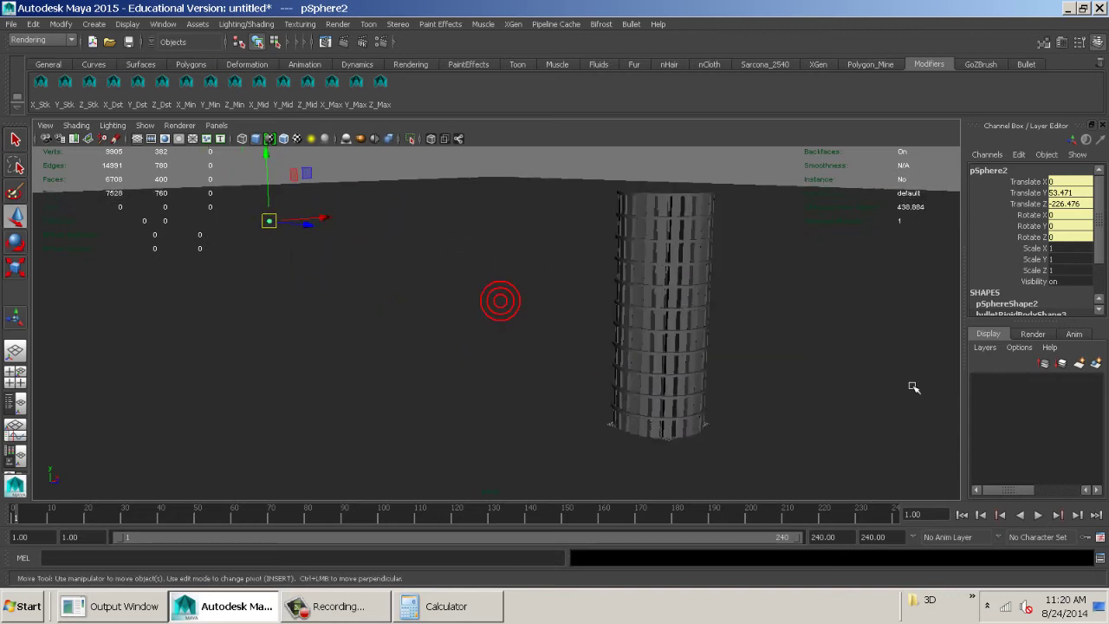
middle_click_drag(724, 351, 458, 344, "alt")
right_click_drag(458, 344, 718, 389, "alt")
middle_click_drag(494, 300, 696, 471, "alt")
right_click_drag(696, 470, 753, 315, "alt")
middle_click_drag(659, 225, 616, 384, "alt")
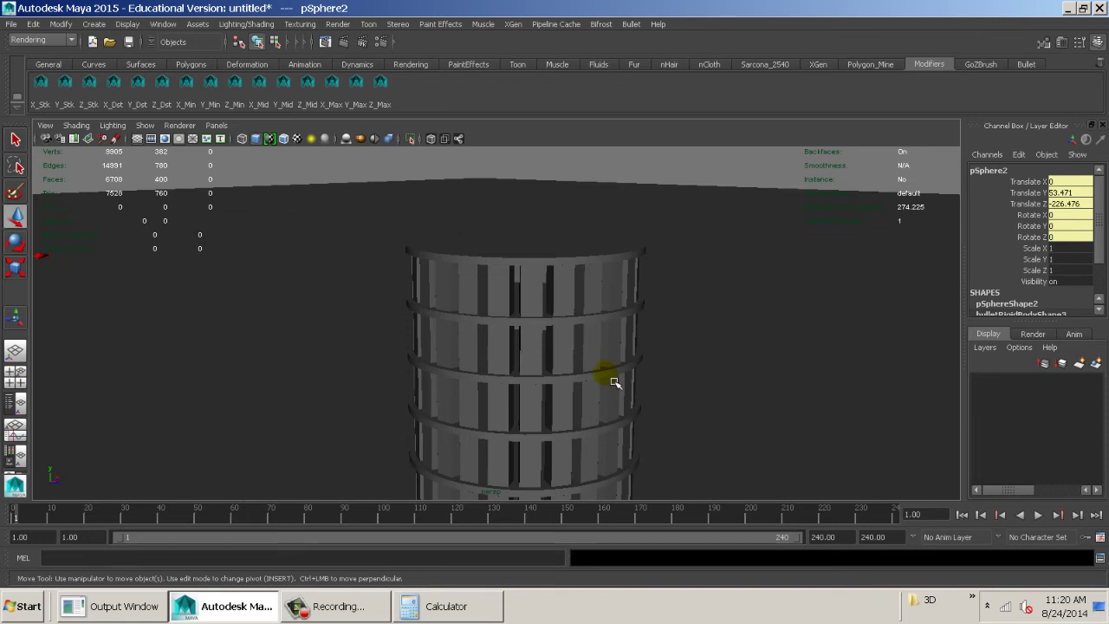
left_click(597, 277)
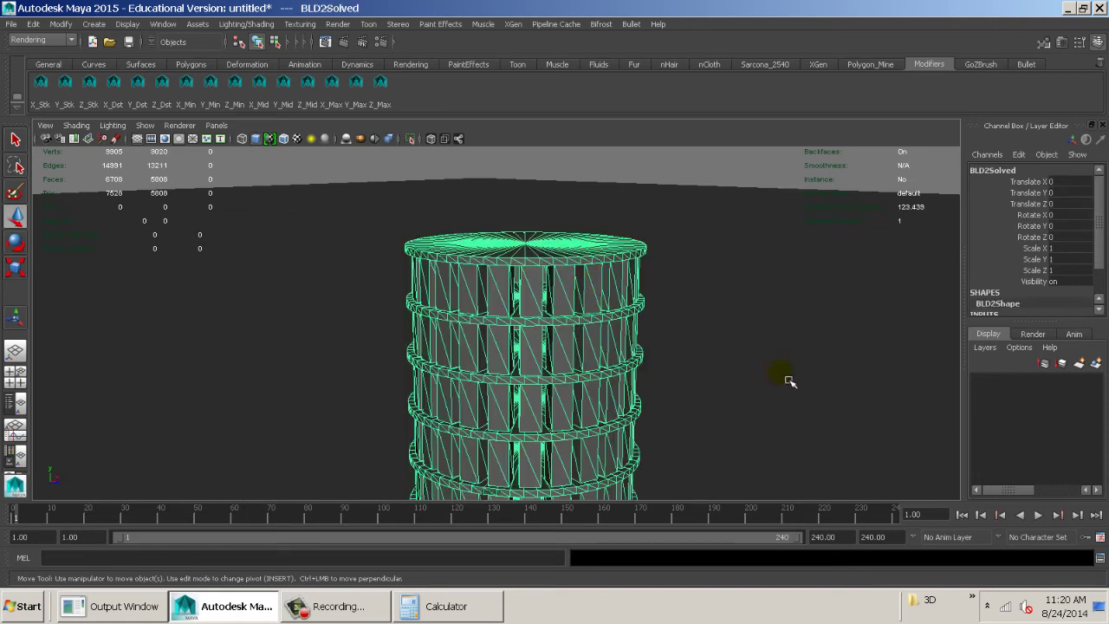
right_click_drag(789, 382, 502, 279, "alt")
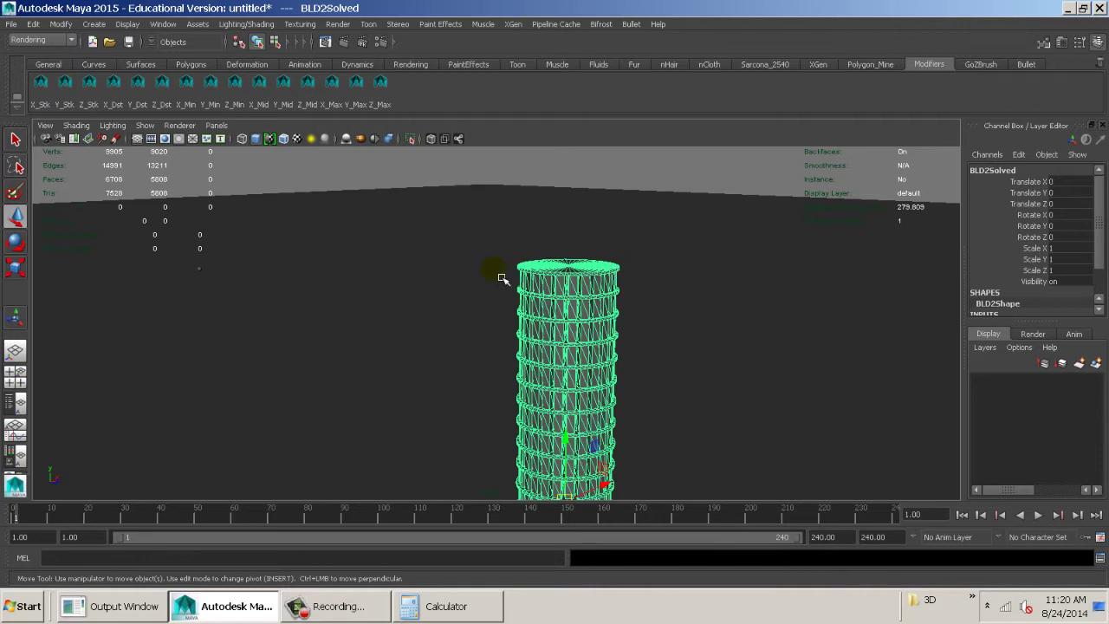
- Check the common render settings, close them, and inspect the tower and small sphere from ground level with nothing left selected
left_click(390, 45)
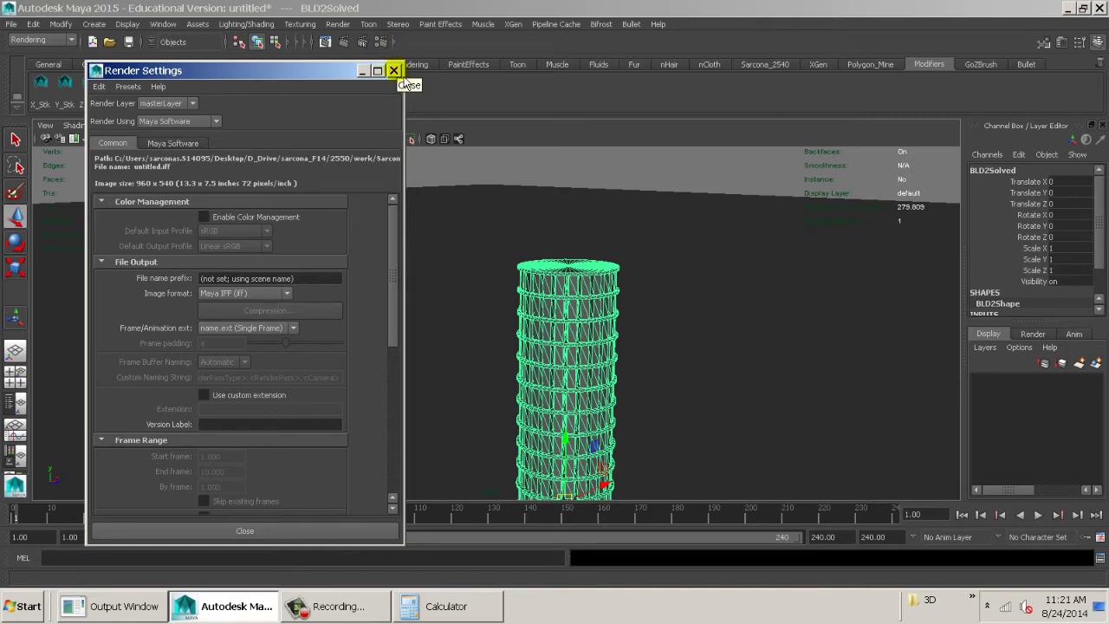
left_click(394, 71)
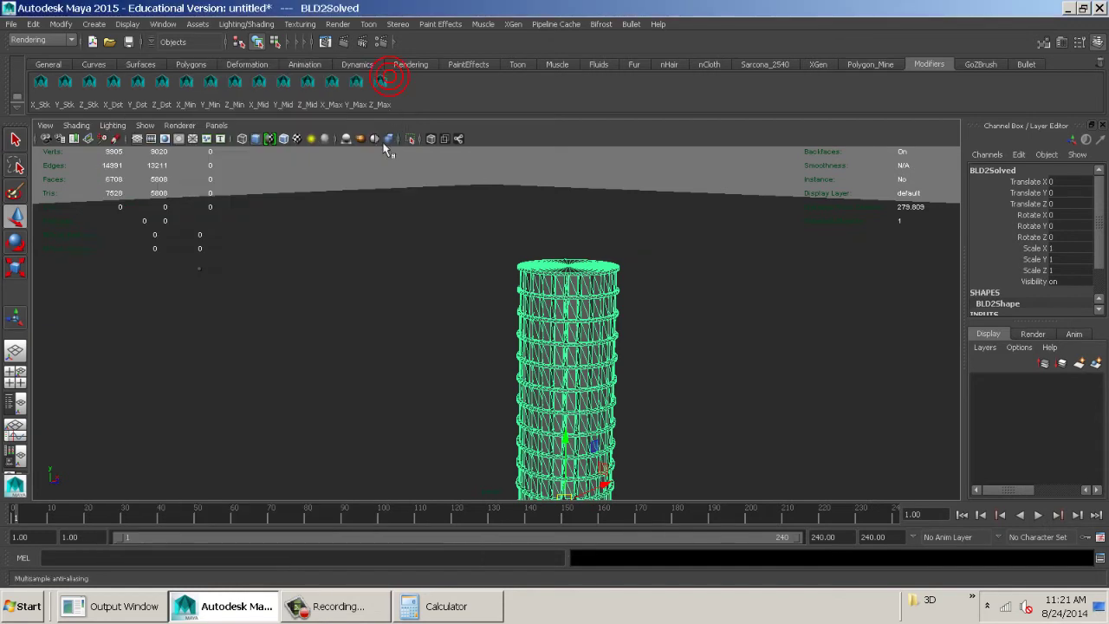
left_click(378, 168)
left_click_drag(552, 376, 640, 417, "alt")
middle_click_drag(641, 417, 829, 325, "alt")
left_click_drag(728, 404, 733, 399, "alt")
middle_click_drag(737, 397, 733, 399, "alt")
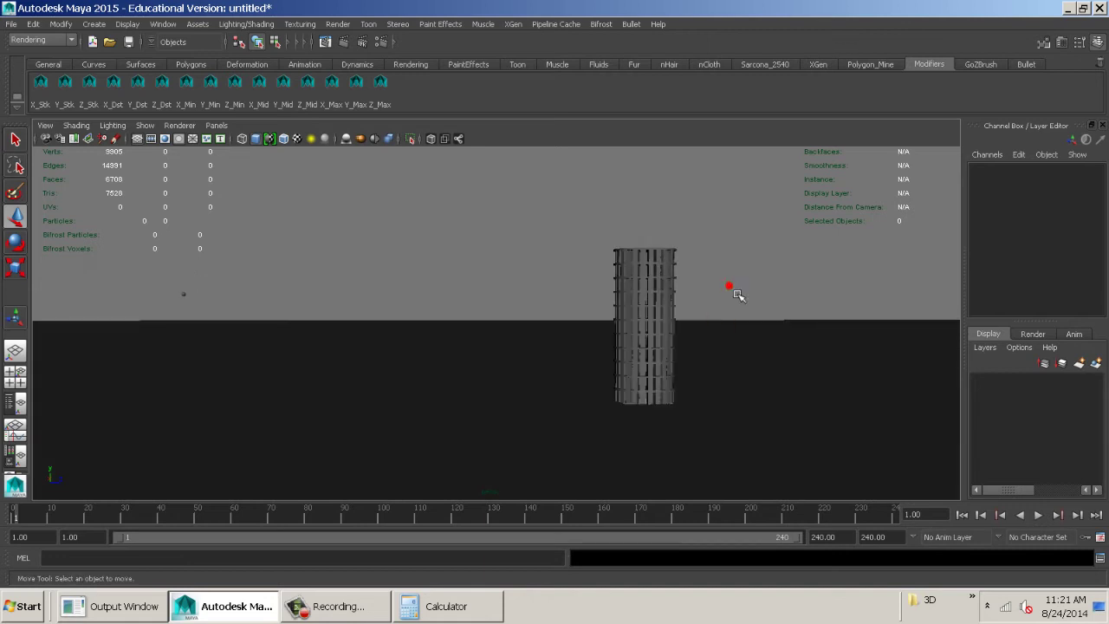
left_click_drag(731, 287, 589, 225)
left_click(575, 216)
left_click(193, 310)
left_click(298, 259)
left_click_drag(599, 234, 658, 264)
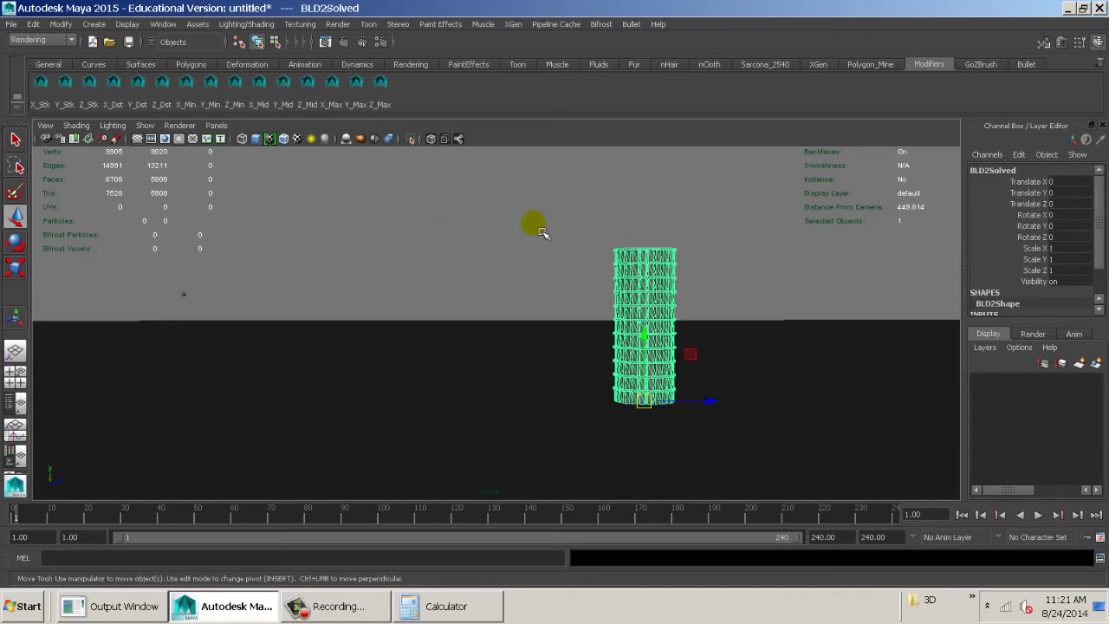
left_click(520, 223)
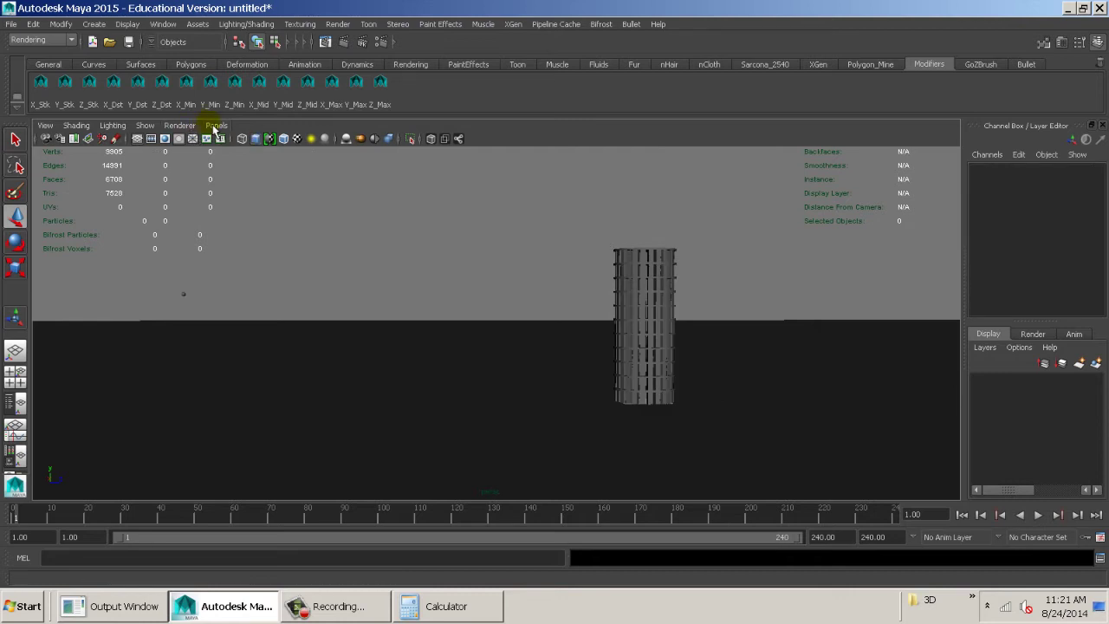
- Create a new perspective camera and aim it at the tower from a low angle near the ground
left_click(216, 125)
mouse_move(294, 139)
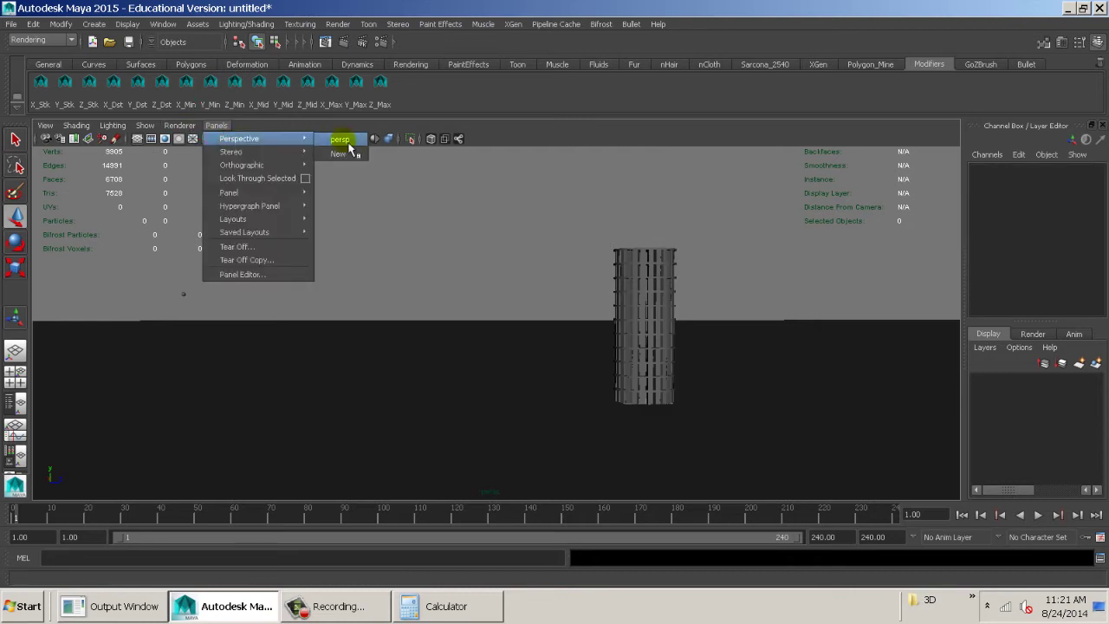
left_click(340, 154)
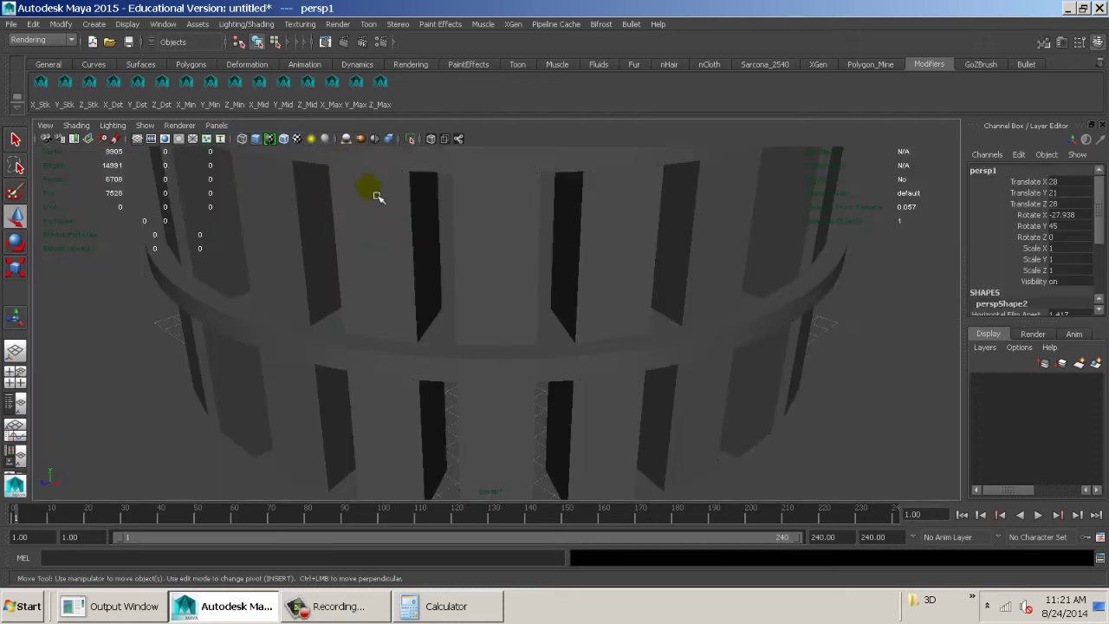
right_click_drag(636, 317, 416, 240, "alt")
middle_click_drag(537, 251, 572, 401, "alt")
right_click_drag(565, 396, 416, 378, "alt")
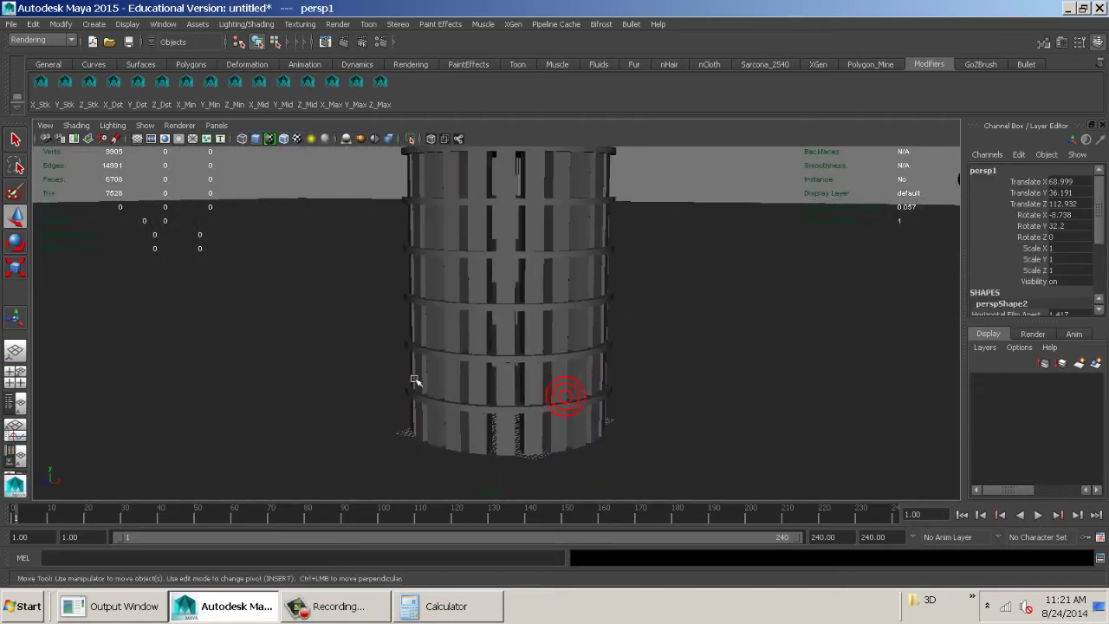
left_click_drag(463, 369, 733, 375, "alt")
left_click_drag(483, 404, 639, 418, "alt")
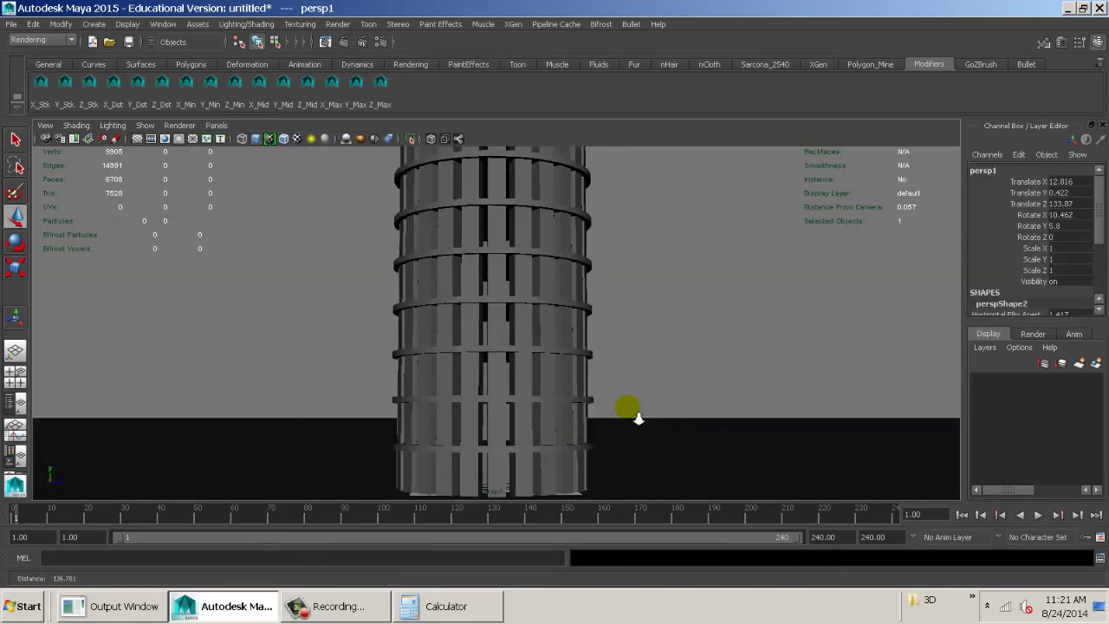
right_click_drag(639, 419, 552, 394, "alt")
middle_click_drag(552, 394, 565, 399, "alt")
left_click_drag(564, 398, 575, 400, "alt")
- Set the new camera's focal length to 50 and pull it back to frame the whole tower
scroll(1053, 277, "down", 3)
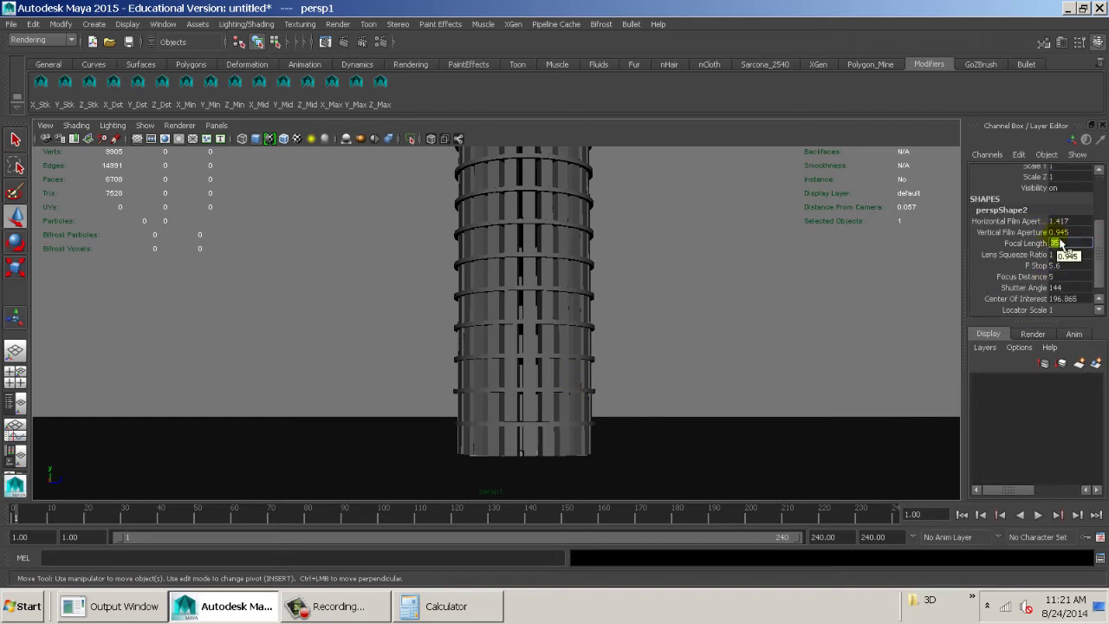
key("Return")
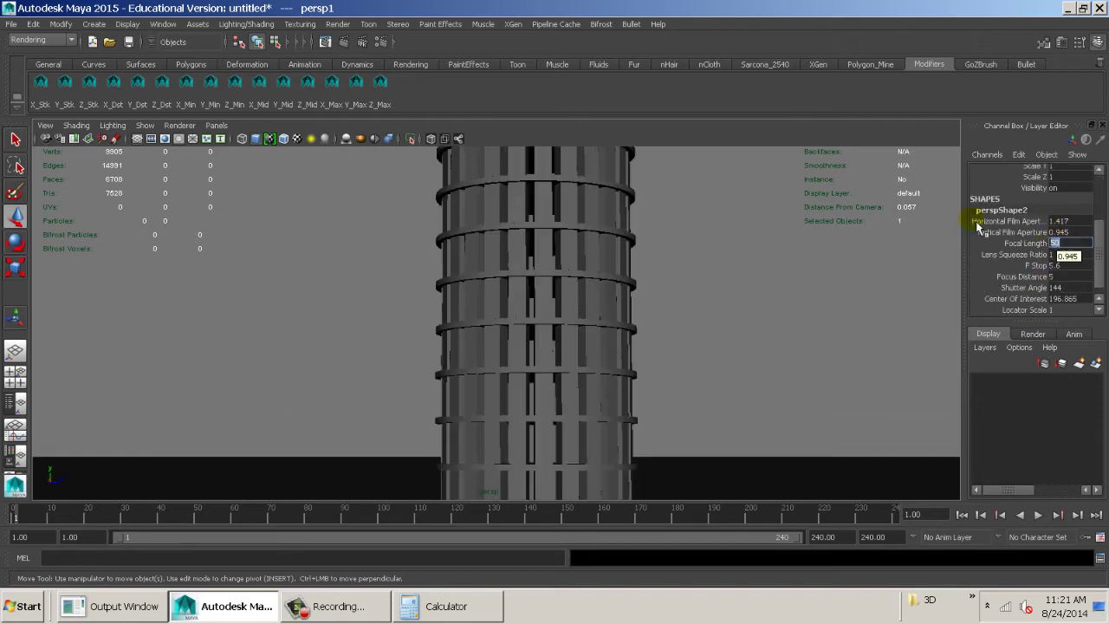
right_click_drag(798, 303, 560, 332, "alt")
middle_click_drag(560, 332, 525, 376, "alt")
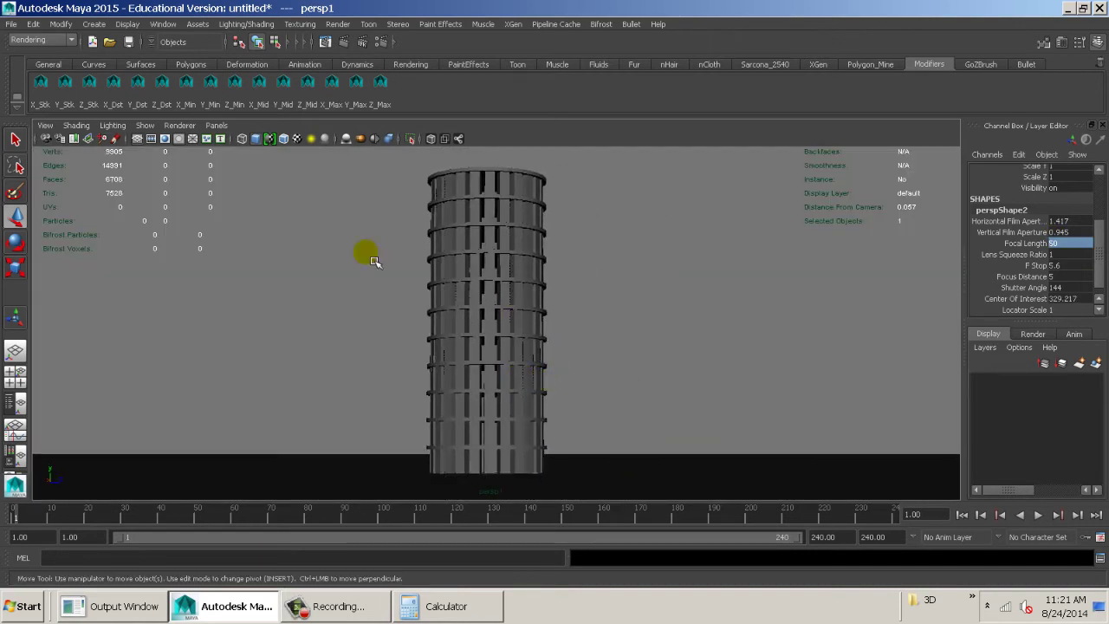
middle_click_drag(616, 319, 527, 310, "alt")
left_click_drag(537, 309, 636, 336, "alt")
middle_click_drag(636, 336, 764, 341, "alt")
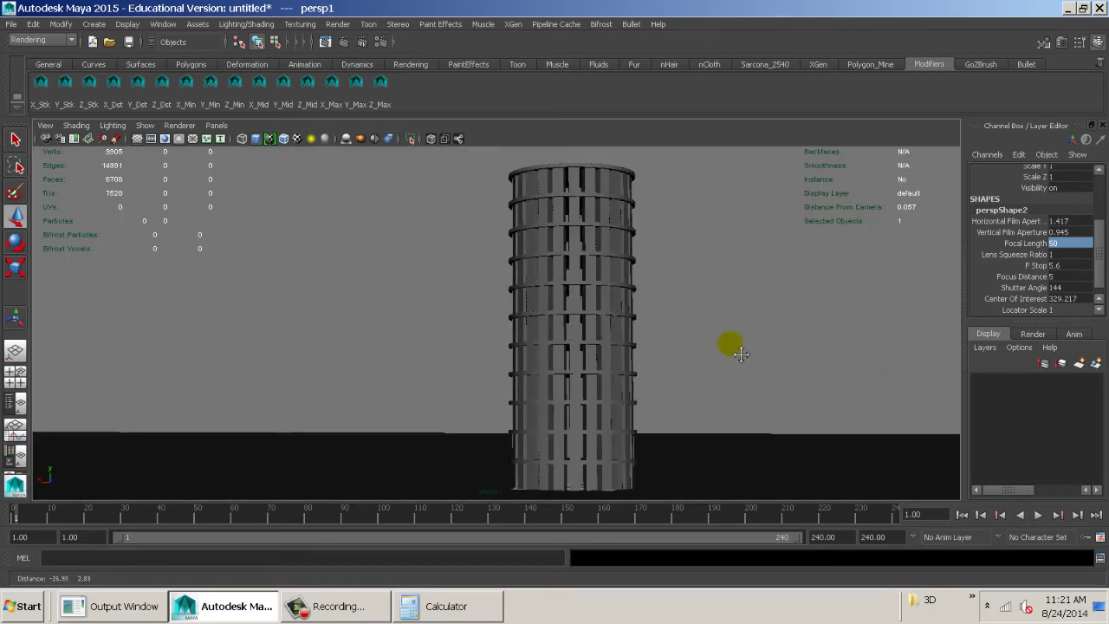
right_click_drag(766, 341, 637, 334, "alt")
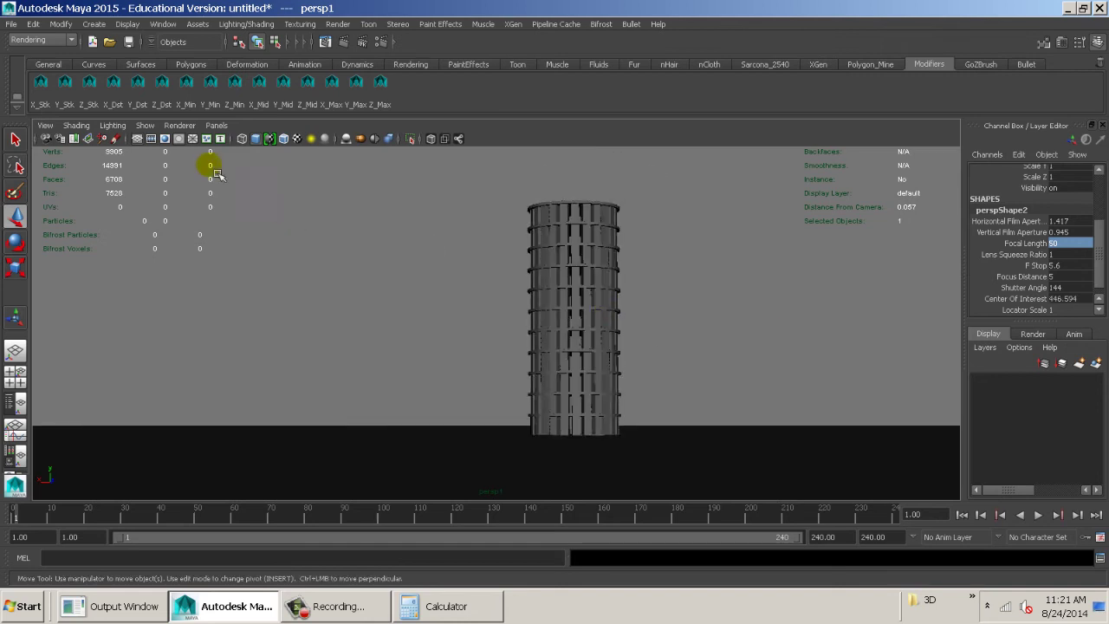
- Display the camera's resolution gate, set its fit to Vertical, and compose the tower inside the frame
left_click(166, 140)
right_click_drag(518, 299, 628, 325, "alt")
left_click(45, 125)
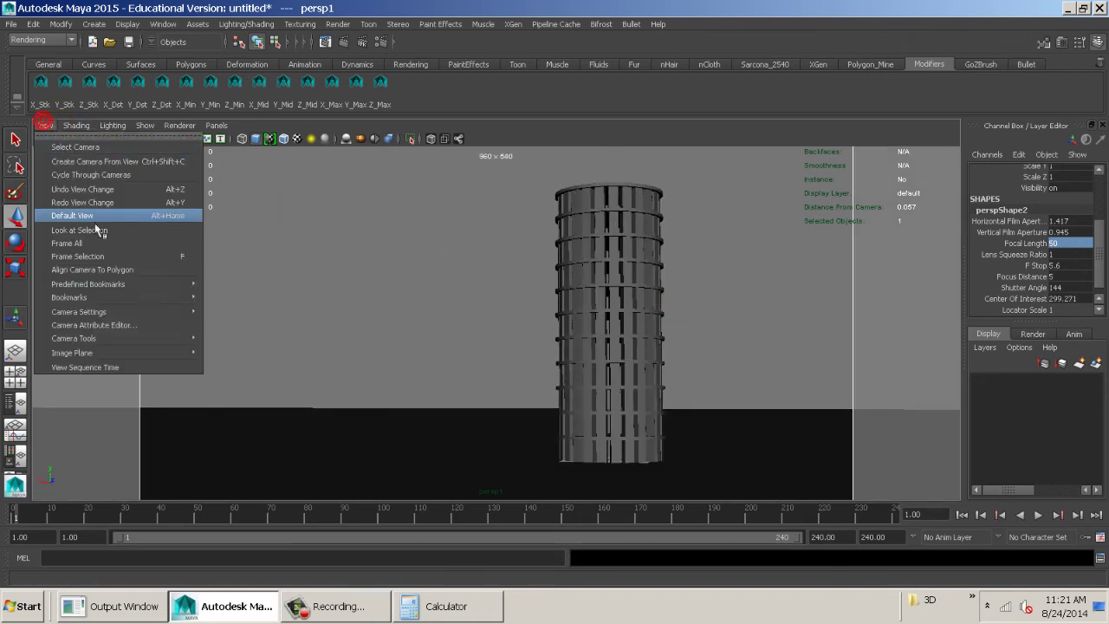
mouse_move(170, 322)
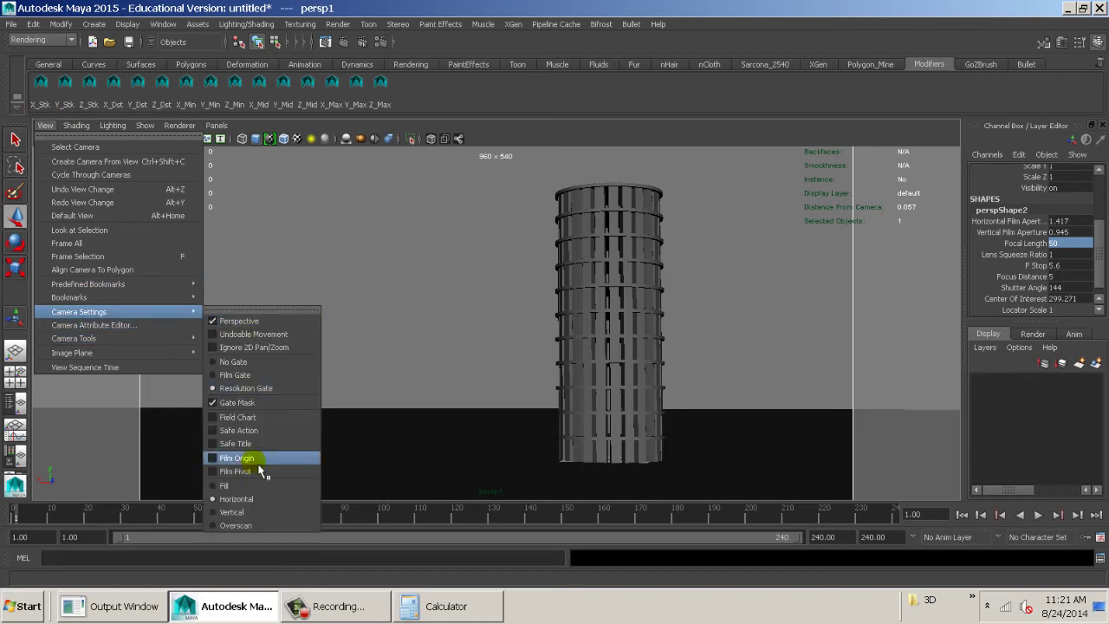
left_click(256, 492)
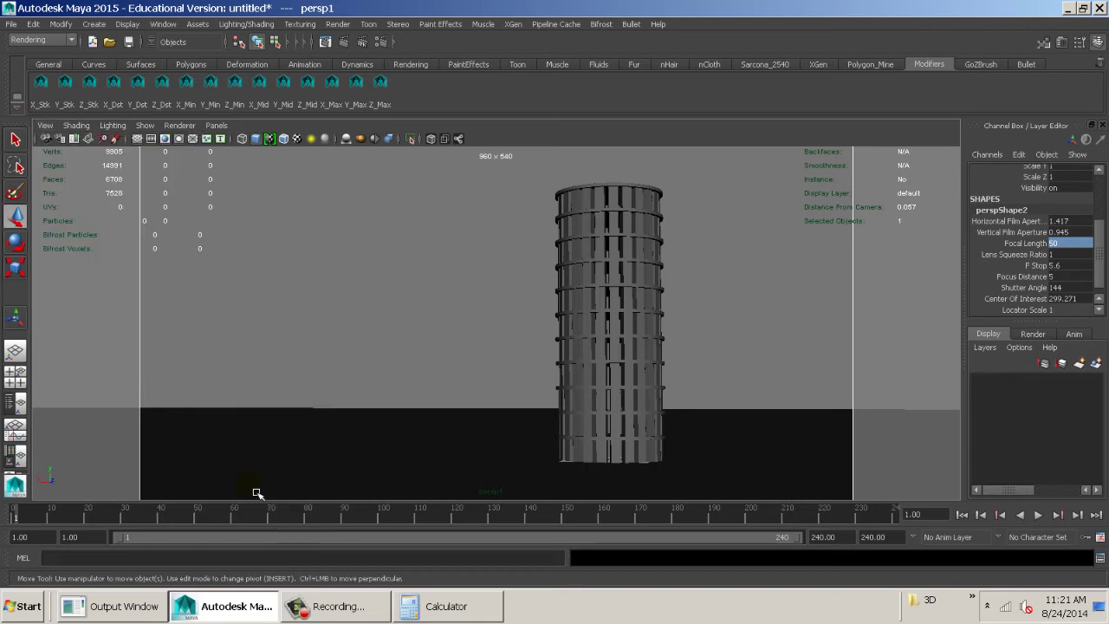
left_click(45, 125)
mouse_move(156, 312)
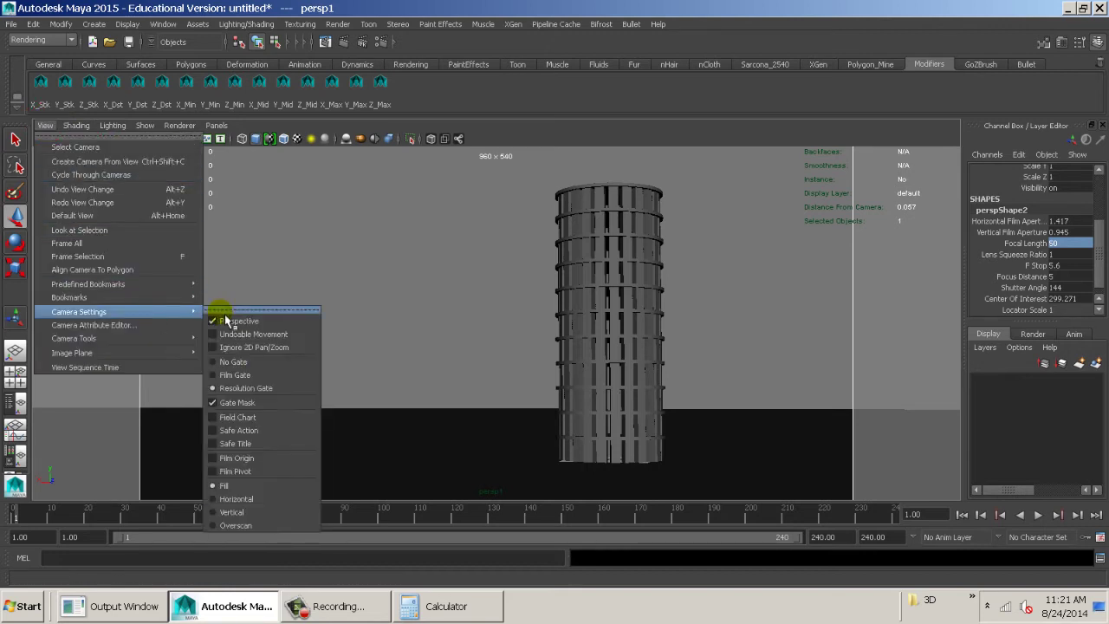
left_click(256, 512)
middle_click_drag(477, 421, 552, 428, "alt")
right_click_drag(552, 429, 499, 423, "alt")
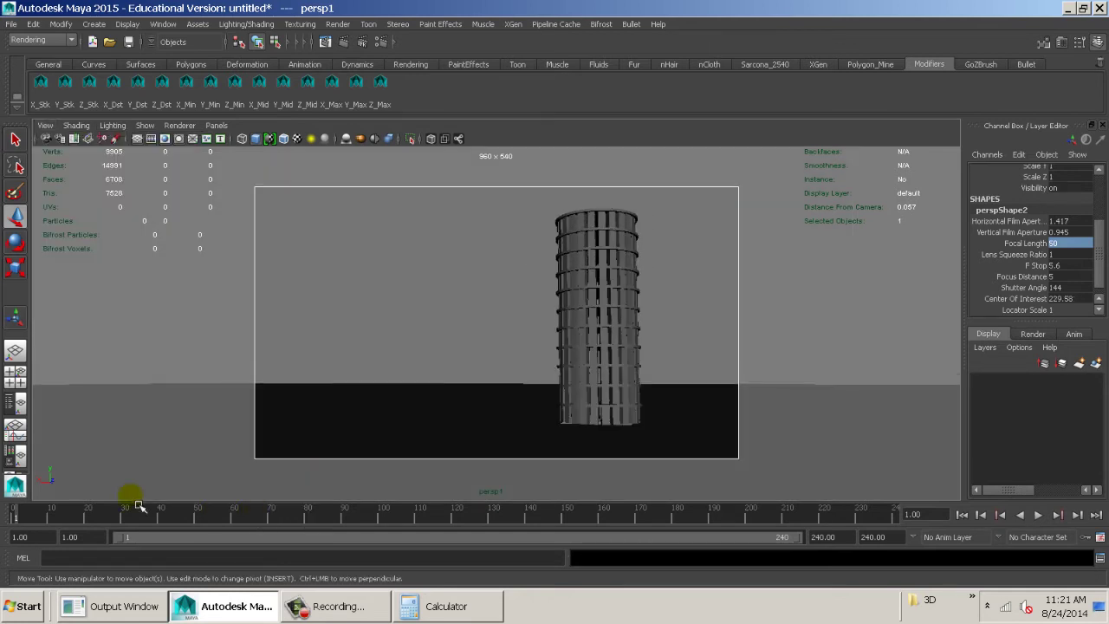
- Play the simulation through the new camera to check the shot, ending back at frame 1
left_click_drag(297, 538, 191, 540)
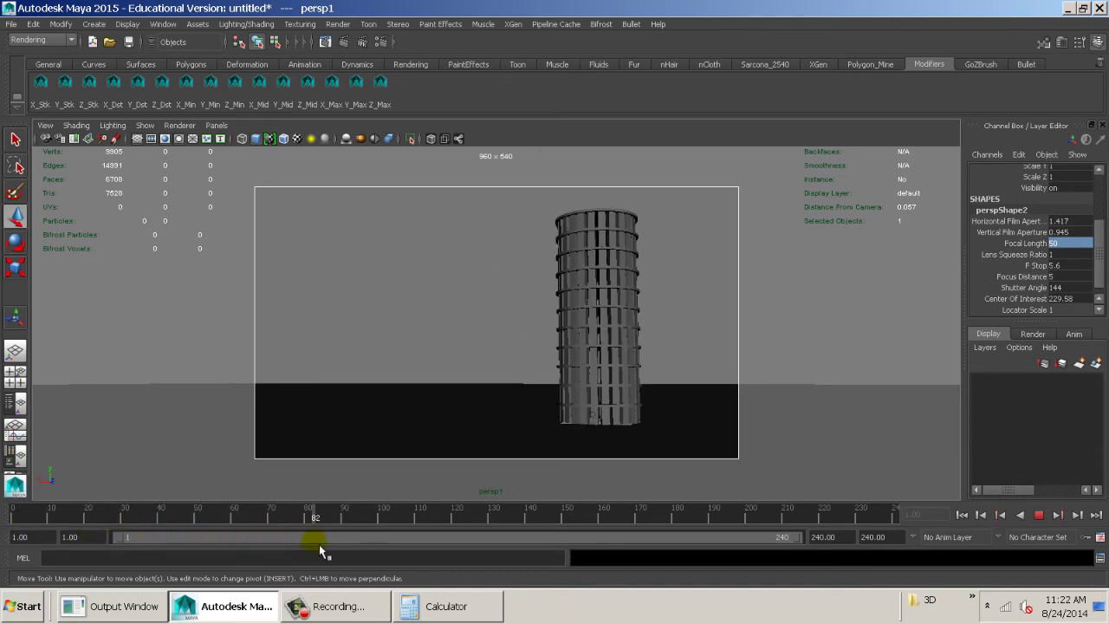
left_click_drag(319, 545, 189, 557)
mouse_move(312, 565)
left_mouse_down()
mouse_move(322, 565)
mouse_move(295, 568)
left_mouse_up()
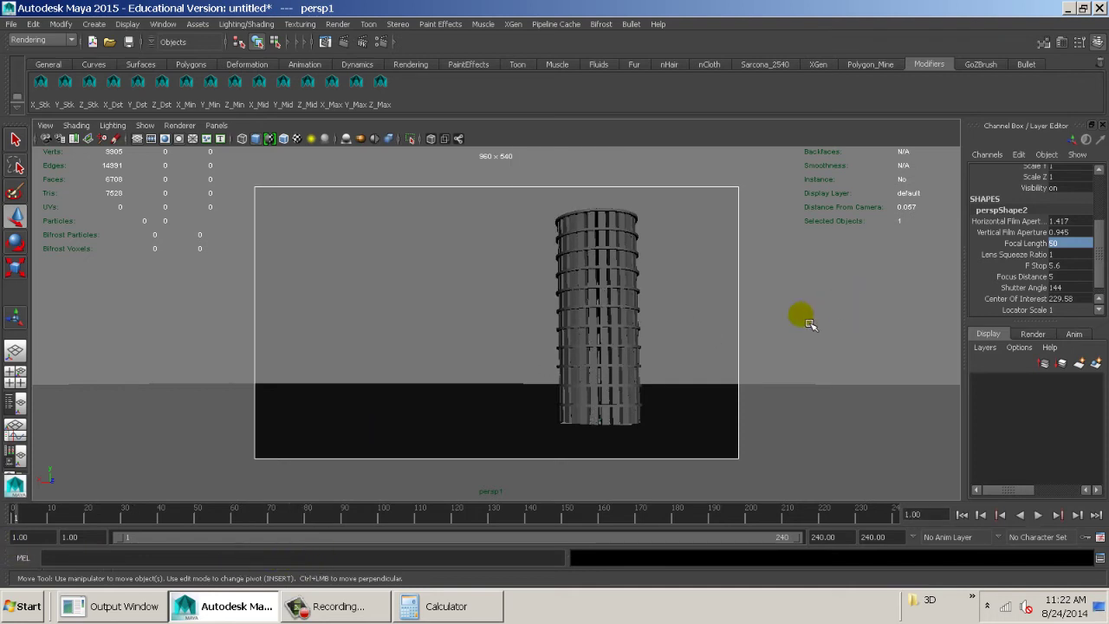
- Set keyframes on the new camera's translate, rotate, scale and visibility channels at frame 1
scroll(1048, 250, "up", 3)
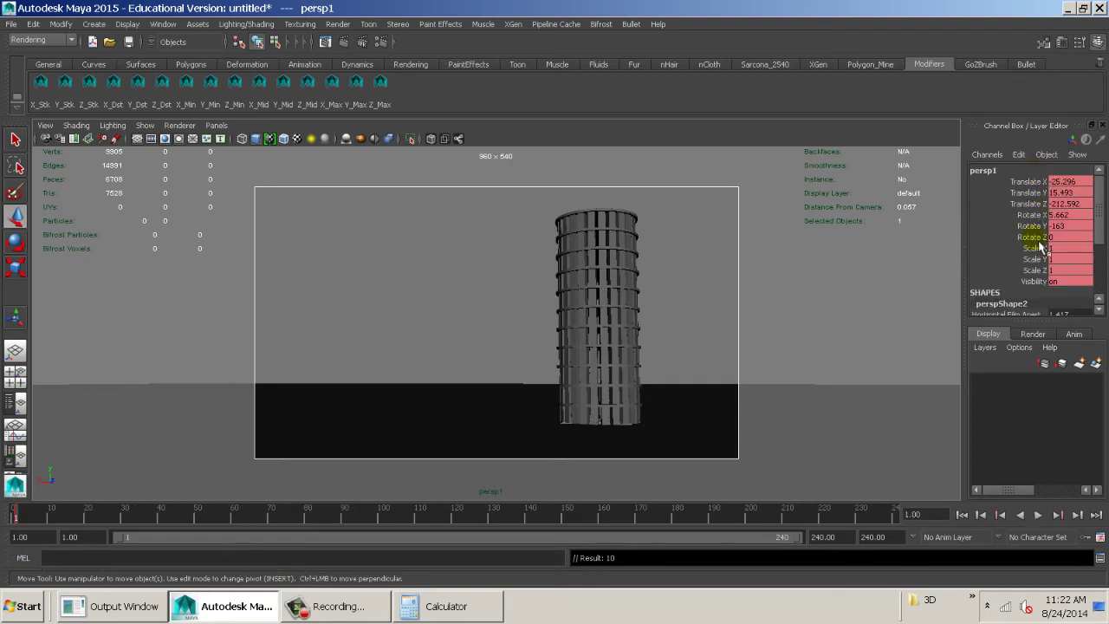
left_click(216, 126)
mouse_move(279, 140)
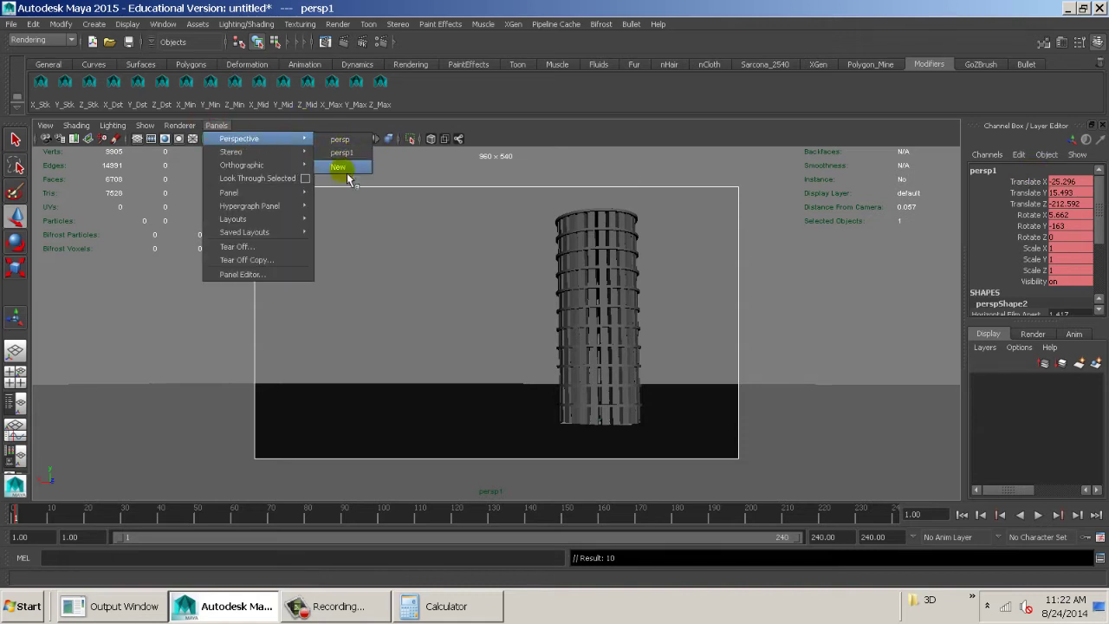
- Rename the new camera startupCam and replace that name with camera01
left_click(1007, 173)
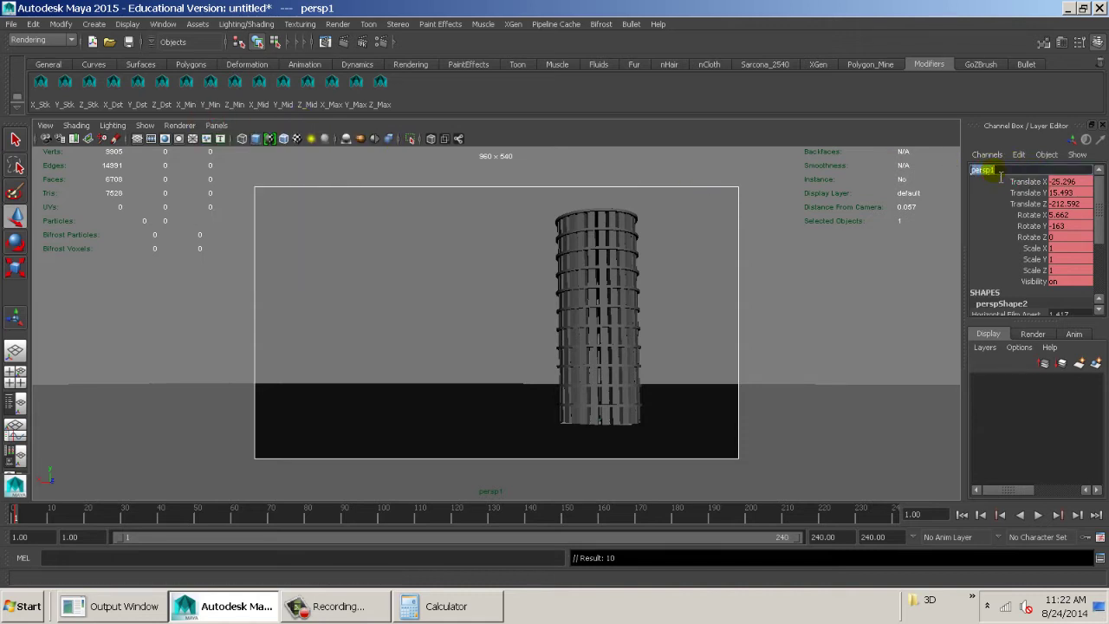
type("startupCam")
key("Return")
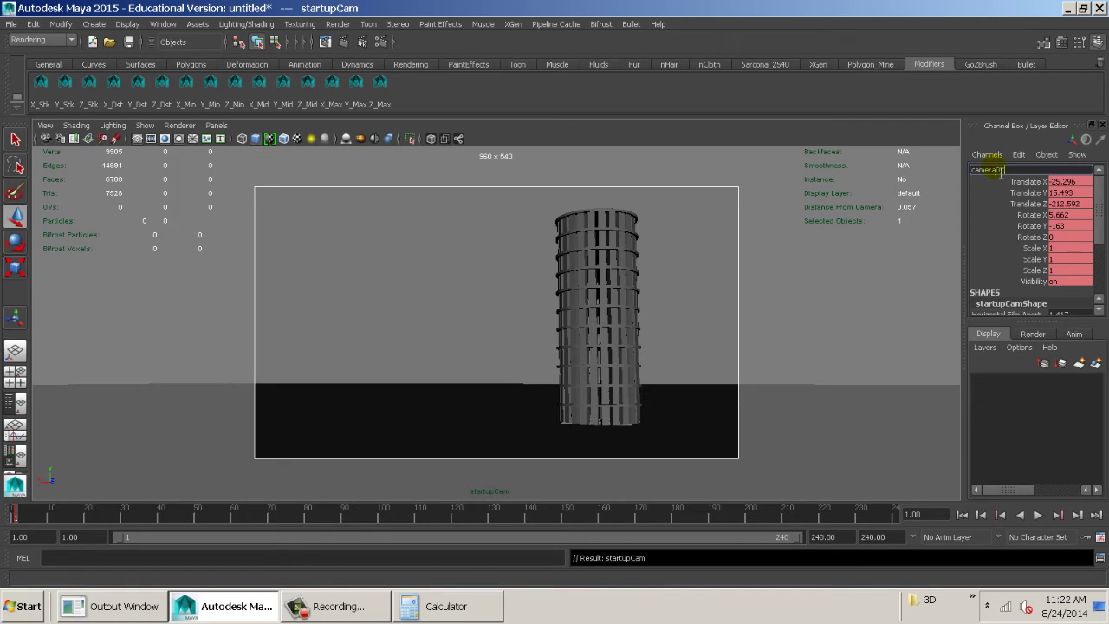
key("Return")
- Create a new perspective camera for the viewport and set its focal length to 55
left_click(216, 126)
mouse_move(301, 145)
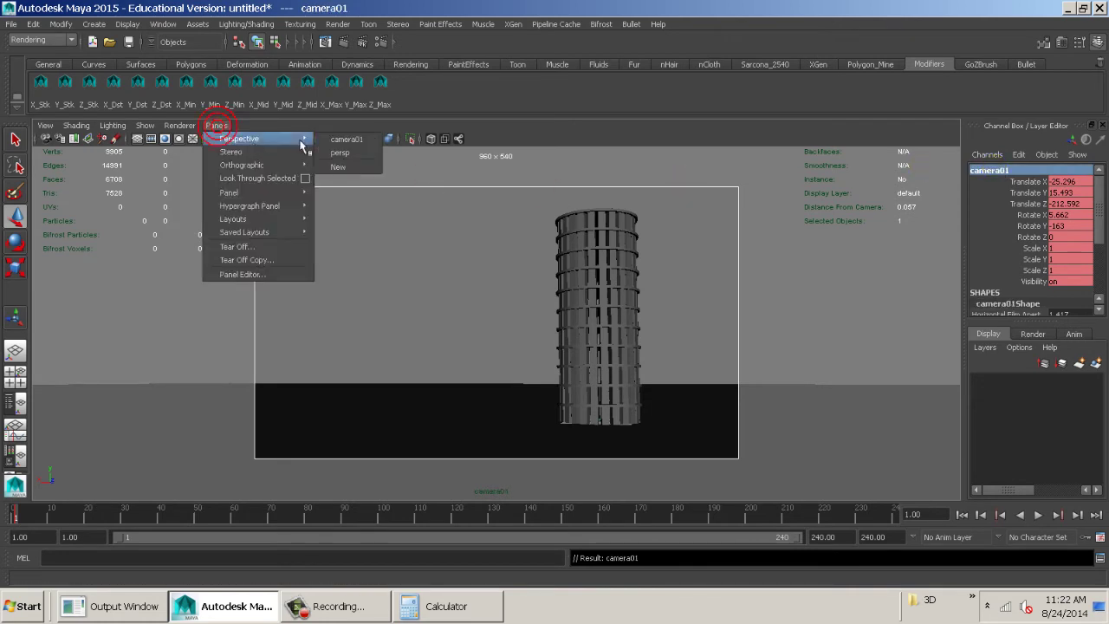
left_click(341, 166)
scroll(1073, 282, "down", 3)
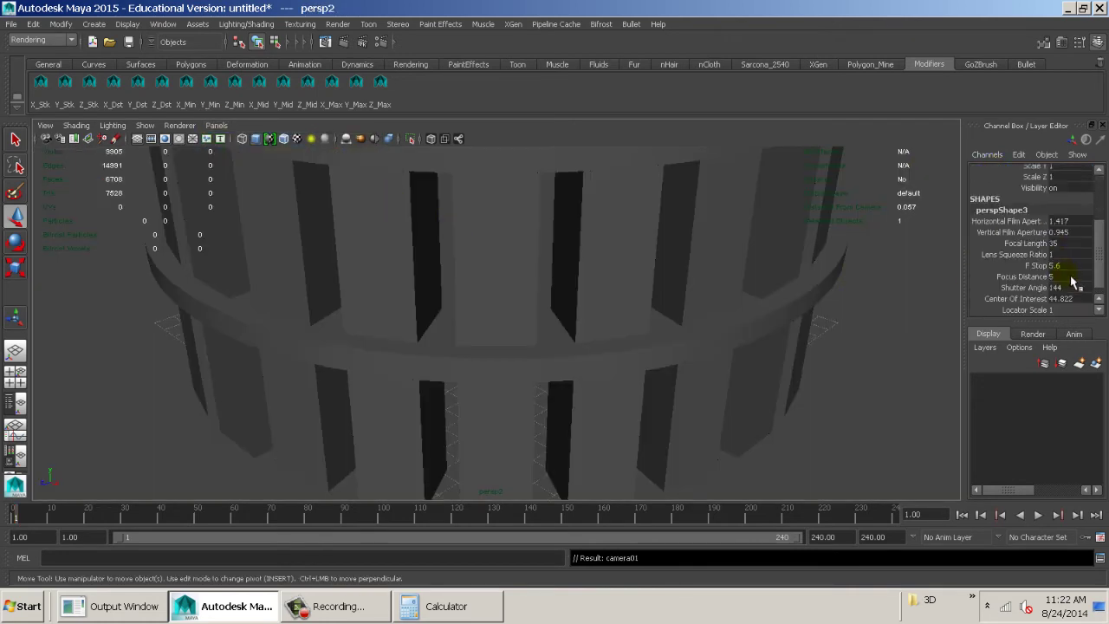
type("50")
key("Return")
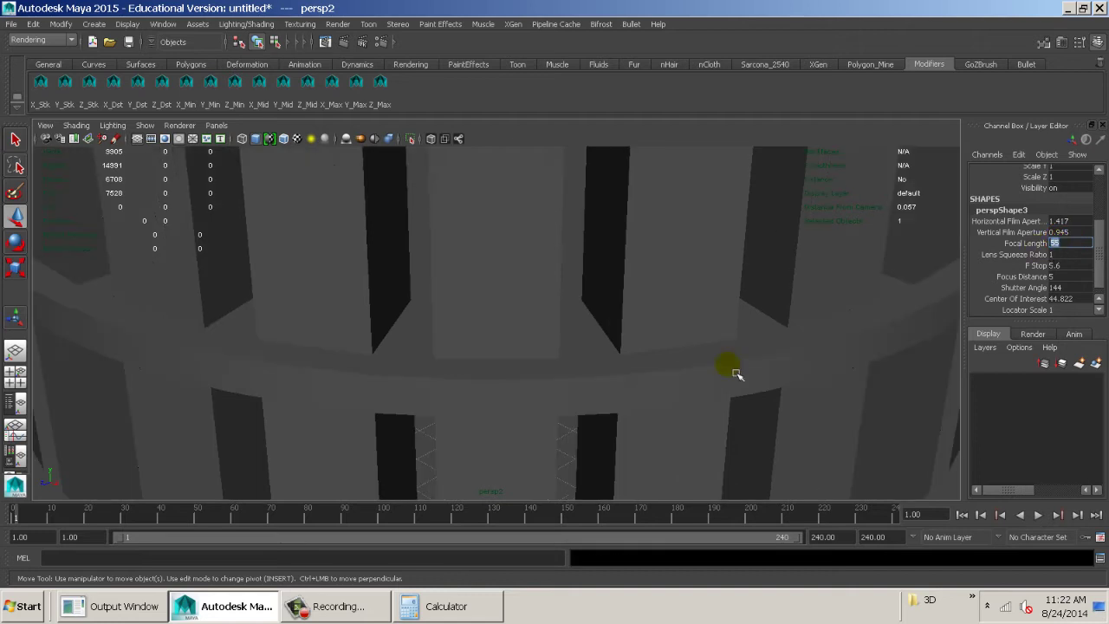
- Pull the new camera back, display its resolution gate with a Vertical fit, and frame the tower at ground level
right_click_drag(737, 374, 386, 312, "alt")
left_click(165, 138)
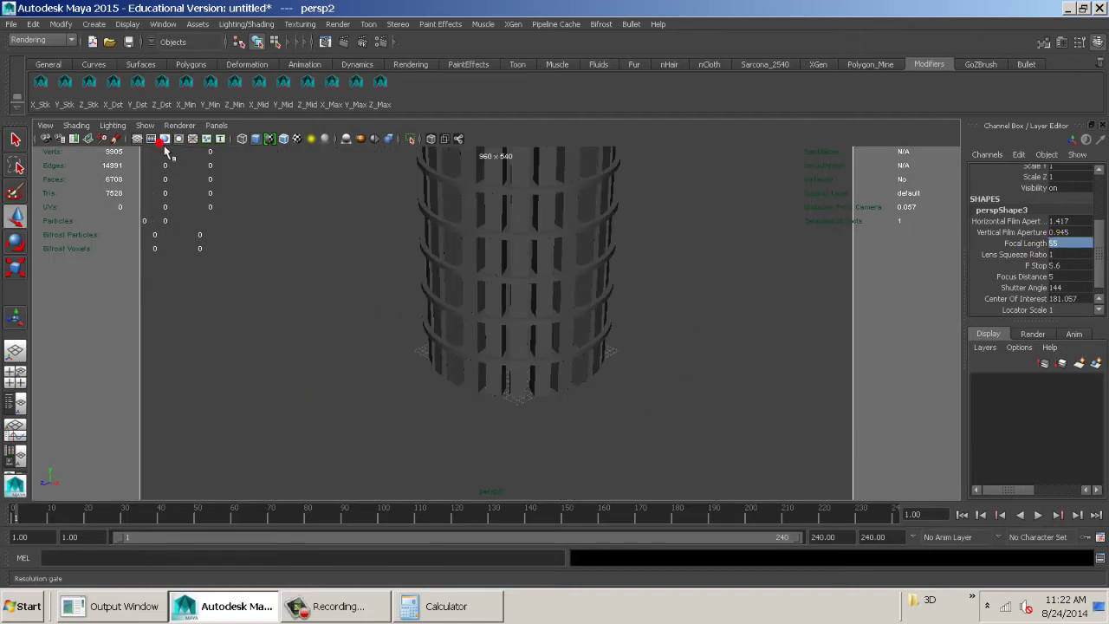
left_click(48, 125)
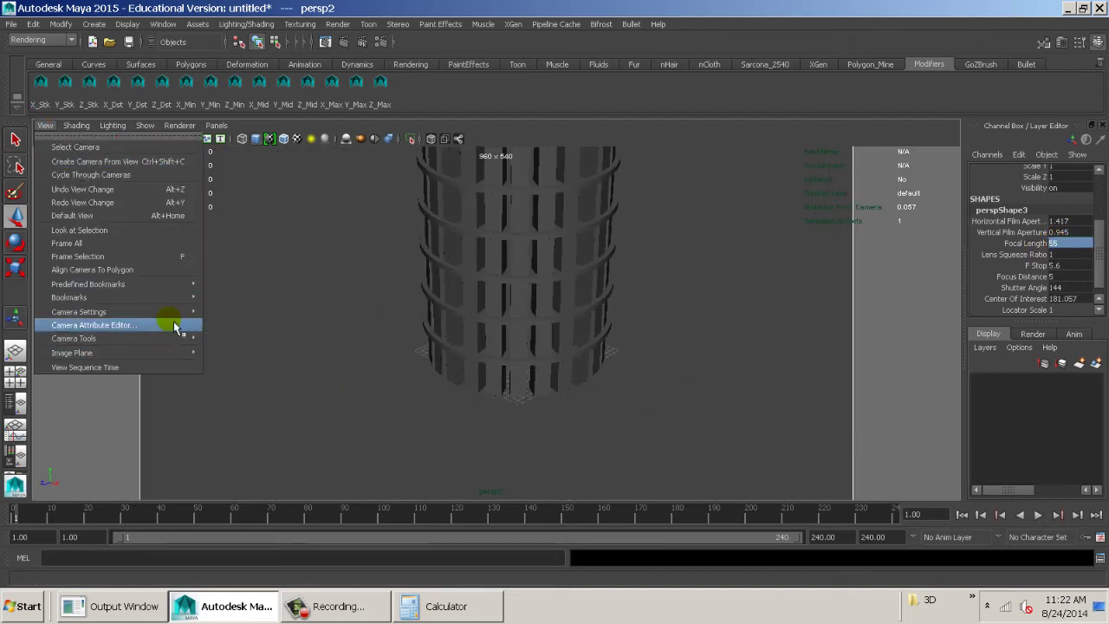
mouse_move(177, 315)
left_click(254, 513)
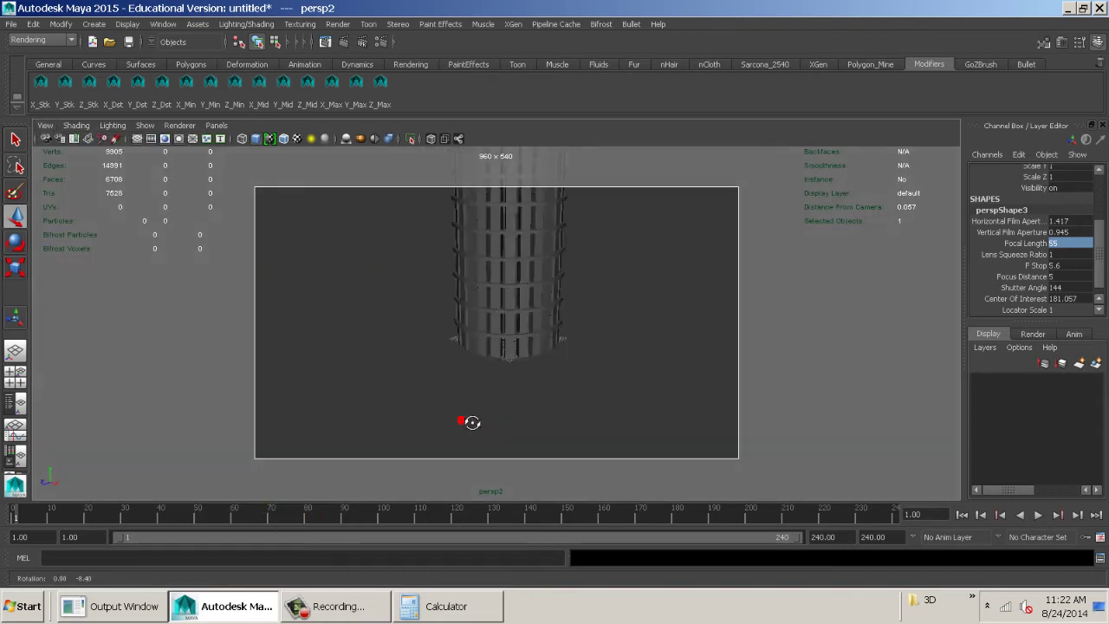
right_click_drag(468, 421, 642, 480, "alt")
middle_click_drag(607, 442, 435, 481, "alt")
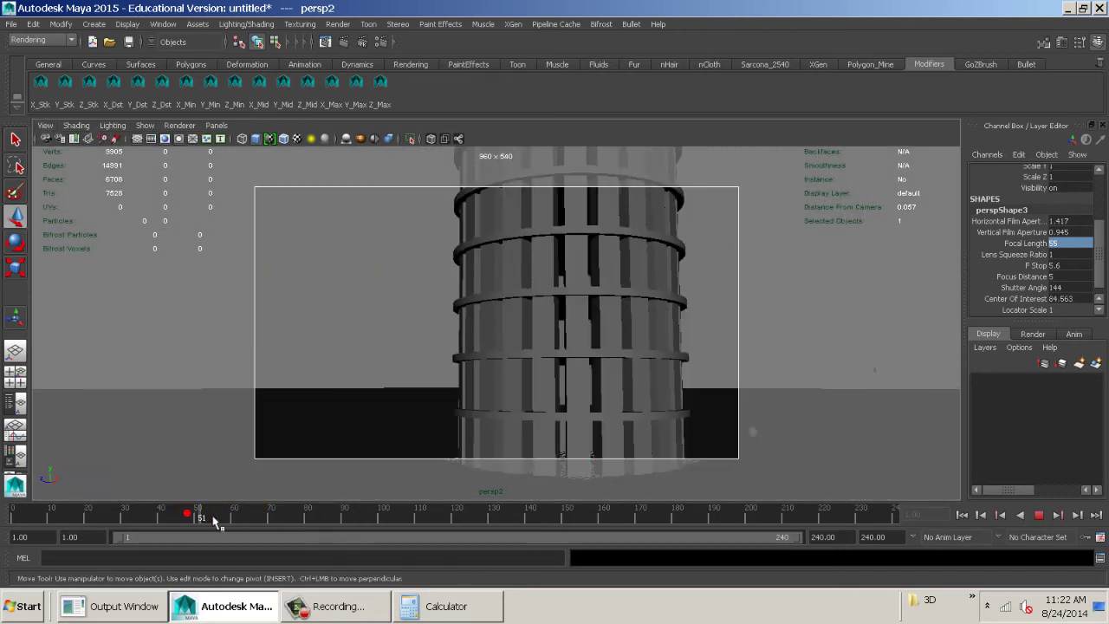
- Move to frame 66 and compose a close, low camera view of the ball beside the tower's base
left_click_drag(213, 521, 258, 519)
left_click_drag(589, 437, 341, 447, "alt")
middle_click_drag(417, 321, 528, 366, "alt")
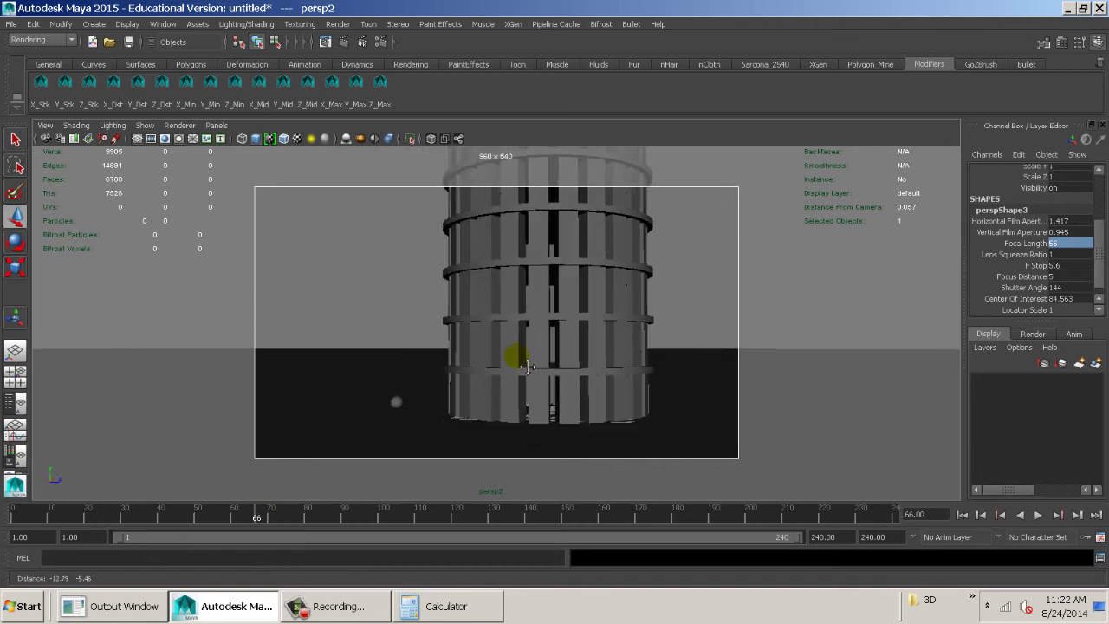
right_click_drag(518, 356, 495, 393, "alt")
middle_click_drag(451, 391, 598, 331, "alt")
left_click_drag(477, 354, 532, 335, "alt")
right_click_drag(532, 314, 700, 362, "alt")
middle_click_drag(621, 337, 649, 327, "alt")
right_click_drag(651, 327, 678, 344, "alt")
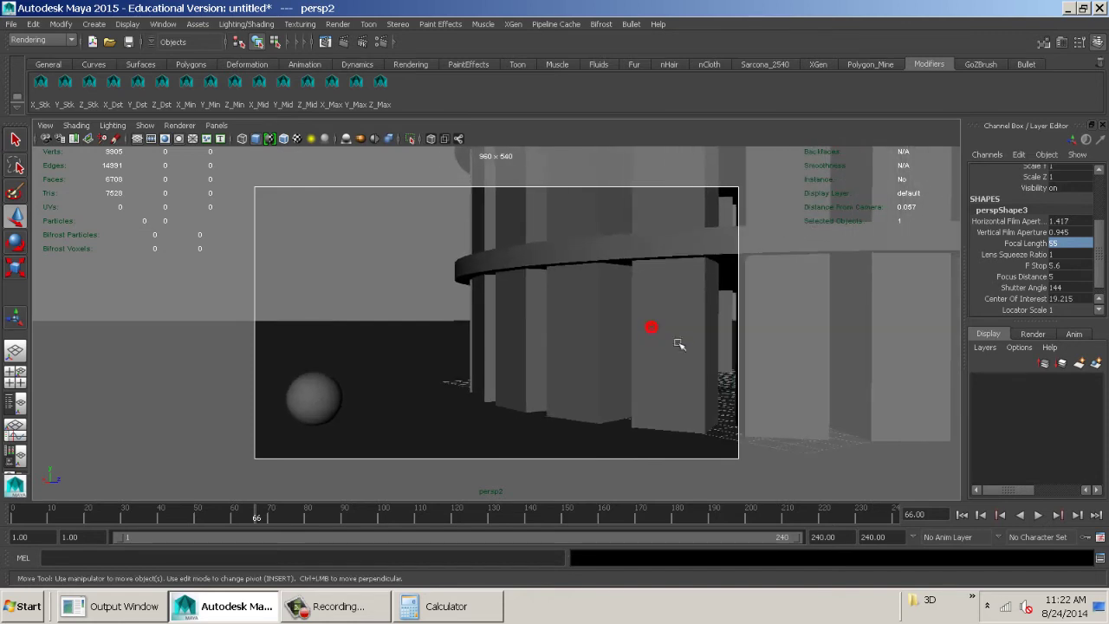
- Widen the low-angle shot of the ball and tower, key the camera's transform and visibility channels at frame 93, and rename it camera02
left_click_drag(244, 512, 289, 525)
middle_click_drag(638, 433, 676, 435, "alt")
right_click_drag(673, 425, 516, 403, "alt")
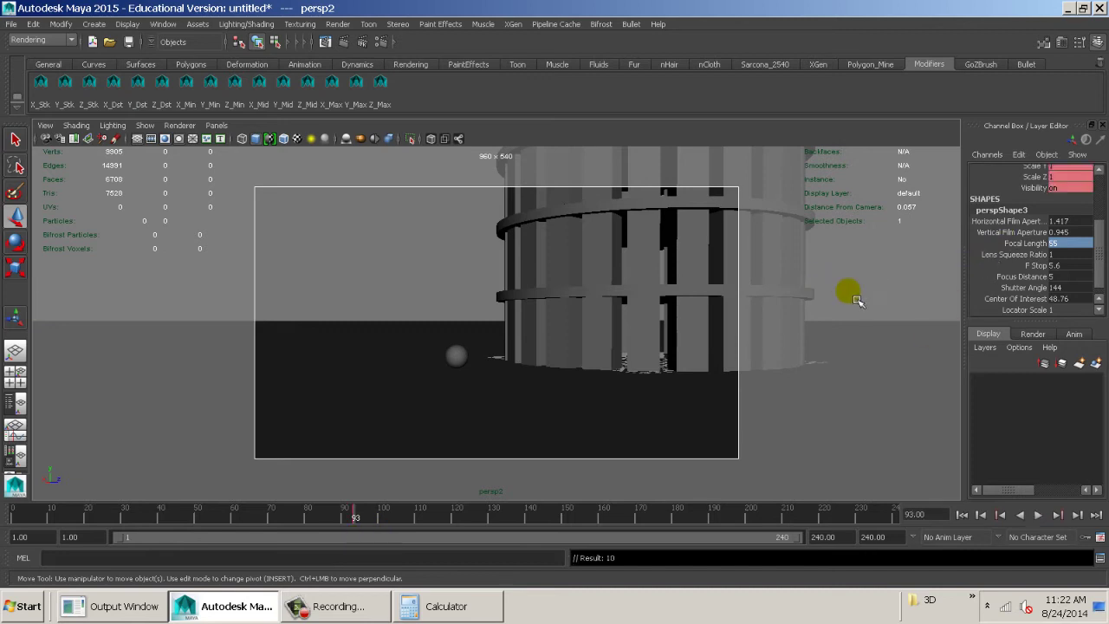
left_click_drag(677, 346, 690, 372, "alt")
middle_click_drag(689, 371, 686, 409, "alt")
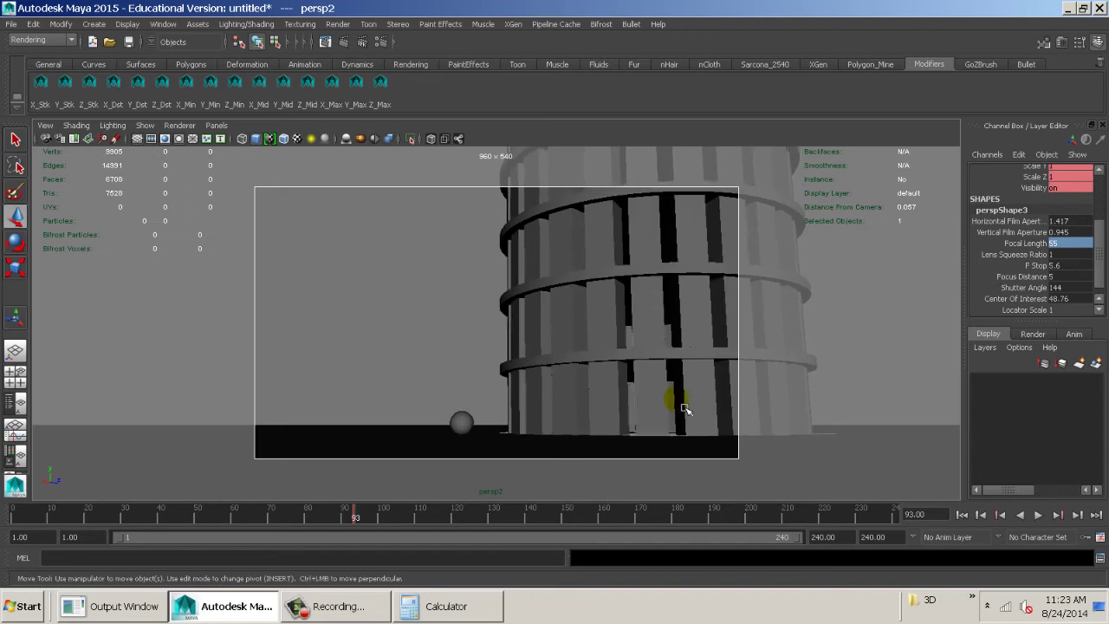
scroll(1064, 248, "up", 3)
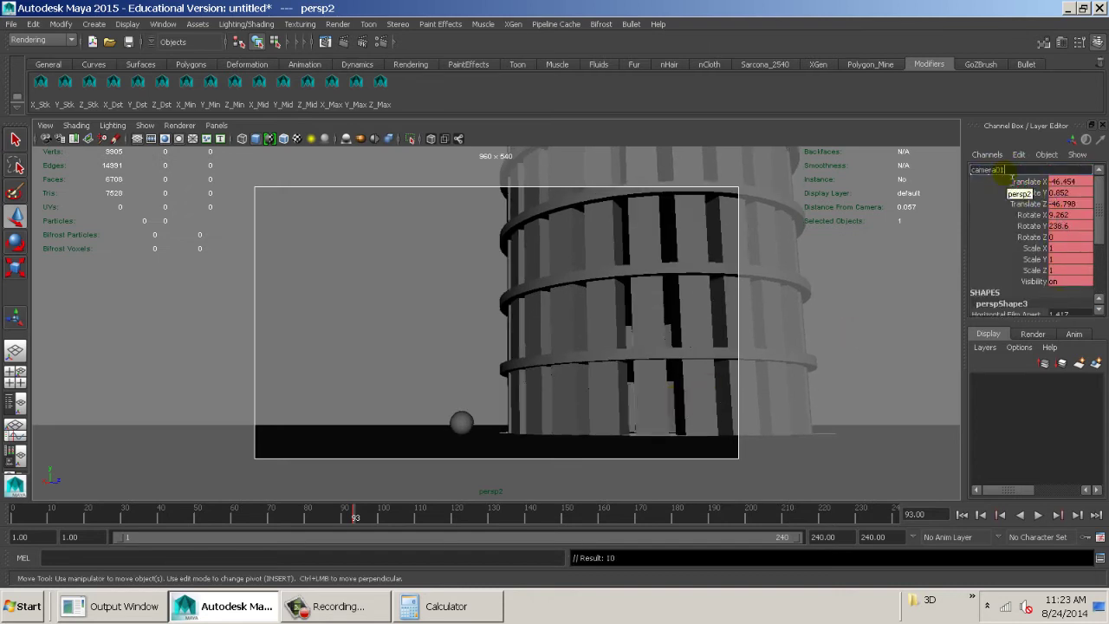
key("Return")
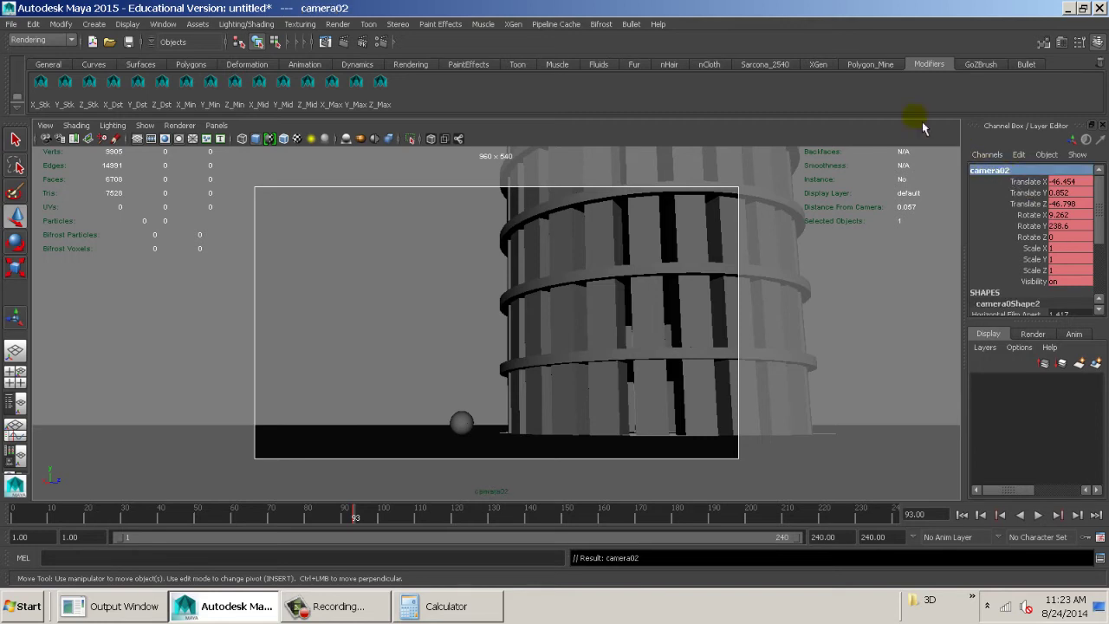
- Create another perspective camera and position it for a low frontal view of the tower
left_click(217, 125)
mouse_move(260, 139)
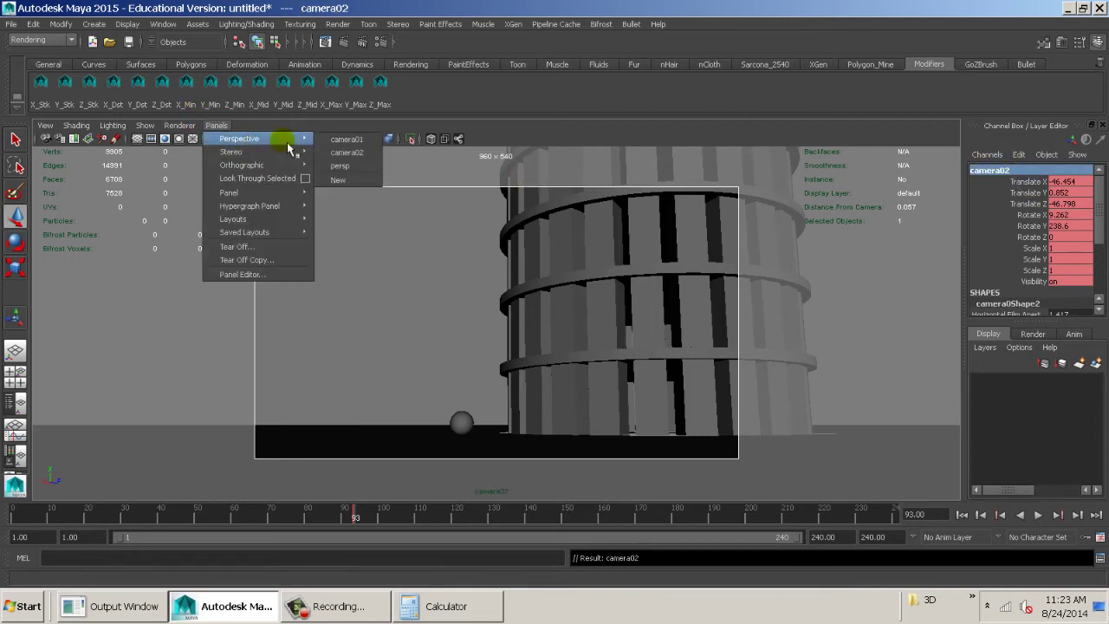
left_click(338, 165)
right_click_drag(614, 302, 684, 356, "alt")
left_click_drag(684, 356, 585, 417, "alt")
right_click_drag(585, 417, 525, 408, "alt")
left_click_drag(518, 400, 536, 405, "alt")
middle_click_drag(528, 413, 538, 424, "alt")
right_click_drag(539, 422, 544, 427, "alt")
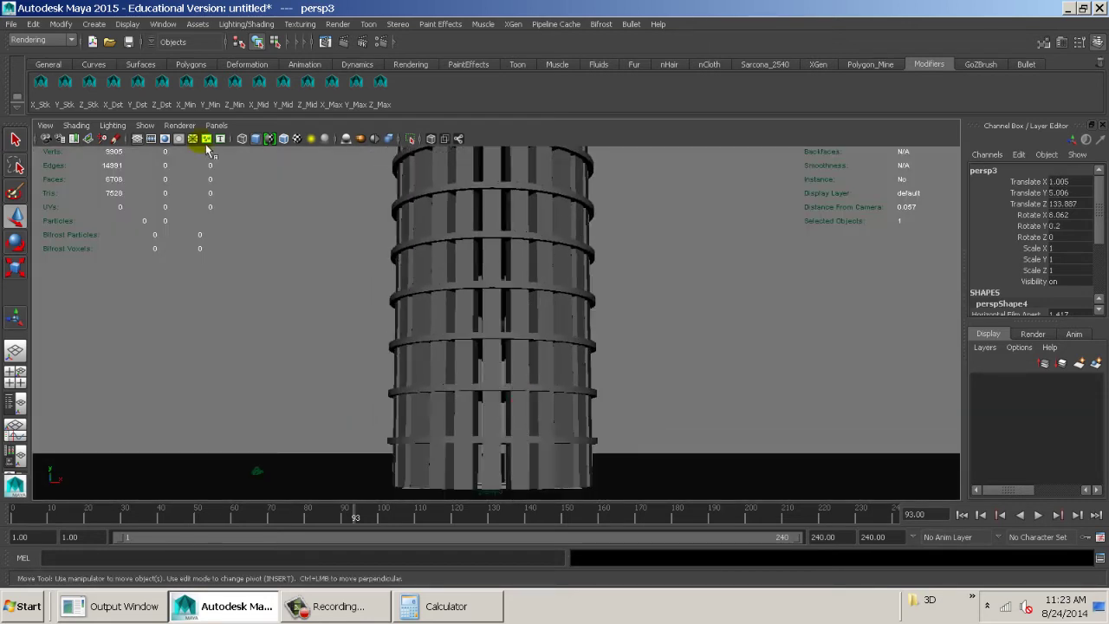
- Display this camera's resolution gate, set its fit to Vertical, and fit the whole tower inside the frame
left_click(165, 139)
left_click(45, 126)
mouse_move(154, 313)
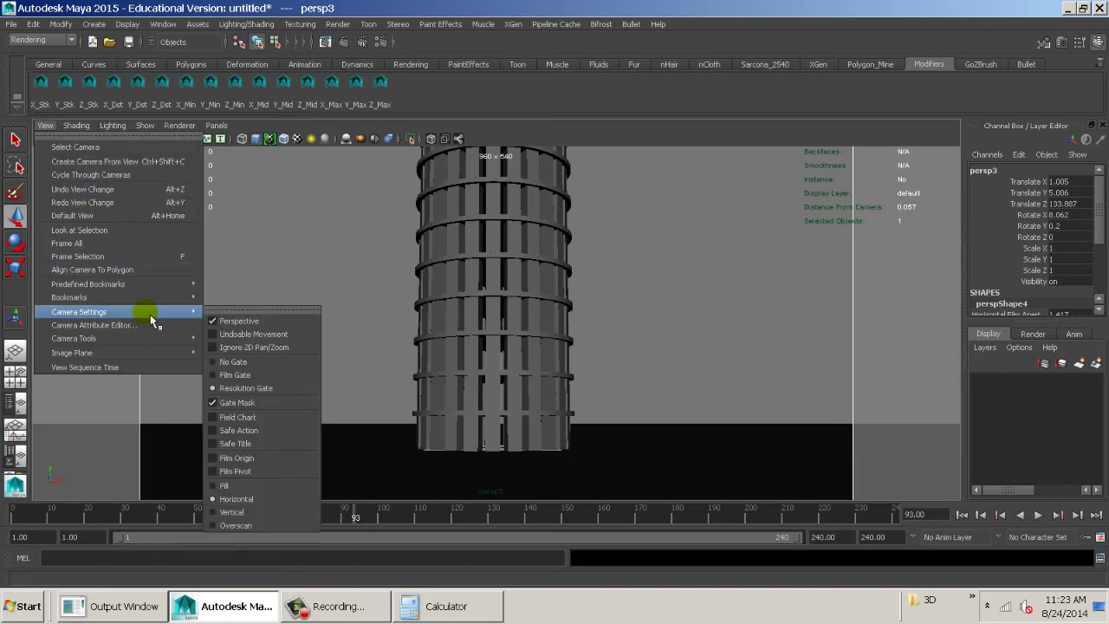
left_click(258, 512)
middle_click_drag(475, 384, 489, 416, "alt")
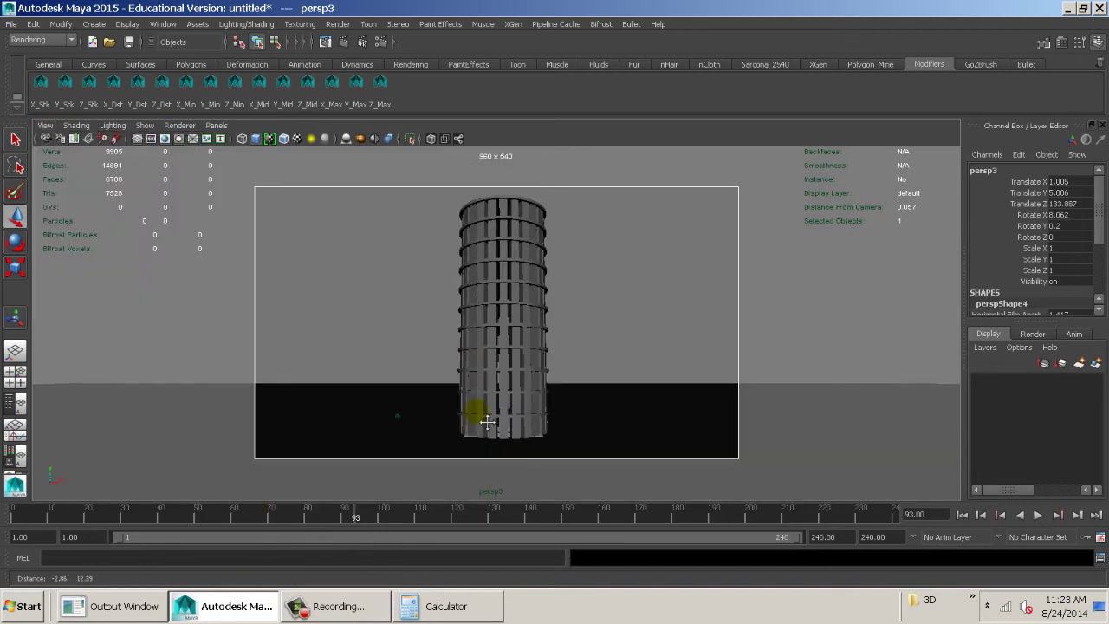
- Set the camera's focal length to 60 and pull back to fit the whole tower in the gate again
scroll(1026, 267, "down", 3)
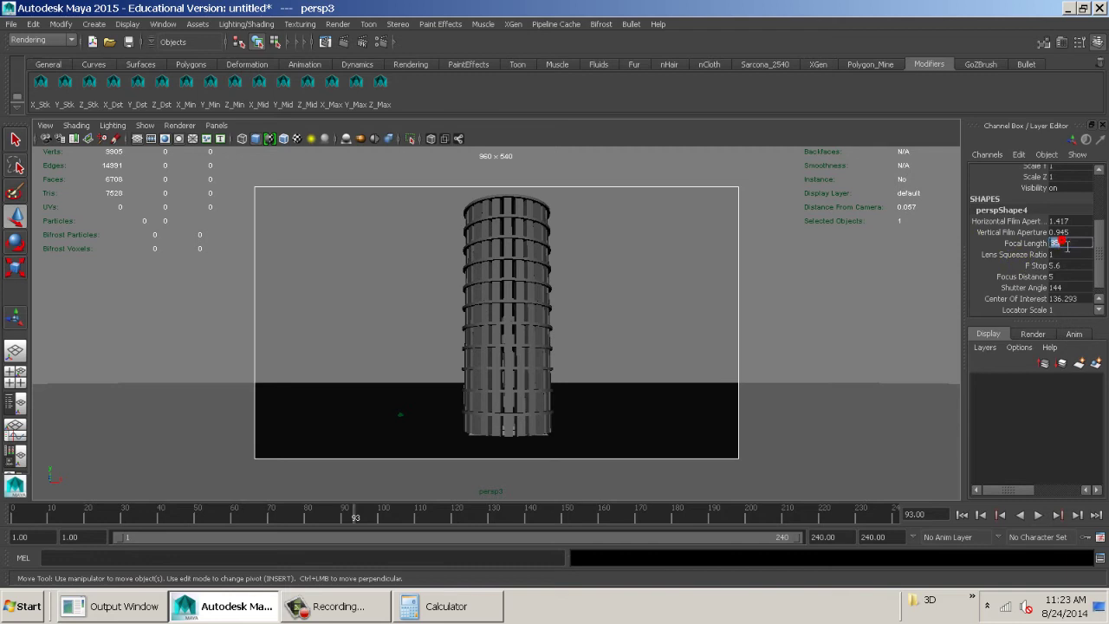
type("85")
key("Return")
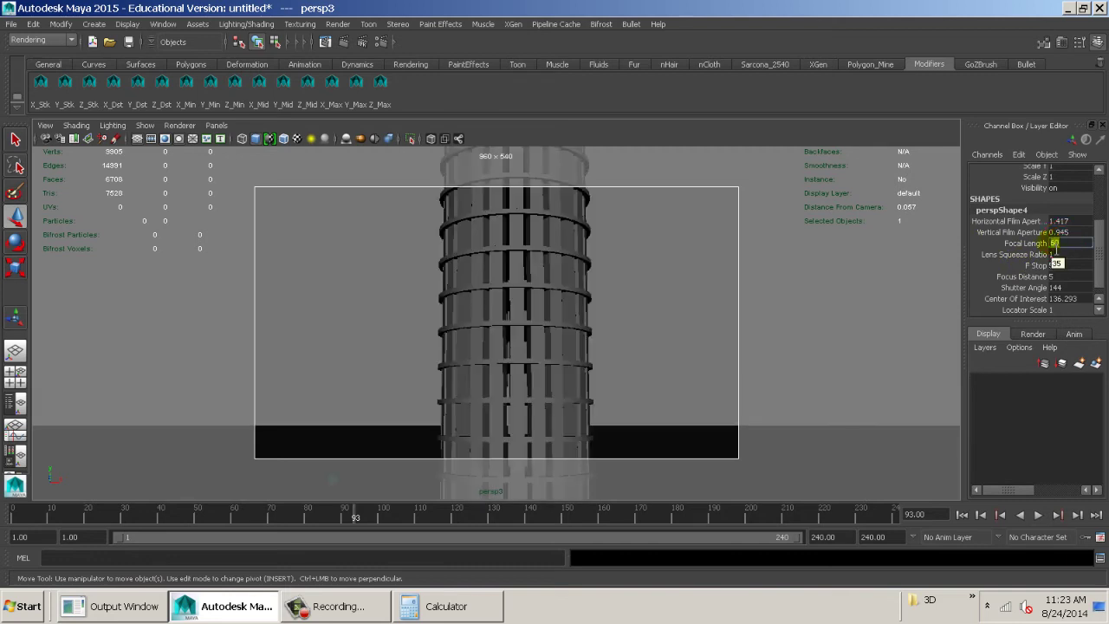
right_click_drag(689, 368, 601, 372, "alt")
left_click_drag(590, 357, 597, 368, "alt")
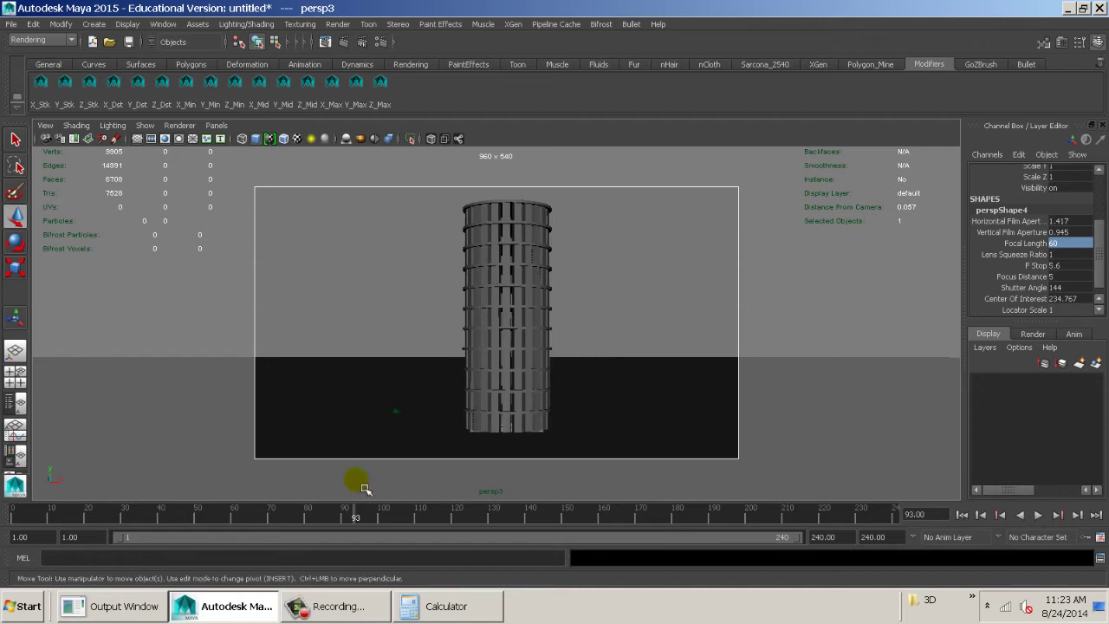
- Scrub through the impact and move the camera in closer on the ball and flying debris
left_click_drag(344, 520, 491, 528)
right_click_drag(652, 422, 649, 373, "alt")
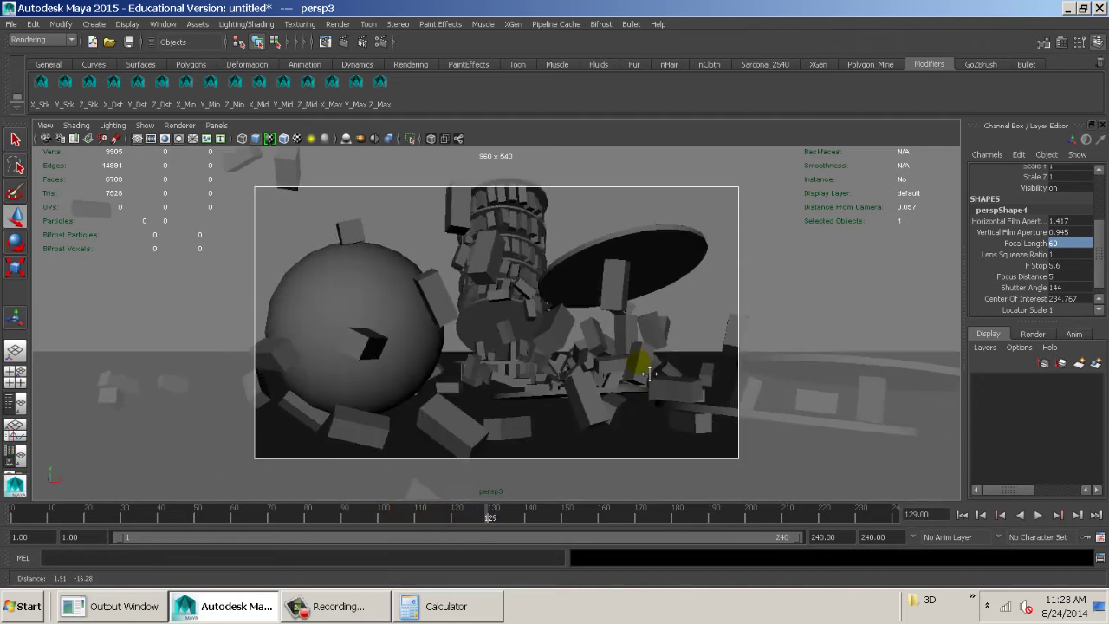
left_click_drag(491, 522, 445, 523)
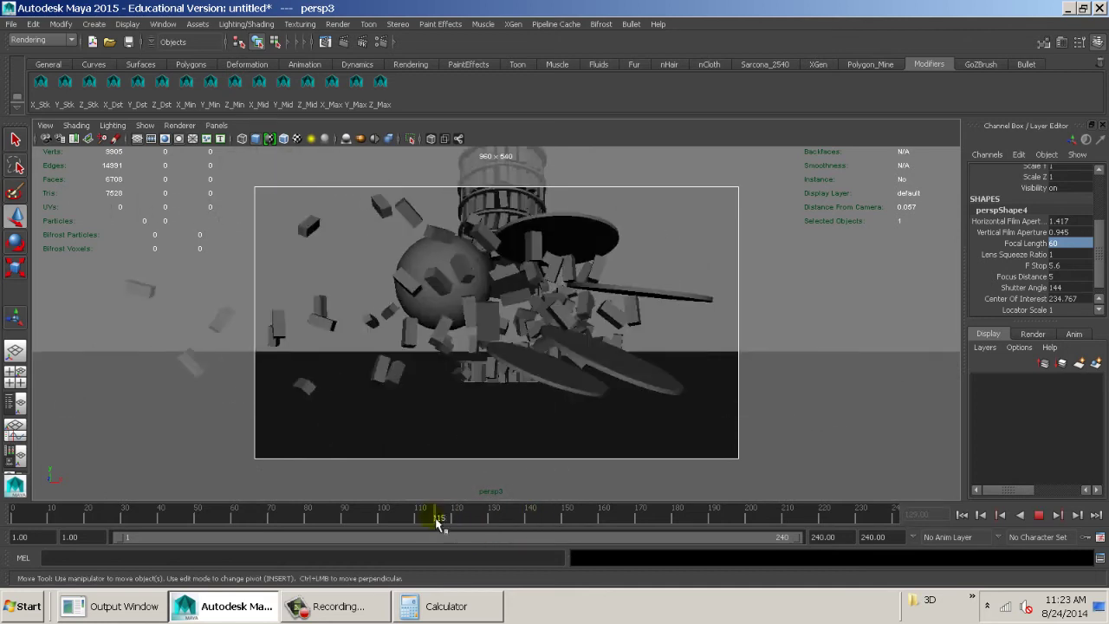
mouse_move(565, 332)
left_mouse_down("alt")
mouse_move(567, 368)
mouse_move(574, 332)
left_mouse_up("alt")
right_click_drag(574, 332, 632, 354, "alt")
left_click_drag(617, 354, 610, 355, "alt")
middle_click_drag(607, 355, 606, 351, "alt")
right_click_drag(606, 351, 613, 356, "alt")
middle_click_drag(613, 356, 611, 372, "alt")
- Key the camera's transform and visibility channels at frame 113 and rename it camear04
left_click_drag(449, 517, 430, 540)
key("s")
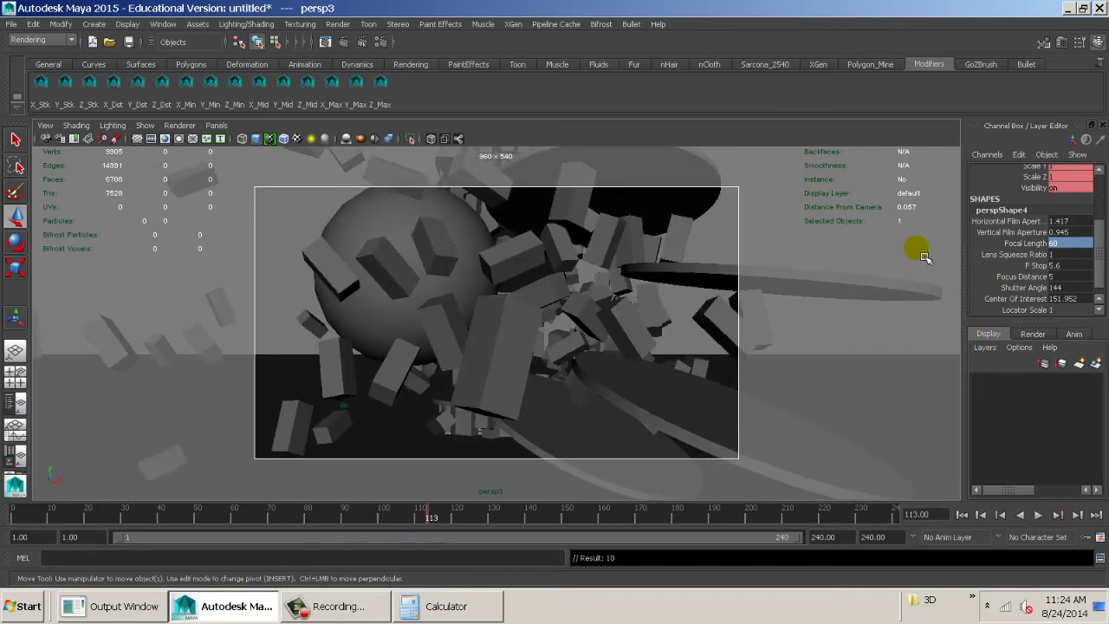
scroll(991, 223, "up", 3)
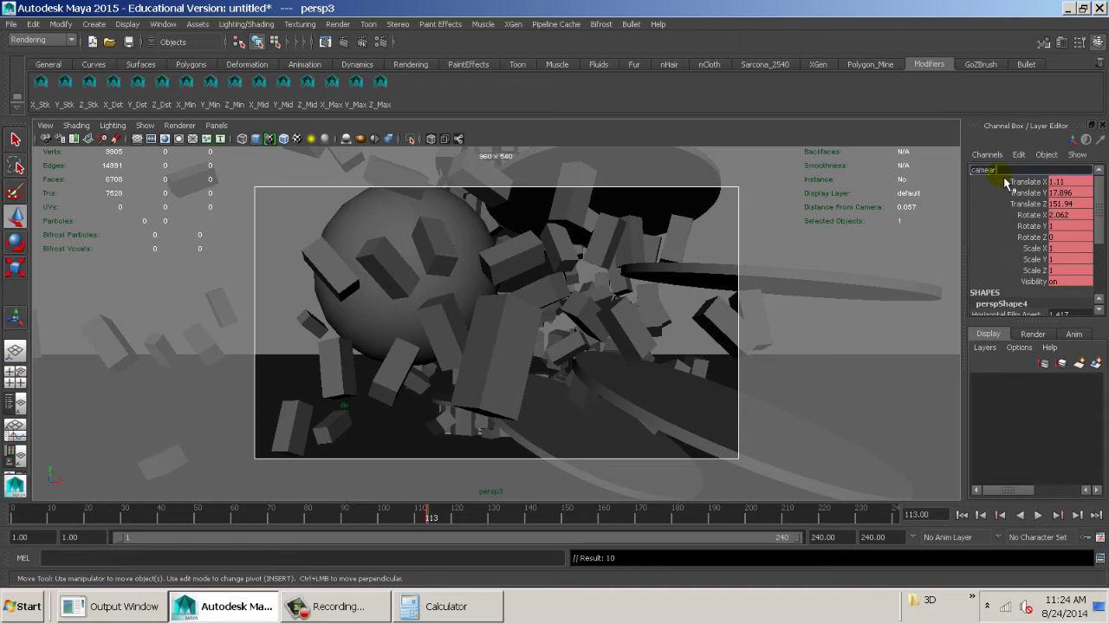
type("4")
key("Return")
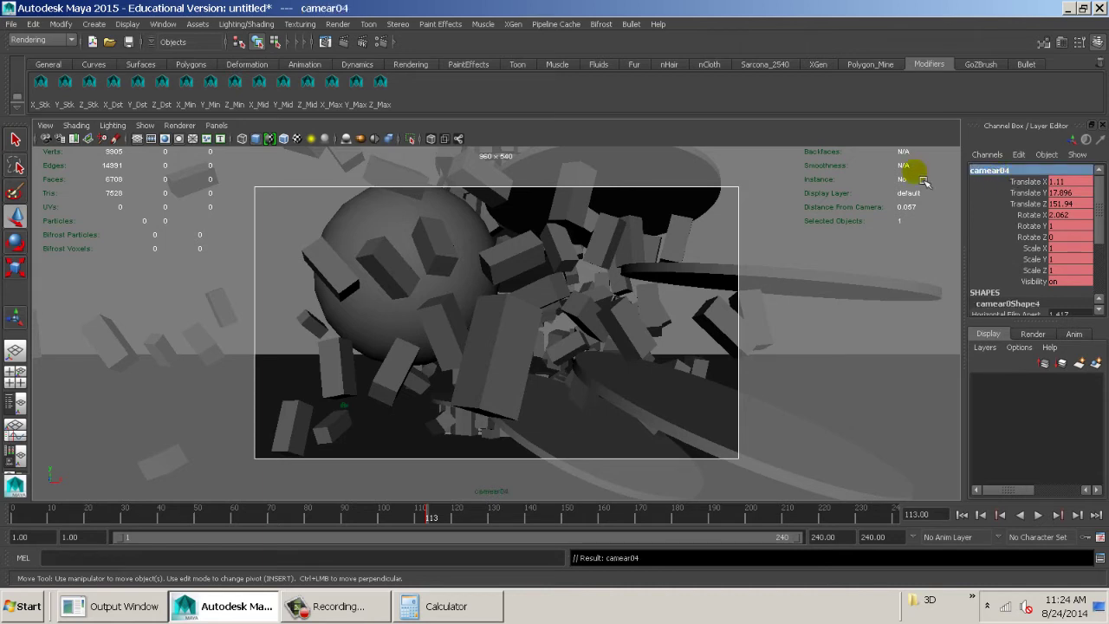
- Create another perspective camera and pull it back until the collapsing tower and ball are in view
left_click(217, 126)
mouse_move(295, 139)
left_click(342, 193)
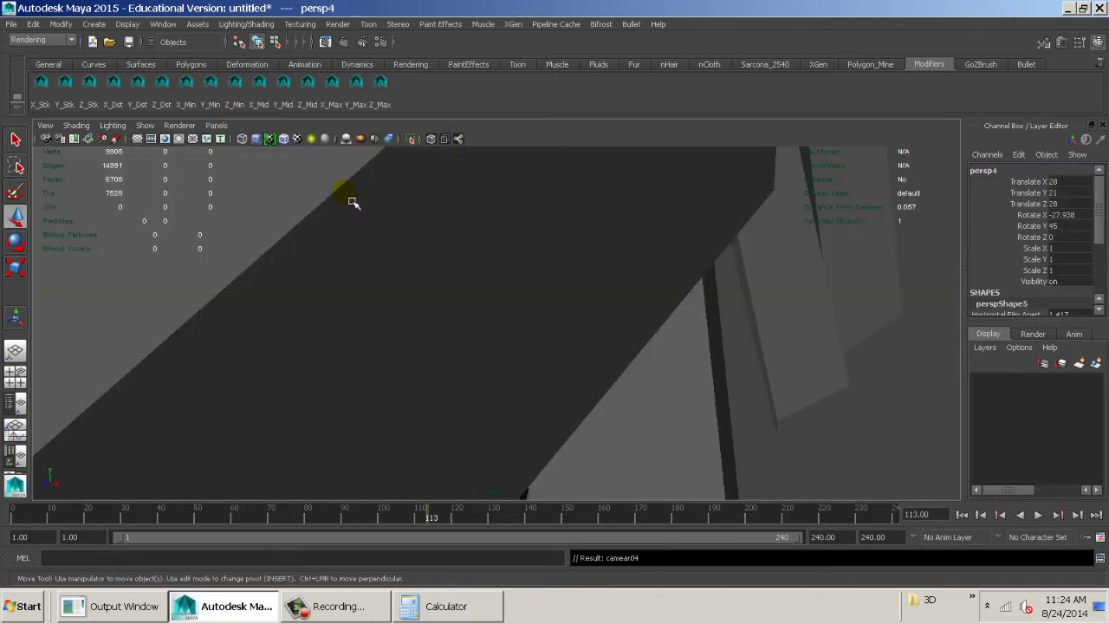
right_click_drag(736, 356, 387, 289, "alt")
right_click_drag(679, 332, 458, 324, "alt")
left_click_drag(450, 324, 396, 309, "alt")
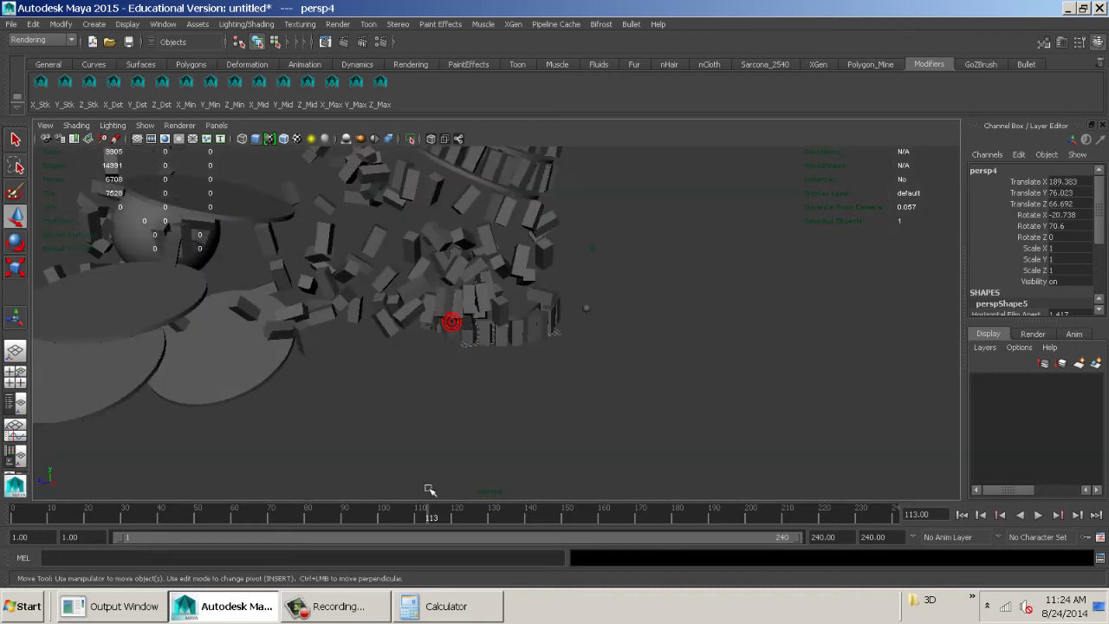
- Go to frame 73 and orbit the new camera around to a low, distant side view of the tower
left_click_drag(396, 520, 283, 512)
left_click_drag(470, 371, 647, 347, "alt")
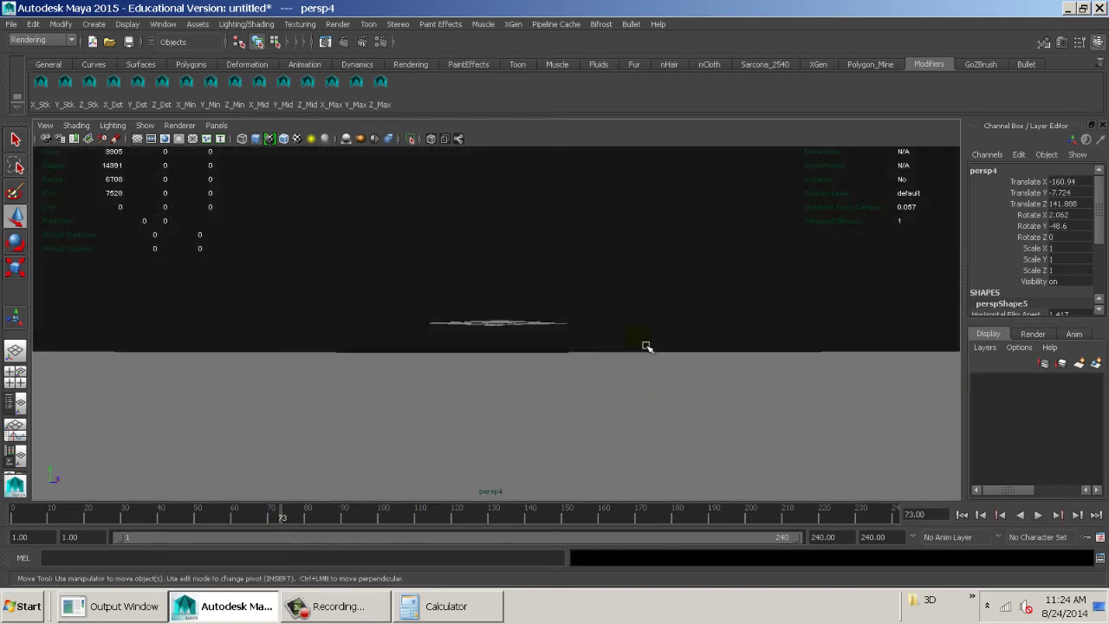
middle_click_drag(441, 323, 672, 407, "alt")
left_click_drag(674, 409, 794, 401, "alt")
middle_click_drag(793, 401, 804, 385, "alt")
- Display the camera's resolution gate, raise the view above the ground, and set the gate fit to Vertical
left_click(165, 139)
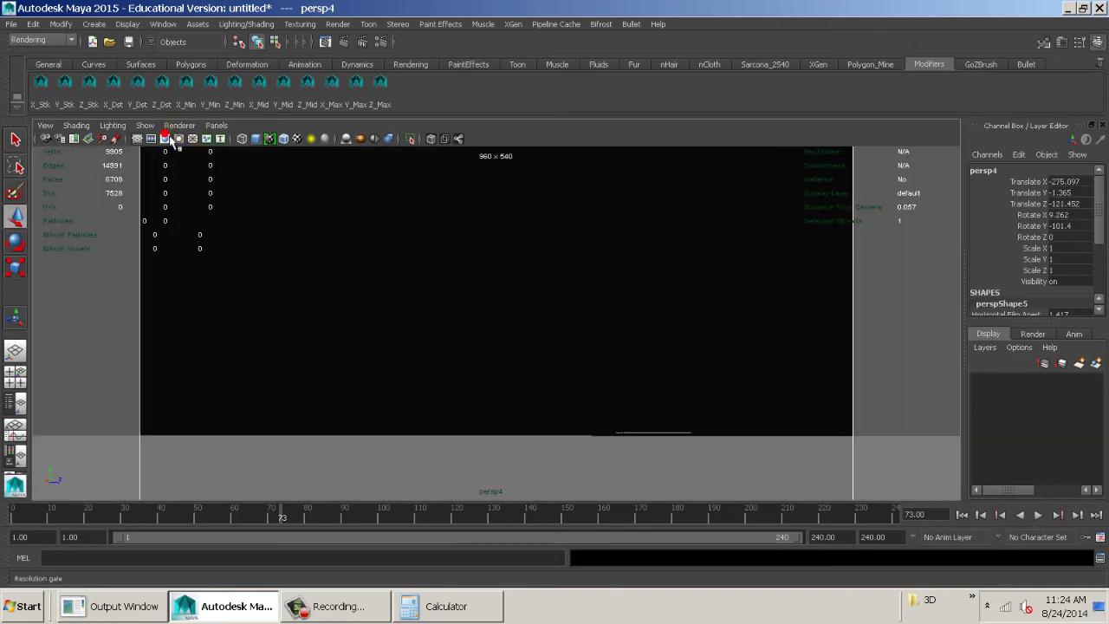
left_click_drag(292, 228, 294, 237, "alt")
left_click(48, 125)
mouse_move(168, 312)
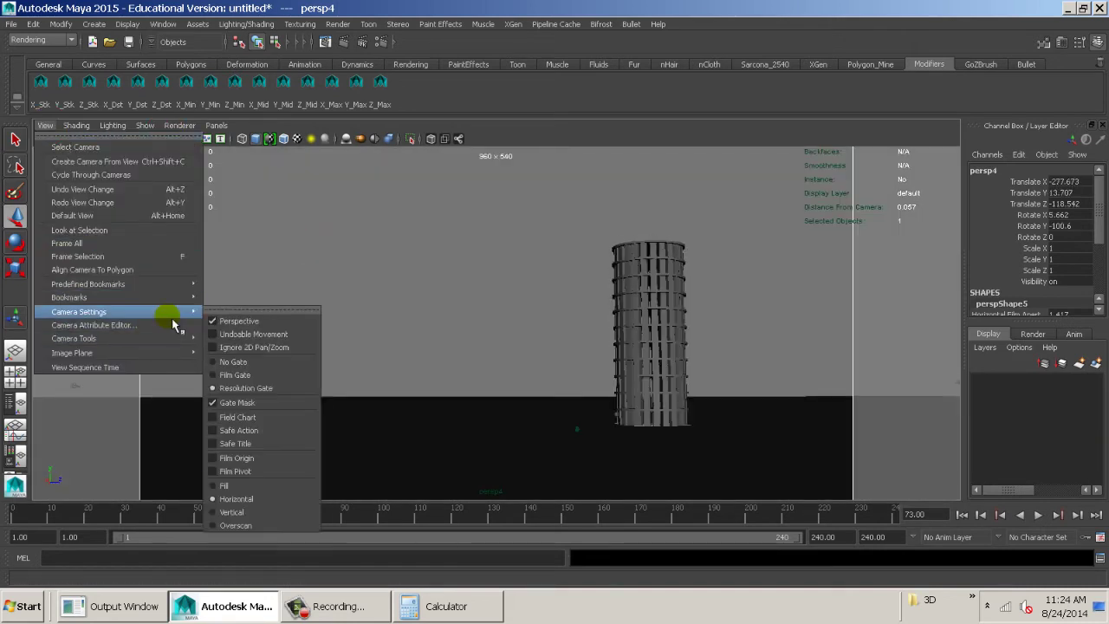
left_click(250, 511)
- Compose the tower at one side of the gate with room for the ball's approach, and move to frame 88
right_click_drag(526, 422, 651, 442, "alt")
left_click_drag(339, 520, 379, 524)
middle_click_drag(493, 458, 447, 421, "alt")
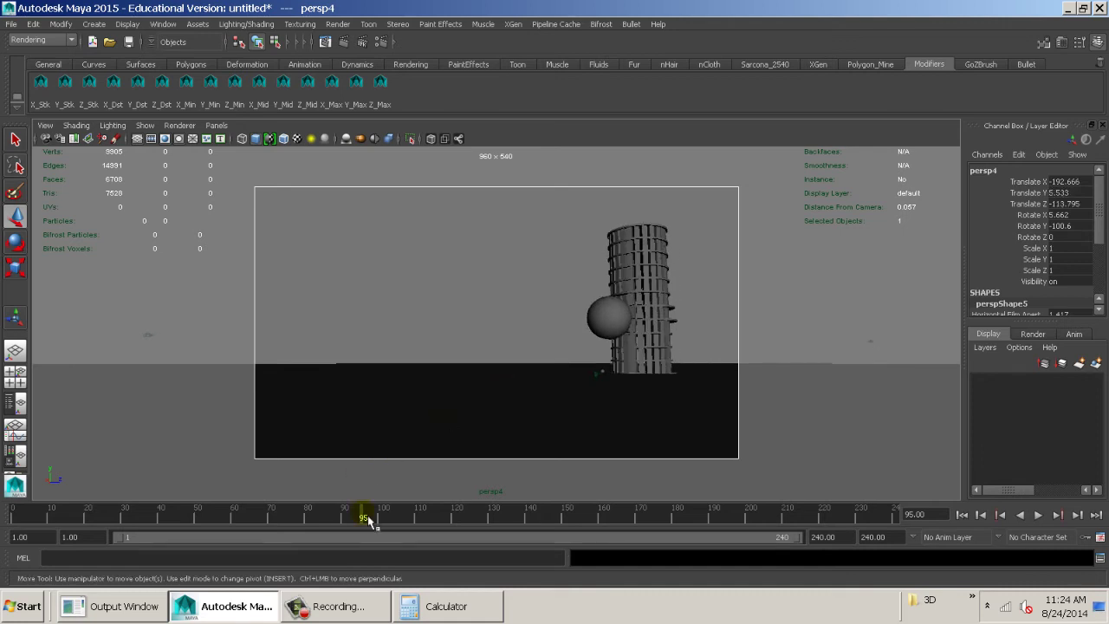
left_click_drag(369, 520, 342, 529)
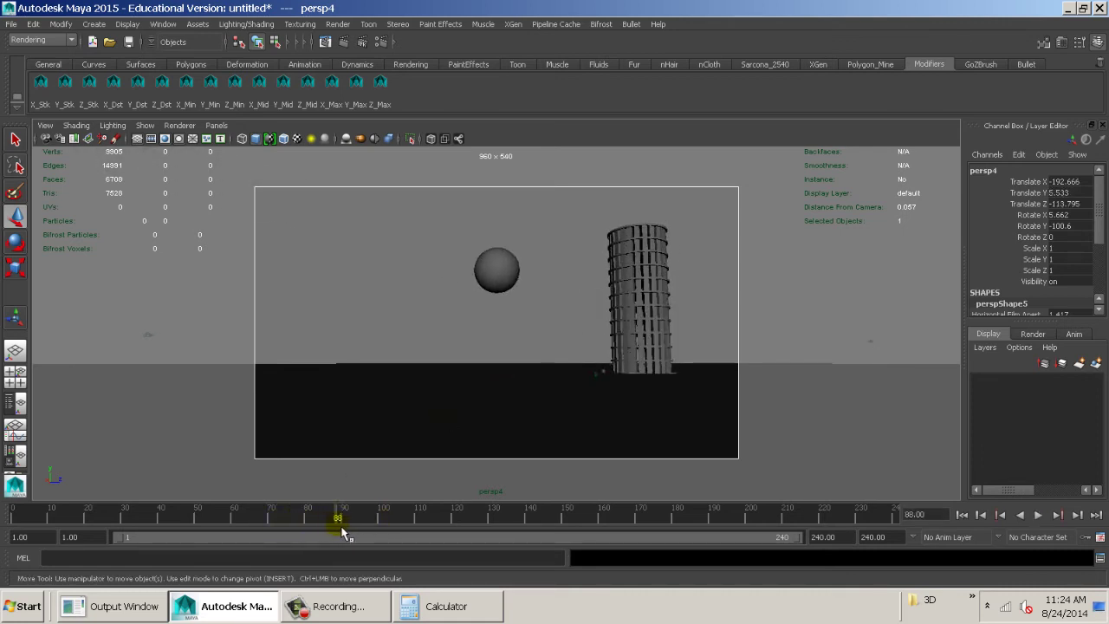
- Key the camera's transform and visibility channels at frame 88 and rename it camera03
key("s")
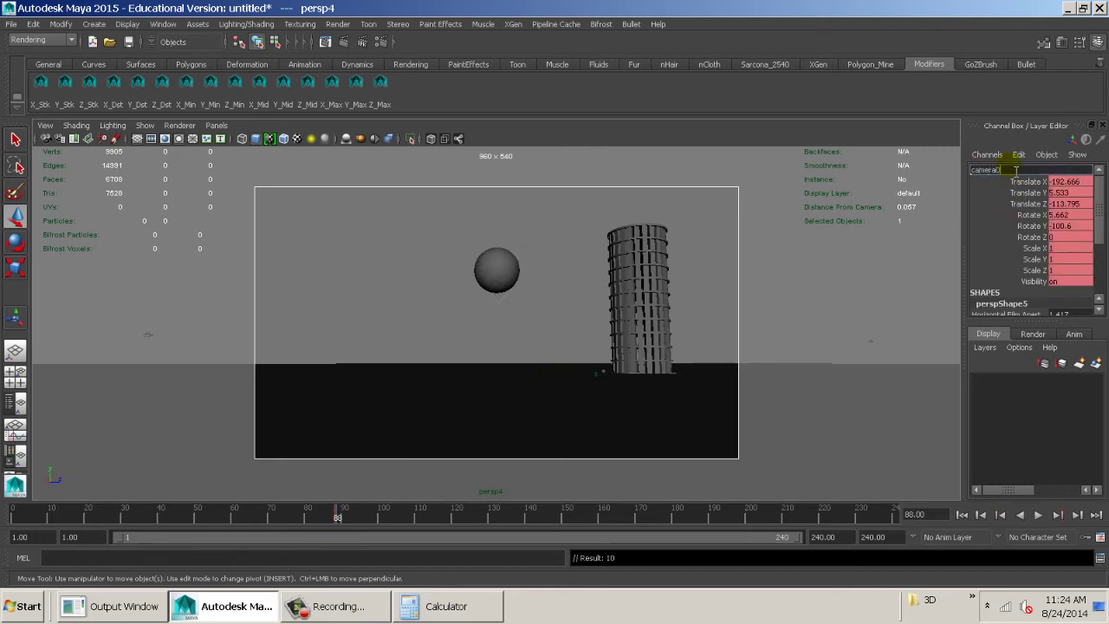
type("3")
key("Return")
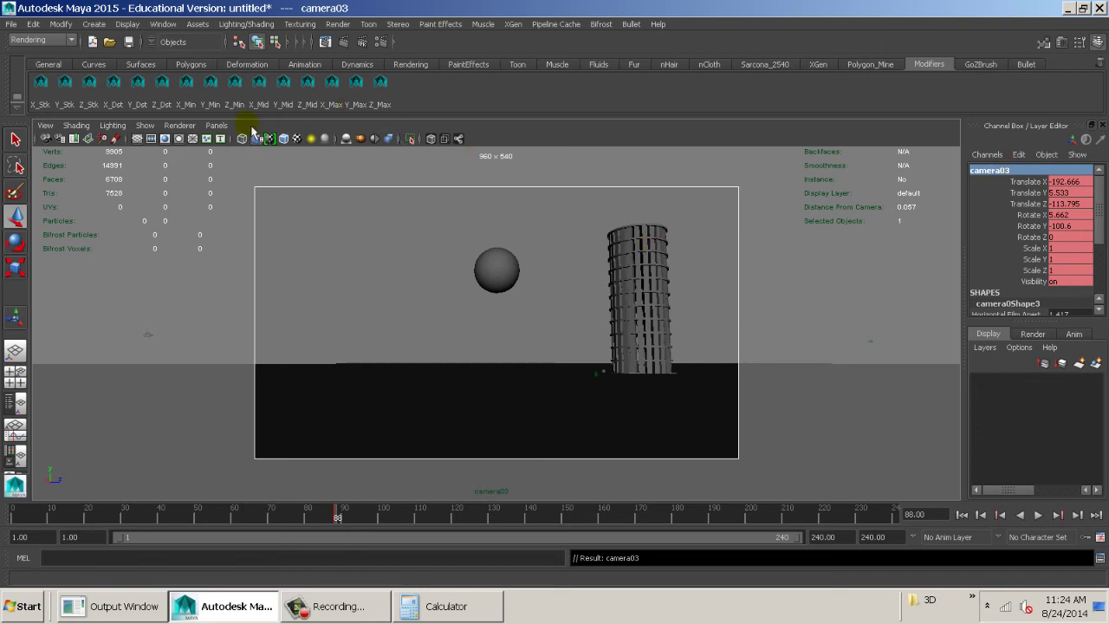
- Look through another saved render camera and scrub the simulation to frame 206
left_click(216, 125)
mouse_move(295, 139)
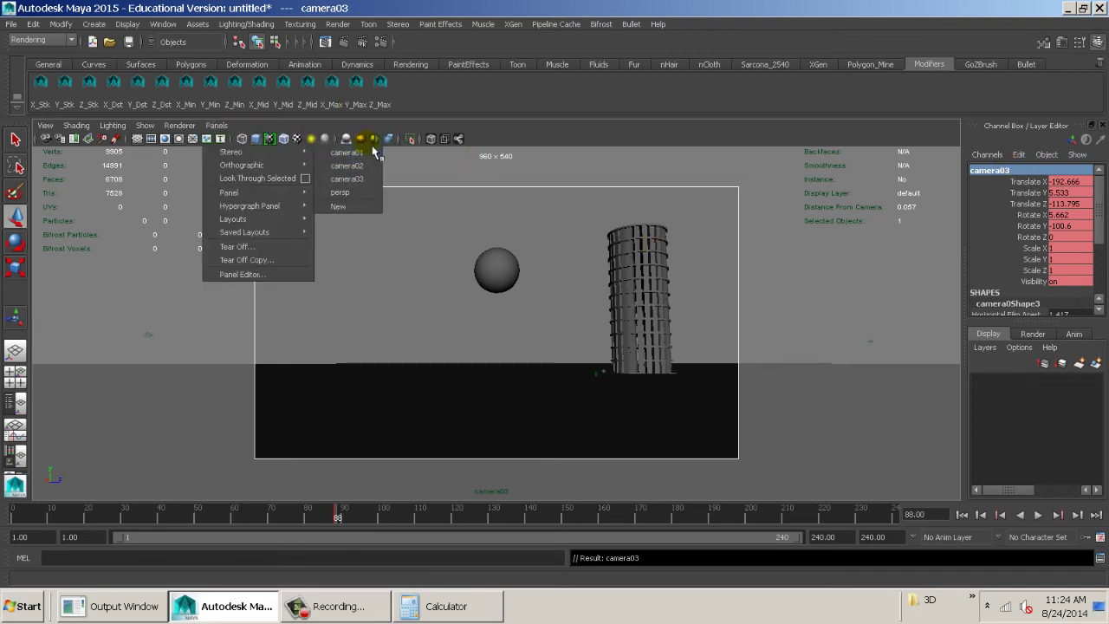
left_click(349, 139)
left_click_drag(348, 517, 544, 547)
left_click_drag(587, 544, 764, 541)
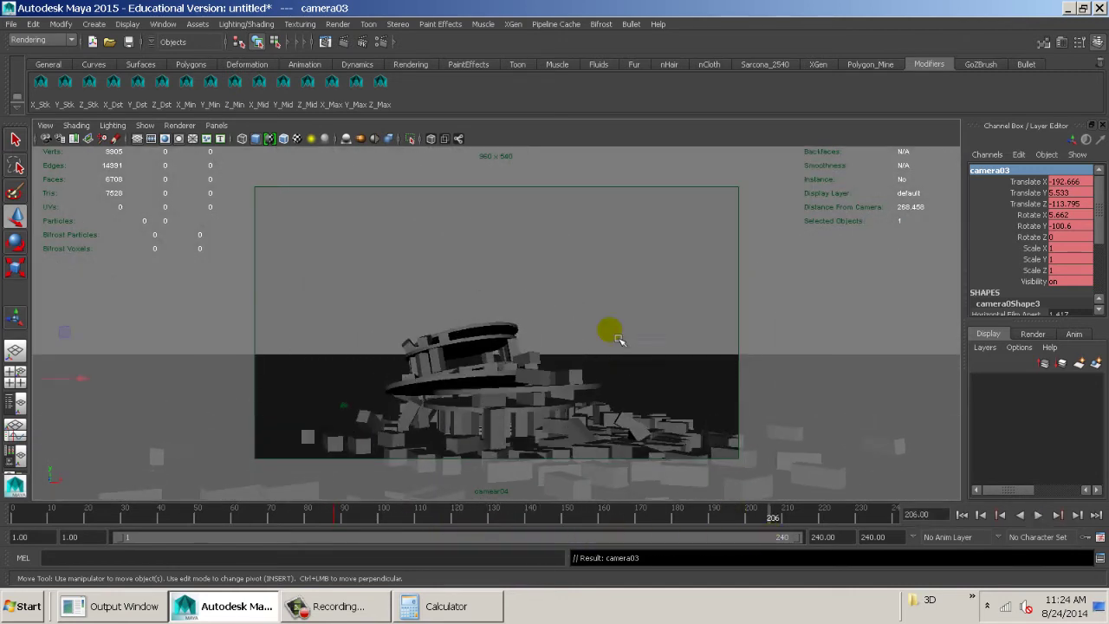
- Return to the perspective view, clear the selection, and orbit above the scattered debris
left_click(216, 124)
mouse_move(251, 138)
left_click(498, 229)
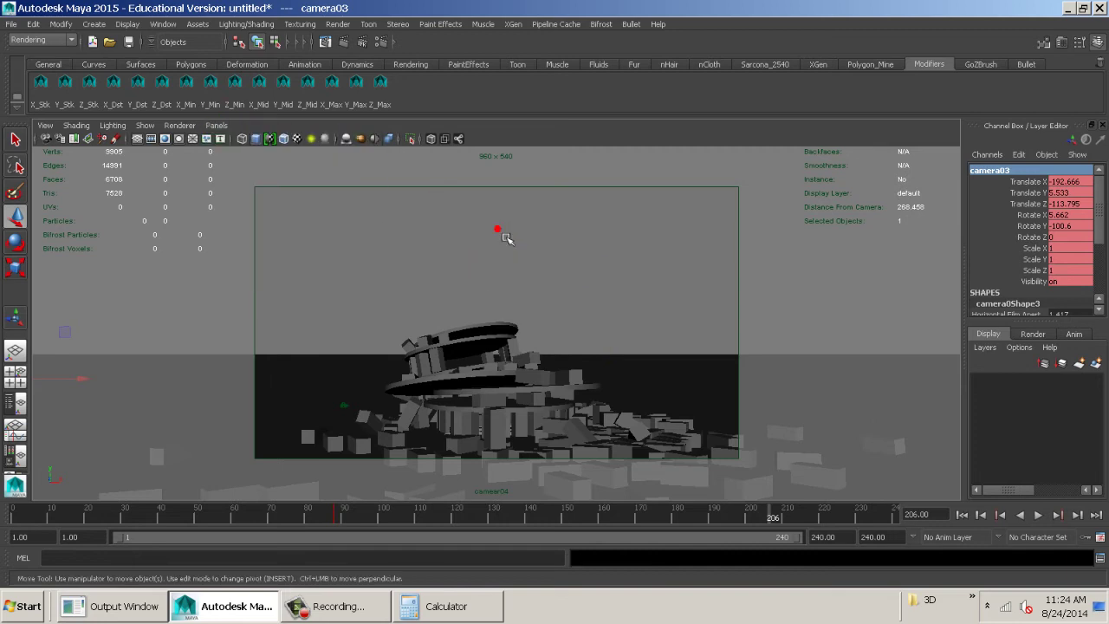
key("space")
left_click_drag(497, 229, 510, 196)
left_click_drag(576, 273, 606, 408, "alt")
middle_click_drag(567, 412, 472, 528, "alt")
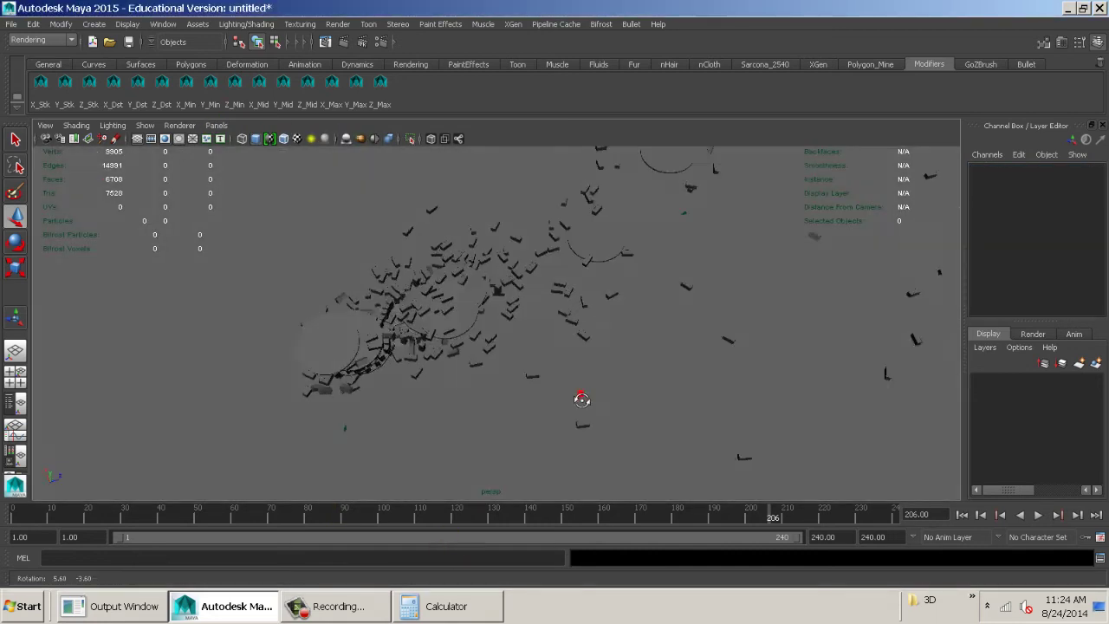
- Examine the collapse from several angles in perspective, scrubbing back to frame 166
left_click_drag(582, 398, 286, 381, "alt")
middle_click_drag(542, 390, 432, 238, "alt")
right_click_drag(432, 238, 489, 375, "alt")
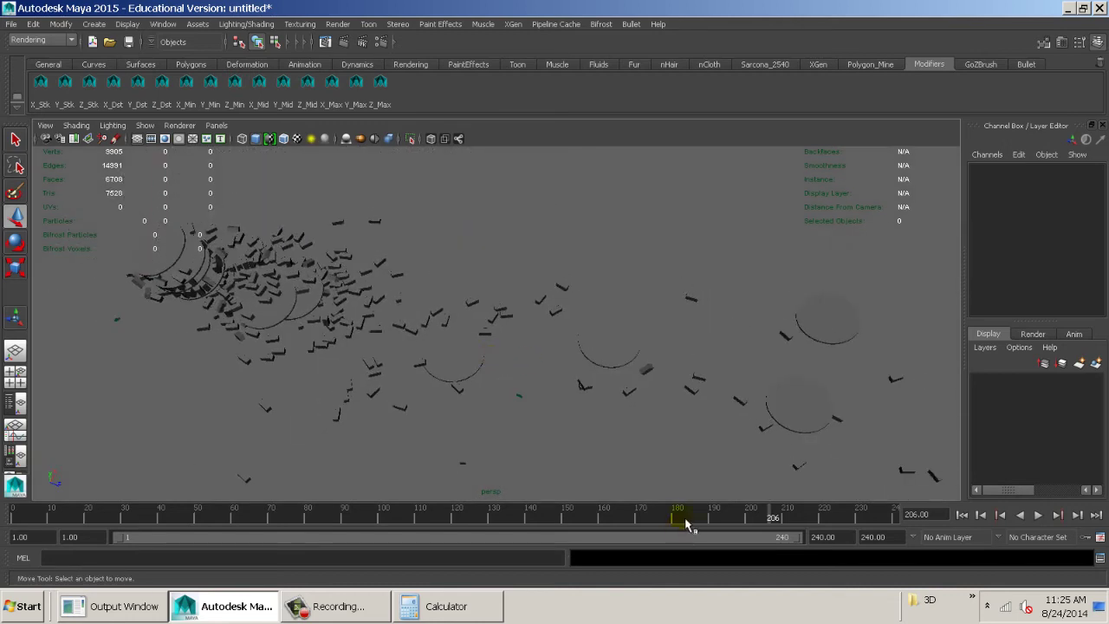
left_click_drag(681, 520, 626, 520)
middle_click_drag(451, 396, 531, 376, "alt")
left_click_drag(531, 376, 666, 334, "alt")
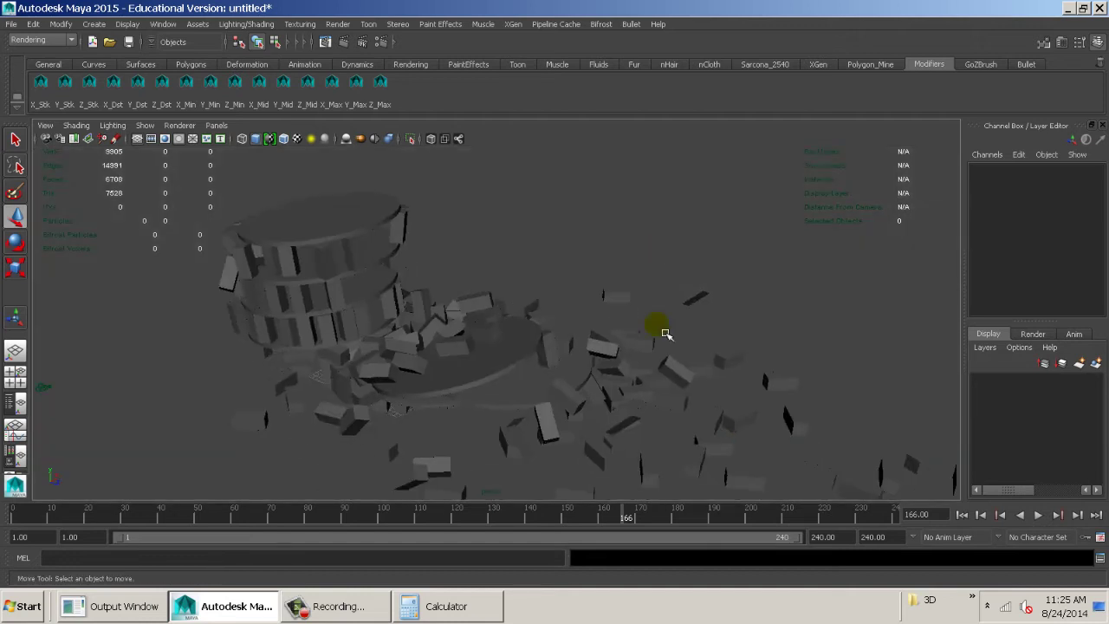
- Go back to frame 1 and view the intact tower from a low angle with the ground plane selected
left_click_drag(635, 520, 14, 512)
middle_click_drag(418, 384, 554, 463, "alt")
right_click_drag(555, 463, 376, 426, "alt")
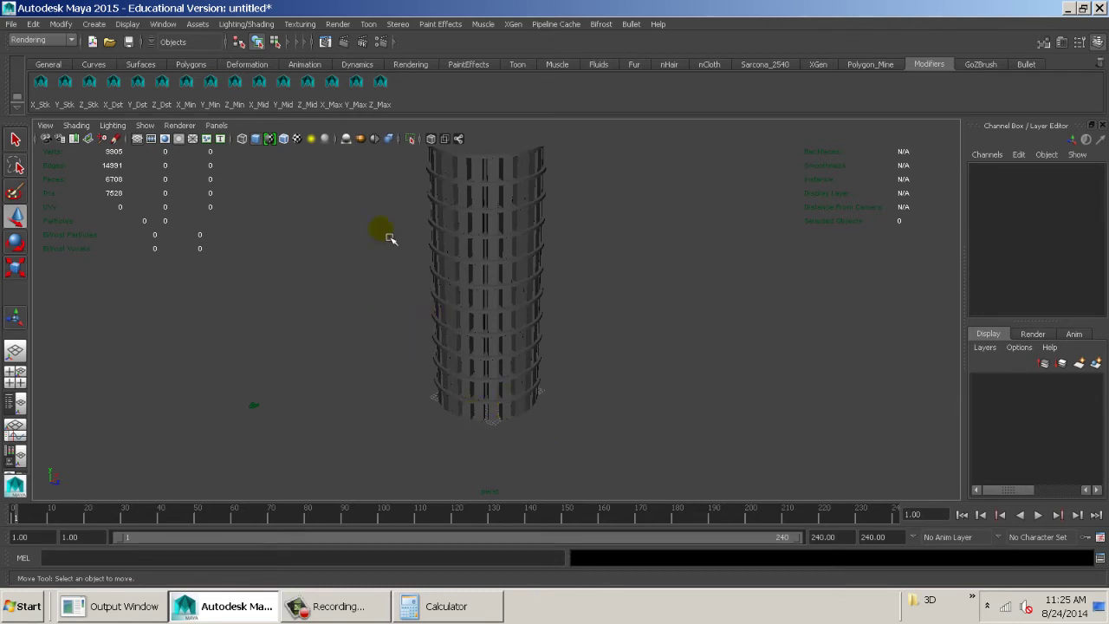
left_click(464, 242)
left_click(340, 201)
left_click_drag(492, 341, 485, 269, "alt")
right_click_drag(485, 269, 335, 259, "alt")
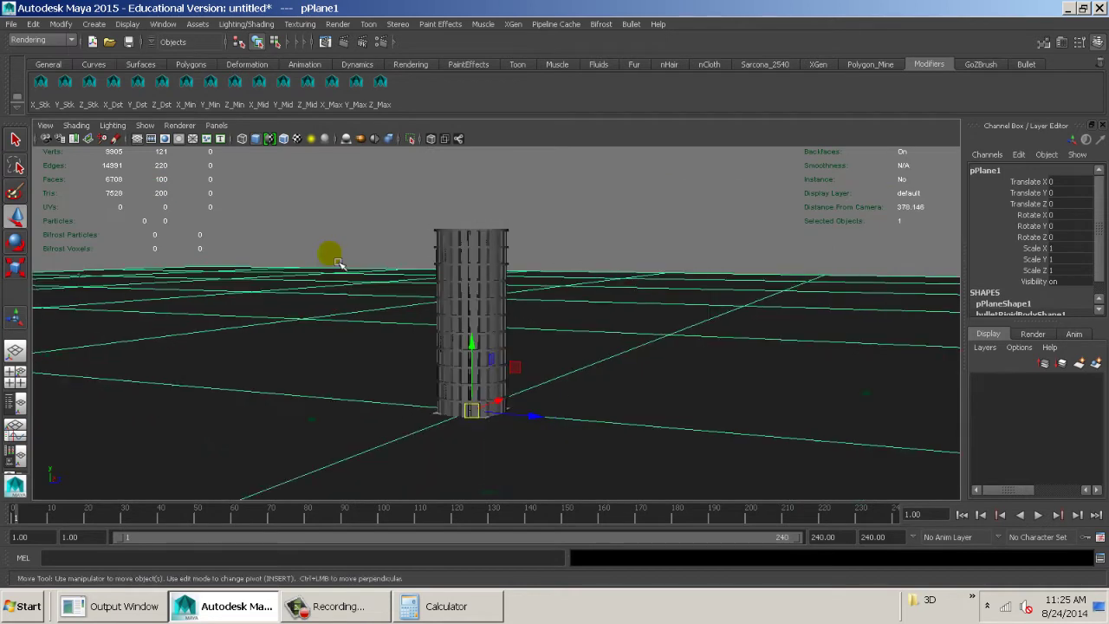
- Save the scene under the new name BulletImported_04.mb and clear the selection
left_click(11, 23)
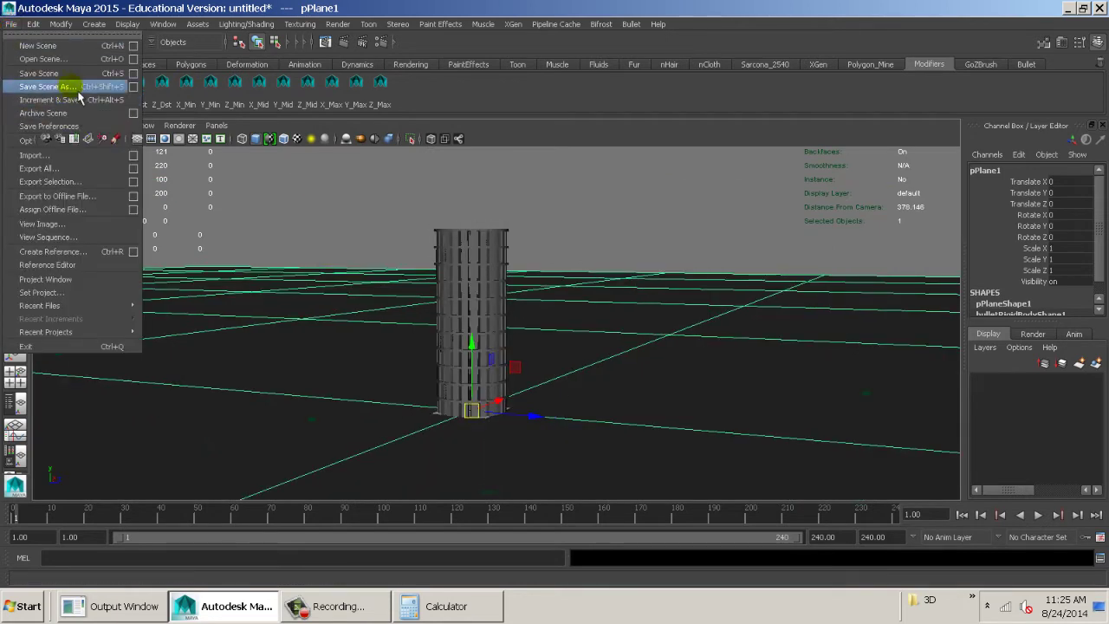
left_click(52, 87)
left_click(253, 176)
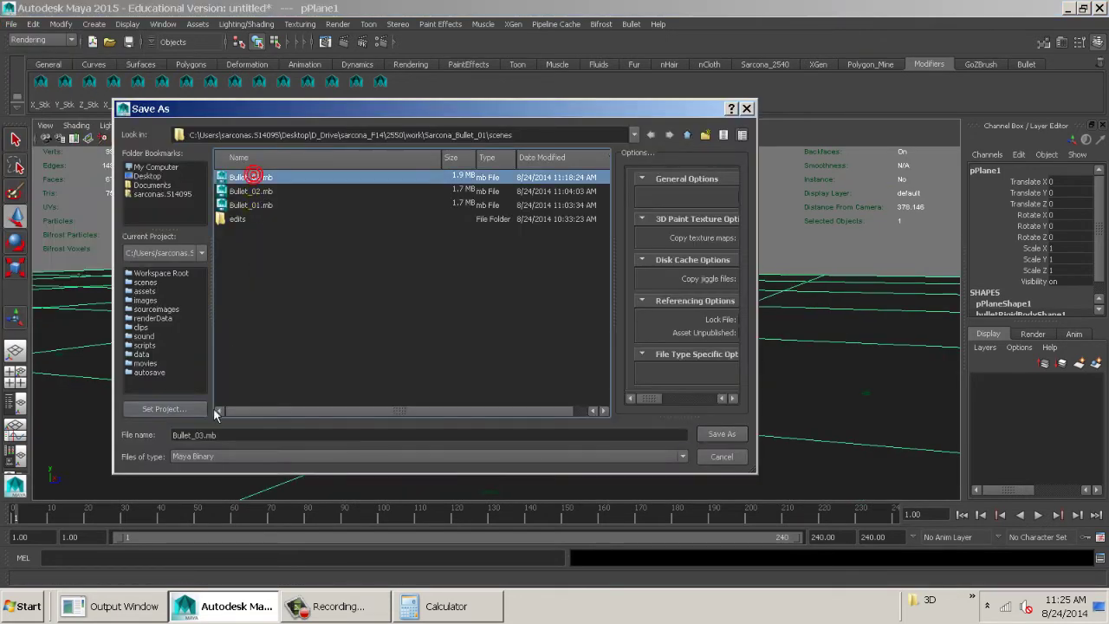
left_click(194, 435)
type("1")
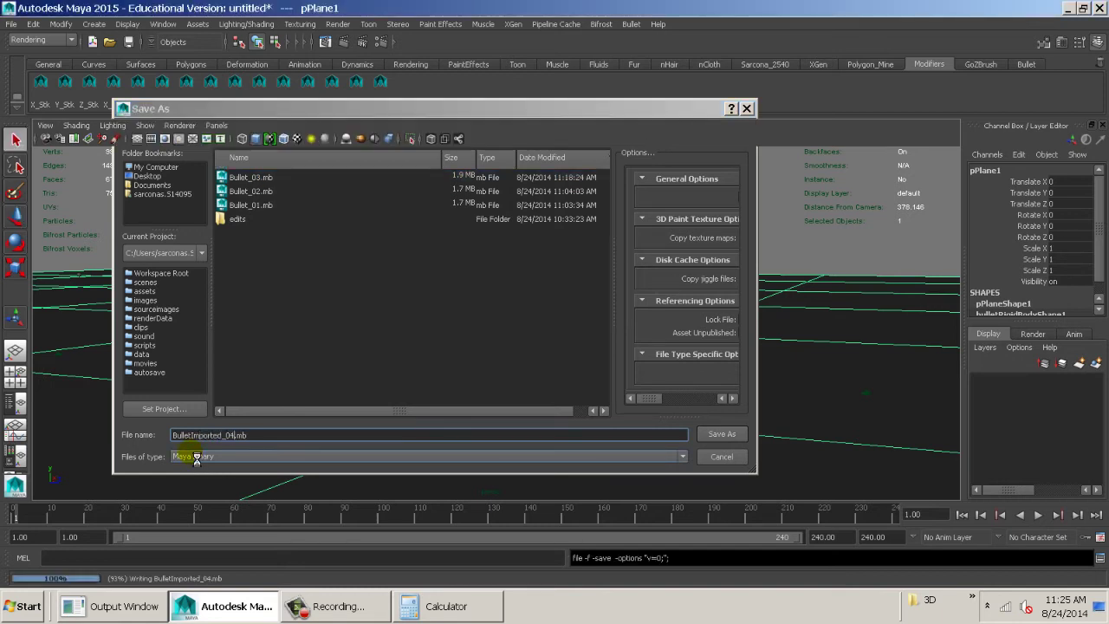
key("Return")
left_click(546, 214)
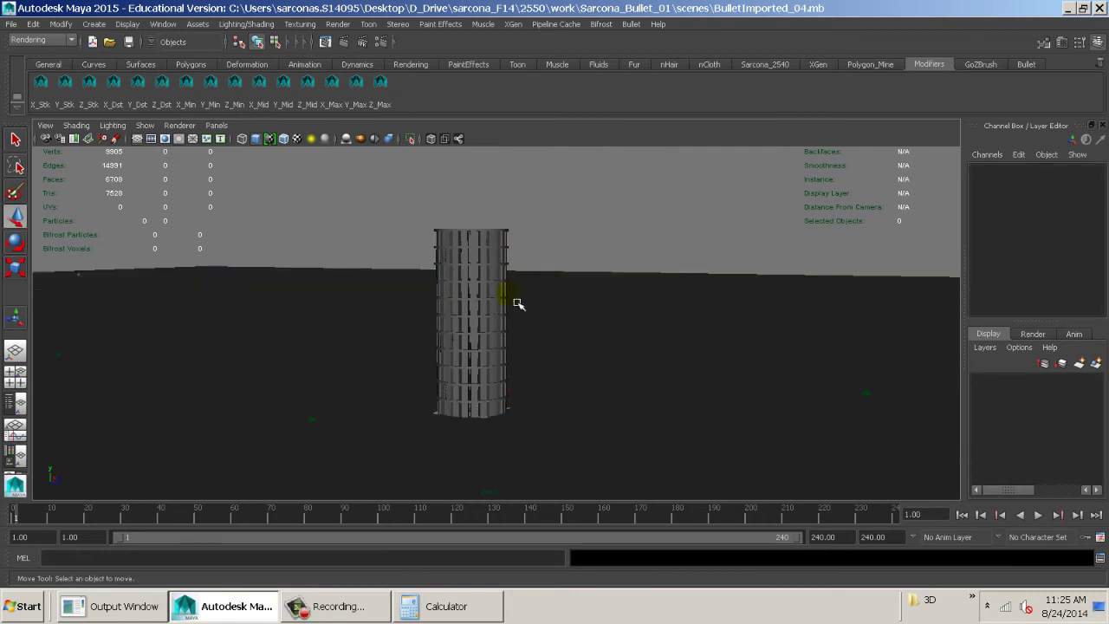
- Select the tower, bring the distant ball into view, and select the ball to inspect its keyed channels
left_click(488, 277)
left_click_drag(523, 253, 359, 240, "alt")
middle_click_drag(359, 240, 693, 314, "alt")
mouse_move(696, 315)
right_mouse_down("alt")
mouse_move(842, 352)
mouse_move(797, 349)
mouse_move(713, 303)
right_mouse_up("alt")
middle_click_drag(713, 303, 650, 294, "alt")
middle_click_drag(319, 291, 432, 300, "alt")
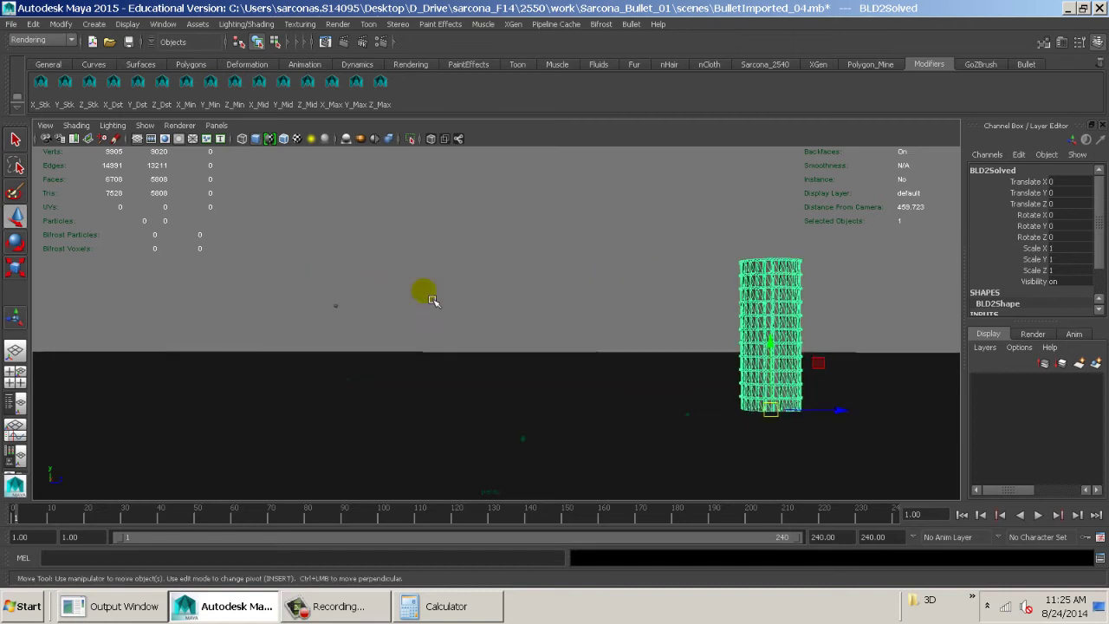
left_click_drag(308, 312, 381, 283)
left_click(338, 309)
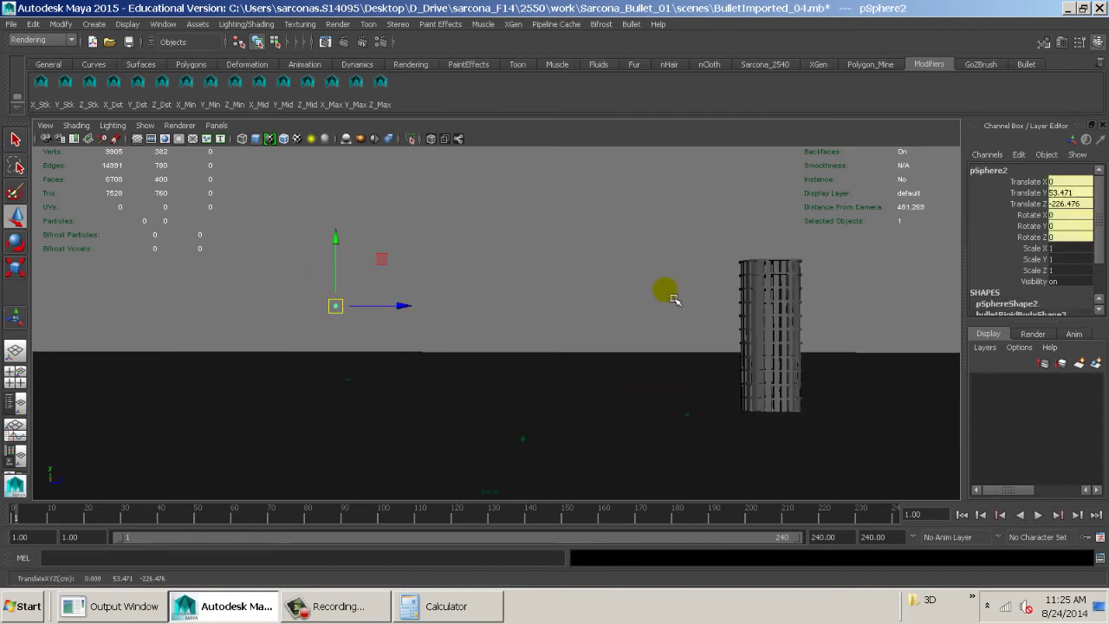
- Try moving the tower freely toward the ball's starting position, and undo the move
left_click(774, 282)
left_click_drag(772, 411, 572, 403)
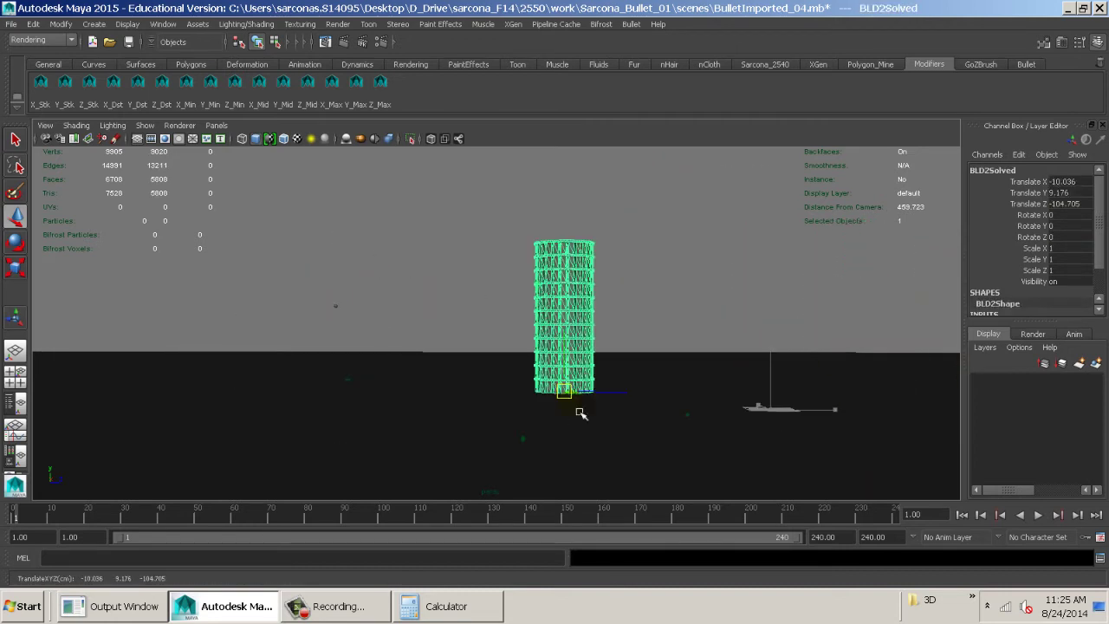
key("ctrl+z")
key("ctrl+z")
key("ctrl+z")
key("ctrl+z")
key("ctrl+z")
key("ctrl+z")
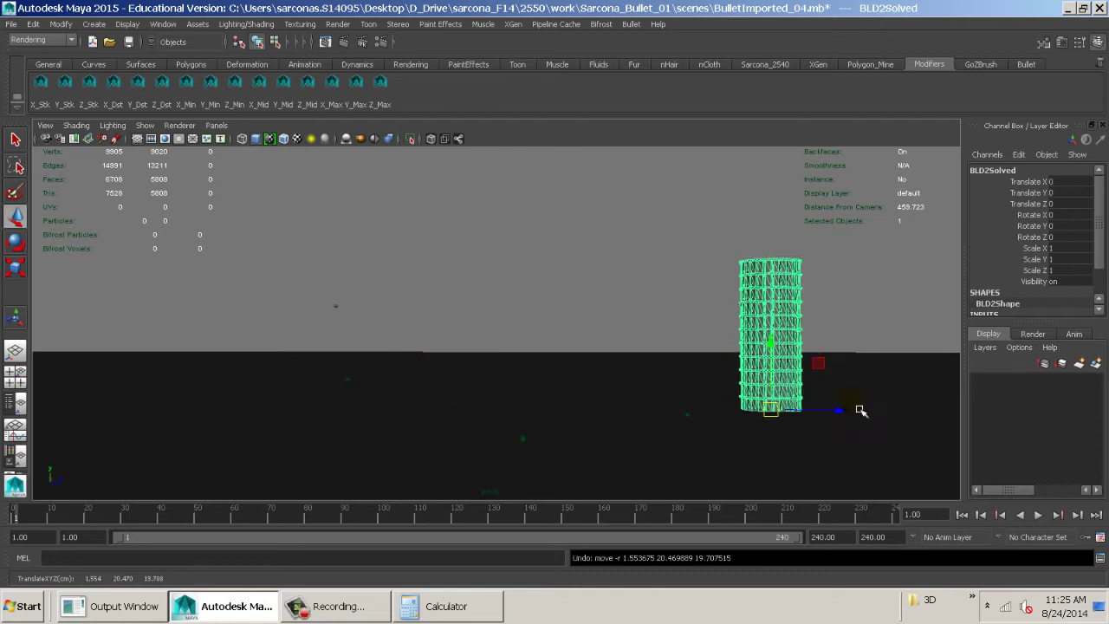
- Try moving the cached tower 280.533 units along X, and return its Translate X to 0
left_click(659, 295)
middle_click_drag(752, 370, 457, 341, "alt")
right_click_drag(458, 341, 635, 359, "alt")
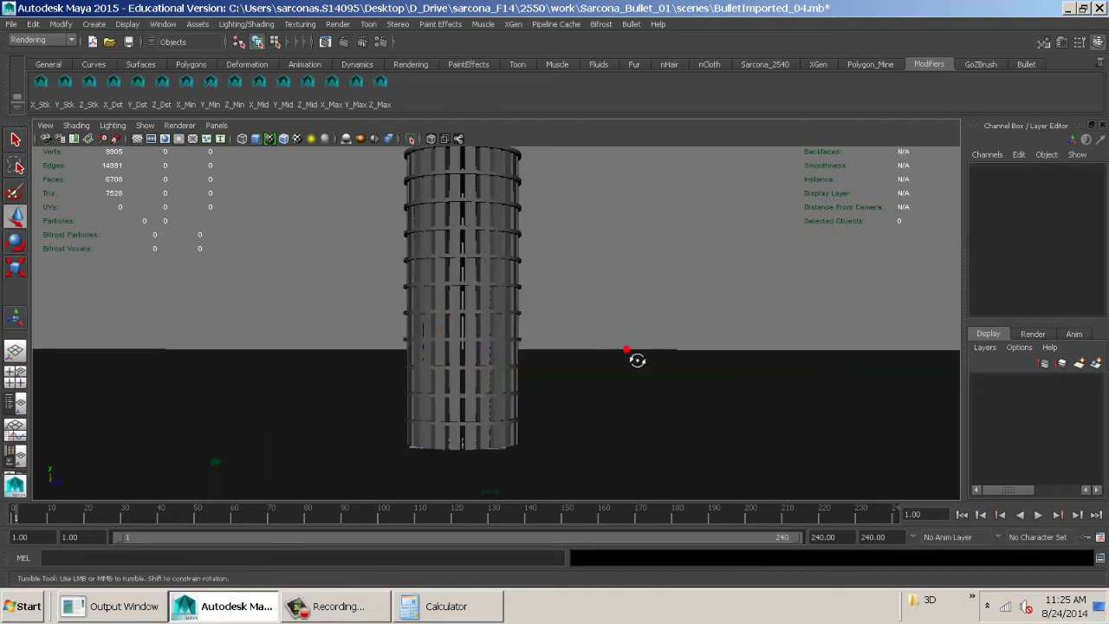
left_click(462, 298)
left_click_drag(637, 361, 462, 369, "alt")
left_click_drag(668, 455, 1040, 480)
left_click_drag(708, 390, 708, 446, "alt")
right_click_drag(708, 445, 416, 430, "alt")
middle_click_drag(415, 430, 762, 423)
middle_click_drag(685, 421, 356, 407, "alt")
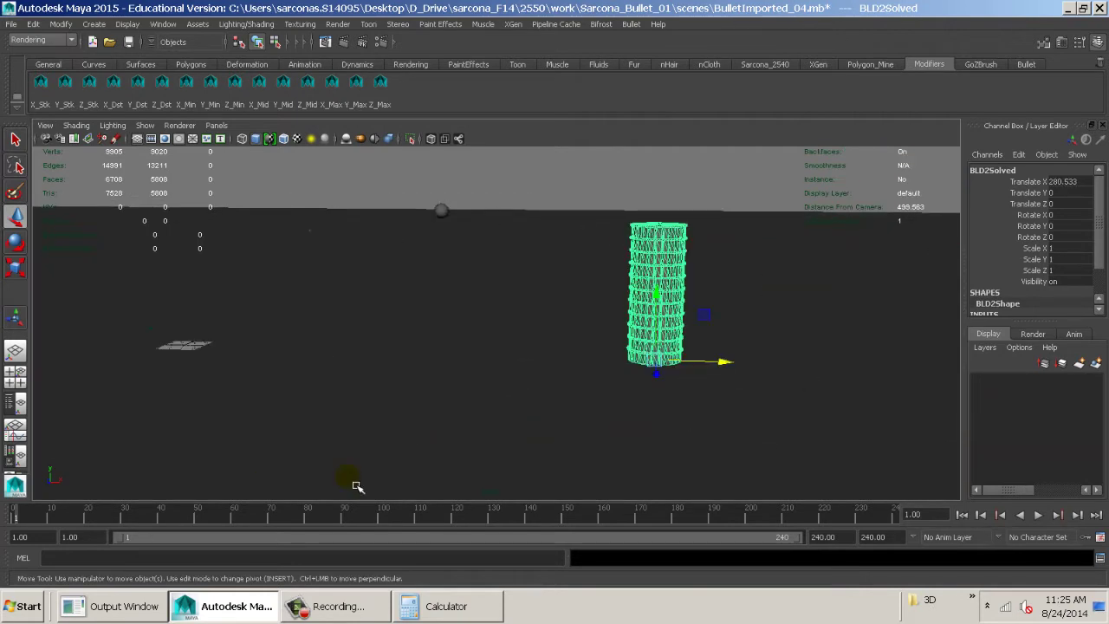
left_click_drag(174, 513, 19, 449)
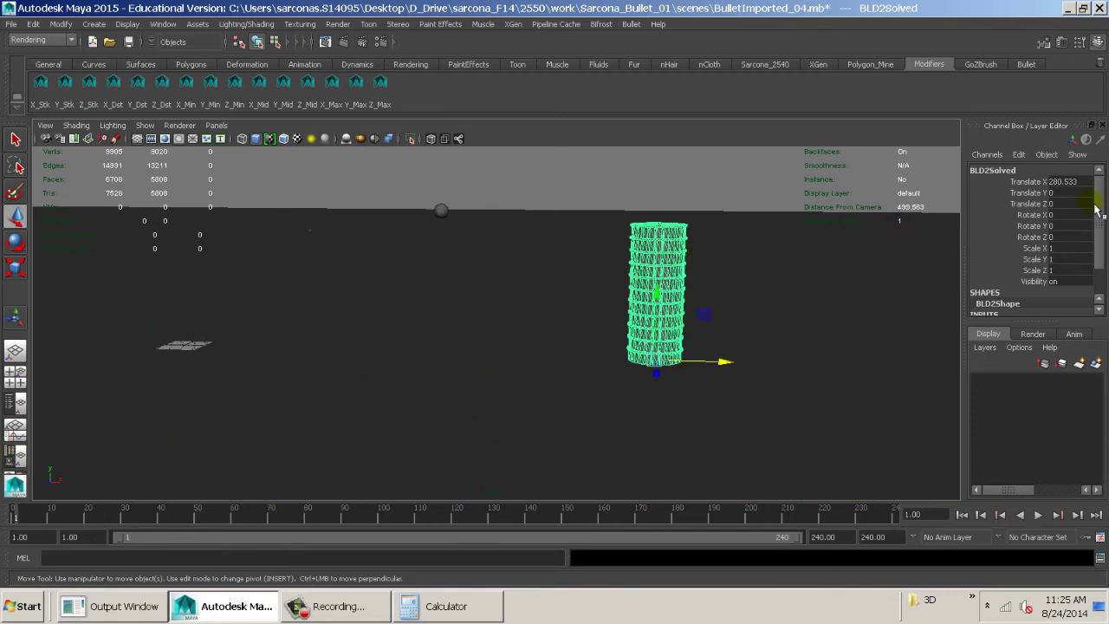
key("Return")
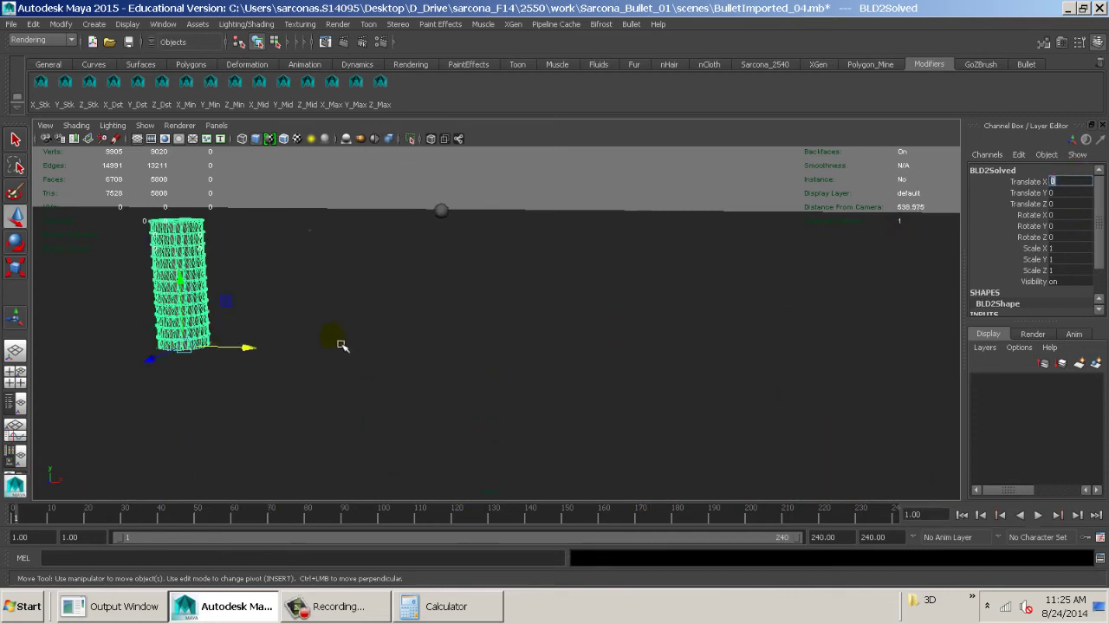
- Frame and reselect the tower, and open the attributes of its BuildingFallDown_AlembicNode
key("f")
left_click_drag(465, 345, 612, 345, "alt")
left_click(621, 220)
right_click_drag(459, 270, 589, 326, "alt")
left_click_drag(601, 304, 606, 350, "alt")
left_click(526, 258)
left_click_drag(522, 241, 533, 228, "alt")
key("ctrl+a")
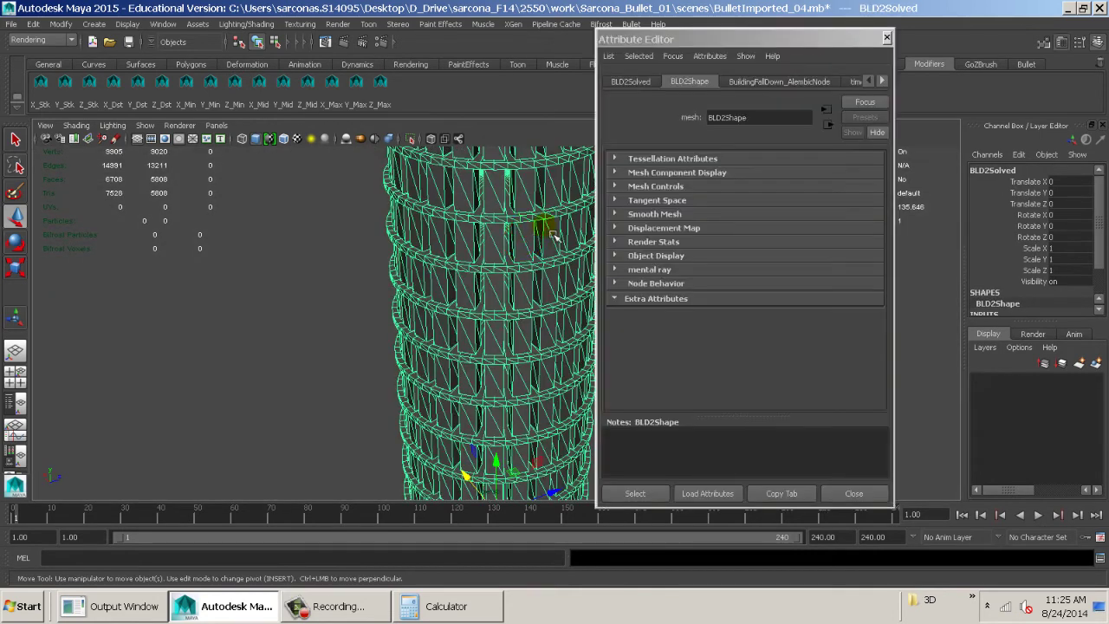
left_click(819, 81)
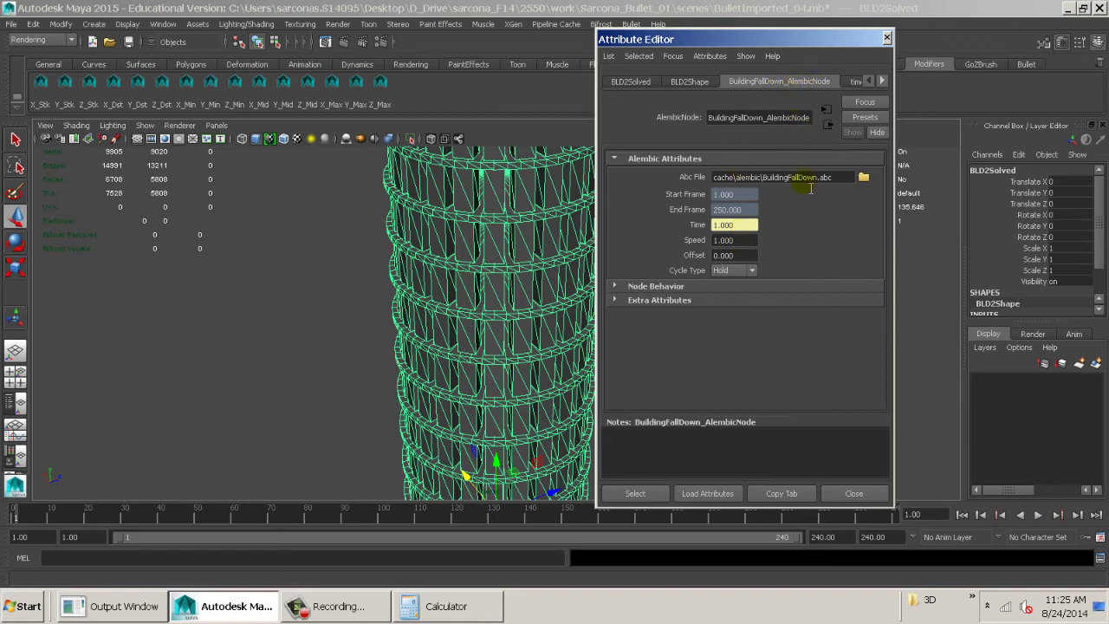
left_click(834, 180)
- Set the Alembic node's Speed to 5
left_click(751, 241)
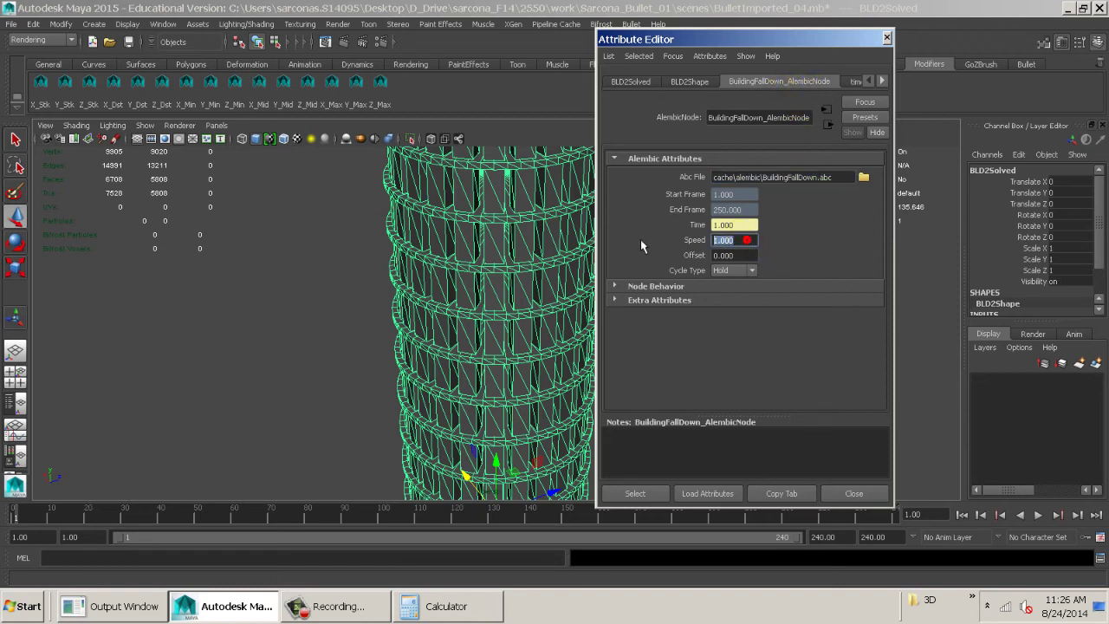
scroll(485, 278, "down", 5)
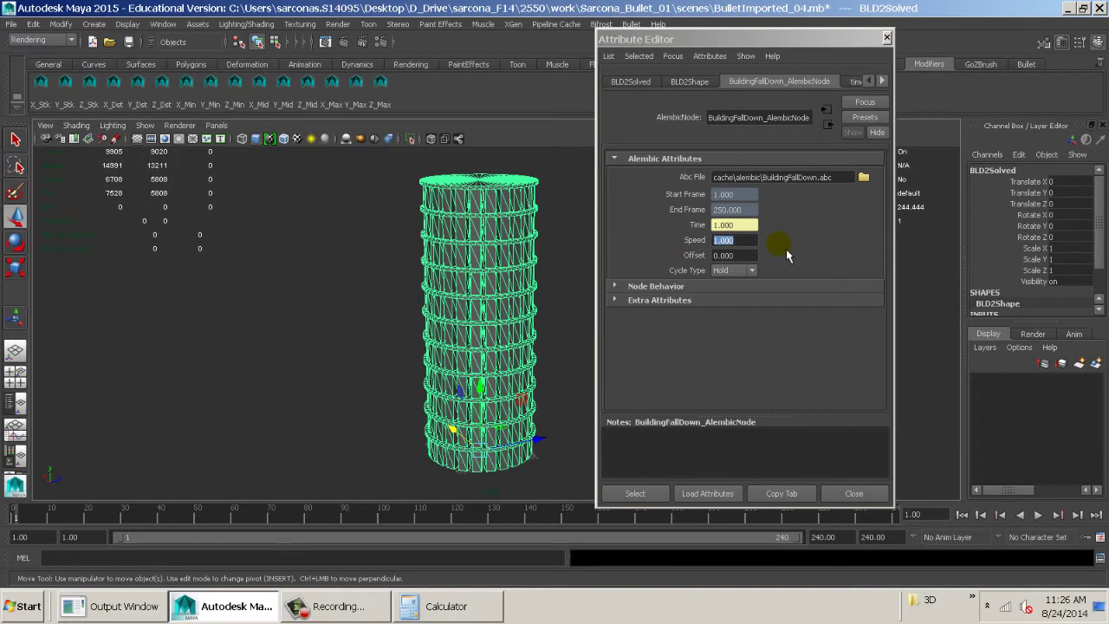
key("5")
double_click(728, 240)
type("50")
key("Return")
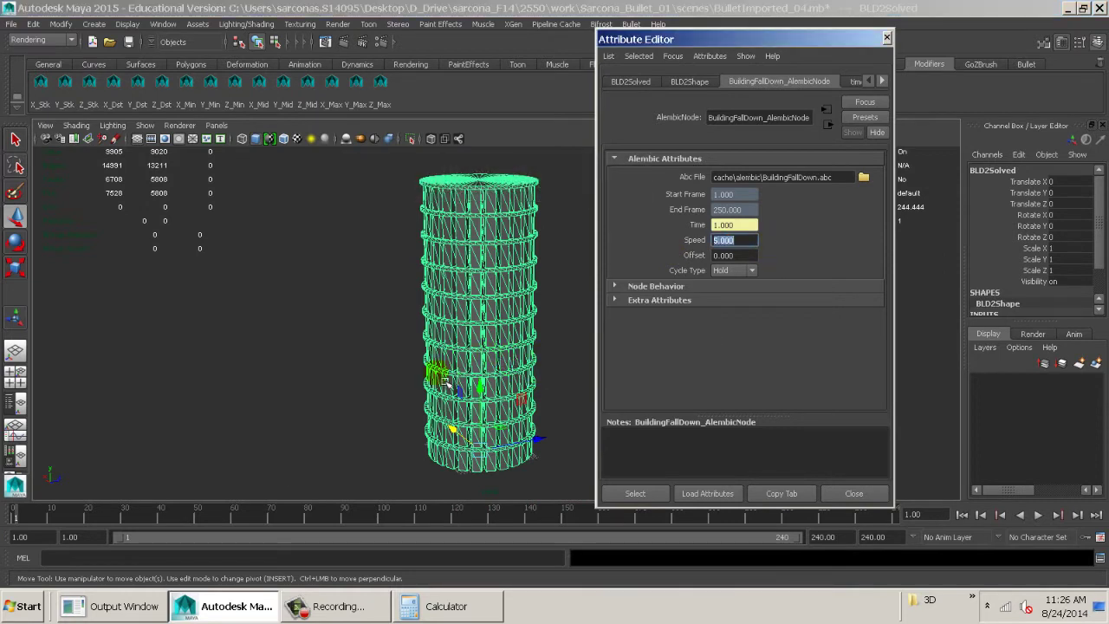
- Pull the view back to show the ball and tower, and scrub the opening frames to check the playback speed
left_click_drag(440, 374, 421, 339, "alt")
scroll(421, 340, "down", 5)
middle_click_drag(421, 340, 454, 343, "alt")
right_click_drag(454, 343, 141, 457, "alt")
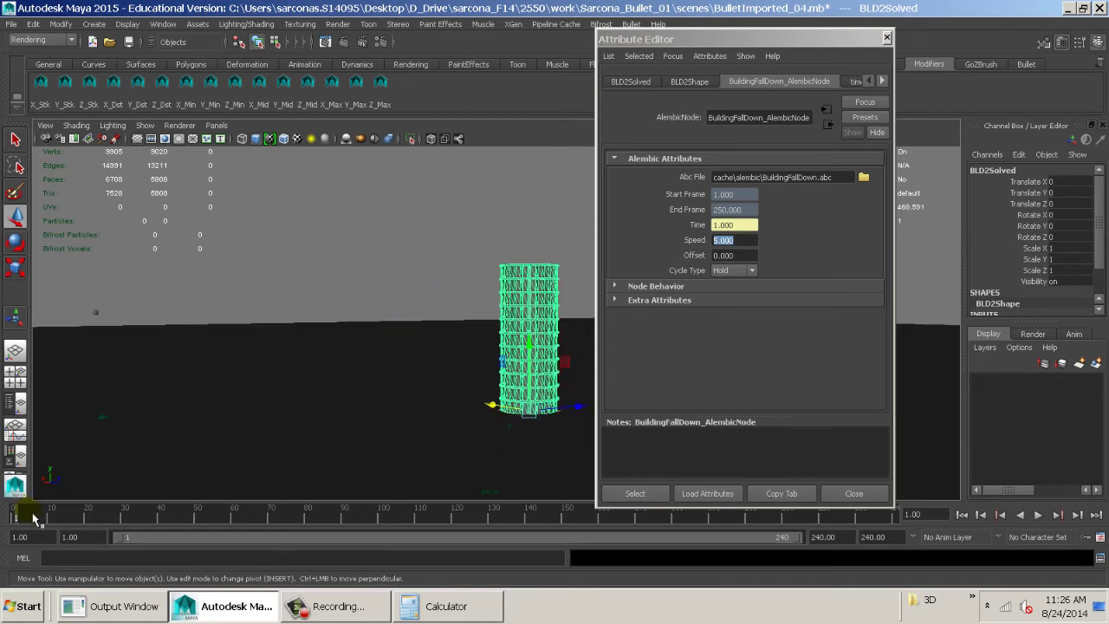
mouse_move(33, 517)
left_mouse_down()
mouse_move(238, 523)
mouse_move(15, 523)
left_mouse_up()
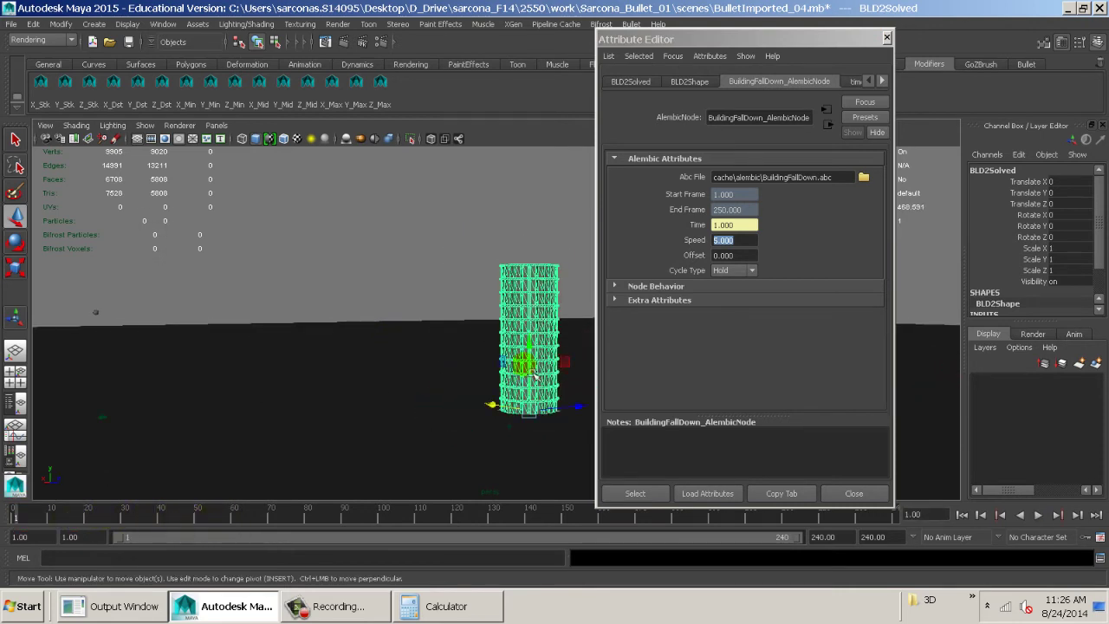
- Set the Alembic node's Speed to 0.25 and scrub through to frame 240
left_click(738, 241)
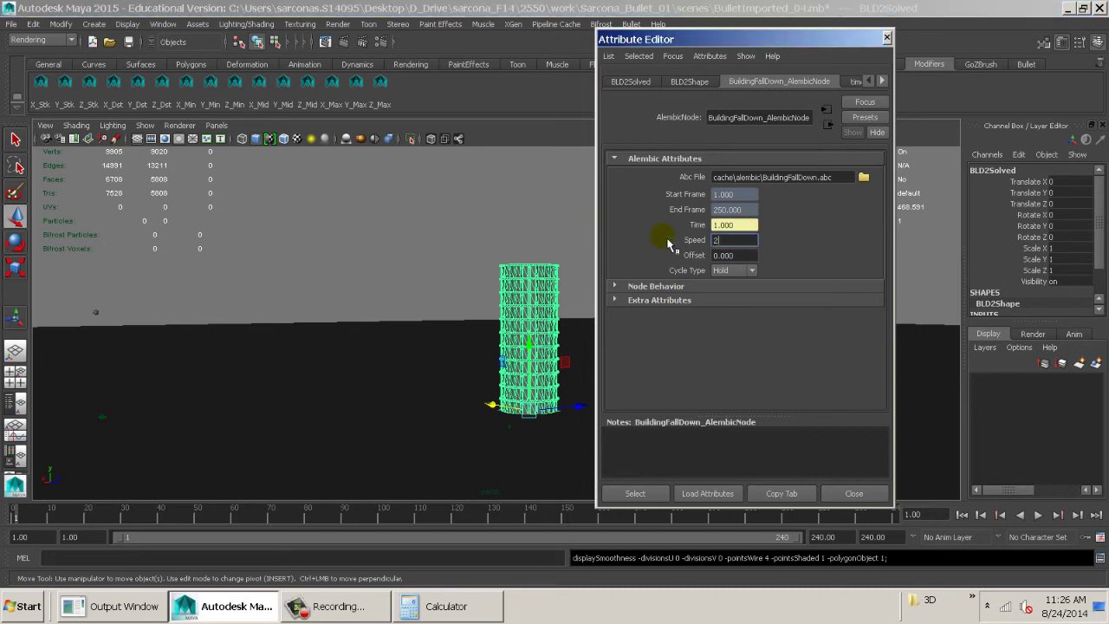
type("1")
key("Return")
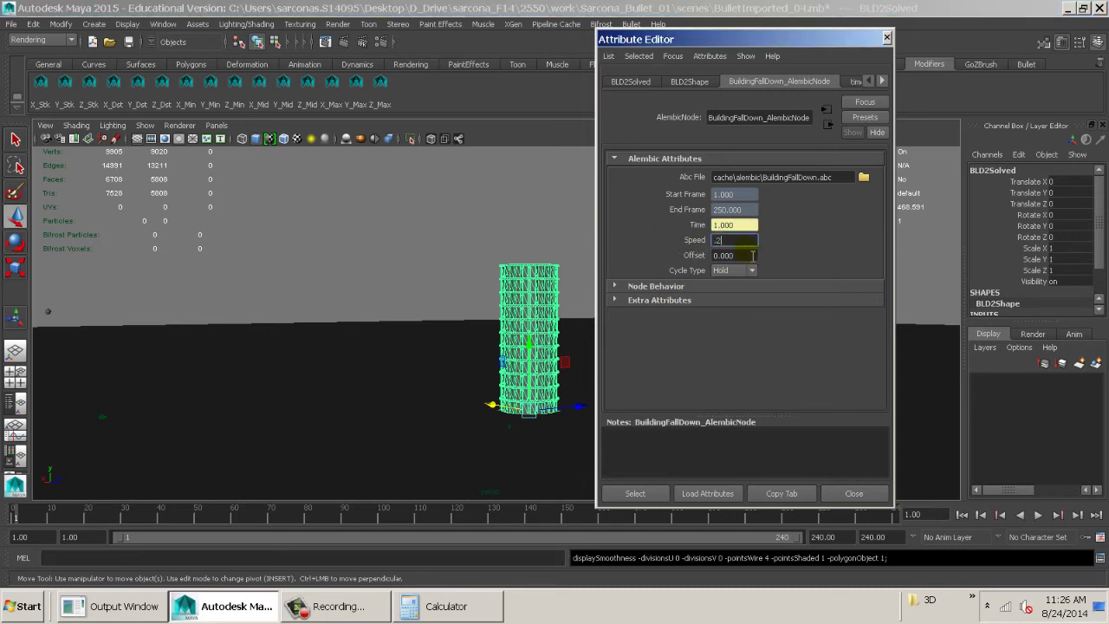
left_click_drag(35, 517, 157, 518)
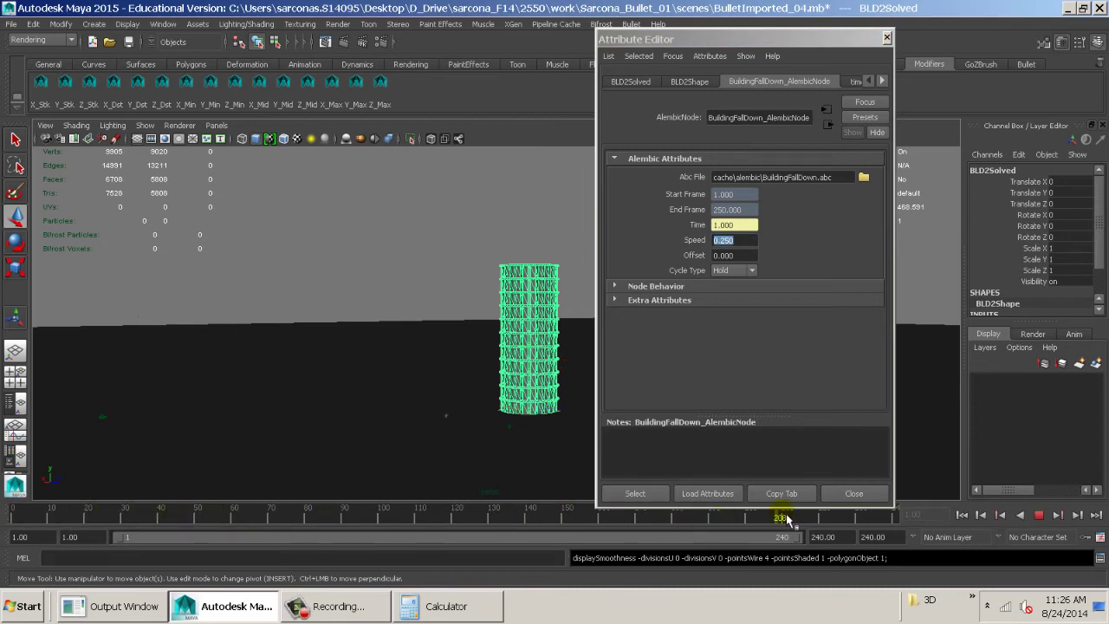
left_click_drag(785, 518, 893, 518)
left_click_drag(967, 514, 967, 514)
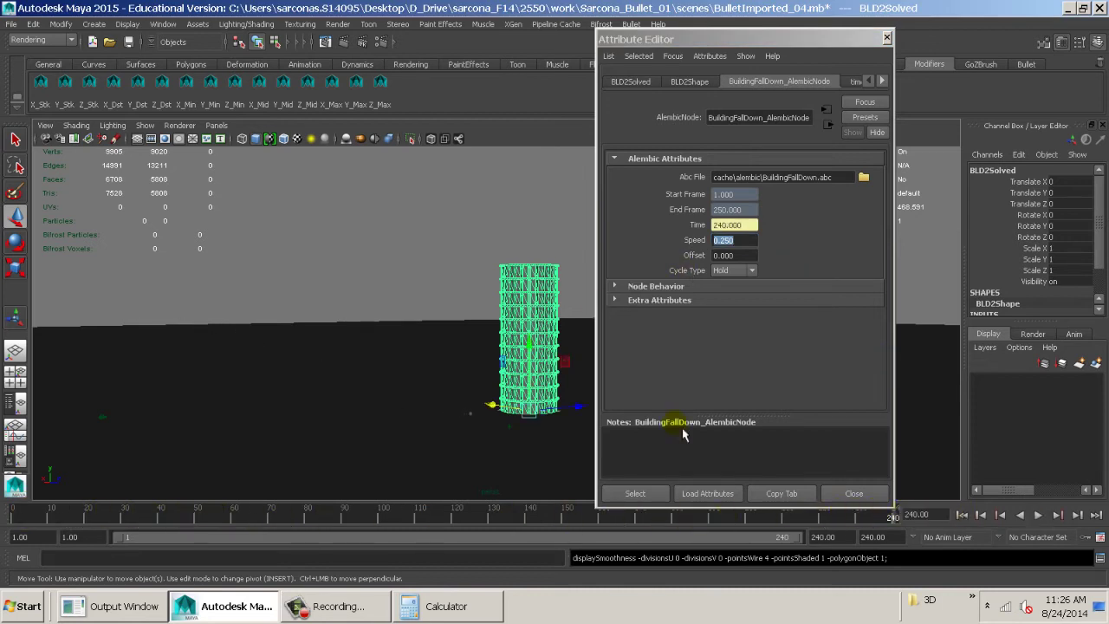
- Extend the playback end to frame 555 and scrub to frame 419
left_click(830, 537)
type("555")
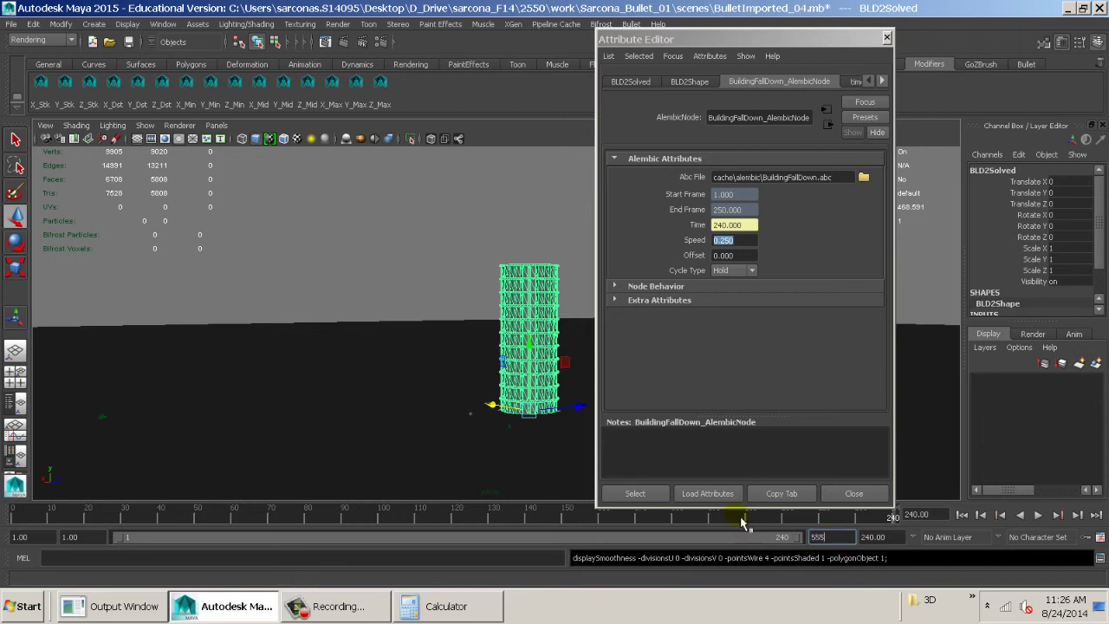
key("Return")
middle_click_drag(517, 379, 289, 364, "alt")
scroll(279, 356, "up", 5)
left_click_drag(417, 517, 683, 523)
- Close in on the ball and breaking tower floors, and step forward frame by frame to frame 422
middle_click_drag(408, 359, 524, 347, "alt")
right_click_drag(531, 345, 567, 357, "alt")
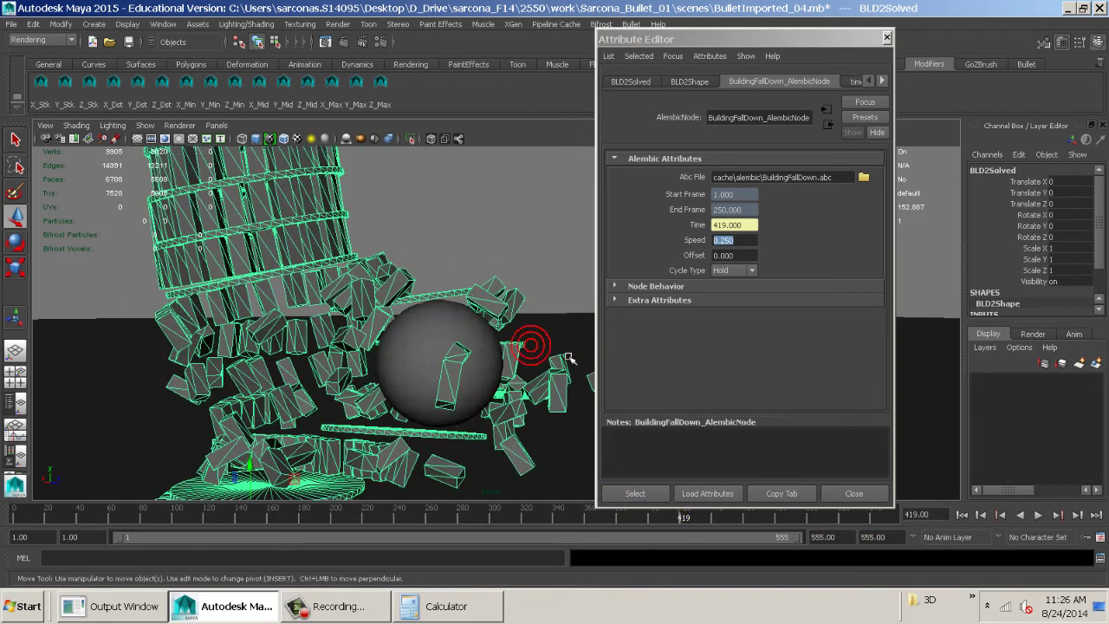
left_click_drag(495, 358, 402, 366, "alt")
right_click_drag(413, 347, 540, 369, "alt")
middle_click_drag(446, 342, 213, 445, "alt")
right_click_drag(209, 434, 408, 421, "alt")
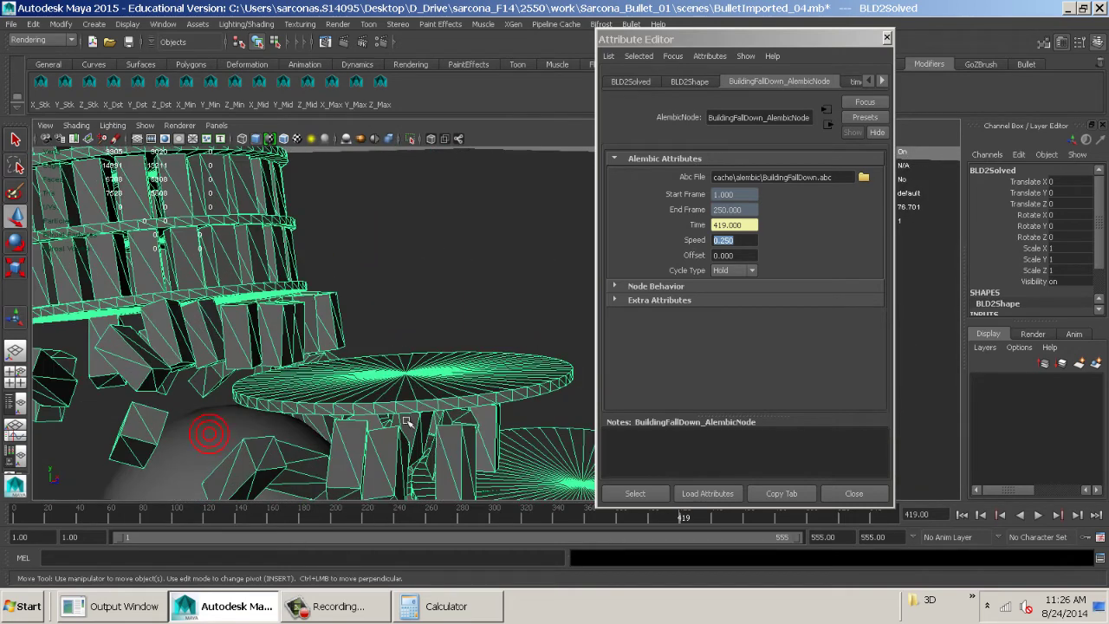
middle_click_drag(407, 421, 442, 430, "alt")
left_click(1079, 515)
left_click(1080, 517)
left_click(1080, 517)
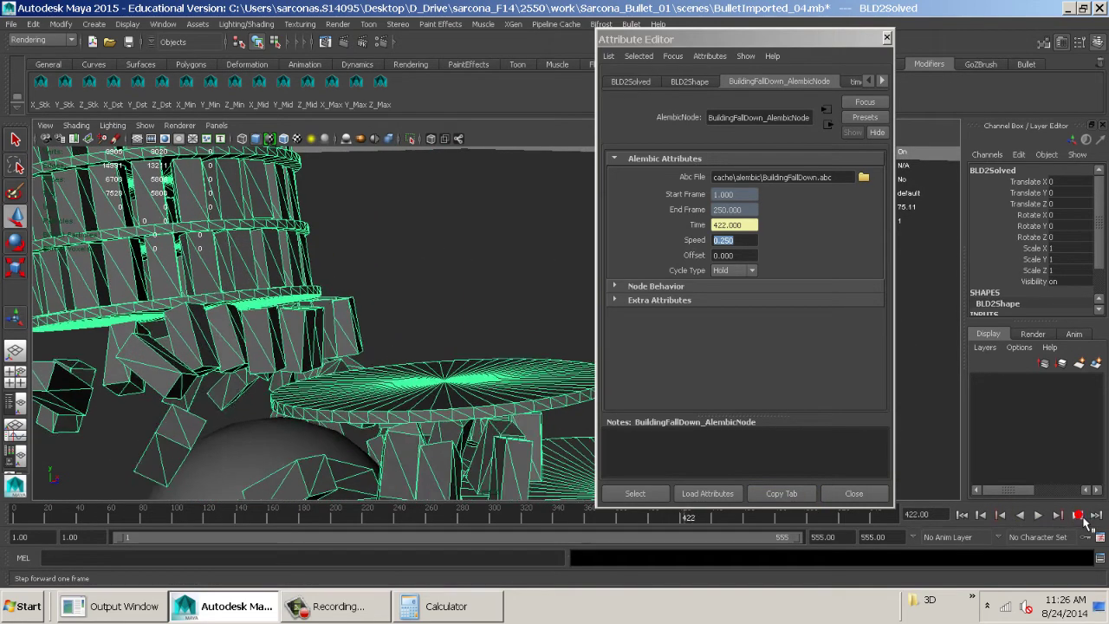
- Step forward frame by frame to frame 451 to examine the breaking tower floors in slow motion
left_click(1081, 516)
left_click(1080, 517)
left_click(1080, 516)
left_click(1080, 517)
left_click(1081, 516)
left_click(1081, 516)
left_click(1081, 516)
left_click(1080, 516)
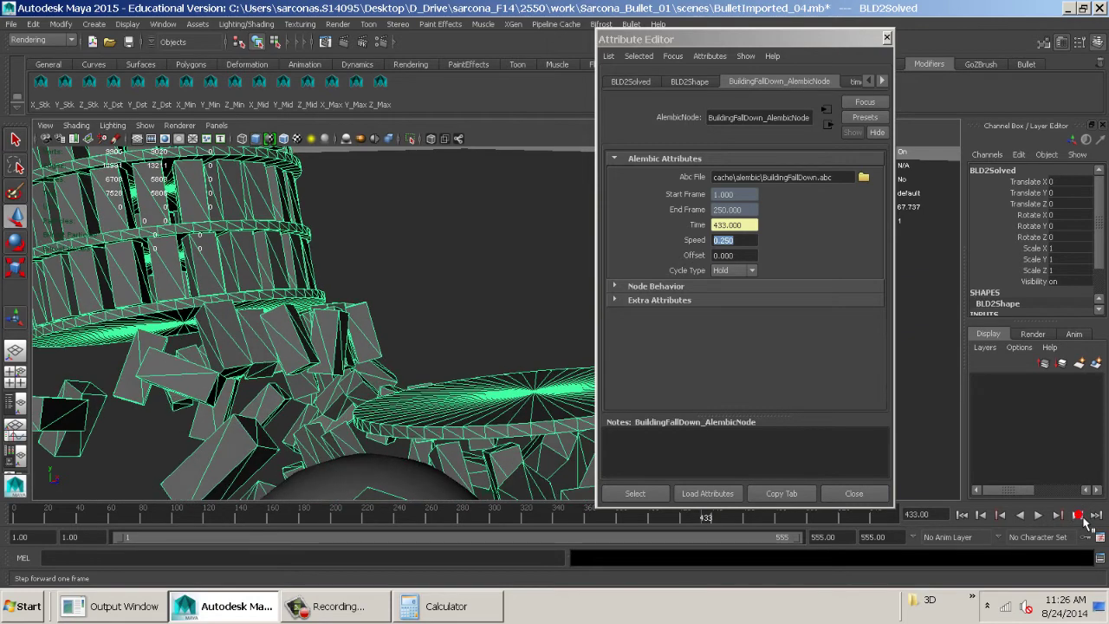
left_click(1081, 515)
left_click(1080, 515)
left_click(1081, 516)
left_click(1081, 516)
left_click(1081, 515)
left_click(1081, 516)
left_click(1080, 516)
left_click(1080, 515)
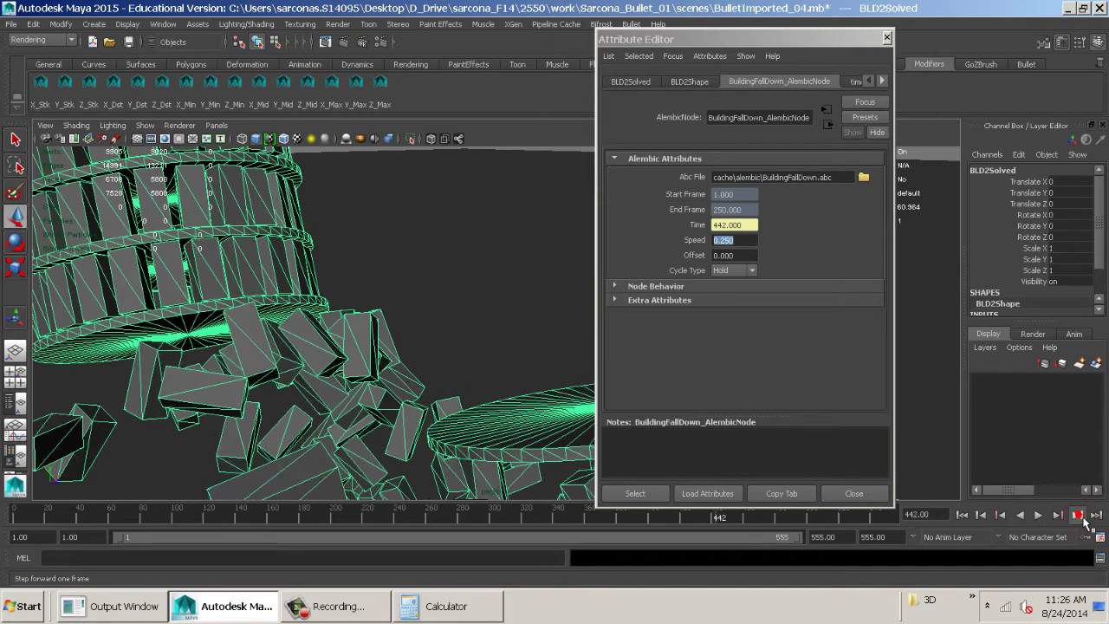
left_click(1080, 516)
left_click(1081, 517)
left_click(1081, 516)
left_click(1080, 517)
left_click(1081, 517)
left_click(1080, 517)
left_click(1080, 516)
- Set the Alembic node's Speed to 1 and return to the first frame of the animation
right_click_drag(574, 399, 428, 376, "alt")
left_click_drag(428, 376, 268, 312, "alt")
left_click_drag(397, 334, 400, 351, "alt")
middle_click_drag(401, 351, 447, 366, "alt")
key("1")
left_click_drag(743, 240, 710, 260)
type("1")
key("Tab")
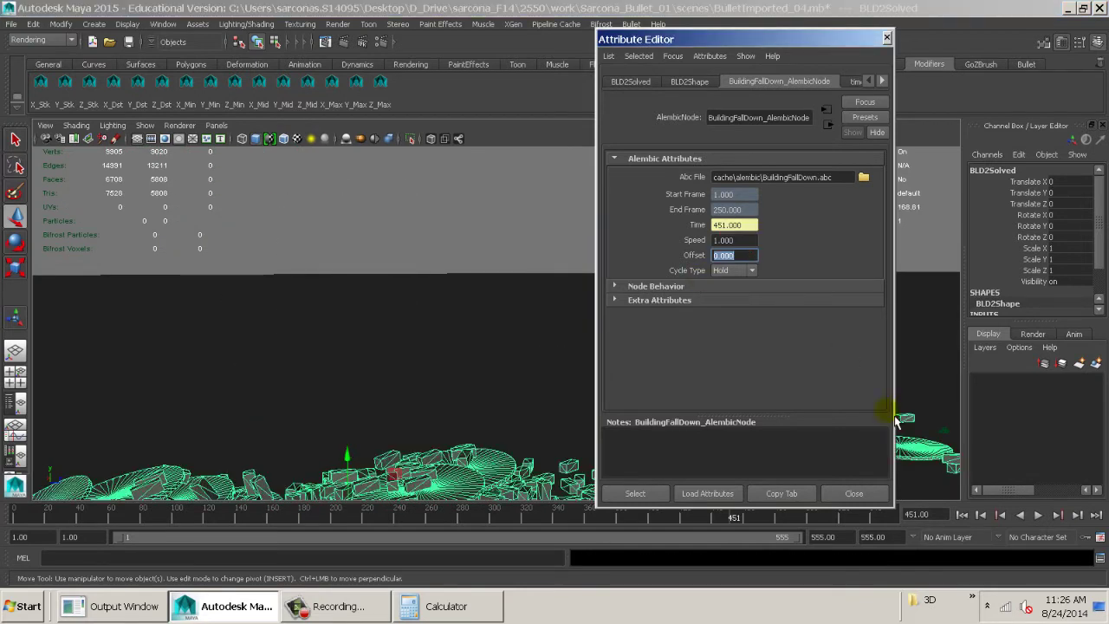
left_click(981, 515)
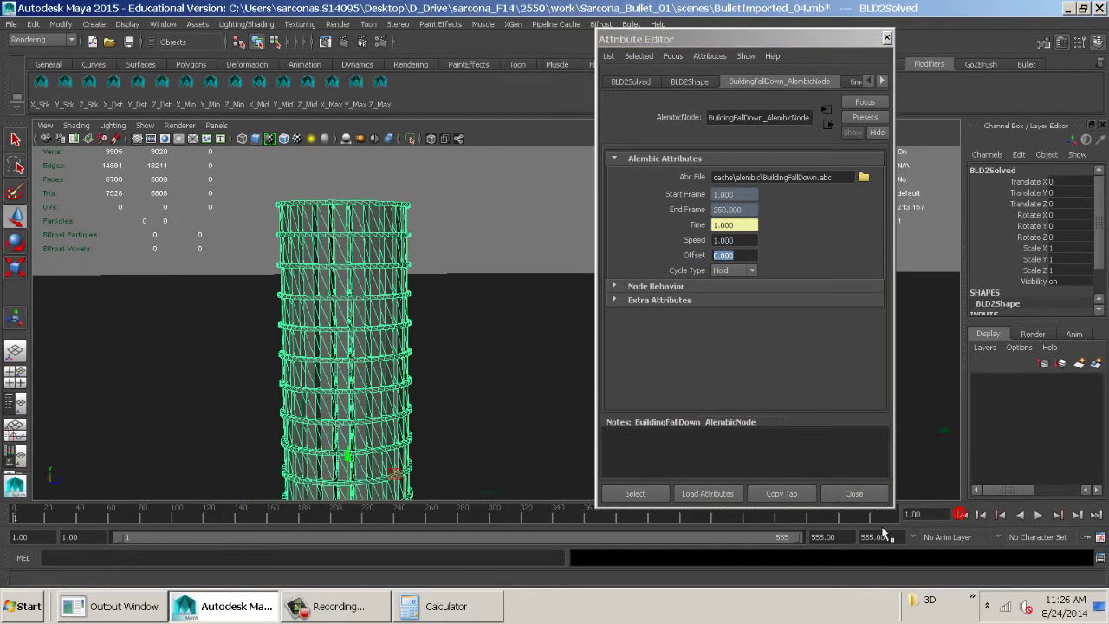
- Set both the playback end and the animation end to frame 240, and close the Attribute Editor
left_click(823, 536)
type("240")
key("Tab")
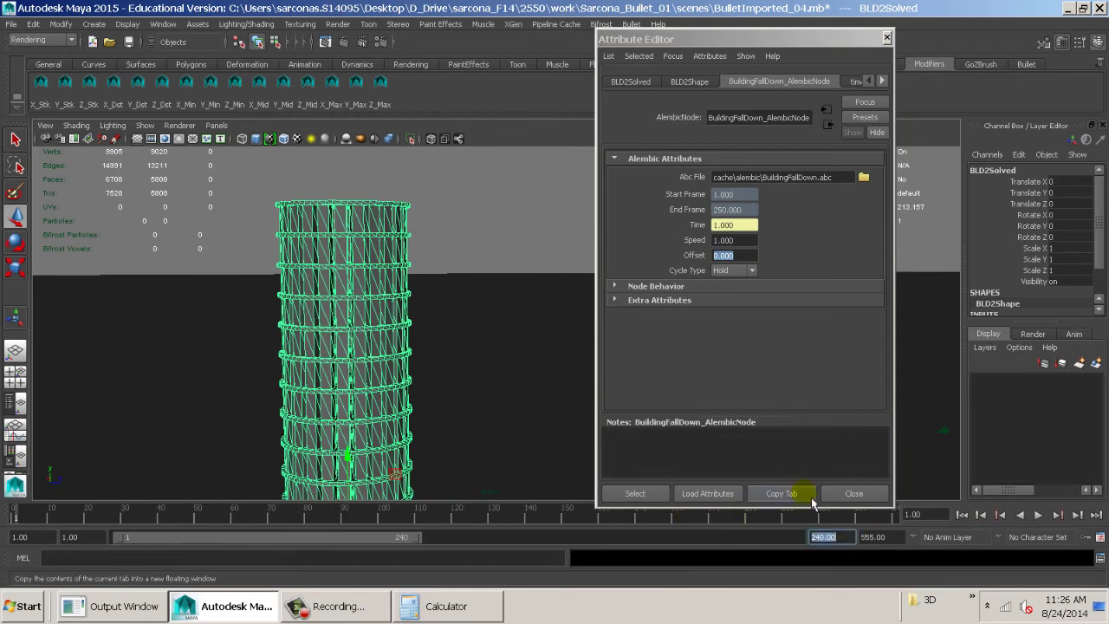
type("240")
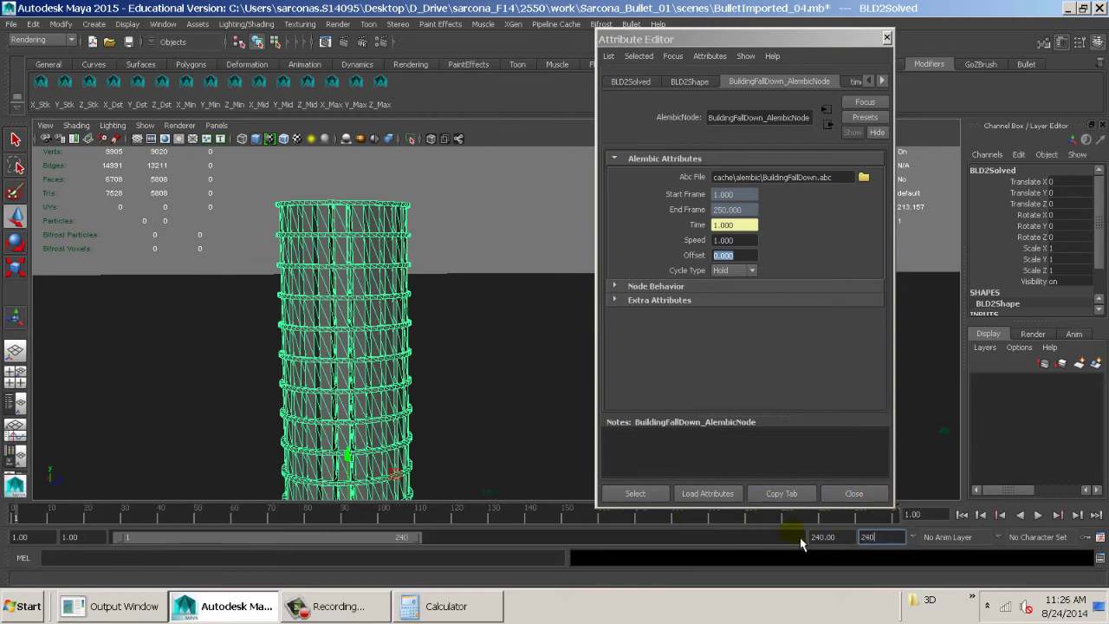
key("Return")
left_click(863, 500)
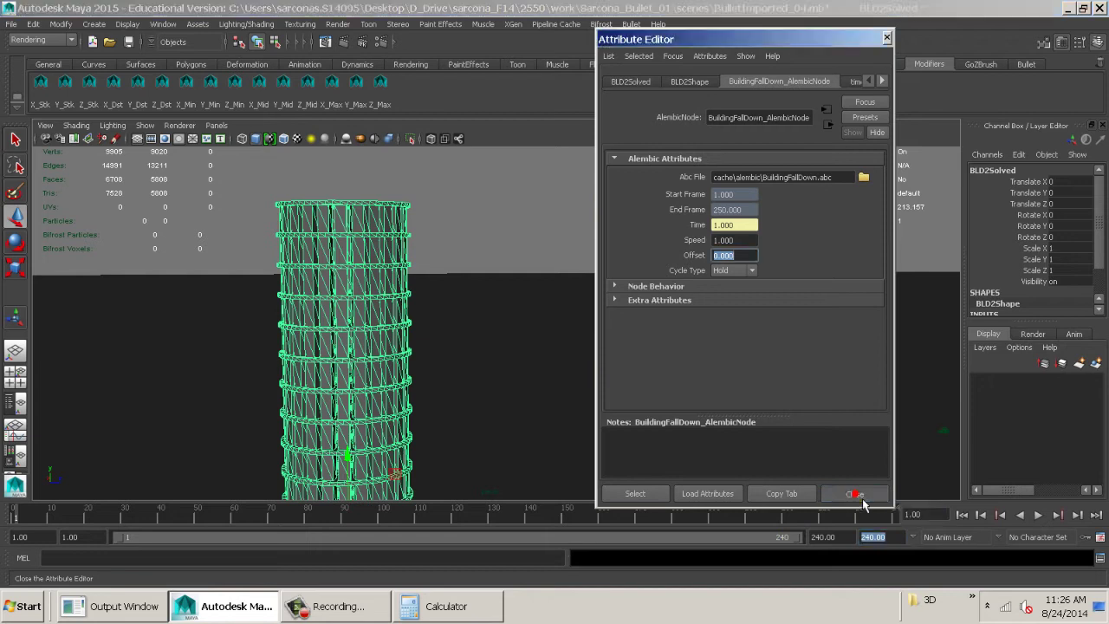
- Play and scrub the opening frames with the whole tower in view, returning to frame 1
middle_click_drag(577, 366, 762, 368, "alt")
right_click_drag(763, 369, 626, 369, "alt")
middle_click_drag(625, 369, 613, 317, "alt")
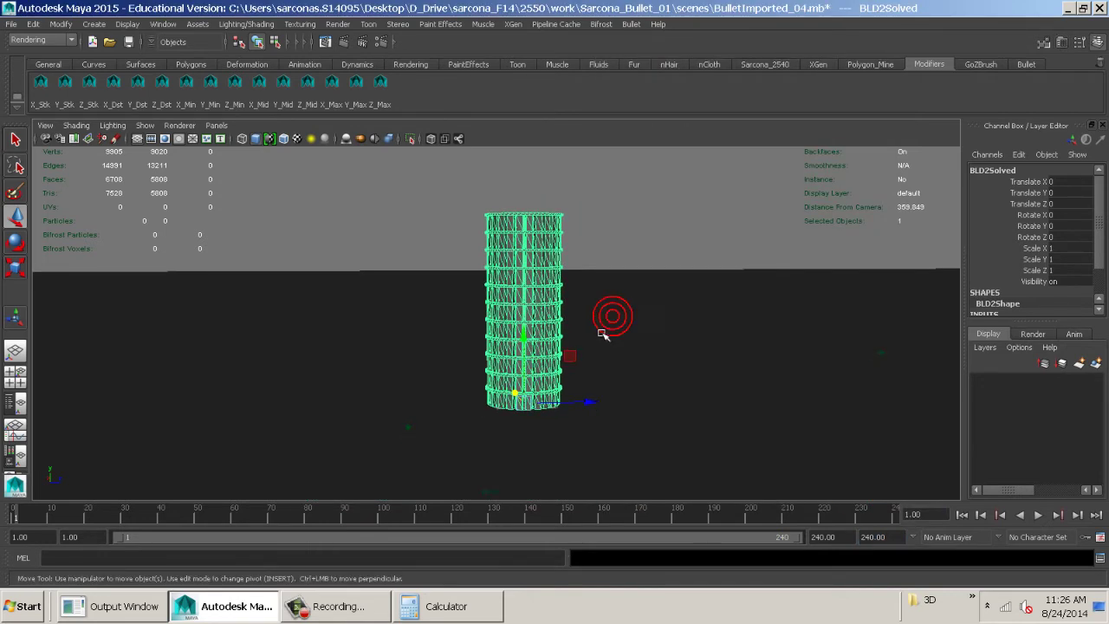
key("alt+v")
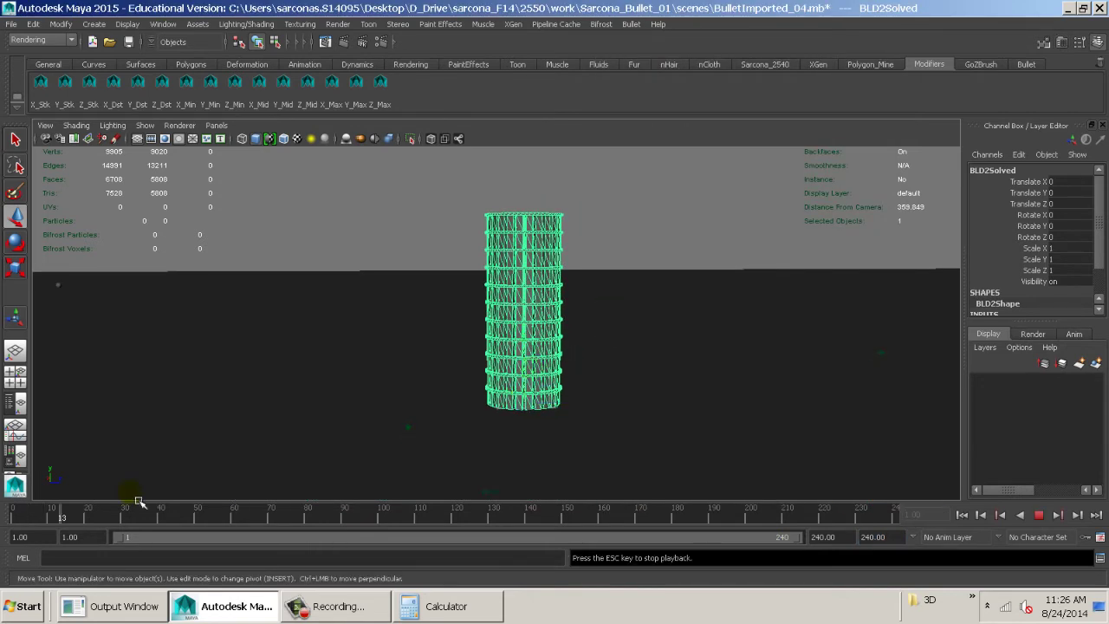
left_click_drag(75, 518, 225, 520)
key("alt+shift+v")
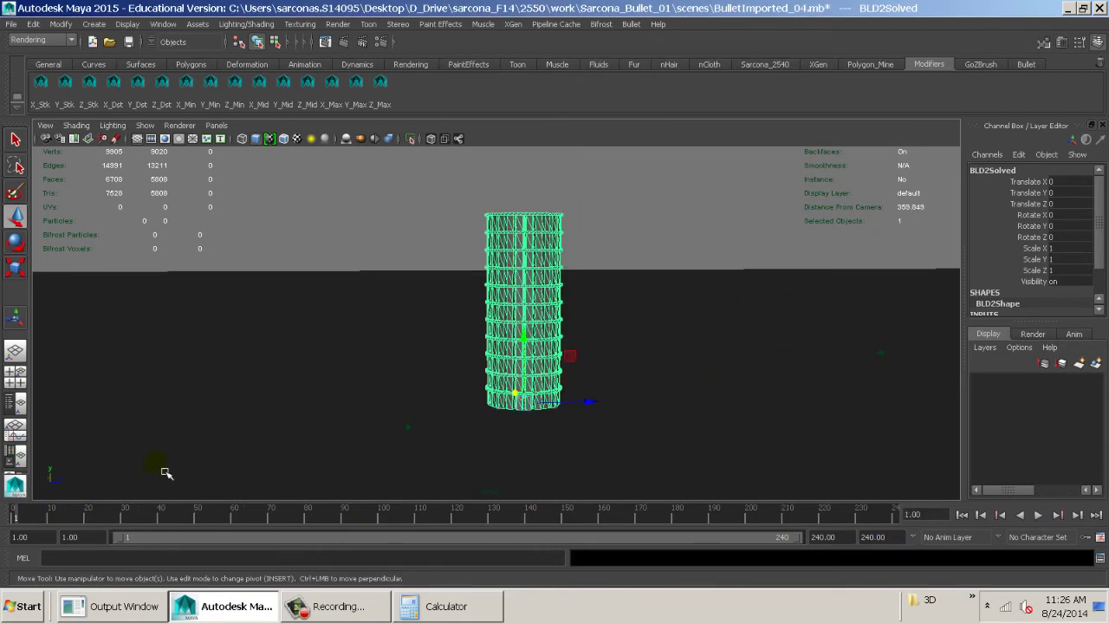
- Reframe the tower from a lower, slightly closer angle and save the scene under its existing name
middle_click_drag(474, 373, 523, 400, "alt")
right_click_drag(523, 399, 550, 421, "alt")
left_click_drag(550, 421, 554, 406, "alt")
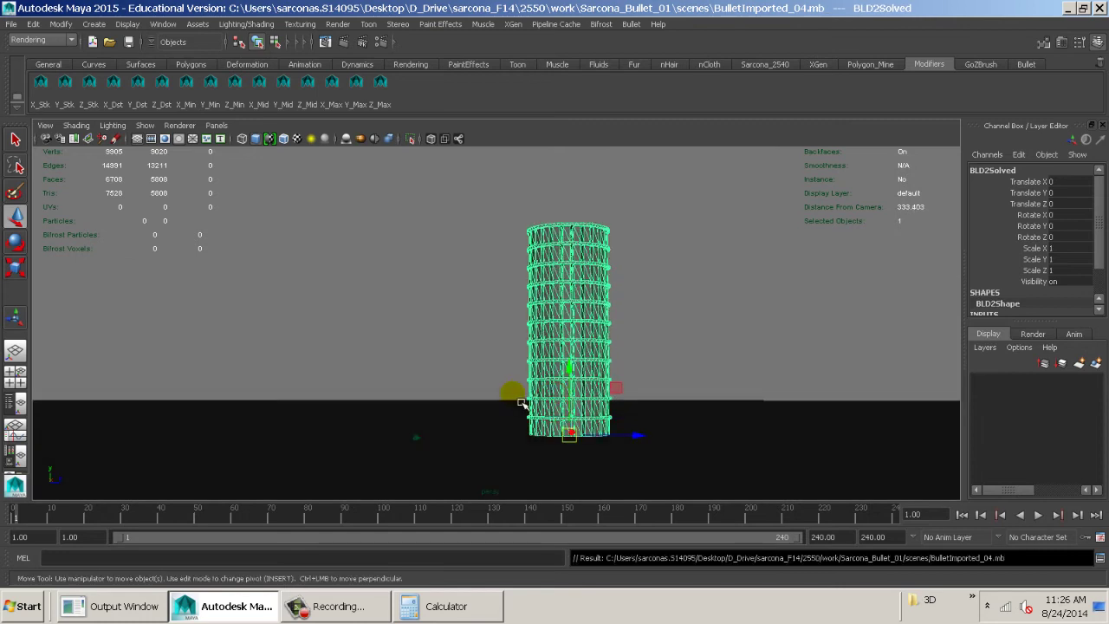
- Select the cylindrical building and set the scene's renderer to mental ray in the render settings
right_click_drag(526, 363, 562, 359, "alt")
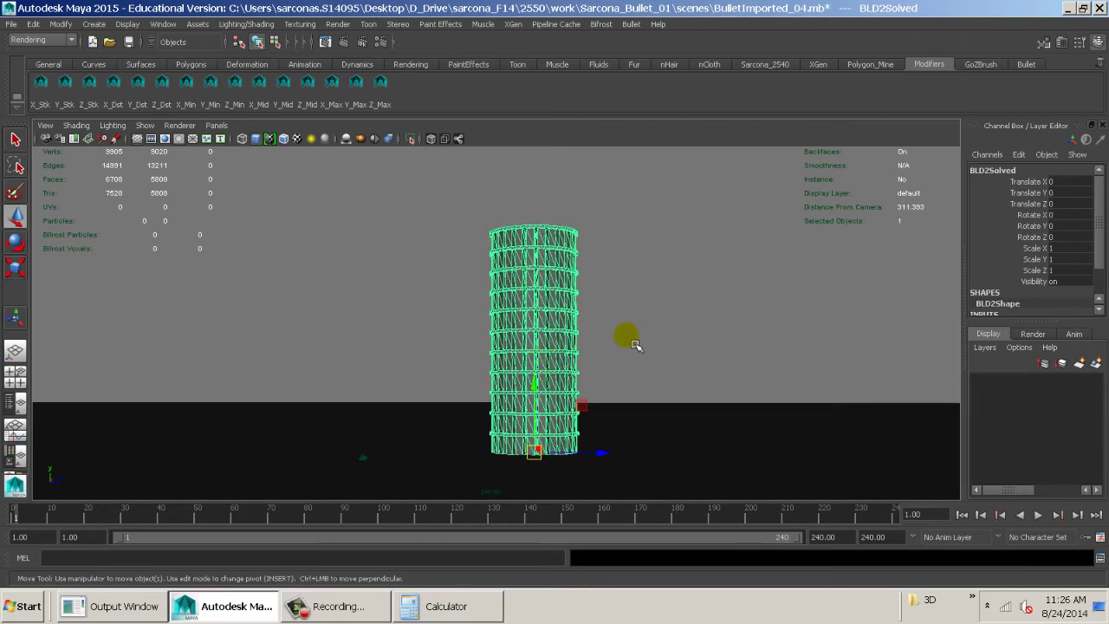
left_click(718, 364)
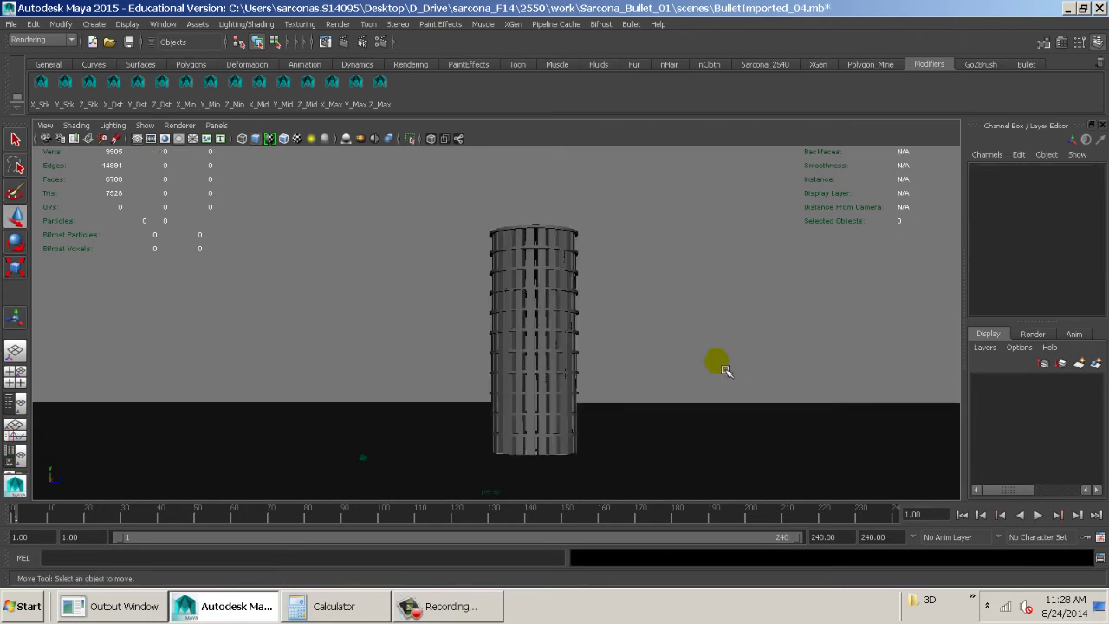
left_click(544, 292)
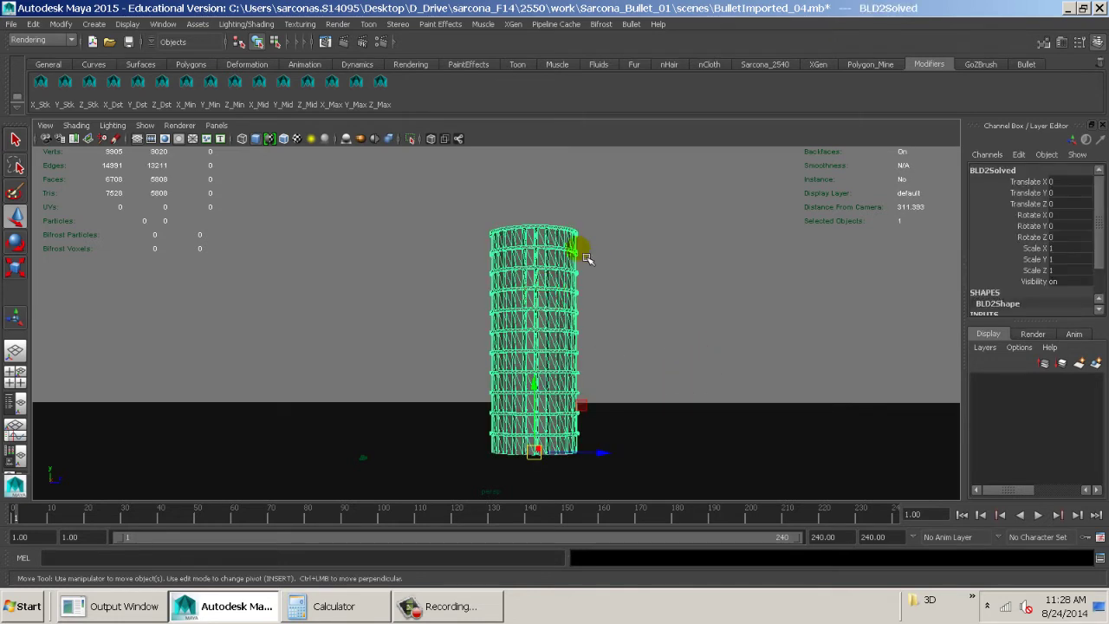
left_click(382, 44)
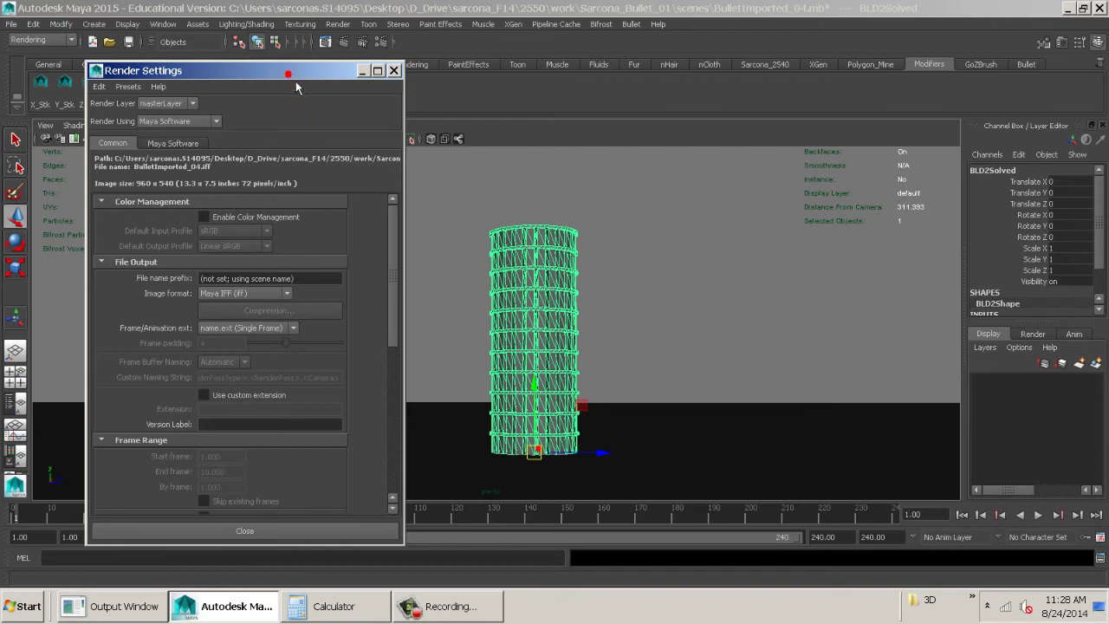
left_click_drag(295, 83, 319, 69)
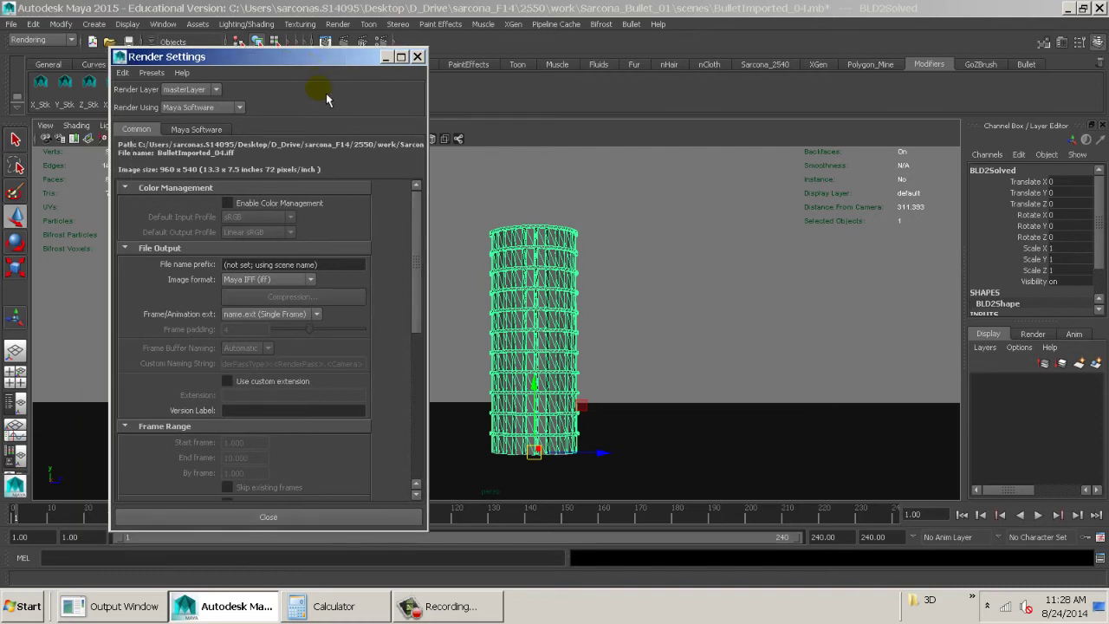
left_click(216, 108)
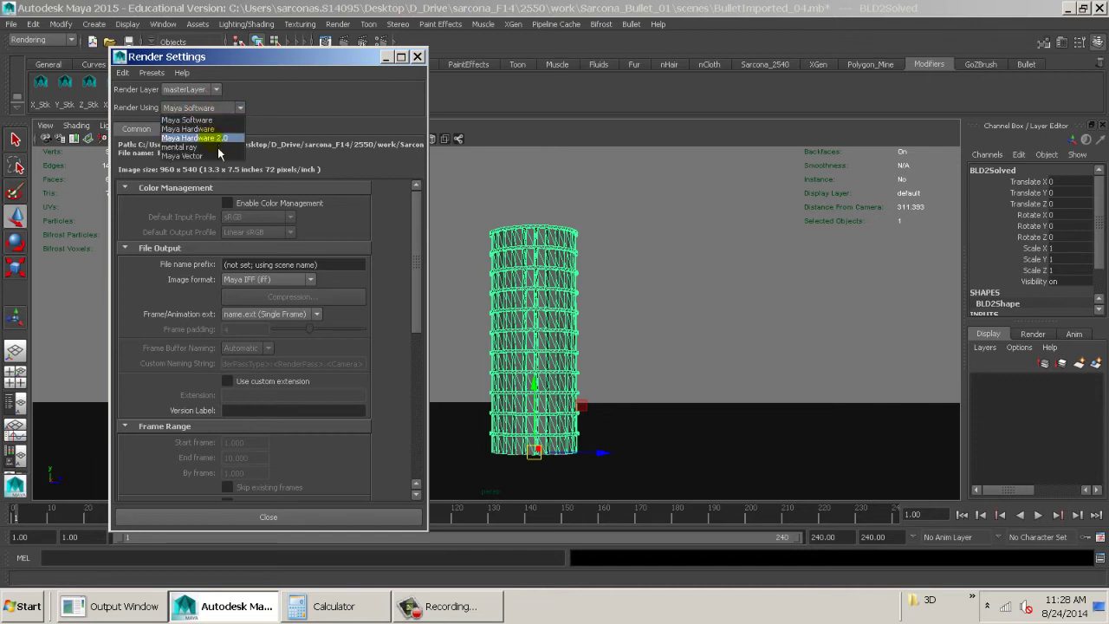
left_click(213, 147)
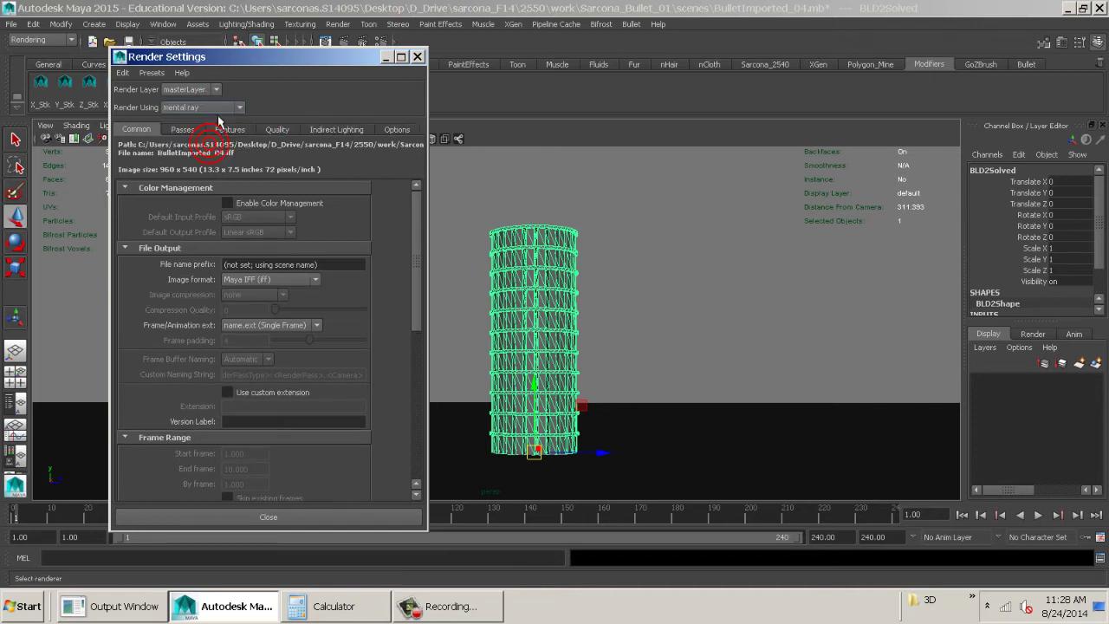
- Check in the Plug-in Manager whether the Mayatomr mental ray plug-in is loaded and set to auto load
left_click(163, 23)
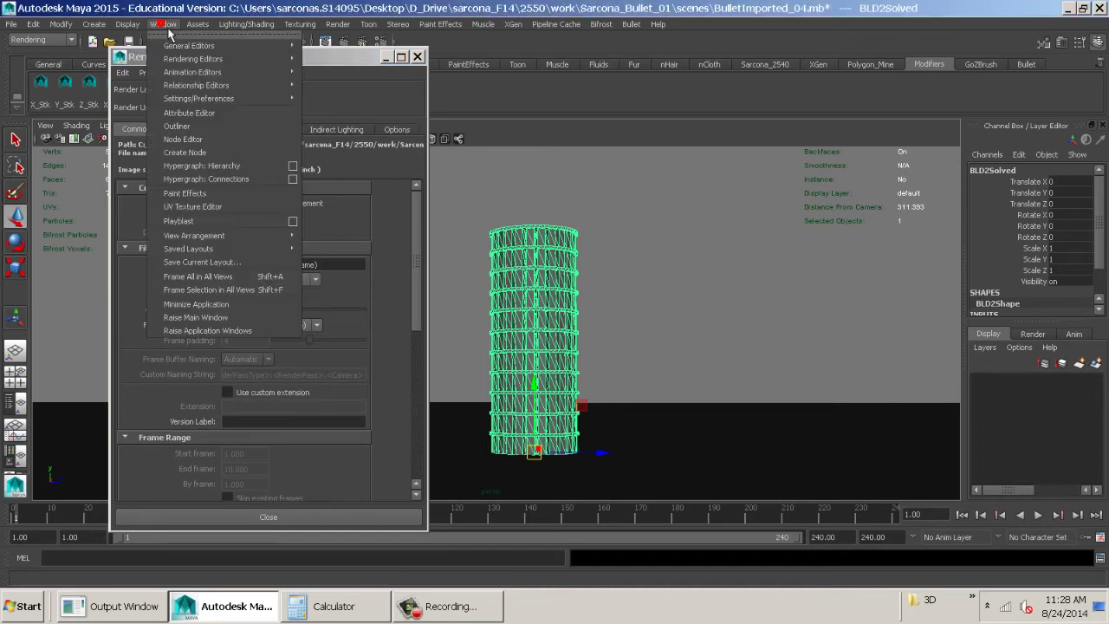
mouse_move(227, 97)
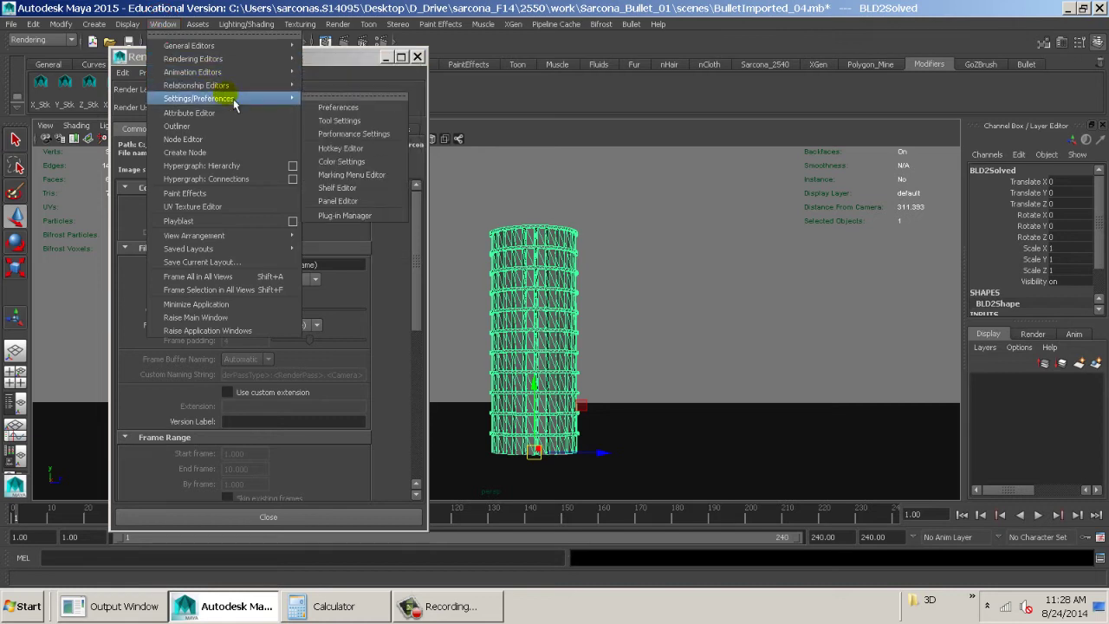
left_click(372, 220)
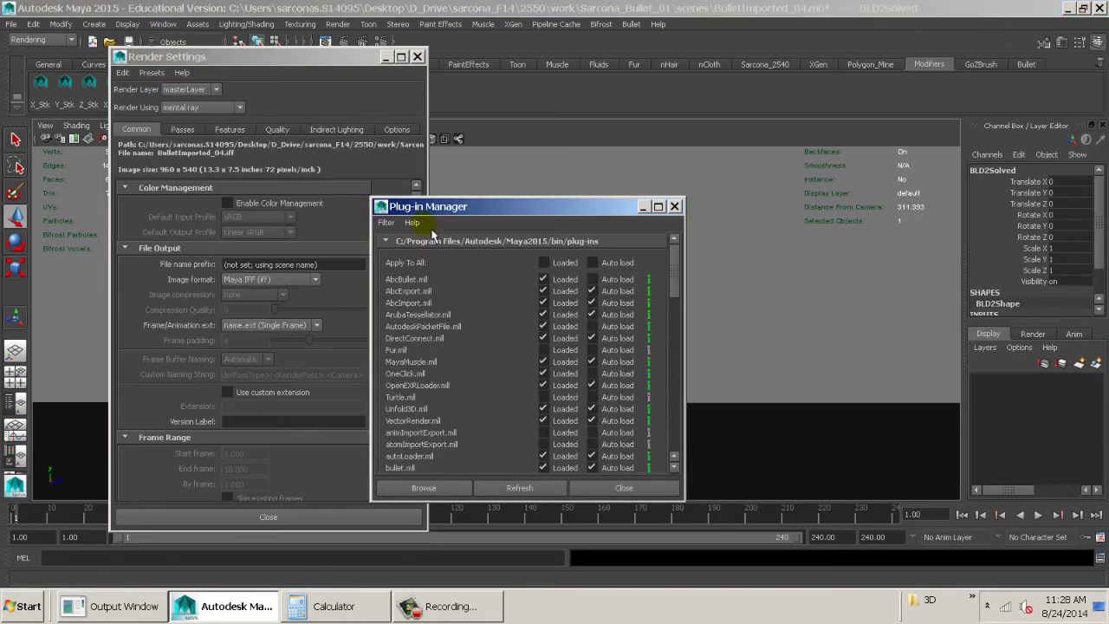
scroll(567, 374, "down", 15)
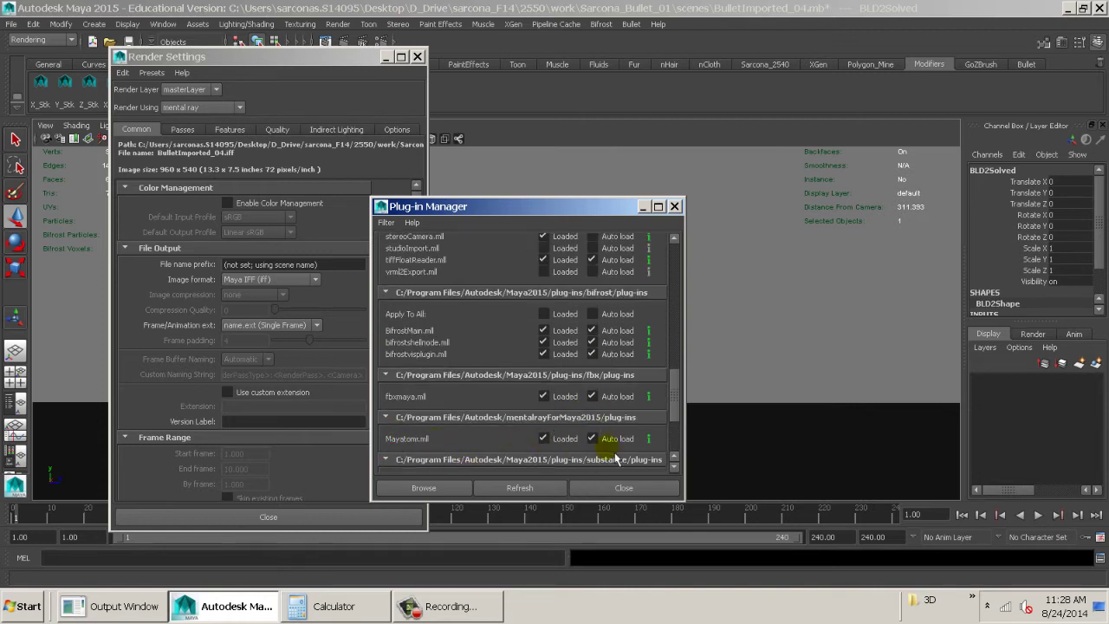
left_click(626, 488)
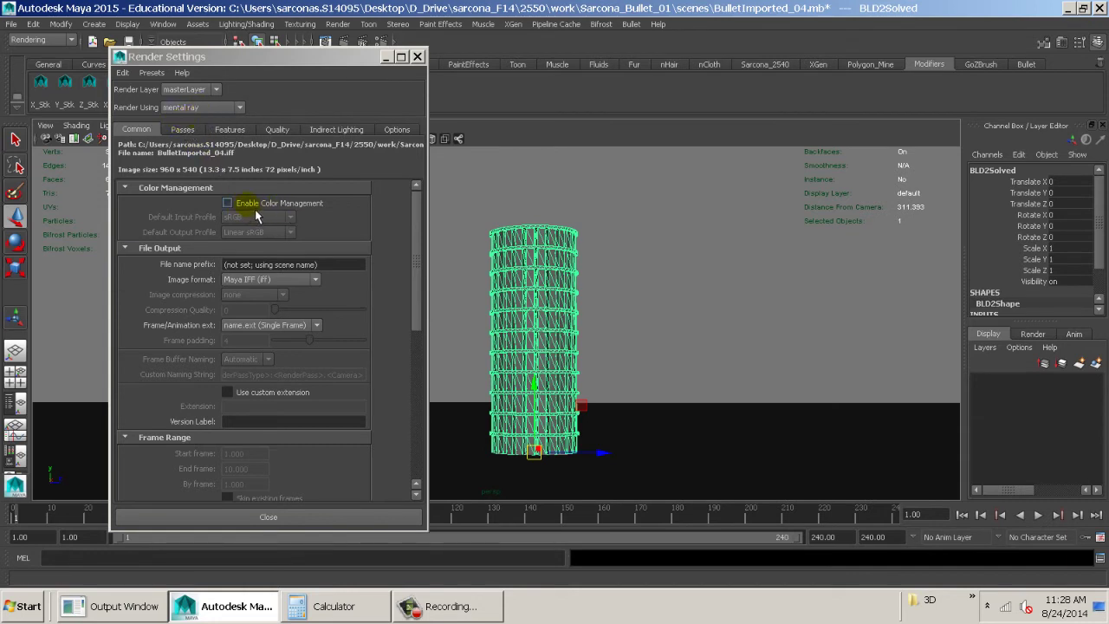
- Enable color management and set the render output to OpenEXR (exr) with RLE compression
left_click(228, 203)
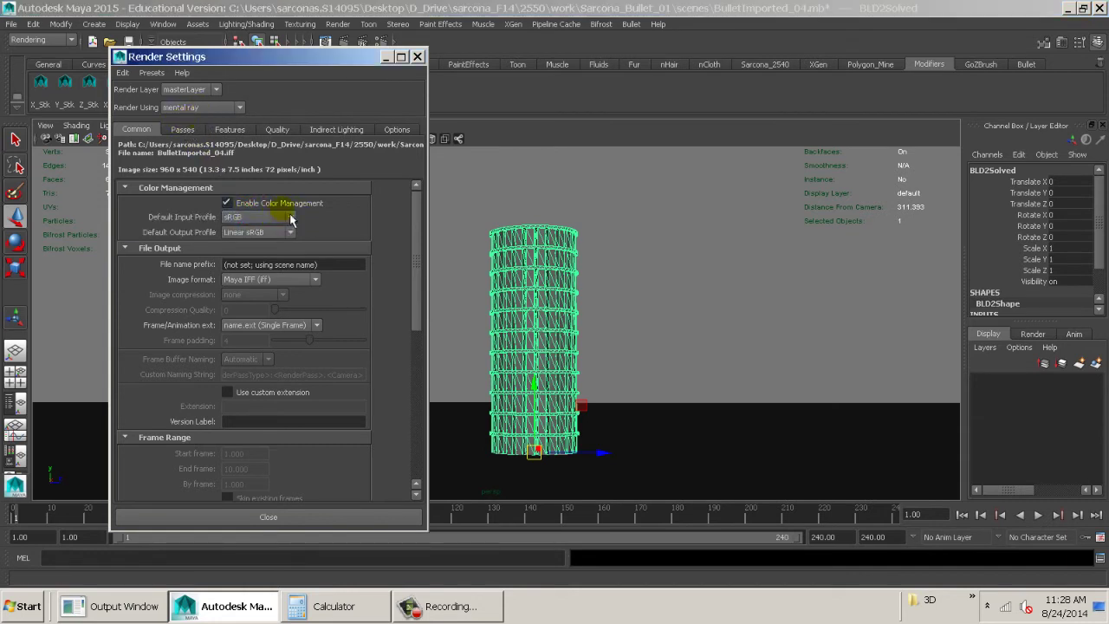
left_click(273, 280)
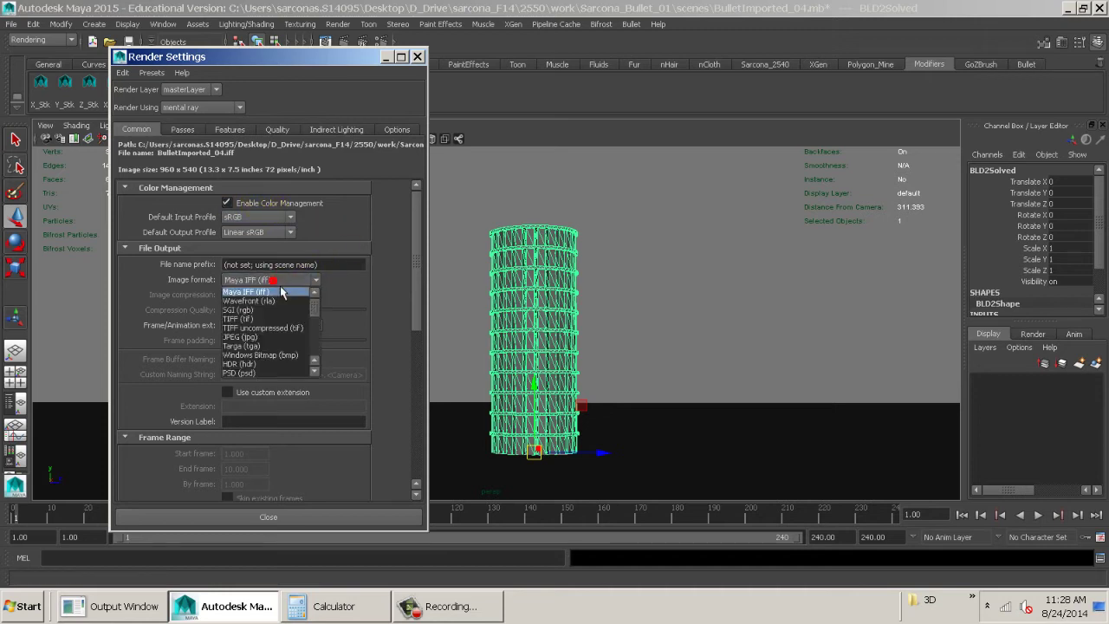
scroll(282, 343, "down", 2)
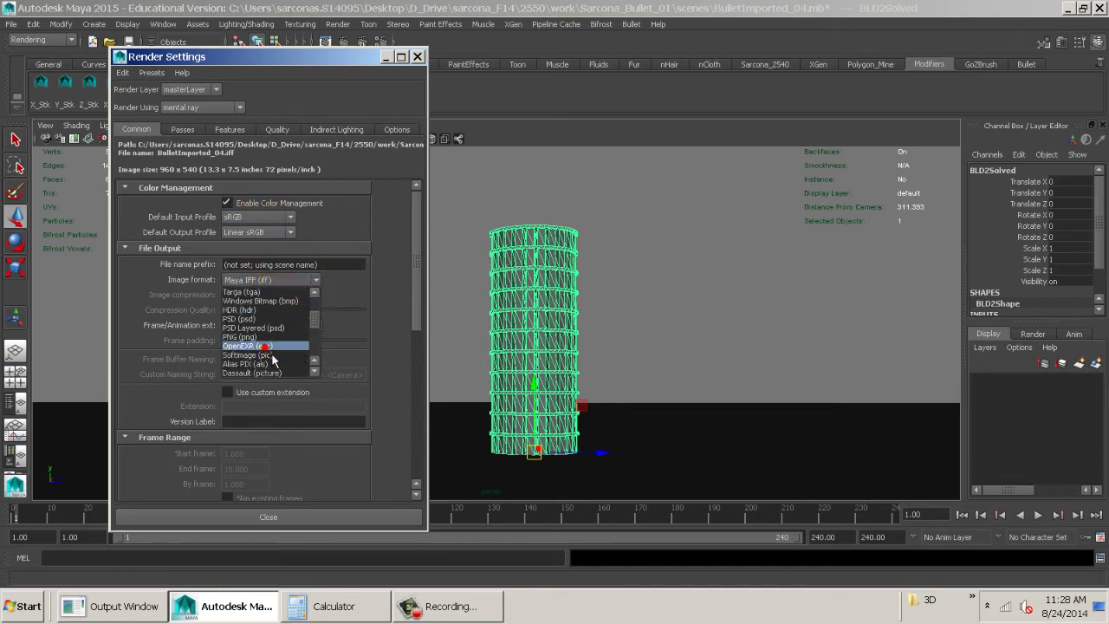
left_click(263, 346)
left_click(243, 295)
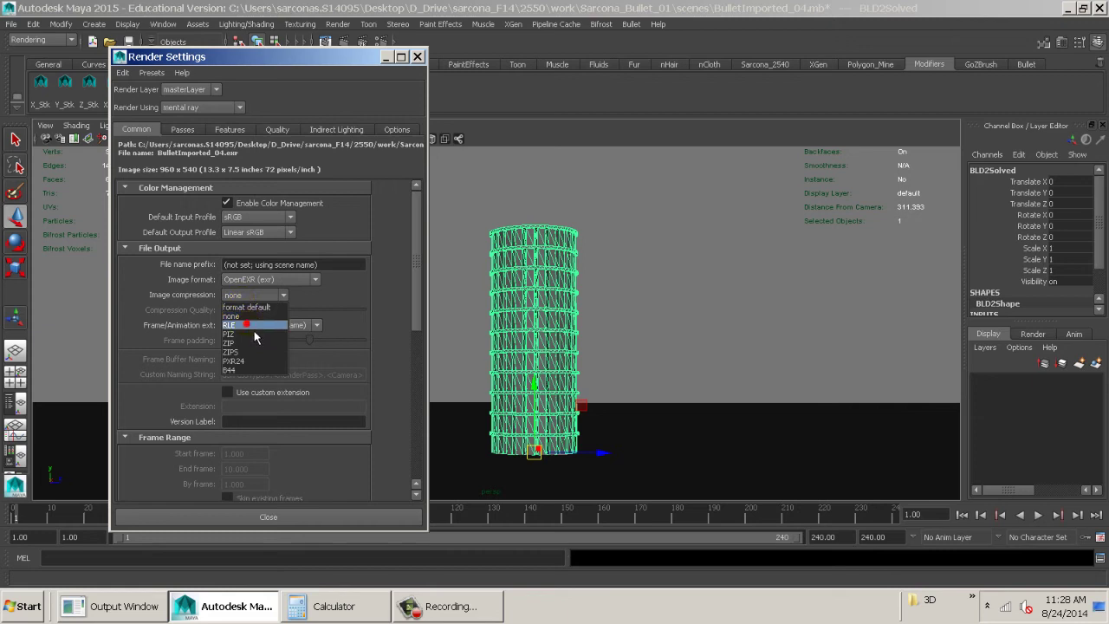
left_click(256, 326)
- Set the frame/animation extension to name.#.ext, check the rendering features and close the render settings
left_click(293, 326)
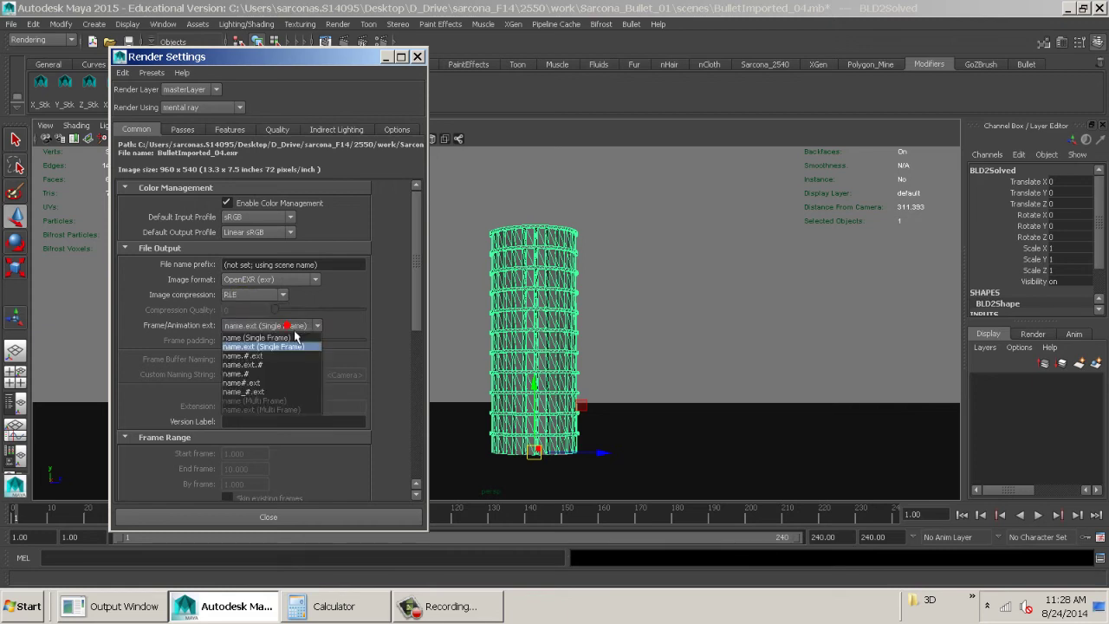
left_click(273, 359)
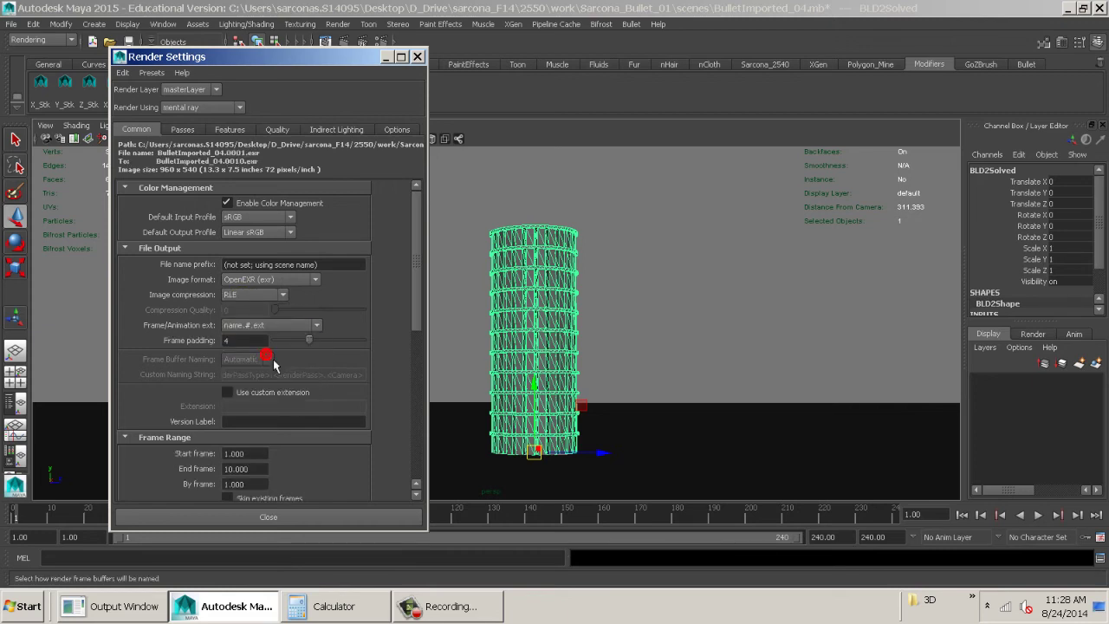
scroll(397, 317, "down", 8)
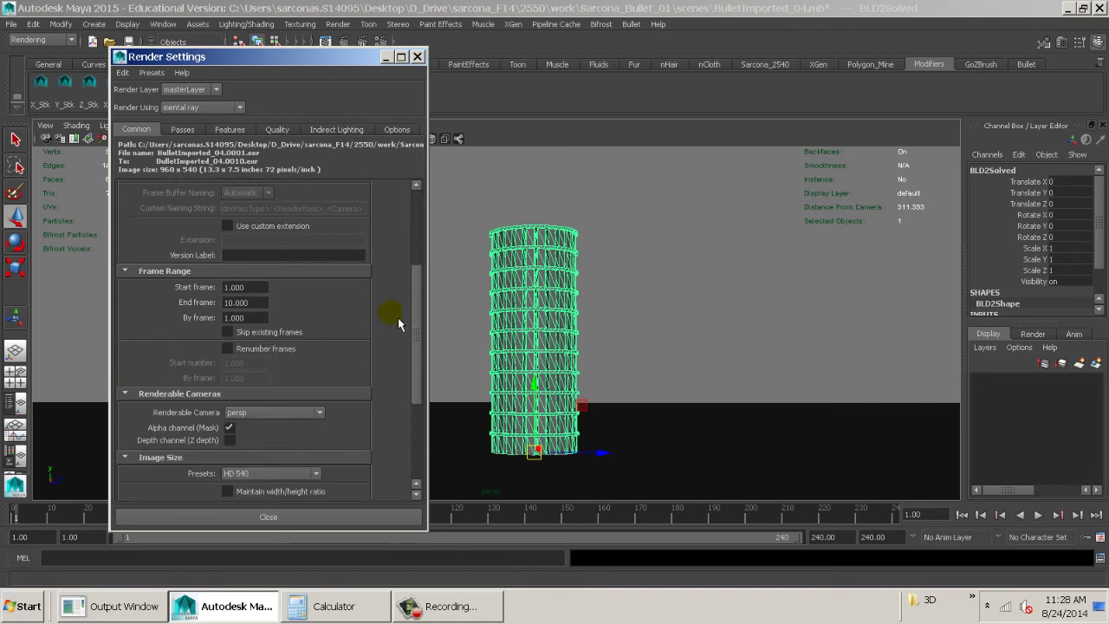
scroll(398, 317, "up", 8)
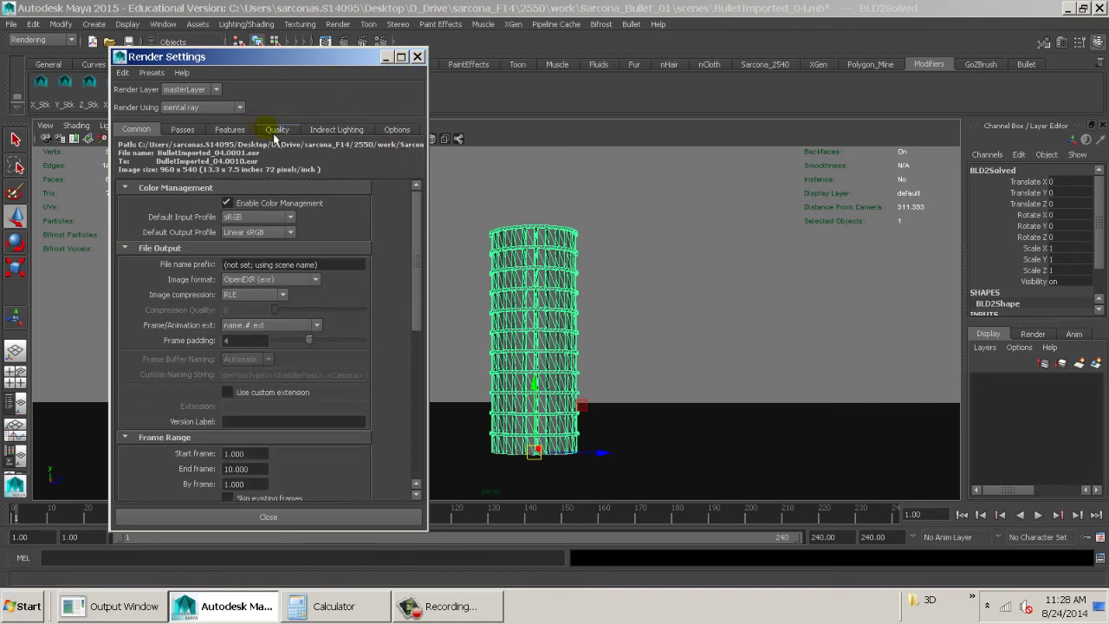
left_click(233, 130)
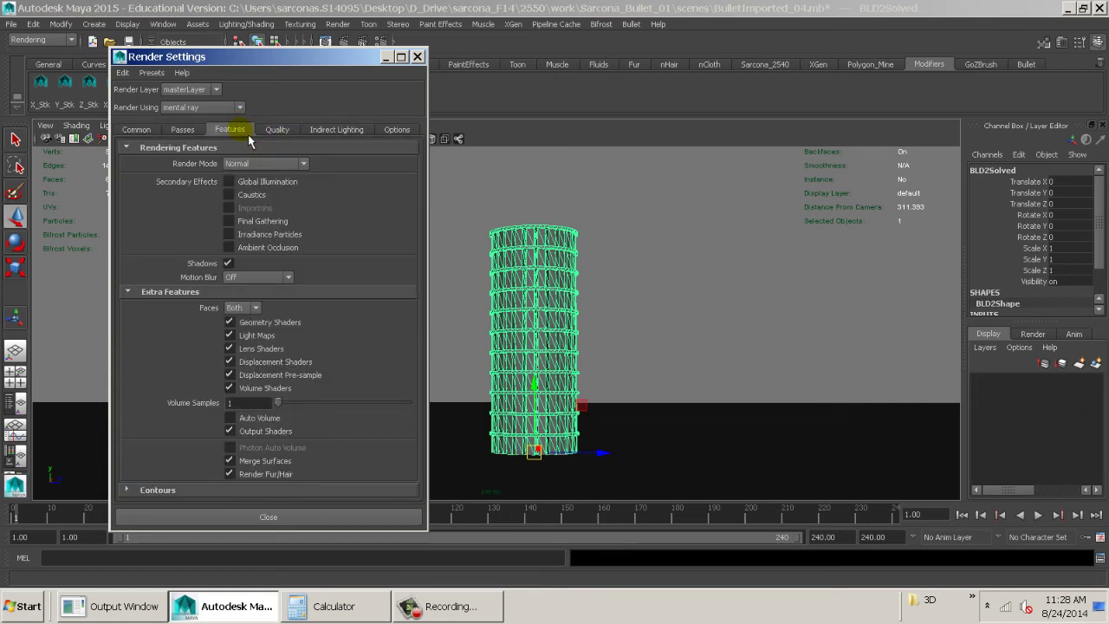
left_click(417, 57)
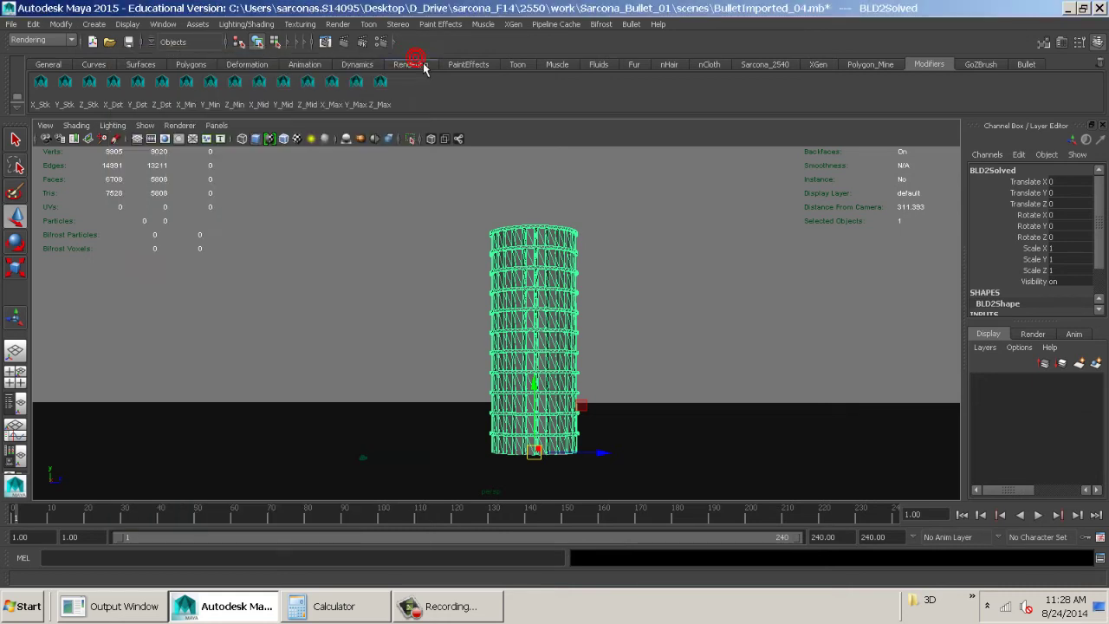
- Set the Render View's image color profile to Linear sRGB in its color management and close the Render View
left_click(335, 51)
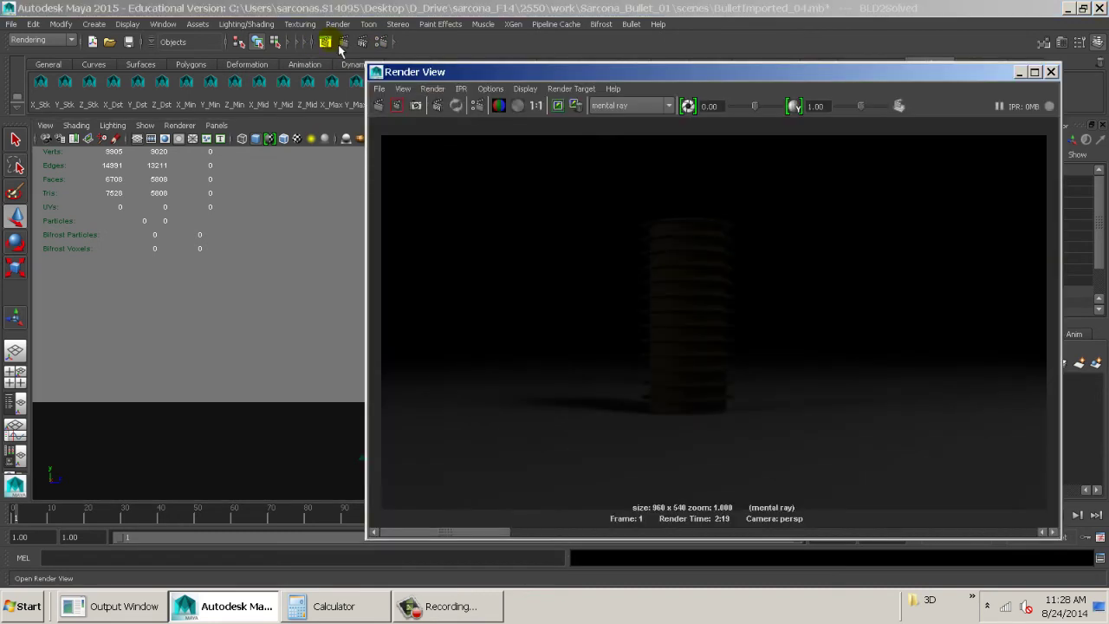
left_click(525, 88)
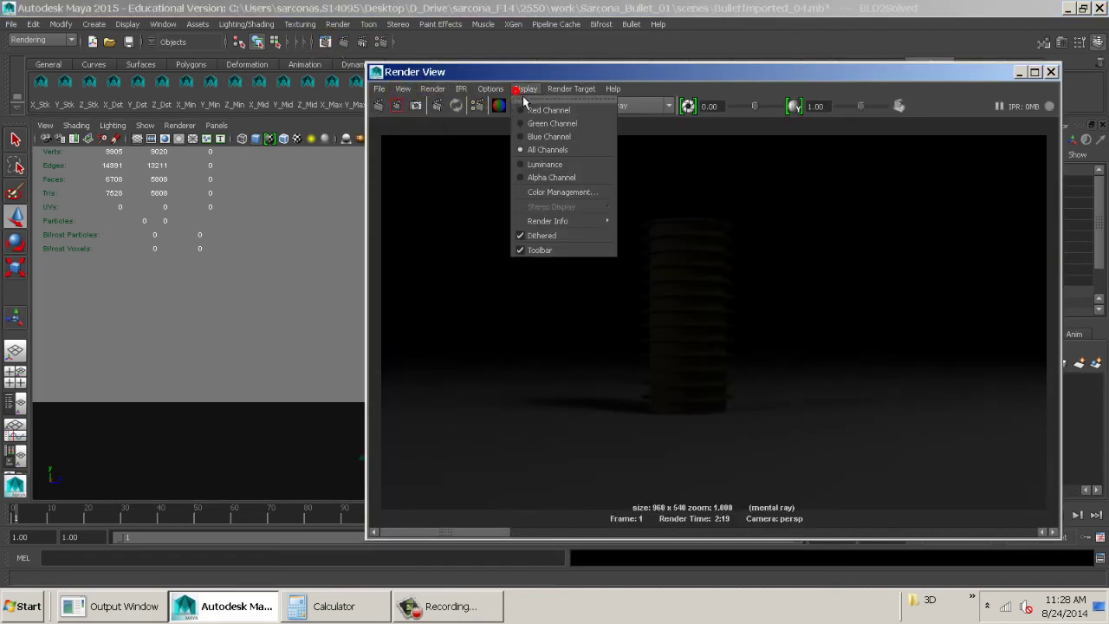
left_click(563, 192)
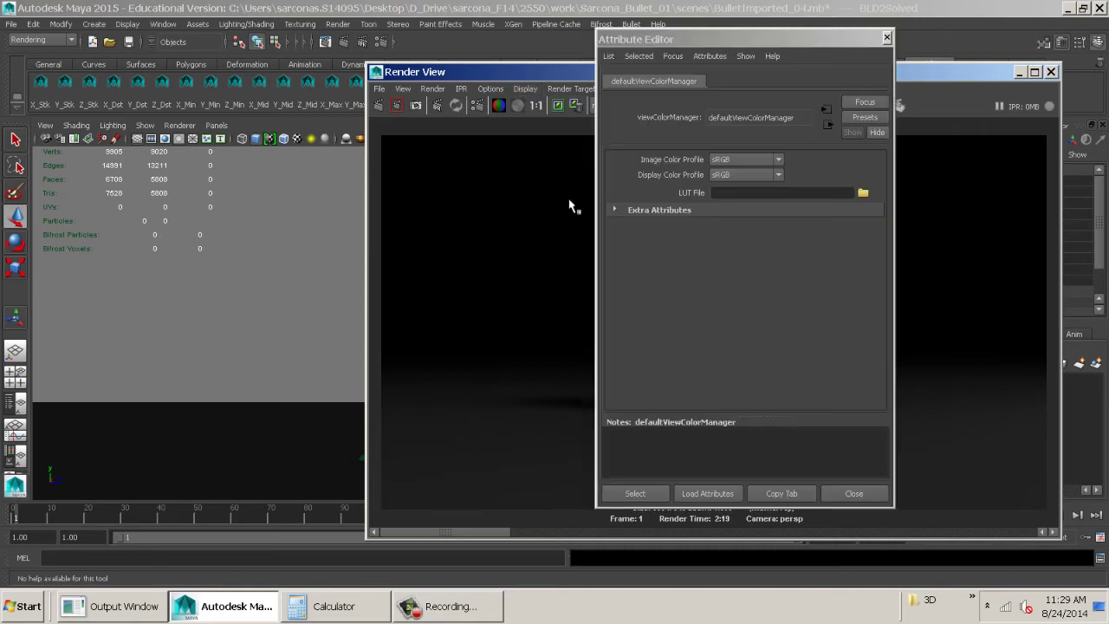
left_click(733, 164)
left_click(733, 178)
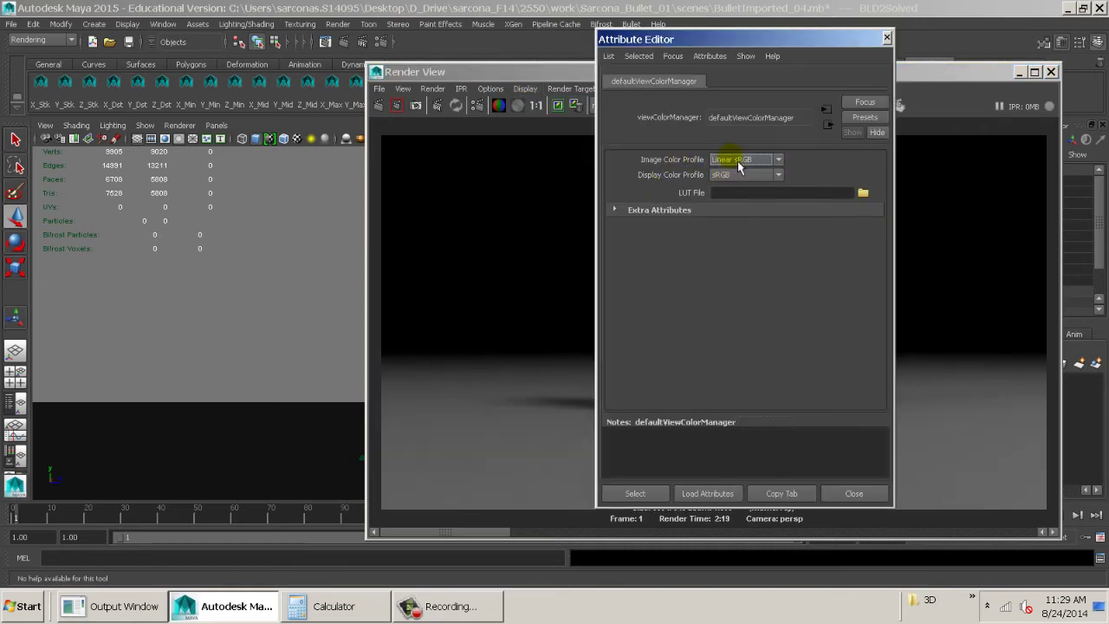
left_click(888, 38)
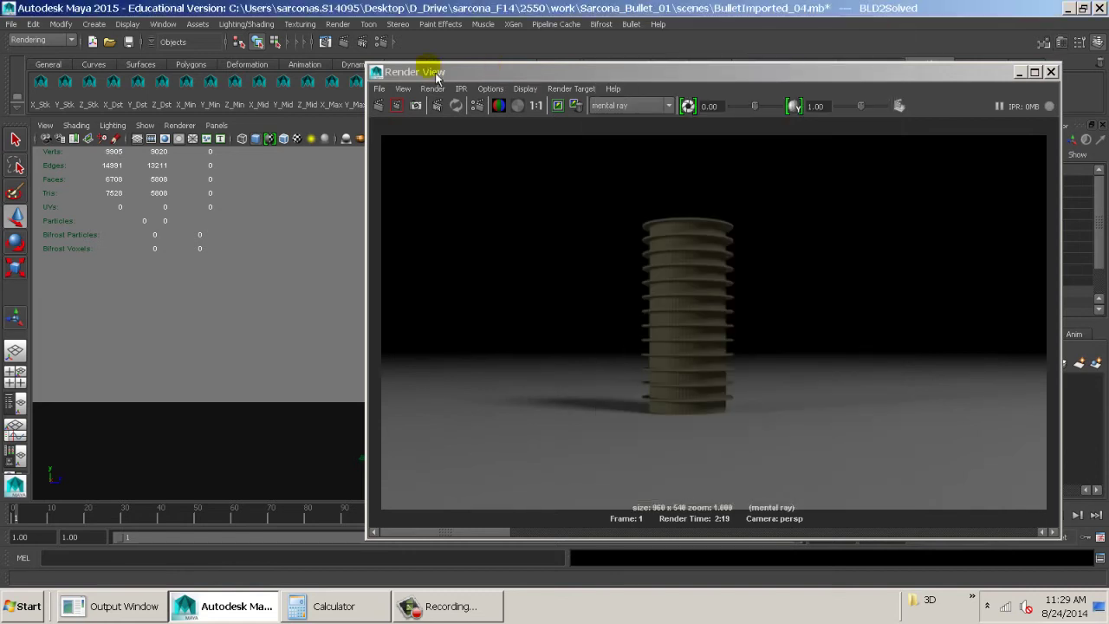
double_click(379, 75)
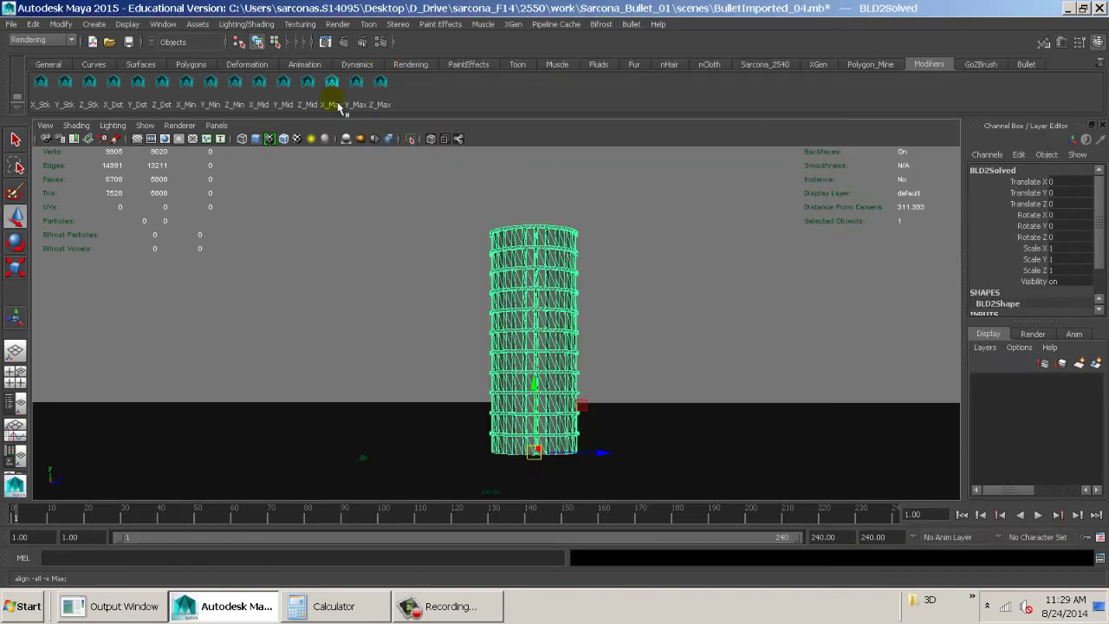
- Render the current frame with mental ray to preview the building, and close the Render View
left_click(351, 44)
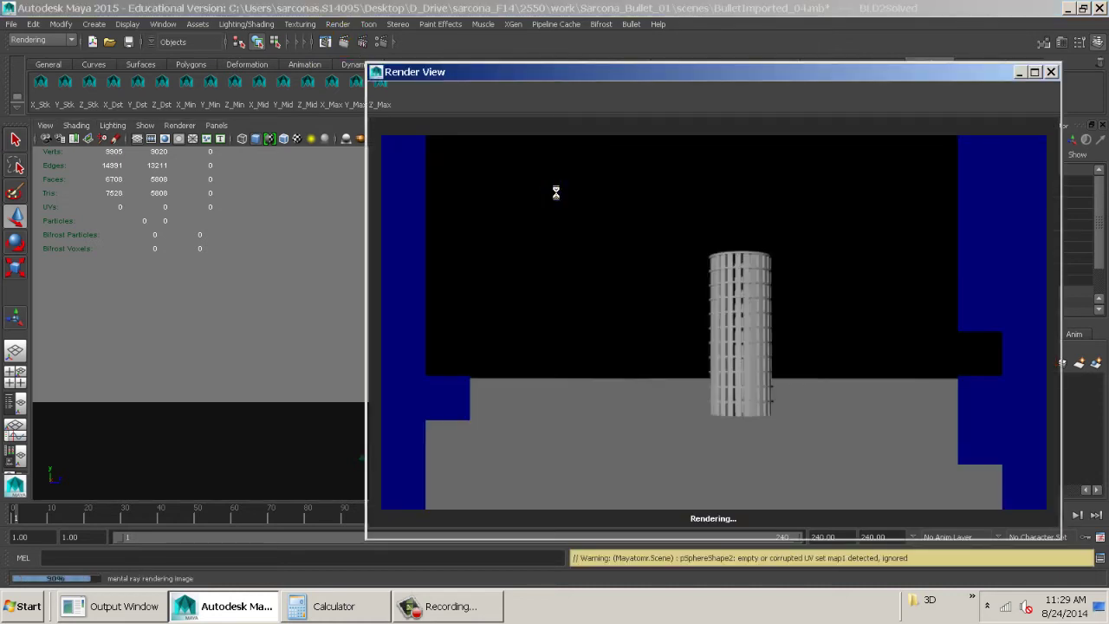
left_click(379, 78)
left_click(449, 188)
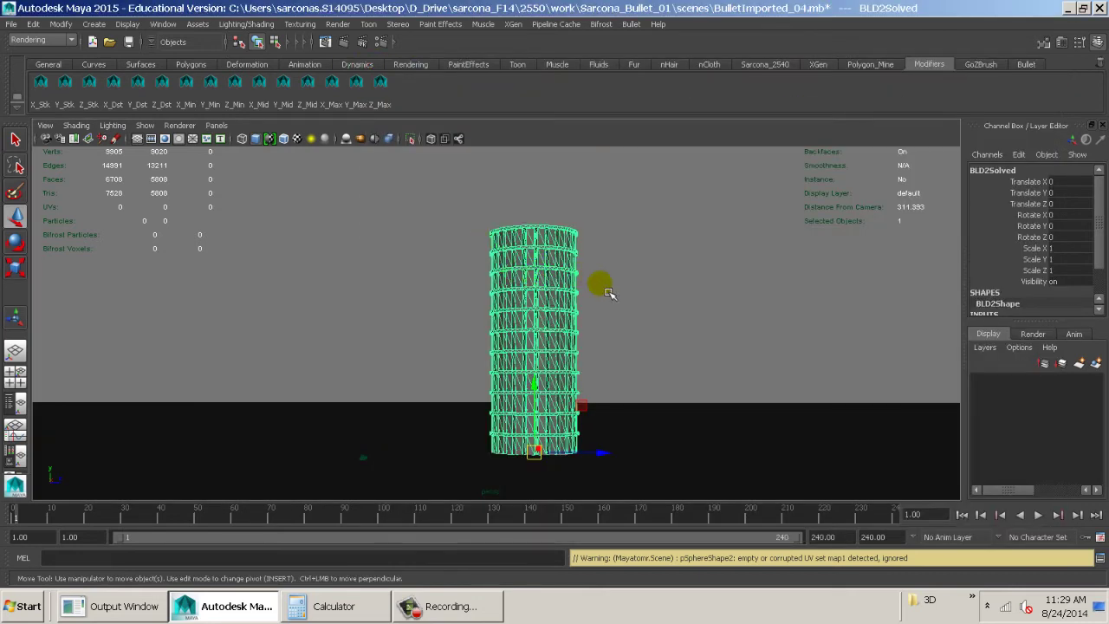
- Assign a new mental ray mia_material_x_passes material to the cylindrical building
left_click_drag(617, 291, 638, 281, "alt")
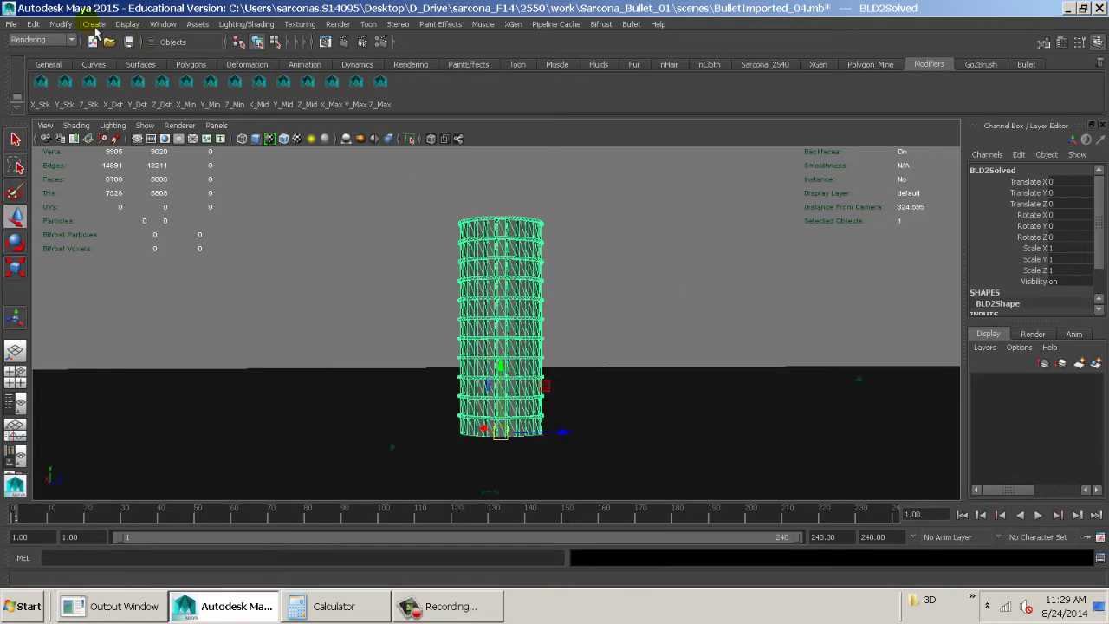
left_click_drag(533, 265, 604, 286, "alt")
key("space")
left_click_drag(401, 367, 459, 146)
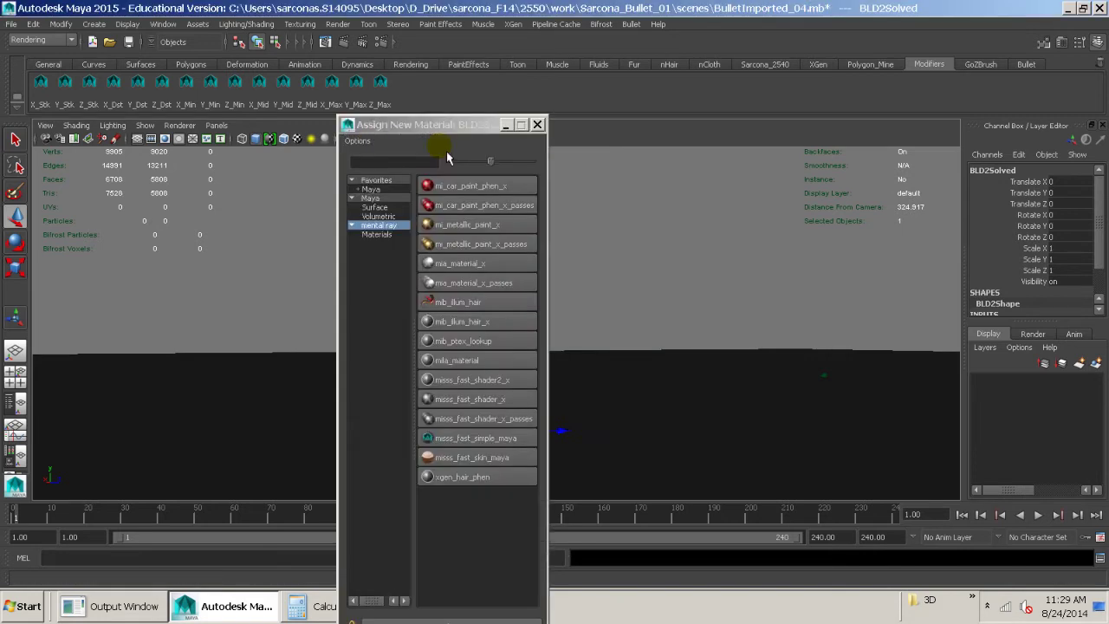
left_click_drag(418, 94, 397, 72)
left_click(332, 176)
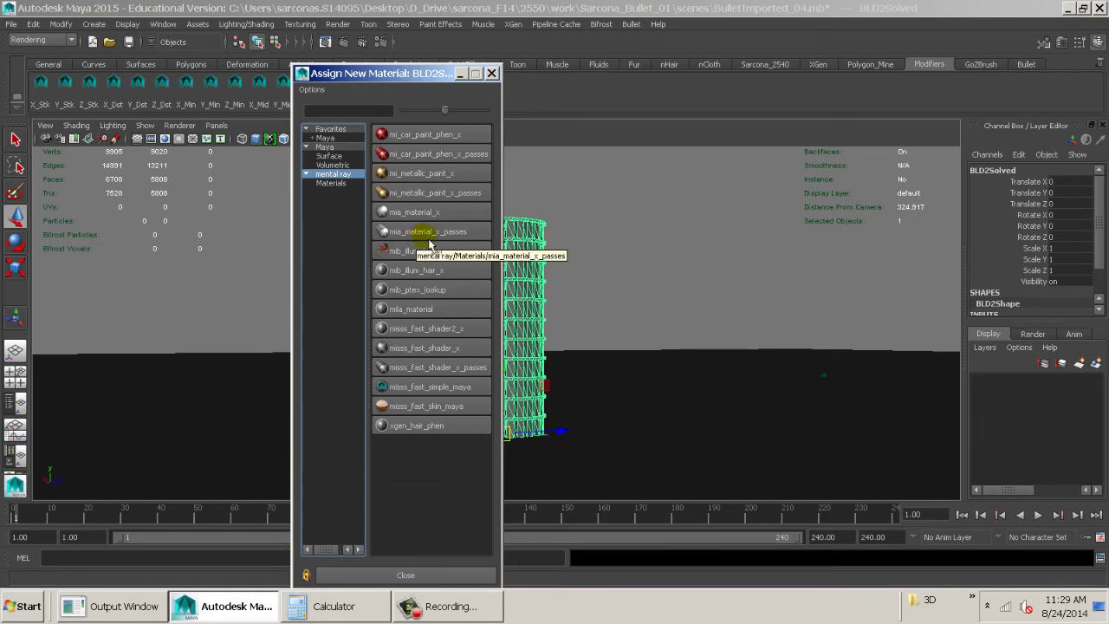
left_click(471, 236)
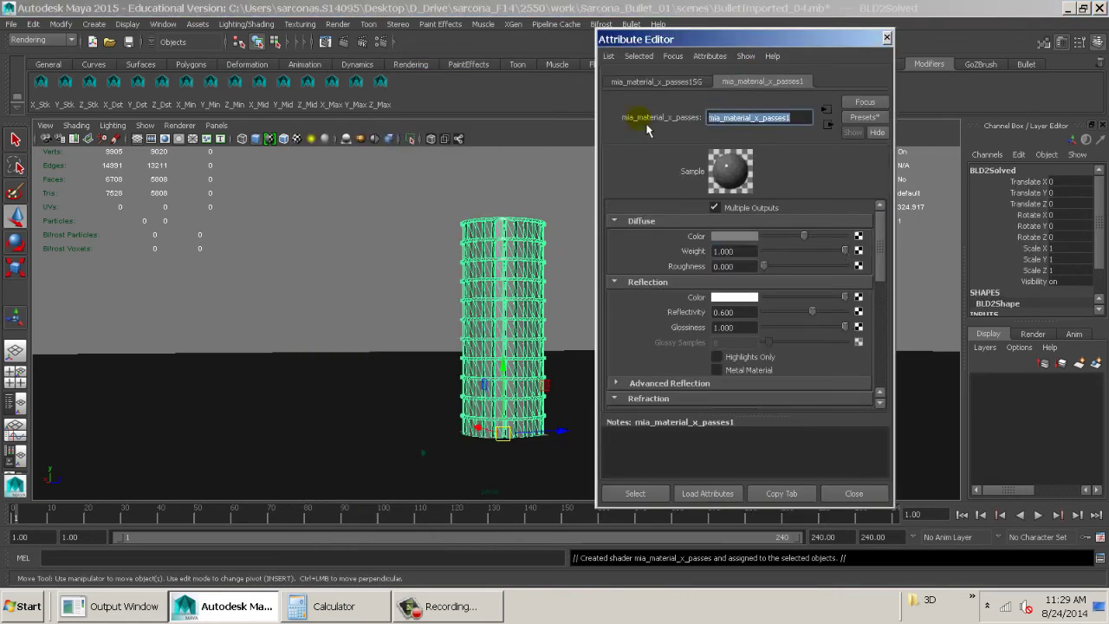
- Rename the new material building_MIA and replace its settings with the MattePlastic preset
type("bul")
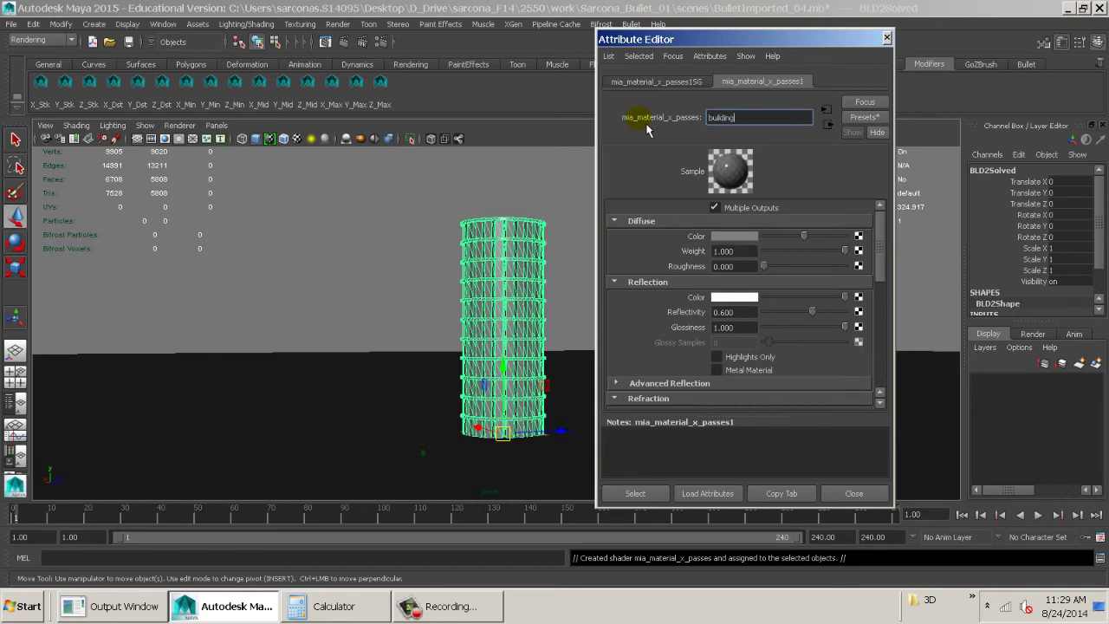
key("Return")
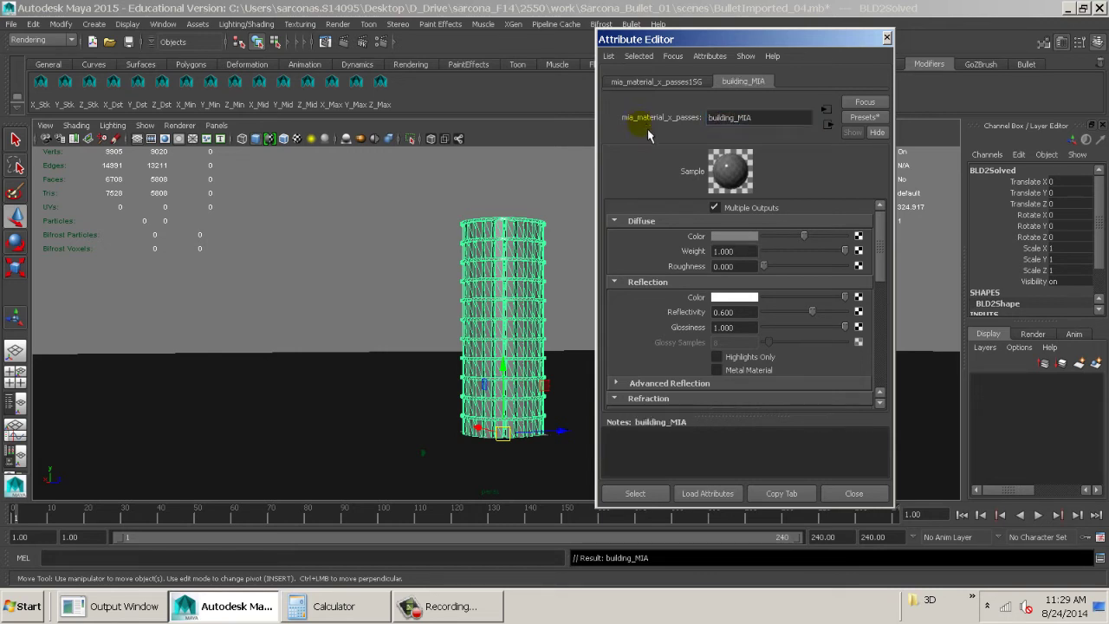
left_click(864, 116)
mouse_move(924, 303)
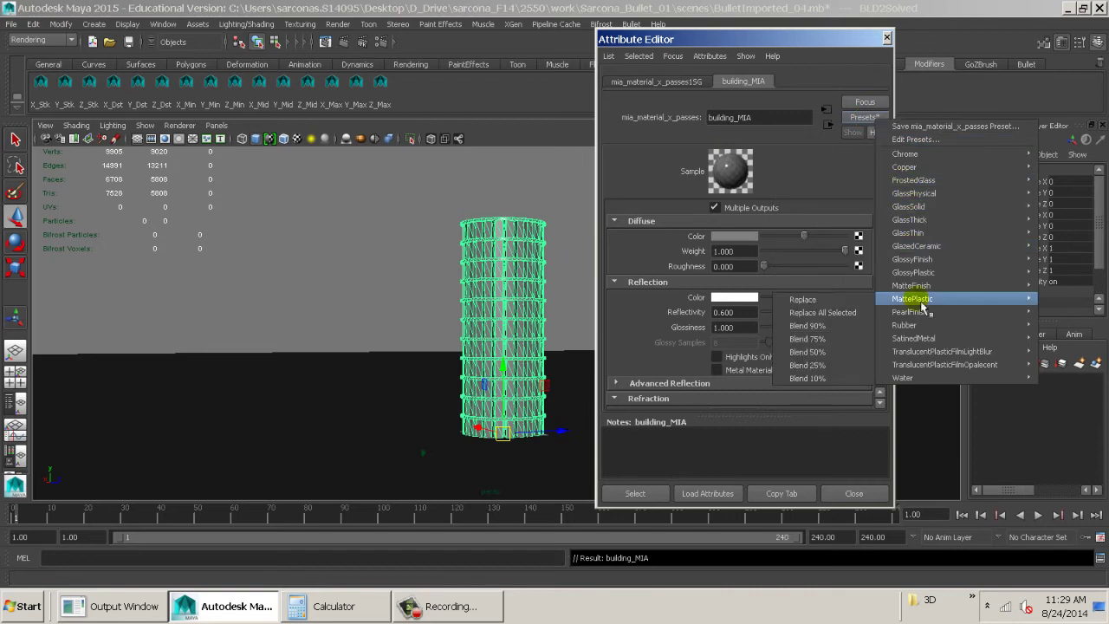
left_click(869, 312)
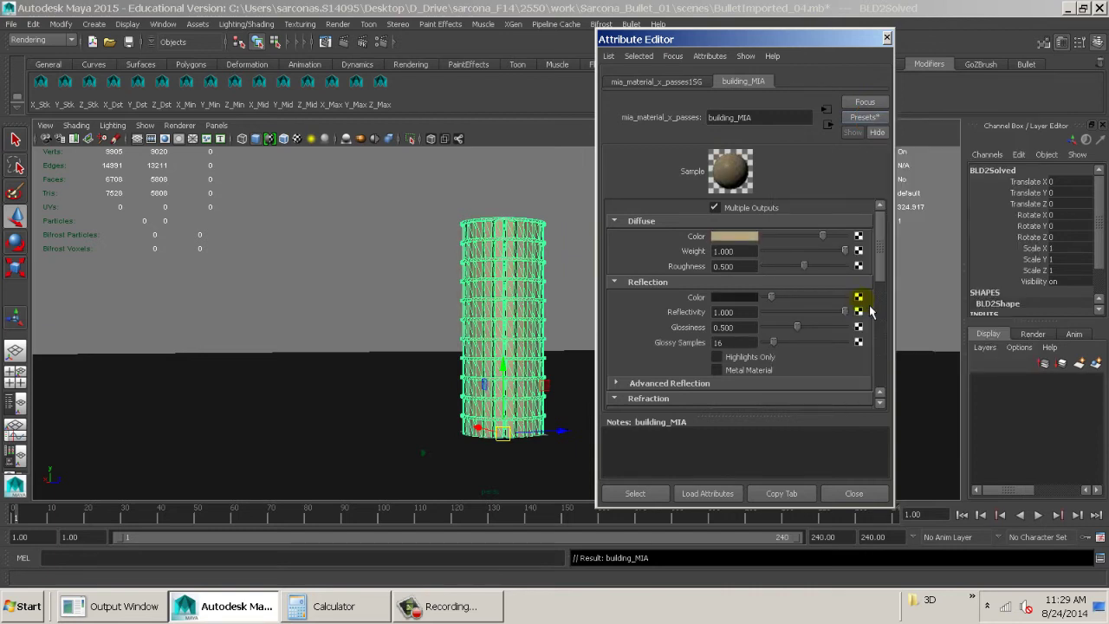
- Render the current frame to preview the building's material, keeping the material's attributes at hand
left_click(344, 41)
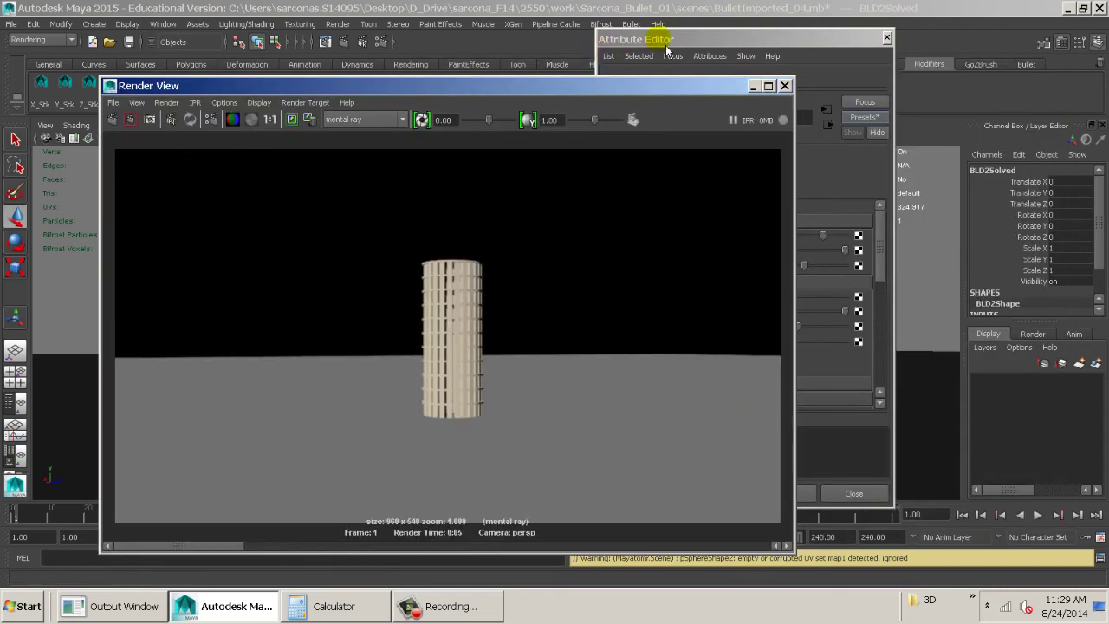
left_click(668, 50)
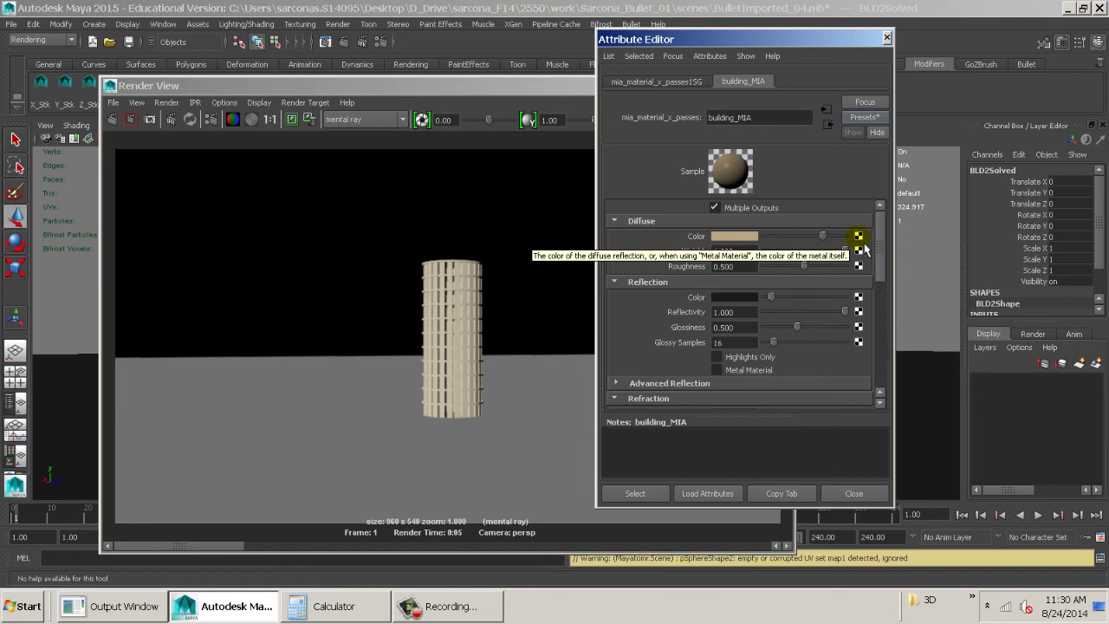
- Connect a Gamma Correct utility node to the diffuse color of building_MIA
left_click(742, 238)
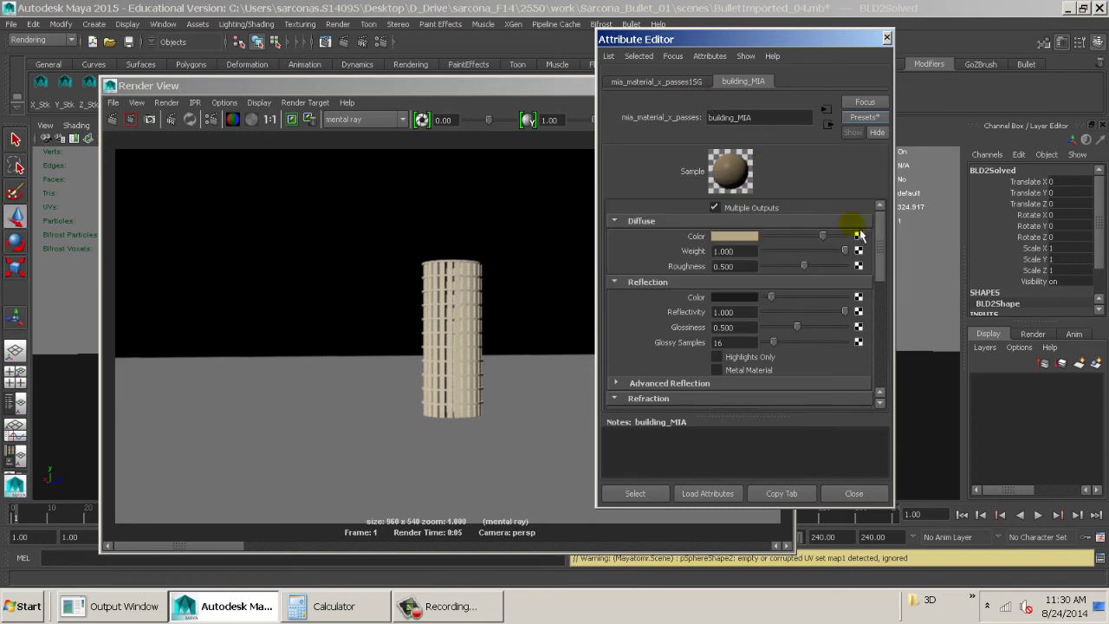
left_click(858, 235)
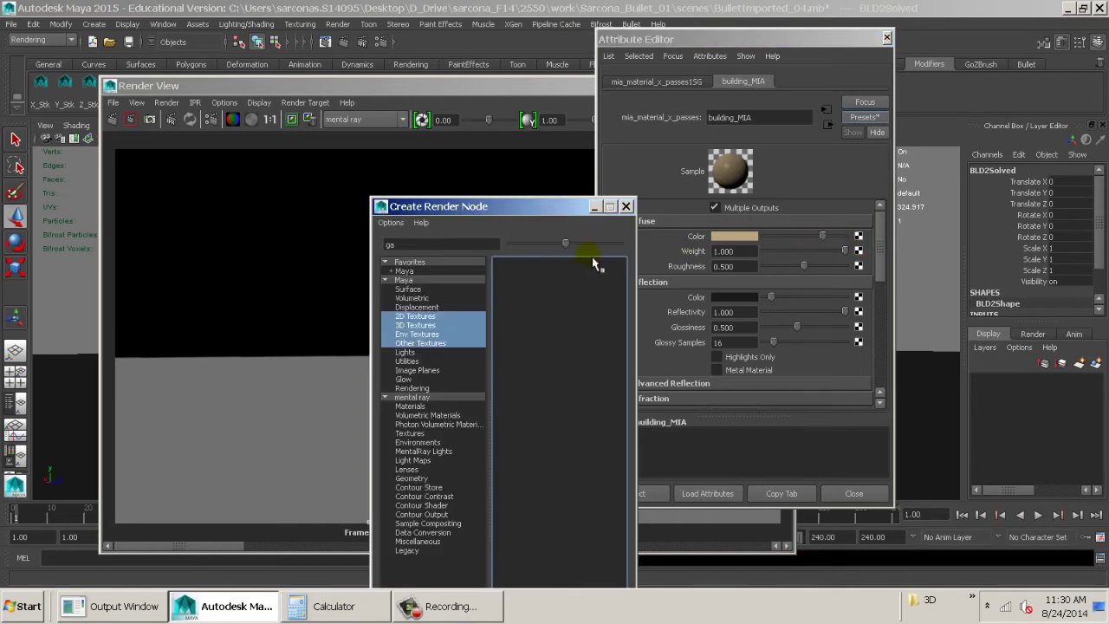
left_click(416, 361)
double_click(392, 244)
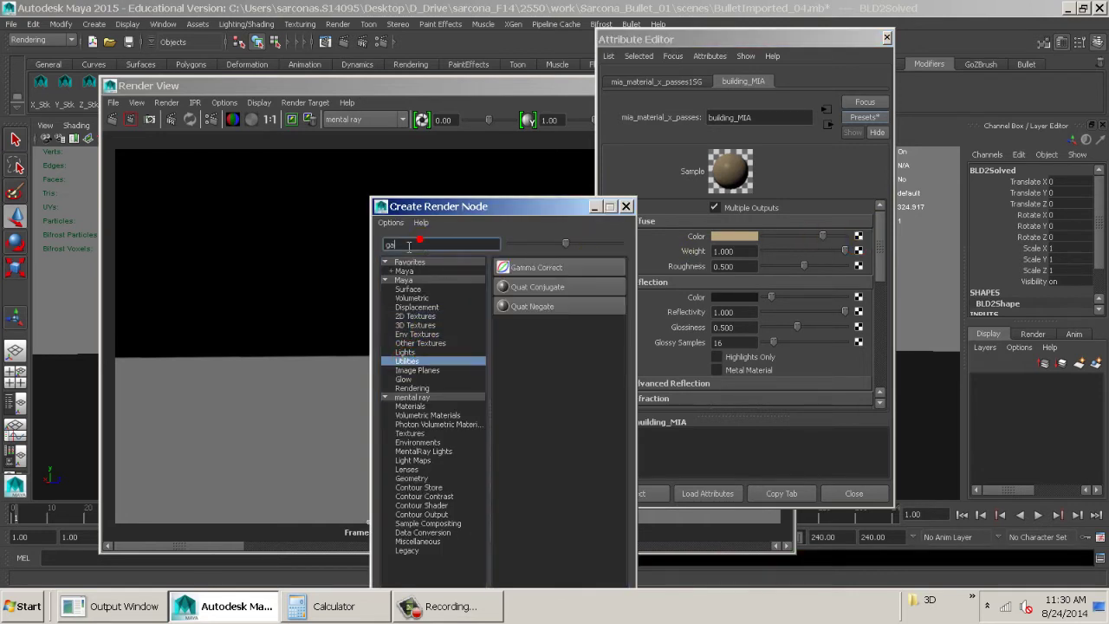
left_click(558, 267)
- Set the Gamma Correct node's gamma to 0.454 in all three channels
left_click_drag(742, 238, 690, 239)
type(".454")
key("Tab")
type(".454")
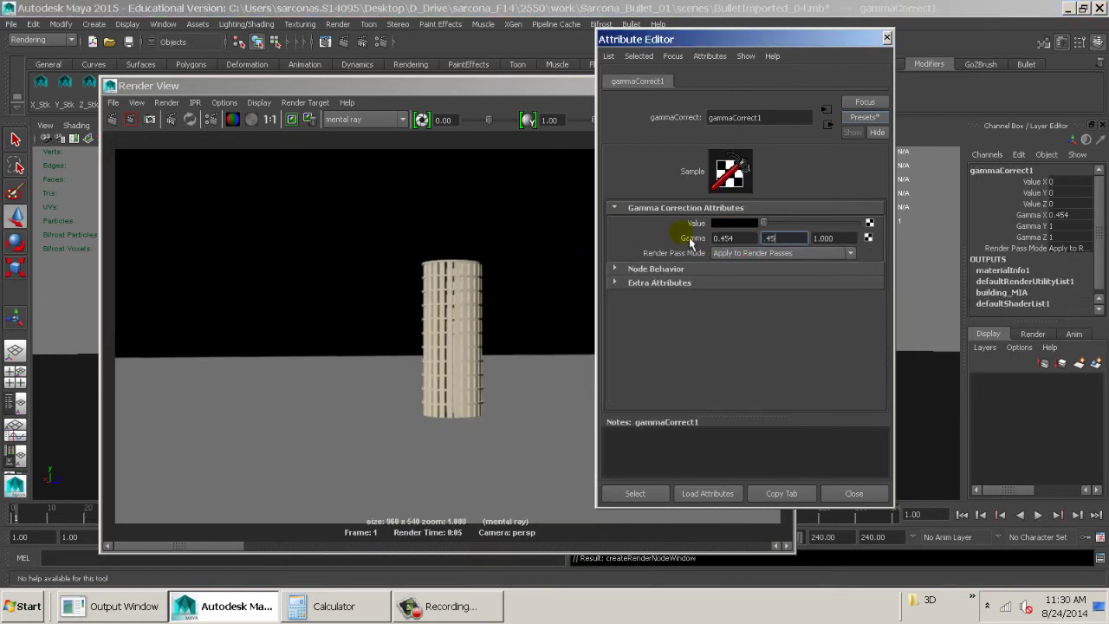
key("Tab")
type(".454")
key("Tab")
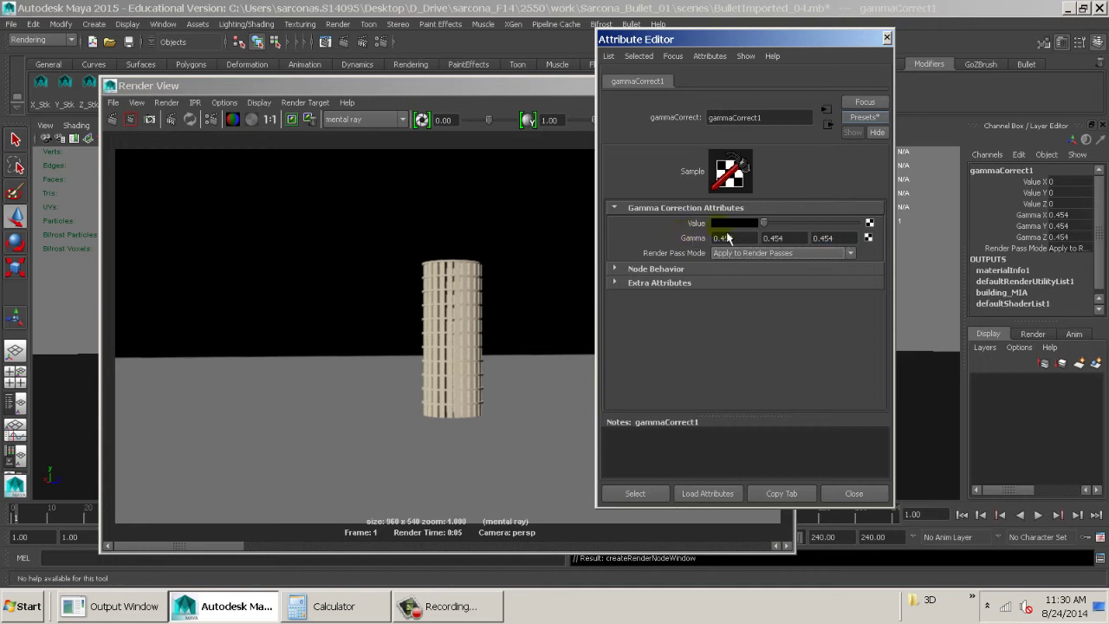
- Set the Gamma Correct node's value to the preset's tan color from the color history and re-render the frame
left_click(722, 224)
left_click(640, 217)
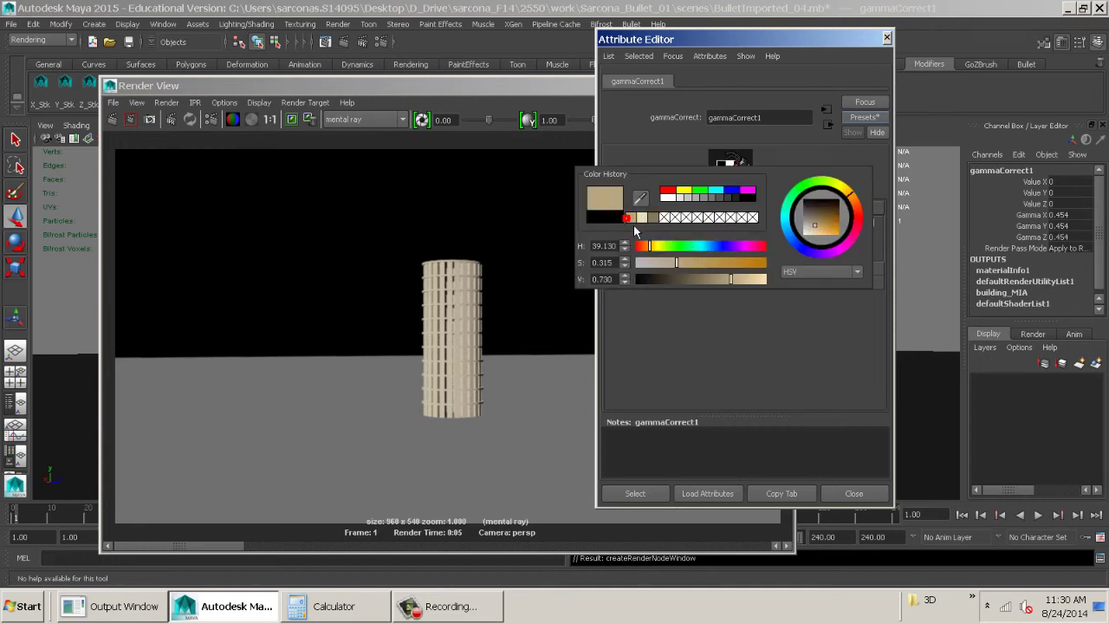
left_click(113, 120)
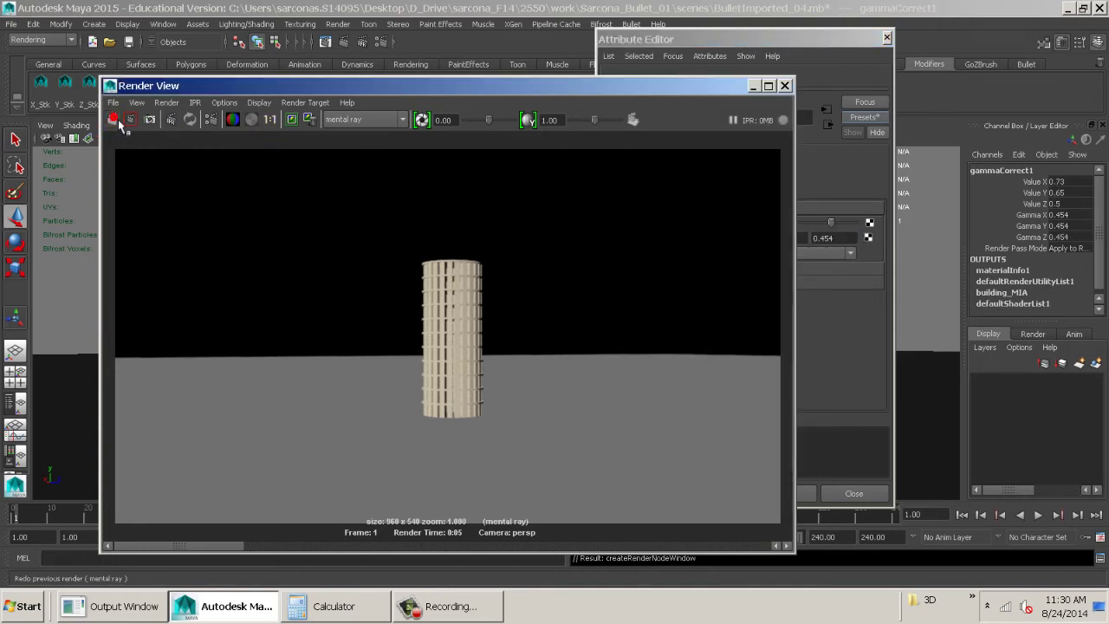
left_click(844, 165)
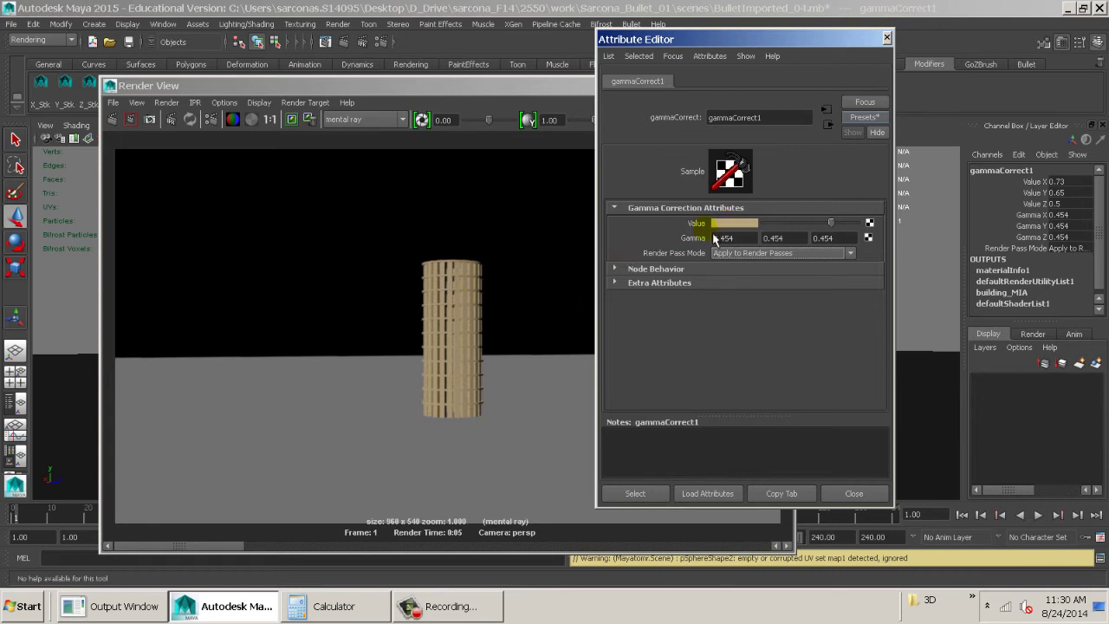
- Set building_MIA's reflectivity to about 0.38 and glossiness to about 0.24, and reduce its glossy samples to 1
left_click(829, 124)
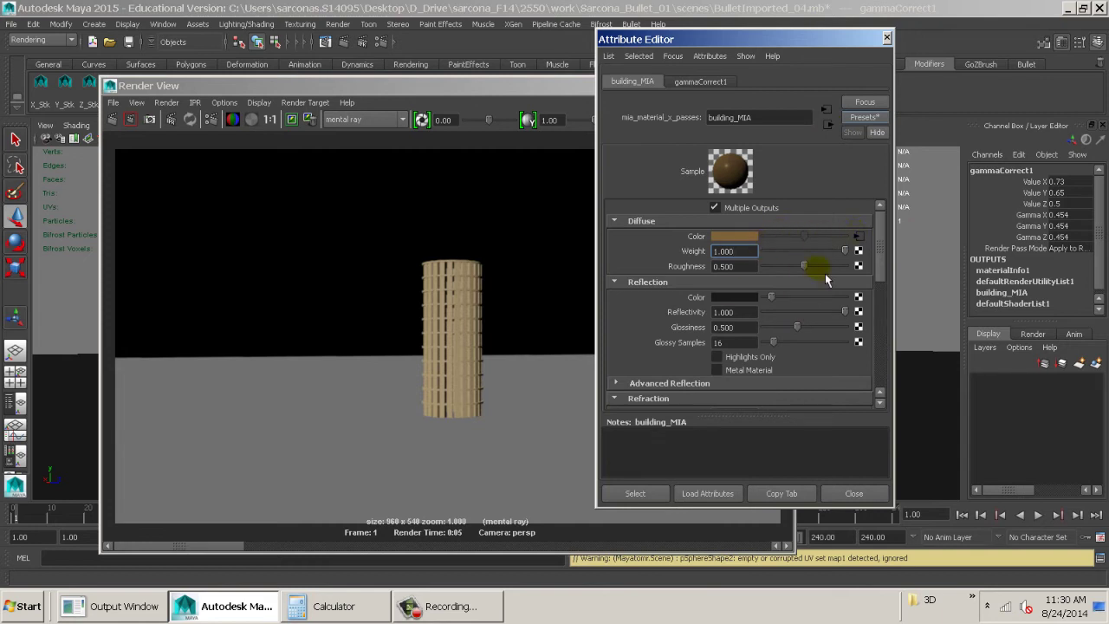
left_click(792, 311)
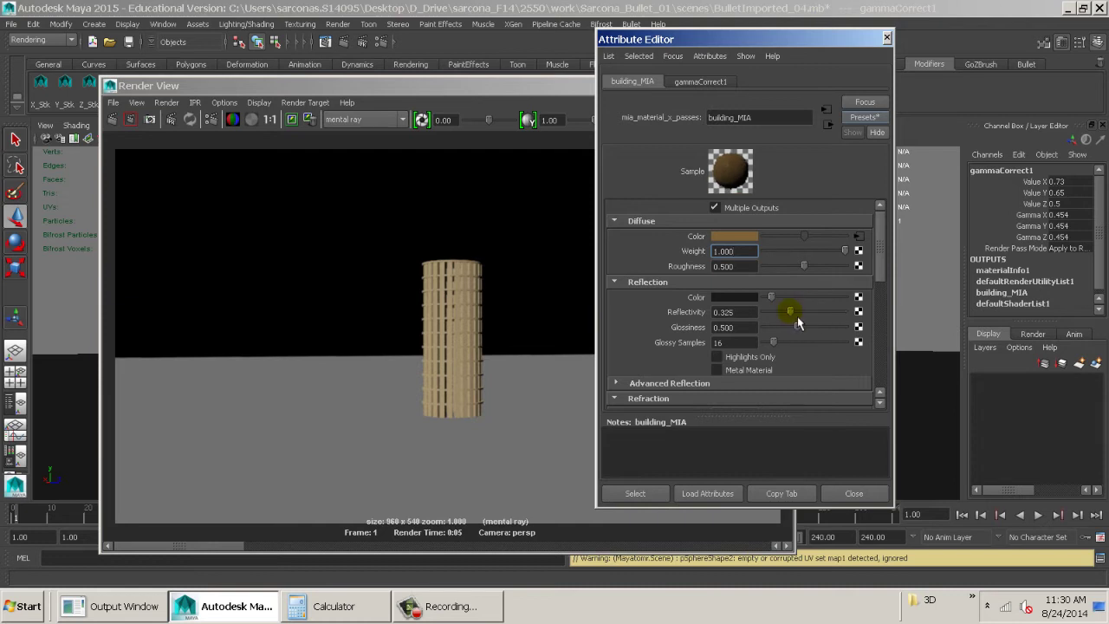
left_click_drag(791, 311, 667, 350)
left_click(735, 342)
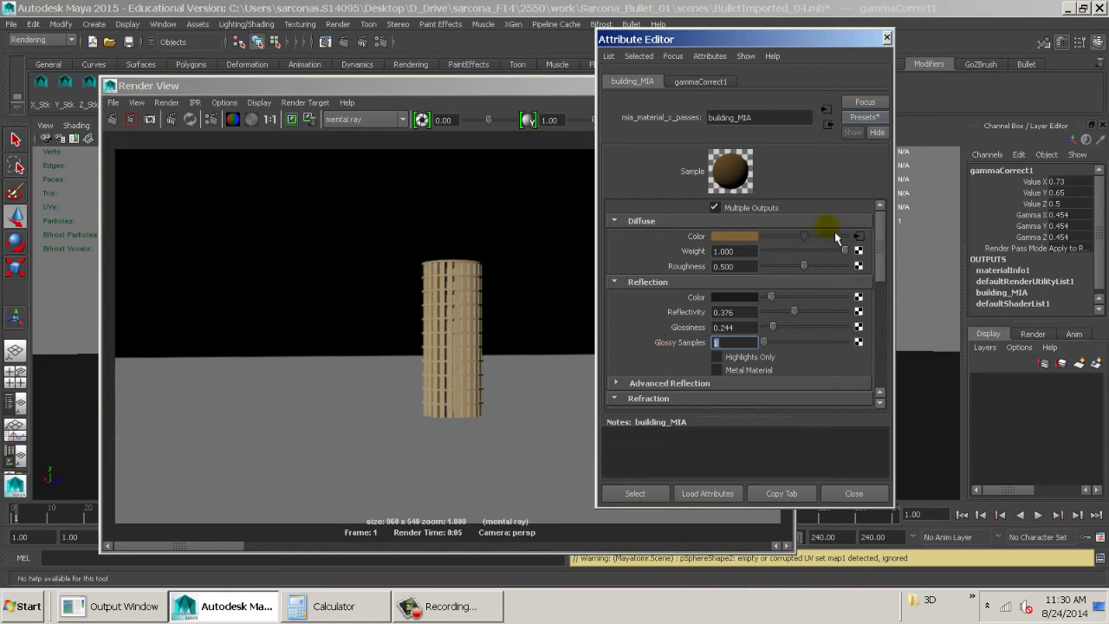
- Darken the building's gamma-corrected color to a value of about 0.45, shift its hue to blue at about 200, and re-render
left_click(857, 238)
mouse_move(812, 224)
left_mouse_down()
mouse_move(803, 225)
mouse_move(811, 232)
left_mouse_up()
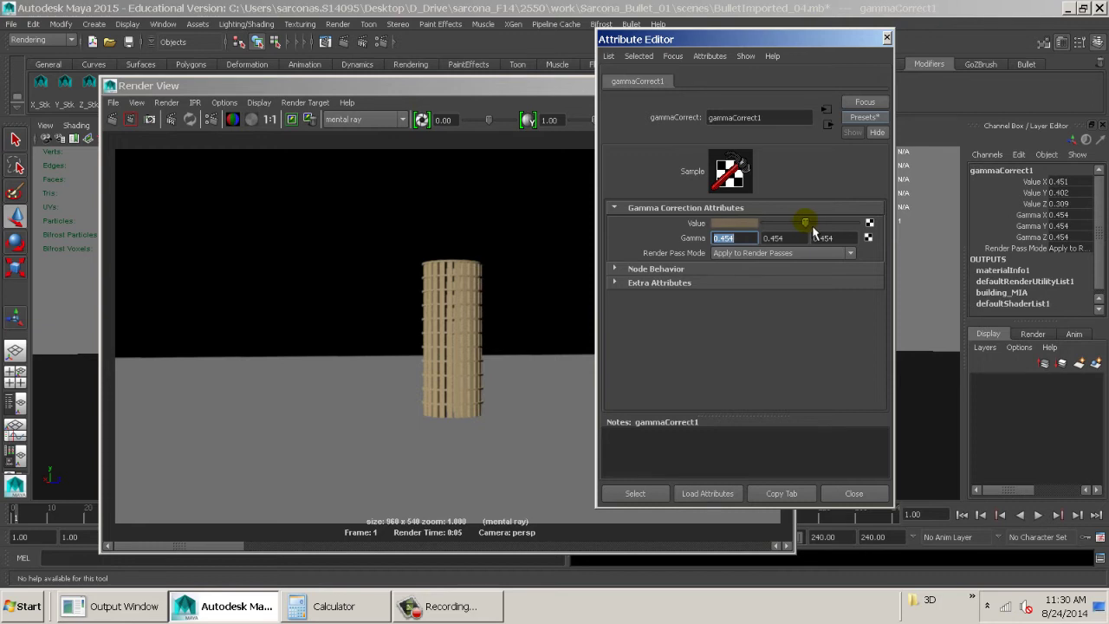
left_click(737, 223)
left_click_drag(681, 274, 731, 273)
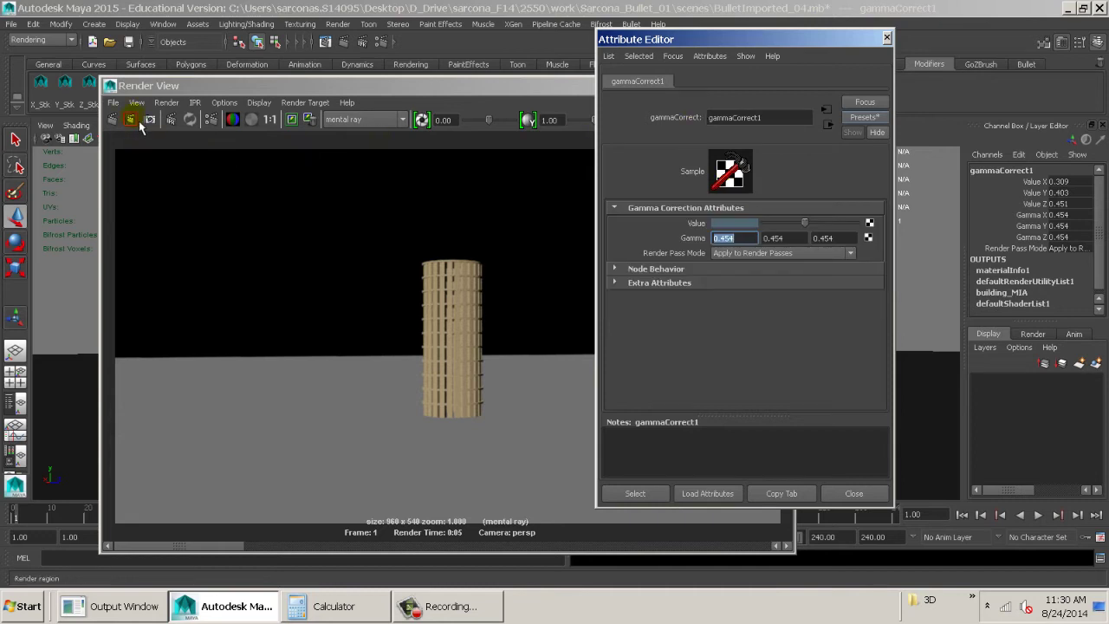
left_click(112, 119)
left_click(332, 236)
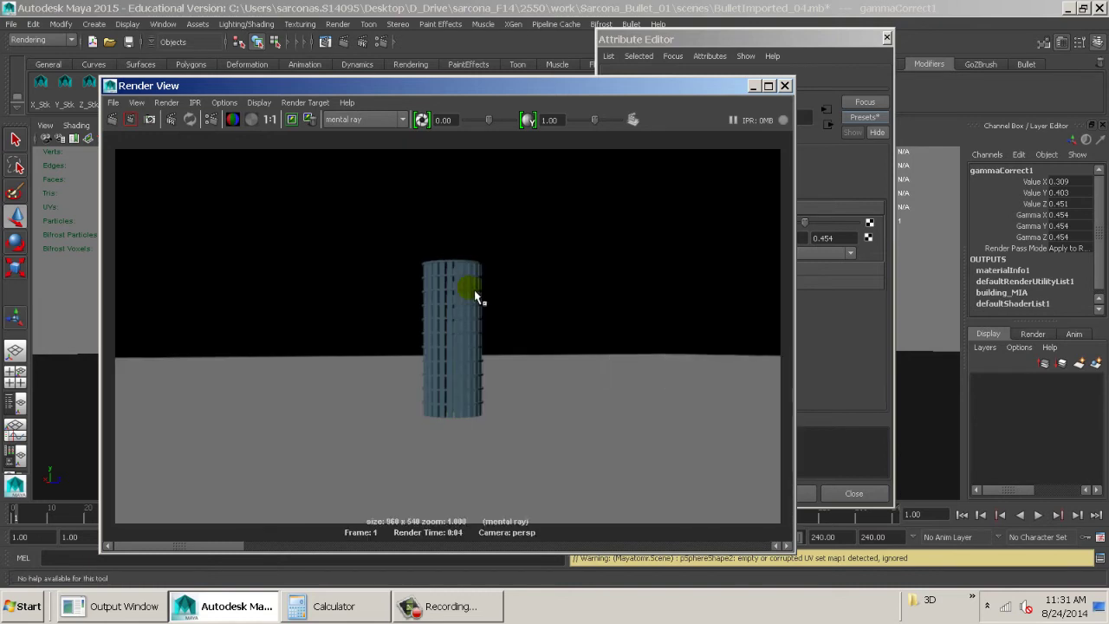
- Reduce the blue building color's saturation to about 0.19 and raise its value to about 0.58
left_click(873, 173)
left_click(735, 223)
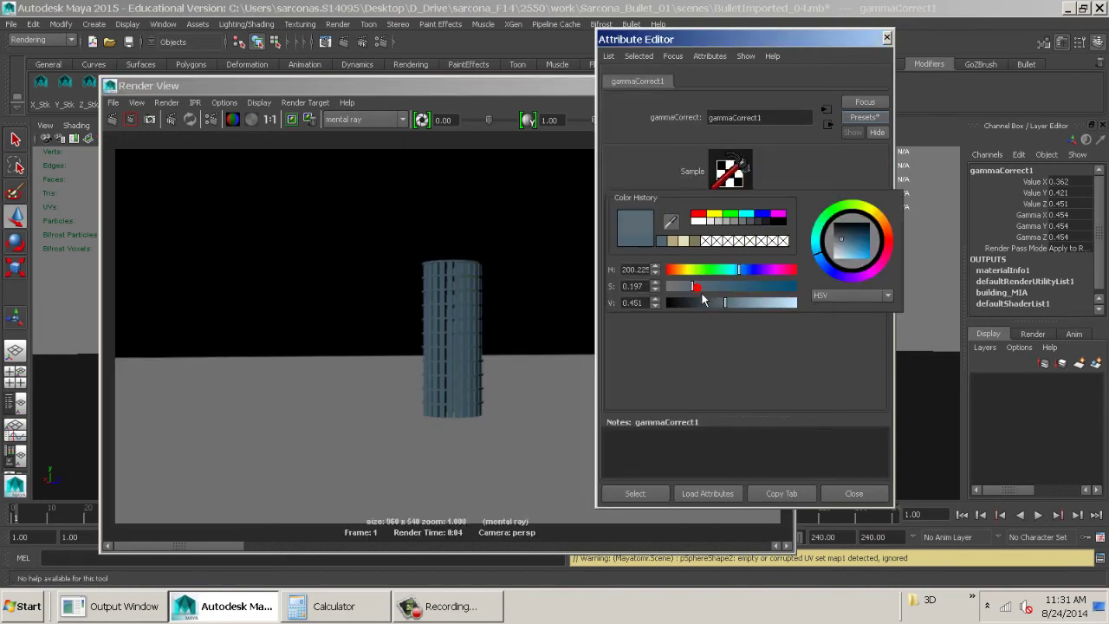
left_click_drag(725, 302, 745, 303)
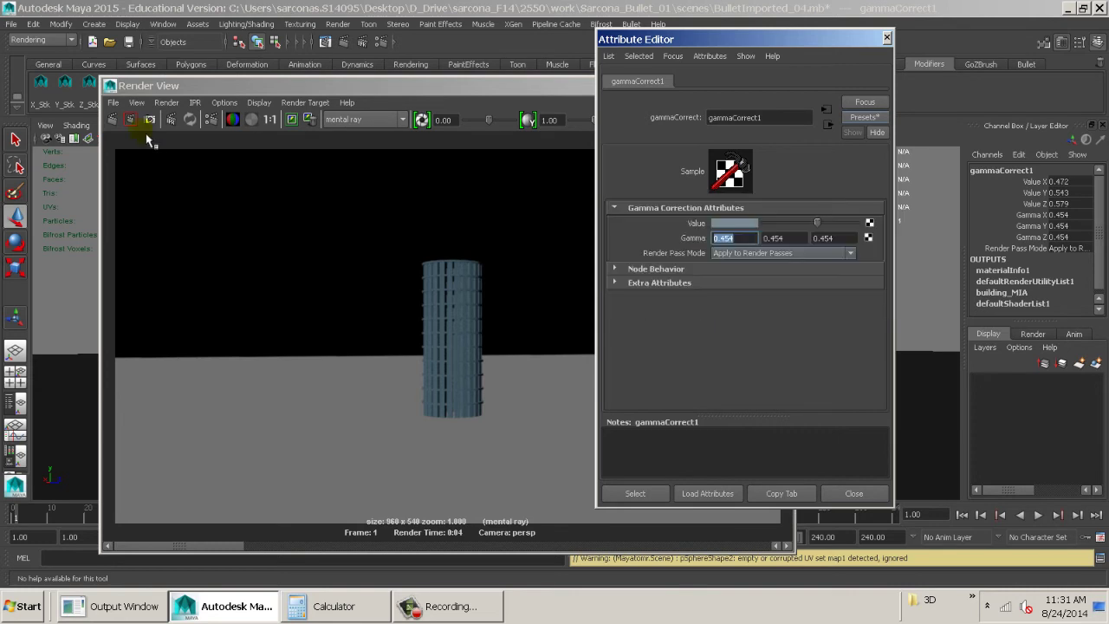
- Render only a region around the building to check the new color, and close the Render View
left_click(130, 119)
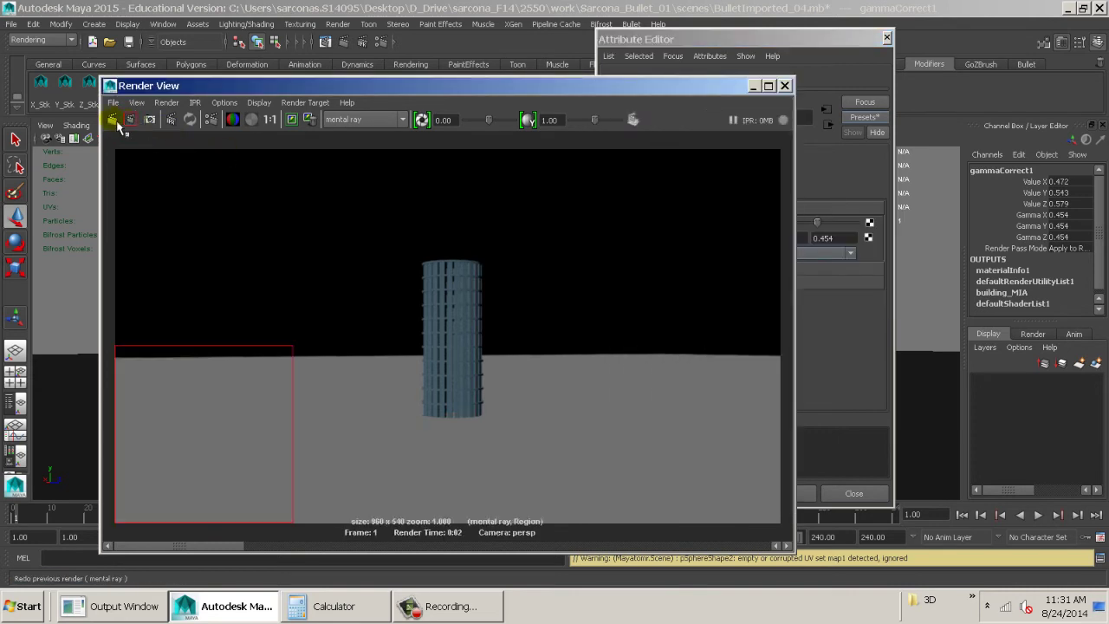
left_click_drag(387, 216, 495, 428)
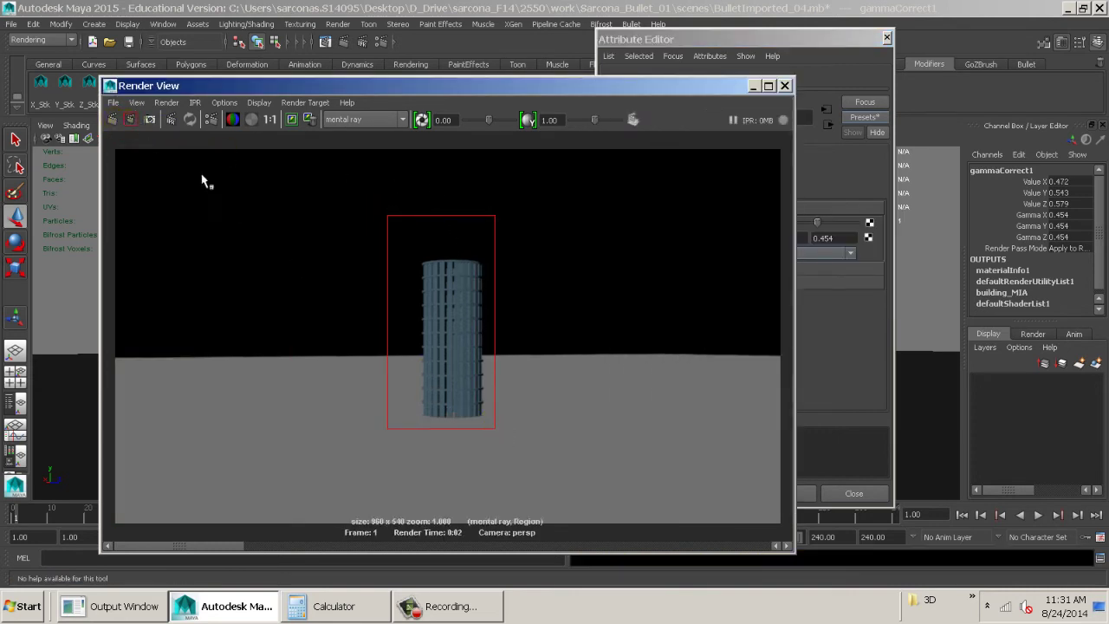
left_click(131, 120)
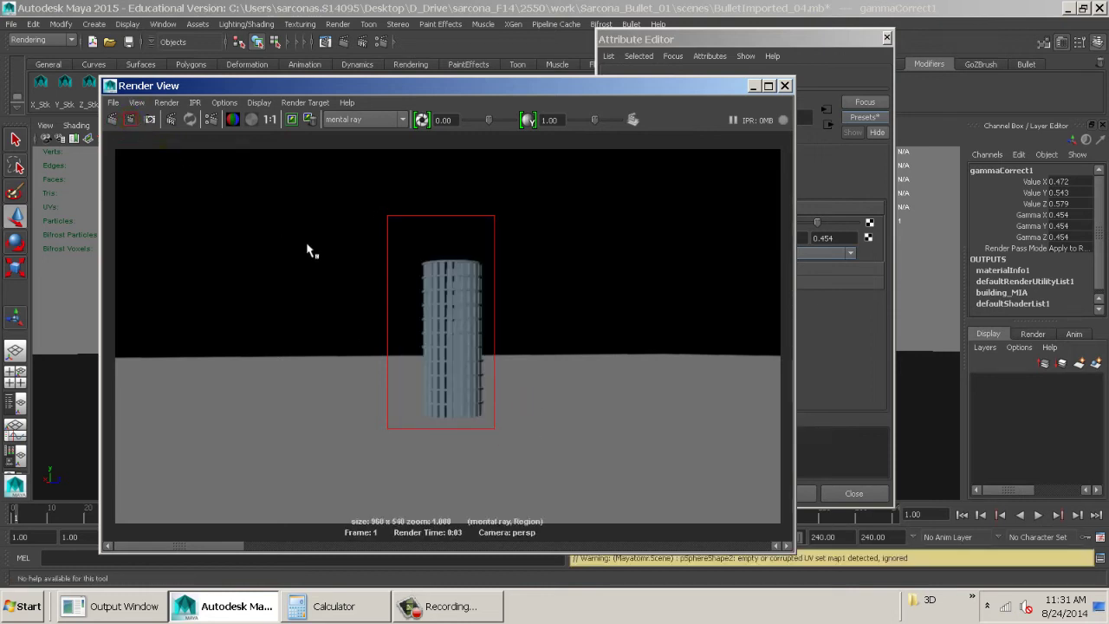
left_click(784, 84)
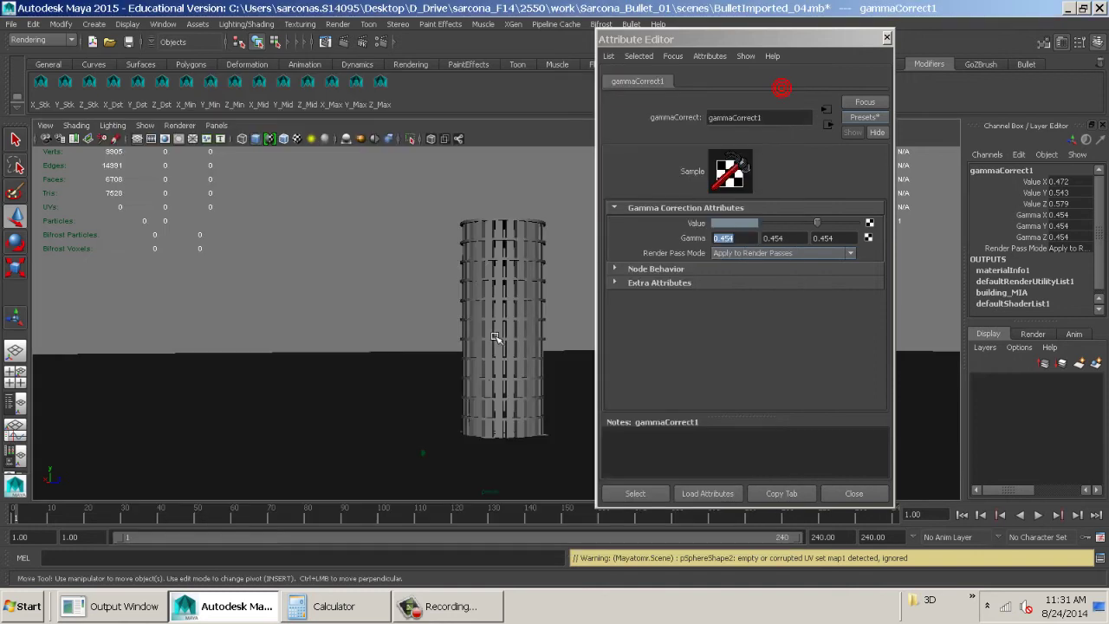
- Assign a new mental ray mia_material_x_passes material to the floor plane
left_click(398, 373)
right_click_drag(396, 255, 413, 548)
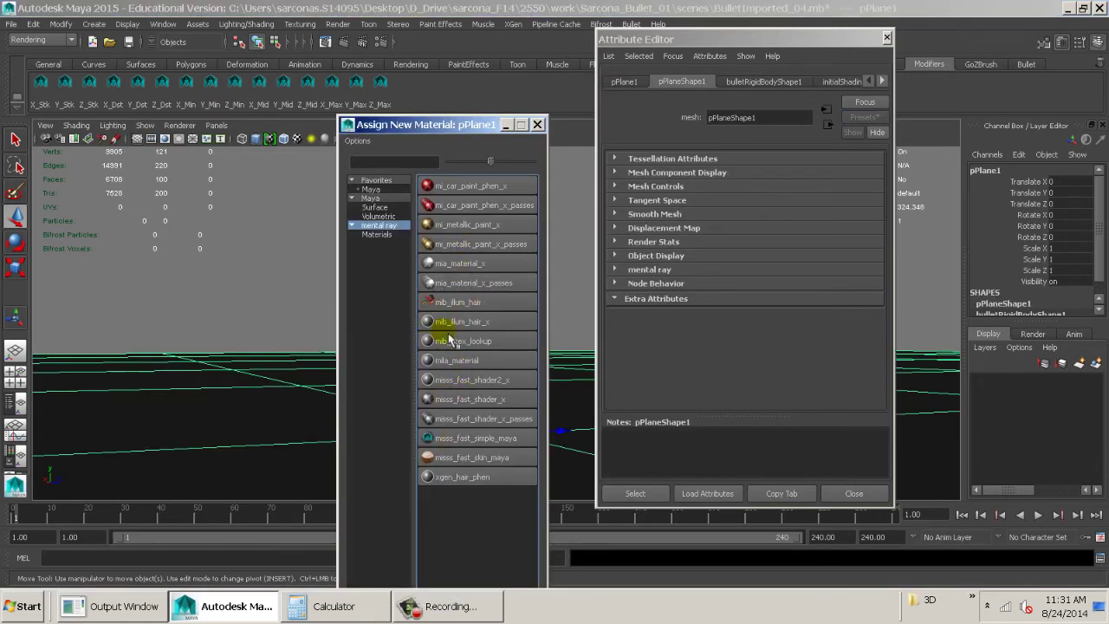
left_click(467, 286)
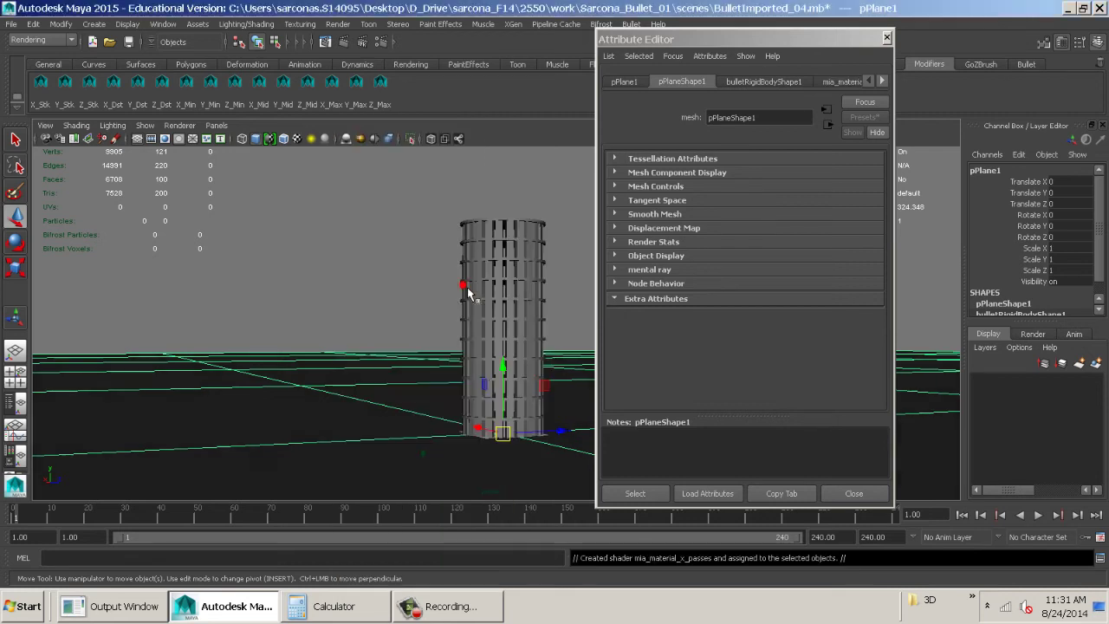
- Rename the floor plane's material floor_MIA and replace its settings with the MatteFinish preset
double_click(793, 119)
type("R")
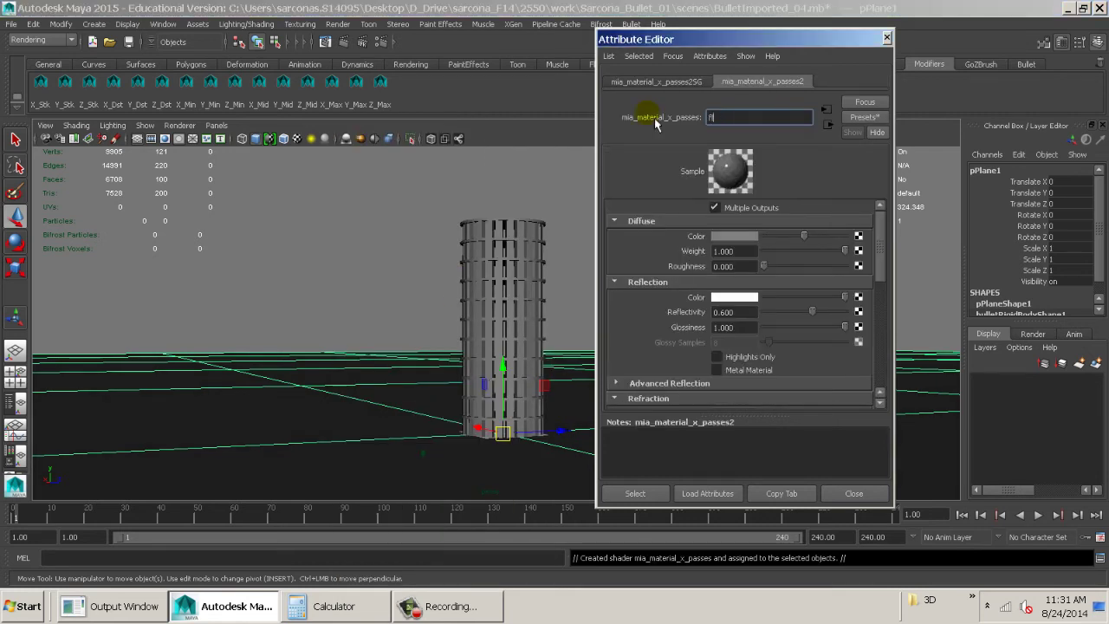
type("loor_MIA")
key("Return")
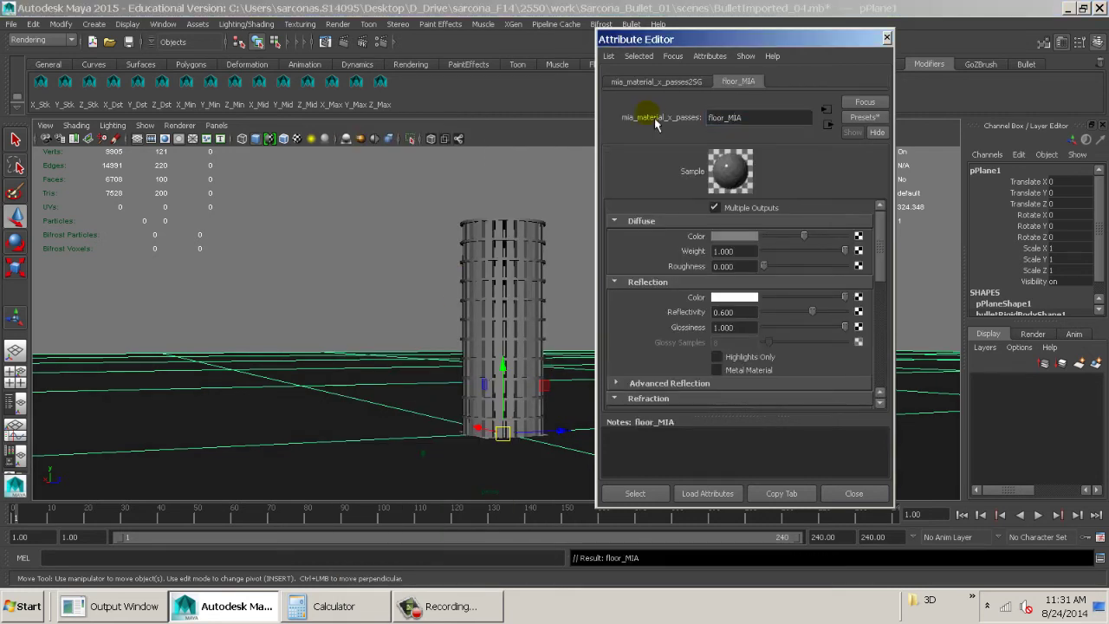
left_click(858, 117)
mouse_move(901, 274)
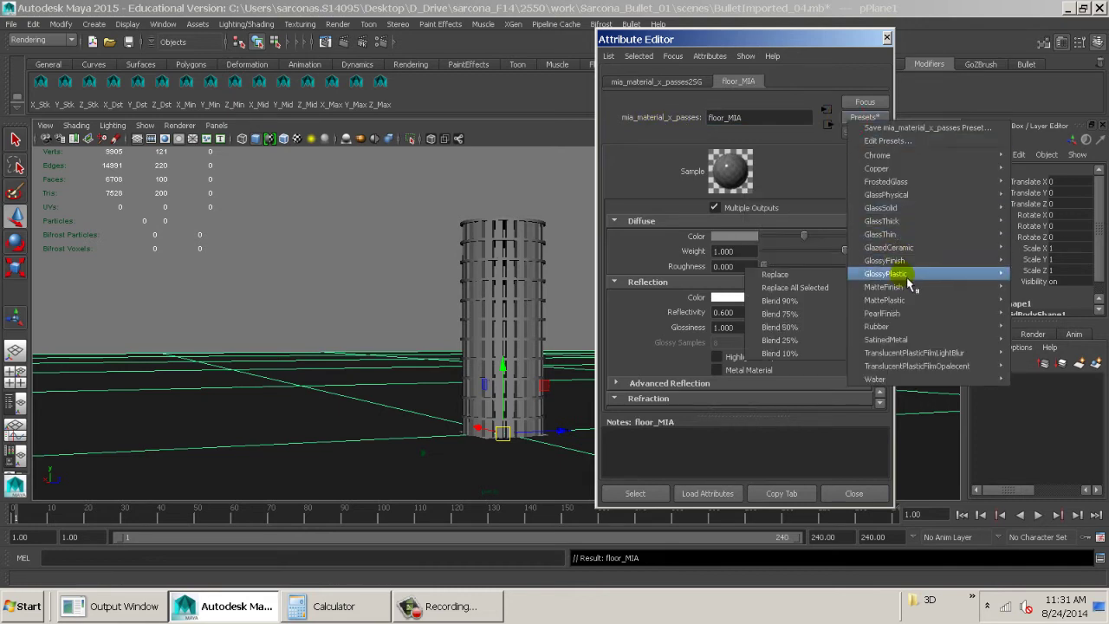
left_click(823, 286)
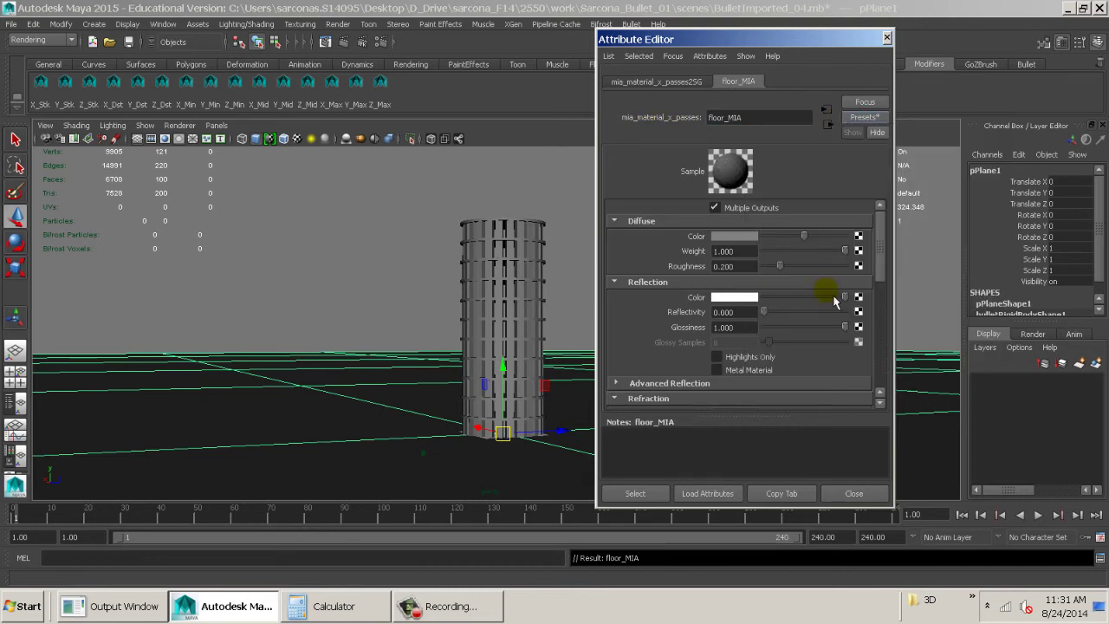
- Set floor_MIA's diffuse color to a warm gray with hue about 46.5, saturation 0.112 and value about 0.63
left_click(722, 236)
left_click(647, 274)
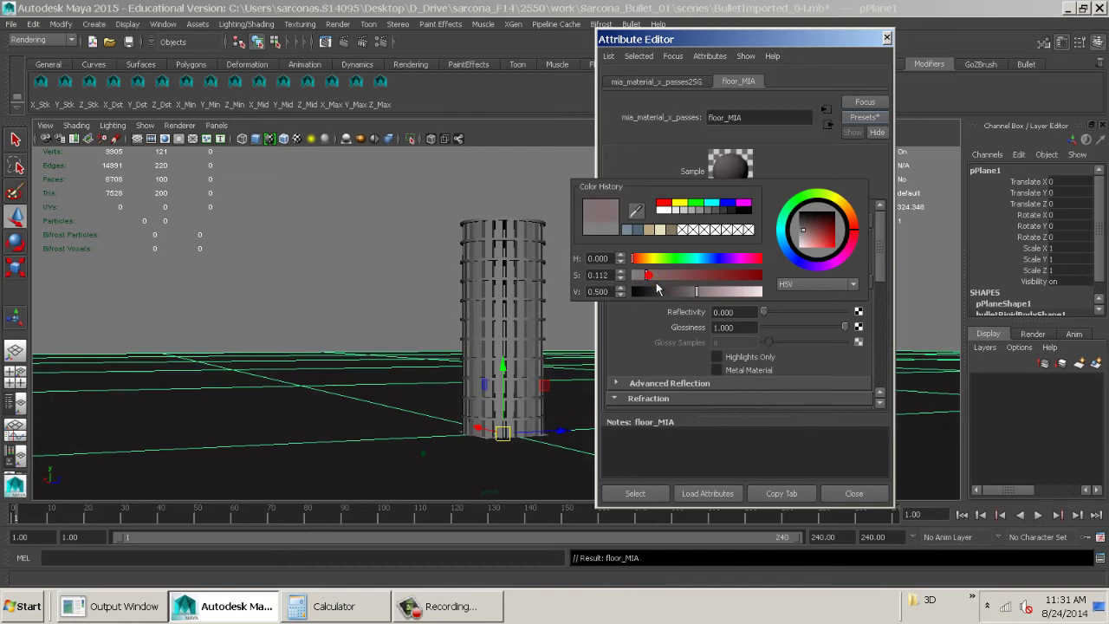
left_click_drag(687, 258, 649, 258)
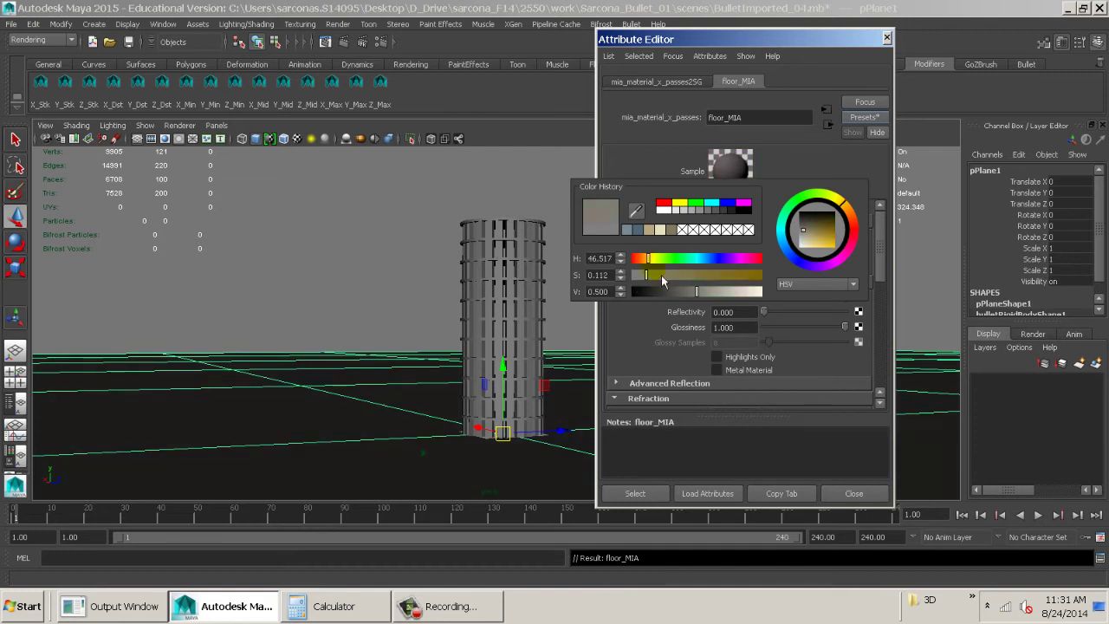
left_click_drag(697, 291, 714, 292)
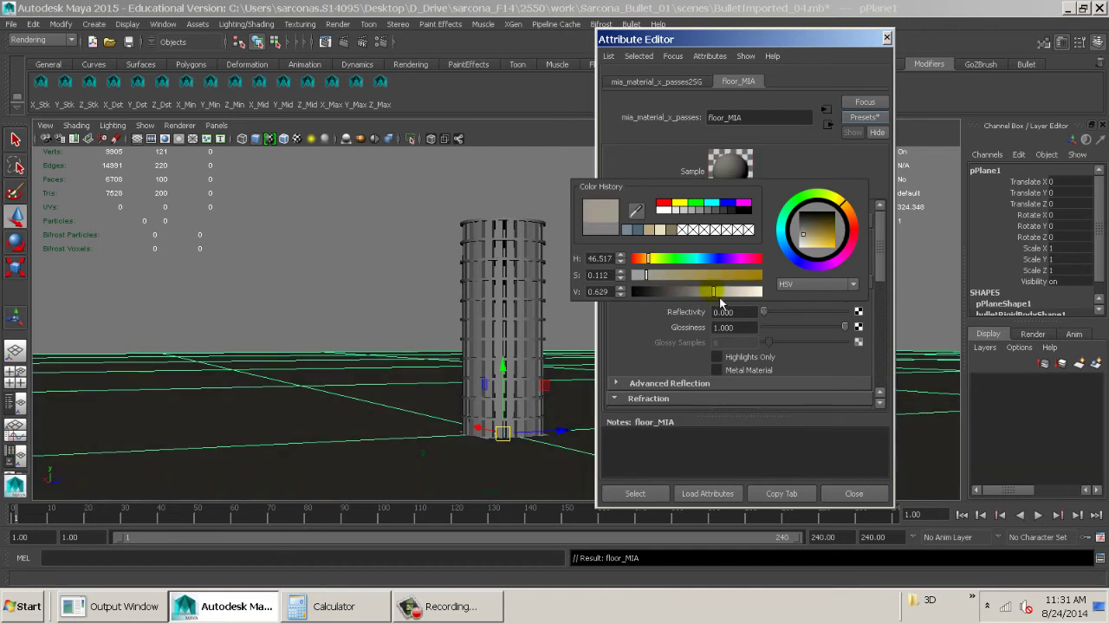
- Render the full frame to check the floor's new color, and bring floor_MIA's attributes back into view
left_click(325, 42)
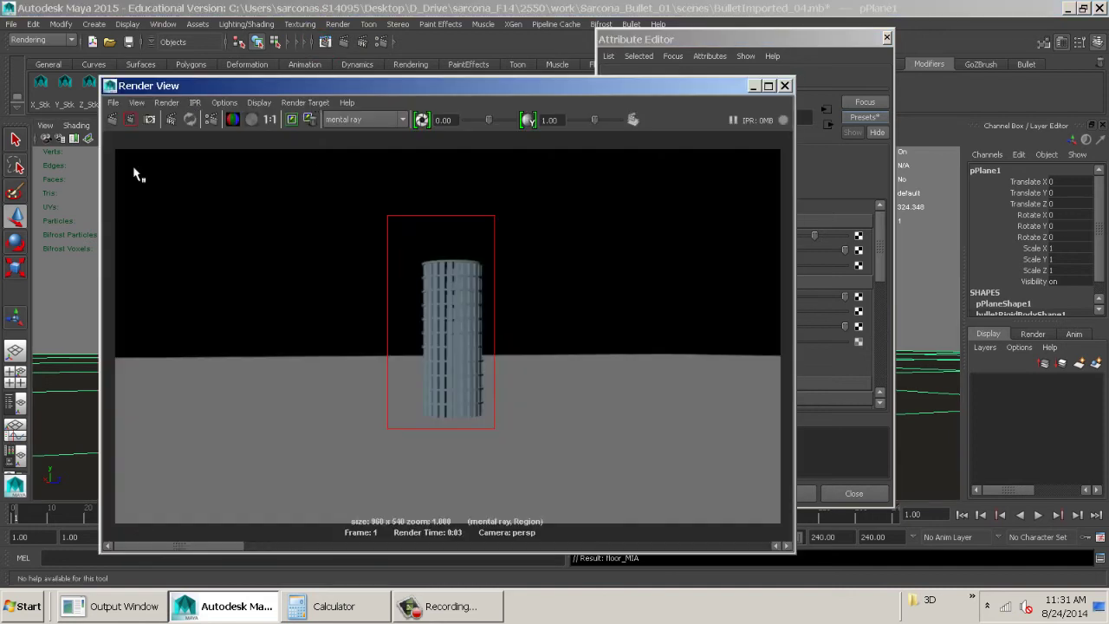
left_click(111, 120)
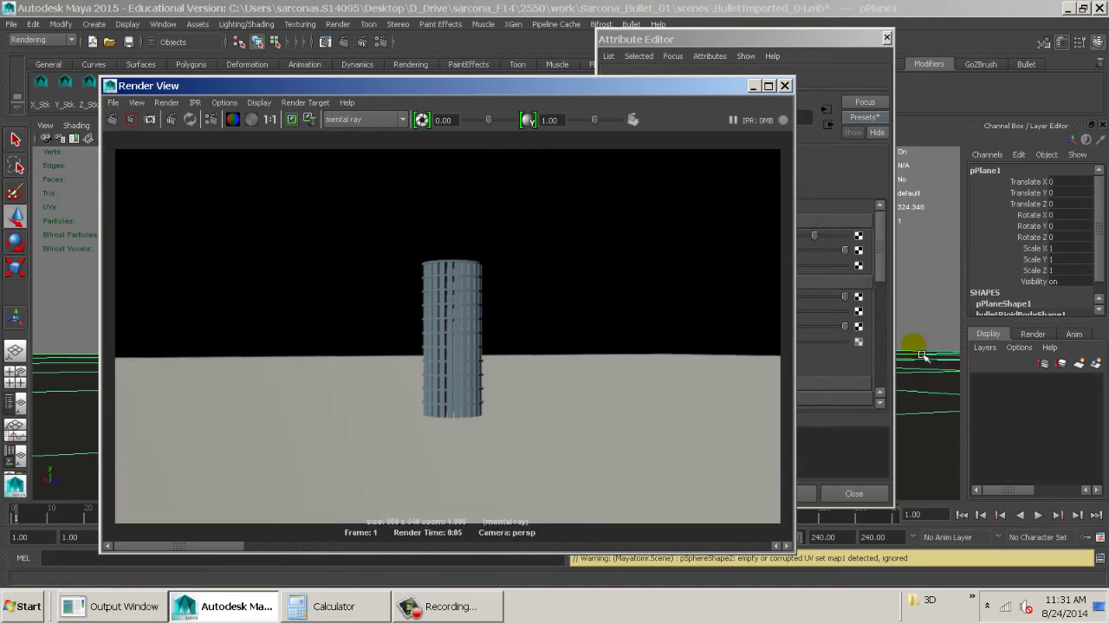
left_click(816, 183)
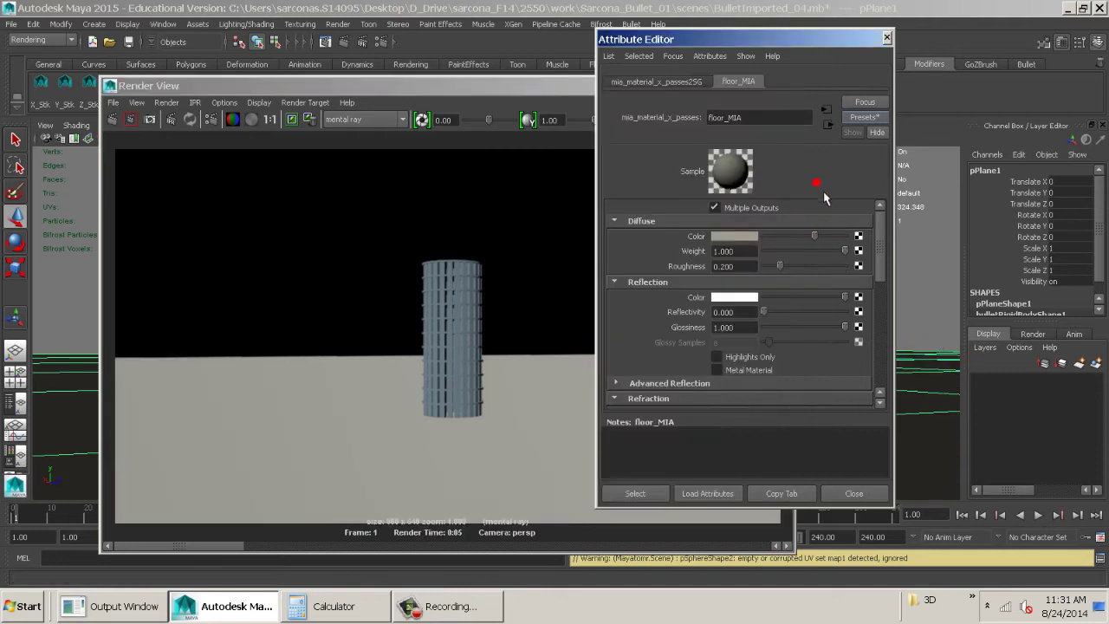
- Connect a Gamma Correct utility node to floor_MIA's diffuse color
left_click(859, 236)
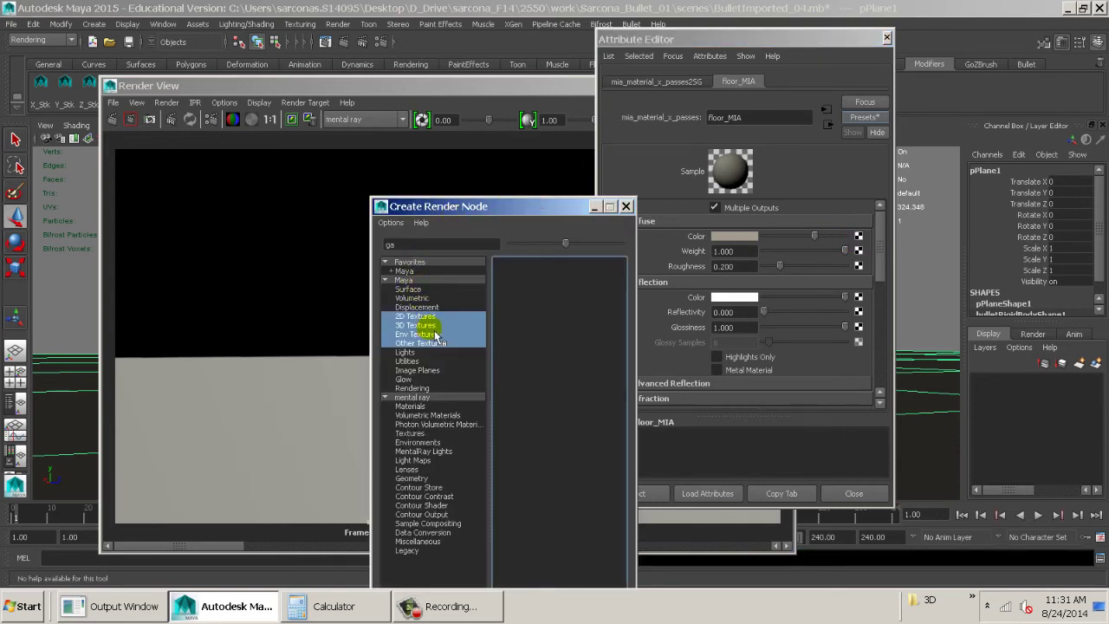
left_click(414, 361)
left_click(544, 269)
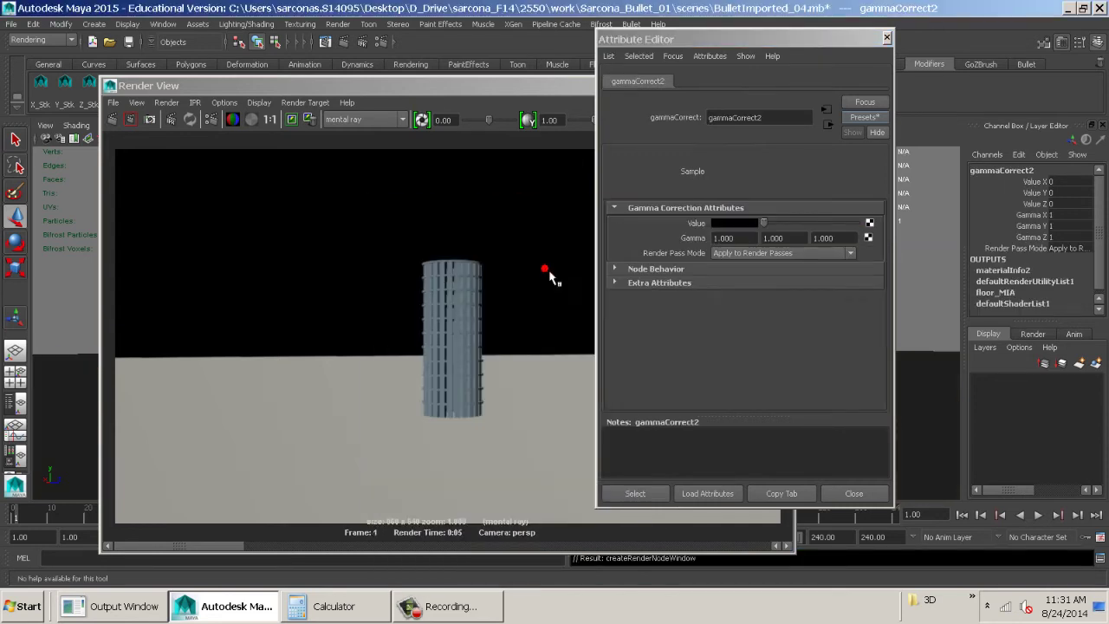
- Set all three gamma values of the floor's gamma correction node to 0.454
left_click(735, 238)
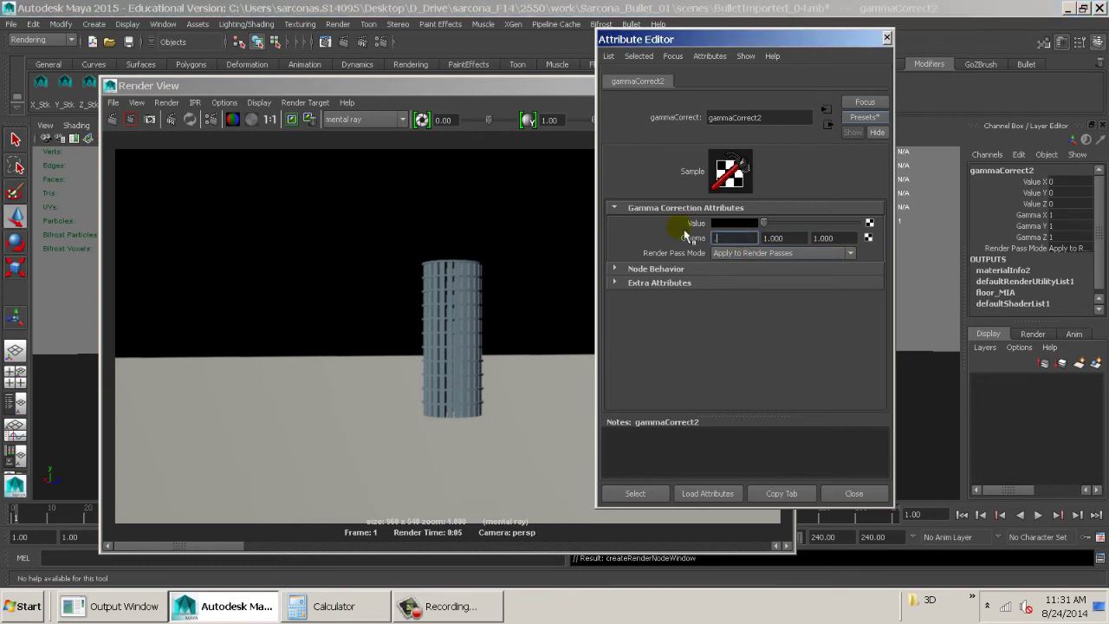
type(".454")
key("Tab")
type(".454")
key("Tab")
type(".45")
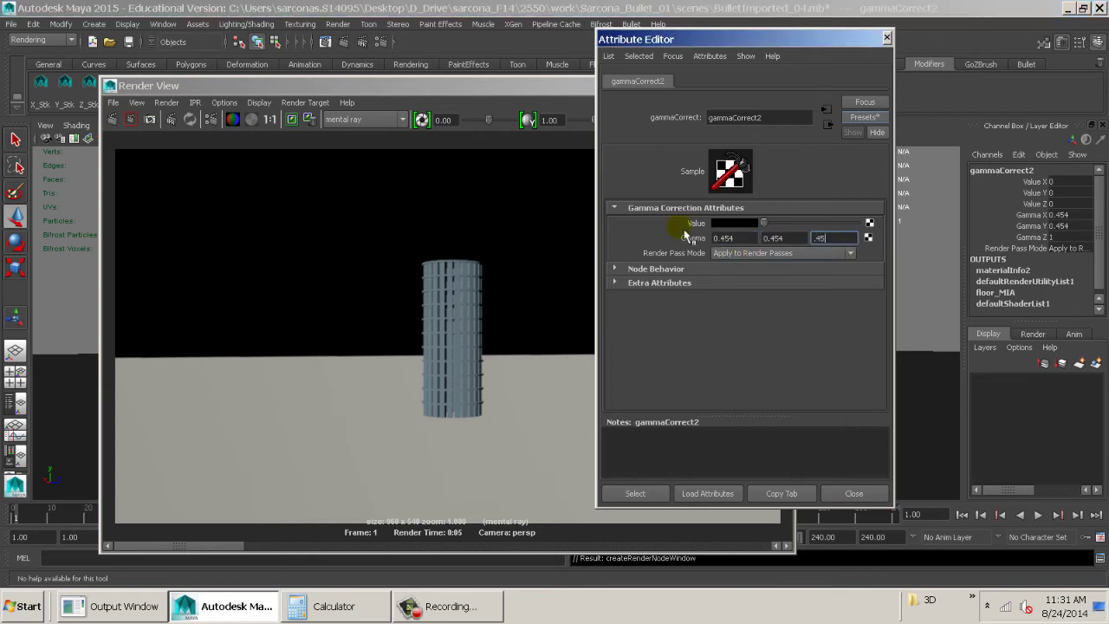
type("4")
key("Return")
- Set the floor gamma node's value to the warm gray from the color history, re-render to check it, and close the Render View
left_click(728, 224)
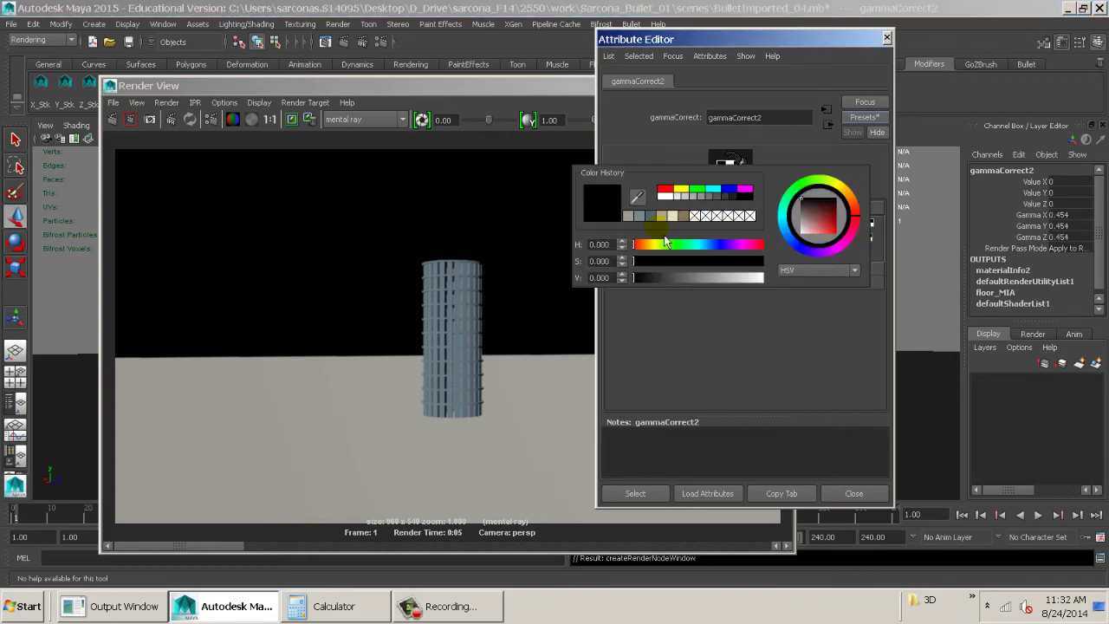
left_click(637, 217)
left_click(112, 118)
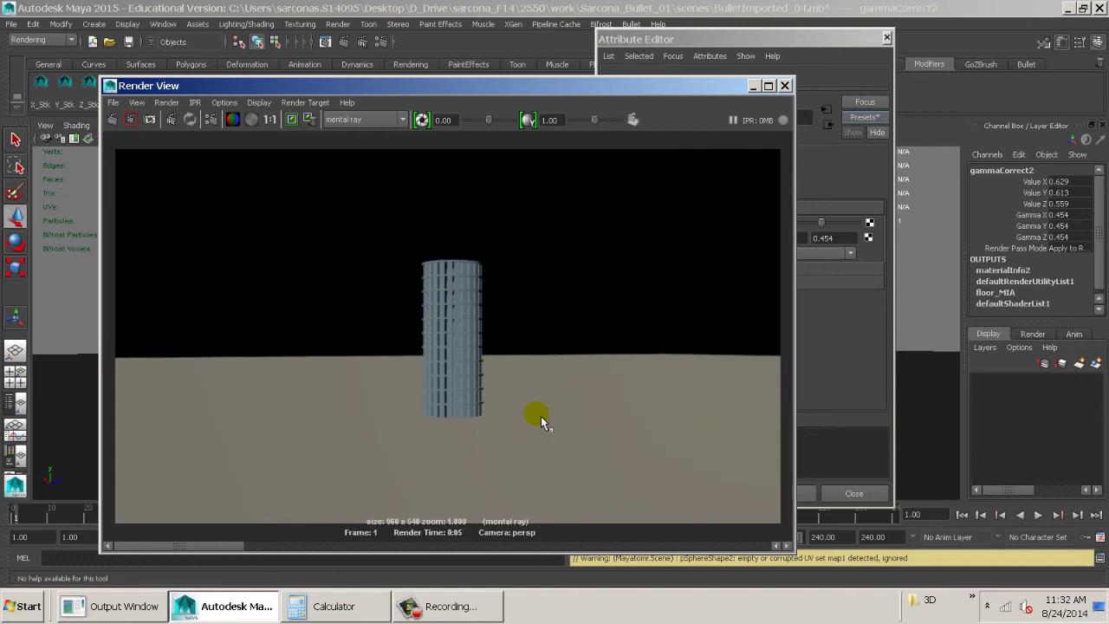
left_click(785, 86)
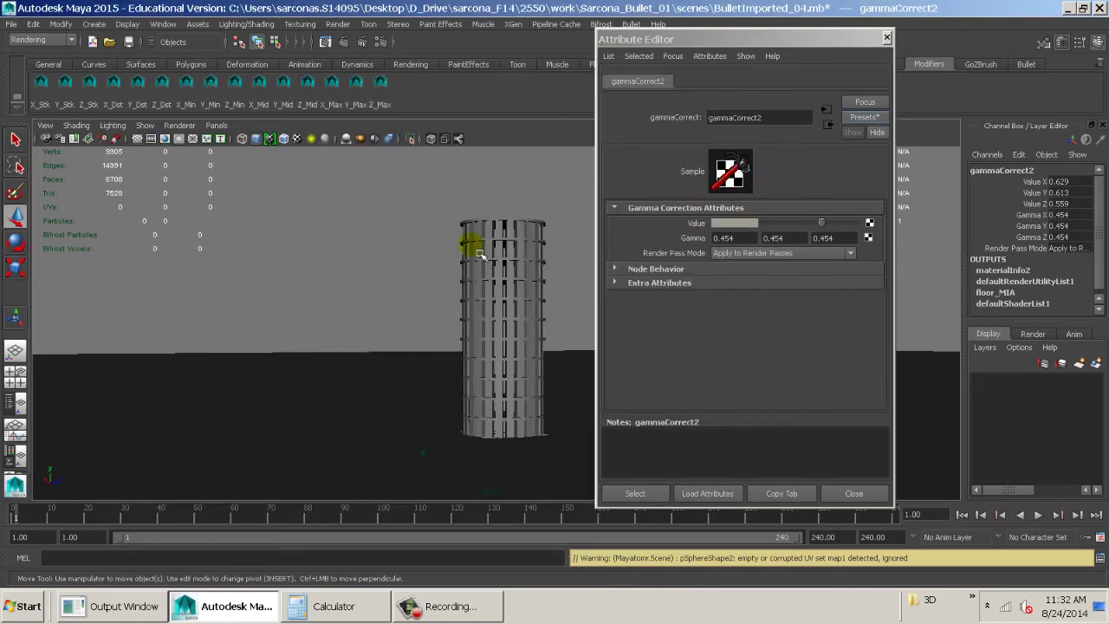
- Select both spheres in the scene and assign them a new mental ray mia_material_x_passes material
left_click_drag(403, 317, 248, 292, "alt")
scroll(520, 322, "down", 3)
scroll(248, 292, "down", 3)
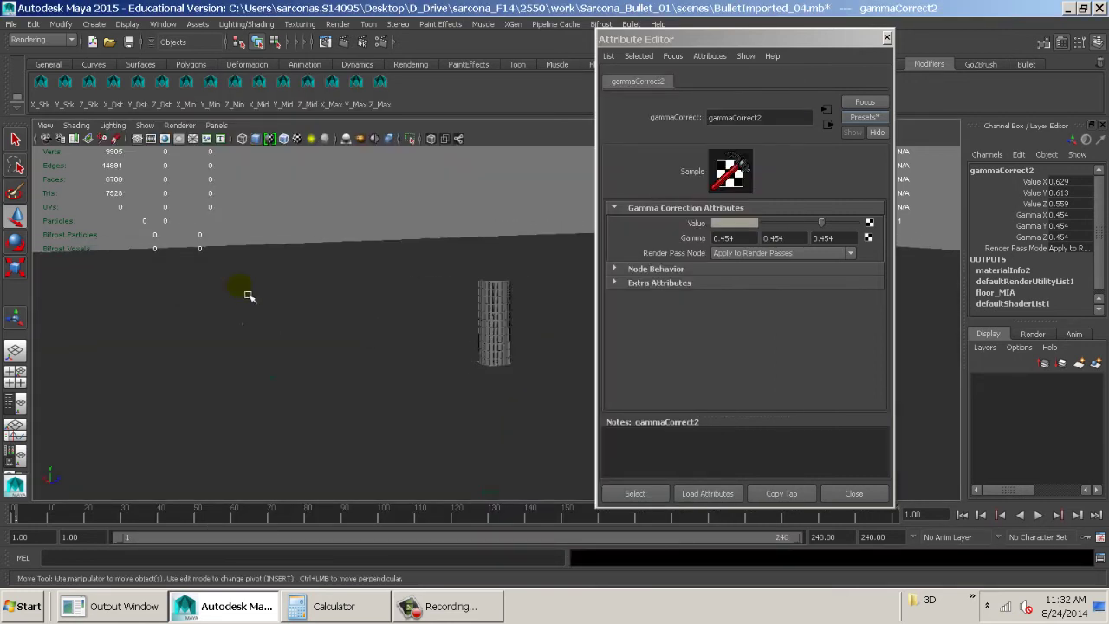
middle_click_drag(247, 292, 381, 300, "alt")
left_click_drag(389, 301, 243, 300, "alt")
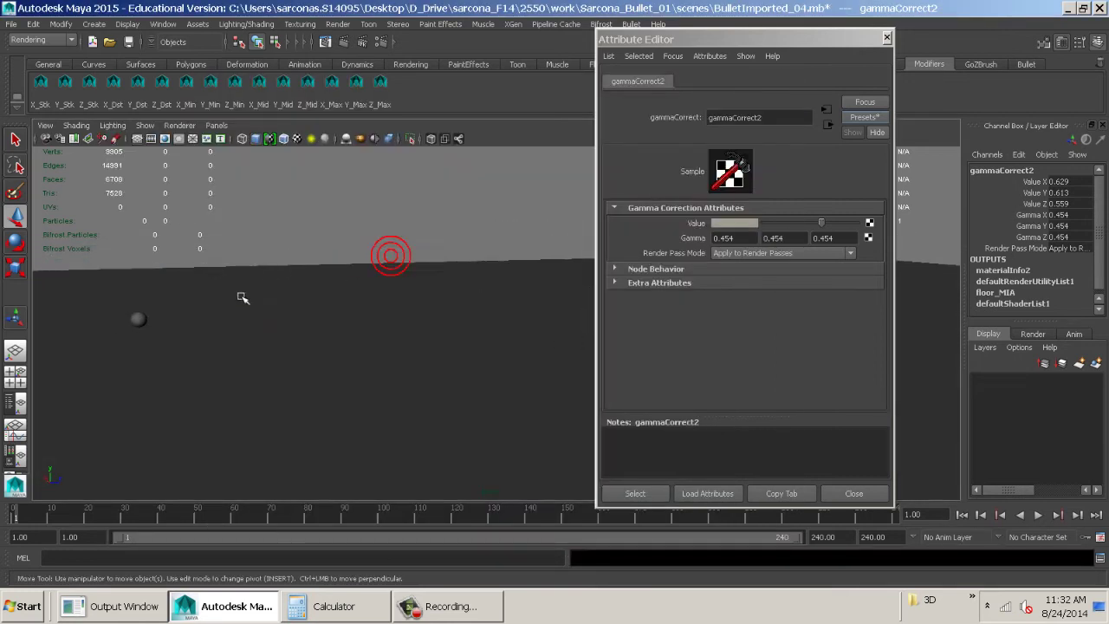
left_click(139, 322)
left_click_drag(359, 335, 314, 307, "alt")
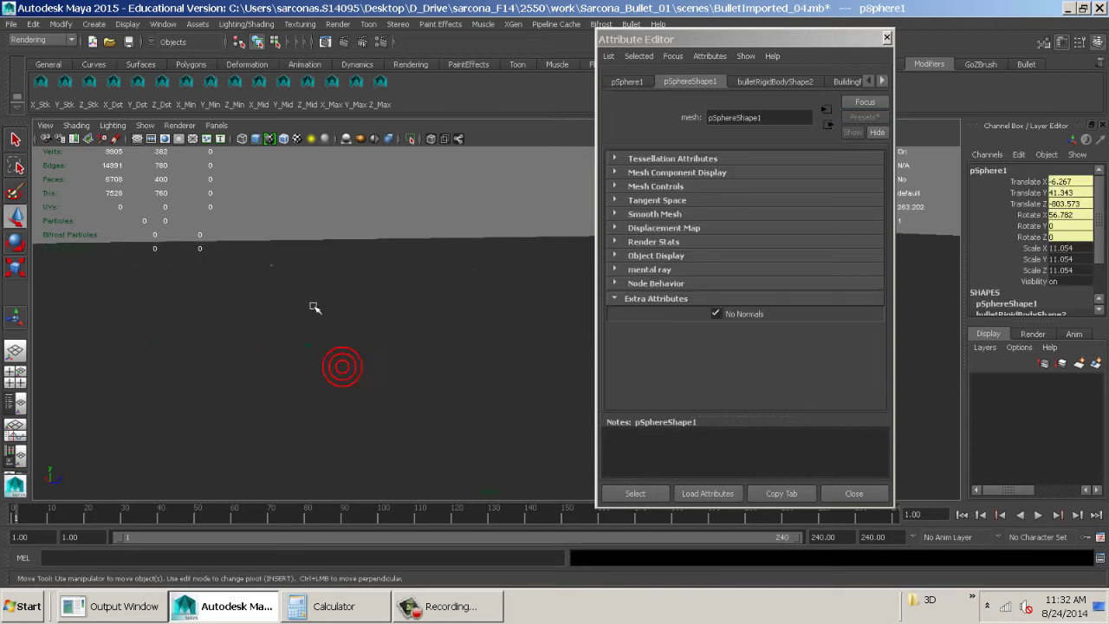
left_click(273, 267, "shift")
key("space")
left_click(333, 324)
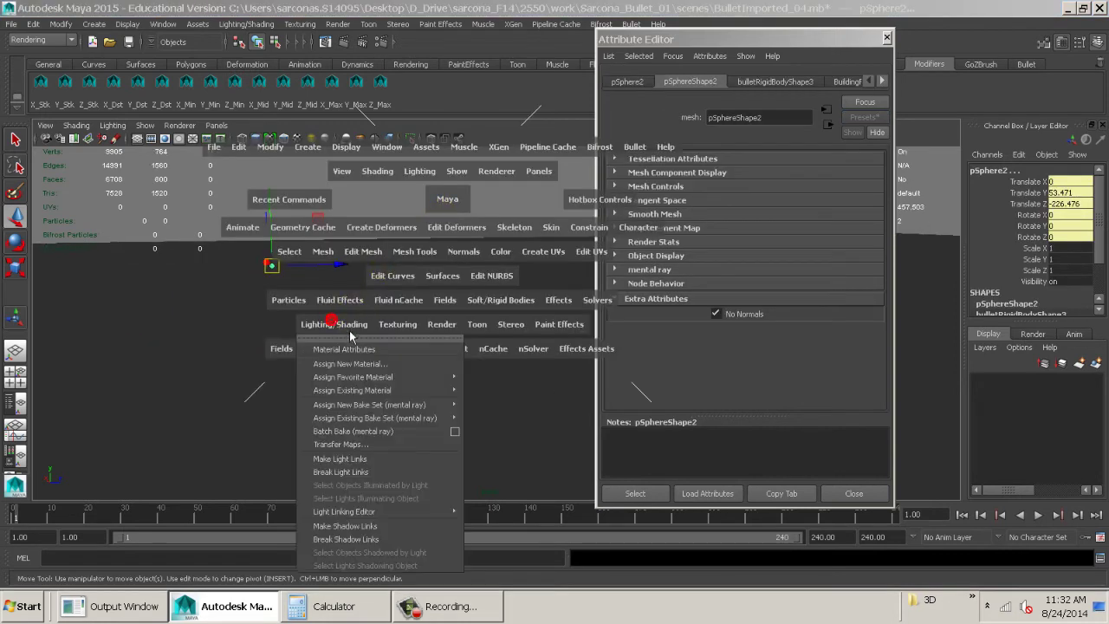
mouse_move(414, 380)
left_click_drag(414, 386, 414, 368)
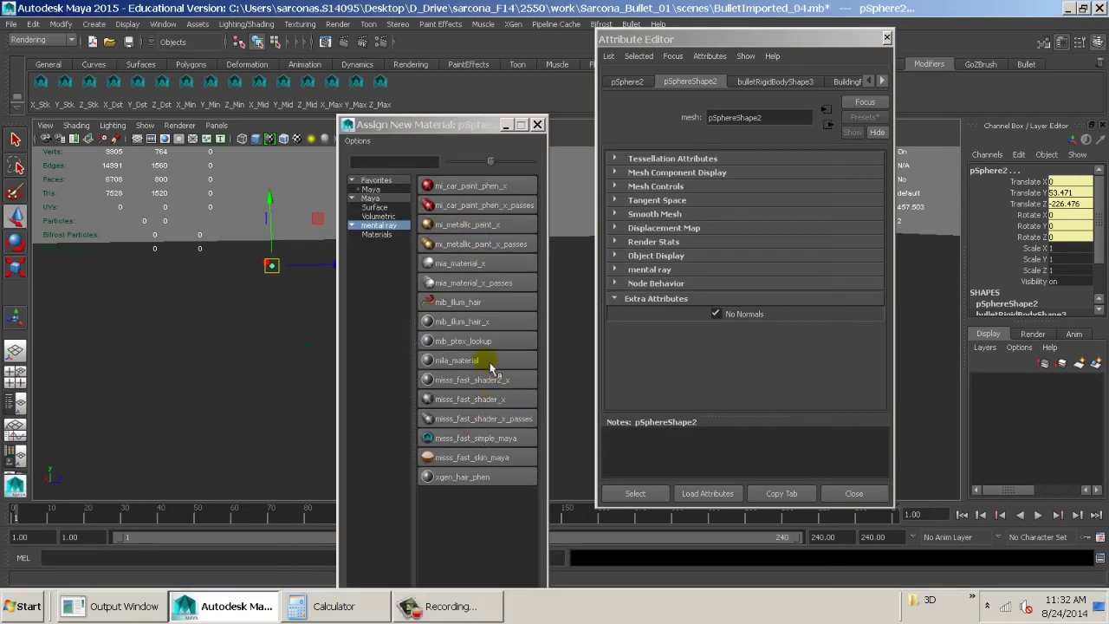
left_click(475, 284)
- Rename the spheres' material spheres_MIA and replace its settings with the GlossyFinish preset
double_click(736, 117)
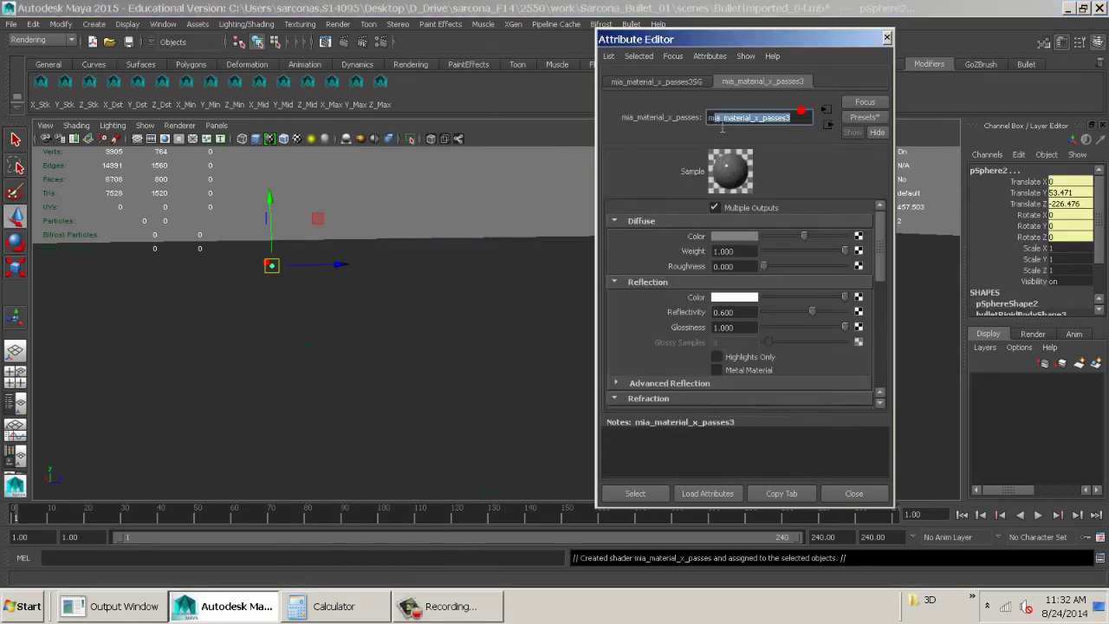
type("spheres_")
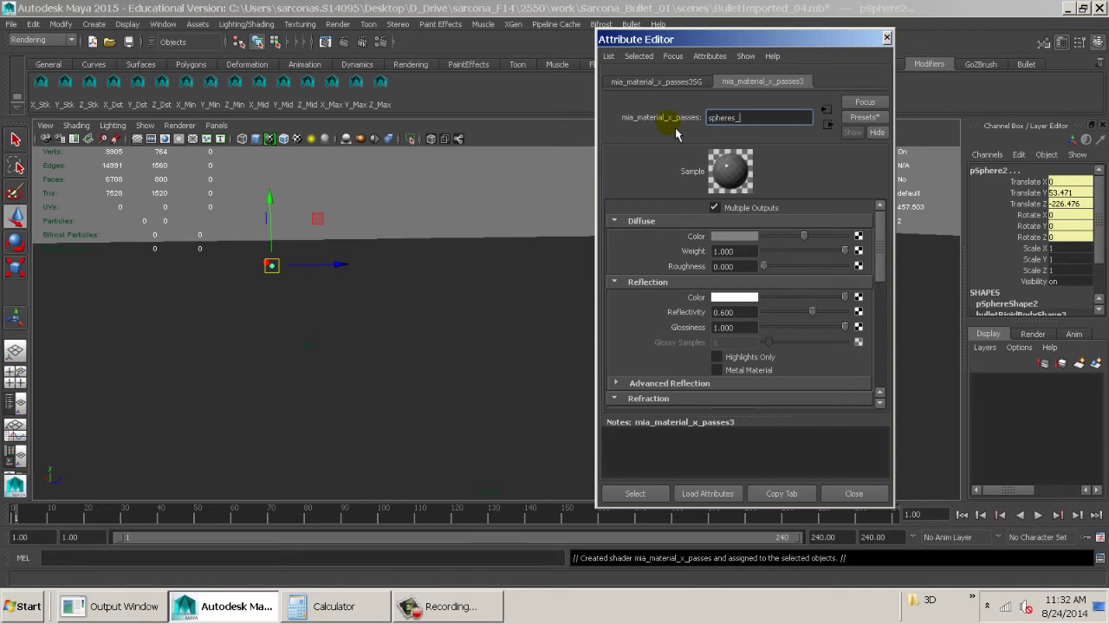
type("MIA")
key("Return")
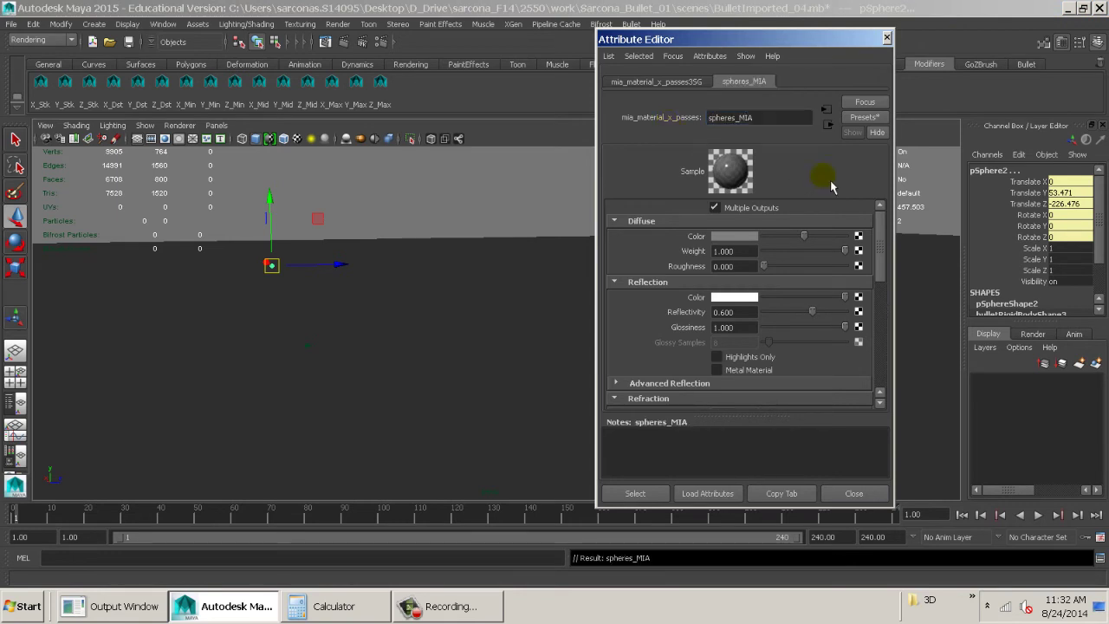
left_click(864, 116)
mouse_move(880, 231)
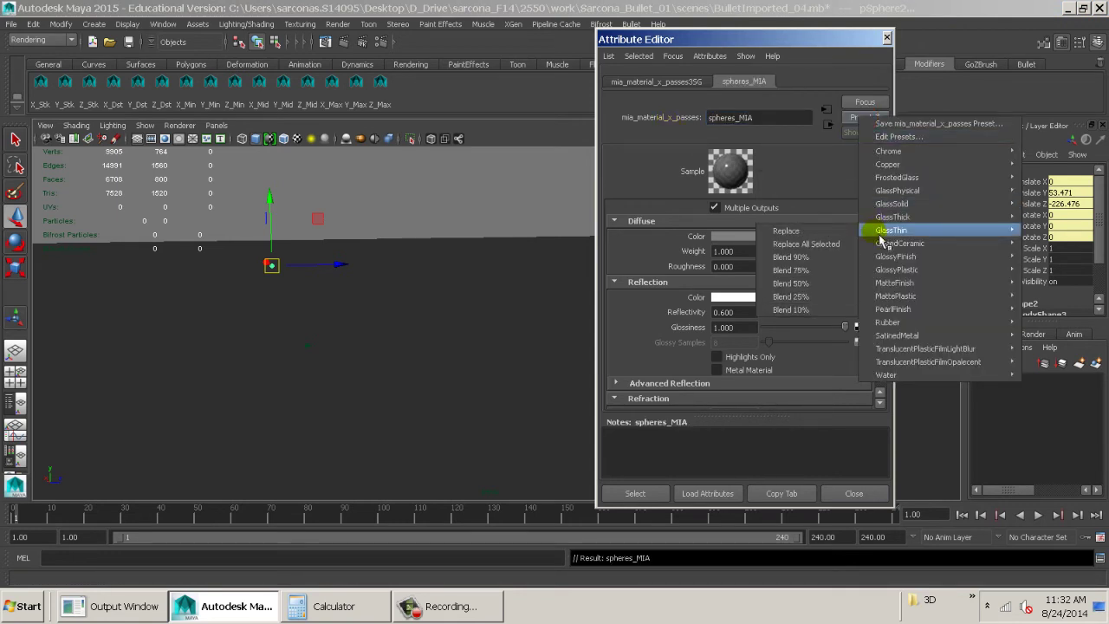
mouse_move(880, 258)
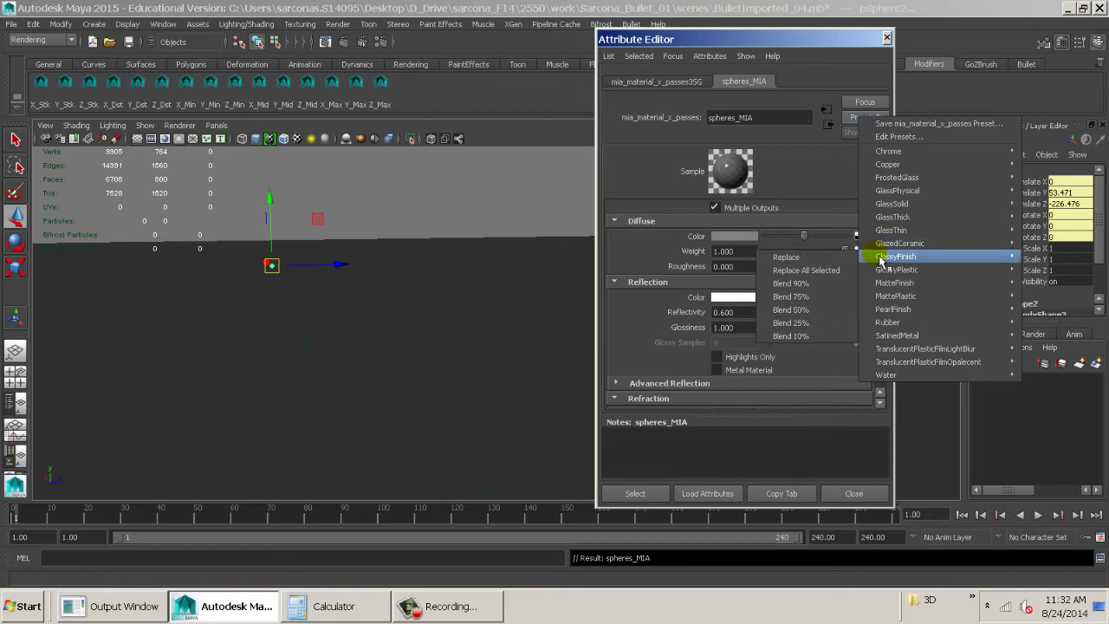
left_click(810, 256)
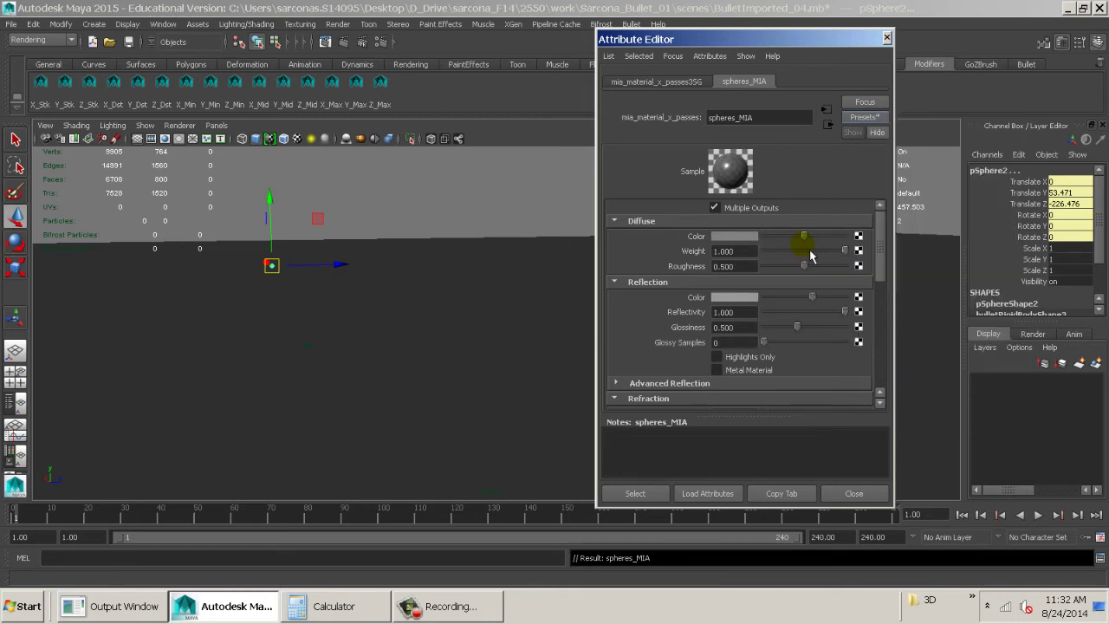
- Connect a Gamma Correct utility node to spheres_MIA's diffuse color
left_click(857, 237)
left_click(407, 360)
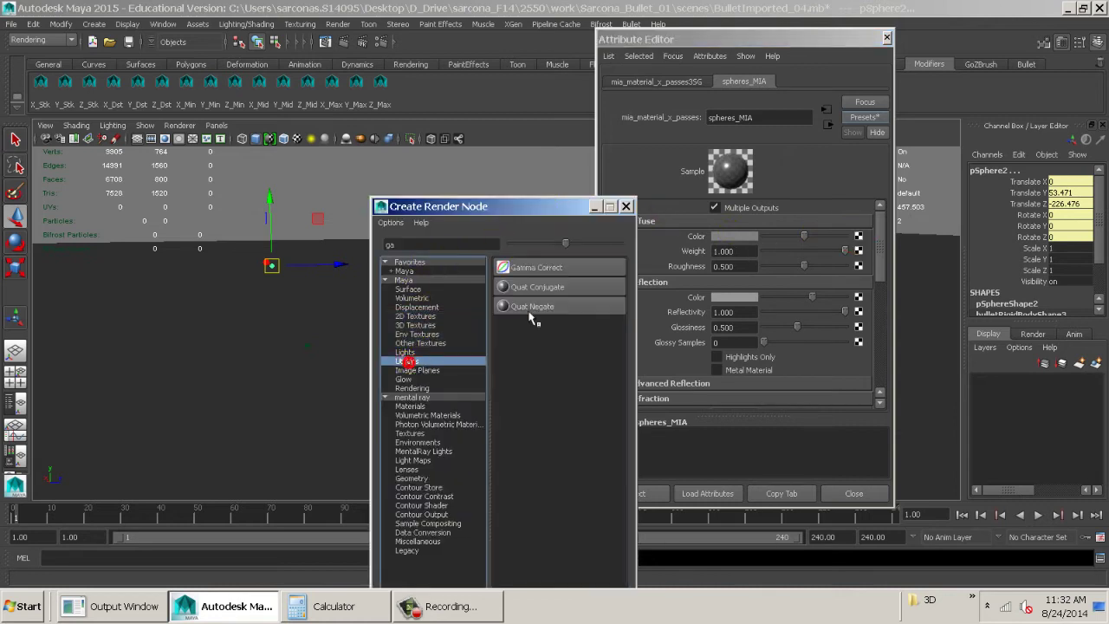
left_click(532, 317)
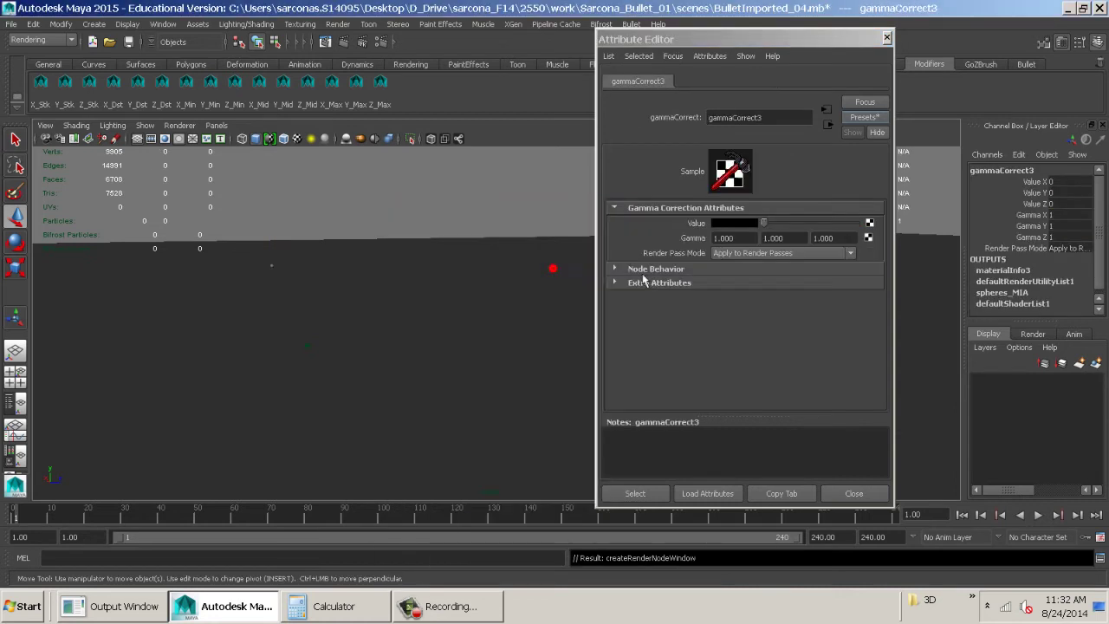
- Set all three gamma values of the spheres' gamma correction node to 0.454
left_click(728, 237)
left_click(799, 239)
left_click(828, 239)
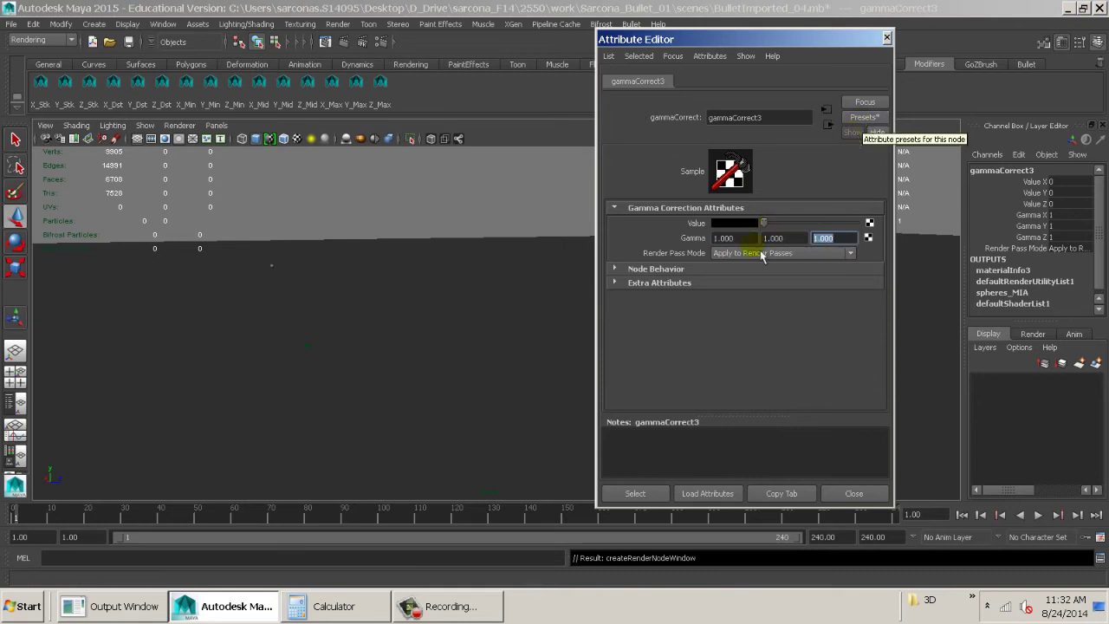
left_click(731, 238)
type(".45")
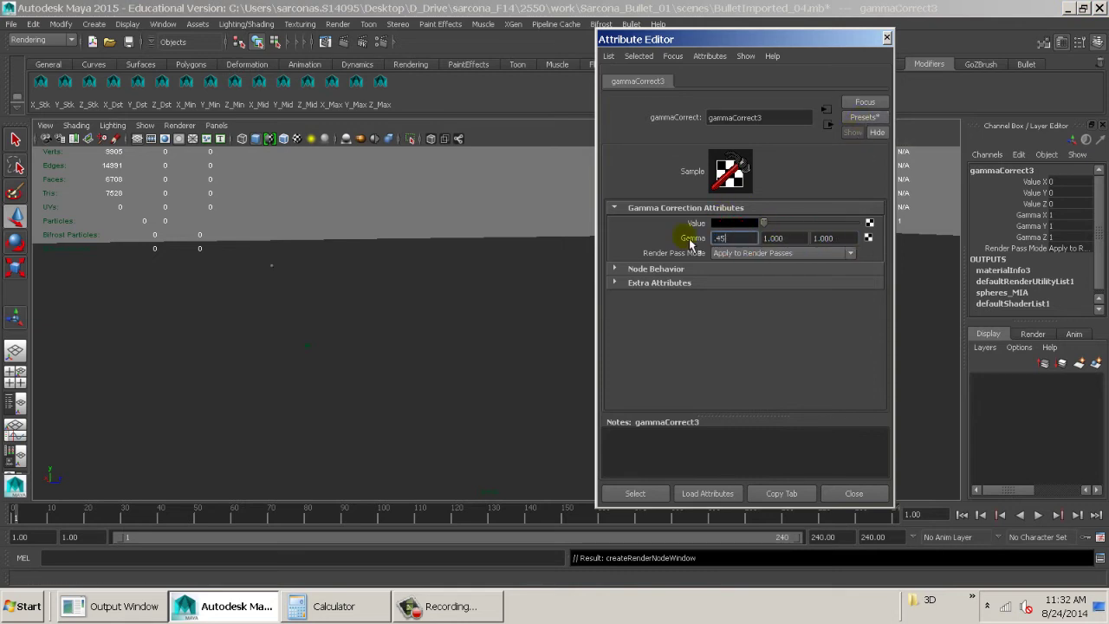
type("4")
key("Tab")
type(".454")
key("Tab")
type(".454")
key("Return")
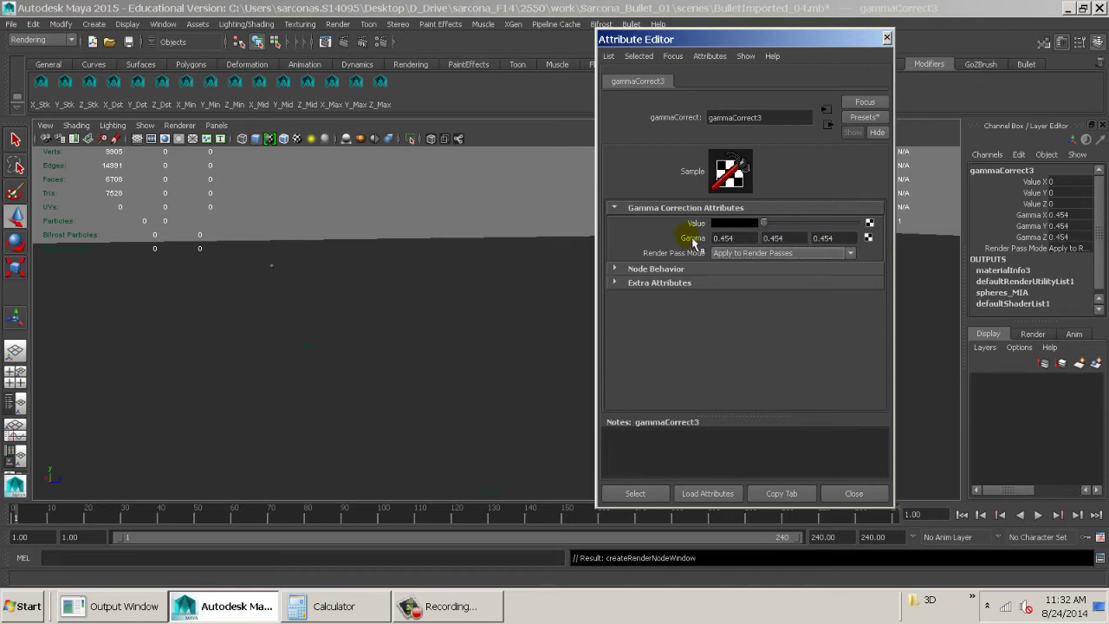
- Replace the spheres' gamma correction settings with the saved fourFiftyFour preset
left_click(863, 117)
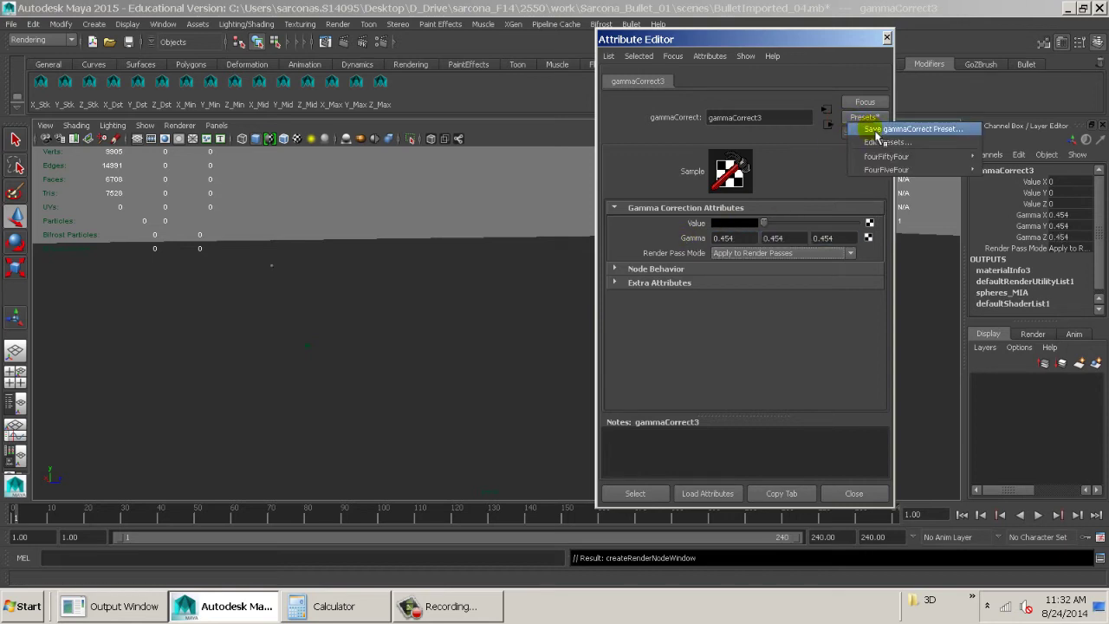
mouse_move(877, 156)
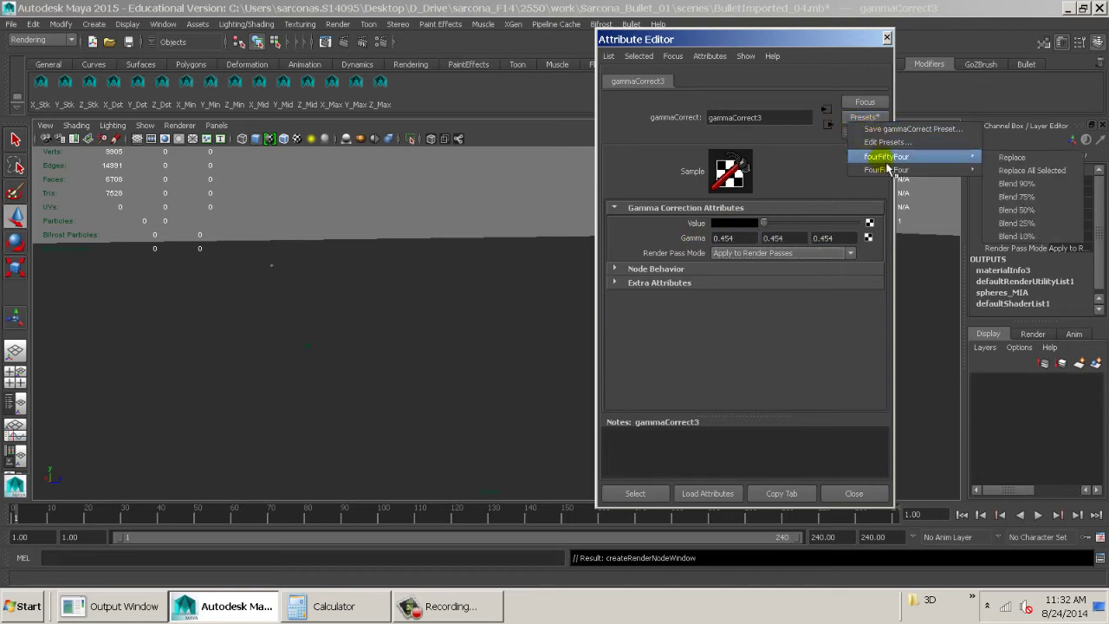
left_click(1012, 158)
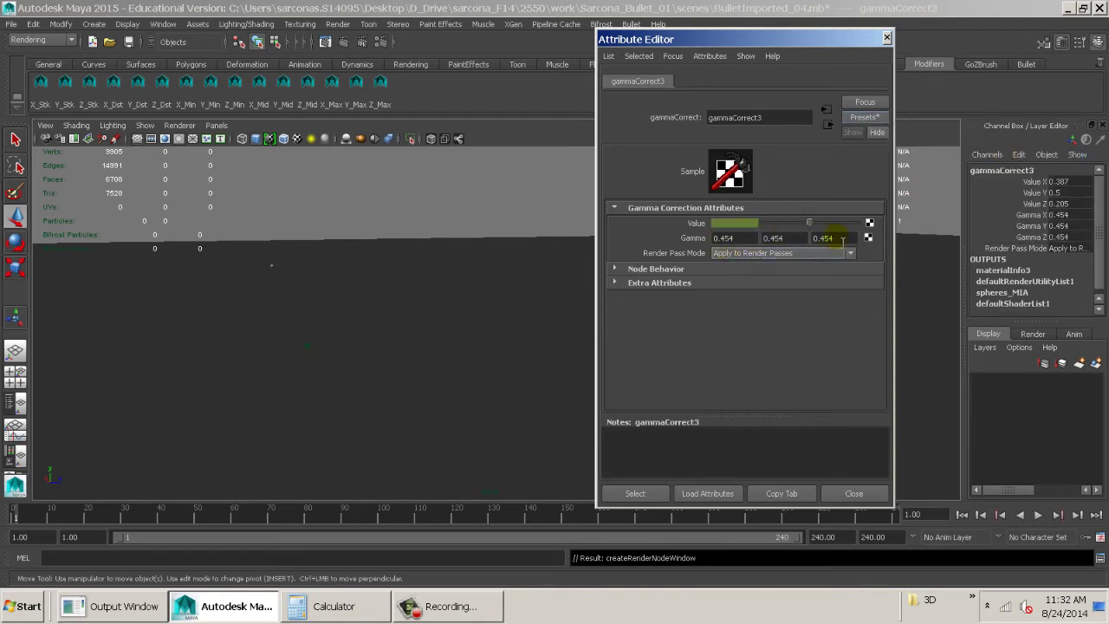
- Set the spheres' gamma node value to a deep blue with hue about 218.4, saturation 1 and value about 0.674
left_click(737, 224)
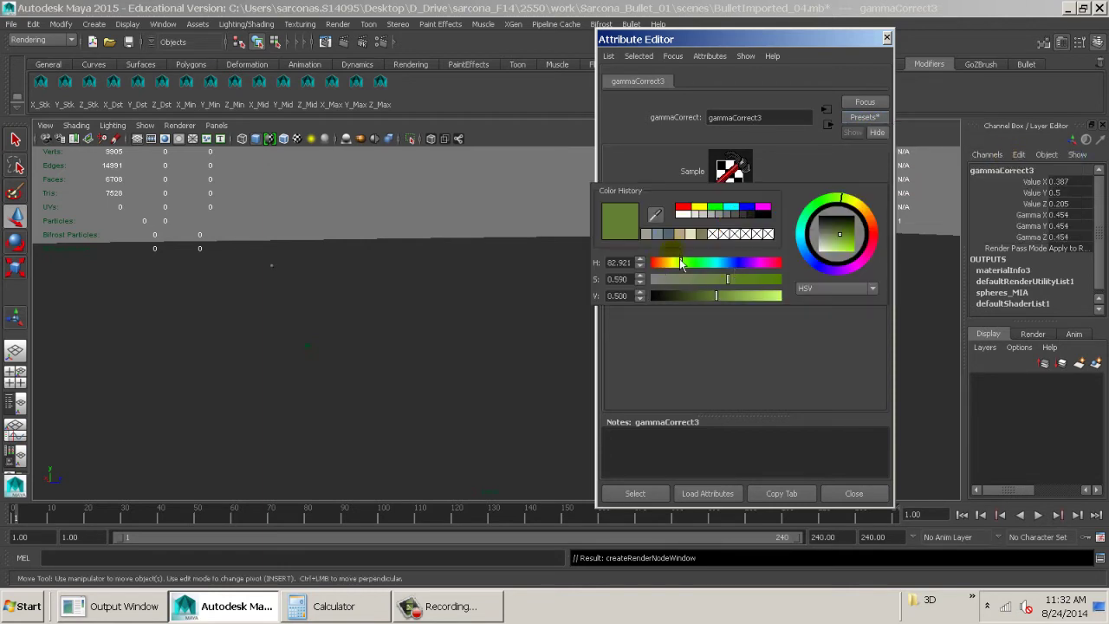
left_click(689, 208)
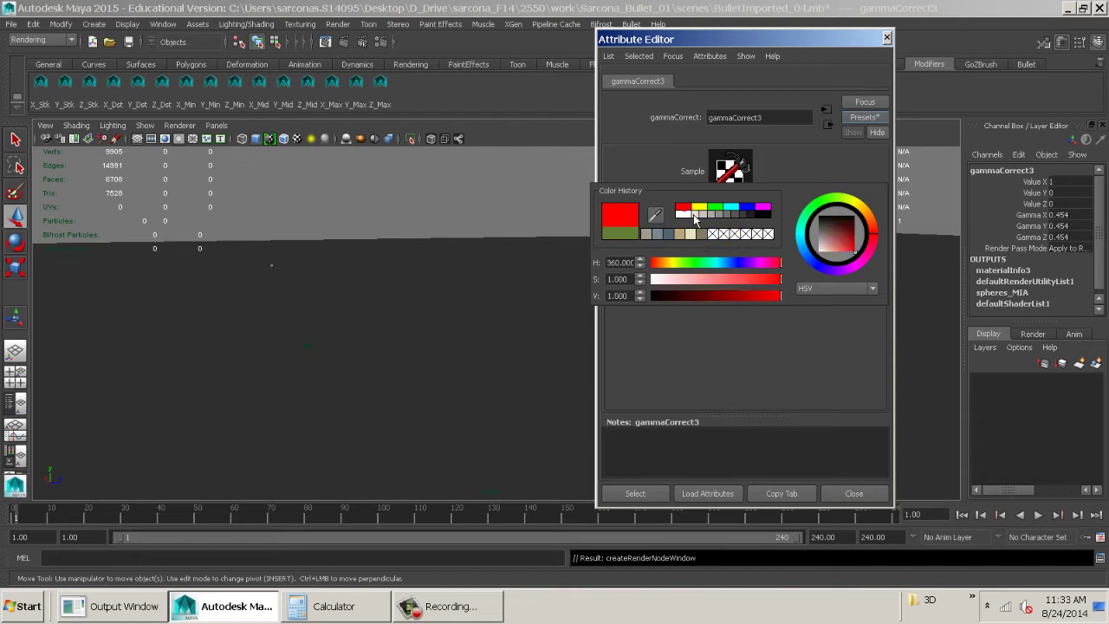
left_click_drag(780, 279, 737, 273)
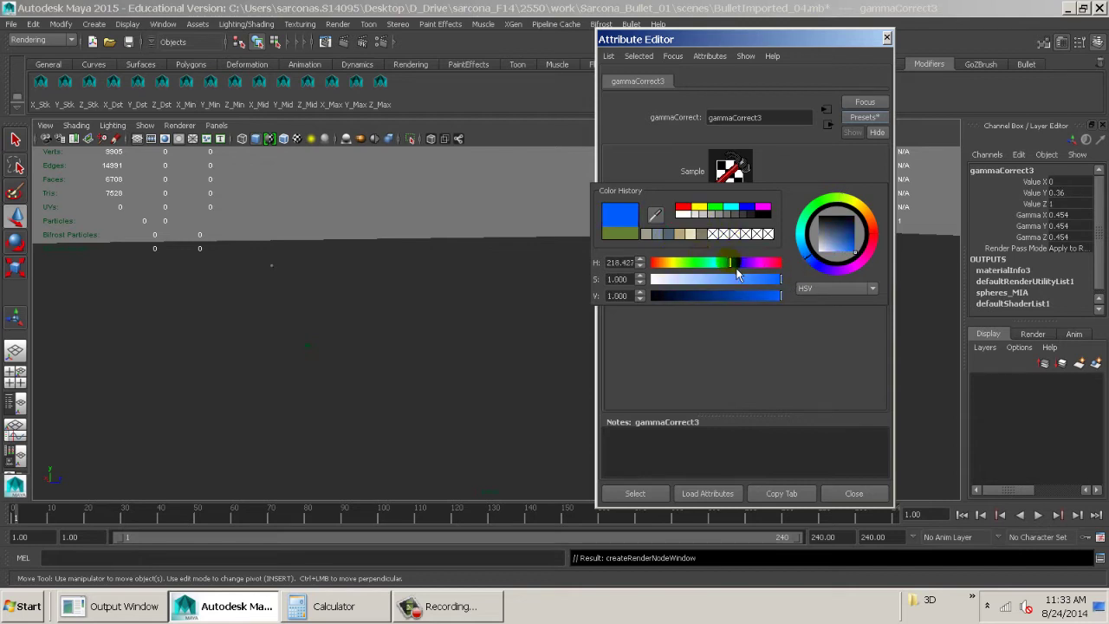
left_click(738, 296)
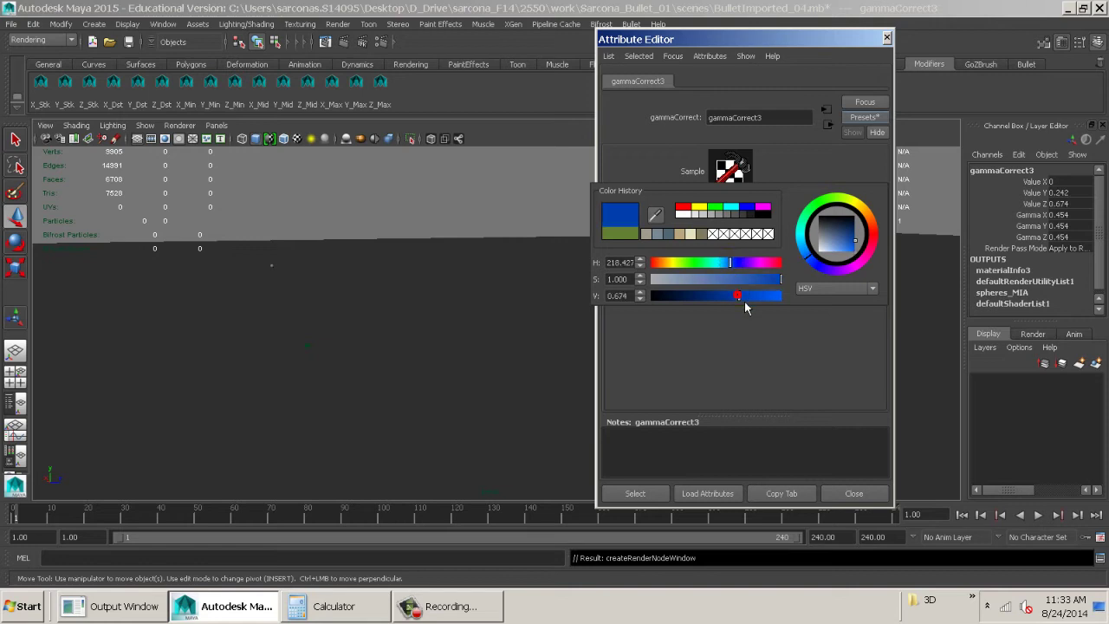
- Set spheres_MIA's reflectivity to about 0.598, its glossiness to about 0.346 and its glossy samples to 1
left_click(826, 125)
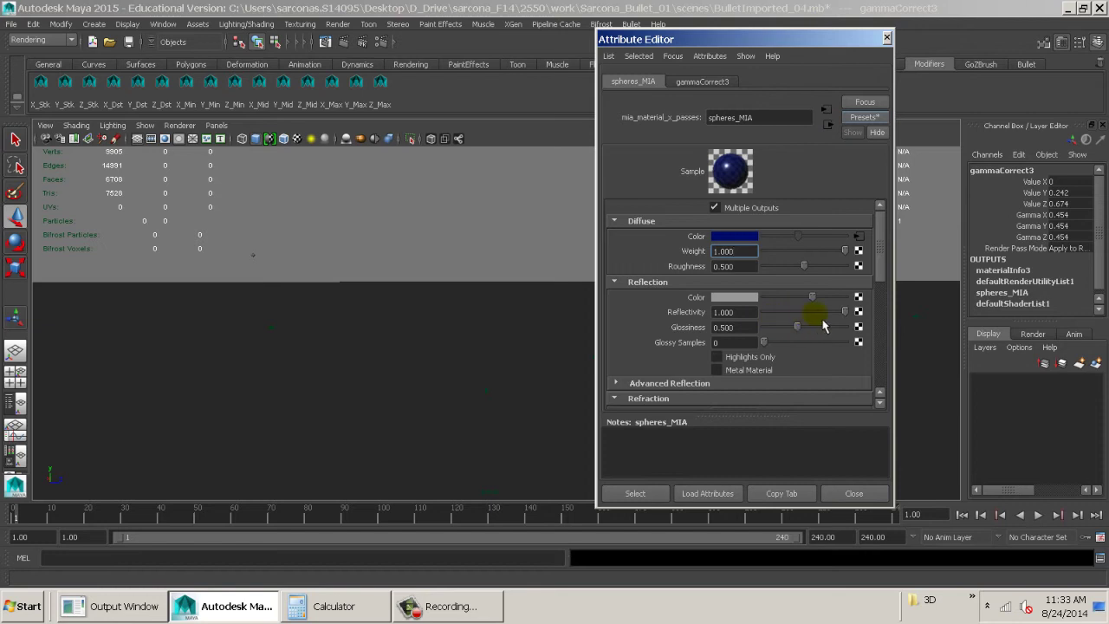
left_click_drag(839, 311, 792, 331)
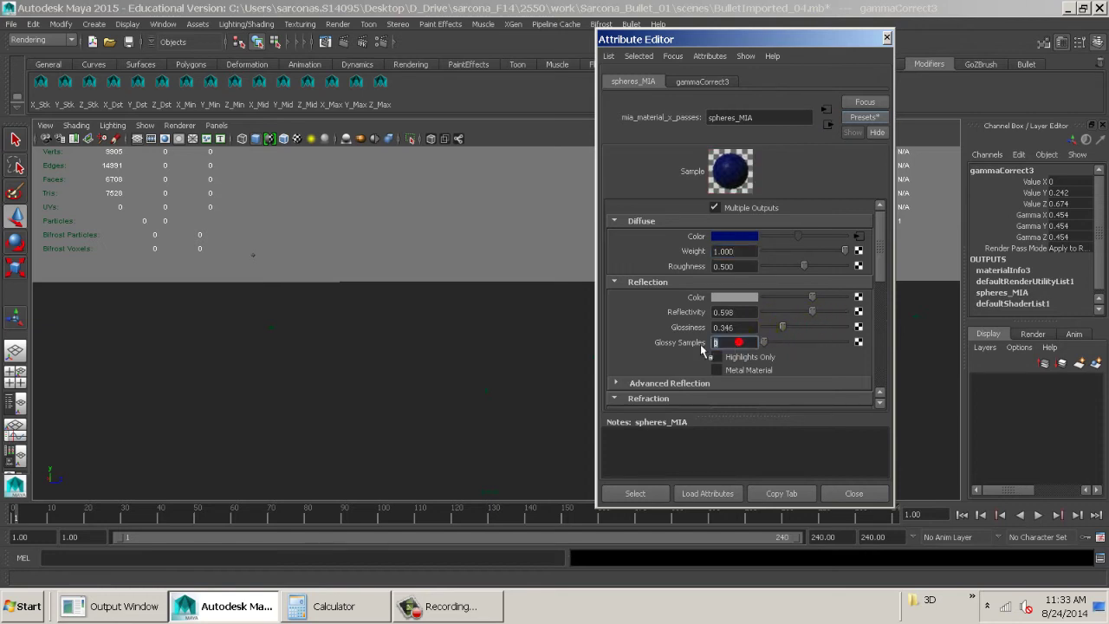
scroll(762, 379, "down", 1)
left_click(851, 493)
- Go to frame 95, frame the large sphere and building in the perspective view, and render the image
middle_click_drag(717, 408, 649, 413, "alt")
right_click_drag(649, 413, 839, 446, "alt")
left_click_drag(415, 514, 364, 515)
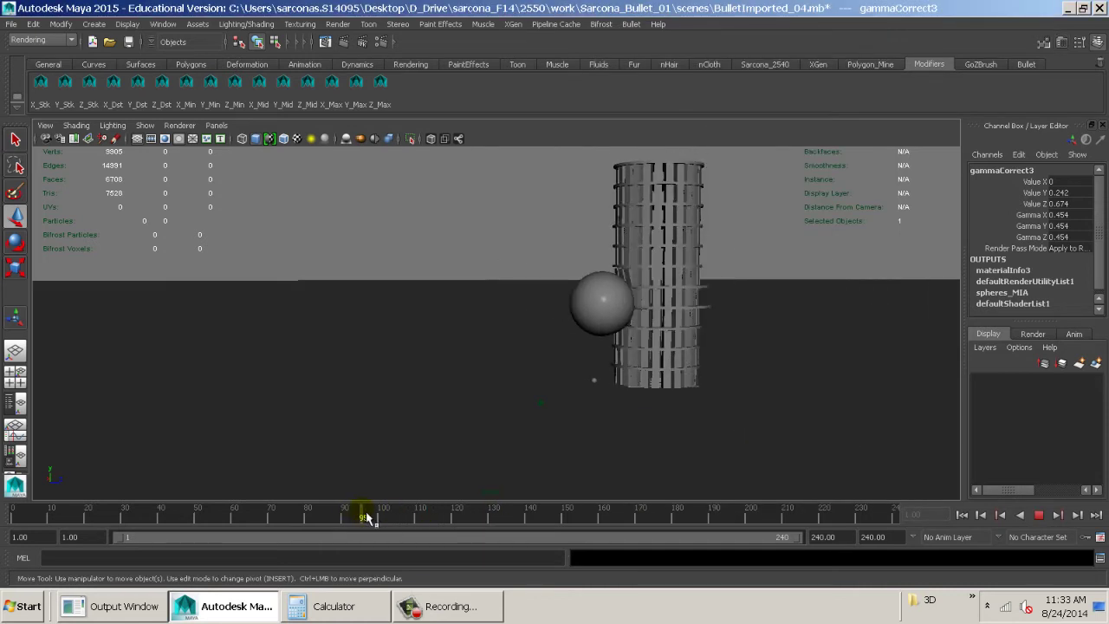
middle_click_drag(488, 396, 358, 408, "alt")
right_click_drag(359, 408, 527, 425, "alt")
middle_click_drag(528, 425, 464, 406, "alt")
right_click_drag(464, 406, 472, 418, "alt")
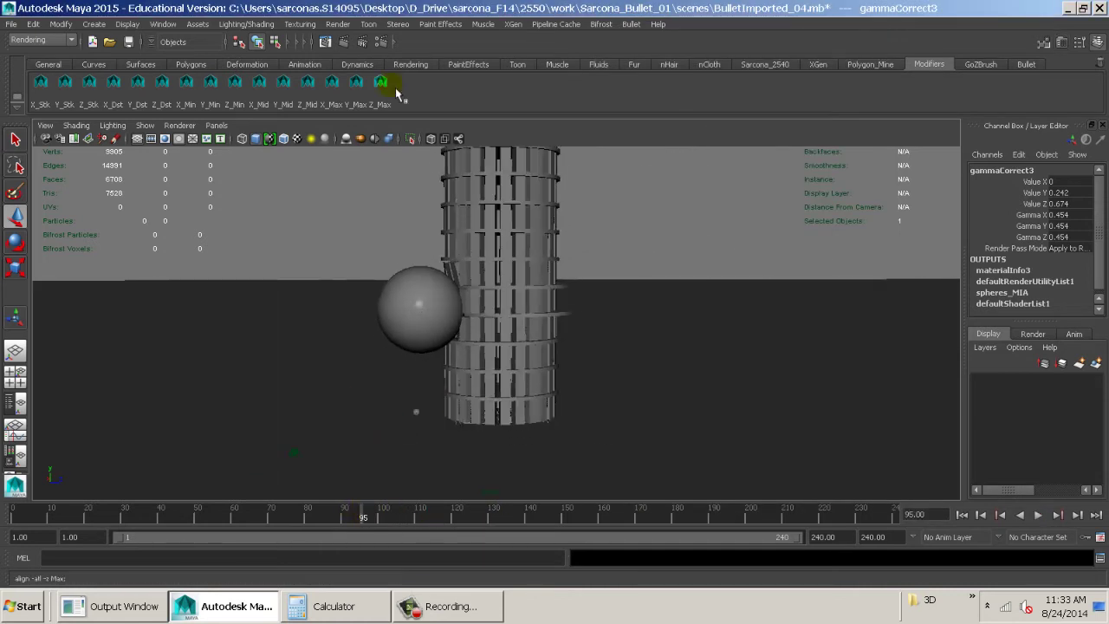
left_click(347, 42)
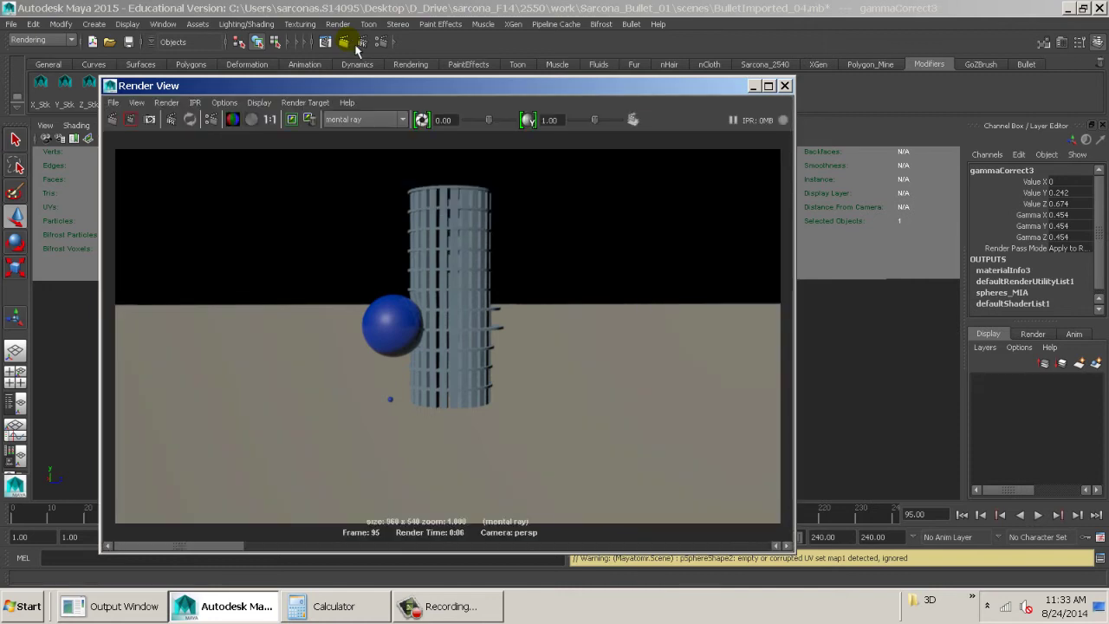
- Lower the glossiness of the large sphere's spheres_MIA material to about 0.215
left_click_drag(548, 98, 895, 90)
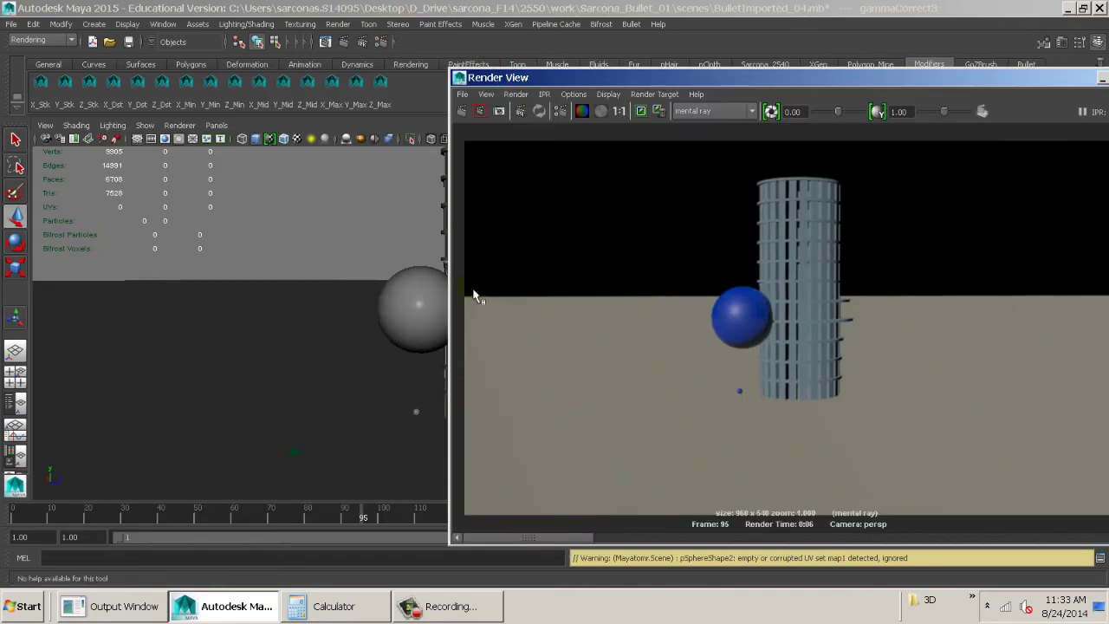
left_click(415, 291)
key("ctrl+a")
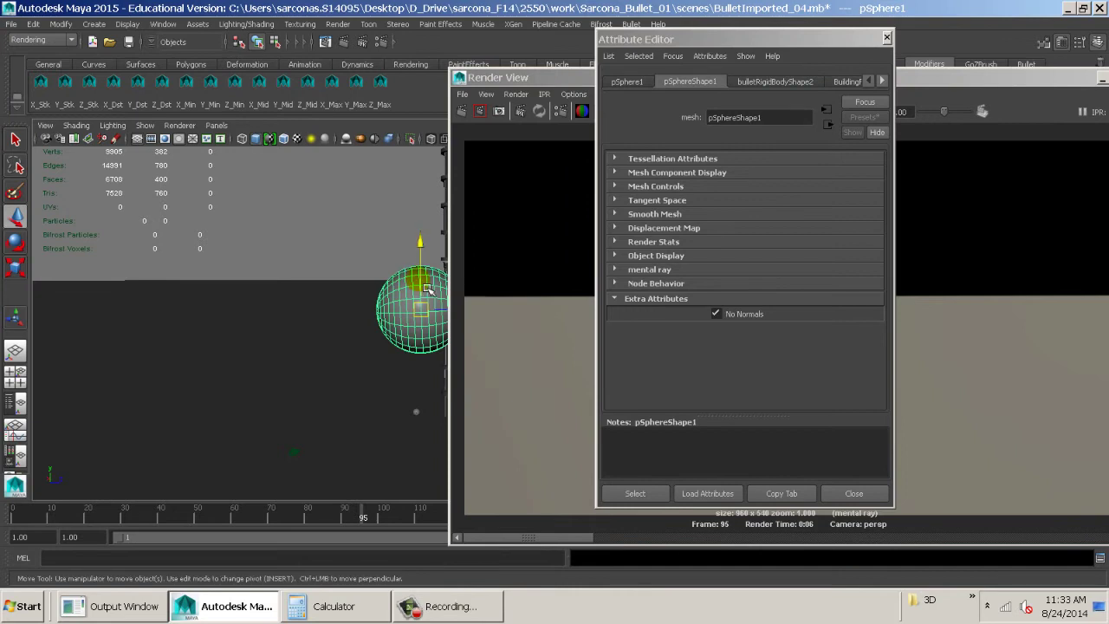
left_click(856, 82)
left_click(853, 82)
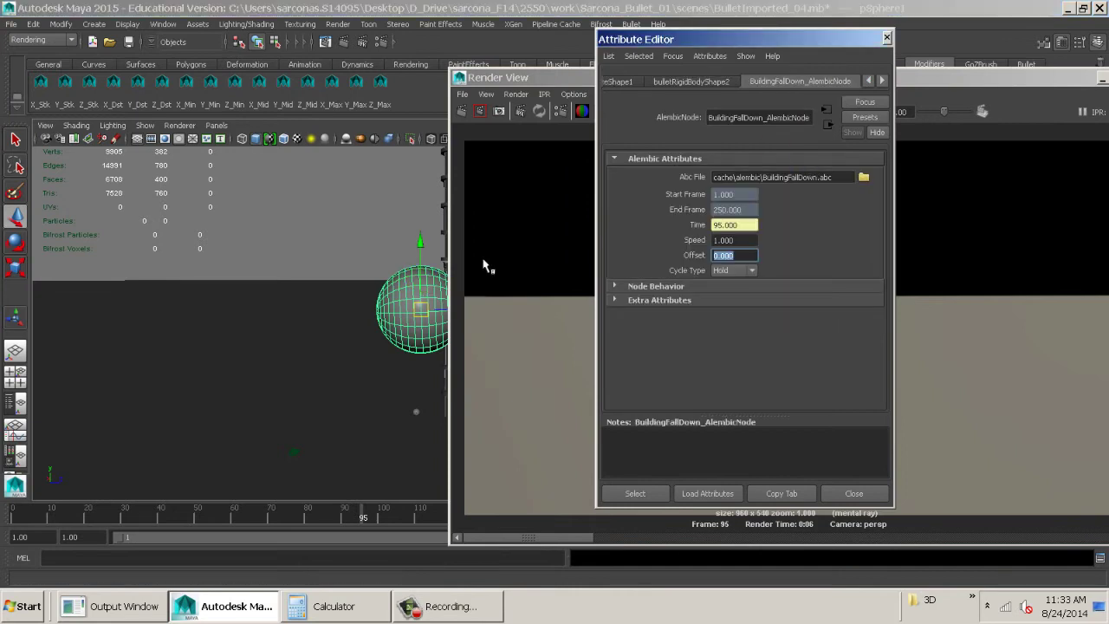
left_click(384, 290)
left_click(883, 81)
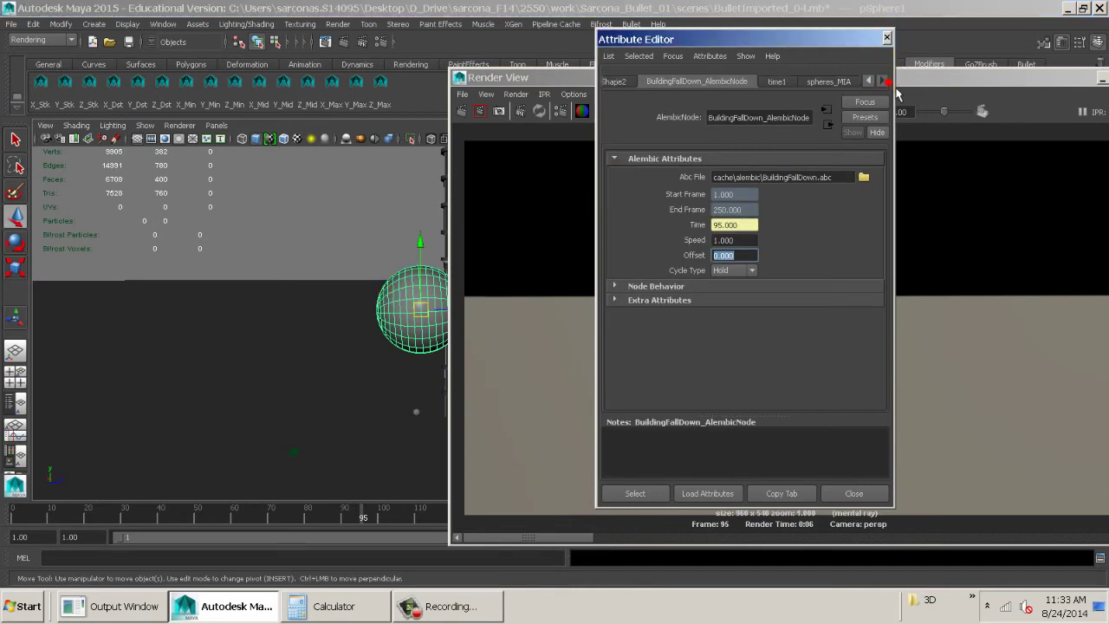
left_click(839, 82)
scroll(802, 303, "up", 3)
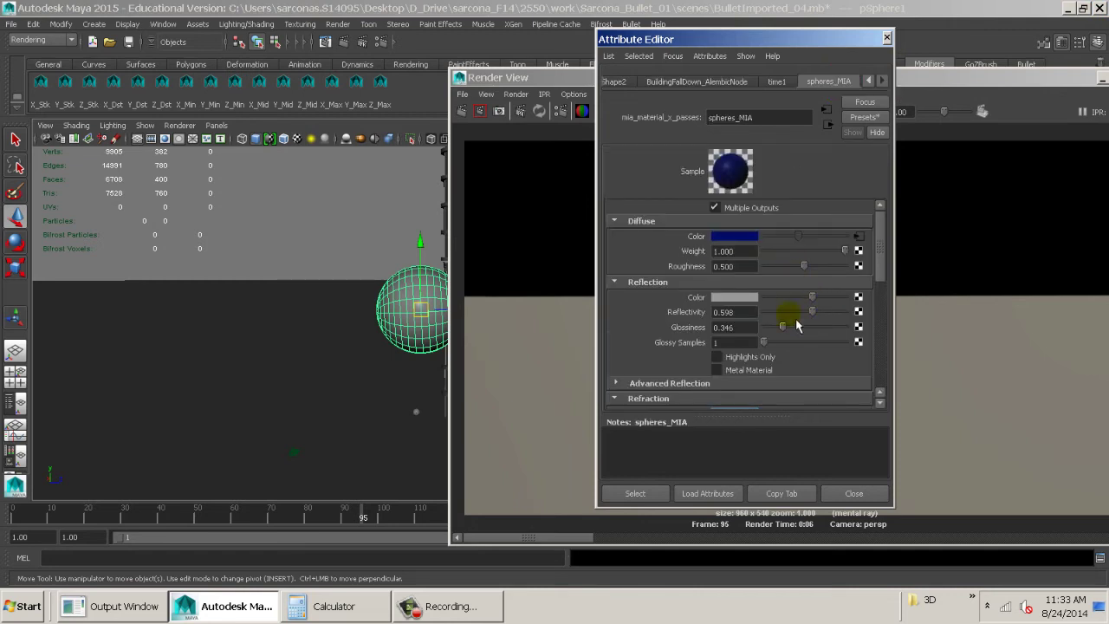
left_click_drag(782, 327, 772, 327)
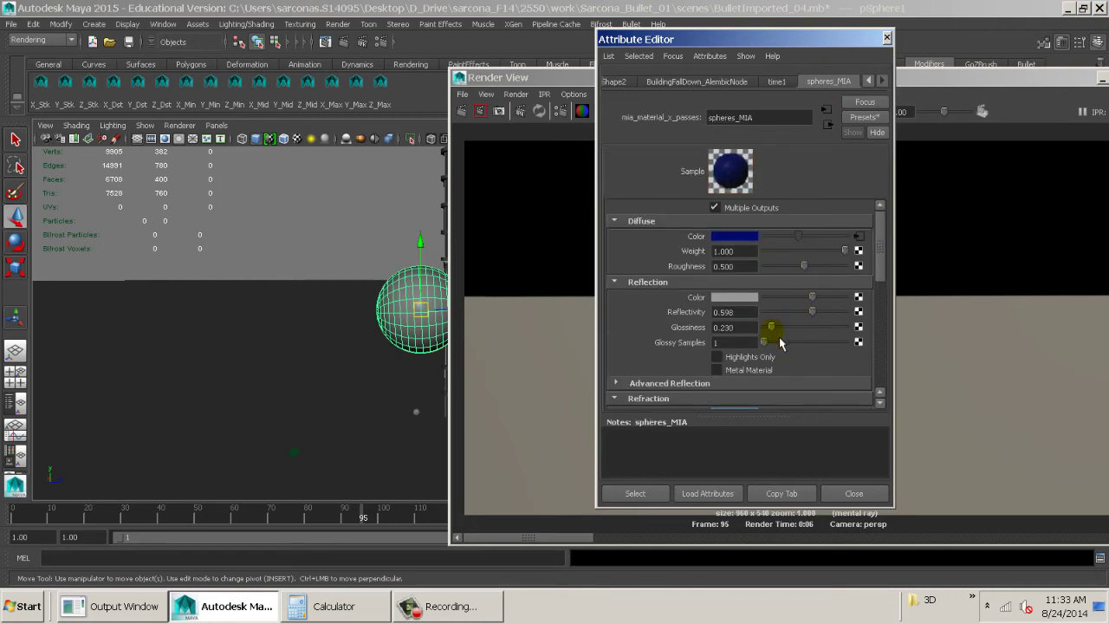
- Render only a region around the spheres and the lower part of the building, and inspect the result
left_click(563, 94)
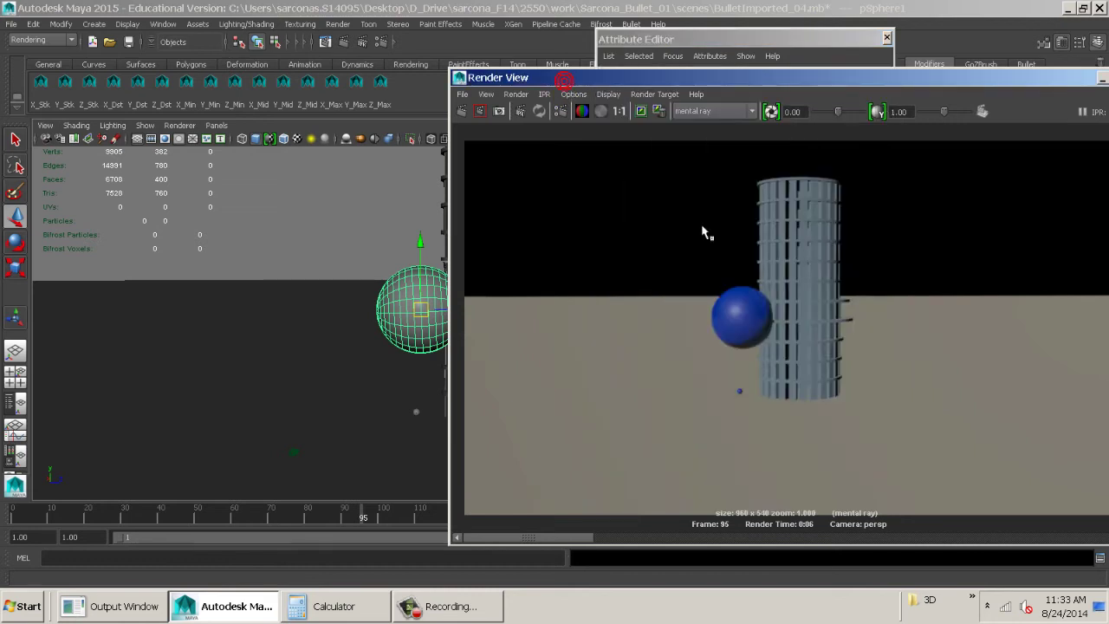
left_click_drag(671, 263, 855, 437)
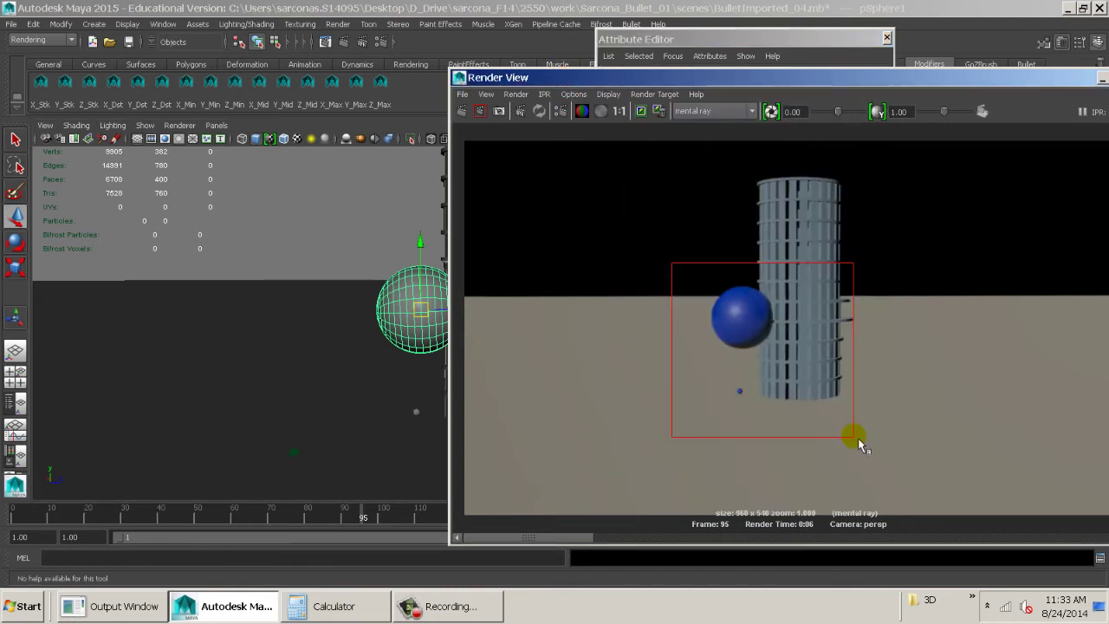
left_click(481, 111)
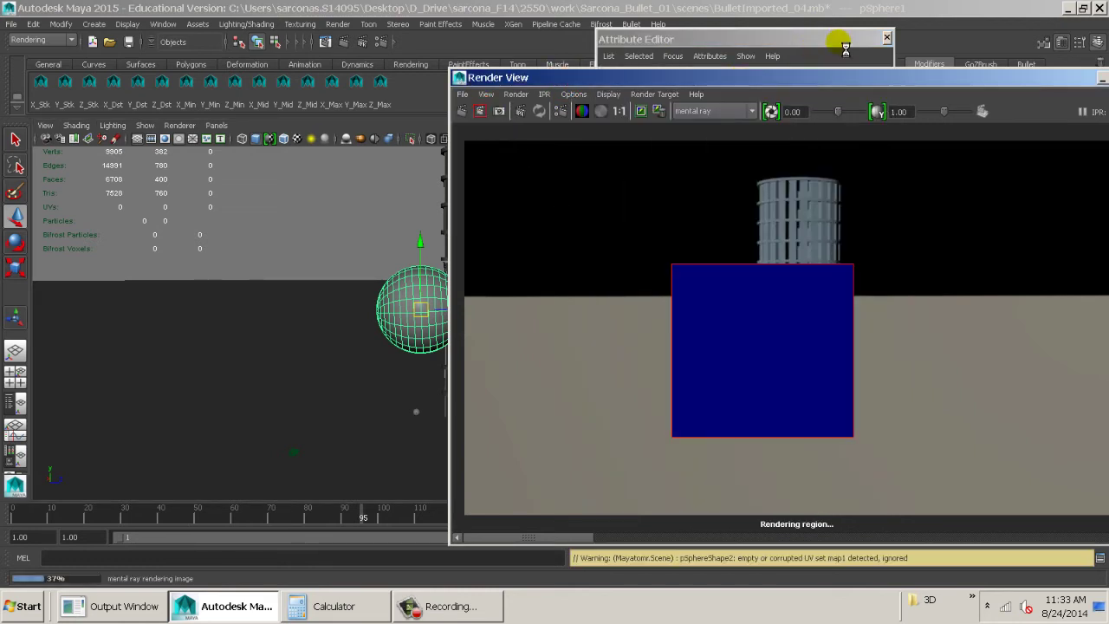
left_click(838, 40)
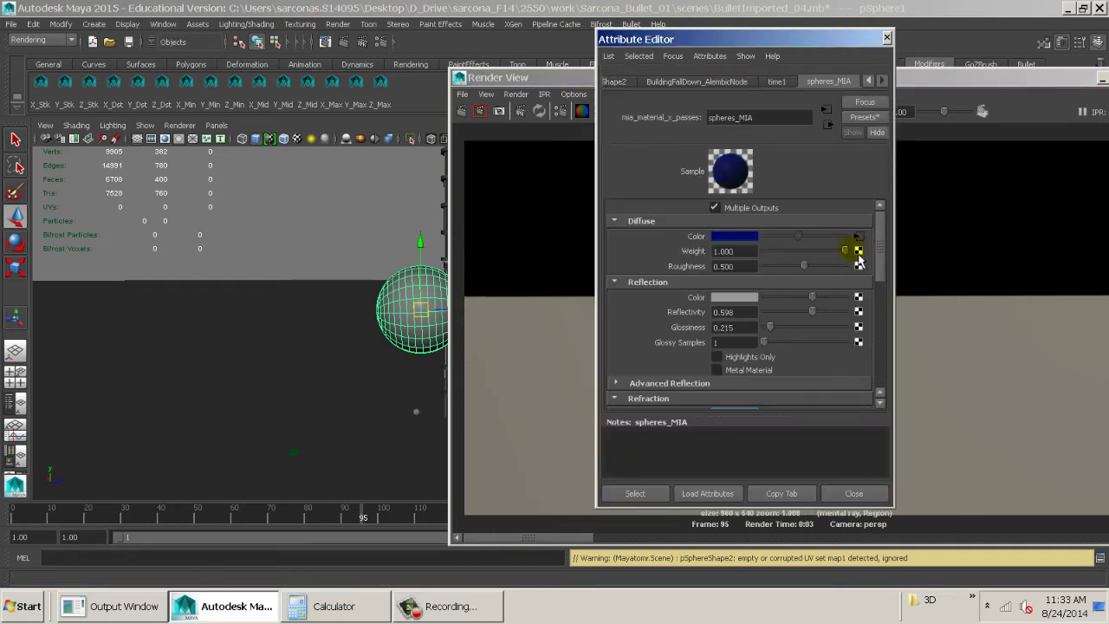
left_click_drag(580, 78, 316, 102)
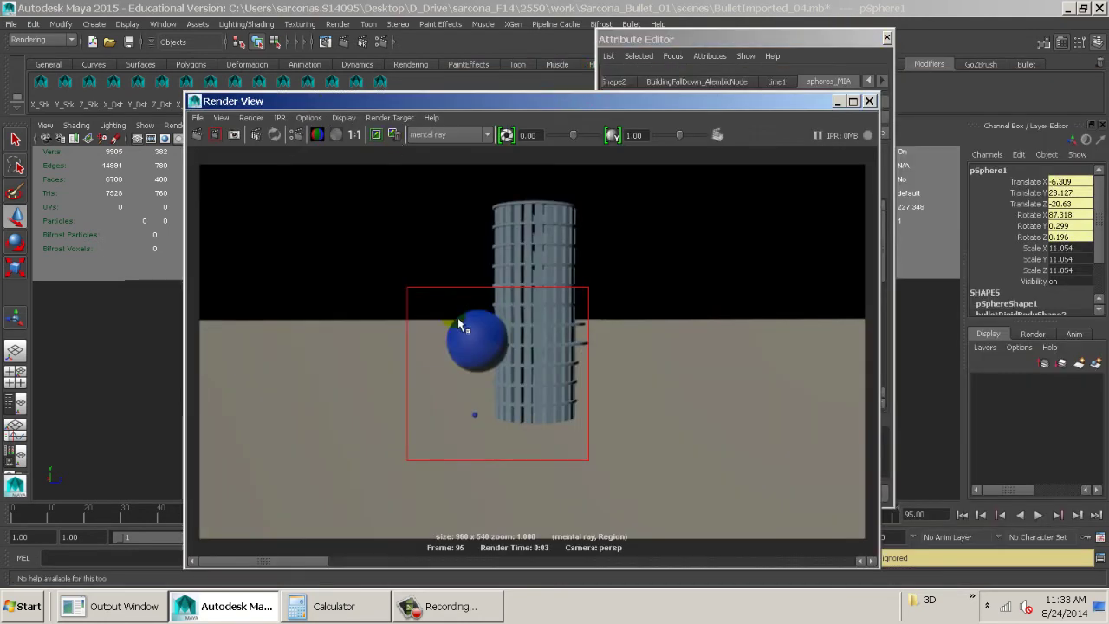
left_click(691, 344)
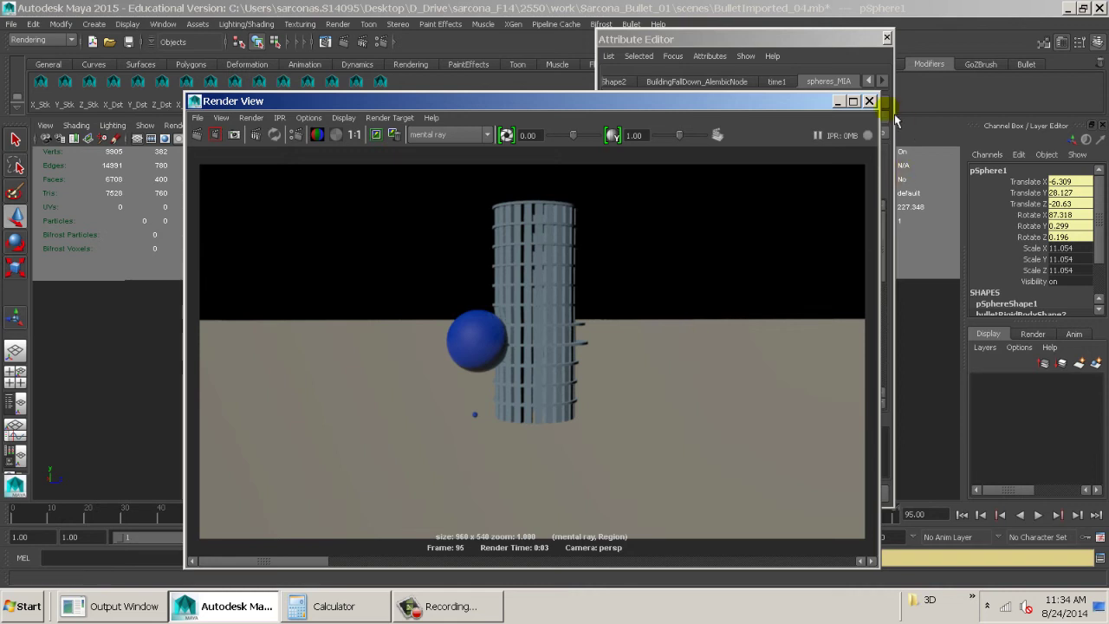
- Close the render and attribute windows, deselect the sphere, and save the scene
left_click(870, 101)
left_click(886, 38)
left_click(677, 226)
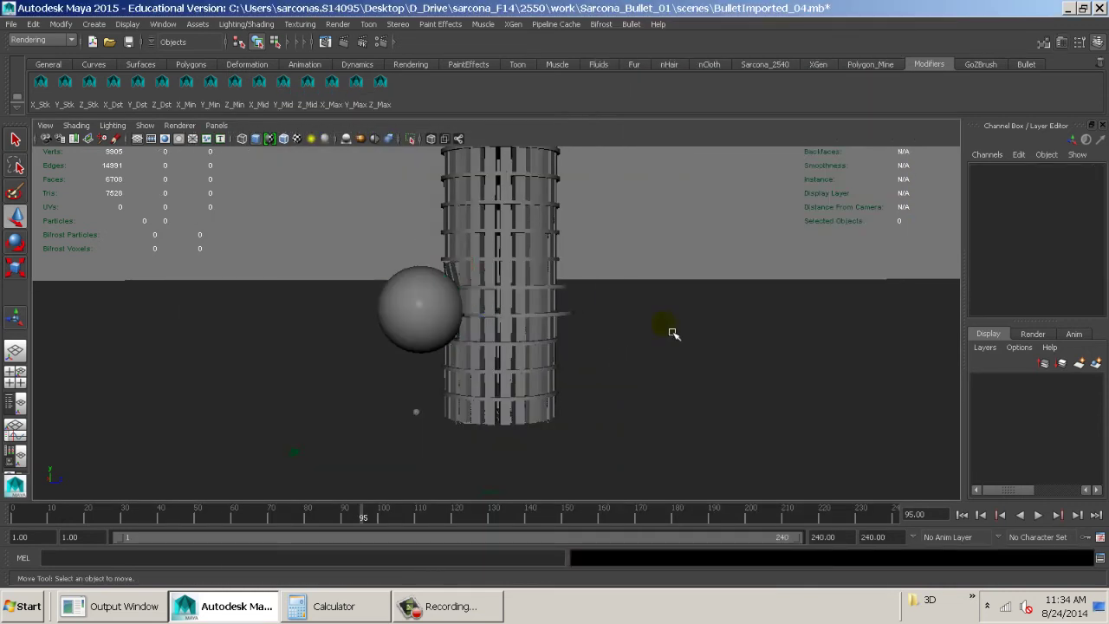
left_click_drag(704, 308, 658, 326, "alt")
right_click_drag(659, 325, 504, 344, "alt")
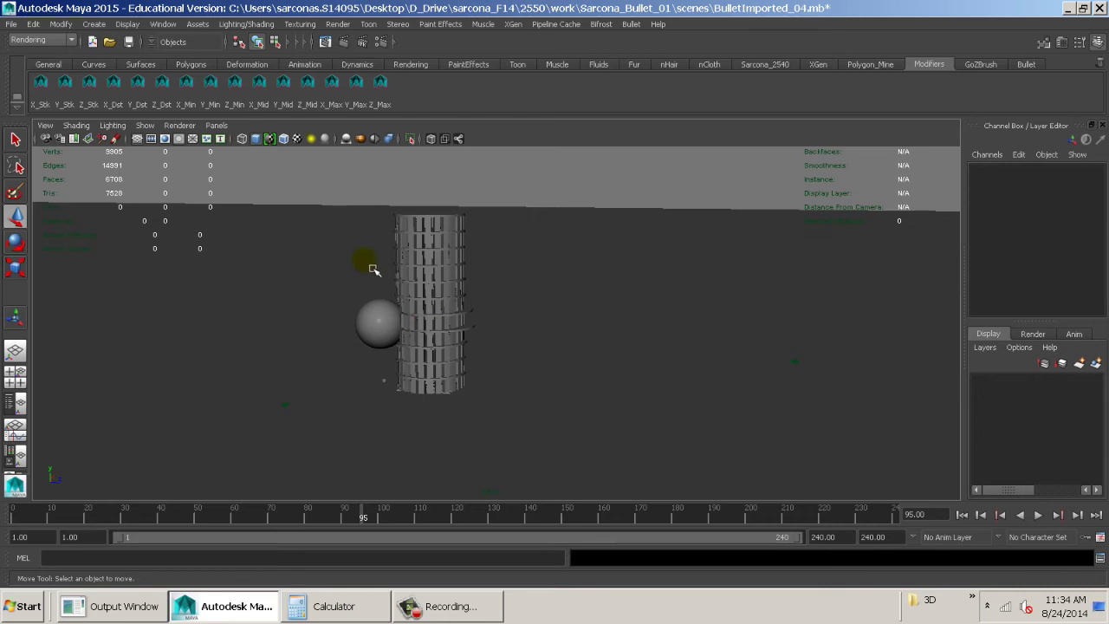
key("ctrl+s")
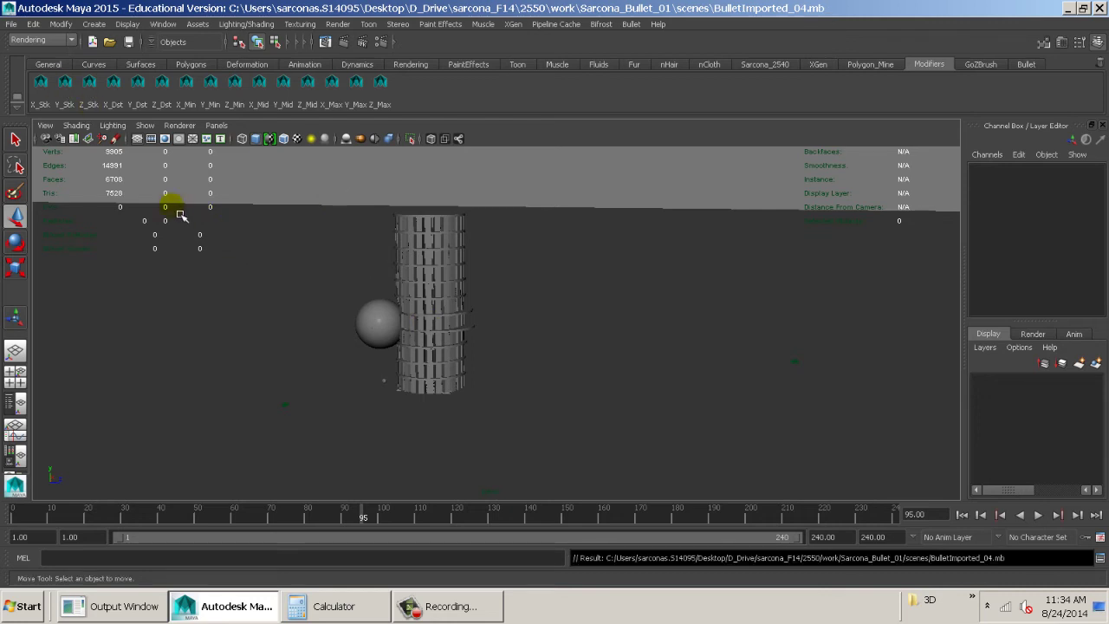
- Create an area light in the scene
left_click(92, 25)
mouse_move(130, 85)
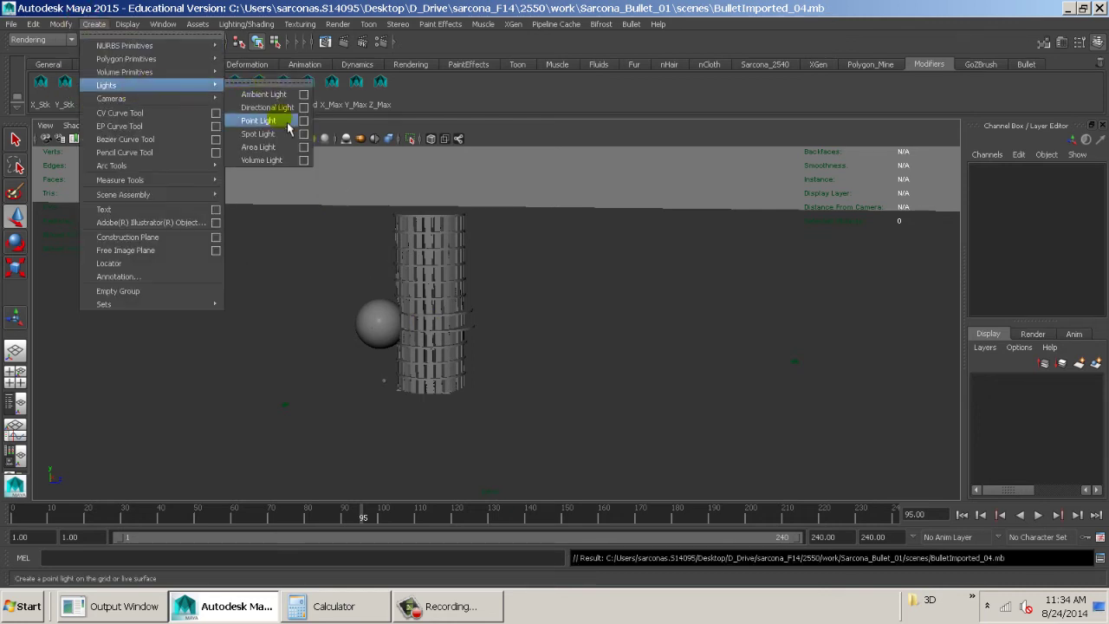
left_click(294, 152)
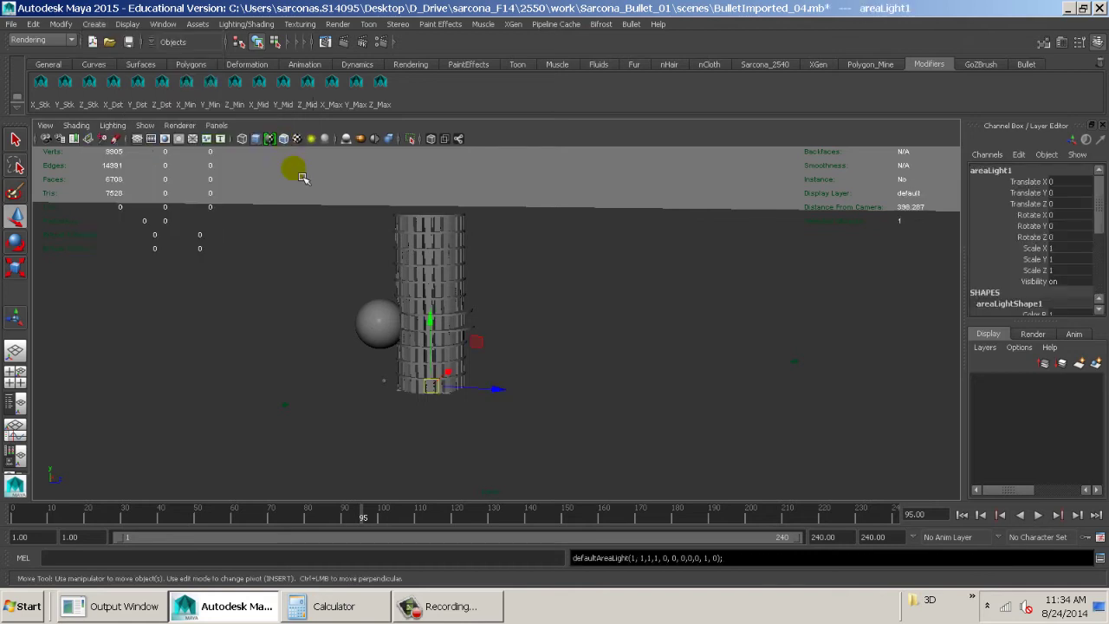
- Scale the area light uniformly to about 42.14 and move it to about X -151.3, Y 62.8, Z 96.9
mouse_move(503, 371)
left_mouse_down("alt")
mouse_move(445, 404)
mouse_move(488, 388)
left_mouse_up("alt")
left_click_drag(501, 338, 262, 431)
key("r")
middle_click_drag(347, 408, 515, 363)
middle_click_drag(417, 377, 524, 339, "alt")
key("w")
left_click_drag(334, 377, 331, 269)
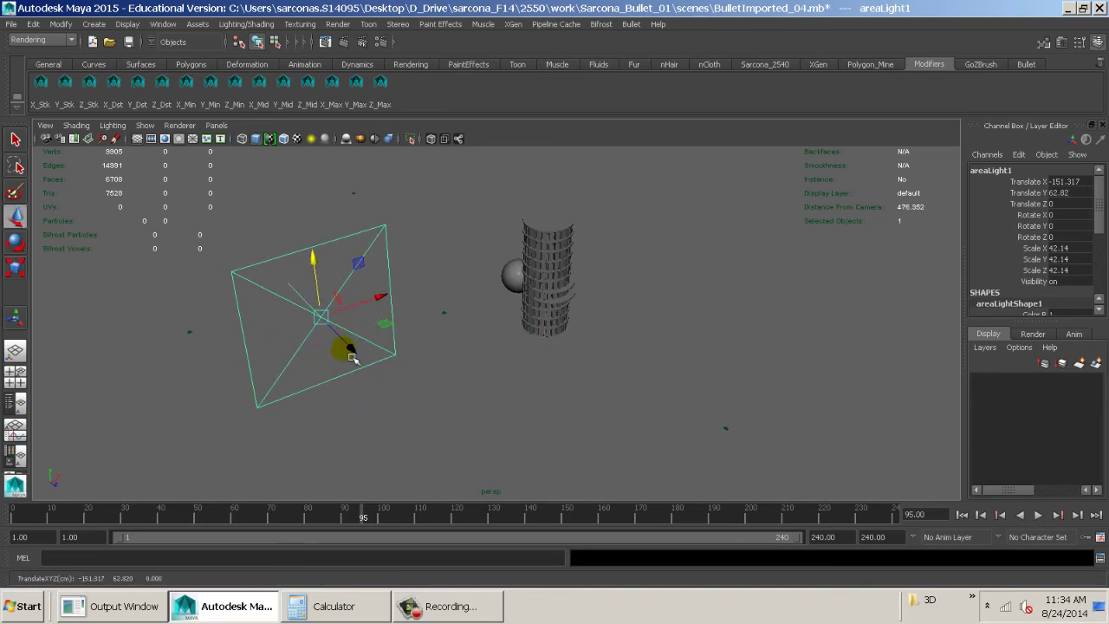
left_click_drag(357, 357, 461, 462)
- Aim the area light toward the building by moving its target point near the building's base
key("t")
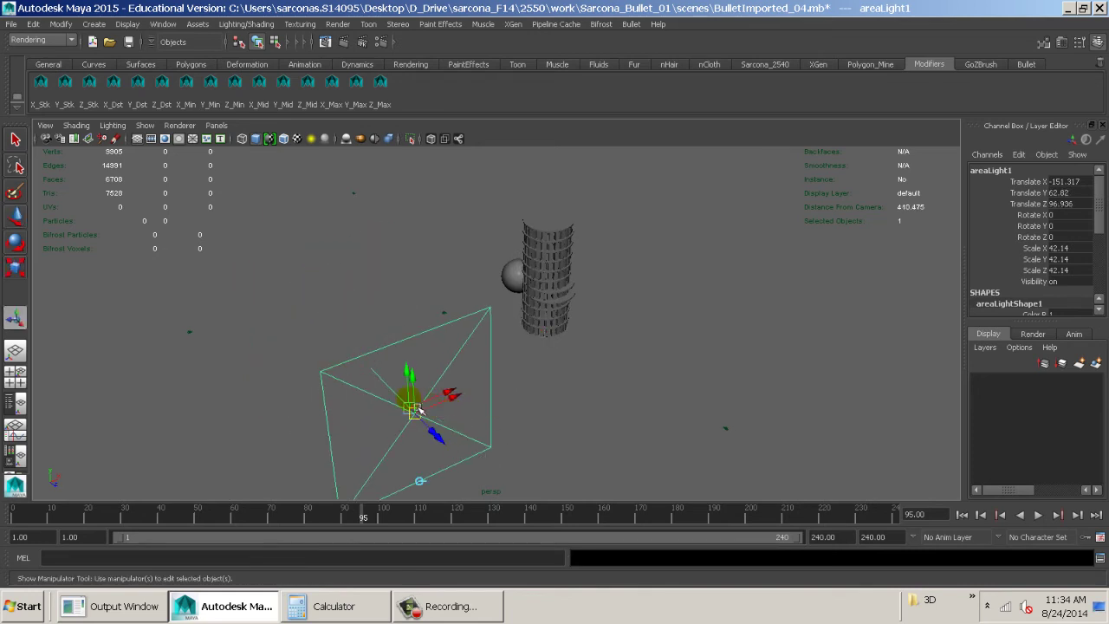
left_click_drag(447, 409, 321, 421, "alt")
middle_click_drag(321, 421, 568, 468, "alt")
right_click_drag(569, 468, 516, 441, "alt")
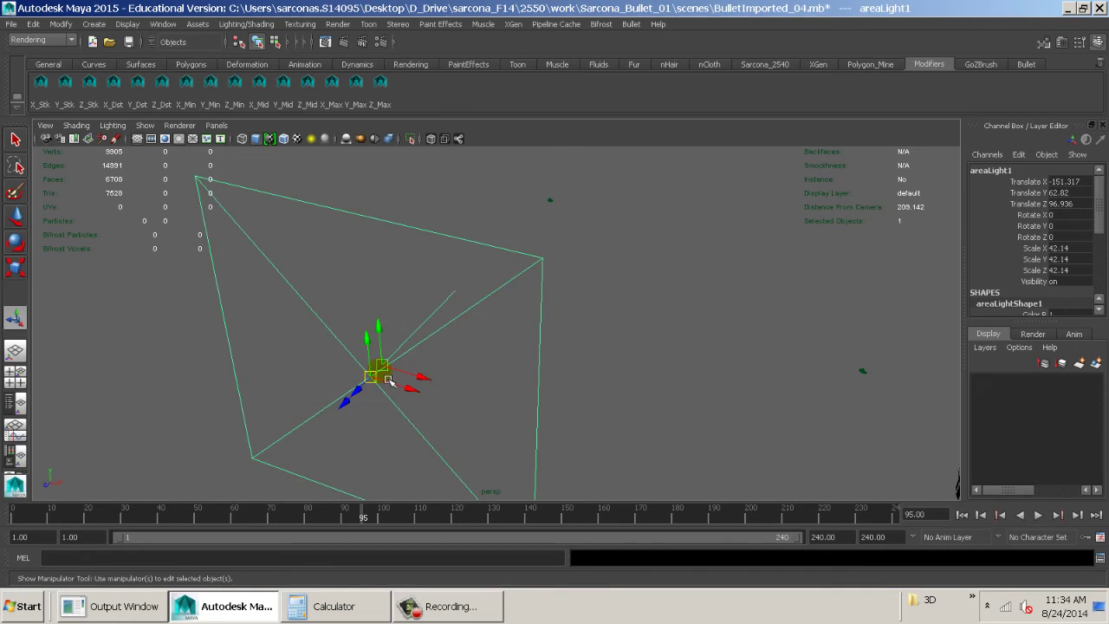
left_click_drag(390, 375, 612, 445)
left_click_drag(344, 342, 547, 344, "alt")
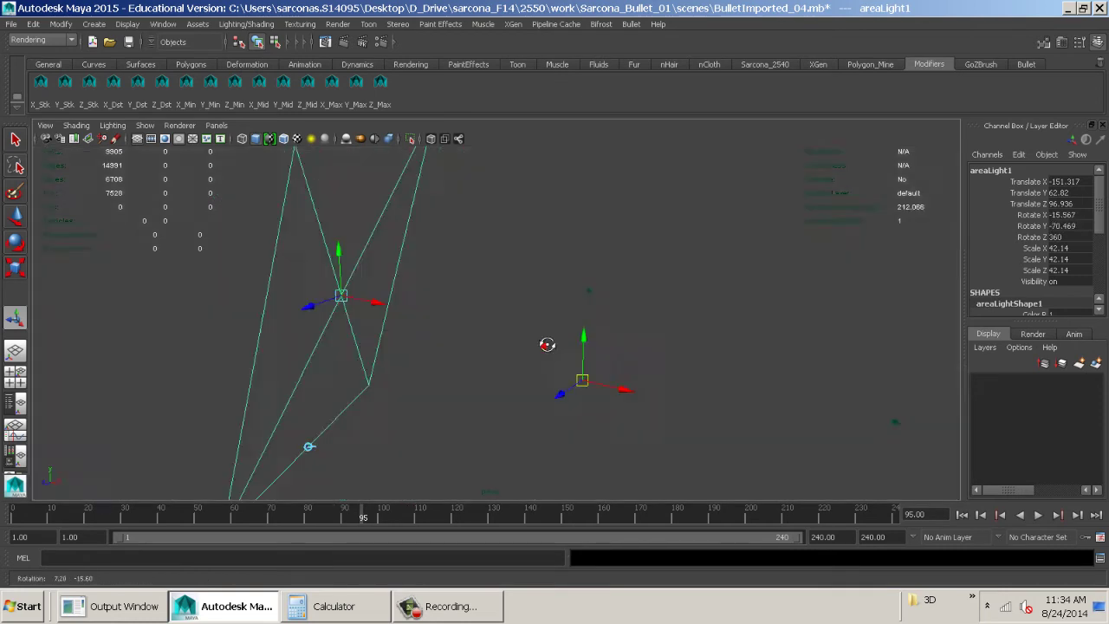
right_click_drag(546, 344, 454, 306, "alt")
left_click_drag(515, 289, 849, 425)
left_click_drag(849, 424, 815, 333, "alt")
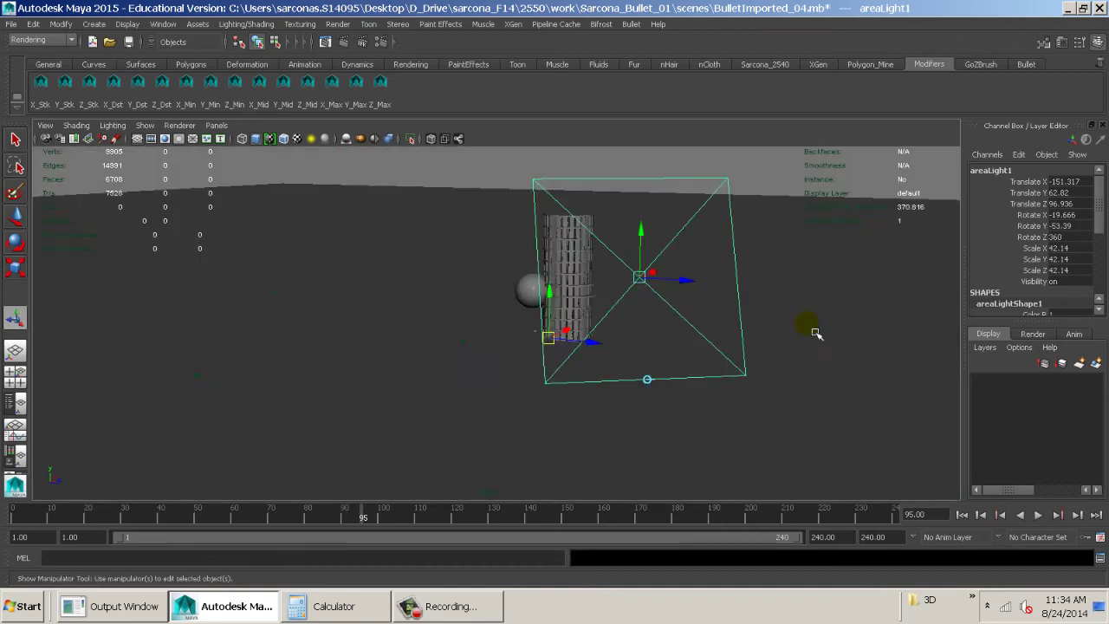
- Move the area light farther from the building, to about X -254.6, Y 83.1, Z 156.3, keeping it aimed at the building
left_click_drag(690, 289, 667, 371)
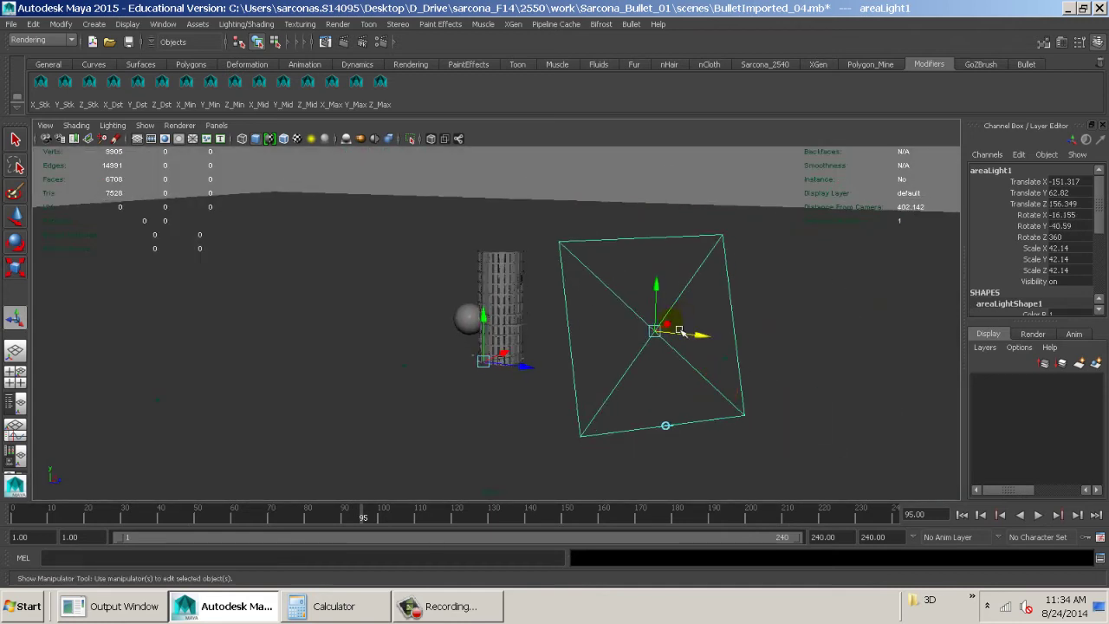
left_click_drag(679, 332, 579, 292)
left_click_drag(579, 295, 693, 314, "alt")
right_click_drag(693, 313, 839, 334, "alt")
left_click_drag(840, 334, 606, 352, "alt")
middle_click_drag(605, 350, 446, 333, "alt")
mouse_move(518, 325)
left_mouse_down("alt")
mouse_move(421, 335)
mouse_move(523, 324)
left_mouse_up("alt")
middle_click_drag(523, 324, 457, 284, "alt")
- Test render the building and sphere from a low angle with the area light in view
left_click_drag(701, 332, 521, 325, "alt")
middle_click_drag(683, 324, 610, 342, "alt")
right_click_drag(669, 354, 568, 358, "alt")
middle_click_drag(632, 354, 616, 367, "alt")
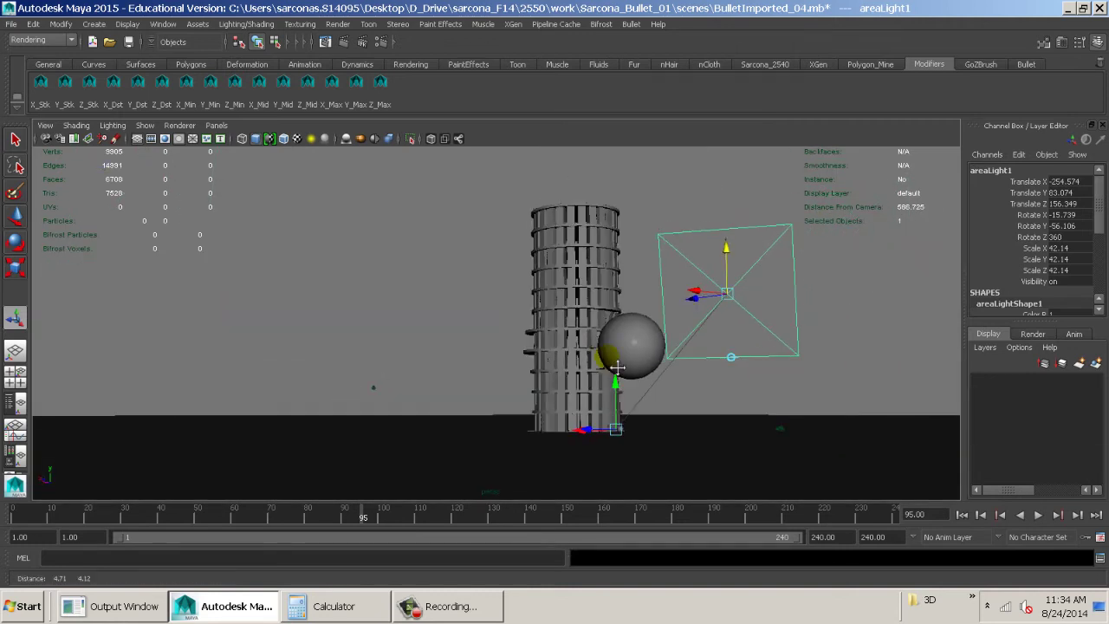
left_click(351, 46)
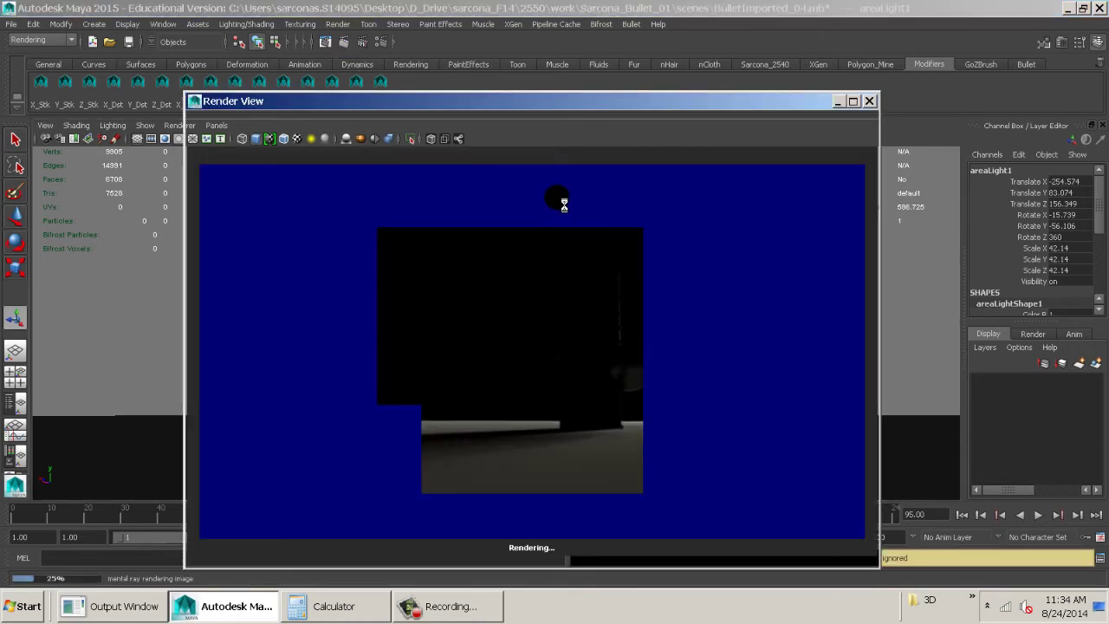
left_click(870, 102)
- Test render the building from the area light's side, with the sphere in front of it
left_click_drag(413, 286, 525, 304, "alt")
middle_click_drag(525, 305, 726, 356, "alt")
right_click_drag(726, 357, 673, 359, "alt")
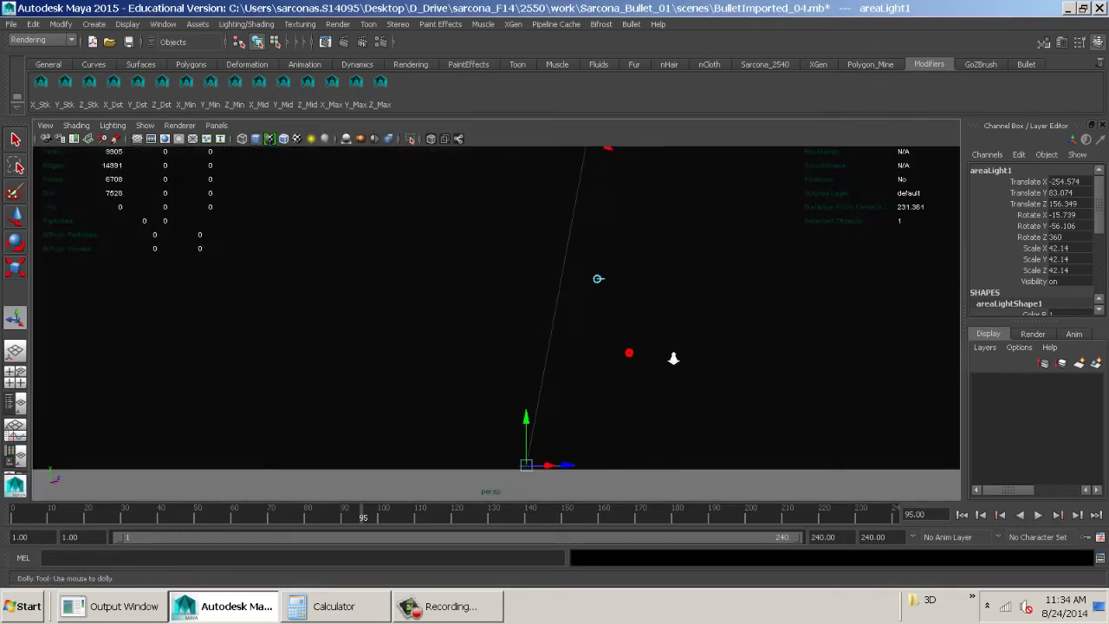
middle_click_drag(673, 359, 669, 345, "alt")
left_click_drag(650, 314, 663, 339, "alt")
right_click_drag(651, 364, 661, 371, "alt")
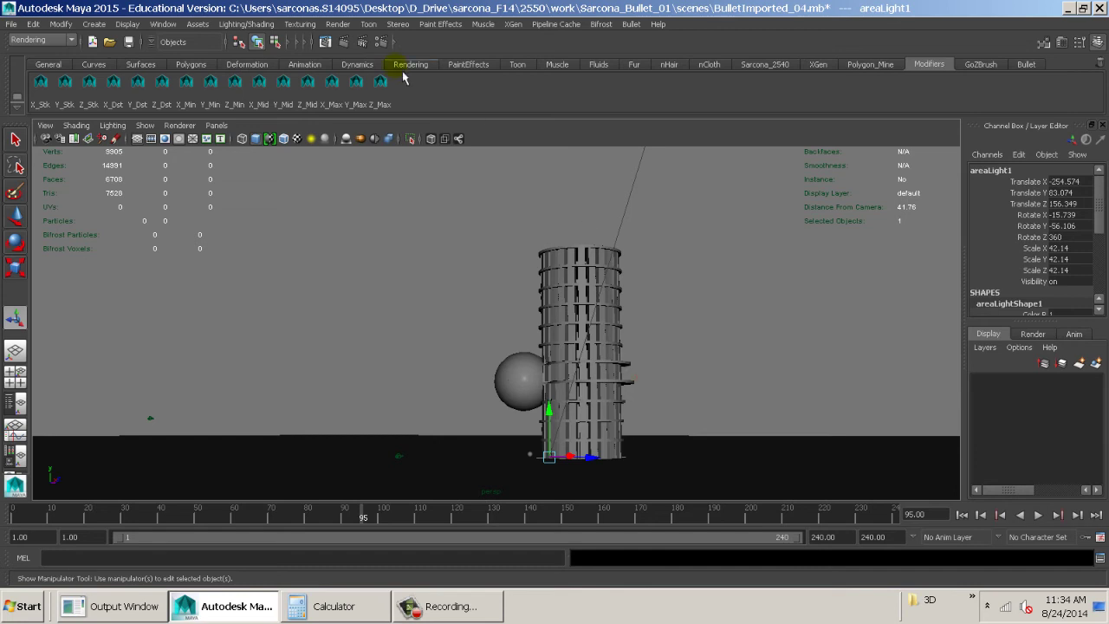
left_click(347, 44)
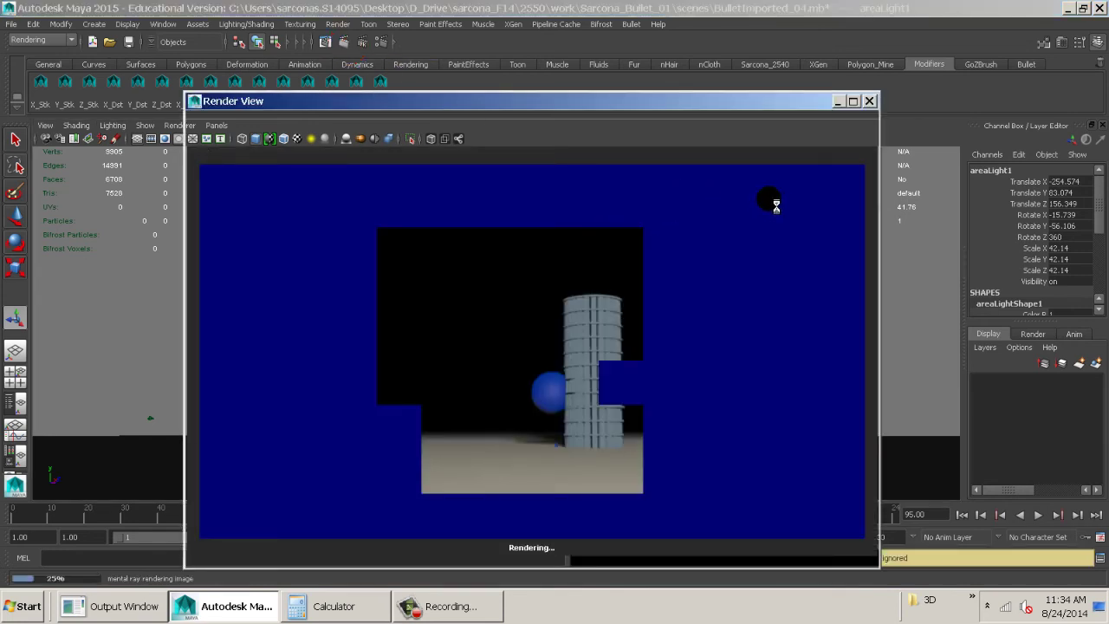
left_click(871, 101)
- Enable the mental ray light shape for the area light and set its High Samples to 1
left_click_drag(789, 255, 789, 275, "alt")
right_click_drag(789, 275, 545, 270, "alt")
left_click_drag(593, 294, 457, 298, "alt")
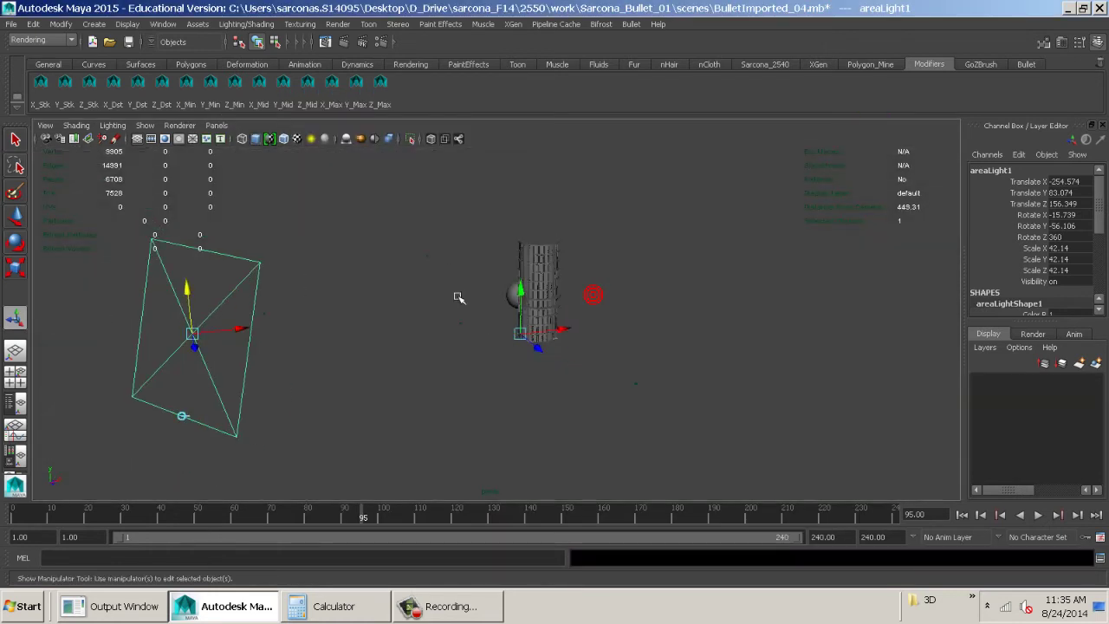
key("ctrl+a")
left_click(629, 327)
scroll(745, 312, "down", 2)
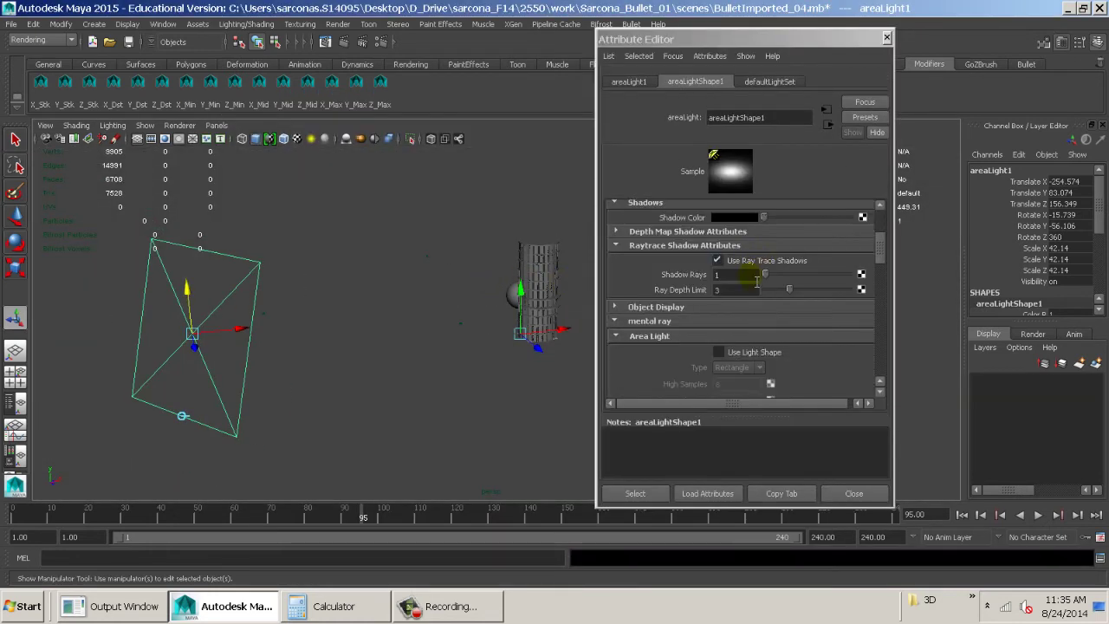
left_click(664, 246)
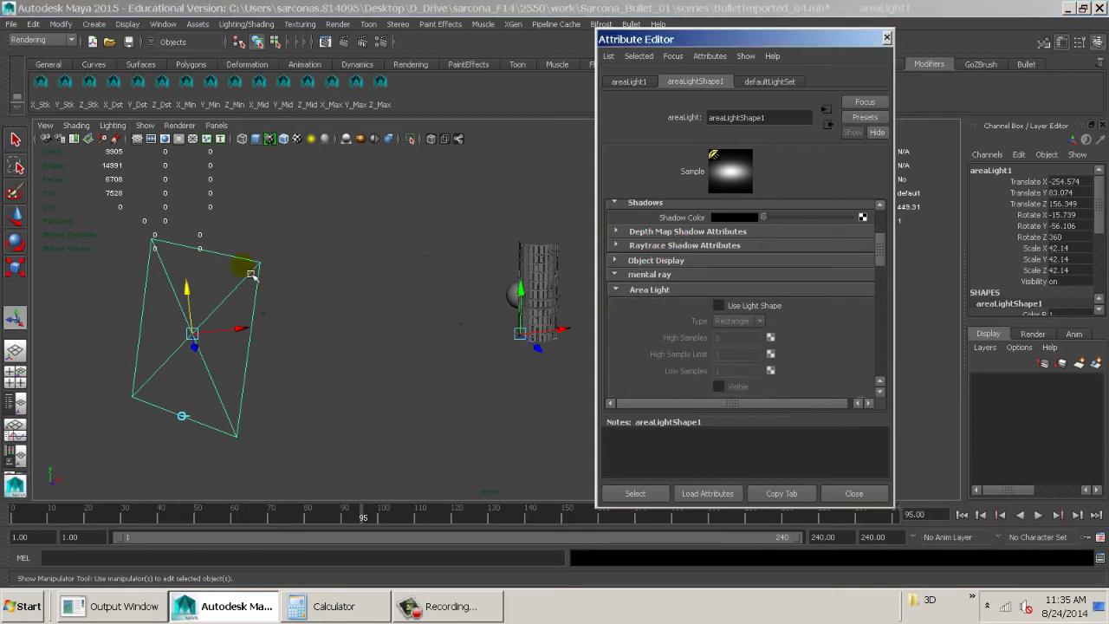
left_click(718, 306)
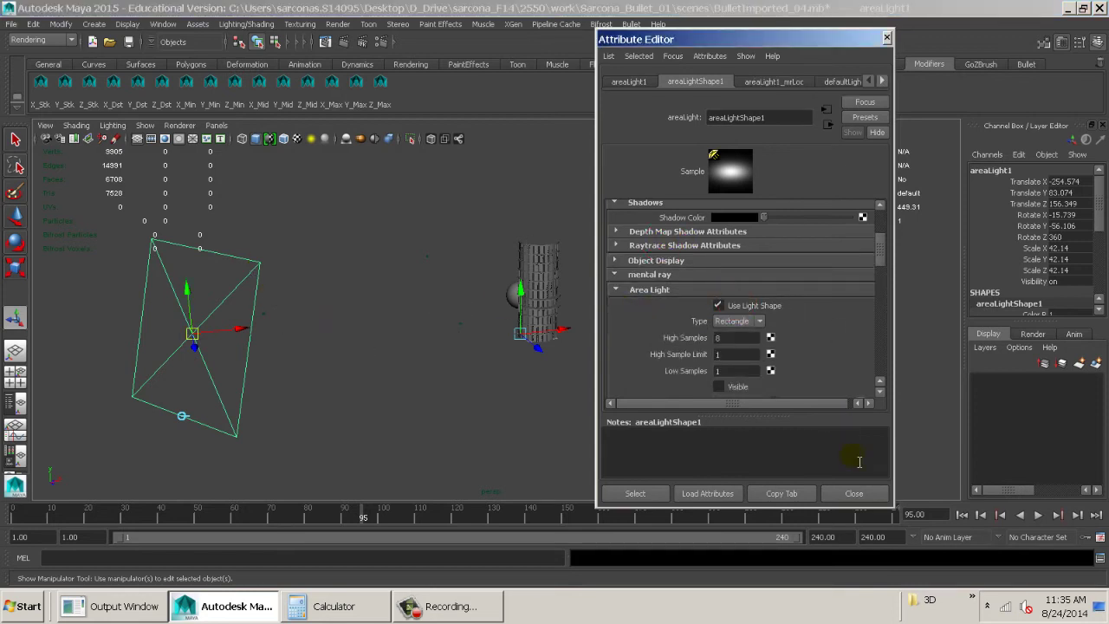
left_click(738, 337)
type("1")
key("Tab")
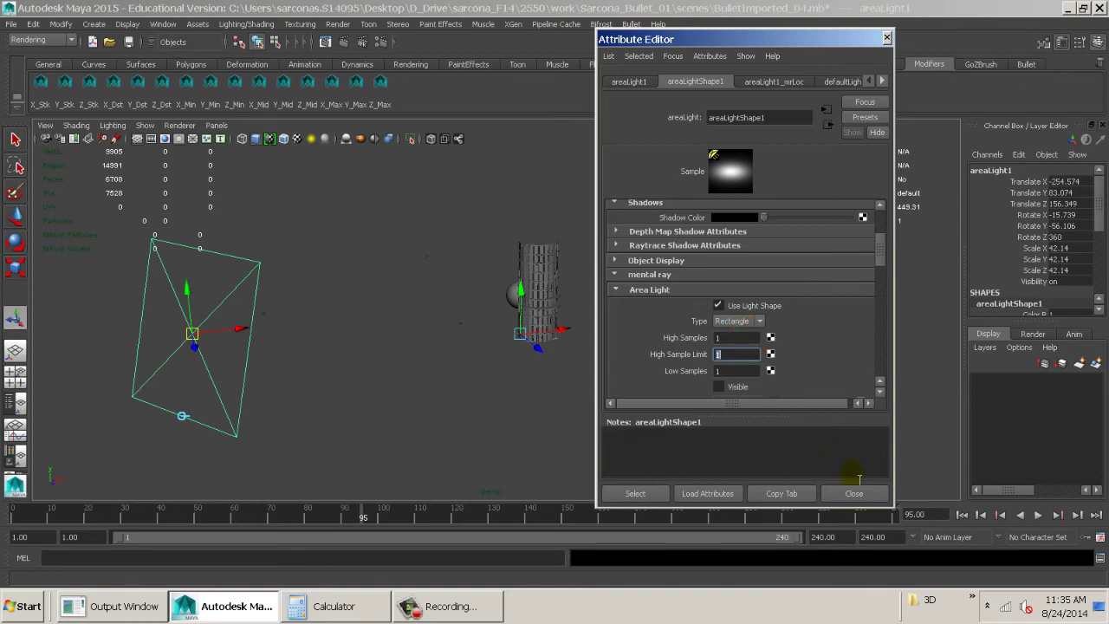
left_click(854, 493)
- Test render a closer view of the building and sphere with the area light's shape enabled
right_click_drag(631, 367, 864, 403, "alt")
right_click_drag(644, 343, 820, 391, "alt")
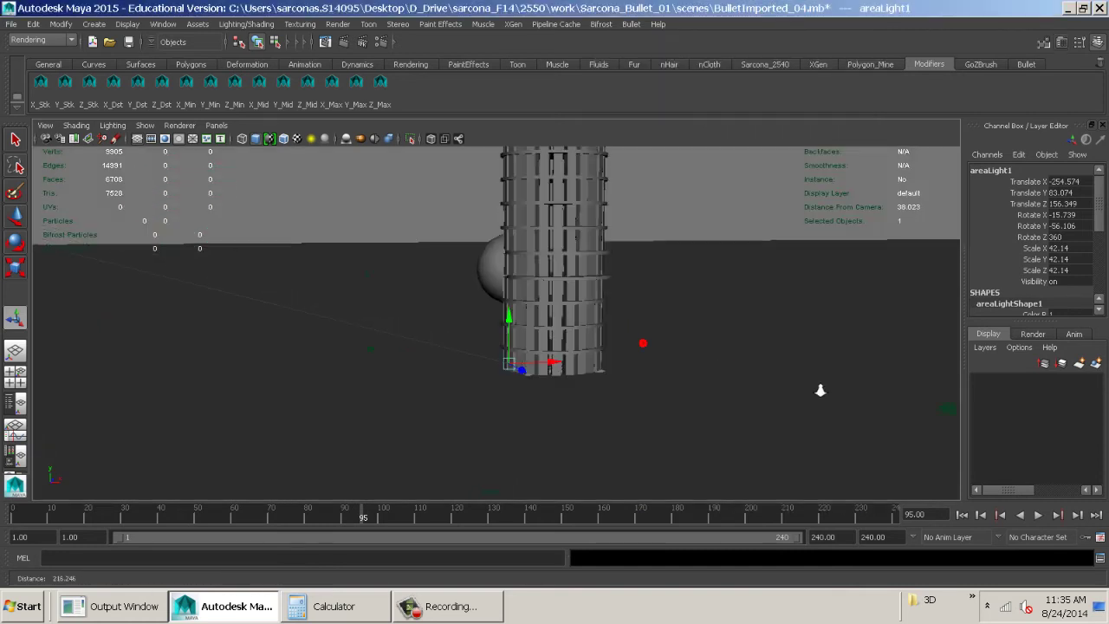
left_click_drag(578, 335, 648, 340, "alt")
right_click_drag(648, 340, 506, 141, "alt")
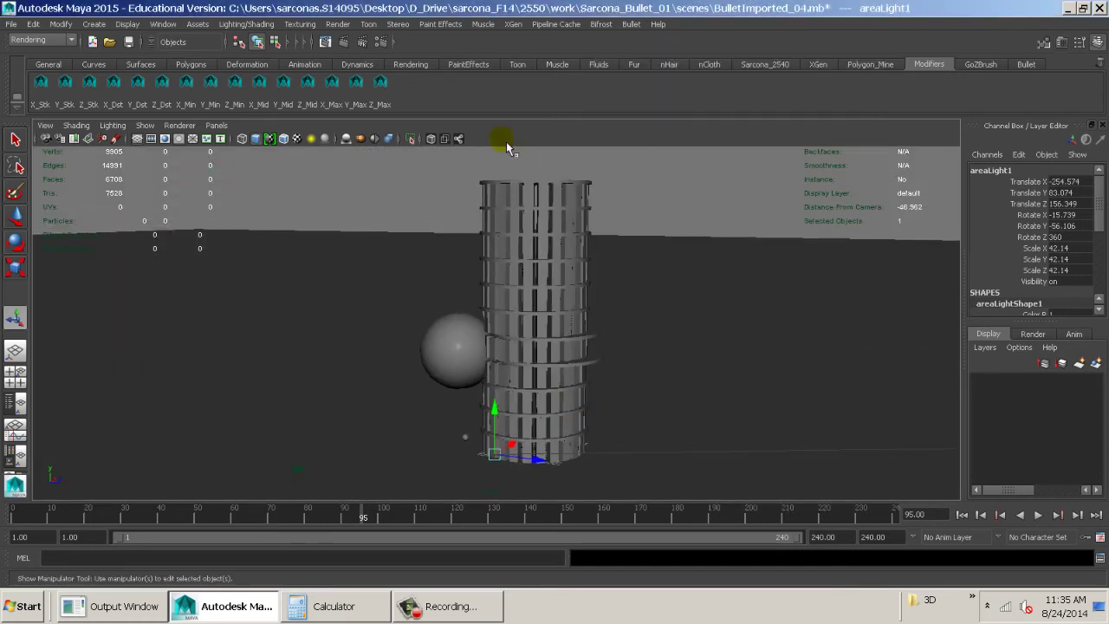
left_click(343, 42)
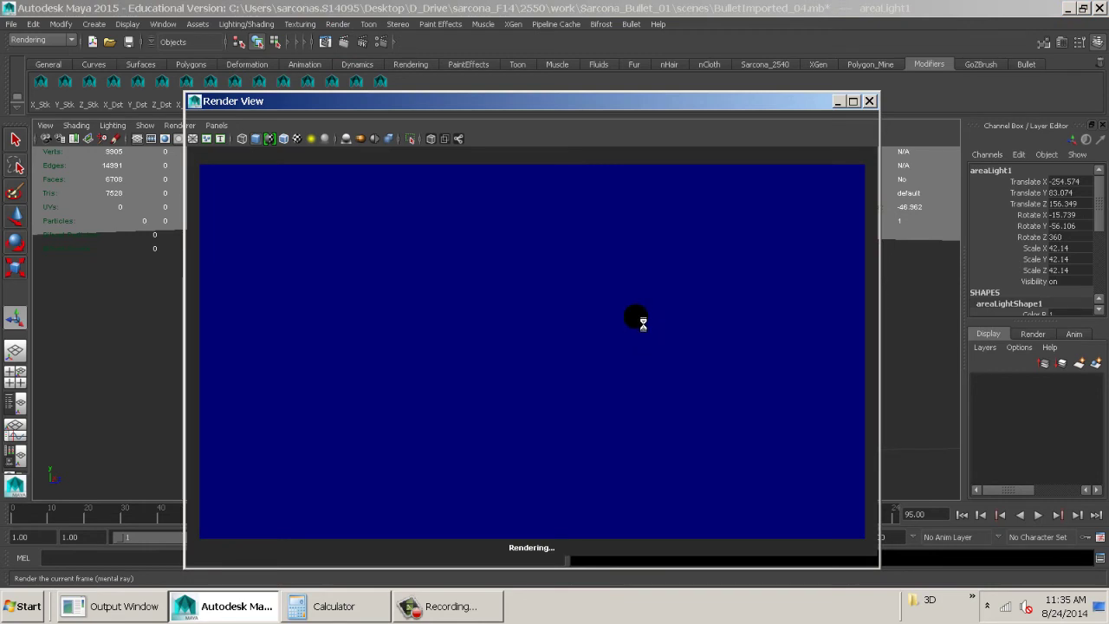
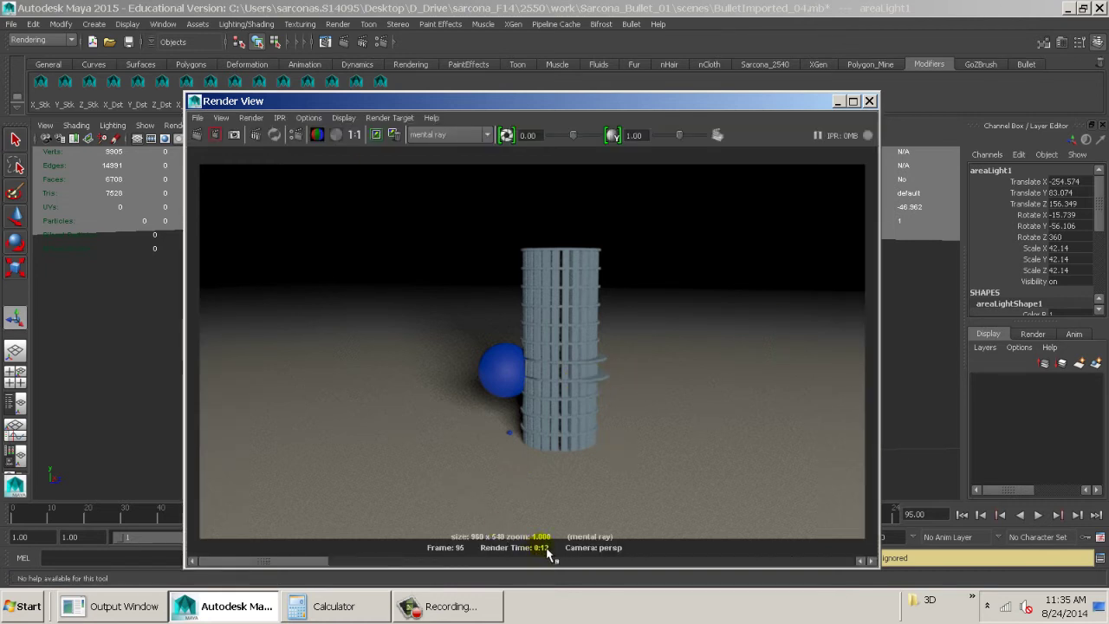
- Set the render test resolution to 50% (480x270) and render the building view again
left_click(343, 118)
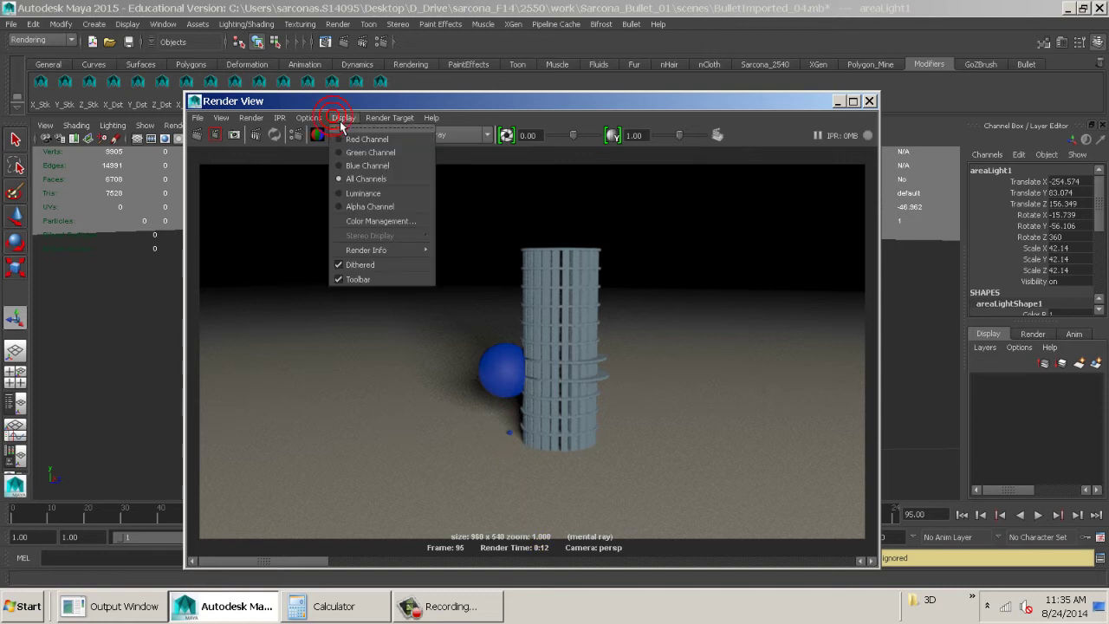
left_click(312, 119)
mouse_move(342, 166)
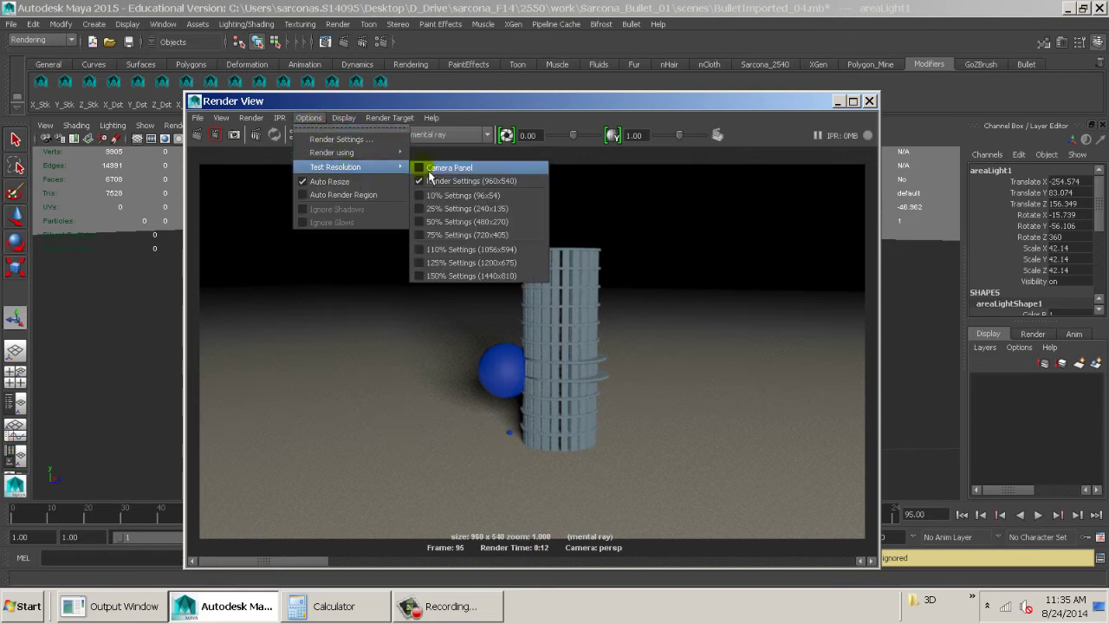
left_click(462, 234)
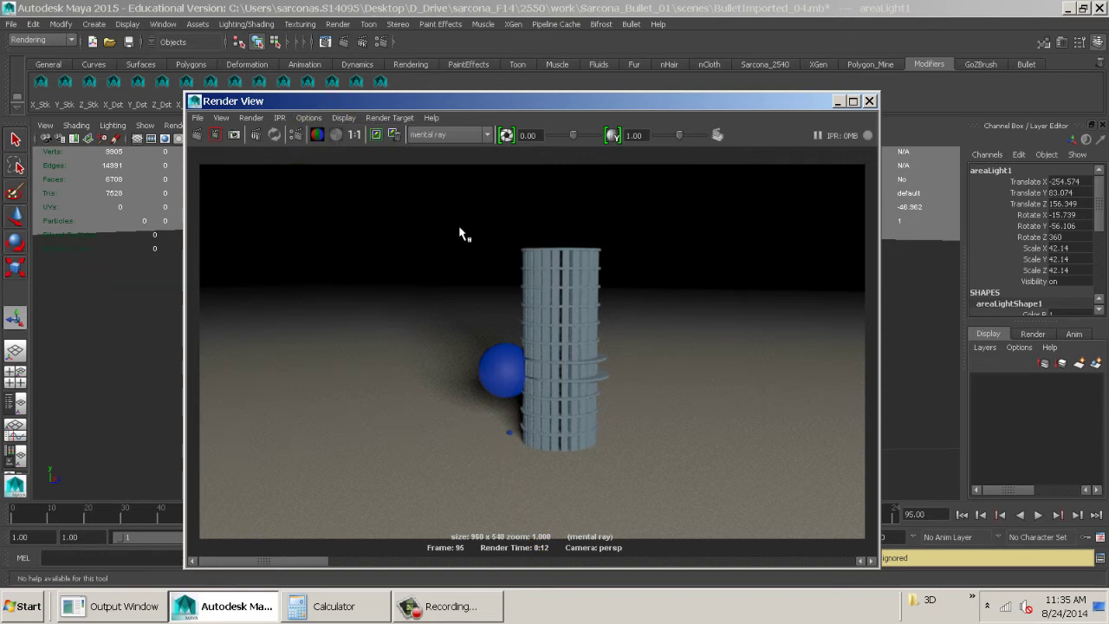
left_click(198, 135)
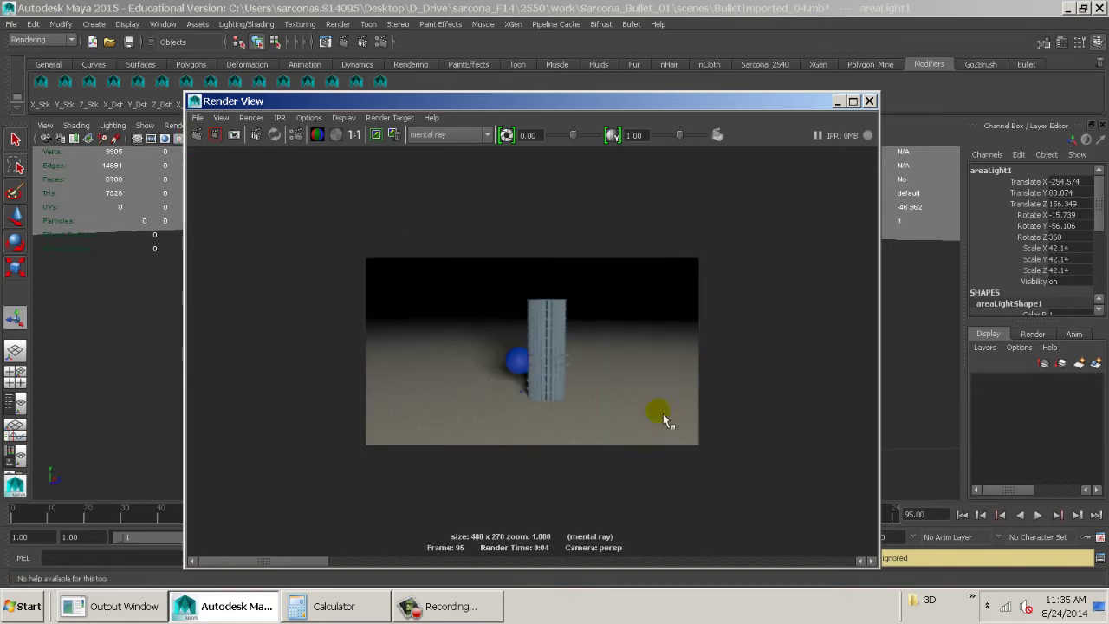
scroll(582, 446, "up", 2)
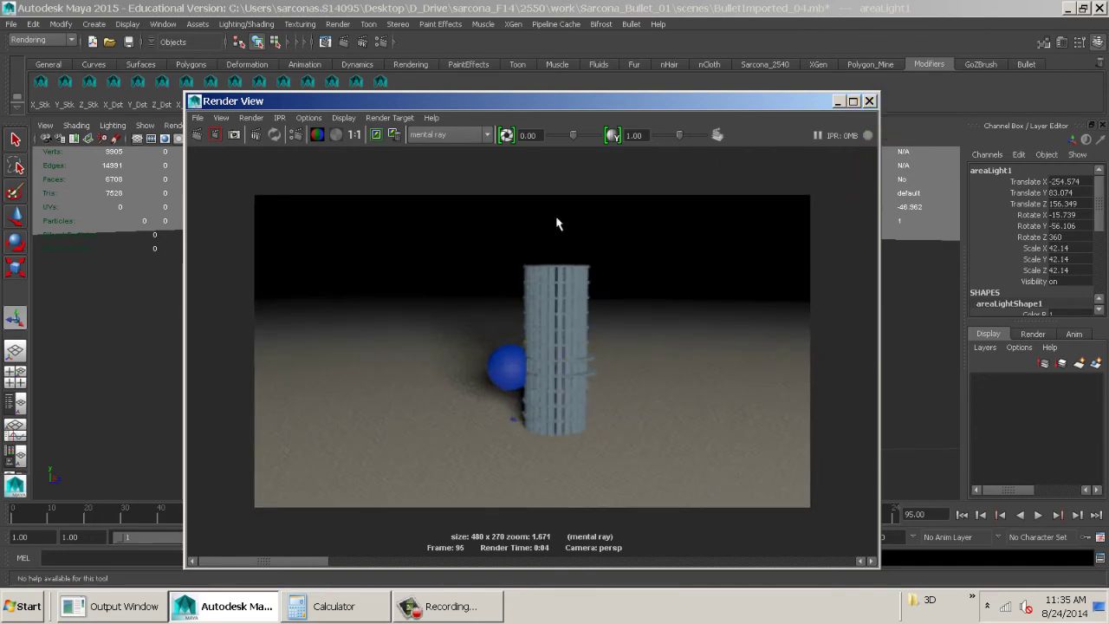
- Close the render and duplicate the area light
left_click(869, 101)
right_click_drag(684, 293, 498, 302, "alt")
right_click_drag(615, 293, 425, 302, "alt")
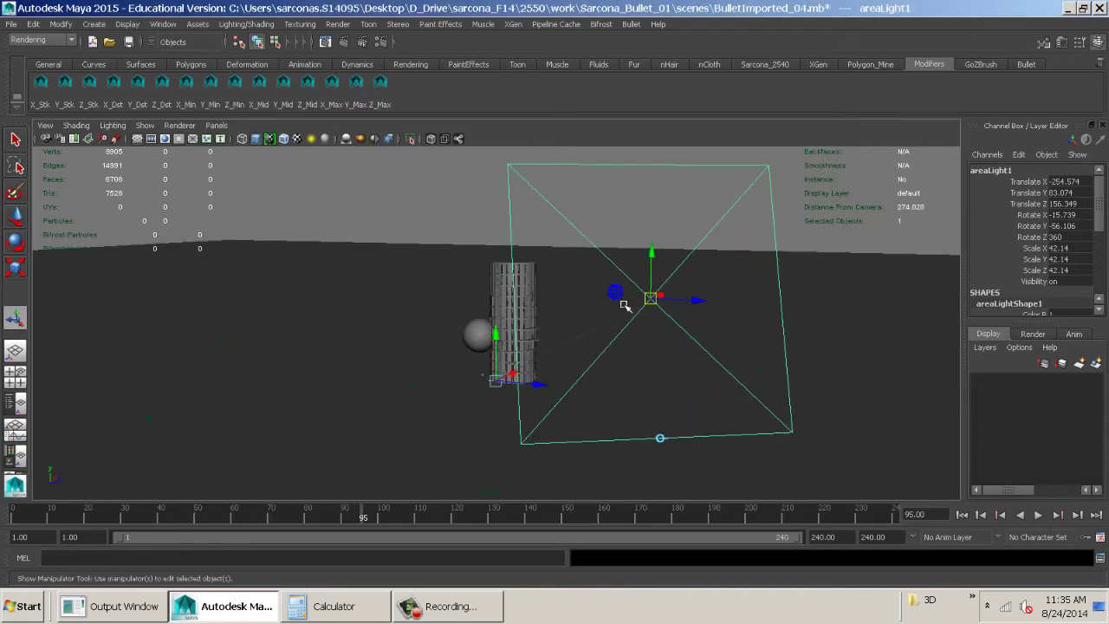
left_click_drag(620, 299, 537, 316, "alt")
right_click_drag(537, 316, 332, 332, "alt")
key("ctrl+d")
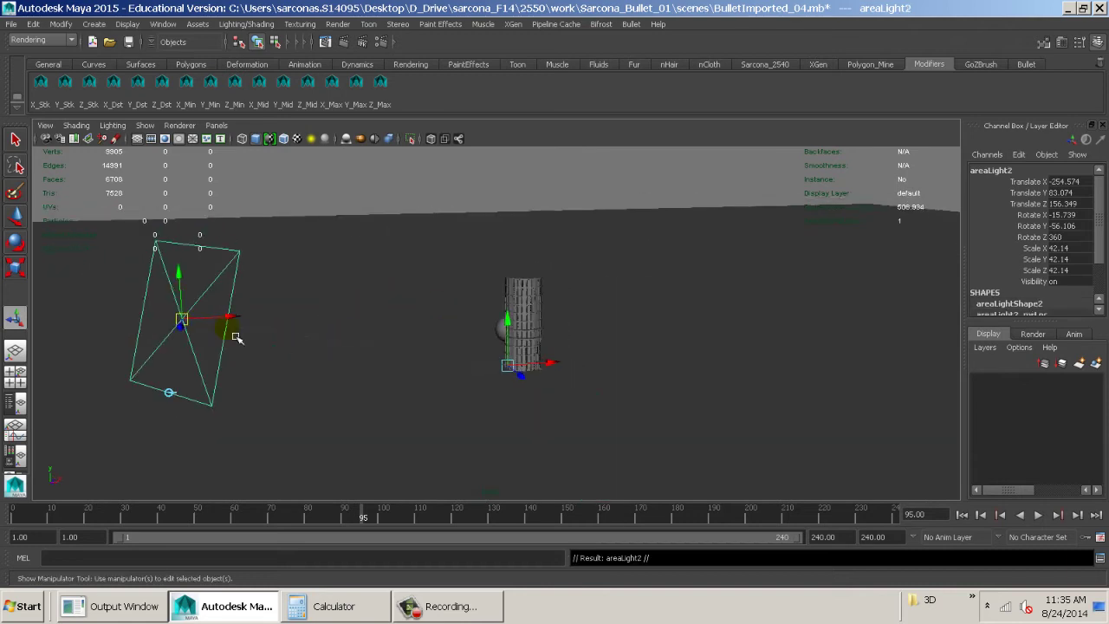
- Move the duplicate light to about X 170.2, Y 83.1, Z 290.2 and shift its target point near the building
left_click_drag(213, 358, 231, 389, "alt")
left_click_drag(255, 458, 782, 409)
left_click_drag(655, 424, 684, 435)
left_click_drag(549, 331, 595, 331)
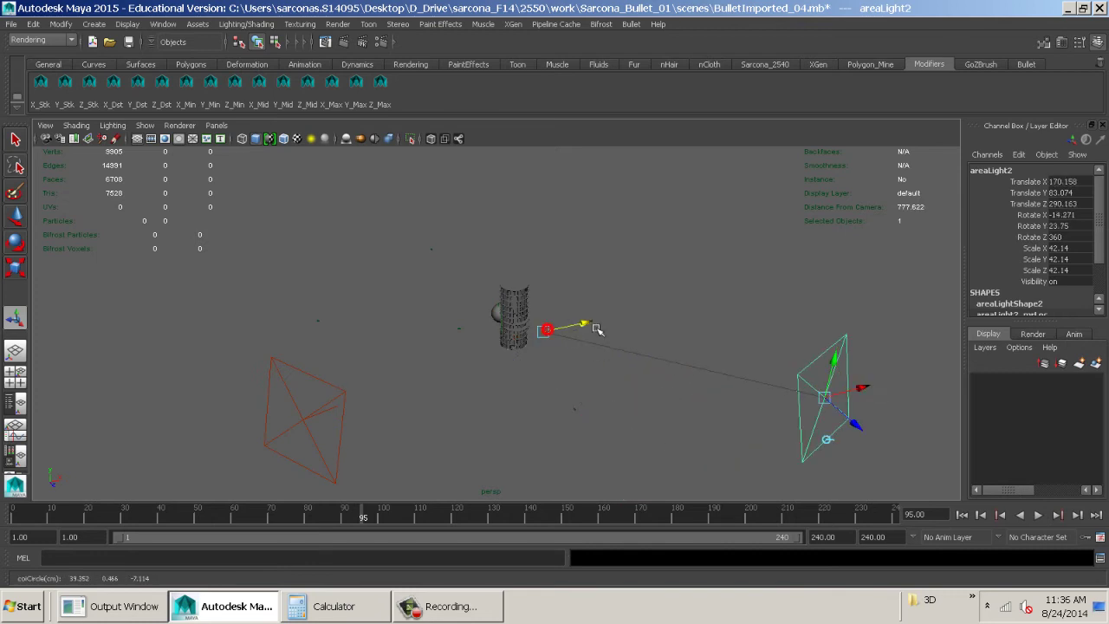
- Test render the building from a distant high angle with both area lights in the scene
left_click_drag(766, 374, 822, 330, "alt")
scroll(585, 336, "down", 2)
left_click_drag(578, 330, 684, 359, "alt")
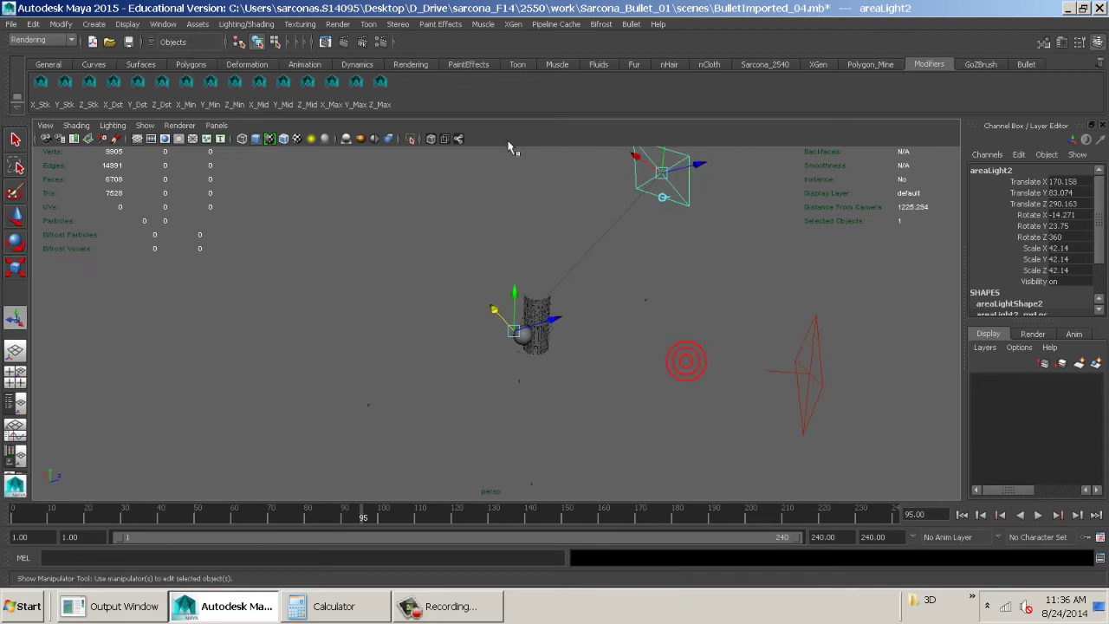
left_click(344, 42)
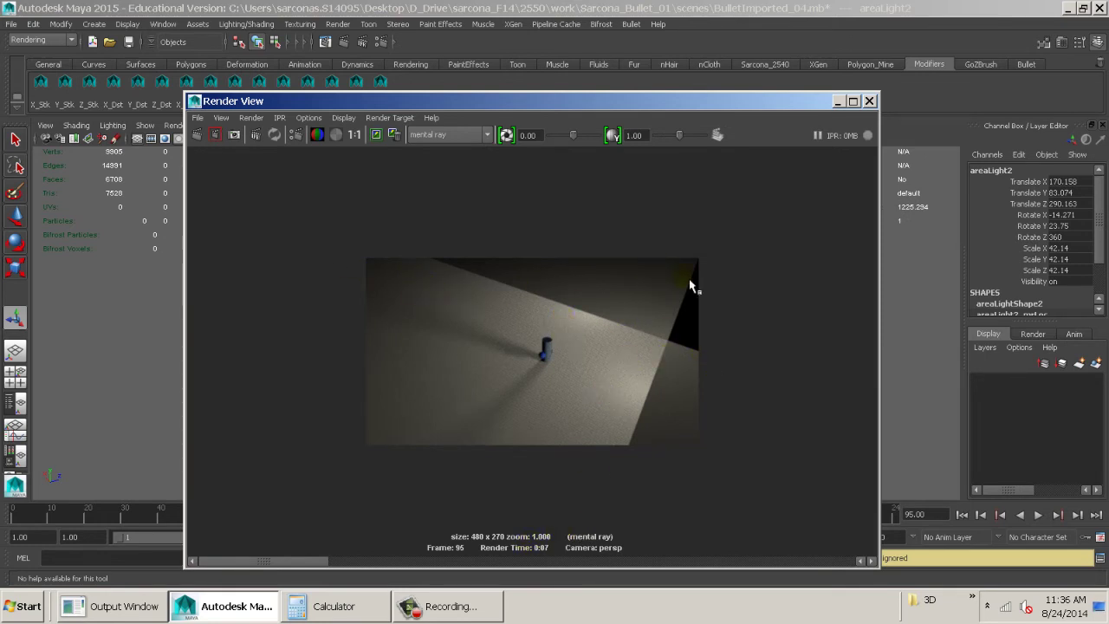
left_click(870, 100)
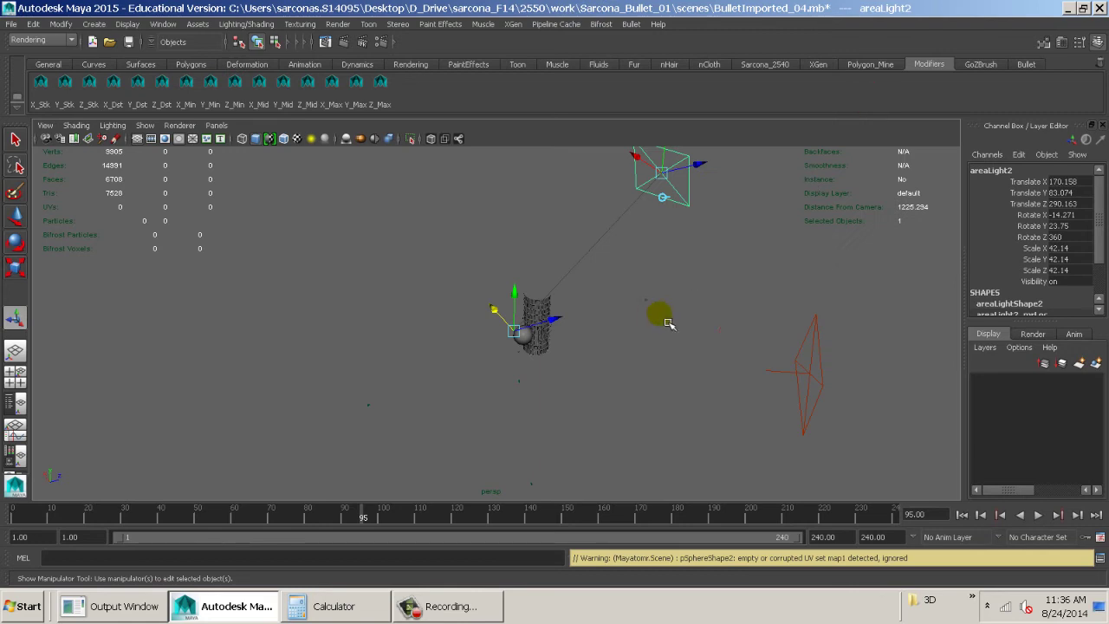
- Set the decay rate of both area lights to Quadratic and test render the scene
left_click(816, 339)
key("ctrl+a")
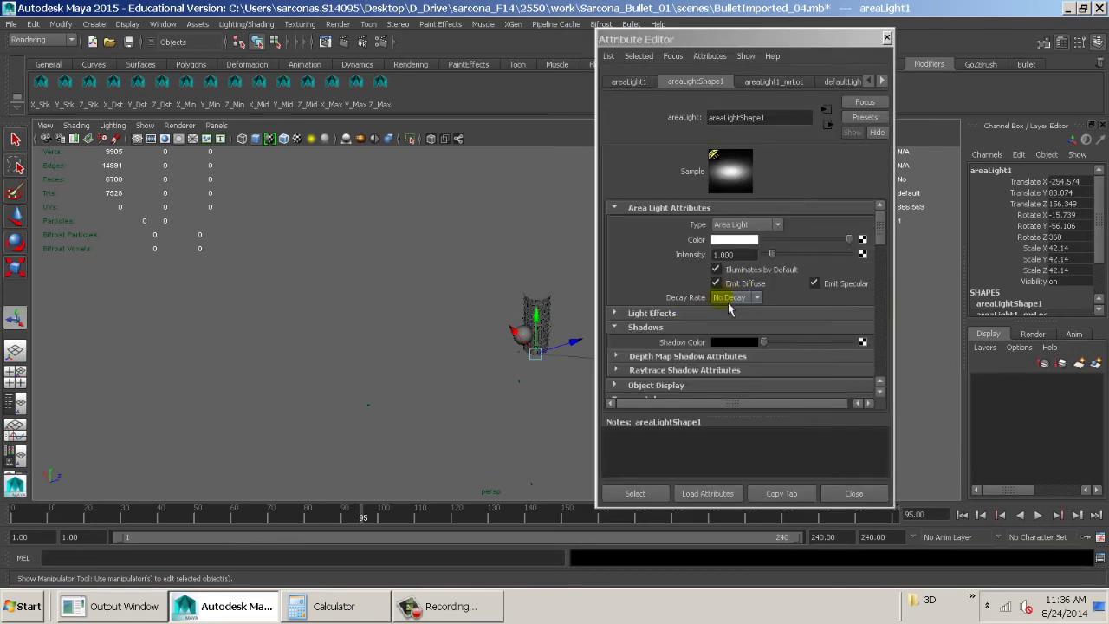
left_click(732, 297)
left_click(736, 326)
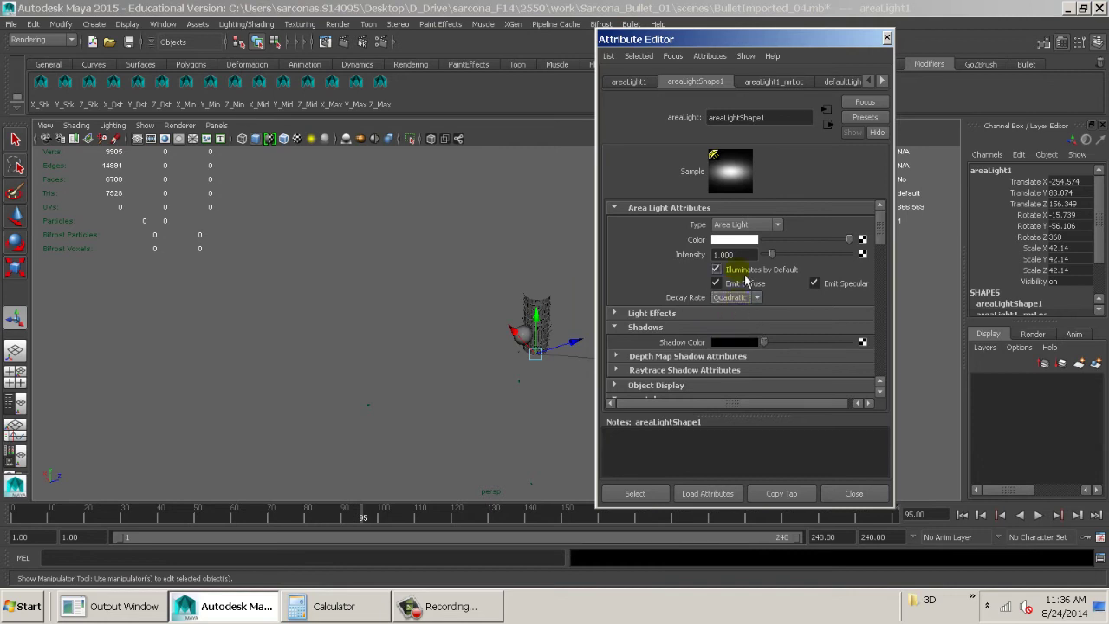
middle_click_drag(537, 317, 280, 292, "alt")
left_click(472, 184)
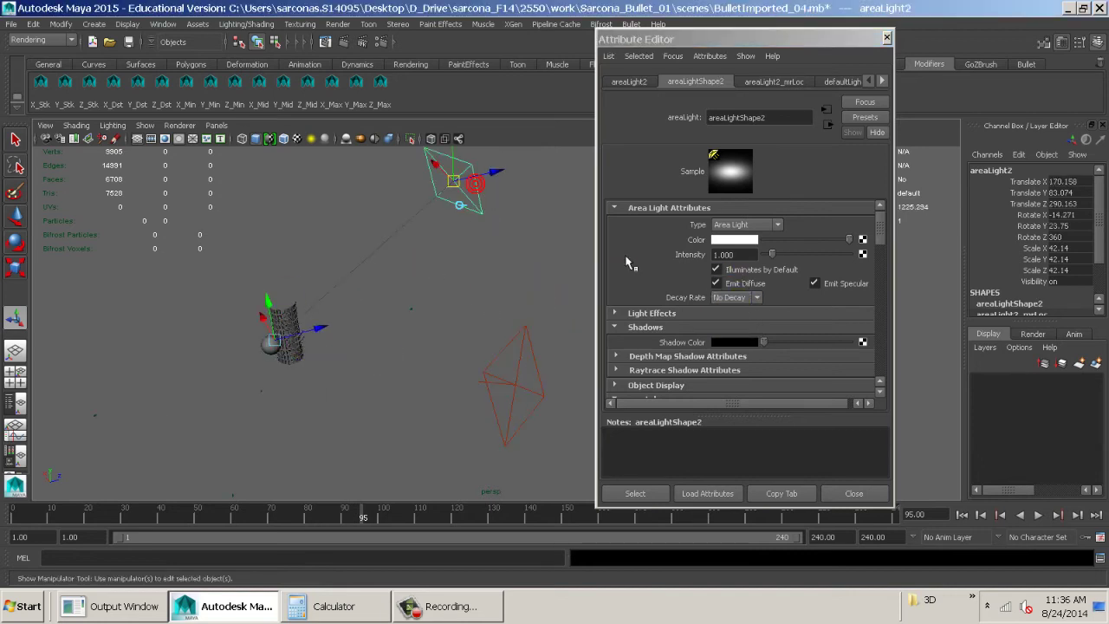
left_click(732, 297)
left_click(741, 327)
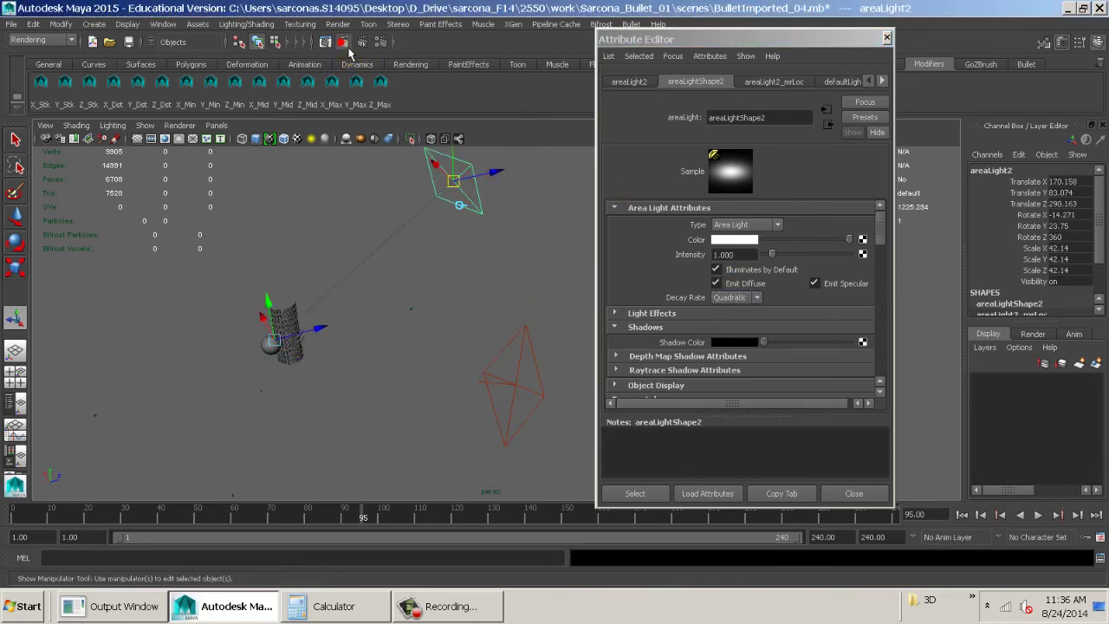
left_click(378, 79)
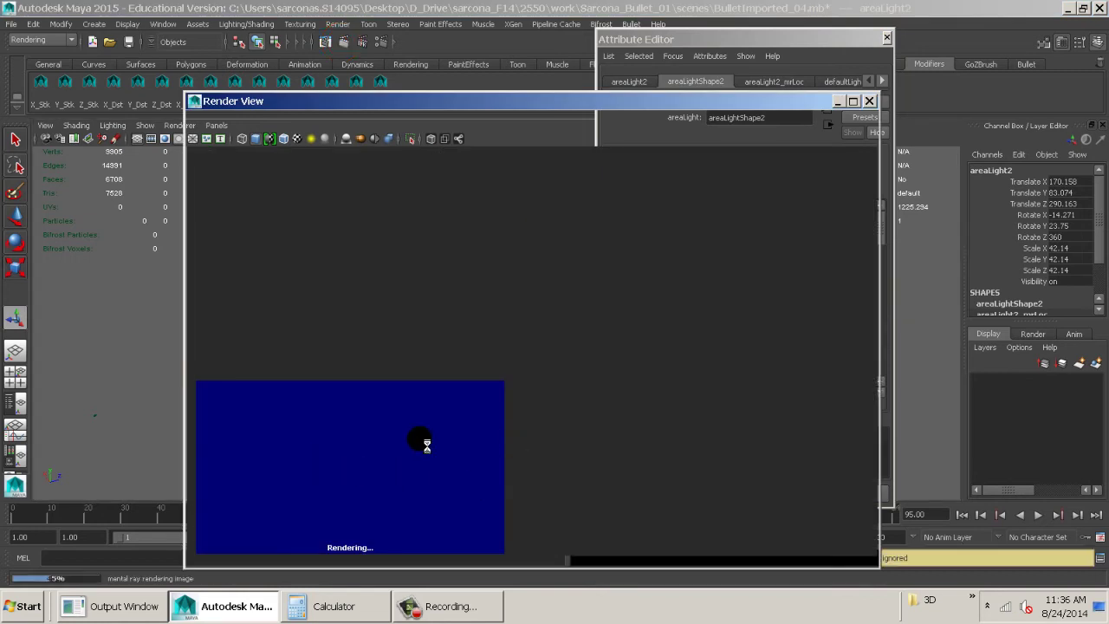
- Set the intensity of the second area light to 5000 and the first area light to 10000
left_click(790, 40)
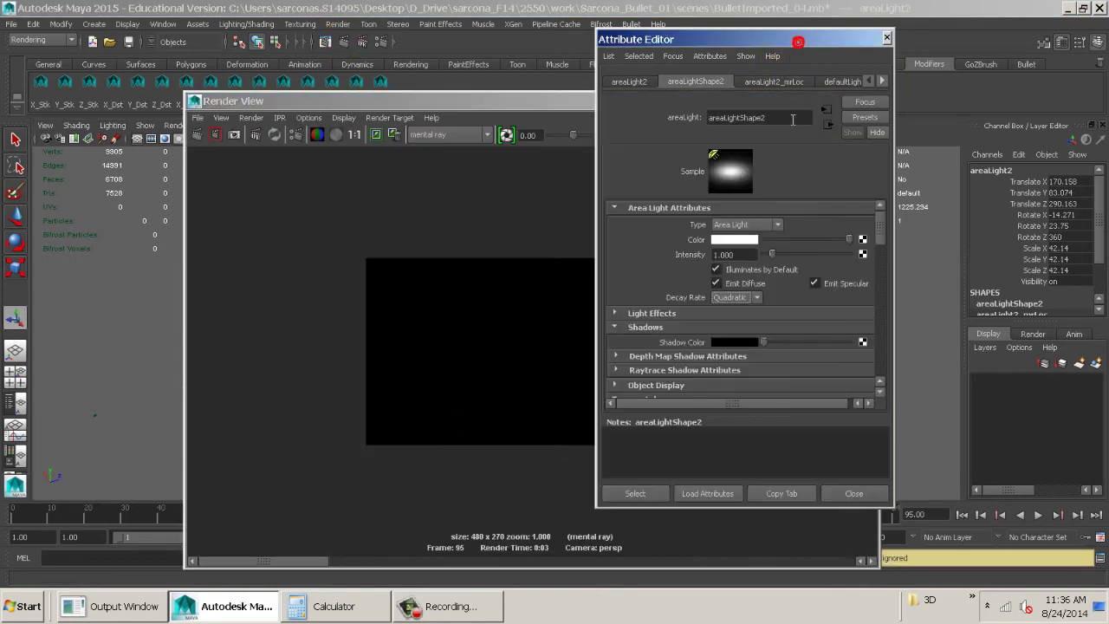
double_click(740, 255)
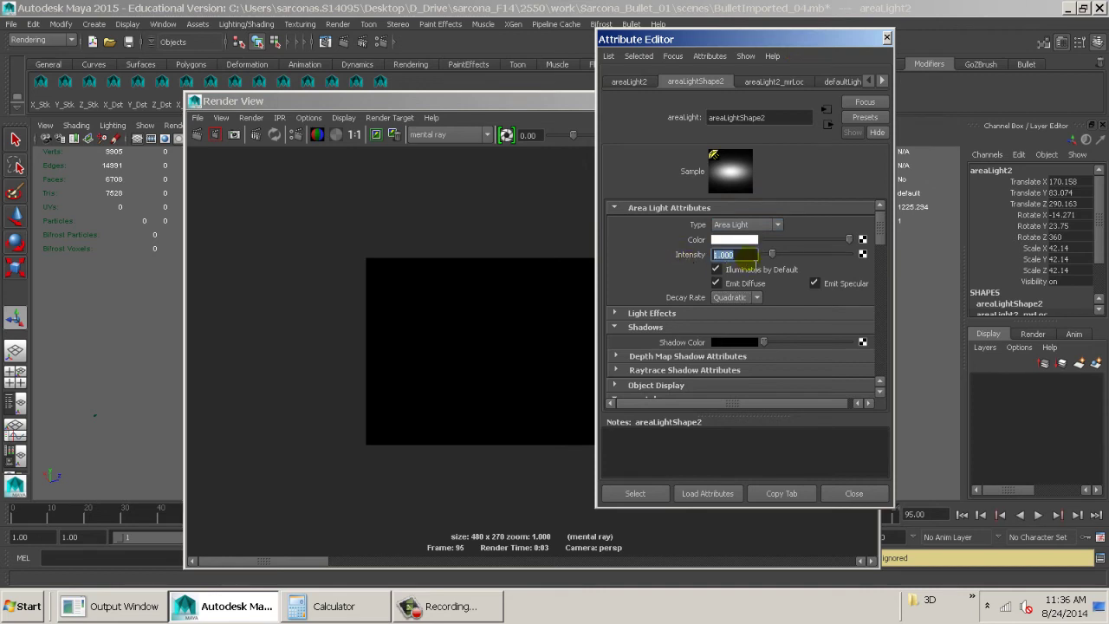
type("5000")
key("Return")
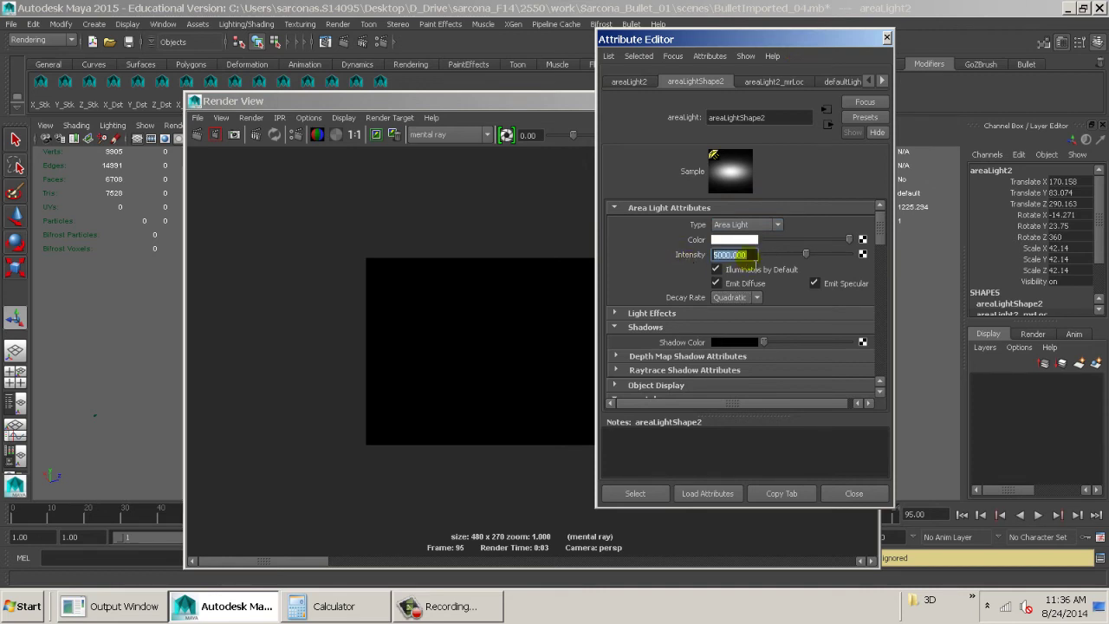
left_click_drag(550, 101, 392, 472)
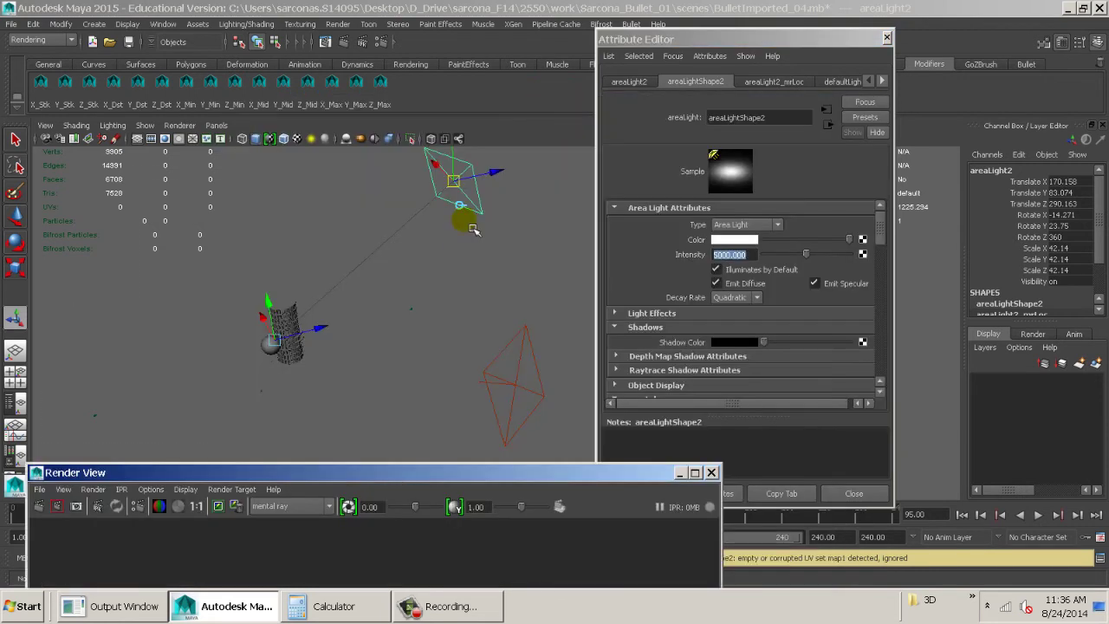
left_click(515, 350)
left_click(751, 255)
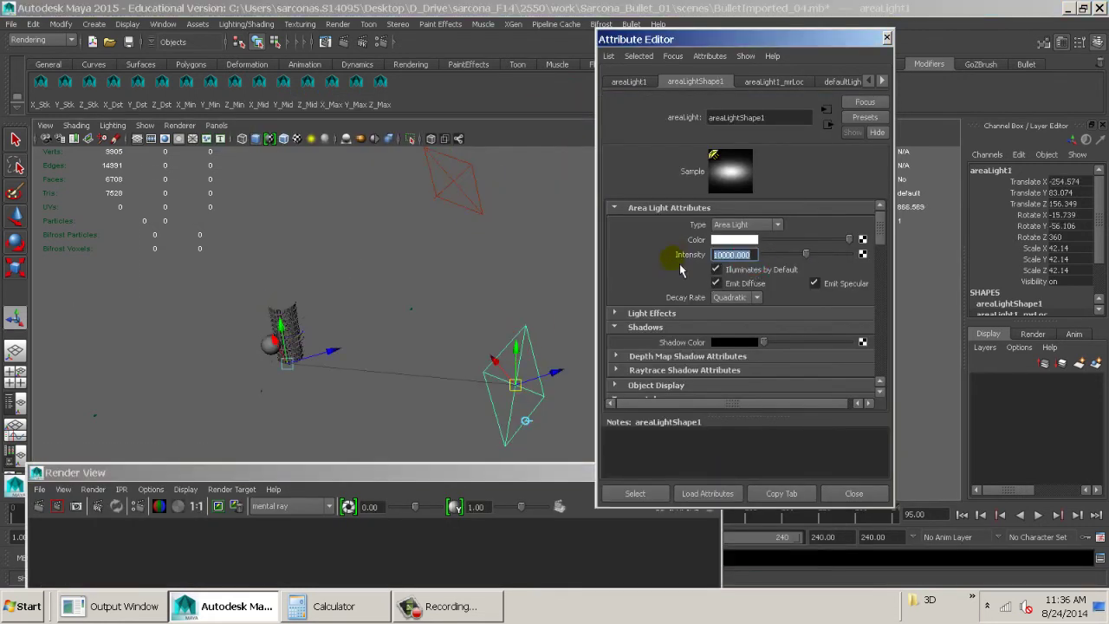
- Test render the scene with the raised intensities of both lights
left_click_drag(441, 468, 504, 95)
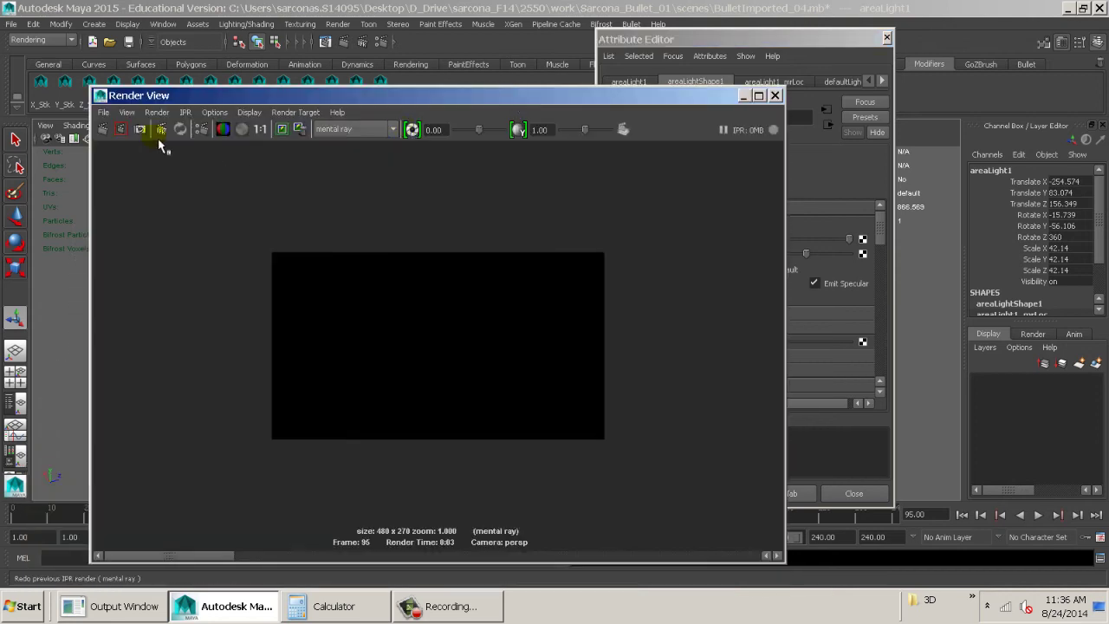
left_click(115, 132)
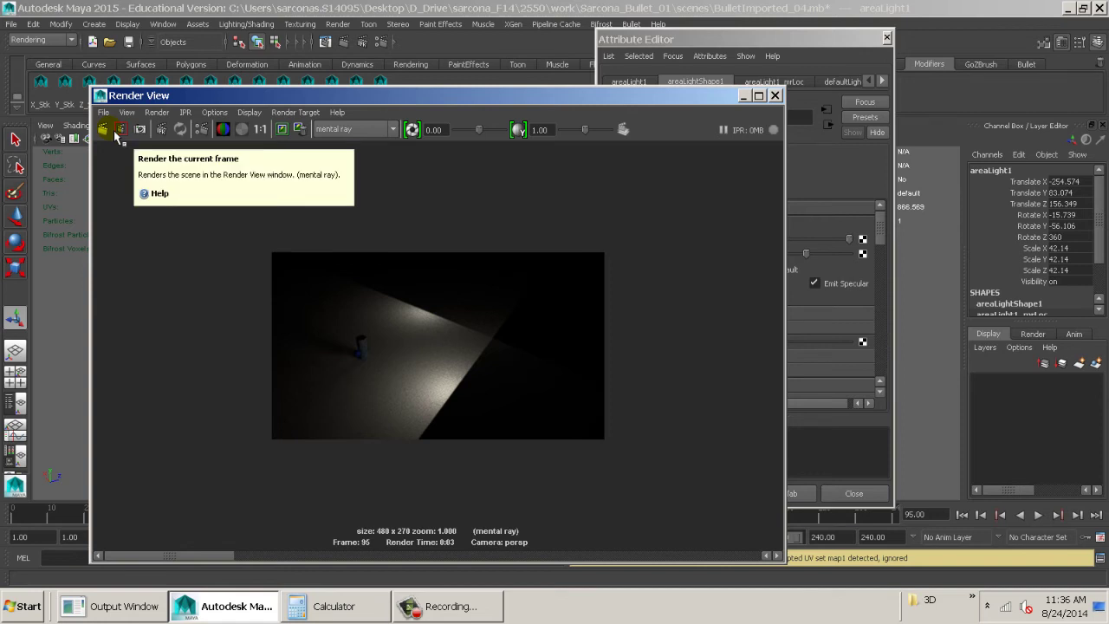
left_click(774, 95)
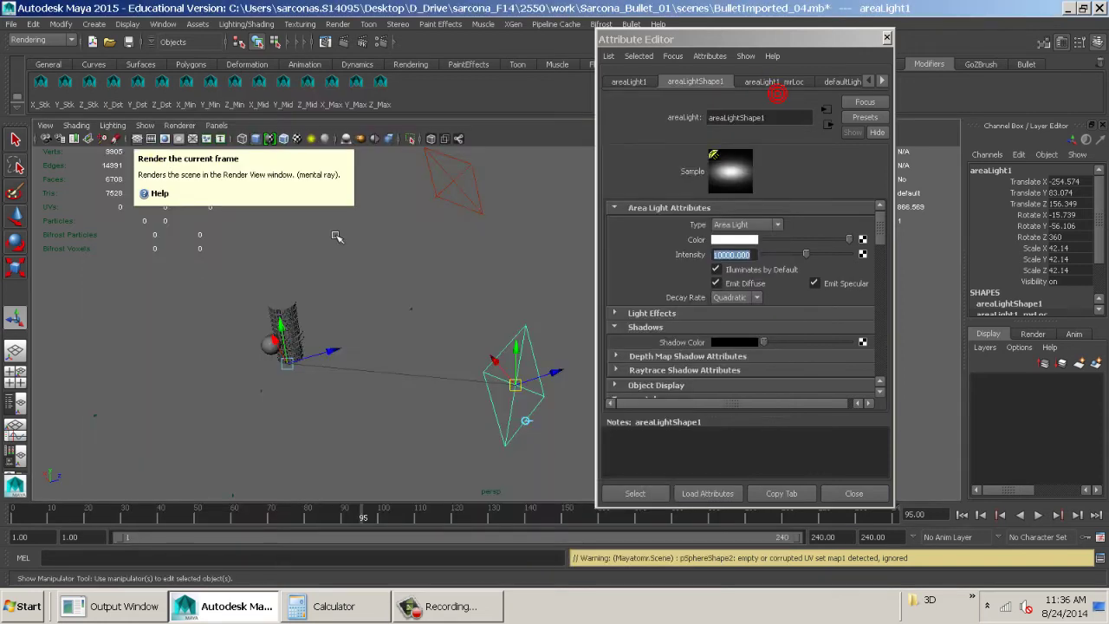
- Adjust the first area light's aim and move the light farther away from the building
middle_click_drag(260, 276, 235, 231, "alt")
left_click_drag(277, 283, 294, 288)
left_click_drag(430, 284, 501, 368)
middle_click_drag(459, 277, 390, 426, "alt")
- Move the second area light farther from the building along X, to about X 367.4, keeping it aimed at the building
left_click(366, 245)
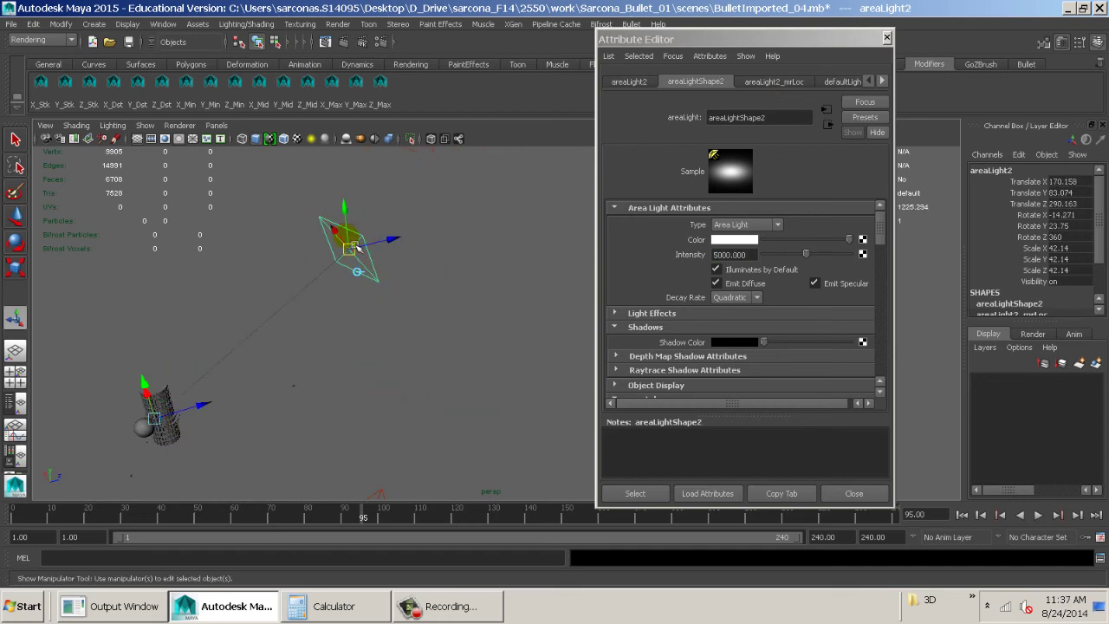
left_click_drag(338, 235, 264, 201)
middle_click_drag(247, 298, 416, 145, "alt")
right_click_drag(416, 146, 503, 220, "alt")
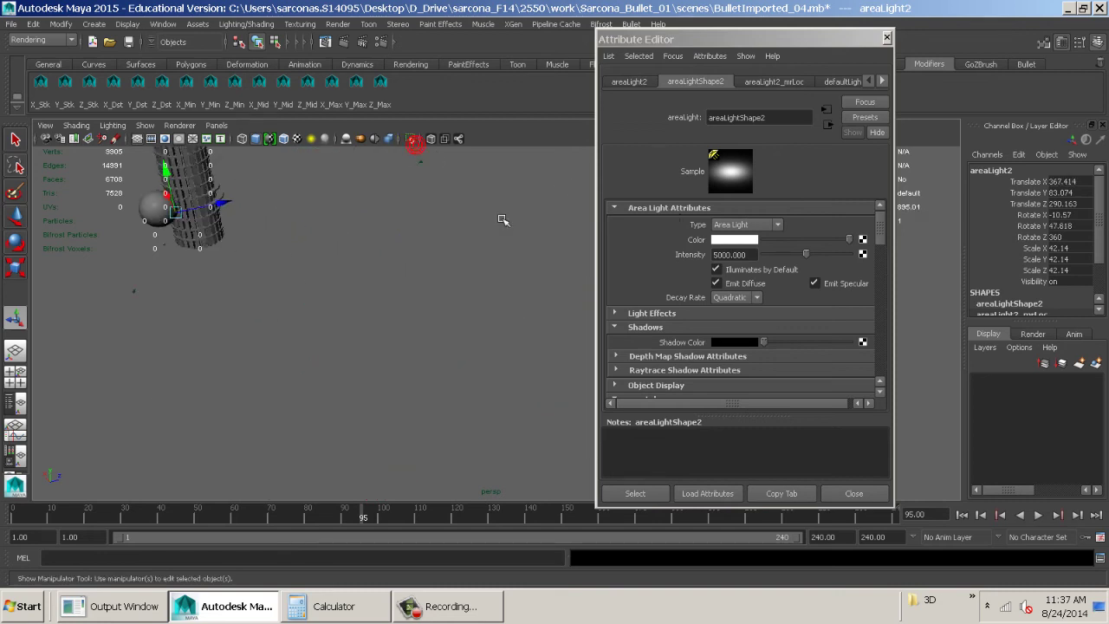
- Set the intensity of the first area light to 25000
middle_click_drag(284, 224, 598, 338, "alt")
right_click_drag(503, 320, 623, 329, "alt")
middle_click_drag(468, 293, 445, 317, "alt")
right_click_drag(445, 318, 606, 338, "alt")
middle_click_drag(467, 290, 477, 304, "alt")
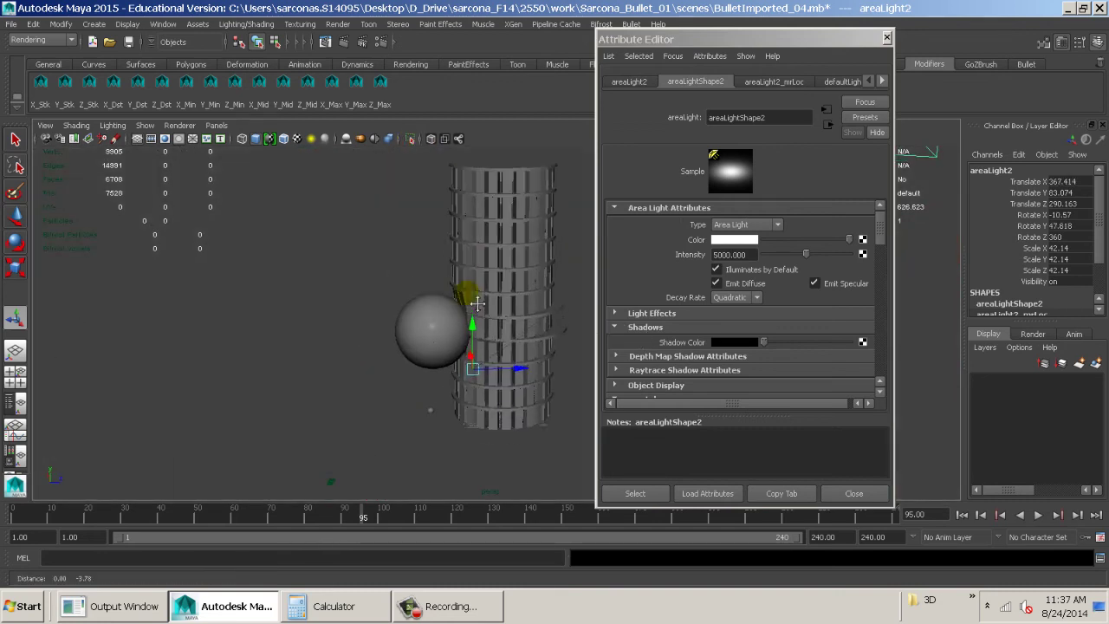
left_click_drag(477, 303, 473, 305, "alt")
right_click_drag(528, 305, 421, 292, "alt")
left_click(500, 295)
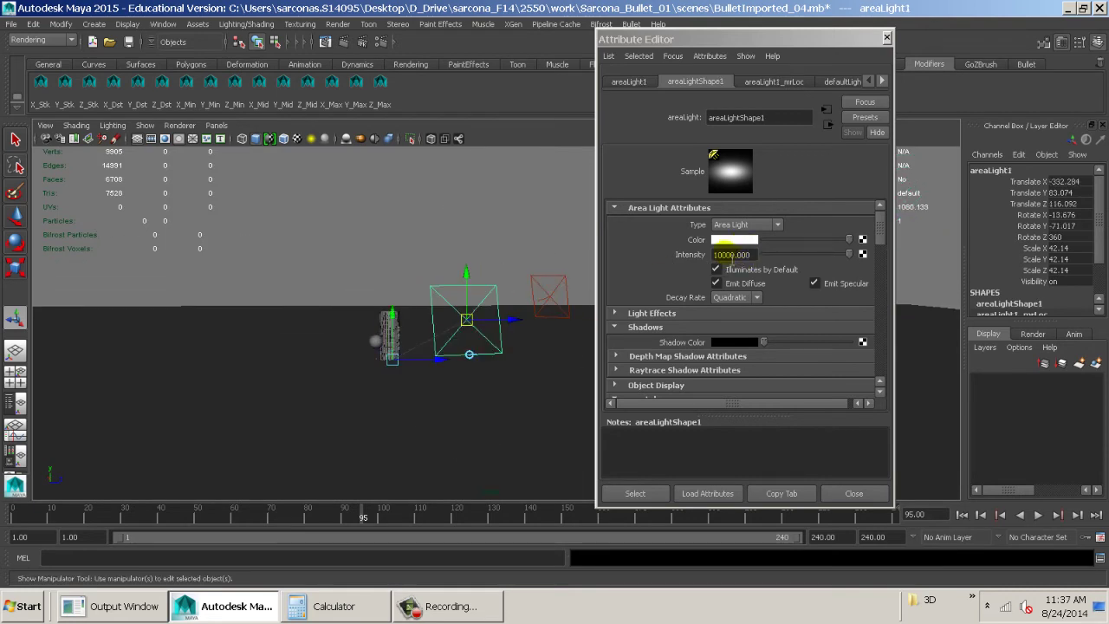
left_click(719, 254)
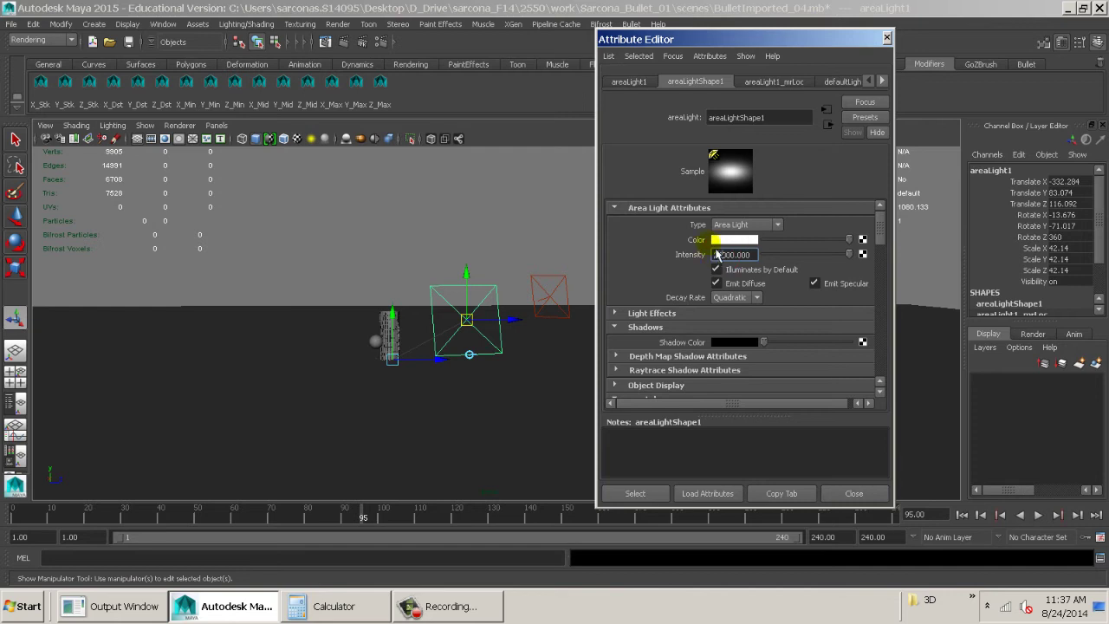
- Frame the building and test render it with the stronger first area light
right_click_drag(327, 389, 418, 395, "alt")
middle_click_drag(390, 396, 577, 364, "alt")
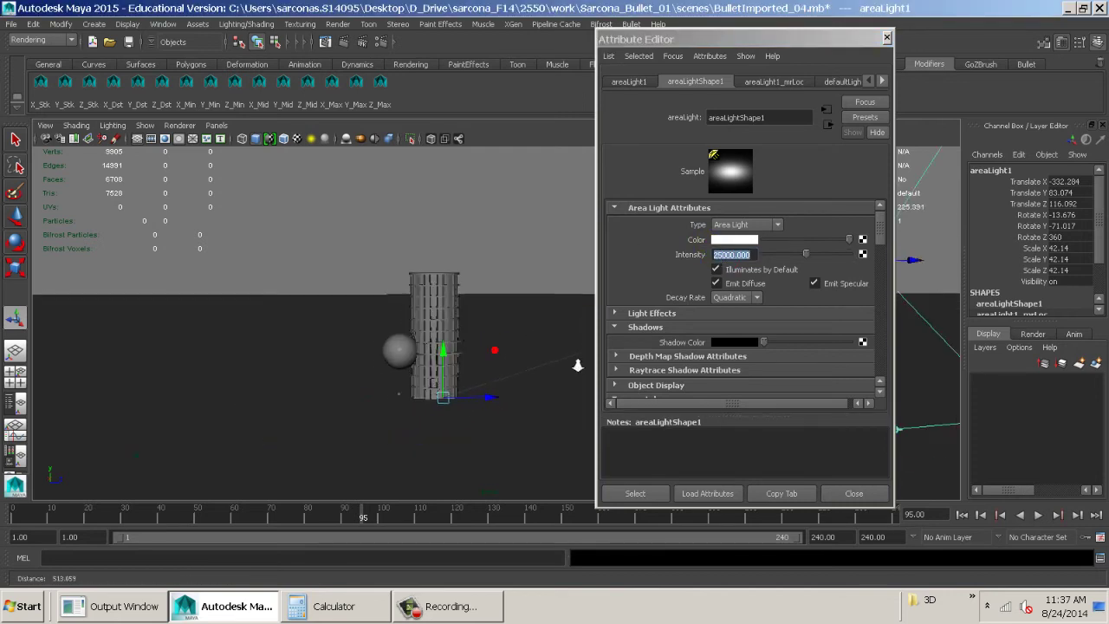
right_click_drag(442, 375, 471, 372, "alt")
left_click(346, 43)
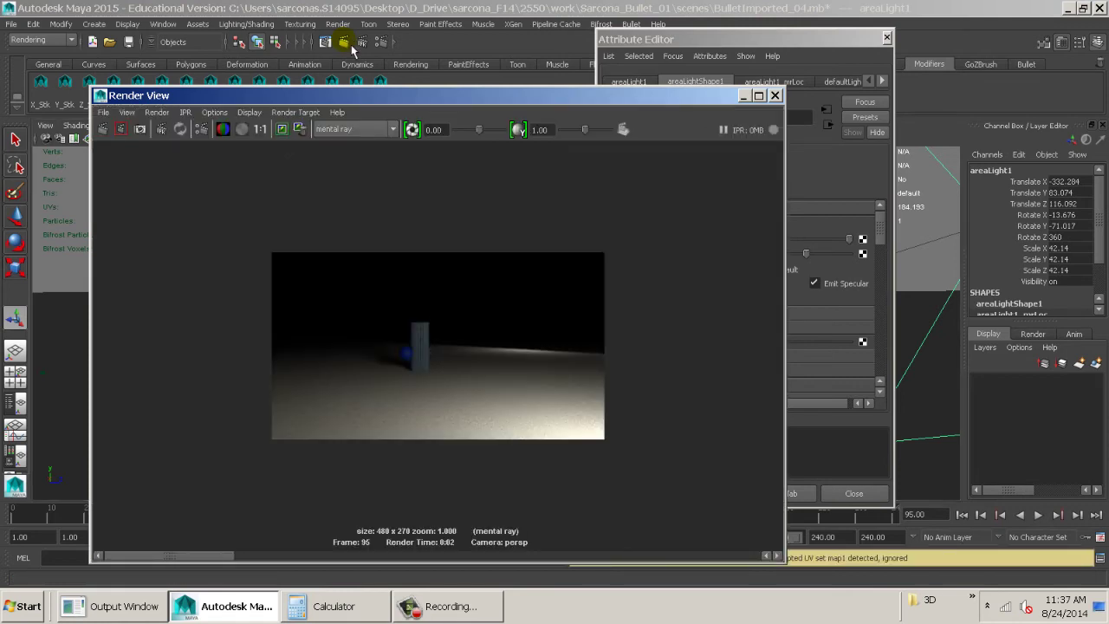
left_click(776, 95)
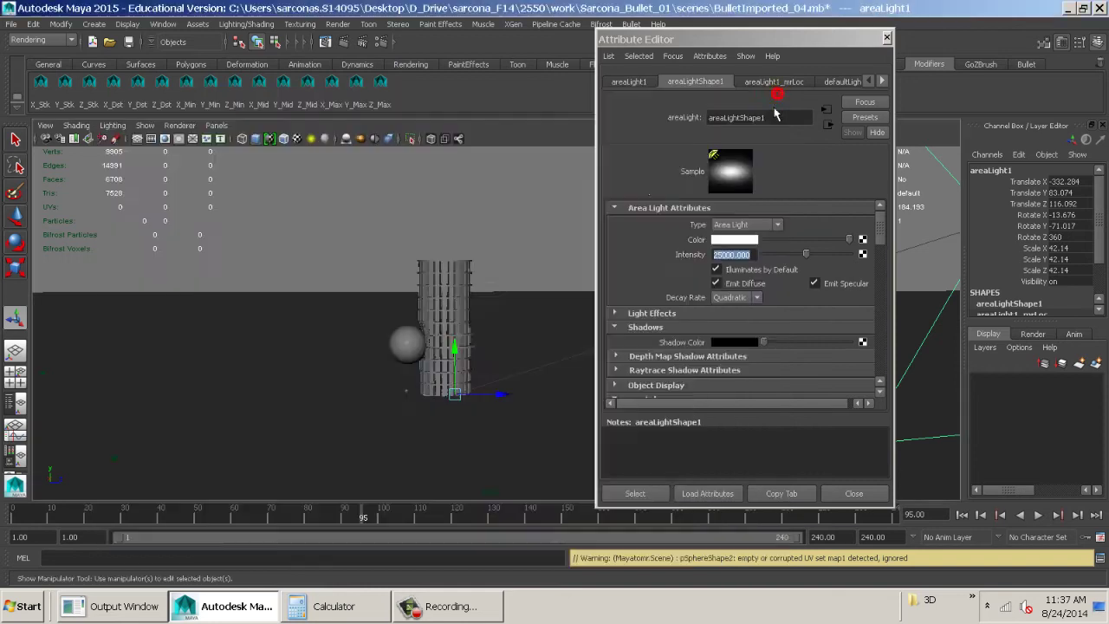
- Raise the second area light to about Y 177.6, keeping it aimed at the building
right_click_drag(223, 372, 156, 368, "alt")
middle_click_drag(428, 310, 281, 340, "alt")
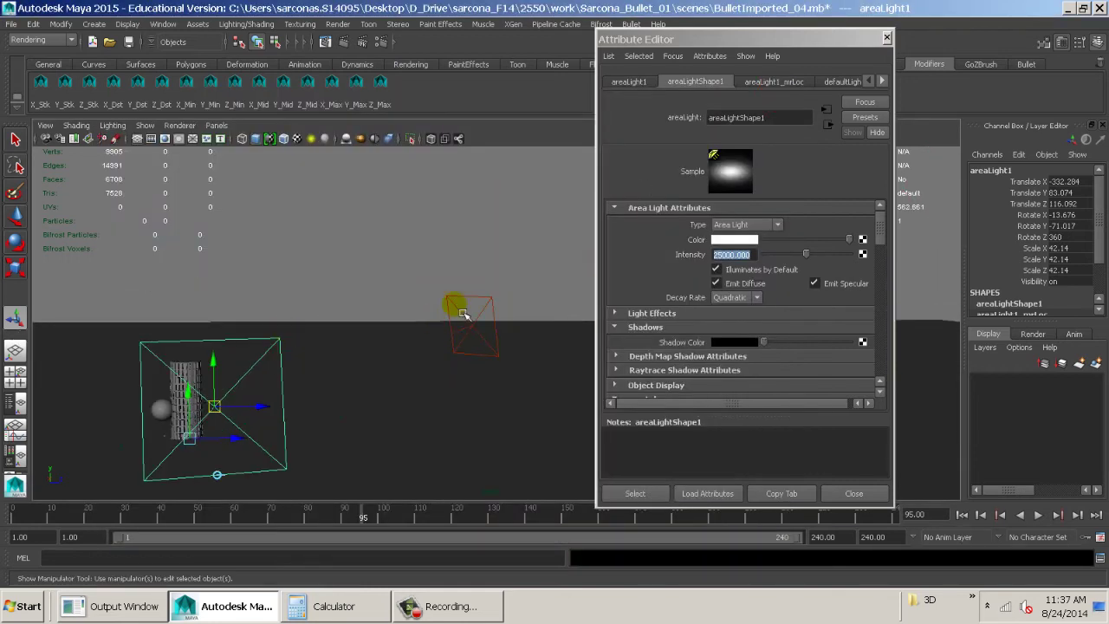
left_click(473, 299)
left_click_drag(474, 280, 316, 315)
- Try to stretch the second area light along its Y axis and undo the scaling
right_click_drag(315, 314, 371, 319, "alt")
middle_click_drag(381, 320, 446, 315, "alt")
key("r")
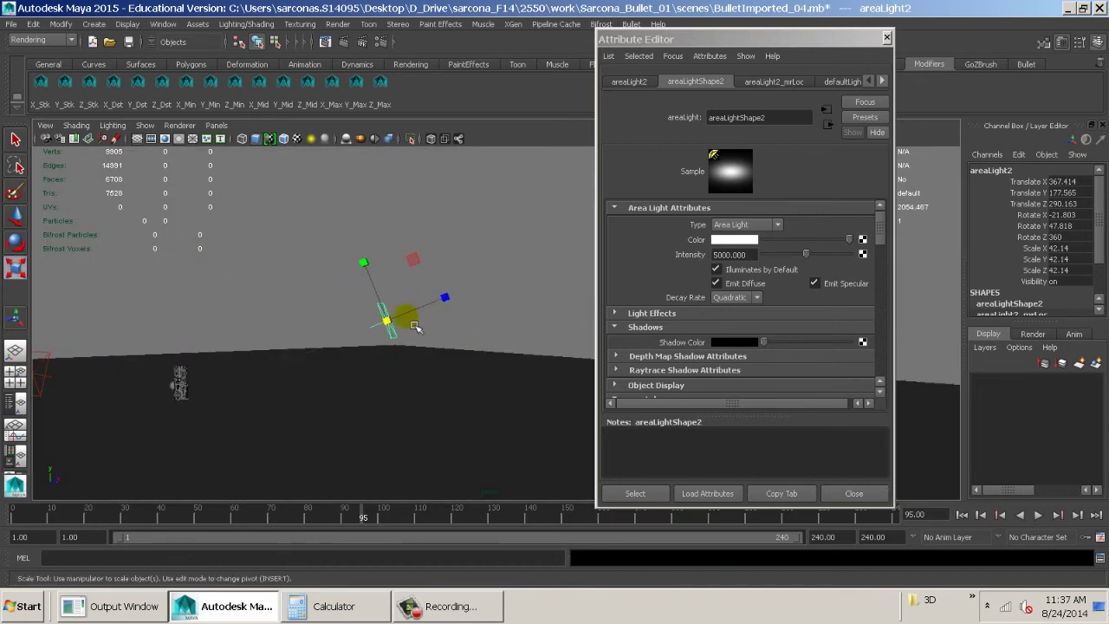
left_click_drag(366, 265, 197, 64)
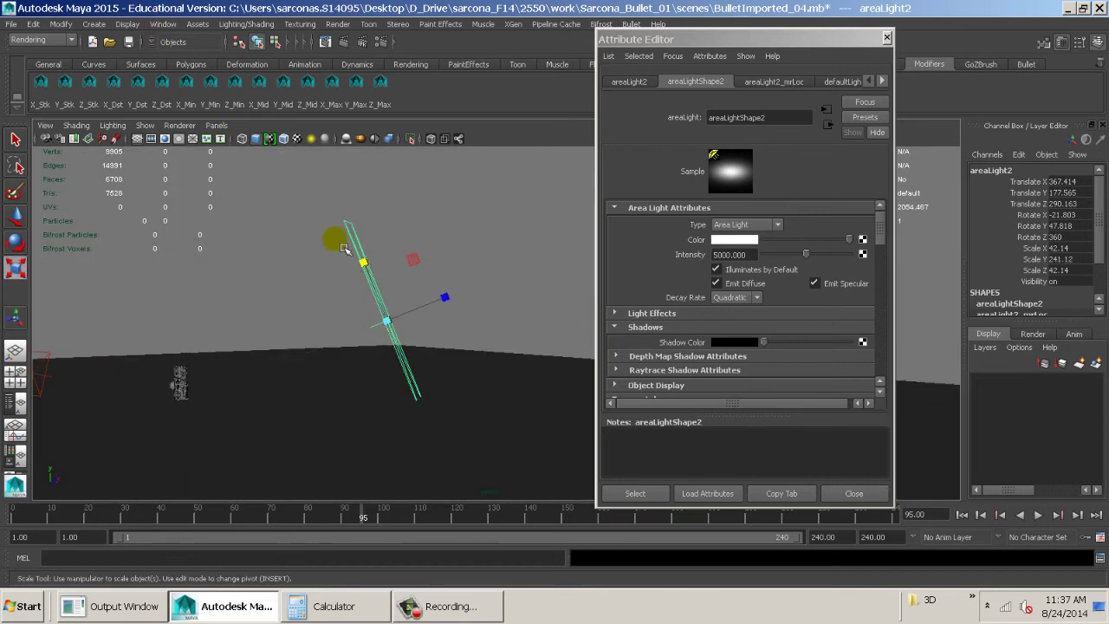
key("ctrl+z")
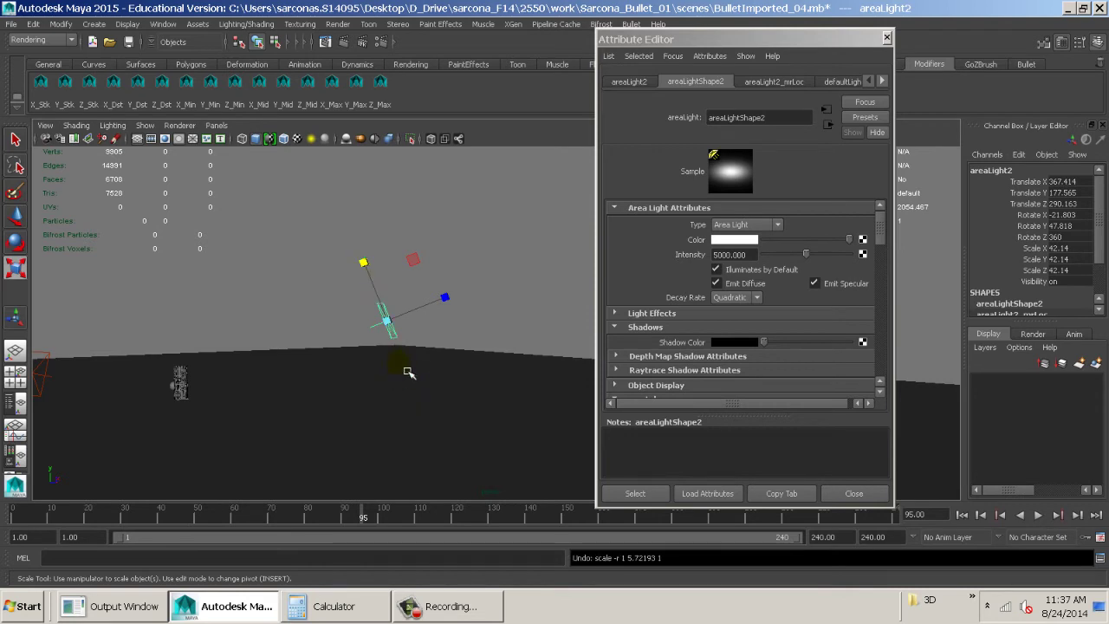
- Raise the first area light to about Y 415.2 and the second to about Y 447.4, both still aimed at the building
key("e")
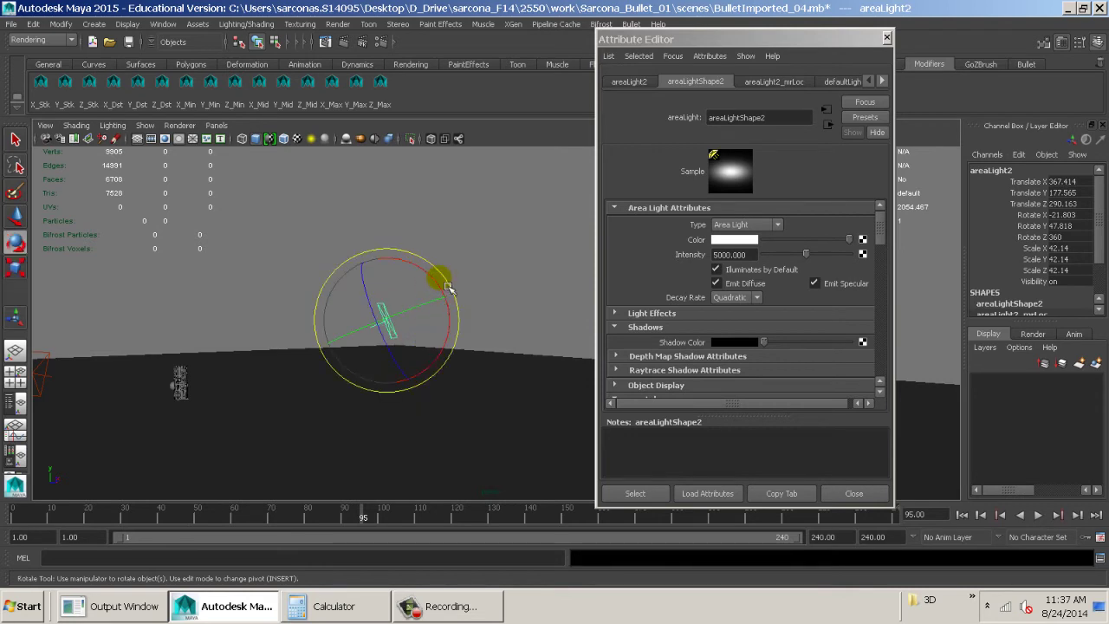
key("t")
left_click_drag(388, 274, 390, 244)
middle_click_drag(260, 295, 343, 270, "alt")
left_click(131, 333)
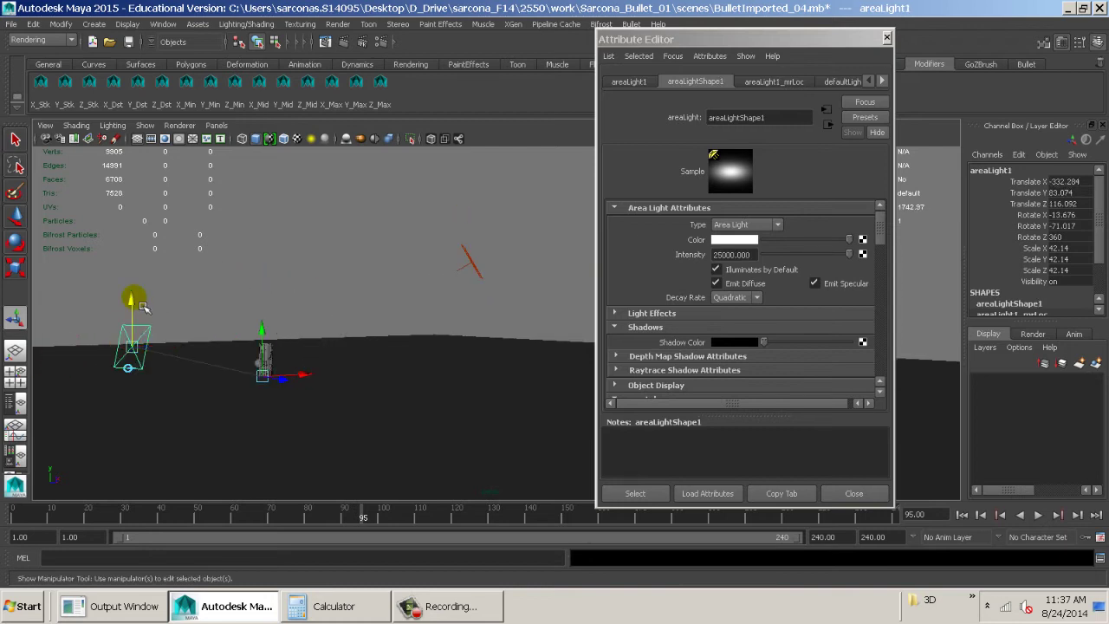
left_click_drag(143, 307, 179, 126)
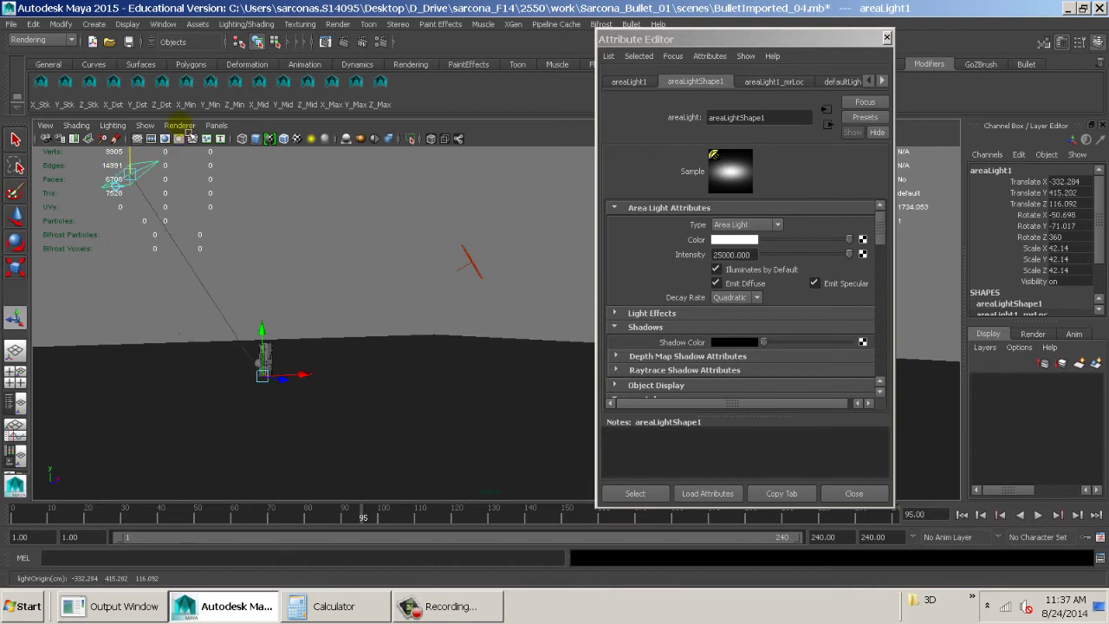
left_click(462, 264)
left_click_drag(471, 217, 474, 141)
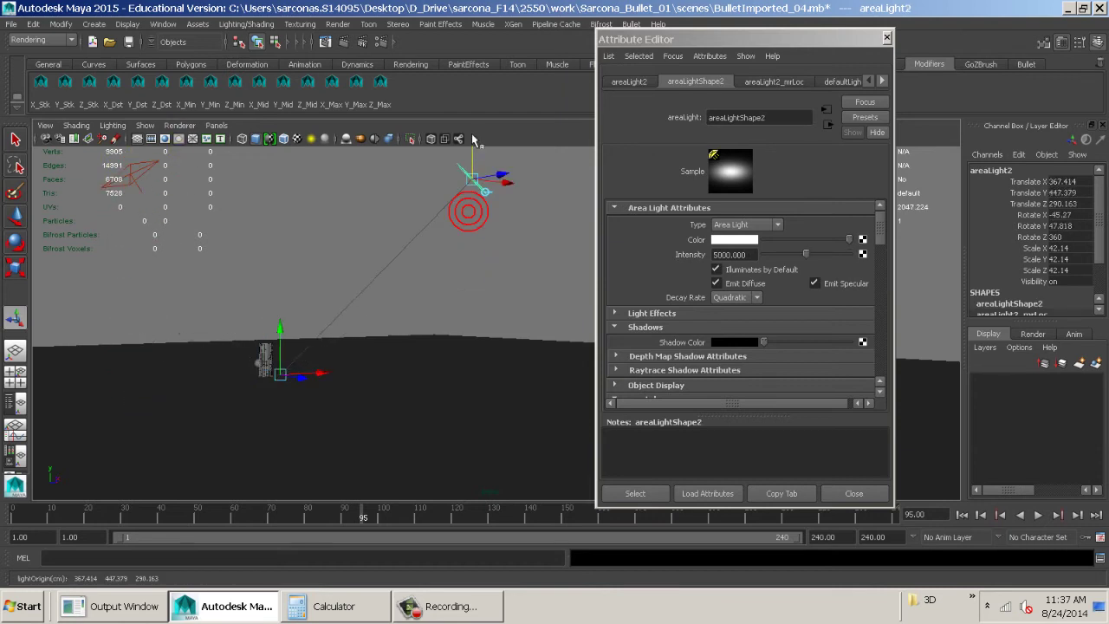
- Frame the building and sphere up close and test render them with both area lights in their higher positions
middle_click_drag(206, 307, 330, 255, "alt")
scroll(329, 286, "up", 4)
left_click_drag(335, 300, 274, 303, "alt")
middle_click_drag(274, 303, 503, 327, "alt")
scroll(509, 324, "up", 4)
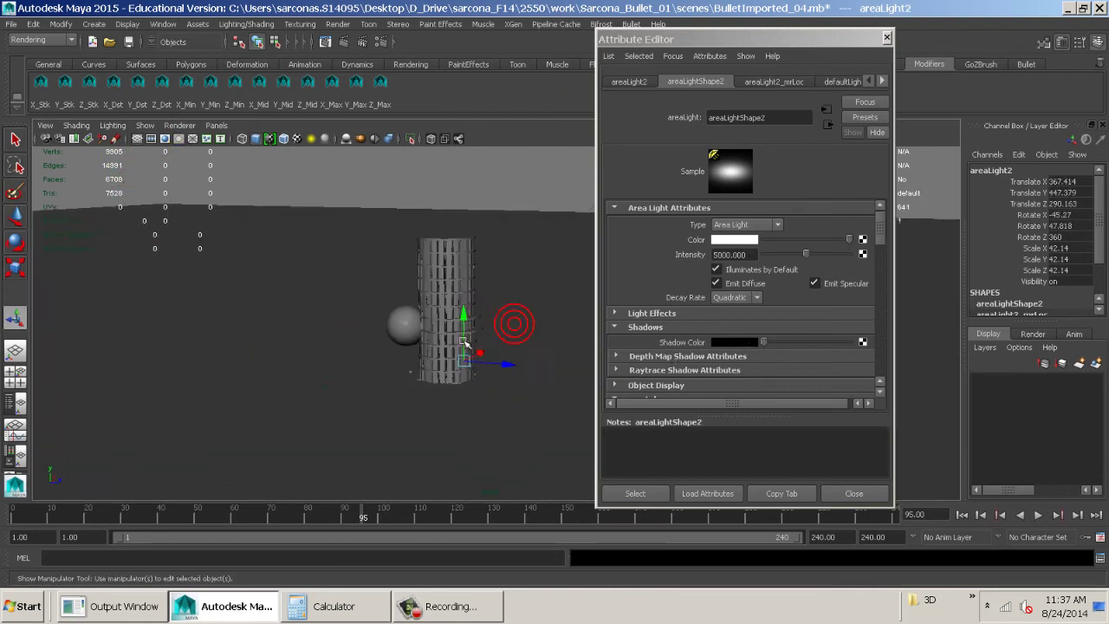
left_click_drag(515, 321, 461, 323, "alt")
middle_click_drag(461, 323, 439, 317, "alt")
right_click_drag(439, 317, 559, 335, "alt")
middle_click_drag(472, 317, 511, 372, "alt")
left_click_drag(511, 373, 484, 368, "alt")
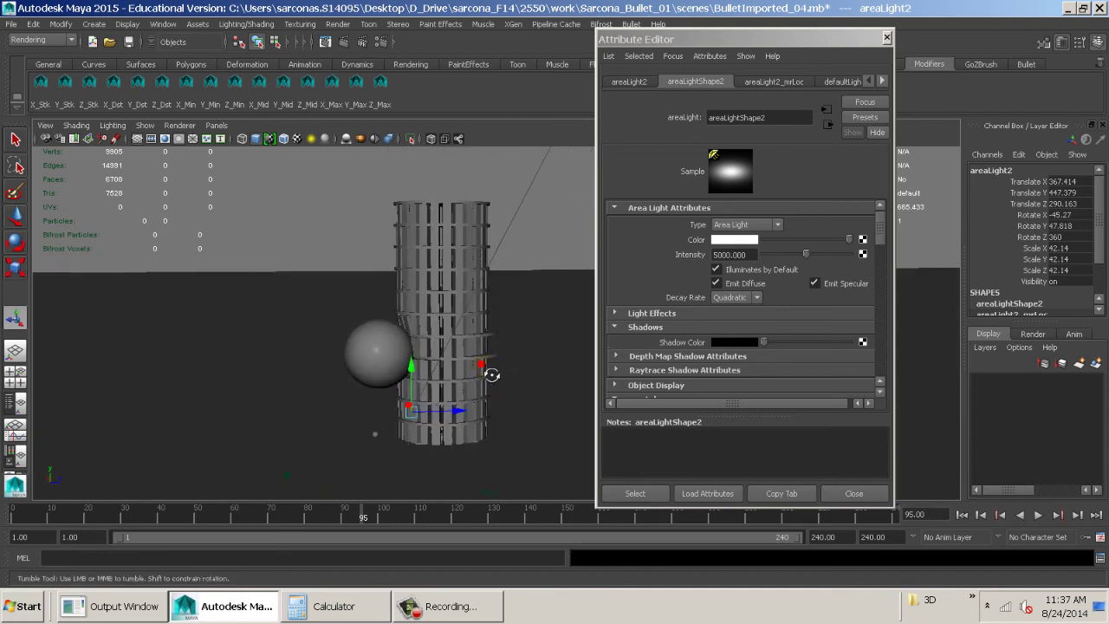
right_click_drag(484, 368, 515, 360, "alt")
left_click_drag(515, 361, 520, 364, "alt")
left_click(346, 42)
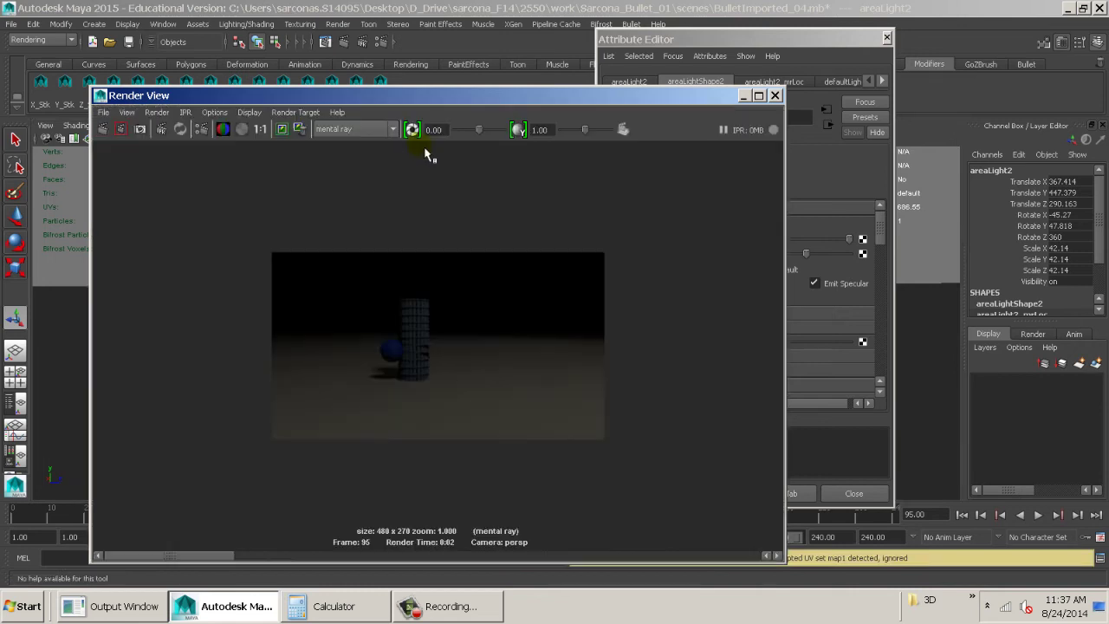
left_click(775, 95)
- Set the intensity of the first area light to 55000 and the second area light to 2000
right_click_drag(446, 266, 104, 245, "alt")
middle_click_drag(396, 228, 331, 331, "alt")
left_click(475, 226)
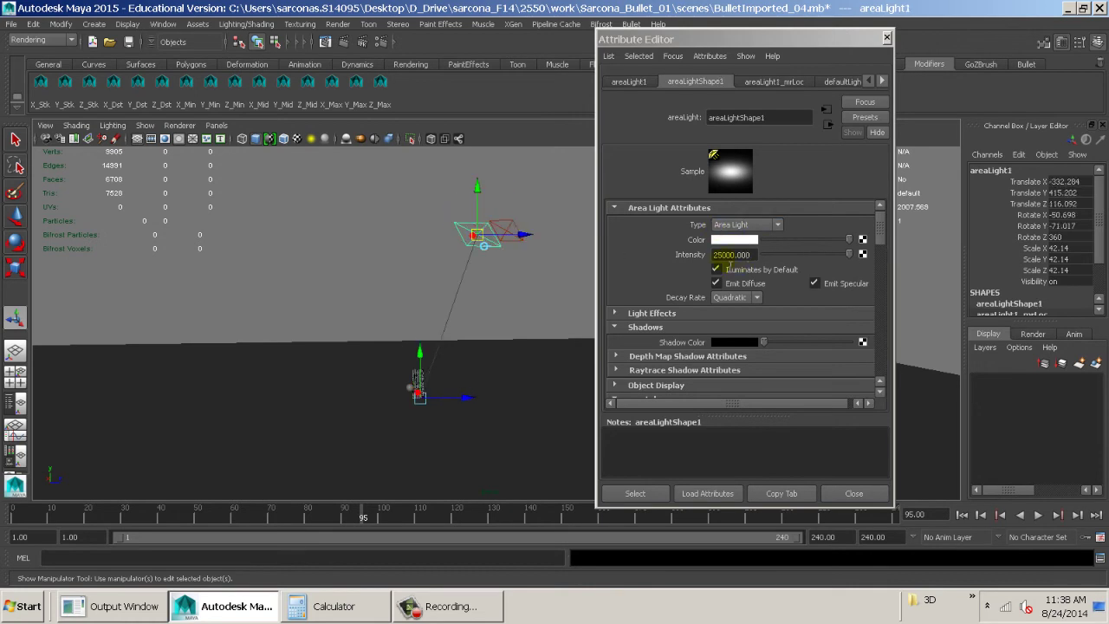
left_click(722, 255)
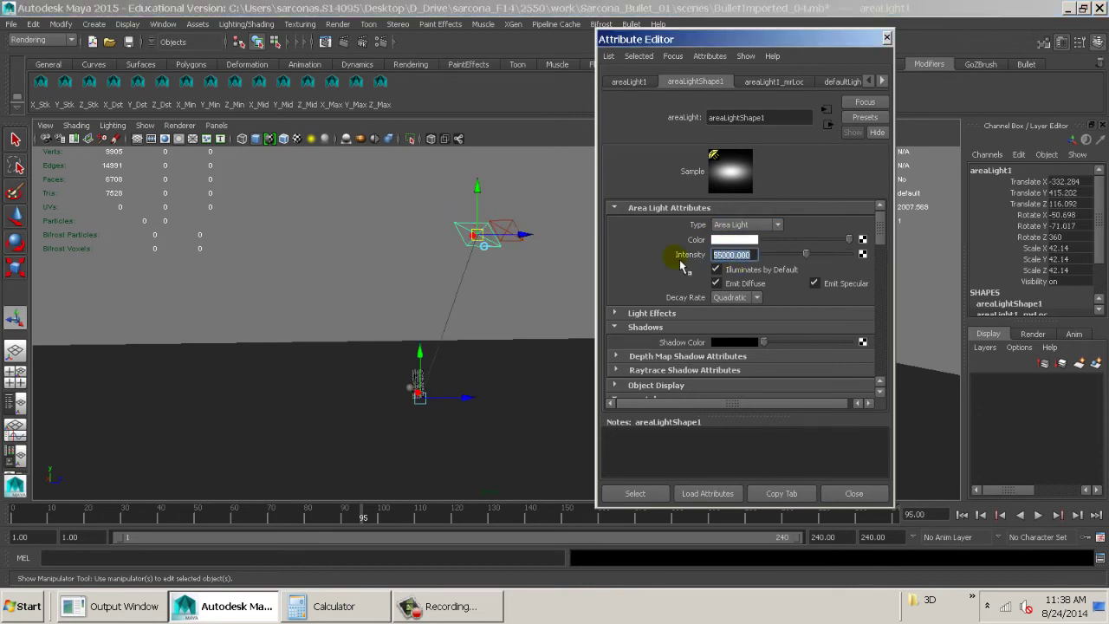
left_click(502, 214)
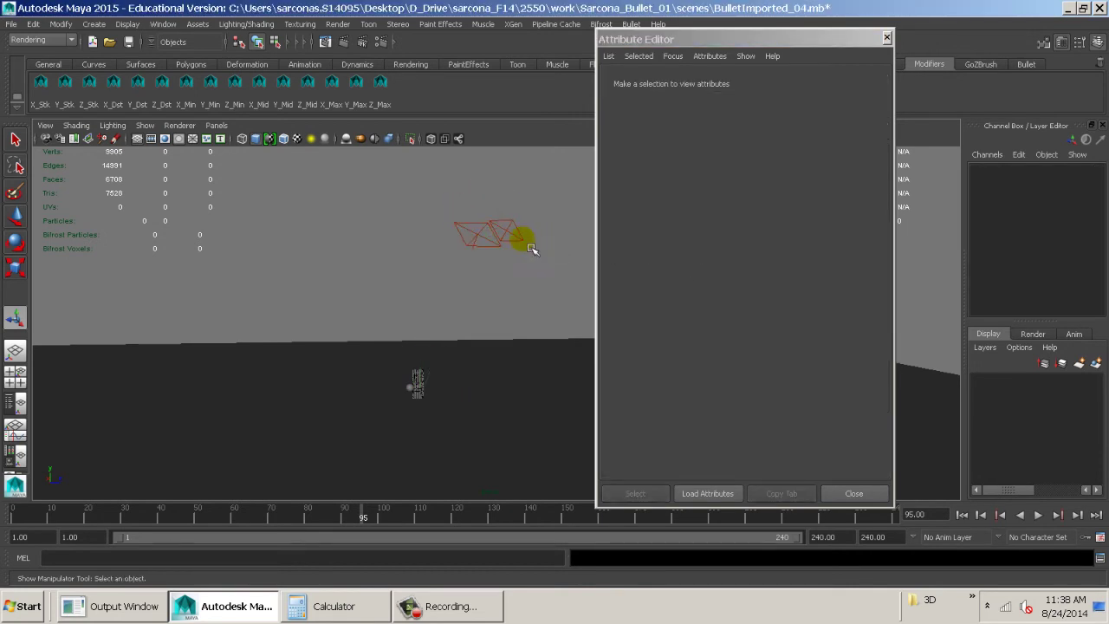
left_click(525, 242)
left_click(726, 254)
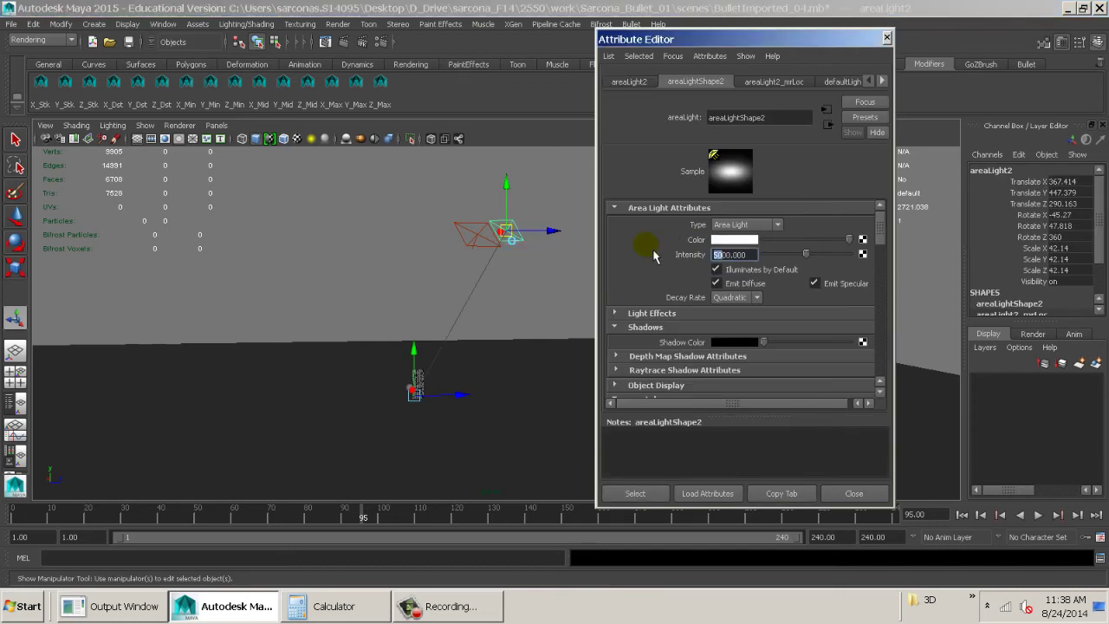
- Frame the building and sphere again and test render them with the new intensities of both lights
right_click_drag(300, 371, 529, 429, "alt")
middle_click_drag(399, 412, 507, 246, "alt")
right_click_drag(507, 246, 763, 322, "alt")
middle_click_drag(503, 344, 706, 437, "alt")
right_click_drag(564, 398, 511, 303, "alt")
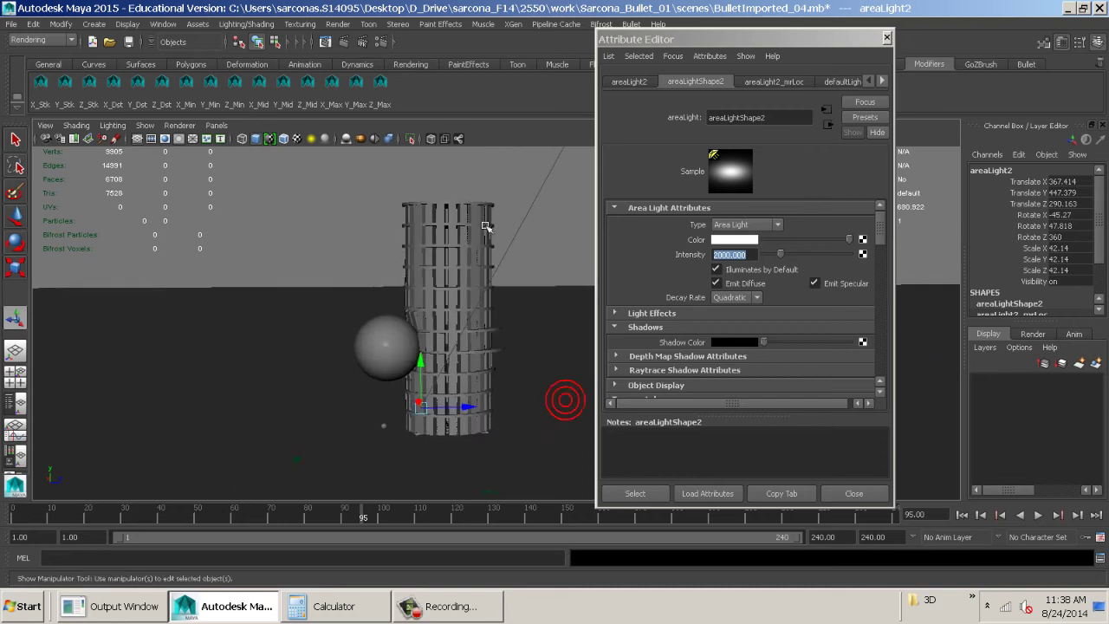
left_click(346, 43)
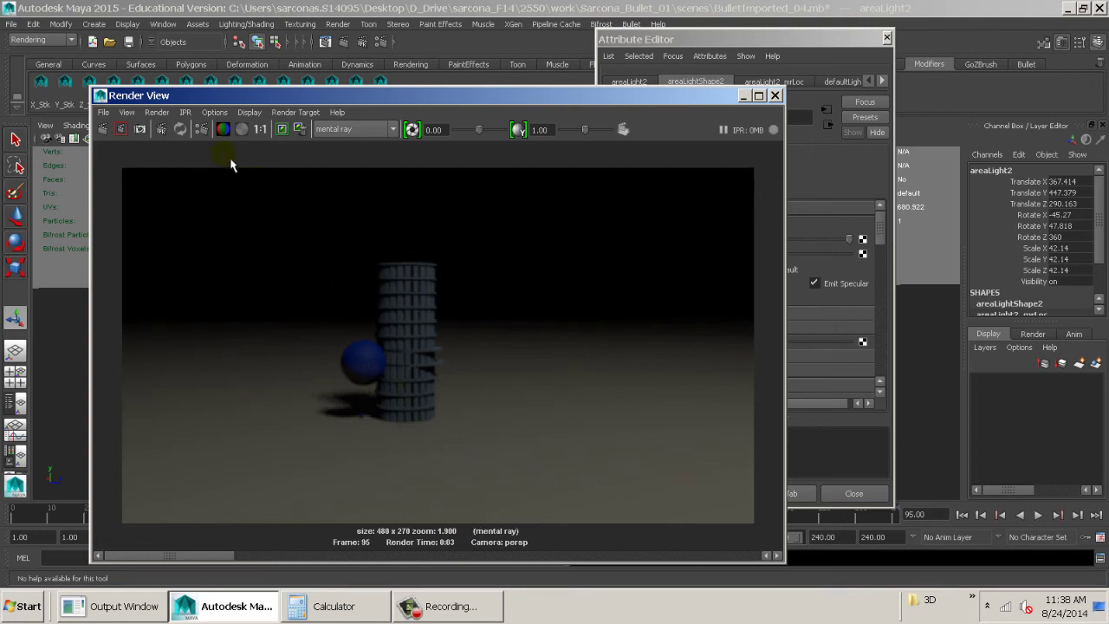
- Enable Final Gathering in the render settings with accuracy 50, point density 0.5 and point interpolation 50
left_click(200, 129)
left_click_drag(287, 57, 783, 60)
left_click(829, 126)
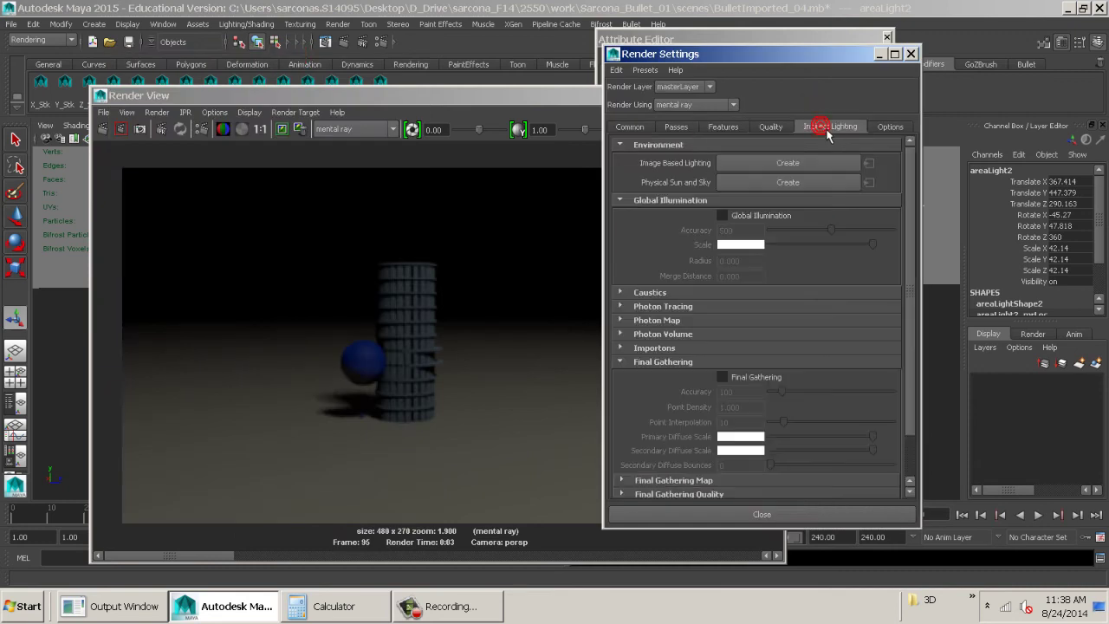
left_click(741, 378)
double_click(747, 391)
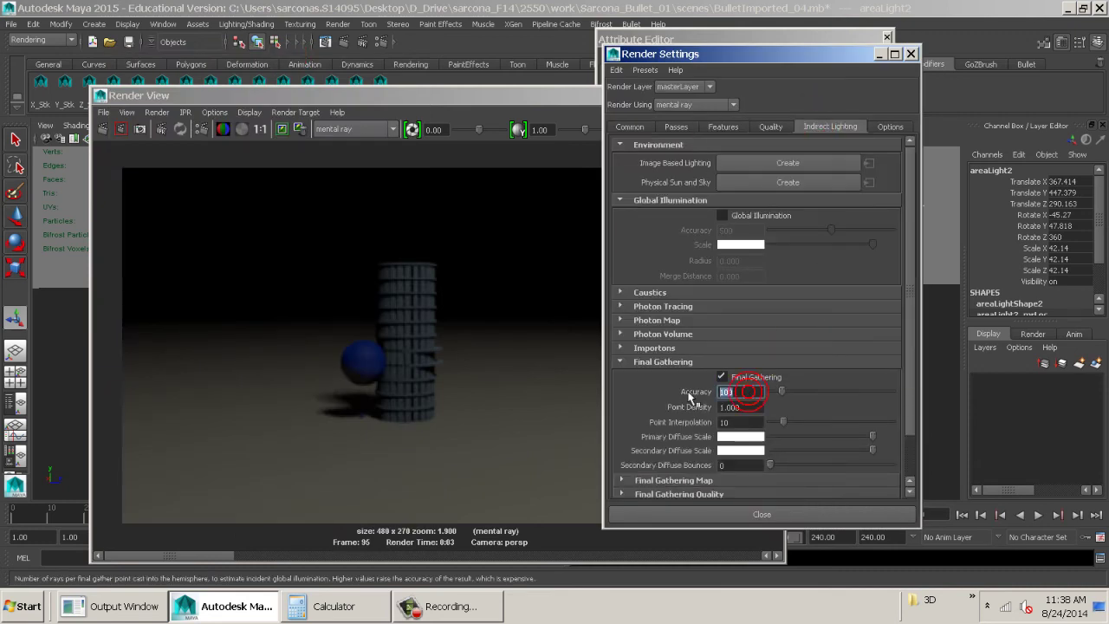
key("Tab")
type(".5")
key("Tab")
type("50")
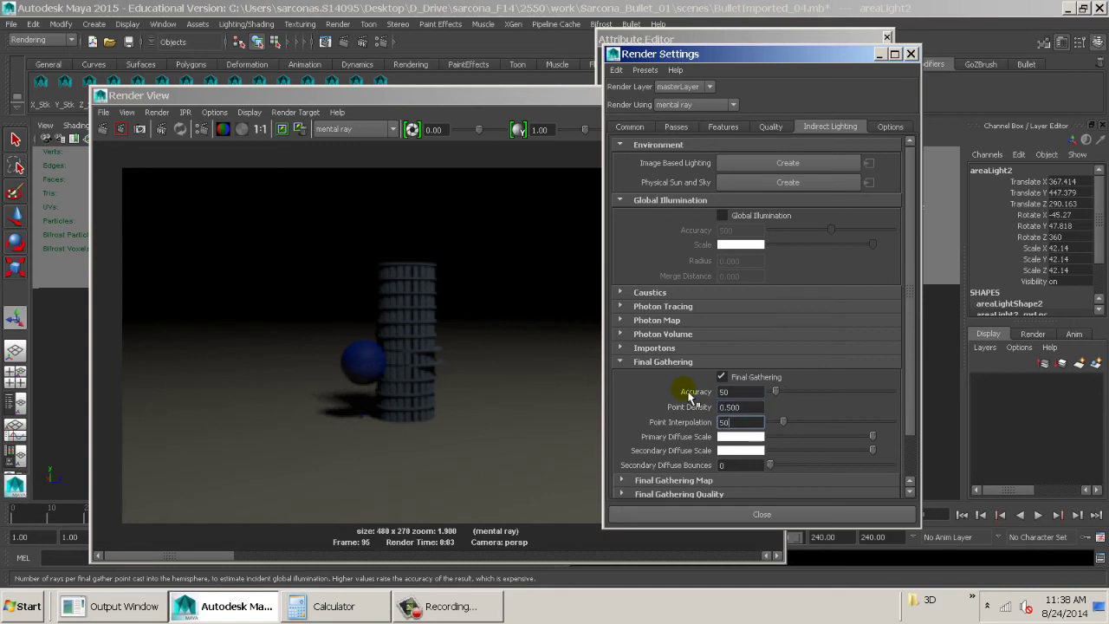
- Test render the scene with Final Gathering and examine the building, sphere and their shadows up close
left_click(103, 130)
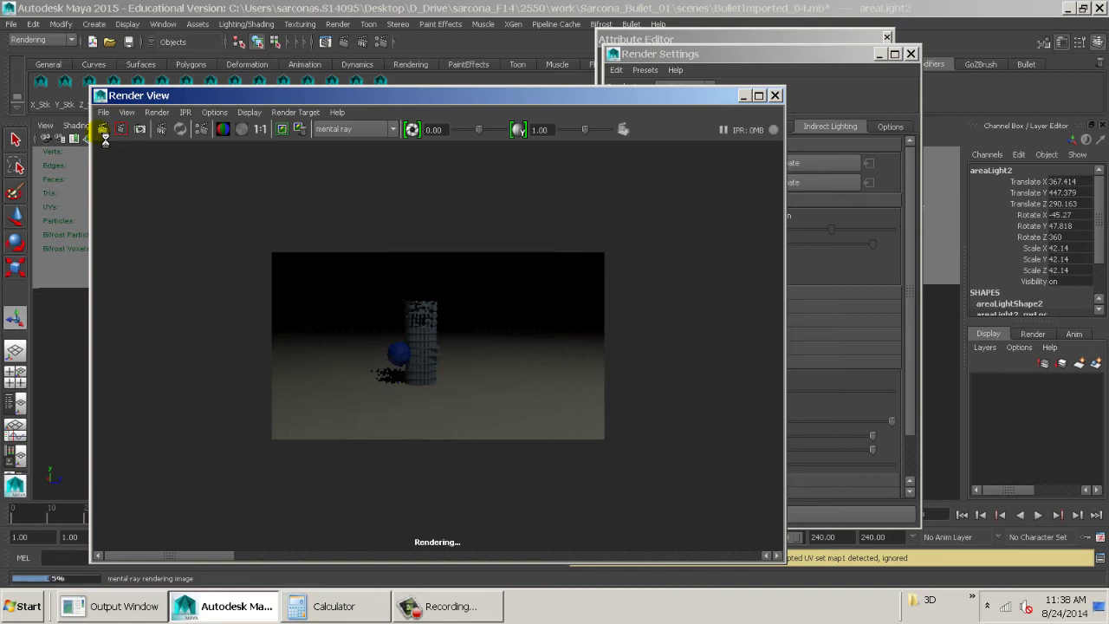
scroll(416, 376, "up", 5)
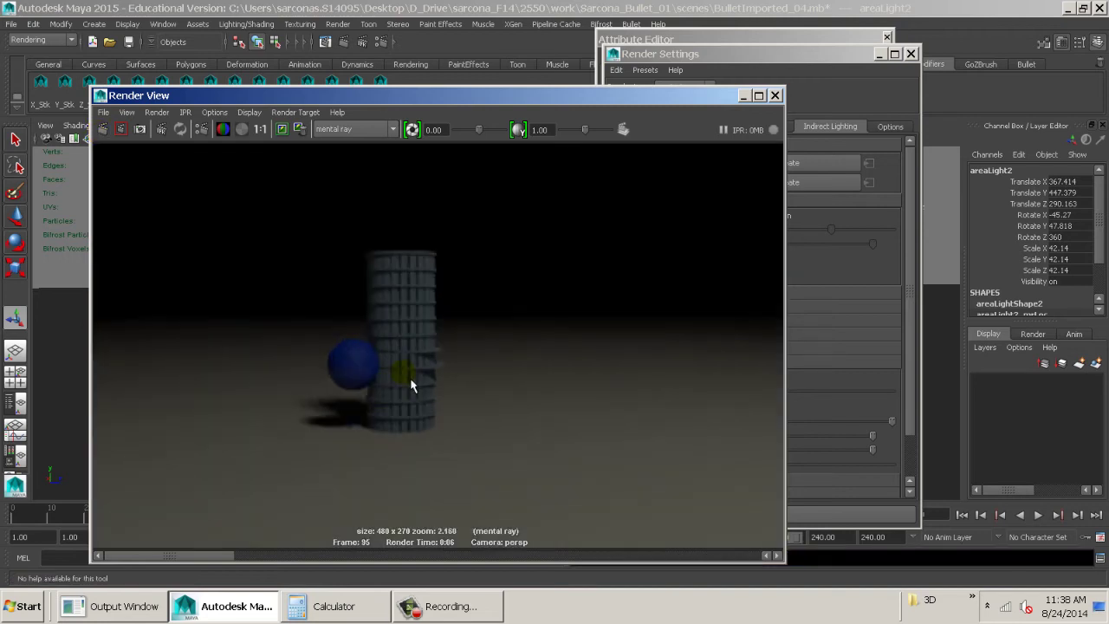
middle_click_drag(373, 415, 449, 362, "alt")
right_click_drag(448, 362, 545, 389, "alt")
middle_click_drag(477, 337, 470, 360, "alt")
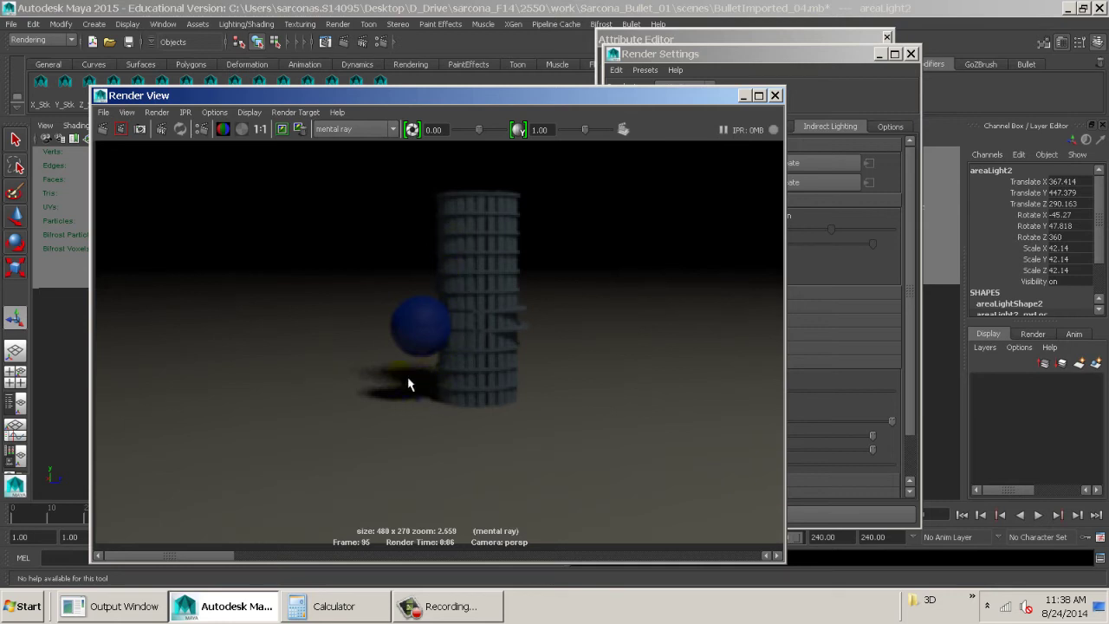
left_click(775, 96)
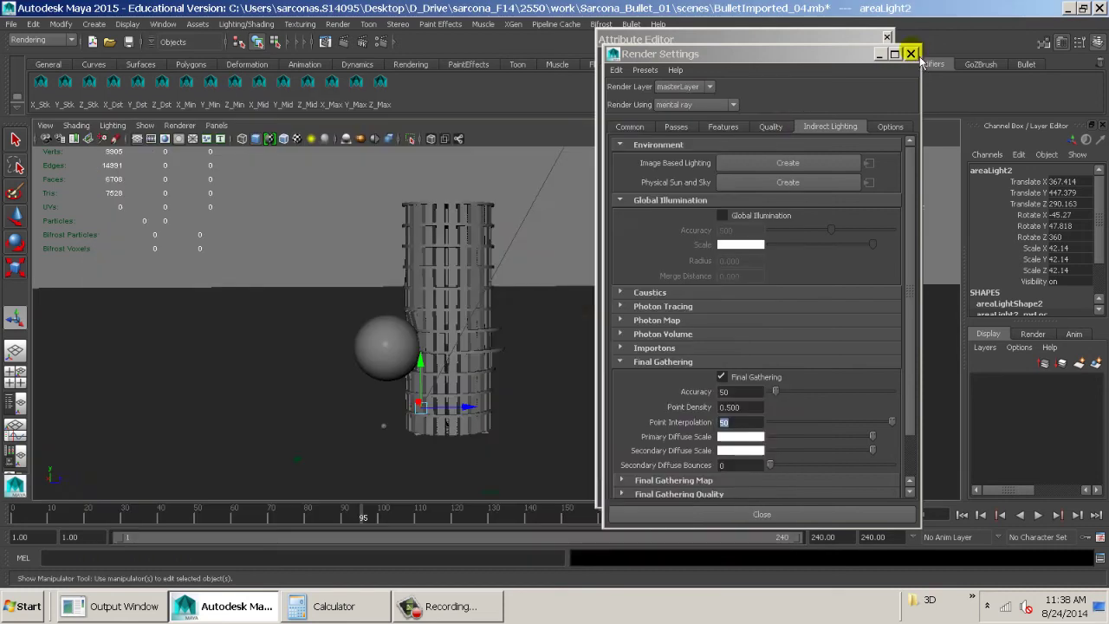
left_click(910, 53)
left_click(886, 36)
- Select both area lights and scale them up uniformly to about 245.9
right_click_drag(649, 277, 376, 240, "alt")
right_click_drag(624, 240, 578, 222, "alt")
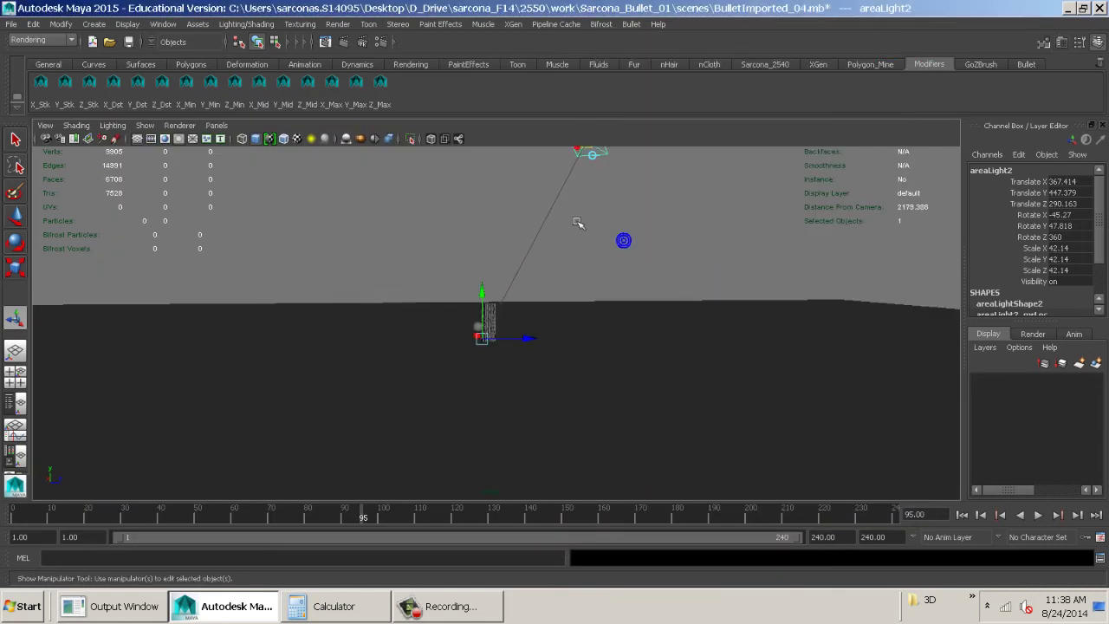
middle_click_drag(577, 222, 550, 333, "alt")
left_click_drag(546, 331, 491, 345, "alt")
left_click(421, 284, "shift")
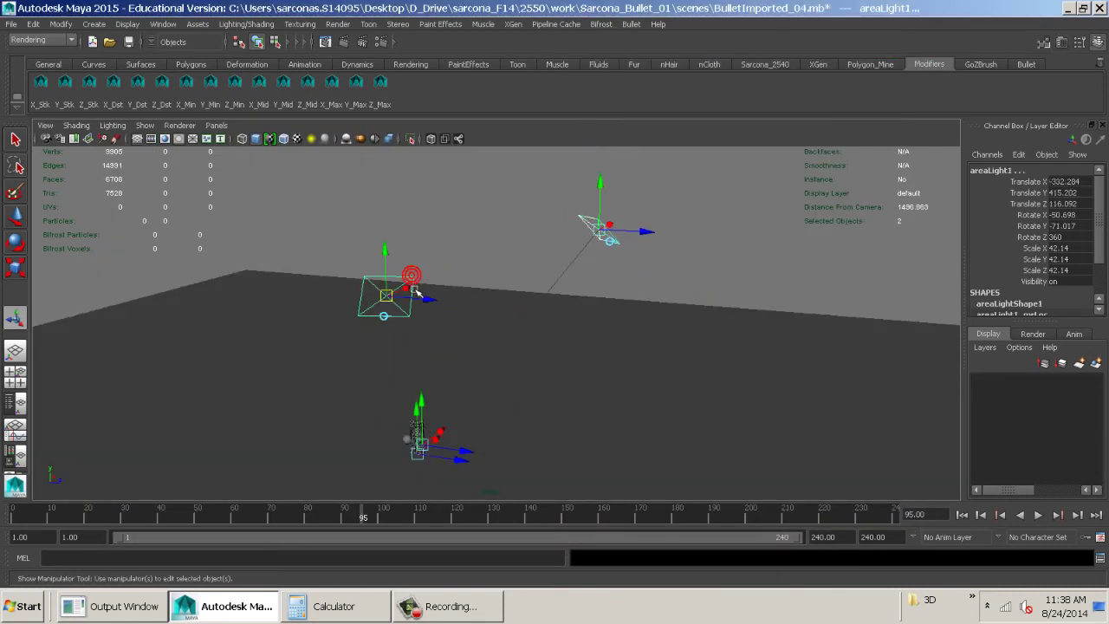
key("r")
middle_click_drag(384, 356, 664, 364)
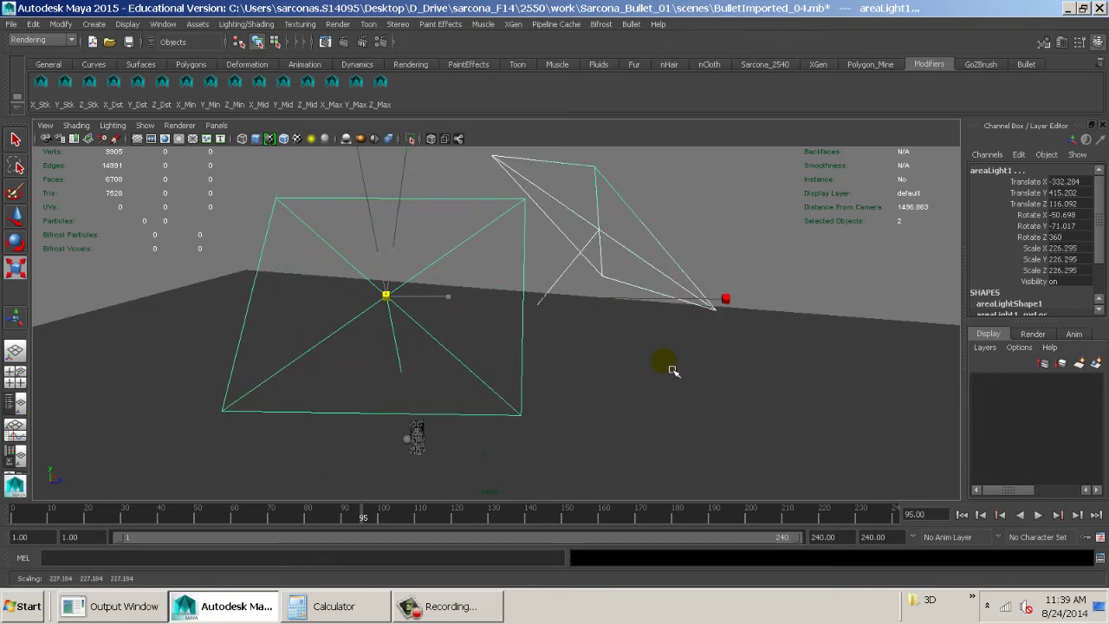
- Frame the building from a low angle and test render it with the enlarged area lights
left_click_drag(663, 364, 621, 258, "alt")
right_click_drag(621, 258, 719, 379, "alt")
left_click_drag(515, 354, 587, 372, "alt")
middle_click_drag(613, 379, 654, 451, "alt")
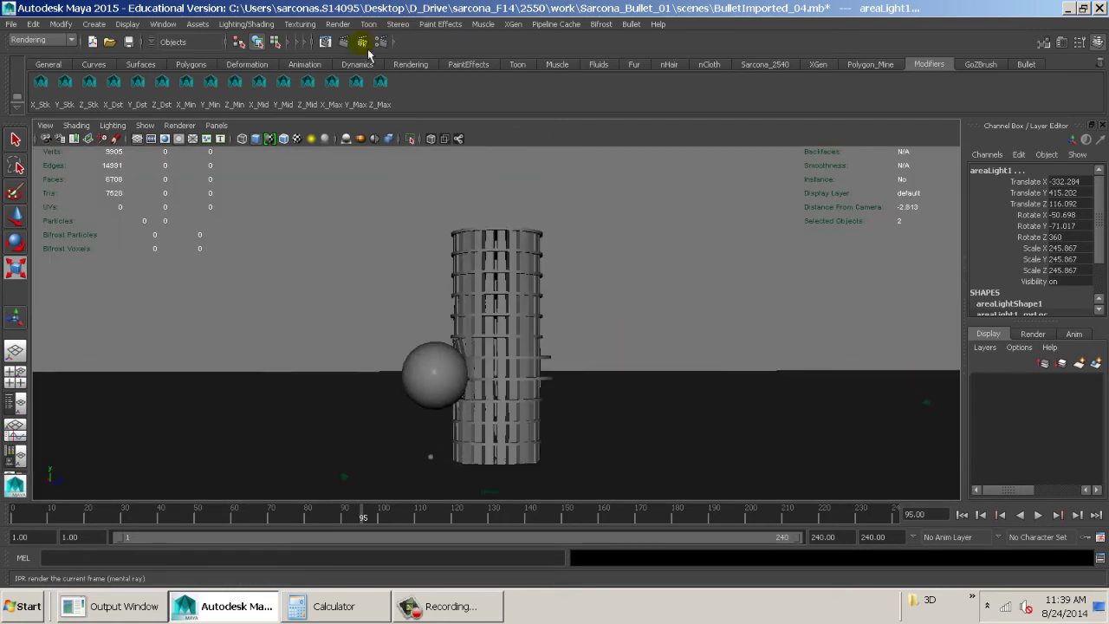
left_click(344, 42)
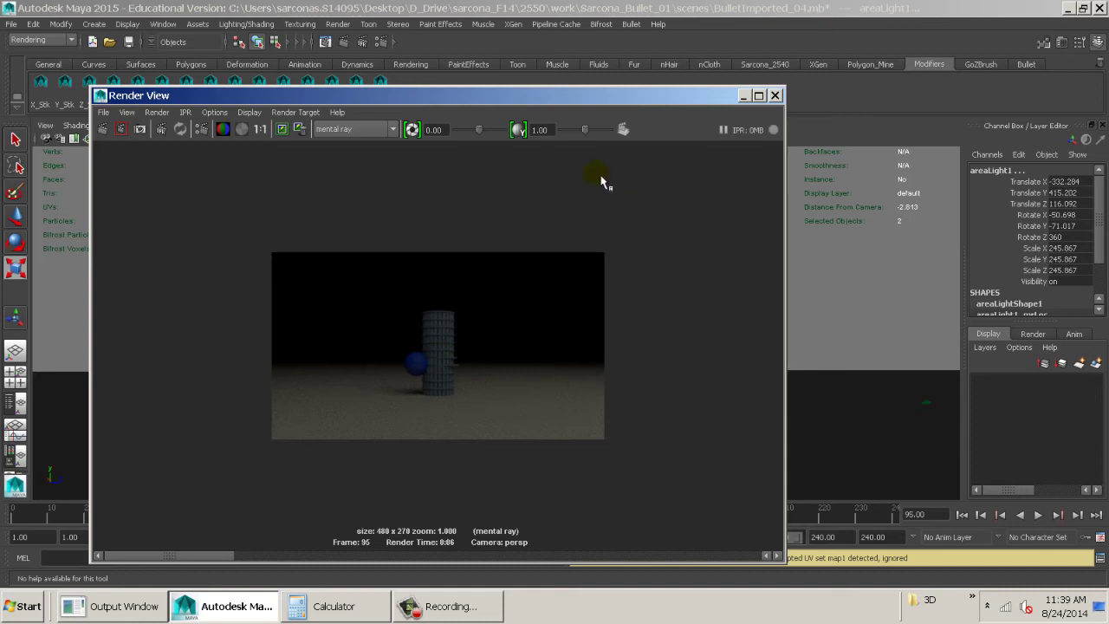
- Zoom in on the test render to examine the building, sphere and ground shadow
scroll(424, 329, "up", 2)
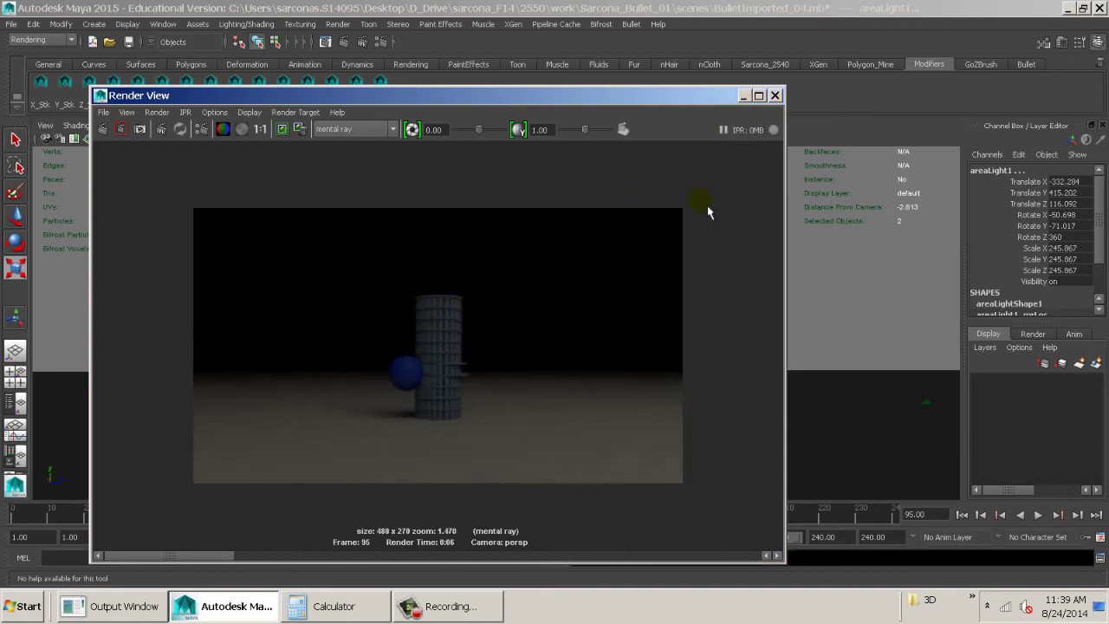
left_click(774, 129)
left_click(777, 97)
- Locate the large area lights above the building and edit the intensity of areaLight1
middle_click_drag(544, 360, 572, 316, "alt")
left_click_drag(572, 316, 574, 325, "alt")
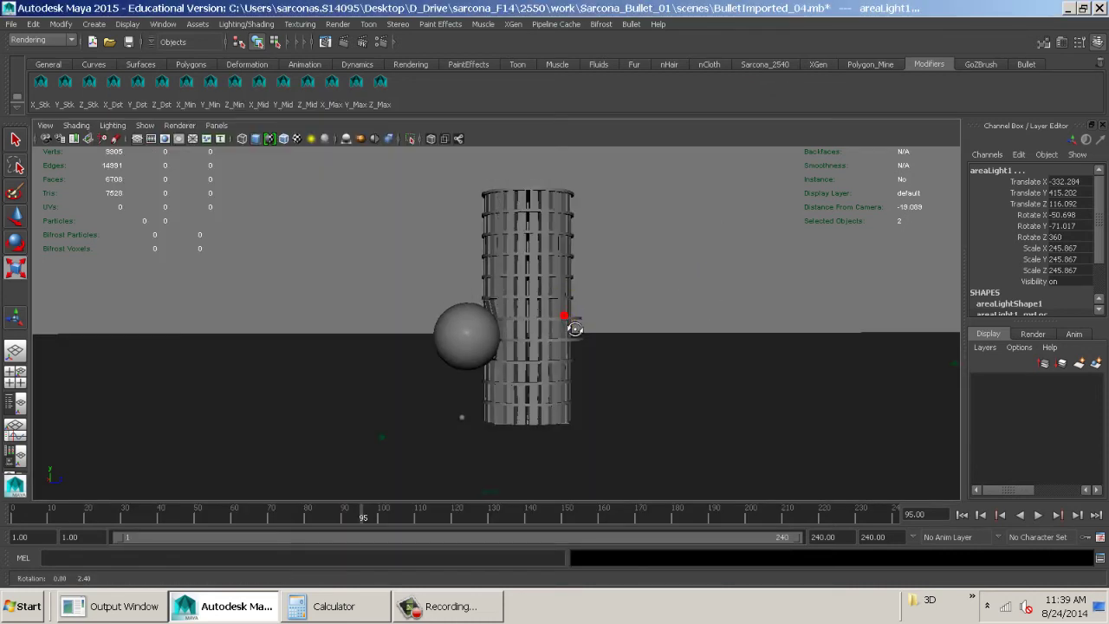
right_click_drag(575, 327, 622, 345, "alt")
middle_click_drag(607, 344, 618, 375, "alt")
right_click_drag(688, 402, 538, 401, "alt")
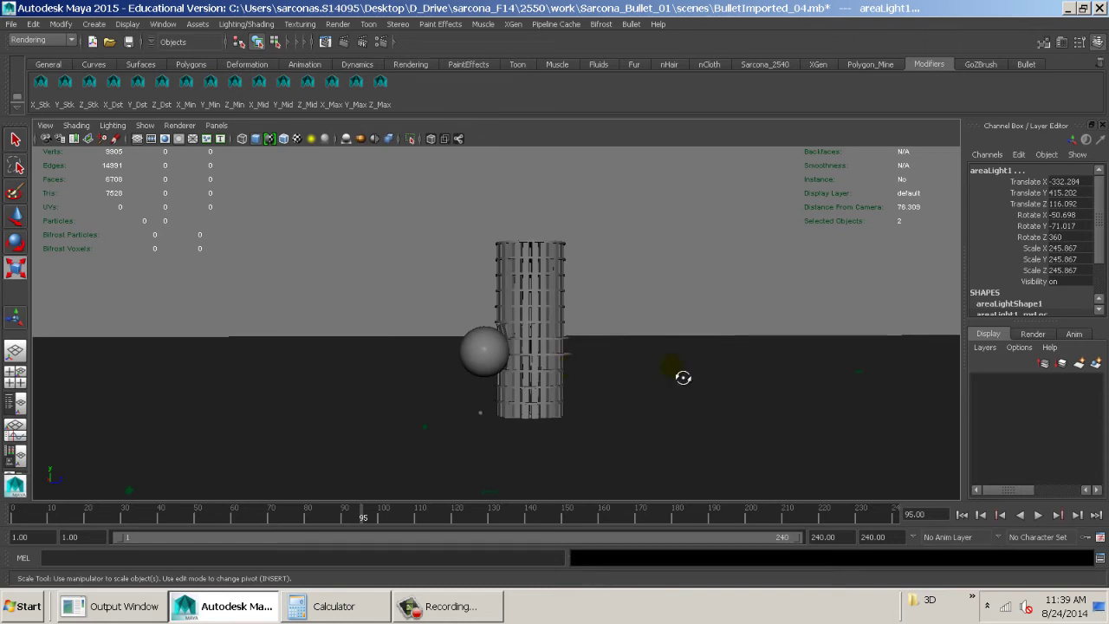
right_click_drag(672, 366, 554, 312, "alt")
middle_click_drag(555, 312, 497, 403, "alt")
right_click_drag(488, 404, 433, 373, "alt")
left_click_drag(607, 298, 532, 323, "alt")
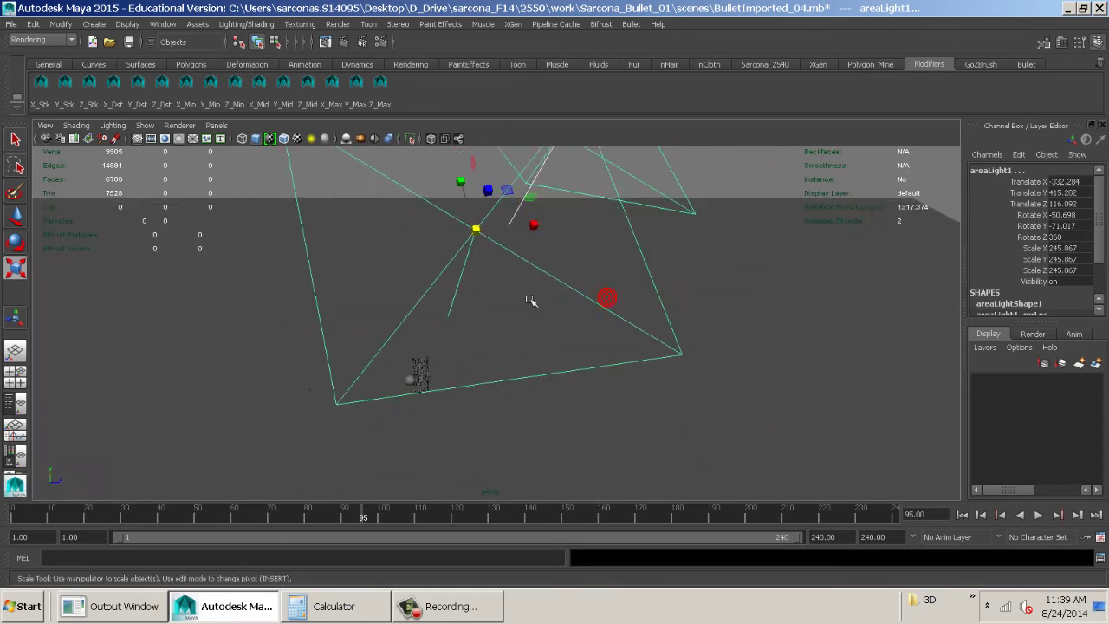
left_click(644, 250)
key("ctrl+a")
left_click(719, 255)
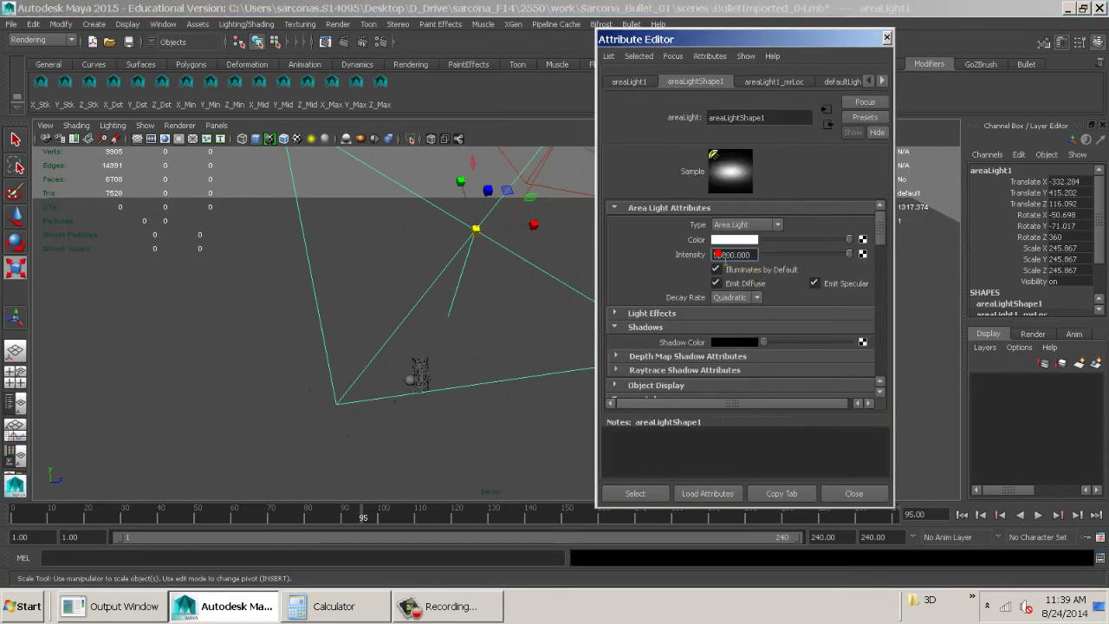
- Select areaLight2 and change its intensity to brighten the scene
middle_click_drag(517, 239, 358, 388, "alt")
left_click(463, 208)
left_click_drag(720, 255, 678, 258)
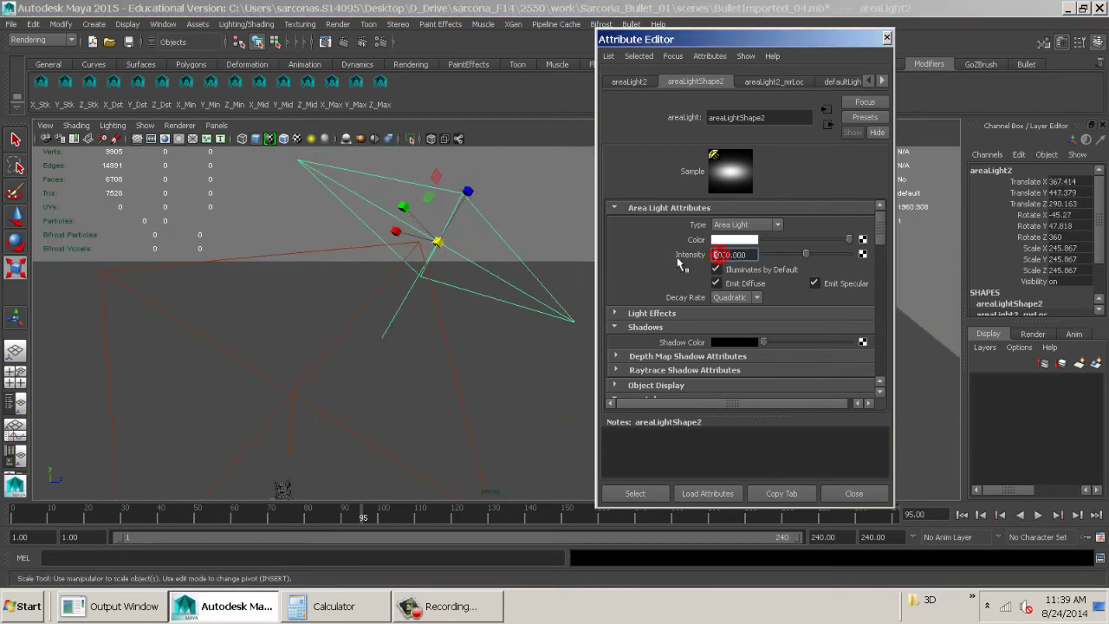
key("Return")
- Frame the building from a low angle and test render it with the adjusted light intensities
middle_click_drag(347, 466, 487, 256, "alt")
right_click_drag(488, 255, 642, 337, "alt")
left_click(379, 279)
key("f")
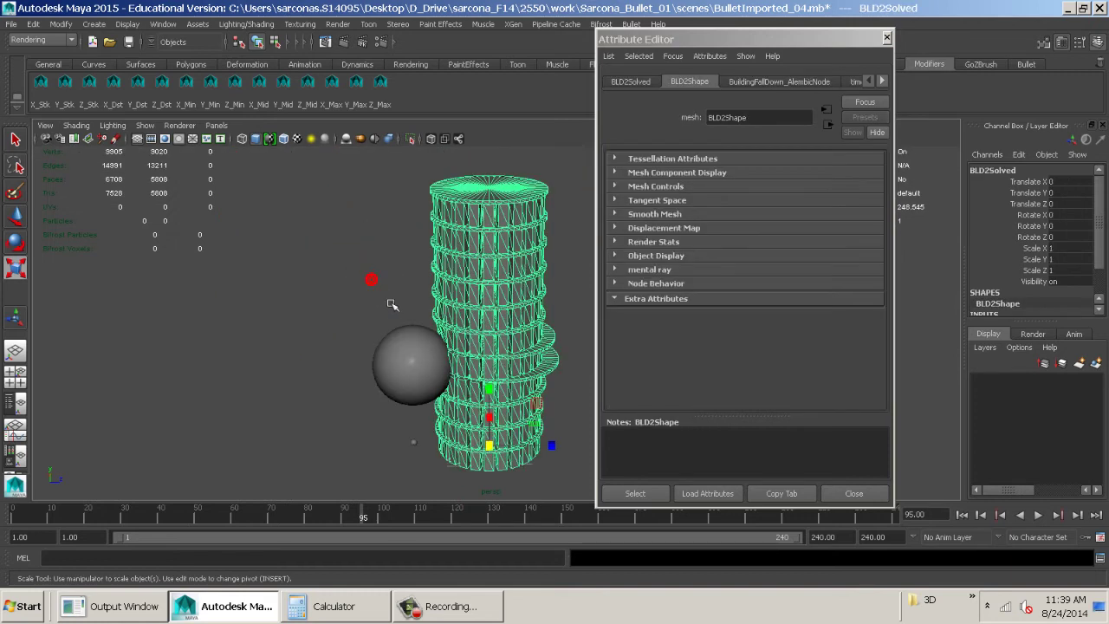
left_click_drag(453, 332, 486, 335, "alt")
right_click_drag(486, 338, 390, 364, "alt")
left_click_drag(423, 368, 431, 376, "alt")
right_click_drag(430, 376, 351, 359, "alt")
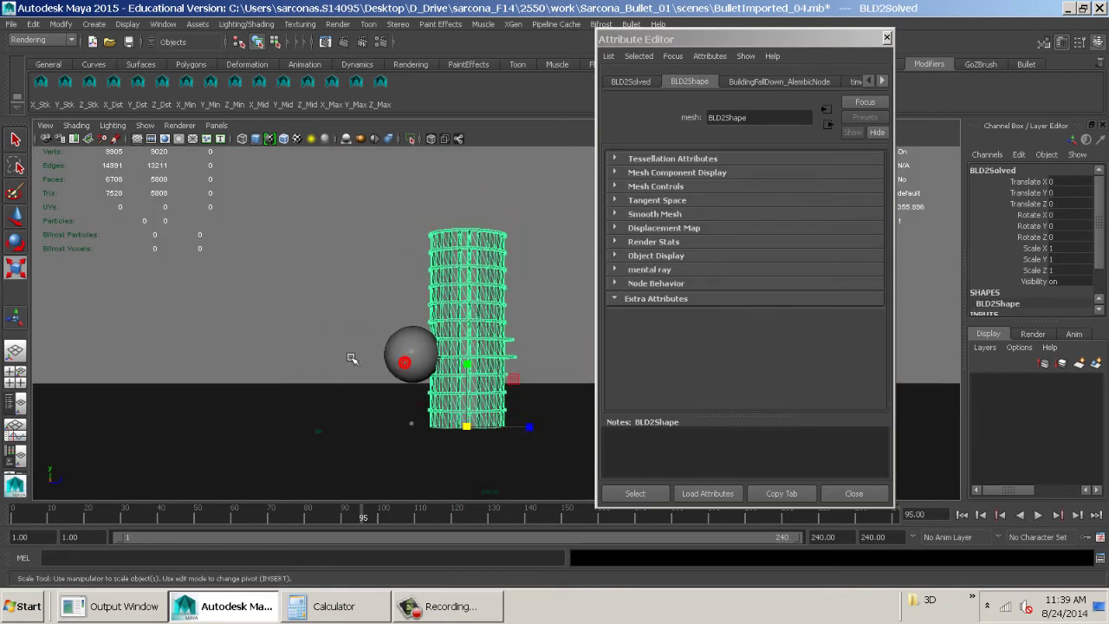
left_click_drag(368, 338, 378, 352, "alt")
left_click(344, 42)
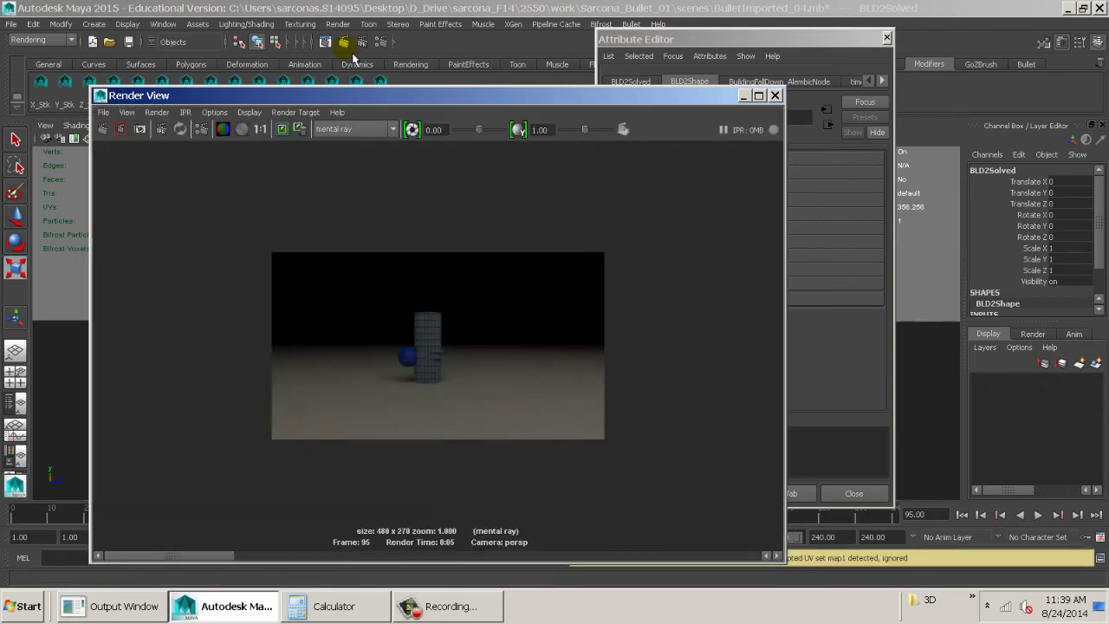
scroll(409, 349, "up", 1)
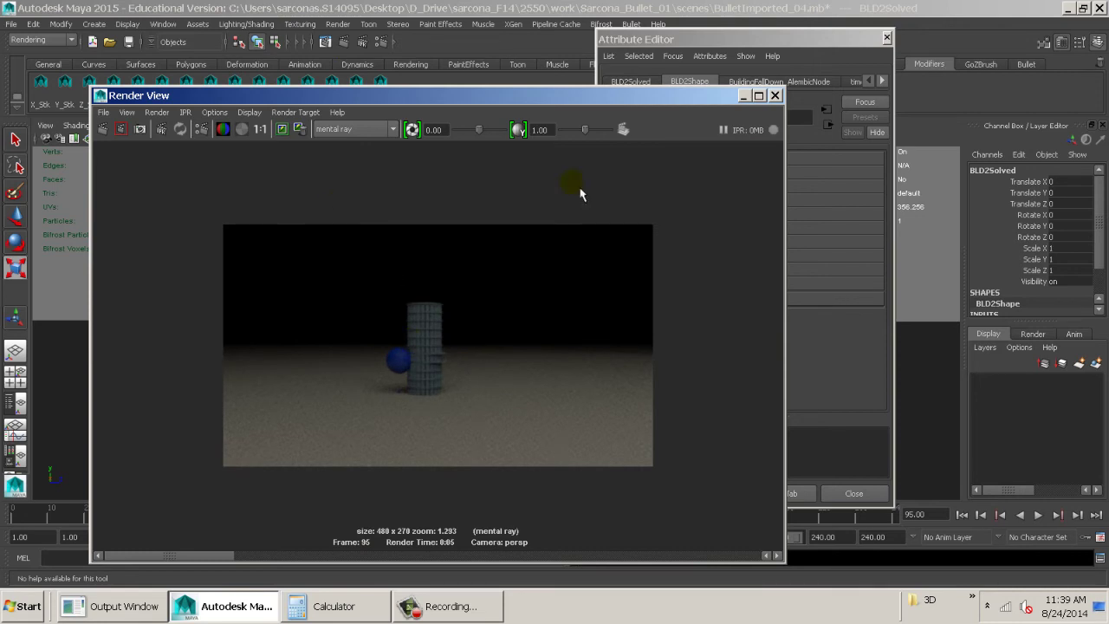
left_click(774, 96)
left_click(854, 493)
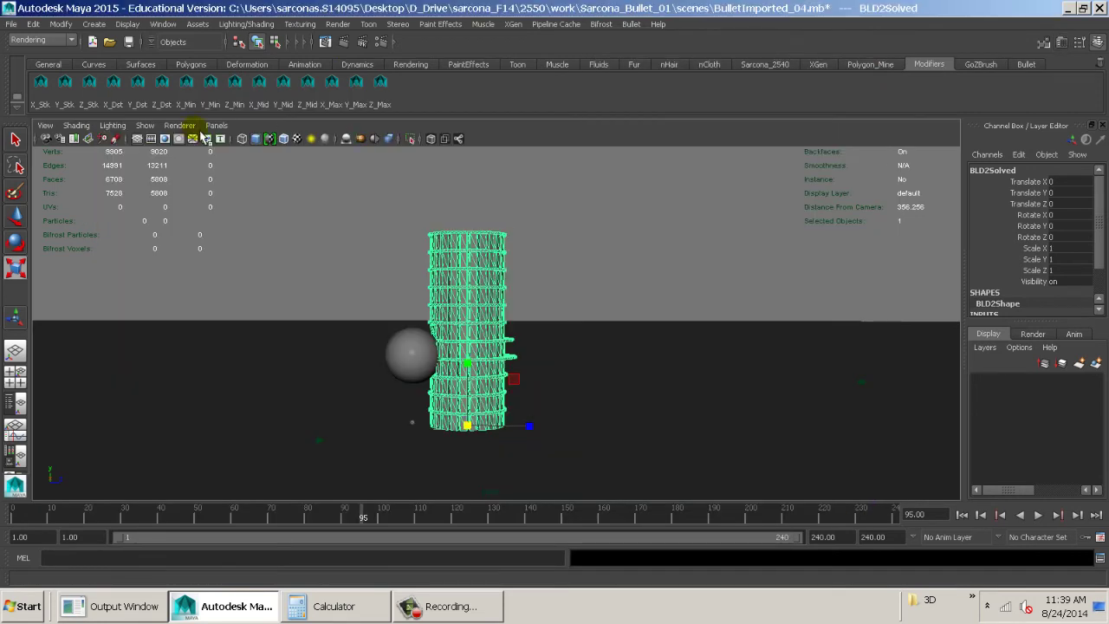
- Look through camera01 and test render the scene at frame 95
left_click(217, 125)
mouse_move(266, 142)
left_click(359, 155)
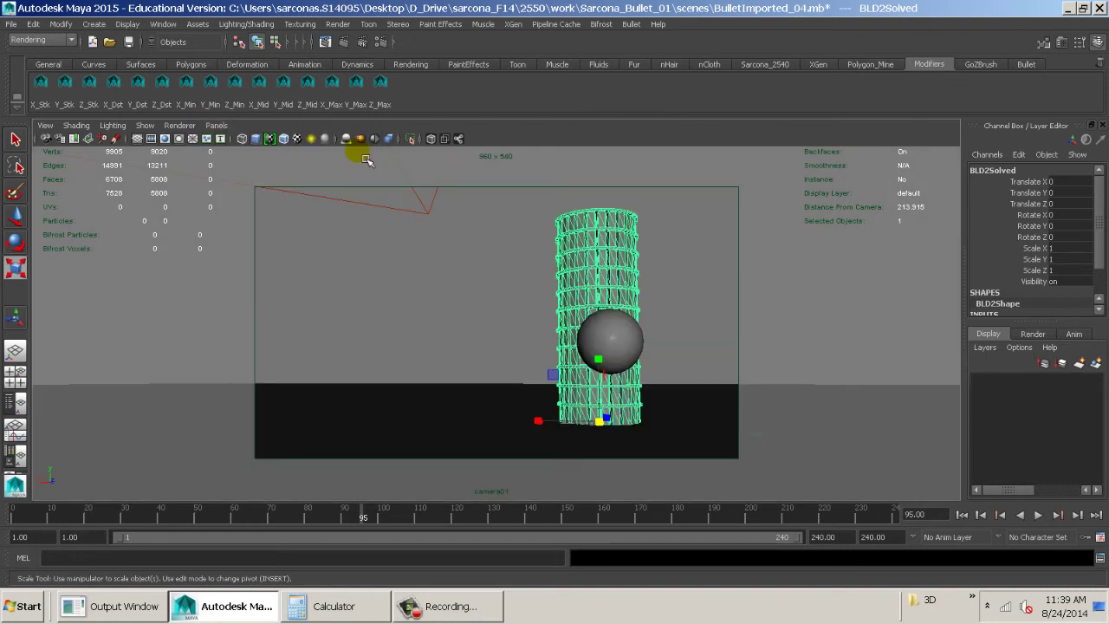
left_click(345, 43)
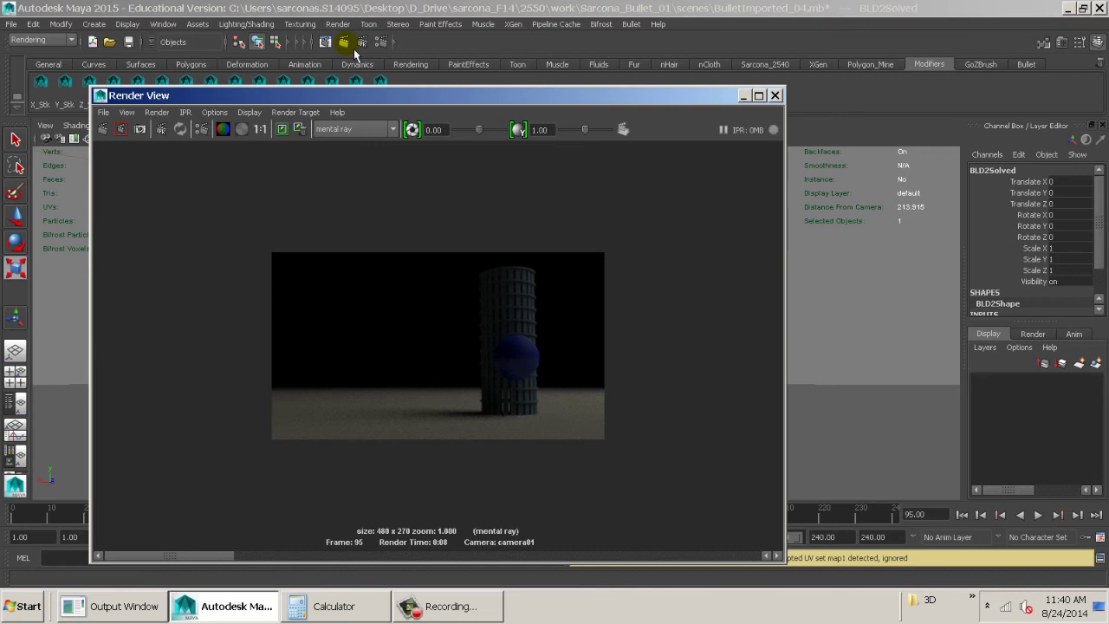
left_click(774, 95)
- Select areaLight2 above the scene and duplicate it as a third area light
left_click(693, 245)
left_click_drag(694, 245, 697, 255, "alt")
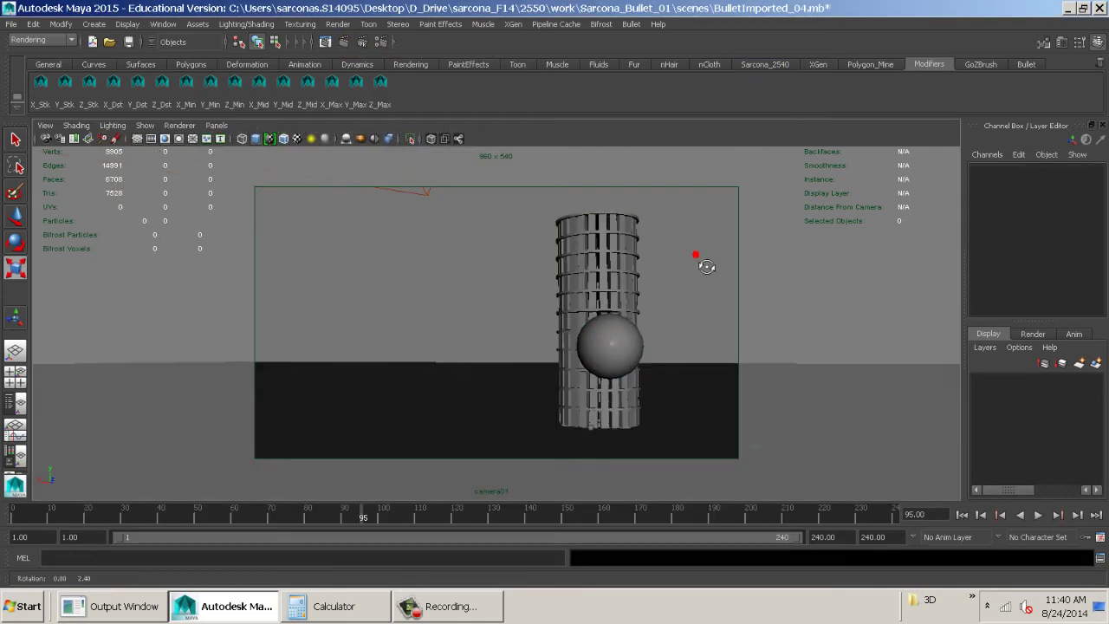
right_click_drag(703, 261, 287, 160, "alt")
middle_click_drag(533, 232, 530, 334, "alt")
right_click_drag(530, 347, 498, 345, "alt")
left_click(487, 307)
left_click_drag(488, 308, 486, 339, "alt")
key("ctrl+d")
key("w")
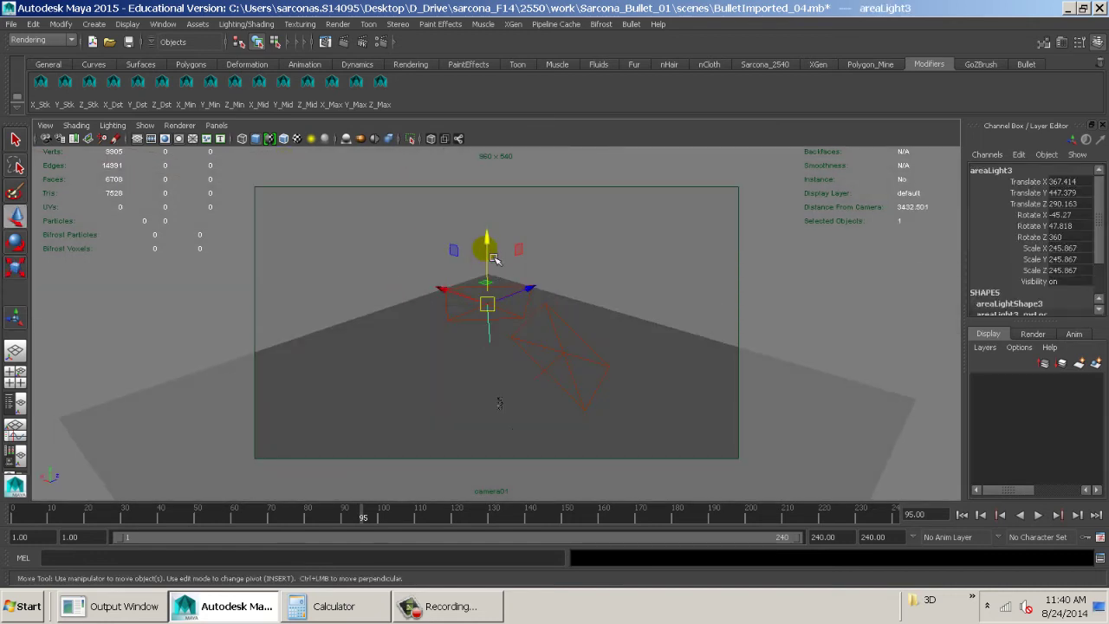
- Move the duplicated area light across the ground to about X -634, Z -1276, keeping it aimed at its target
key("t")
left_click_drag(491, 303, 567, 332, "alt")
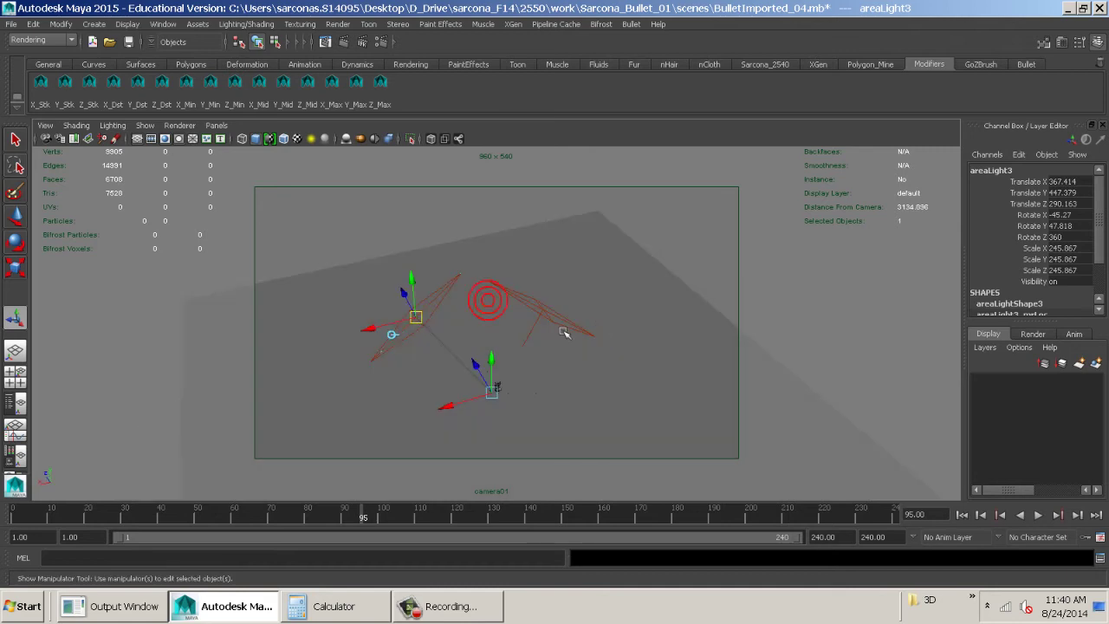
left_click_drag(393, 332, 658, 376)
middle_click_drag(634, 344, 574, 317, "alt")
right_click_drag(573, 317, 544, 329, "alt")
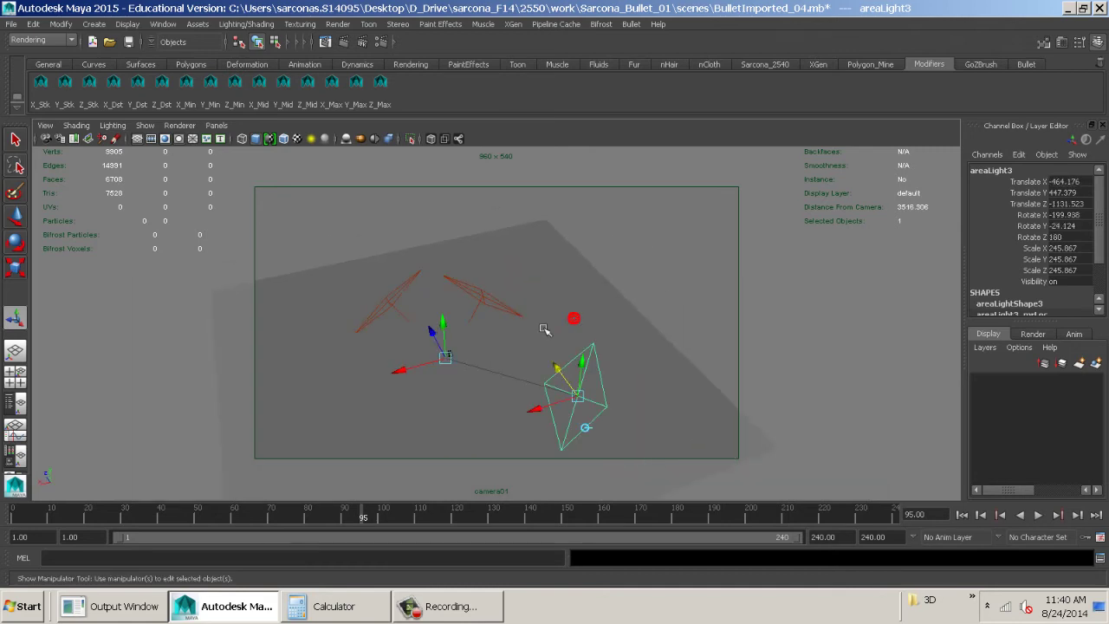
left_click_drag(557, 364, 396, 339)
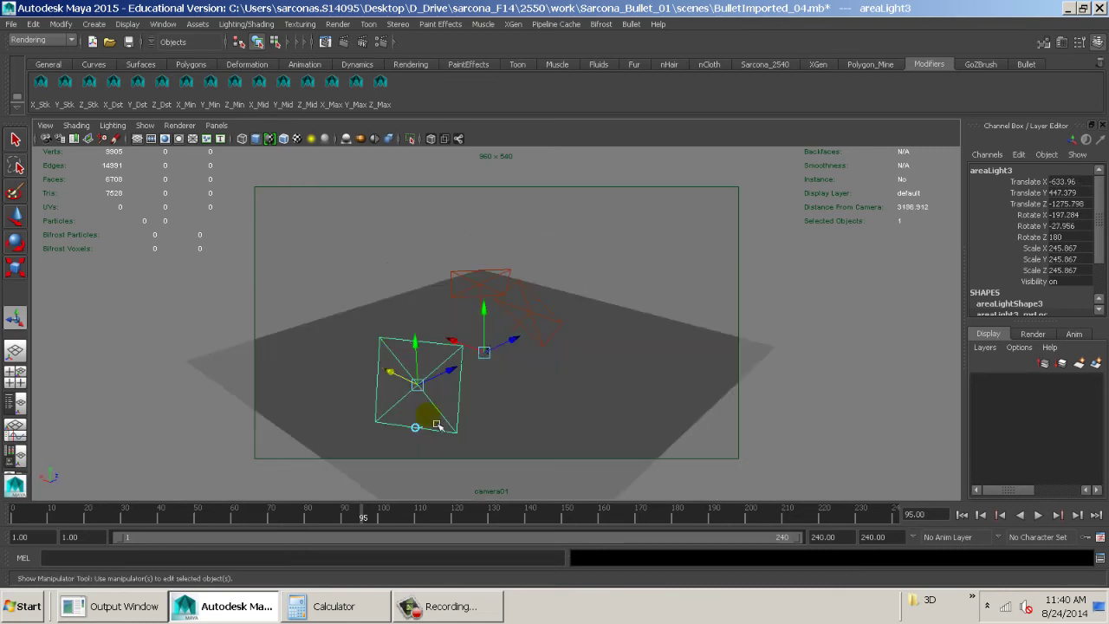
- Go to frame 31 and test render the intact building through camera01 with the third light
left_click(365, 514)
left_click_drag(365, 514, 131, 492)
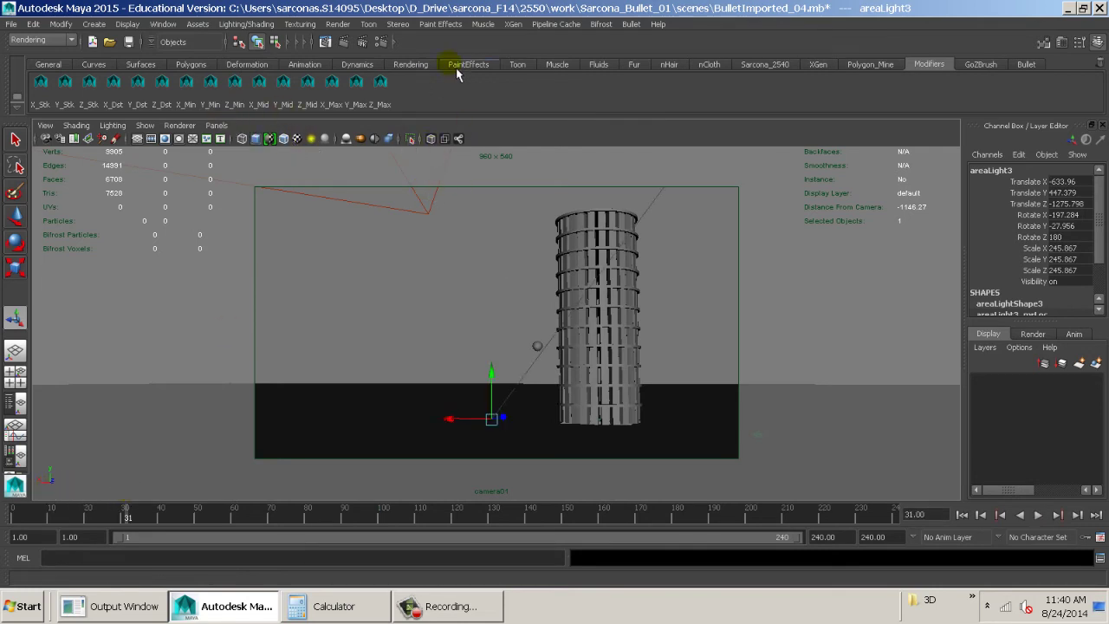
left_click(354, 44)
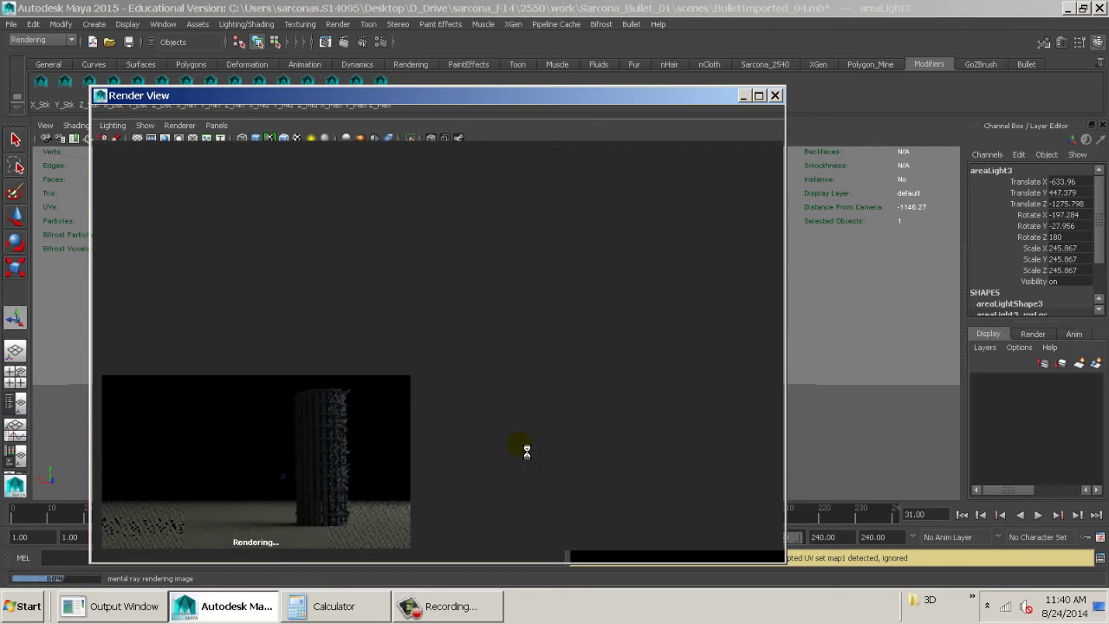
left_click(776, 95)
- Look through camera02 and test render the close-up of the building at frame 31
left_click(216, 124)
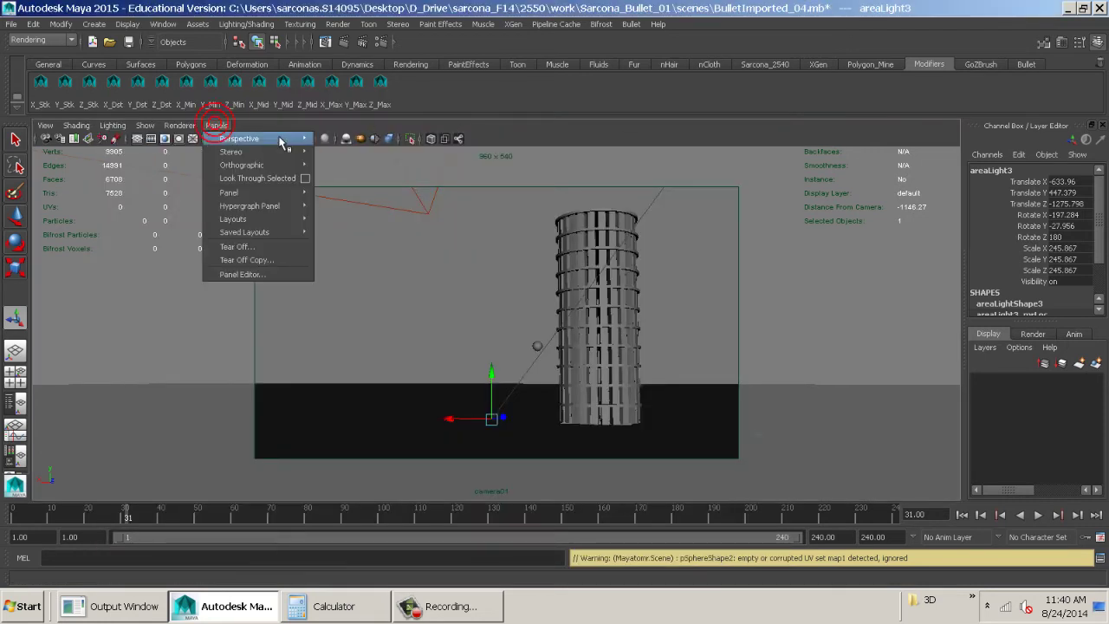
mouse_move(260, 139)
left_click(367, 168)
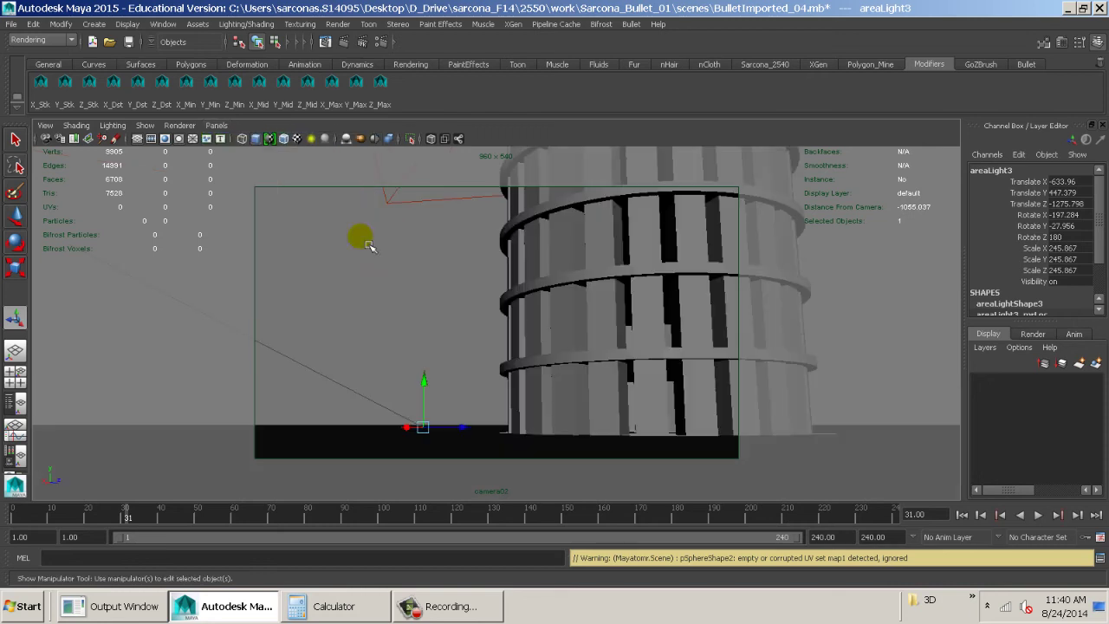
left_click(346, 43)
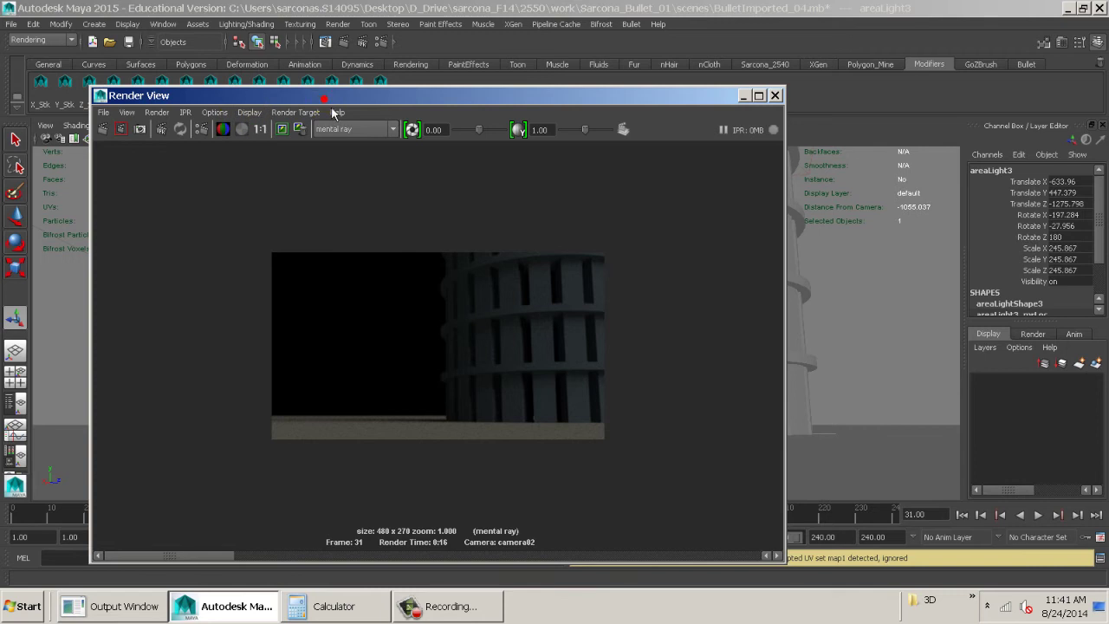
- Look through camera03 and test render its wide shot of the building at frame 31
left_click_drag(330, 95, 335, 68)
left_click(218, 126)
mouse_move(253, 141)
left_click(351, 178)
left_click(120, 97)
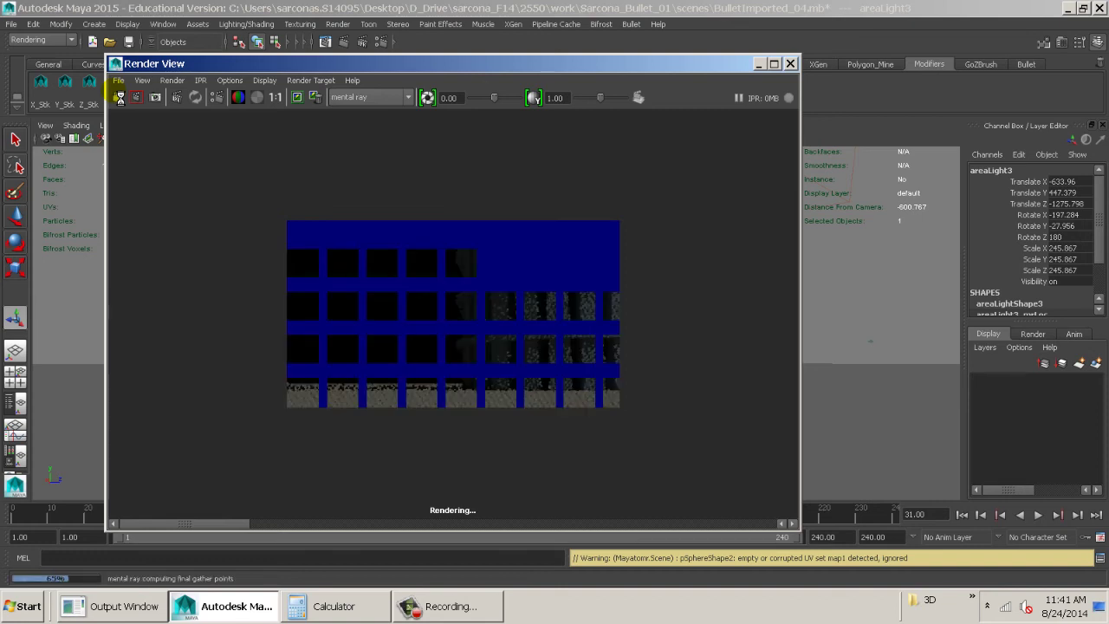
left_click(790, 64)
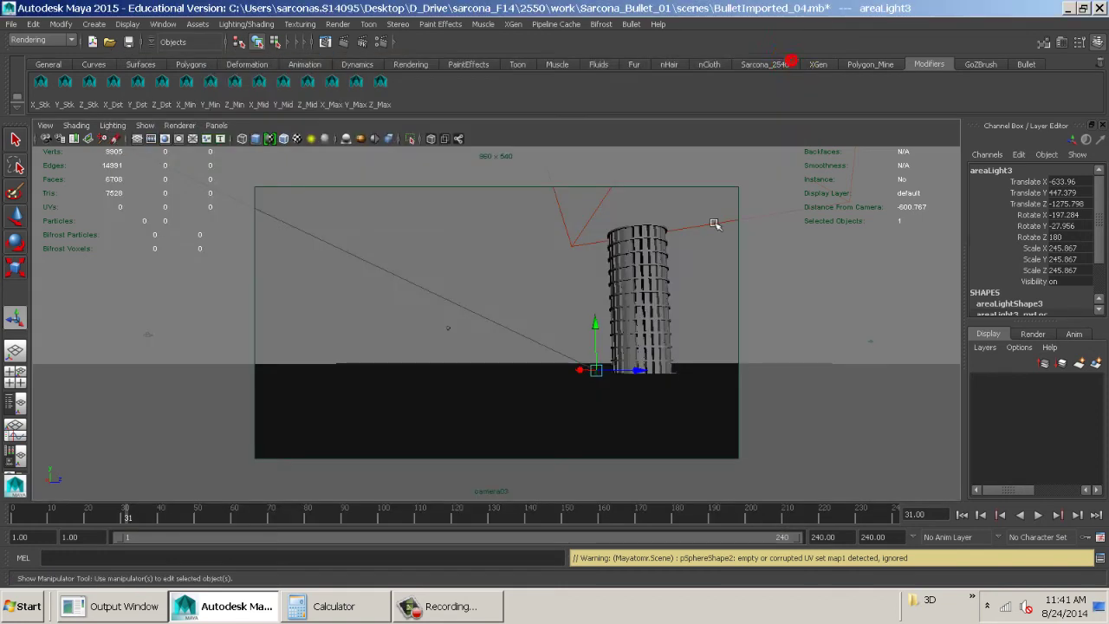
left_click(350, 45)
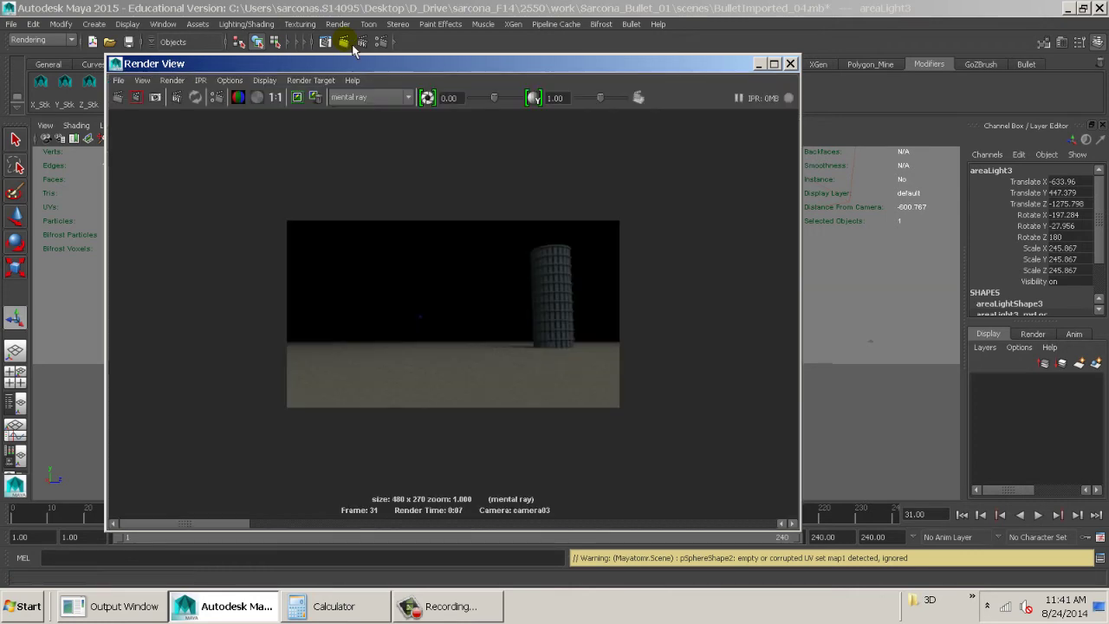
left_click(791, 63)
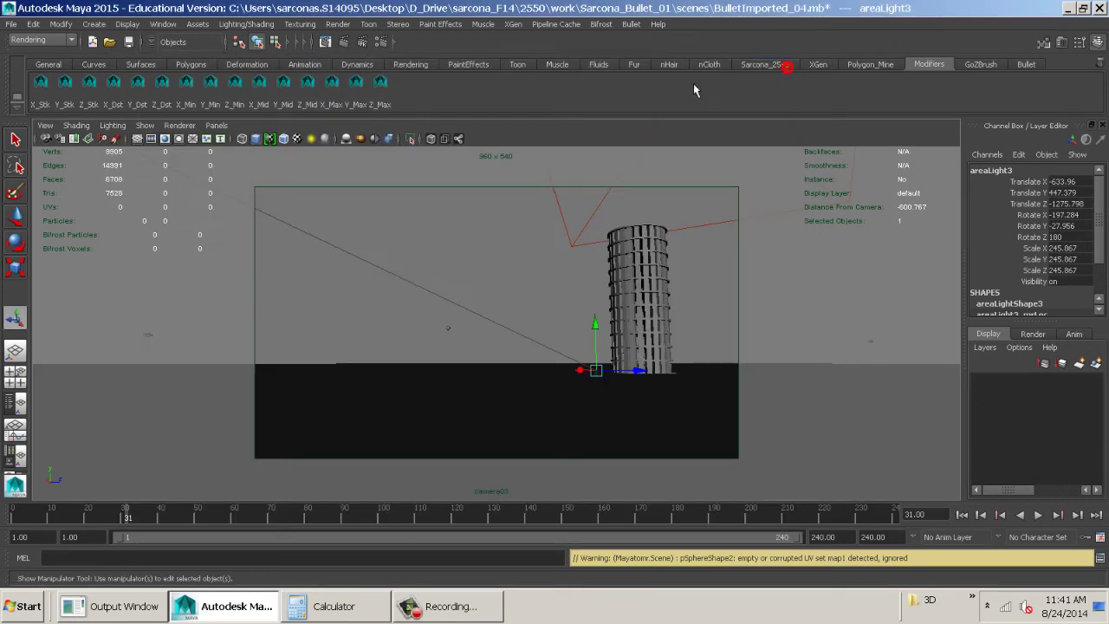
- Look through camear04 and test render the building at frame 31
left_click(216, 125)
mouse_move(295, 143)
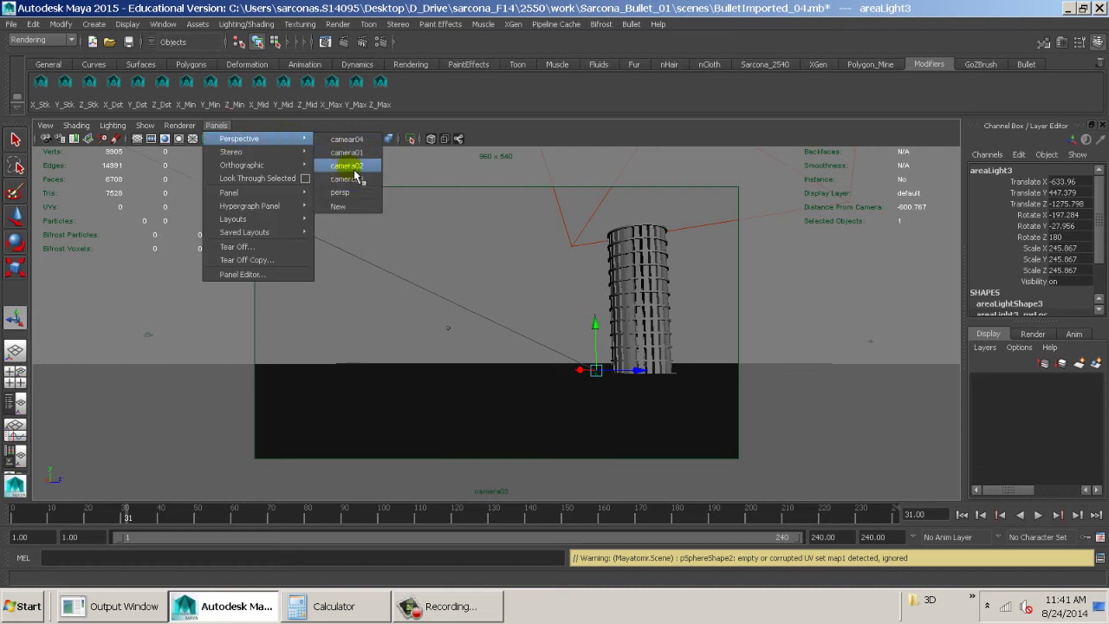
left_click(346, 140)
left_click(345, 43)
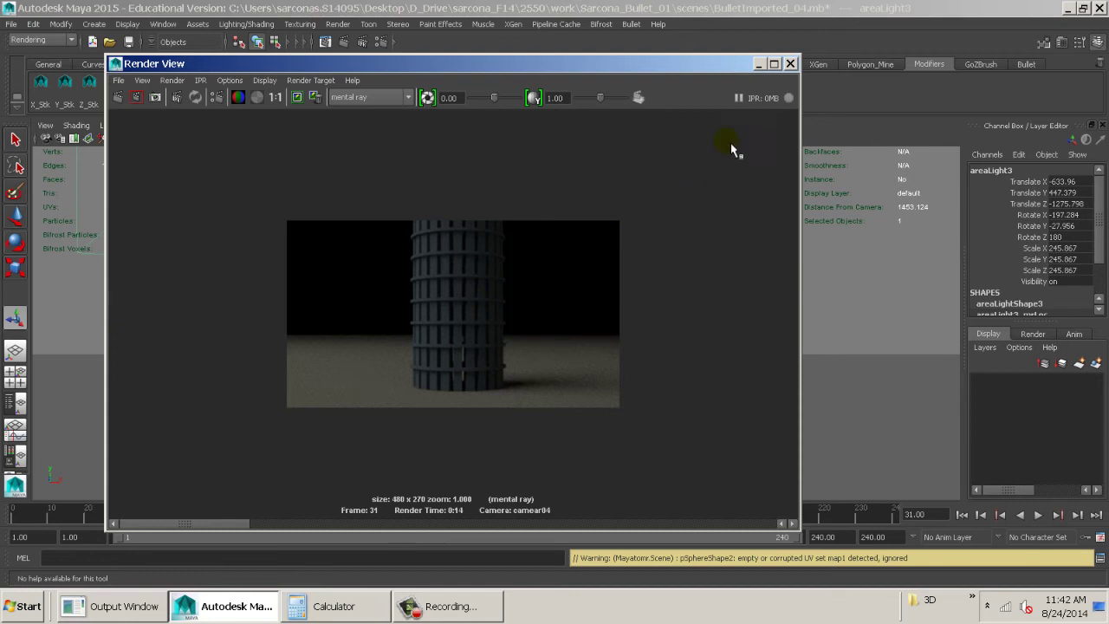
left_click(790, 63)
- Go to frame 115 and test render the flying debris and sphere through camear04
left_click_drag(148, 513, 438, 518)
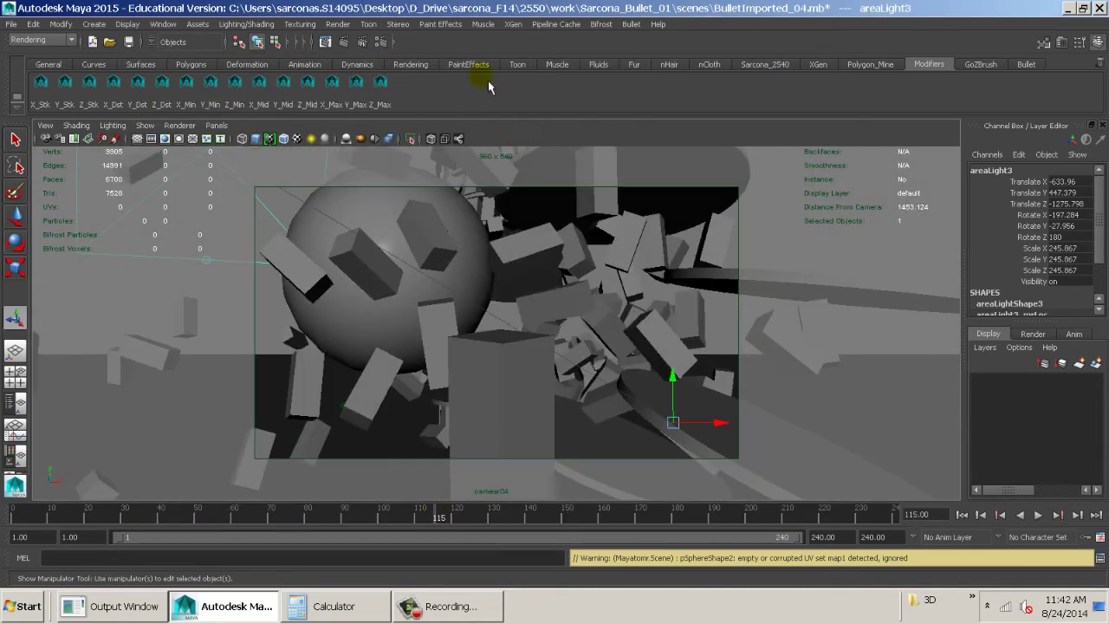
left_click(345, 42)
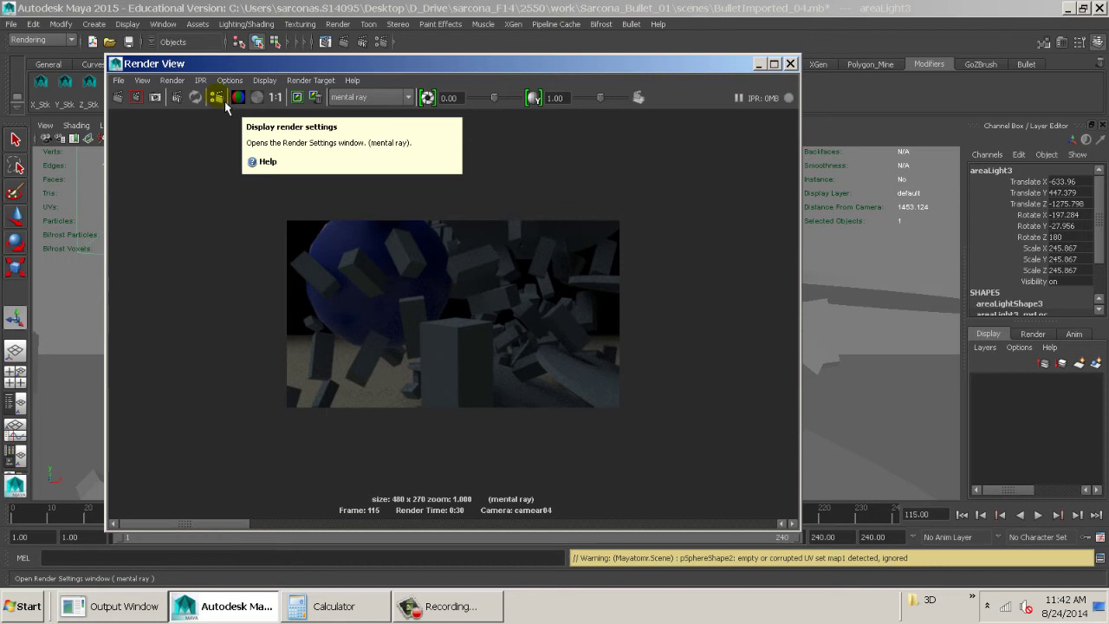
left_click(791, 64)
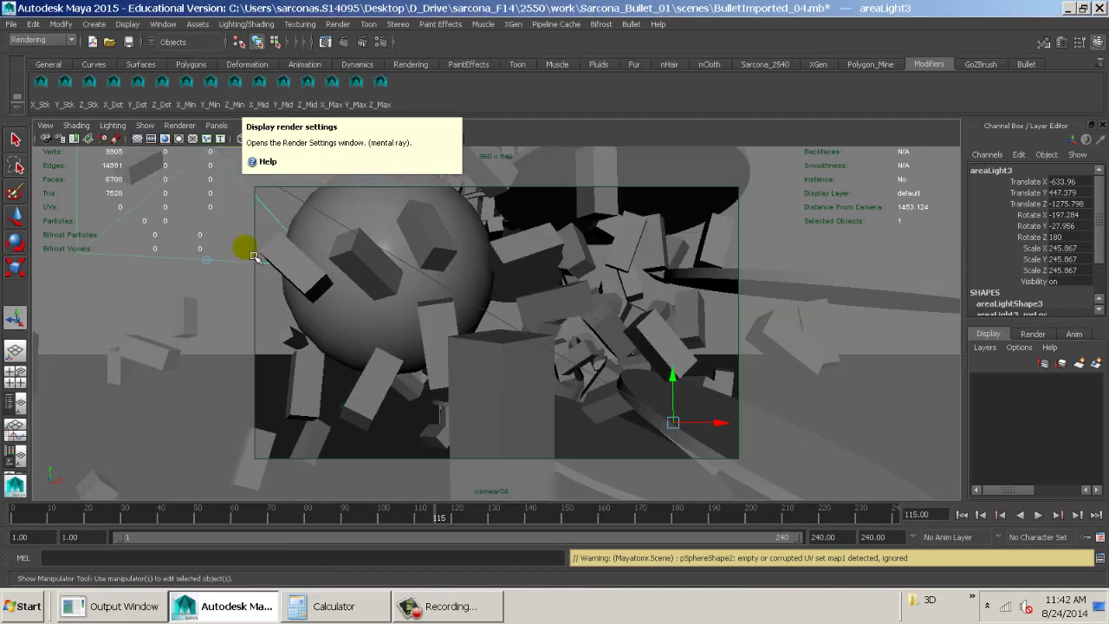
- Deselect the light, return to the perspective view and orbit around the collapsing building
left_click(226, 292)
key("space")
left_click_drag(308, 275, 314, 260)
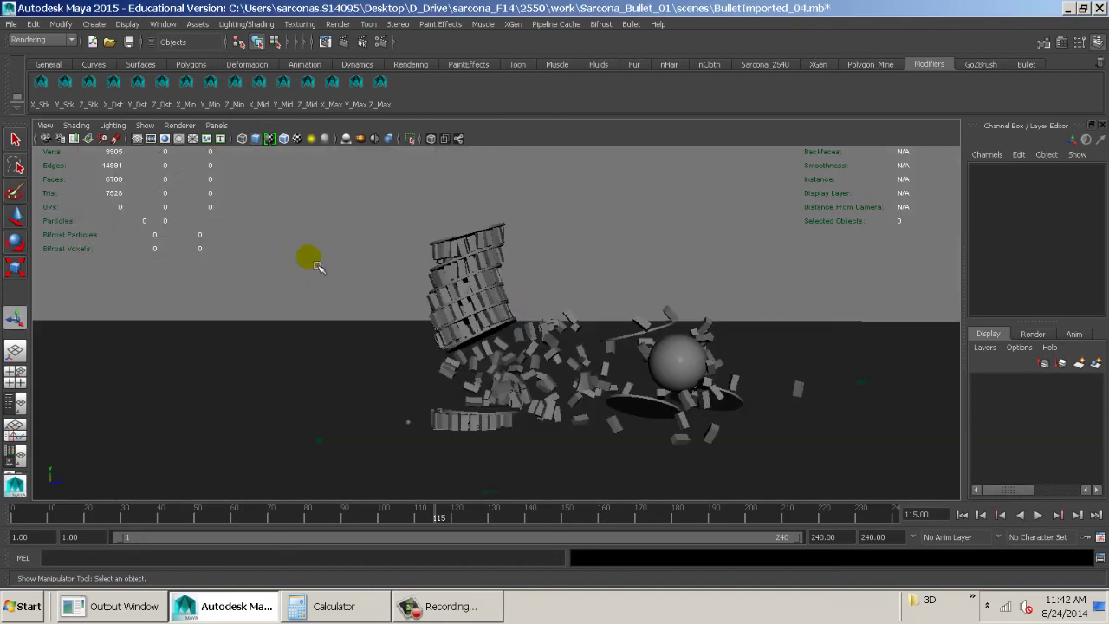
mouse_move(705, 357)
left_mouse_down("alt")
mouse_move(827, 376)
mouse_move(605, 344)
mouse_move(726, 364)
left_mouse_up("alt")
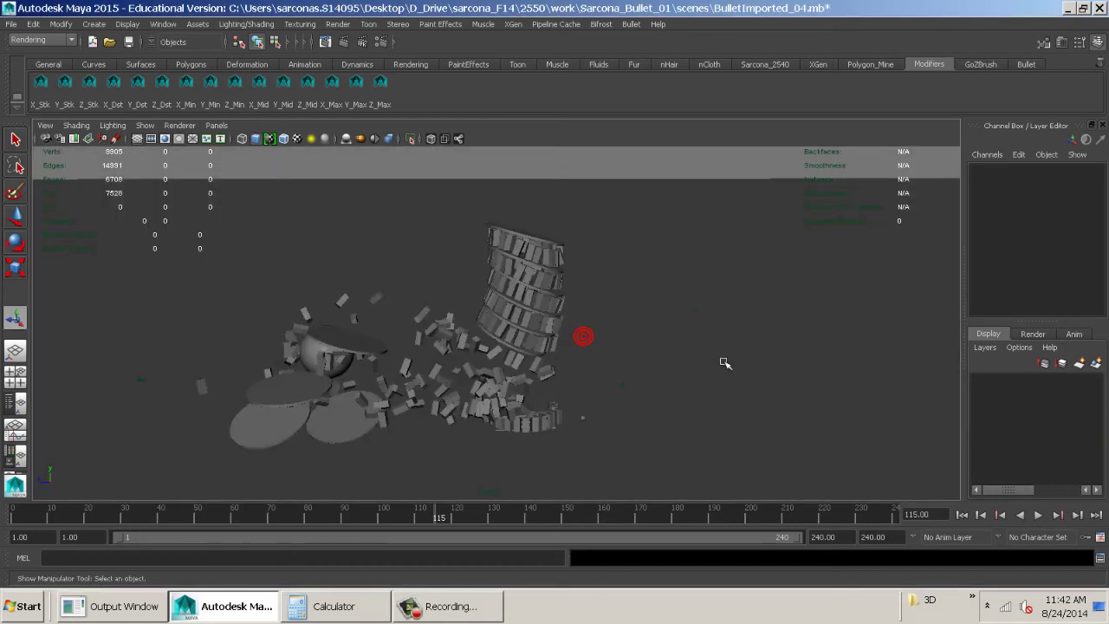
- Save the scene as a new version named BulletImported_ReadyToRender_05.mb in the project's scenes folder
left_click(11, 23)
left_click(45, 87)
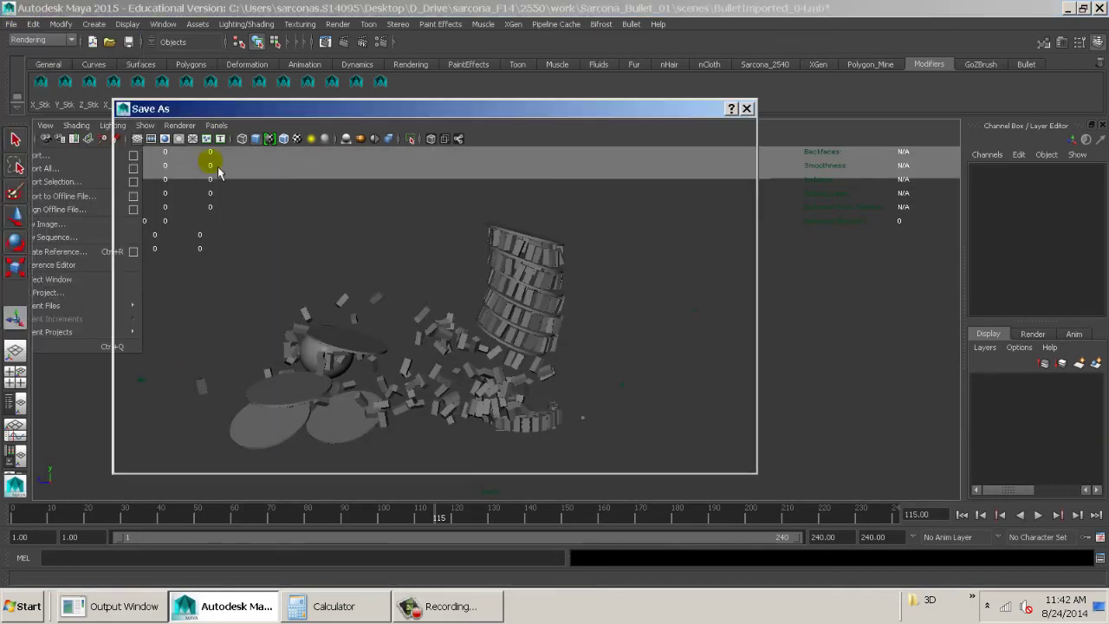
double_click(230, 435)
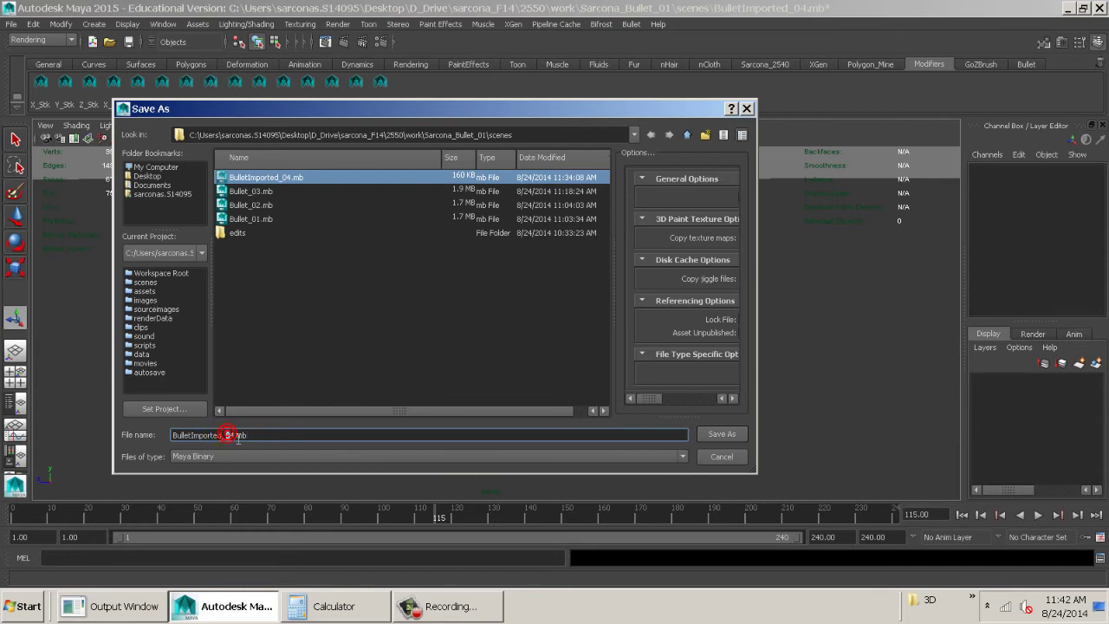
type("ReadyToRender_05")
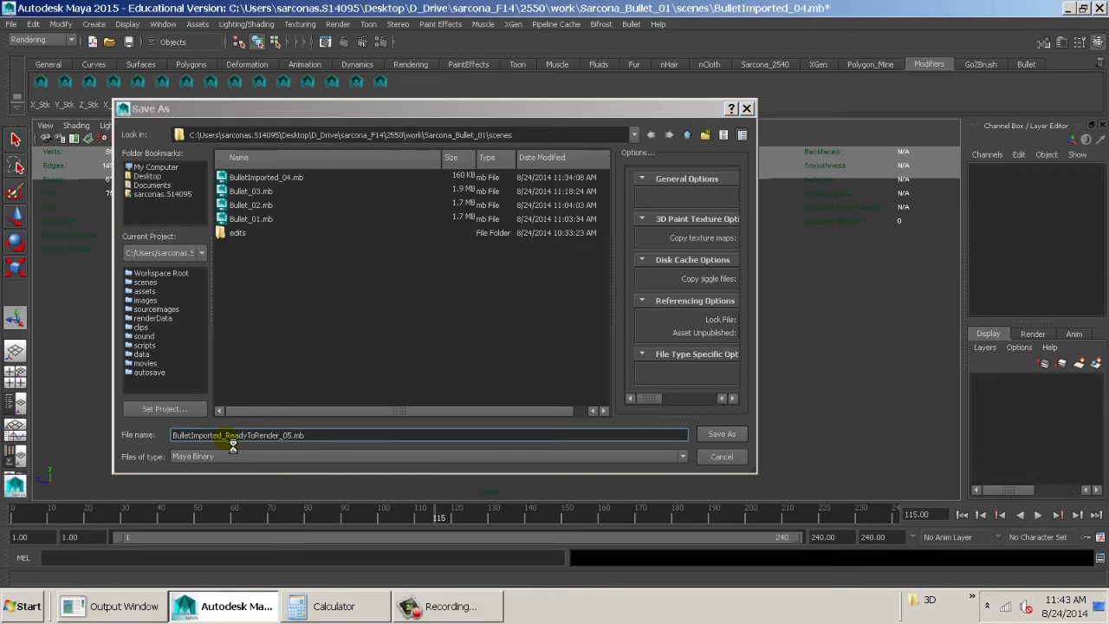
key("Return")
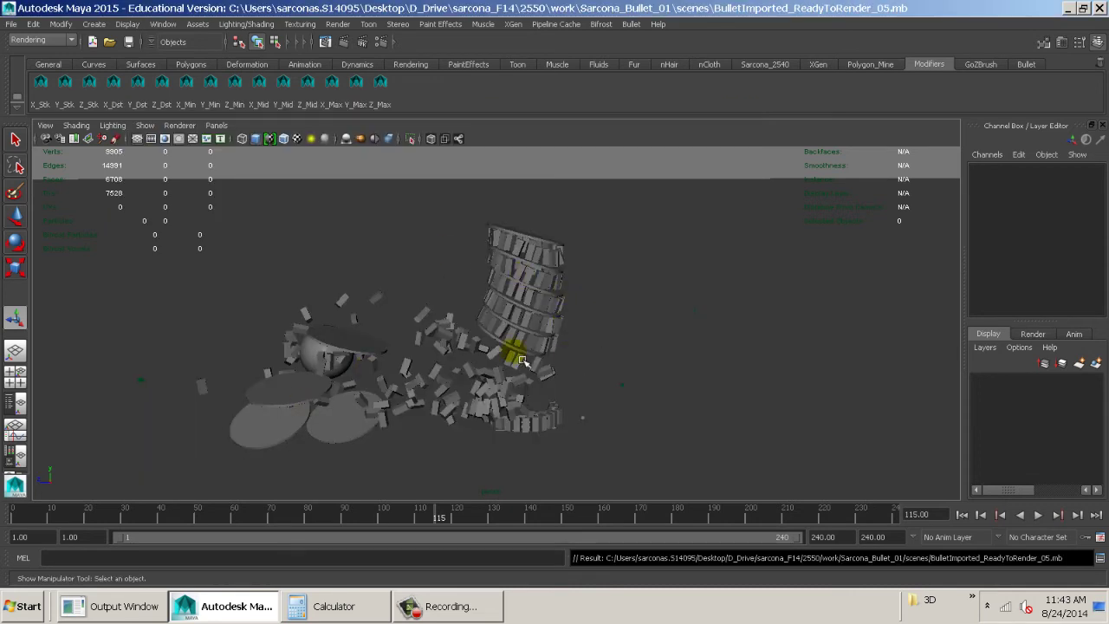
- Return to Maya and set the mental ray Unified Sampling quality to 2.00 in the render settings
left_click_drag(514, 349, 648, 351, "alt")
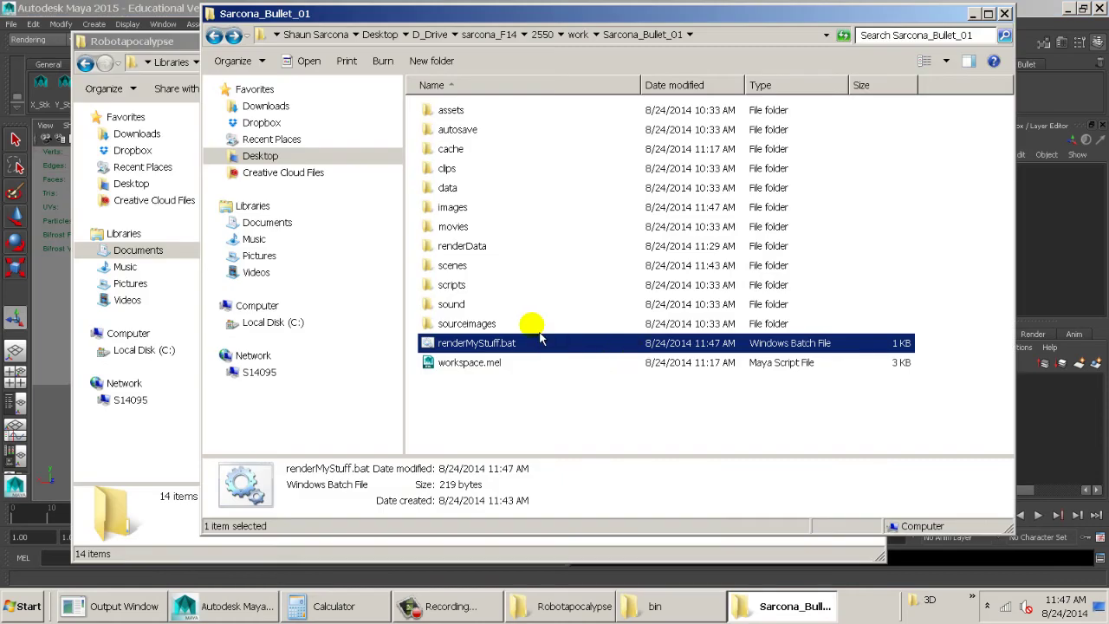
left_click(200, 8)
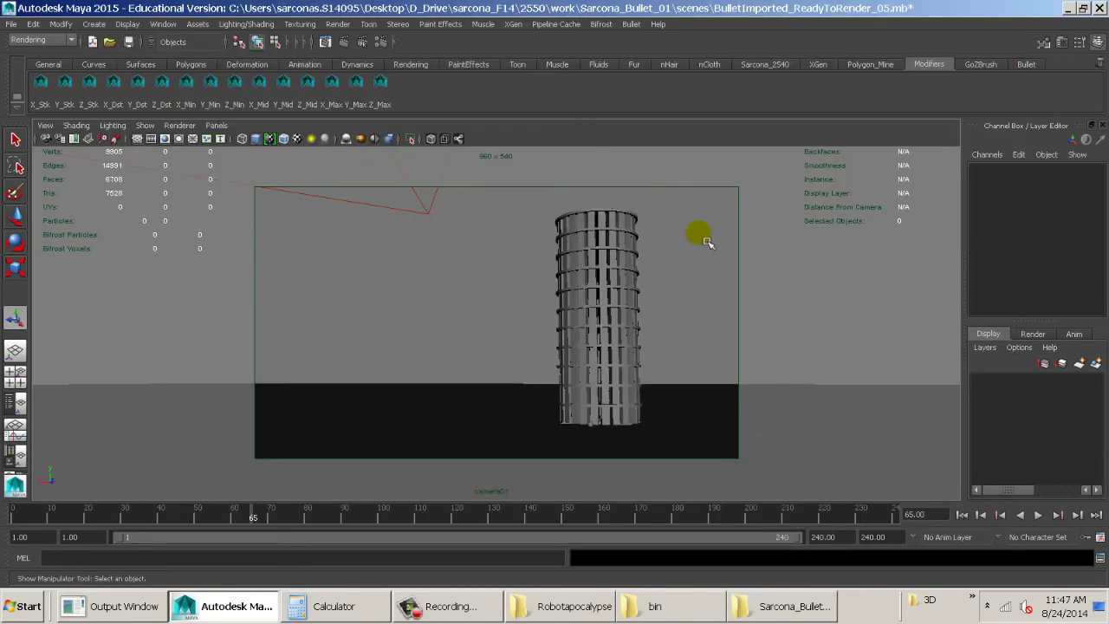
left_click(381, 42)
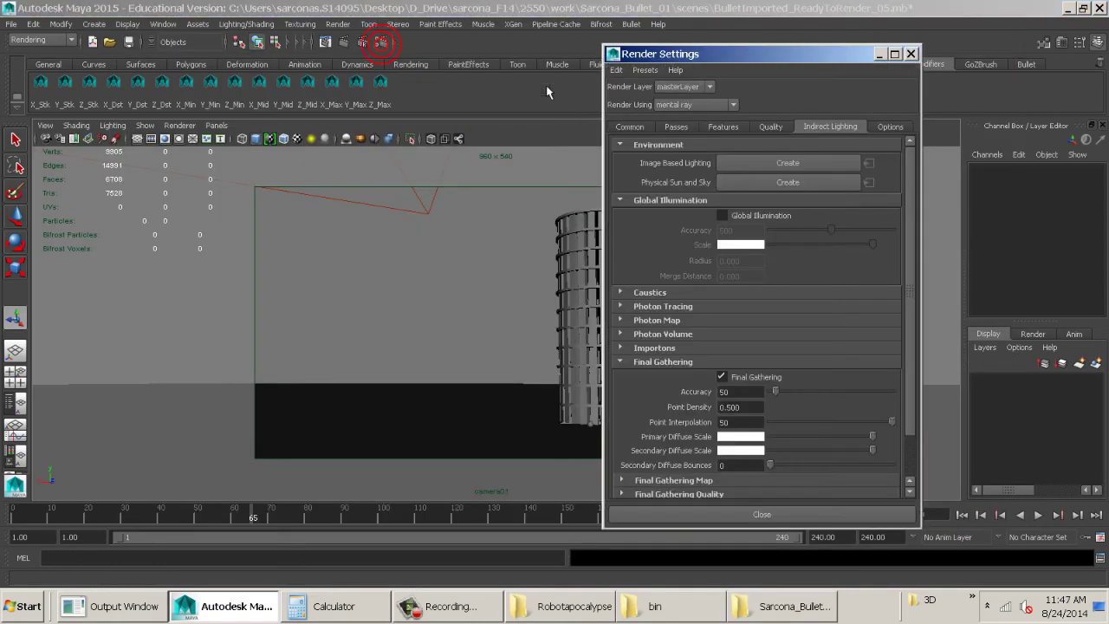
scroll(828, 373, "down", 2)
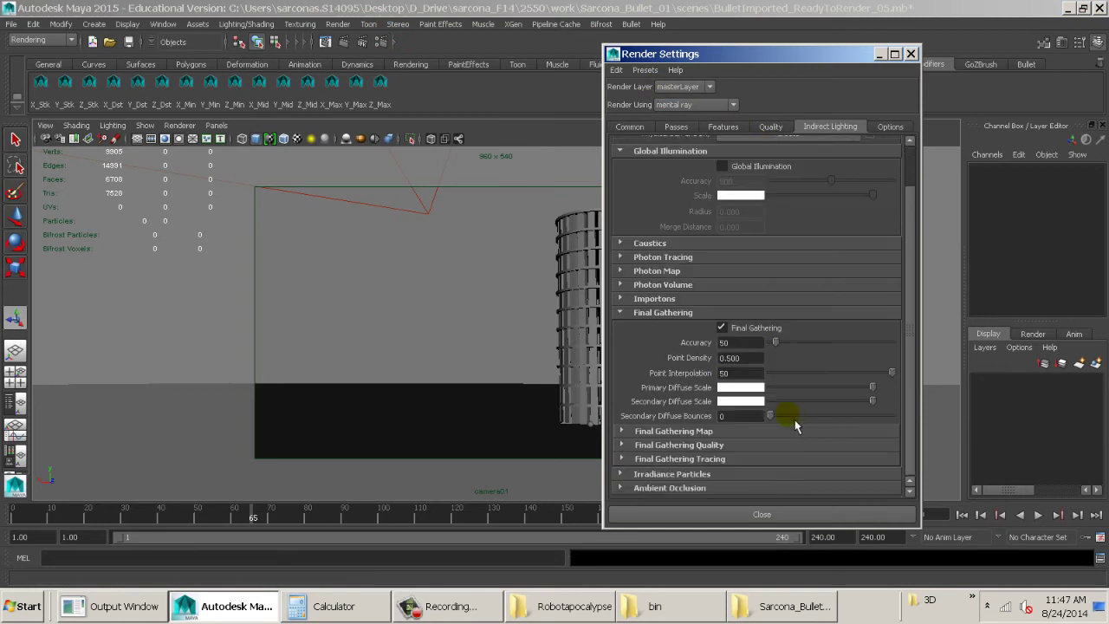
scroll(805, 371, "up", 2)
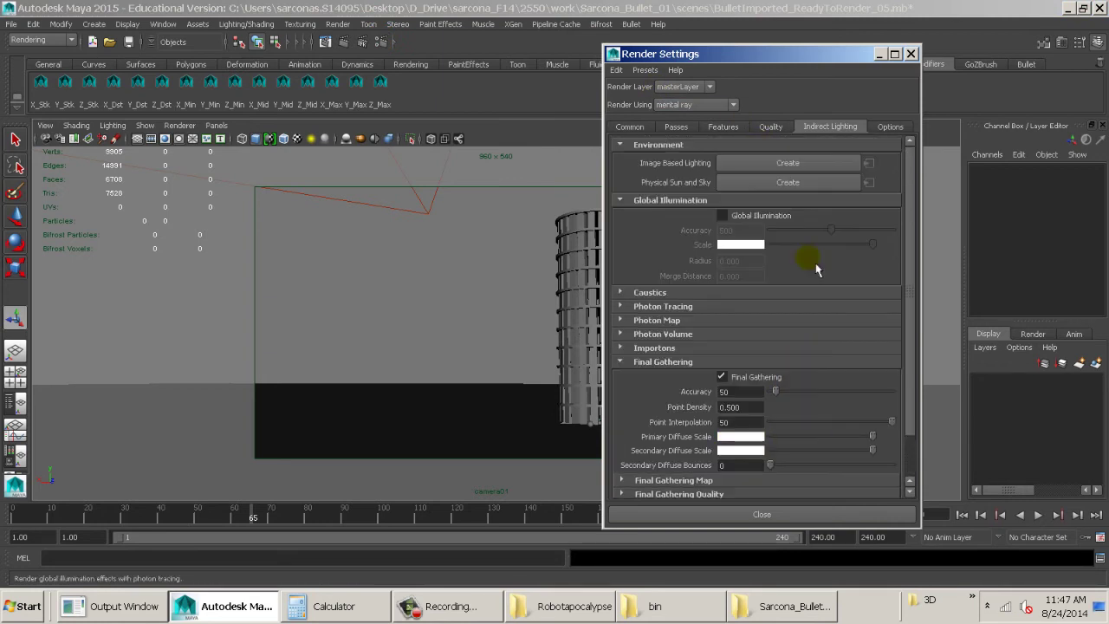
left_click(772, 127)
double_click(751, 177)
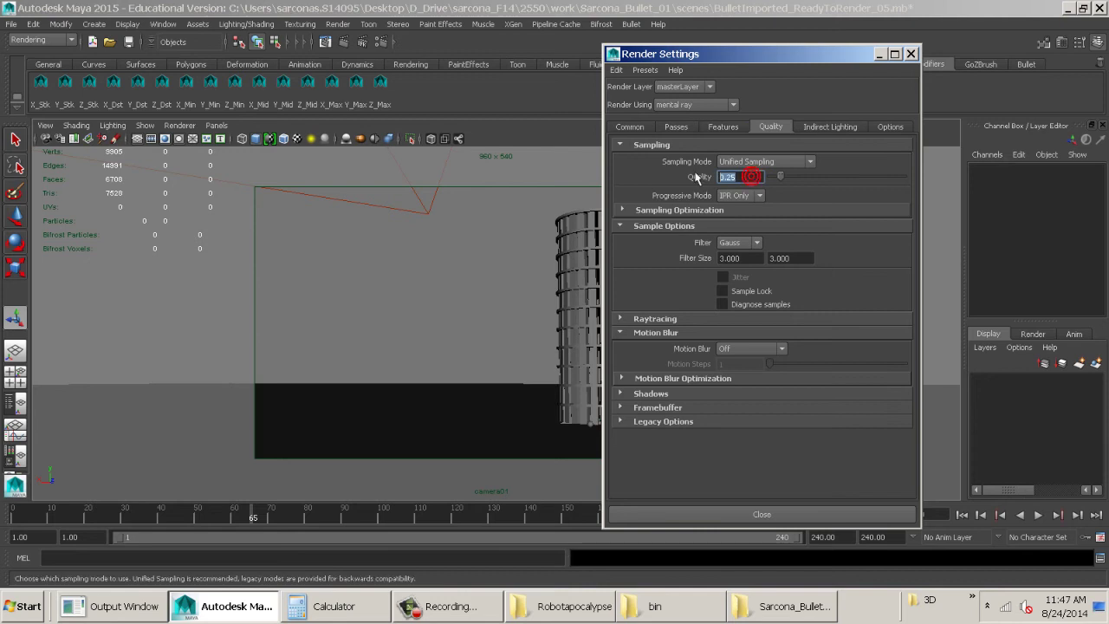
type("1")
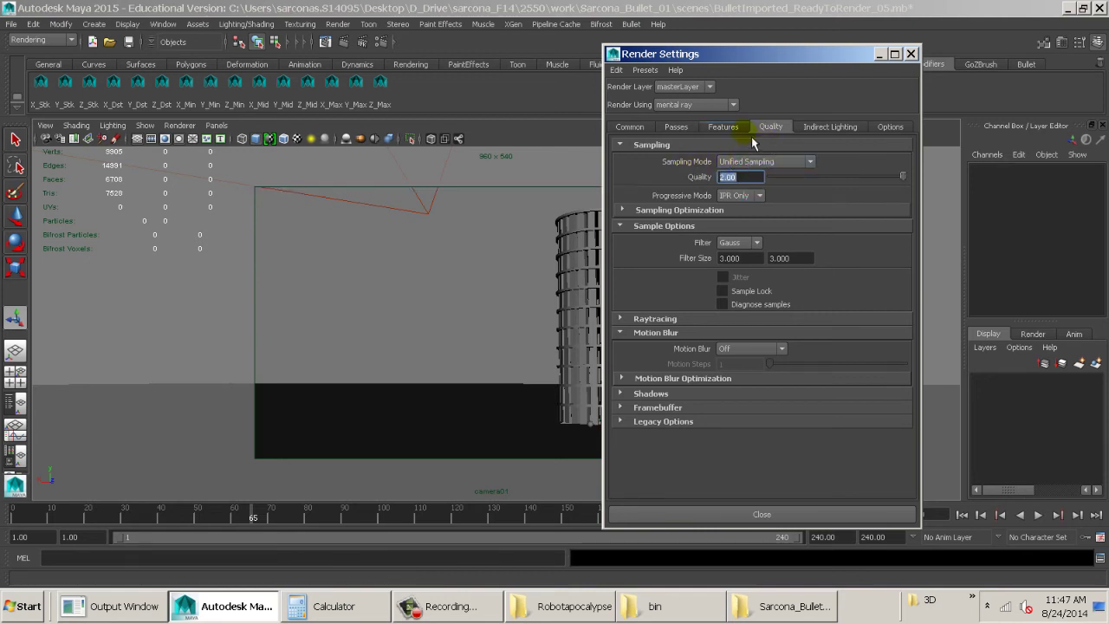
- Set the render's motion blur to Full with 9 motion steps
left_click(747, 350)
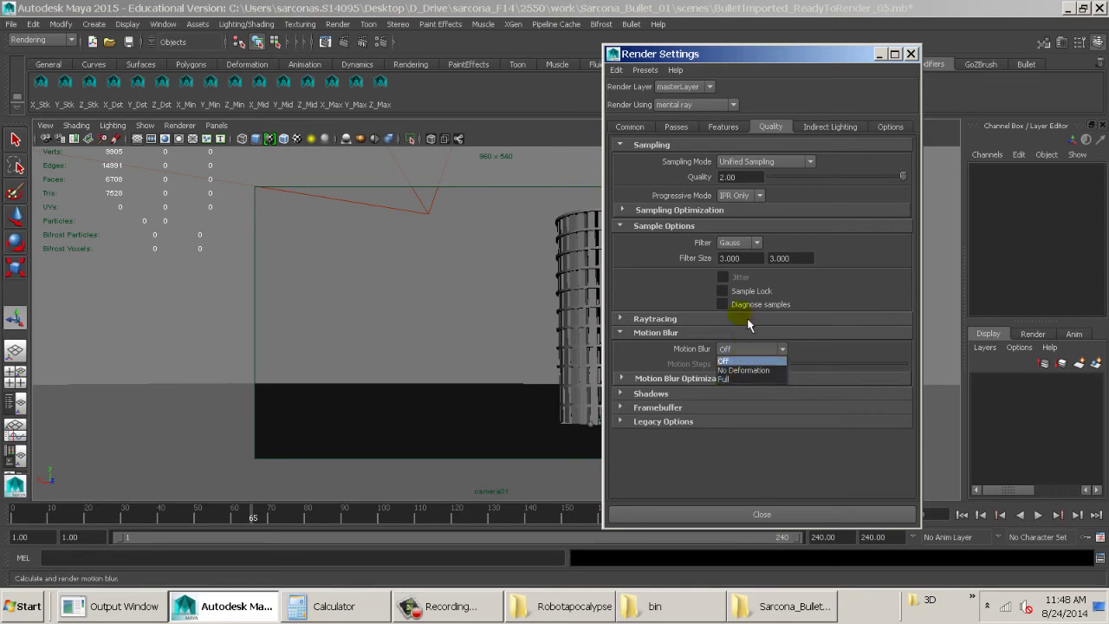
left_click(733, 361)
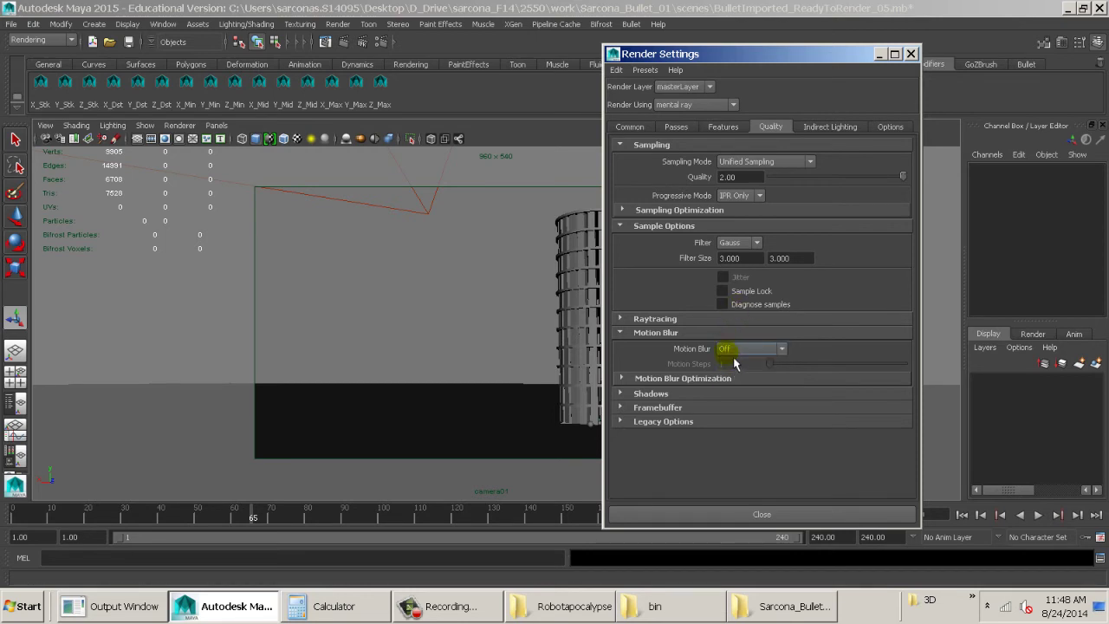
left_click(748, 347)
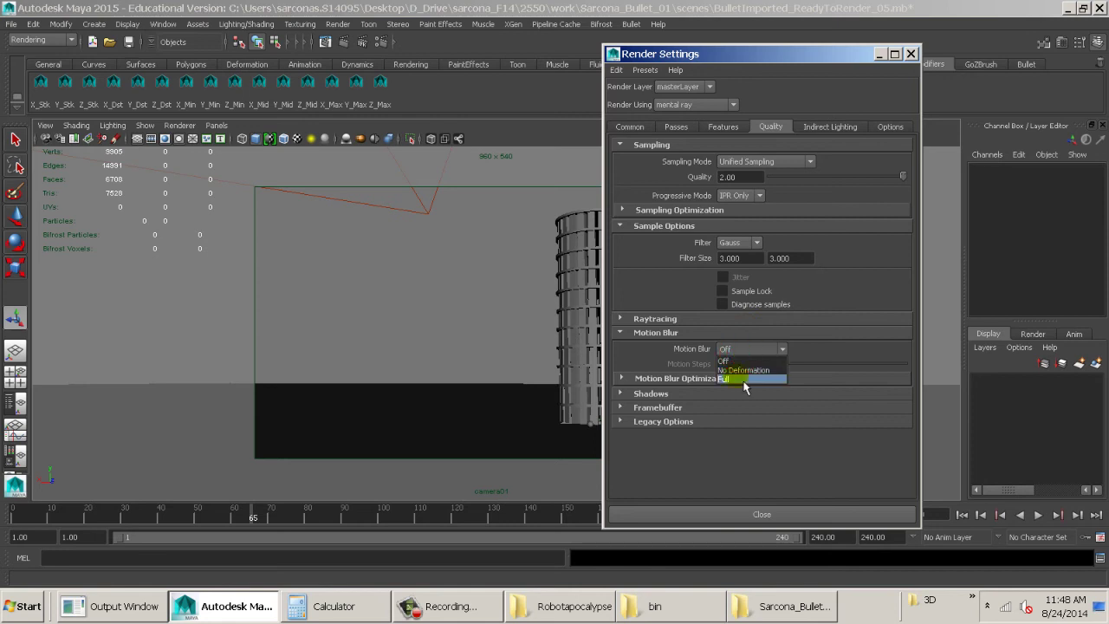
left_click(748, 375)
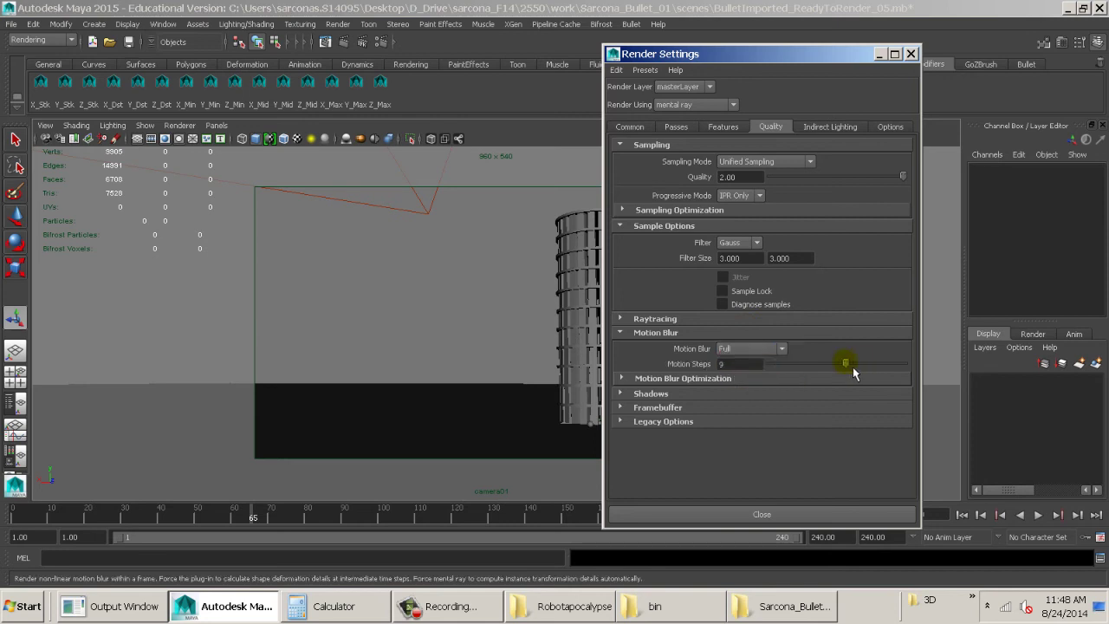
- Look through camear04, go to frame 113 and test render the sphere and flying debris
left_click(215, 126)
mouse_move(279, 141)
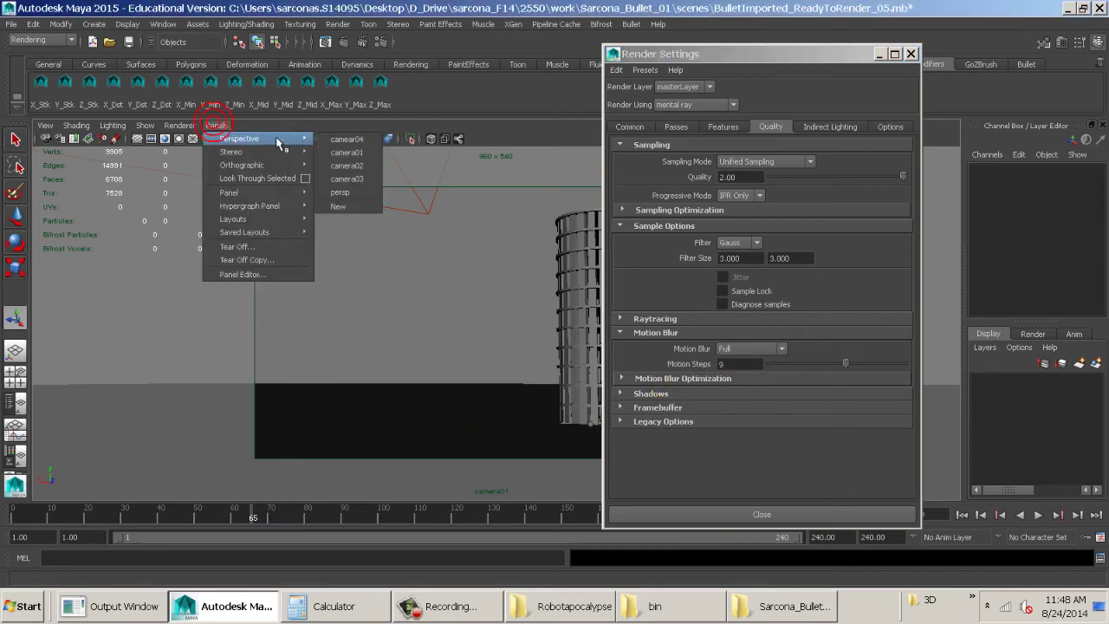
left_click(347, 139)
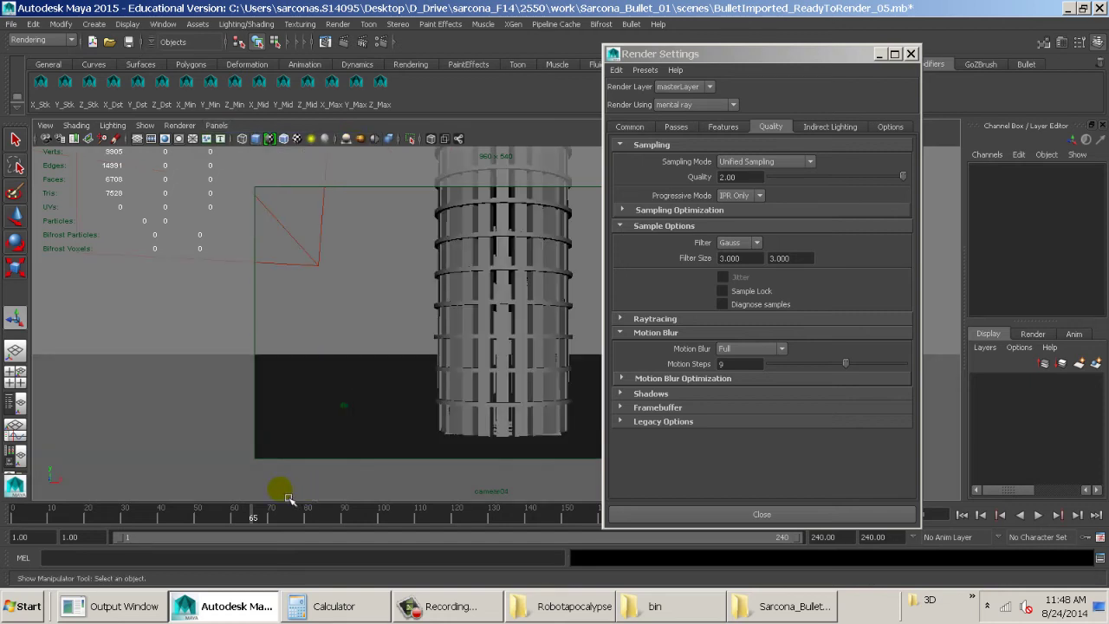
left_click_drag(290, 500, 428, 513)
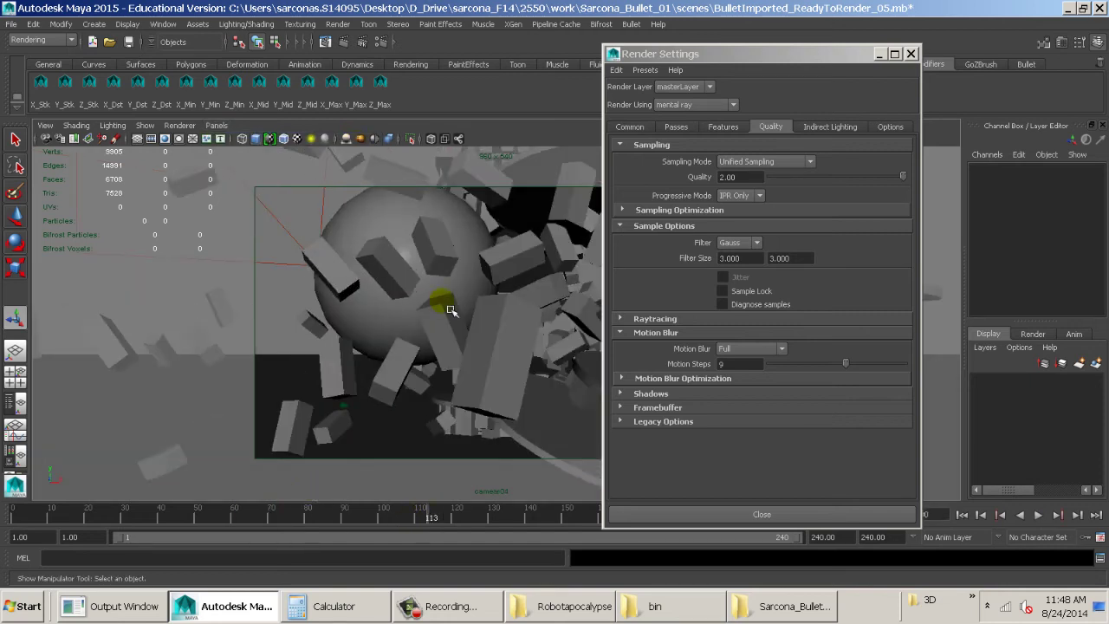
left_click(347, 42)
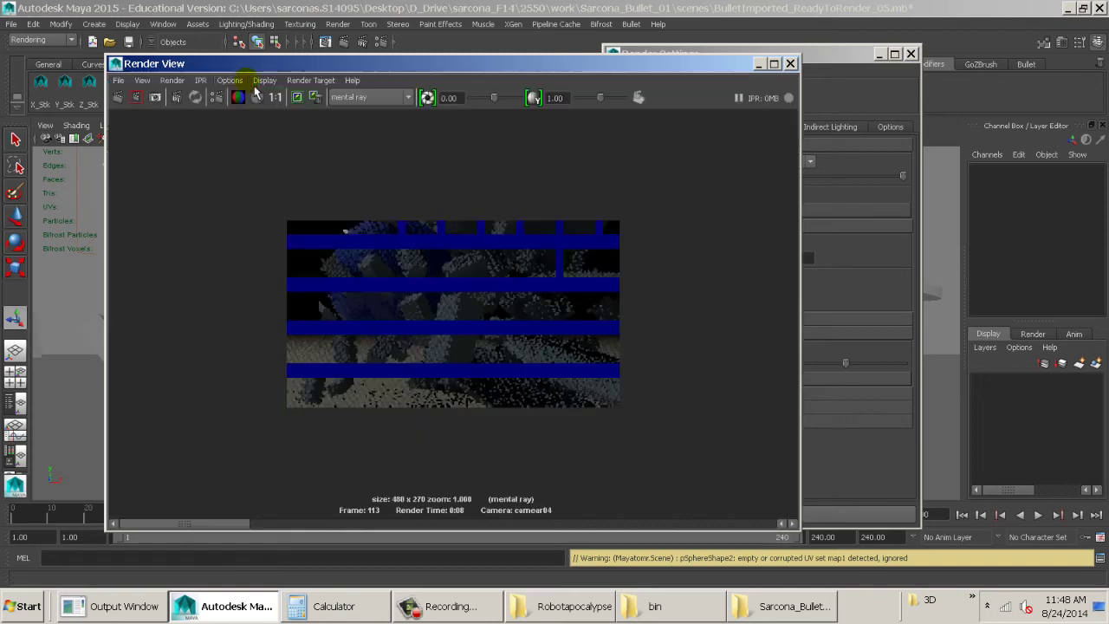
- Change the test resolution to the full render settings size of 960x540 and render the frame again
left_click(230, 80)
mouse_move(260, 81)
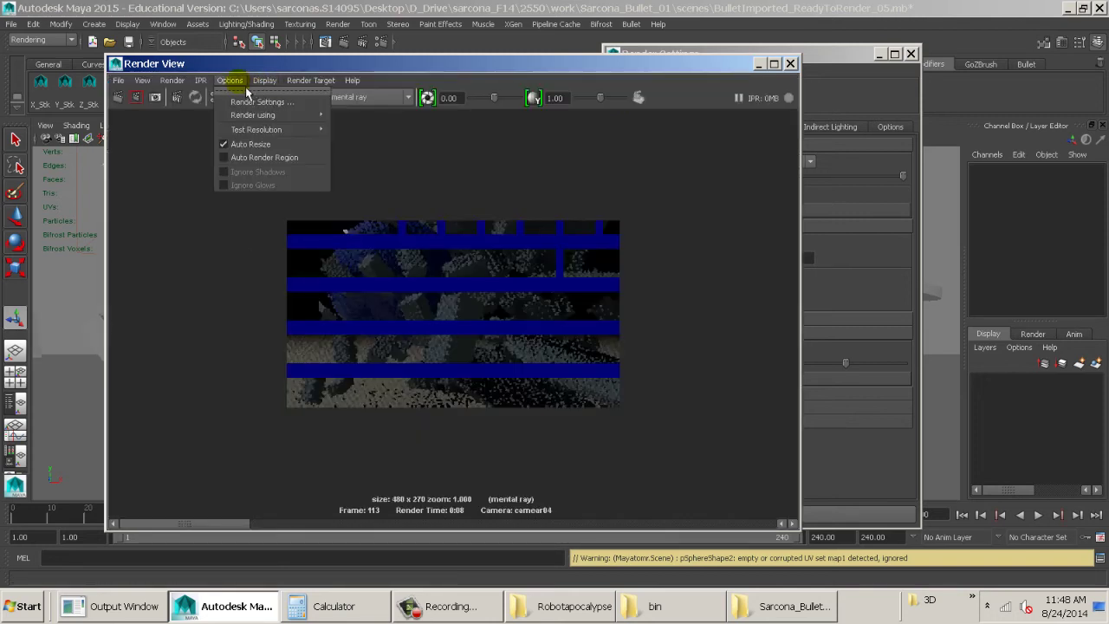
mouse_move(286, 129)
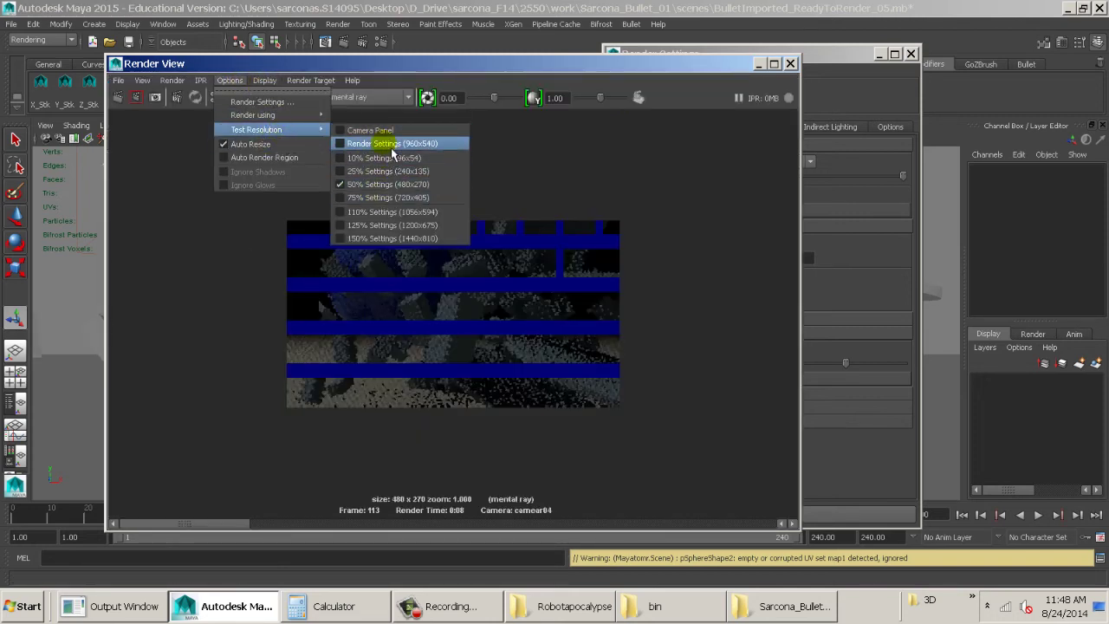
left_click(389, 143)
left_click(129, 99)
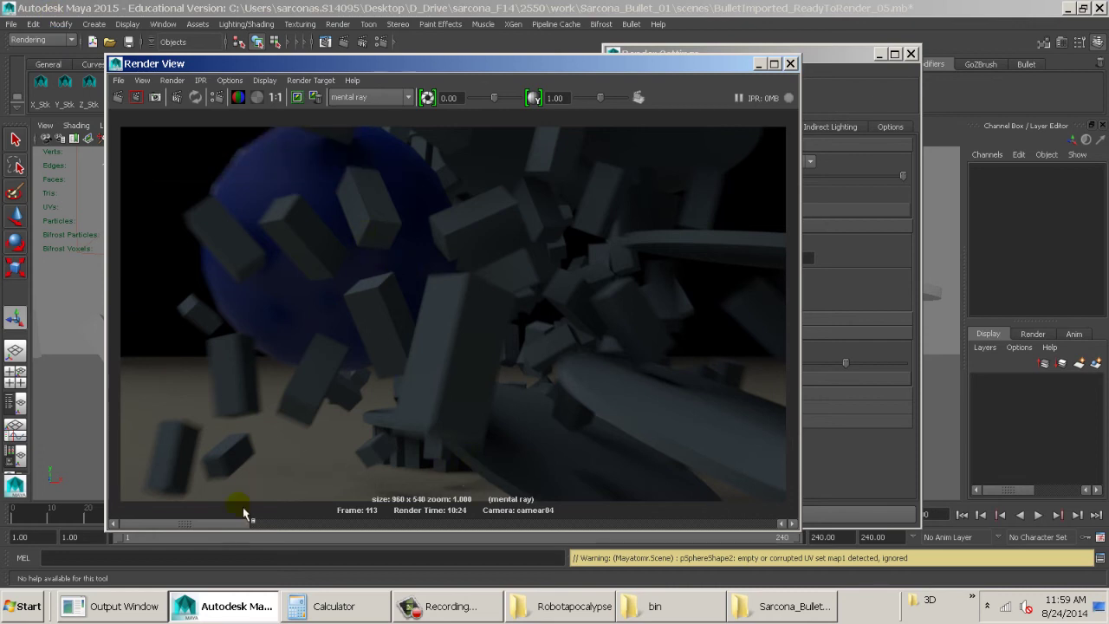
- Increase the number of motion steps for the Full motion blur in the render settings
mouse_move(221, 529)
left_mouse_down()
mouse_move(302, 527)
mouse_move(224, 530)
left_mouse_up()
left_click(822, 165)
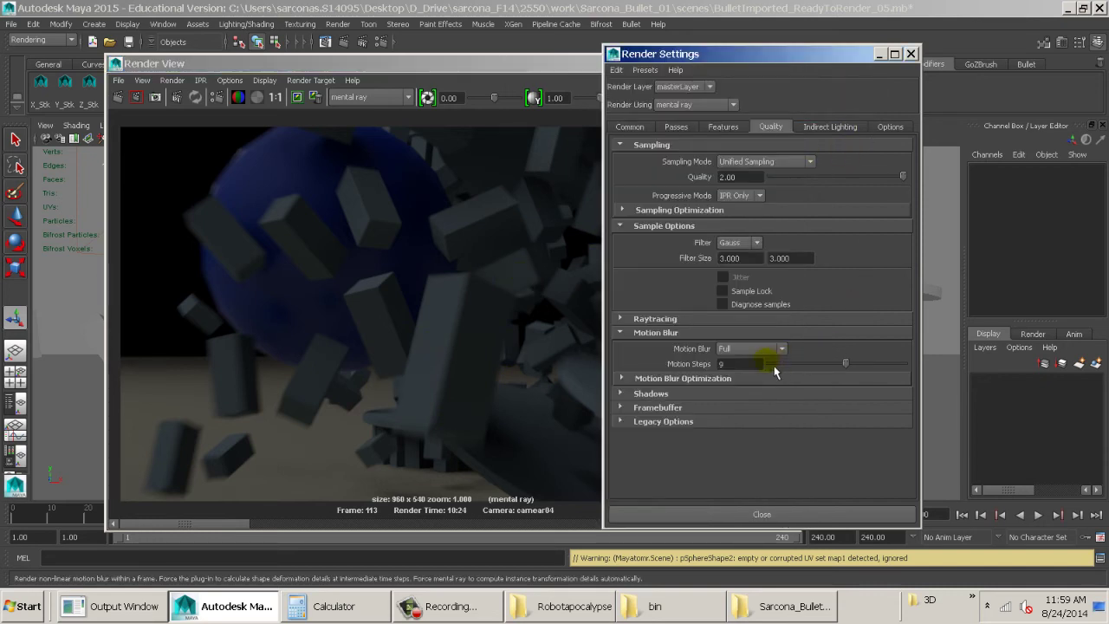
double_click(749, 363)
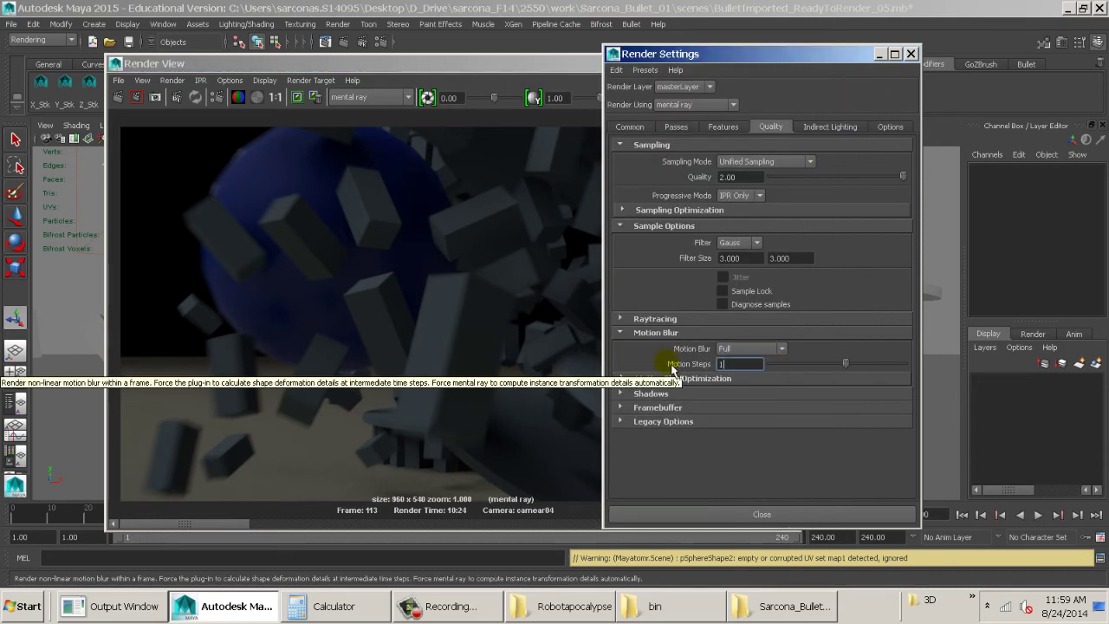
left_click(426, 366)
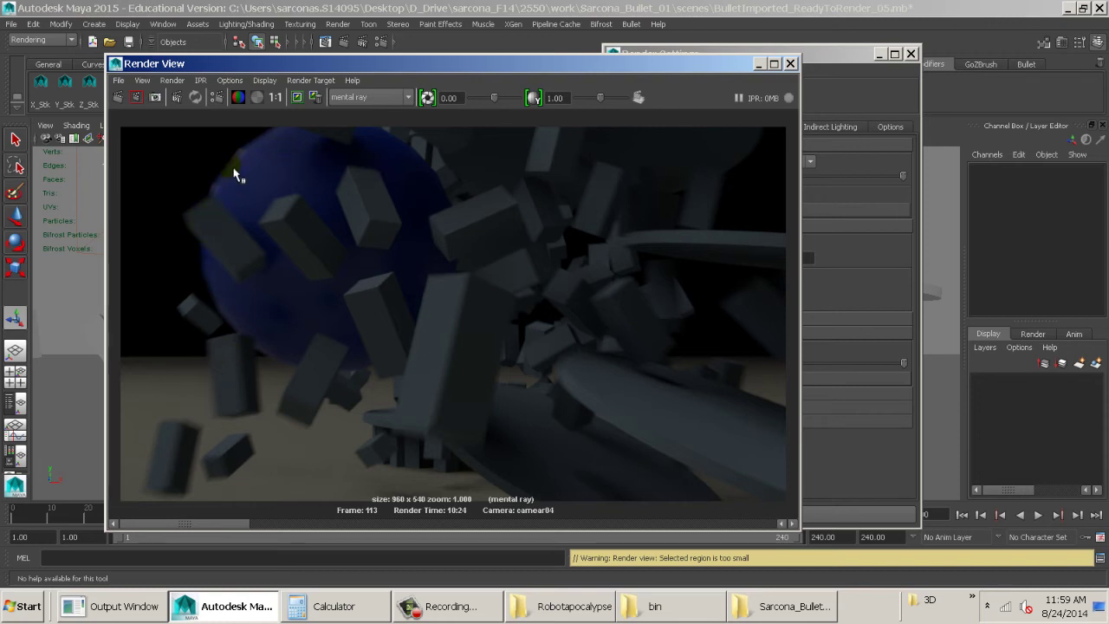
- Inspect the faceted edge of the blue sphere in the render and turn on smooth mesh preview for the sphere
scroll(234, 171, "up", 3)
middle_click_drag(237, 206, 396, 272, "alt")
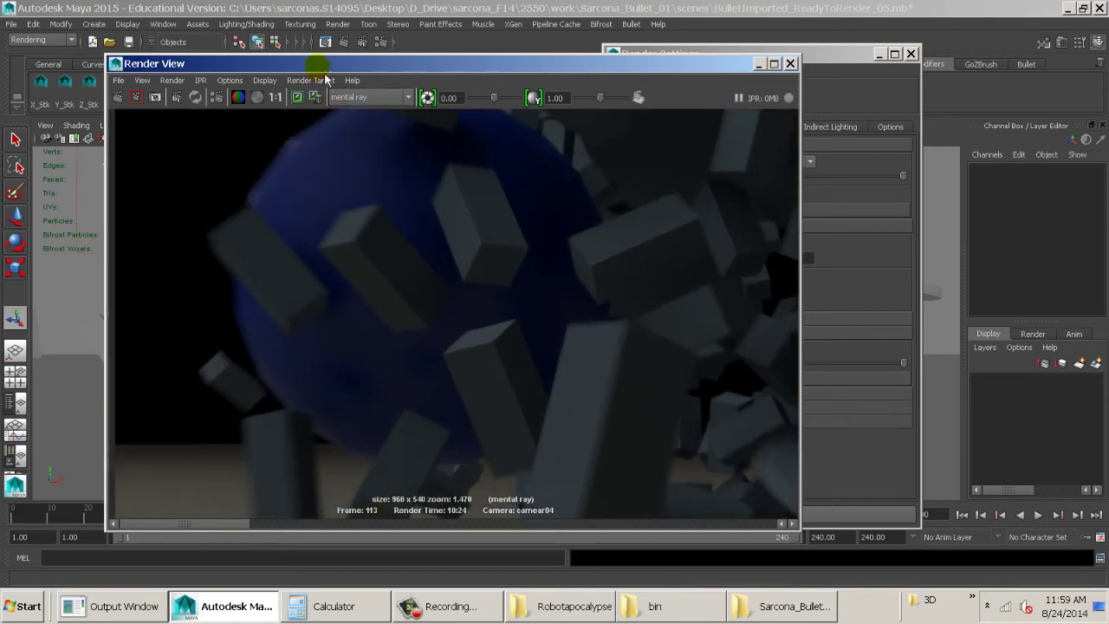
left_click_drag(321, 66, 653, 74)
left_click(342, 217)
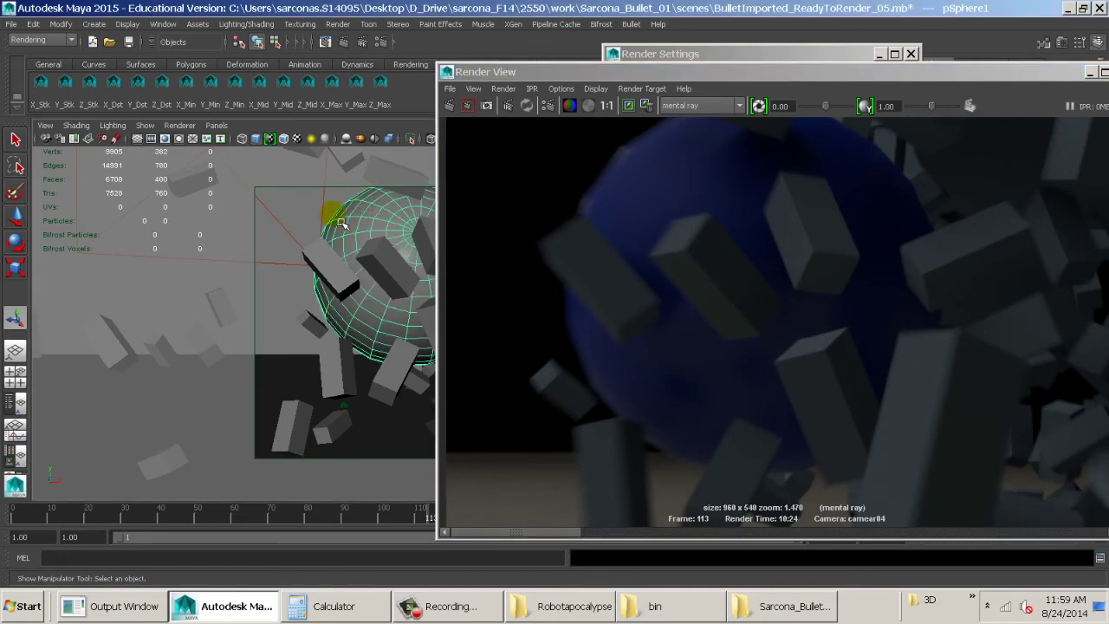
key("3")
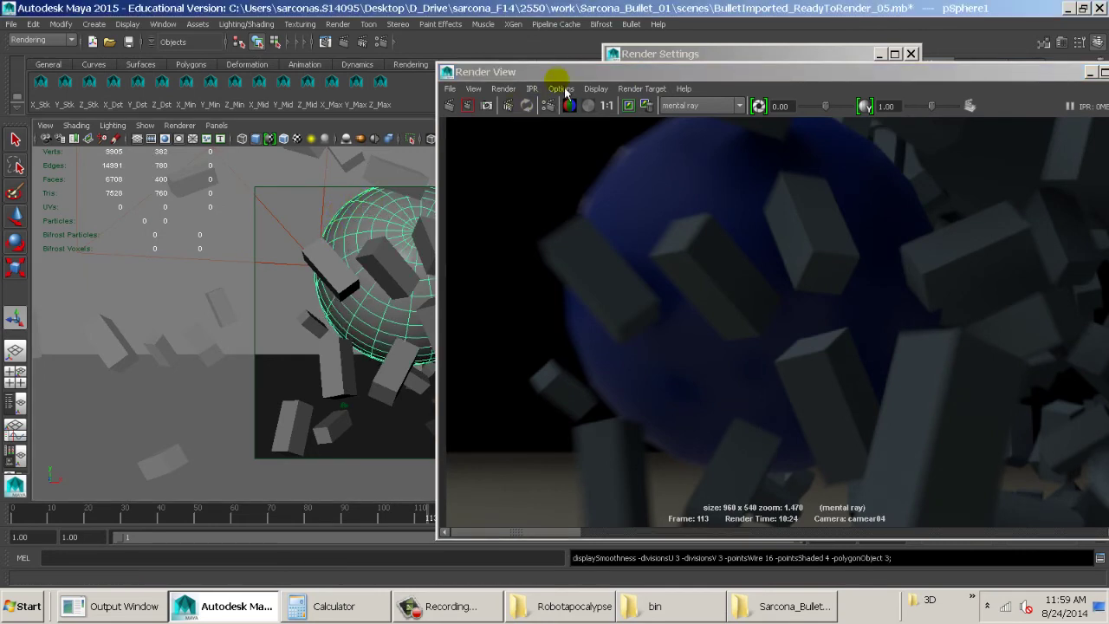
left_click_drag(558, 72, 234, 67)
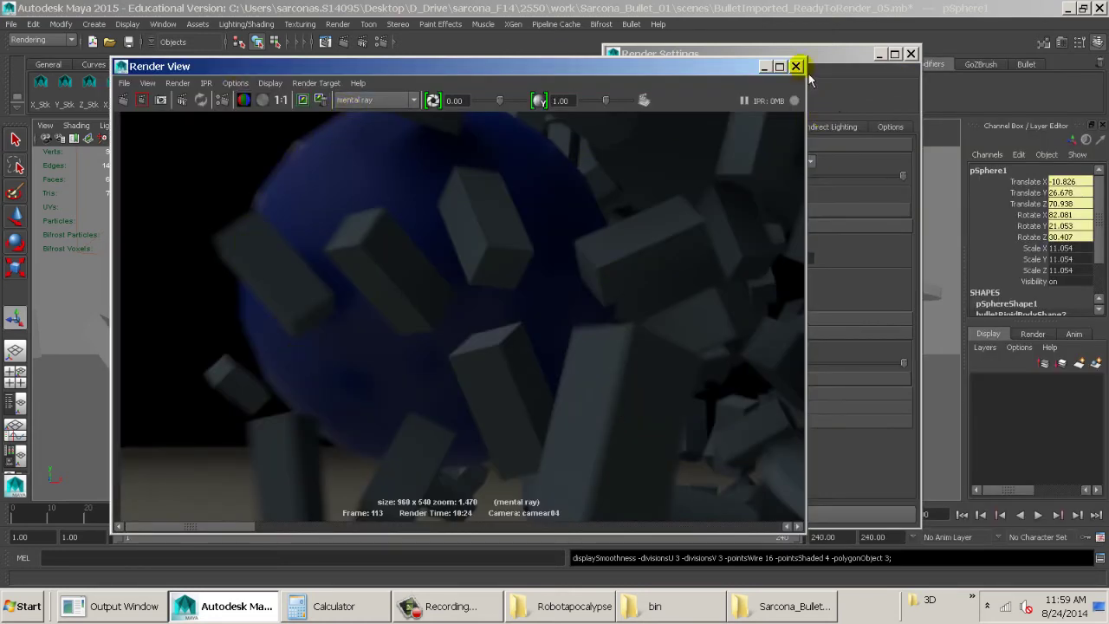
- Close the render settings and the render view, and go to frame 160 in the camear04 view
left_click(426, 244)
left_click(275, 100)
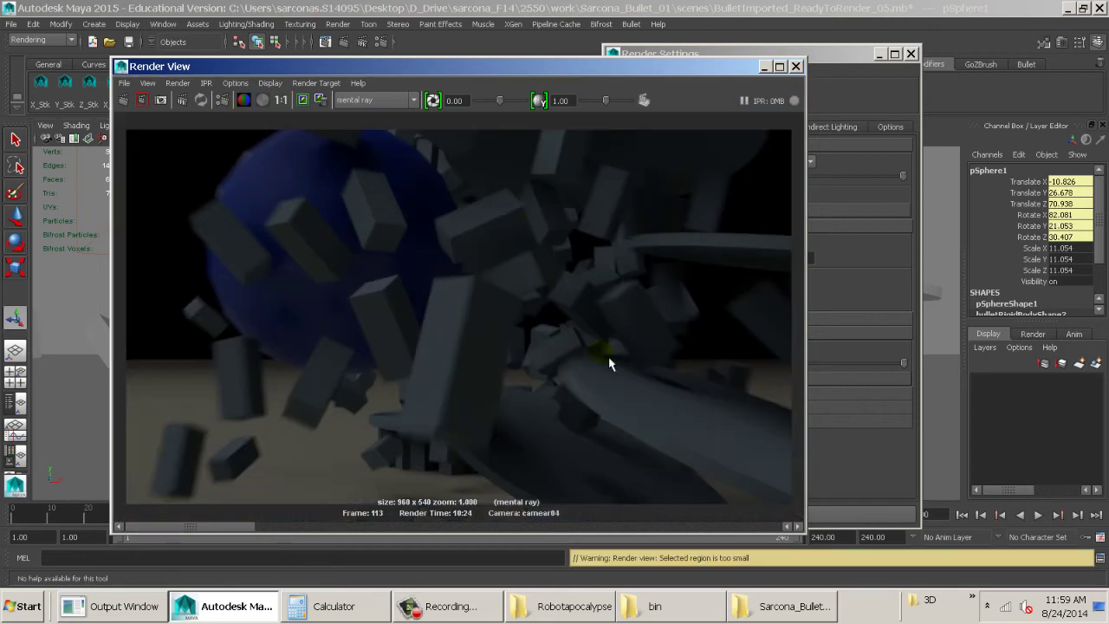
left_click(854, 53)
left_click(910, 54)
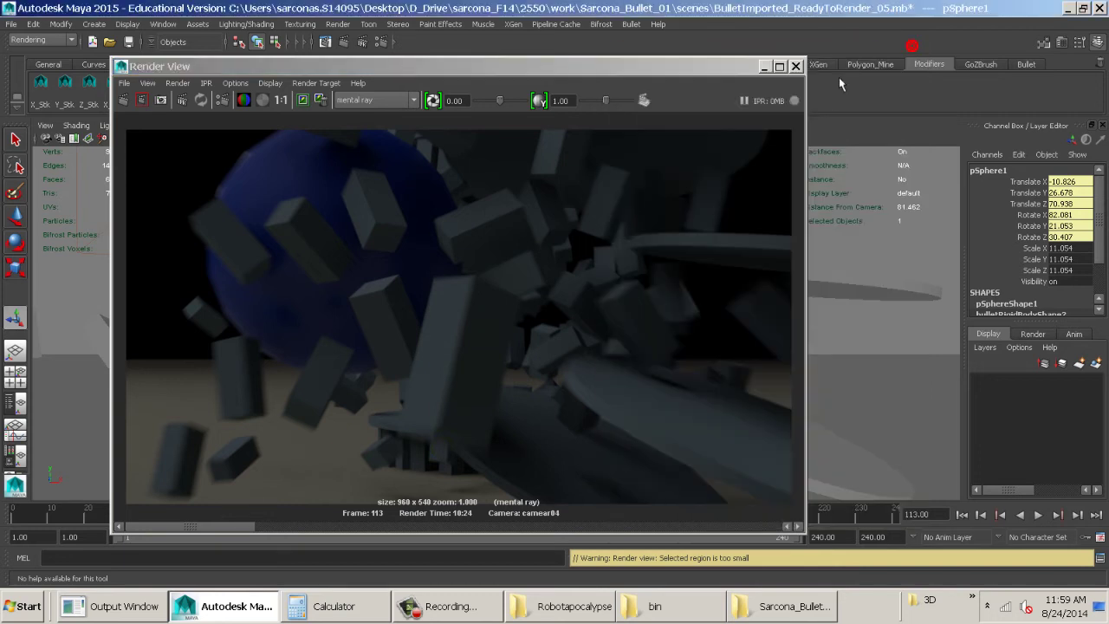
left_click(793, 66)
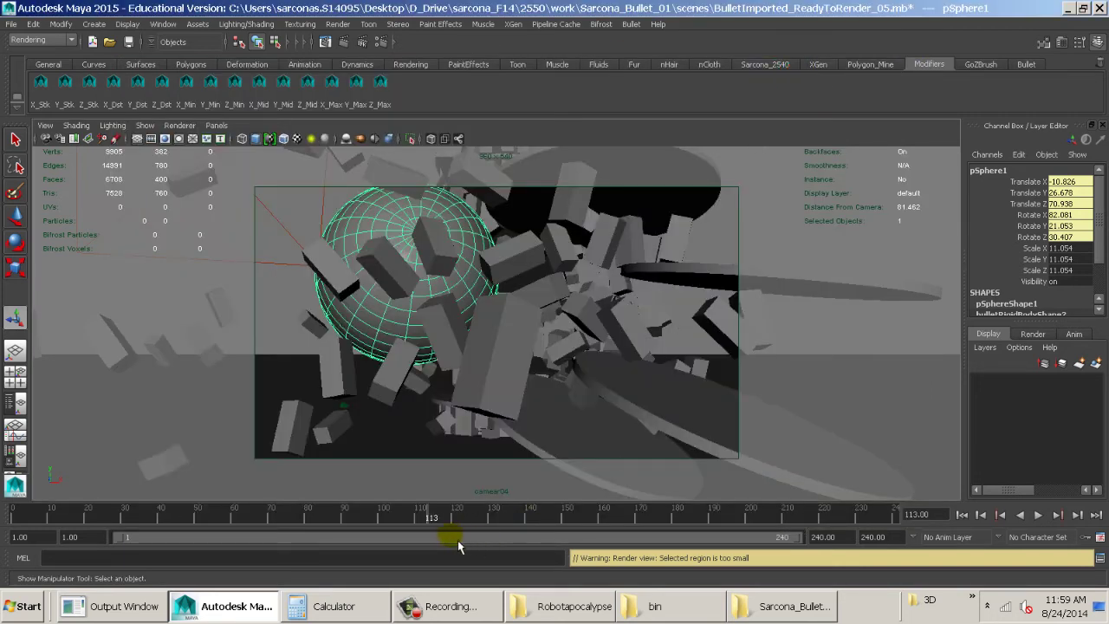
left_click_drag(554, 516, 604, 519)
- Switch to Calculator and divide 1600 by 60 to estimate the total render time
left_click(243, 604)
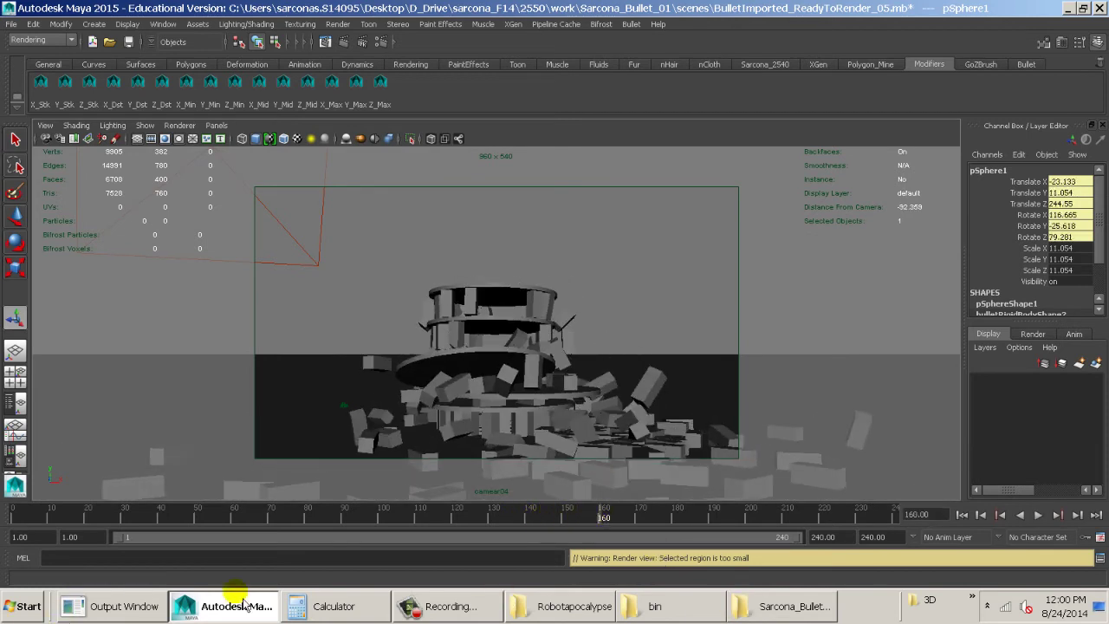
left_click(336, 606)
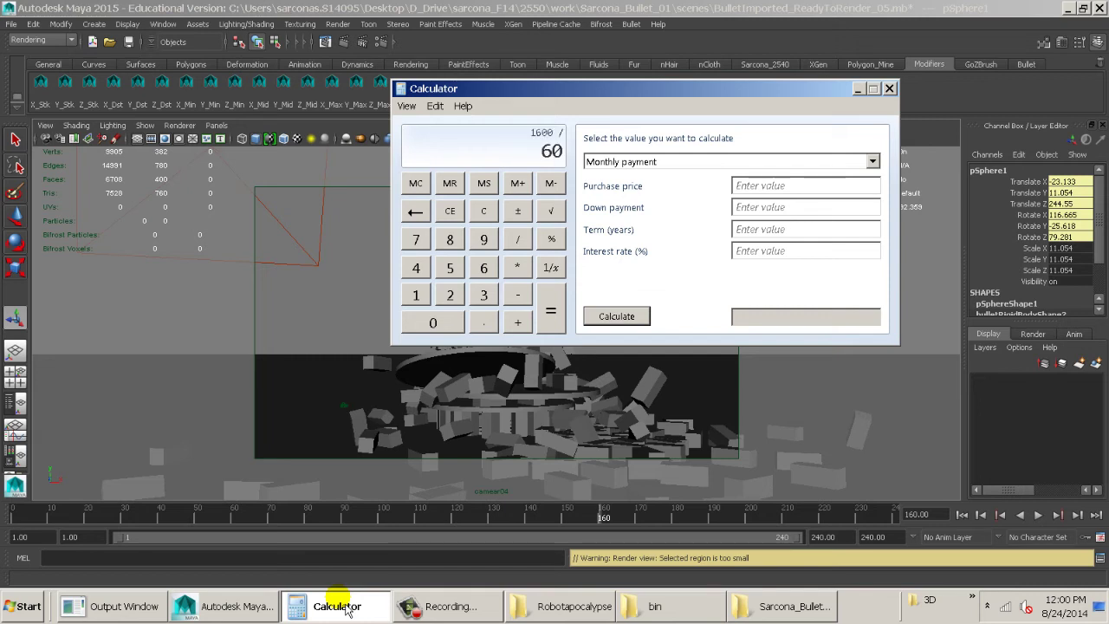
key("Return")
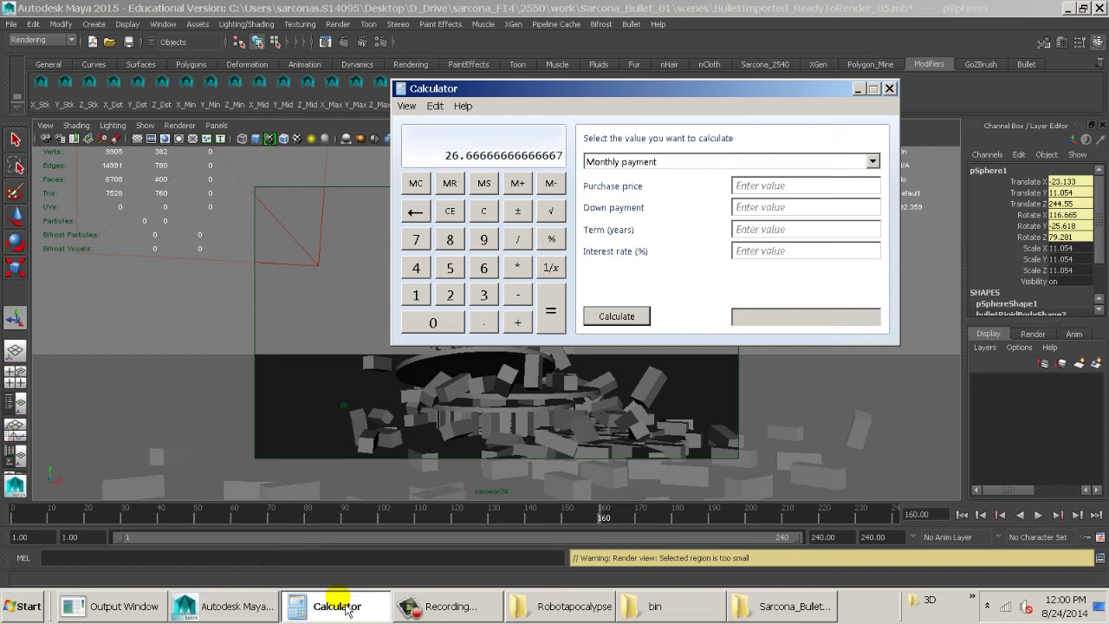
- Close Calculator and go to frame 87 on the timeline in the camear04 view
left_click(889, 89)
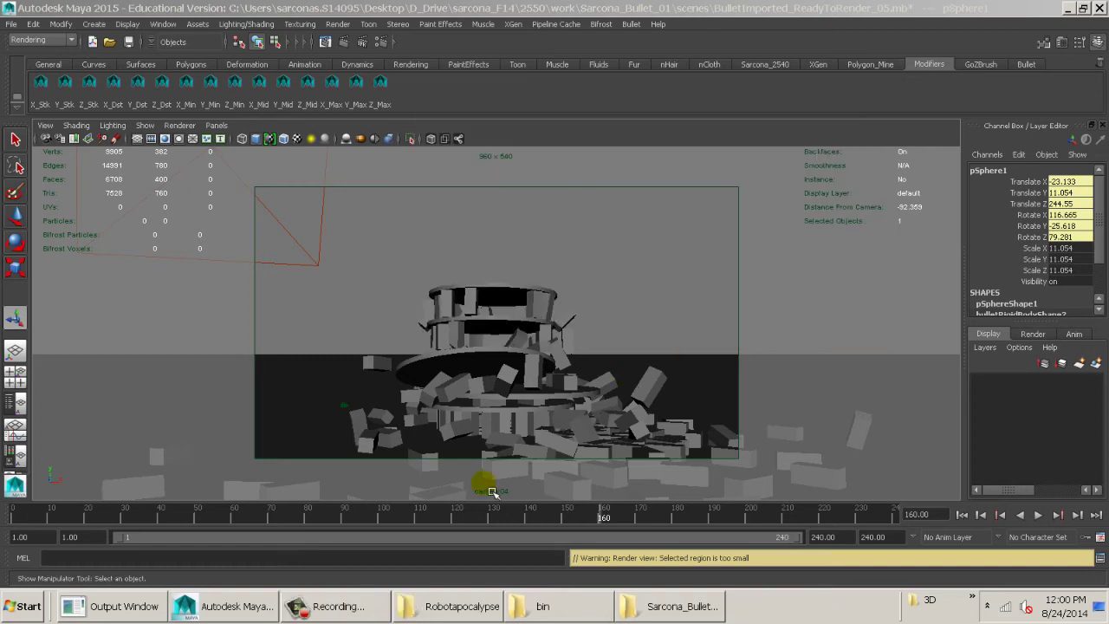
left_click_drag(425, 526, 312, 500)
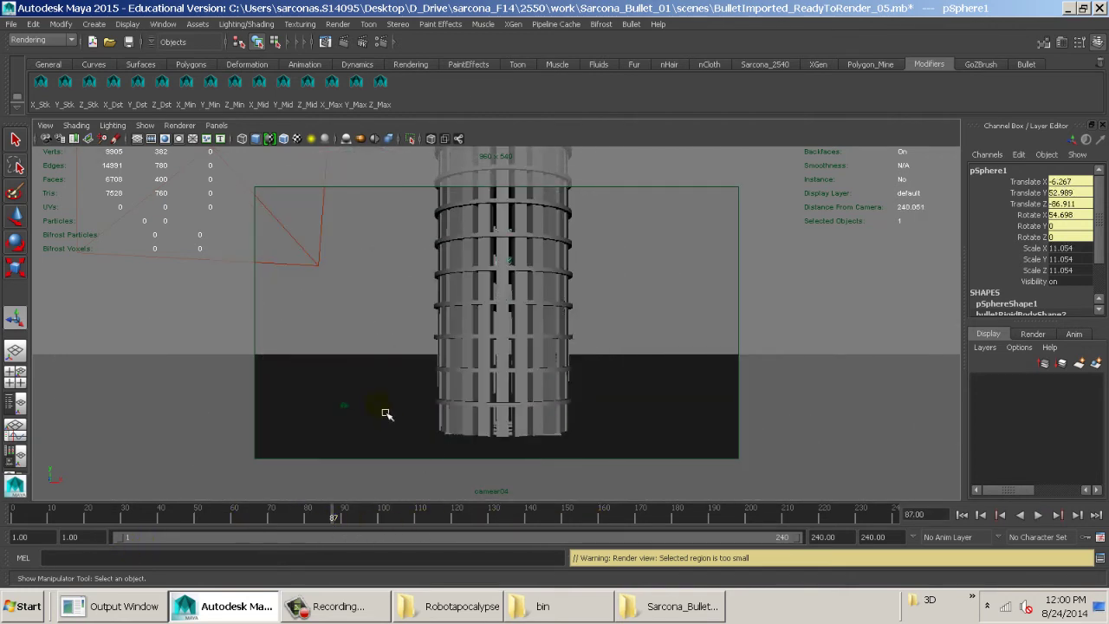
- Turn off motion blur in the mental ray render settings, check the indirect lighting options, and close the settings
left_click(381, 42)
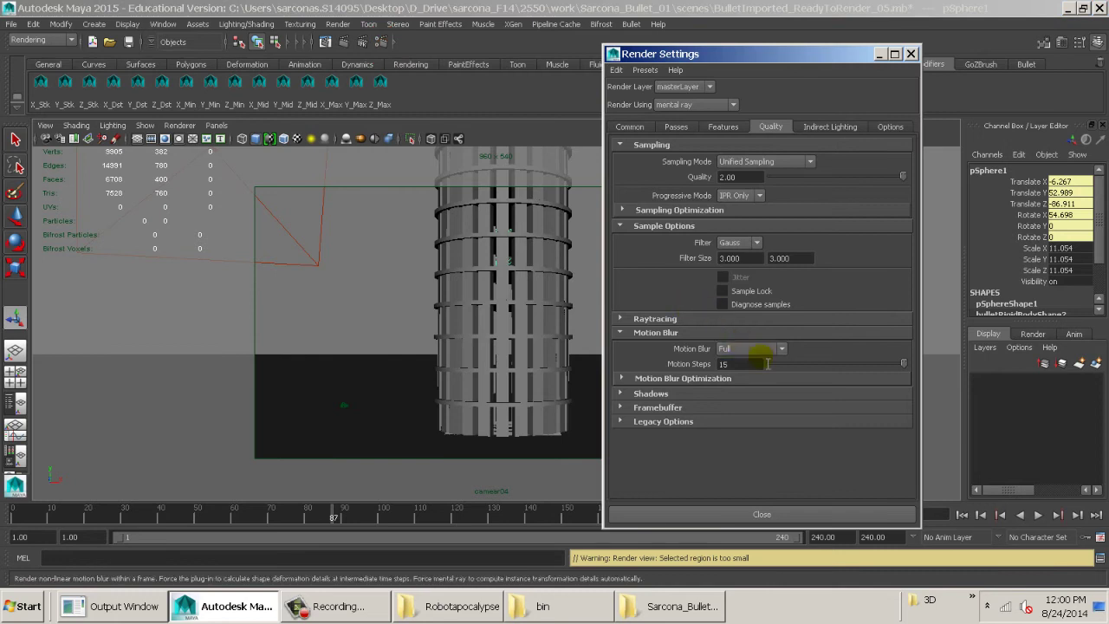
left_click(750, 349)
left_click(762, 360)
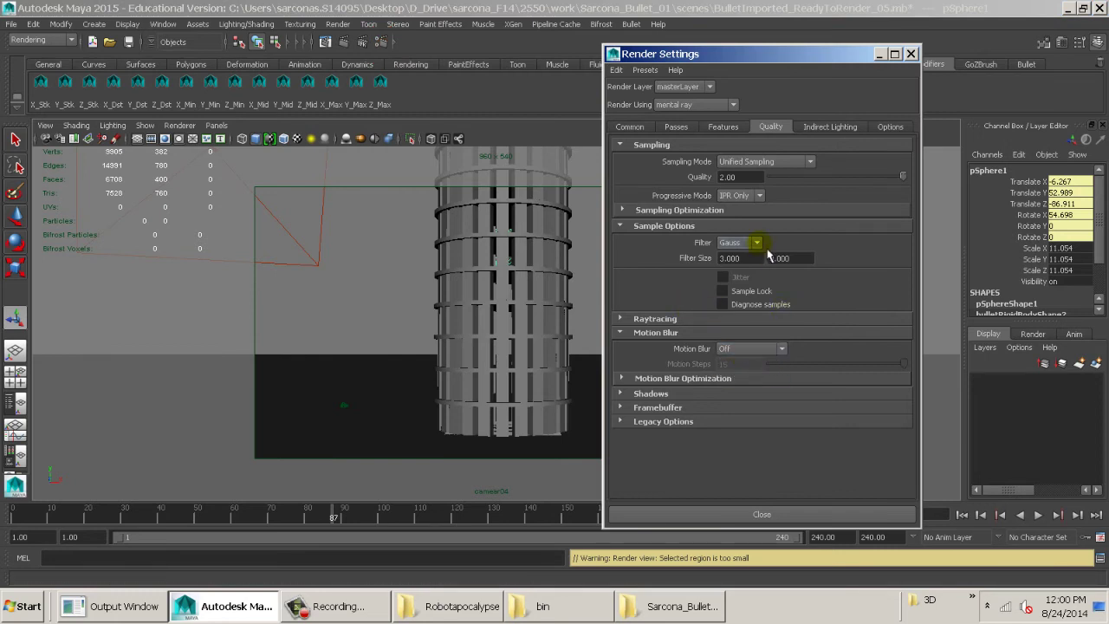
left_click(756, 378)
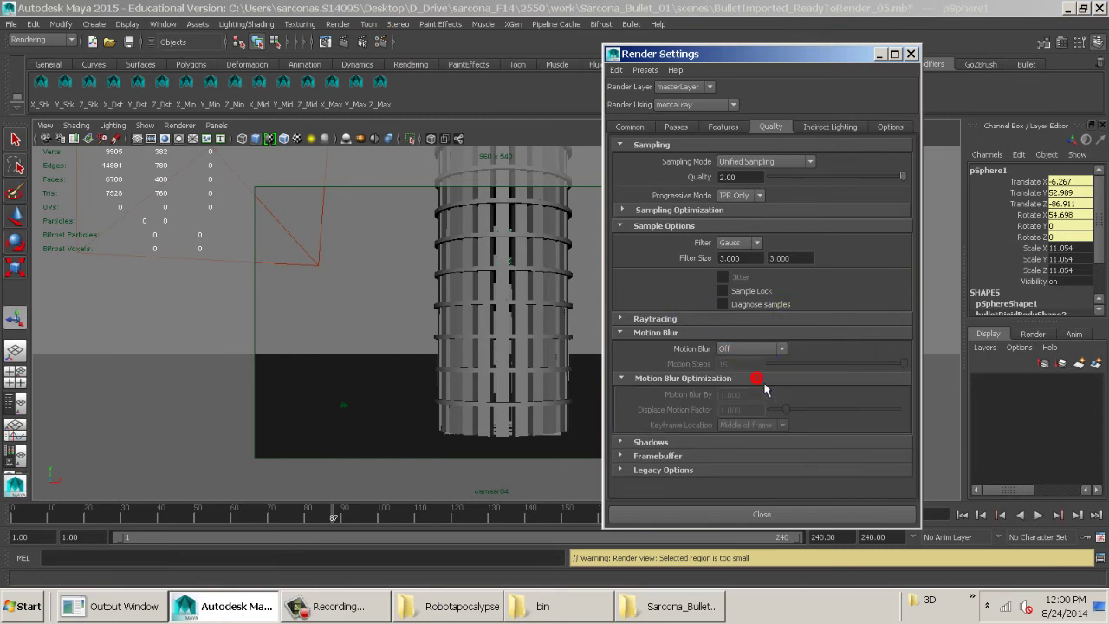
left_click(760, 379)
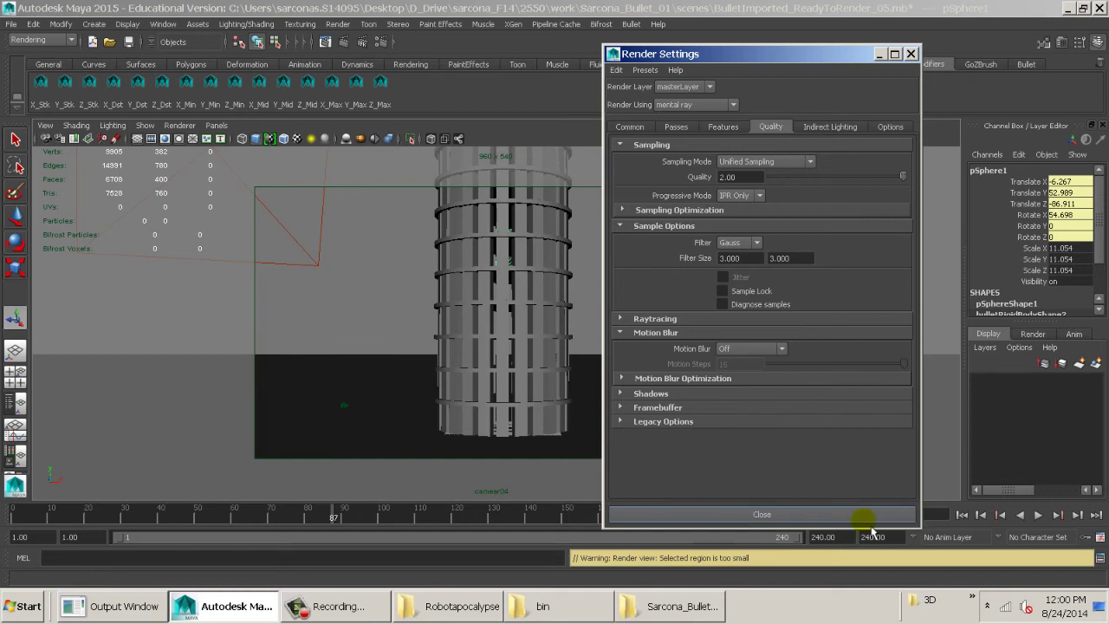
left_click(829, 126)
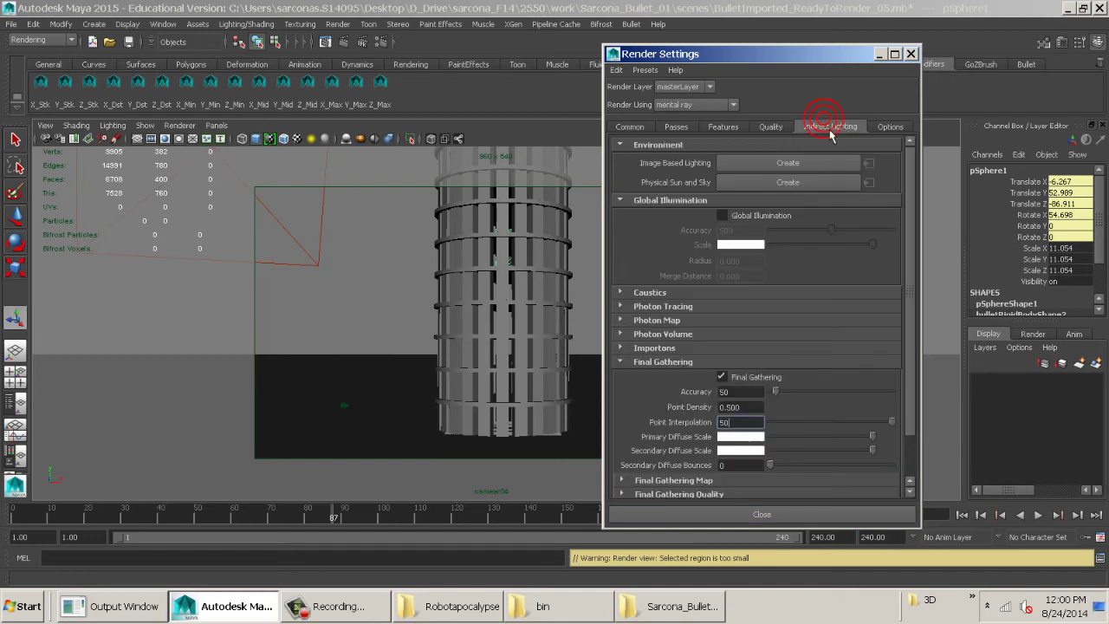
left_click(764, 518)
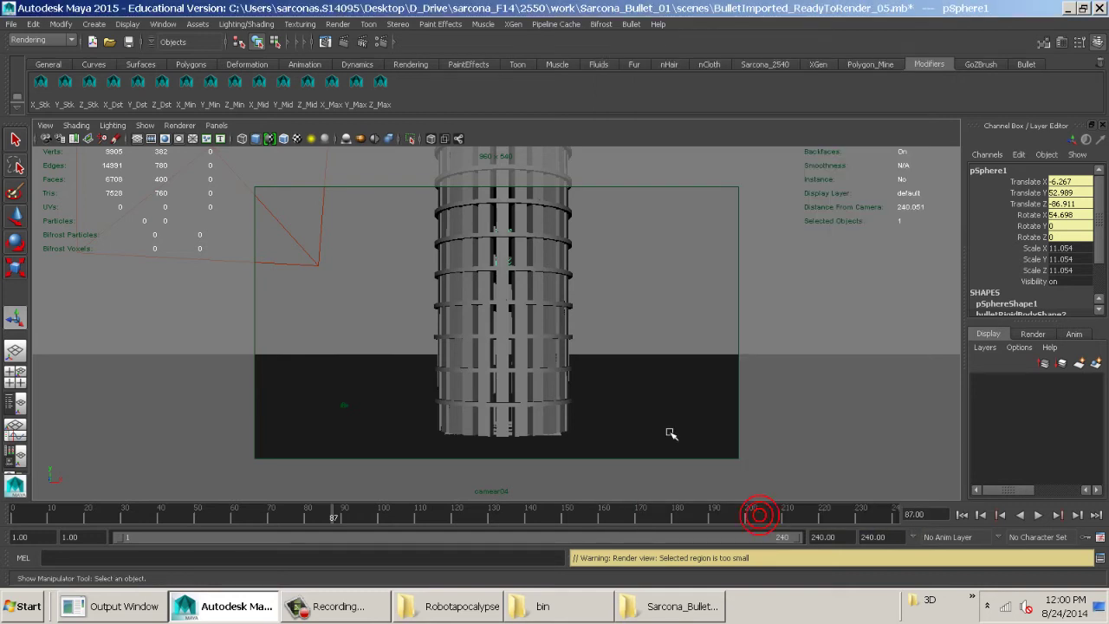
- Look through camera01 in the viewport and return to frame 1
left_click(215, 126)
mouse_move(234, 139)
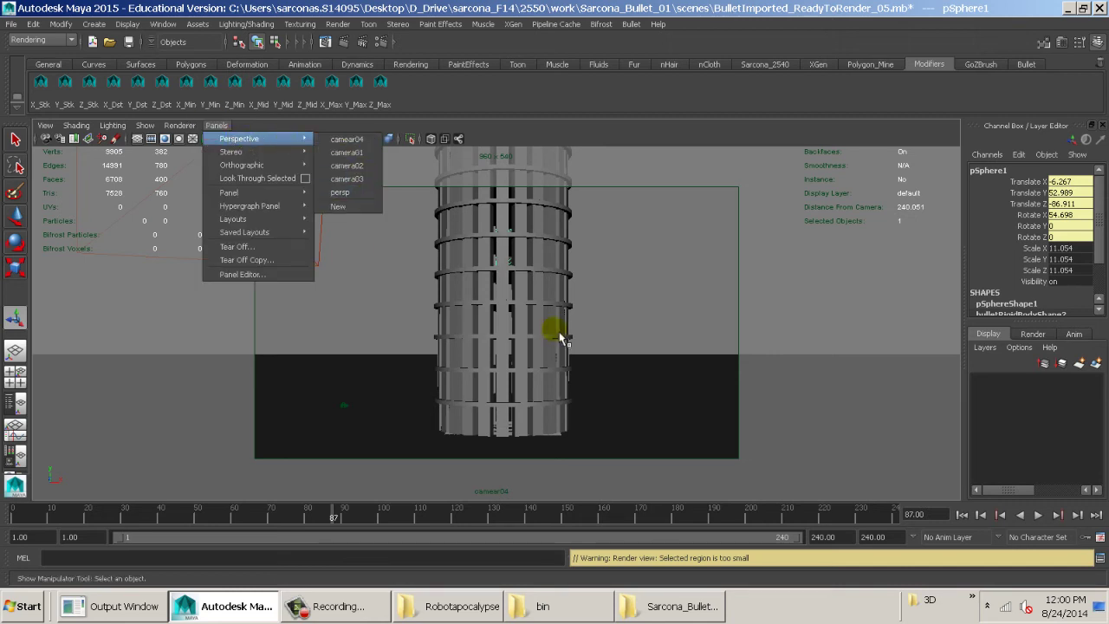
left_click(347, 152)
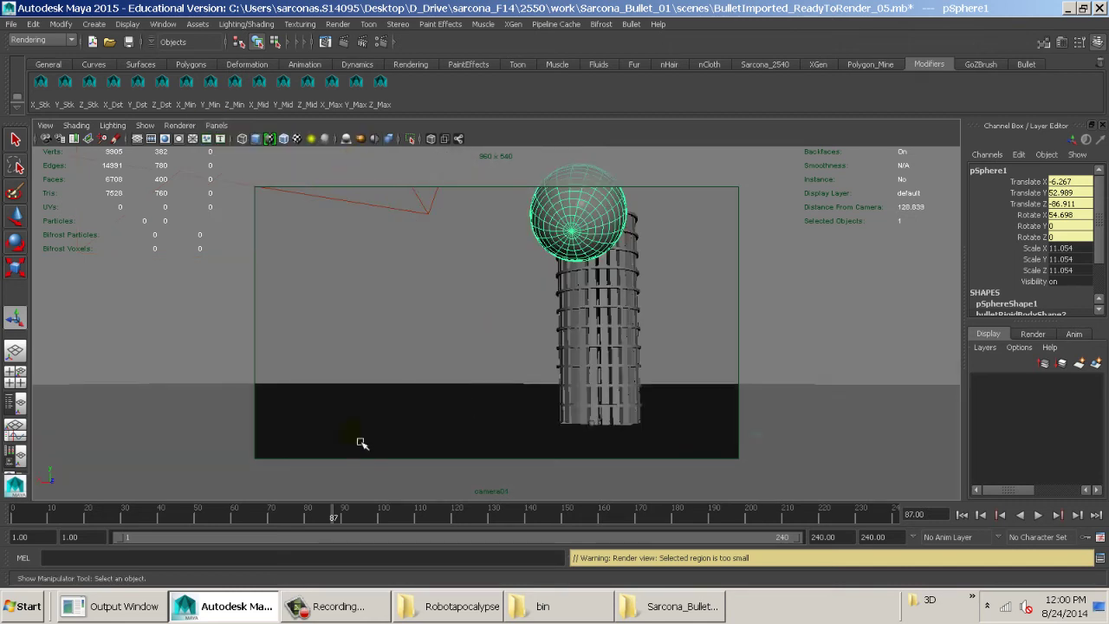
left_click_drag(181, 521, 12, 511)
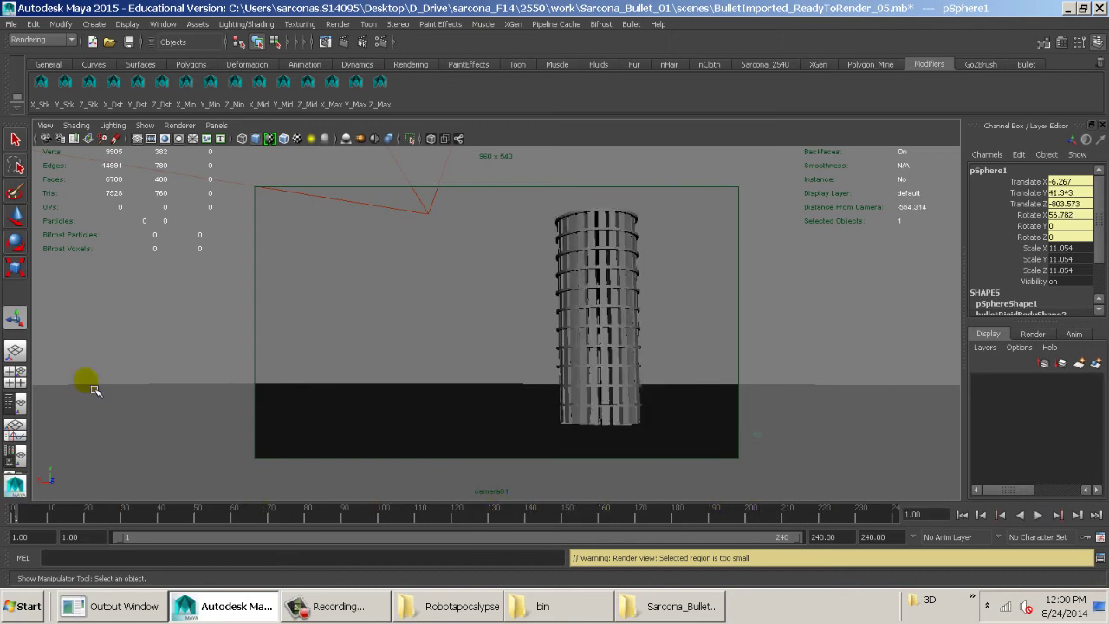
- Review the render settings for features, passes, file output, frame range, renderable camera and image size
left_click(381, 42)
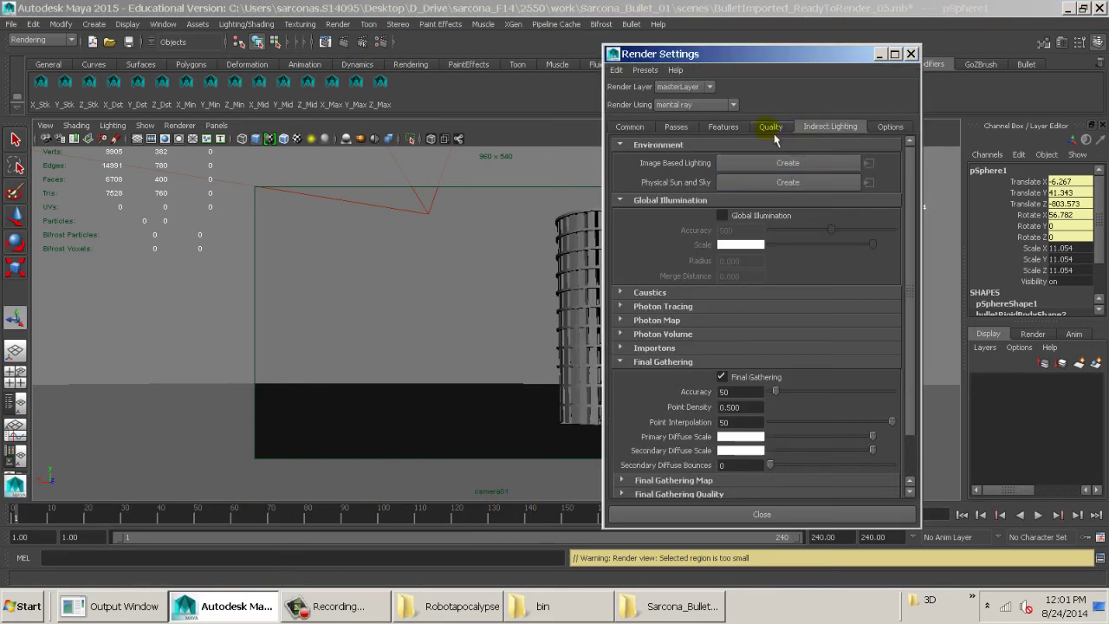
left_click(772, 127)
left_click(723, 126)
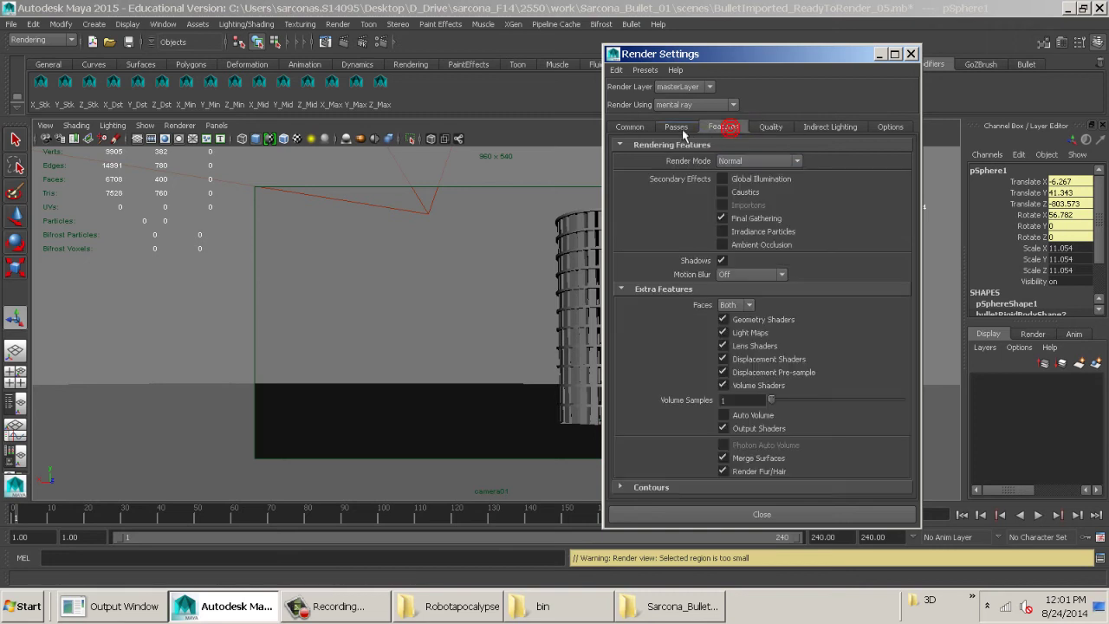
left_click(676, 127)
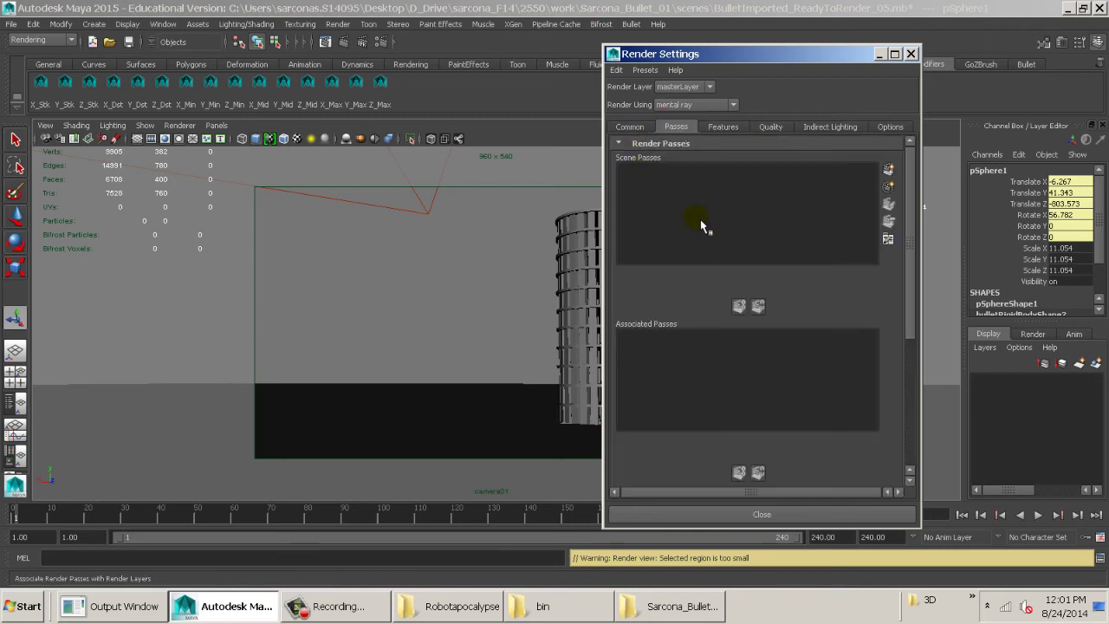
left_click(632, 127)
left_click_drag(659, 53, 493, 45)
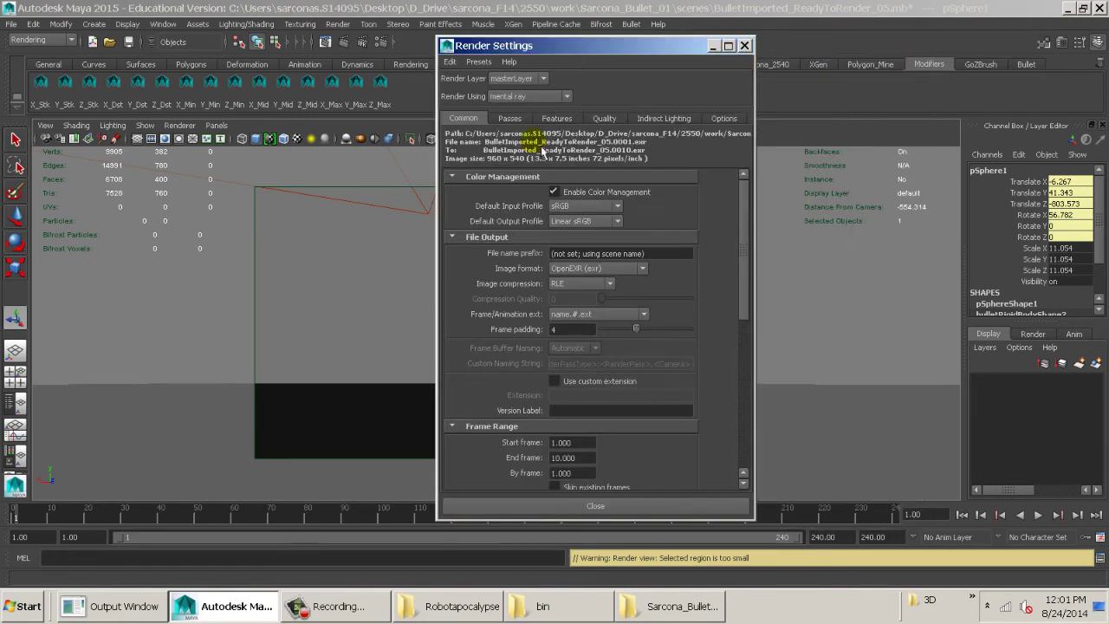
left_click(465, 120)
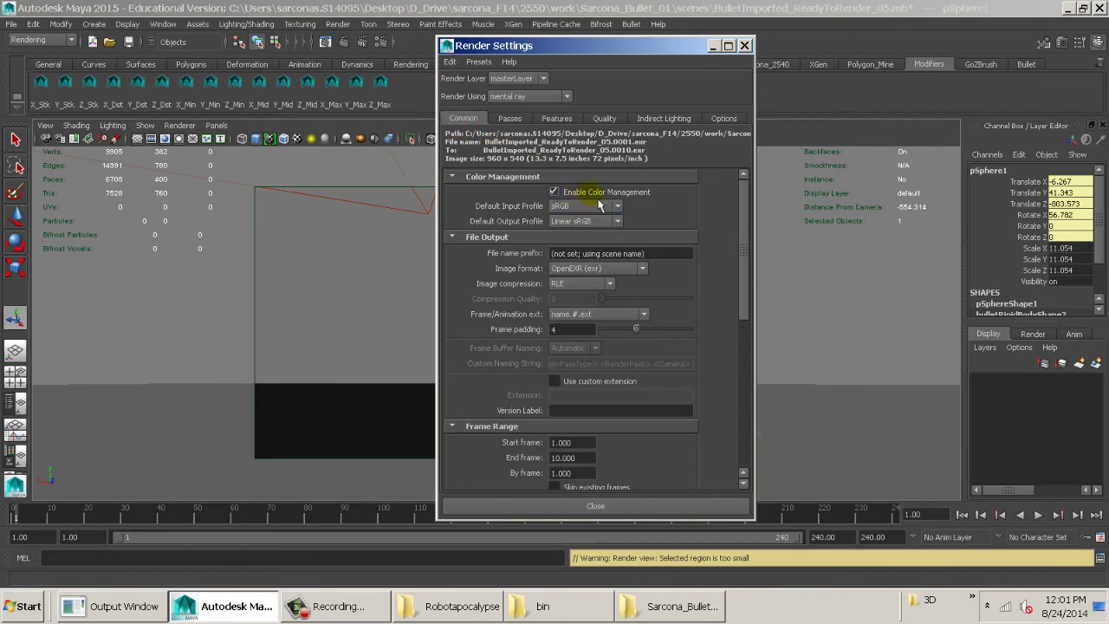
left_click(664, 252)
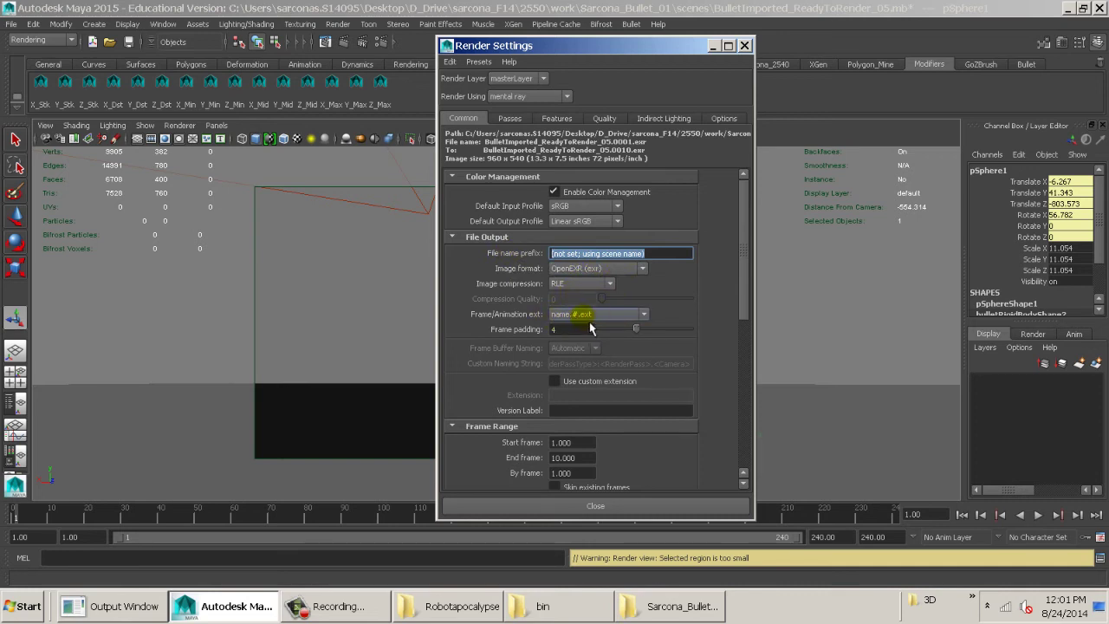
scroll(593, 320, "down", 3)
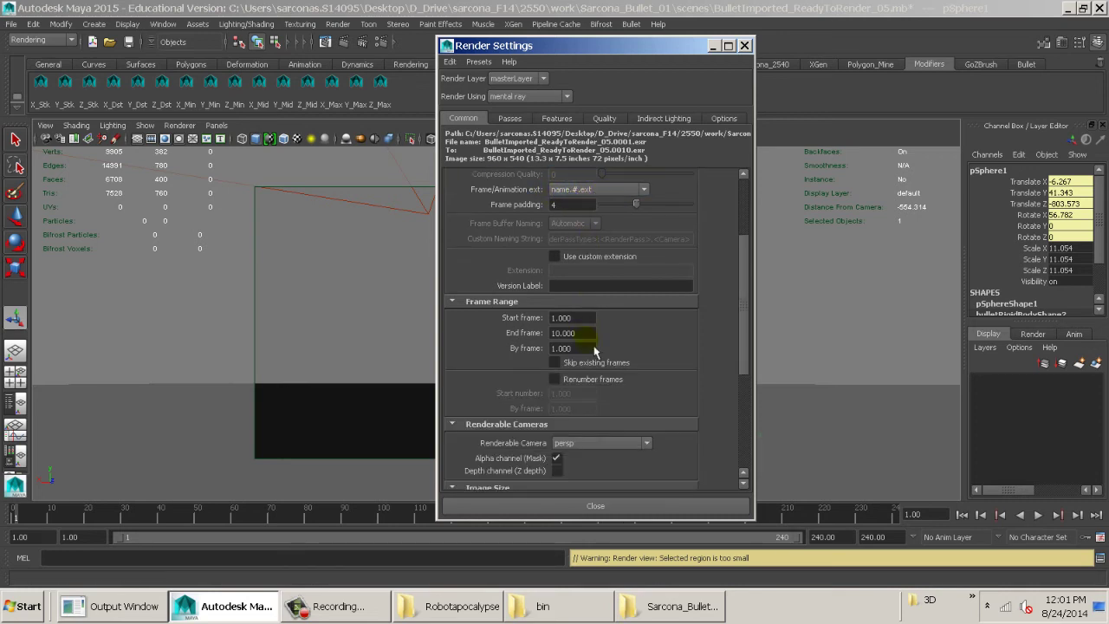
scroll(589, 370, "down", 4)
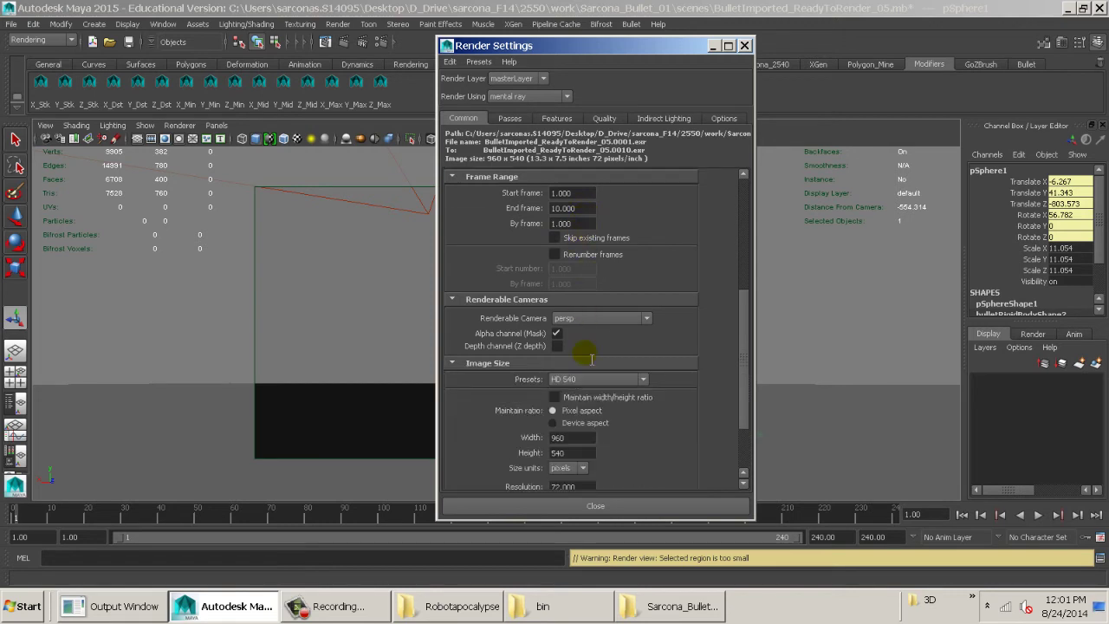
scroll(606, 347, "down", 1)
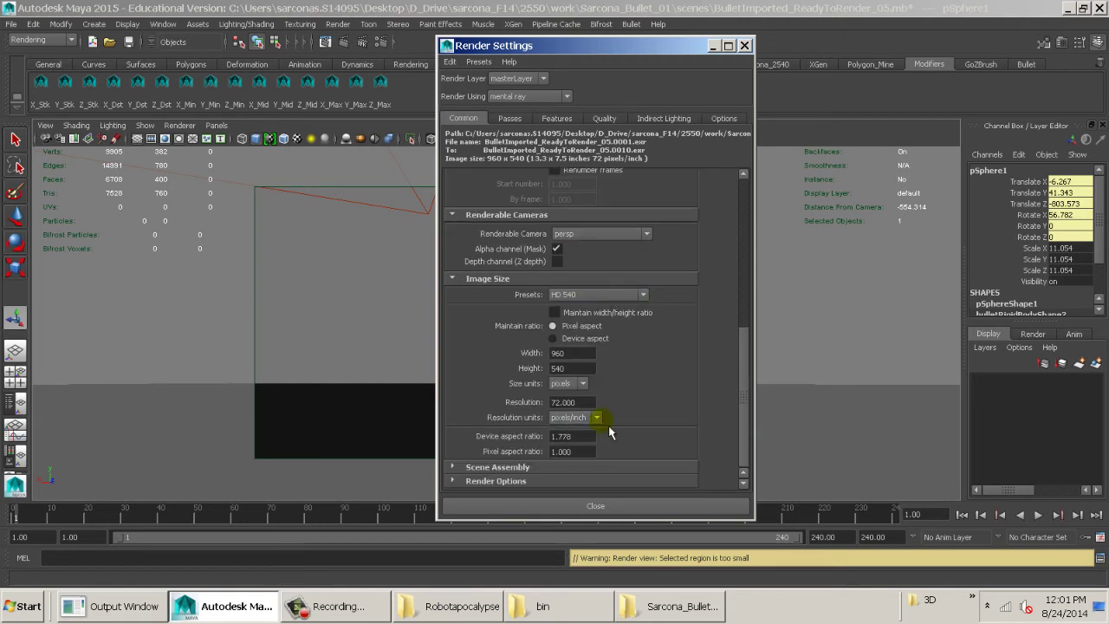
scroll(618, 367, "up", 8)
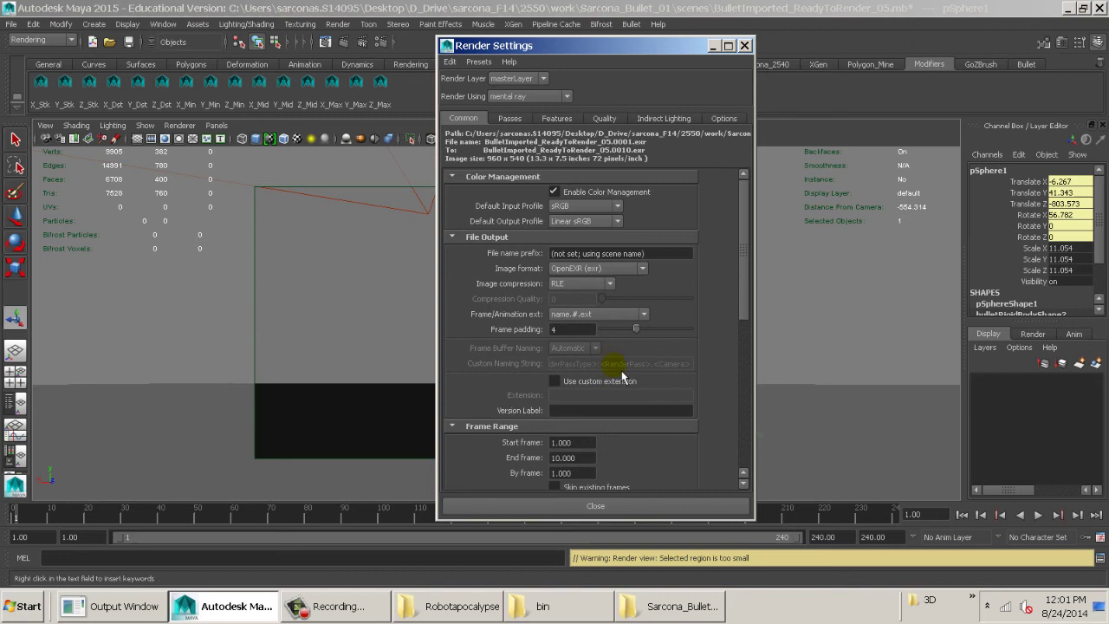
- Close the render settings and save the scene
left_click(638, 507)
left_click(129, 42)
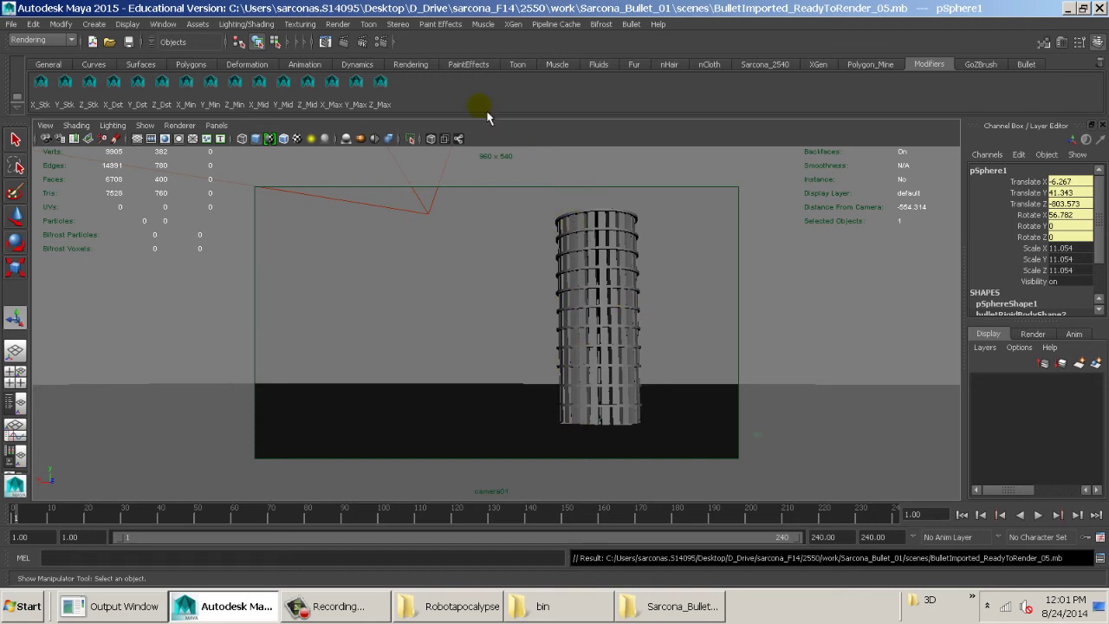
- Check the start, end and by frame fields and the renderable camera in the render settings, and close them
left_click(380, 42)
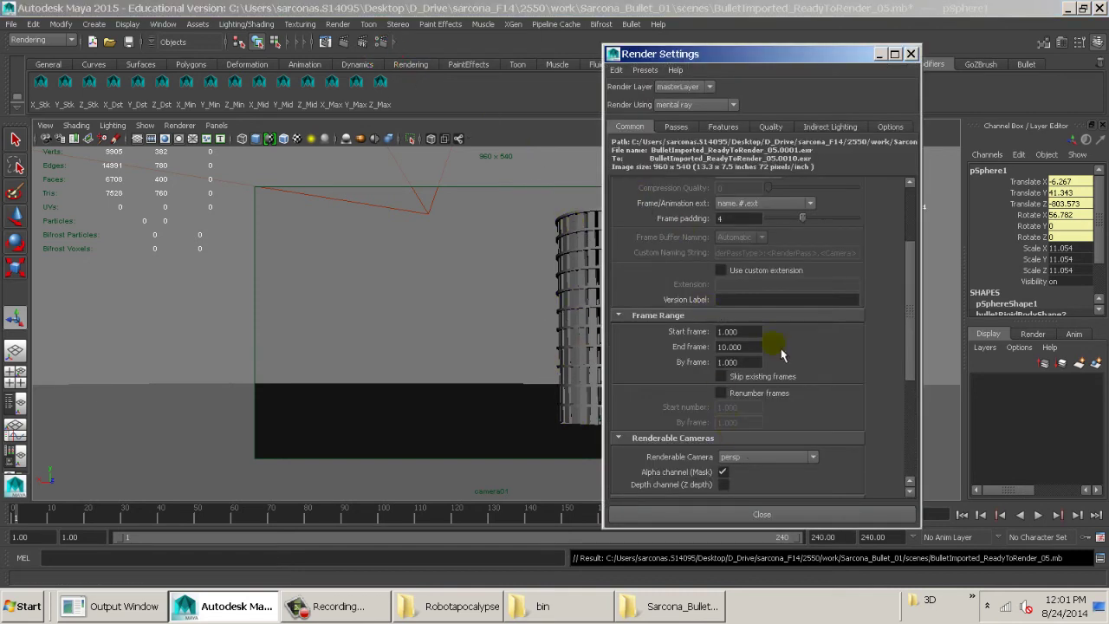
double_click(748, 332)
double_click(741, 346)
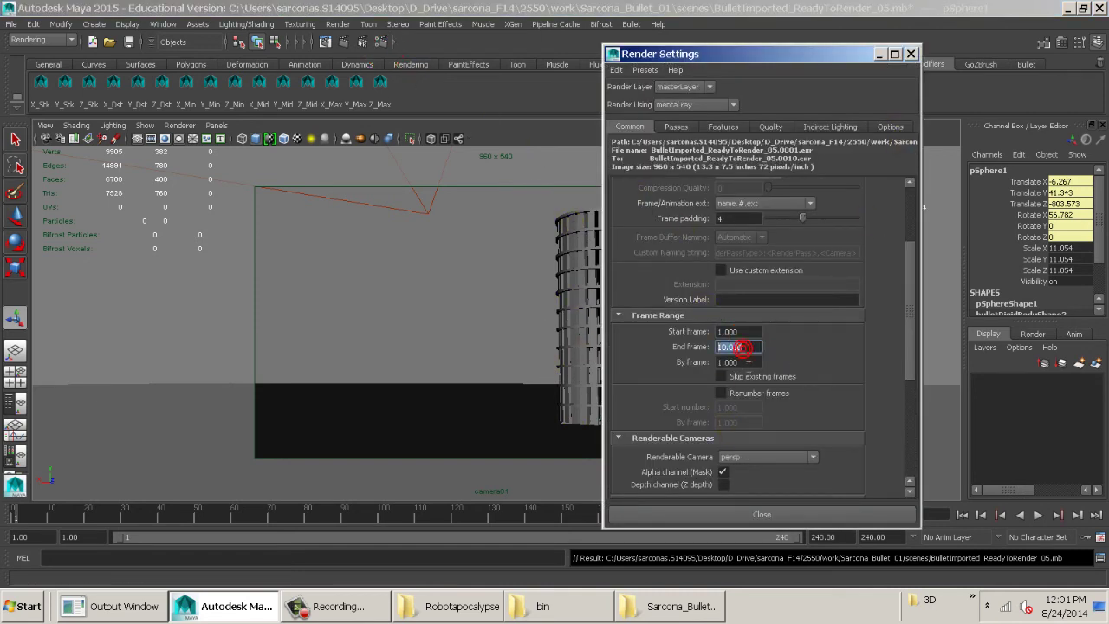
double_click(742, 362)
scroll(790, 354, "down", 5)
left_click(911, 54)
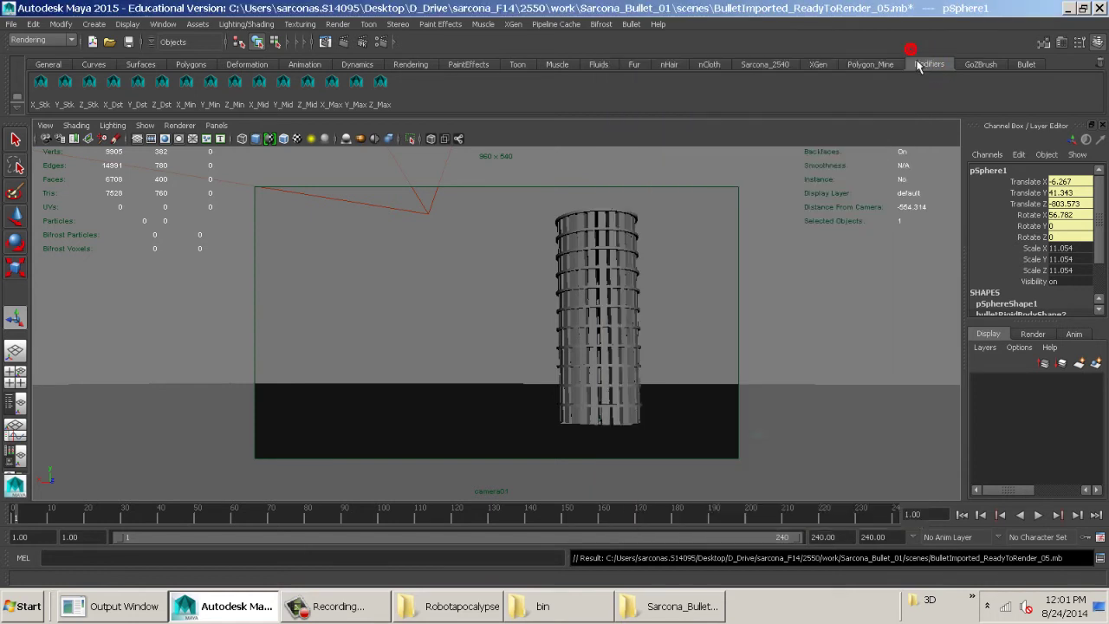
- Switch to the project folder and open renderMyStuff.bat for editing in Notepad++
left_click(667, 606)
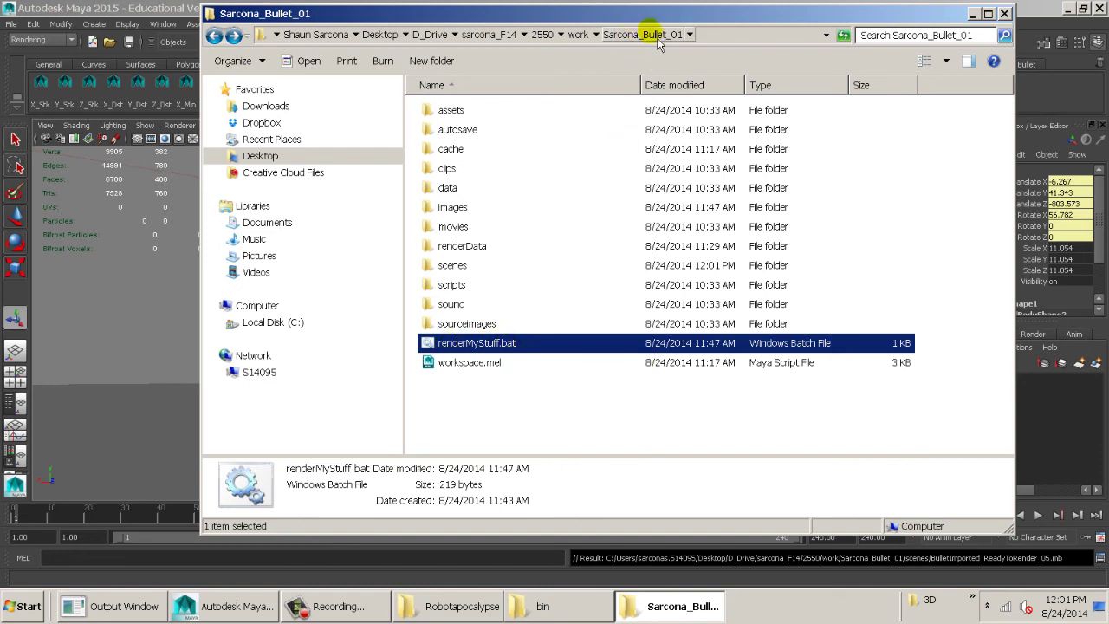
right_click(518, 347)
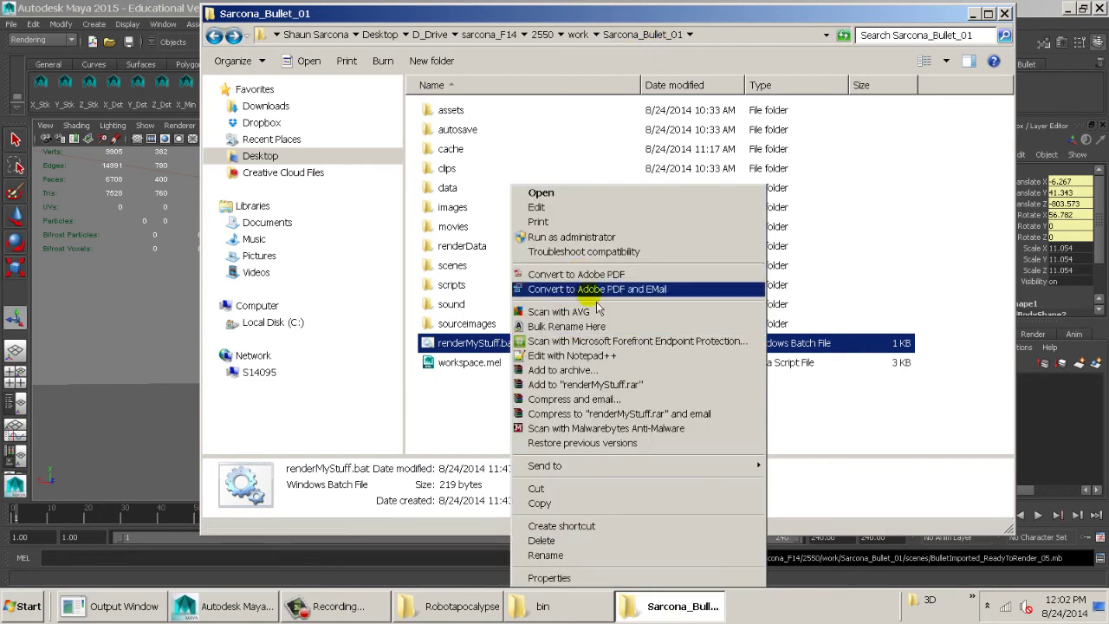
left_click(607, 359)
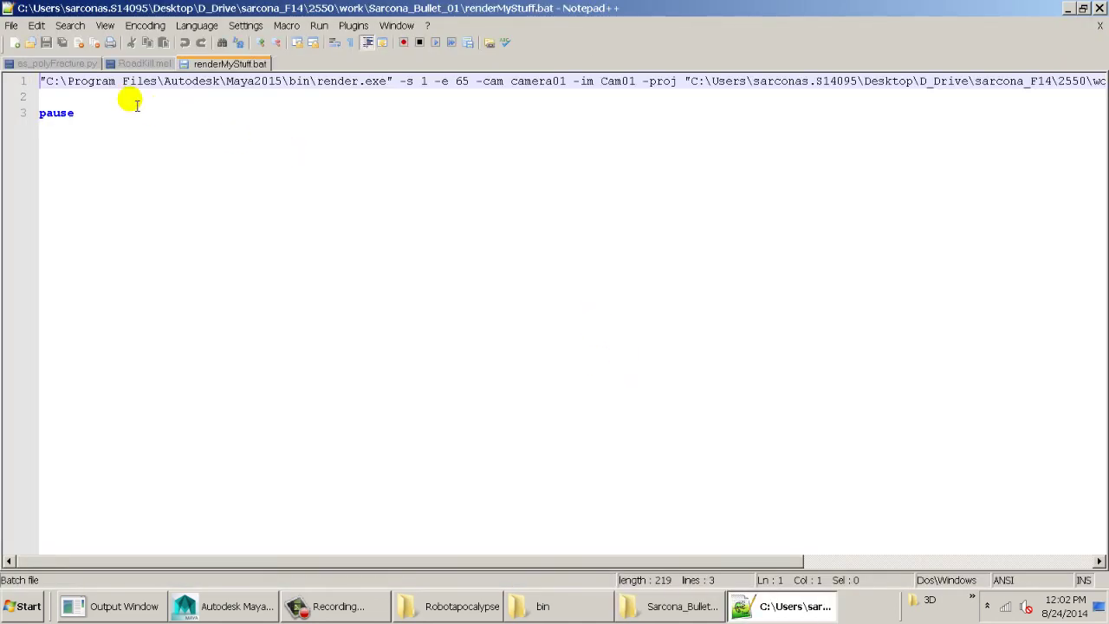
- Examine the render command's render.exe path, -s, -e, -cam, -im and -proj arguments, and scene file name in renderMyStuff.bat
left_click_drag(45, 80, 4, 76)
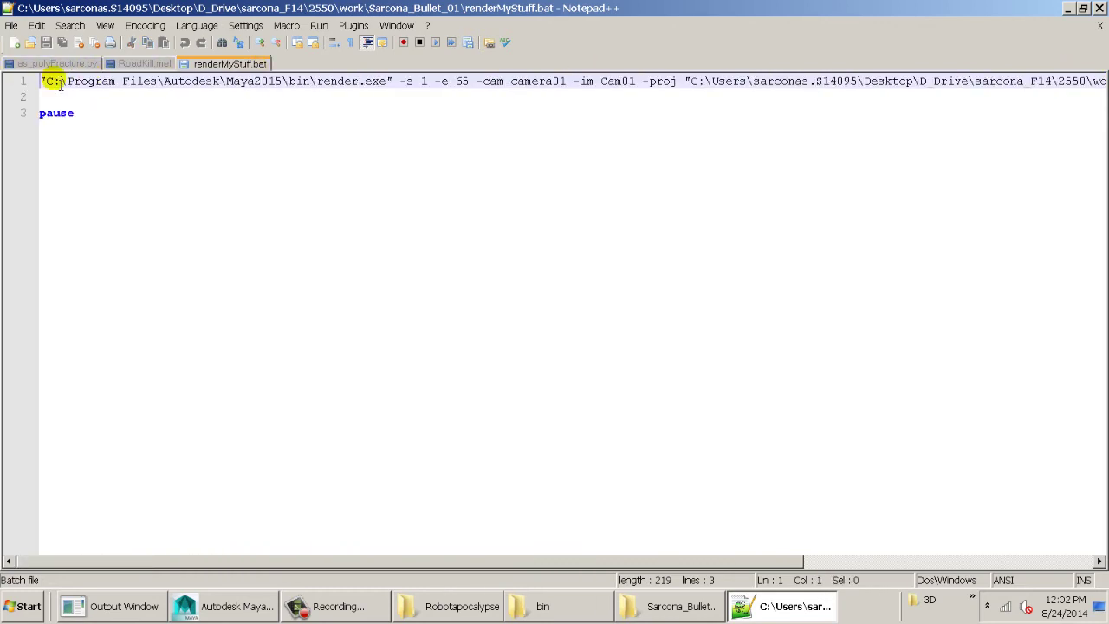
left_click(399, 82, "shift")
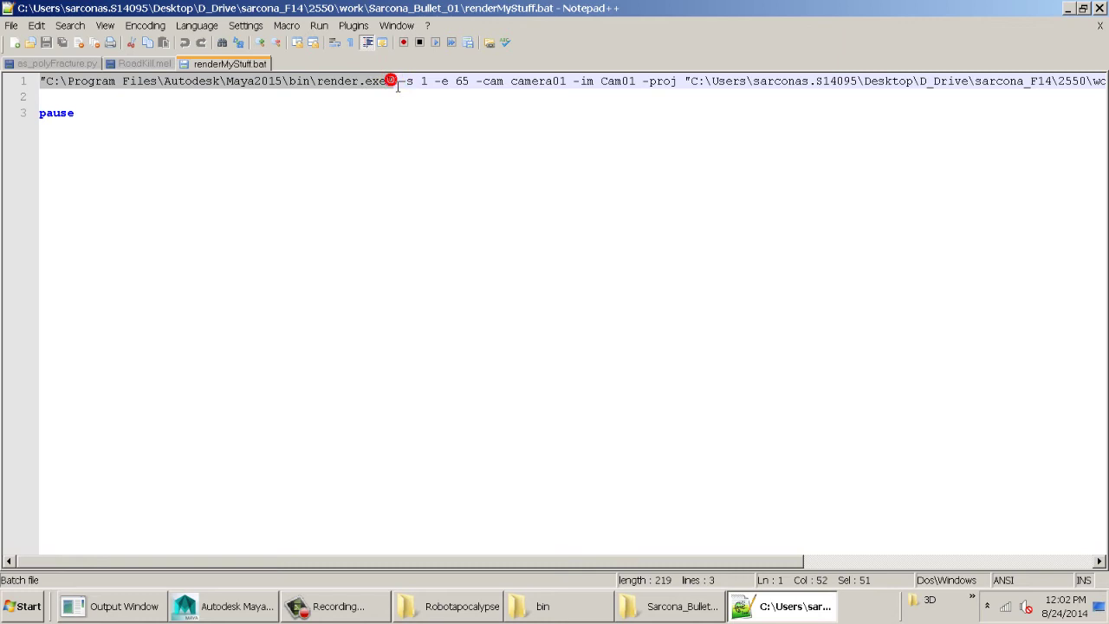
left_click(322, 81)
left_click_drag(318, 81, 387, 81)
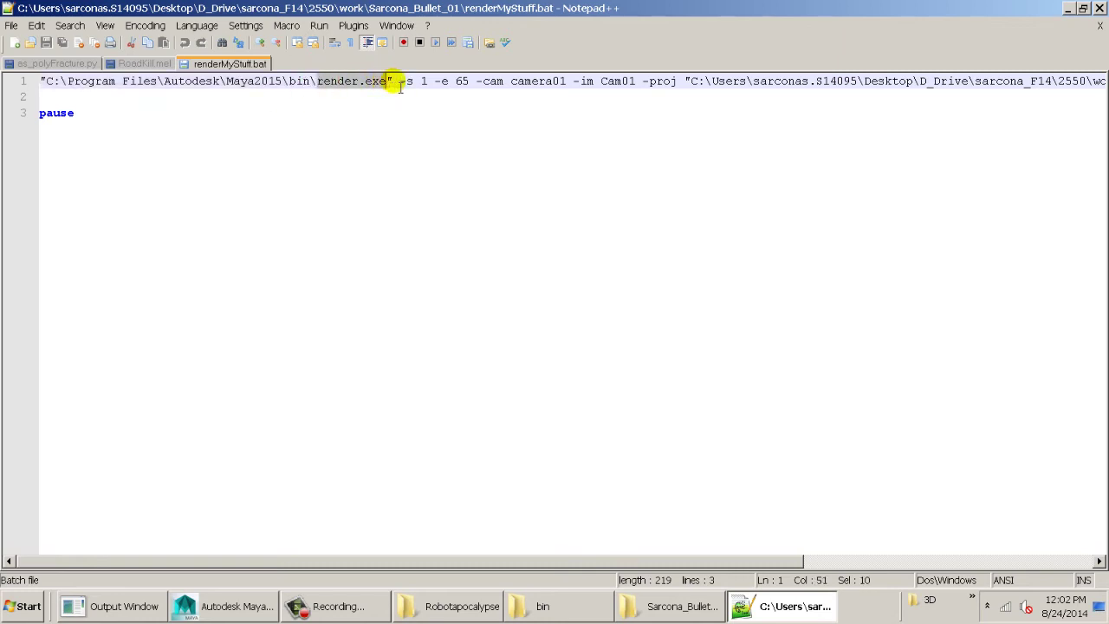
left_click(401, 82)
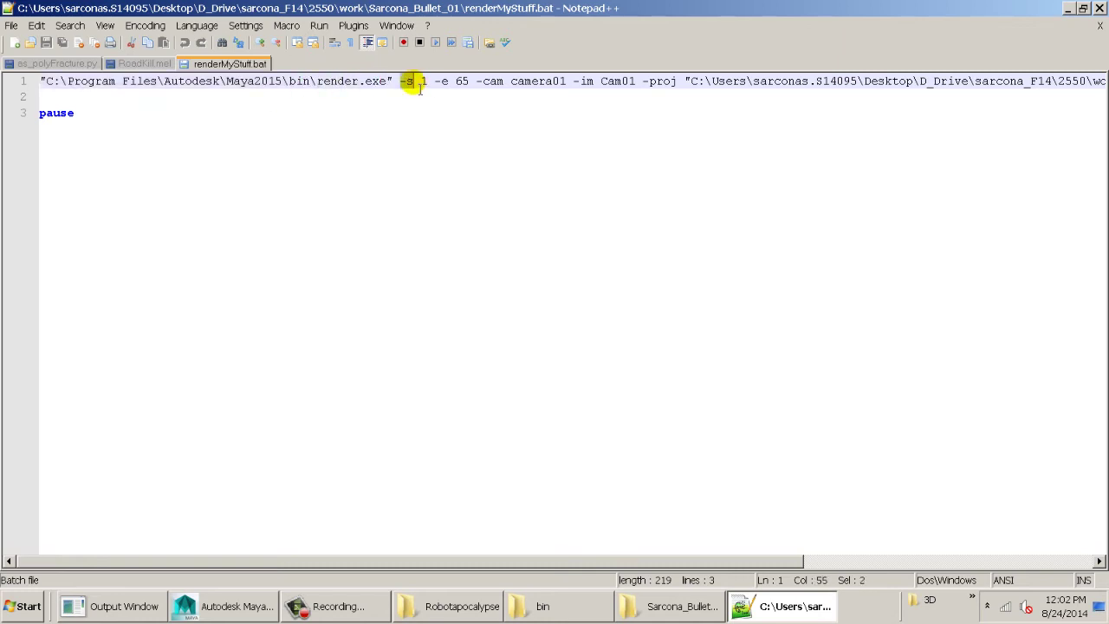
left_click(416, 83)
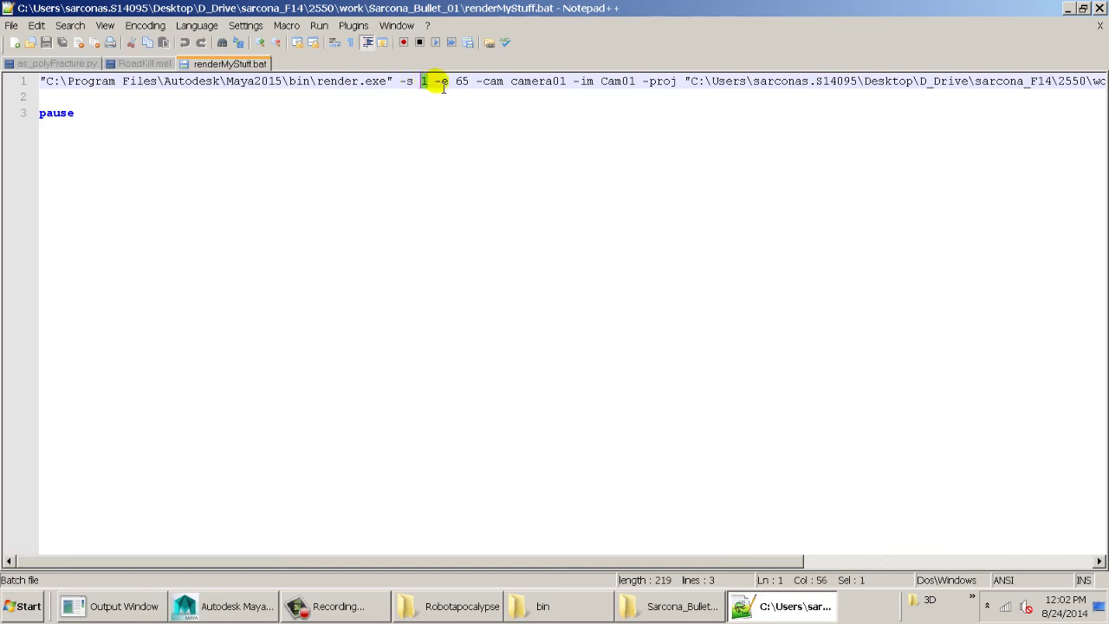
left_click(454, 82)
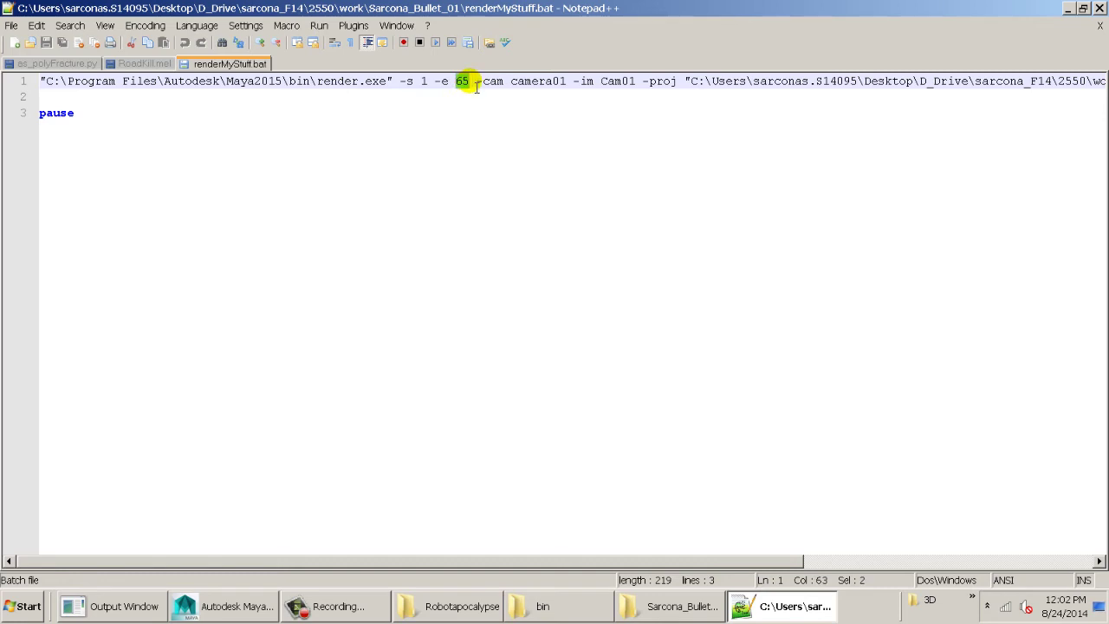
left_click_drag(476, 82, 594, 82)
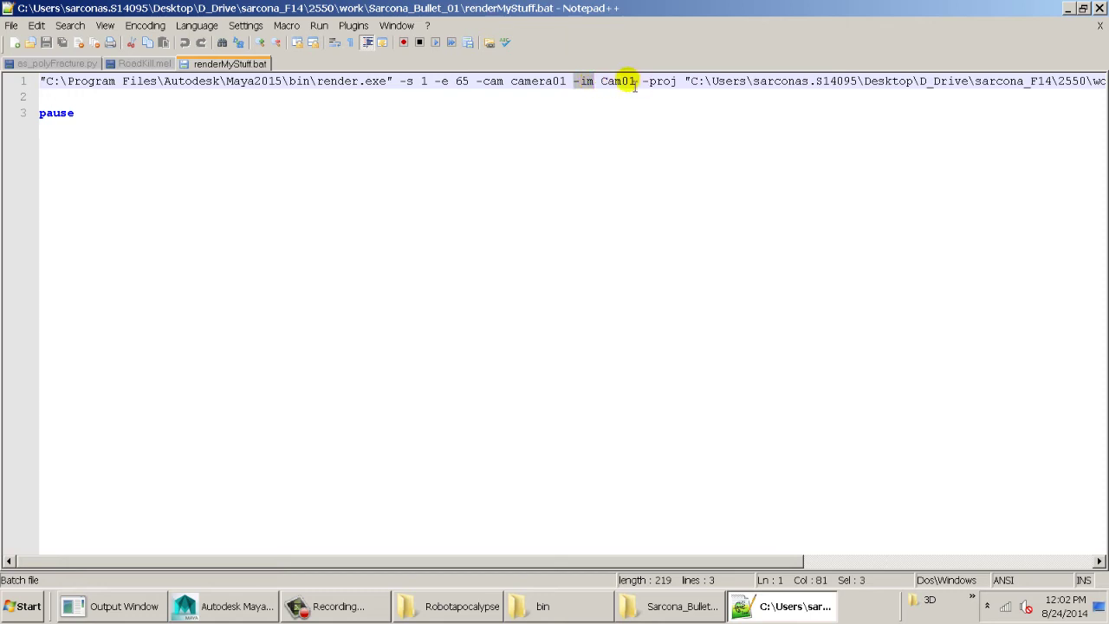
left_click_drag(601, 82, 634, 83)
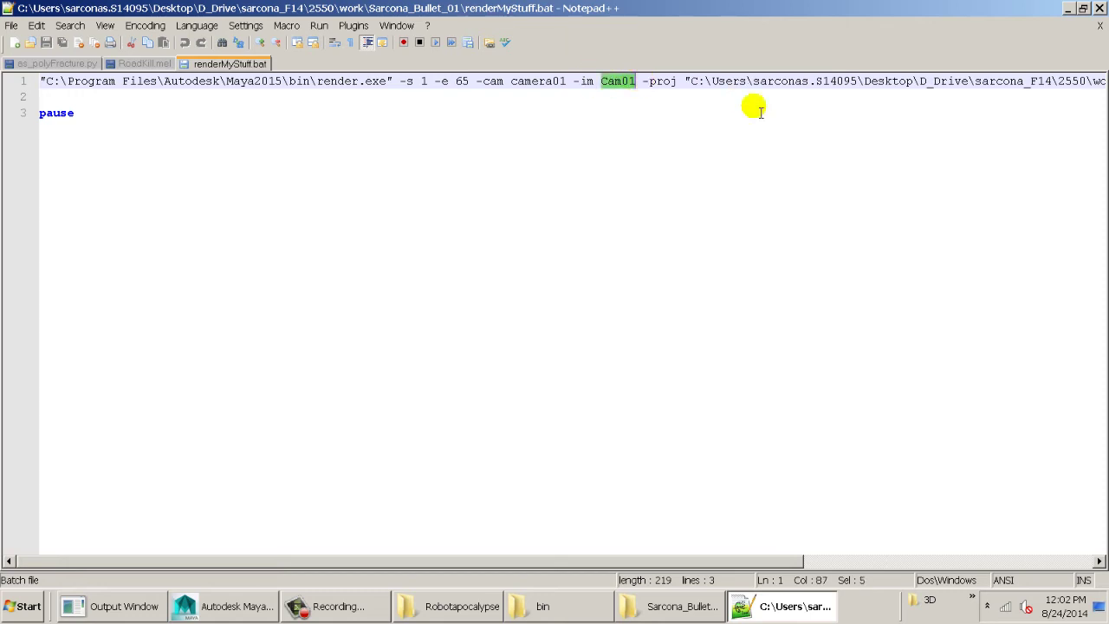
left_click_drag(640, 563, 927, 563)
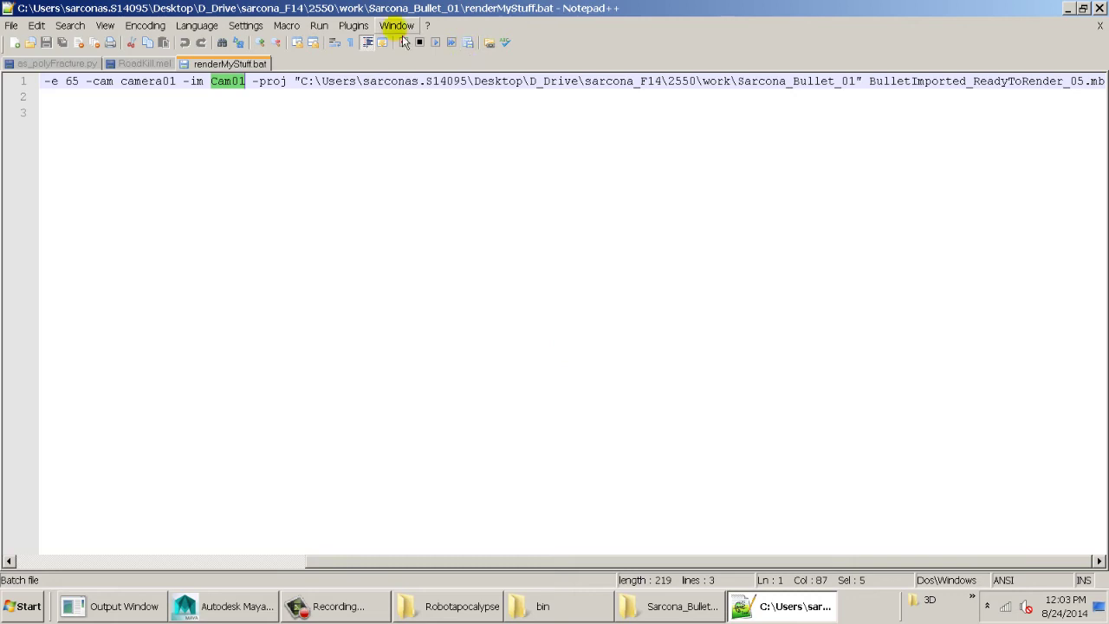
left_click(223, 564)
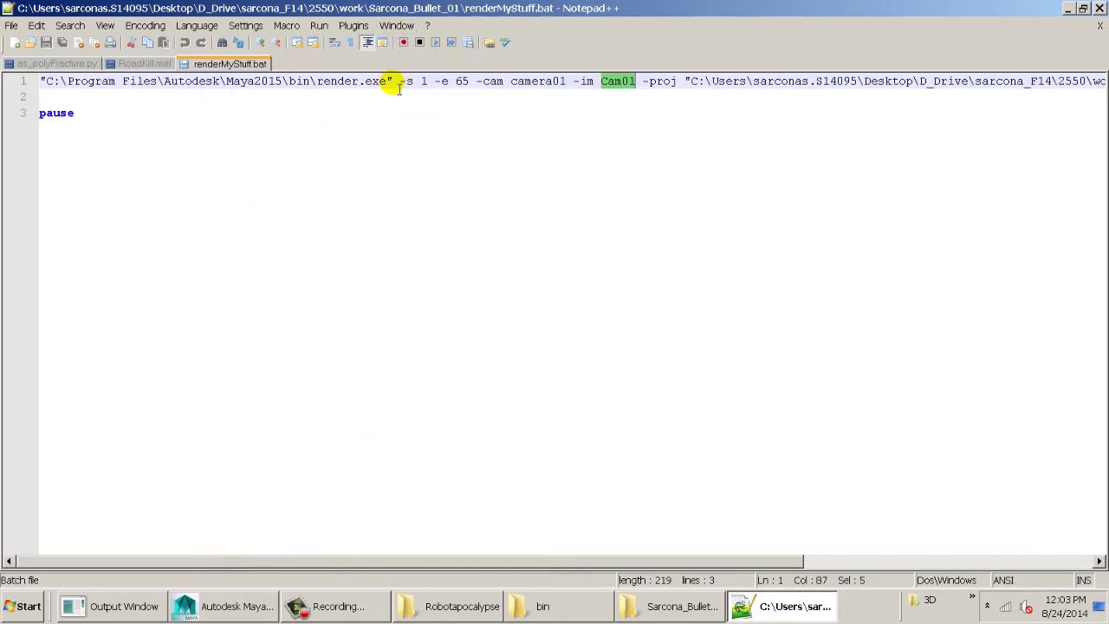
left_click_drag(393, 81, 25, 82)
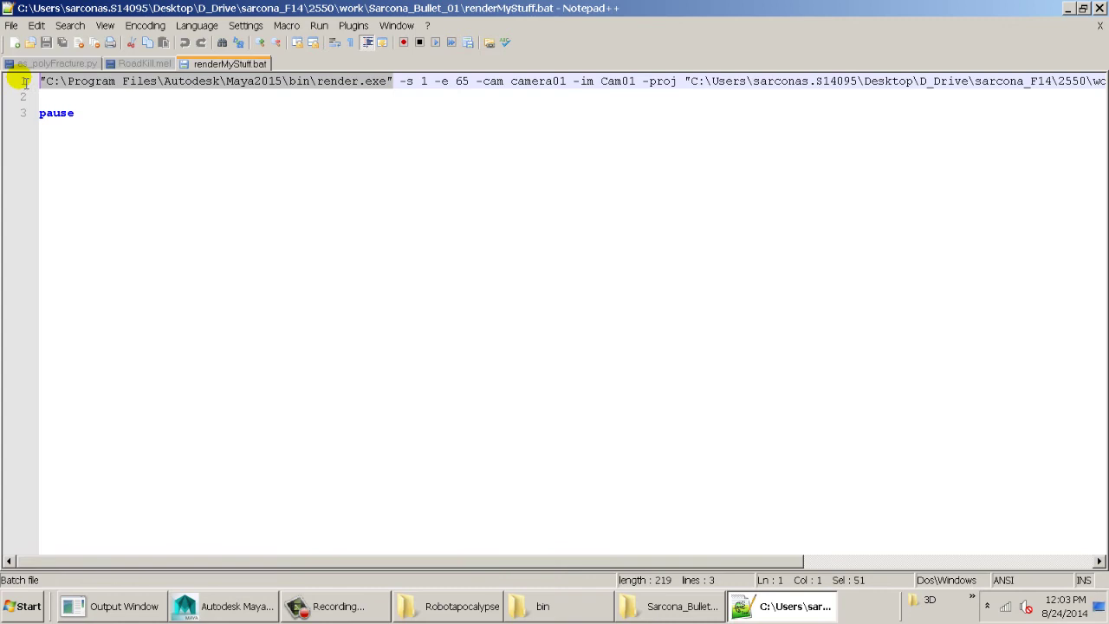
double_click(424, 81)
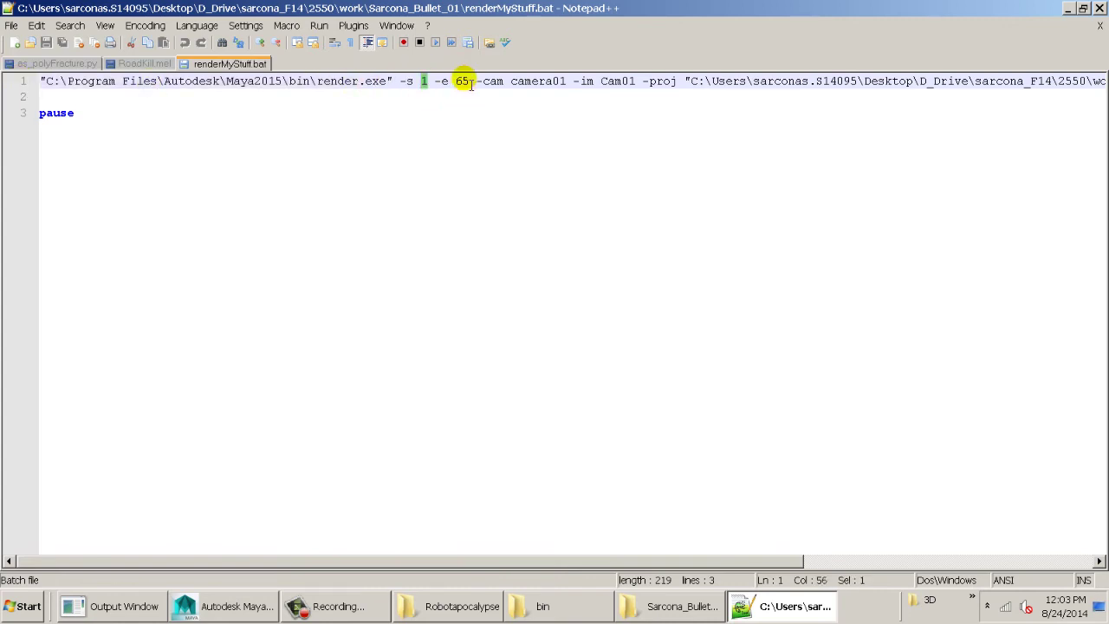
- Scrub the Maya timeline to frame 65 in the camera01 view and compare it with the batch file's -e value
left_click(289, 607)
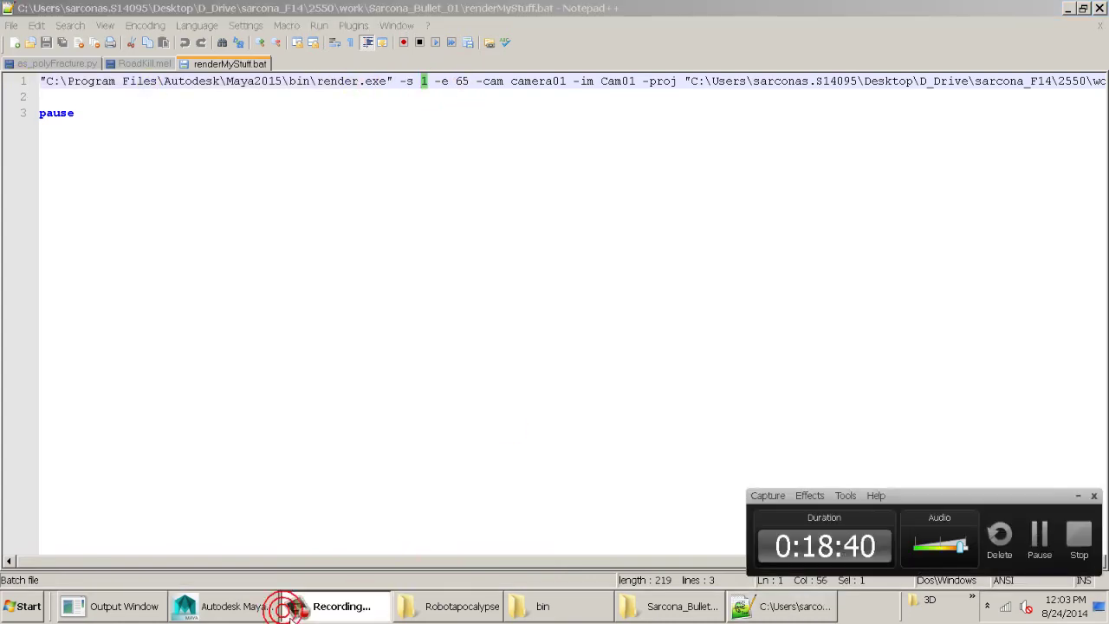
left_click(253, 612)
left_click(1078, 495)
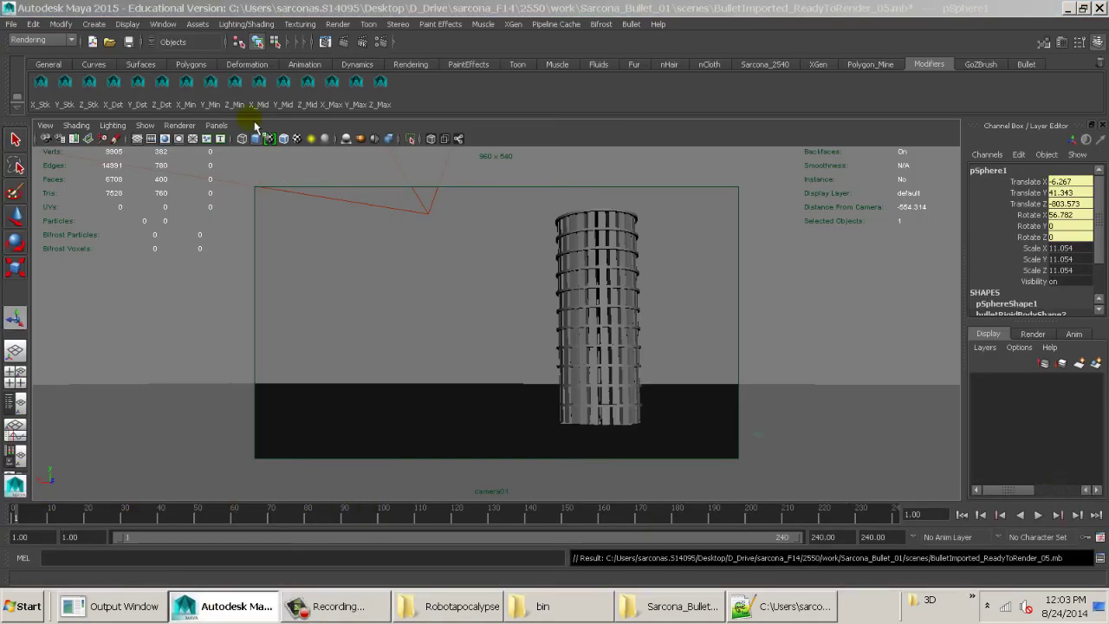
left_click(223, 126)
left_click(391, 332)
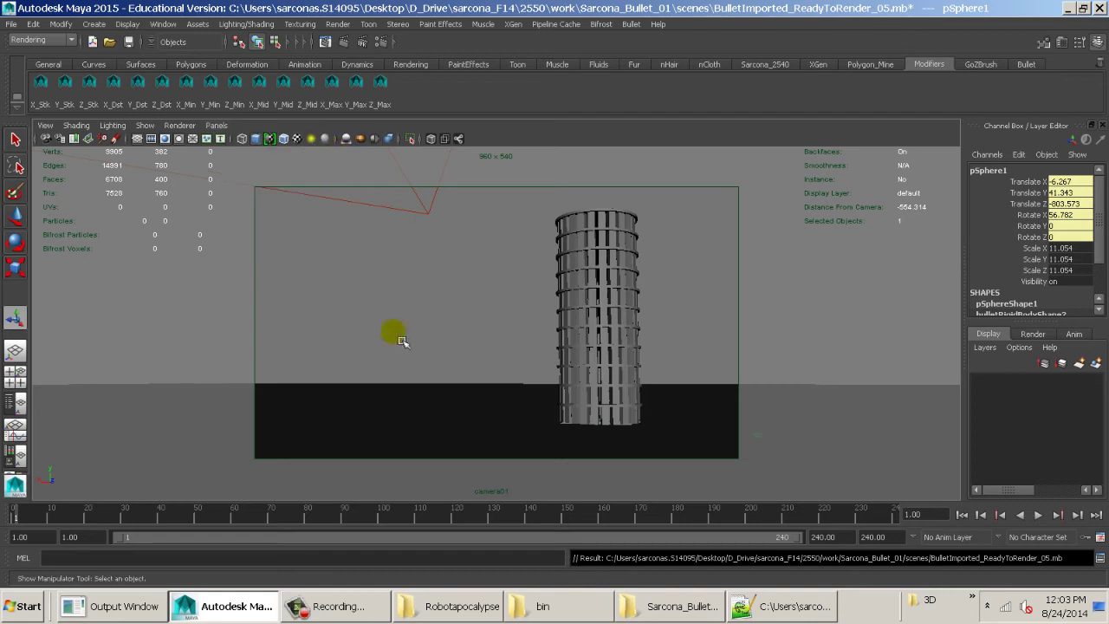
left_click_drag(28, 520, 251, 531)
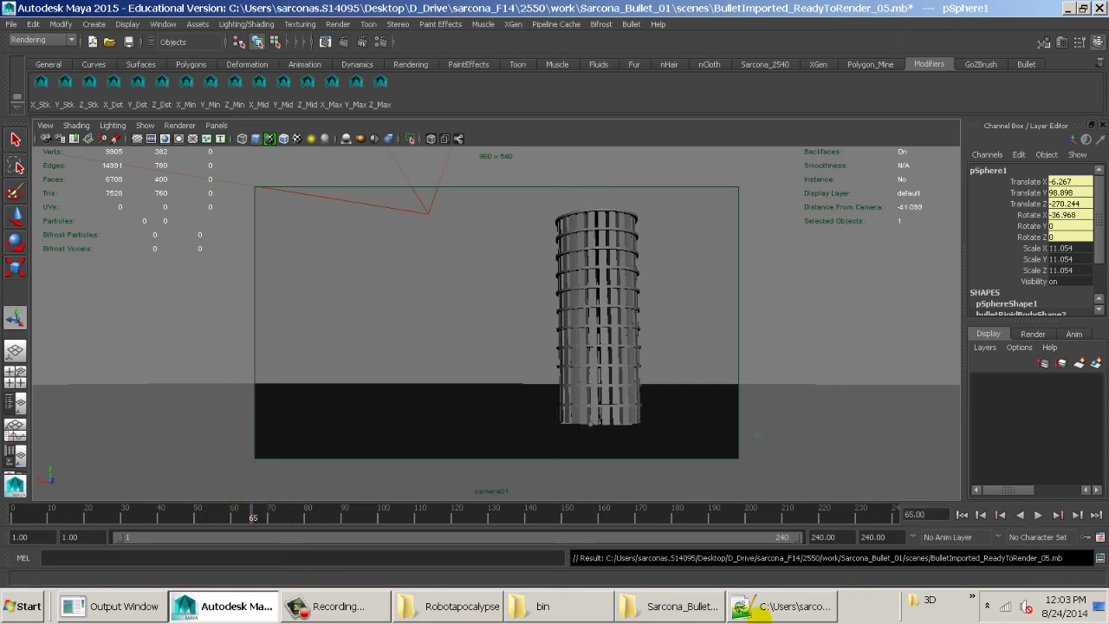
left_click(761, 610)
double_click(461, 82)
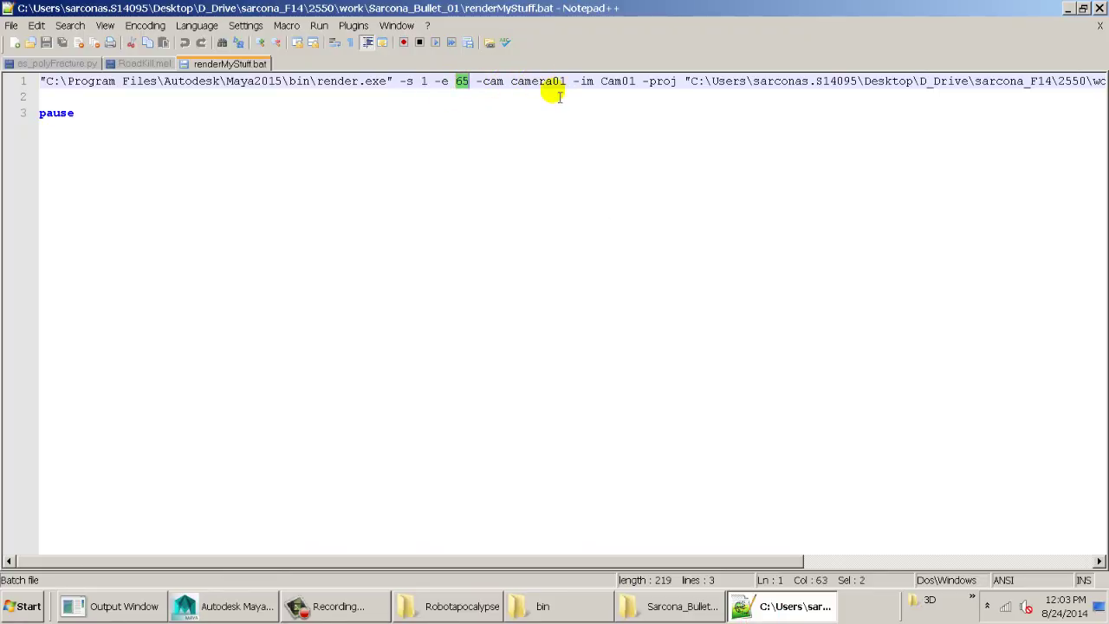
- Copy the name camera01 from Maya's Outliner and paste it as the -cam value in renderMyStuff.bat
left_click(790, 610)
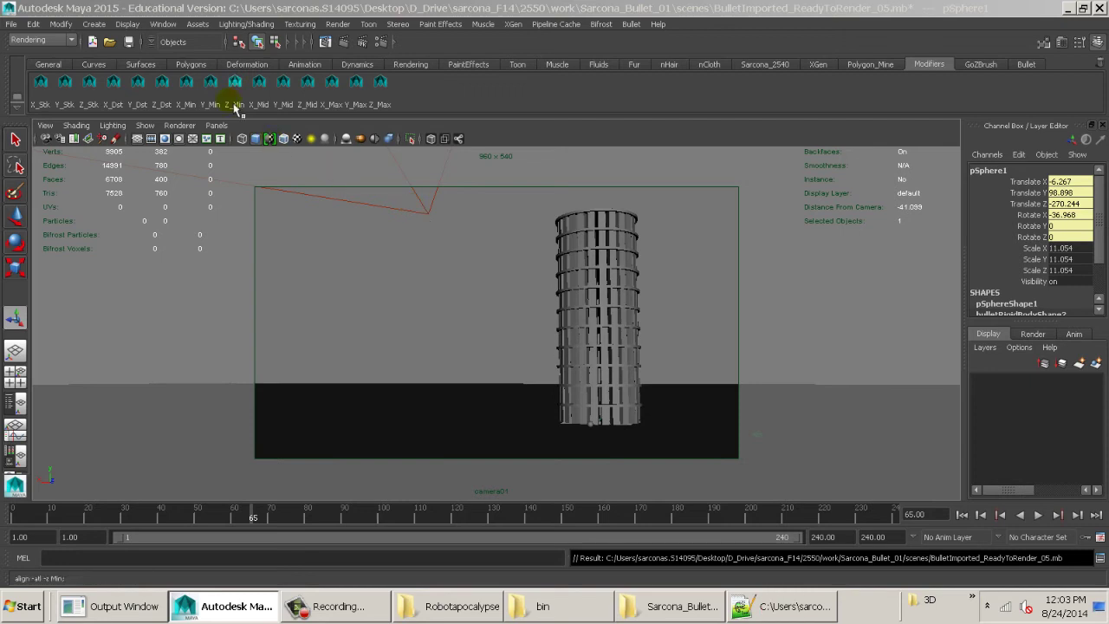
left_click(166, 25)
left_click(187, 126)
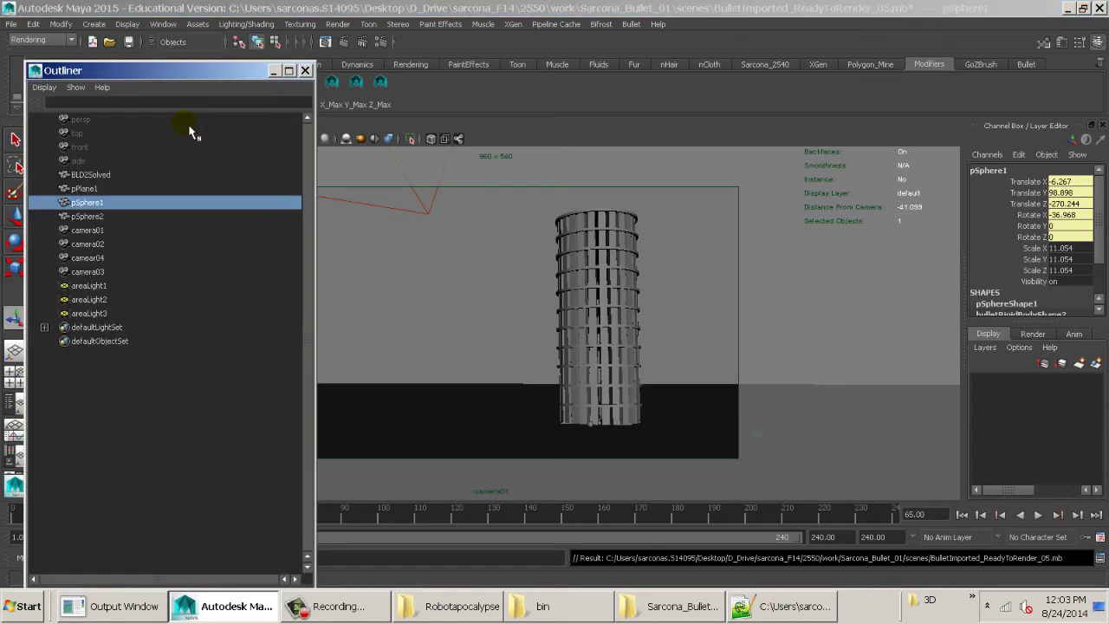
double_click(90, 231)
key("ctrl+c")
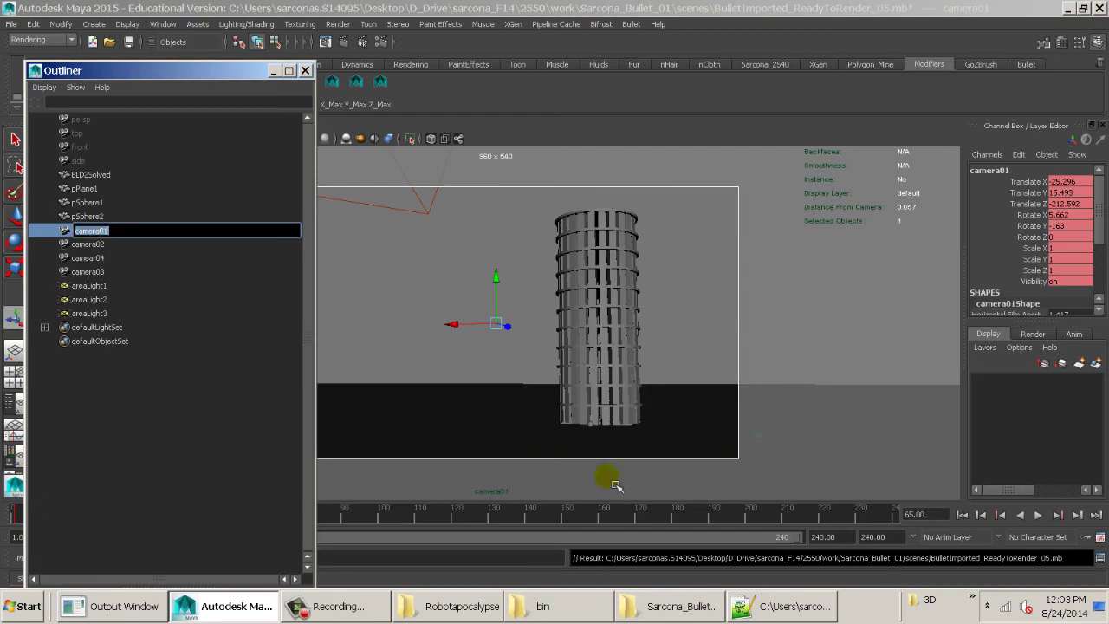
left_click(762, 607)
double_click(541, 82)
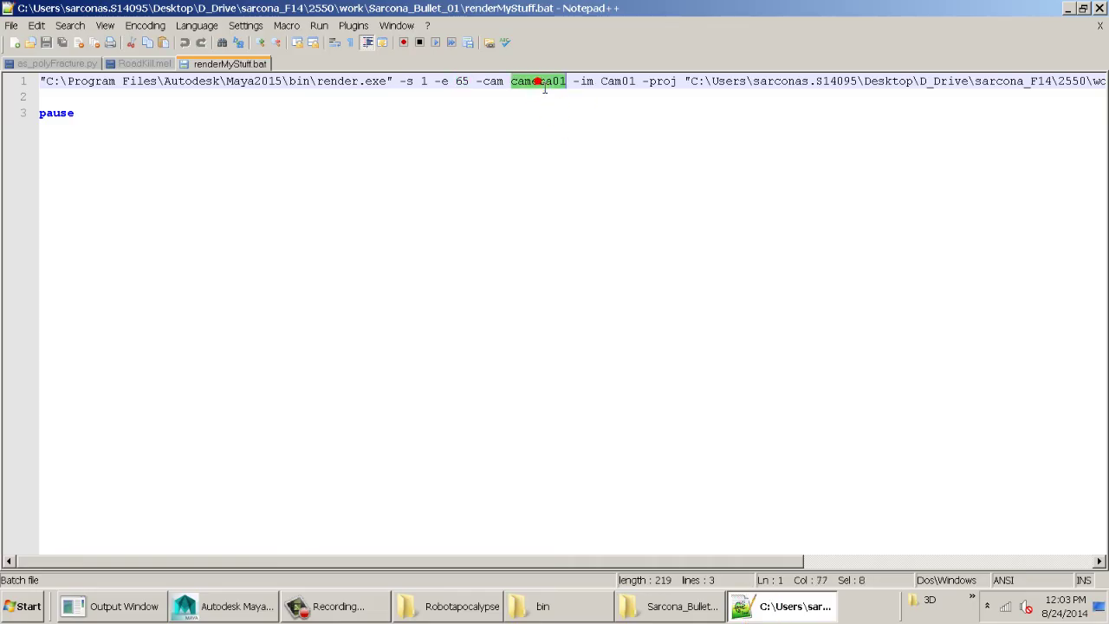
key("ctrl+v")
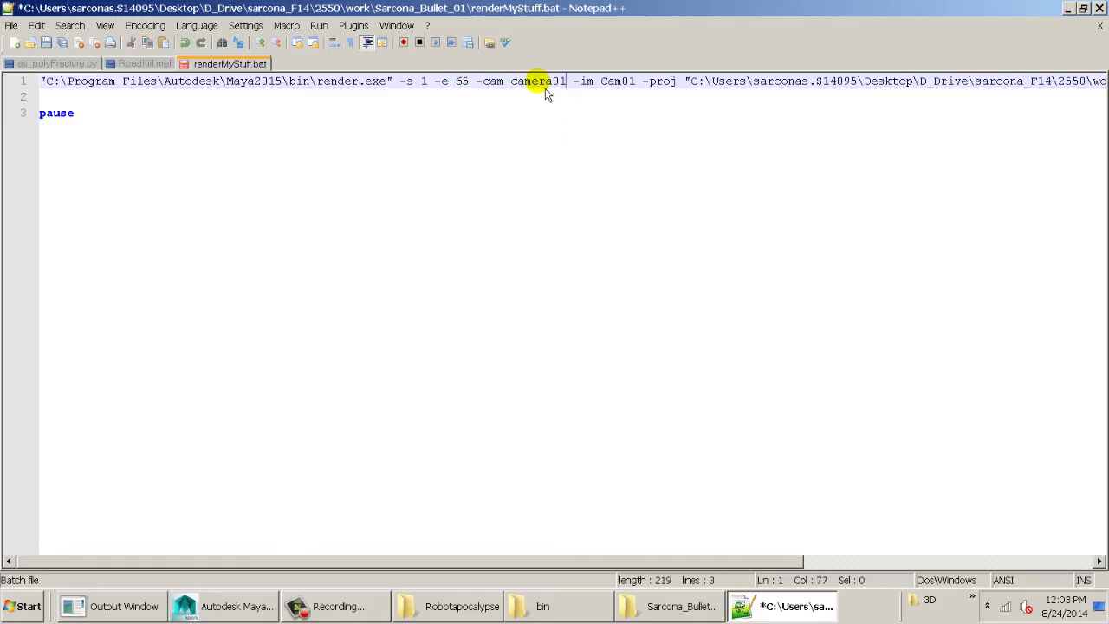
- Check the -im image name and the -proj path, and show the project folder's full path in Explorer for comparison
double_click(609, 84)
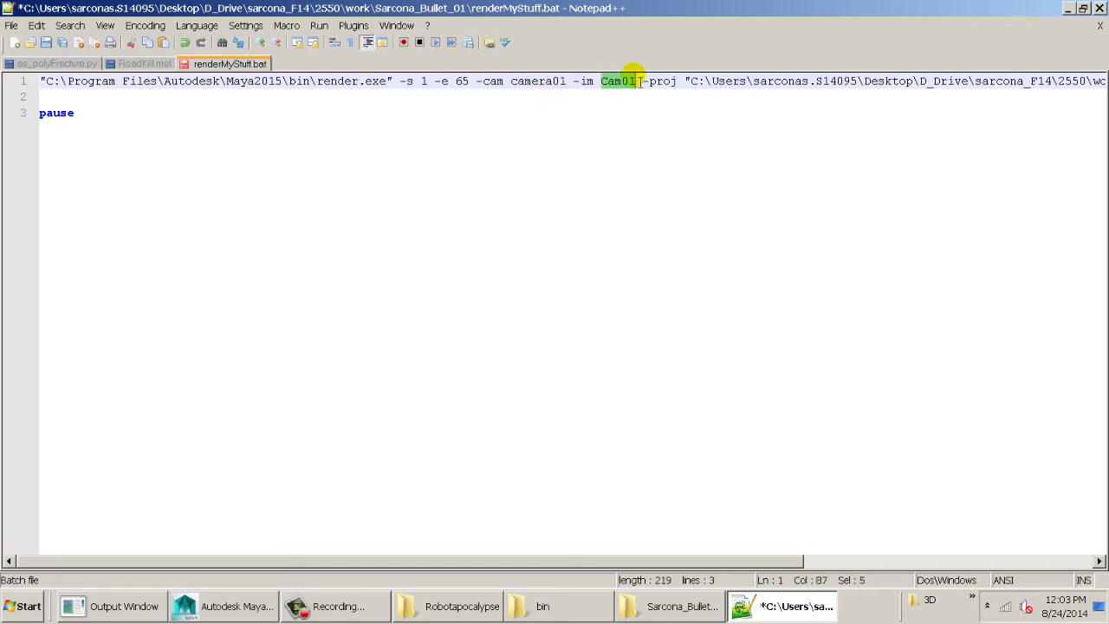
left_click_drag(384, 563, 626, 548)
left_click(544, 606)
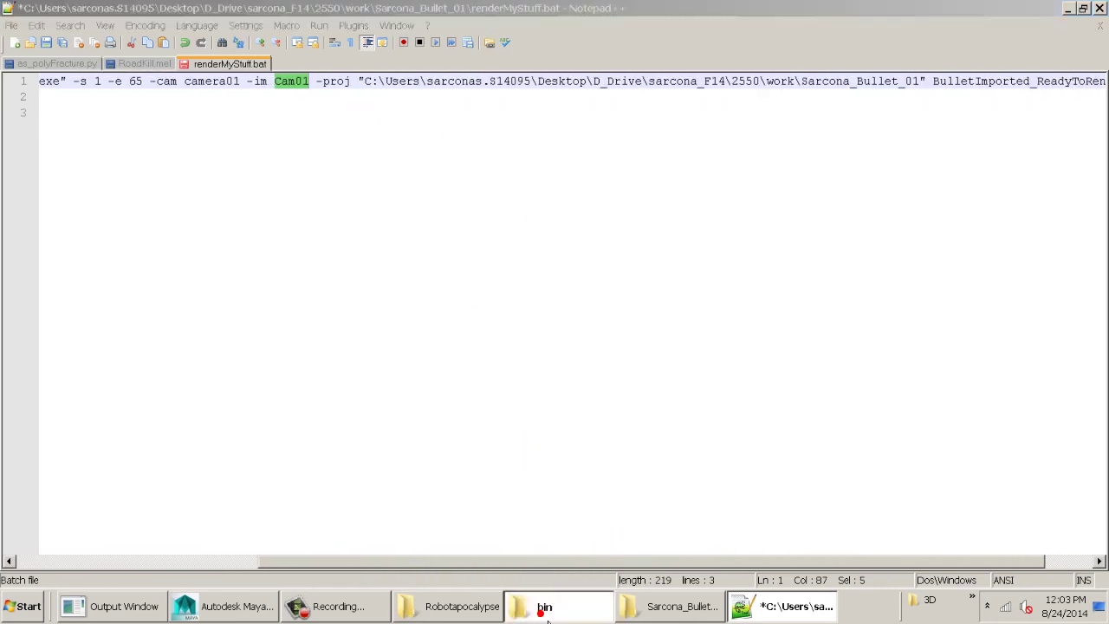
left_click(671, 607)
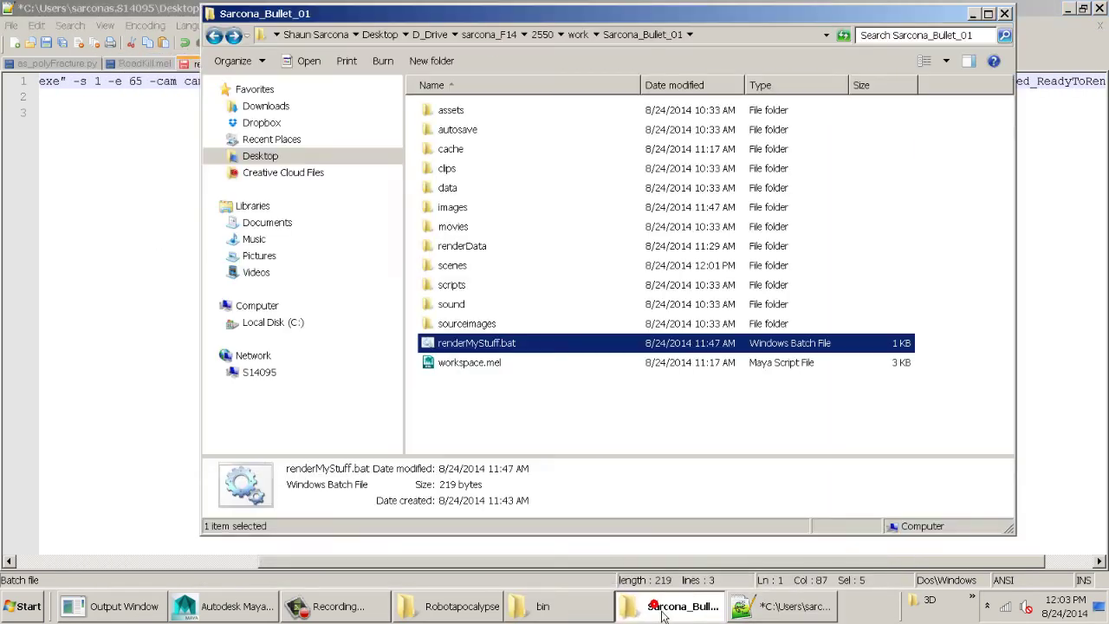
left_click(724, 36)
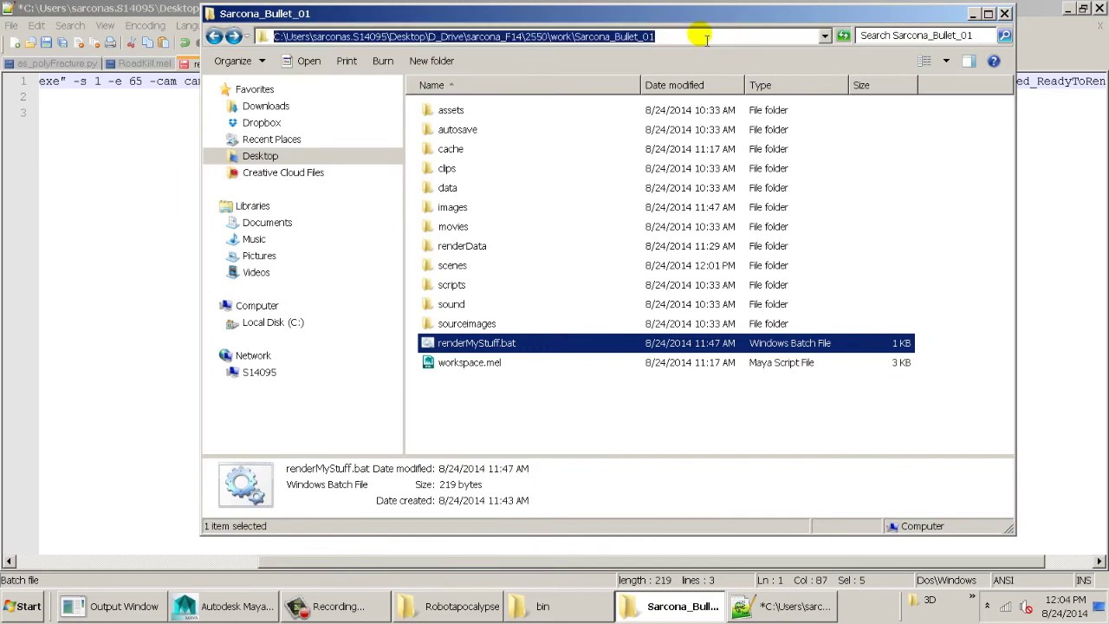
left_click_drag(702, 37, 182, 35)
left_click(699, 36)
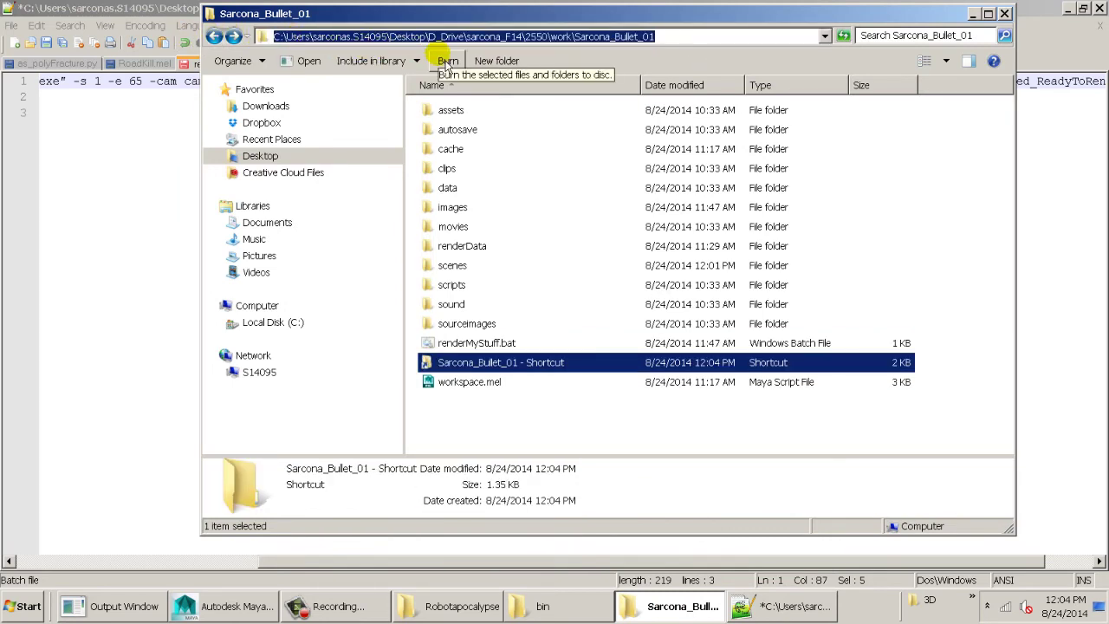
left_click(162, 182)
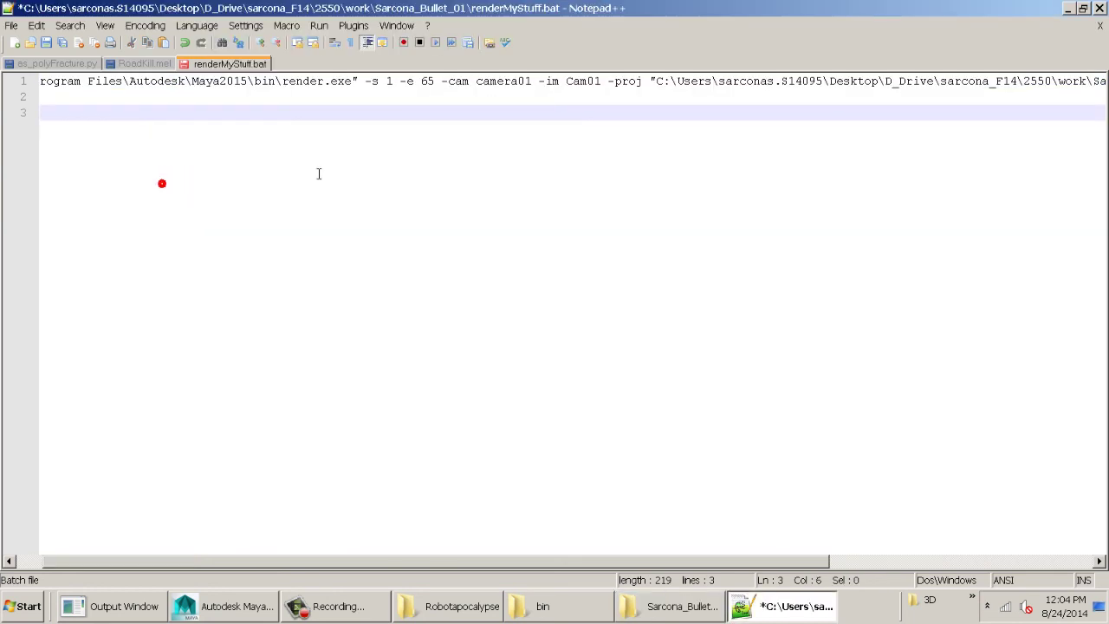
- Compare the scene file name in the render command with BulletImported_ReadyToRender_05.mb in the project's scenes folder
double_click(658, 81)
left_click_drag(664, 85, 1102, 80)
left_click(974, 86)
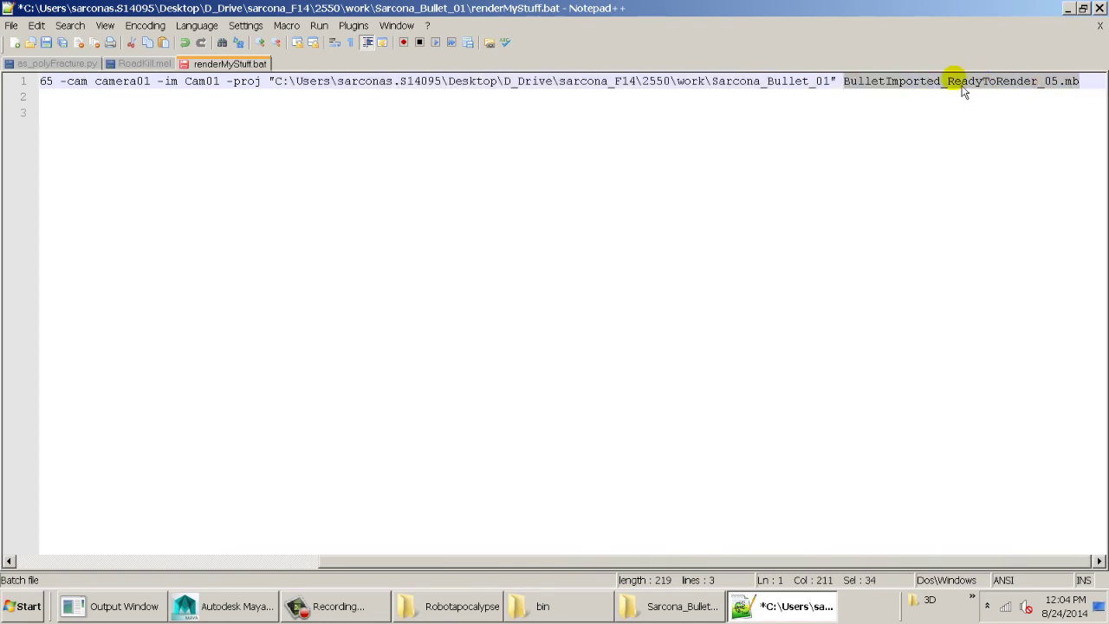
left_click(647, 609)
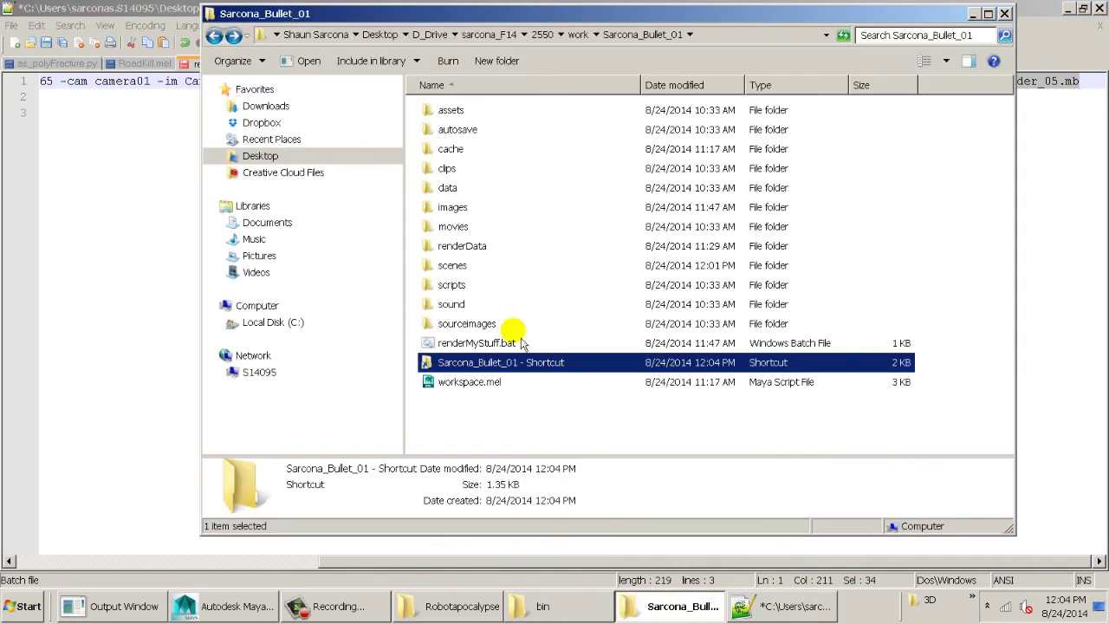
double_click(466, 267)
left_click(496, 208)
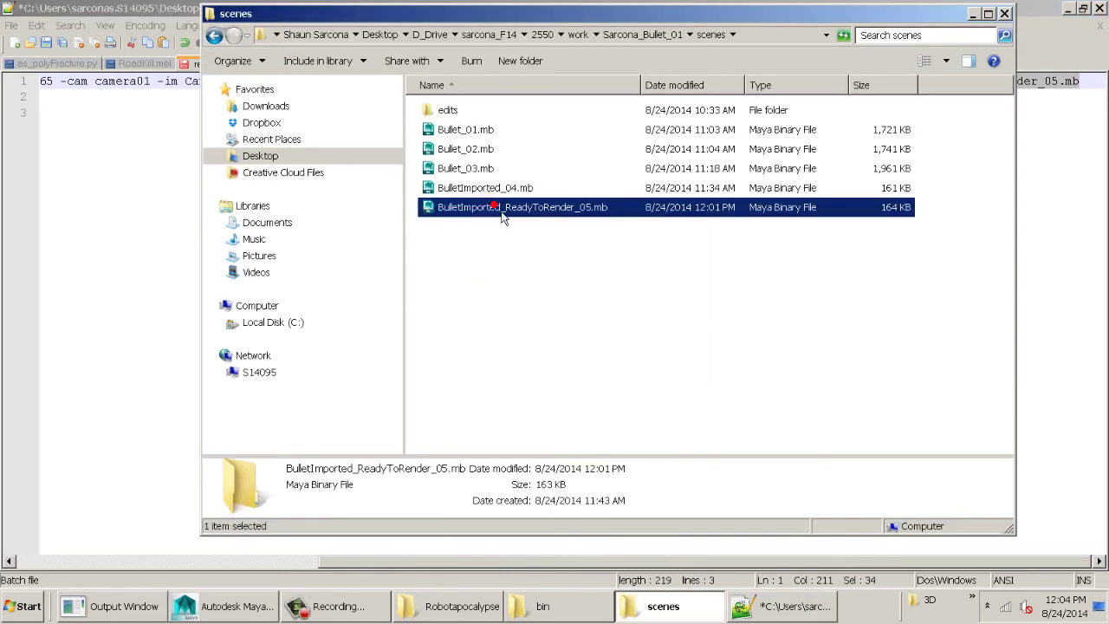
left_click(509, 214)
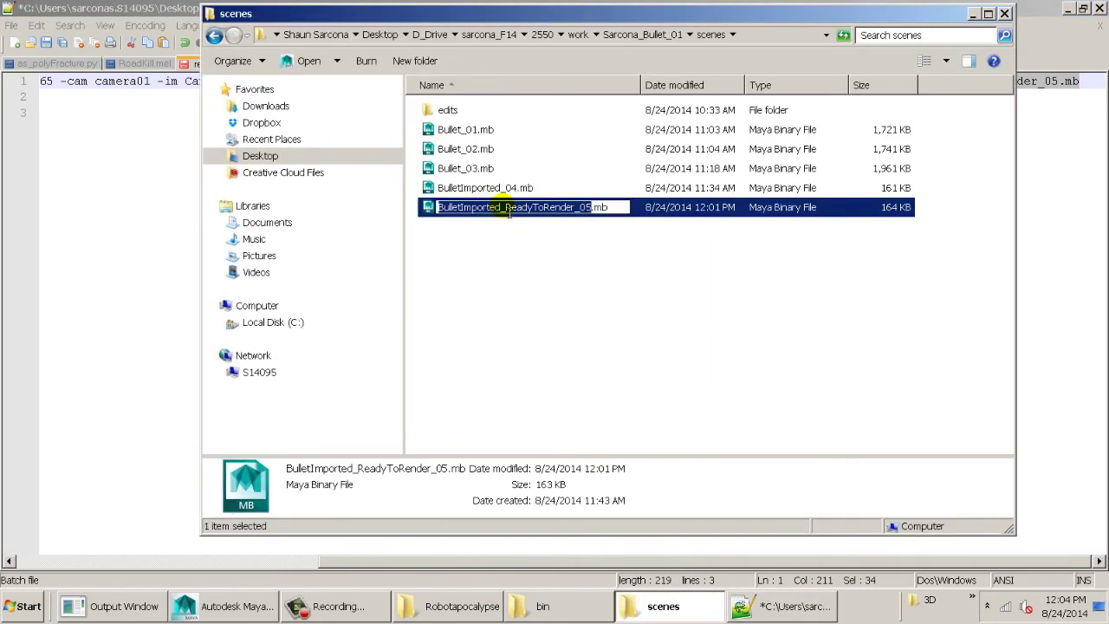
- Return to renderMyStuff.bat, recheck the scene file name at the end of the render command, and save the file
left_click(1052, 165)
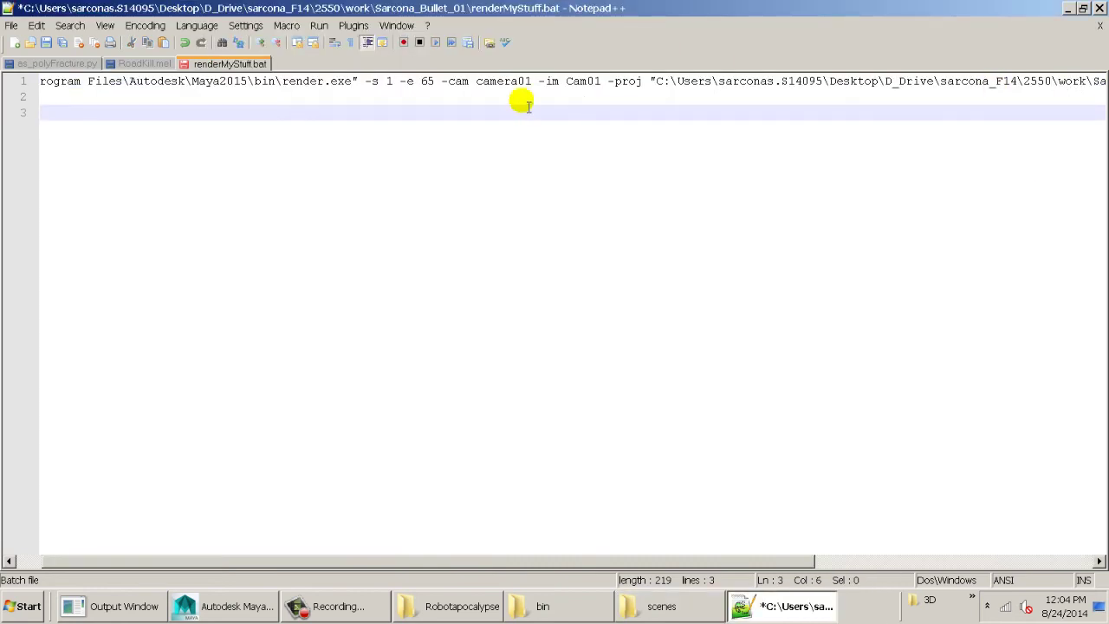
left_click(526, 81)
key("End")
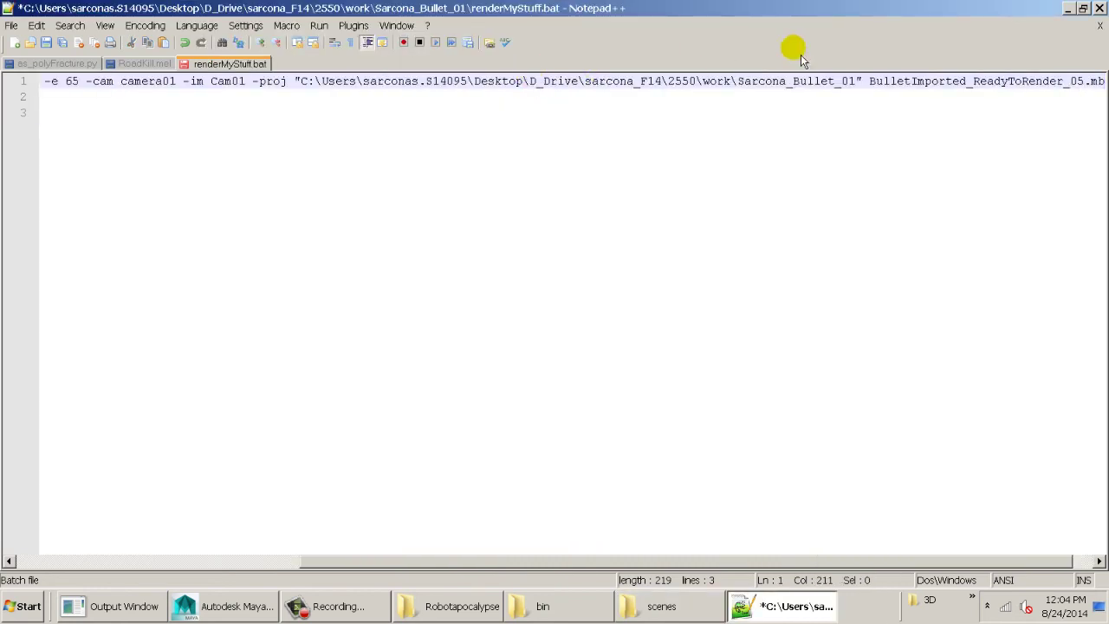
double_click(871, 81)
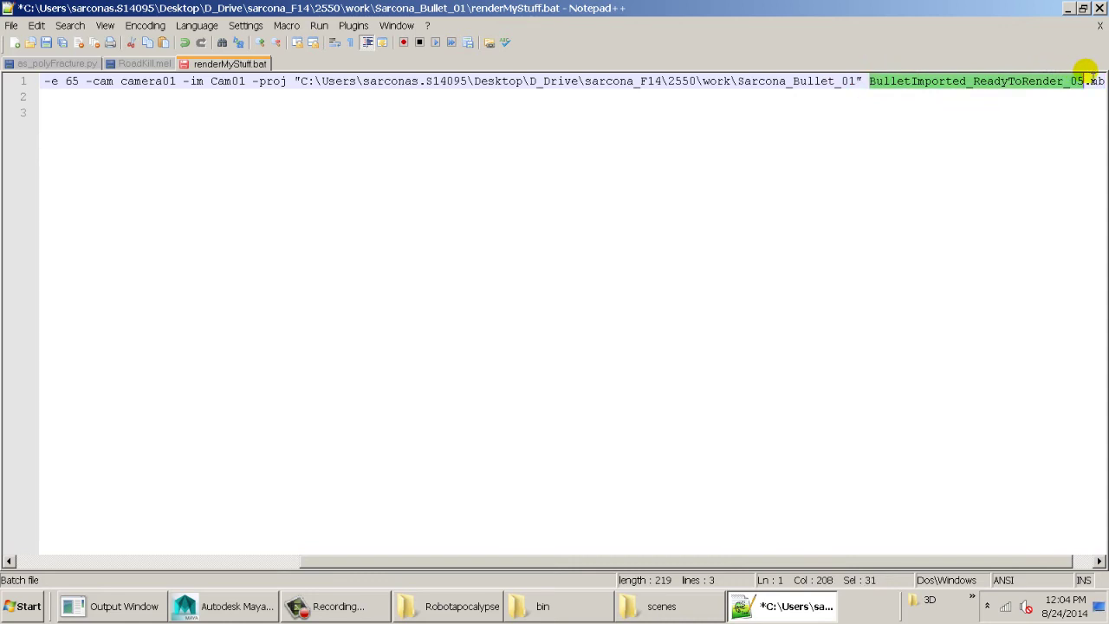
key("Right")
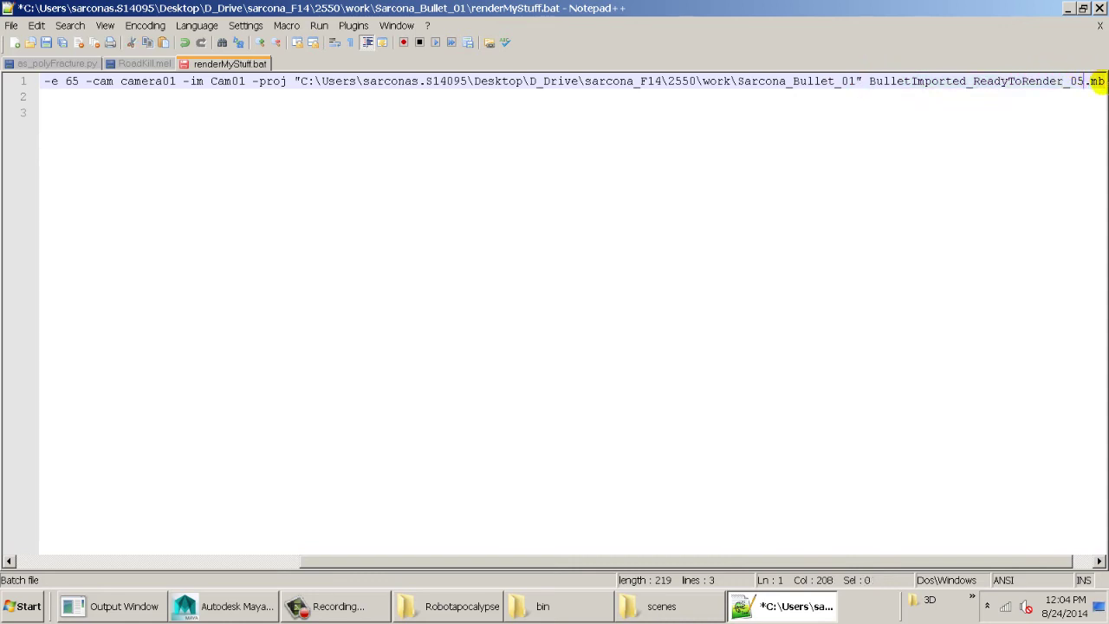
key("ctrl+s")
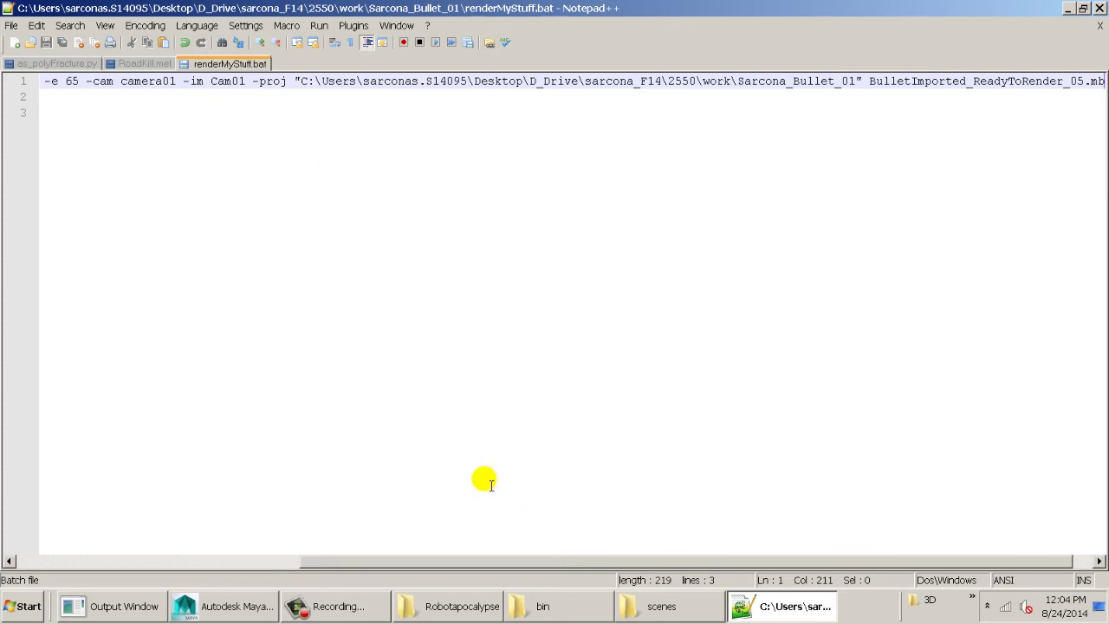
- Switch to the Maya2015 bin folder window in Explorer
left_click(656, 604)
left_click(539, 606)
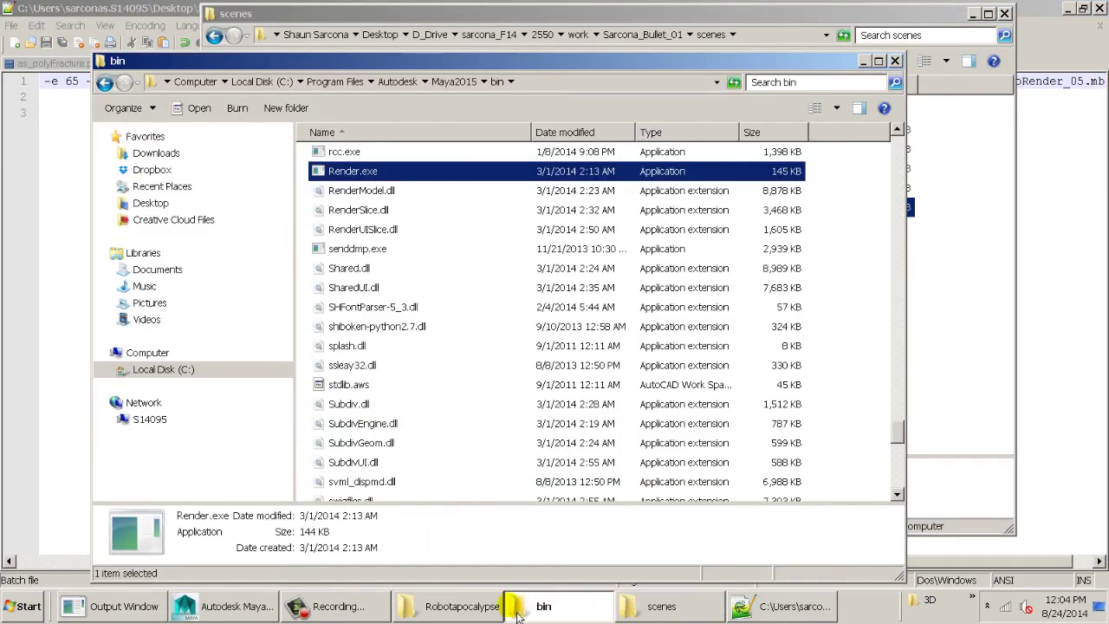
- Close the Robotapocalypse folder window, go up from scenes to the project folder, and delete the shortcut beside renderMyStuff.bat
left_click(485, 609)
key("alt+F4")
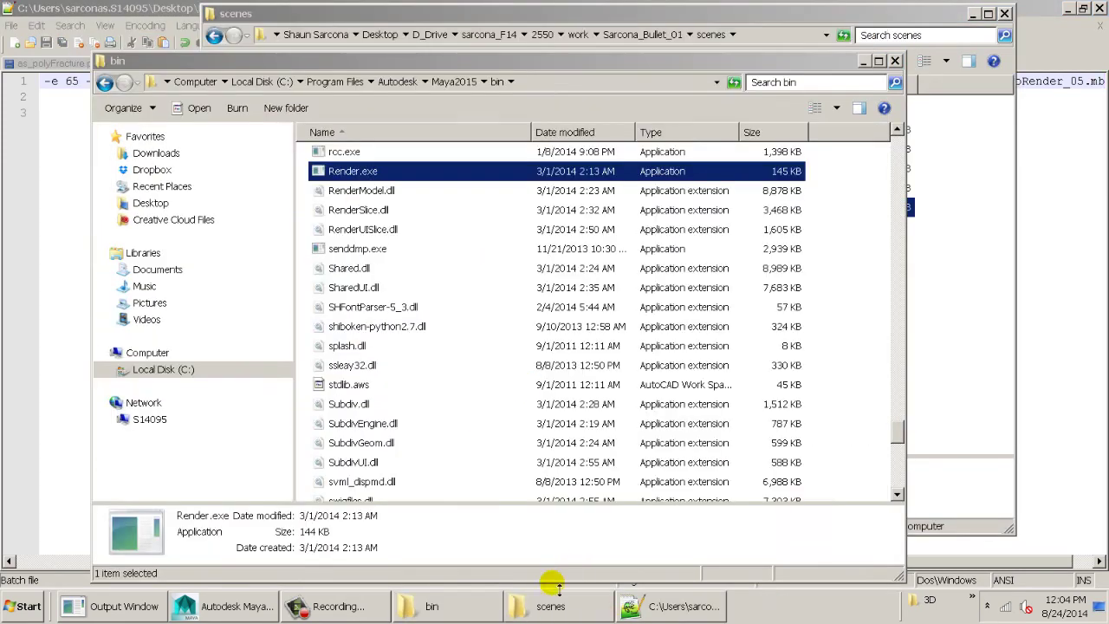
left_click(545, 613)
key("BackSpace")
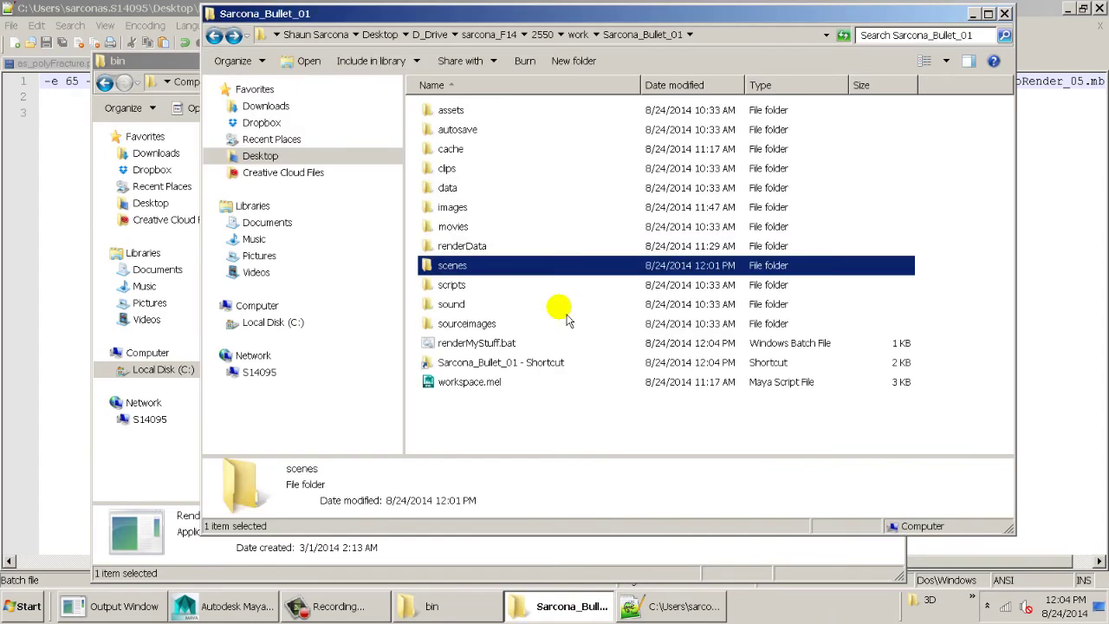
left_click(478, 364)
key("Delete")
key("Return")
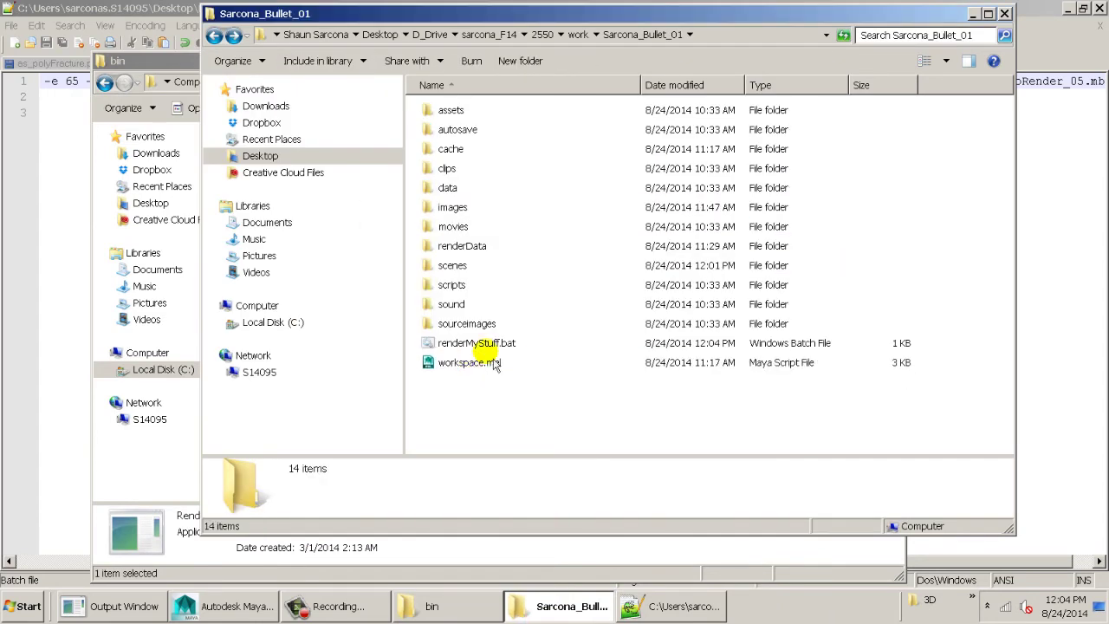
- Run renderMyStuff.bat to test the command-line render, and close its command window
double_click(490, 351)
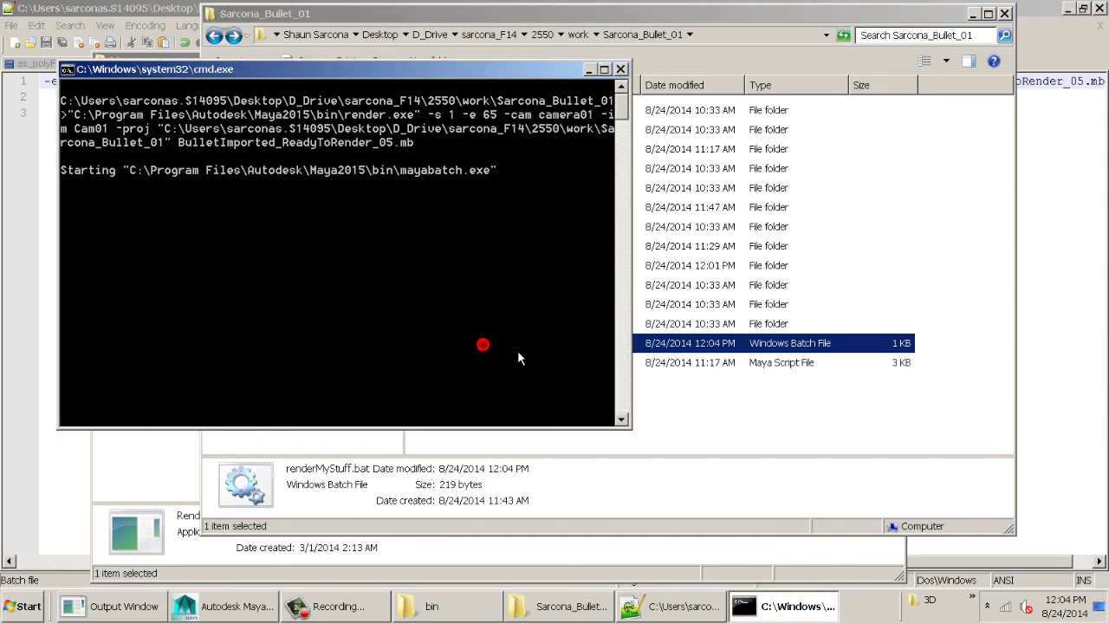
left_click_drag(175, 76, 158, 44)
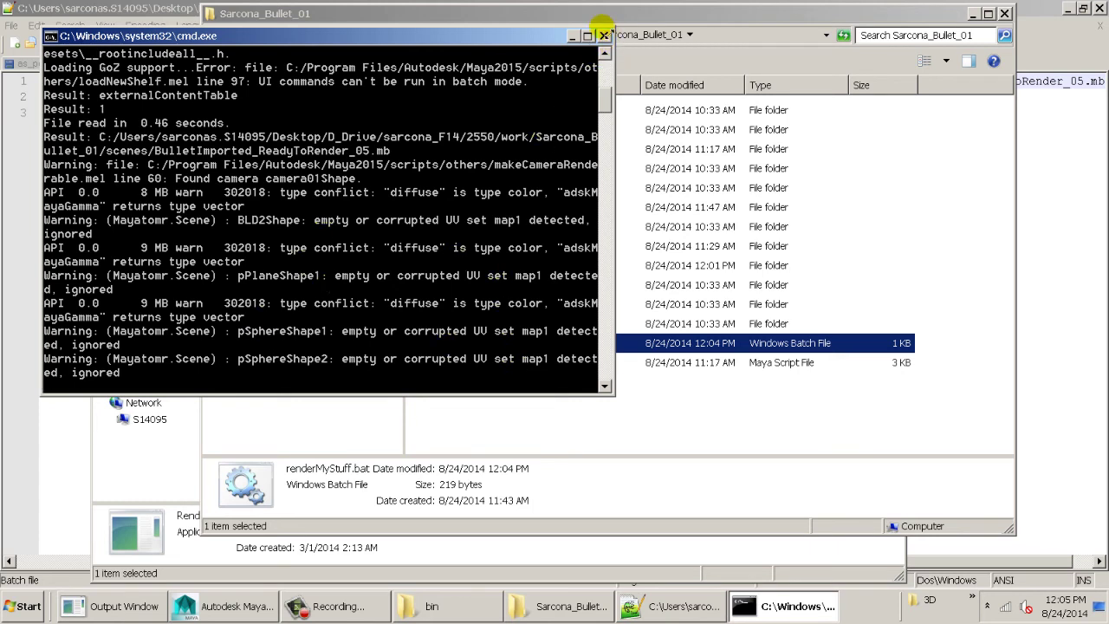
left_click(609, 37)
left_click(673, 325)
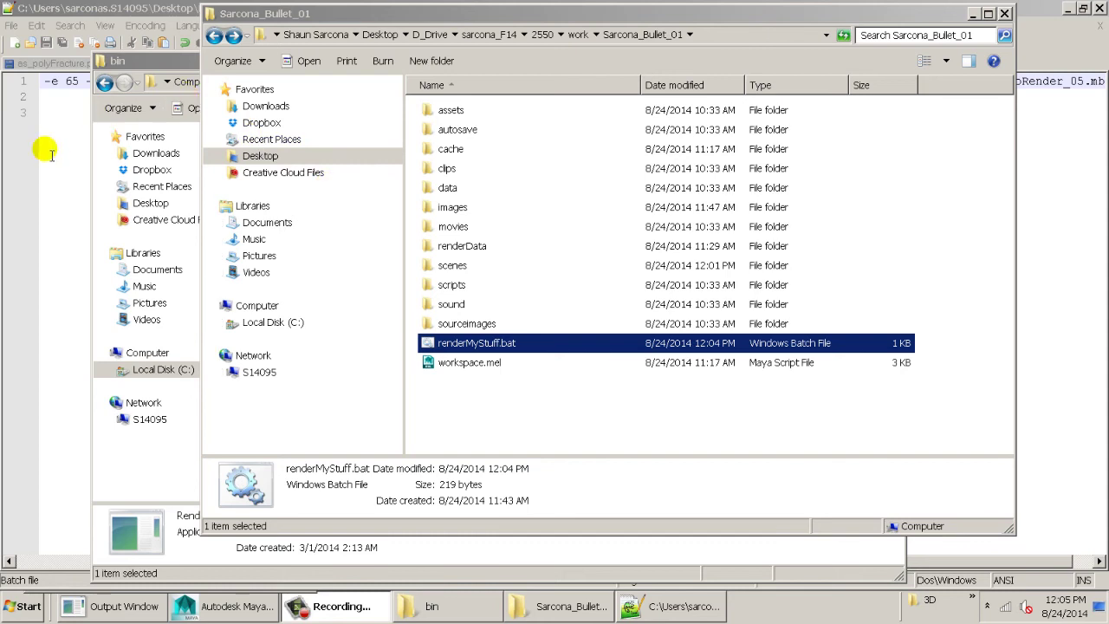
- Switch to Notepad++ and copy the render command in renderMyStuff.bat, adding three duplicates of it above pause
left_click(43, 144)
triple_click(214, 80)
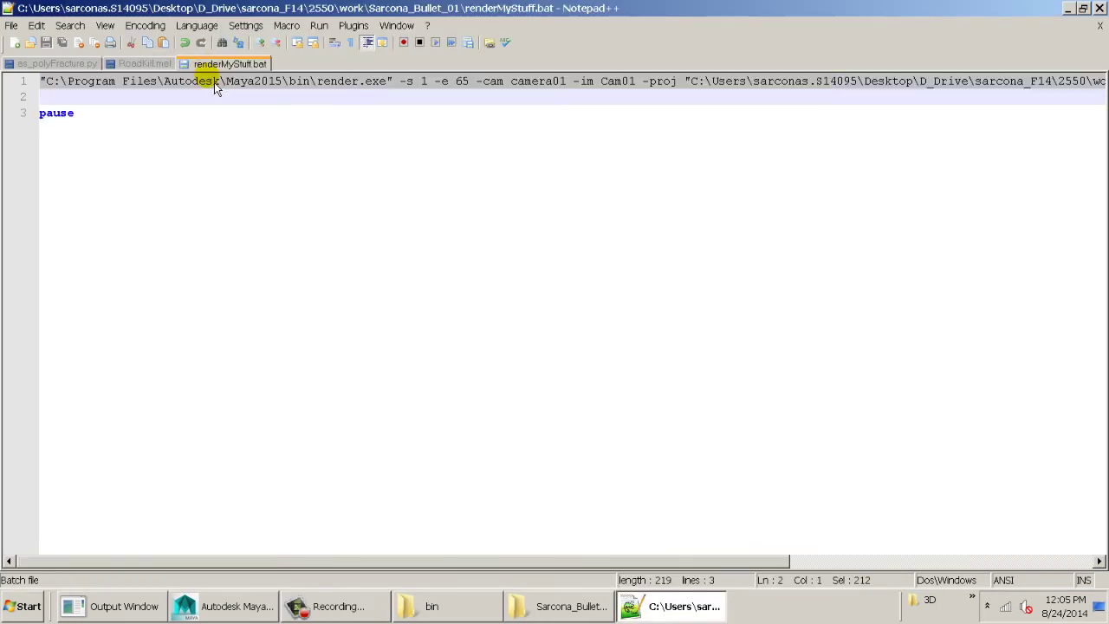
key("ctrl+c")
left_click(80, 100)
key("ctrl+v")
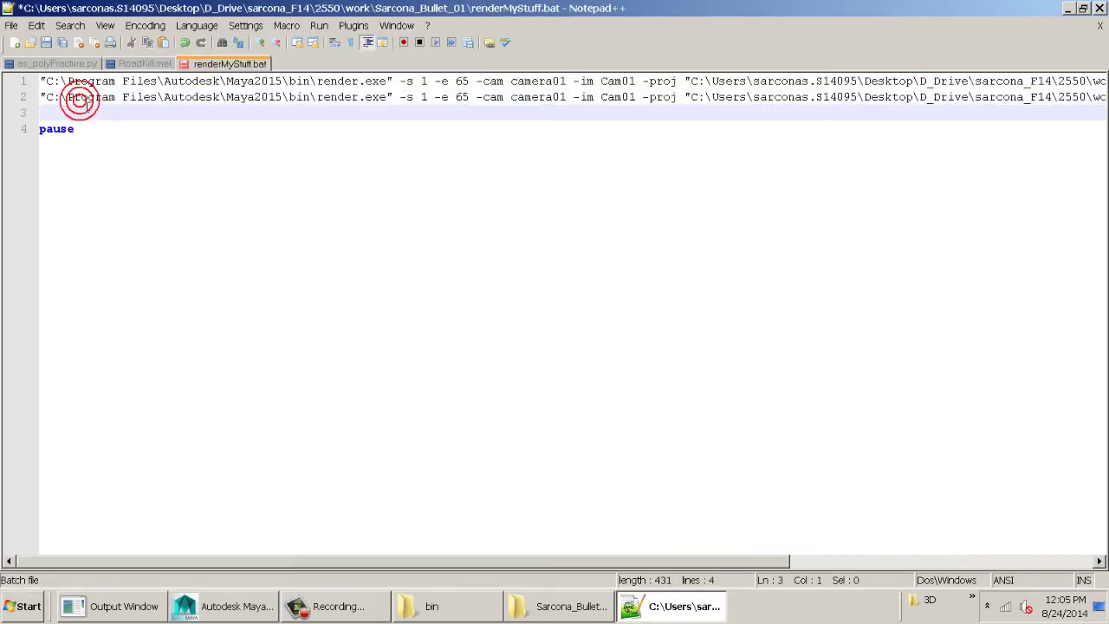
key("ctrl+v")
key("ctrl+v")
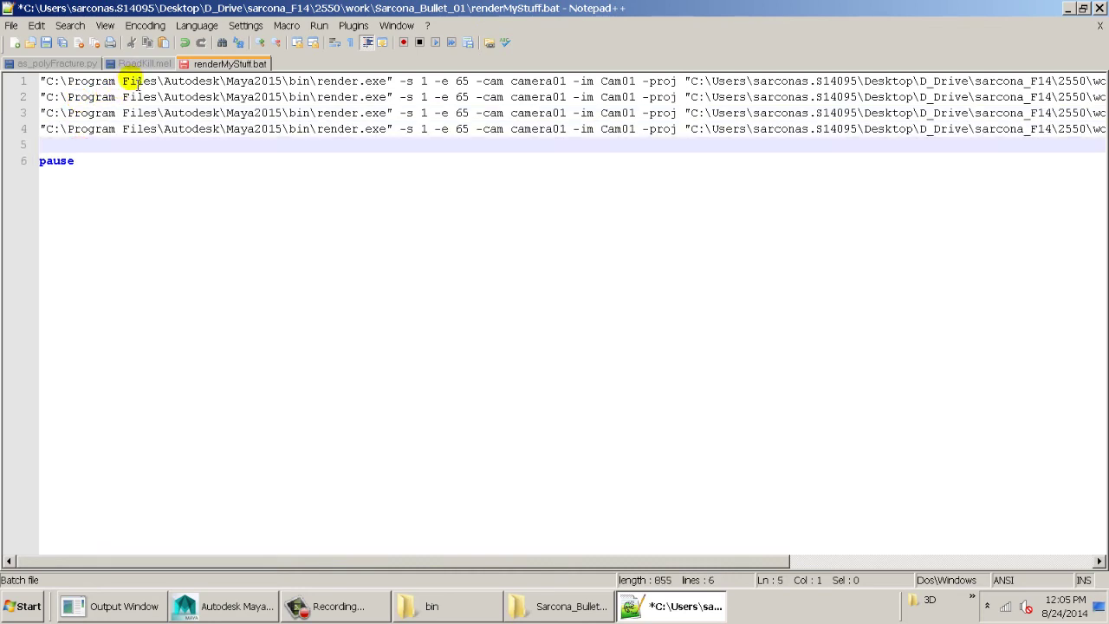
- Switch to Maya, look through camera02 and scrub the animation to frame 93 to find the camera's render range
double_click(424, 97)
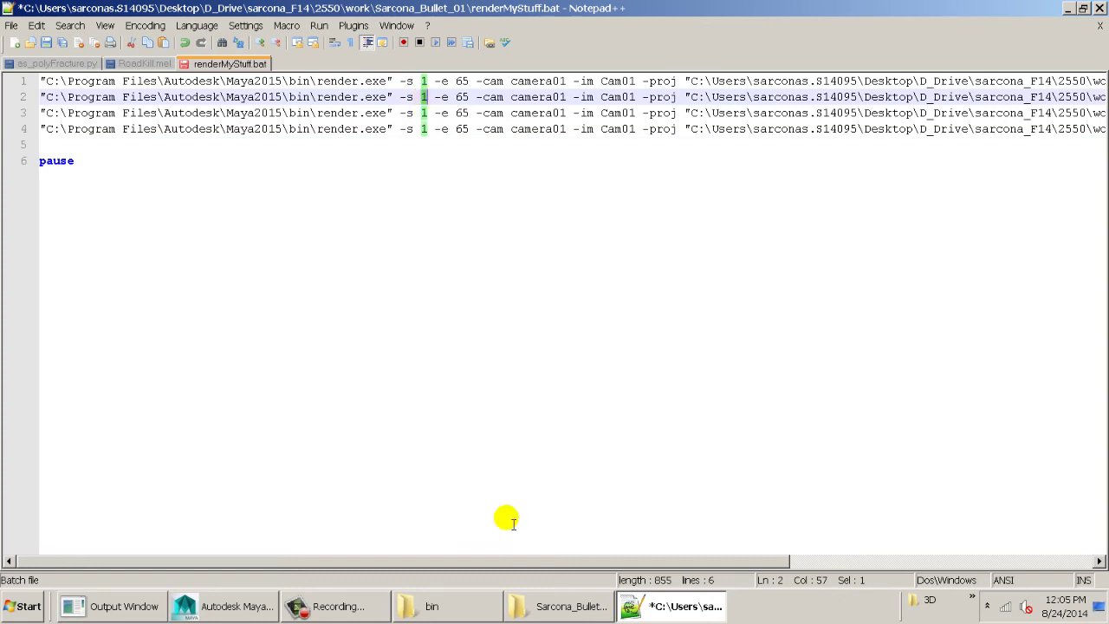
left_click(196, 608)
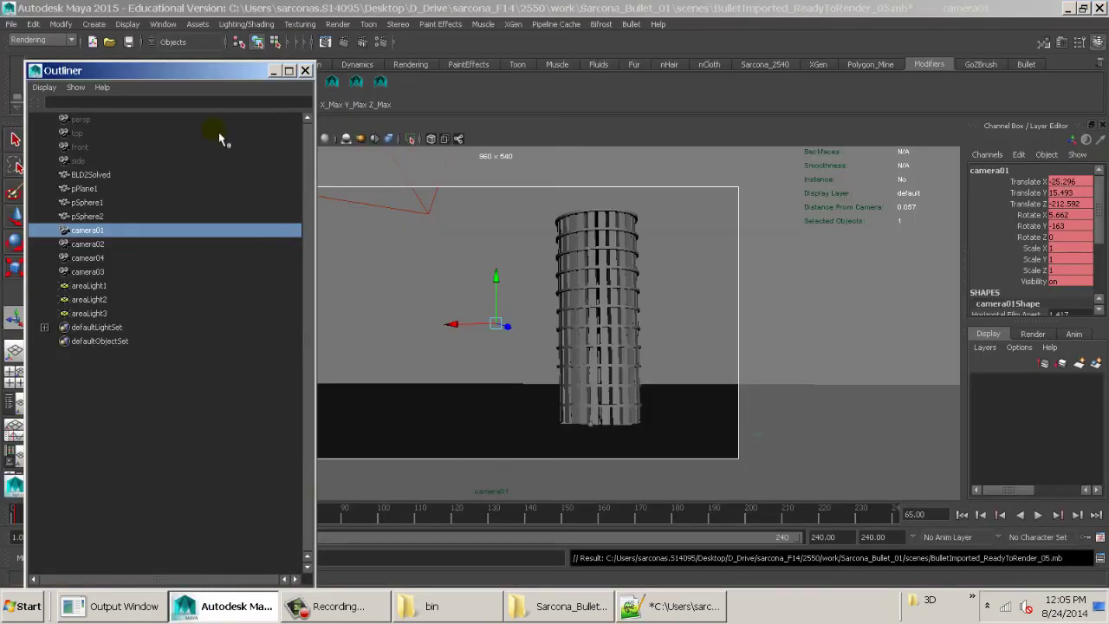
left_click_drag(237, 70, 211, 195)
left_click(217, 125)
mouse_move(239, 139)
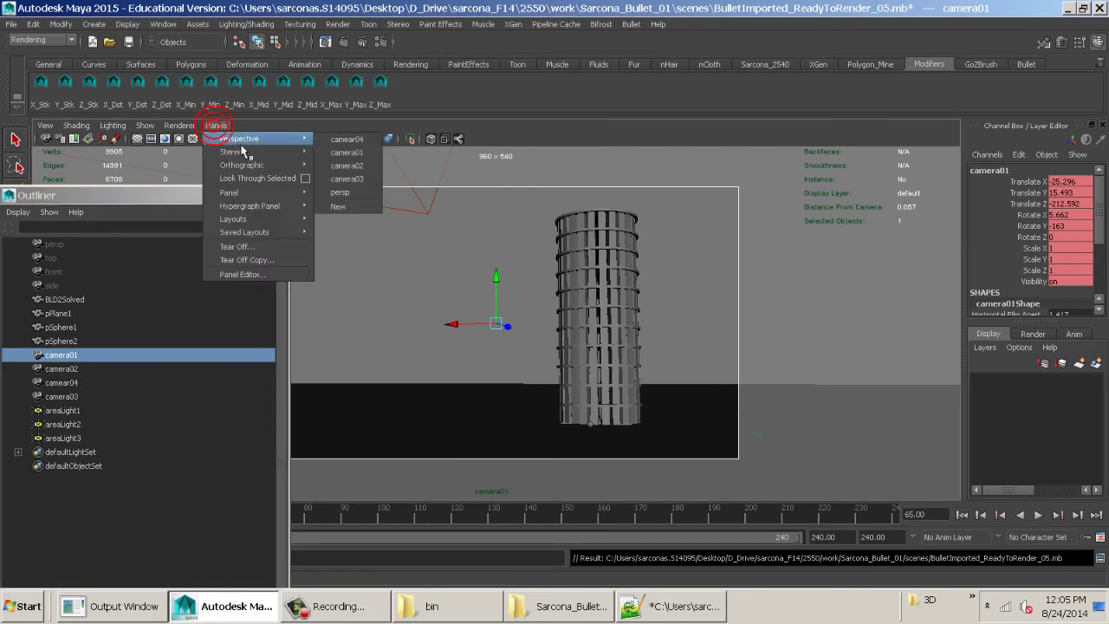
left_click(345, 165)
key("alt+v")
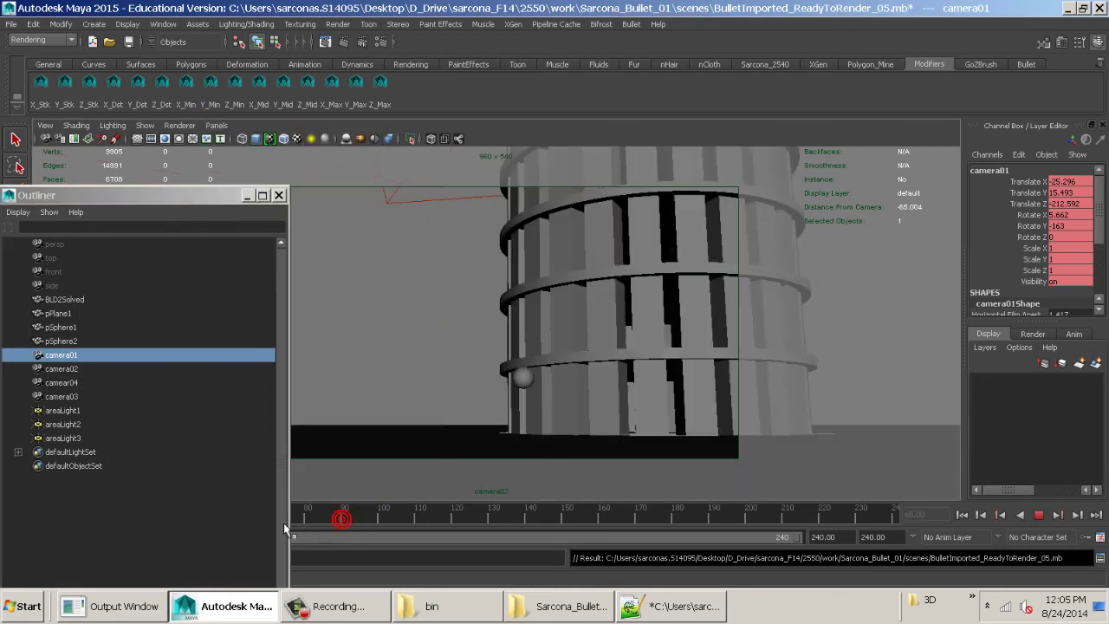
left_click_drag(239, 197, 206, 520)
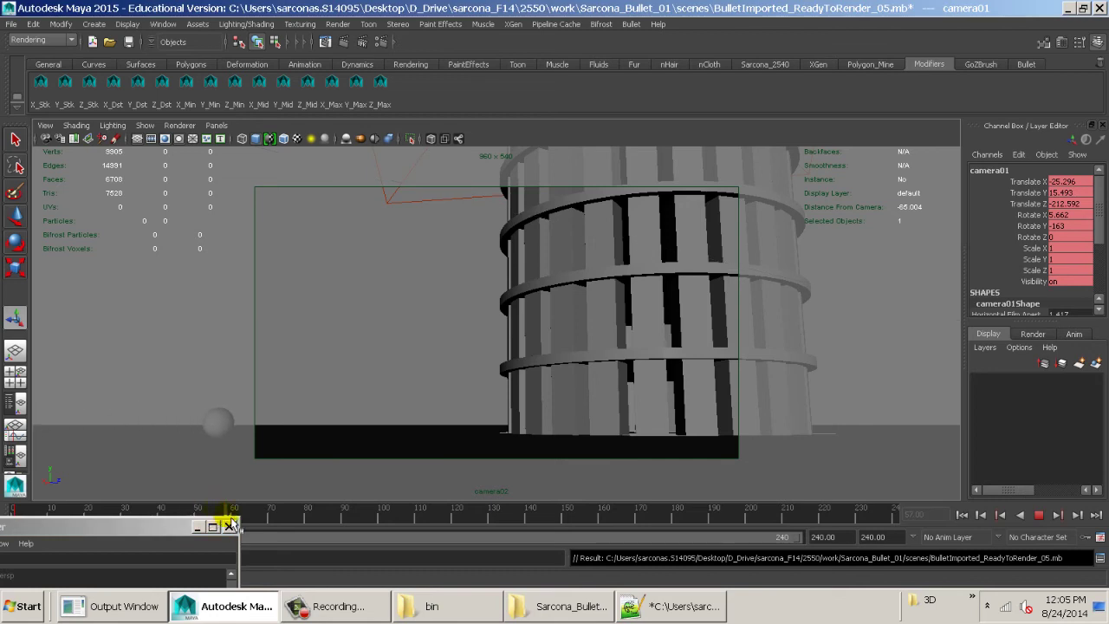
mouse_move(239, 521)
left_mouse_down()
mouse_move(367, 529)
mouse_move(356, 526)
mouse_move(358, 538)
left_mouse_up()
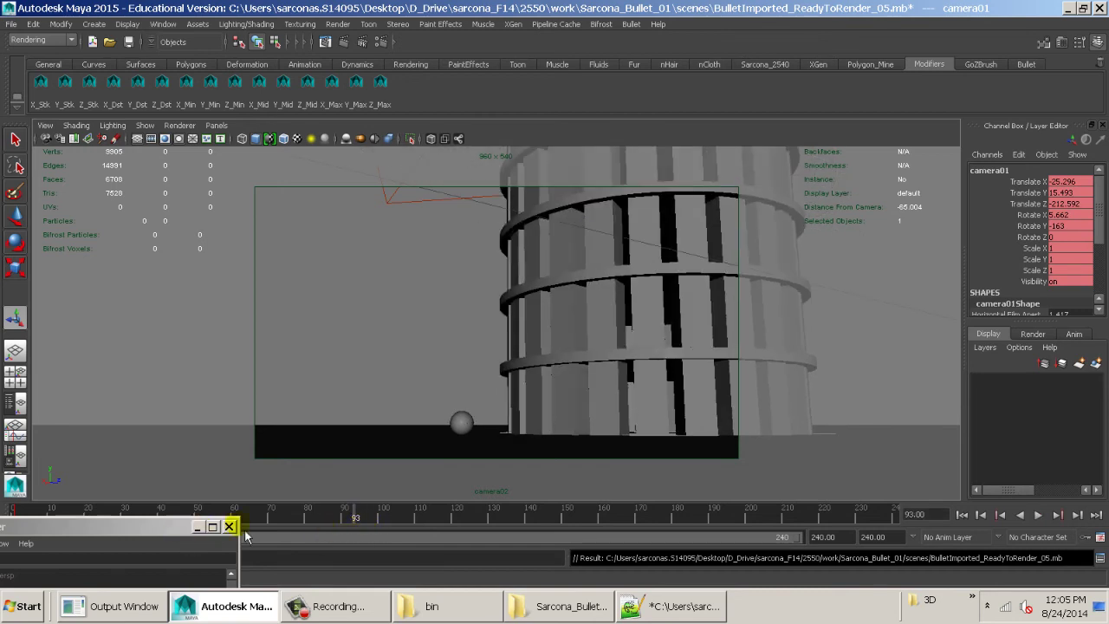
- Switch to Notepad++ and set the second render command to start frame 60, end frame 93, camera02 and image name Cam02
key("alt+Tab")
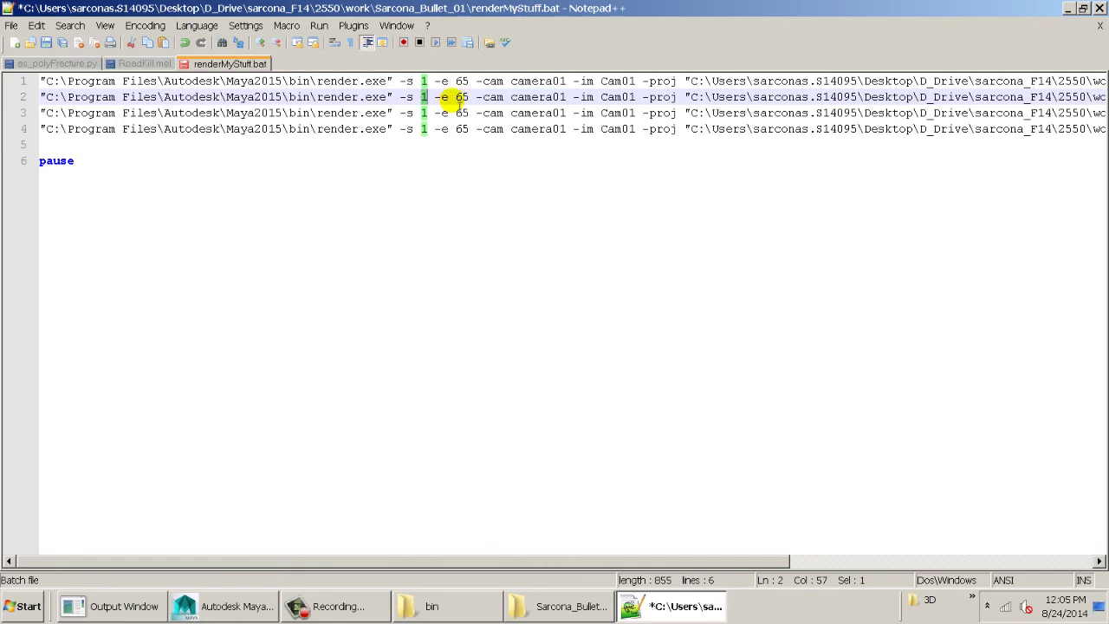
type("60")
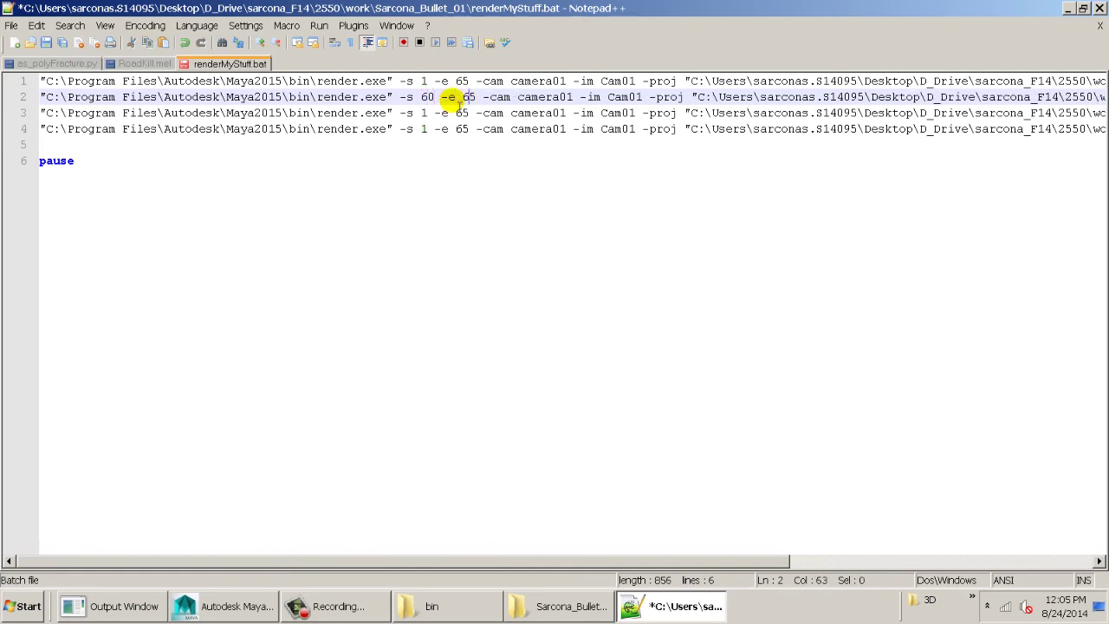
double_click(467, 97)
type("93")
left_click(573, 97)
key("BackSpace")
type("2")
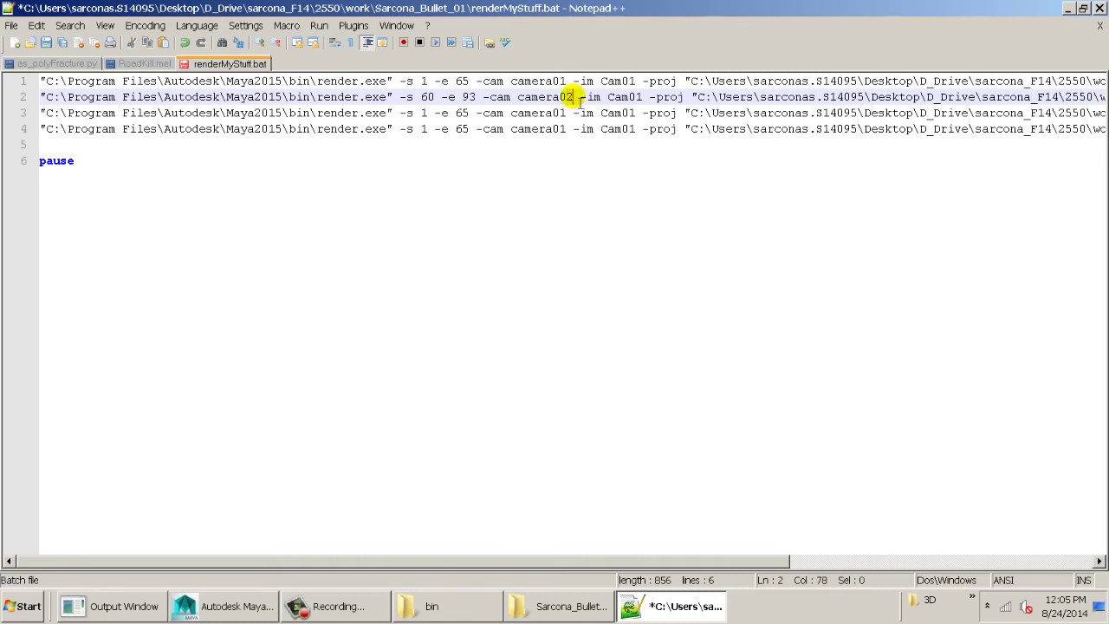
left_click(641, 97)
key("BackSpace")
type("2")
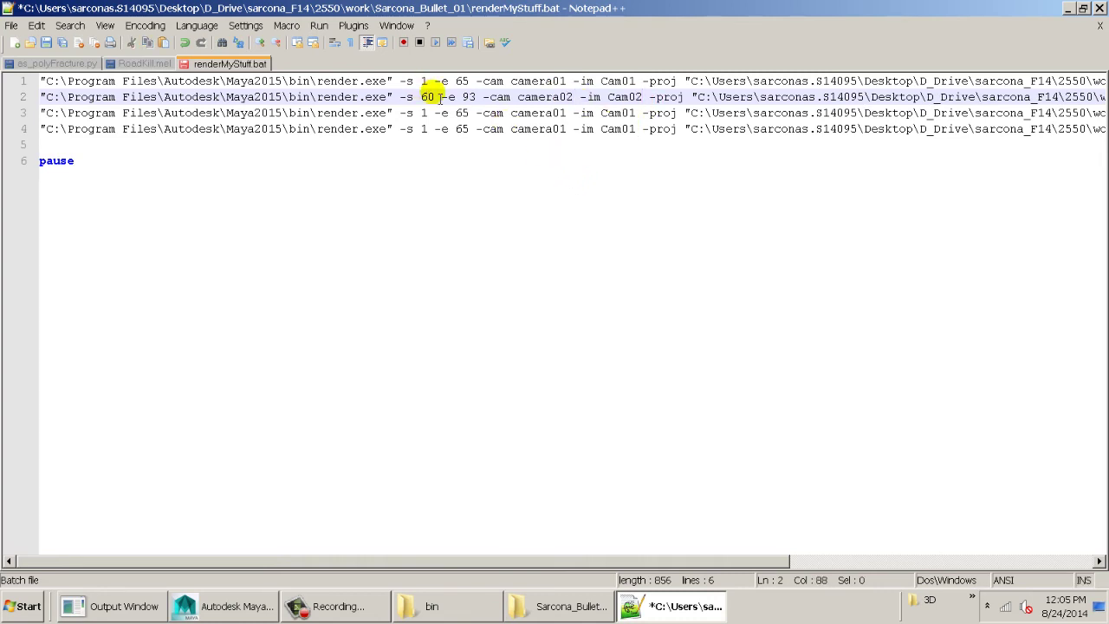
- Switch to Maya, look through camera03 and play the animation from about frame 72 to 101 to find its render range
key("alt+Tab")
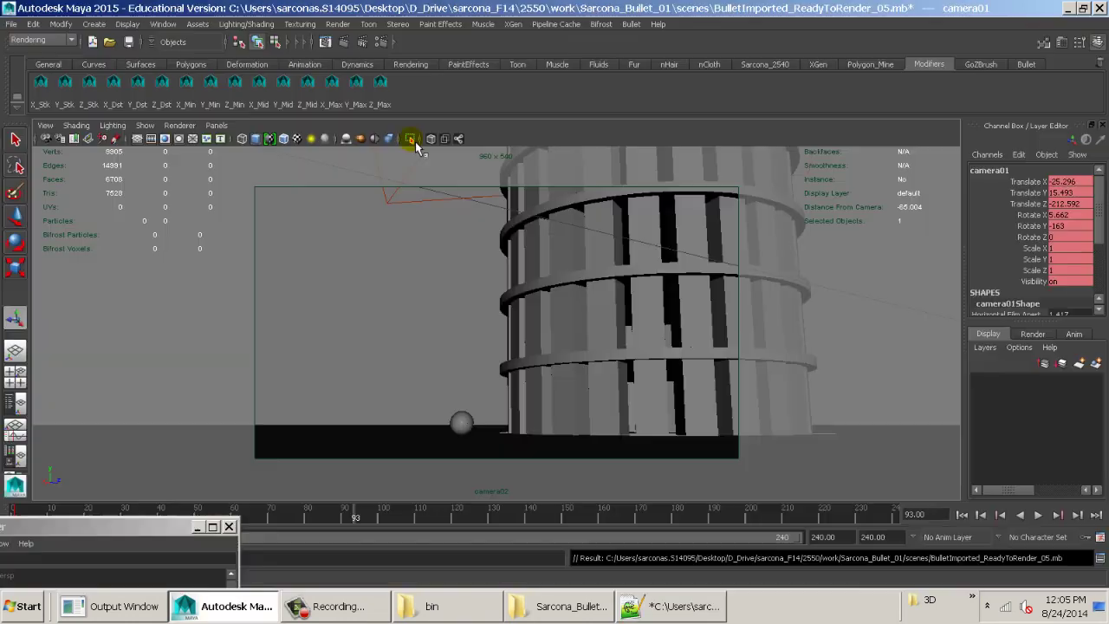
left_click(217, 126)
mouse_move(251, 141)
left_click(357, 175)
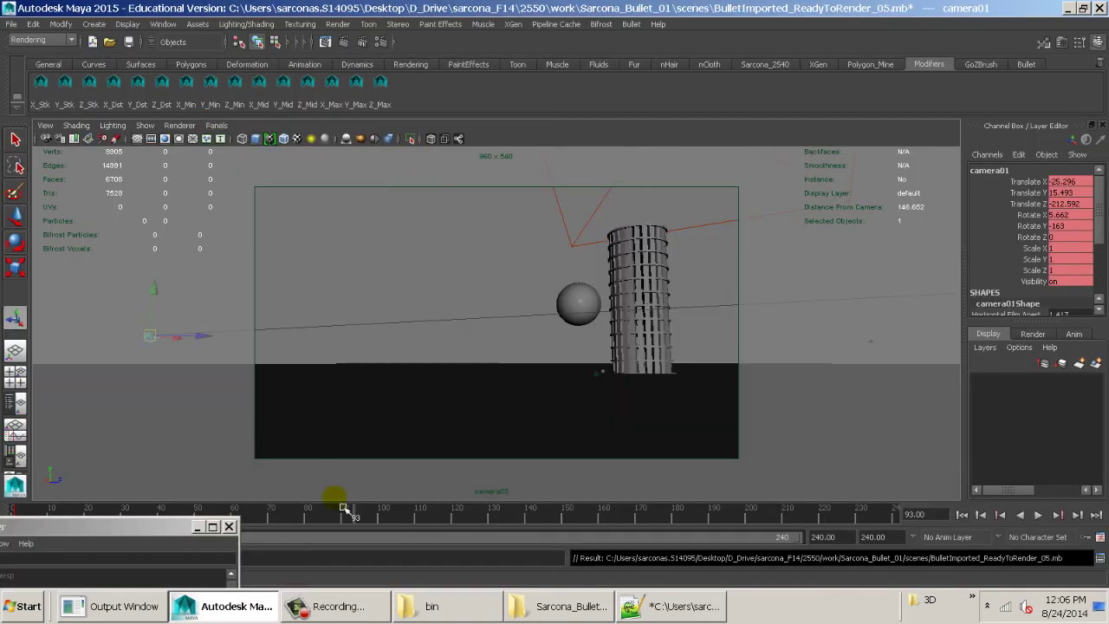
left_click_drag(344, 509, 291, 527)
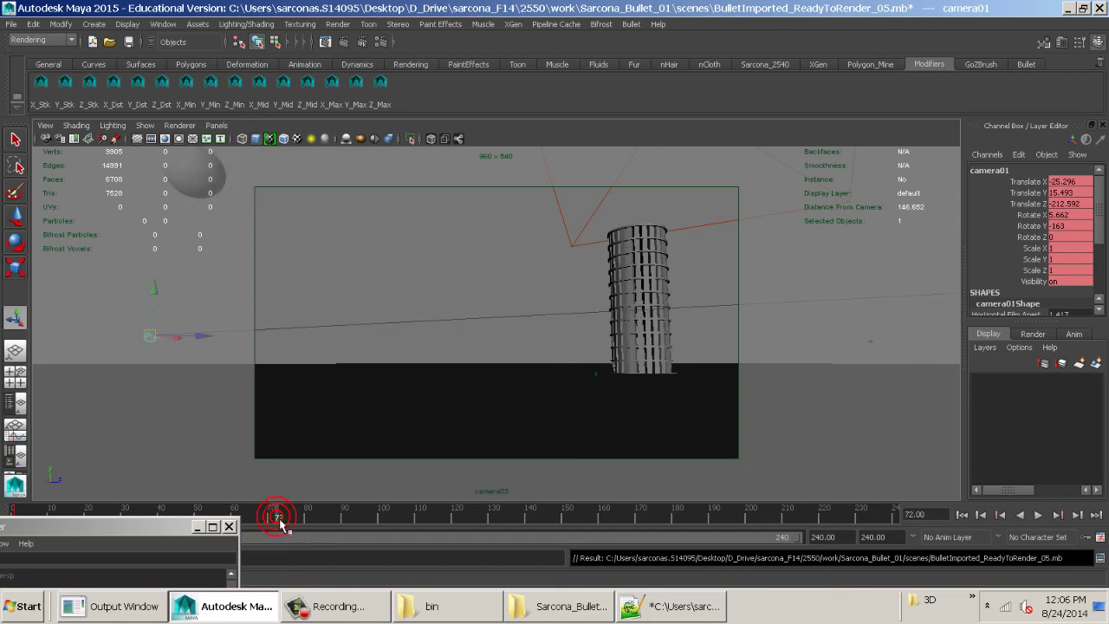
key("alt+v")
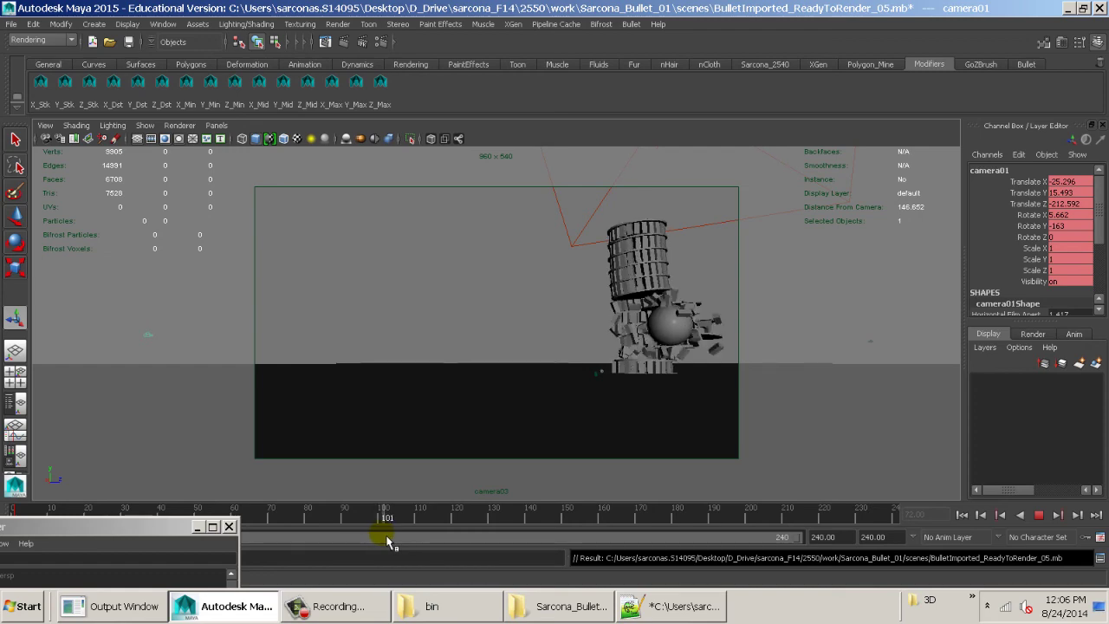
- Switch to Notepad++ and set the third render command to start frame 70, end frame 100, camera03 and image name Cam03
key("alt+Tab")
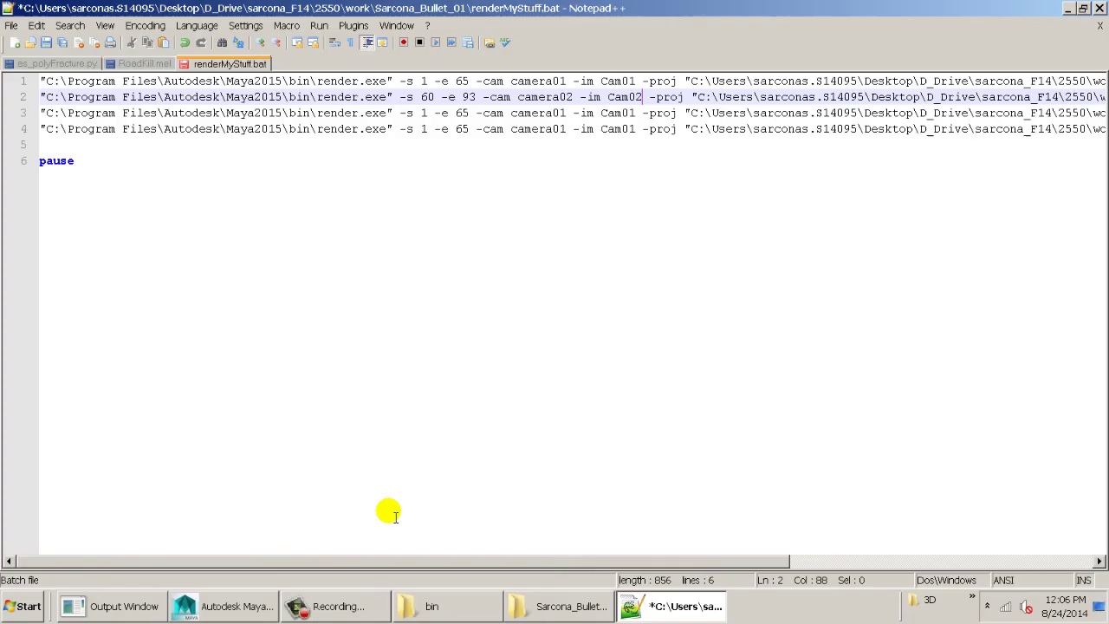
left_click(423, 113)
key("Delete")
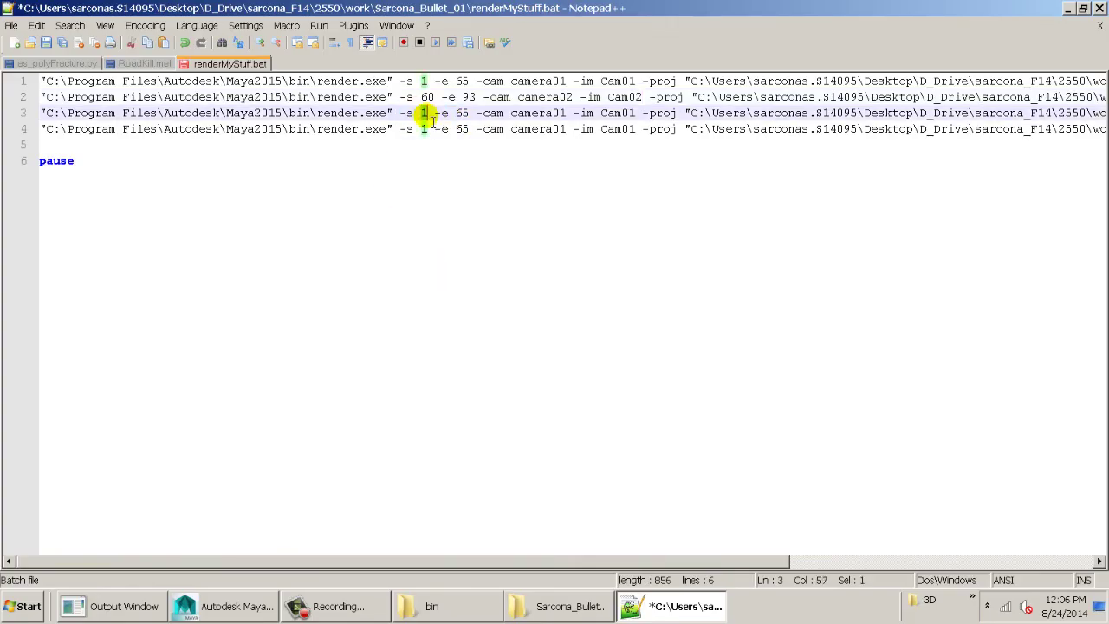
type("70")
key("shift+Right")
type("100")
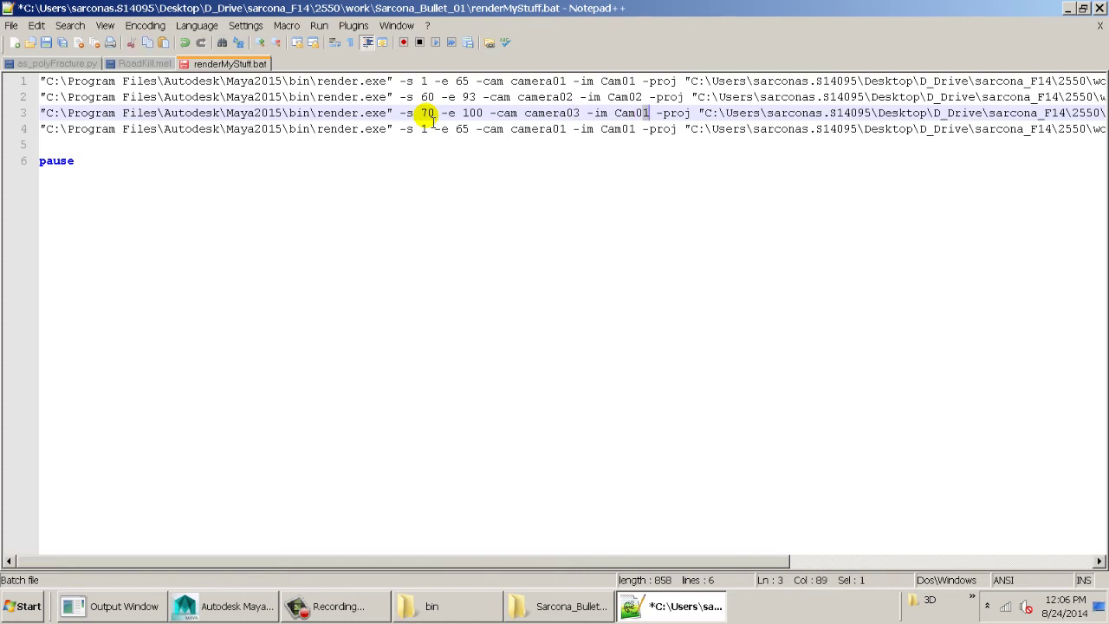
- Switch to Maya, look through camear04 and scrub the animation forward from frame 101 to find its render range
key("alt+Tab")
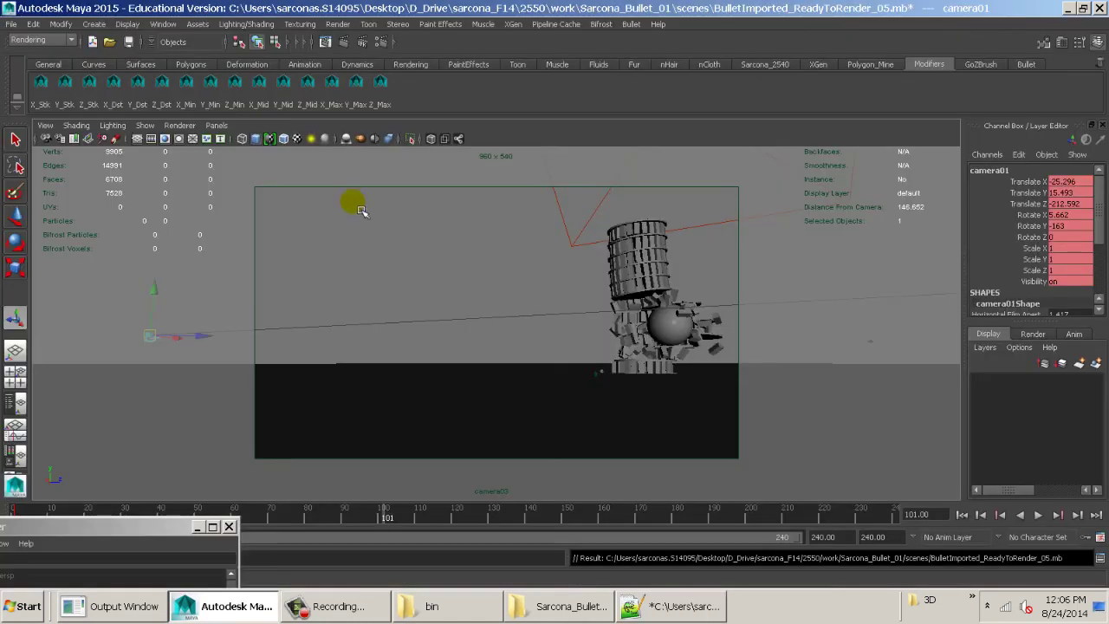
left_click(217, 125)
mouse_move(242, 144)
left_click(345, 138)
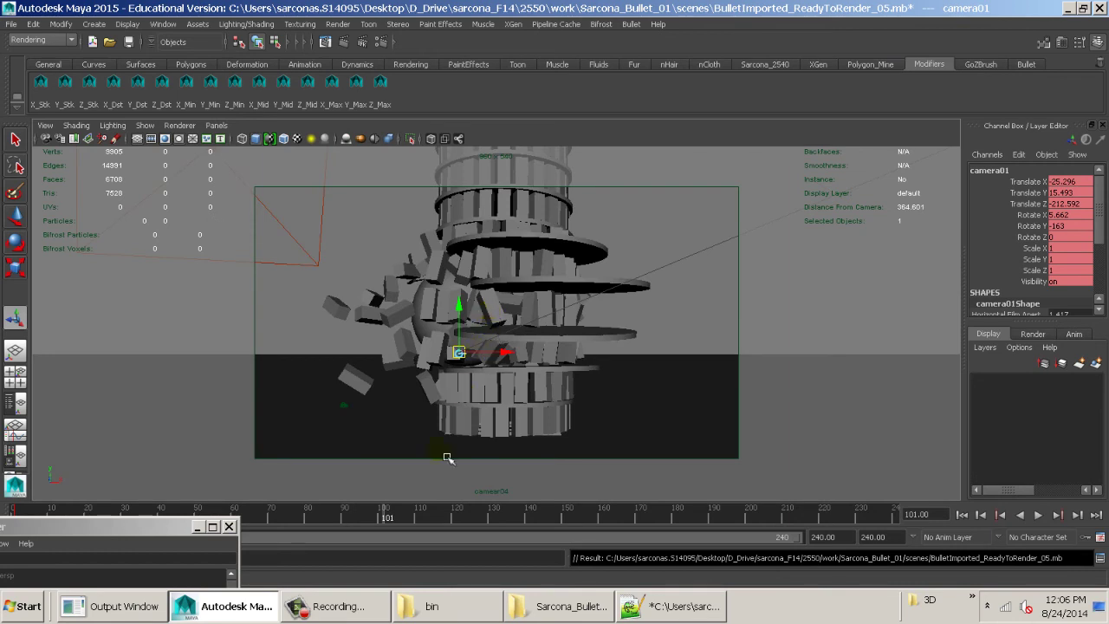
left_click_drag(392, 518, 606, 555)
- Switch to Notepad++, set the fourth render command to start frame 90, end frame 160, camera04 and image name Cam04, and save the file
key("alt+Tab")
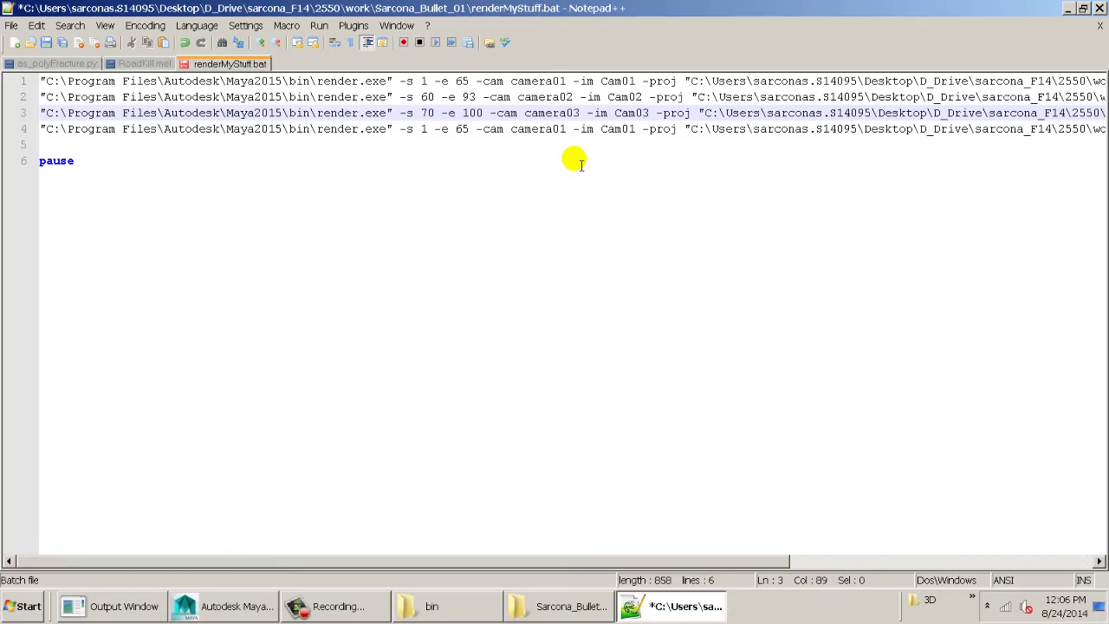
double_click(425, 130)
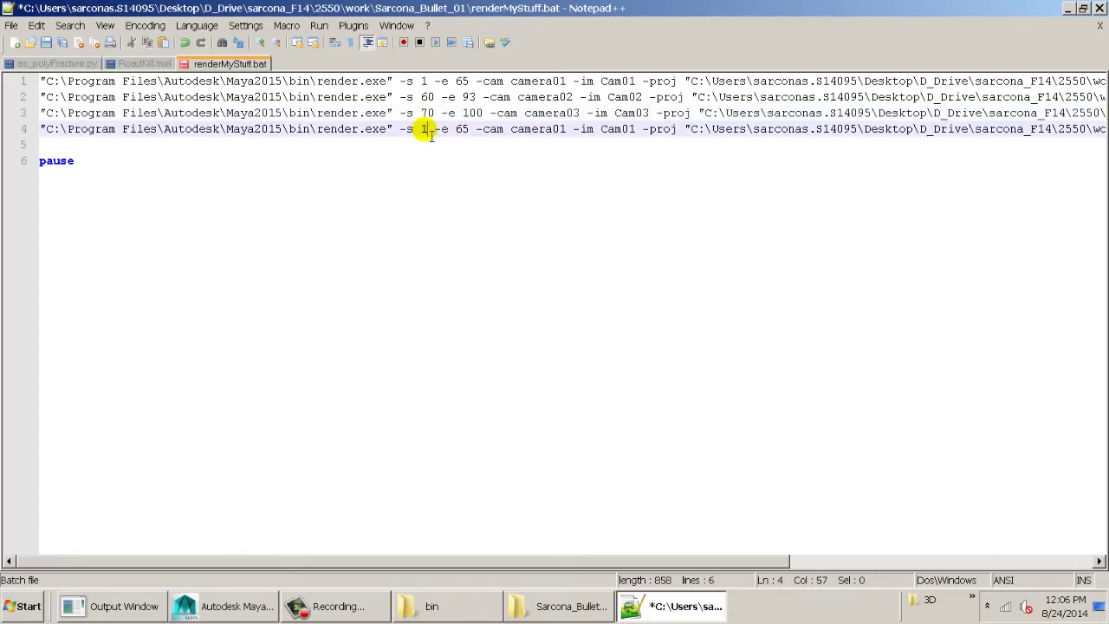
type("90 -e ")
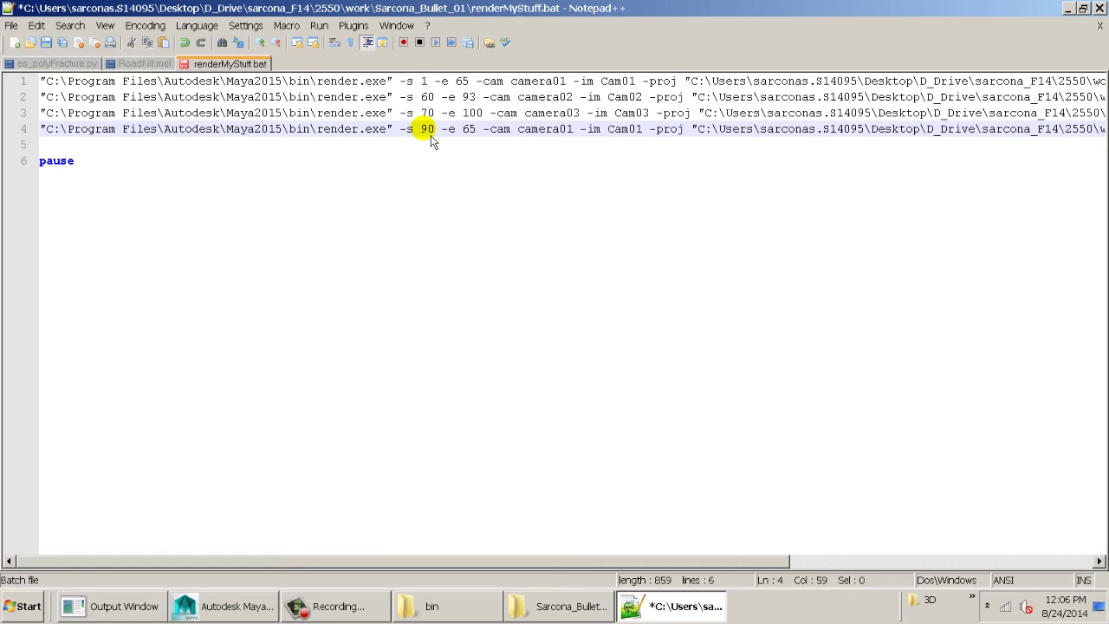
type("160")
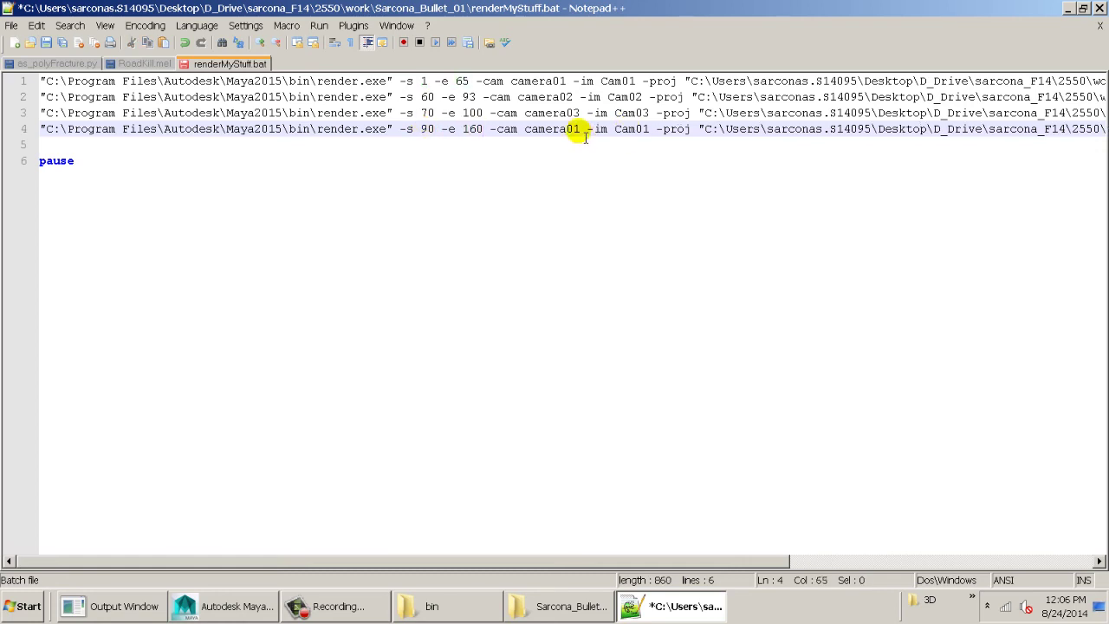
left_click_drag(581, 130, 573, 130)
type("e")
left_click_drag(642, 130, 650, 130)
type("e")
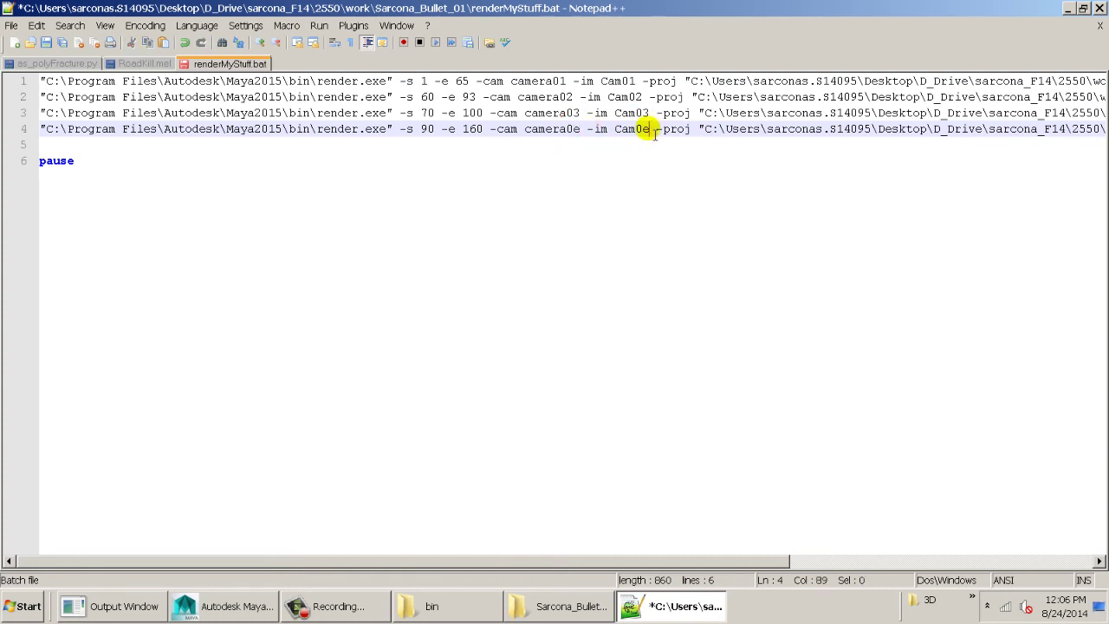
key("BackSpace")
type("4")
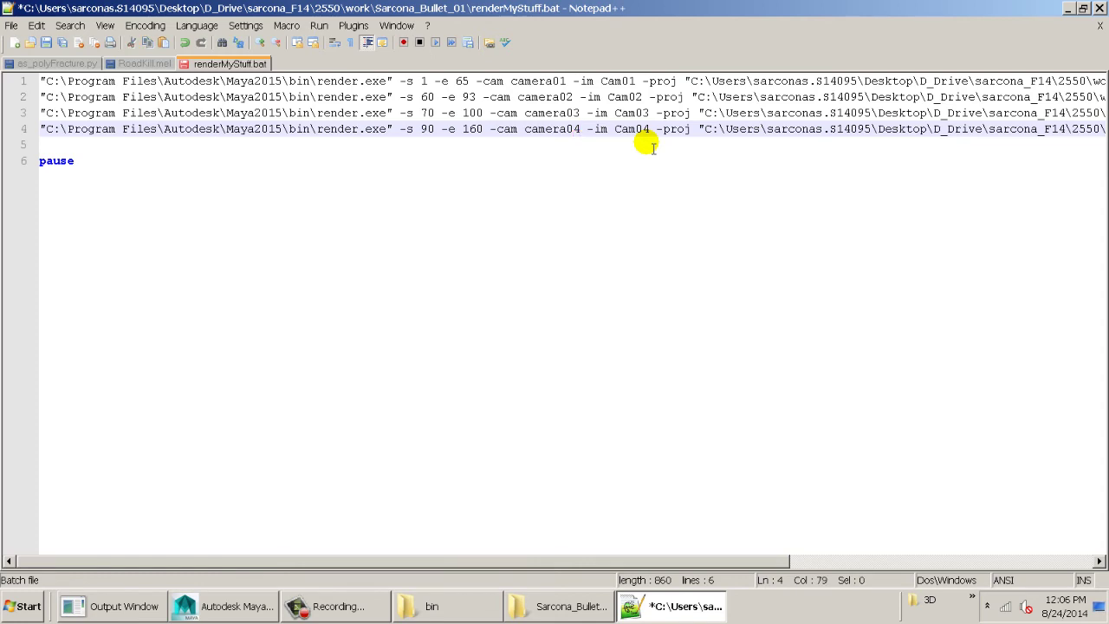
key("ctrl+s")
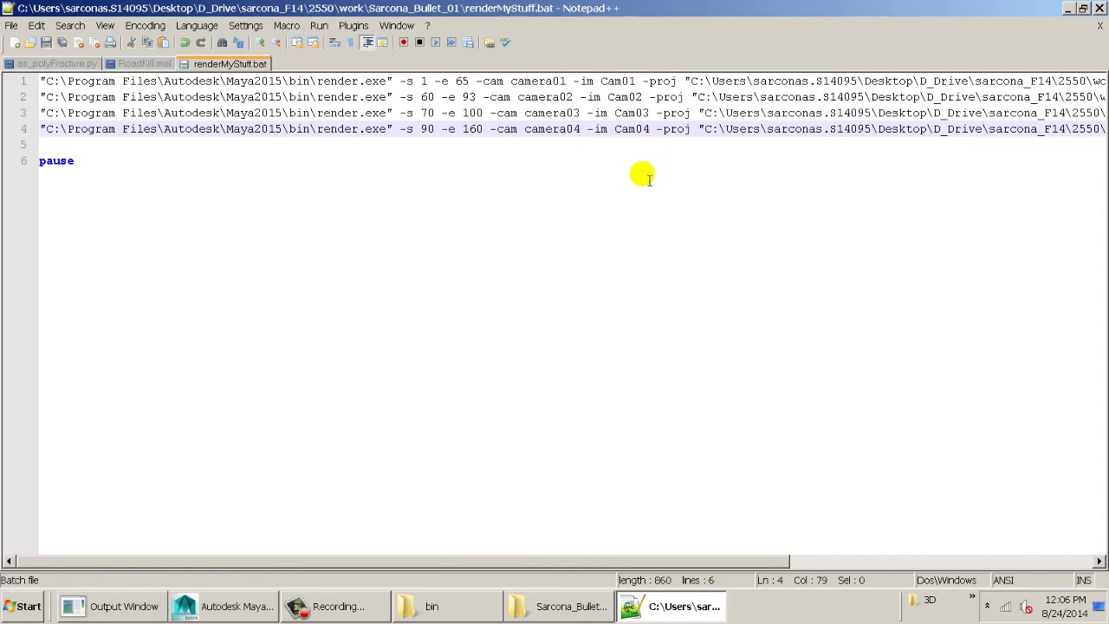
- Switch to the Sarcona_Bullet_01 project folder and run renderMyStuff.bat to start the batch render
left_click(446, 604)
left_click(447, 604)
left_click(522, 601)
left_click(532, 609)
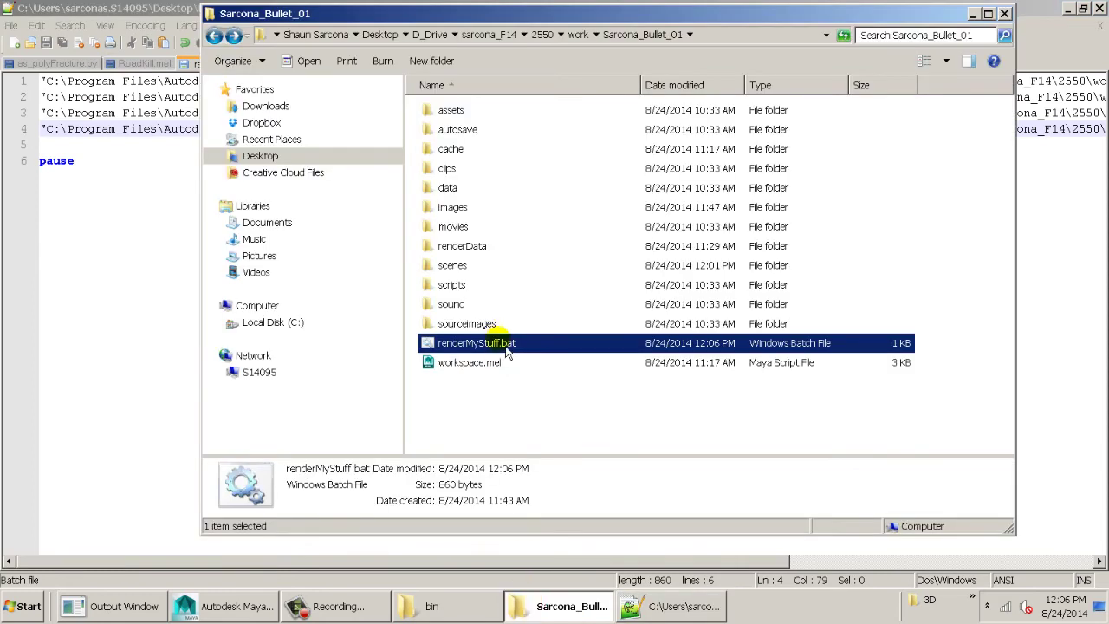
double_click(499, 341)
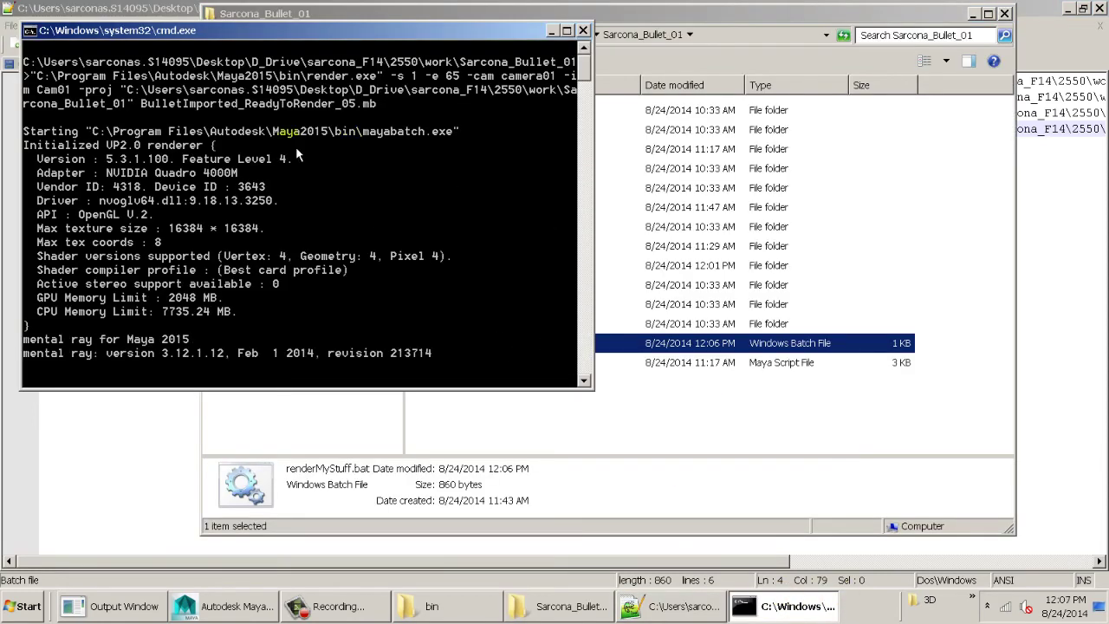
- Review the frame range, camera and image name arguments of all four render commands in Notepad++, and return to the render console
left_click(1073, 165)
left_click_drag(352, 80, 673, 80)
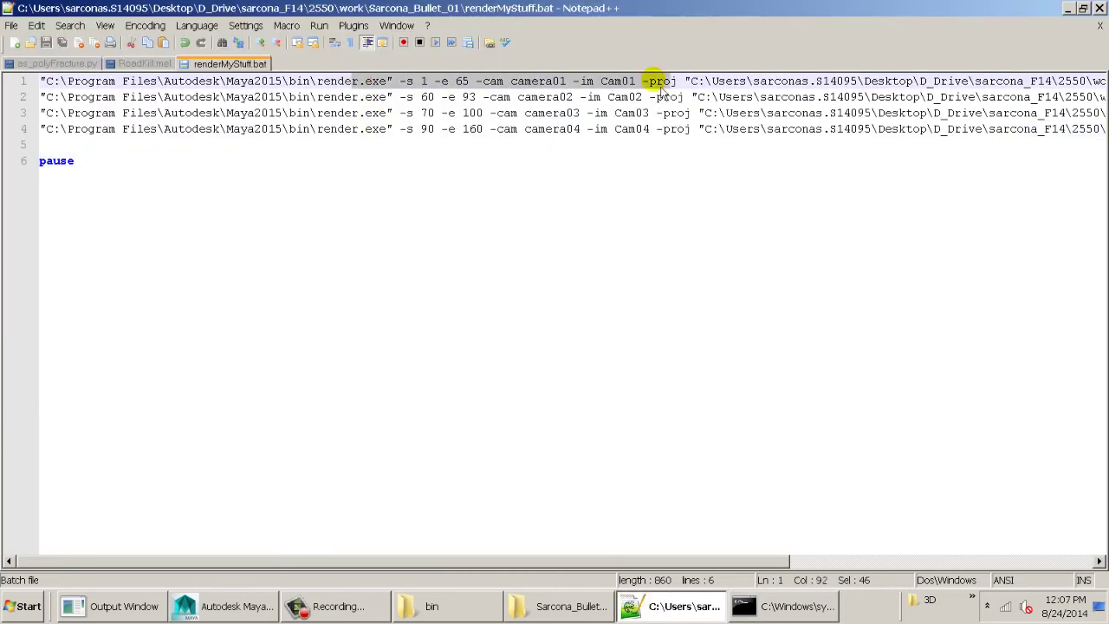
left_click_drag(368, 98, 682, 98)
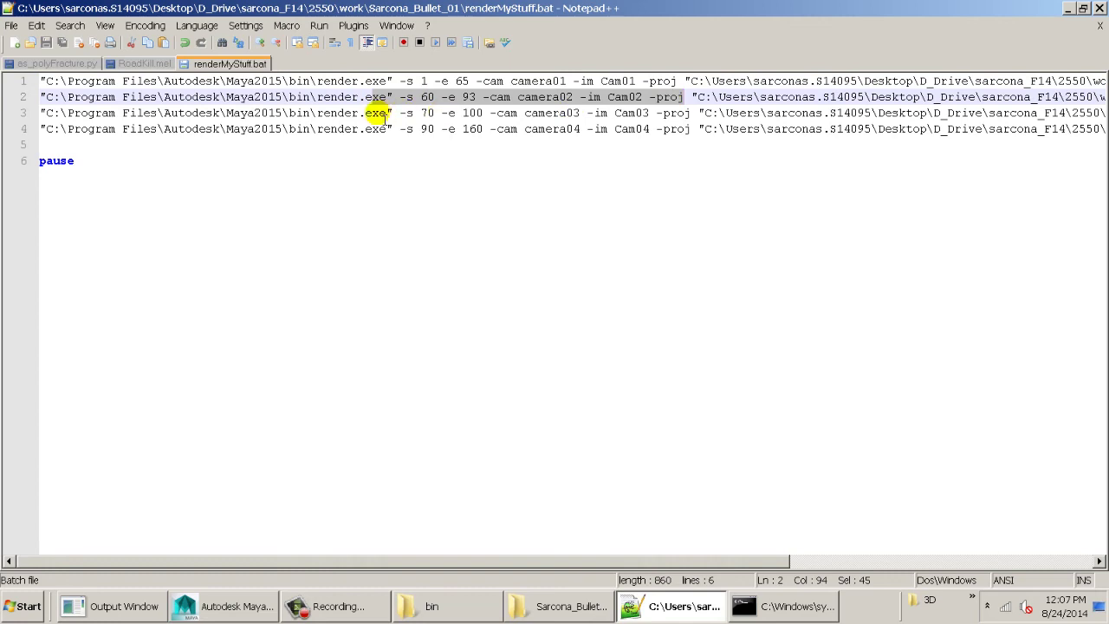
left_click_drag(379, 113, 684, 119)
left_click_drag(365, 128, 760, 130)
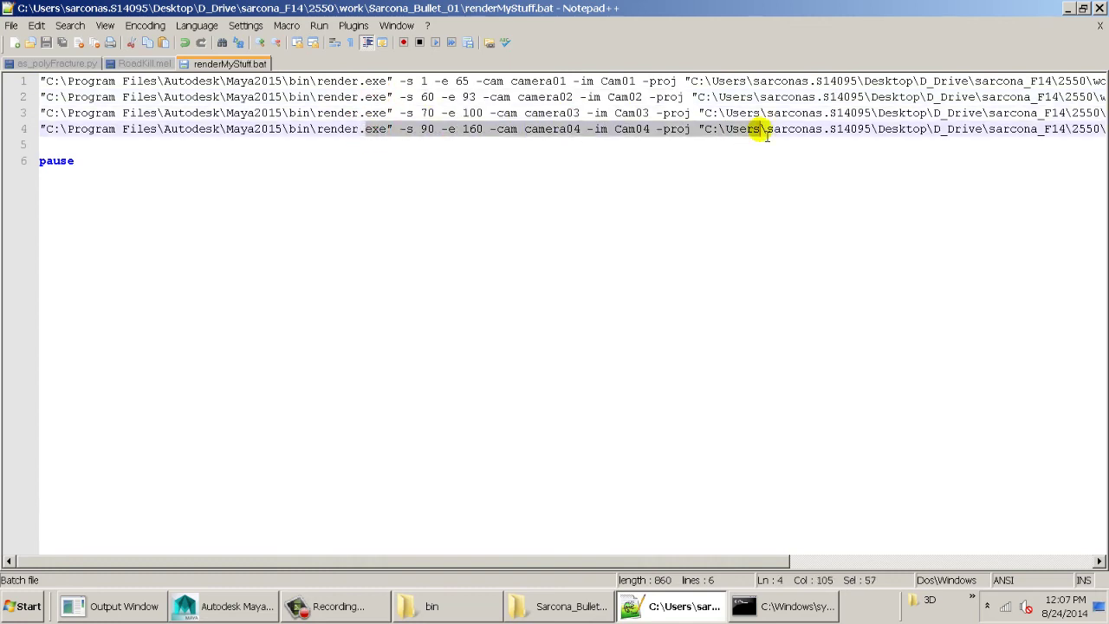
left_click(768, 607)
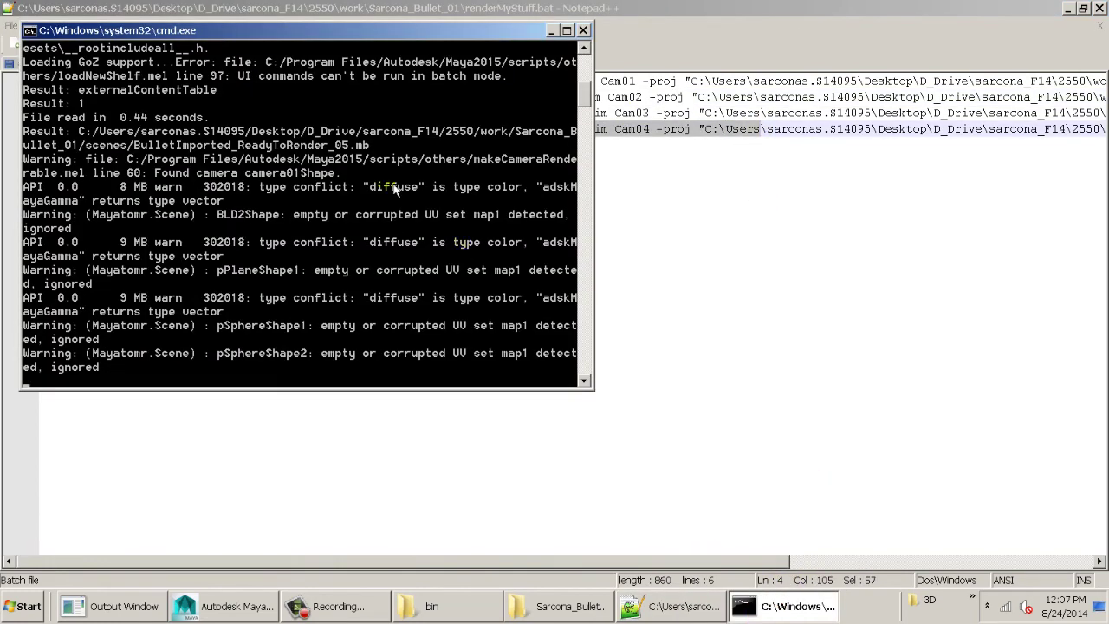
- Switch to Maya, open the Render Settings, set the renderable camera to camera01 and check the frame range
left_click(263, 609)
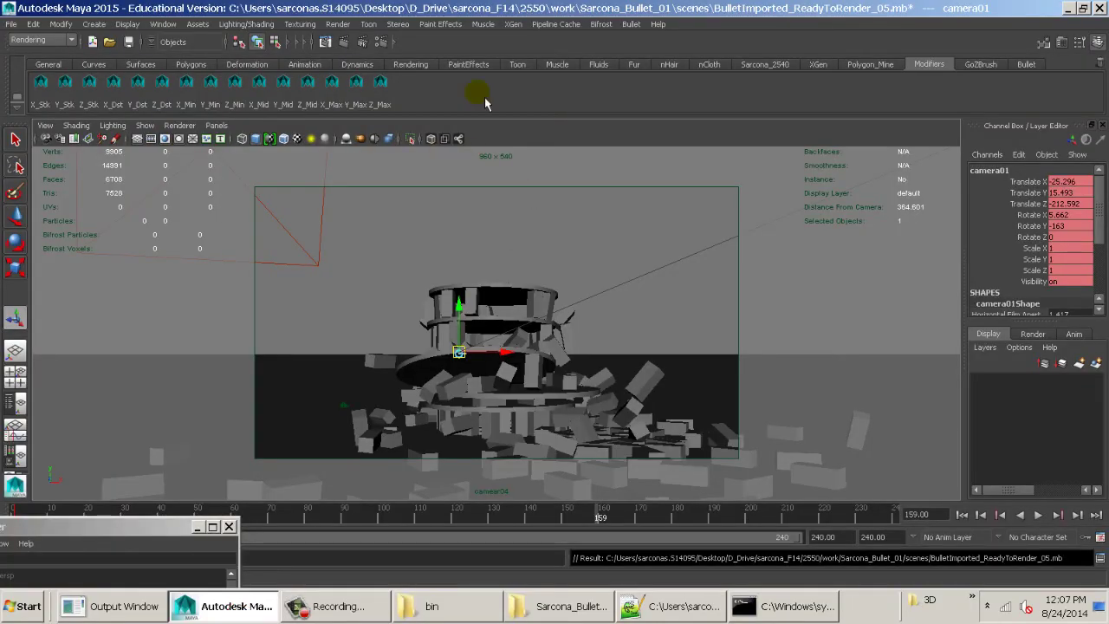
left_click(382, 44)
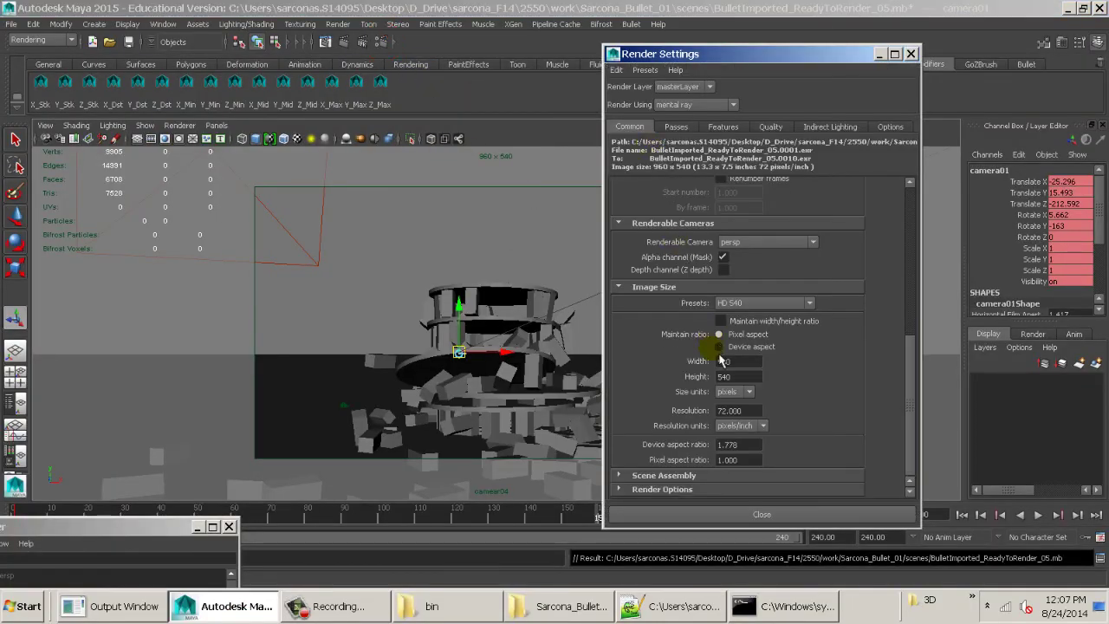
scroll(720, 359, "up", 5)
scroll(778, 392, "down", 3)
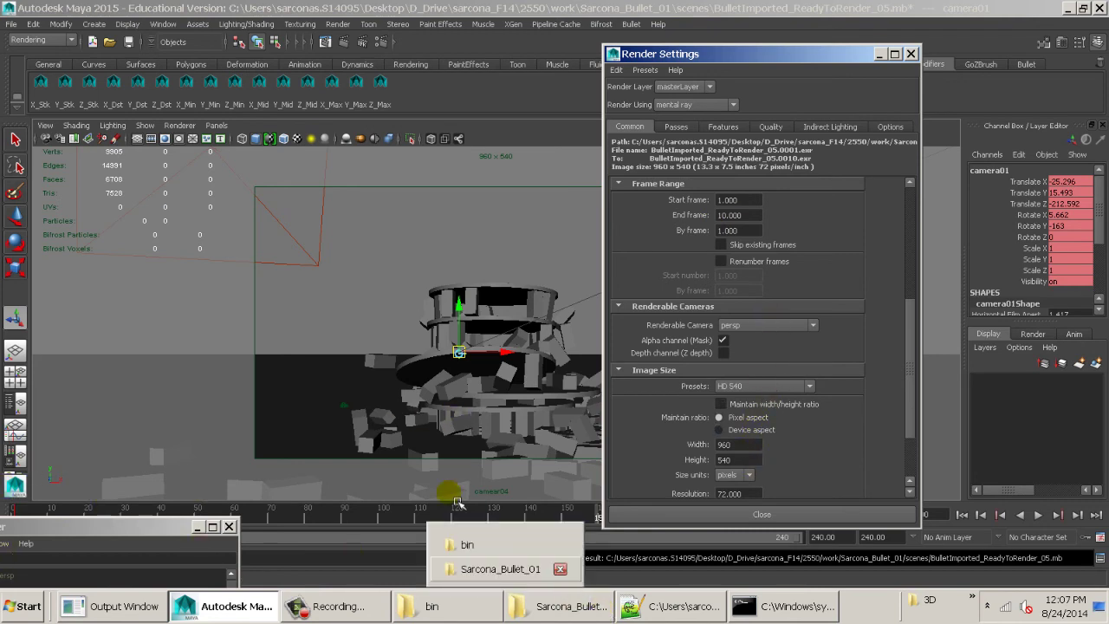
left_click(745, 326)
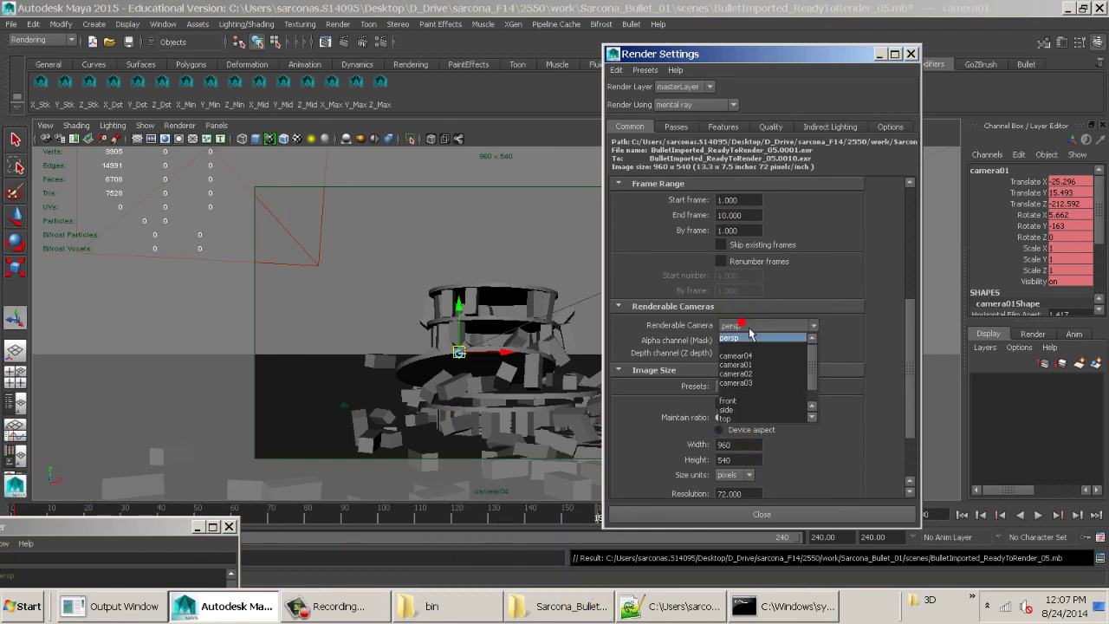
left_click(741, 375)
scroll(758, 329, "up", 2)
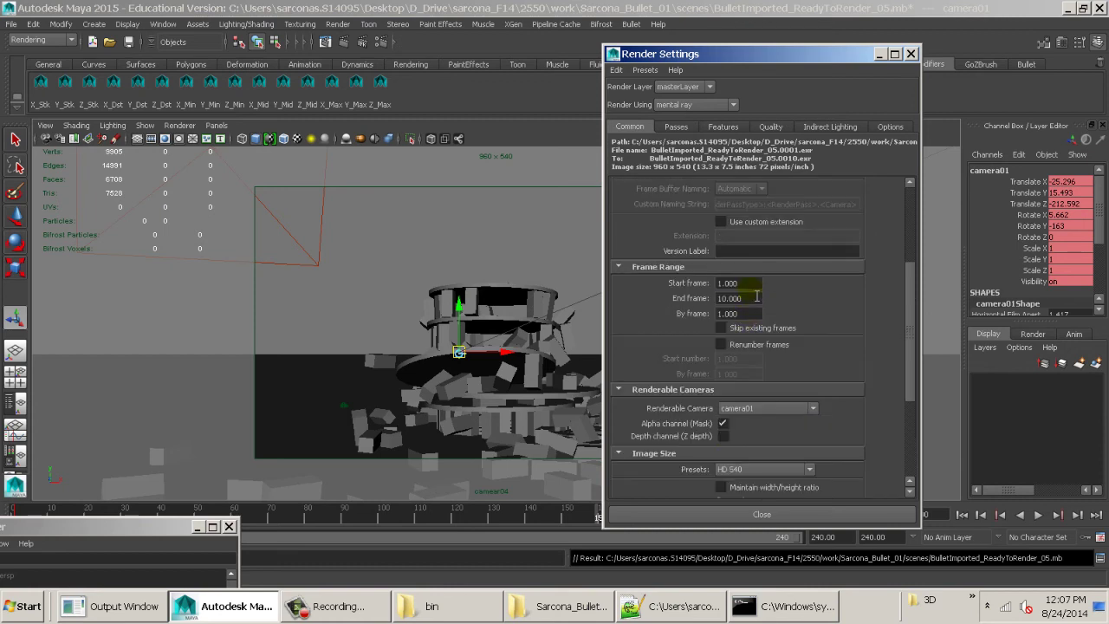
left_click(756, 297)
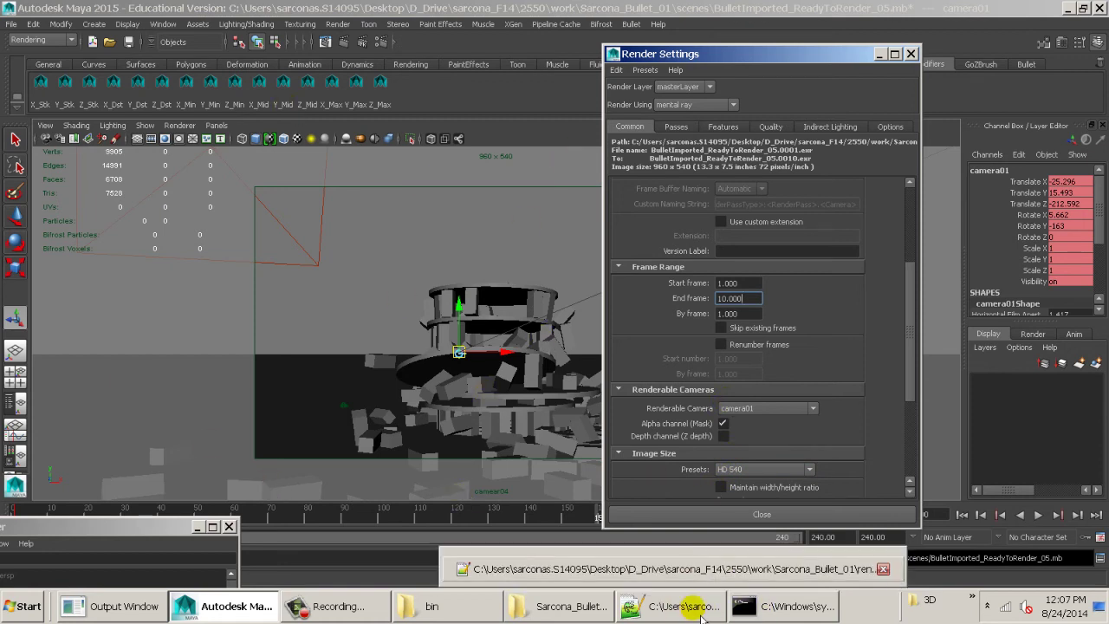
- Open the Windows Task Manager and set the priority of the mayabatch.exe process to Below Normal
left_click(759, 615)
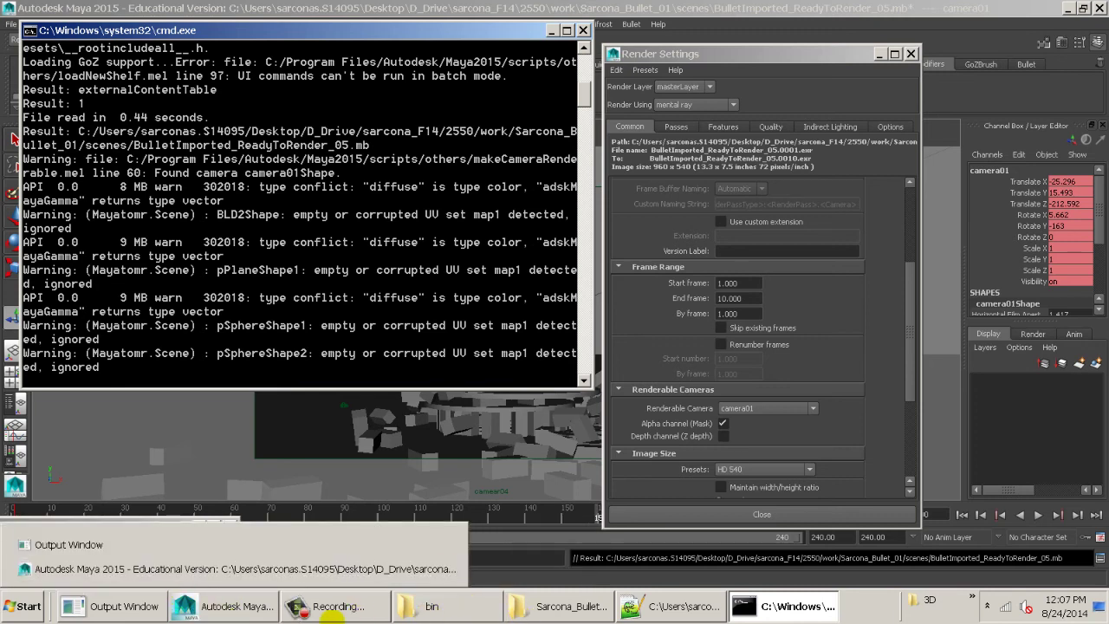
left_click(546, 611)
left_click(546, 610)
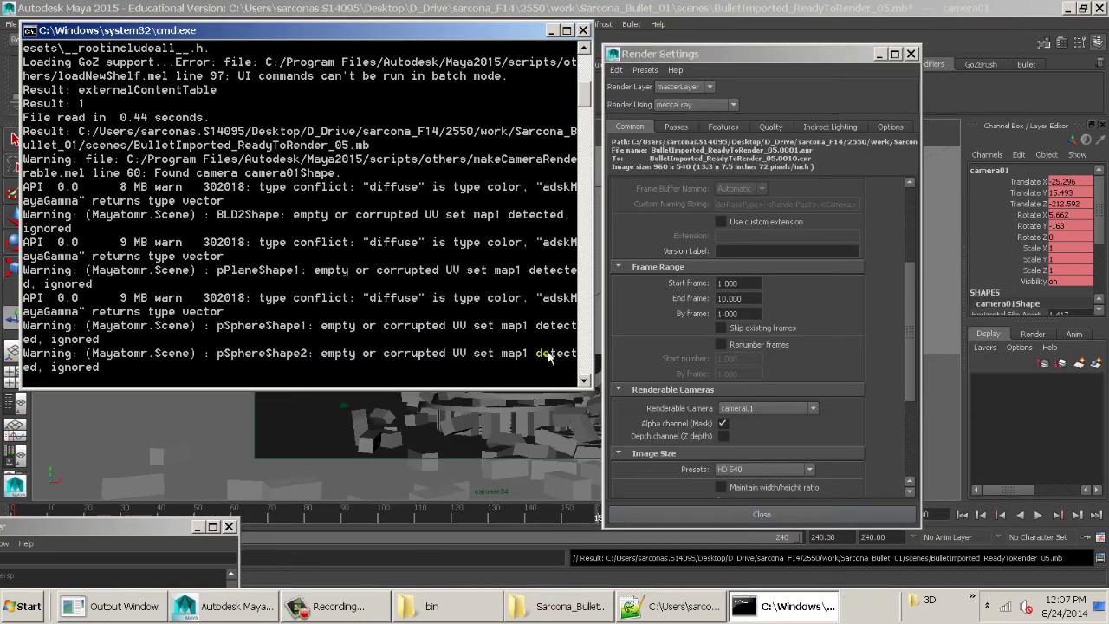
right_click(858, 606)
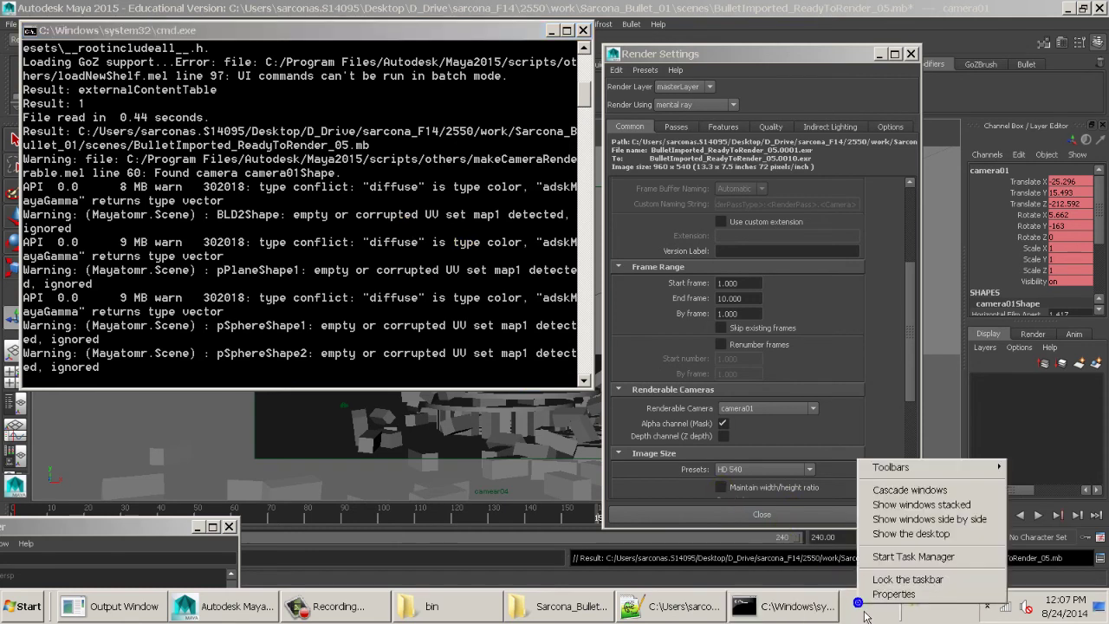
left_click(693, 286)
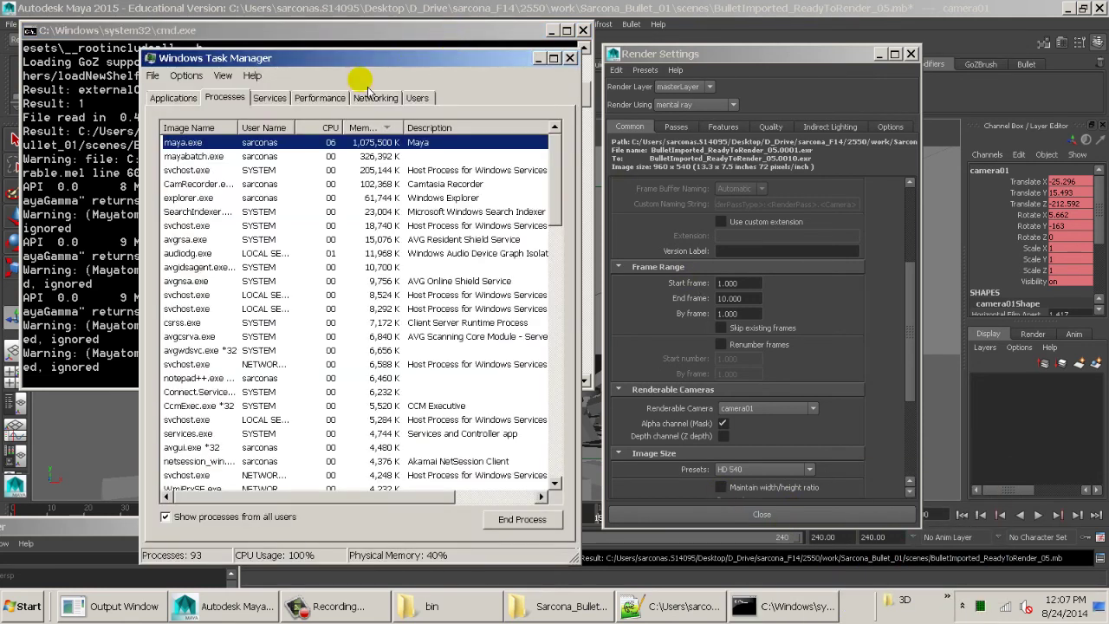
left_click(214, 156)
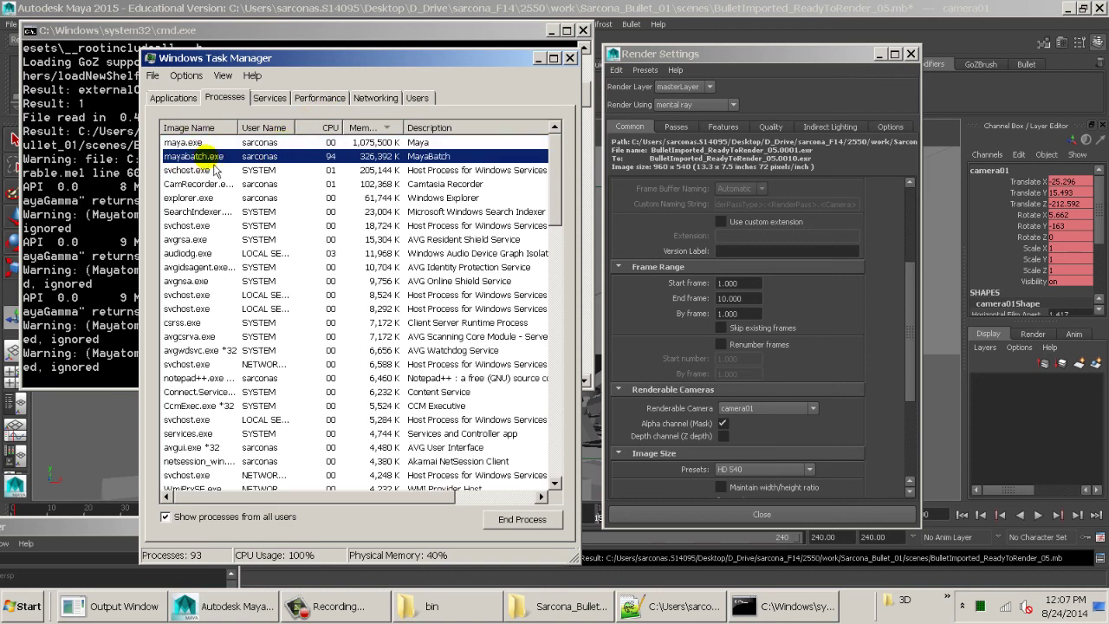
right_click(328, 158)
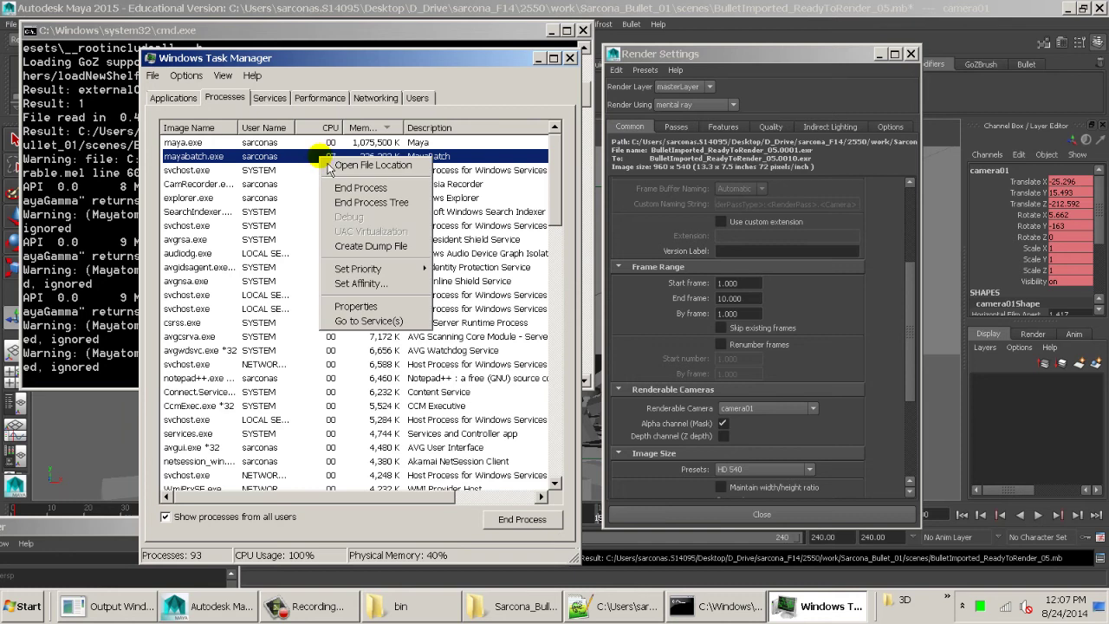
mouse_move(404, 268)
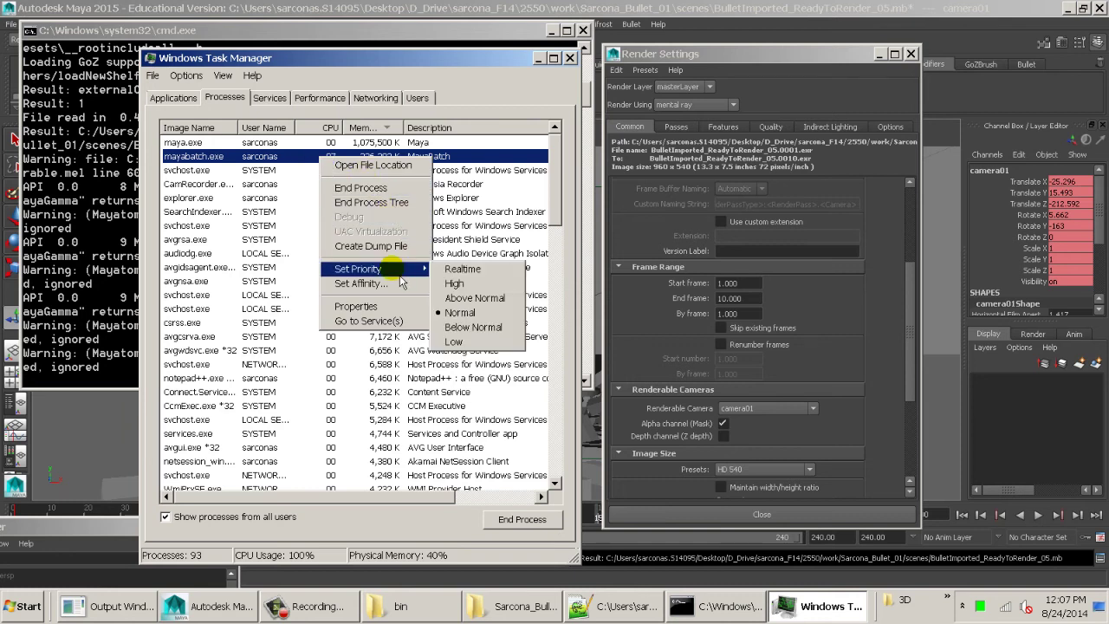
left_click(491, 333)
left_click(597, 322)
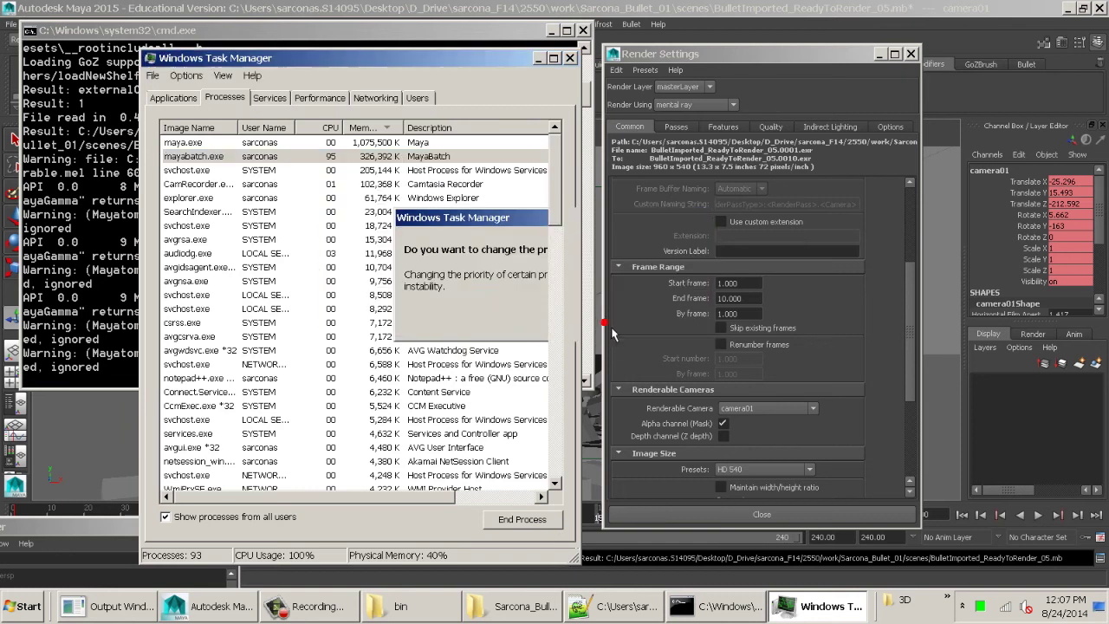
- Close the Task Manager and Render Settings windows and save the Maya scene
left_click(576, 63)
left_click_drag(654, 56, 706, 41)
left_click(963, 38)
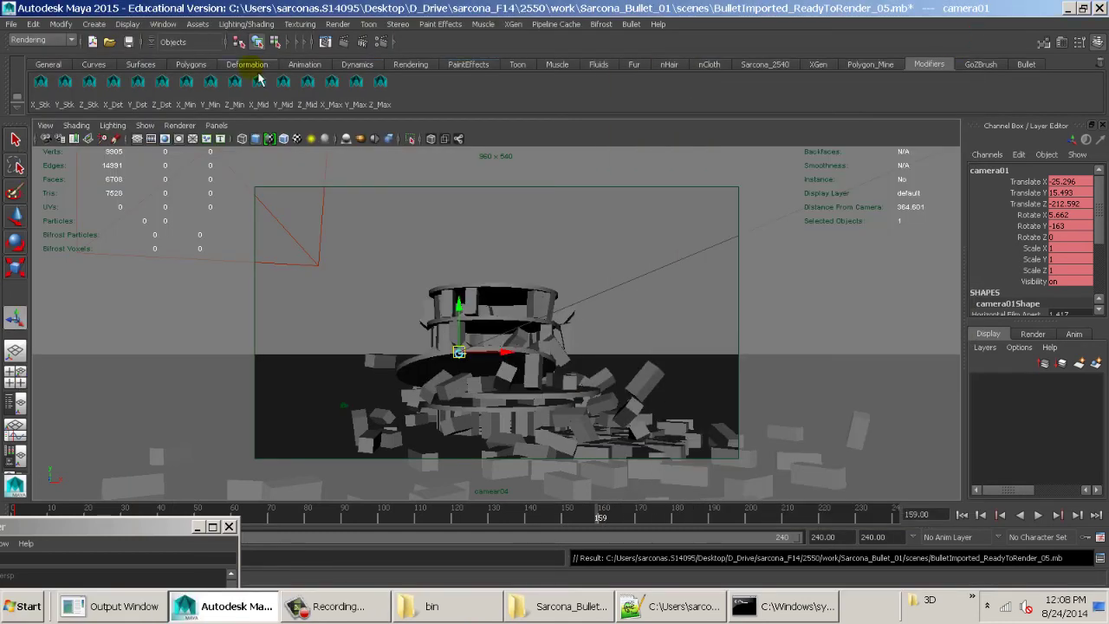
left_click(131, 44)
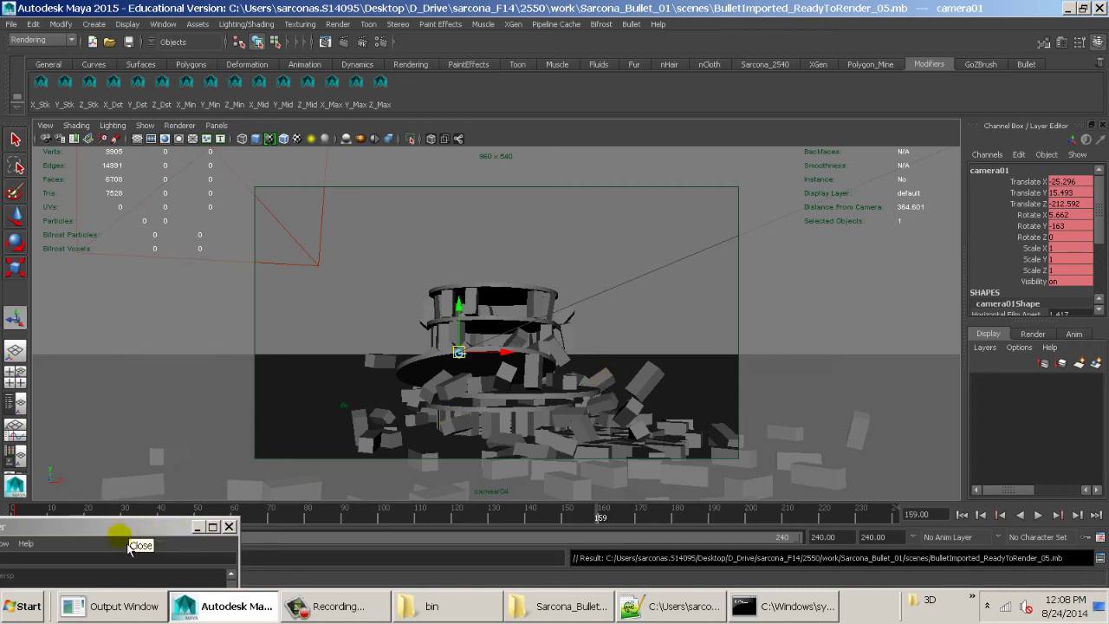
- Close Maya and Notepad++ and move the render console to the middle of the desktop while the batch render runs
left_click(764, 606)
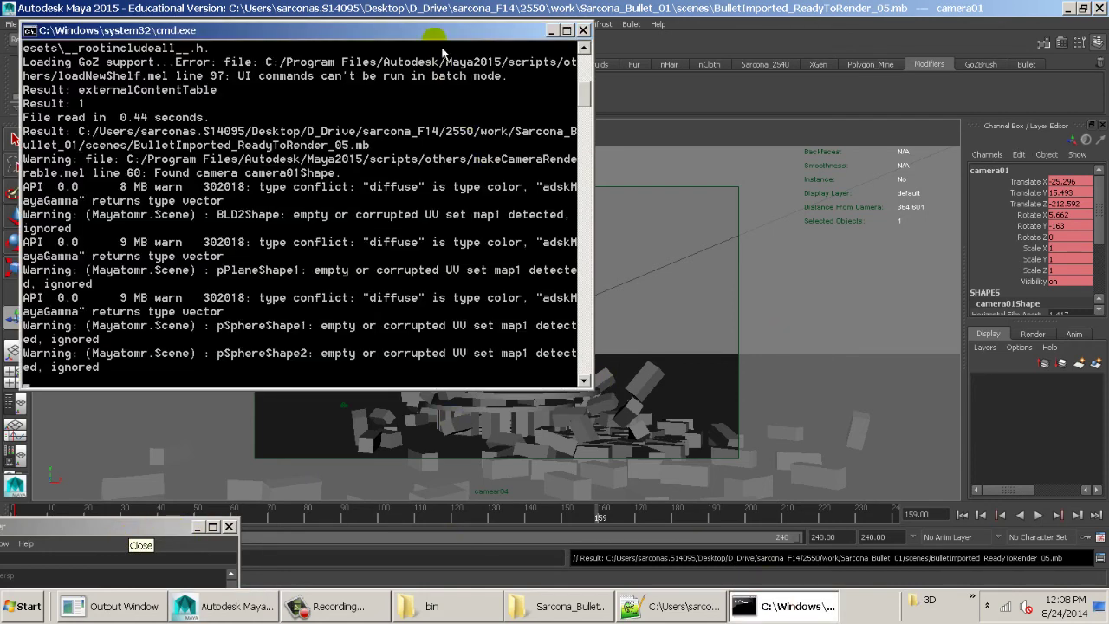
left_click_drag(442, 50, 478, 39)
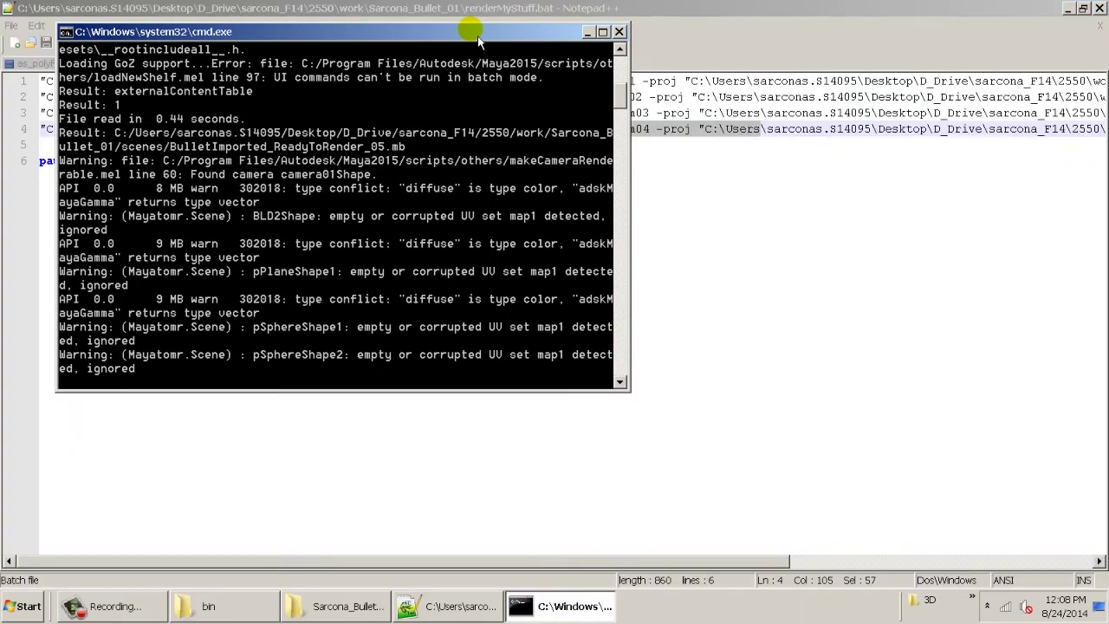
left_click(780, 130)
left_click(1106, 3)
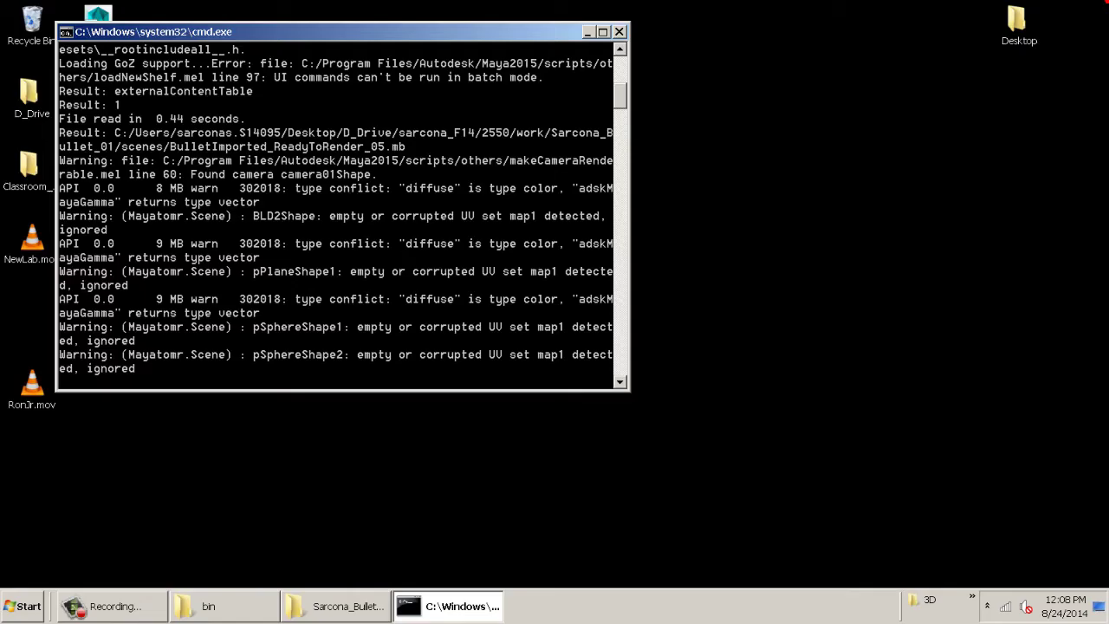
left_click_drag(385, 33, 618, 30)
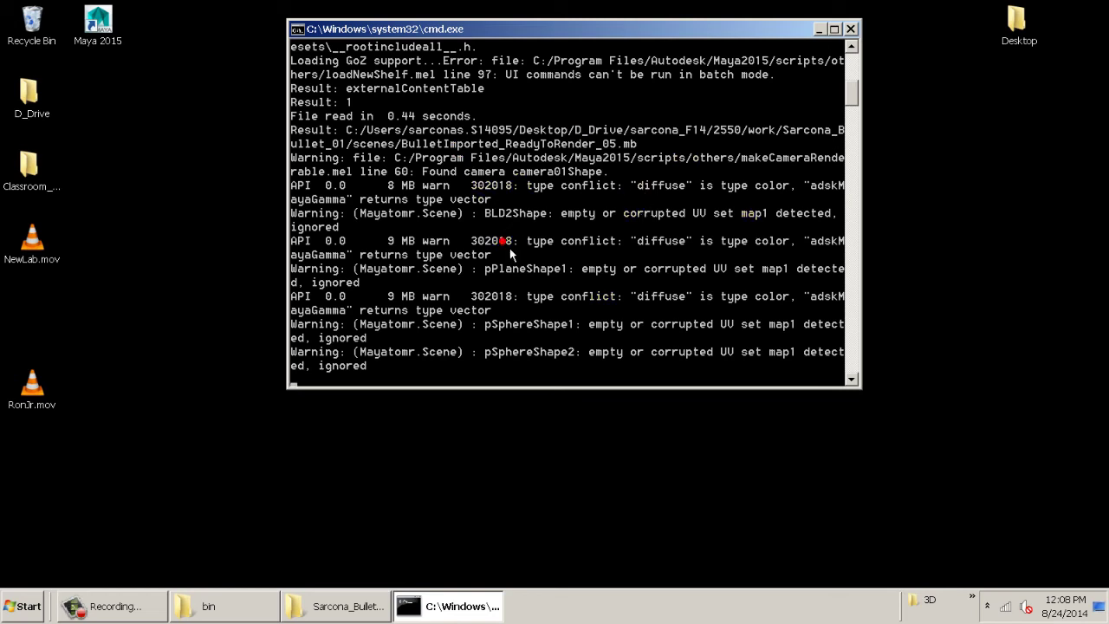
left_click_drag(309, 395, 231, 564)
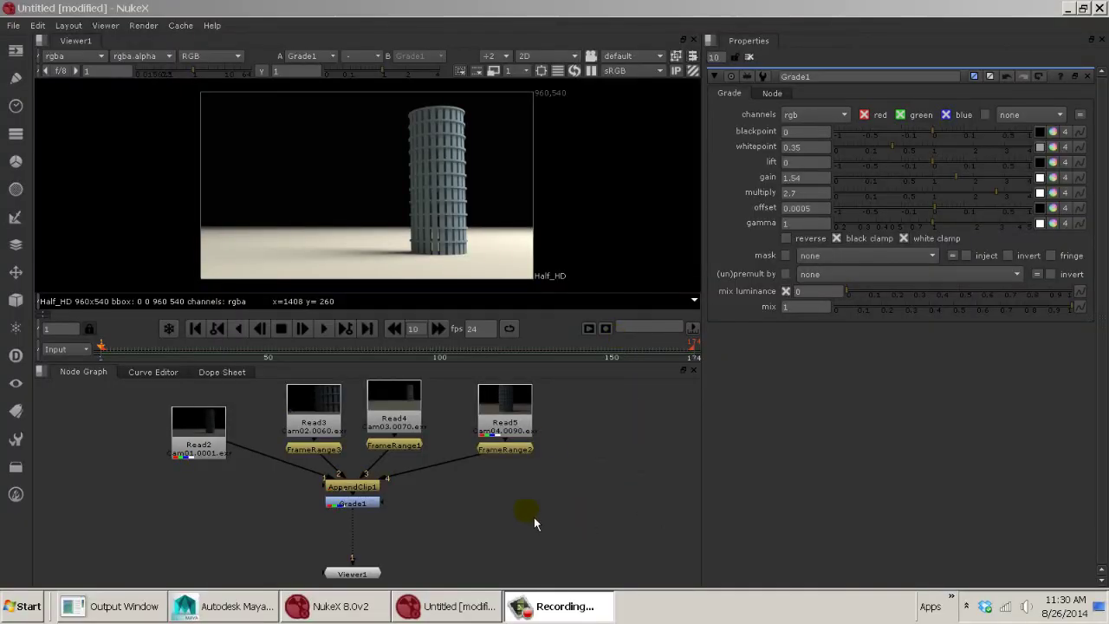
- In NukeX, play the combined four-camera sequence from frame 1, stop at frame 37 and show an empty area of the node graph
left_click_drag(196, 445, 202, 434)
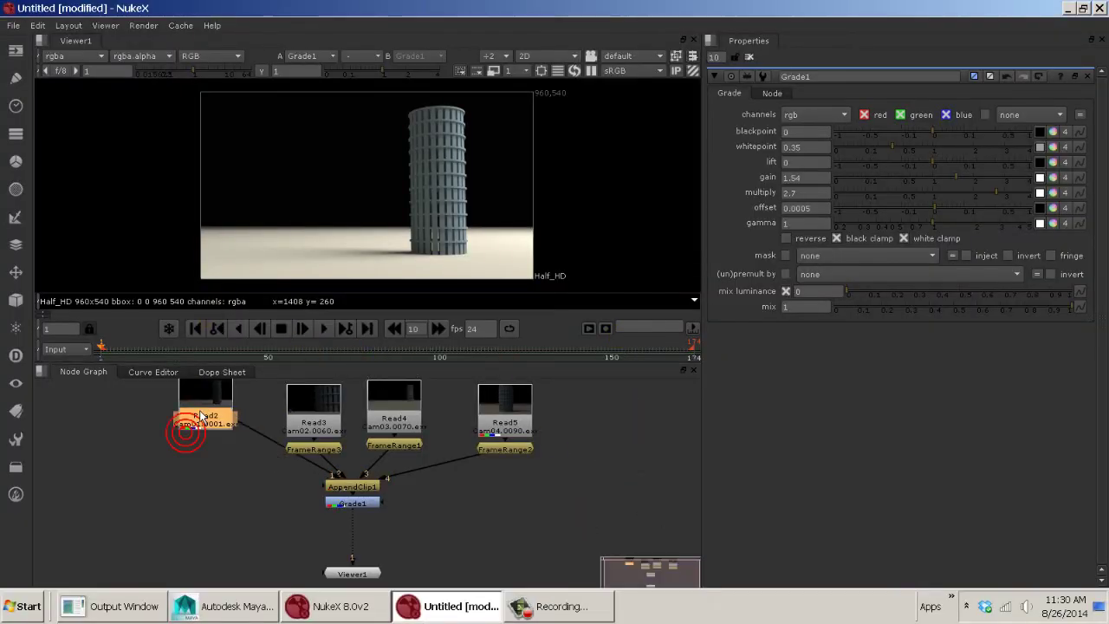
left_click(323, 330)
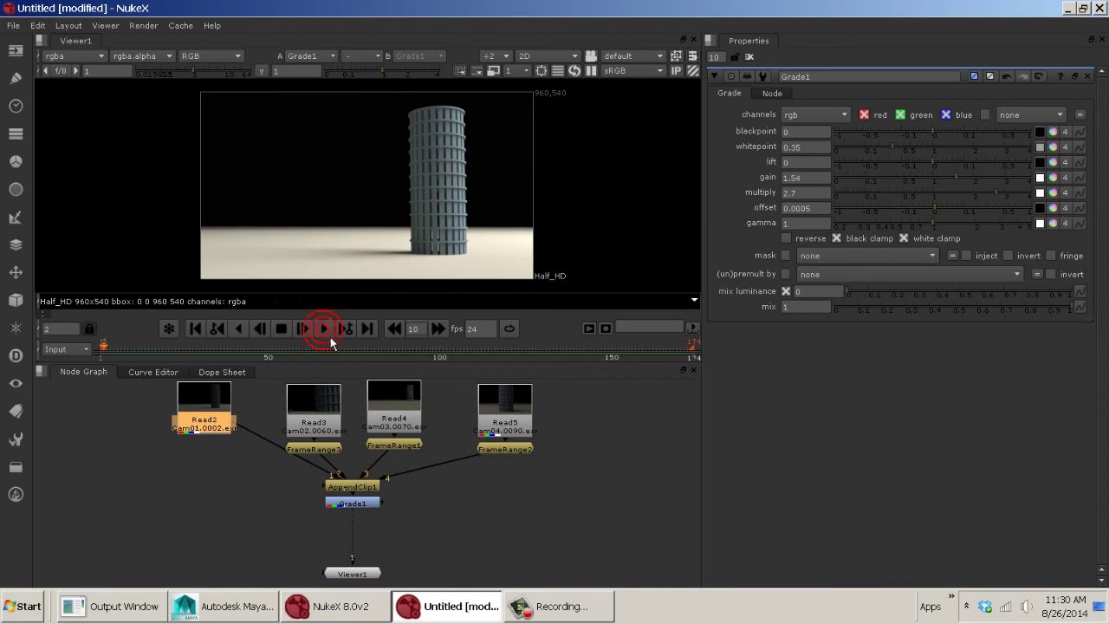
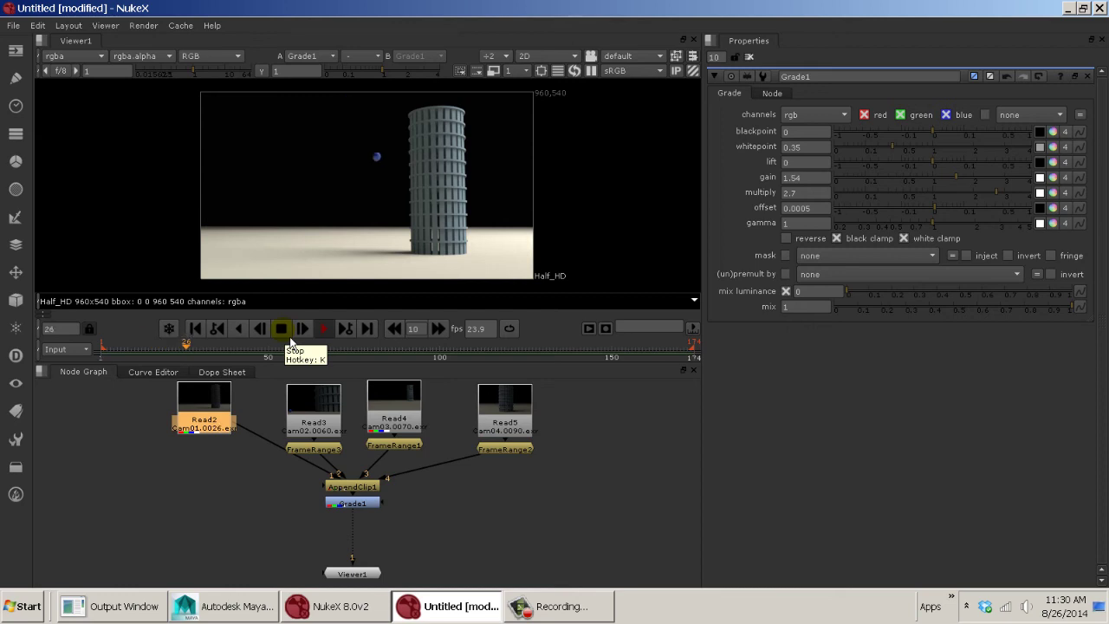
left_click(291, 336)
left_click(262, 489)
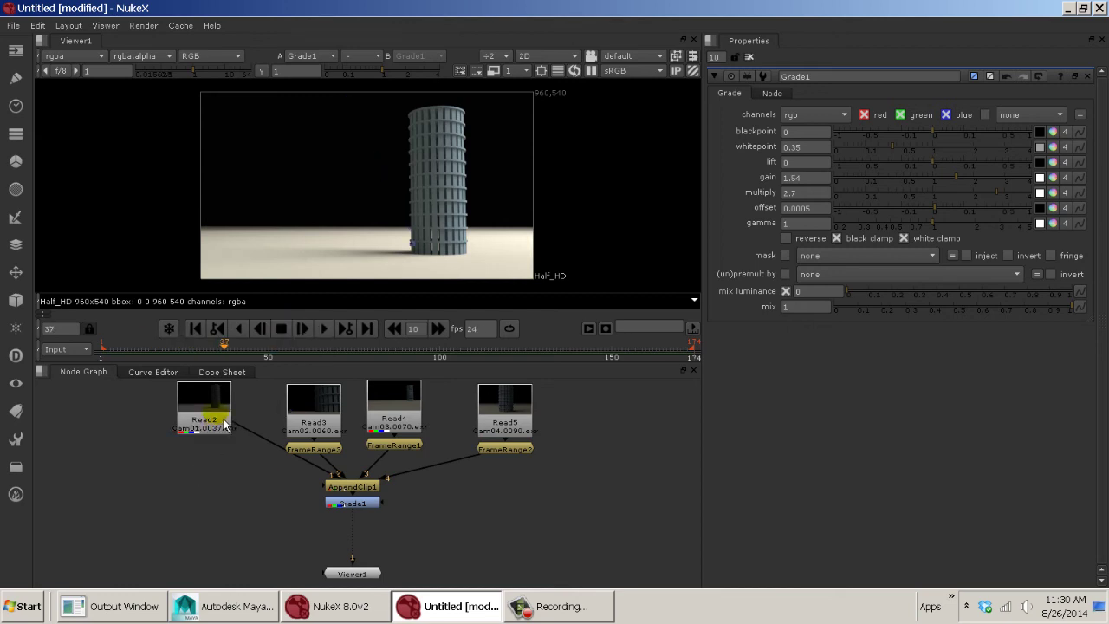
left_click_drag(211, 422, 222, 430)
left_click(213, 467)
middle_click_drag(562, 498, 220, 486)
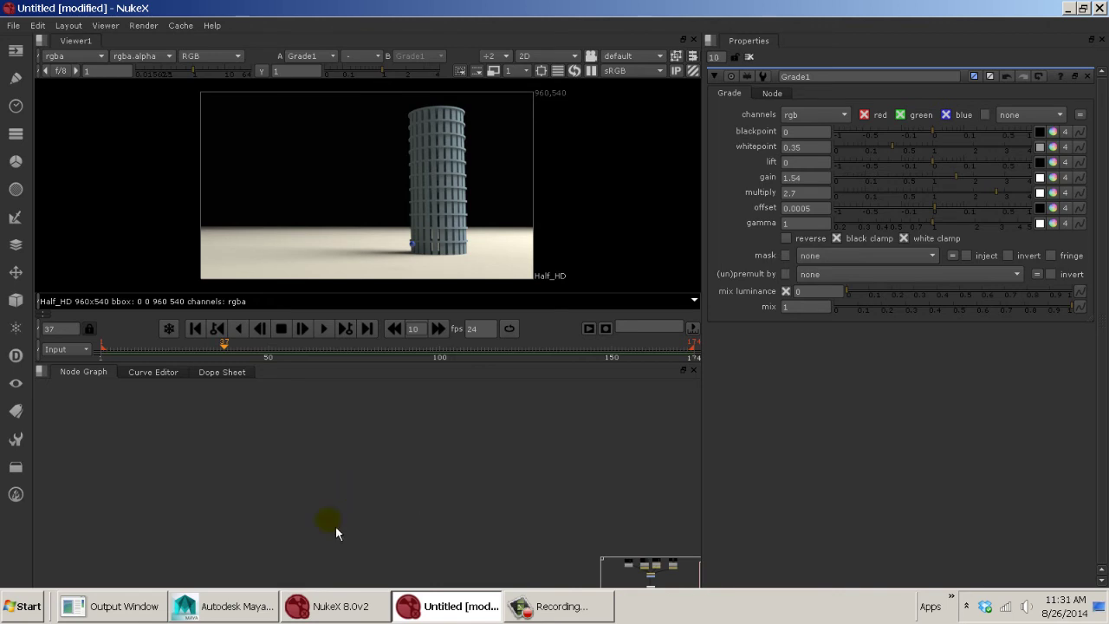
- Search the installed programs for "nuke 8" and close the search without launching anything
key("super")
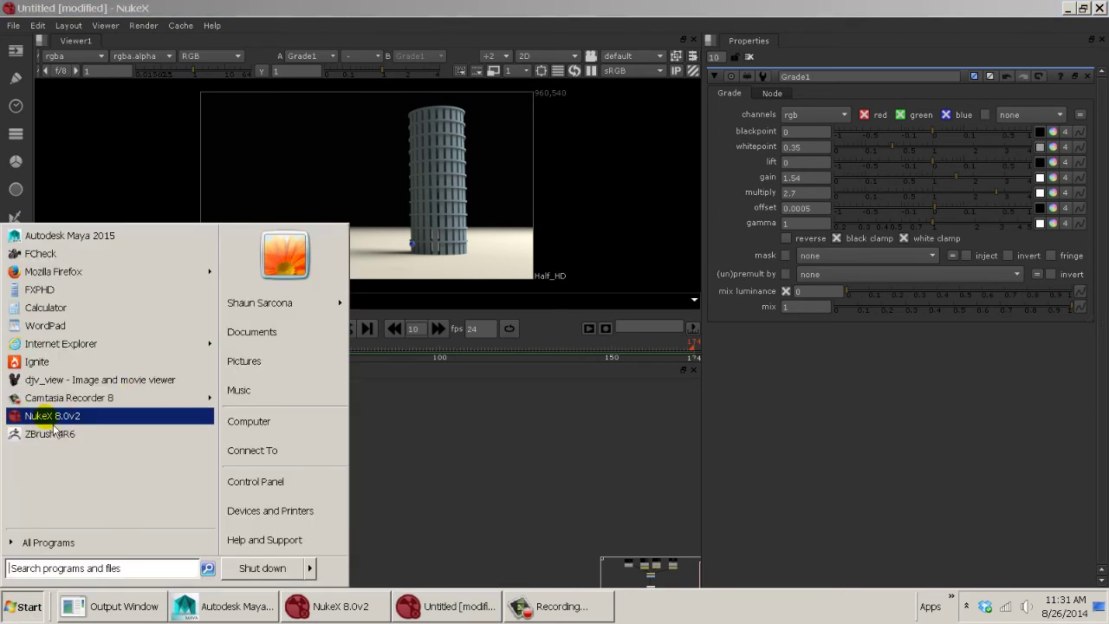
left_click(52, 569)
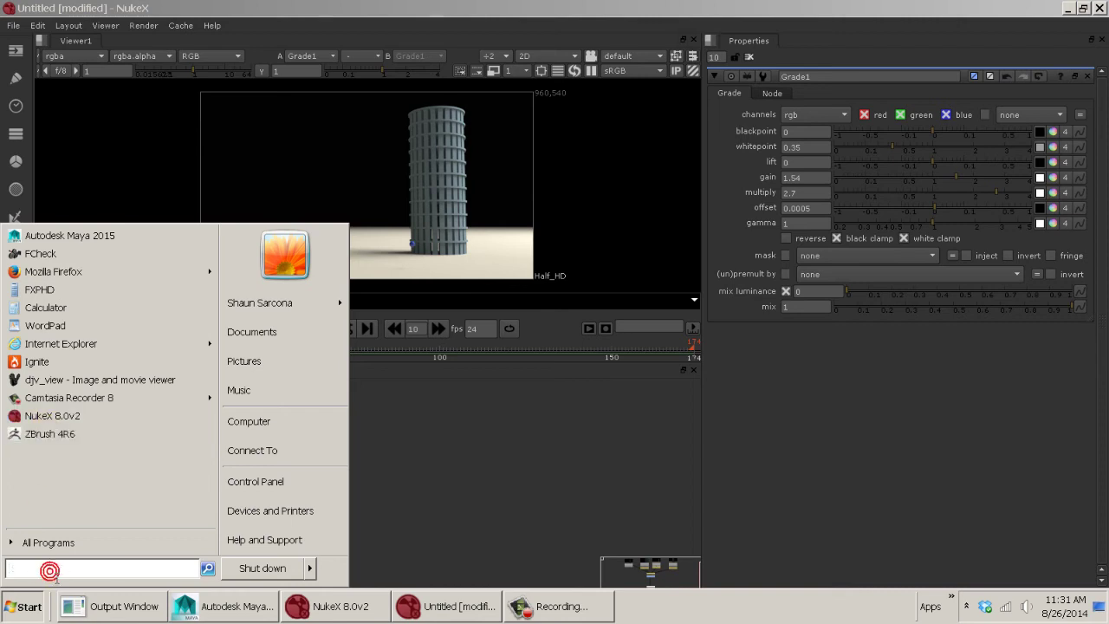
type("nuke")
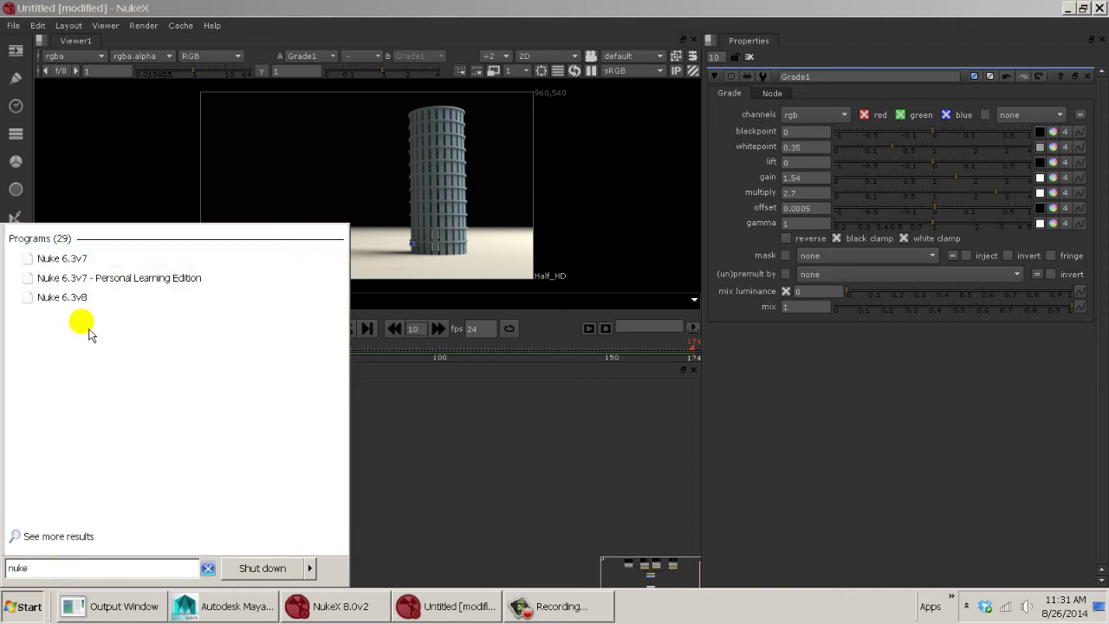
type(" 8")
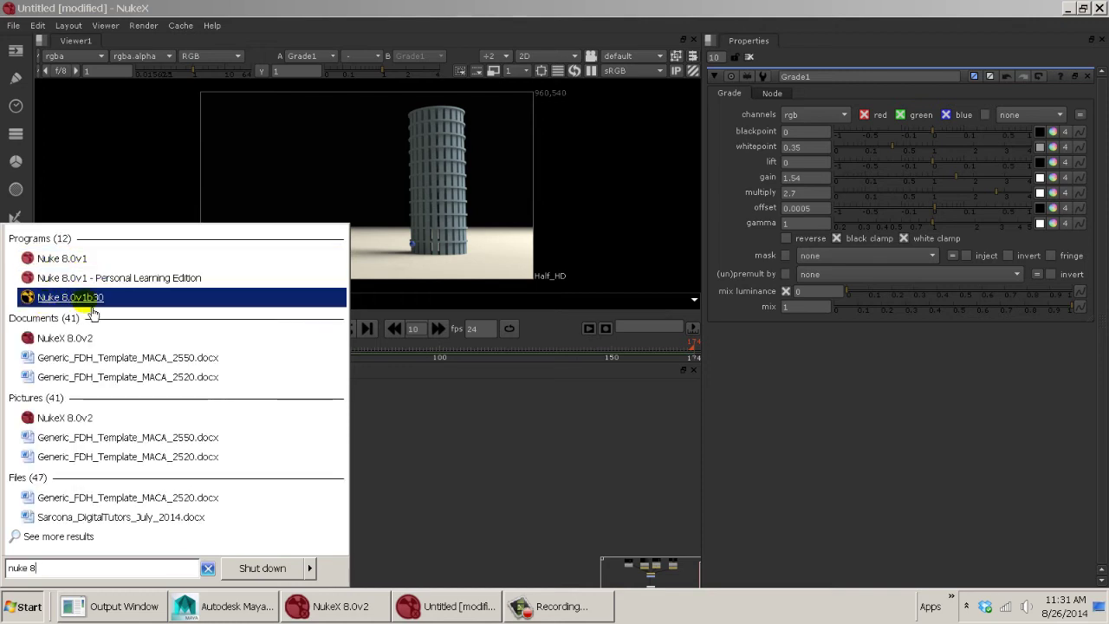
left_click(470, 468)
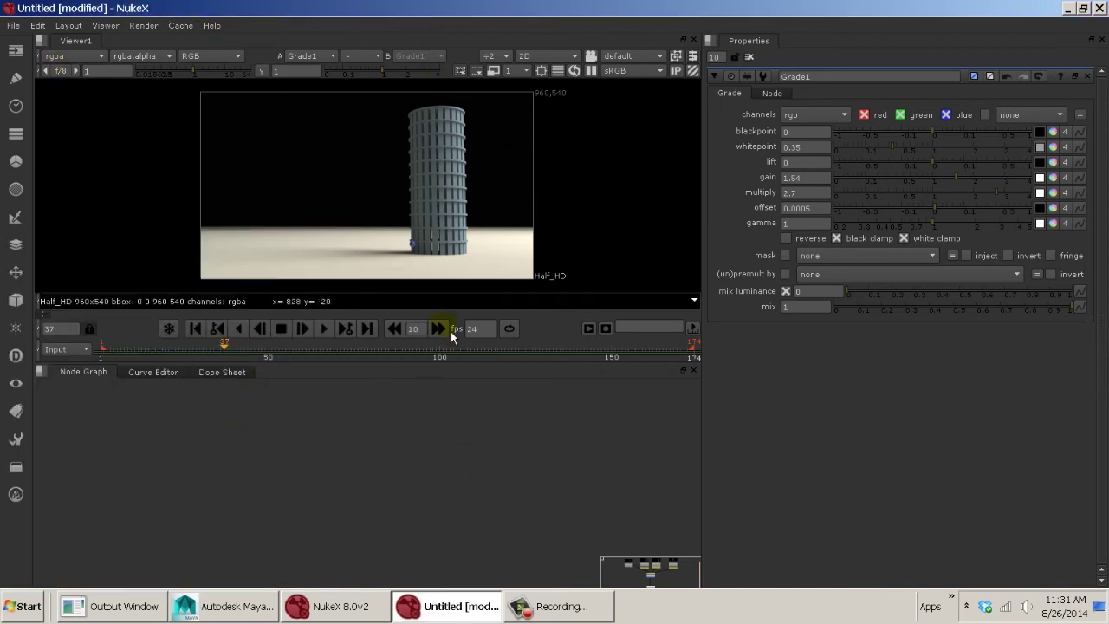
- Clear the open node properties and open the Read file browser at the project's images folder with sequences enabled
left_click(485, 427)
left_click(750, 56)
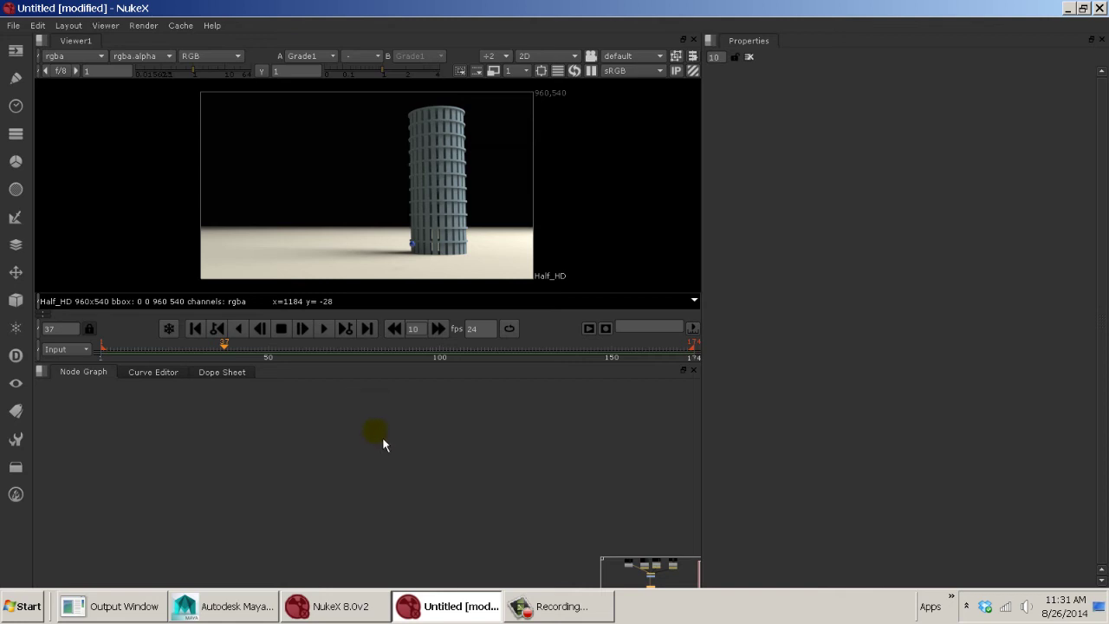
key("r")
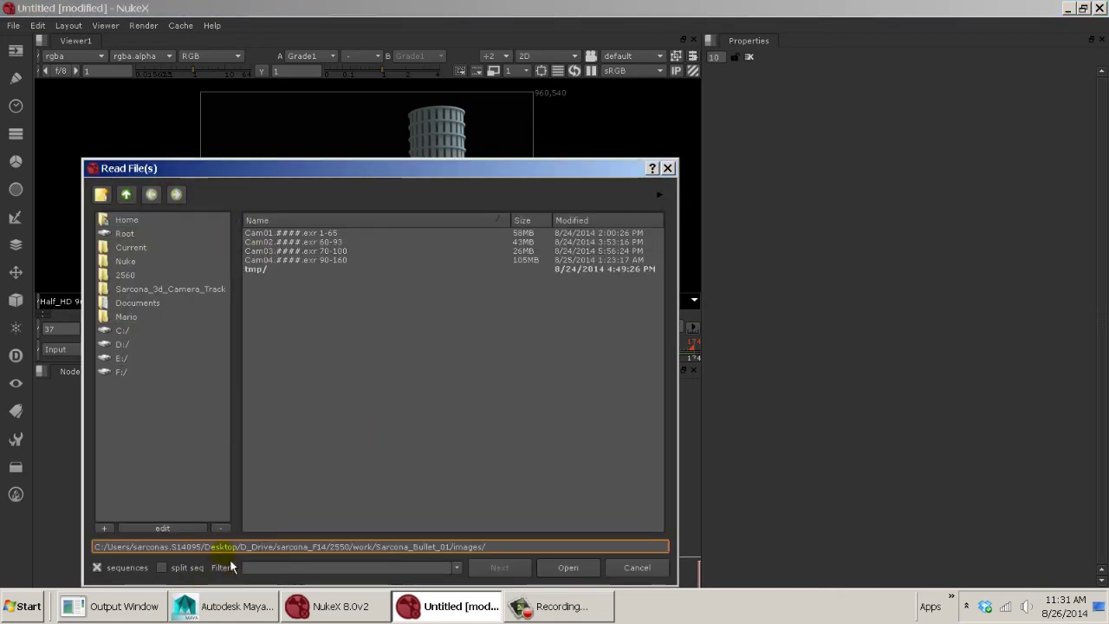
left_click_drag(204, 549, 541, 551)
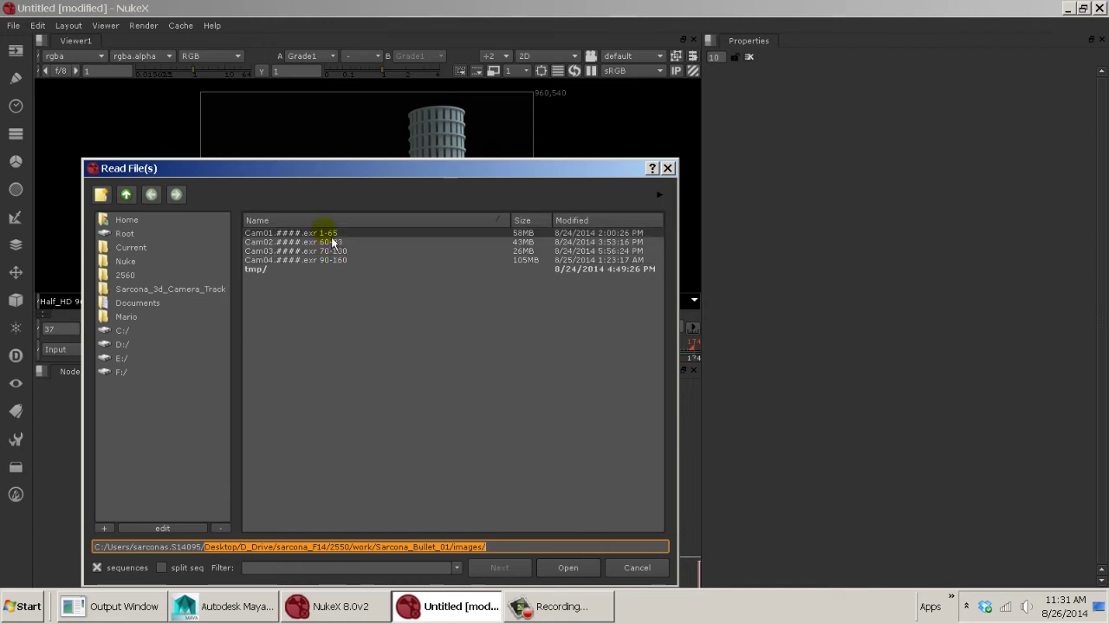
left_click(127, 571)
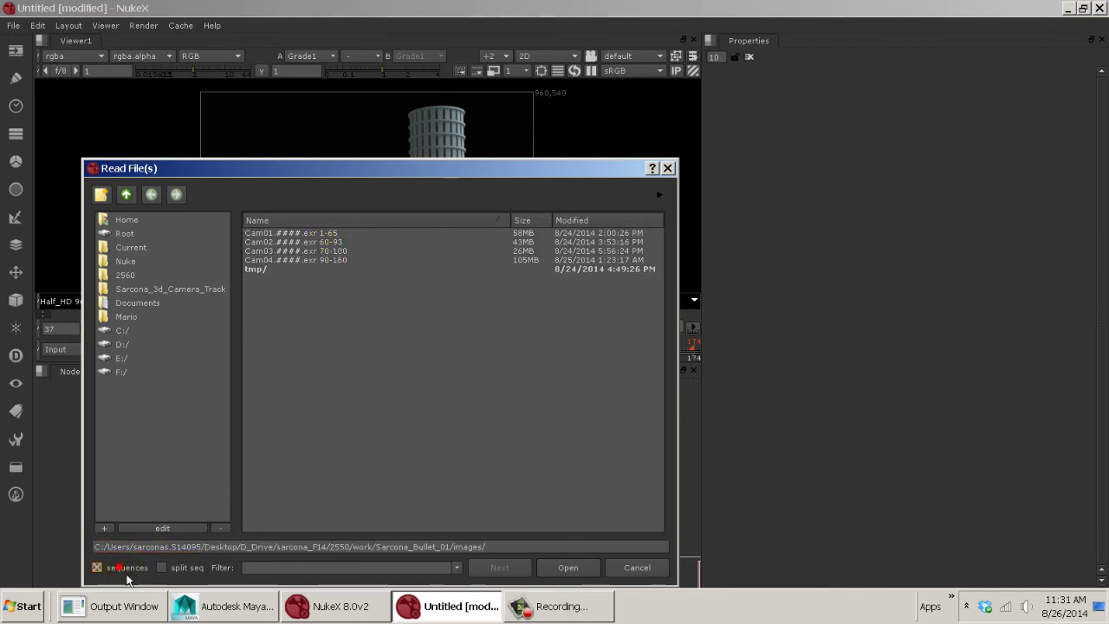
left_click_drag(313, 178, 421, 71)
left_click(207, 461)
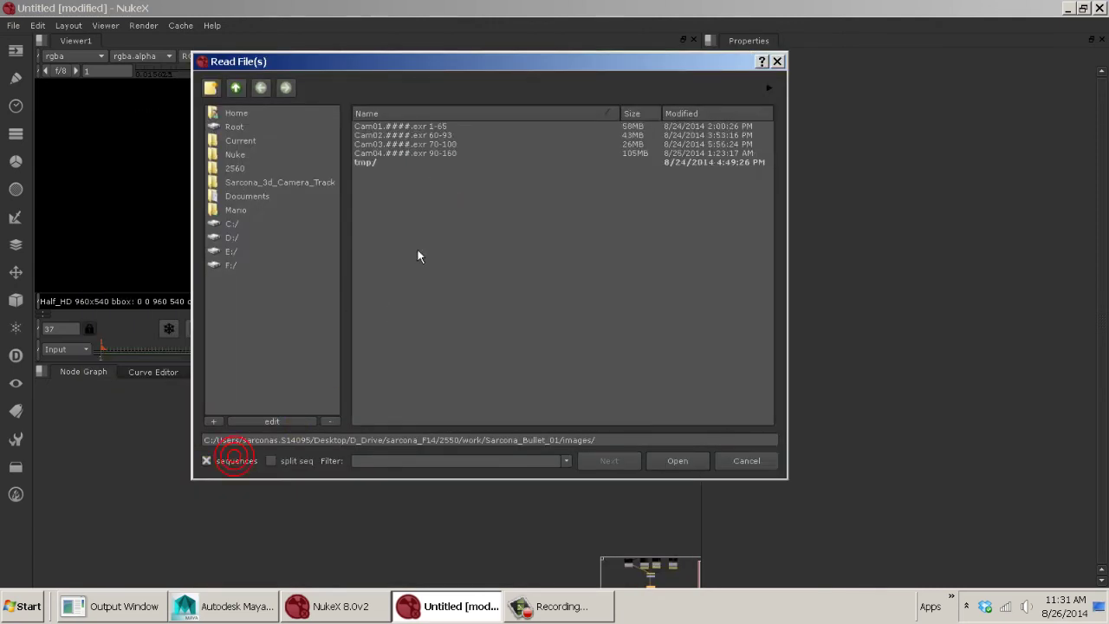
left_click(423, 127)
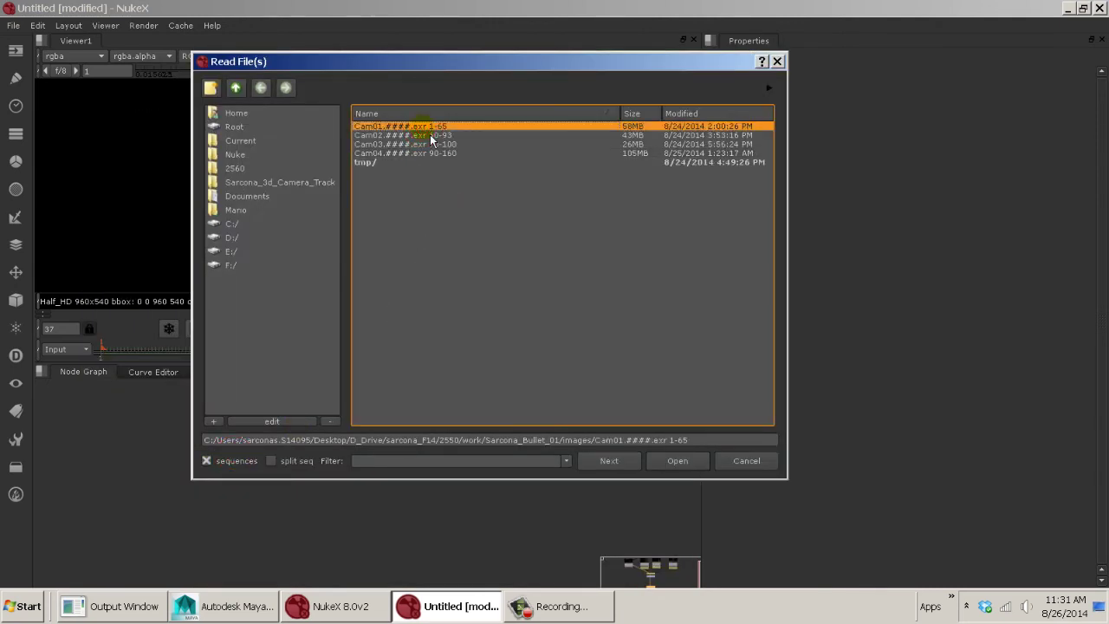
left_click(430, 154, "shift")
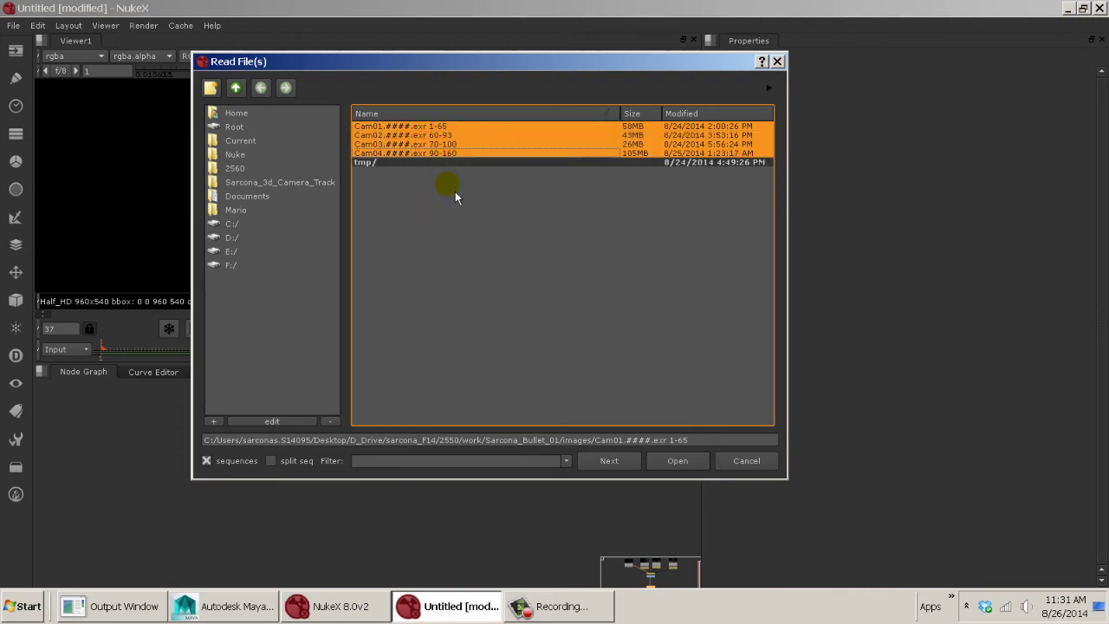
left_click(498, 262)
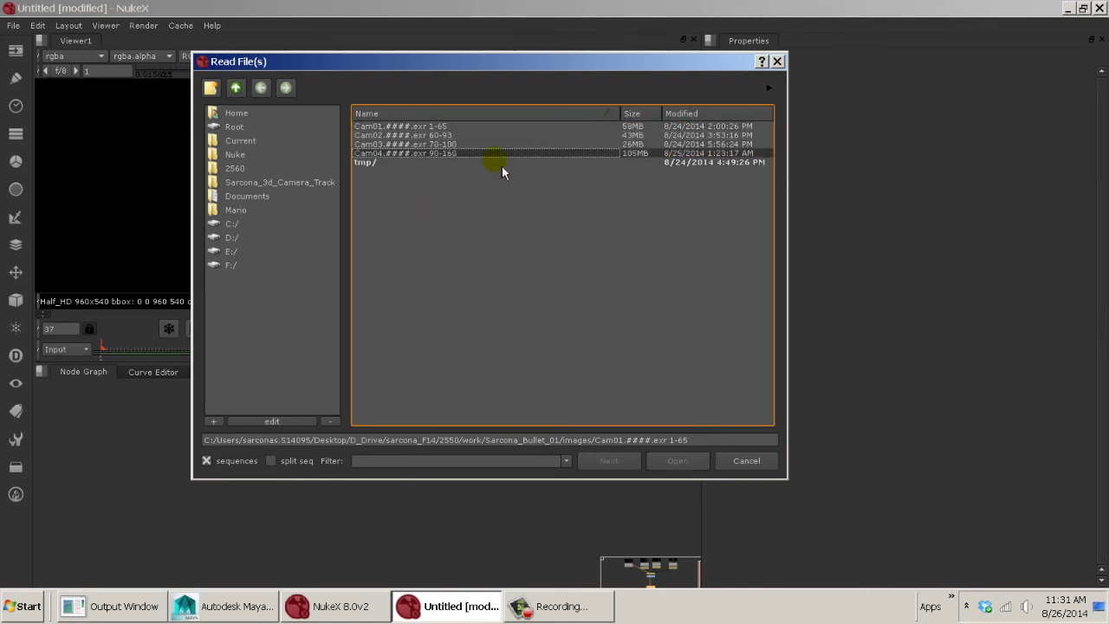
right_click(421, 160)
left_click(435, 299)
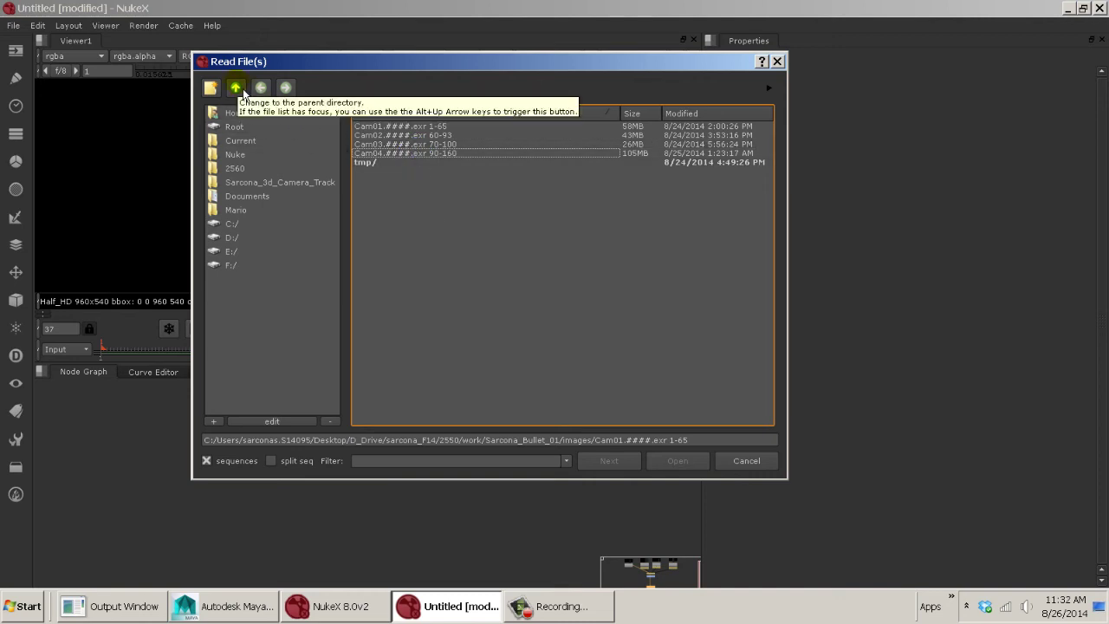
- Browse up to the folder containing the course directories and back down through 2550 and work to the Bullet project's images folder
left_click(243, 89)
left_click(242, 89)
left_click(242, 89)
left_click(244, 91)
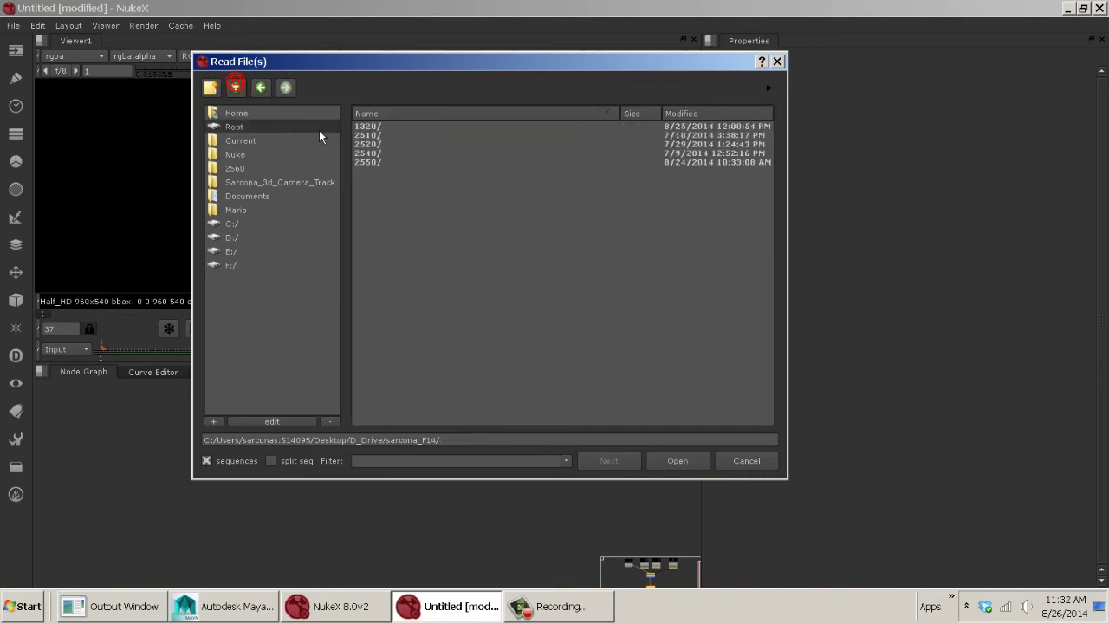
double_click(377, 162)
double_click(375, 127)
double_click(399, 128)
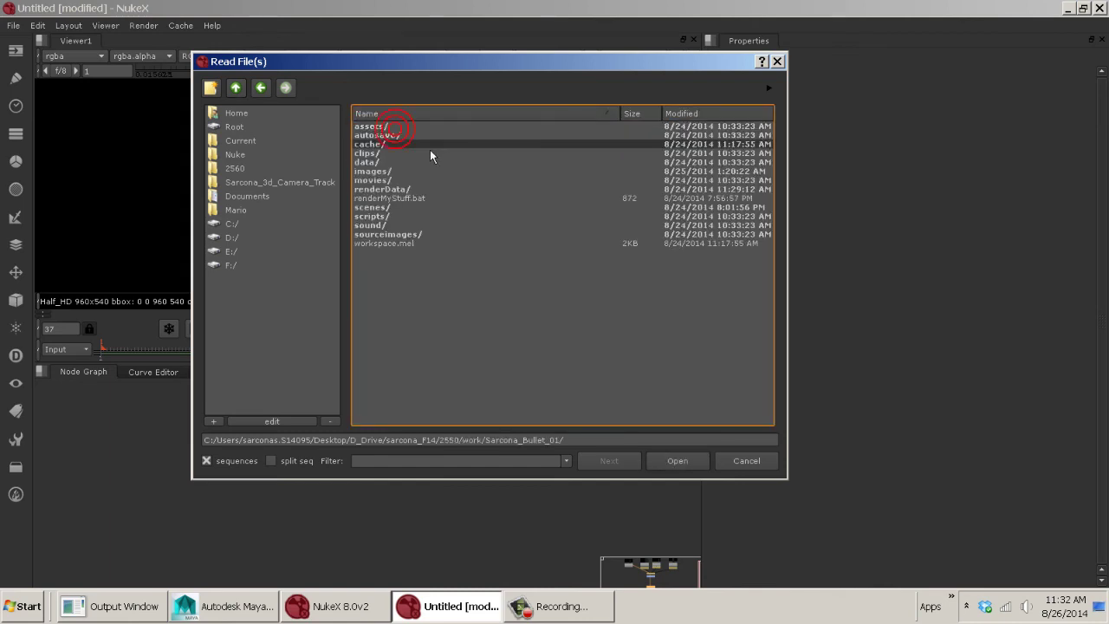
double_click(376, 170)
left_click(260, 88)
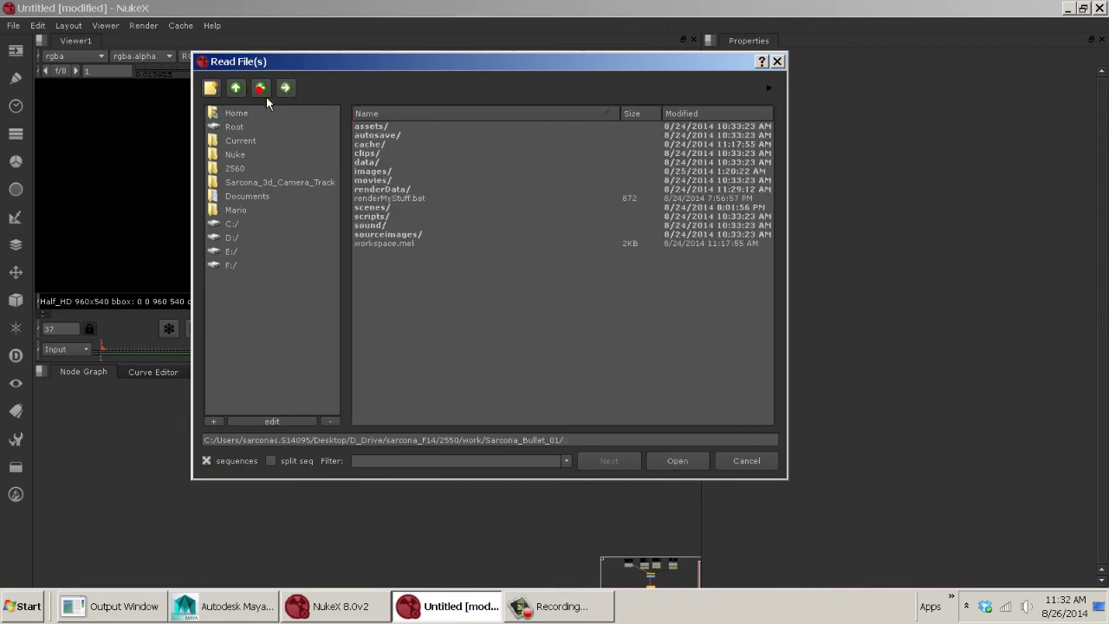
double_click(375, 168)
- Import the four EXR sequences Cam01, Cam02, Cam03 and Cam04 as Read nodes
left_click(386, 127)
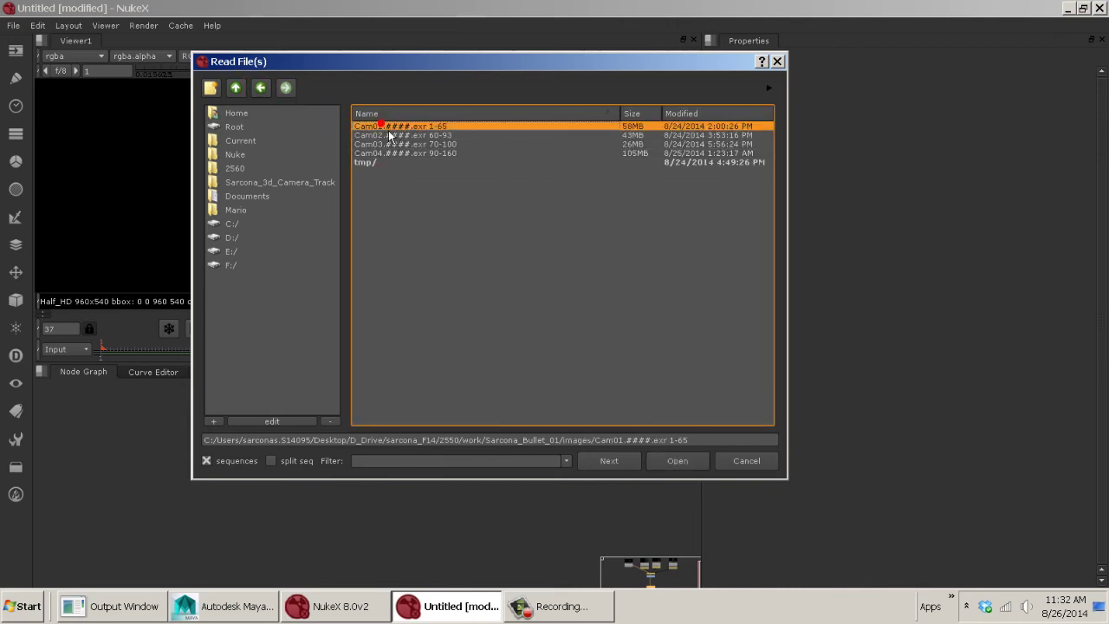
left_click(374, 152, "shift")
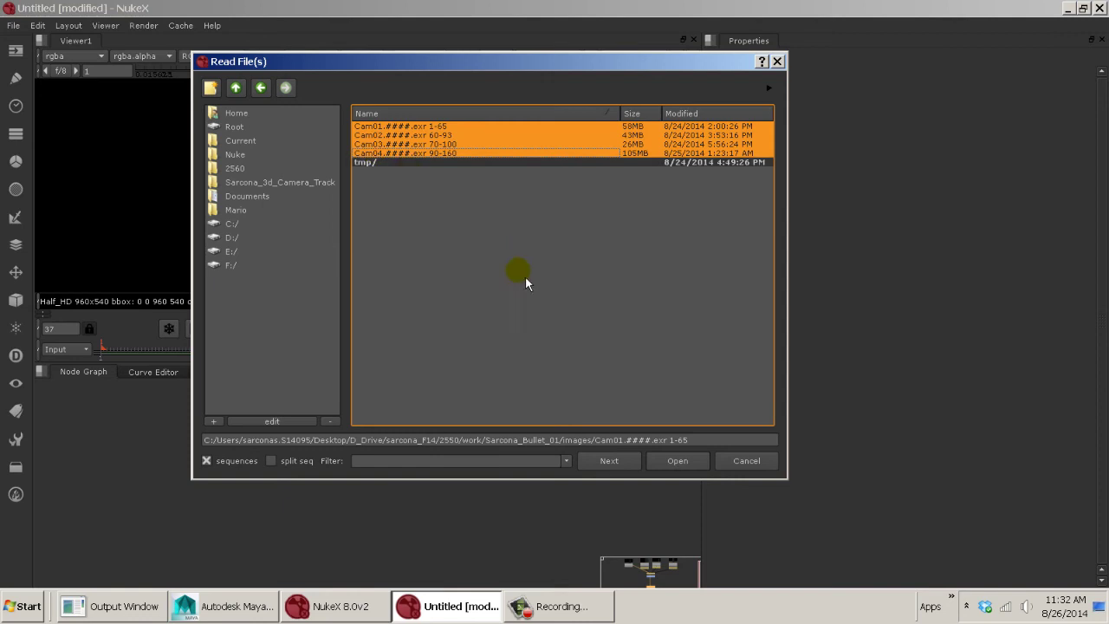
left_click(677, 461)
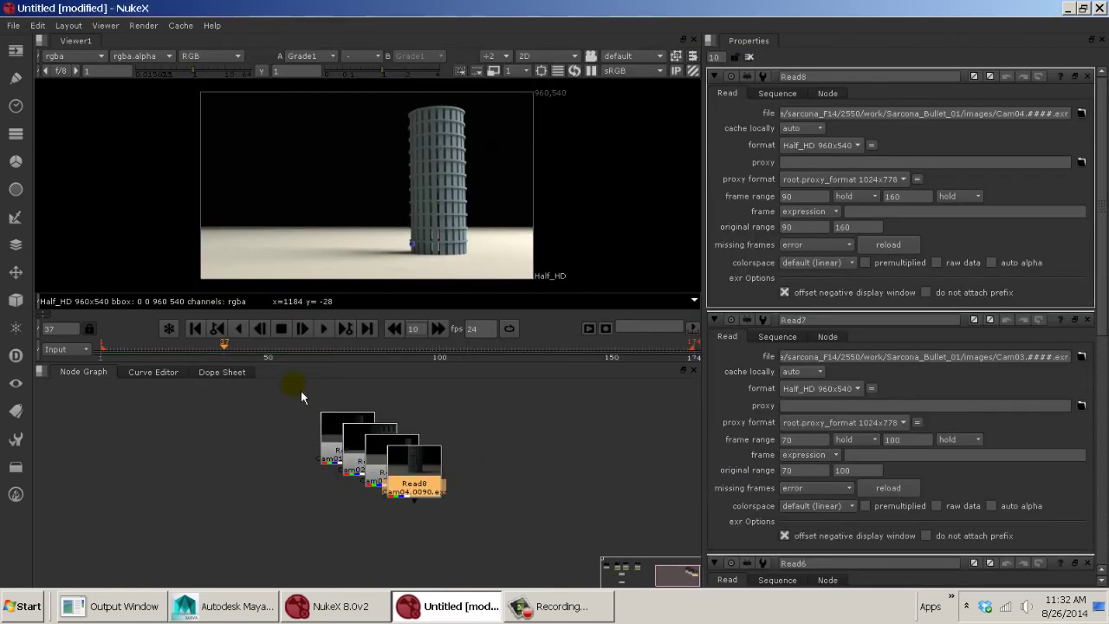
- Spread the four stacked new Read nodes into a row ordered from Cam01 to Cam04
left_click_drag(302, 392, 491, 537)
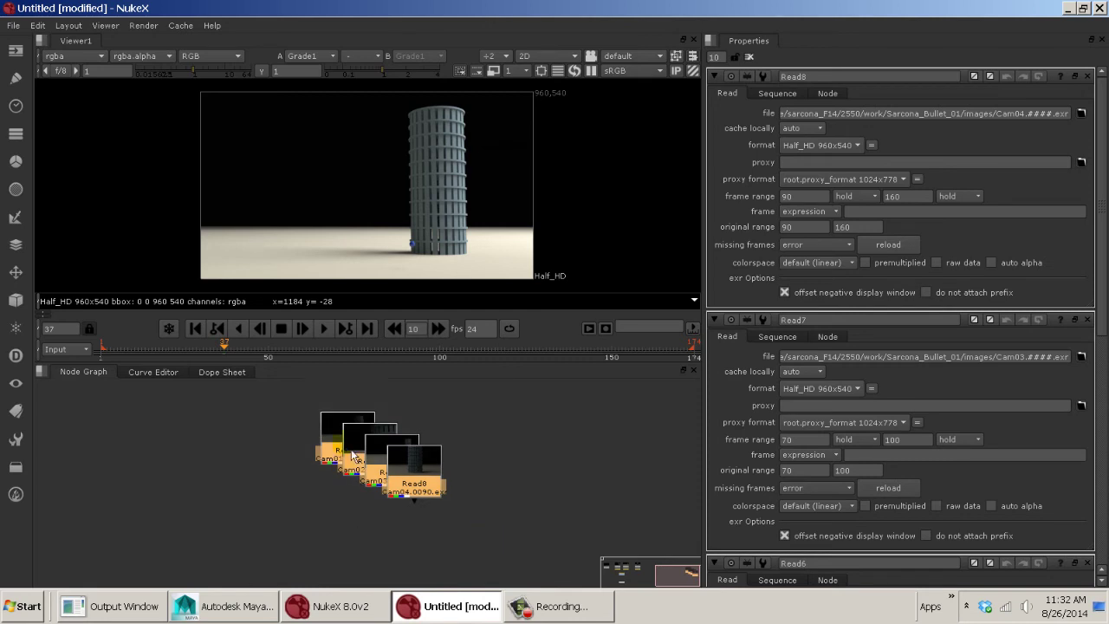
left_click_drag(319, 440, 227, 427)
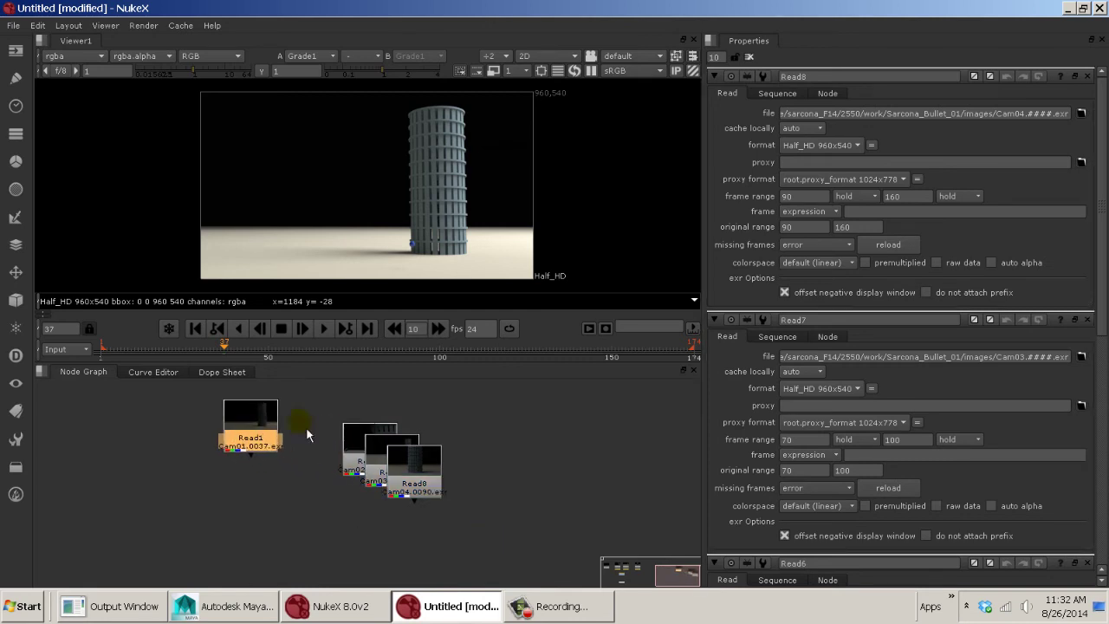
left_click_drag(364, 438, 318, 422)
left_click_drag(415, 472, 511, 435)
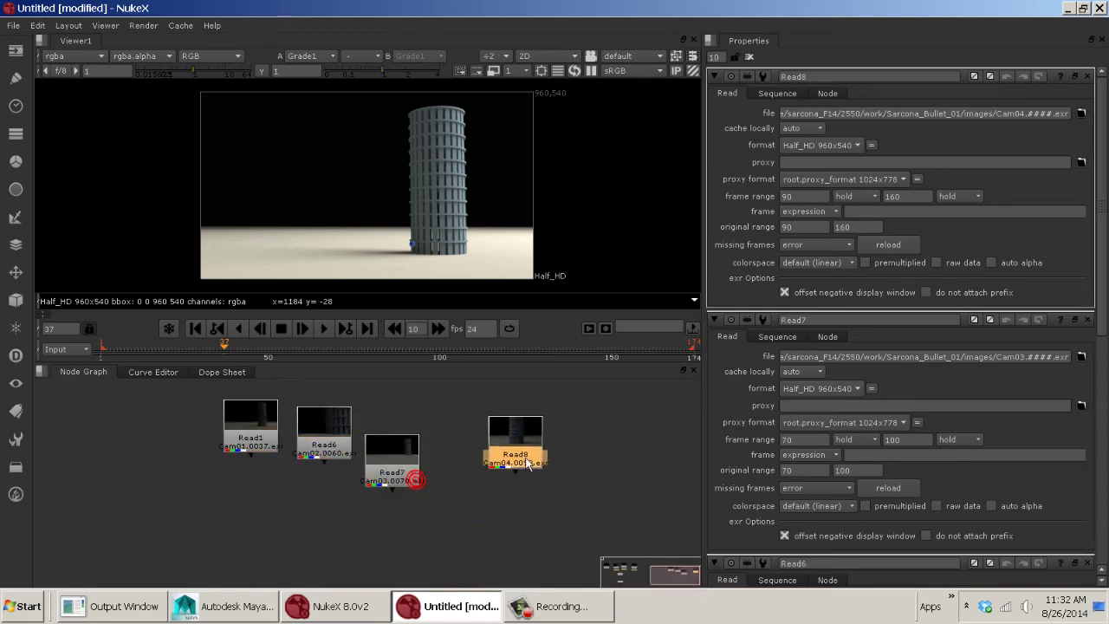
left_click_drag(410, 461, 443, 432)
left_click_drag(341, 442, 357, 437)
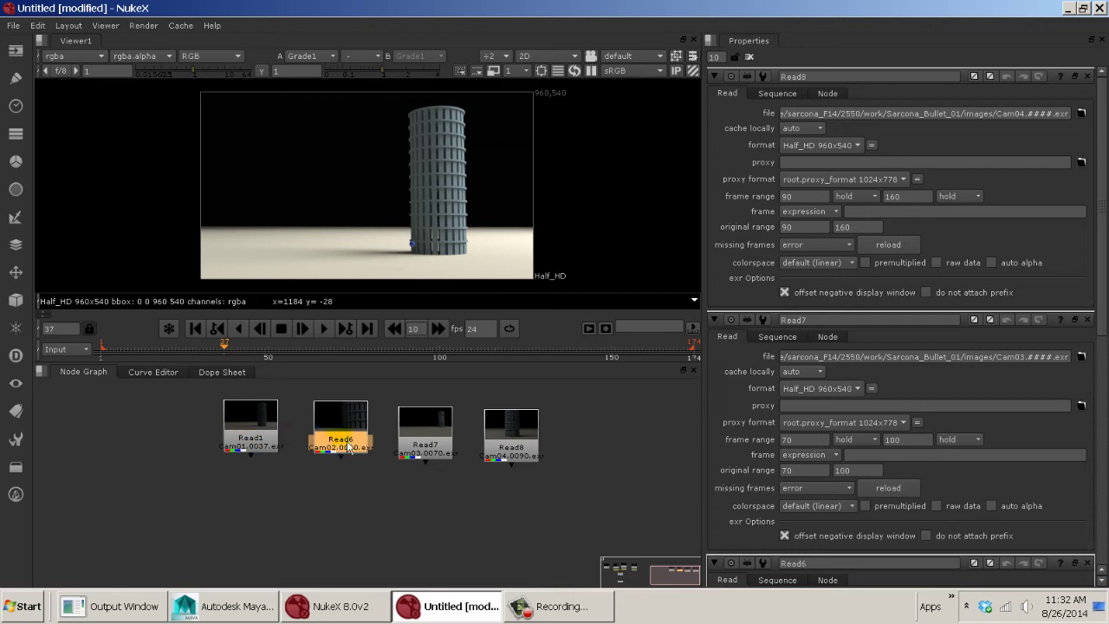
left_click_drag(256, 462, 260, 461)
- Look at the existing AppendClip setup, return to the new Read nodes and even out the spacing of Cam02, Cam03 and Cam04
middle_click_drag(165, 456, 633, 463)
middle_click_drag(295, 454, 505, 477)
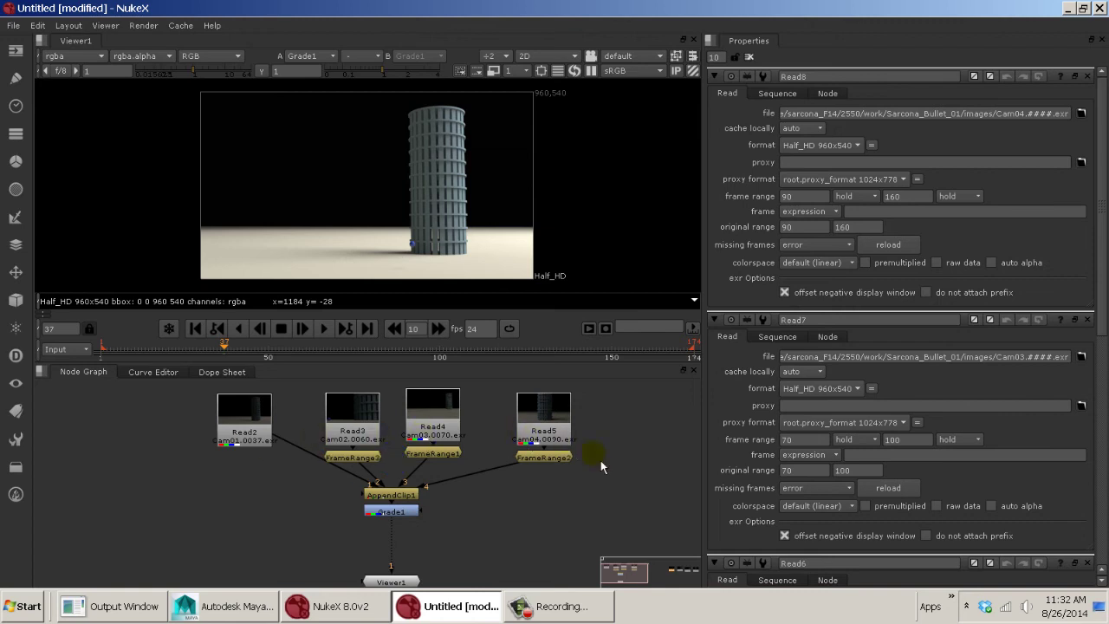
middle_click_drag(601, 460, 365, 460)
middle_click_drag(571, 454, 184, 447)
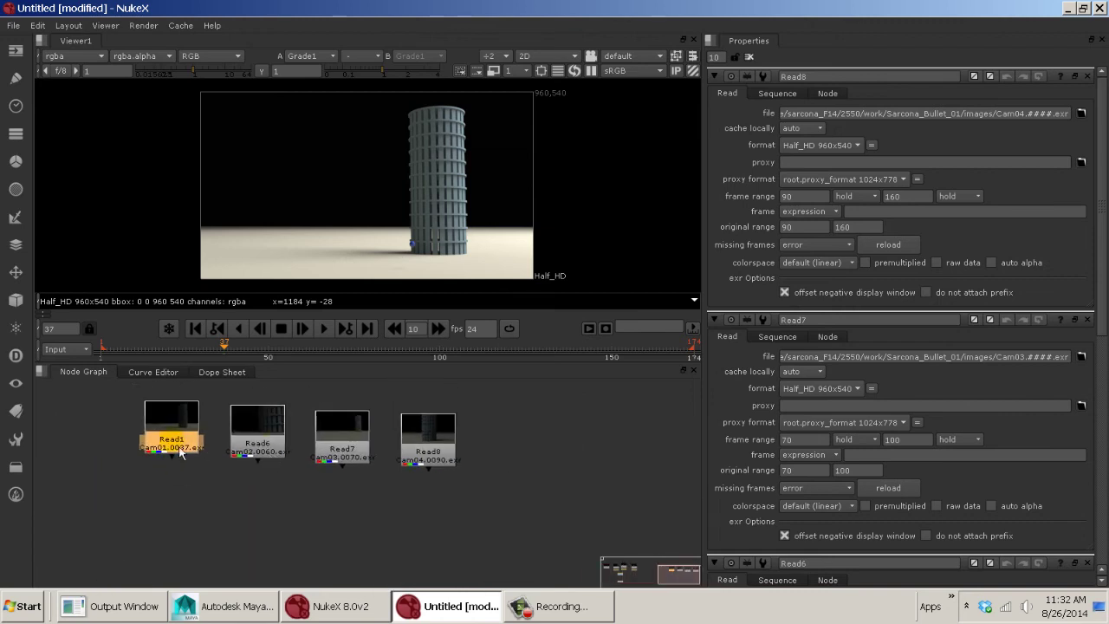
left_click_drag(276, 451, 273, 449)
left_click_drag(348, 452, 343, 443)
left_click_drag(423, 464, 417, 459)
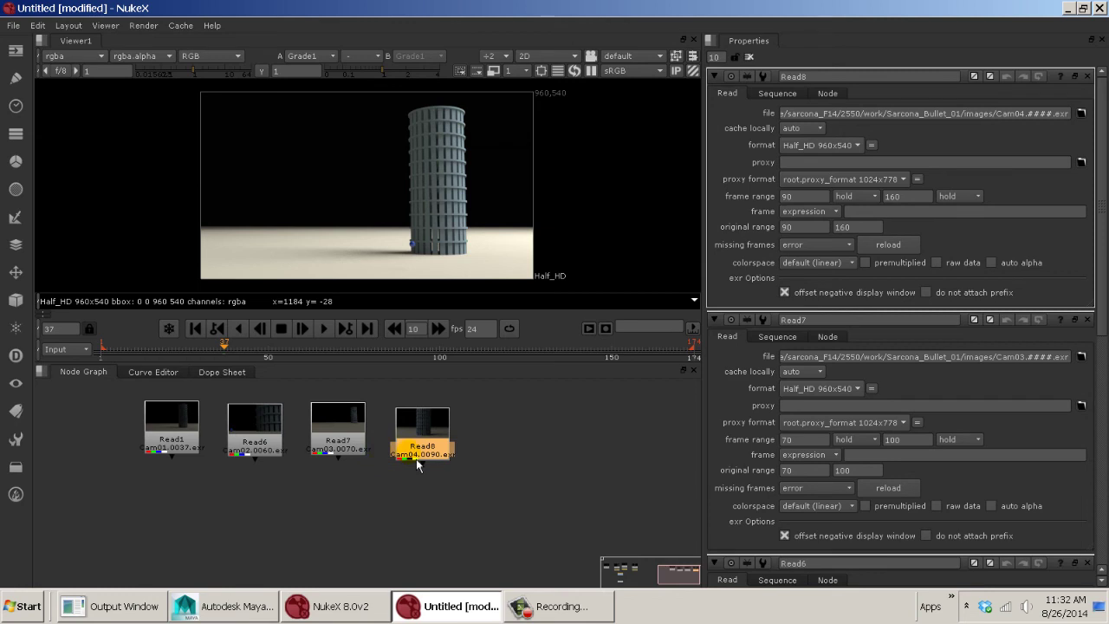
left_click(339, 437)
- Show the Cam01 Read node in the viewer, play its sequence and stop the playback
left_click(174, 444)
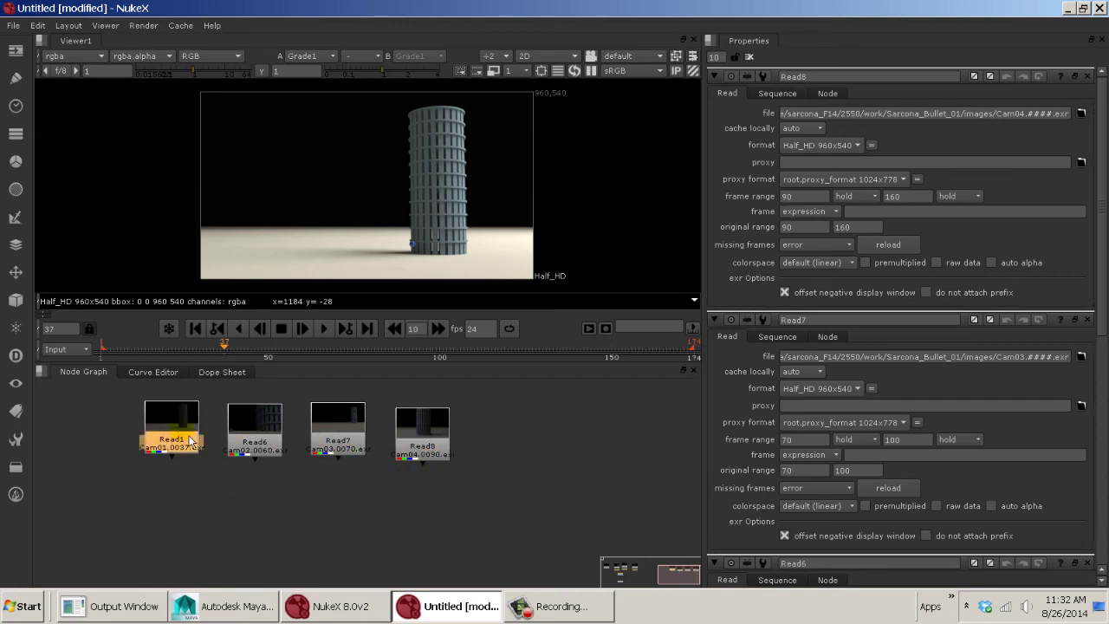
left_click_drag(180, 459, 180, 449)
key("1")
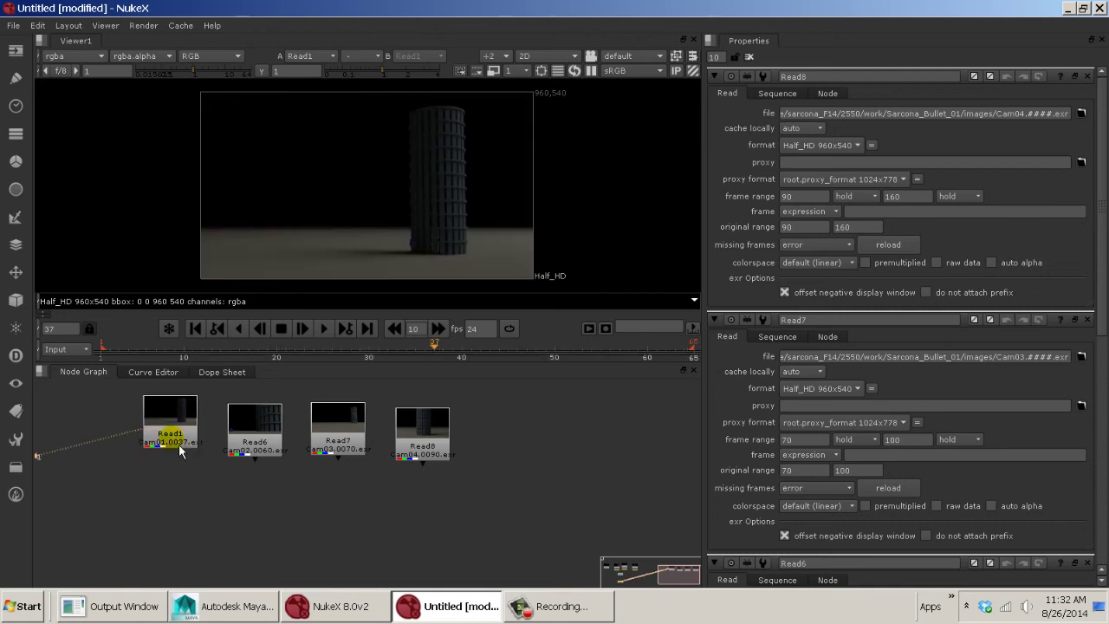
left_click(326, 329)
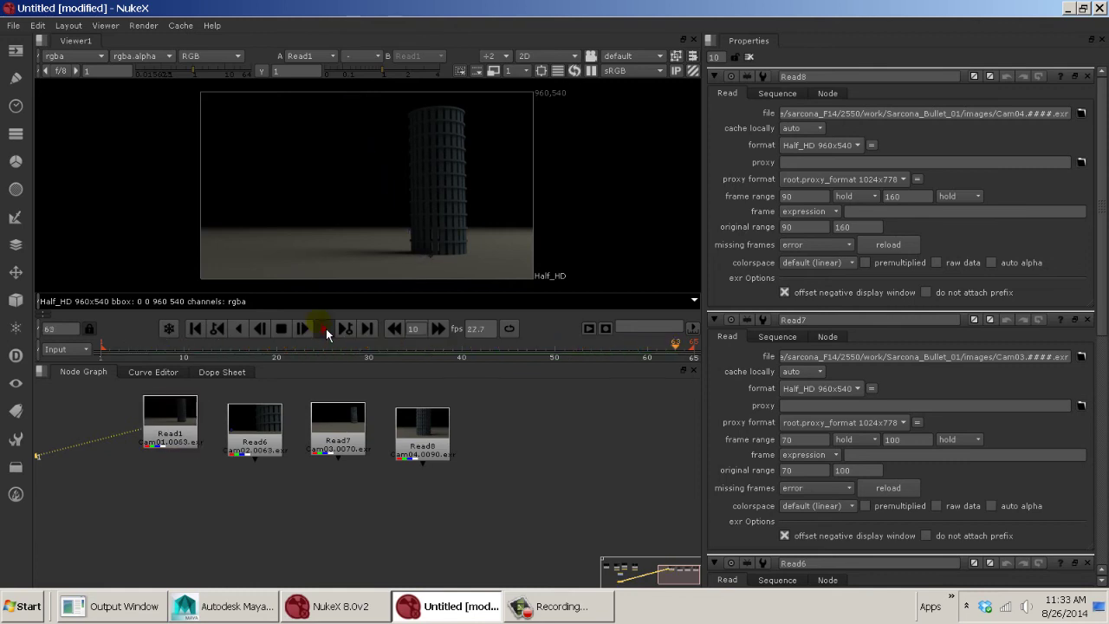
left_click(328, 330)
- Show the Cam02 Read node in the viewer and play its sequence
left_click(267, 438)
key("1")
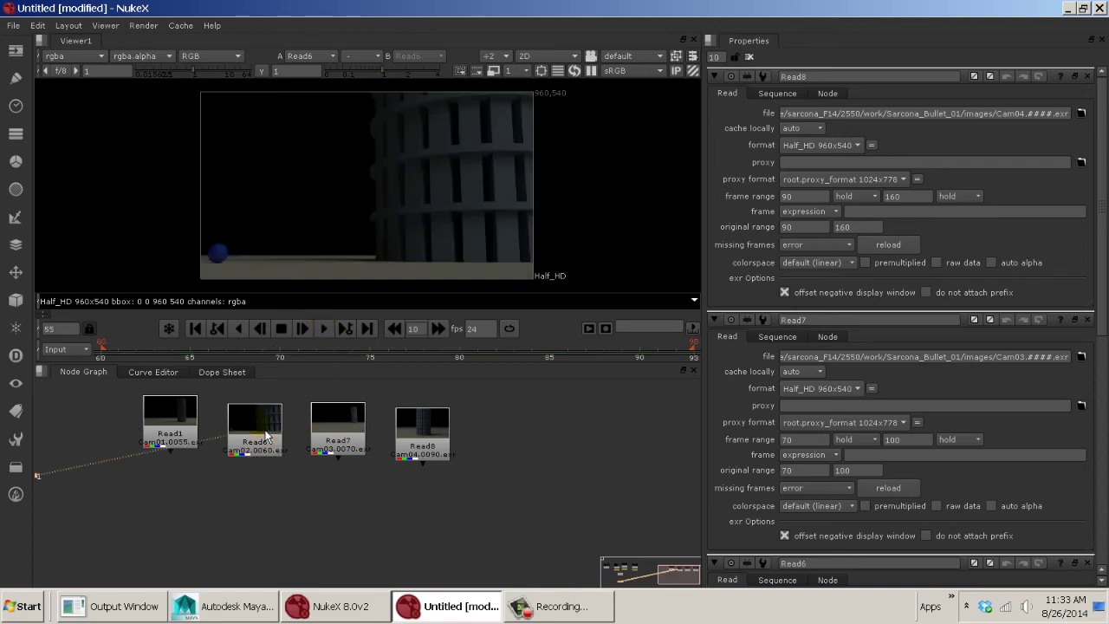
left_click(324, 337)
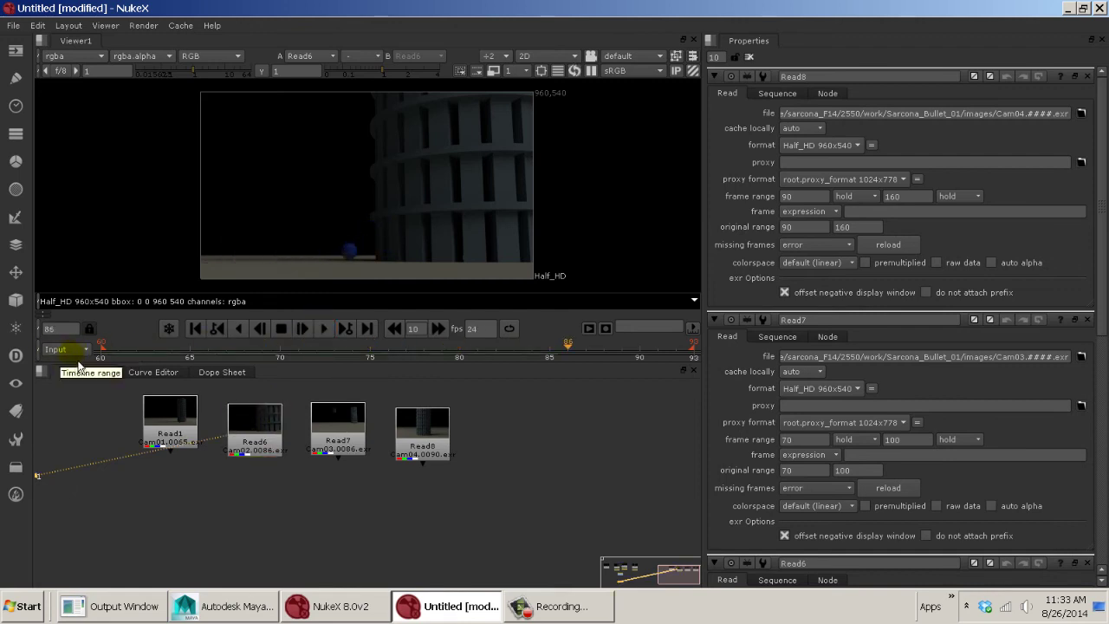
- Set the viewer's timeline range to Global
left_click(78, 350)
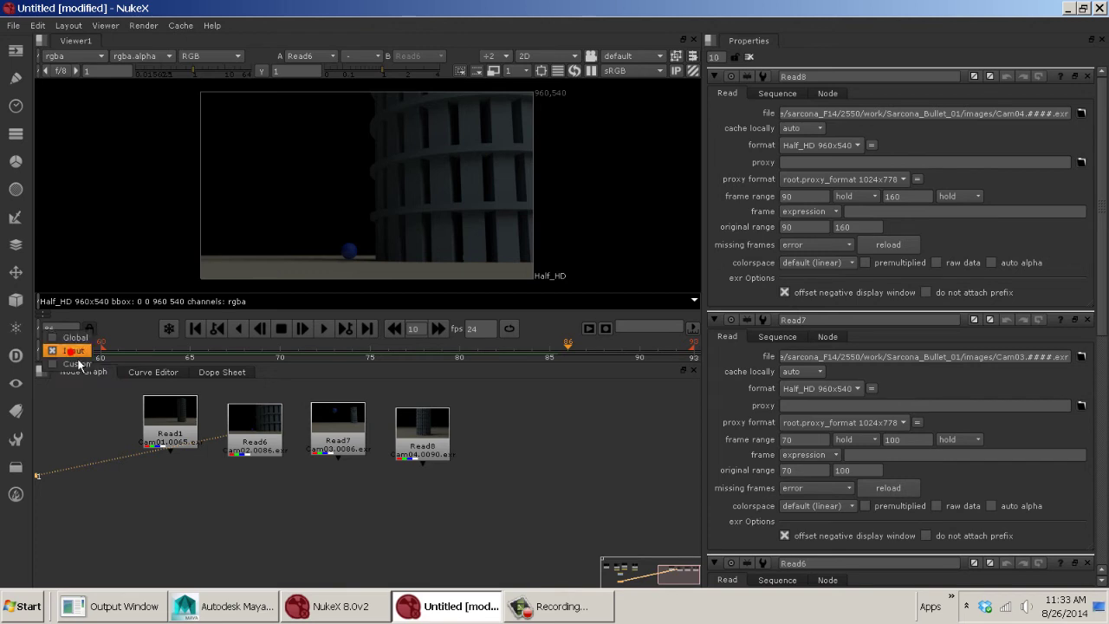
left_click(79, 356)
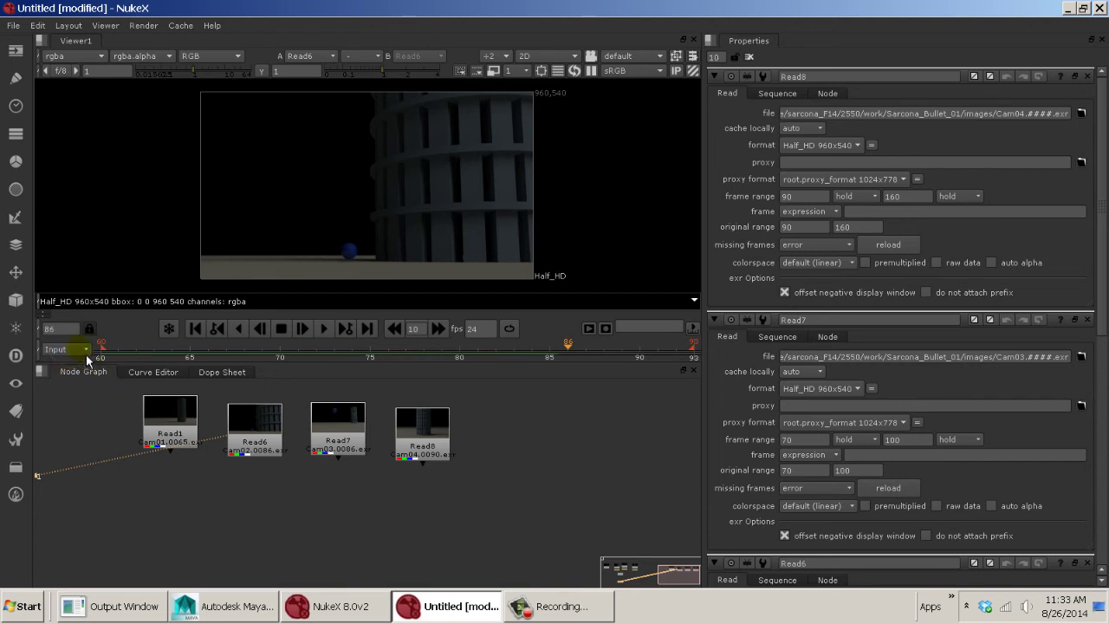
left_click(86, 354)
left_click(76, 338)
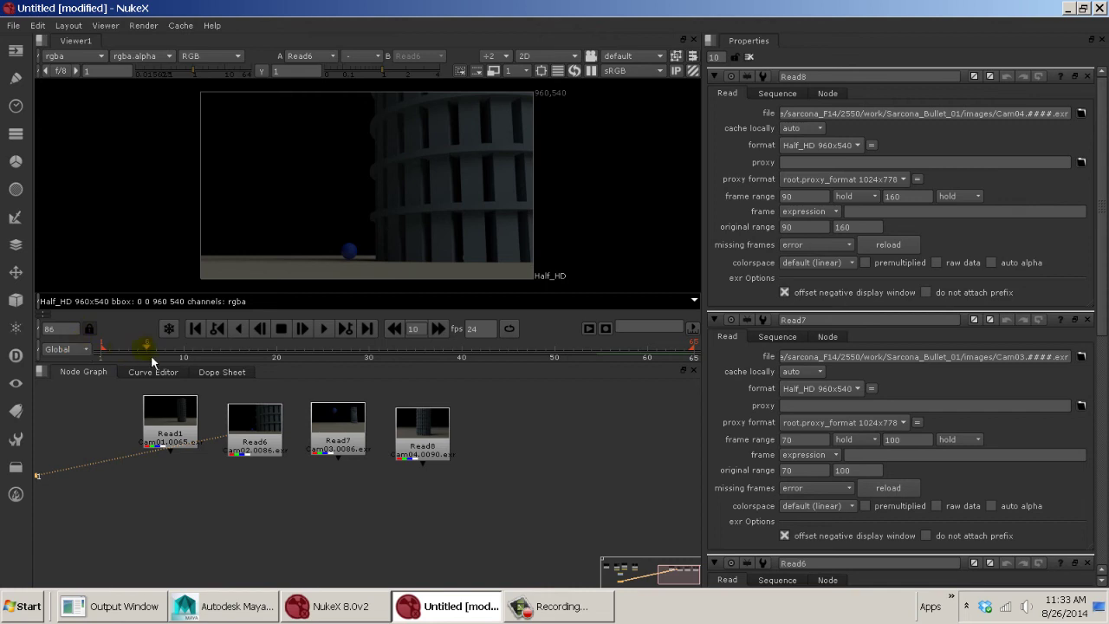
- Set the viewer's timeline range to Input, then play the Cam02 sequence and stop the playback
left_click(108, 352)
left_click(265, 436)
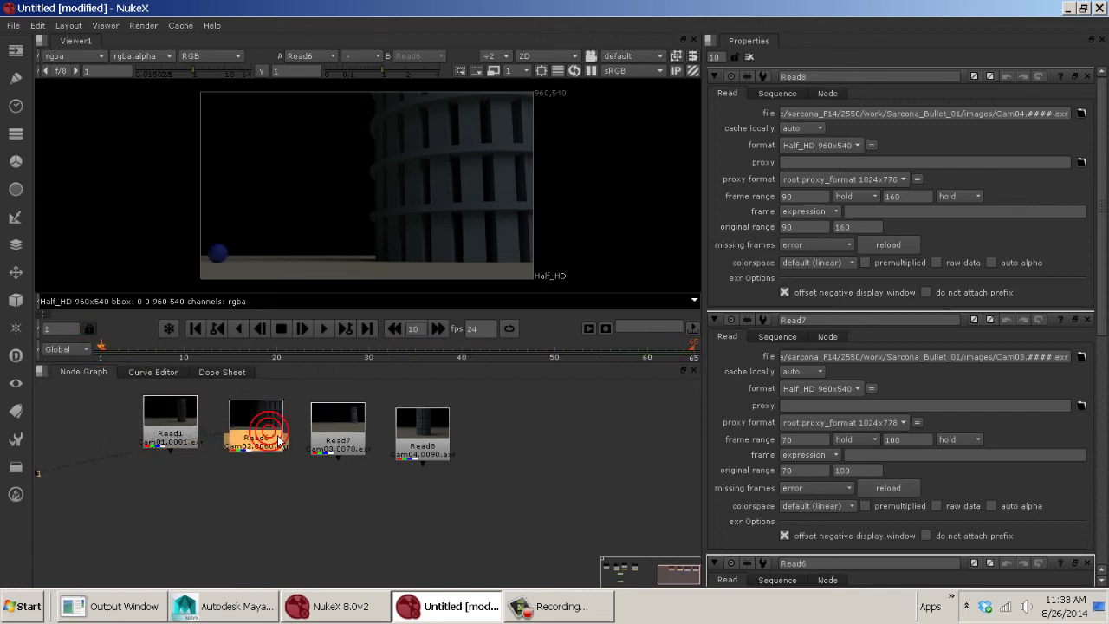
left_click(73, 364)
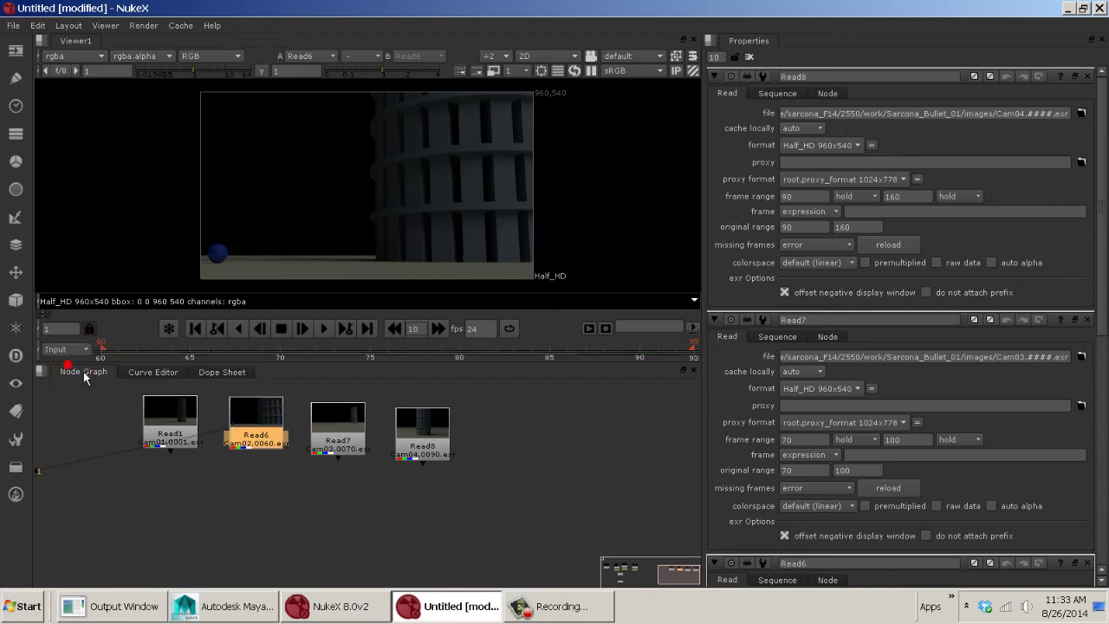
left_click(324, 331)
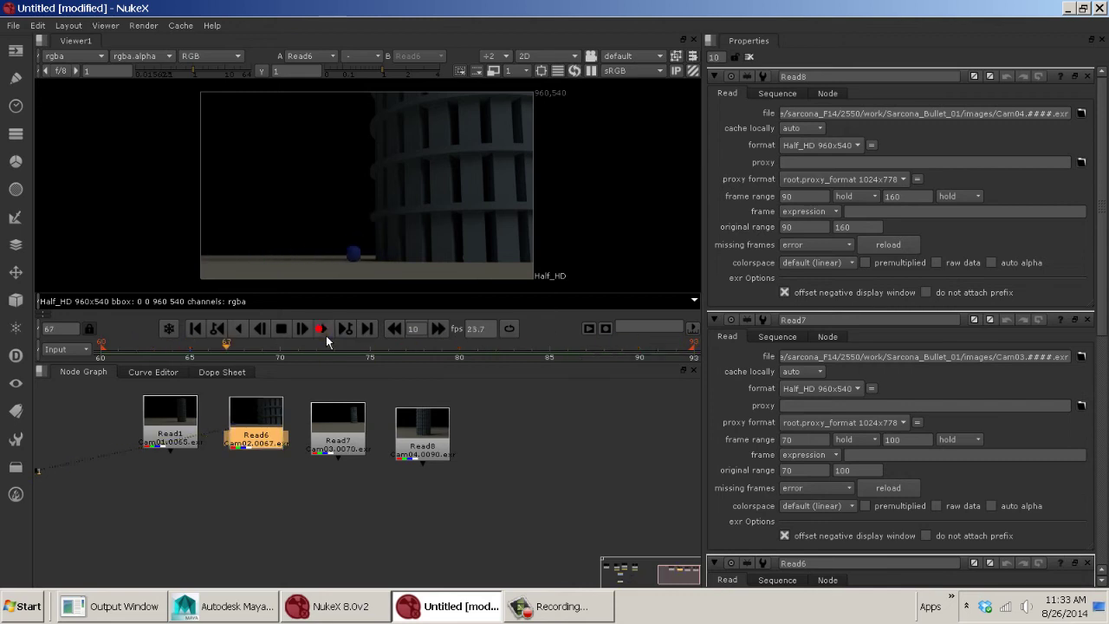
left_click(327, 337)
- Show the Cam03 Read node in the viewer, play its sequence and stop the playback
left_click(361, 425)
key("1")
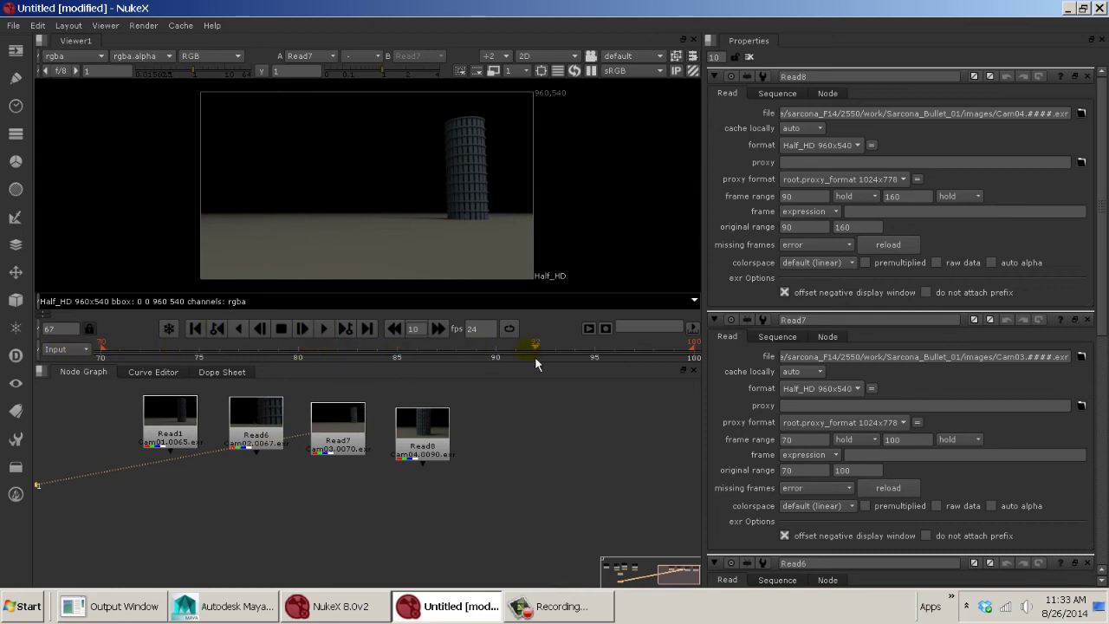
left_click(338, 344)
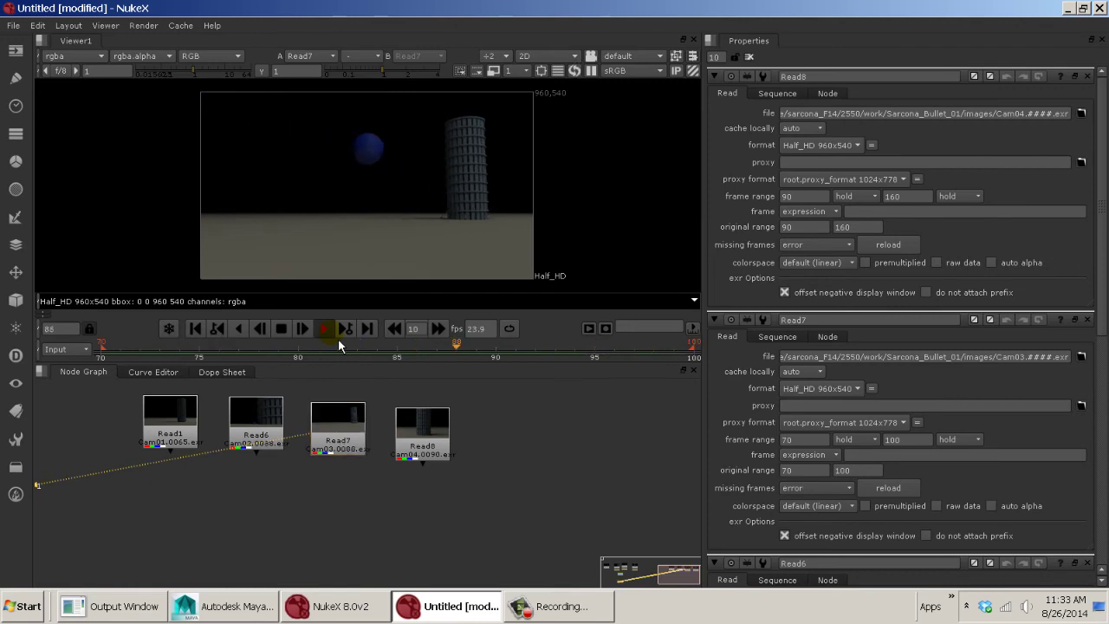
left_click(329, 330)
- Show the Cam04 Read node in the viewer, play through the tower collapse and stop the playback
left_click(440, 445)
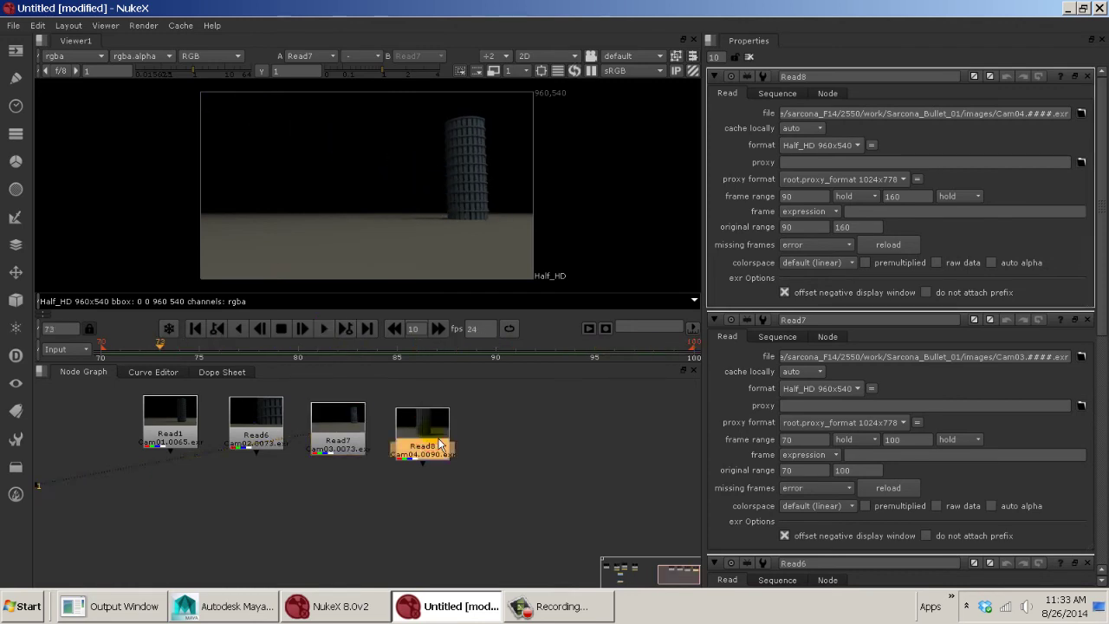
key("1")
left_click(346, 377)
left_click(329, 337)
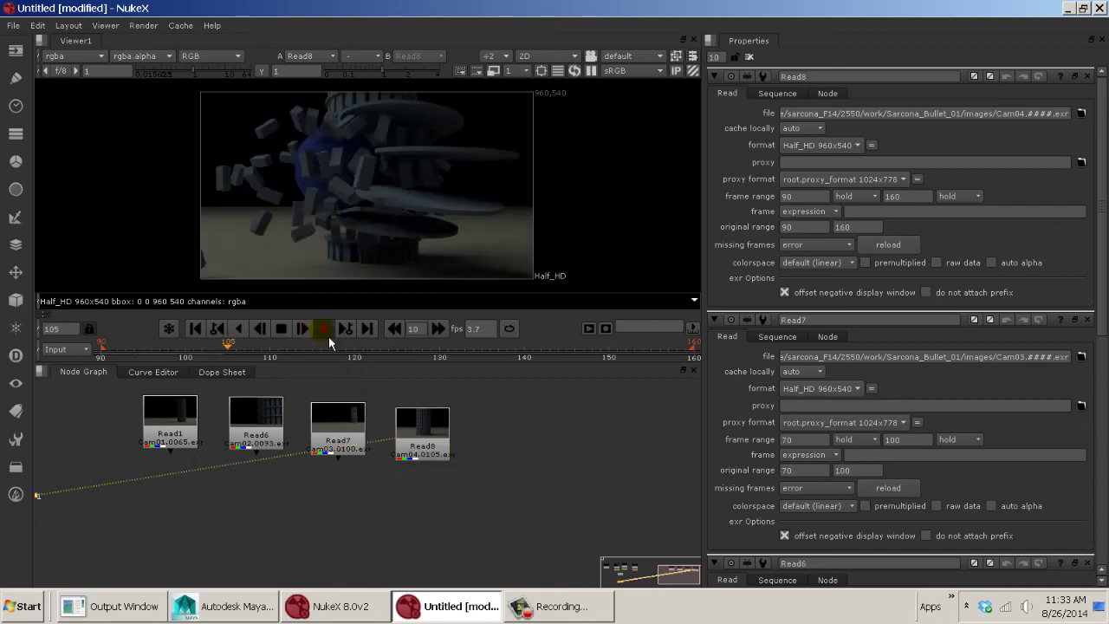
left_click(344, 331)
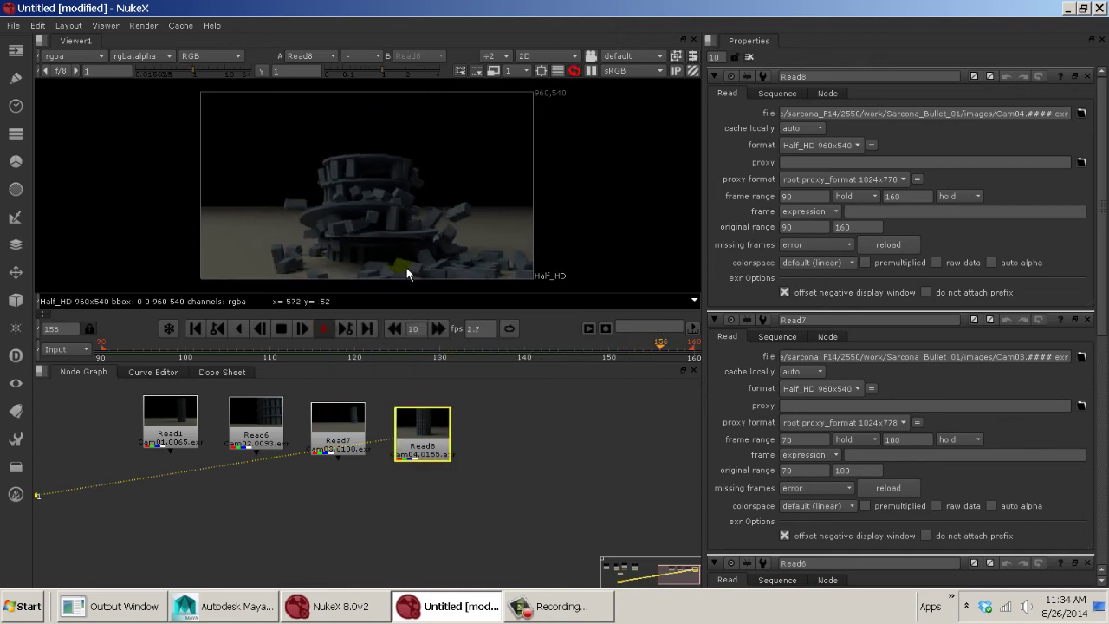
left_click(324, 329)
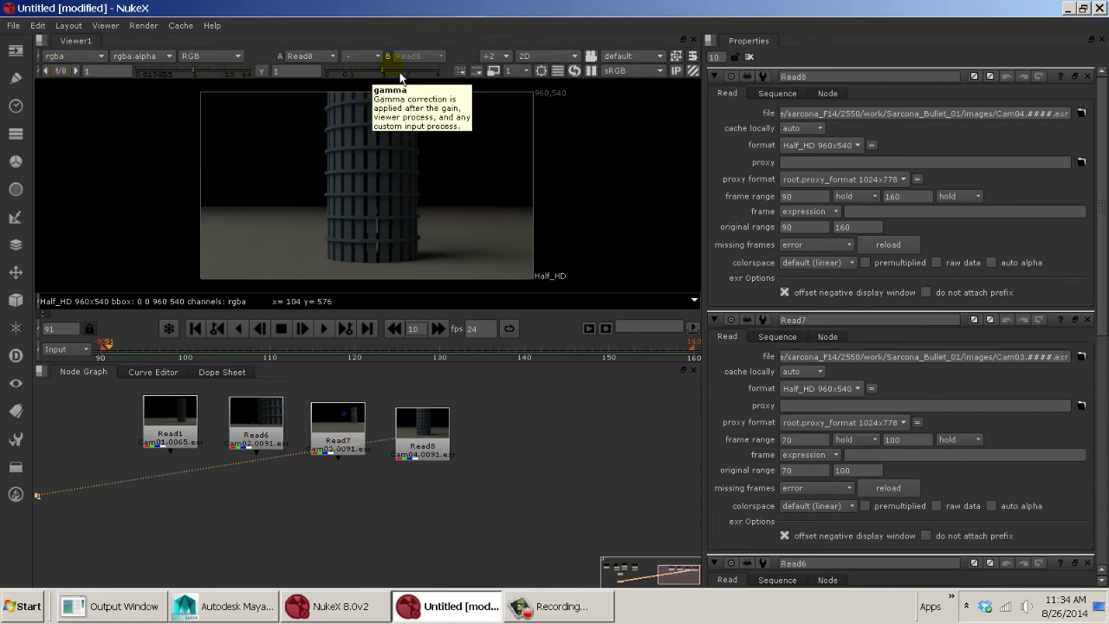
- Raise the viewer's gamma to 1.95 to brighten the displayed render
left_click_drag(389, 76, 412, 76)
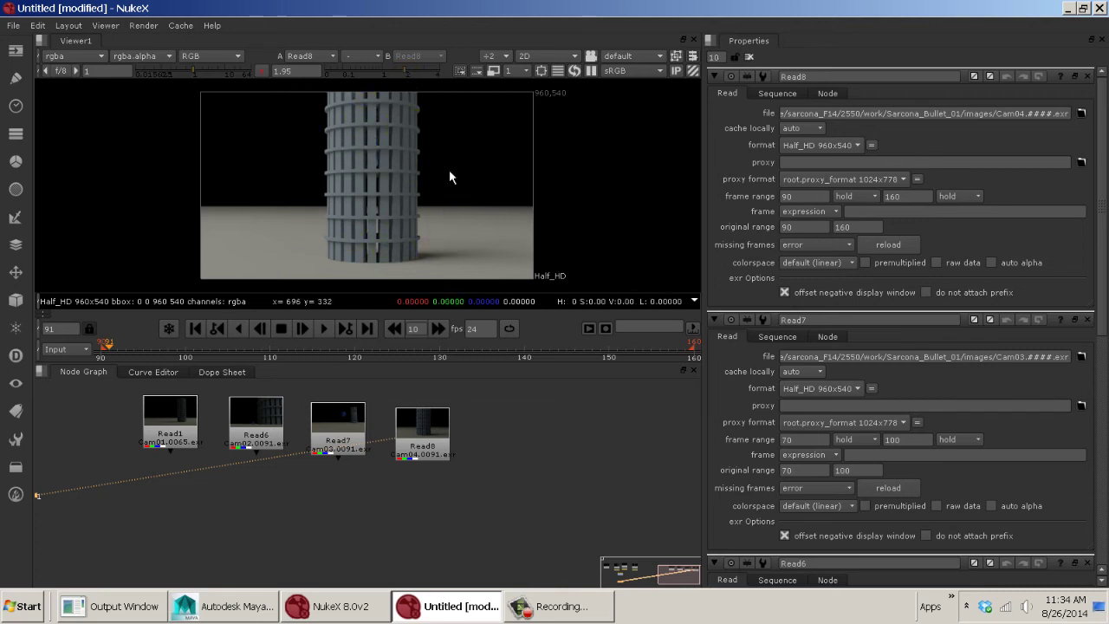
left_click(403, 414)
left_click(334, 417)
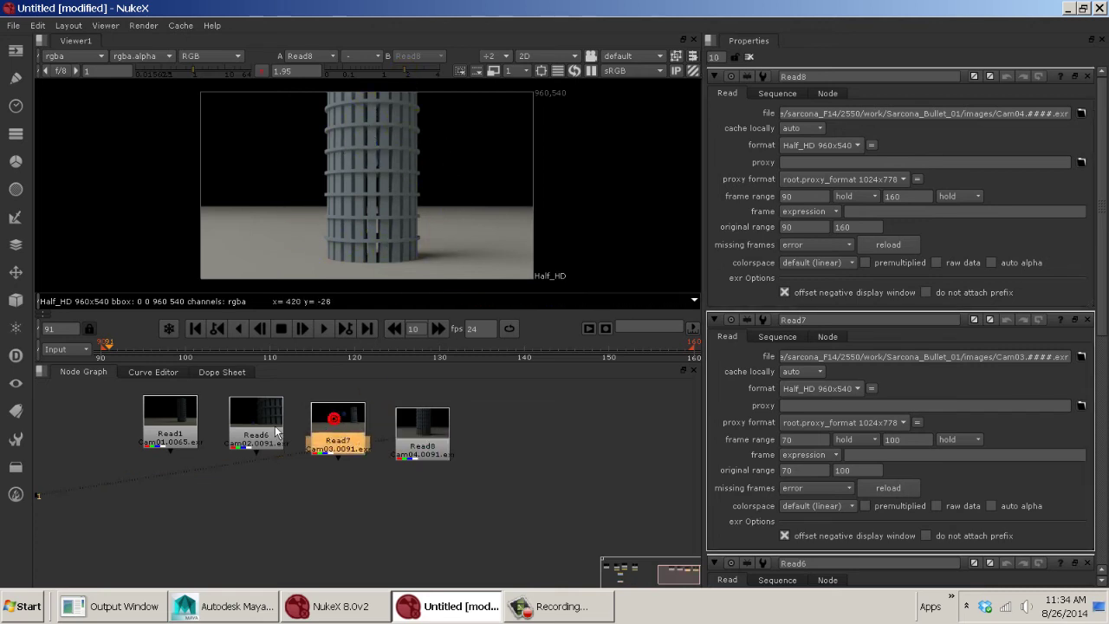
left_click(254, 415)
left_click(174, 415)
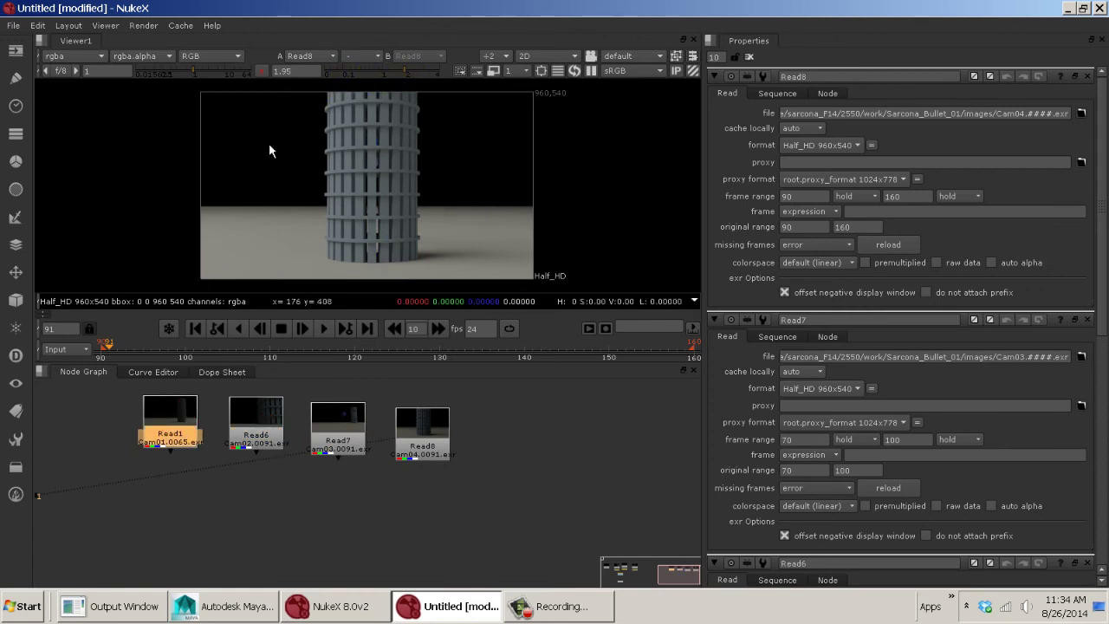
left_click(370, 186)
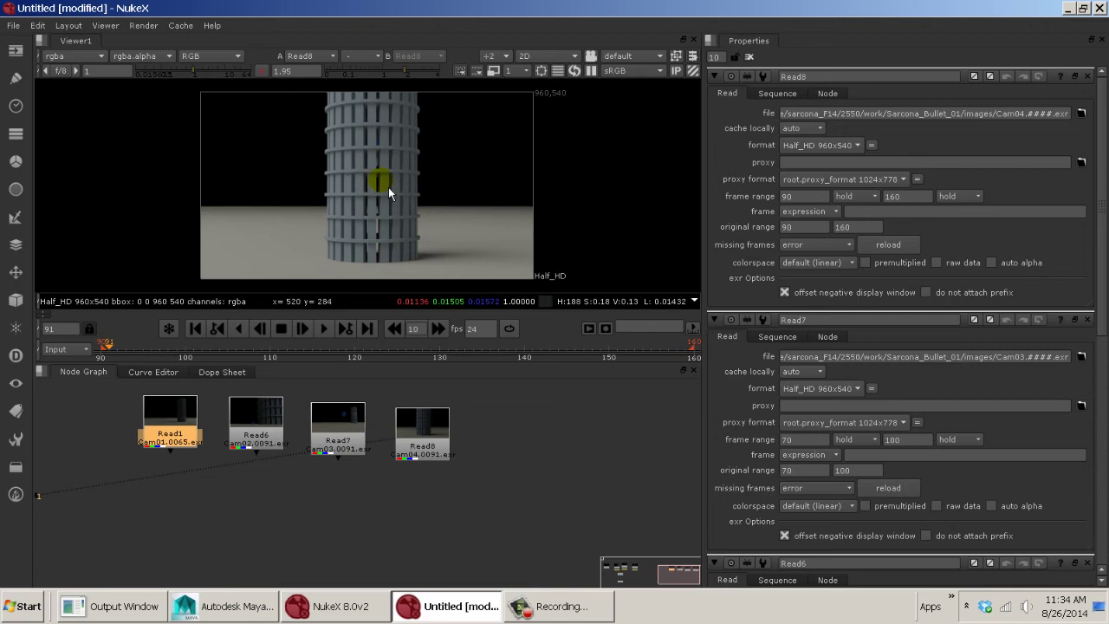
- Line up the Cam01, Cam02, Cam03 and Cam04 Read nodes in an even horizontal row
left_click_drag(187, 436, 181, 444)
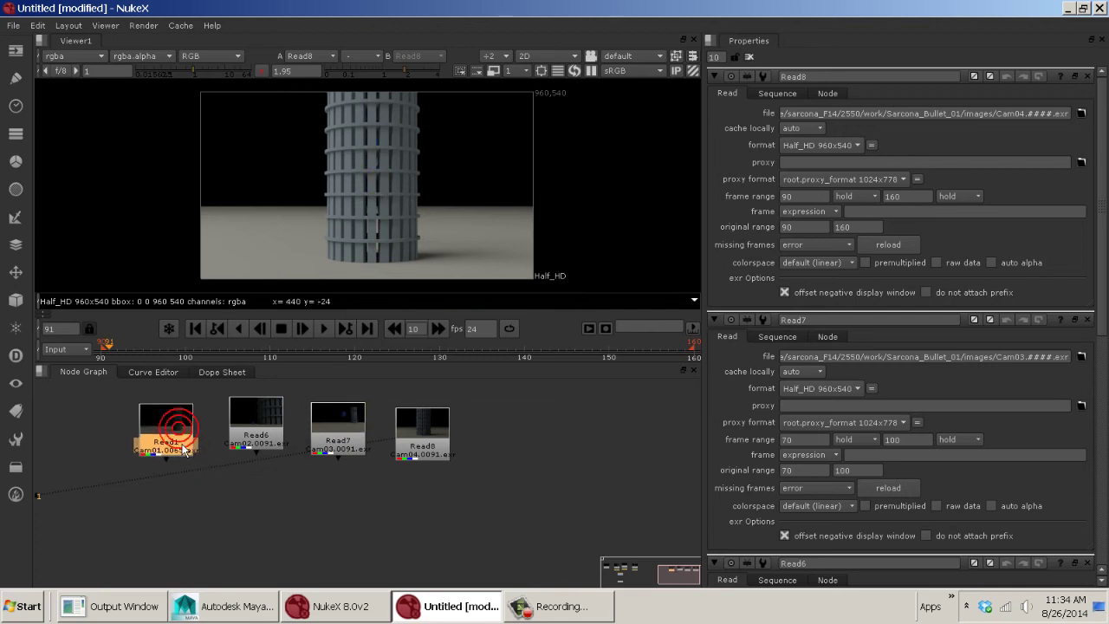
left_click_drag(268, 435, 265, 443)
double_click(332, 432)
left_click_drag(408, 456, 410, 453)
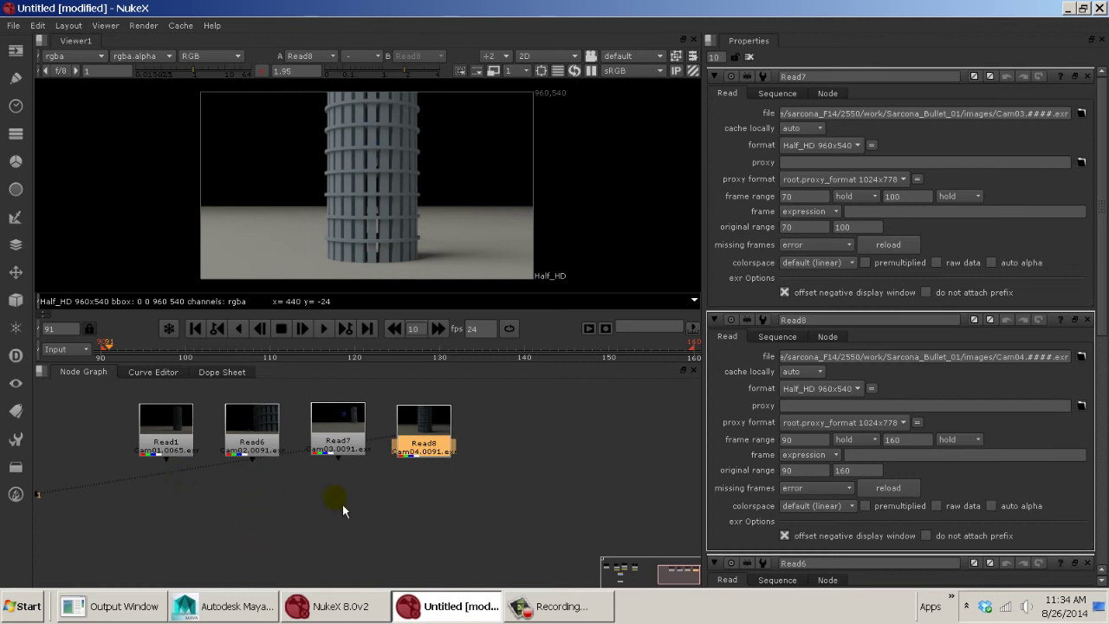
middle_click_drag(183, 511, 141, 490)
middle_click_drag(223, 483, 318, 486)
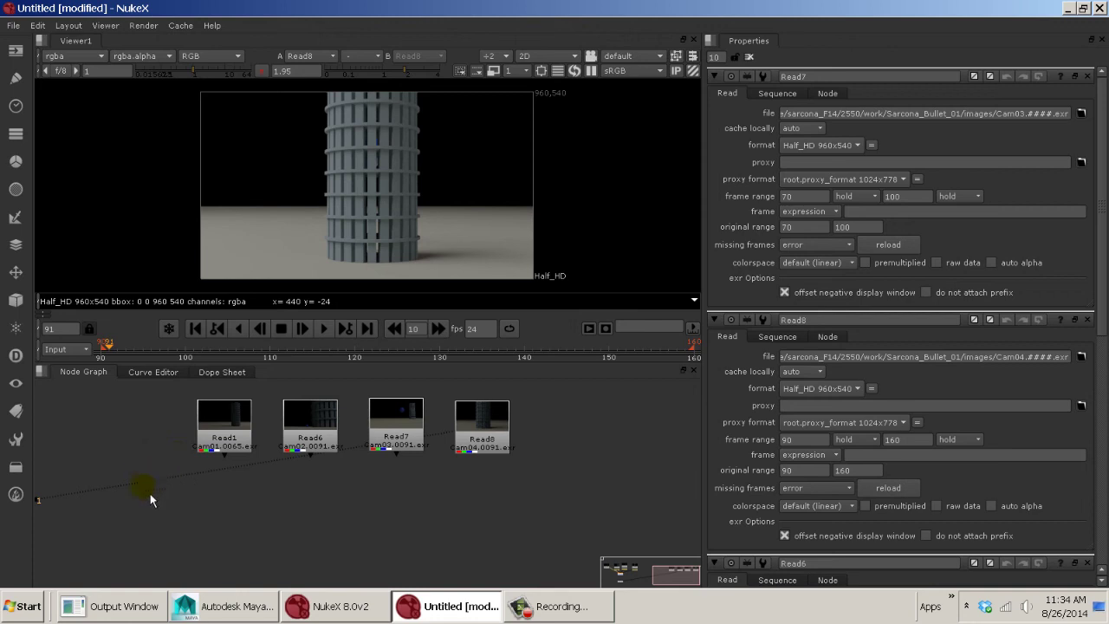
middle_click_drag(130, 500, 168, 525)
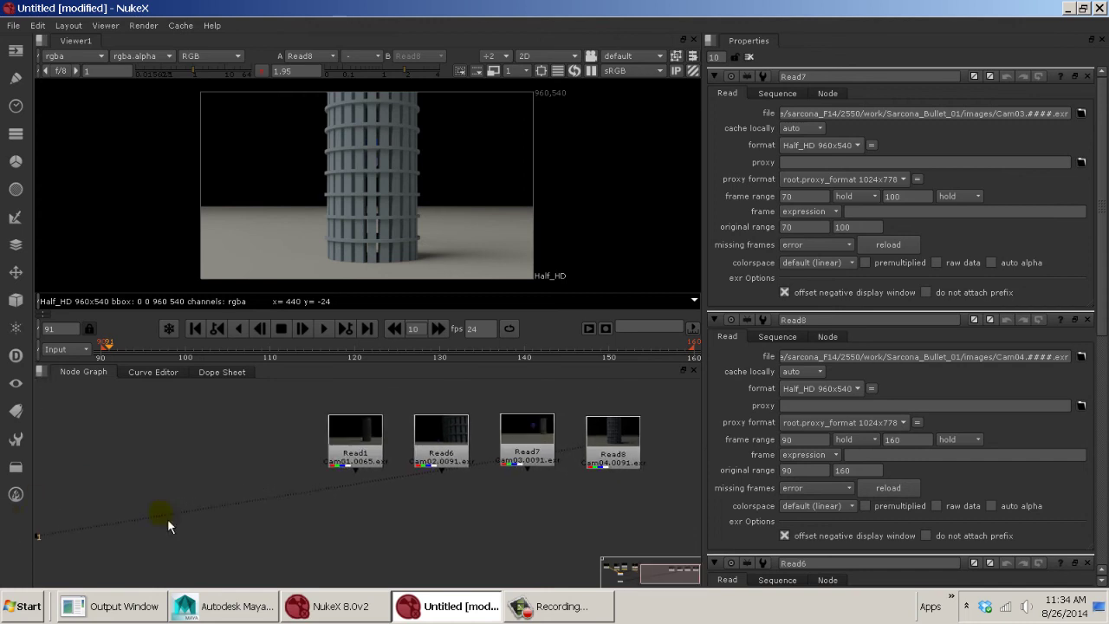
middle_click_drag(378, 507, 358, 516, "alt")
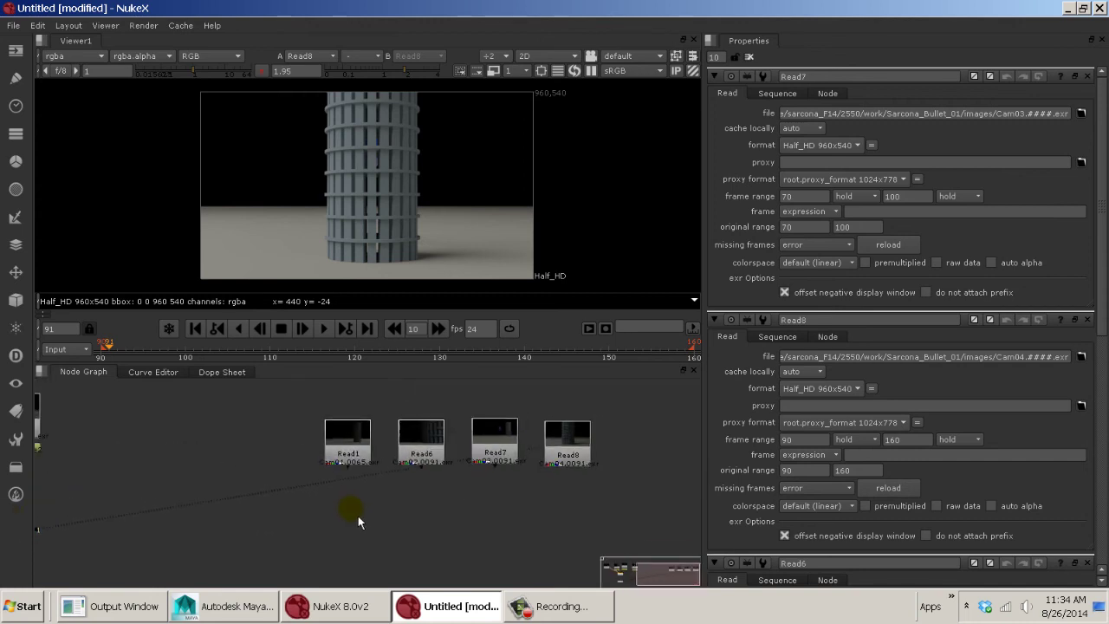
left_click_drag(681, 573, 639, 576)
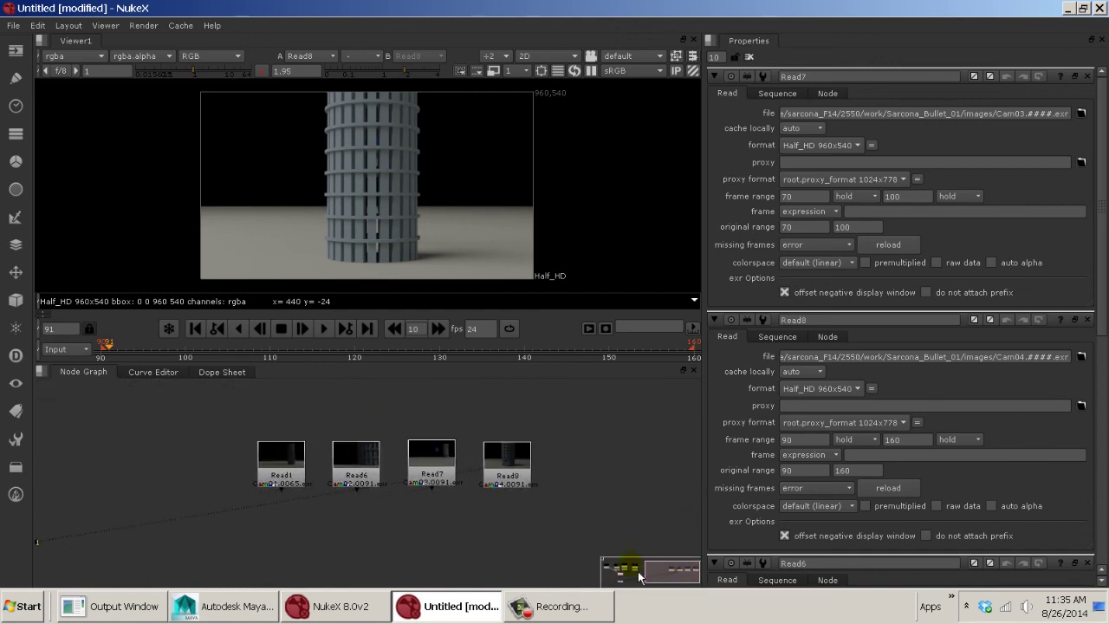
- Add an unconnected AppendClip node and place it in the empty area below the Cam02 Read node
middle_click_drag(319, 535, 247, 486)
left_click_drag(239, 481, 366, 485)
mouse_move(287, 527)
left_mouse_down()
mouse_move(382, 473)
mouse_move(398, 477)
left_mouse_up()
key("Tab")
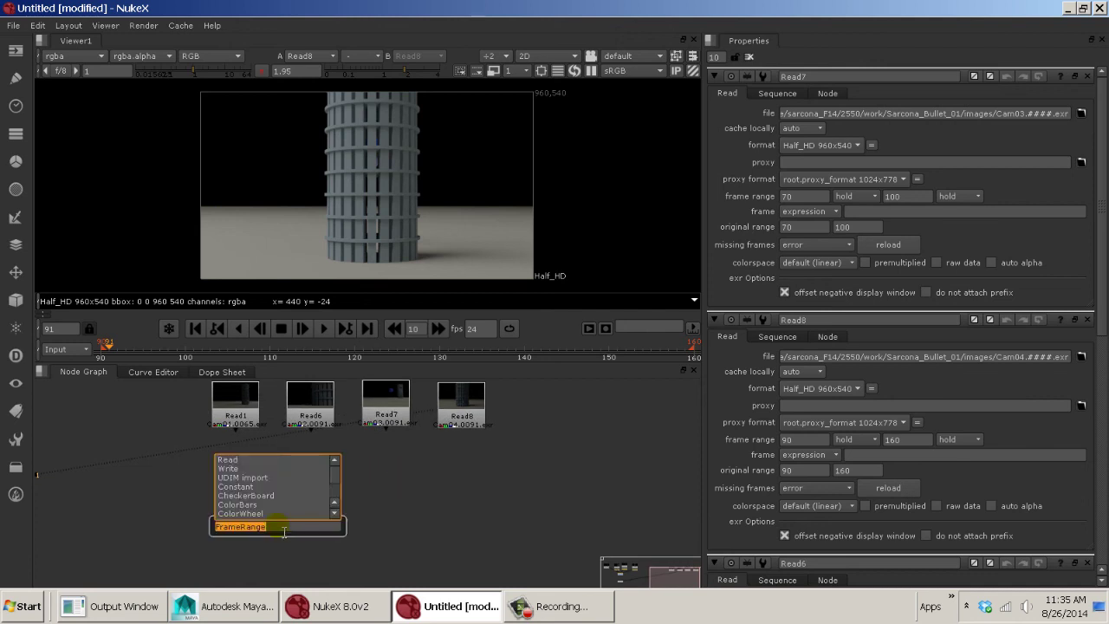
type("appen")
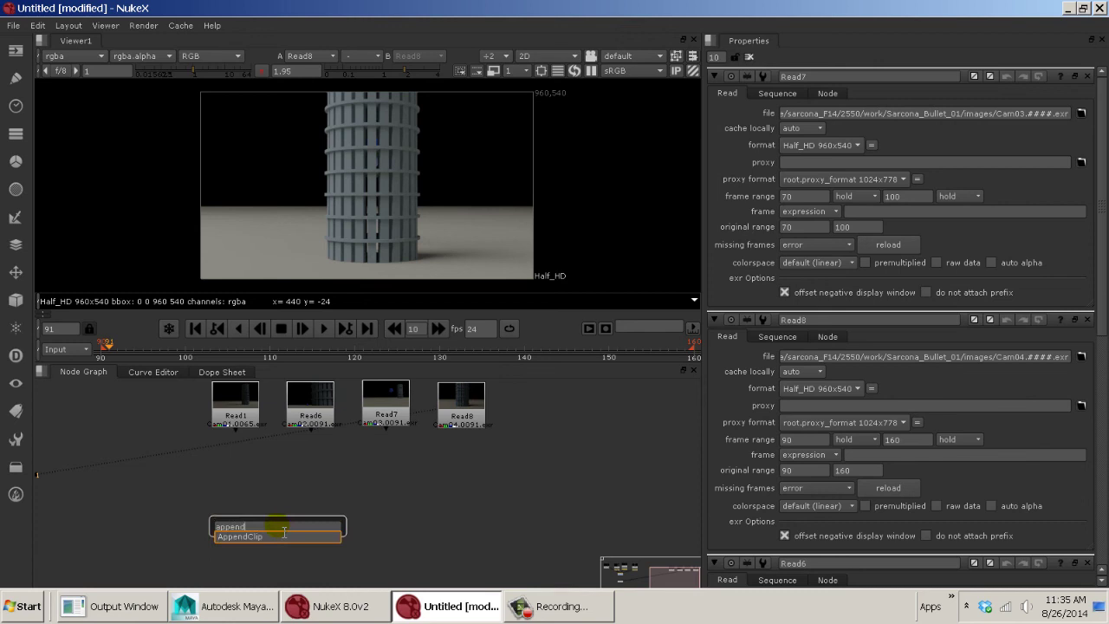
type("d")
key("Return")
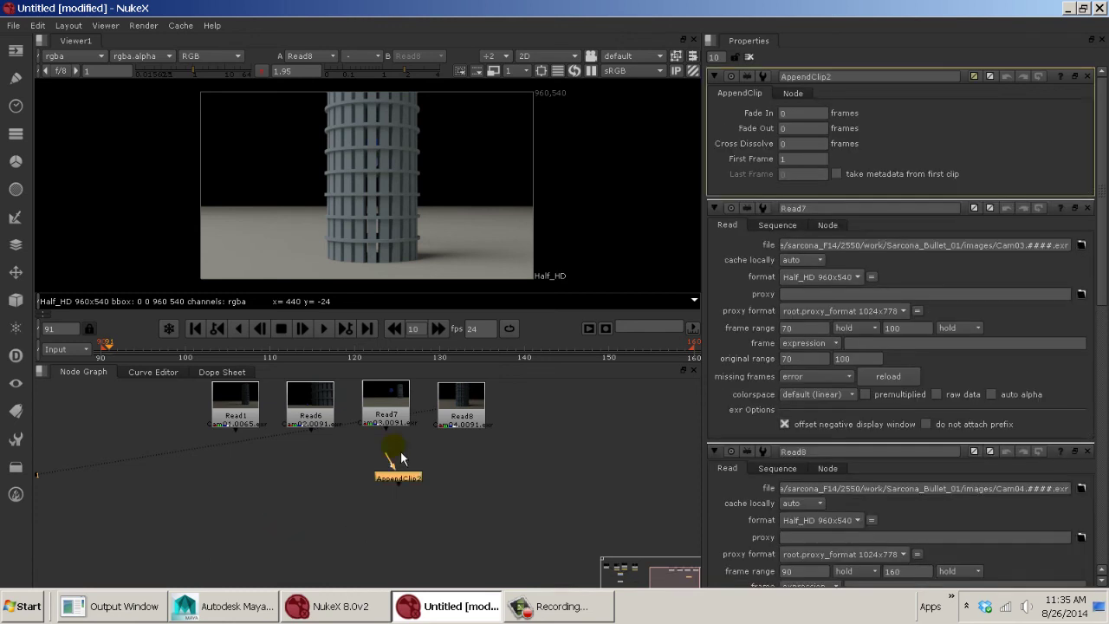
left_click_drag(398, 477, 356, 526)
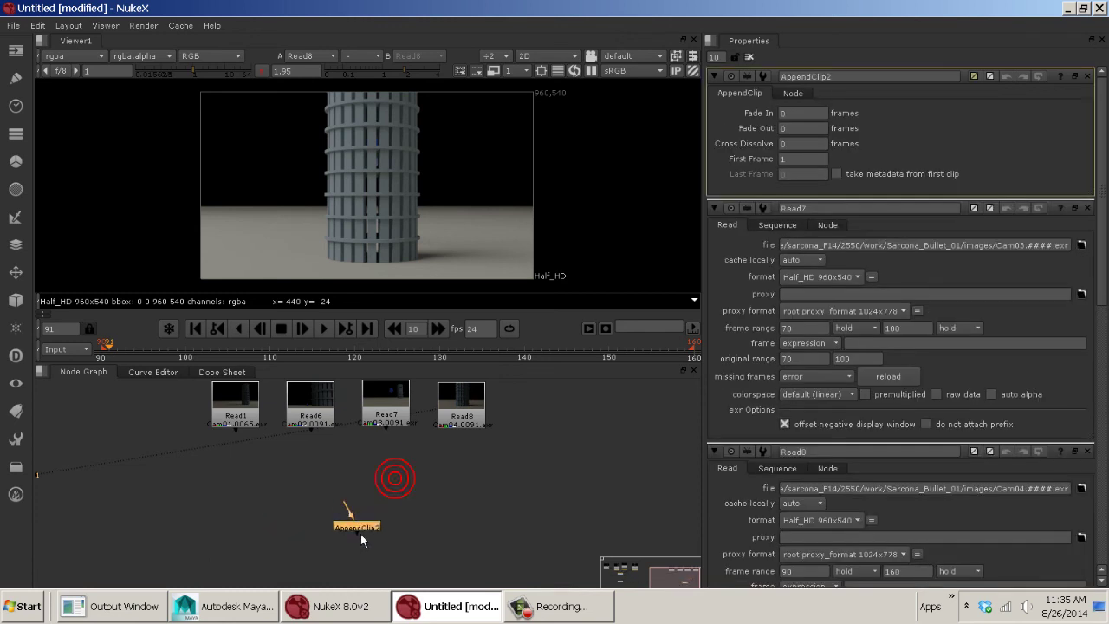
left_click(16, 105)
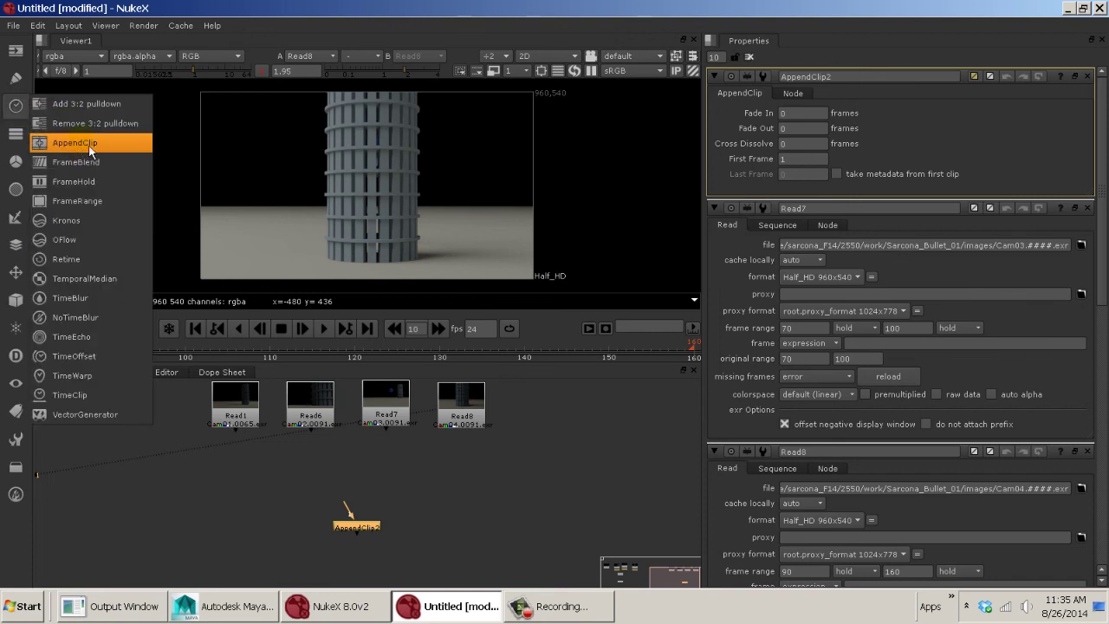
left_click(433, 501)
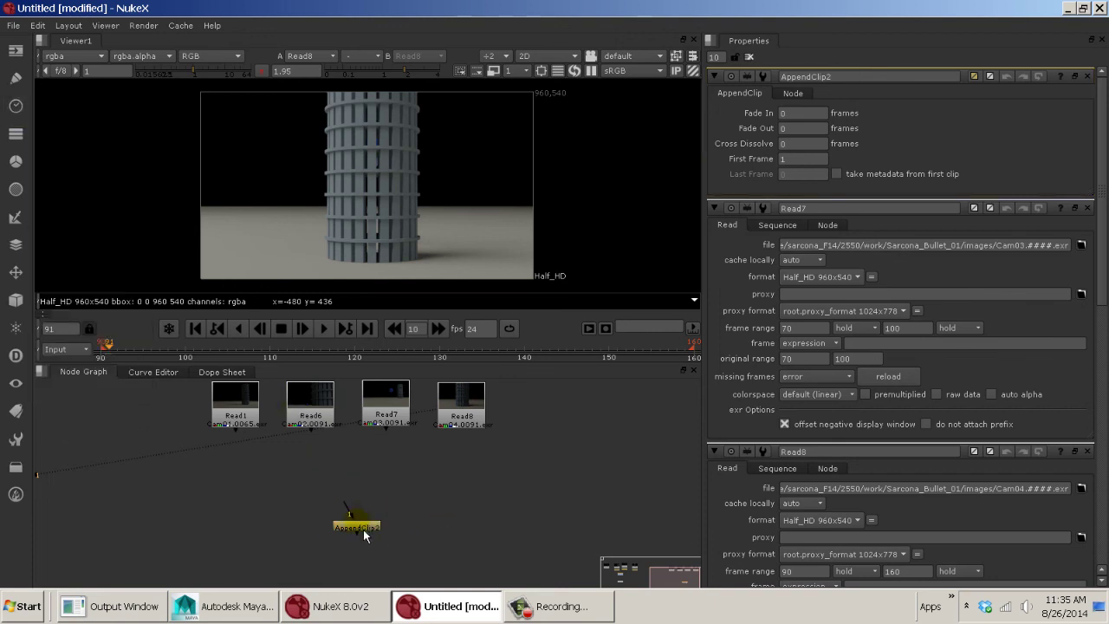
left_click_drag(364, 531, 268, 450)
- Add a Grade node, connect its input to the Cam04 Read node and place it beneath that node
left_click(426, 501)
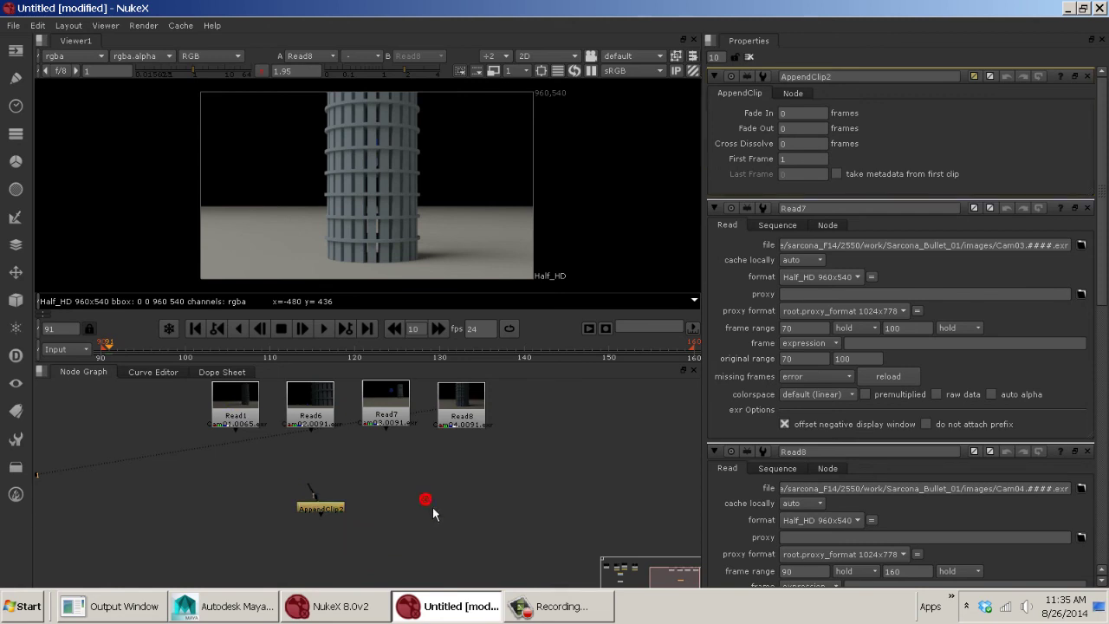
key("Tab")
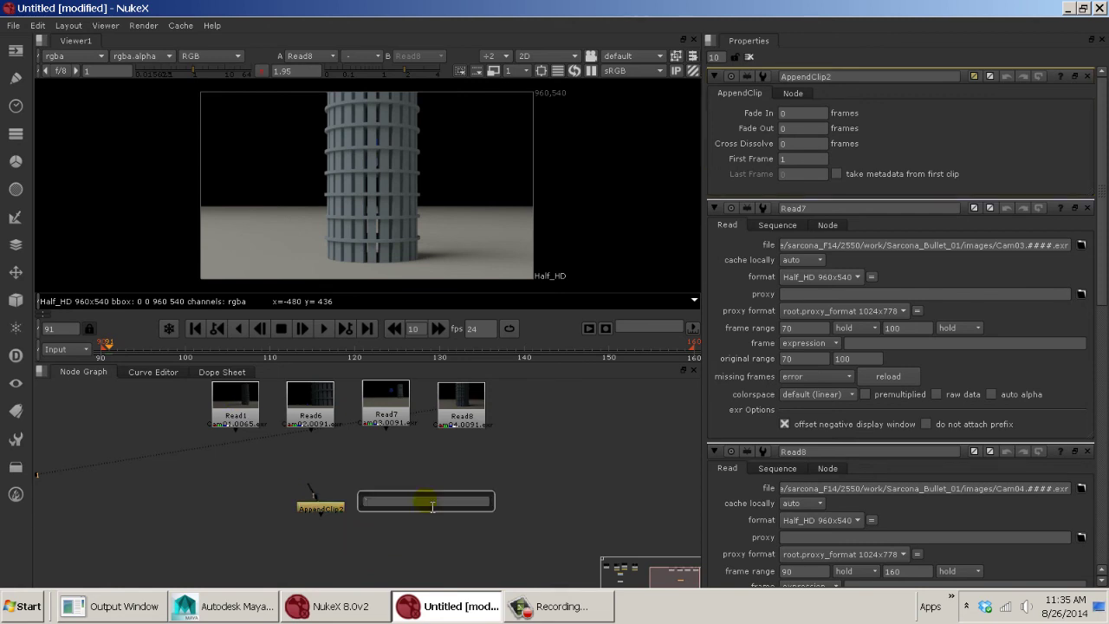
type("gra")
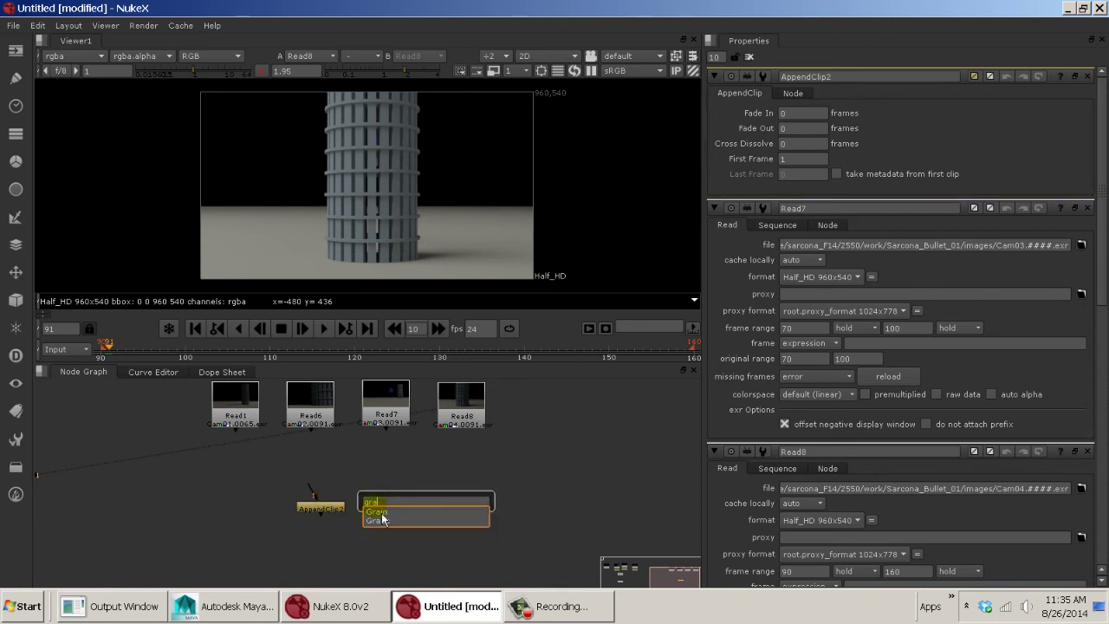
left_click(382, 522)
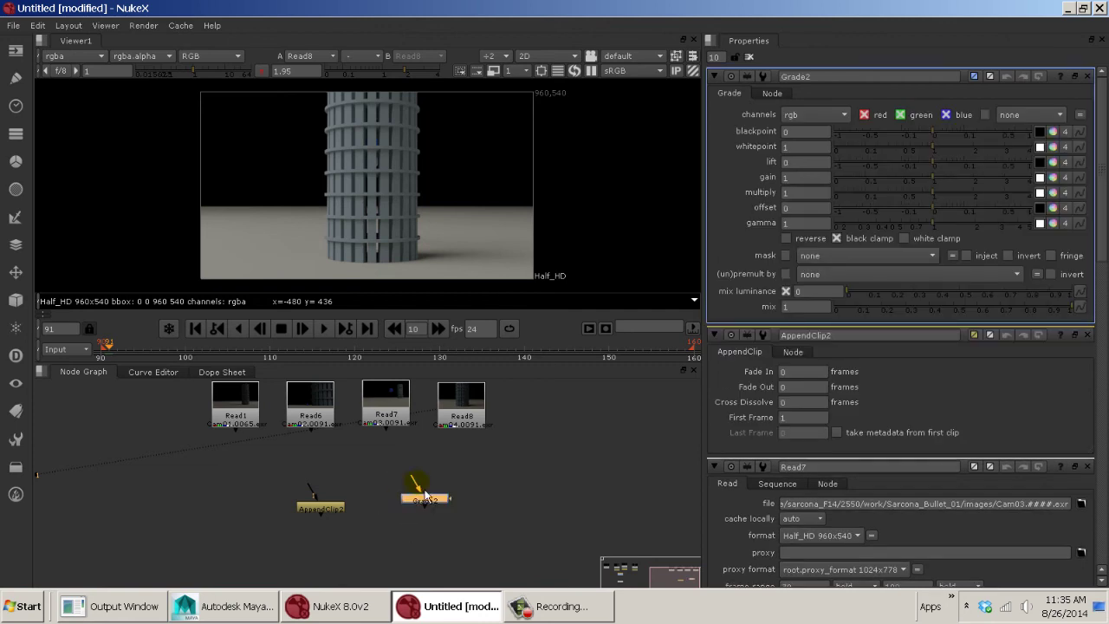
left_click(418, 485)
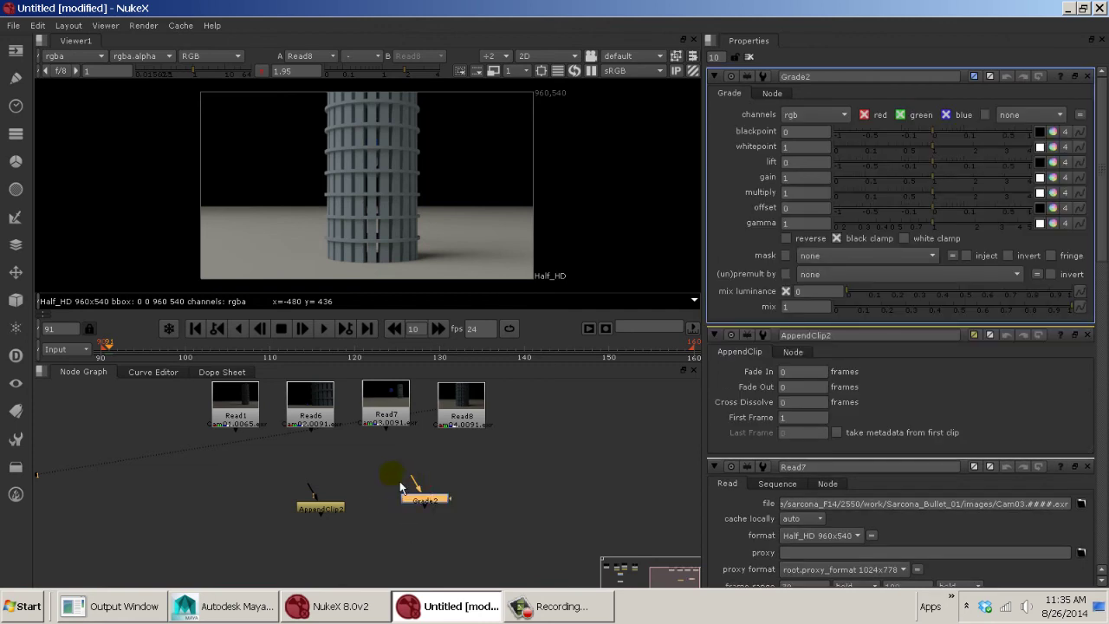
double_click(460, 406)
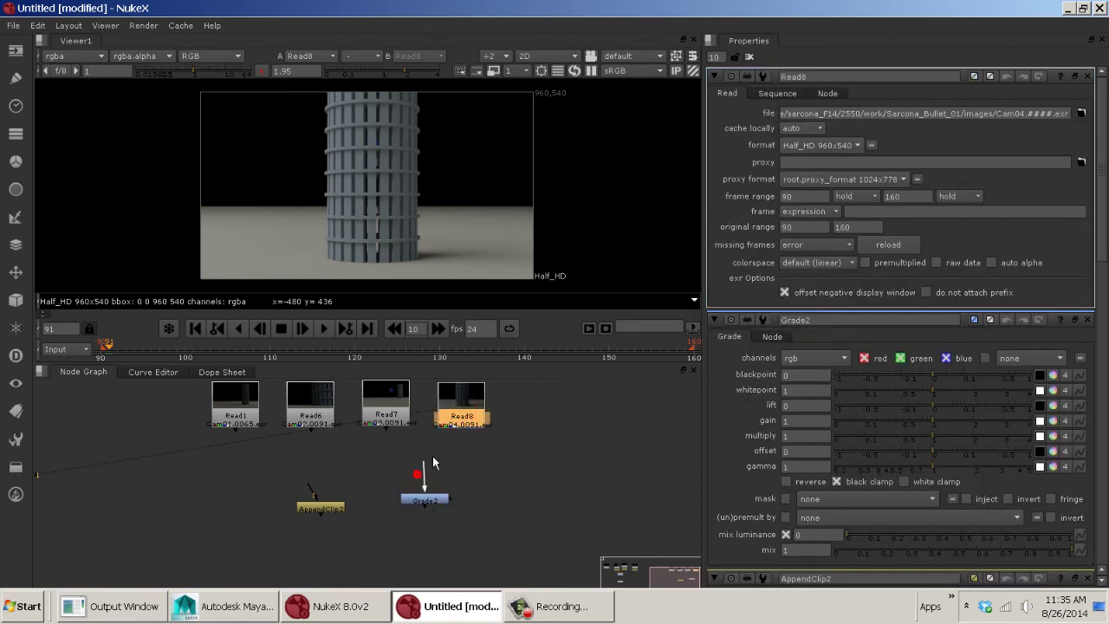
left_click_drag(433, 464, 456, 417)
left_click_drag(423, 506, 458, 503)
- Bring the Viewer1 node over beside the new Grade node and straighten the Grade directly below the Cam04 Read node
middle_click_drag(156, 496, 421, 489)
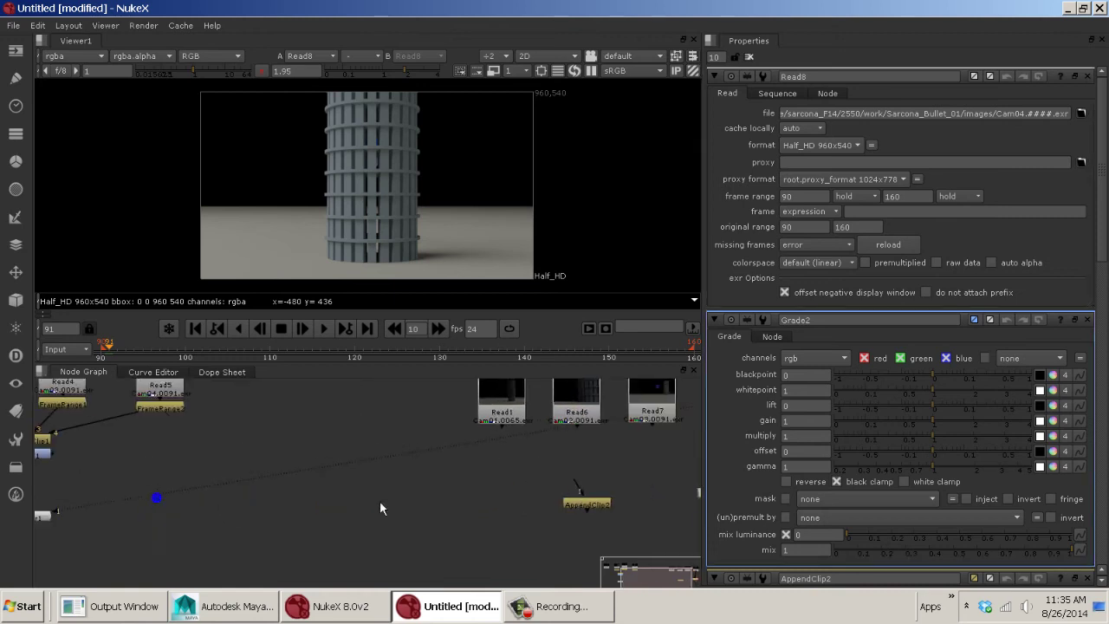
middle_click_drag(262, 495, 422, 471)
left_click_drag(183, 493, 586, 487)
middle_click_drag(582, 484, 208, 493)
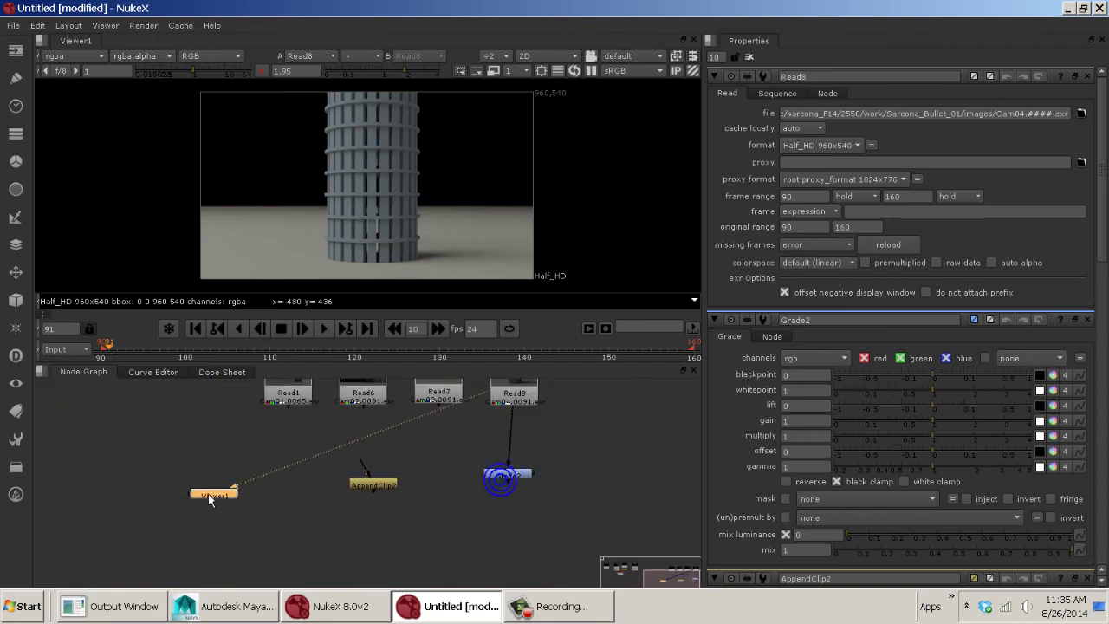
left_click_drag(212, 493, 663, 479)
middle_click_drag(663, 478, 453, 483)
left_click(381, 509)
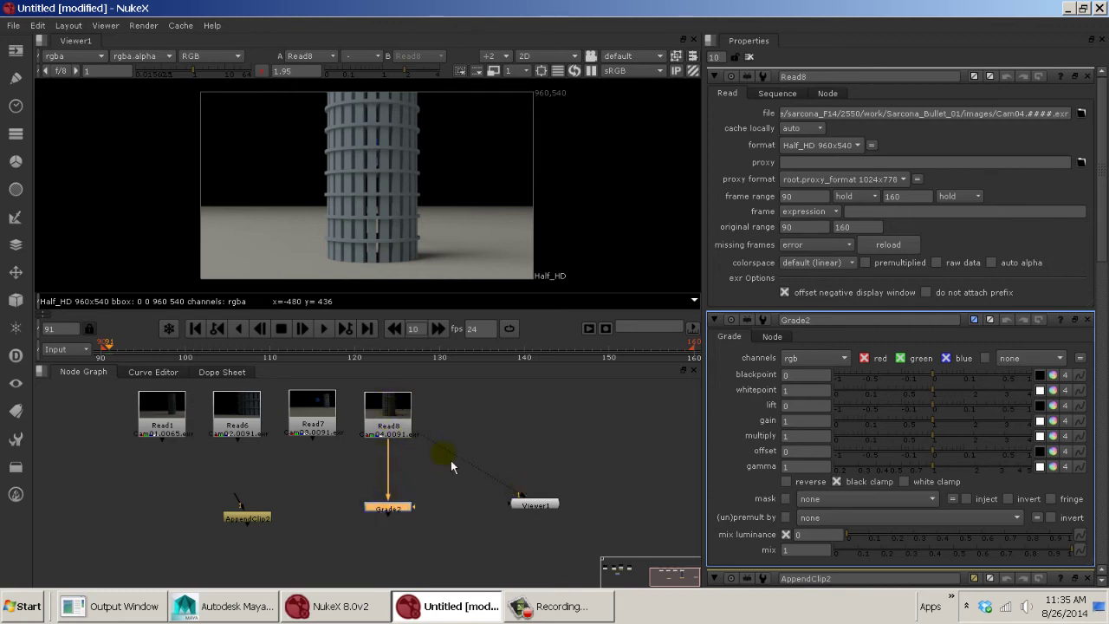
middle_click_drag(445, 466, 480, 511)
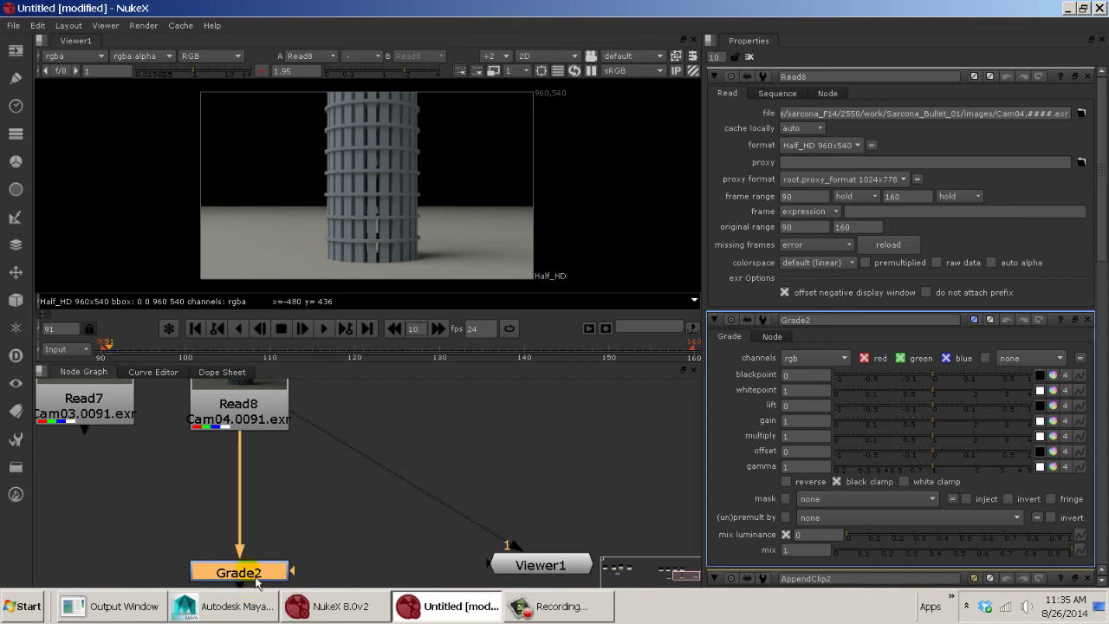
- Move the Grade node closer to the Cam04 Read node and compare the graded and ungraded images by switching Viewer1 between both nodes
left_click_drag(256, 582, 260, 542)
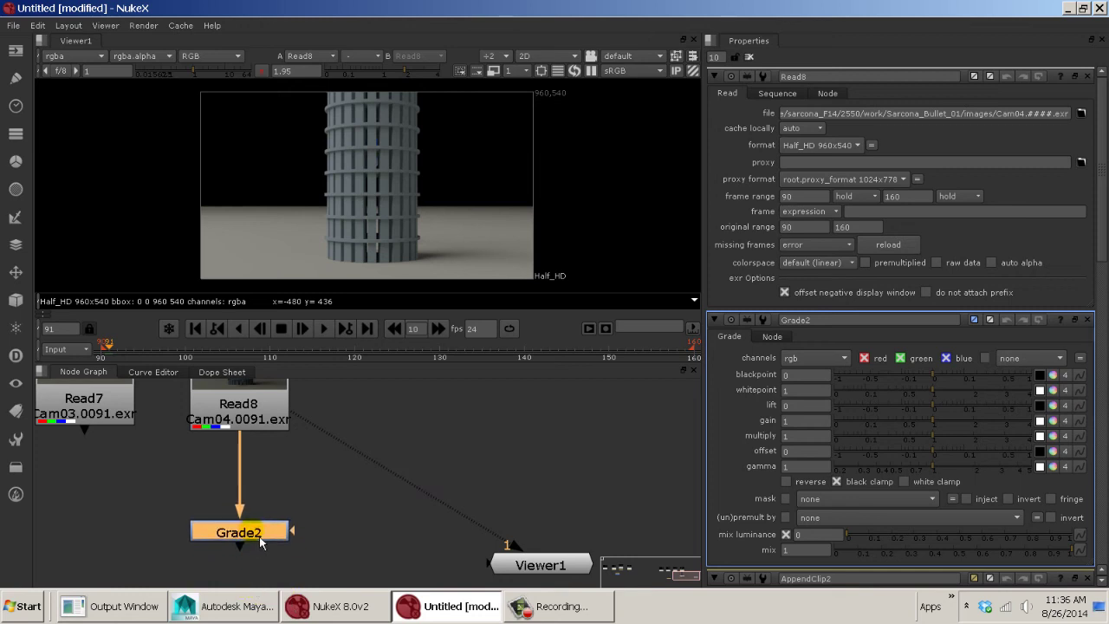
key("1")
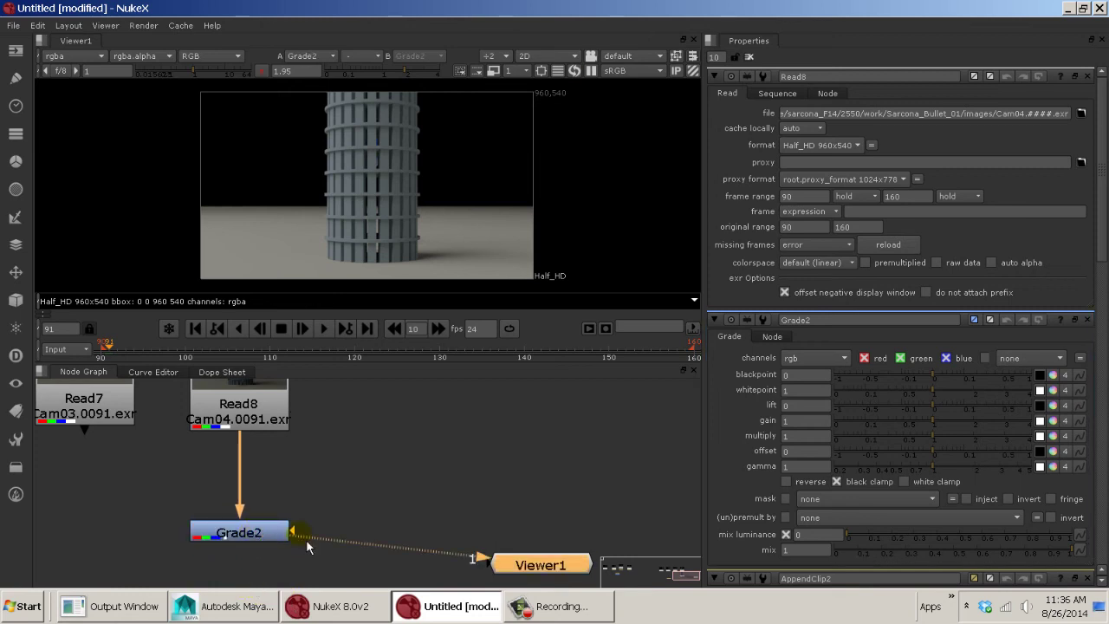
left_click(287, 429)
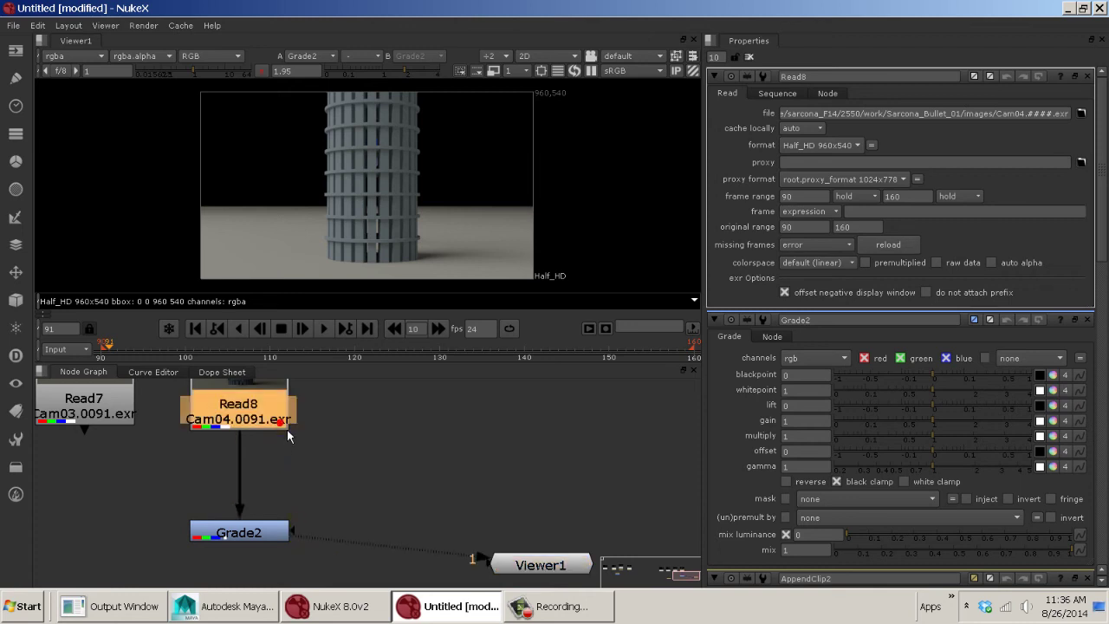
key("1")
left_click(282, 530)
key("1")
left_click(271, 409)
key("1")
left_click(275, 529)
key("1")
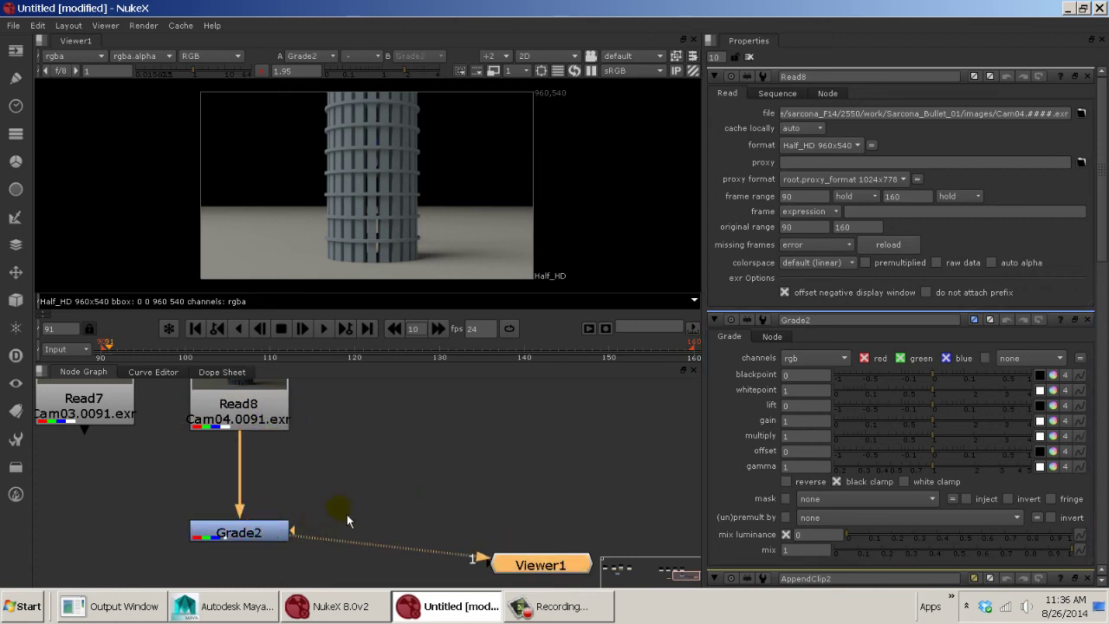
- Set the Grade node's lift to 0.02 and multiply to 0.98, and view the ungraded Cam04 Read node for comparison
middle_click_drag(361, 511, 436, 479)
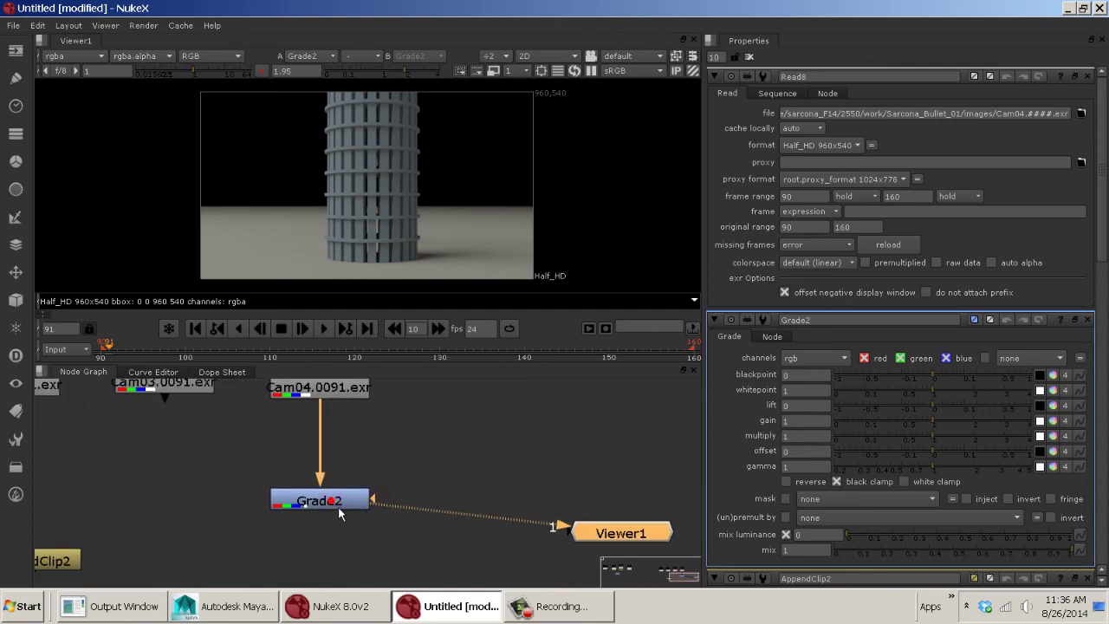
left_click(338, 506)
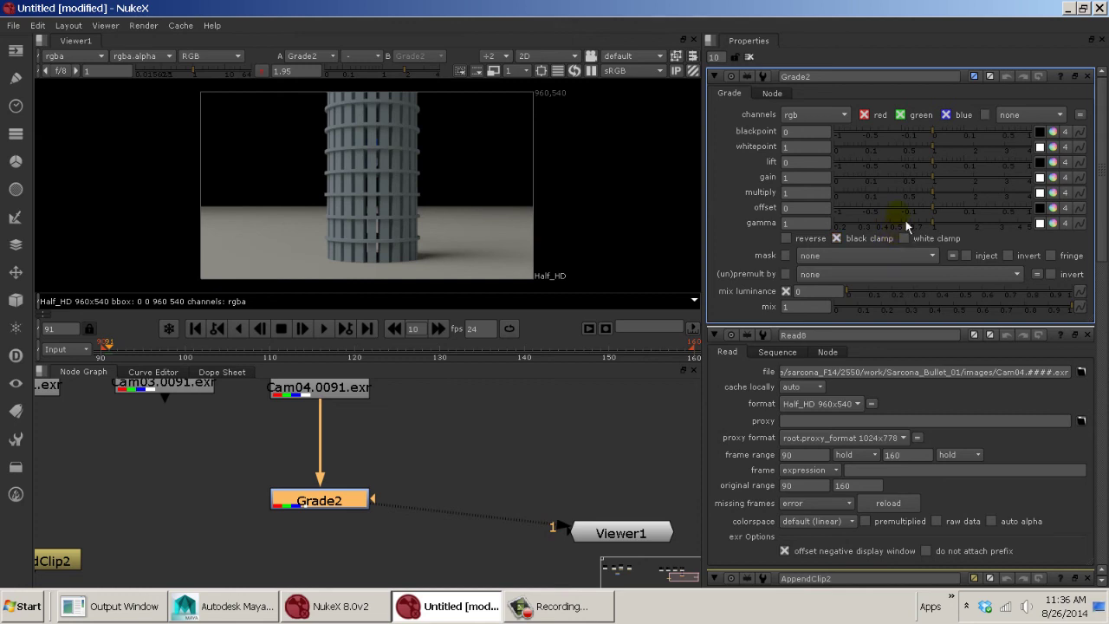
left_click_drag(937, 197, 954, 171)
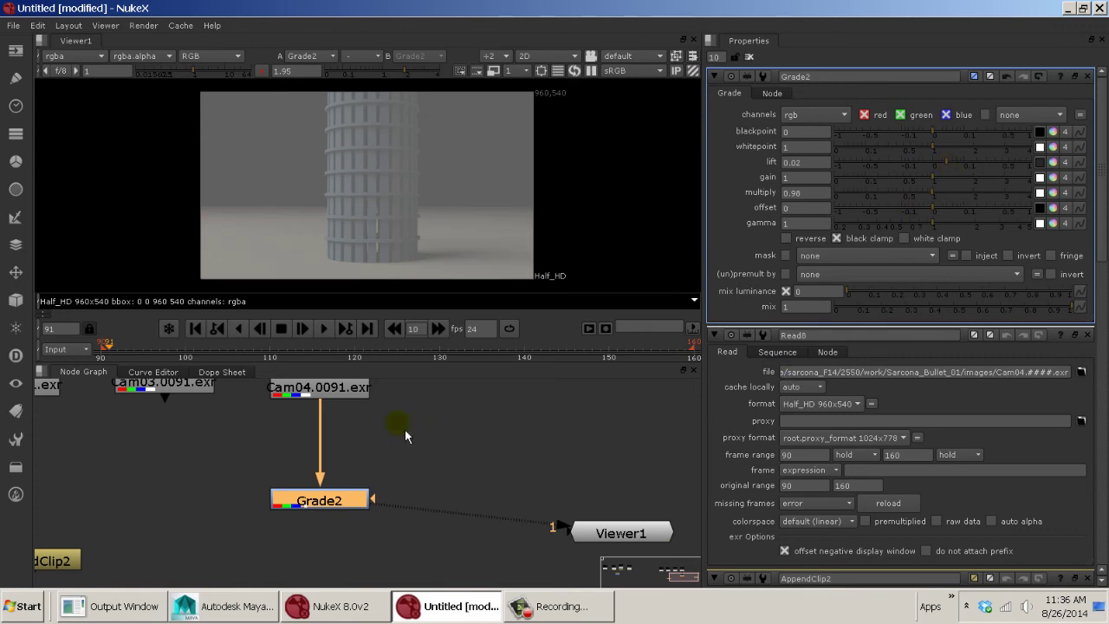
left_click(355, 389)
key("1")
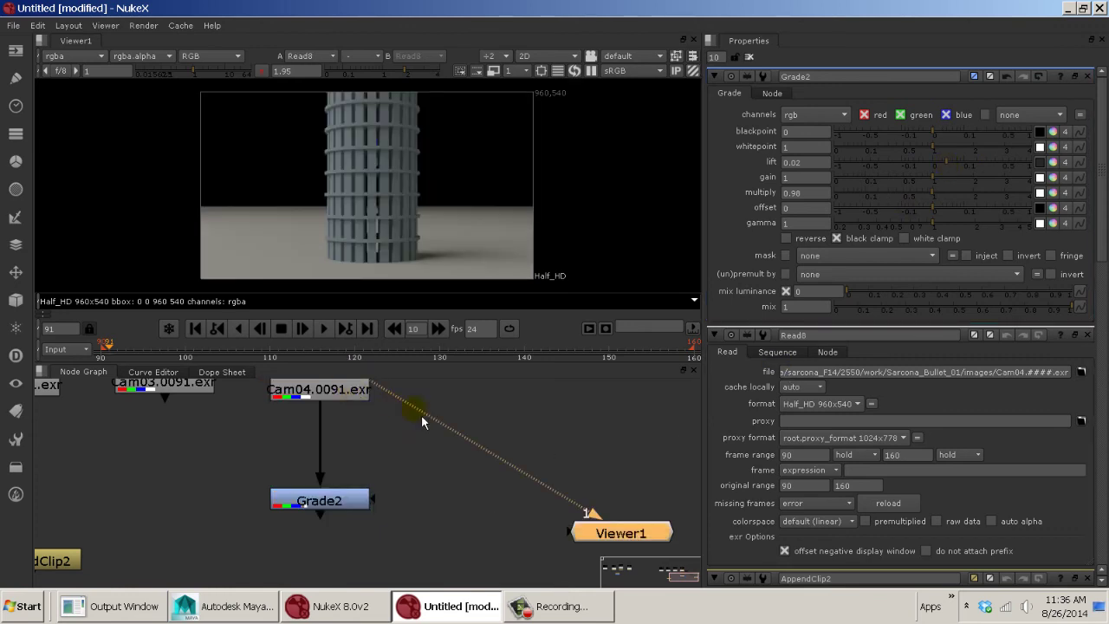
- Delete the Grade node below the Cam04 Read node
middle_click_drag(422, 415, 477, 450)
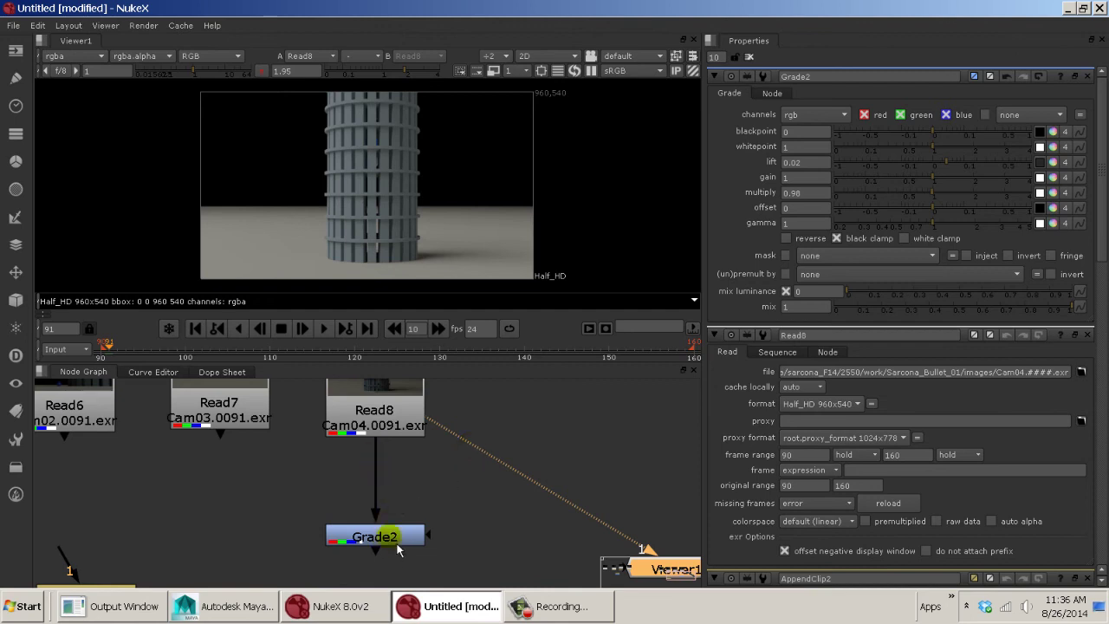
left_click_drag(396, 548, 382, 551)
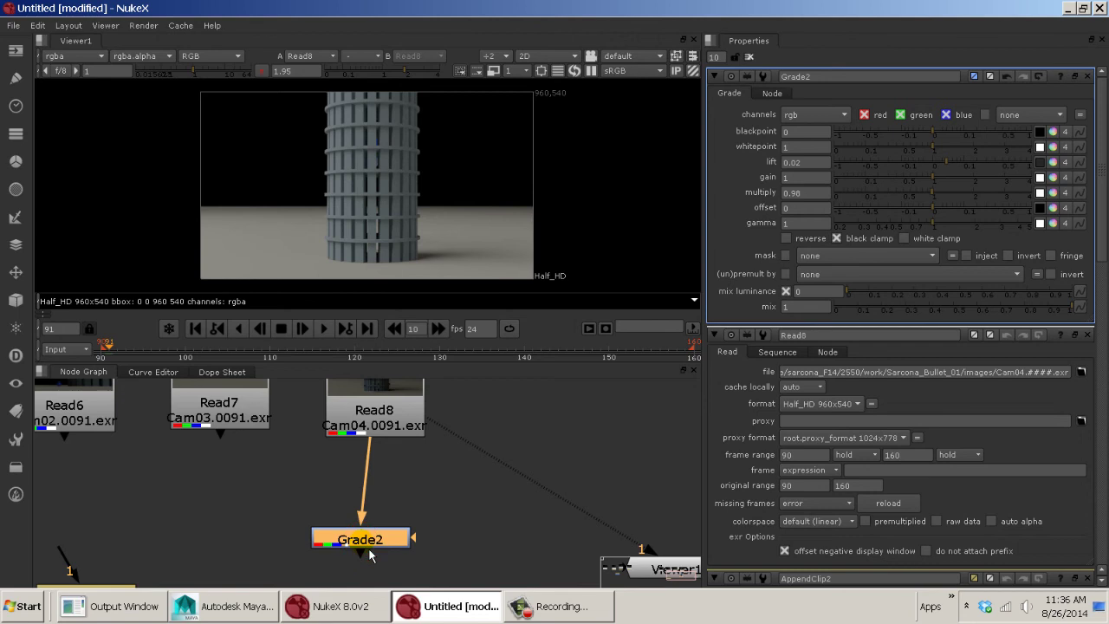
key("Delete")
- Connect the AppendClip node's first input to the Cam01 Read node
middle_click_drag(228, 520, 479, 444)
middle_click_drag(436, 457, 395, 517)
scroll(440, 452, "down", 2)
middle_click_drag(415, 457, 379, 470)
scroll(449, 480, "down", 2)
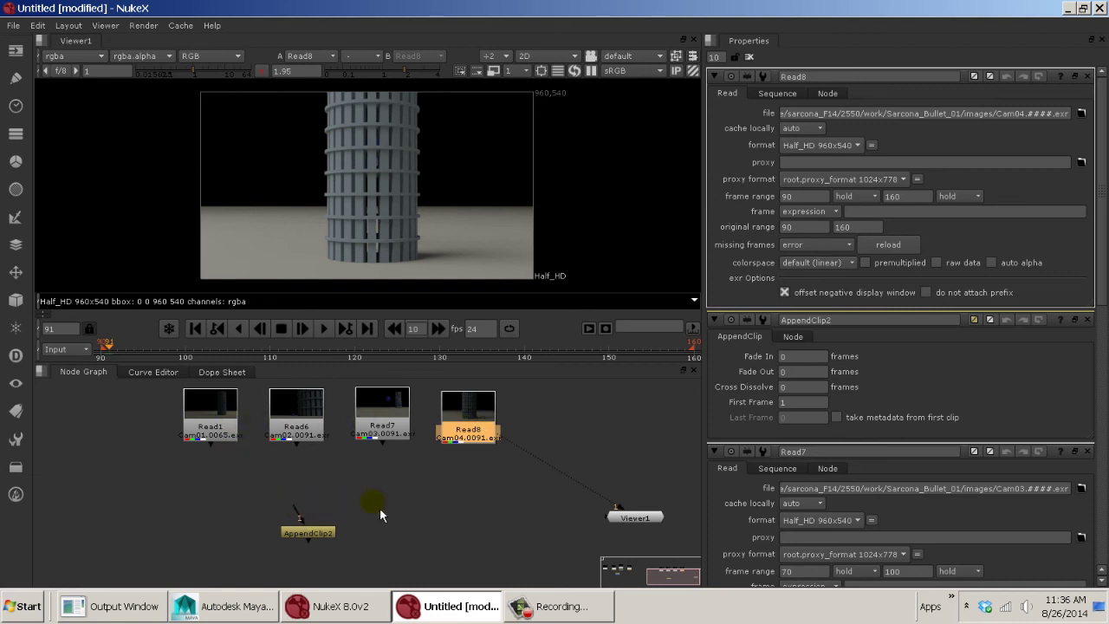
left_click_drag(324, 539, 215, 429)
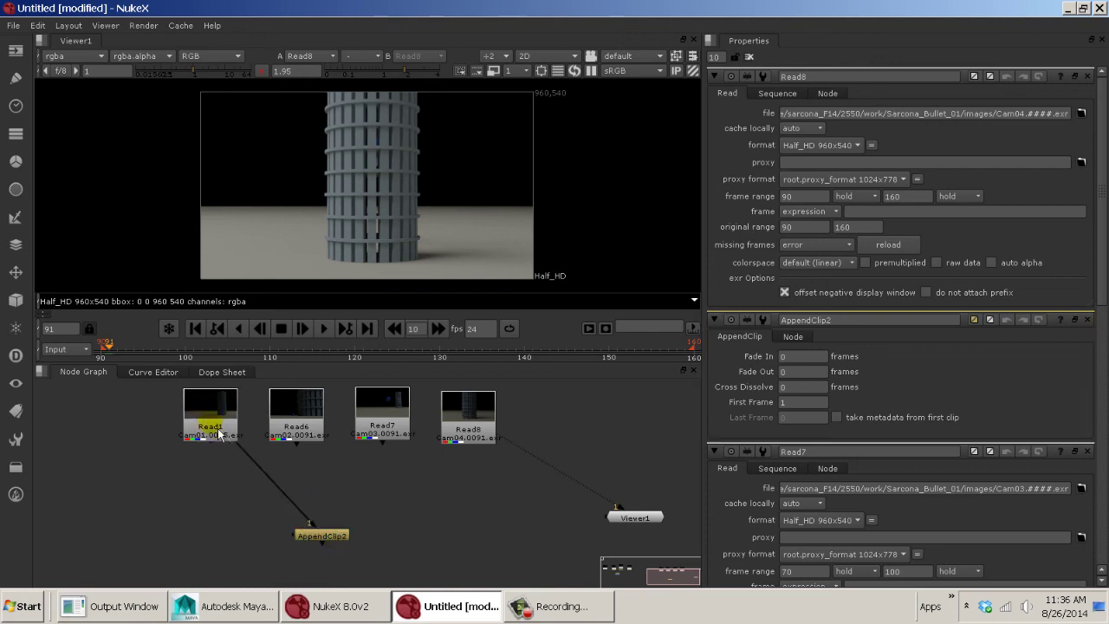
left_click(215, 428)
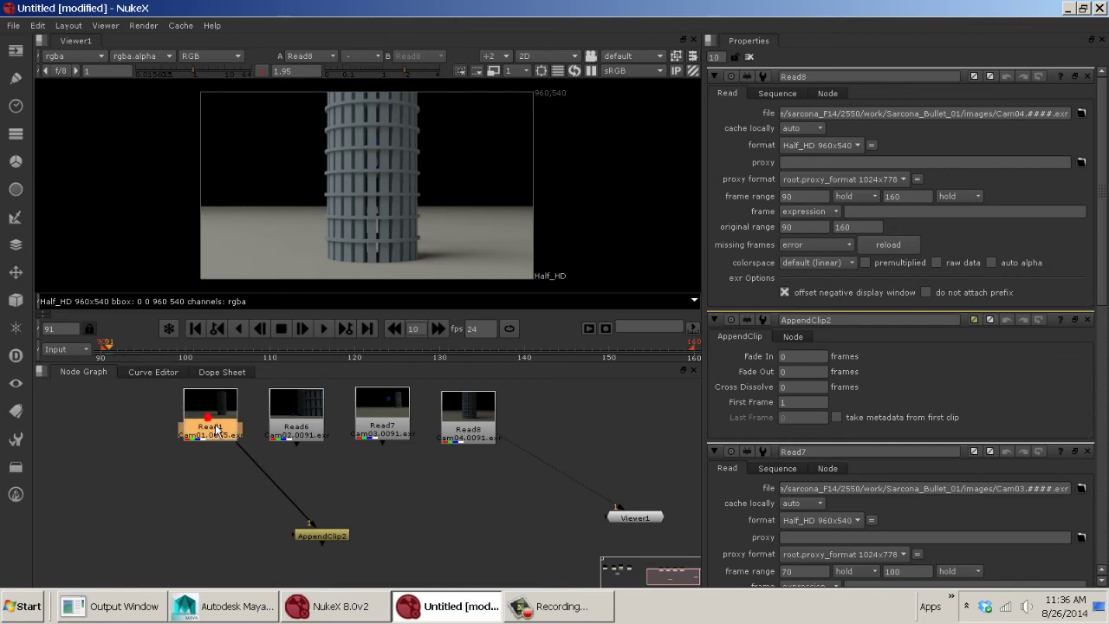
left_click(315, 532)
left_click(211, 428)
left_click(320, 537)
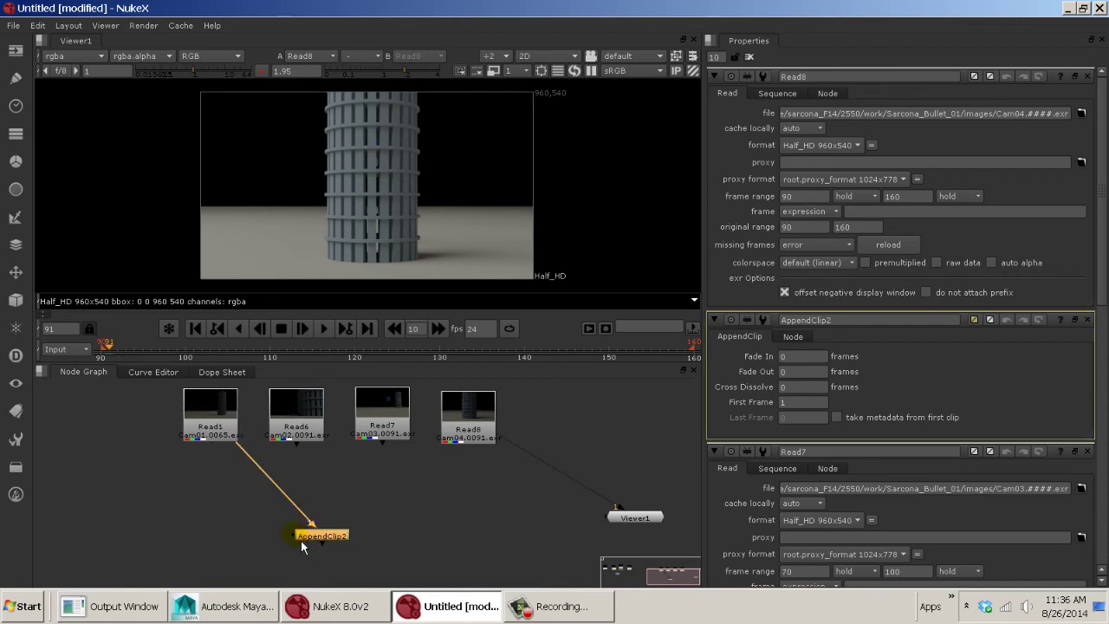
- Connect the AppendClip node's second, third and fourth inputs to the Cam02, Cam03 and Cam04 Read nodes in that order
scroll(302, 542, "up", 5)
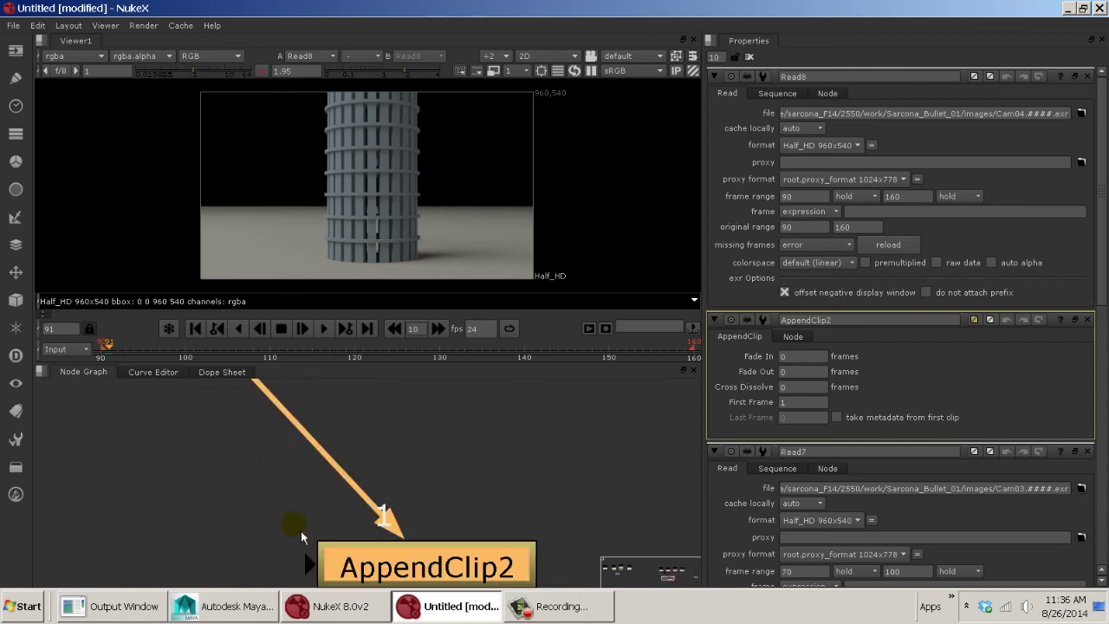
left_click_drag(314, 565, 243, 506)
scroll(286, 460, "down", 5)
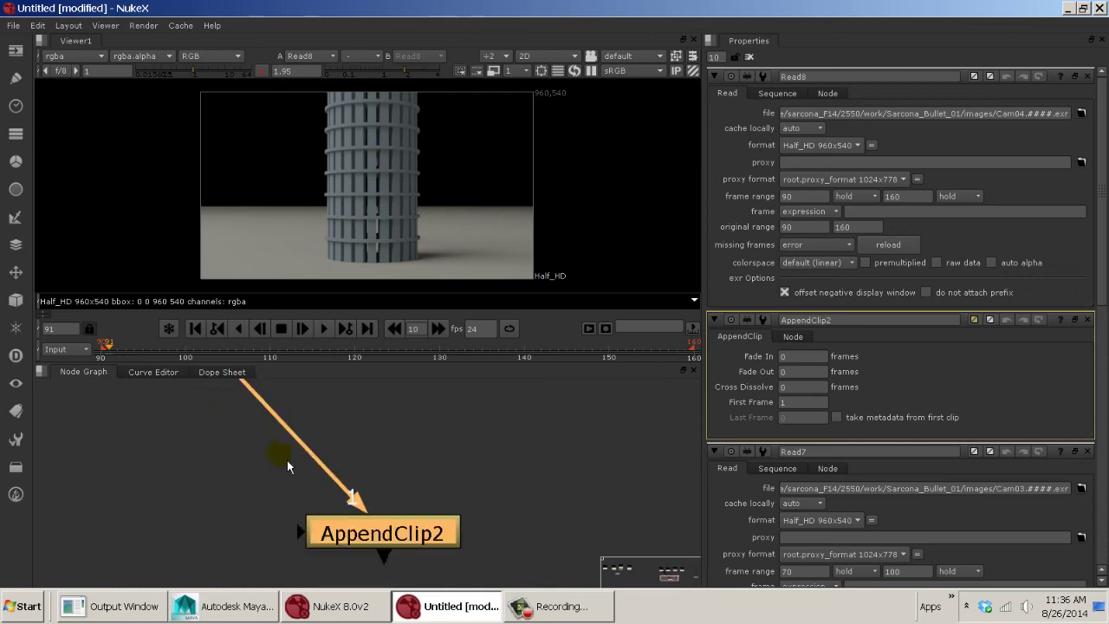
scroll(287, 461, "down", 2)
middle_click_drag(314, 446, 292, 493)
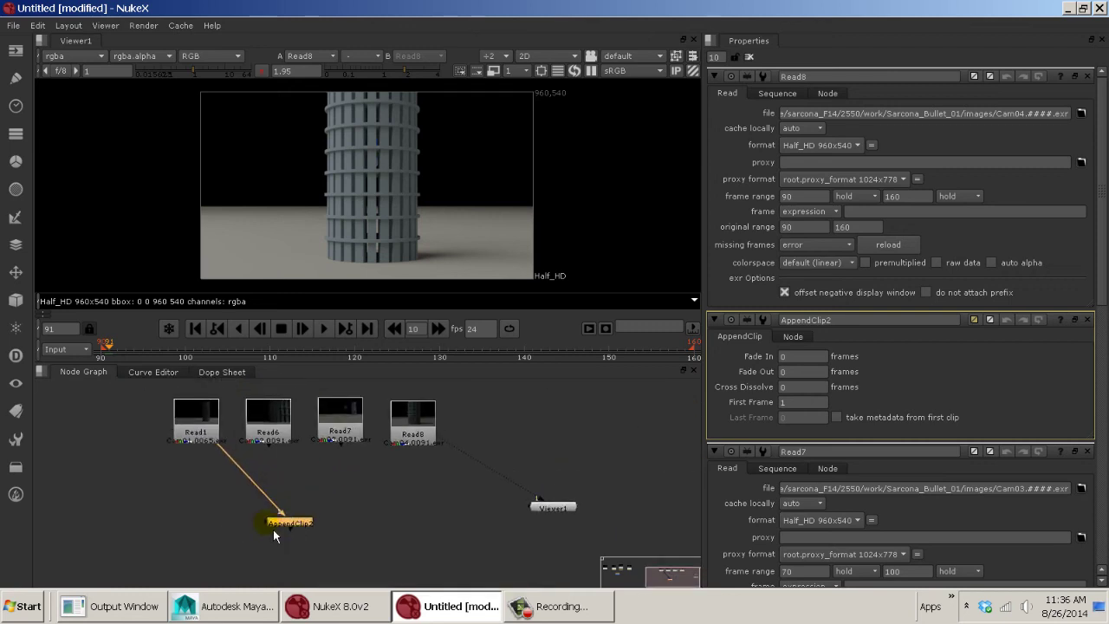
left_click_drag(266, 523, 268, 420)
left_click_drag(268, 521, 350, 430)
left_click_drag(269, 526, 409, 432)
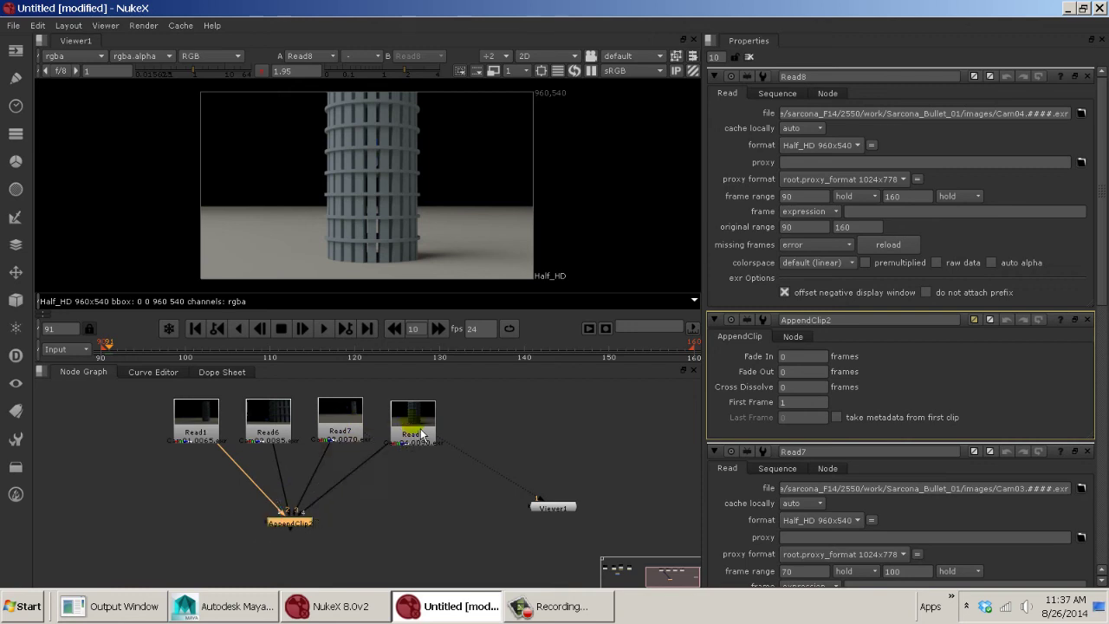
- Check the order of the four connected Read nodes and reposition the AppendClip node centrally beneath them
left_click_drag(301, 528, 300, 554)
left_click(187, 409)
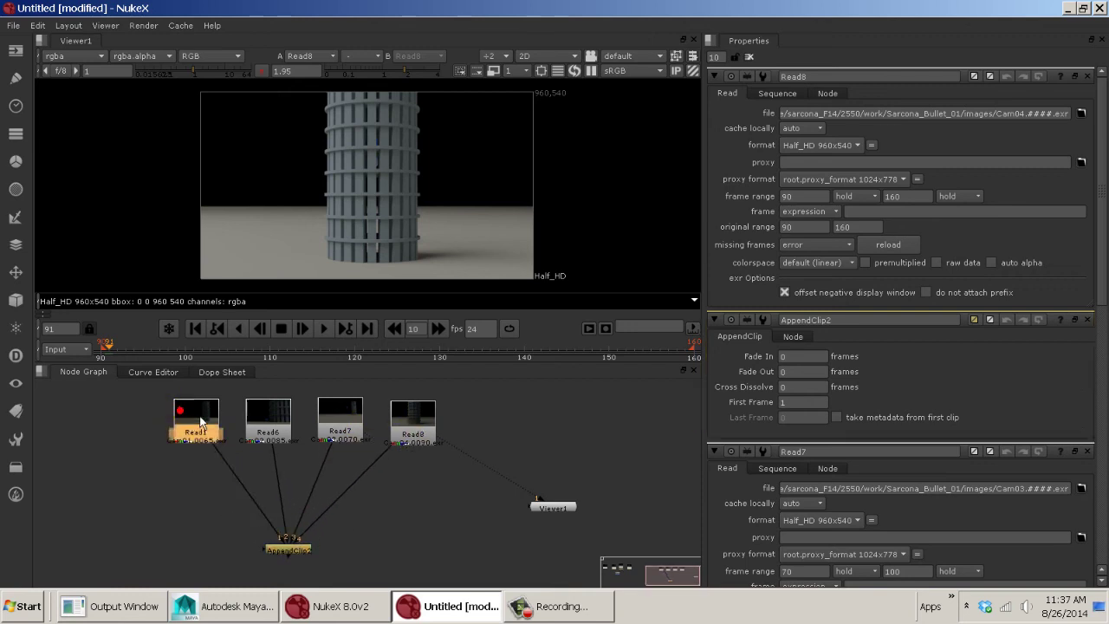
left_click(261, 404)
left_click(339, 425)
left_click(412, 418)
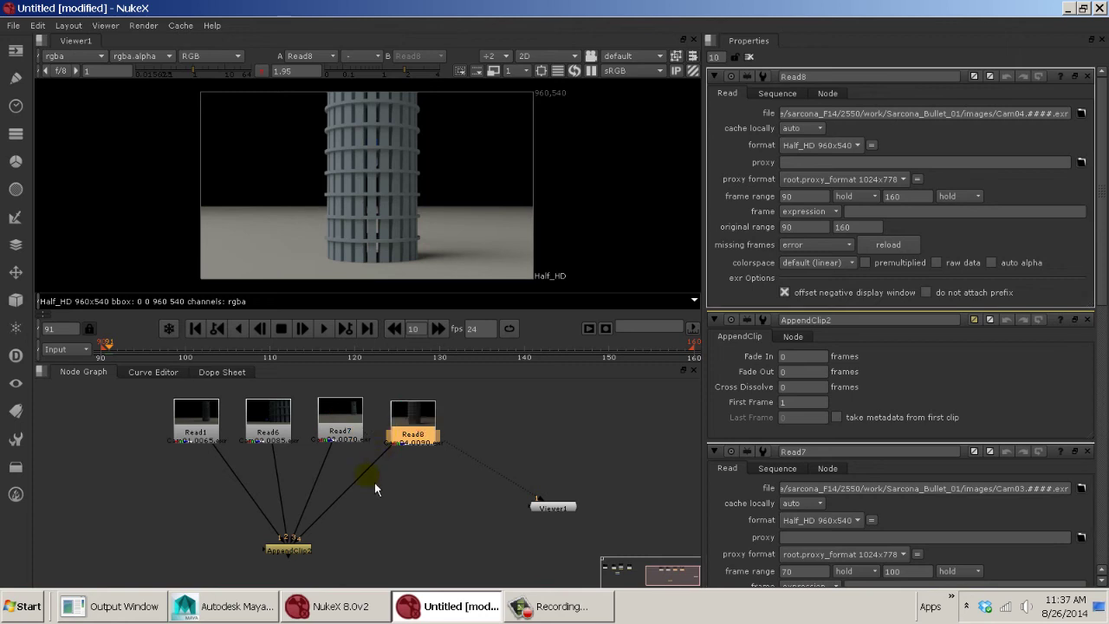
left_click_drag(303, 551, 298, 533)
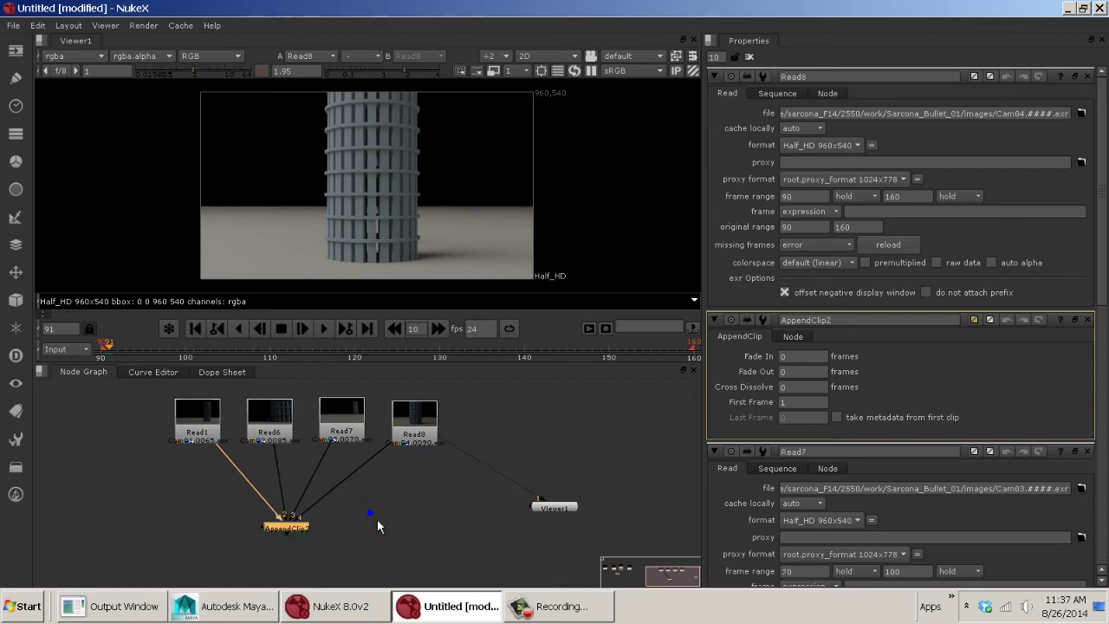
middle_click_drag(377, 519, 442, 515)
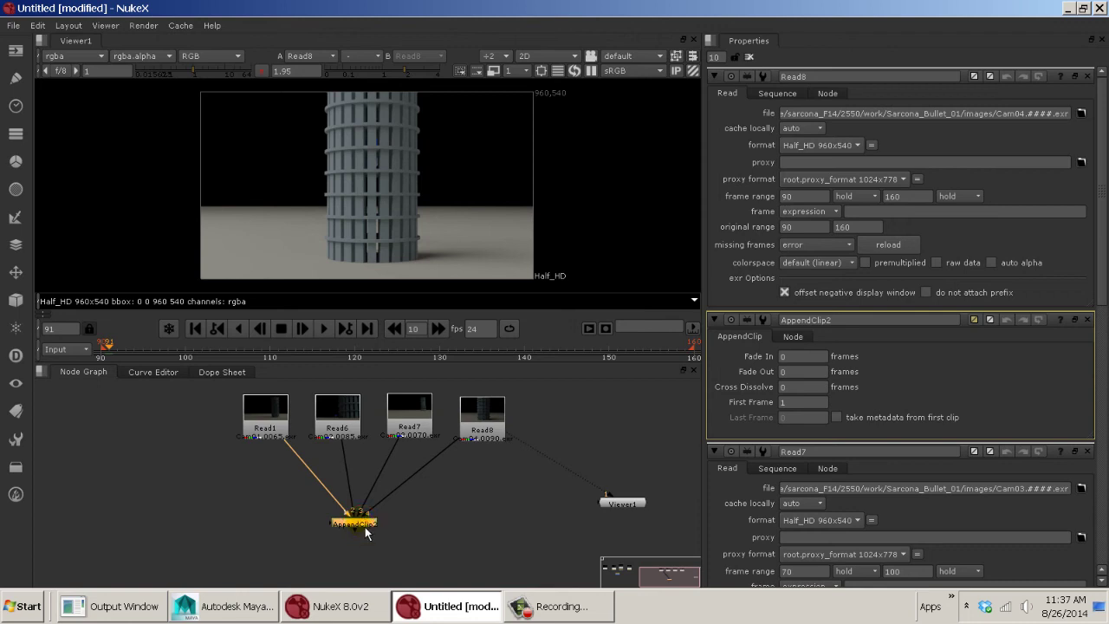
left_click_drag(365, 527, 365, 523)
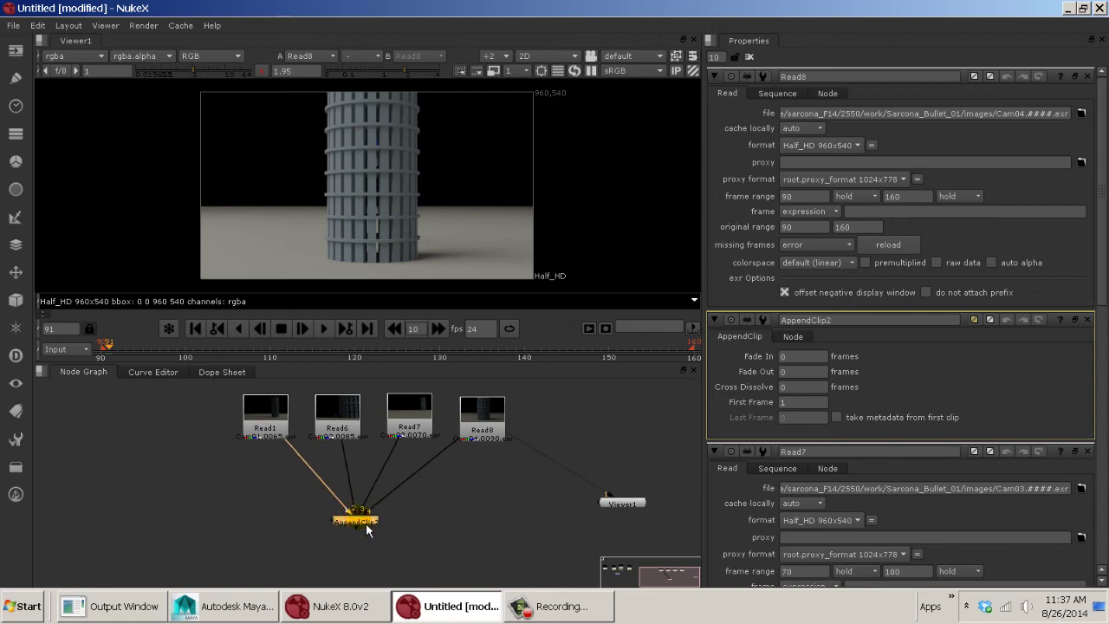
- Show the AppendClip output in Viewer1 and shift the four Read nodes slightly downward
key("1")
mouse_move(271, 420)
left_mouse_down()
mouse_move(269, 442)
mouse_move(272, 429)
left_mouse_up()
left_click_drag(338, 418, 403, 423)
left_click_drag(483, 415, 486, 430)
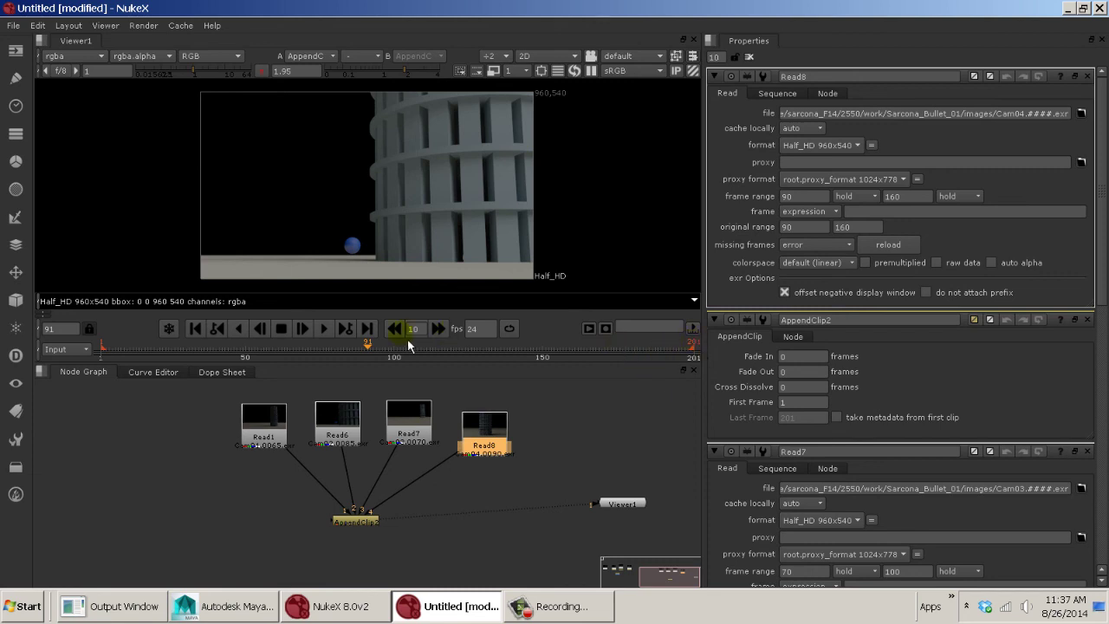
- Play the appended sequence from frame 1 and scrub the Cam03 section around frames 119 to 125 to examine the ball's impact
left_click(196, 329)
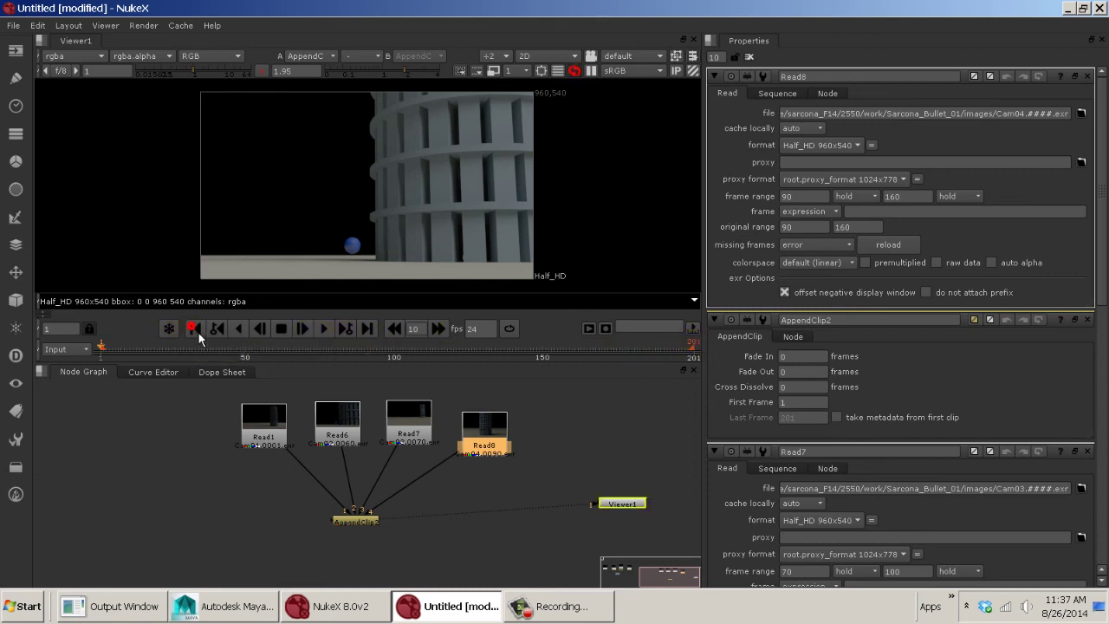
left_click(325, 335)
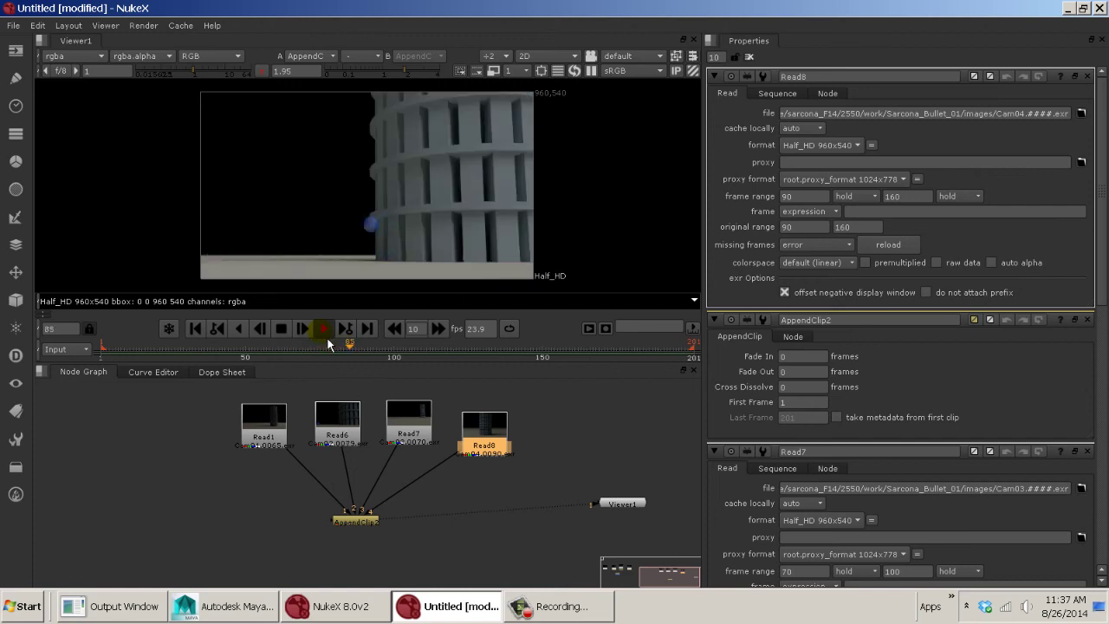
left_click(324, 330)
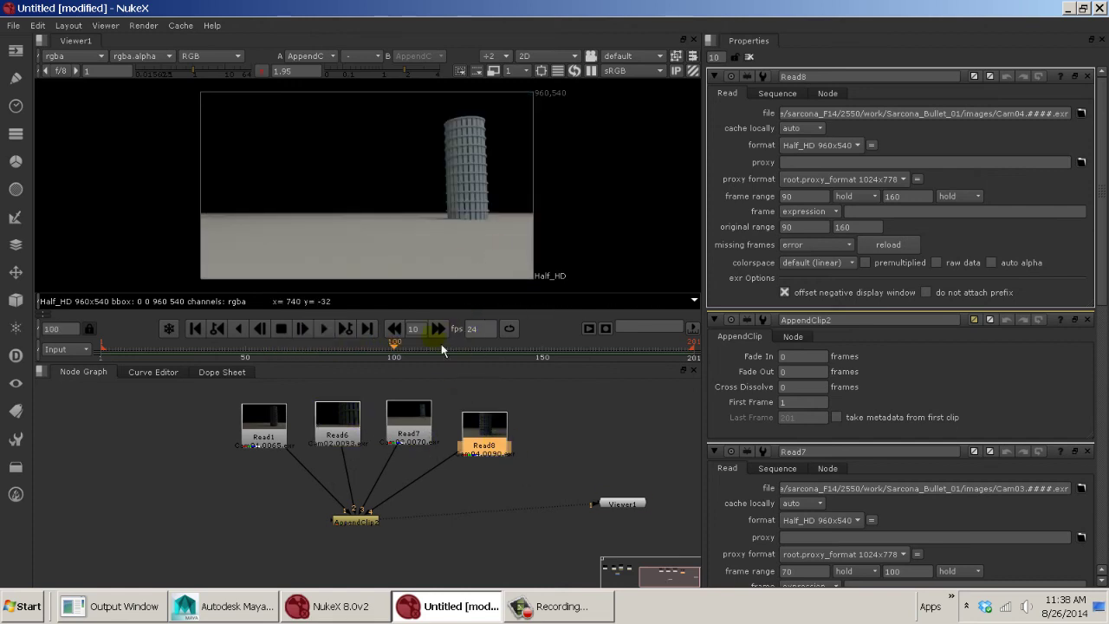
left_click_drag(402, 357, 474, 358)
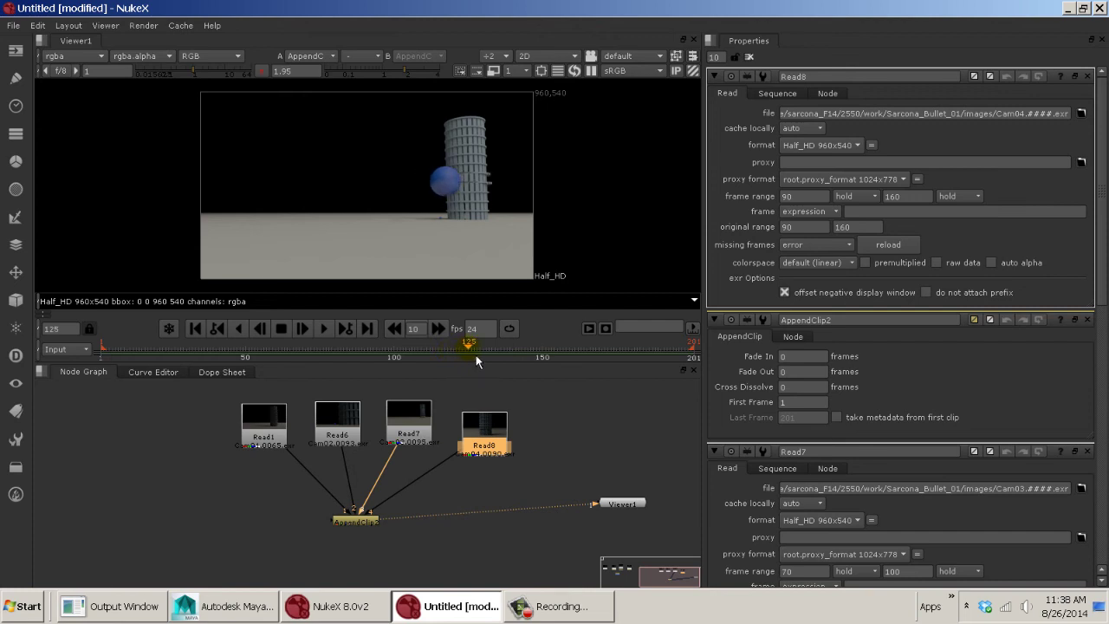
mouse_move(474, 353)
left_mouse_down()
mouse_move(500, 351)
mouse_move(455, 343)
left_mouse_up()
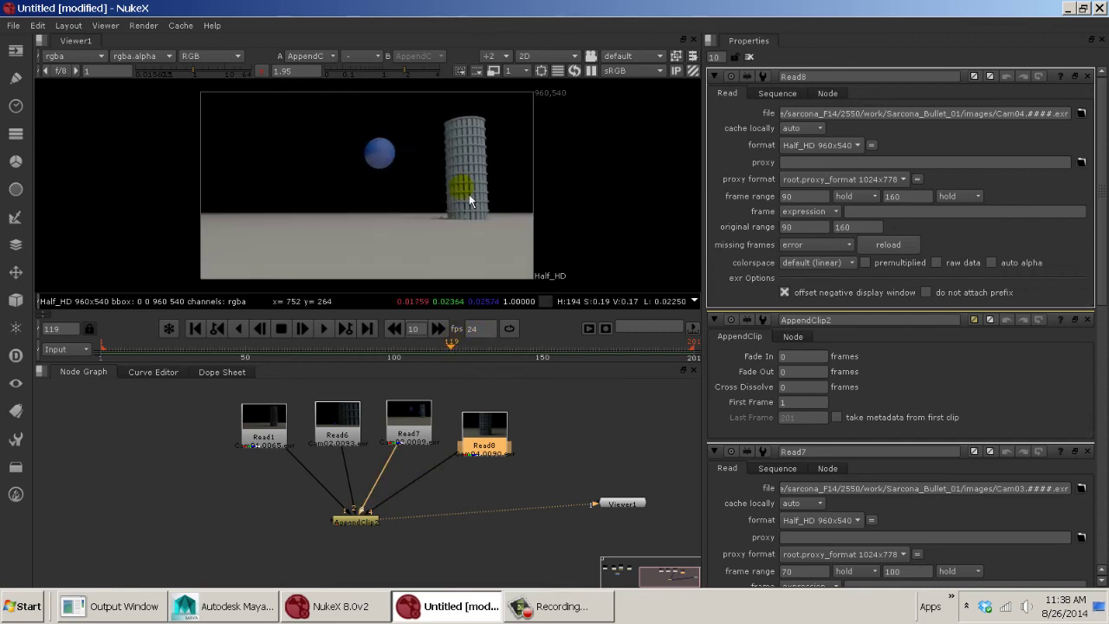
left_click_drag(132, 345, 476, 353)
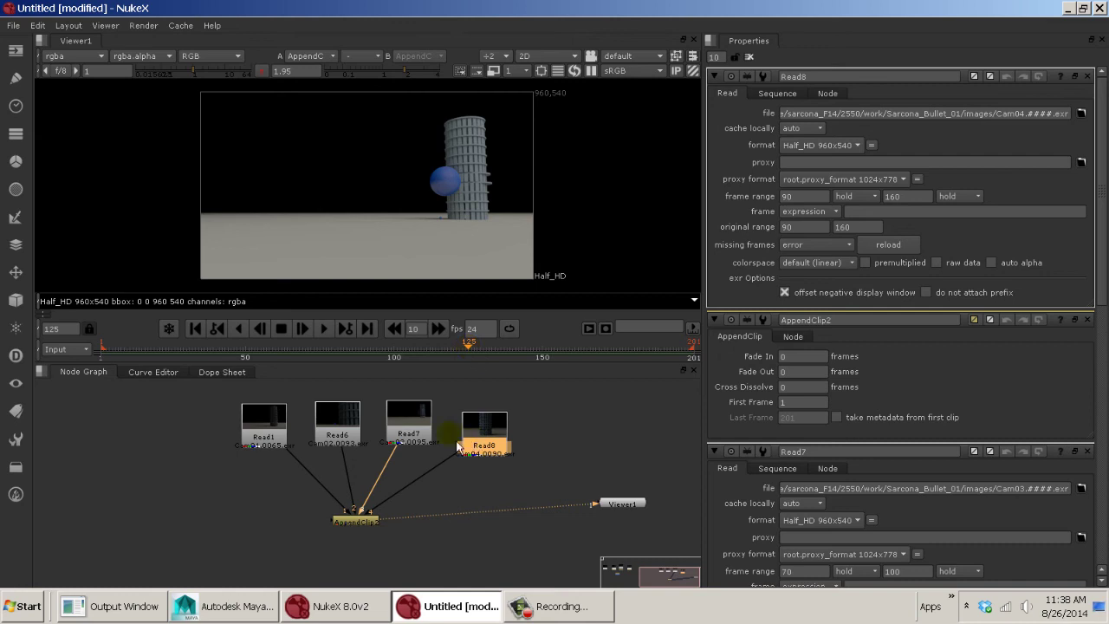
- Raise the Cam03 Read node slightly and insert a FrameRange node between it and the AppendClip node
left_click_drag(427, 428, 430, 420)
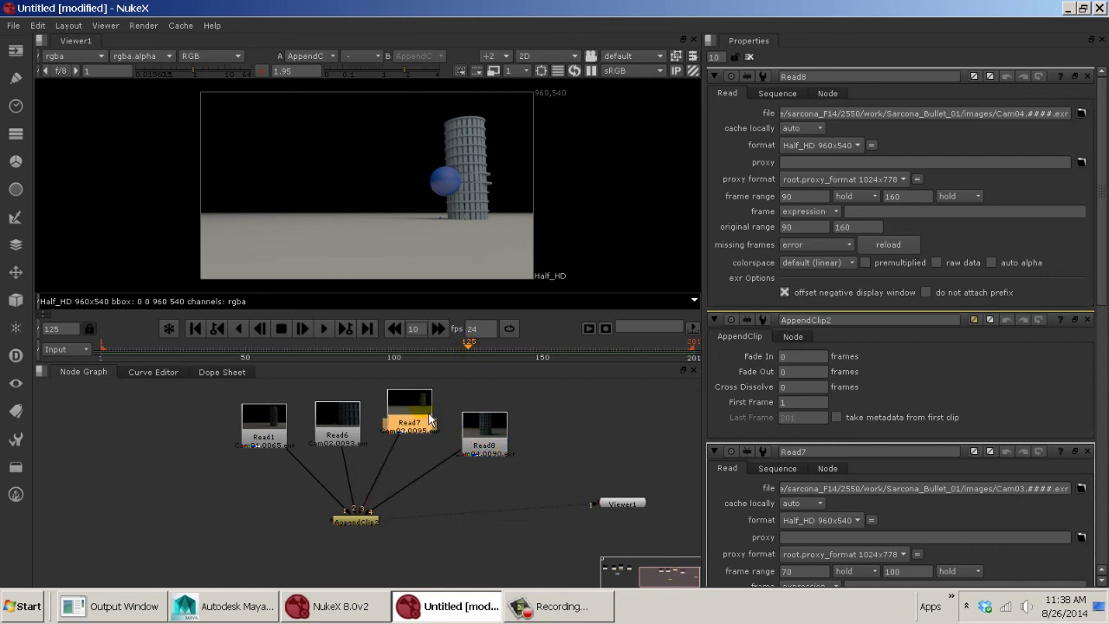
key("Tab")
left_click(444, 390)
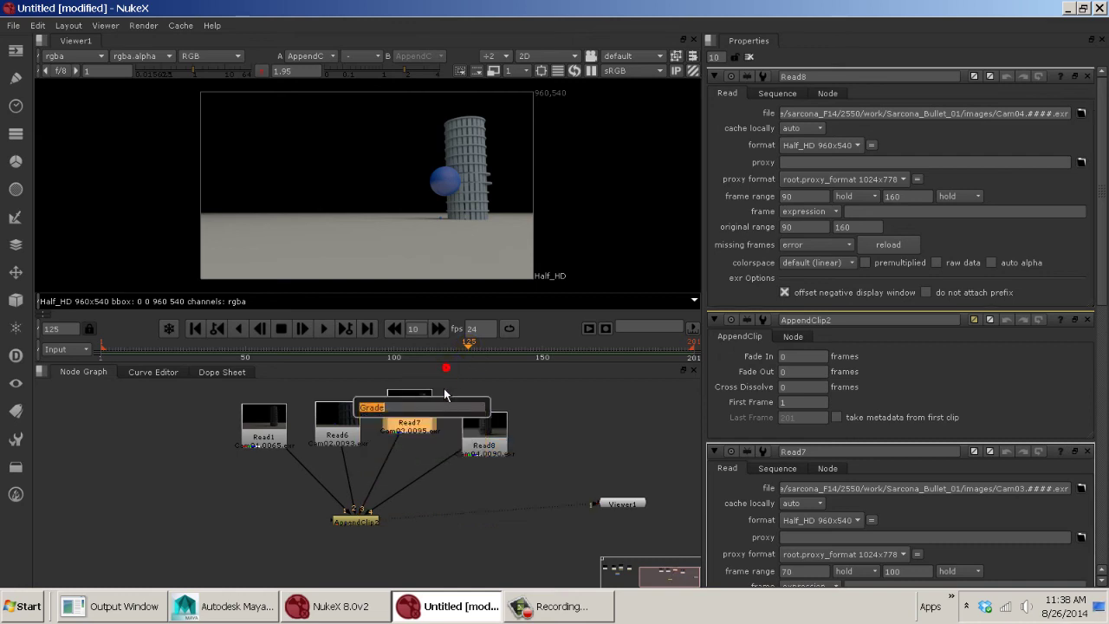
key("Escape")
left_click_drag(416, 429, 414, 433)
key("Tab")
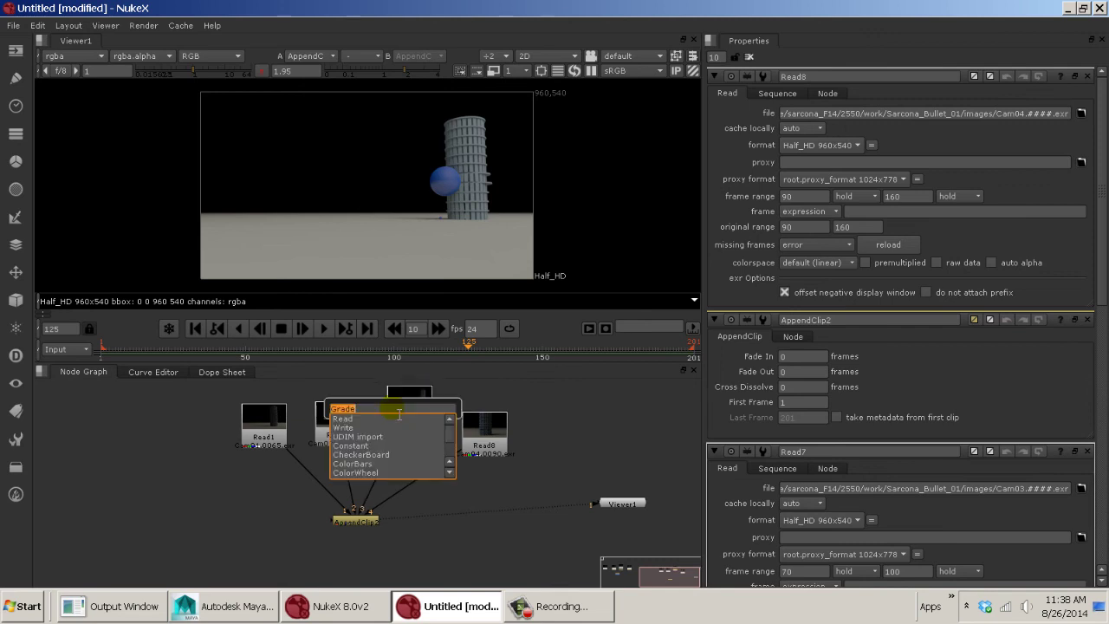
type("fra")
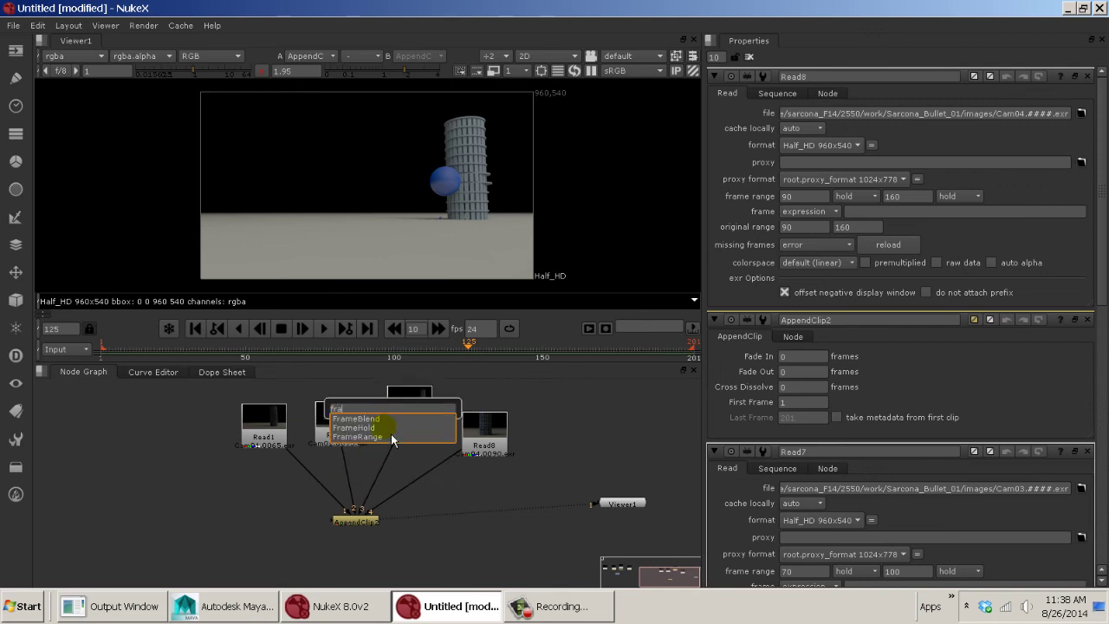
left_click(376, 438)
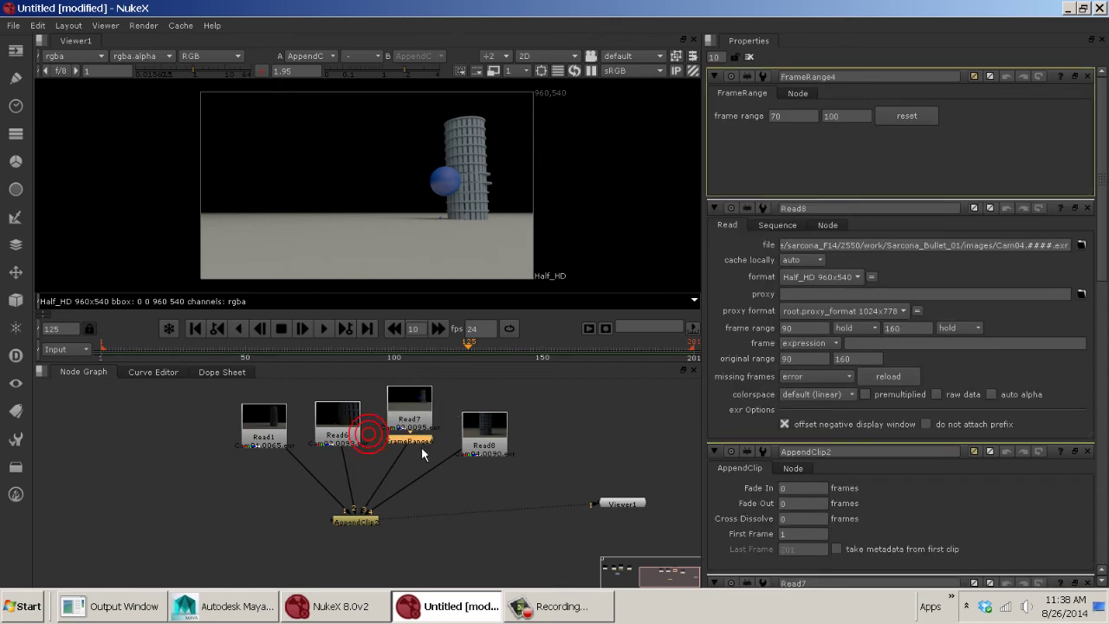
- Reposition the Cam03 Read node and its FrameRange node so they sit slightly apart above the AppendClip node
left_click(423, 429)
left_click_drag(423, 424, 425, 407)
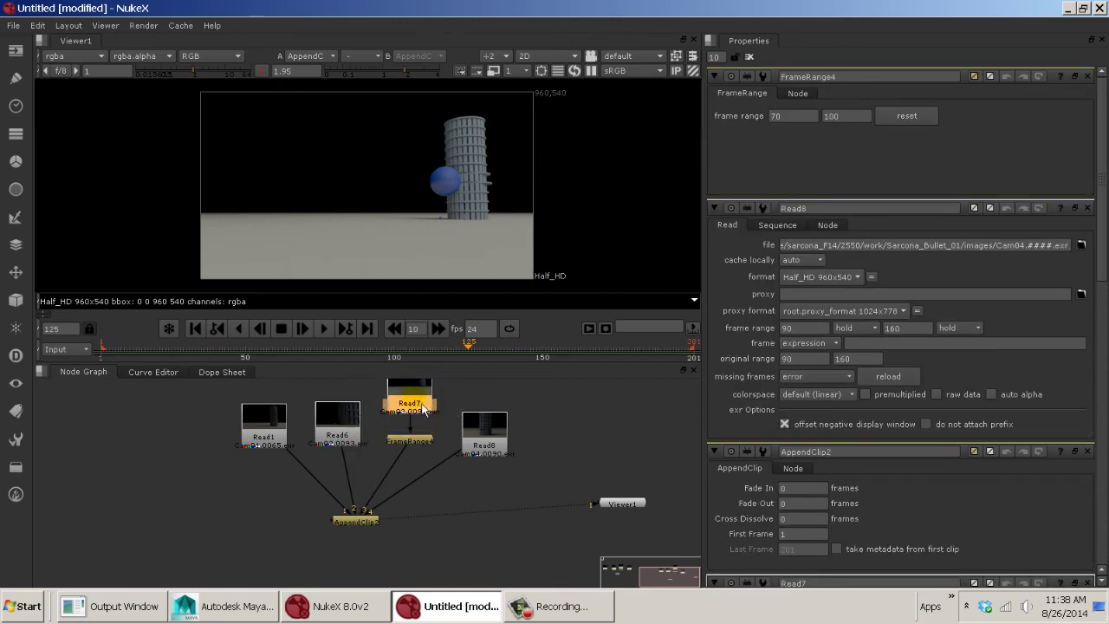
mouse_move(408, 446)
left_mouse_down()
mouse_move(366, 474)
mouse_move(407, 456)
left_mouse_up()
left_click_drag(409, 395, 410, 410)
left_click(420, 452)
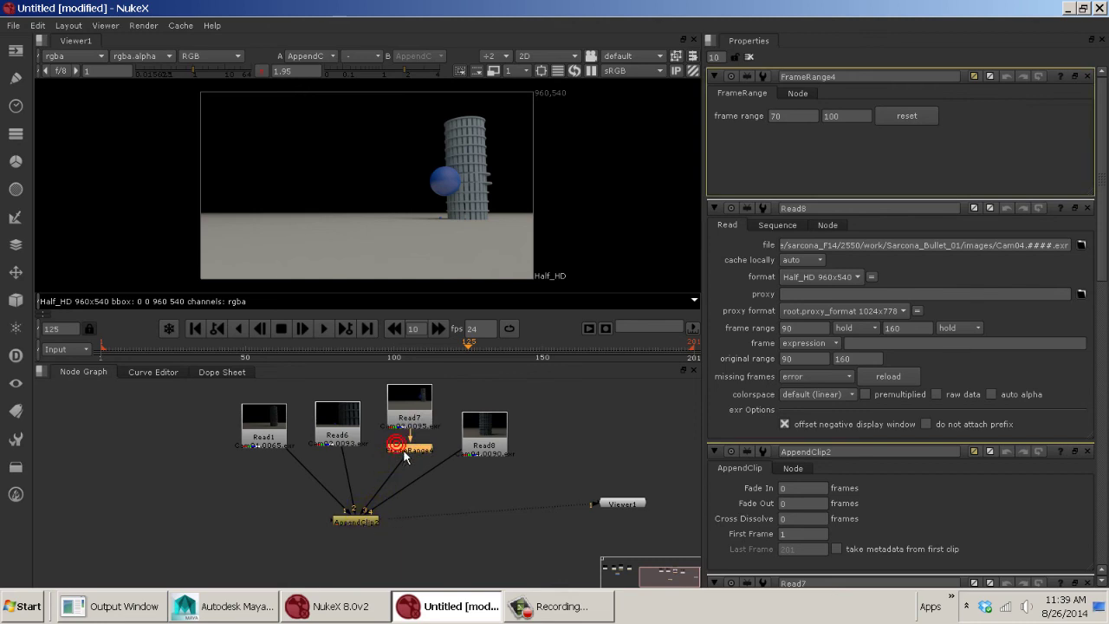
- Try an end frame of 90 in the Cam03 FrameRange node and scrub back to frame 121 to check the cut
left_click(835, 116)
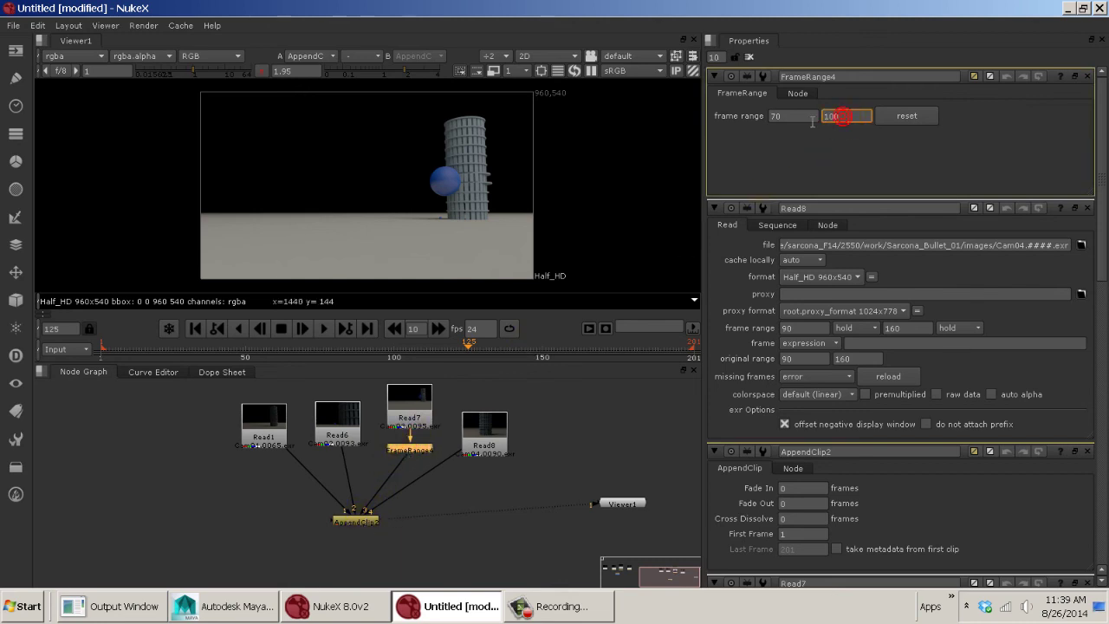
left_click_drag(850, 123, 823, 126)
type("90")
key("Return")
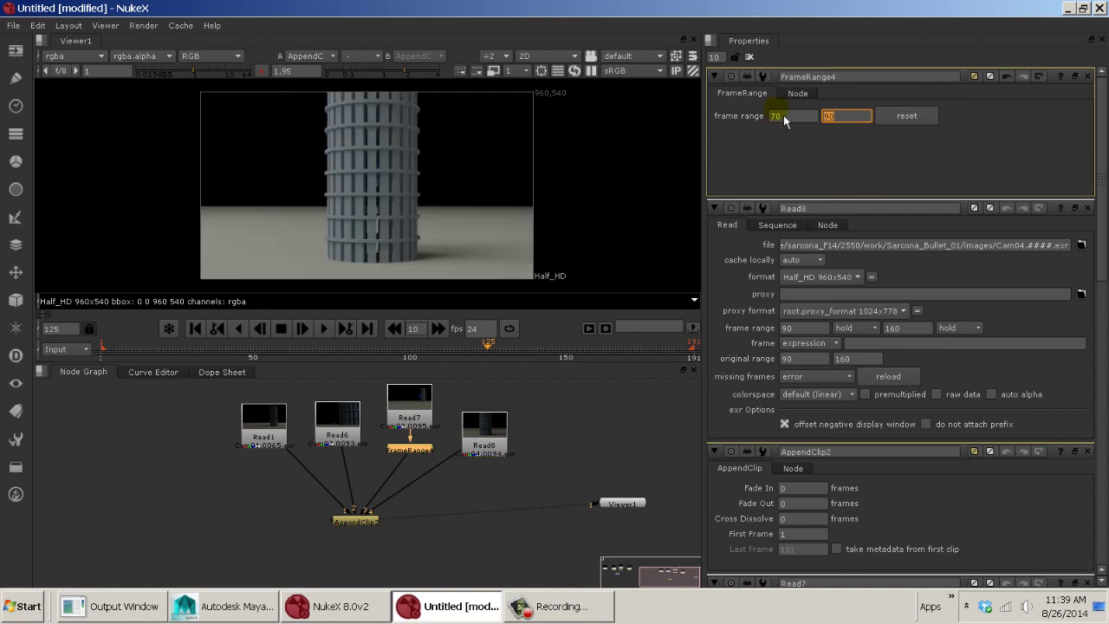
mouse_move(495, 348)
left_mouse_down()
mouse_move(472, 351)
mouse_move(489, 353)
mouse_move(481, 348)
left_mouse_up()
- Set the end frame of the Cam03 FrameRange node to 95 and scrub across the cut into Cam04
key("Return")
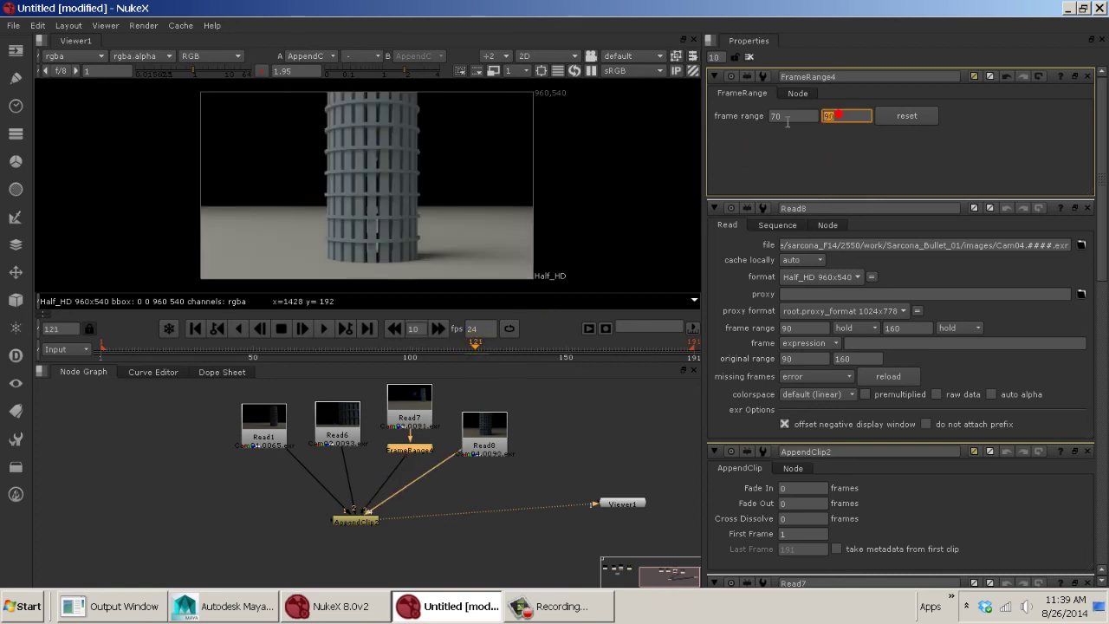
type("95")
key("Return")
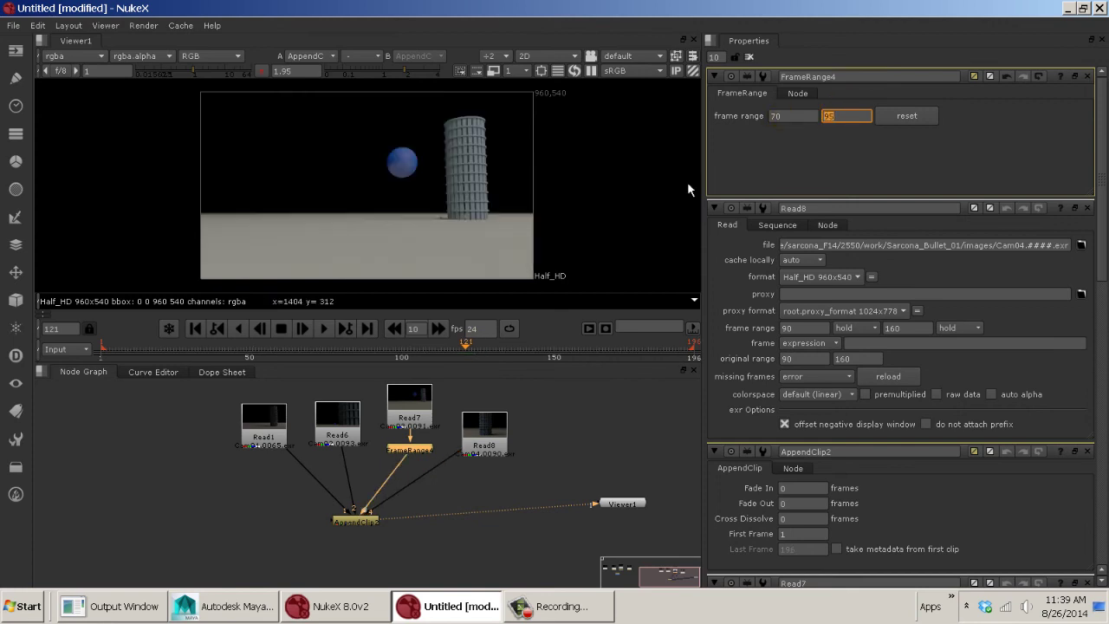
left_click_drag(474, 358, 497, 352)
- Raise the Cam04 Read node slightly and insert a FrameRange node between it and the AppendClip node
mouse_move(481, 434)
left_mouse_down()
mouse_move(487, 408)
mouse_move(491, 424)
left_mouse_up()
key("Tab")
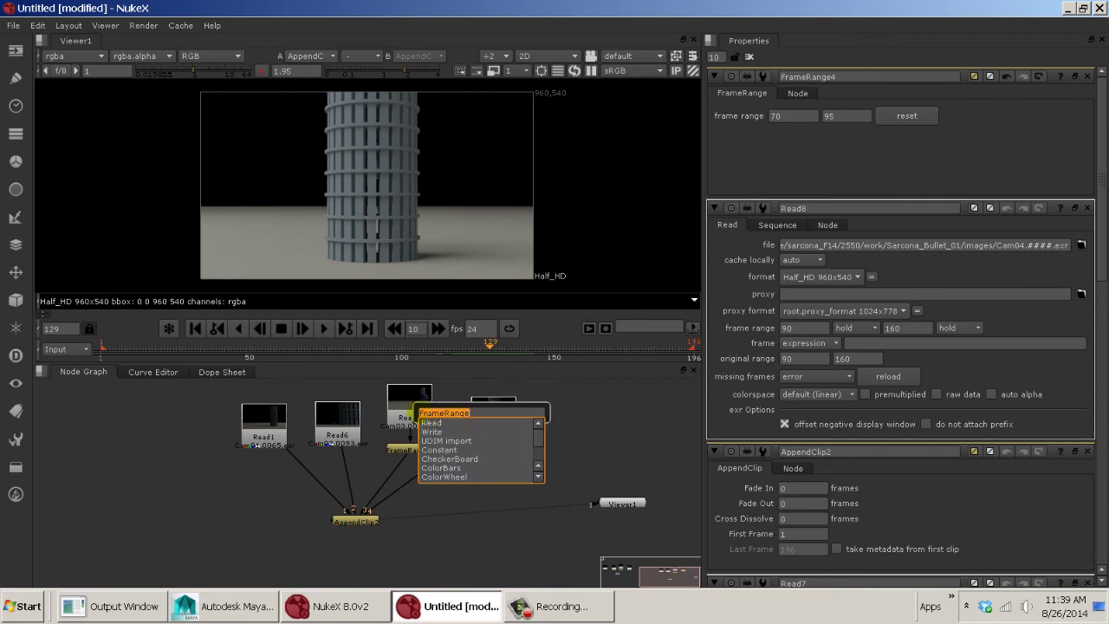
key("Return")
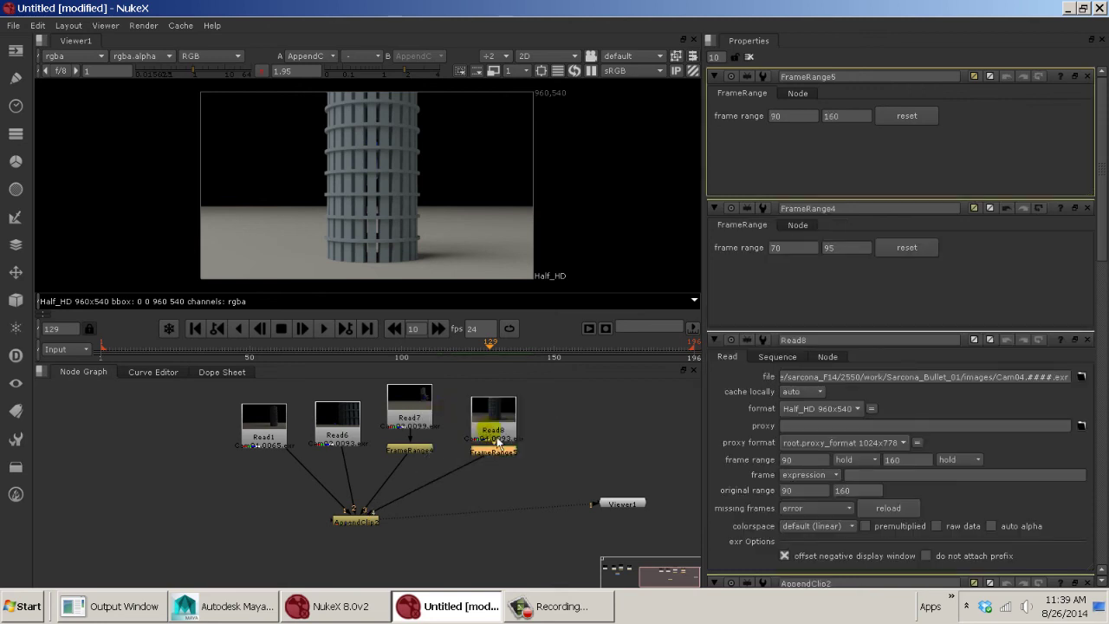
double_click(793, 117)
double_click(837, 252)
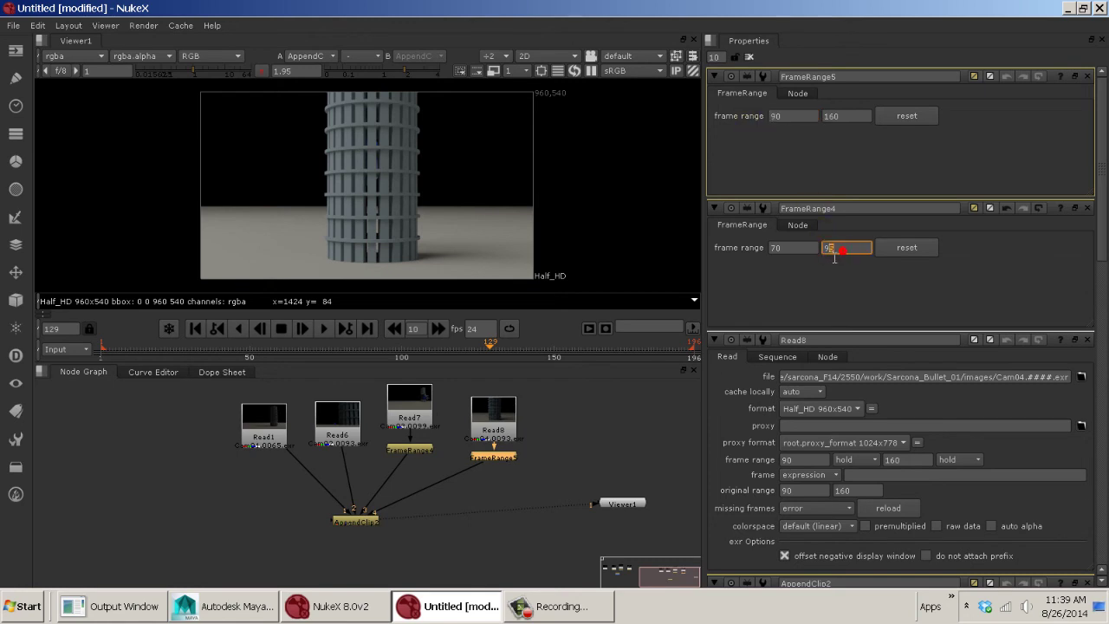
left_click(795, 117)
key("1")
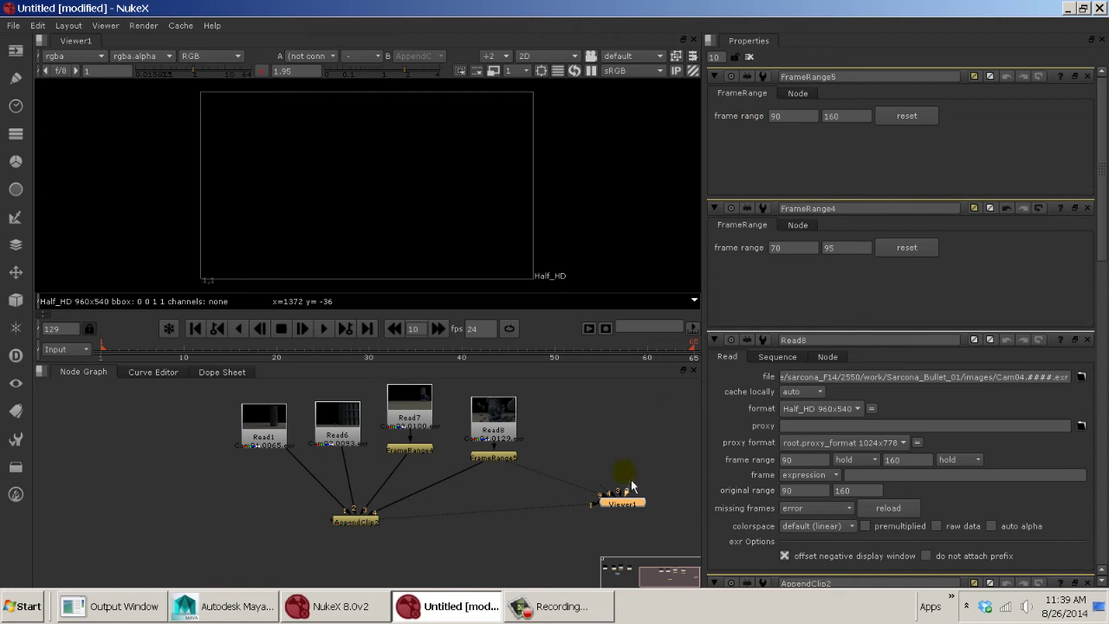
left_click_drag(601, 493, 592, 498)
left_click(621, 511)
left_click(358, 525)
key("1")
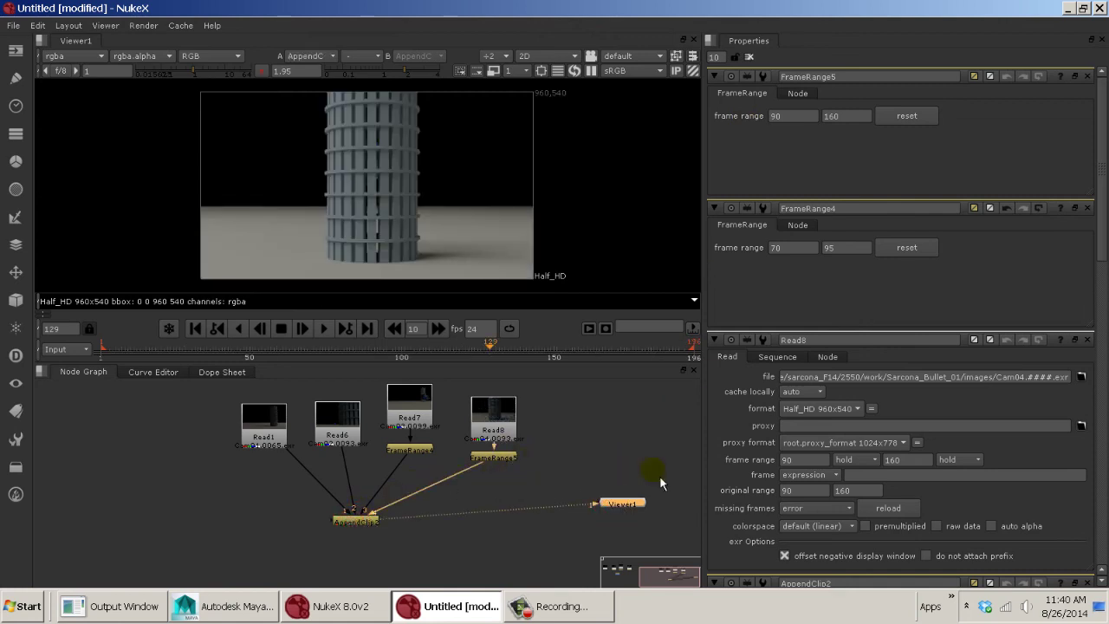
- Try a start frame of 95 in the Cam04 FrameRange node and compare it with the Cam03 frame range
left_click_drag(802, 114, 759, 124)
type("953")
key("BackSpace")
key("Return")
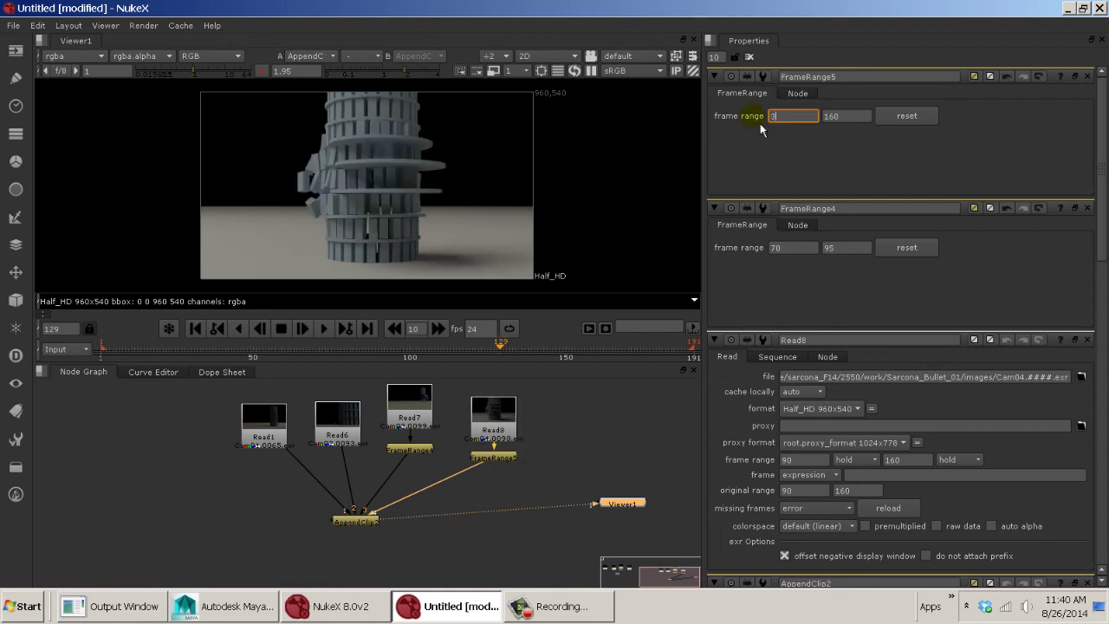
left_click_drag(793, 114, 742, 116)
type("95")
right_click(740, 120)
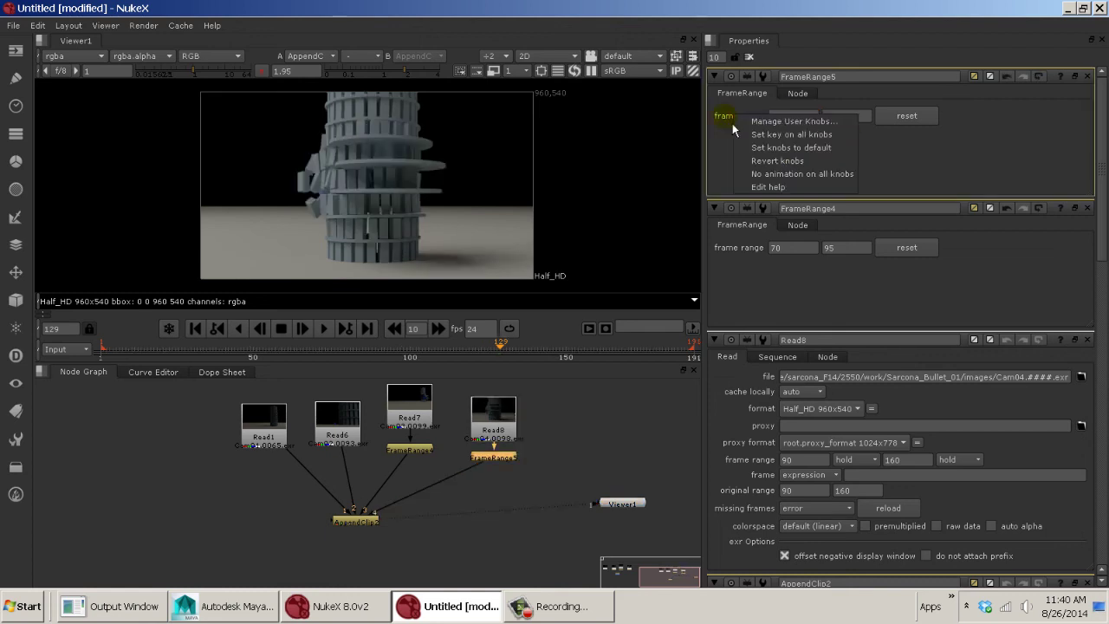
left_click(732, 123)
double_click(781, 117)
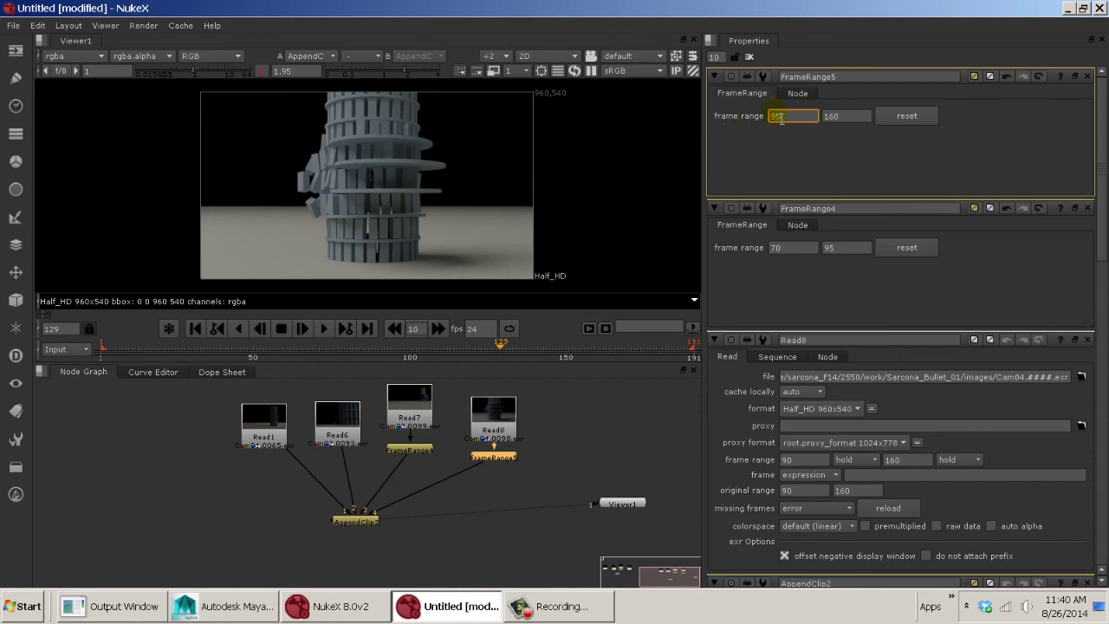
left_click(587, 434)
left_click(422, 451)
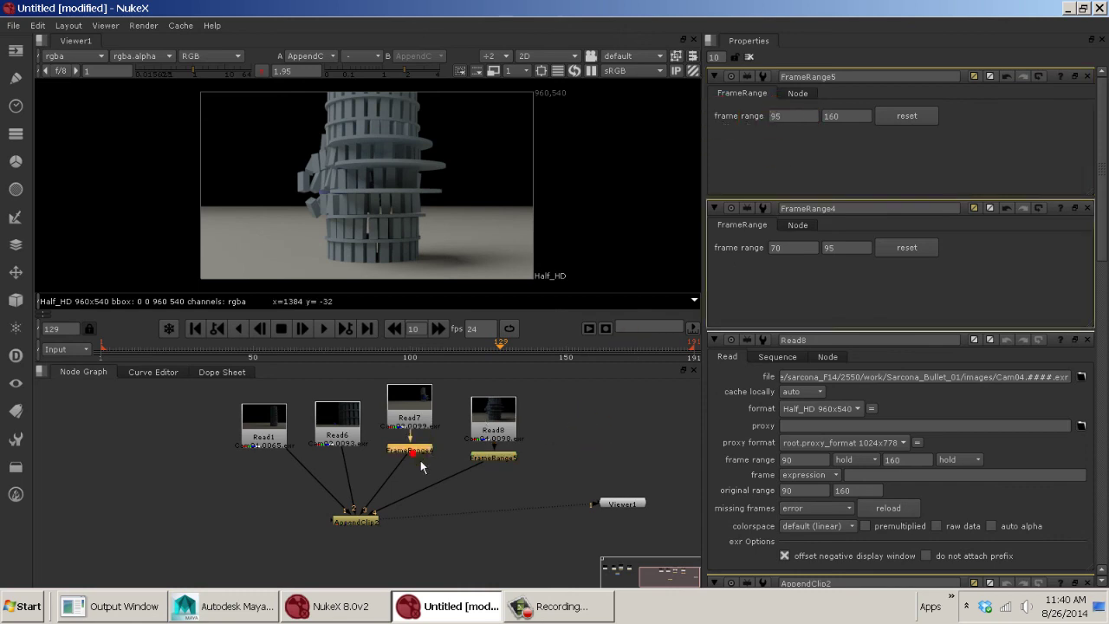
left_click(492, 457)
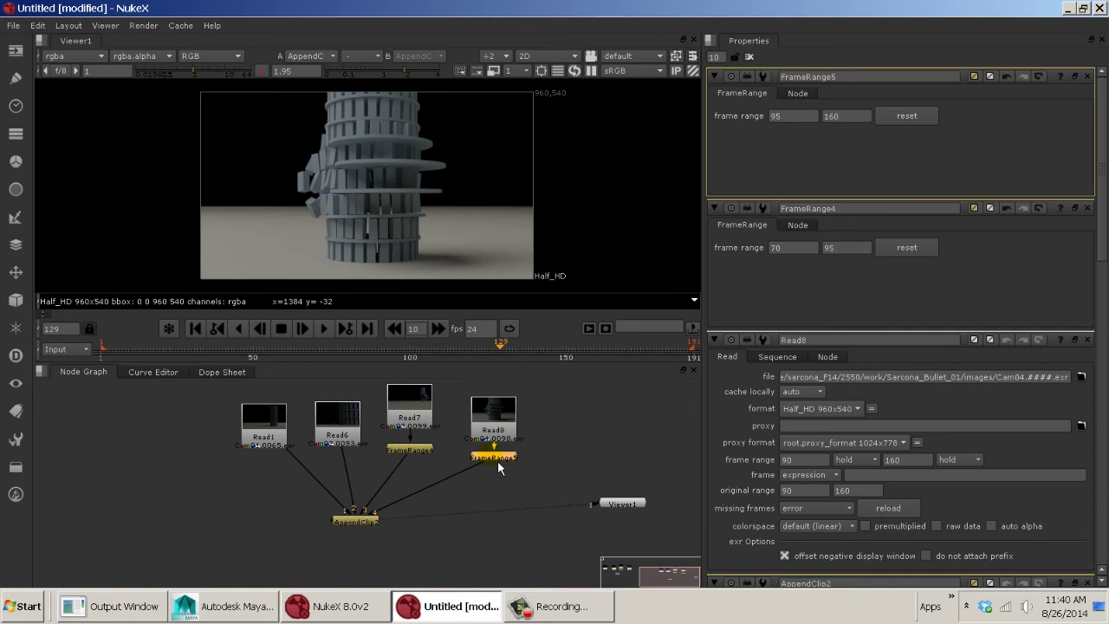
- Move to frame 126 at the Cam04 cut and set the start frame of the Cam04 FrameRange node to 96
mouse_move(505, 356)
left_mouse_down()
mouse_move(410, 350)
mouse_move(522, 348)
mouse_move(492, 353)
left_mouse_up()
left_click(791, 117)
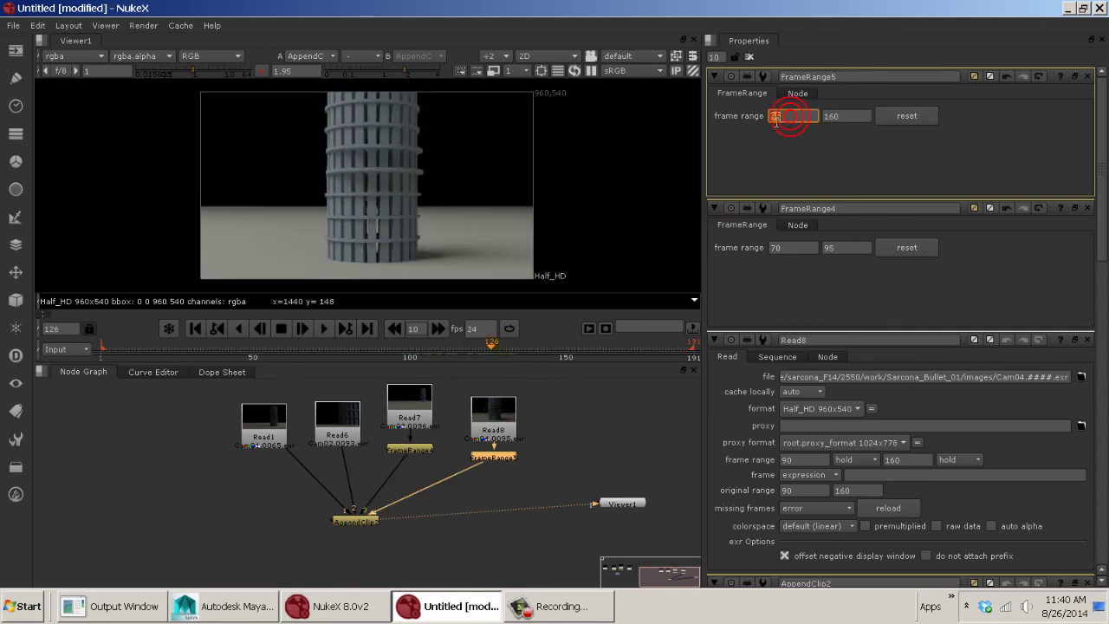
key("Return")
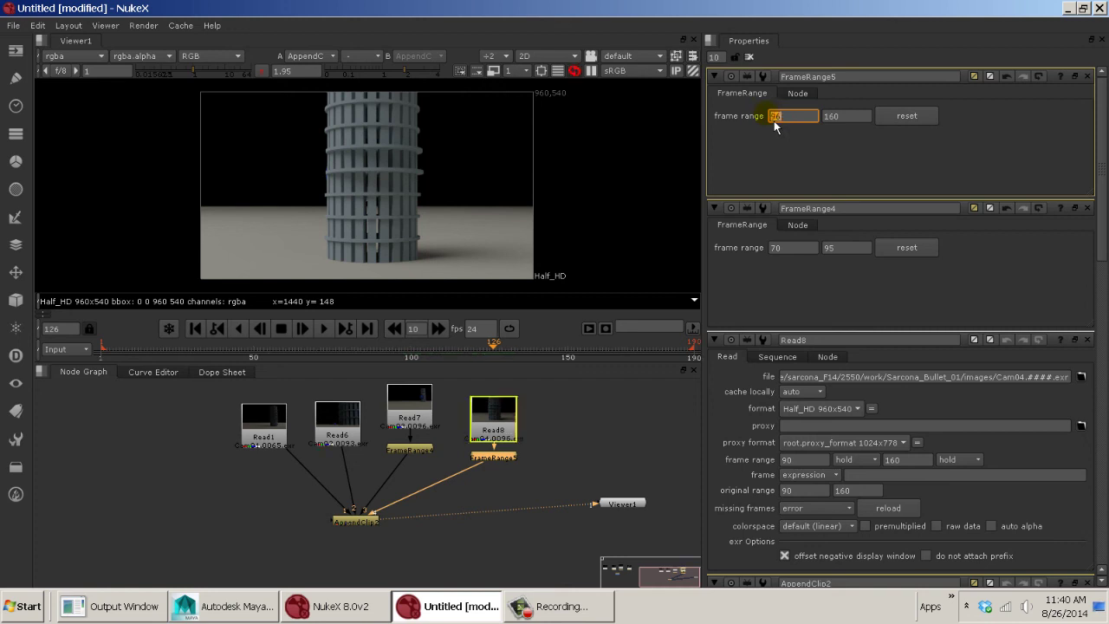
- Examine the ball's motion near the tower base up close in the Cam02 and Cam03 sections, starting around frame 75
left_click_drag(488, 355, 334, 347)
scroll(384, 233, "up", 1)
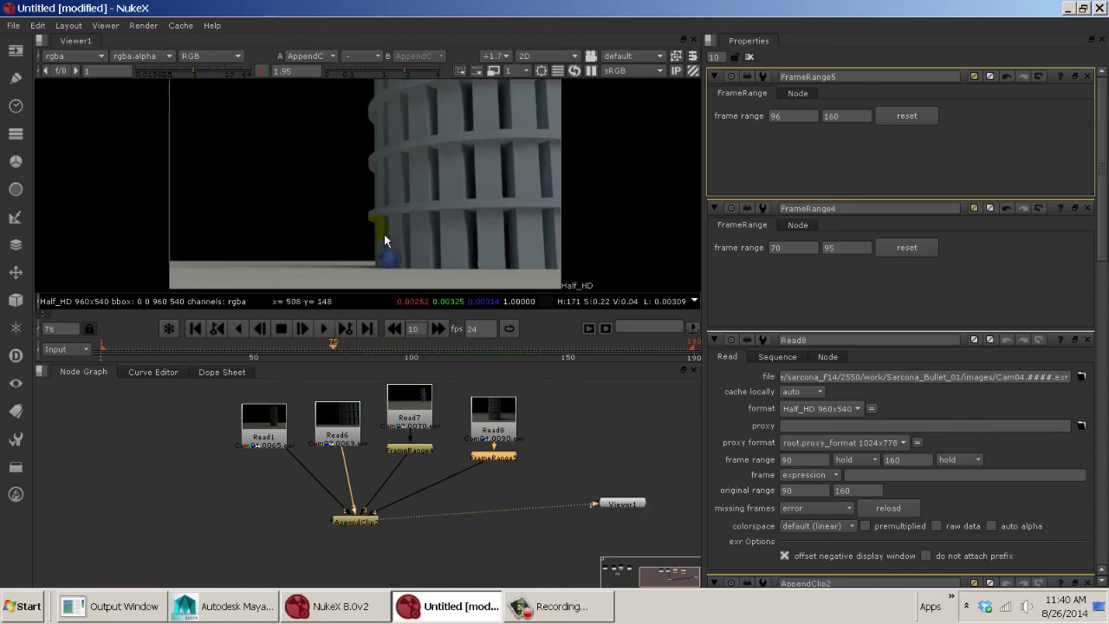
middle_click_drag(369, 235, 404, 187)
scroll(405, 186, "up", 6)
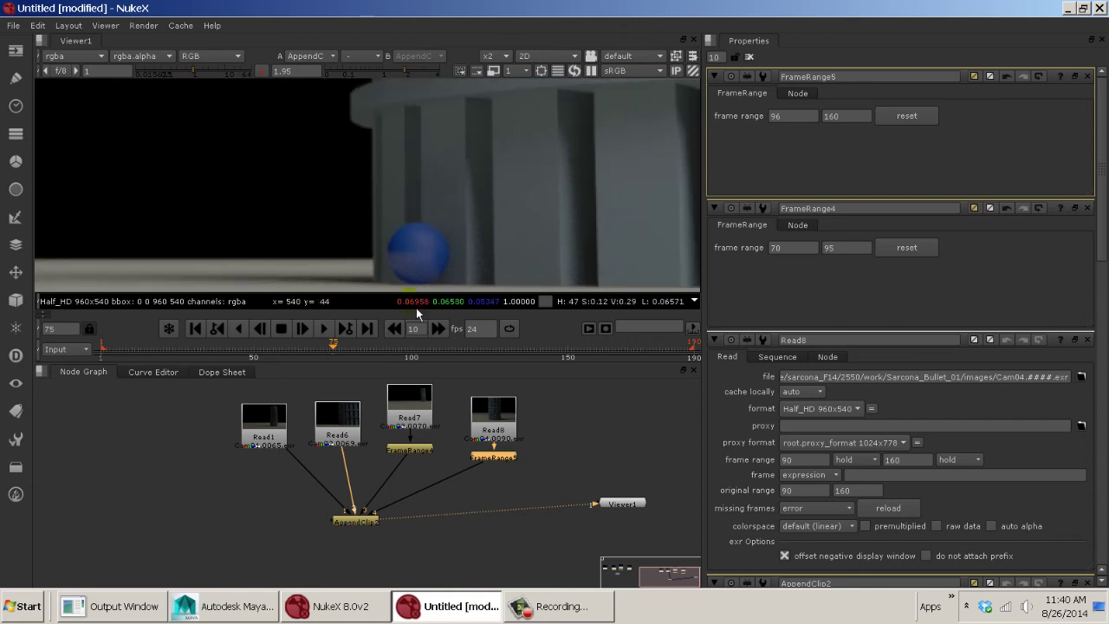
left_click_drag(338, 356, 417, 361)
middle_click_drag(609, 174, 635, 185, "alt")
middle_click_drag(658, 139, 481, 215)
left_click_drag(417, 354, 455, 354)
- Return the timeline from the custom frame range to the Input range
middle_click_drag(456, 355, 419, 355)
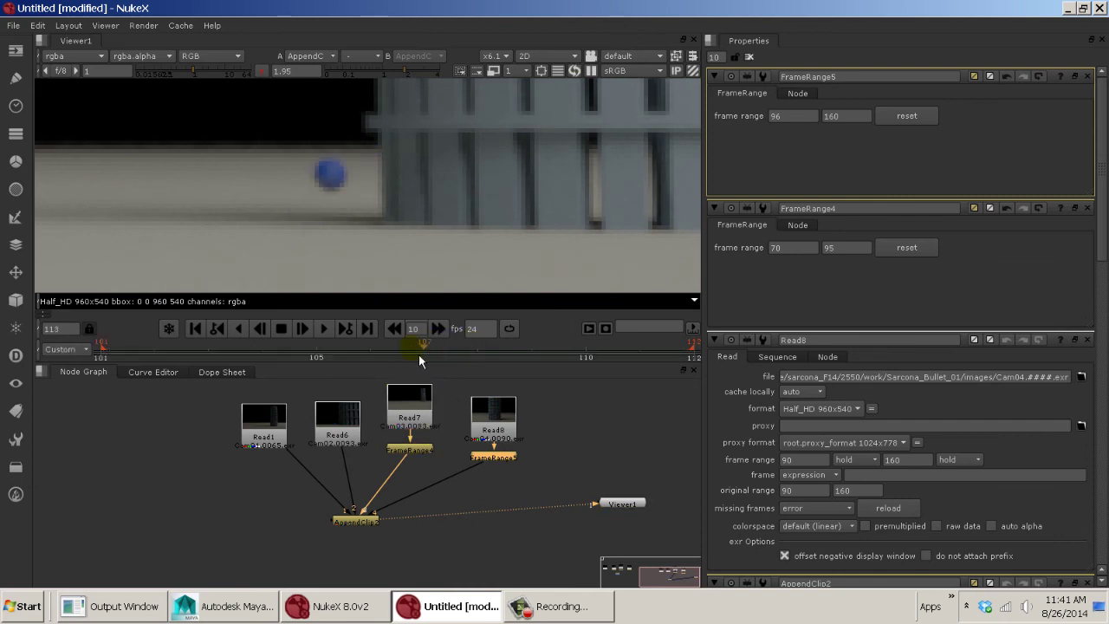
left_click(65, 349)
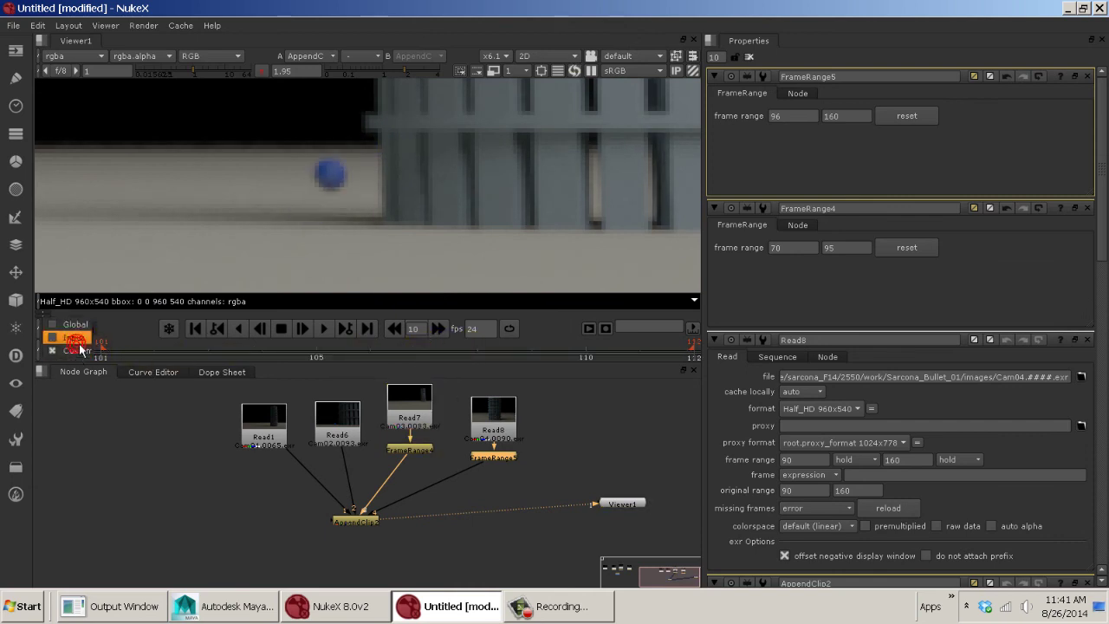
left_click(68, 328)
- View the full image again and scrub back through the Cam02 section to frame 81 to find a cut point
left_click(445, 354)
left_click_drag(456, 357, 389, 355)
scroll(431, 253, "down", 6)
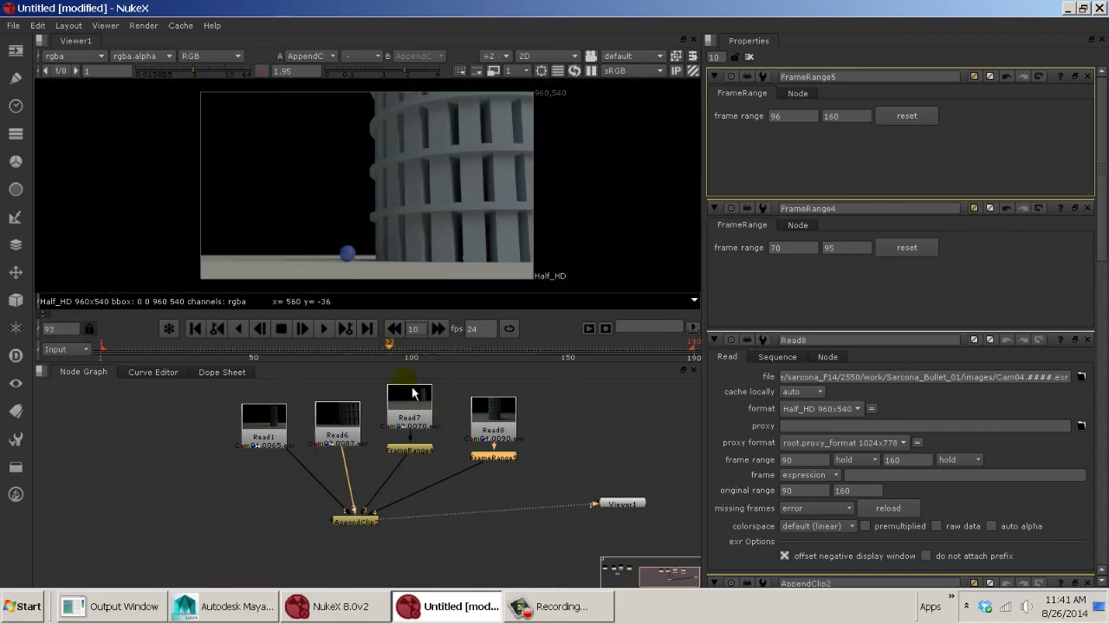
mouse_move(356, 357)
left_mouse_down()
mouse_move(133, 357)
mouse_move(276, 355)
mouse_move(400, 333)
mouse_move(326, 349)
mouse_move(359, 350)
left_mouse_up()
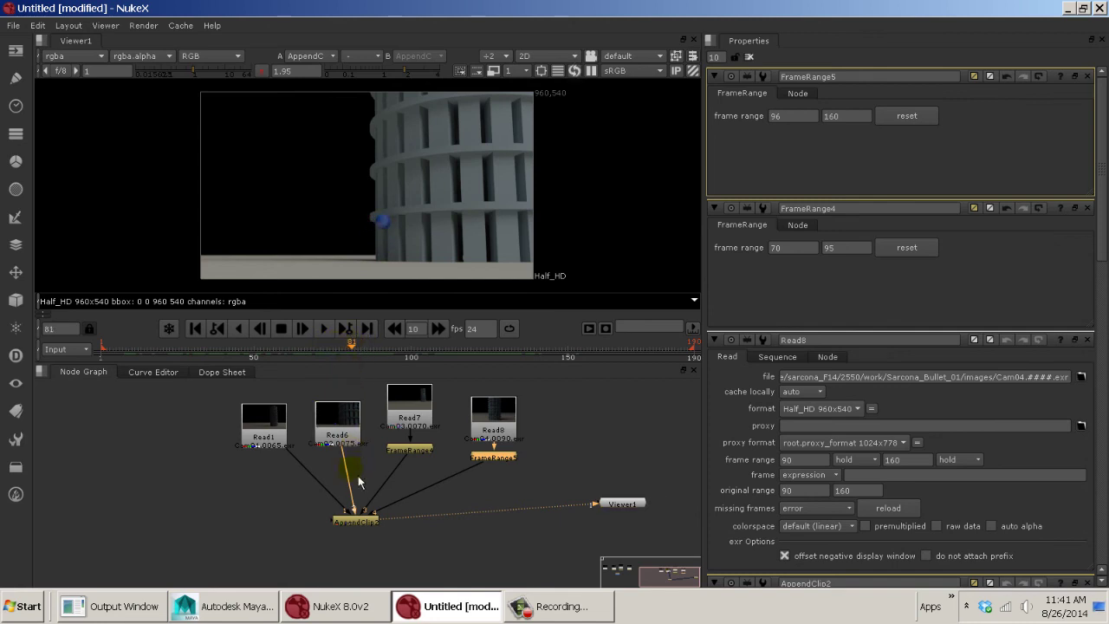
- Raise the Cam02 Read node slightly and insert a FrameRange node between it and the AppendClip node
left_click_drag(356, 440, 356, 429)
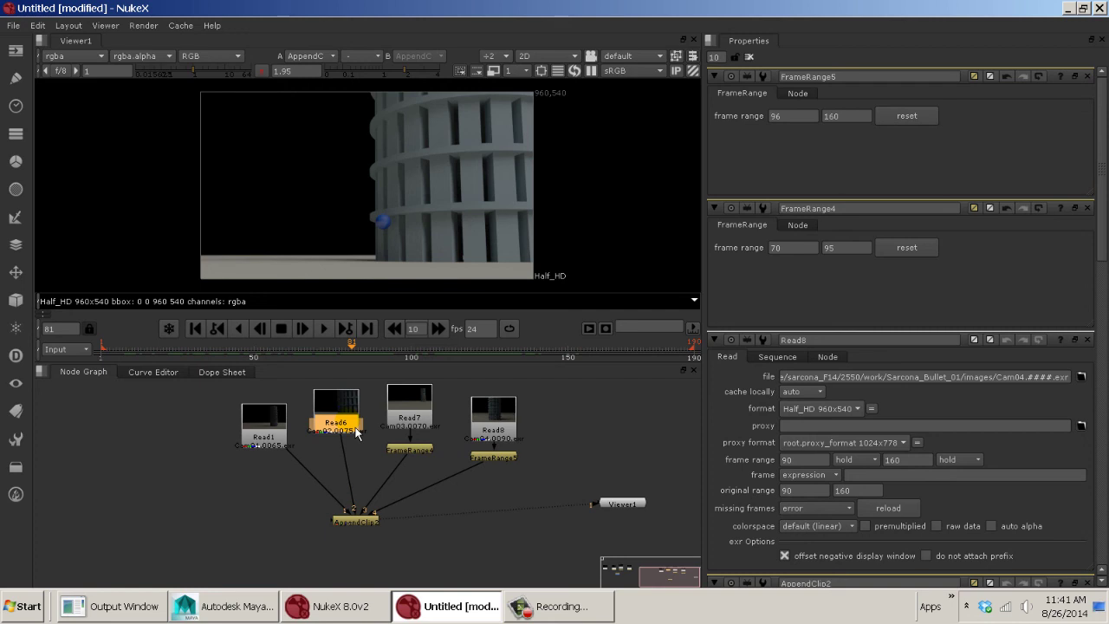
key("Tab")
key("Return")
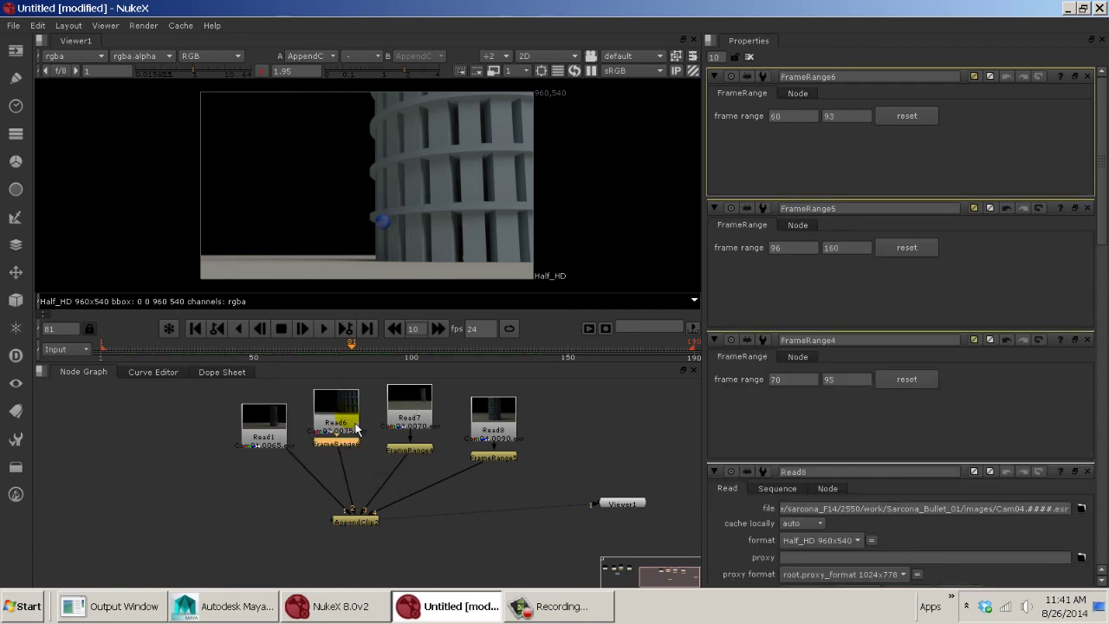
- Try end frames of 80 and 81 in the Cam02 FrameRange node and scrub to frame 84 to check the ball
double_click(833, 120)
left_click(840, 118)
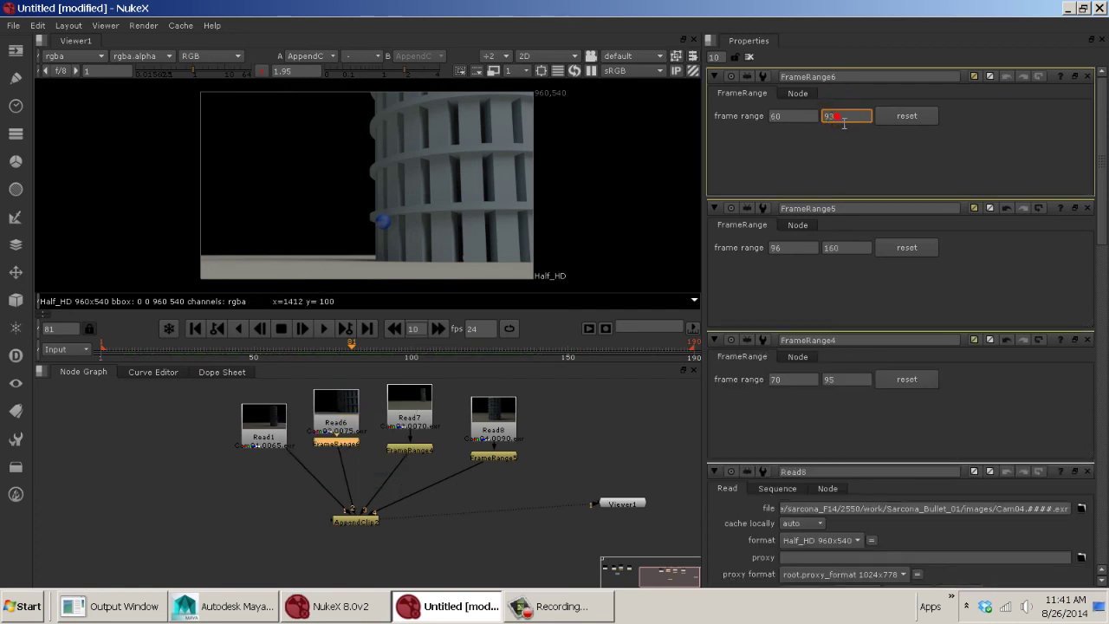
type("80")
key("Return")
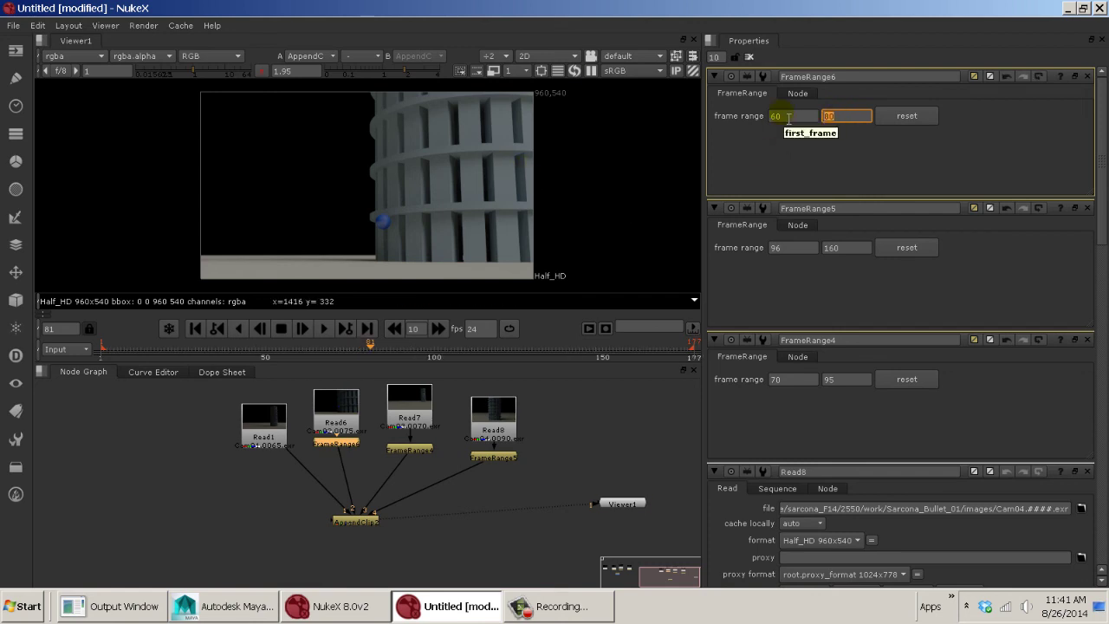
key("Return")
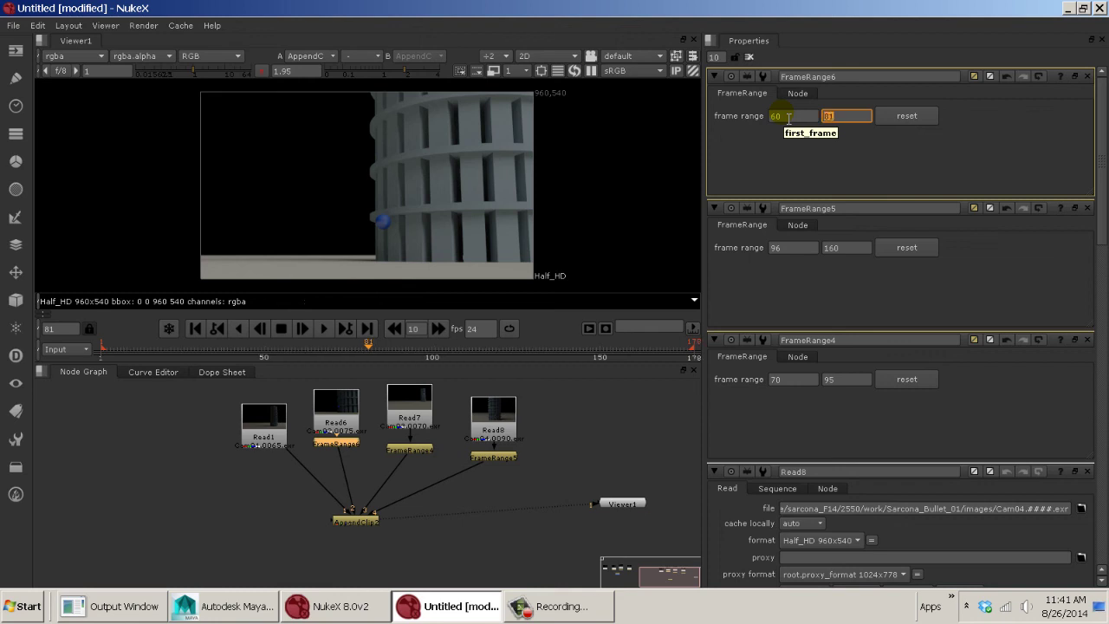
mouse_move(373, 352)
left_mouse_down()
mouse_move(362, 351)
mouse_move(399, 345)
mouse_move(378, 348)
left_mouse_up()
- Try an end frame of 75 in the Cam02 FrameRange node and scrub around the cut into Cam03
left_click(780, 165)
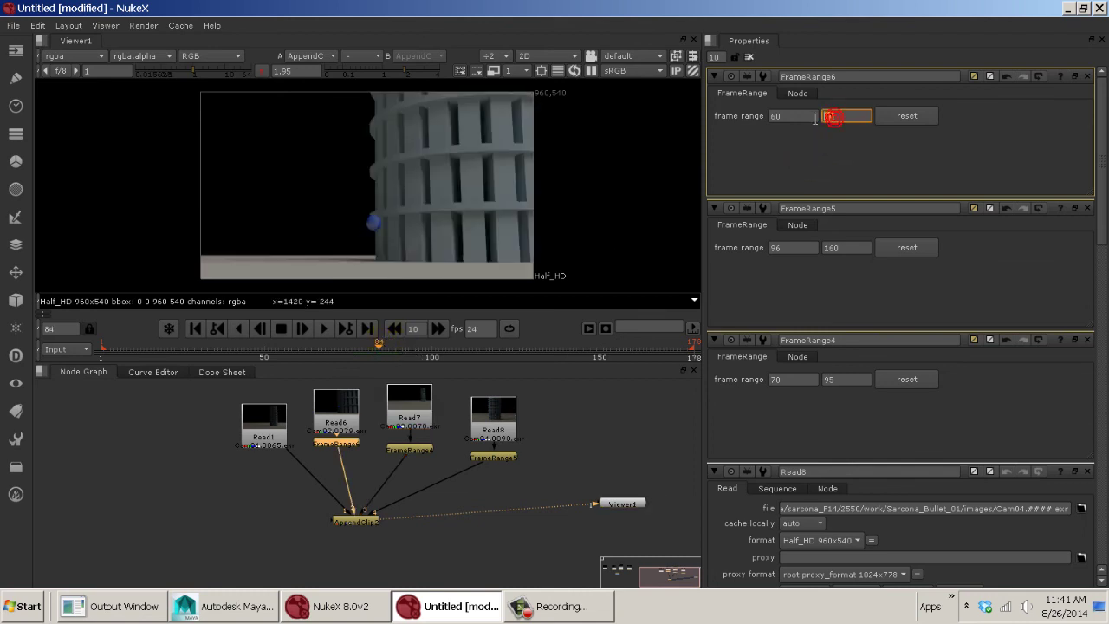
type("75")
key("Return")
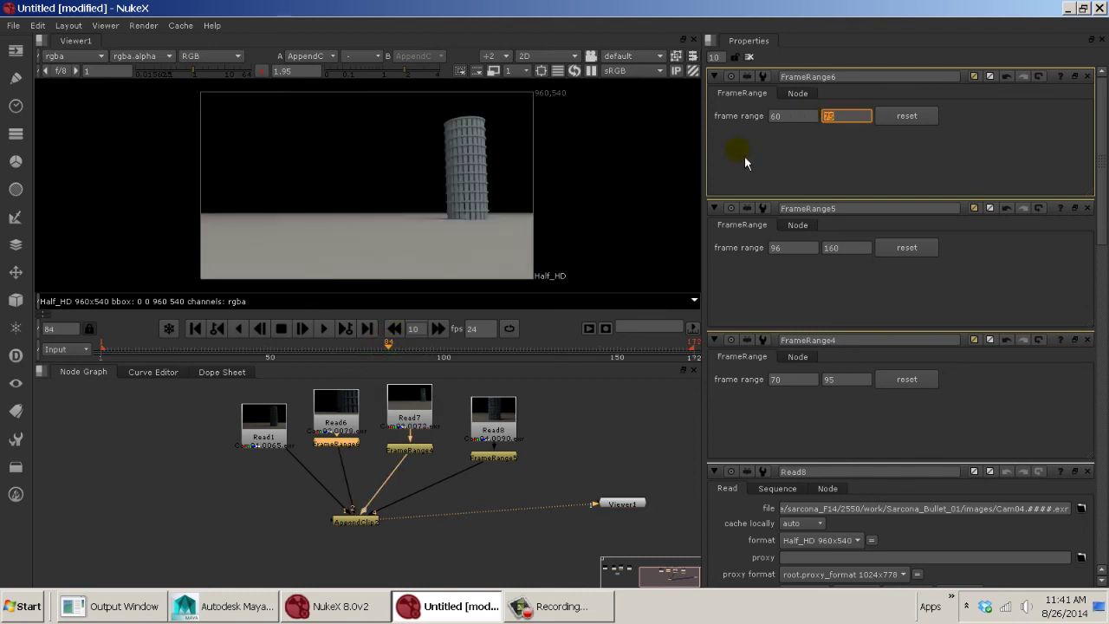
left_click_drag(388, 357, 393, 382)
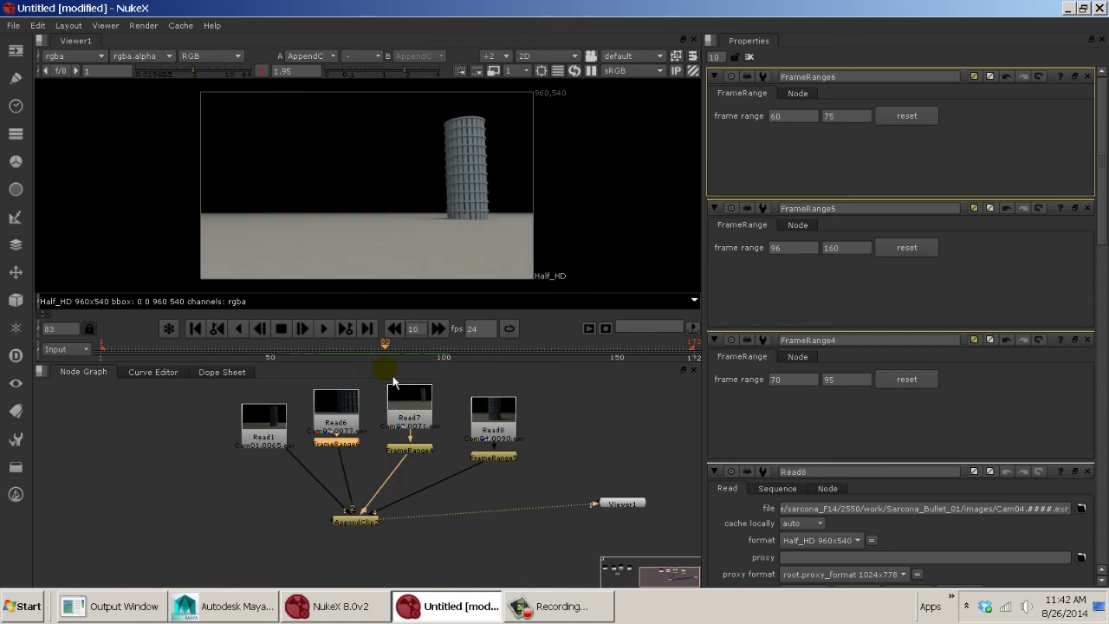
- Set the end frame of the Cam02 FrameRange node to 78 and scrub across the cut to frame 85
left_click(851, 119)
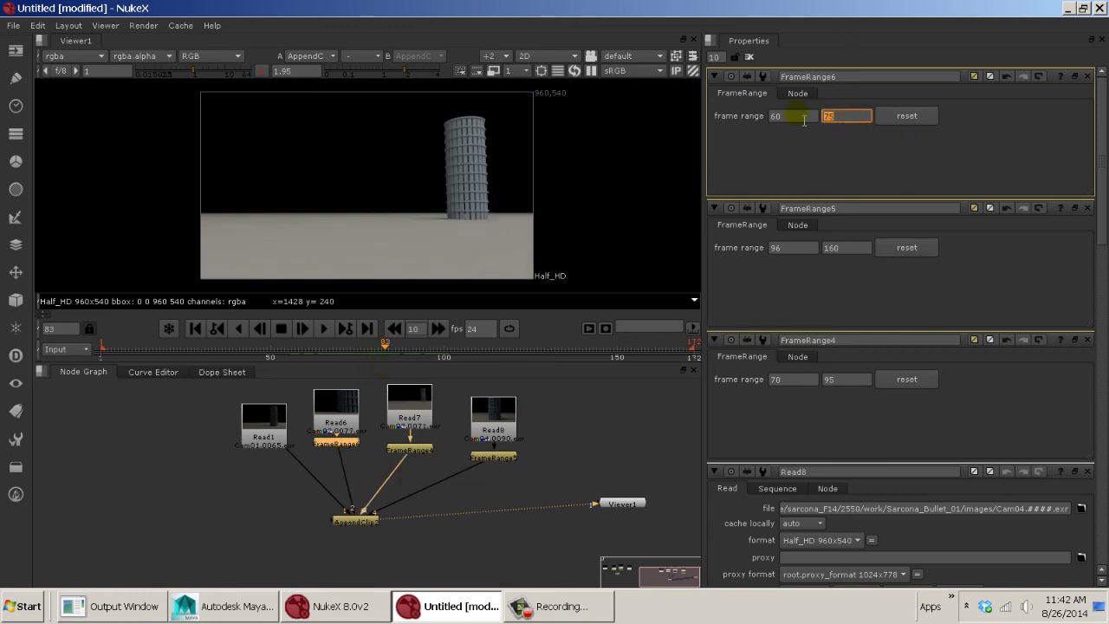
type("7")
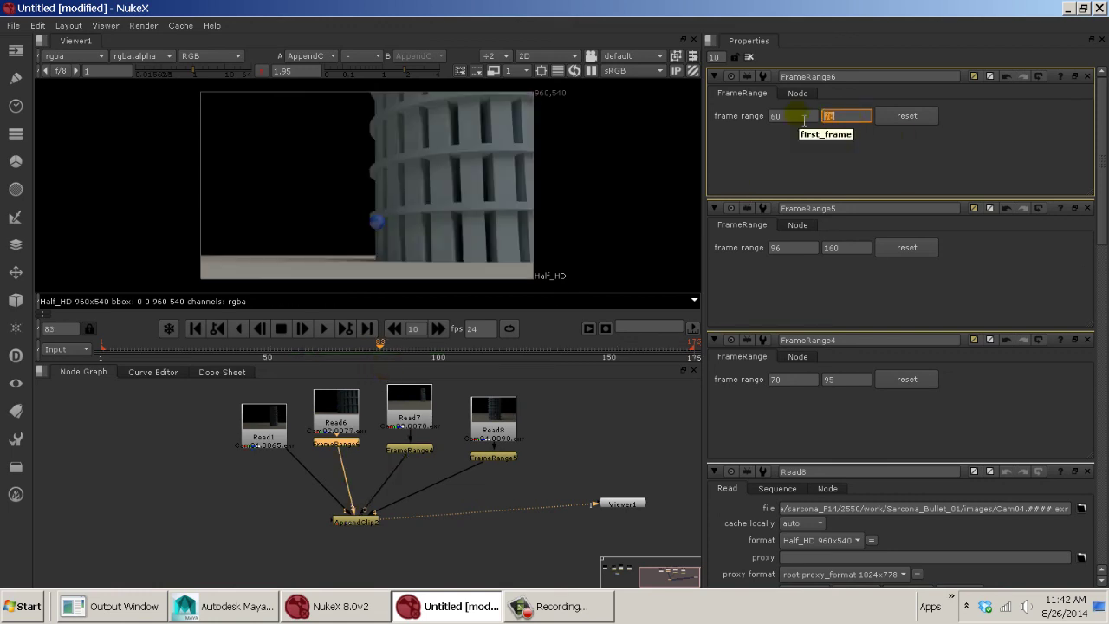
left_click(379, 354)
mouse_move(379, 353)
left_mouse_down()
mouse_move(331, 352)
mouse_move(393, 354)
left_mouse_up()
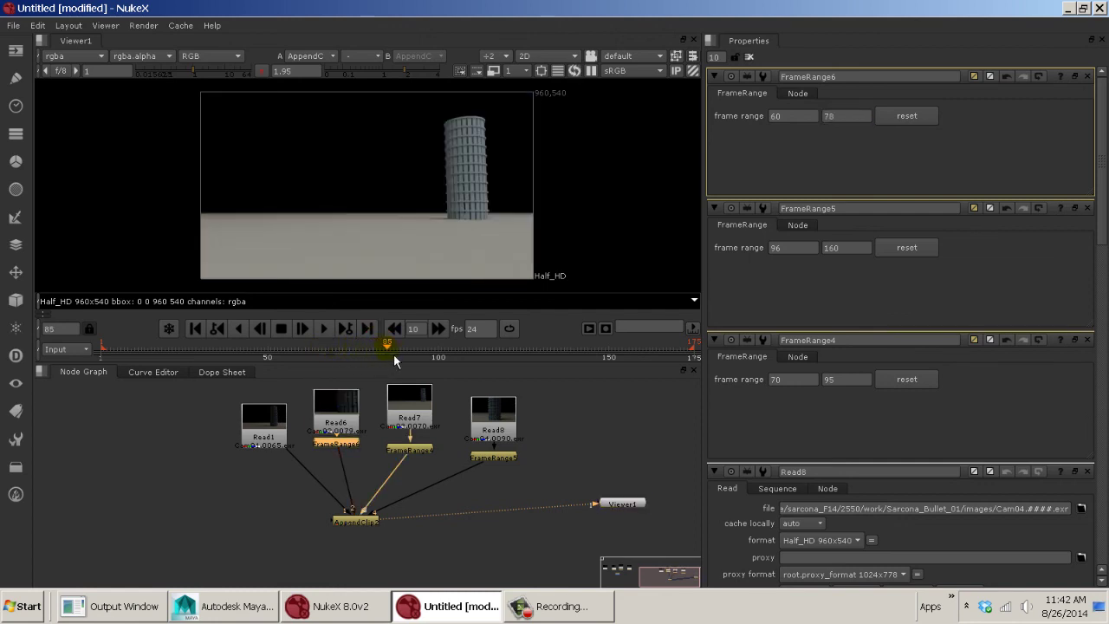
- Set the start frame of the Cam03 FrameRange node to 79 and check the ball near the tower base at frame 85
scroll(486, 234, "up", 4)
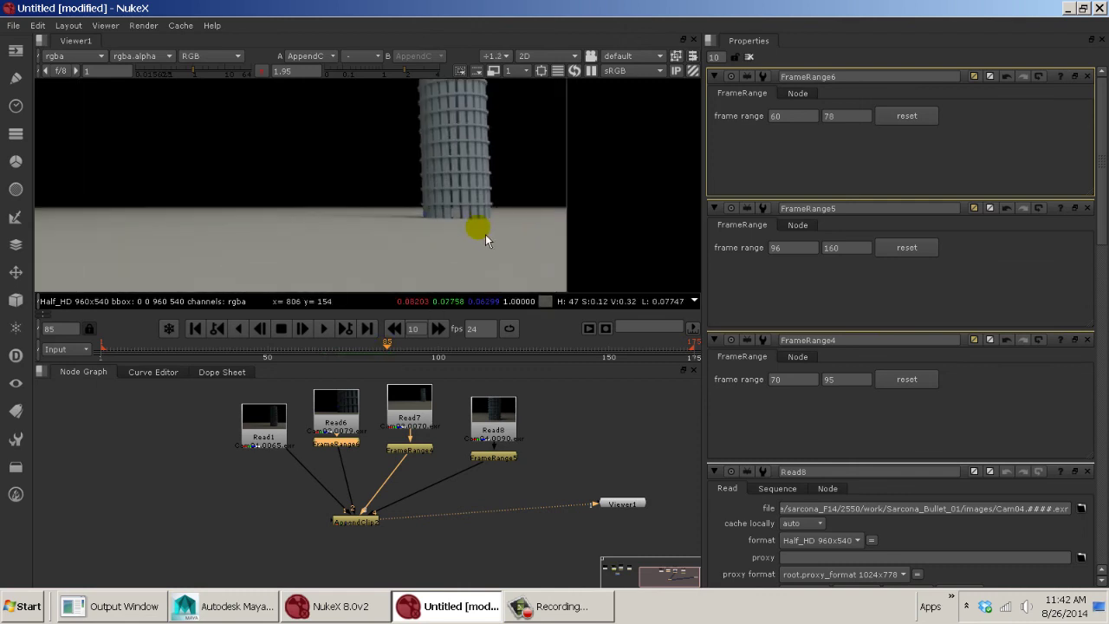
left_click(405, 414)
left_click(409, 450)
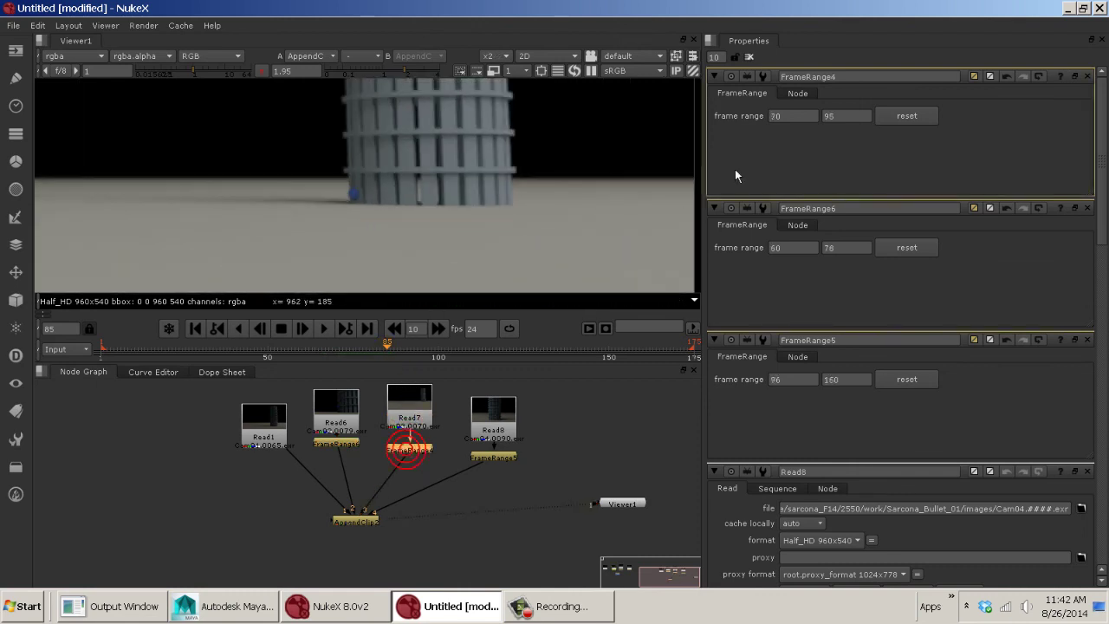
double_click(783, 116)
type("79")
key("Return")
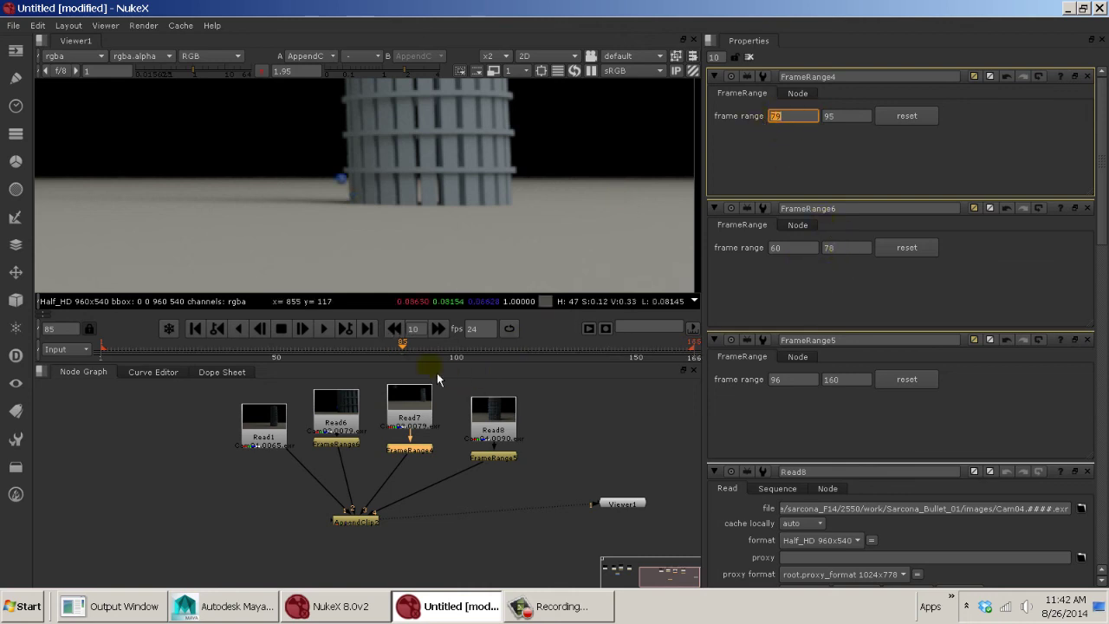
mouse_move(401, 353)
left_mouse_down()
mouse_move(391, 340)
mouse_move(438, 351)
mouse_move(527, 340)
mouse_move(384, 336)
mouse_move(403, 343)
left_mouse_up()
key("minus")
key("minus")
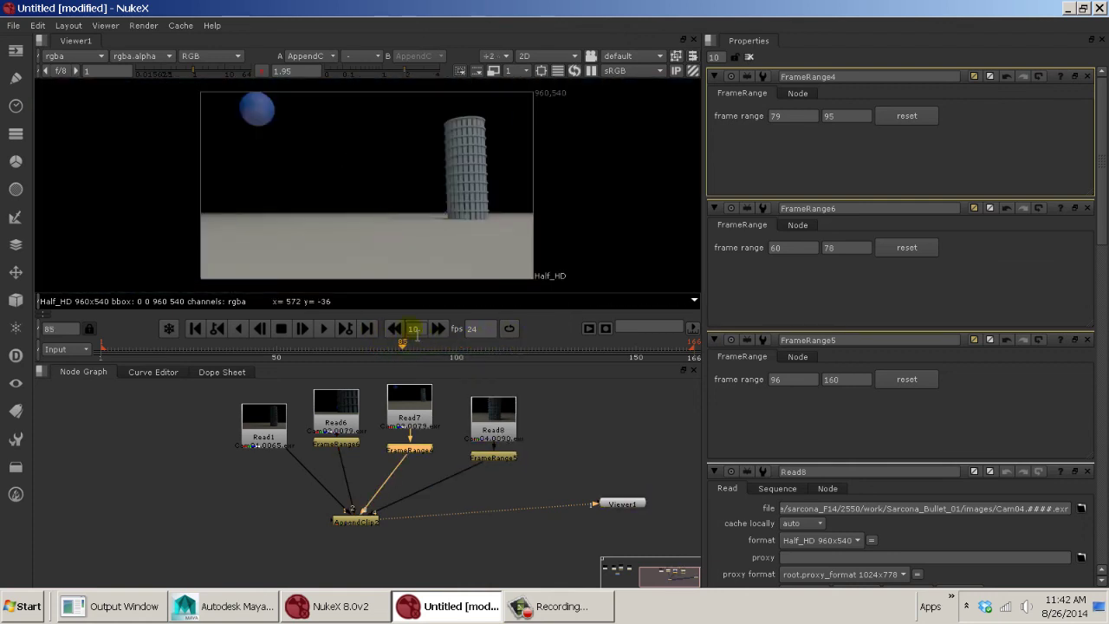
- Play the appended sequence from its first frame to review the cuts between the cameras
left_click_drag(276, 357, 216, 344)
left_click(200, 328)
left_click(326, 333)
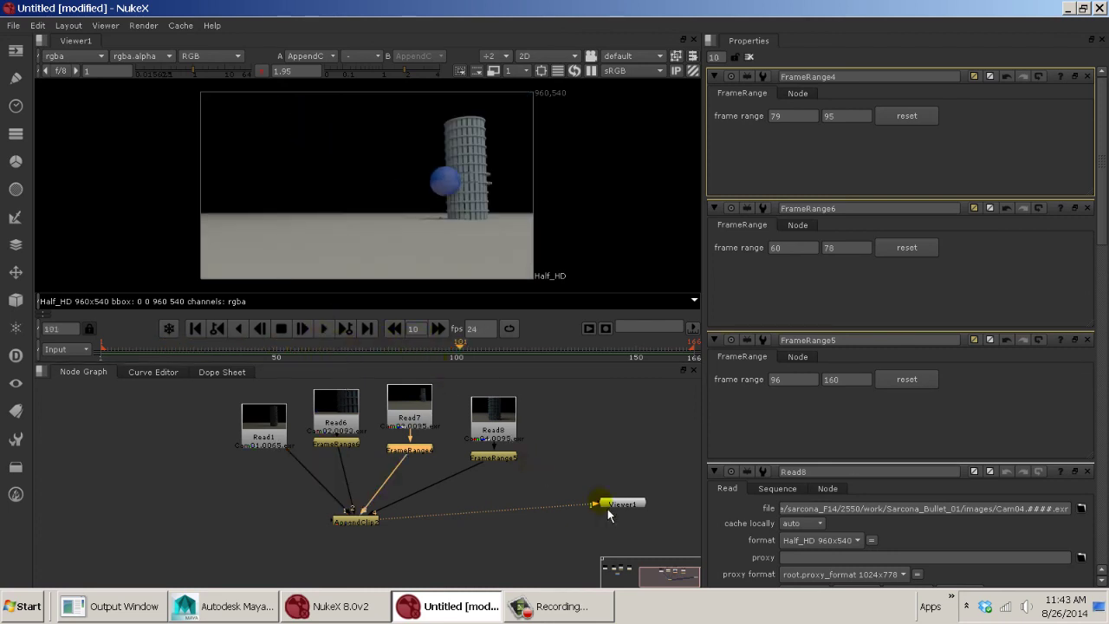
- Place the Viewer node below the AppendClip node, raise AppendClip slightly, and reset the viewer gamma to 1
left_click_drag(608, 515, 354, 583)
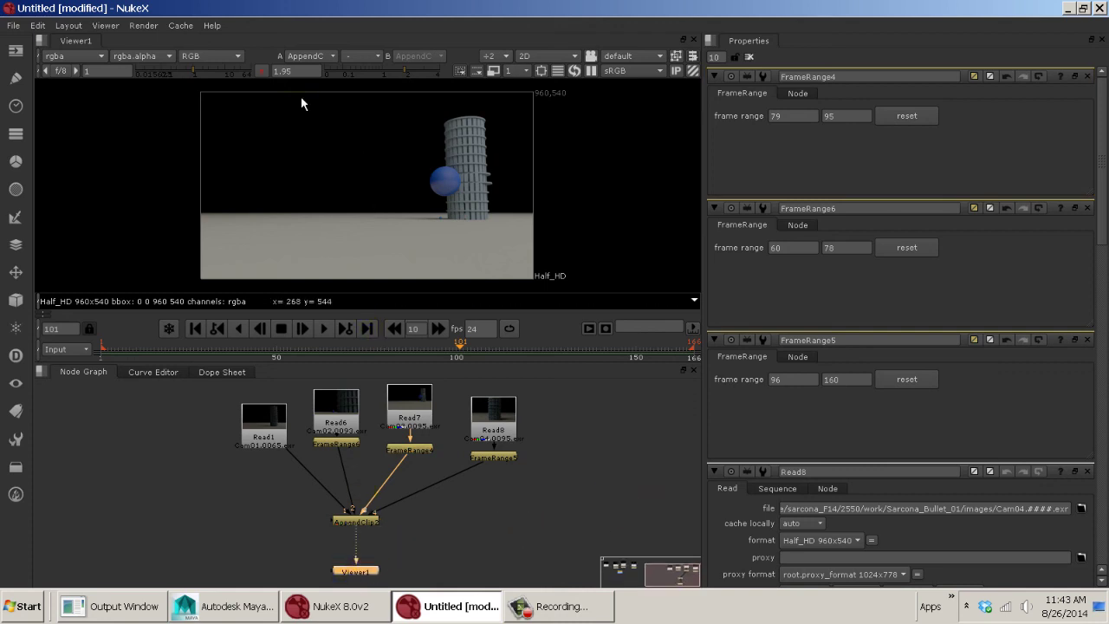
left_click(262, 71)
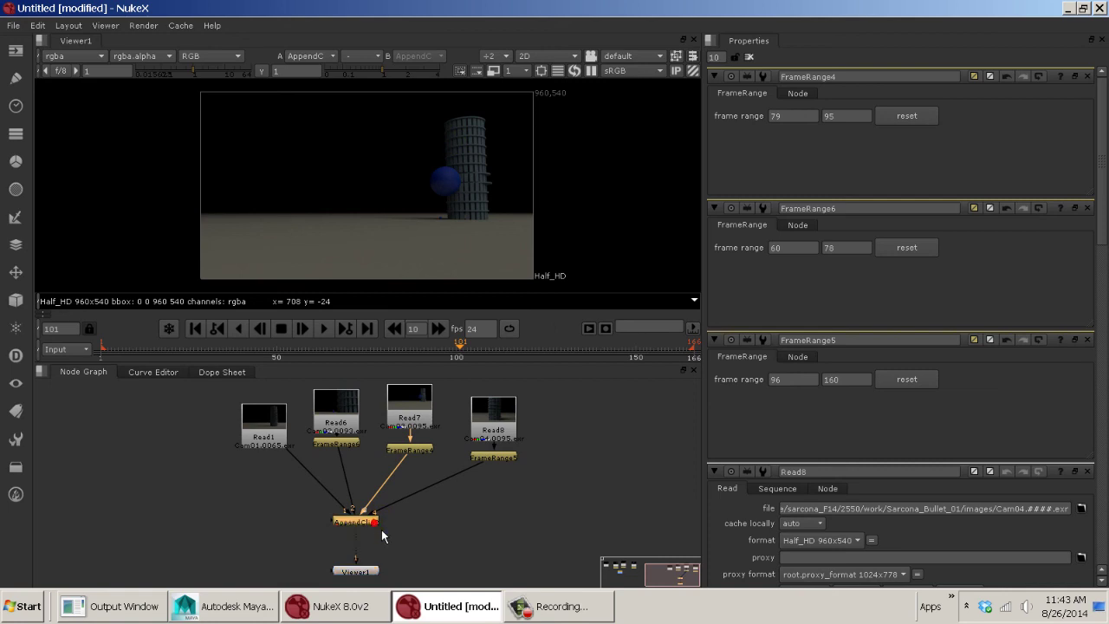
left_click_drag(381, 530, 380, 505)
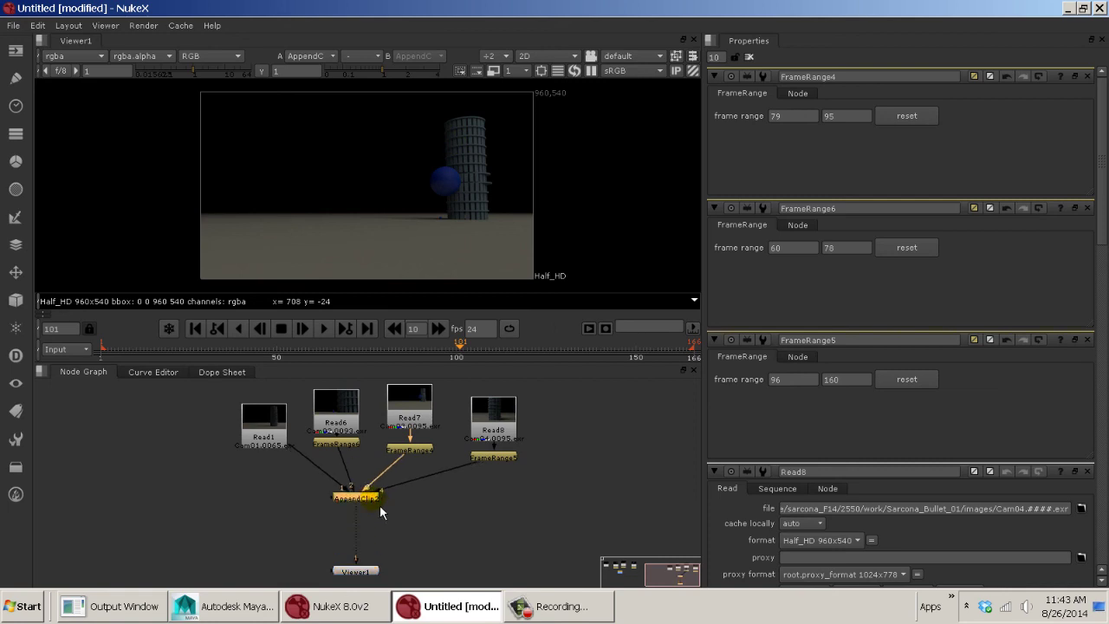
- Insert a Grade node between the AppendClip and Viewer nodes and position it midway between them
key("Tab")
type("grad")
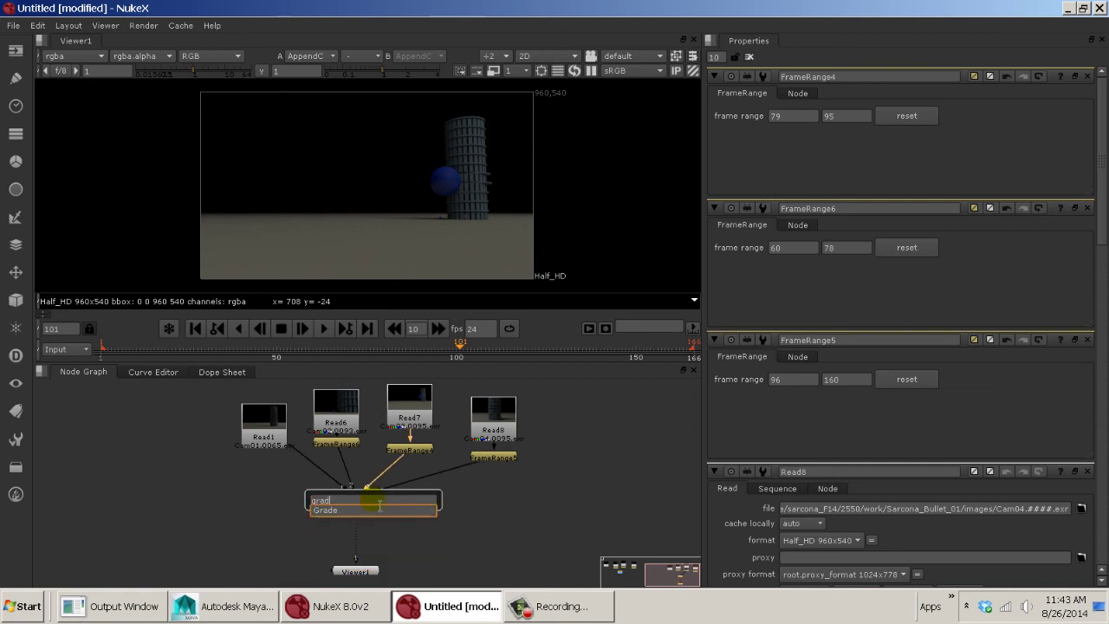
type("e")
left_click(357, 510)
left_click_drag(365, 518, 365, 535)
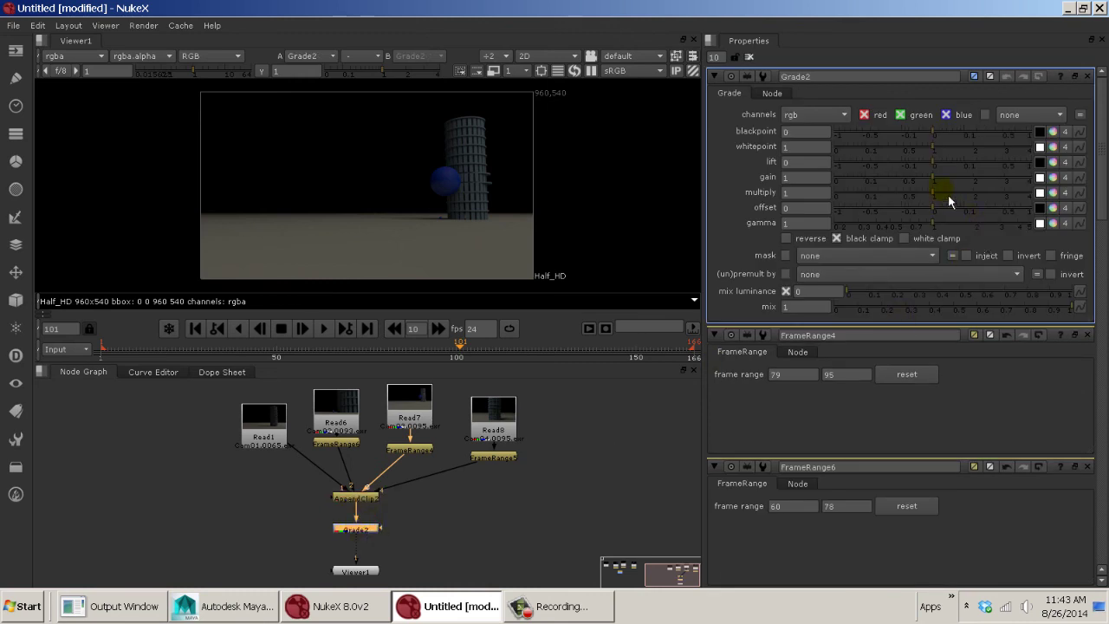
- Brighten the sequence in the Grade node with a multiply of 1.96 and a whitepoint of 0.29
left_click_drag(948, 194, 975, 195)
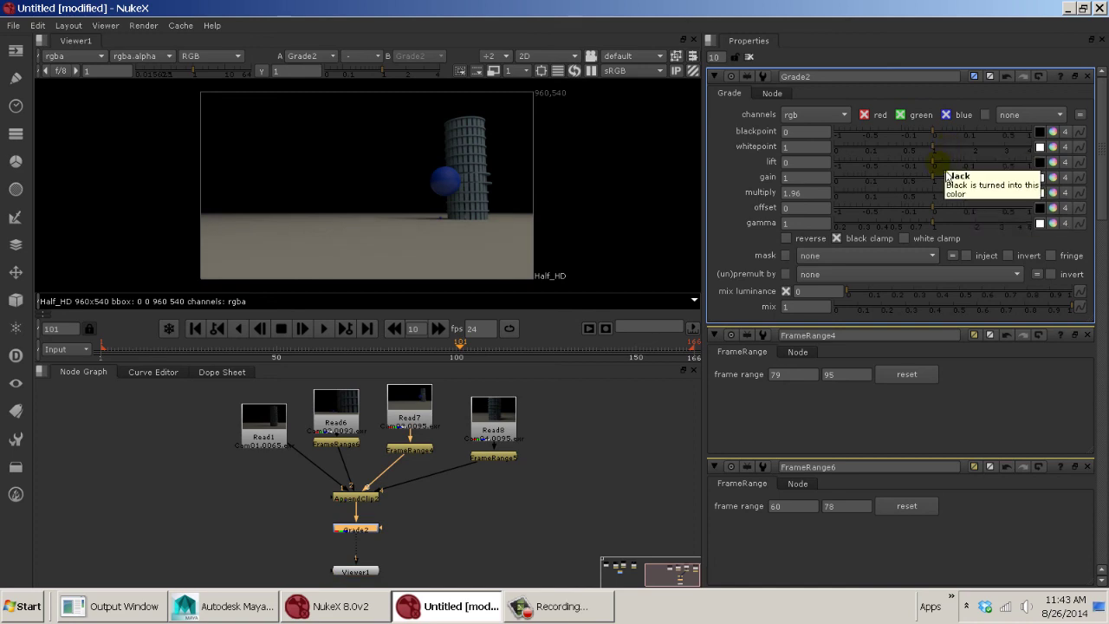
left_click_drag(942, 154, 896, 151)
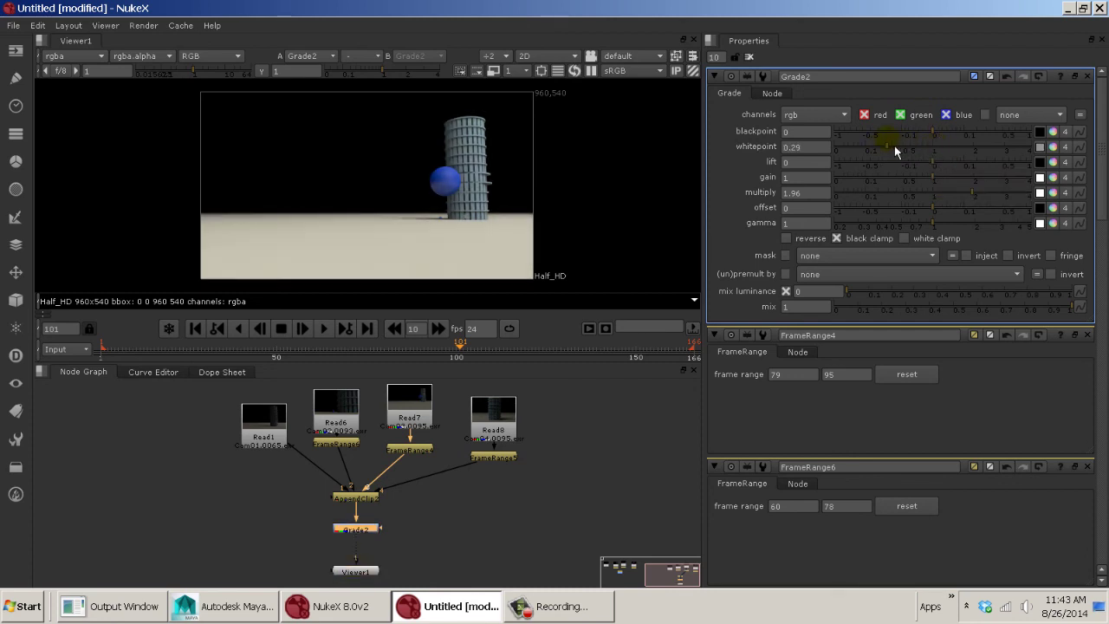
- Try blackpoint values of 0.004 and 0.035 in the Grade node, and return the blackpoint to 0
left_click(946, 131)
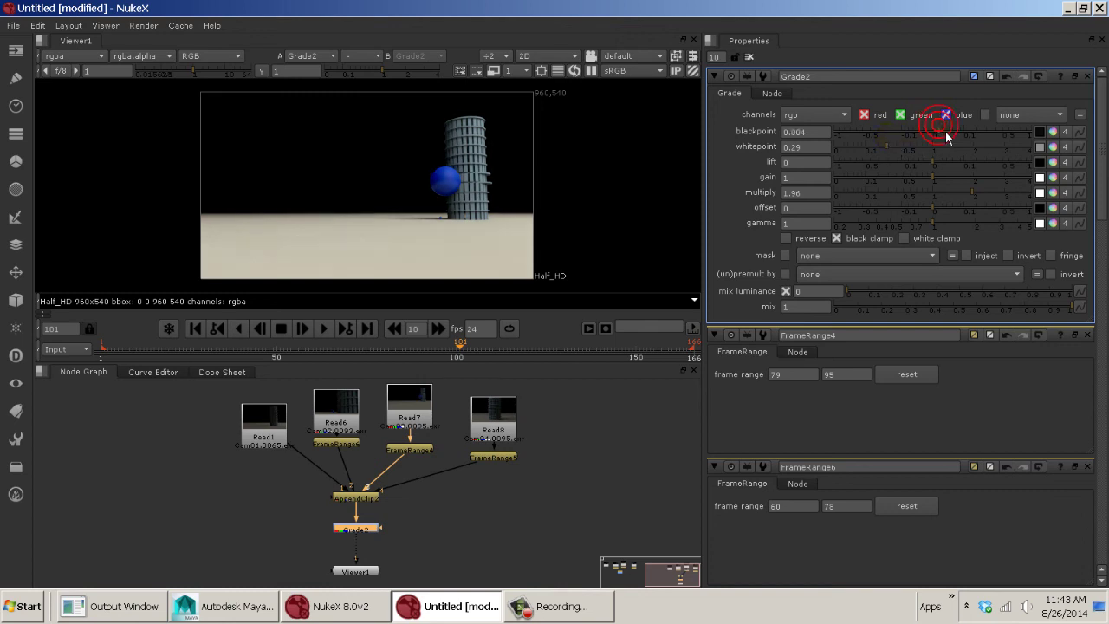
left_click(953, 132)
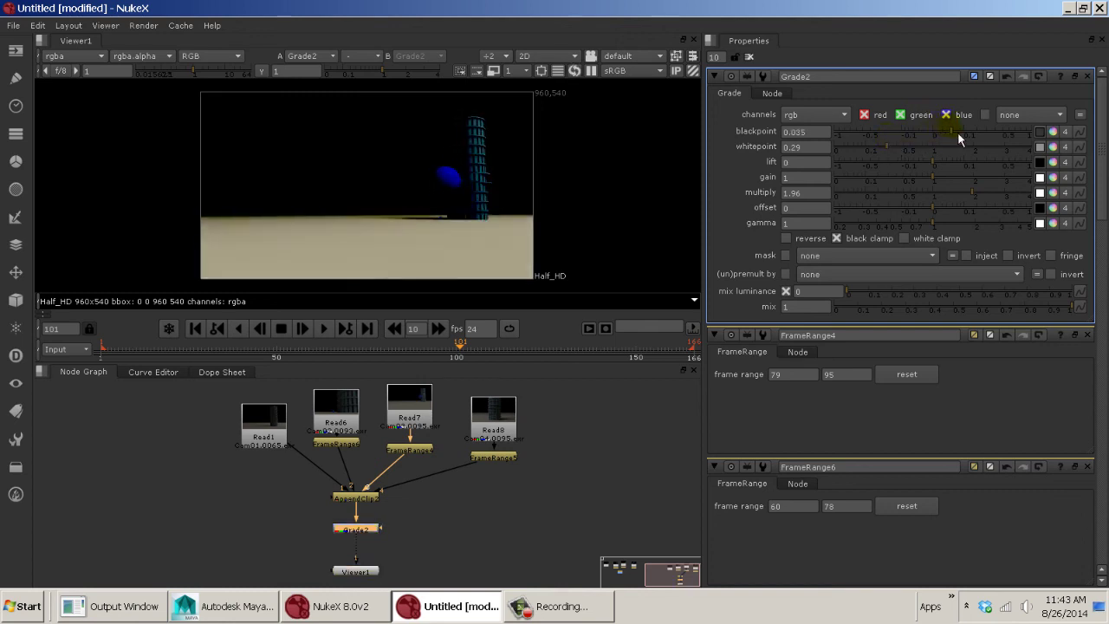
double_click(813, 131)
type("0")
key("Return")
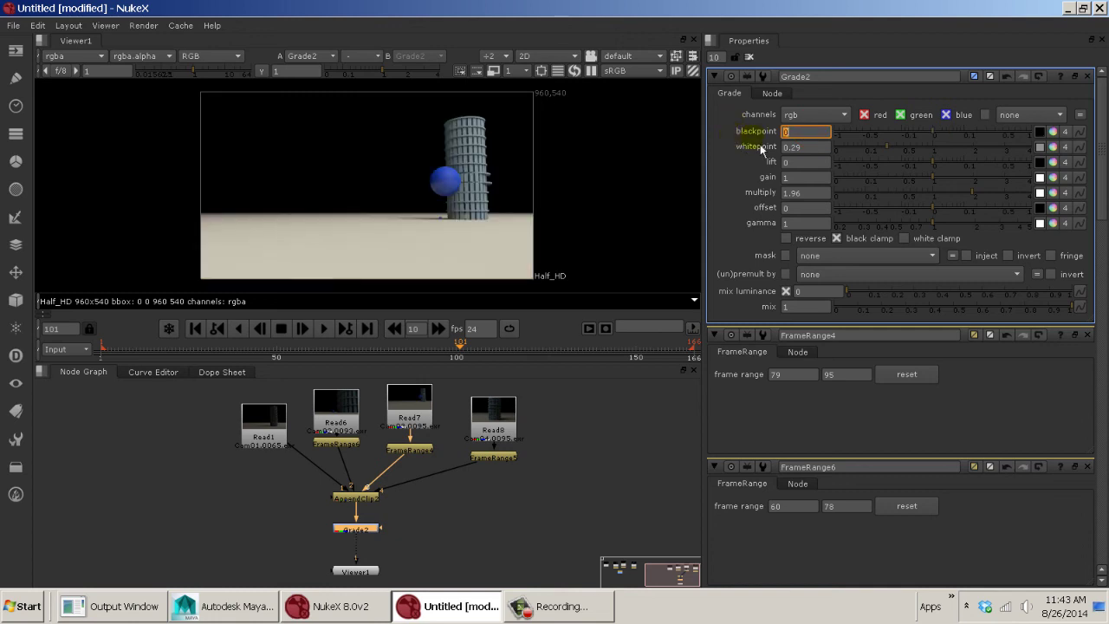
- Play the graded sequence from the first frame to review the brightened result across all four cameras
left_click(596, 215)
left_click(196, 328)
left_click(329, 330)
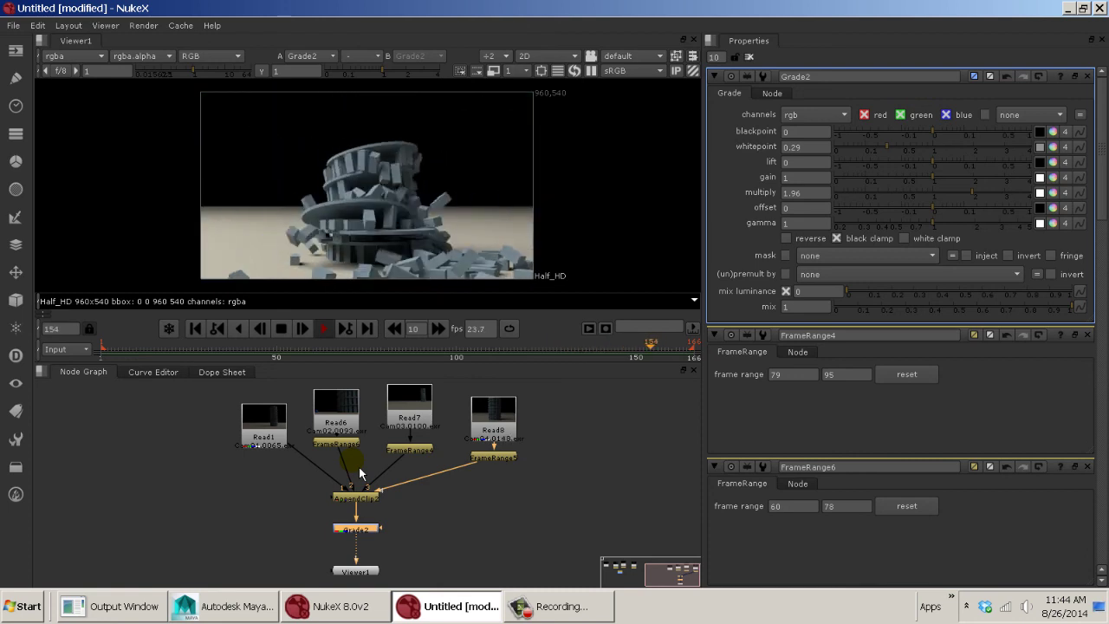
left_click(332, 337)
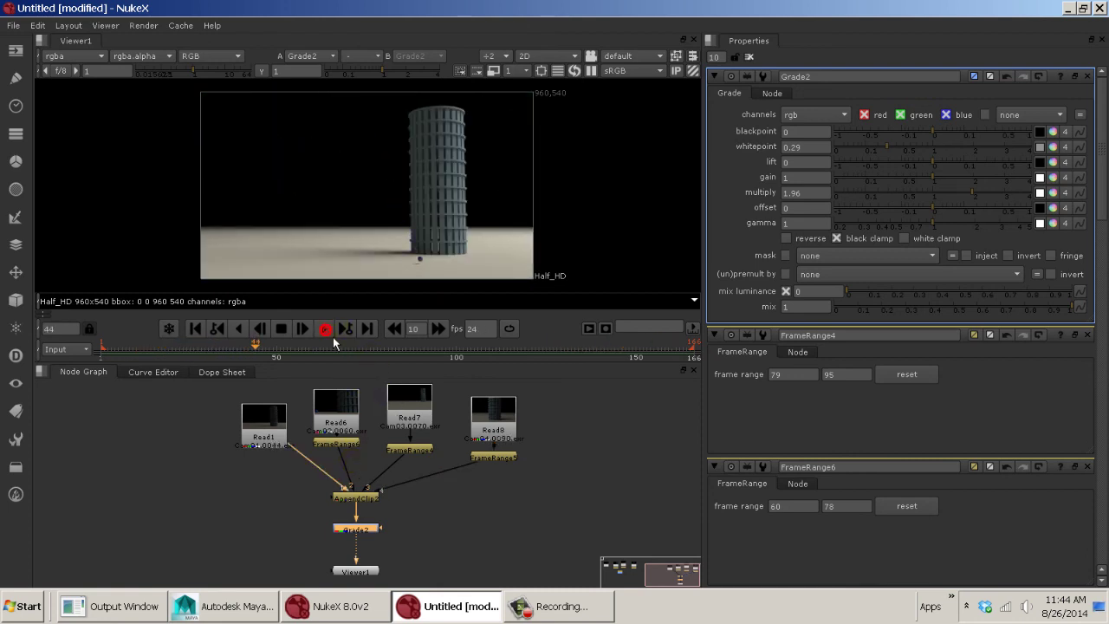
- View the output of the Cam02 FrameRange node and play back its trimmed range
left_click(347, 451)
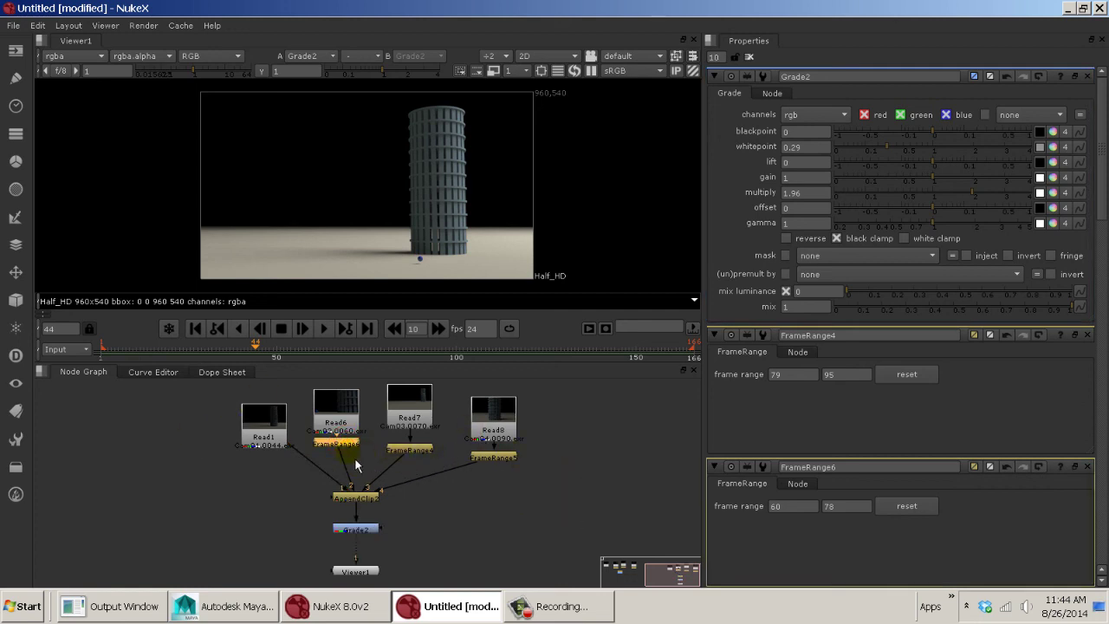
key("1")
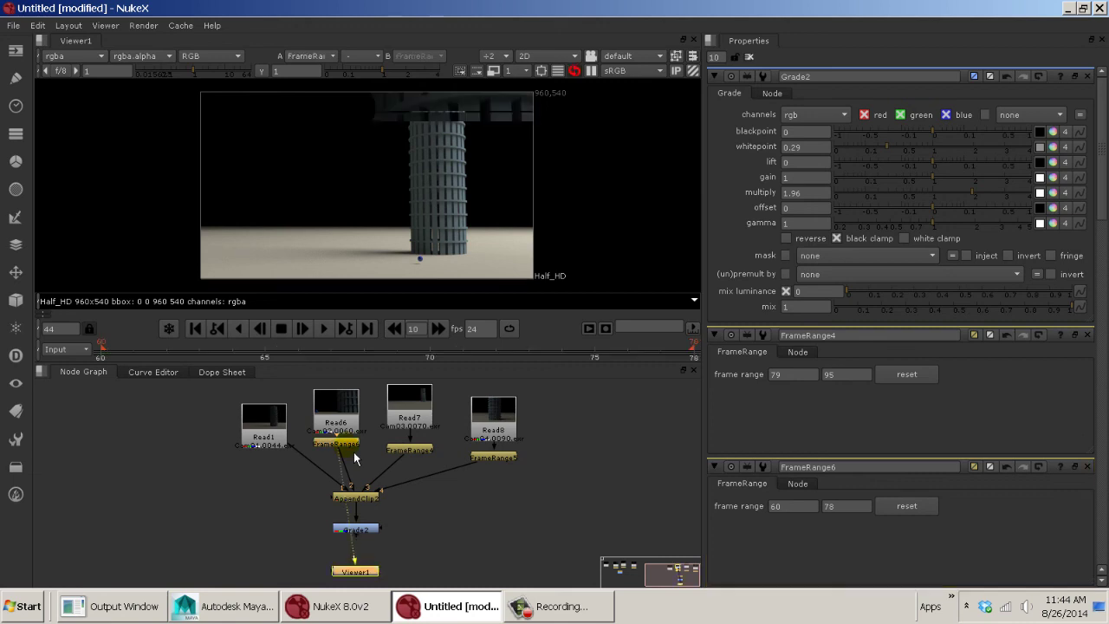
left_click(333, 338)
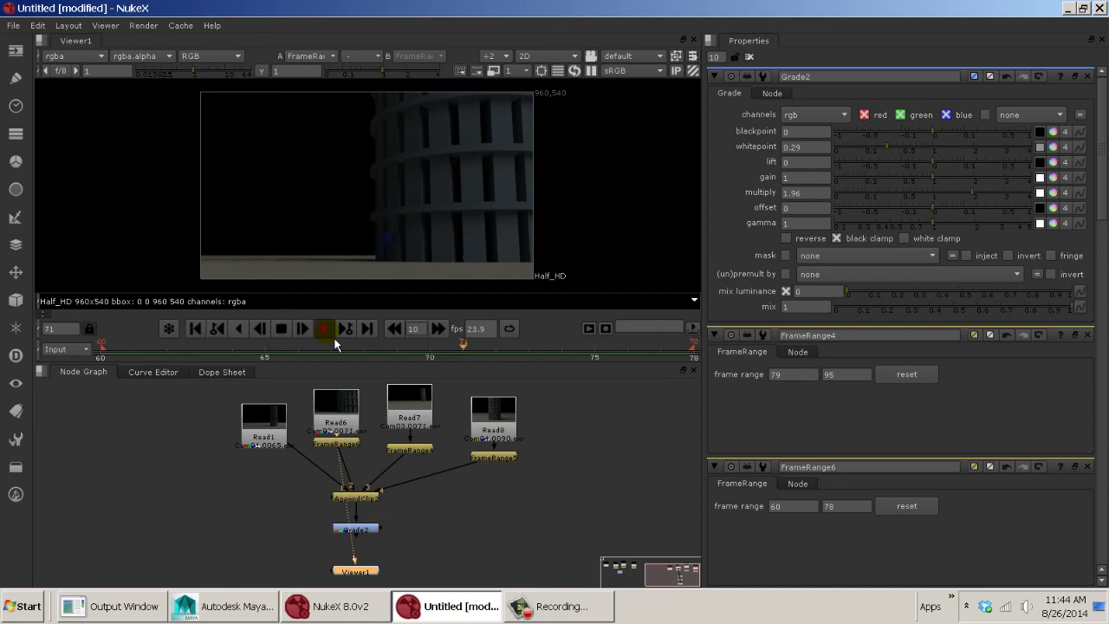
left_click(334, 336)
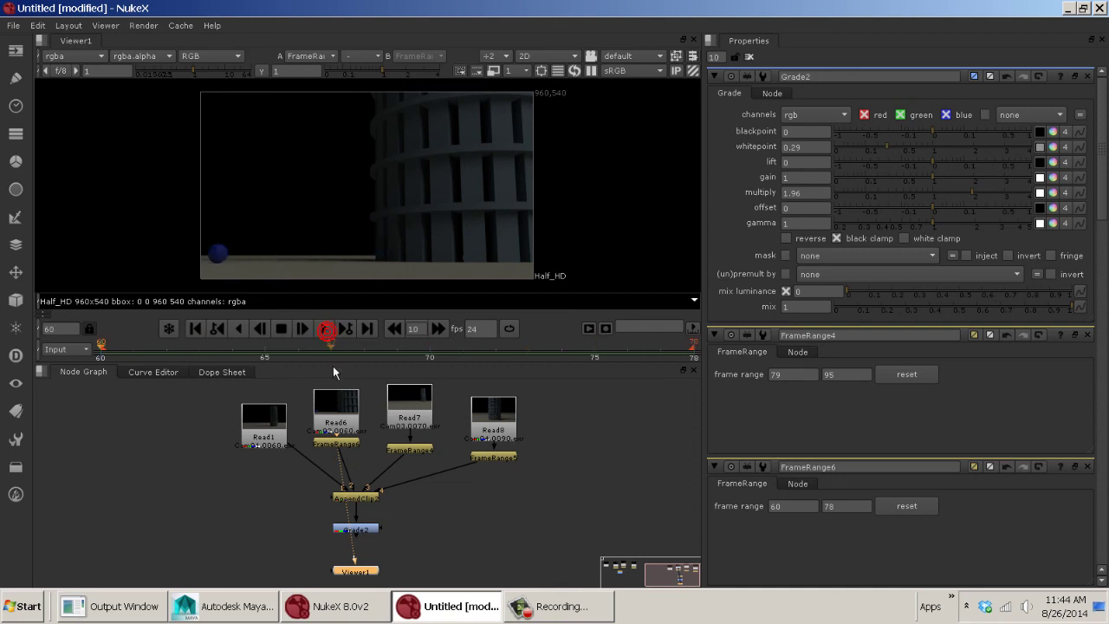
- View the Cam03 Read node on its own and play back the clip
left_click(414, 414)
key("1")
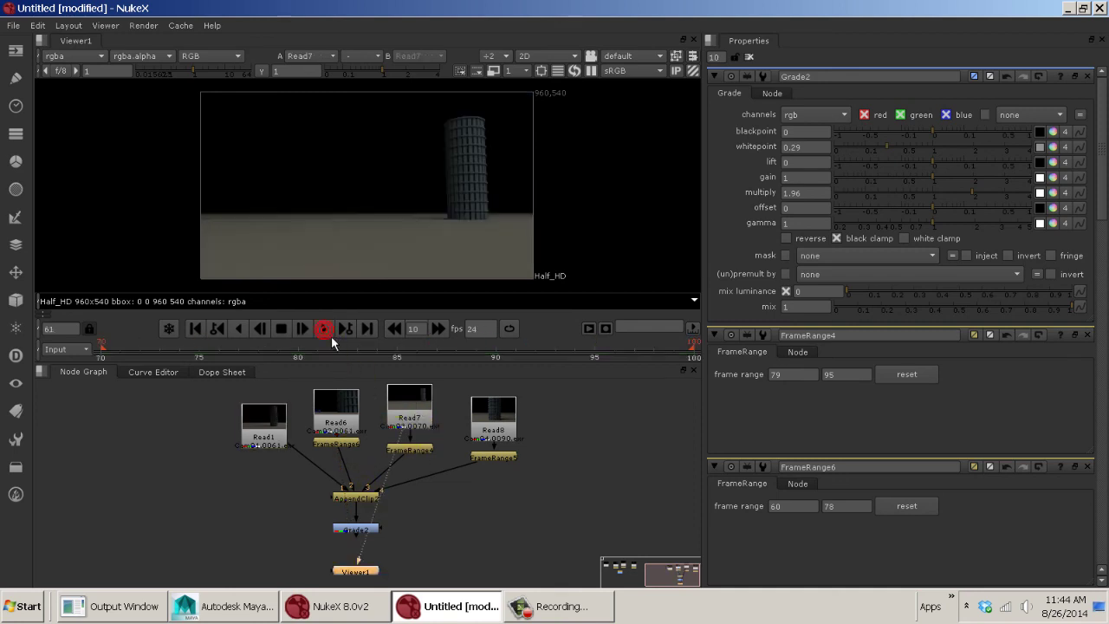
left_click(329, 333)
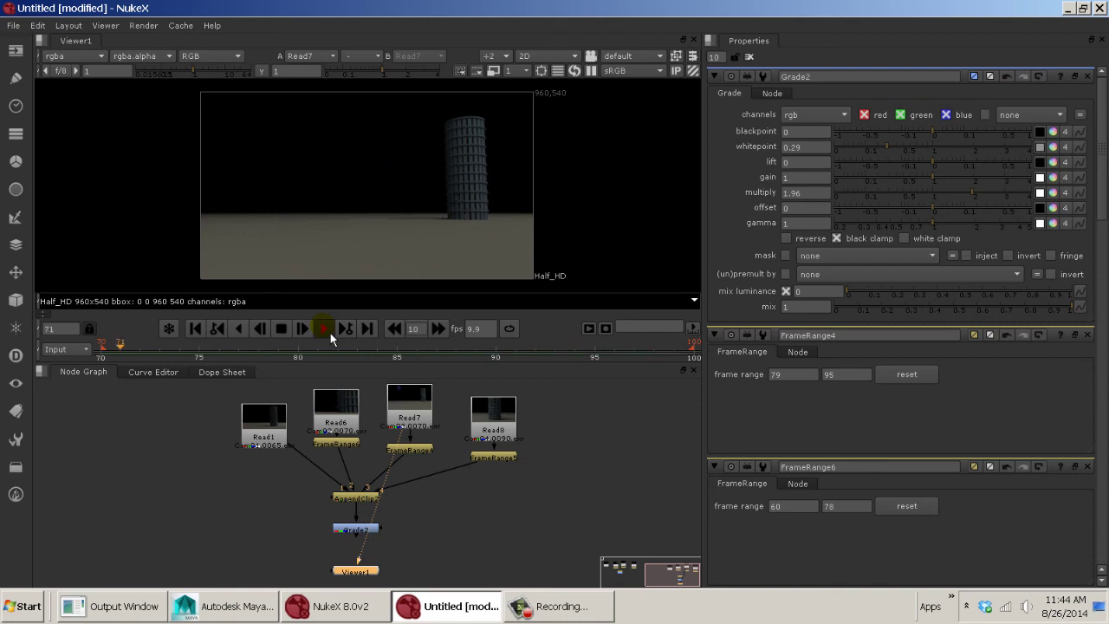
left_click(330, 333)
- View the Grade node's output and replay the full sequence from the first frame, stopping during the tower's collapse
left_click(372, 531)
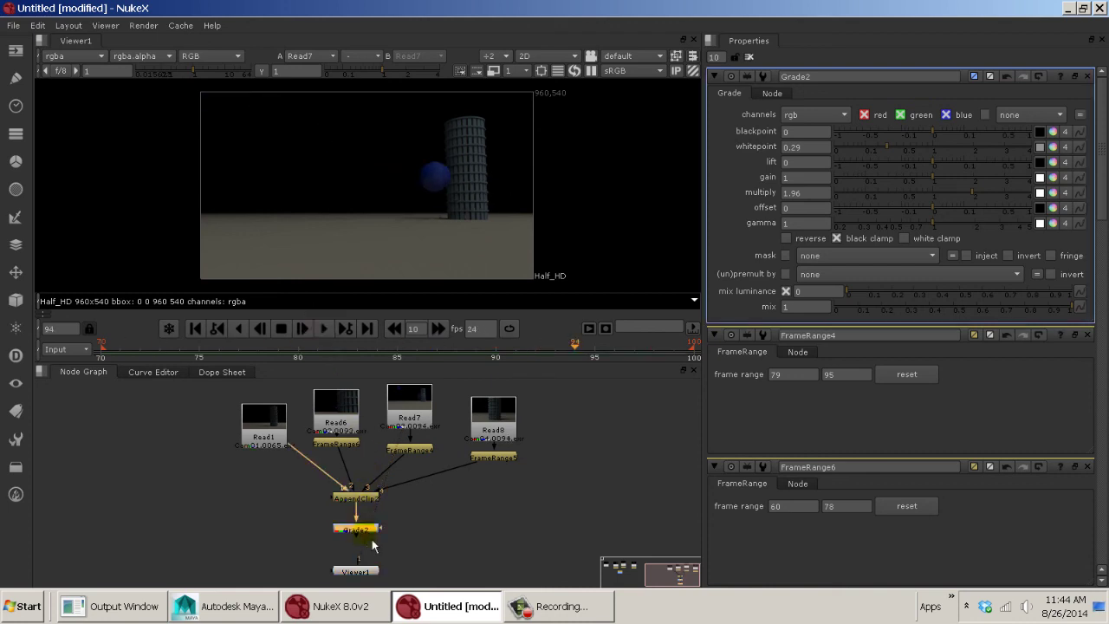
key("1")
left_click(341, 332)
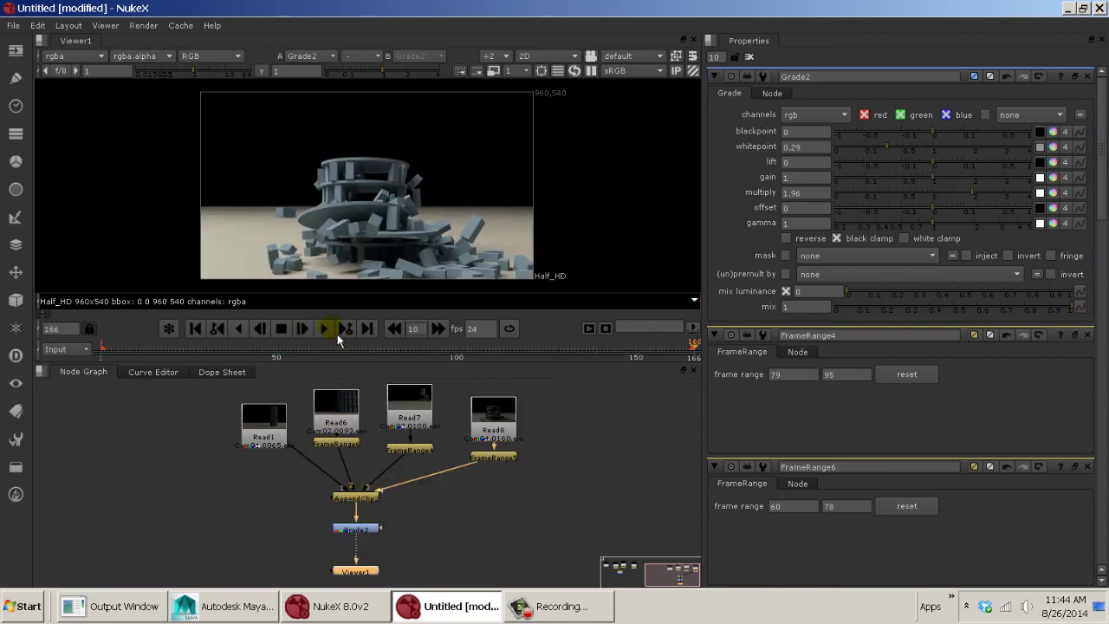
left_click(196, 331)
left_click(328, 329)
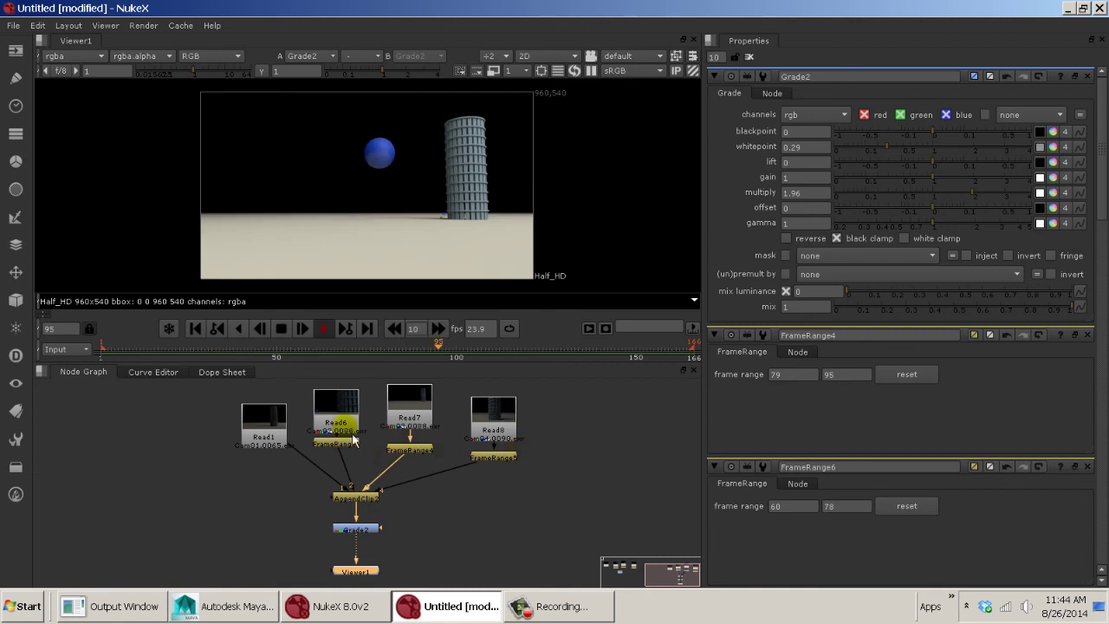
left_click(292, 334)
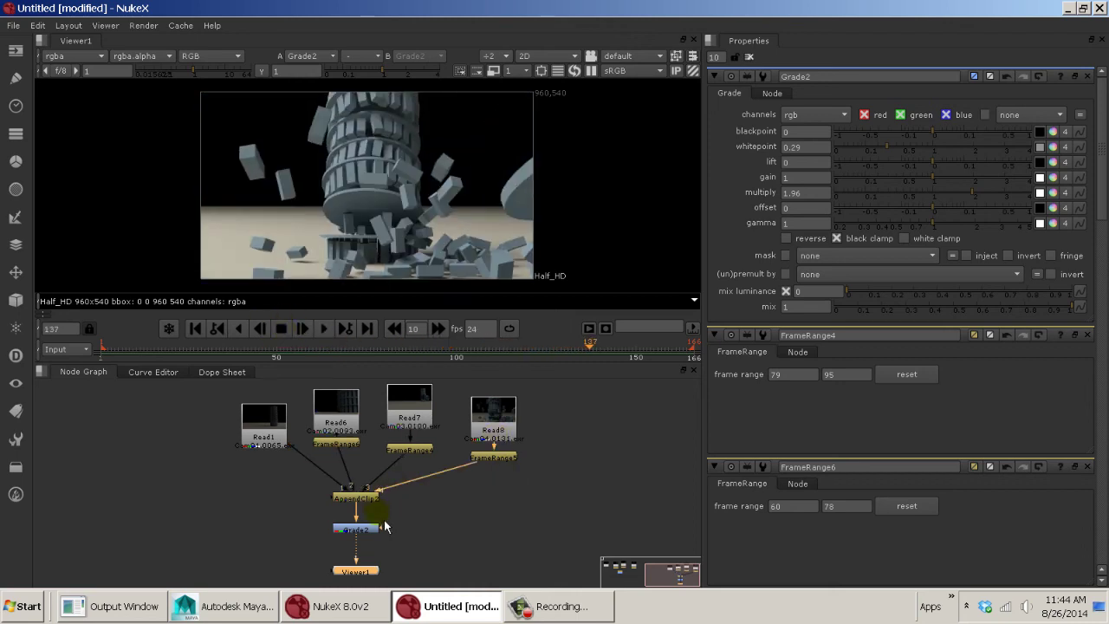
- Add a Write node after the Grade node
middle_click_drag(448, 562, 451, 535)
left_click(367, 501)
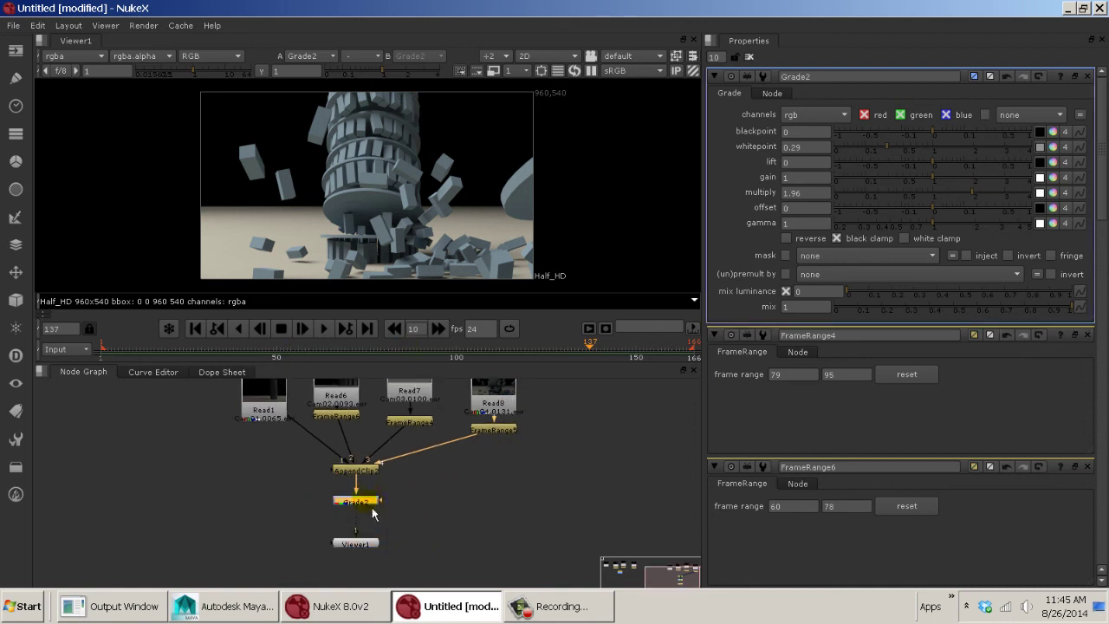
key("Tab")
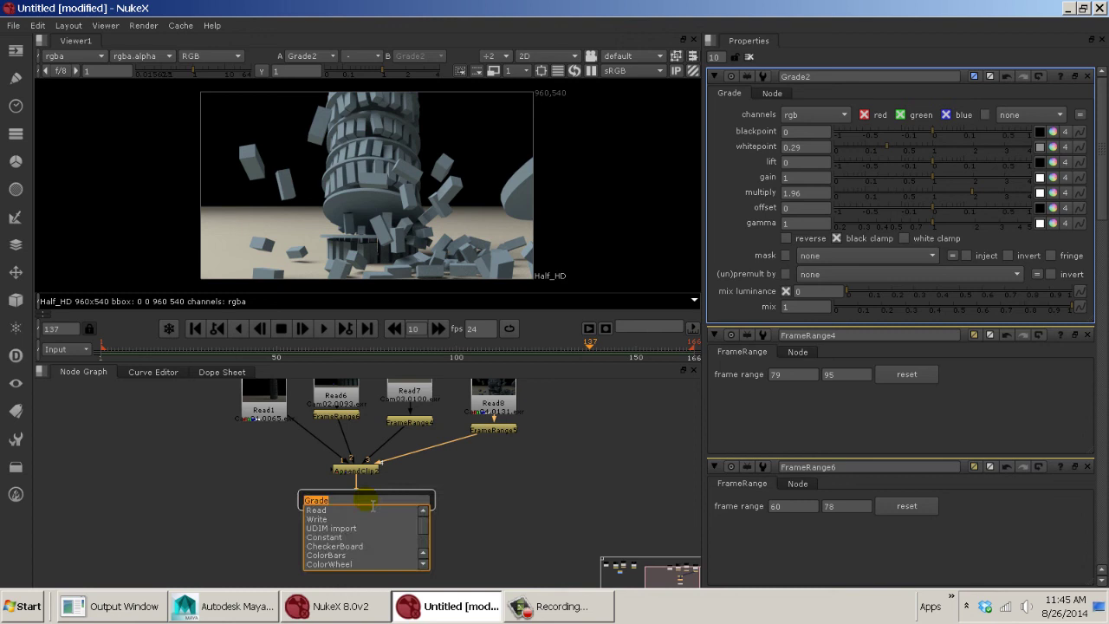
type("write")
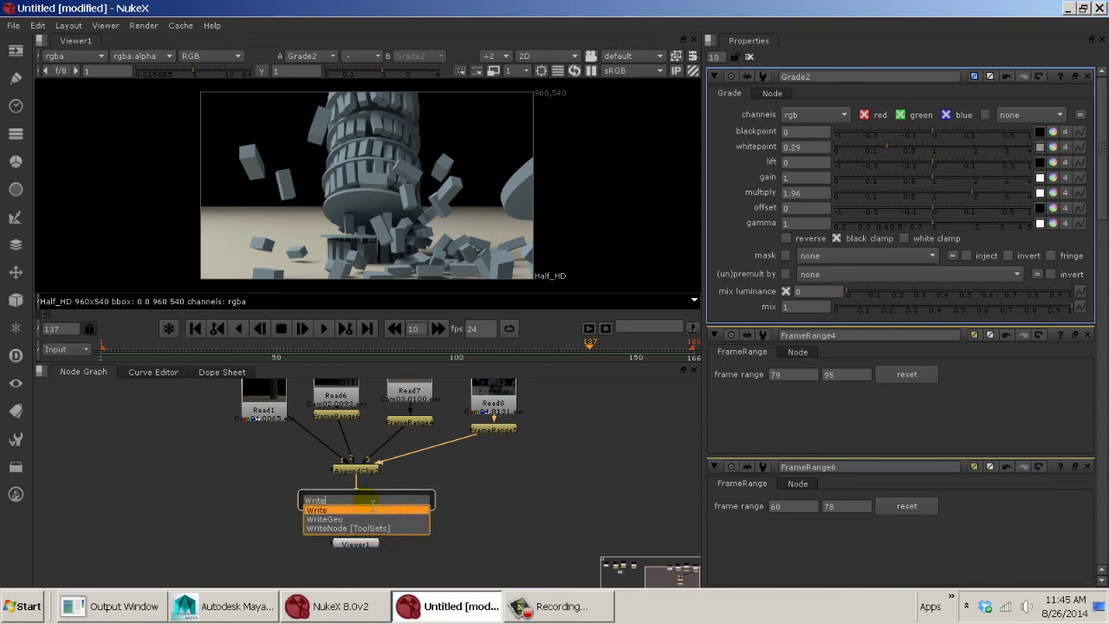
key("Return")
middle_click_drag(275, 444, 260, 504)
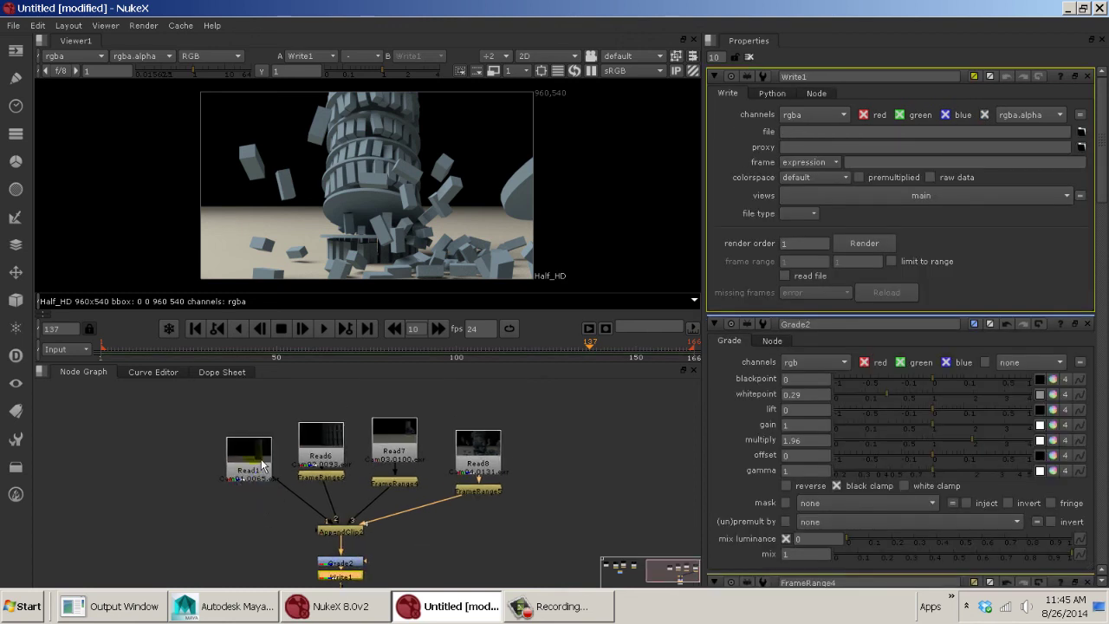
left_click(287, 437)
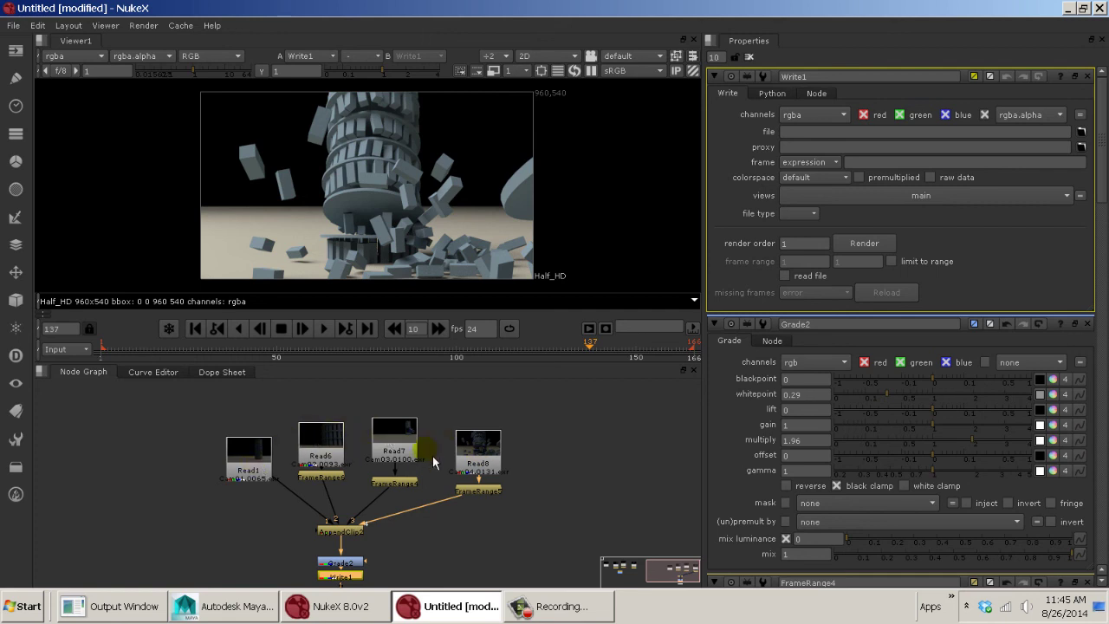
left_click(583, 433)
key("r")
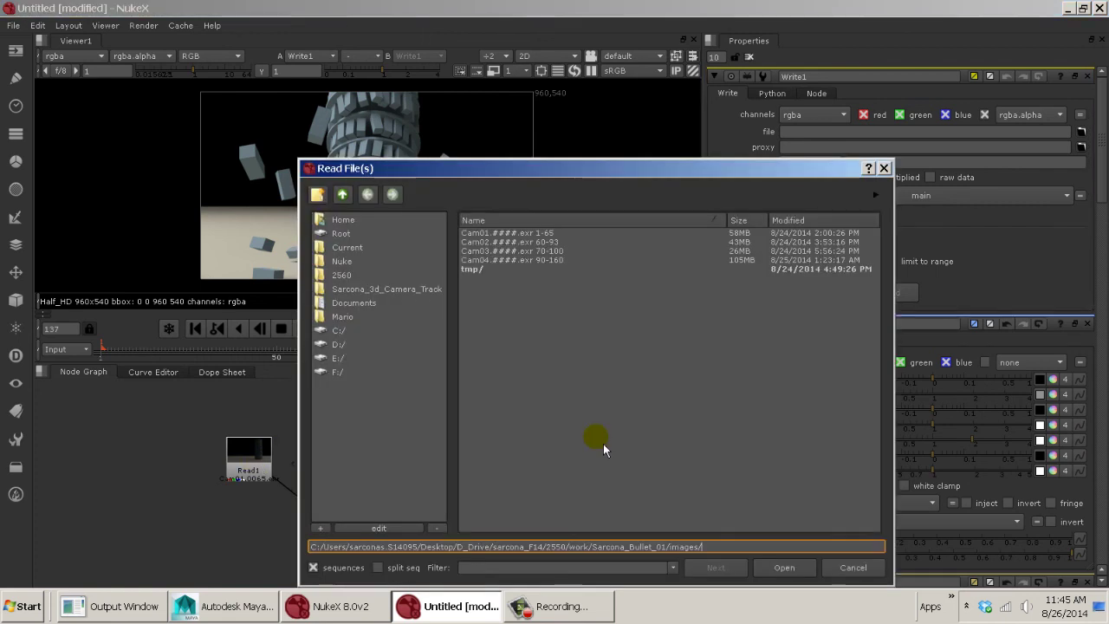
key("Escape")
left_click(393, 500)
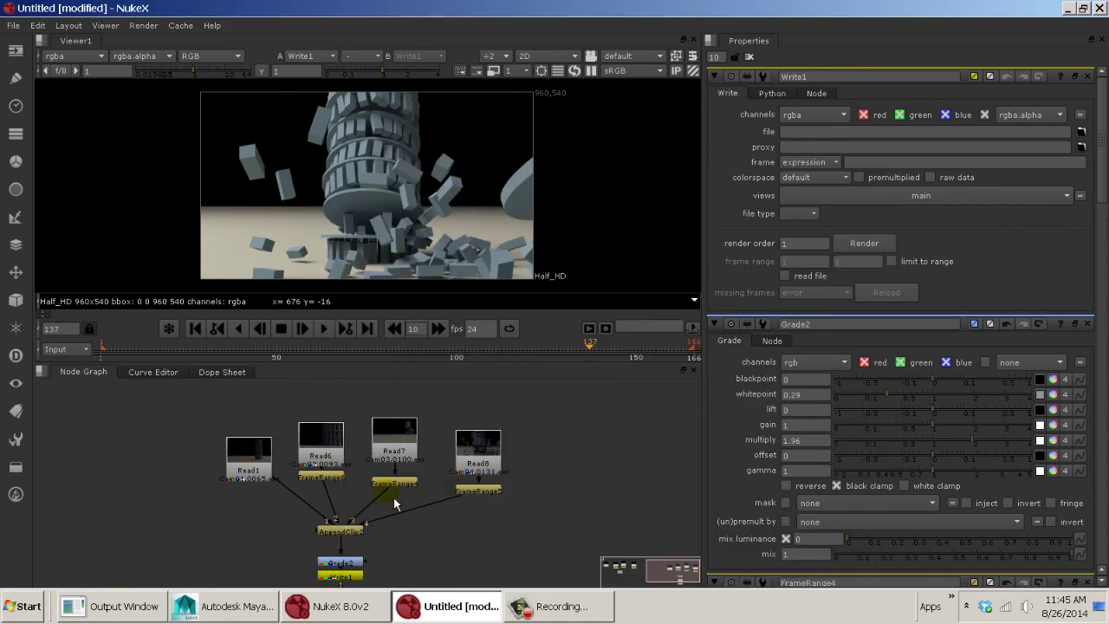
middle_click_drag(389, 474, 387, 417)
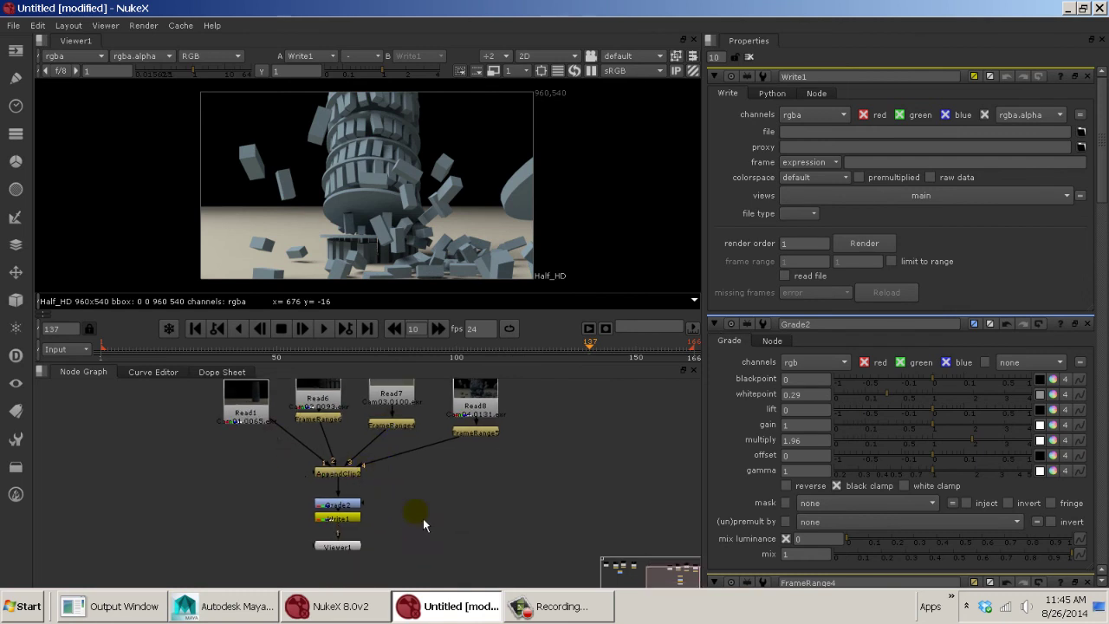
- Move the Write node down in the node graph to leave space below the Grade node, and select it
middle_click_drag(424, 524, 433, 489)
left_click_drag(367, 487, 367, 540)
left_click(365, 498)
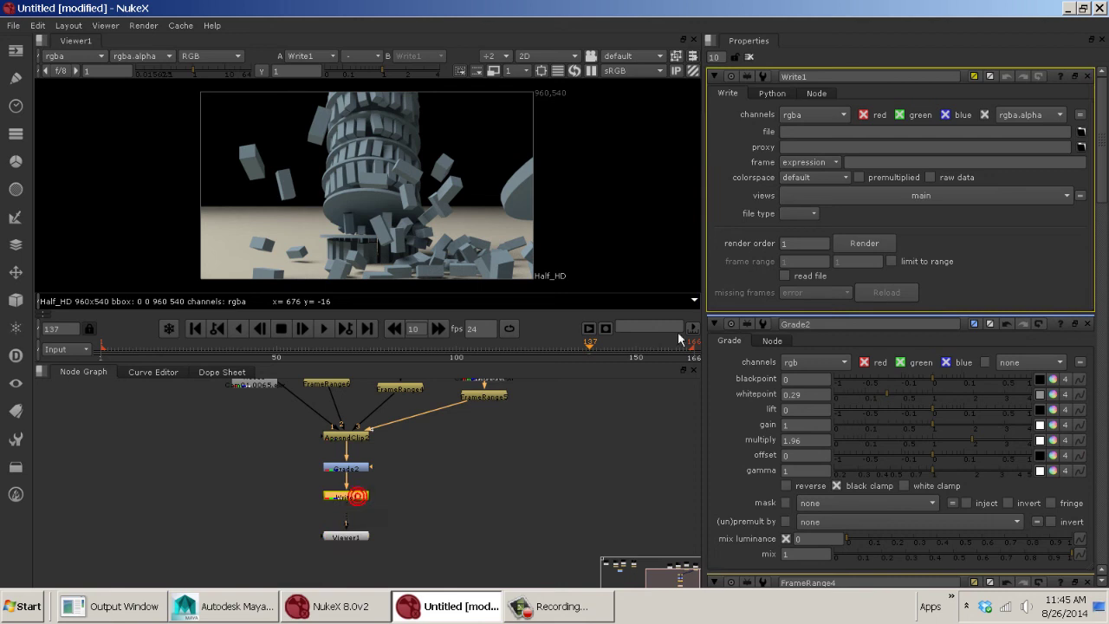
- Browse for the Write node's output location in the 2550 bullet project's images folder and create a folder named OutFromNuke there
left_click(1082, 130)
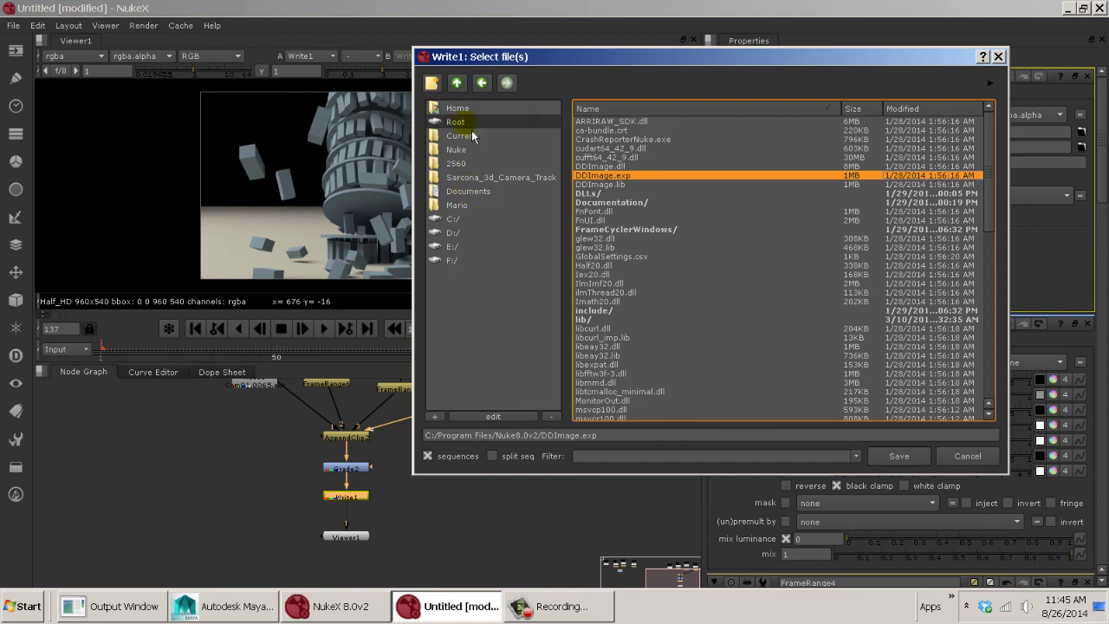
left_click(490, 165)
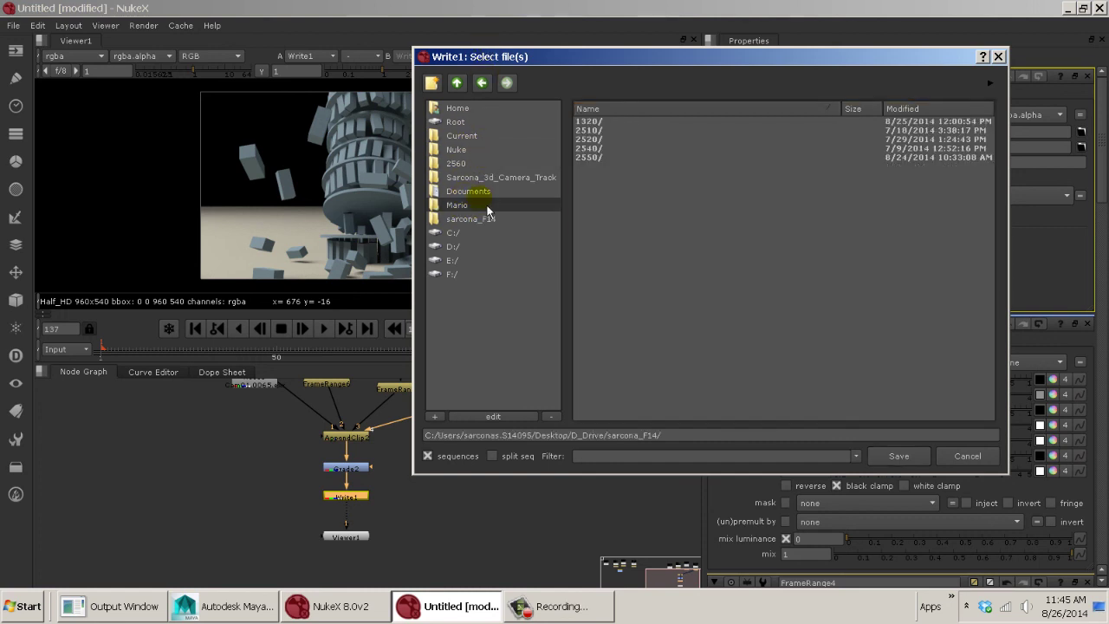
double_click(586, 157)
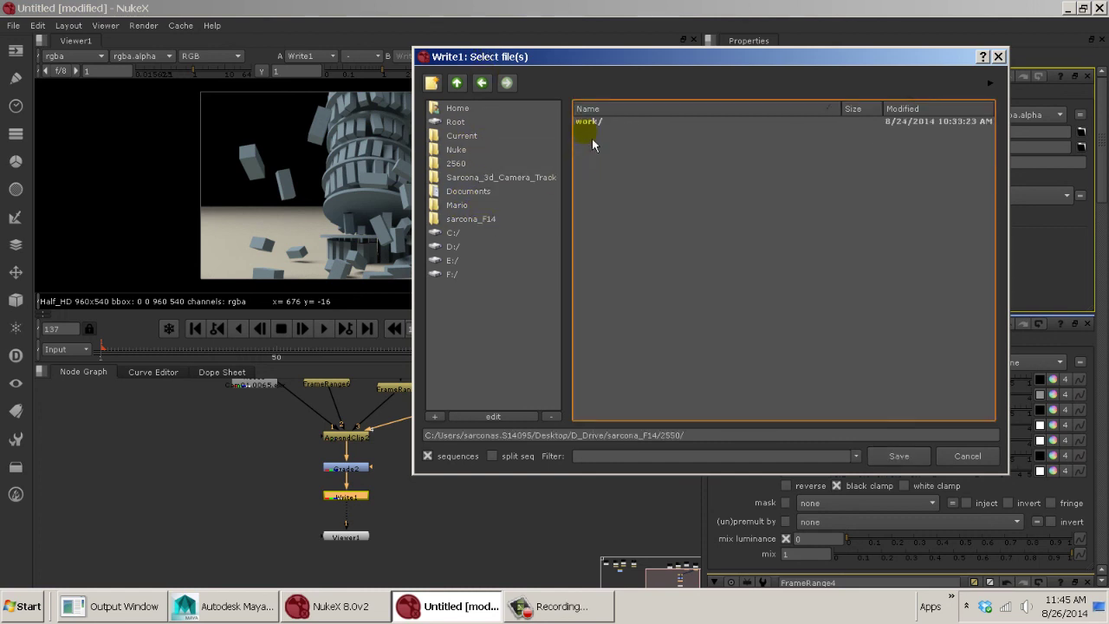
double_click(590, 123)
double_click(598, 123)
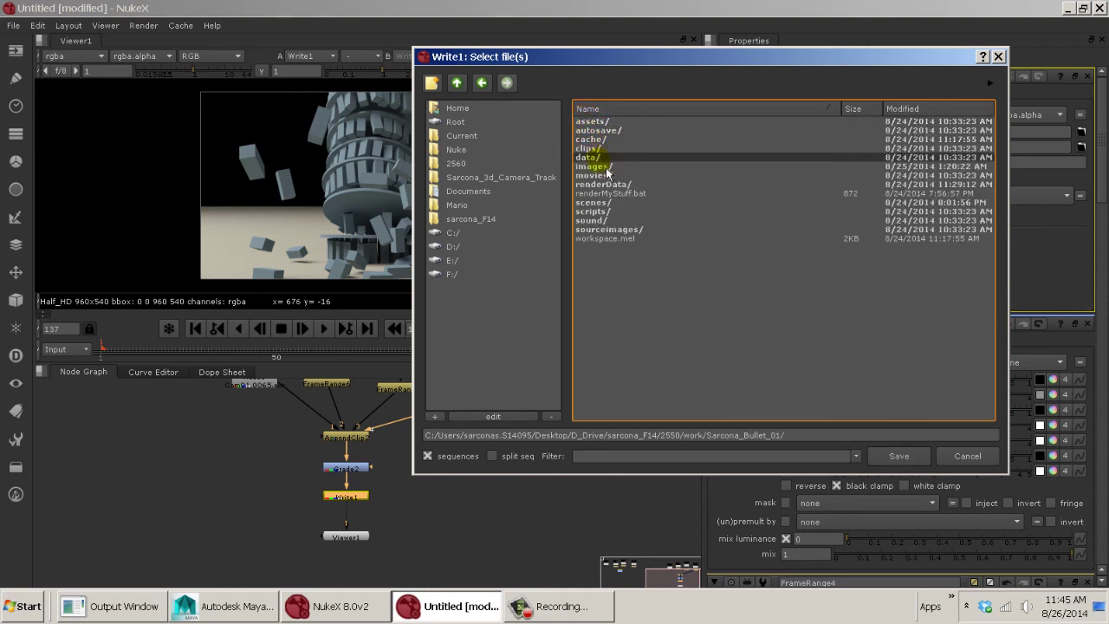
double_click(596, 166)
left_click(431, 82)
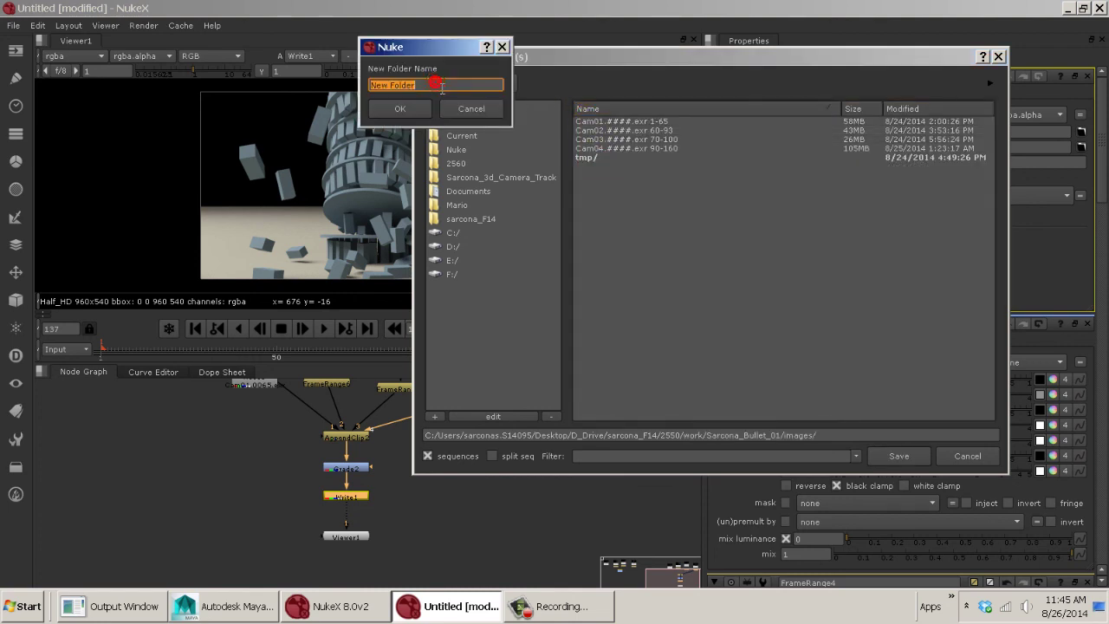
type("OutFromNuke")
key("Return")
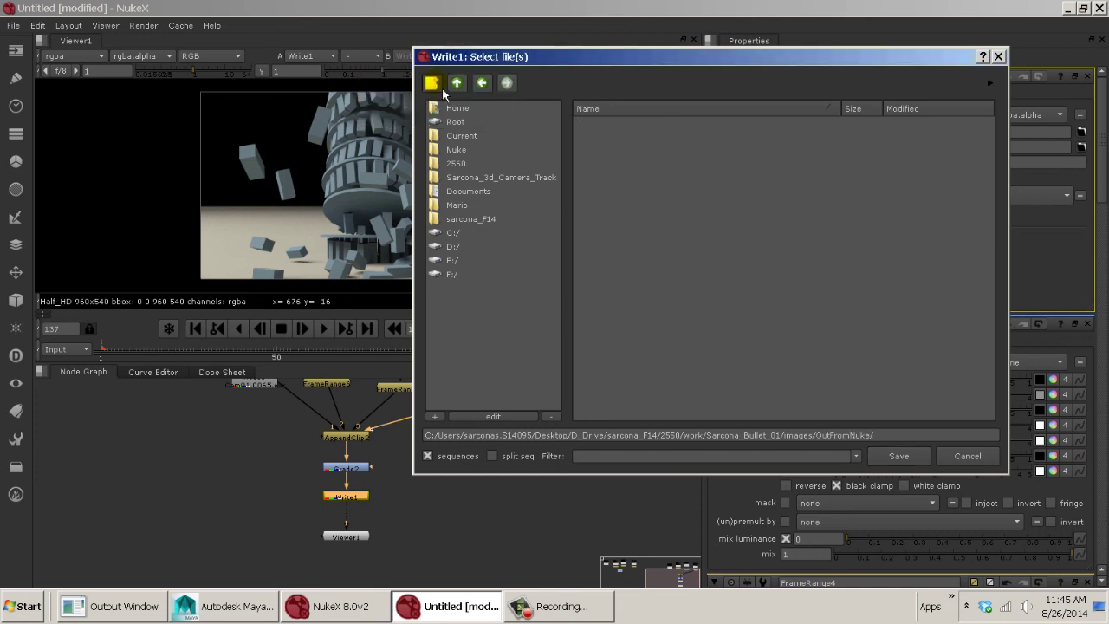
- Set the Write node's output file to RenderedBullet.###.tif in the OutFromNuke folder
left_click_drag(649, 54, 414, 50)
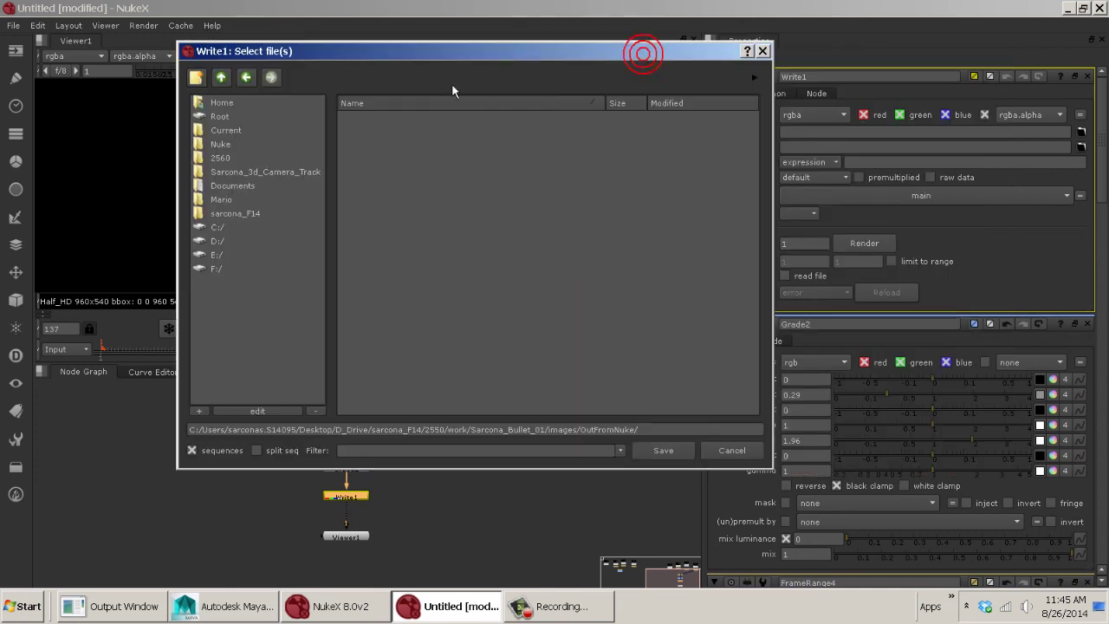
left_click(656, 431)
left_click(665, 428)
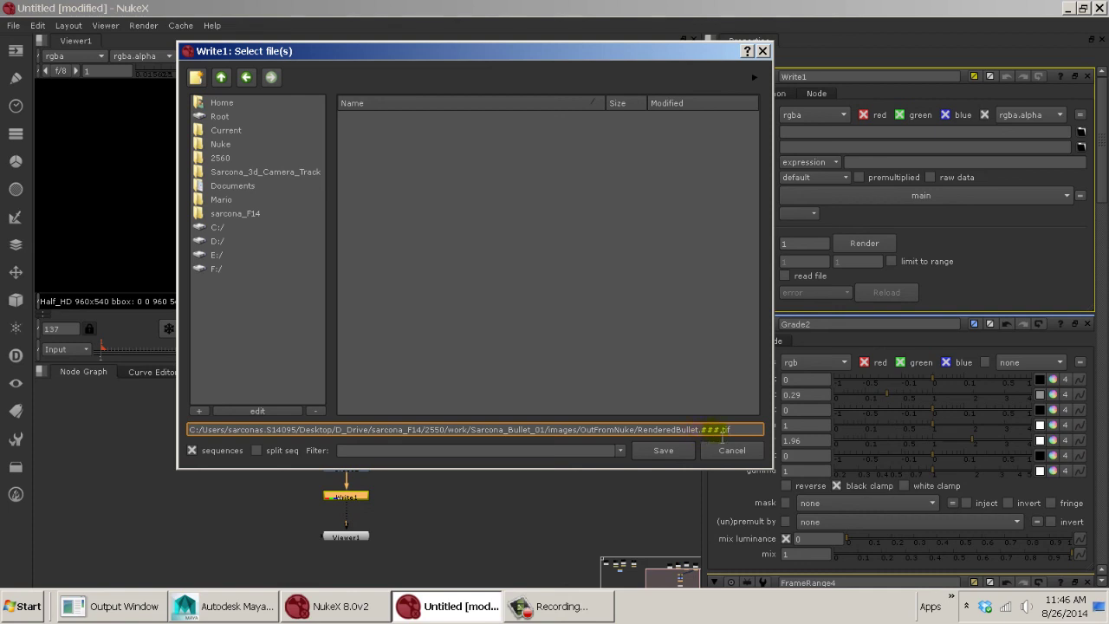
key("Return")
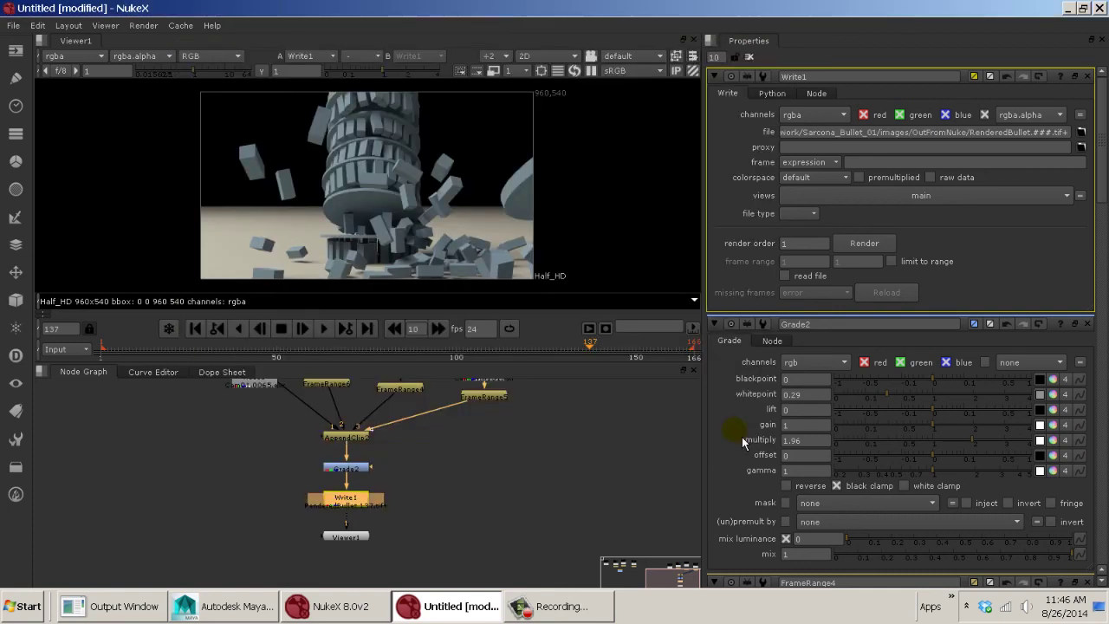
left_click(1068, 136)
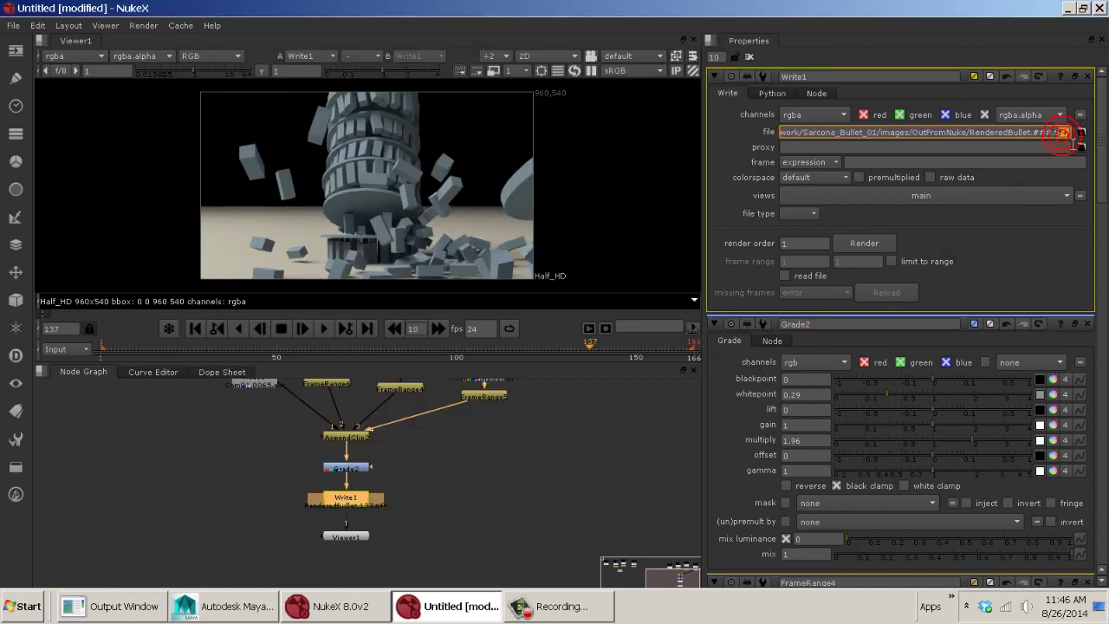
key("BackSpace")
key("Return")
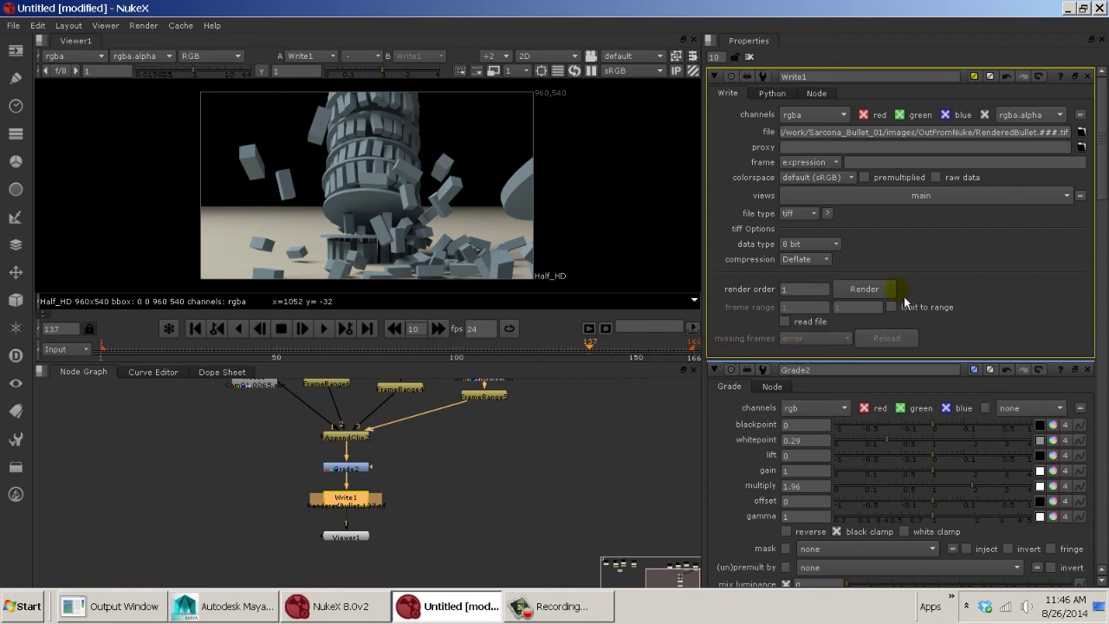
- Render the Write node over the input frame range 1-166
left_click_drag(1045, 139, 997, 141)
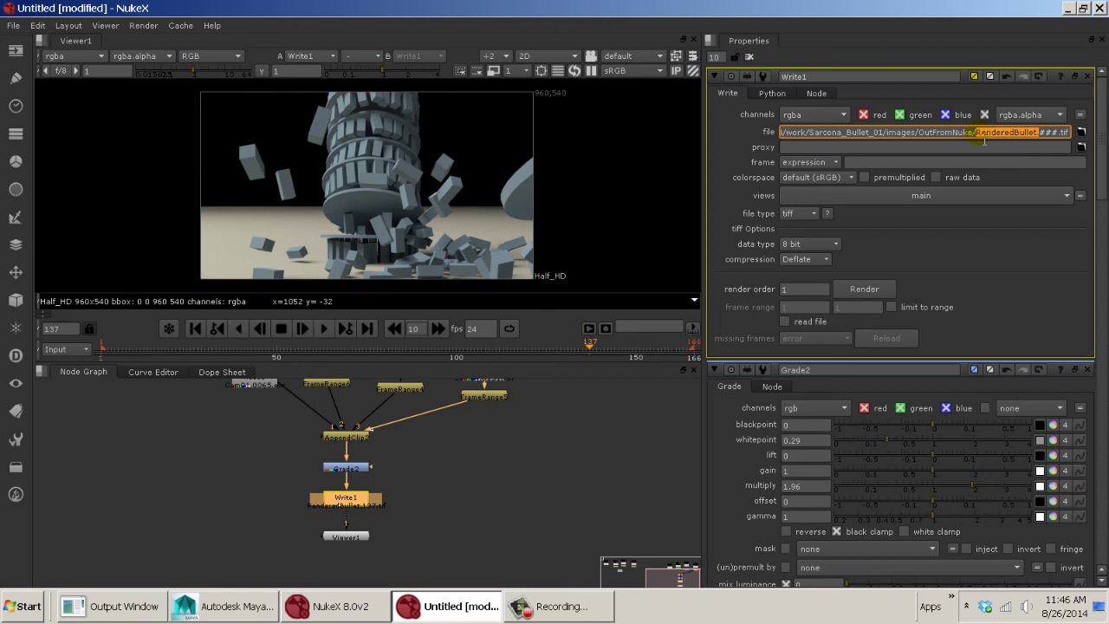
left_click(863, 293)
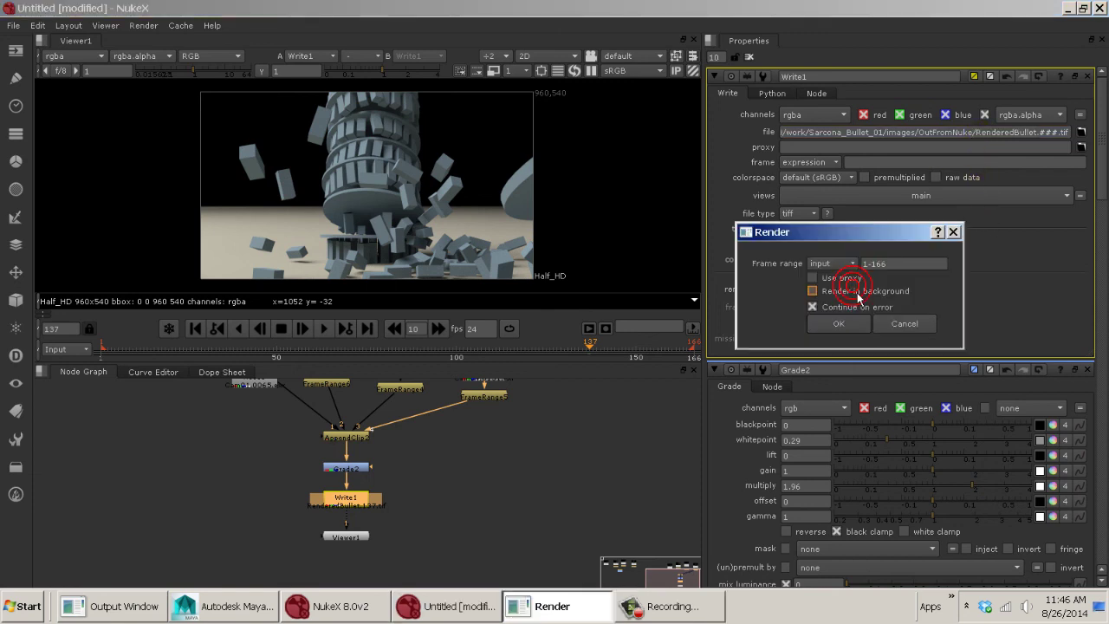
left_click(837, 327)
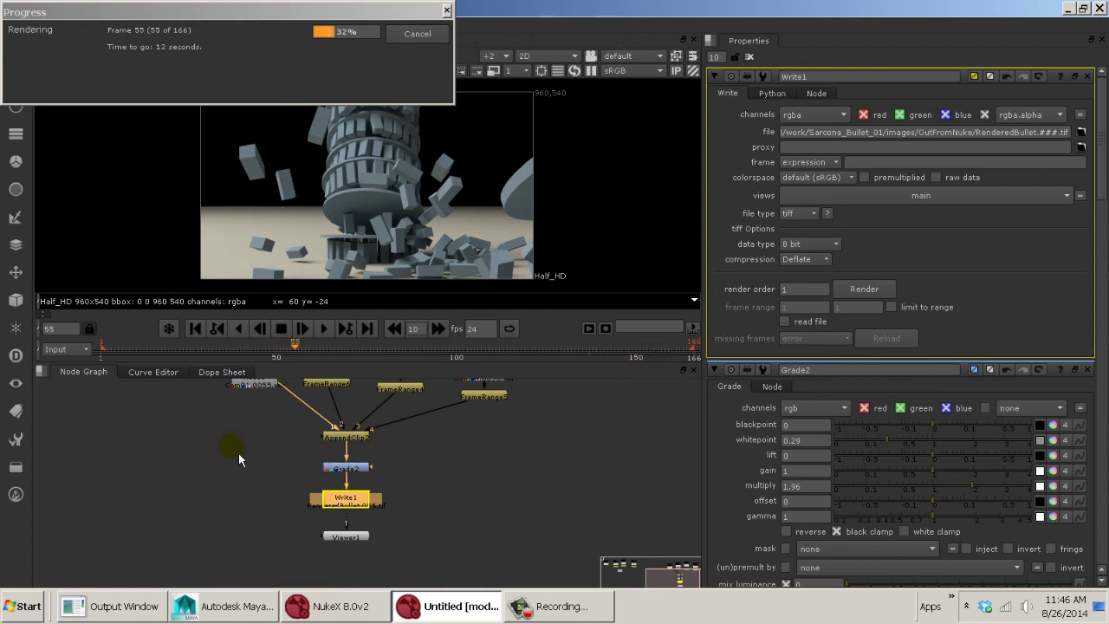
- Launch Adobe After Effects CC 2014
left_click(951, 598)
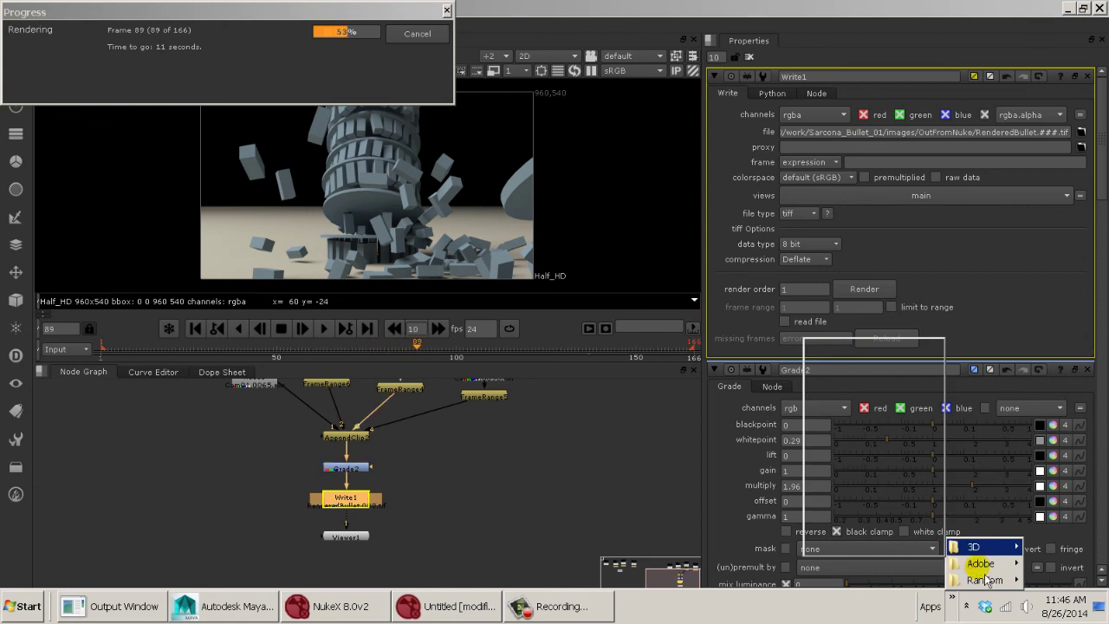
mouse_move(980, 564)
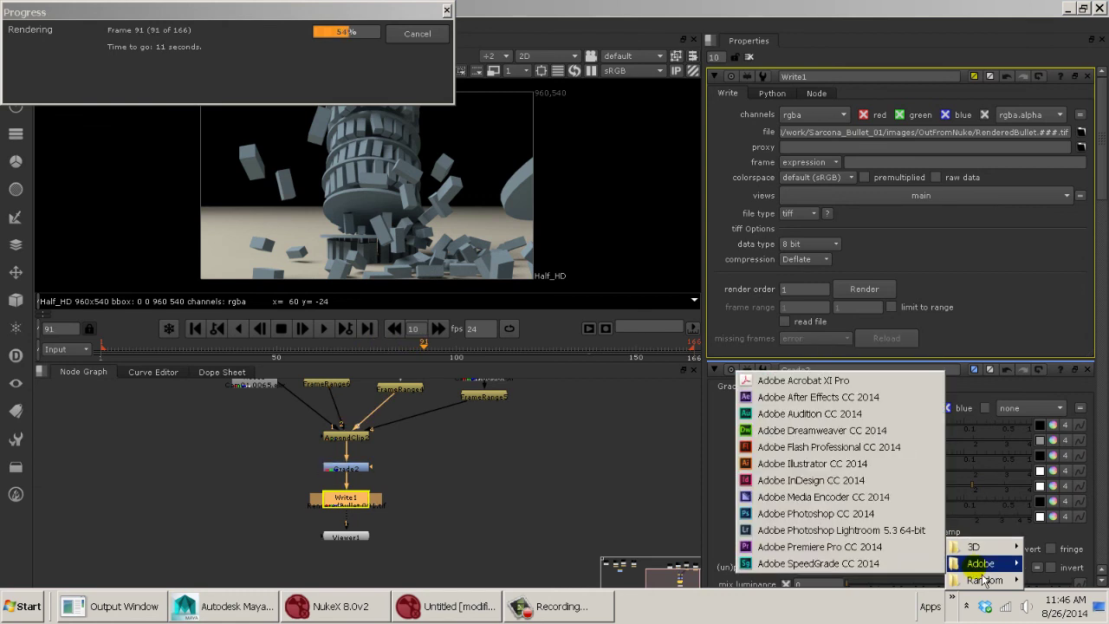
left_click(904, 399)
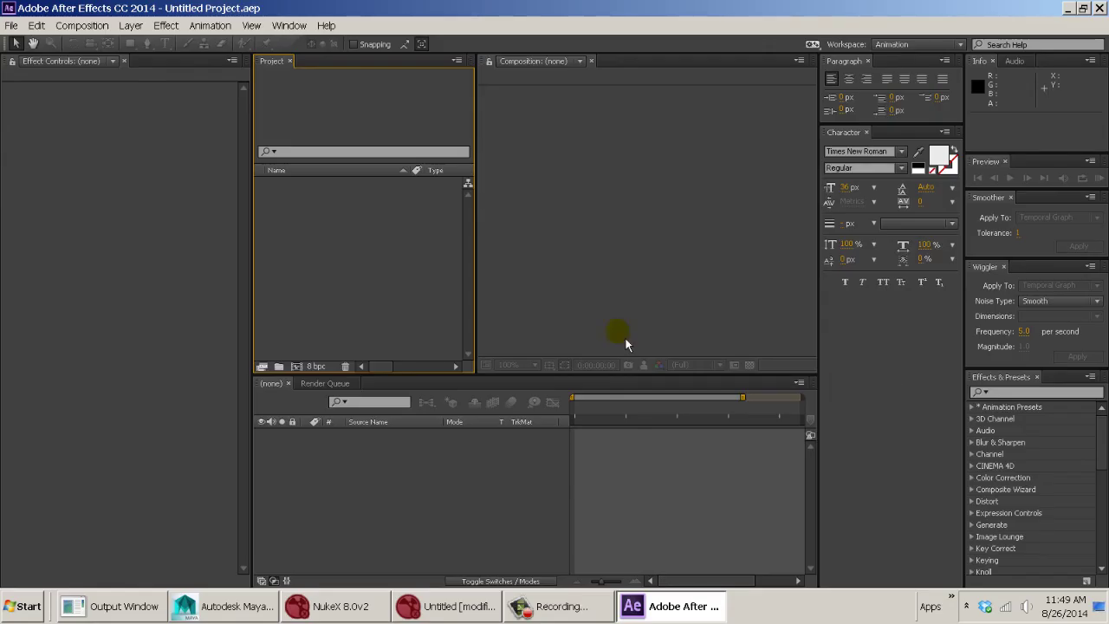
- Start a footage import, browse to the bullet project's images/OutFromNuke folder and select RenderedBullet.001.tif
double_click(324, 228)
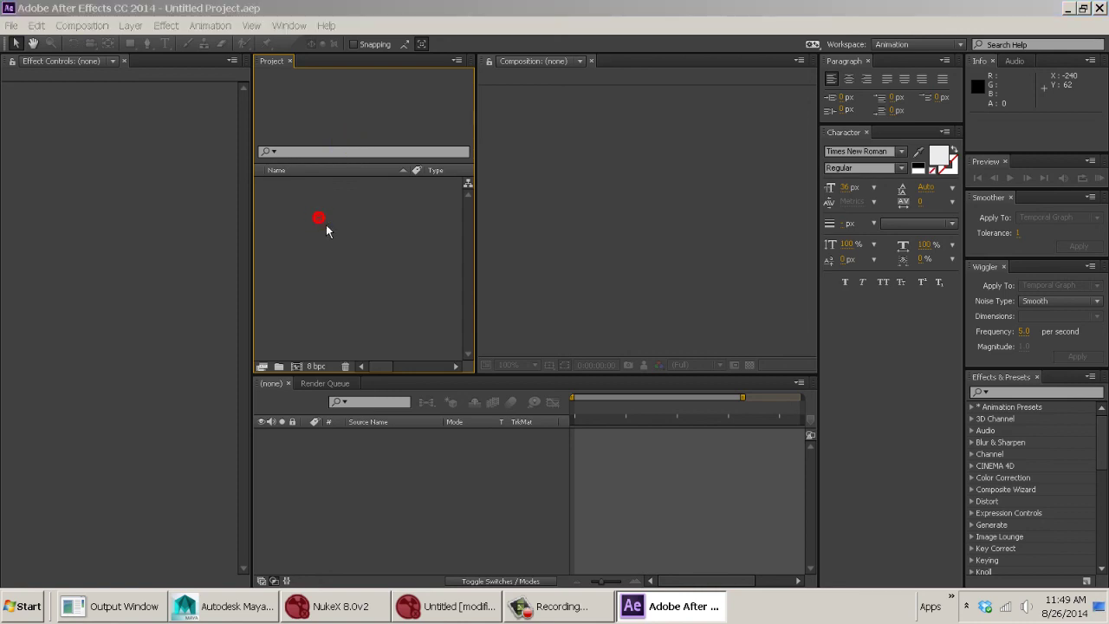
left_click(76, 188)
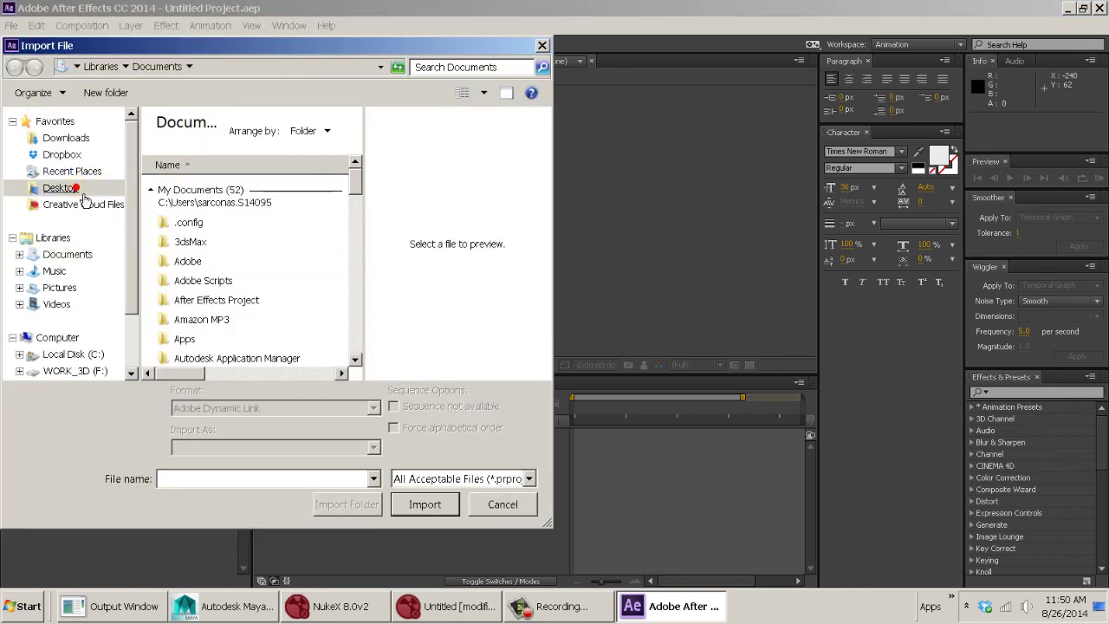
double_click(288, 170)
left_click(201, 145)
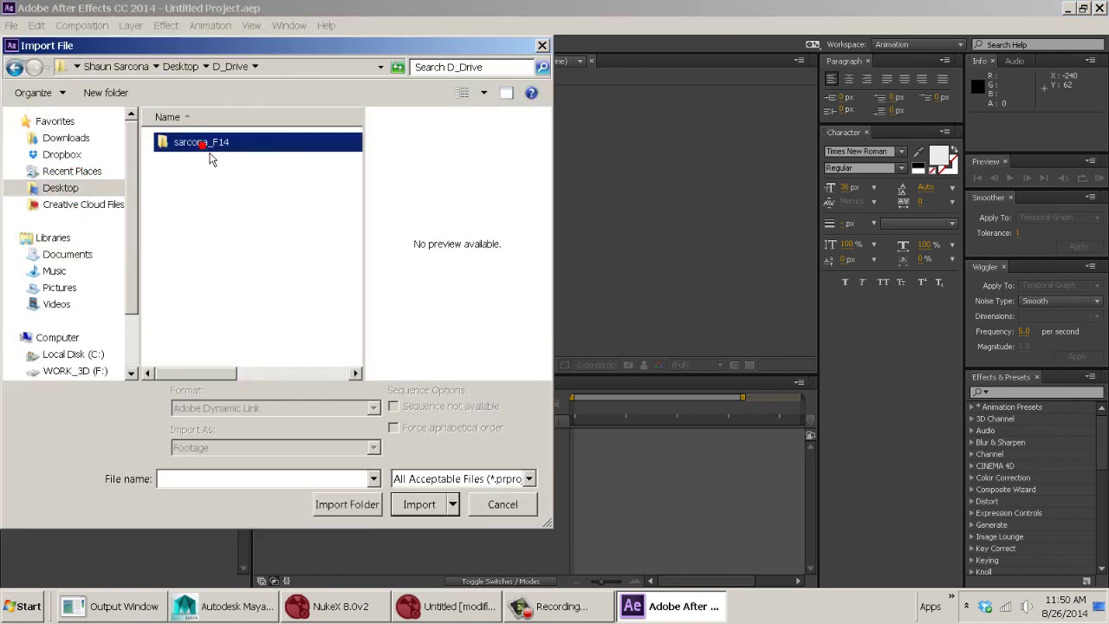
double_click(207, 145)
left_click(186, 217)
double_click(177, 217)
double_click(199, 145)
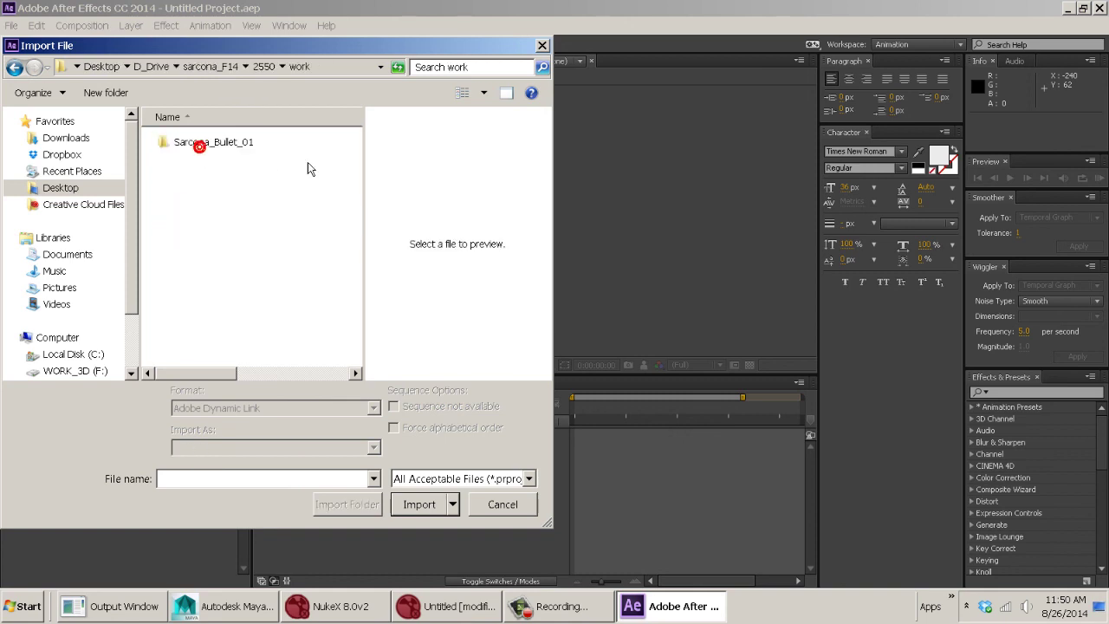
double_click(206, 144)
double_click(184, 240)
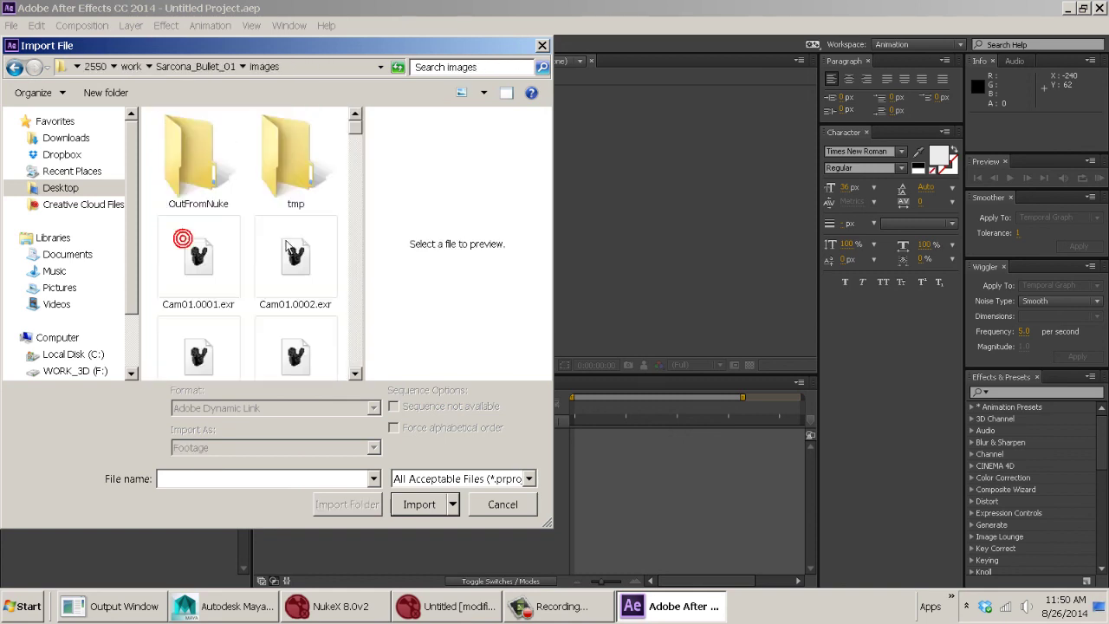
double_click(203, 169)
left_click(224, 169)
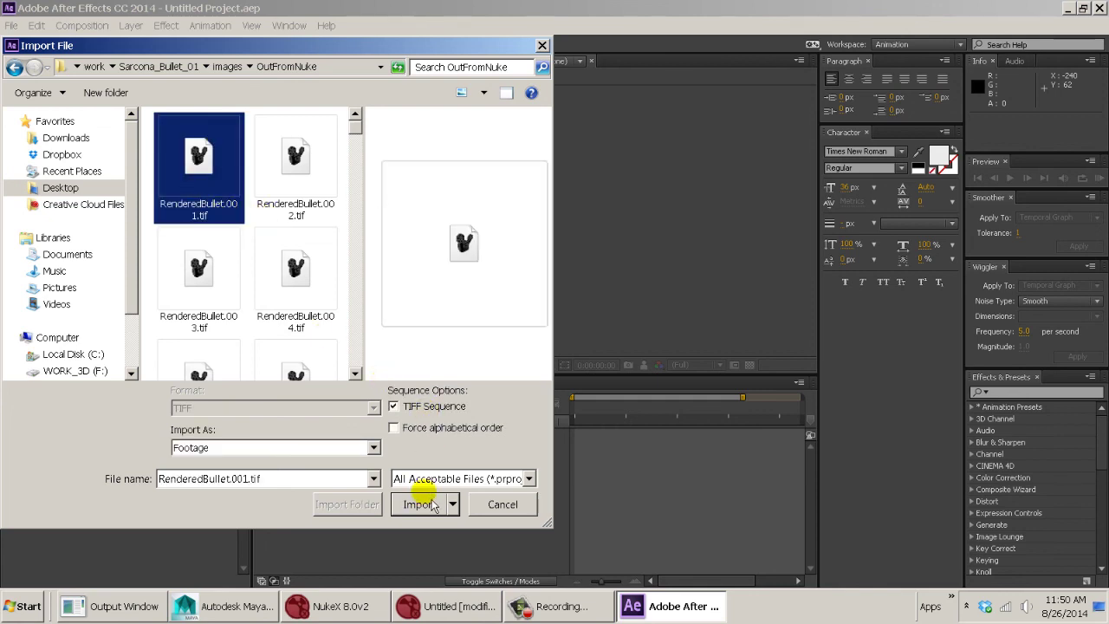
- Import the selected file as footage with TIFF Sequence enabled, and set its alpha channel to Ignore
left_click(410, 406)
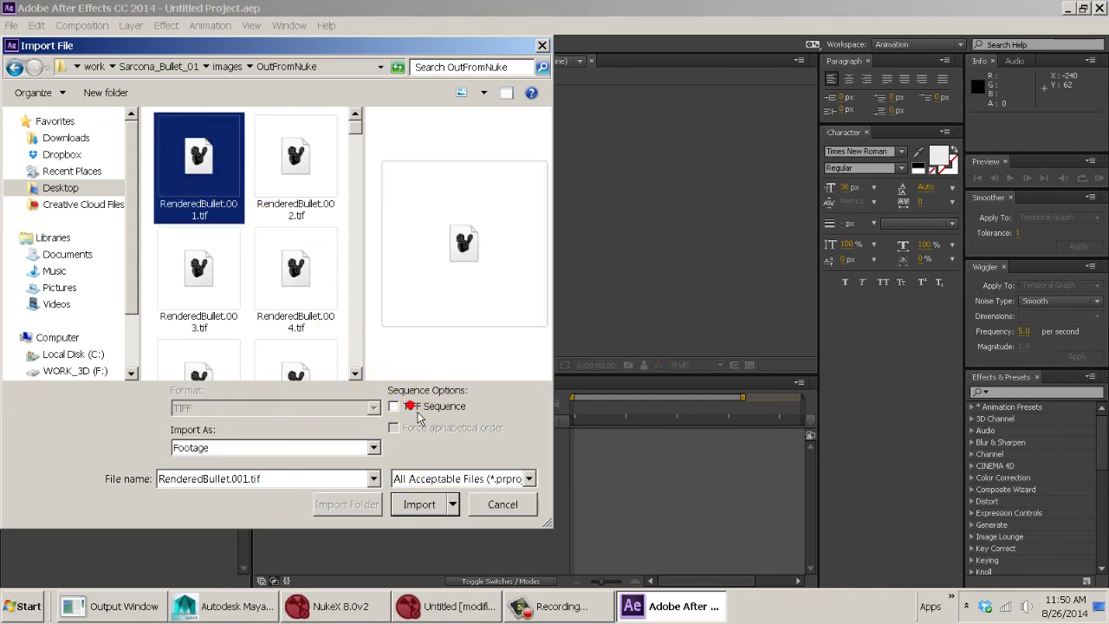
left_click(412, 407)
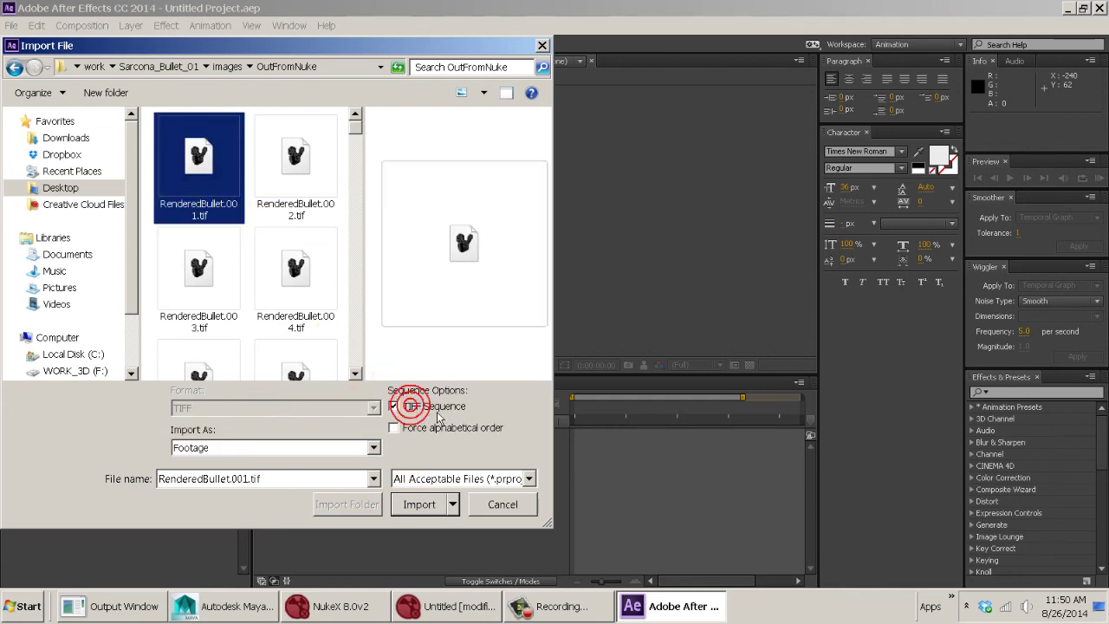
left_click(281, 448)
left_click(299, 460)
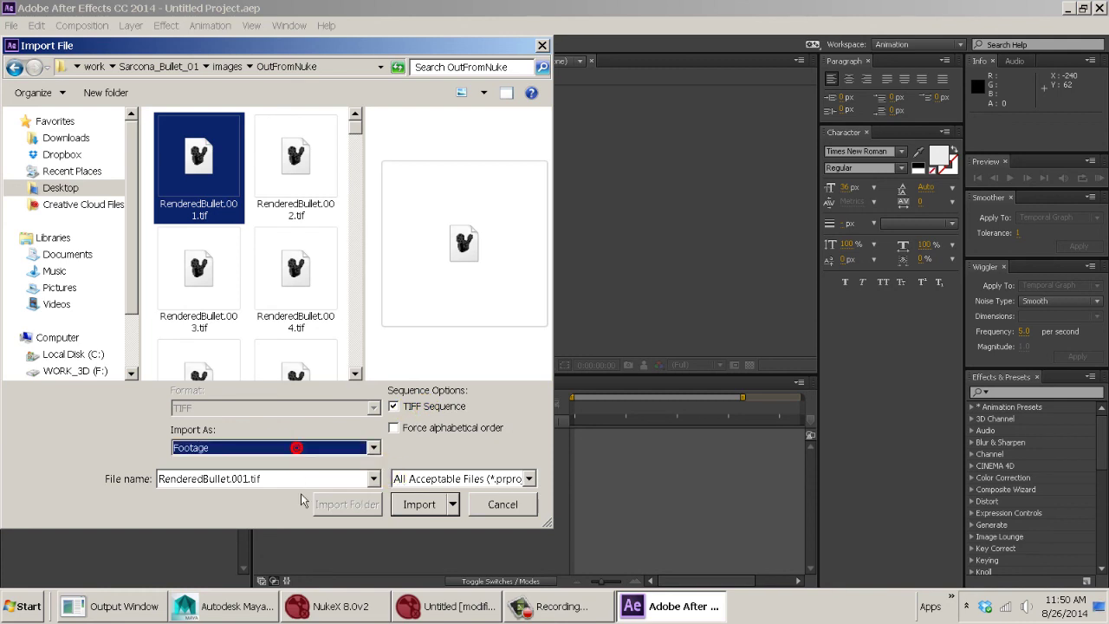
left_click(419, 505)
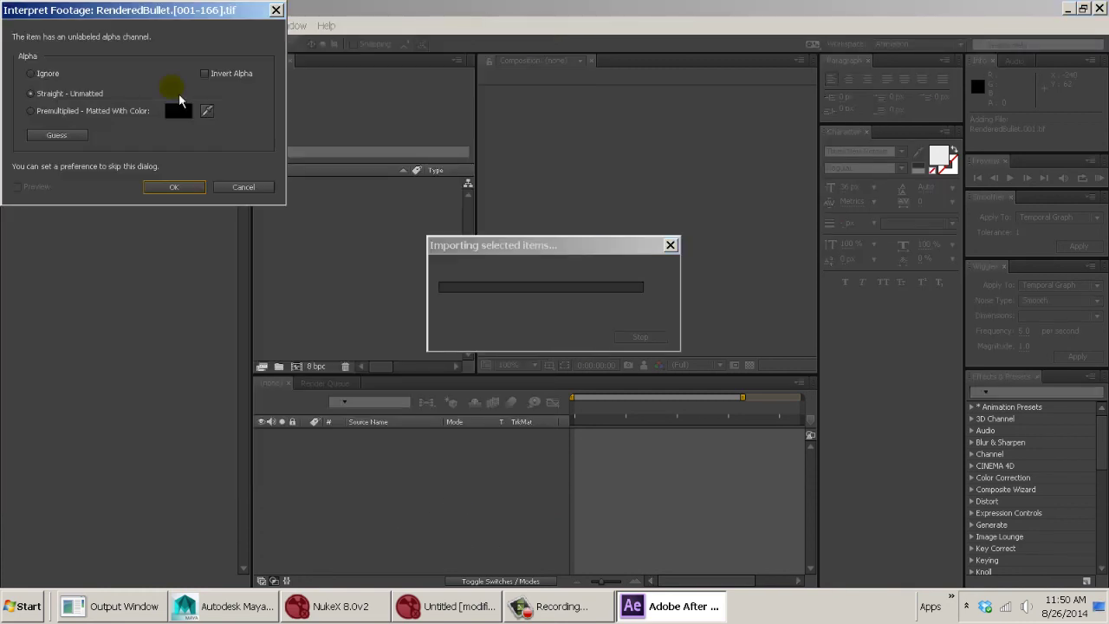
left_click(33, 74)
left_click(175, 187)
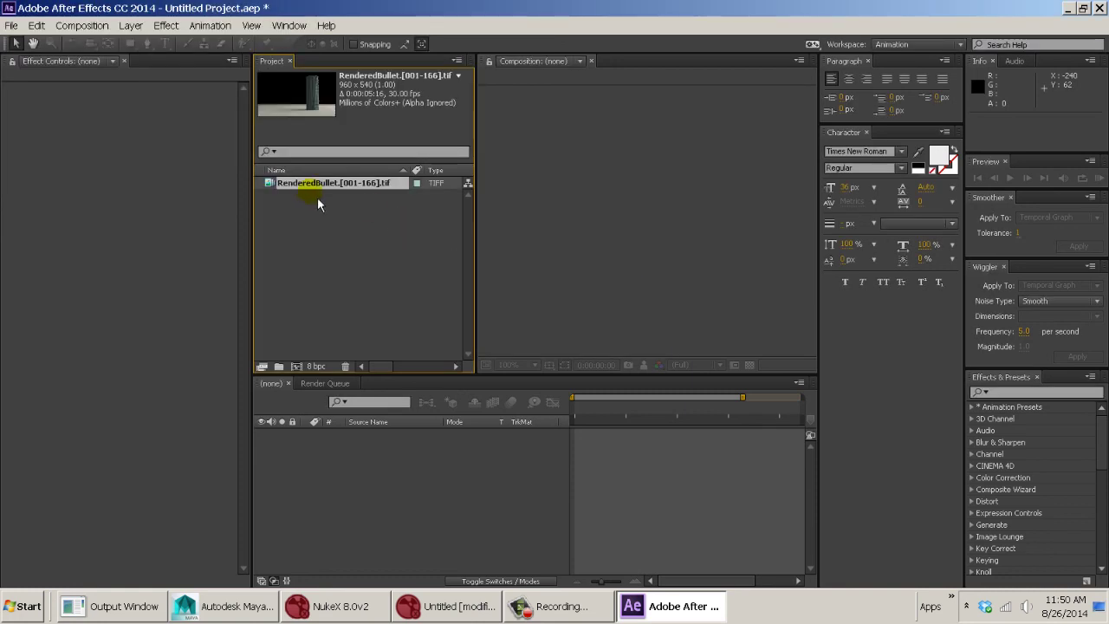
- Create a new composition from the RenderedBullet.[001-166].tif footage and show the whole frame at 50%
left_click_drag(294, 190, 330, 348)
left_click(296, 366)
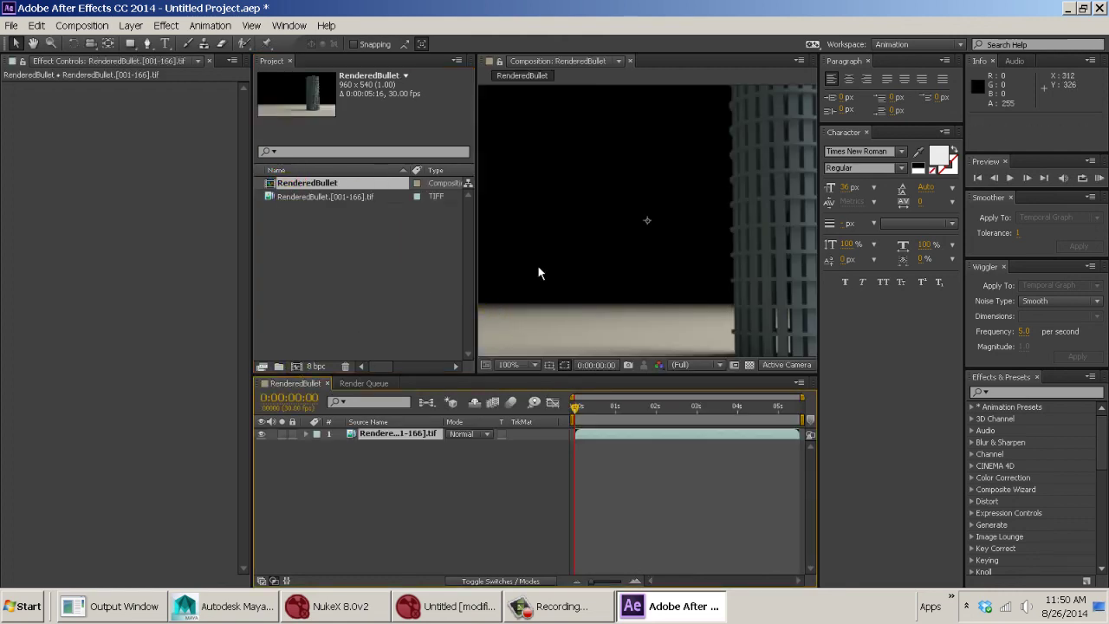
scroll(673, 230, "down", 1)
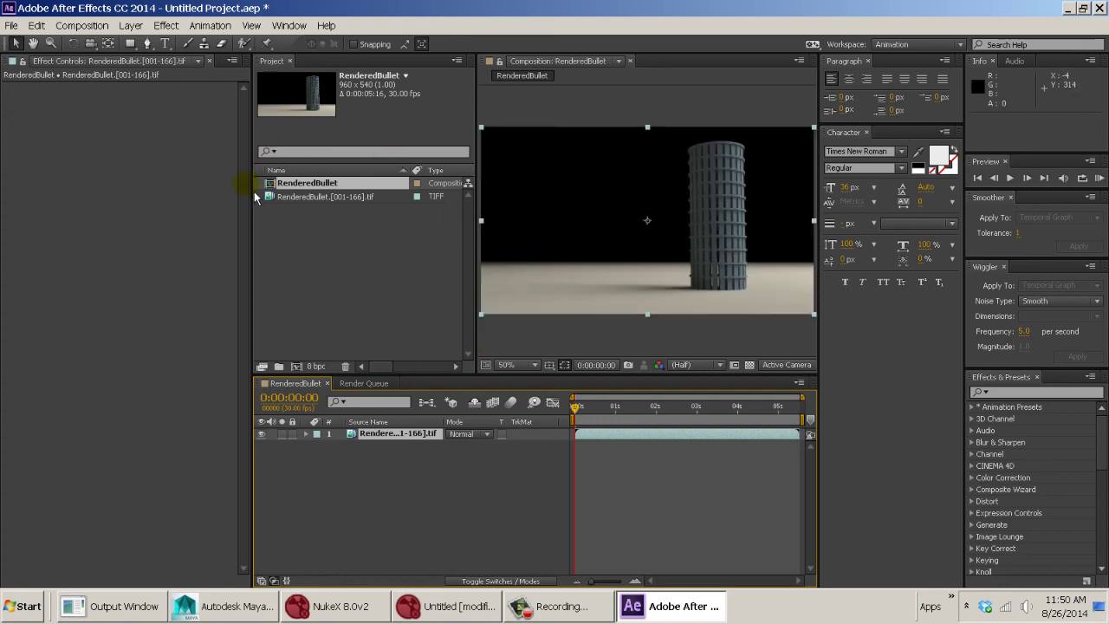
- Narrow the Effect Controls and Project panels to give the timeline and composition viewer more room
left_click_drag(252, 201, 80, 199)
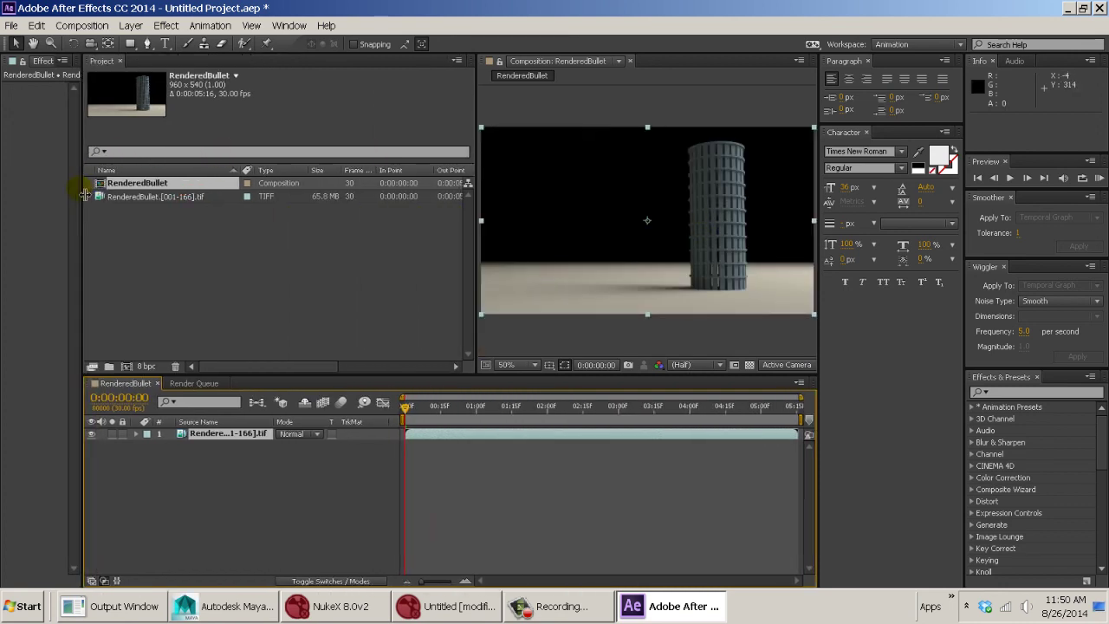
left_click(481, 247)
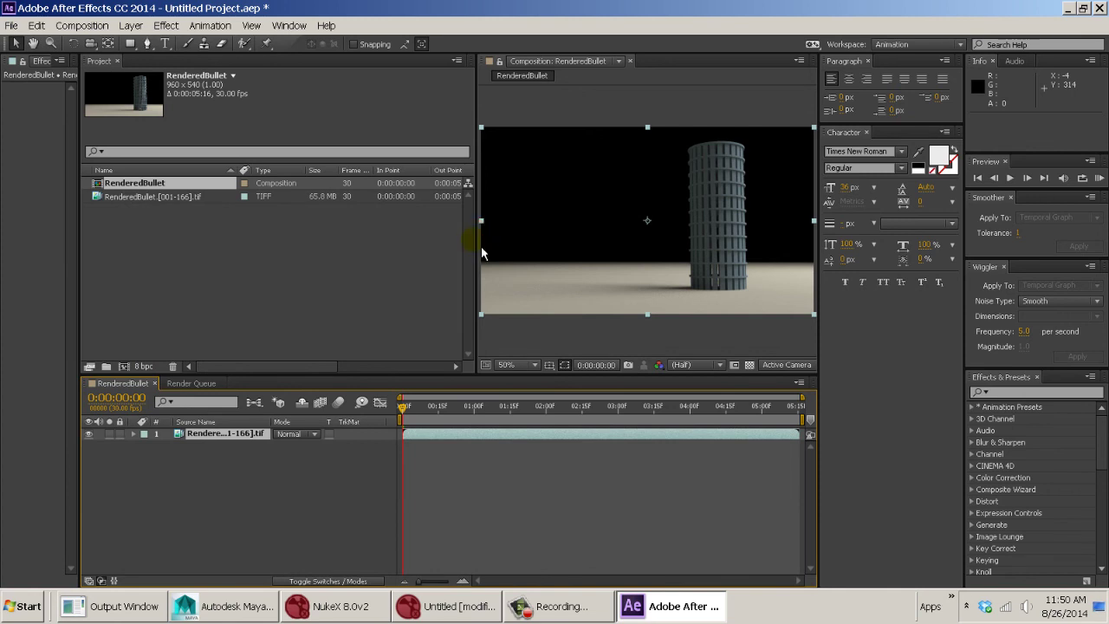
left_click_drag(481, 248, 302, 237)
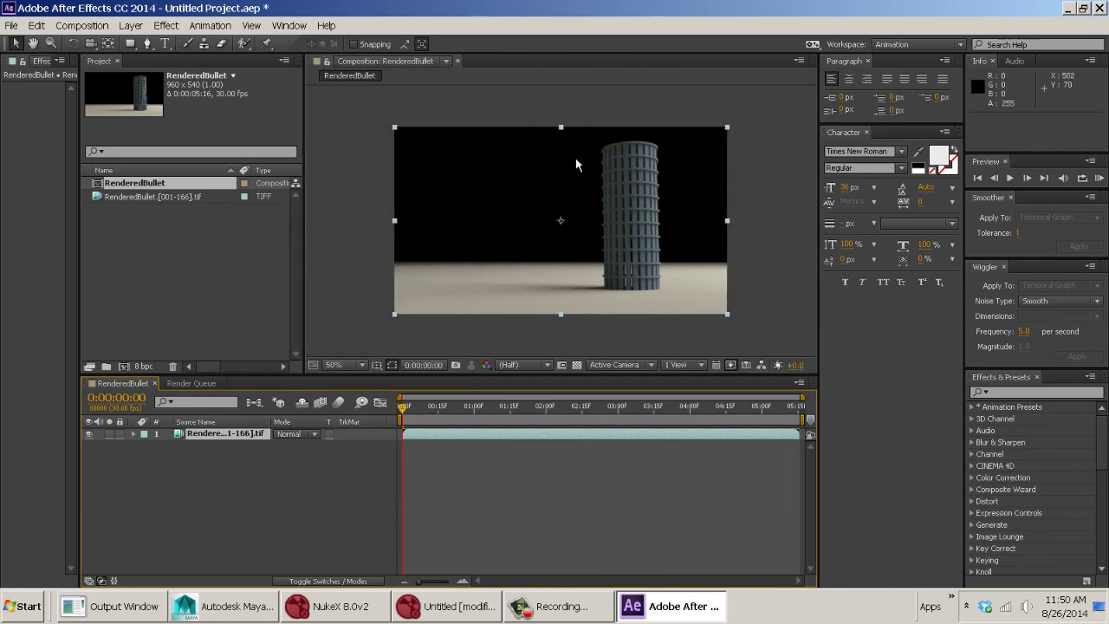
- Add the RenderedBullet composition to the render queue and set its output module format to QuickTime
left_click(82, 27)
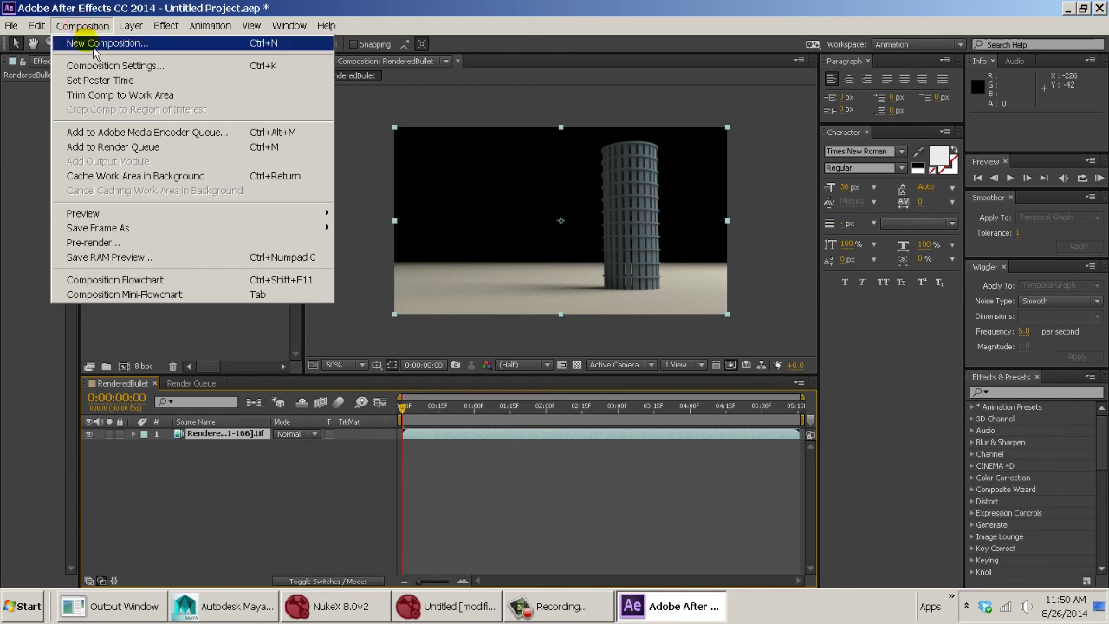
left_click(146, 149)
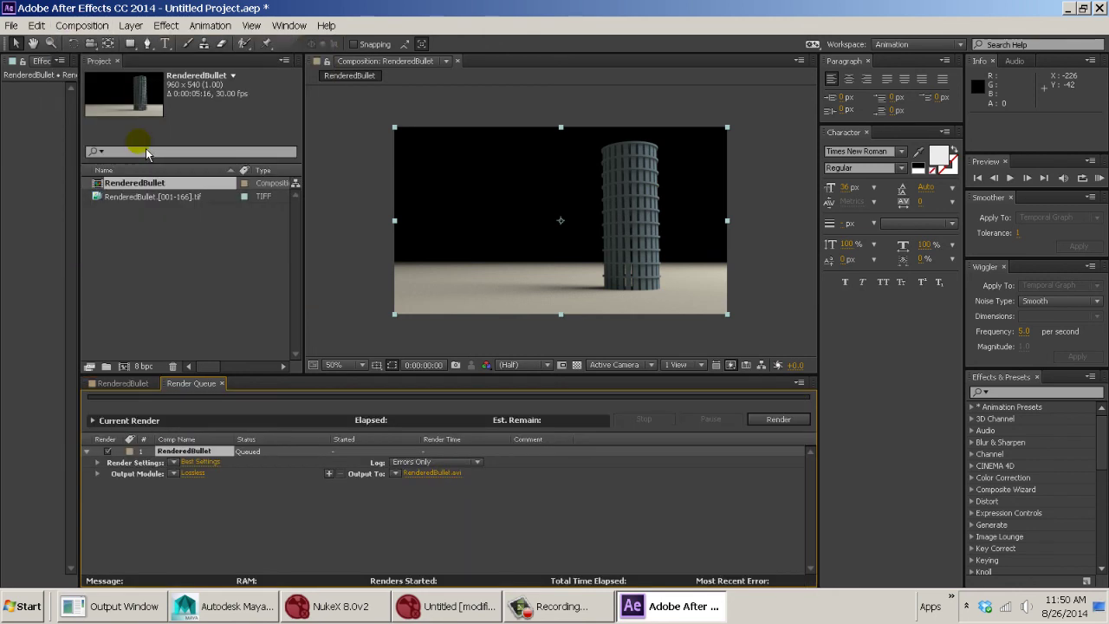
left_click(201, 474)
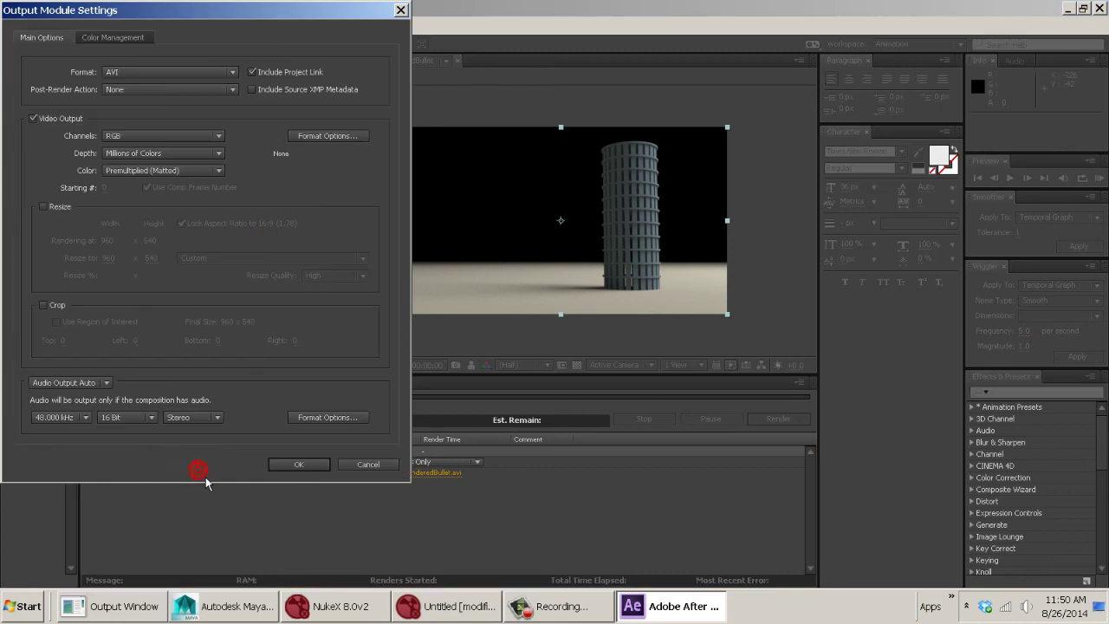
left_click(180, 74)
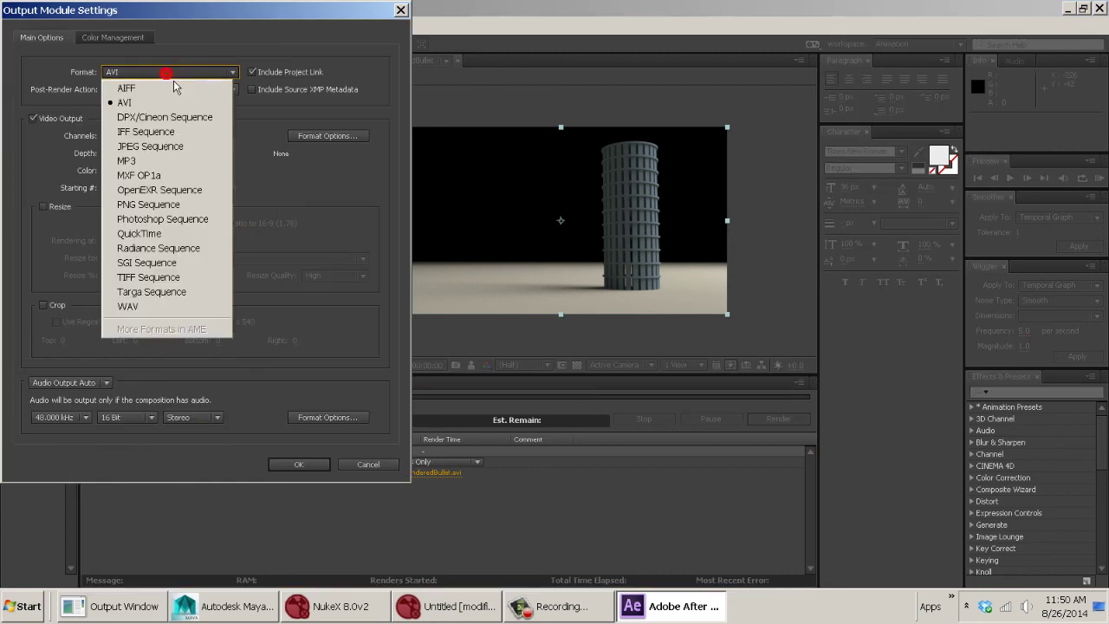
left_click(171, 240)
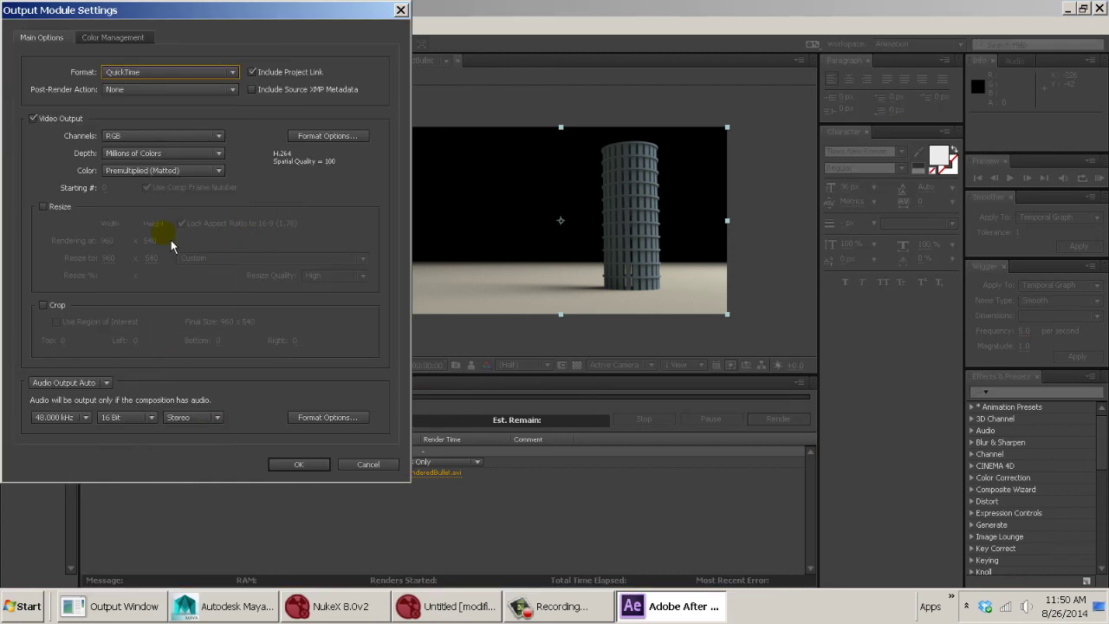
- Use the H.264 video codec, leave audio output on Auto, and accept the output module settings
left_click(340, 136)
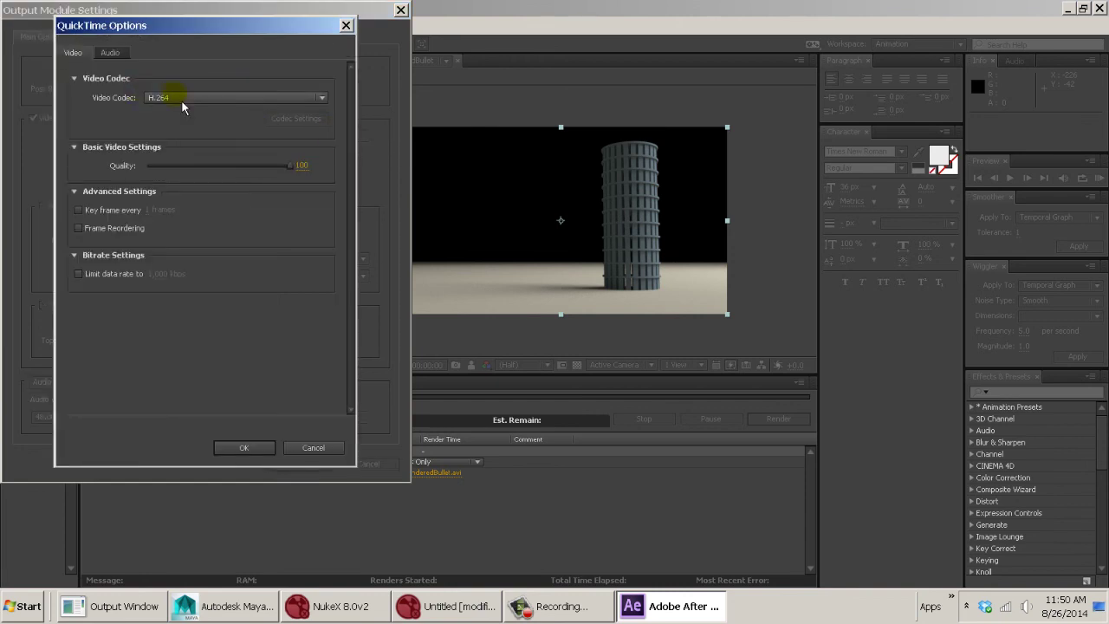
left_click(183, 100)
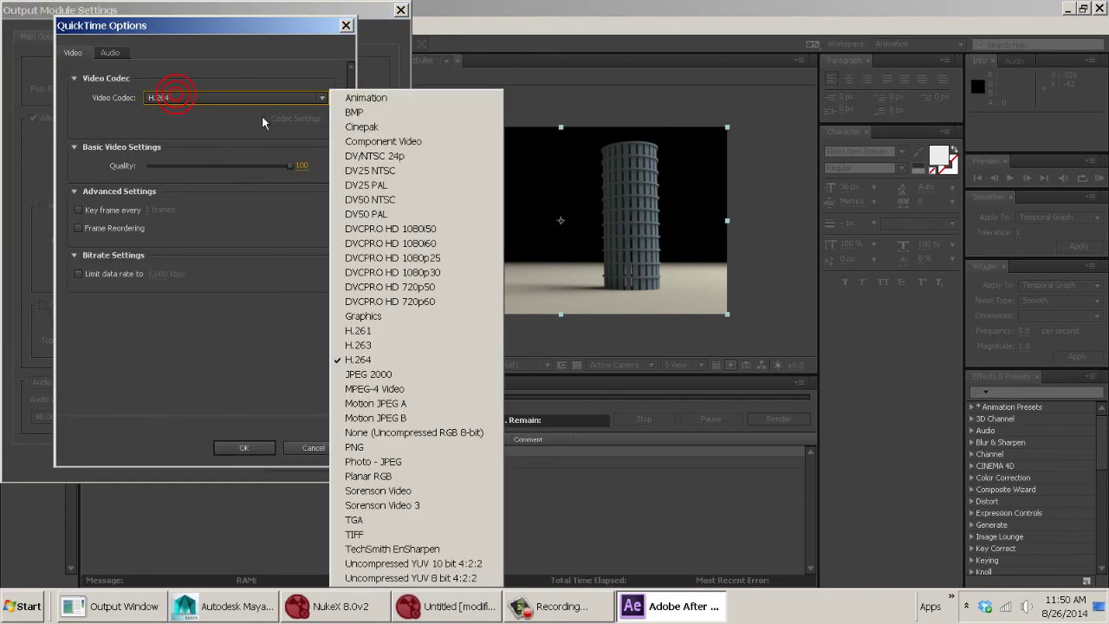
left_click(398, 362)
left_click(262, 455)
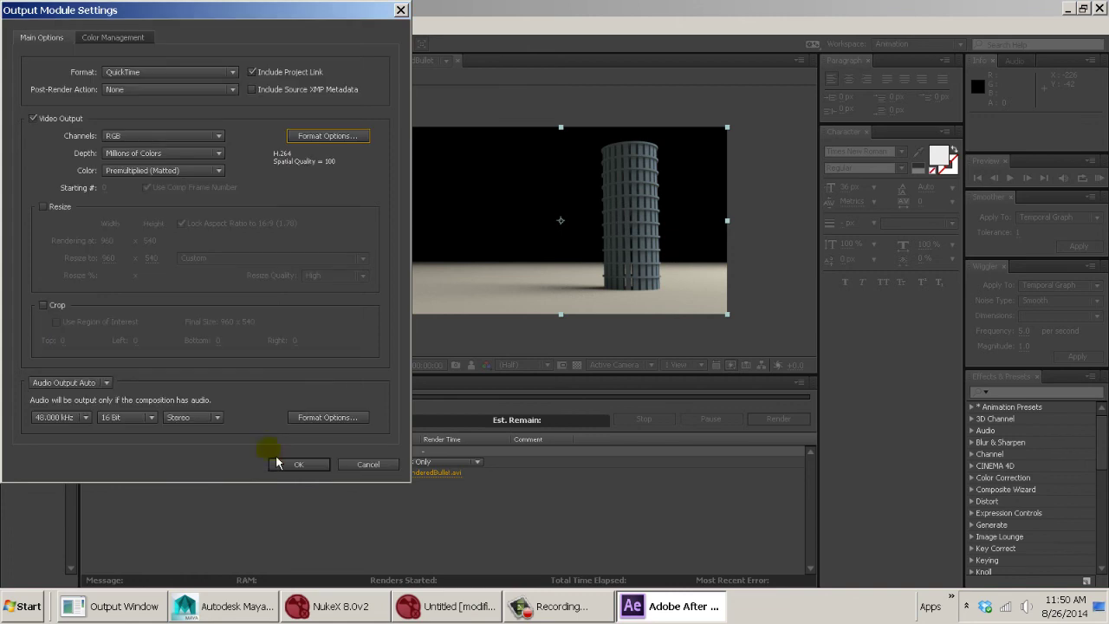
left_click(80, 385)
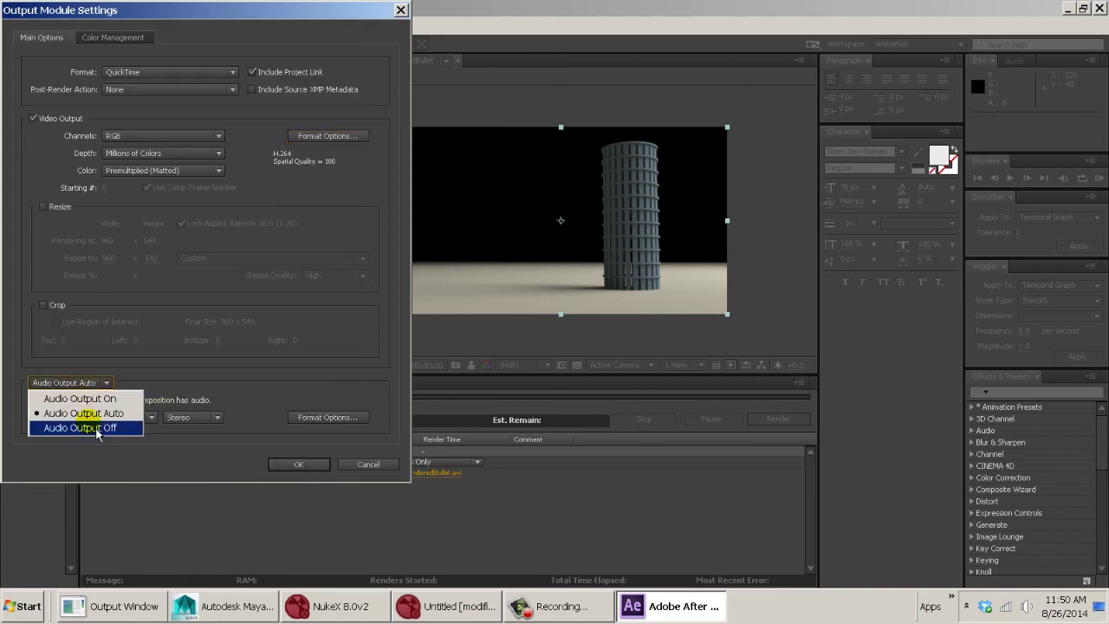
left_click(274, 445)
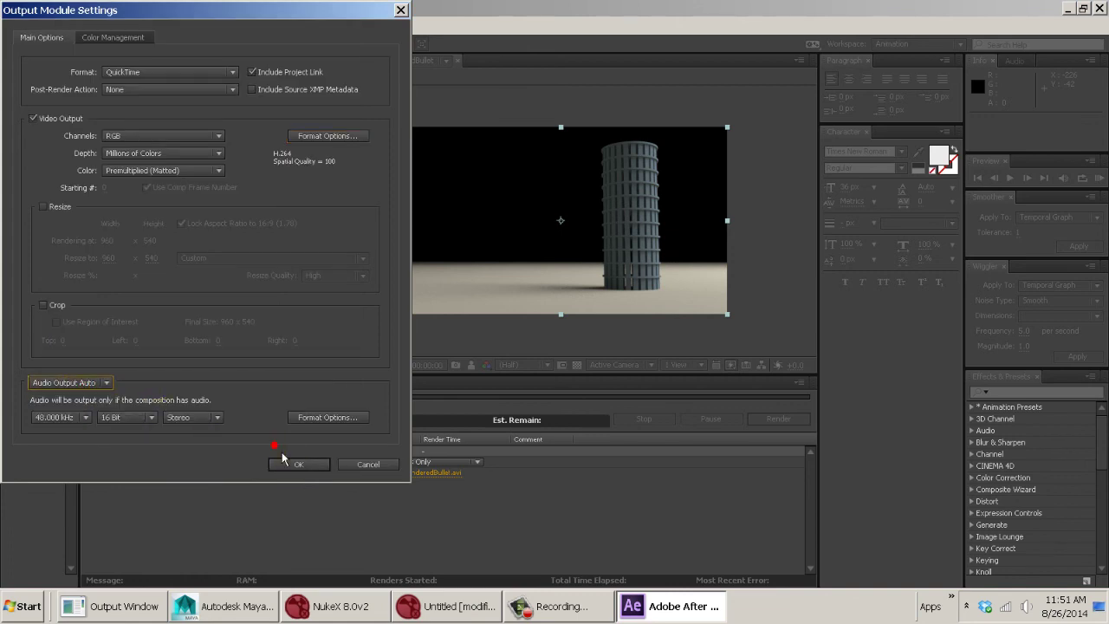
left_click(299, 465)
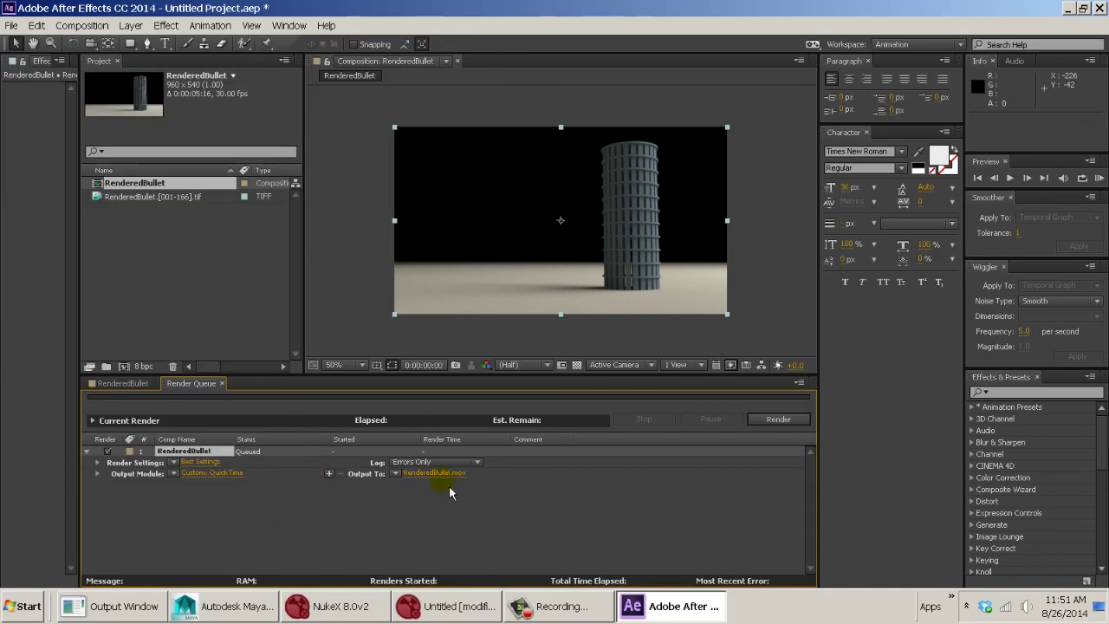
- Choose where to output the queued movie, browsing to the bullet project's movies folder under 2550/work
left_click(444, 475)
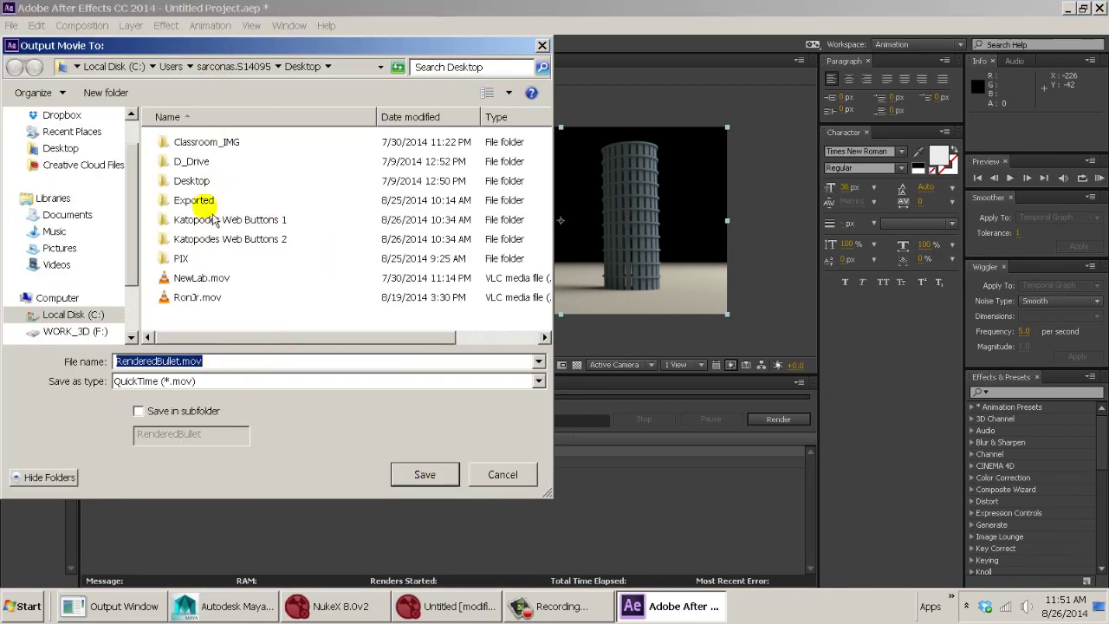
double_click(191, 161)
double_click(203, 143)
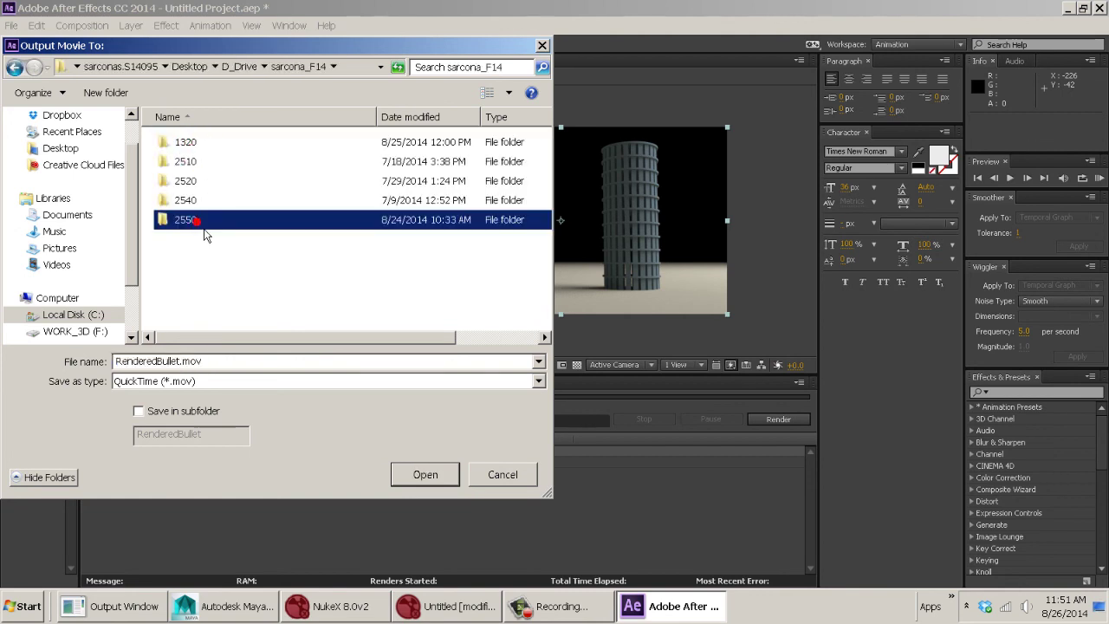
double_click(197, 220)
double_click(199, 144)
double_click(198, 143)
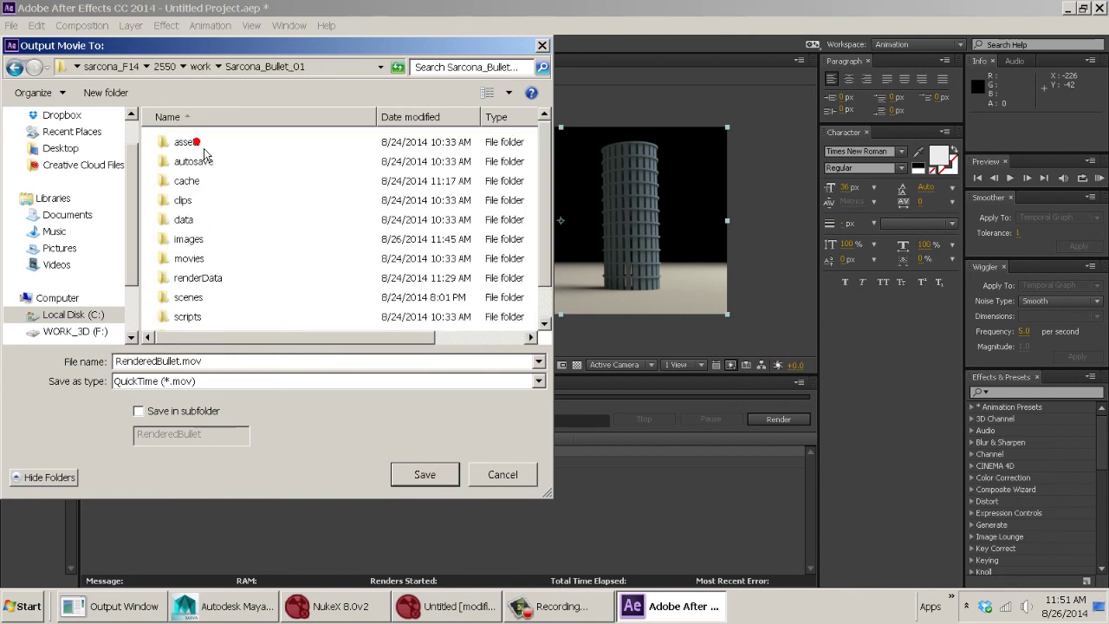
left_click(205, 258)
double_click(212, 255)
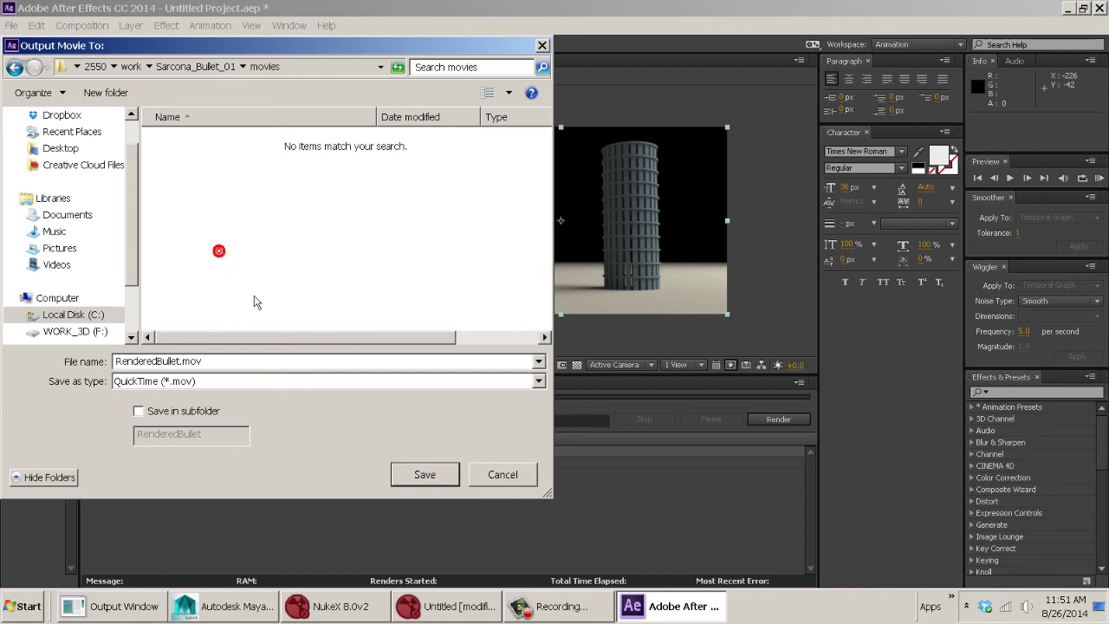
- Name the output movie with the artist's surname followed by _Bullet_01, save that destination and render the queue
double_click(223, 364)
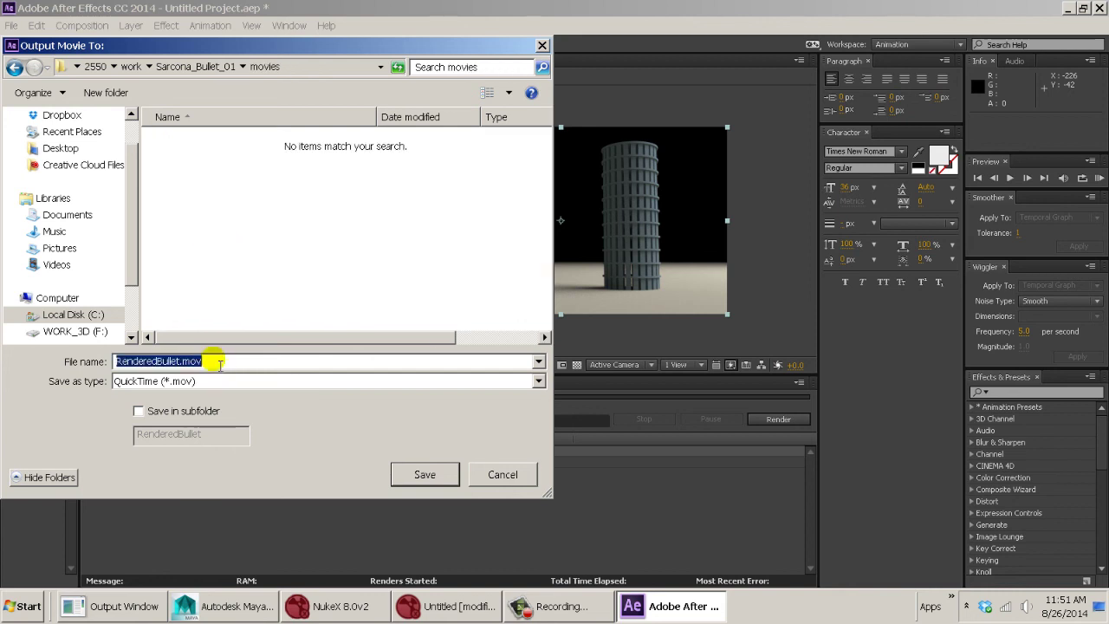
type("Sarcona_Bullet_01")
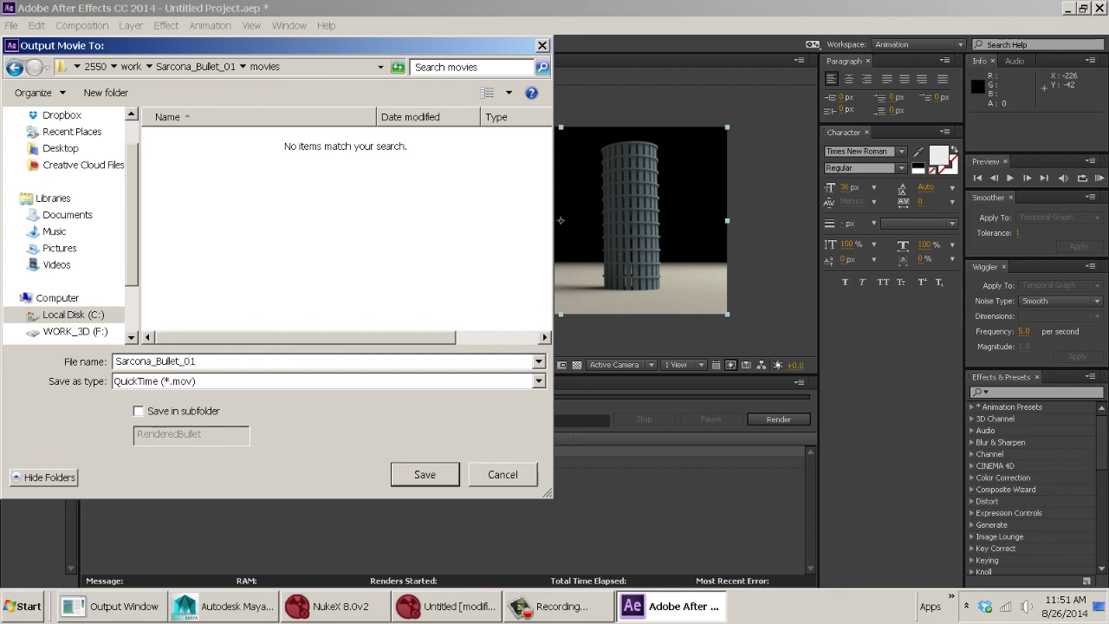
key("Return")
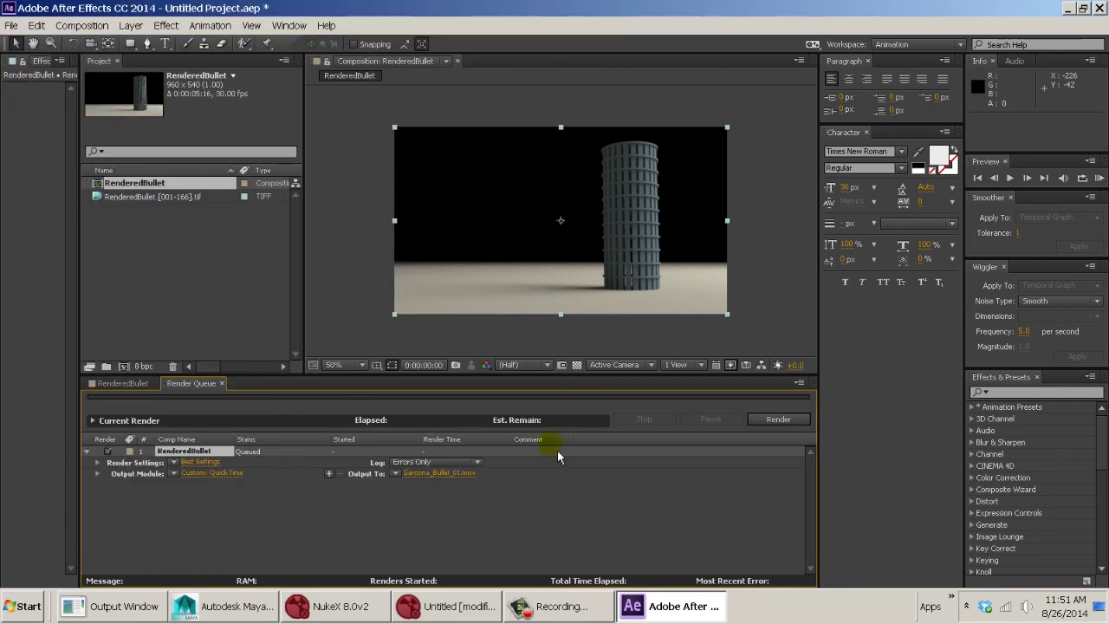
left_click(777, 421)
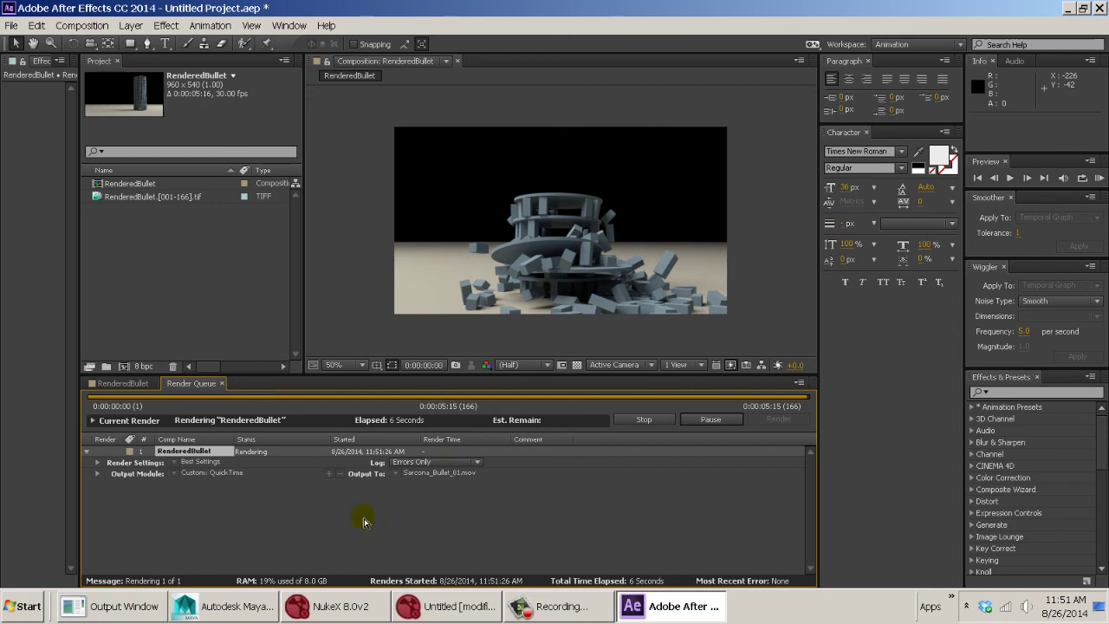
left_click(251, 616)
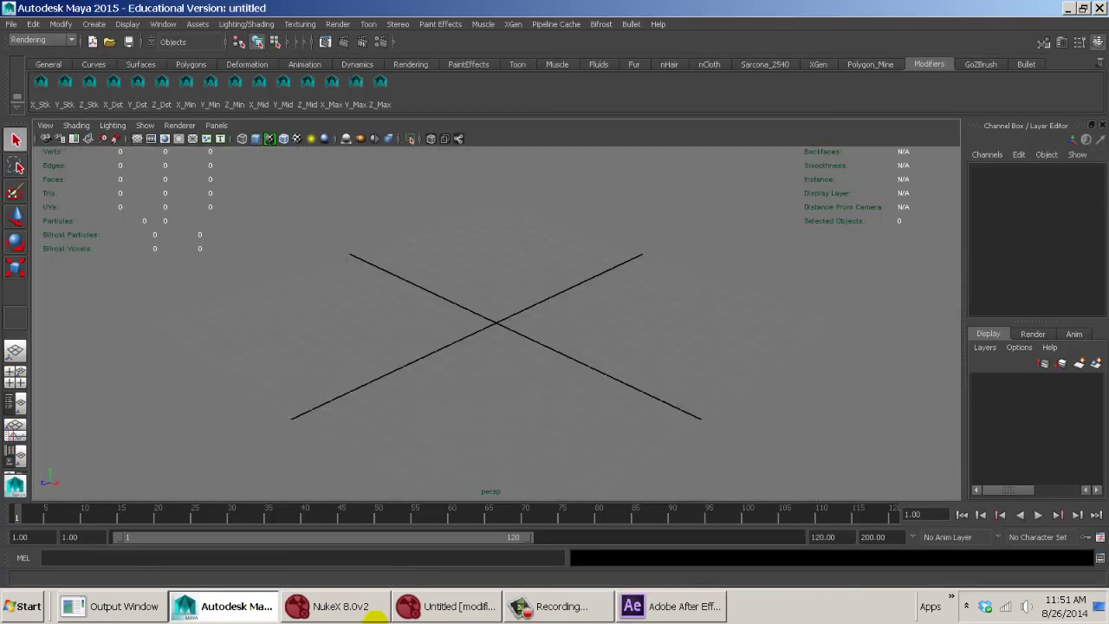
left_click(462, 612)
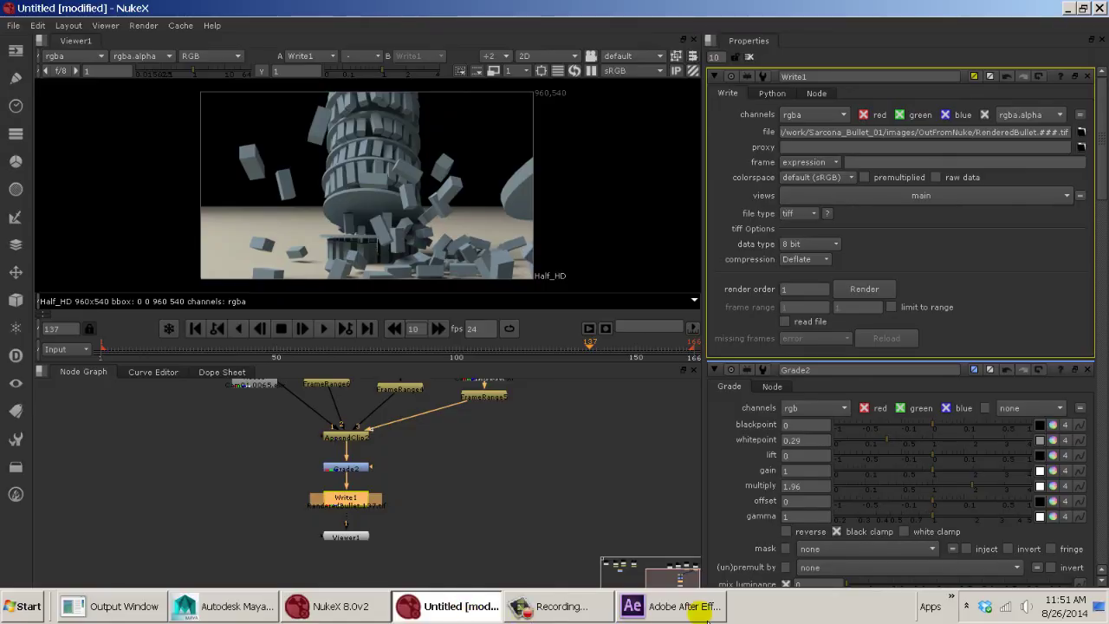
left_click(702, 609)
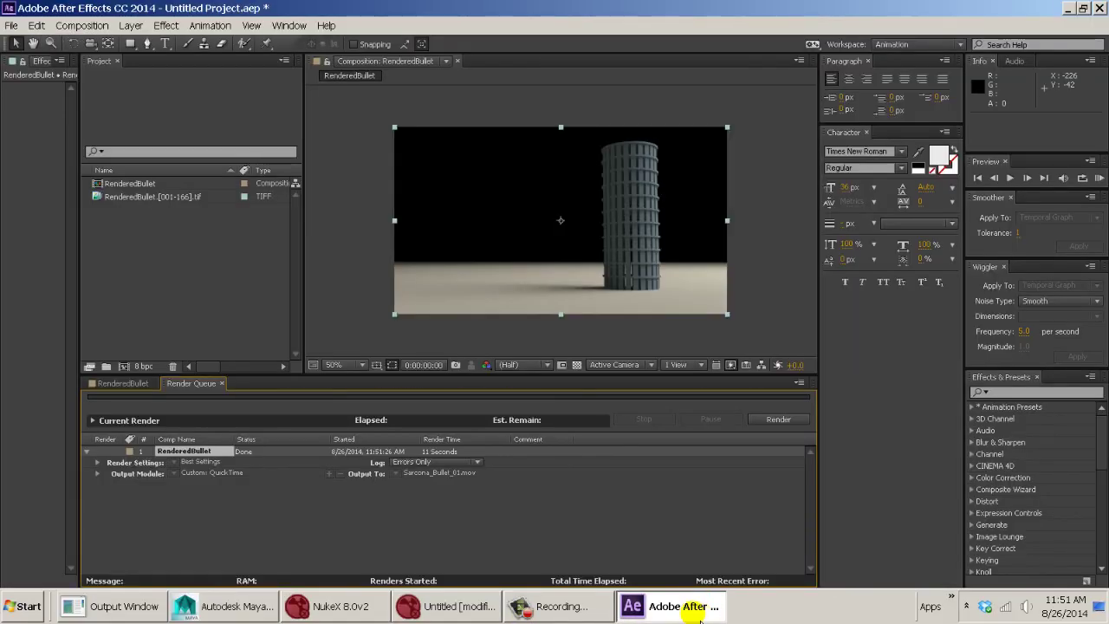
- Import Cam01.0001.exr from the project's images folder as an OpenEXR Sequence and create a new composition from that footage
double_click(176, 260)
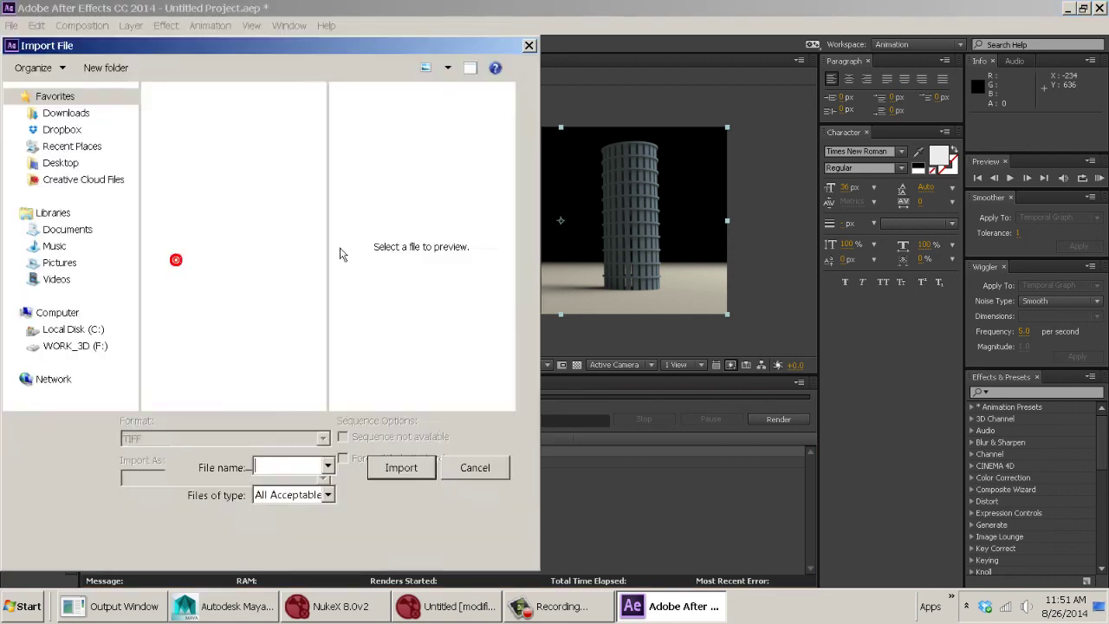
left_click(236, 67)
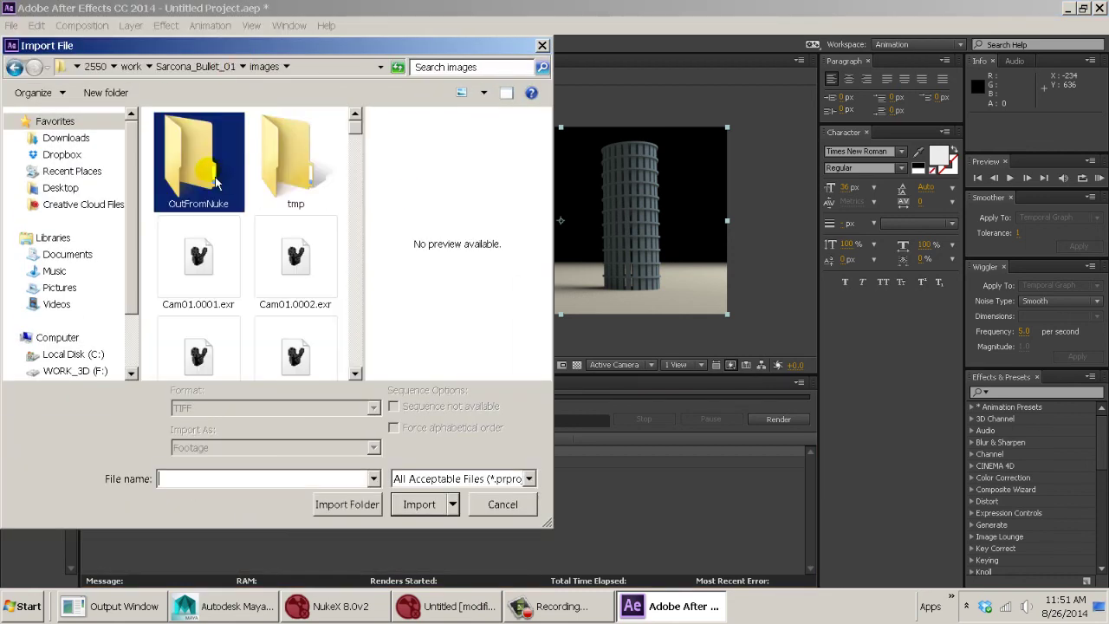
left_click(215, 265)
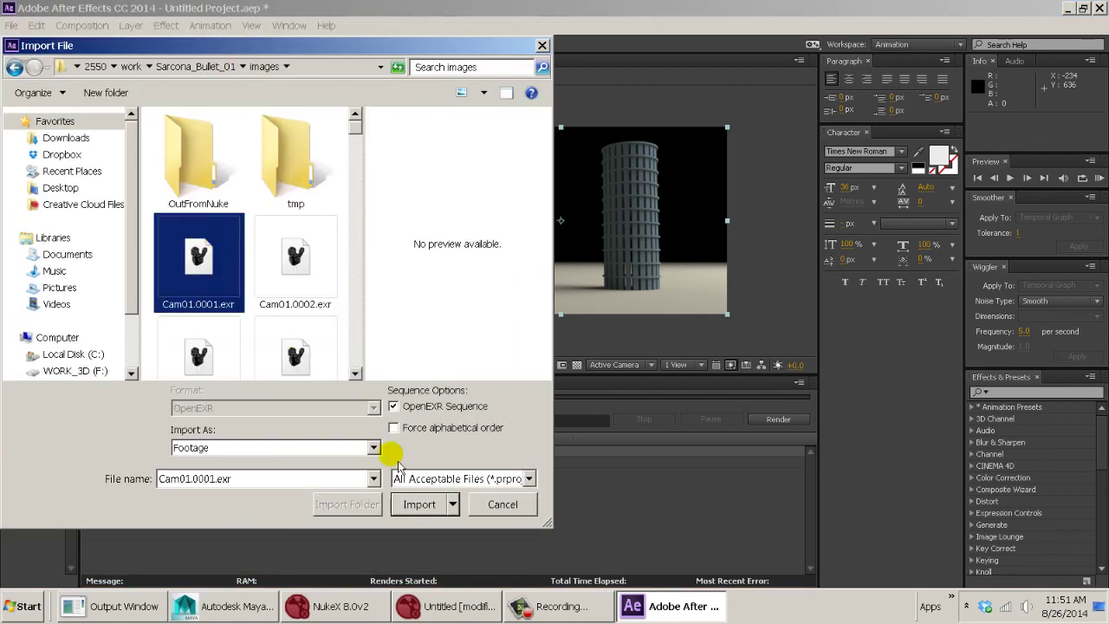
left_click(420, 505)
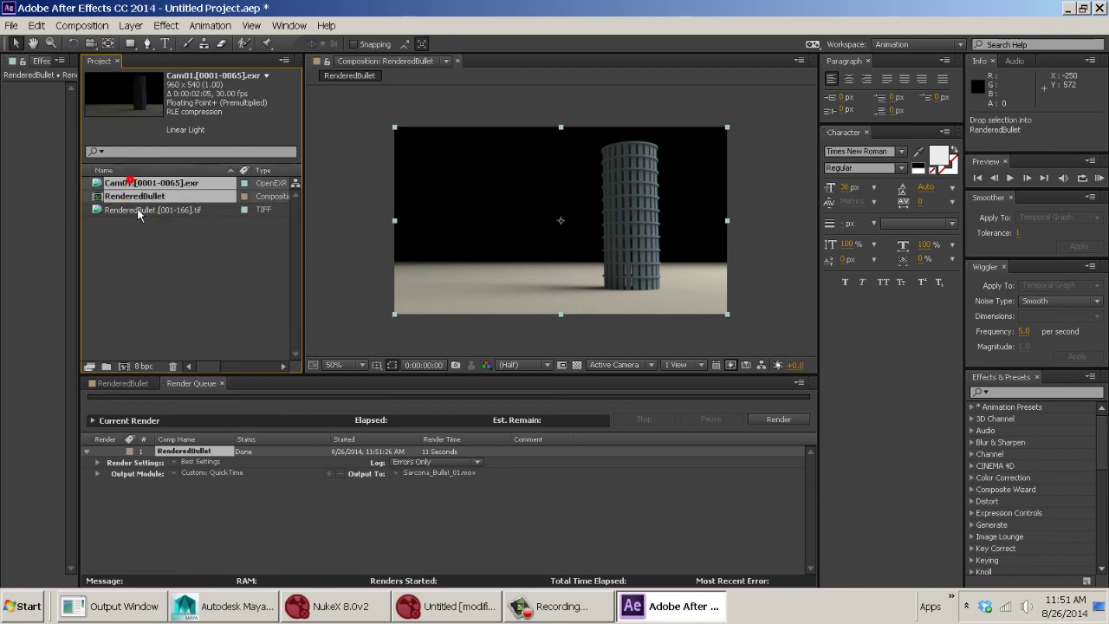
left_click_drag(137, 377, 130, 371)
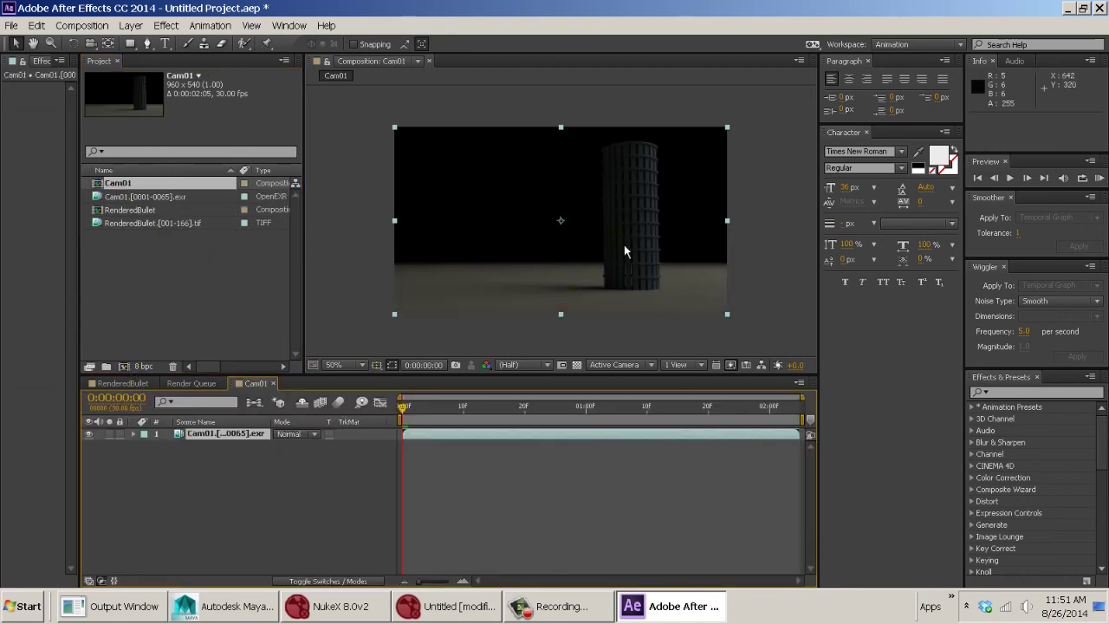
- Set the project's color depth to 16 bits per channel and its working space to sRGB IEC61966-2.1, with Linearize Working Space enabled
left_click(141, 366)
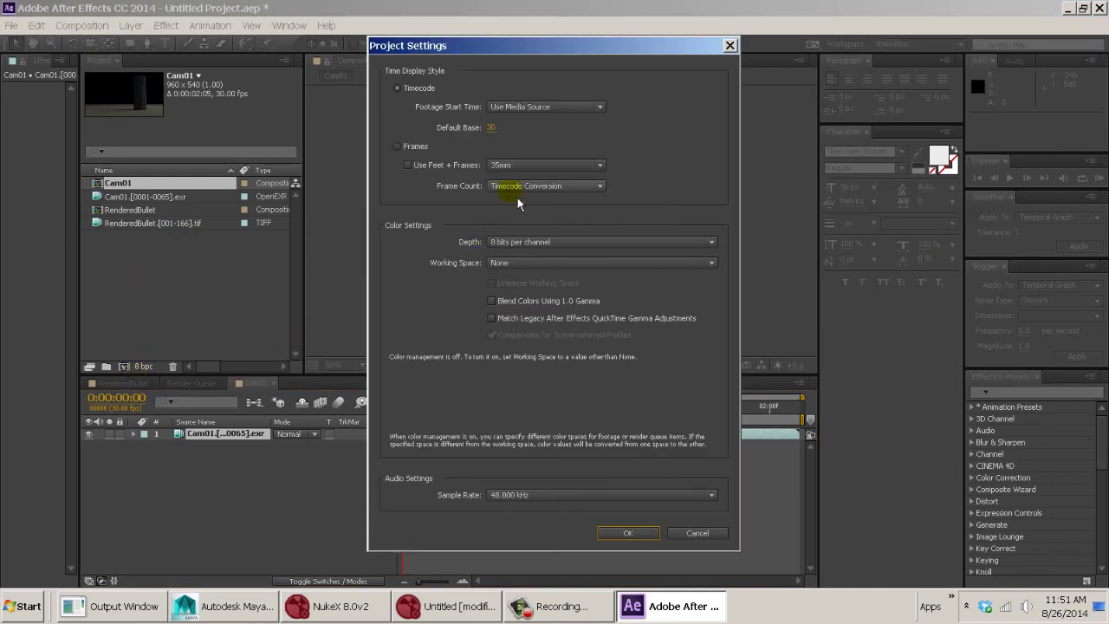
left_click(517, 242)
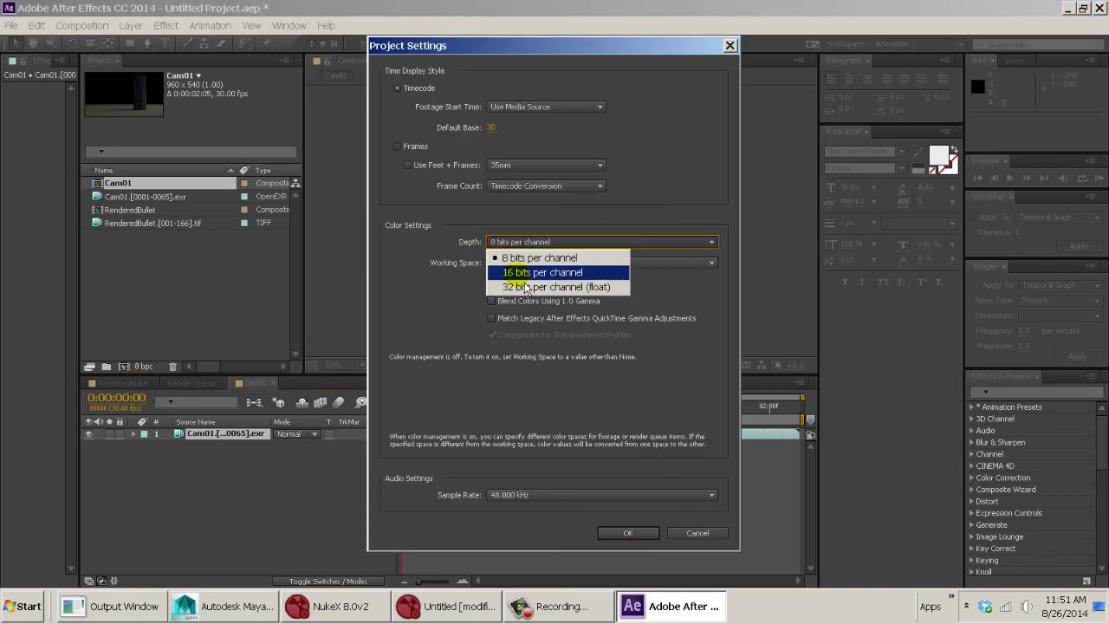
left_click(529, 274)
left_click(536, 263)
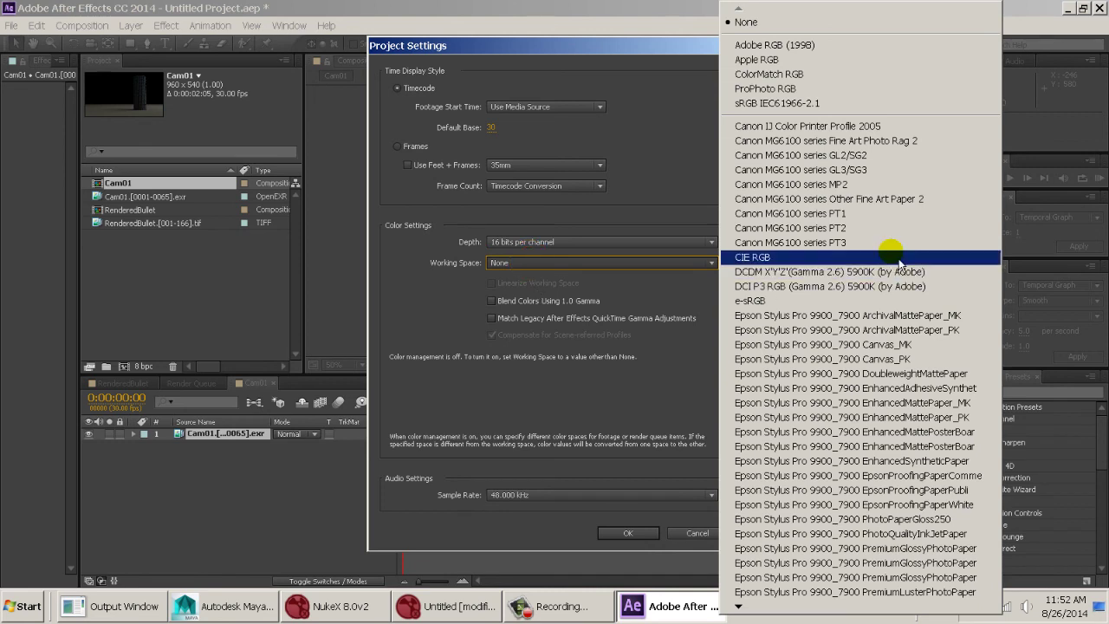
left_click(806, 103)
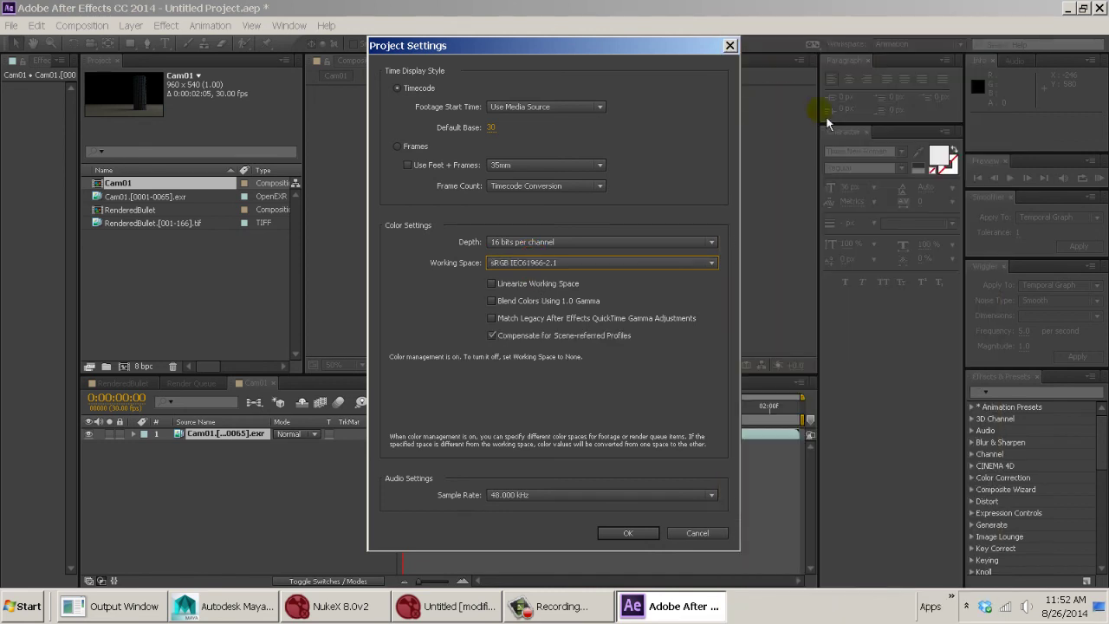
left_click(551, 284)
left_click(627, 536)
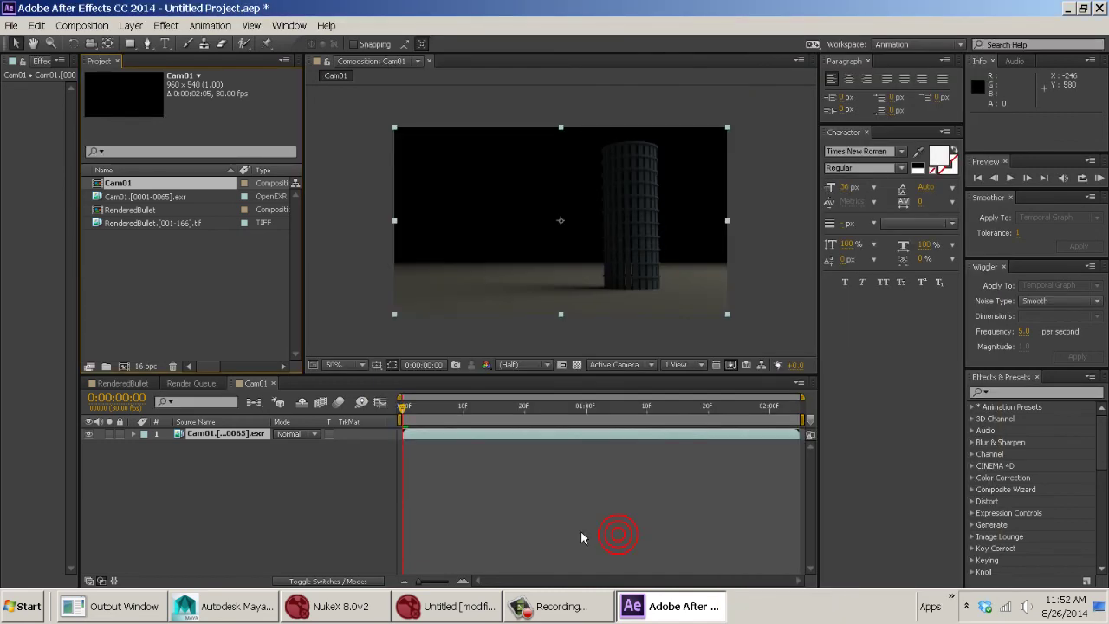
- Check the color management profile in the Cam01 EXR sequence's footage interpretation and accept the existing settings
left_click(154, 198)
right_click(158, 199)
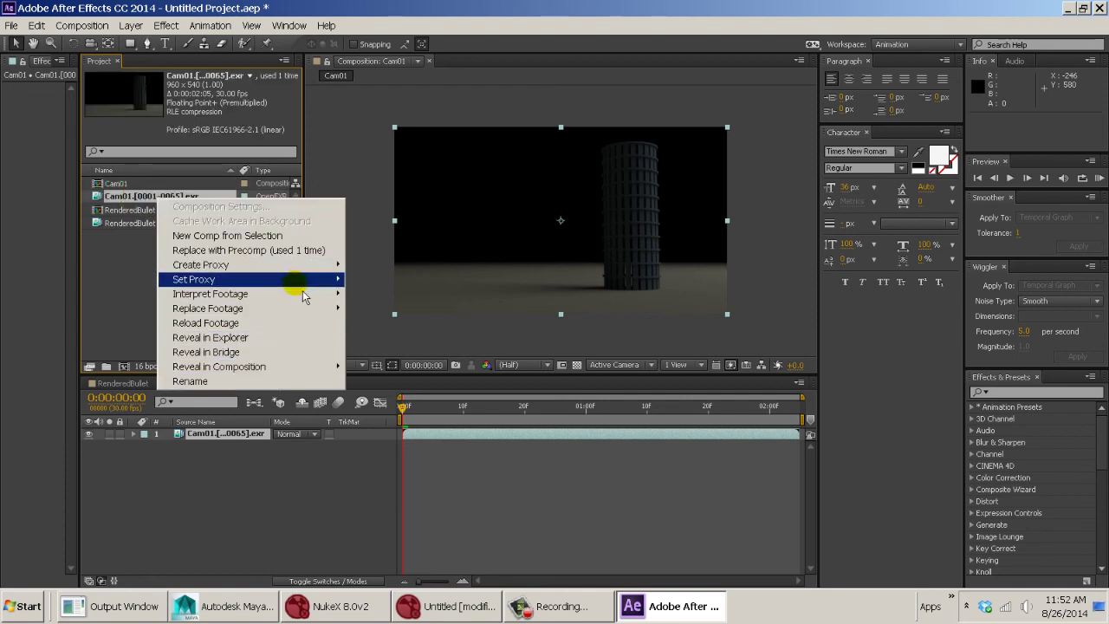
mouse_move(297, 293)
left_click(369, 292)
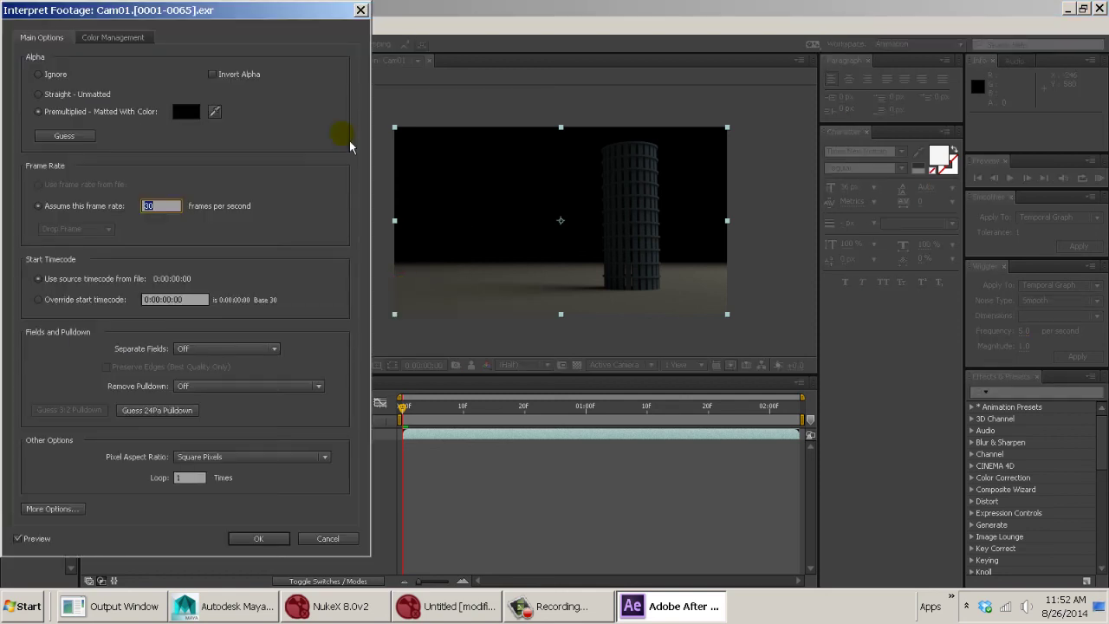
left_click(138, 41)
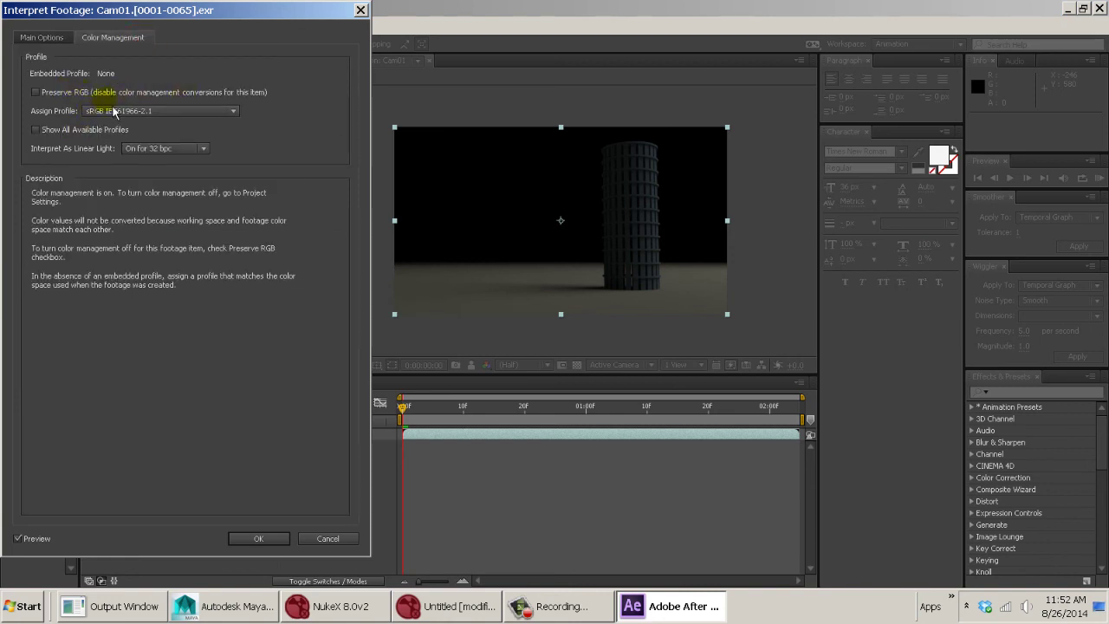
left_click(258, 538)
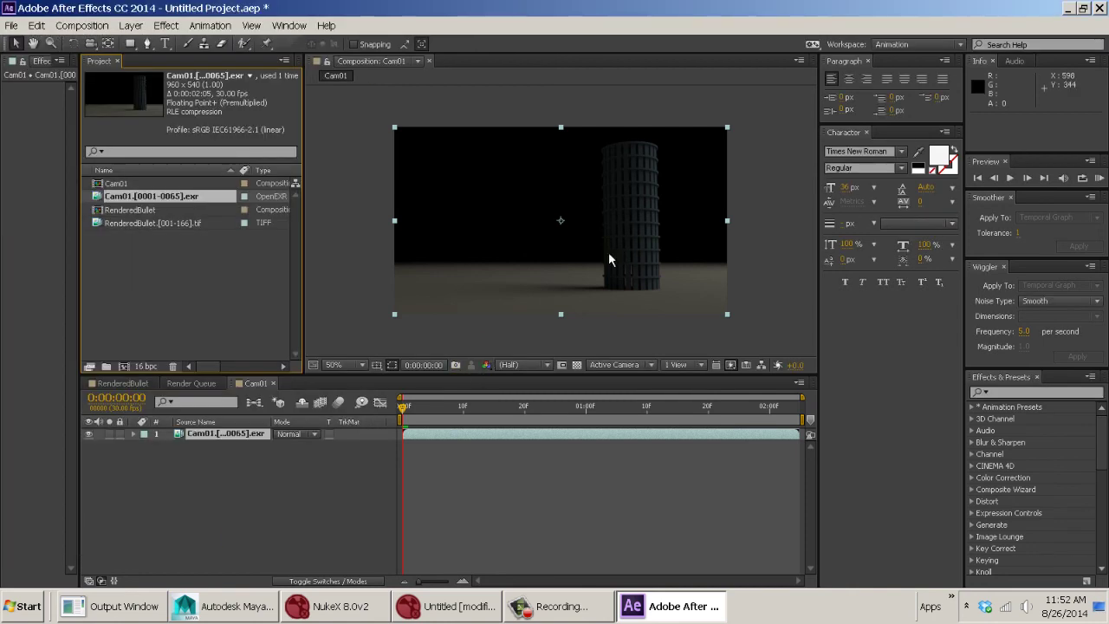
- Switch to NukeX and view the ungraded AppendClip2 output to compare it with the After Effects composition
left_click(412, 615)
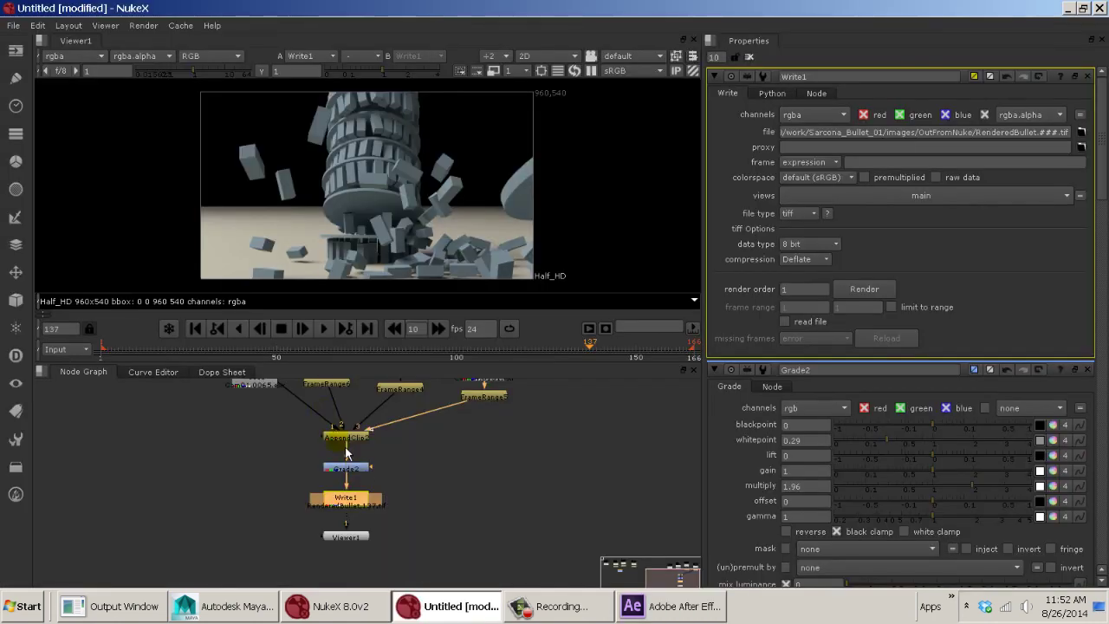
left_click(356, 471)
left_click(356, 437)
key("1")
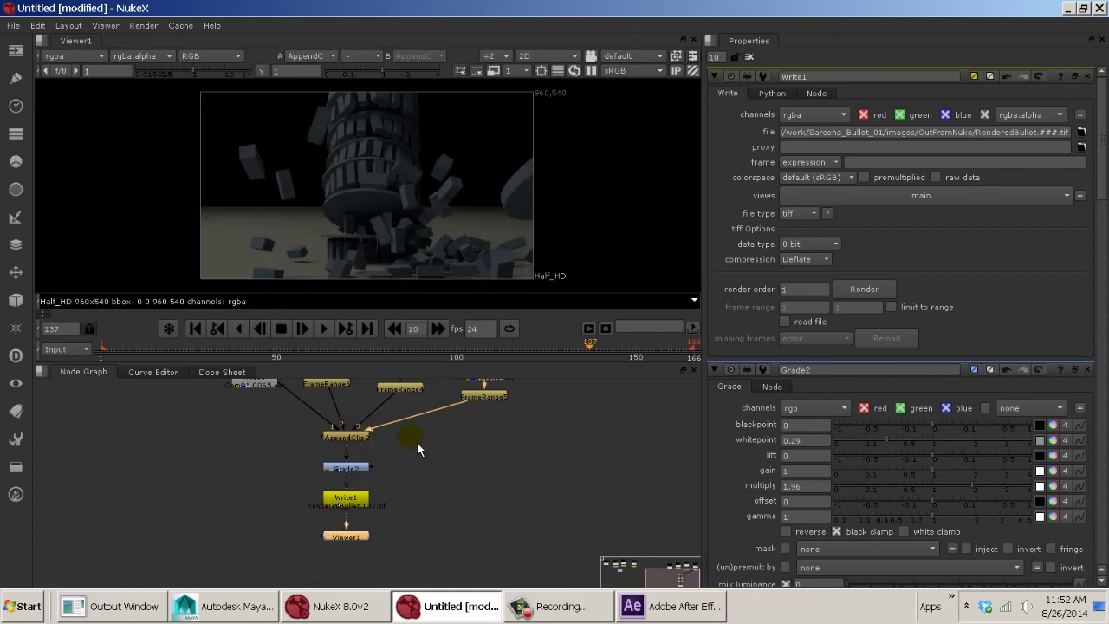
key("alt+Tab")
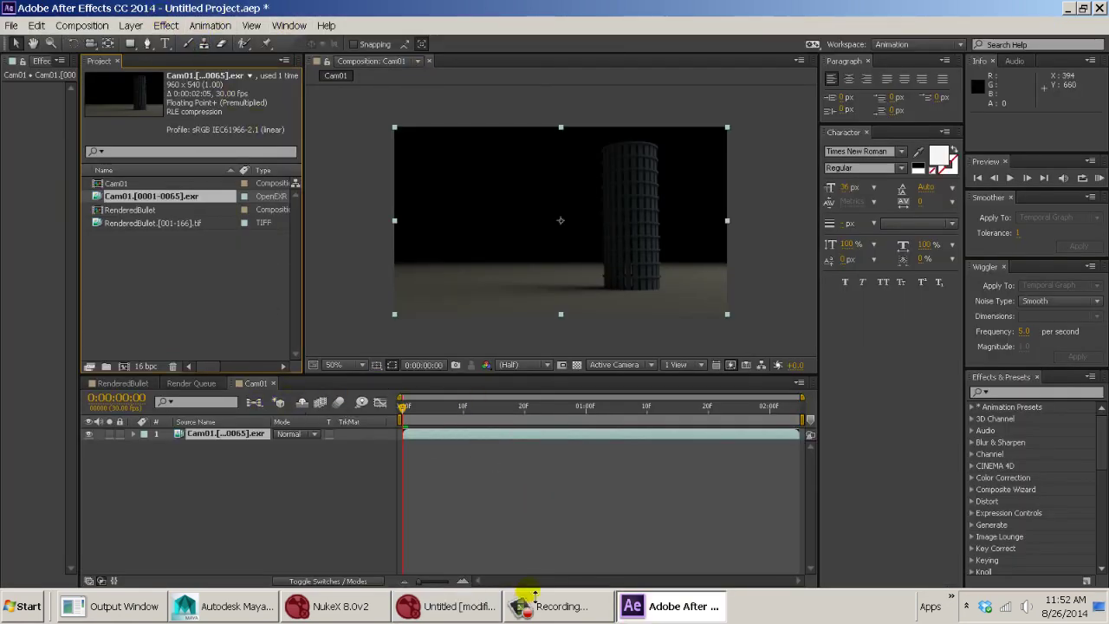
left_click(665, 606)
left_click(490, 507)
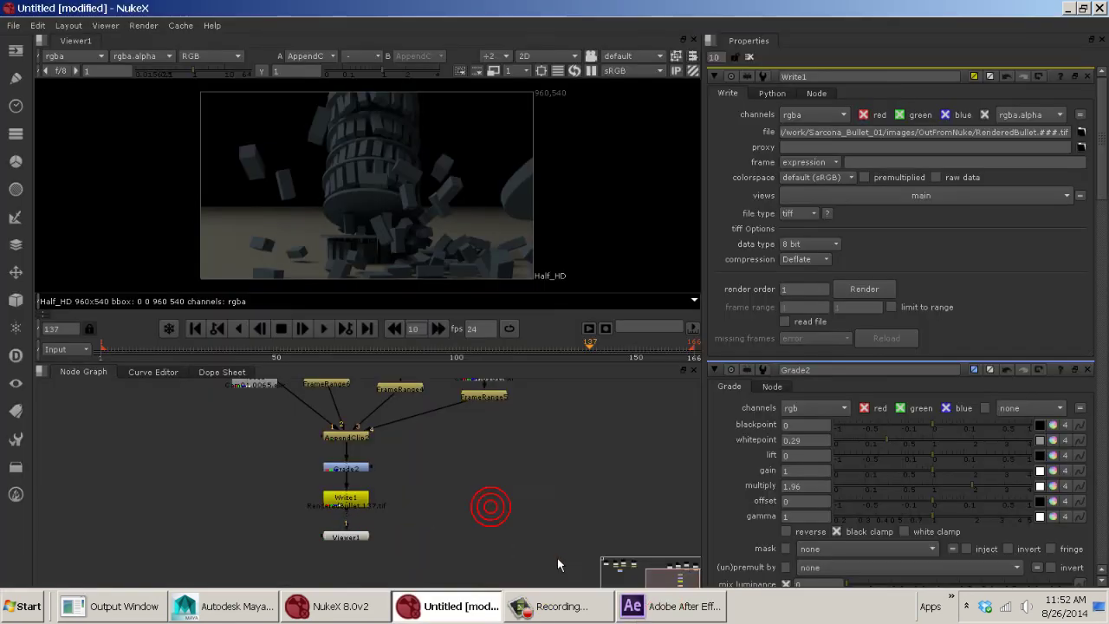
left_click_drag(546, 531, 187, 371)
left_click(177, 434)
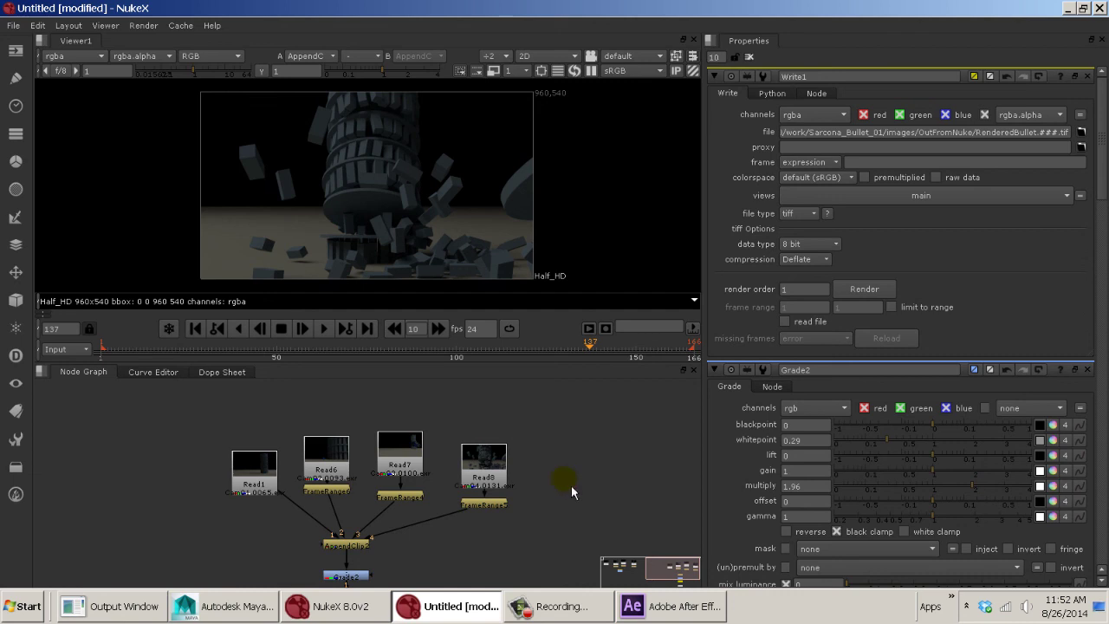
middle_click_drag(560, 542, 569, 448)
left_click(490, 401)
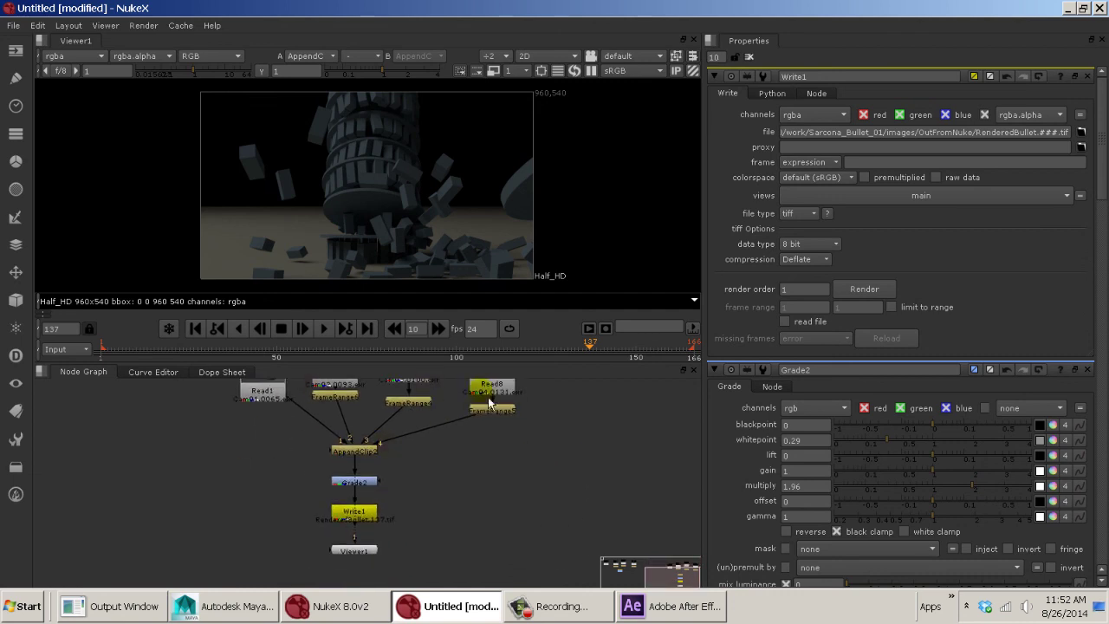
left_click(354, 512)
left_click(458, 545)
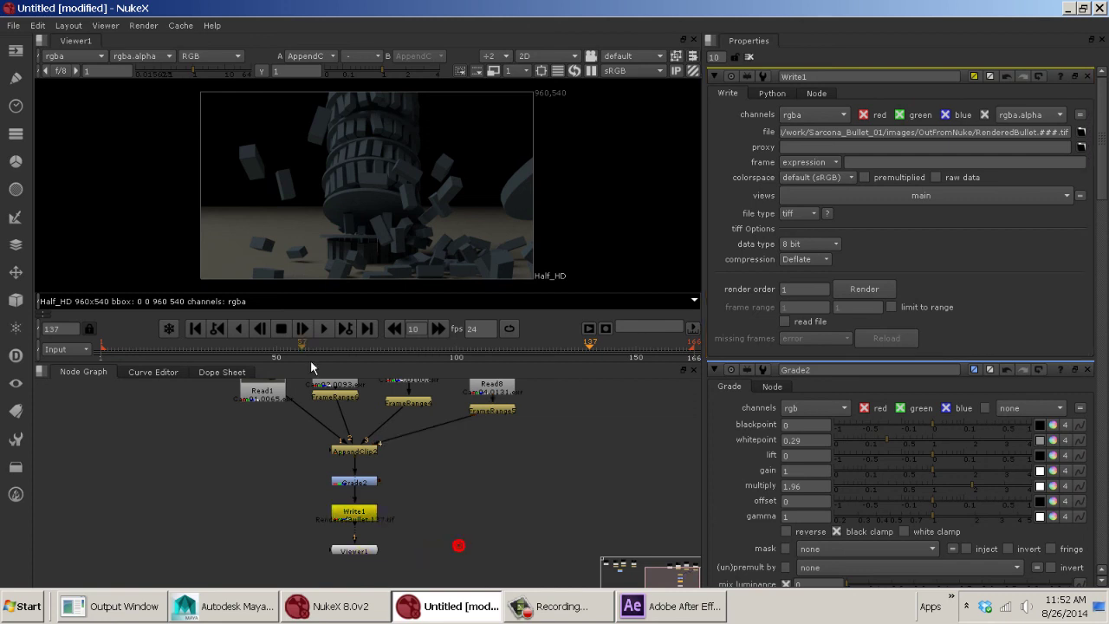
- Save the Nuke script as BulletComp in the bullet project's images/OutFromNuke folder
left_click(19, 24)
left_click(35, 69)
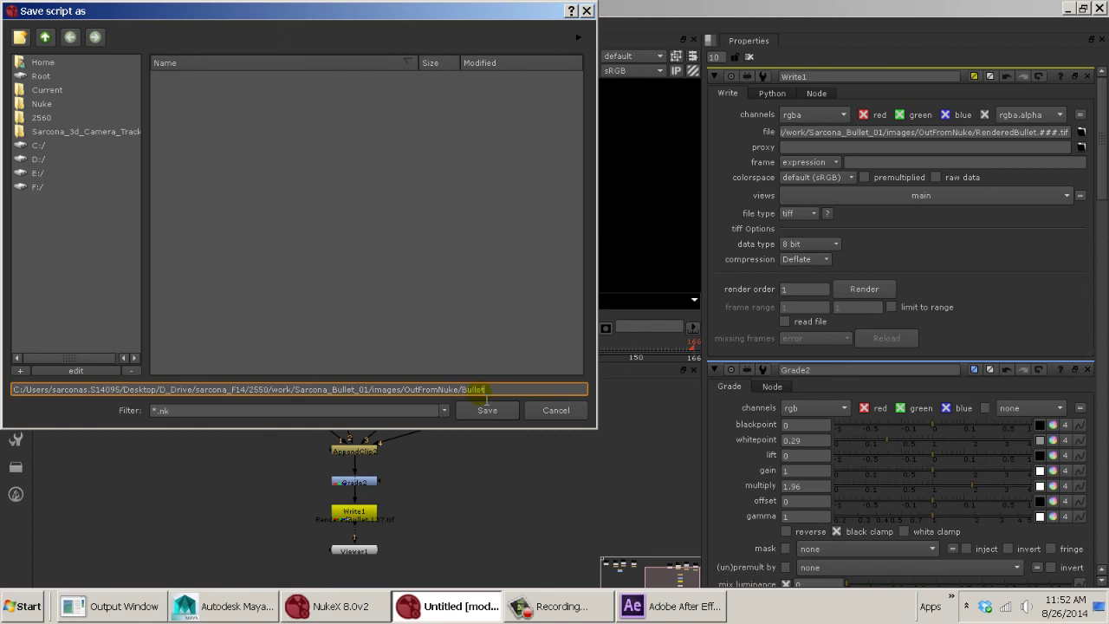
left_click(487, 409)
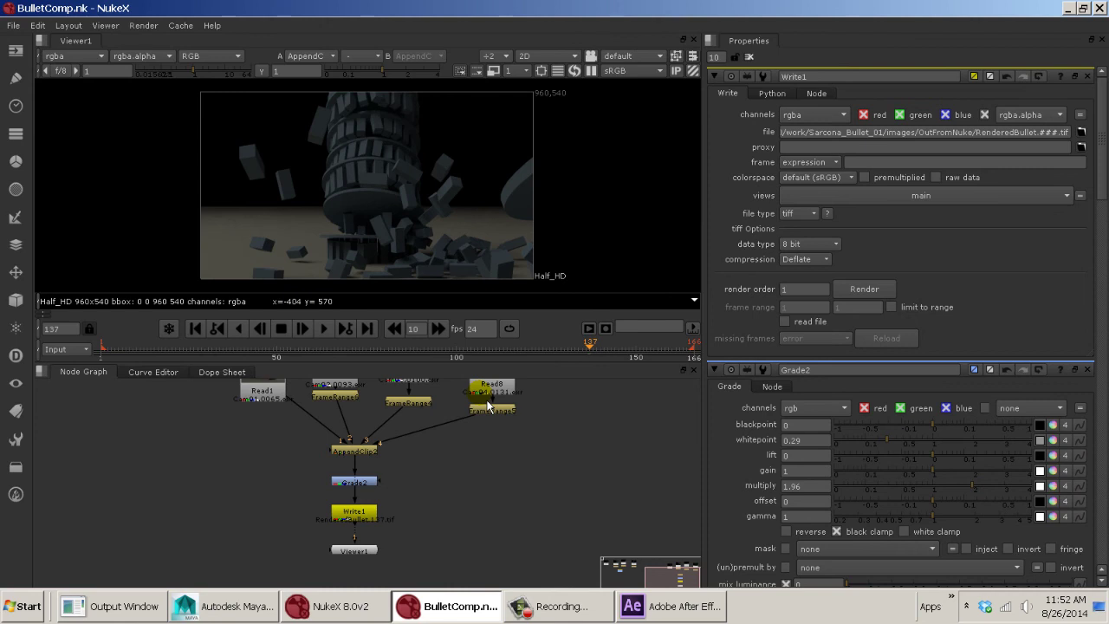
- Copy the Read2 node from the first node tree and paste it beside Read1 in the second tree
scroll(482, 435, "up", 4)
left_click(388, 466)
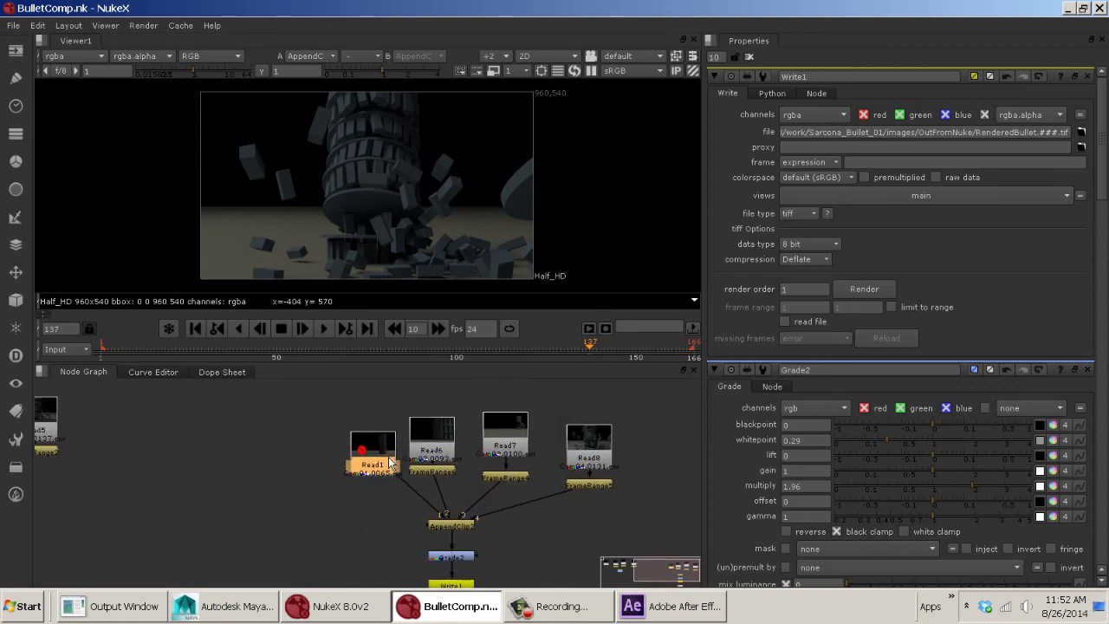
left_click_drag(394, 465, 367, 451)
middle_click_drag(274, 442, 488, 434)
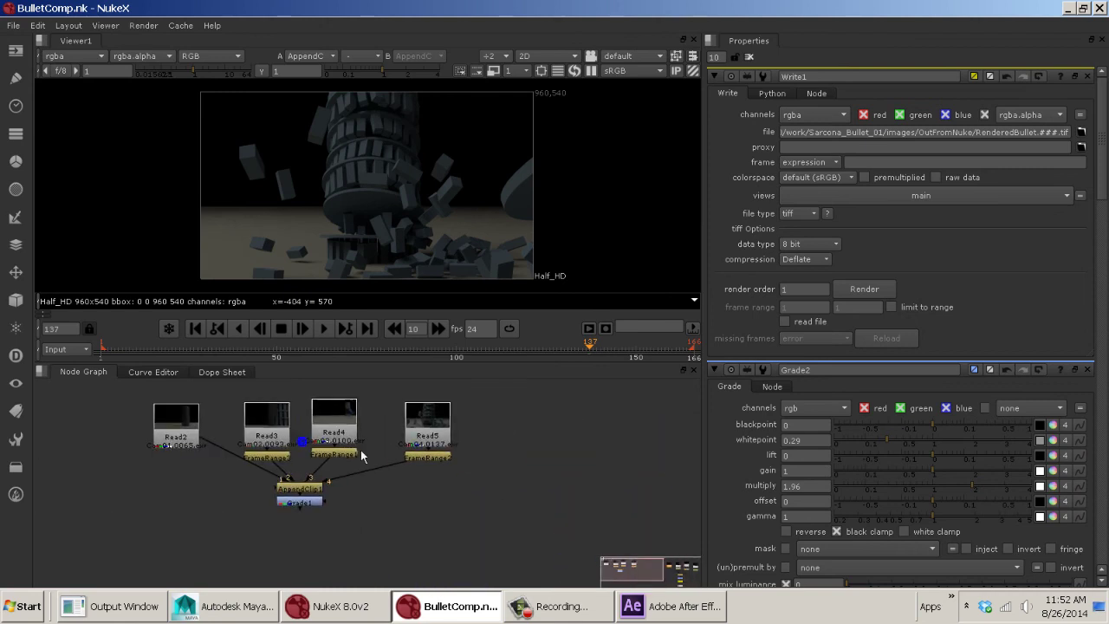
left_click(158, 434)
left_click_drag(171, 442, 165, 439)
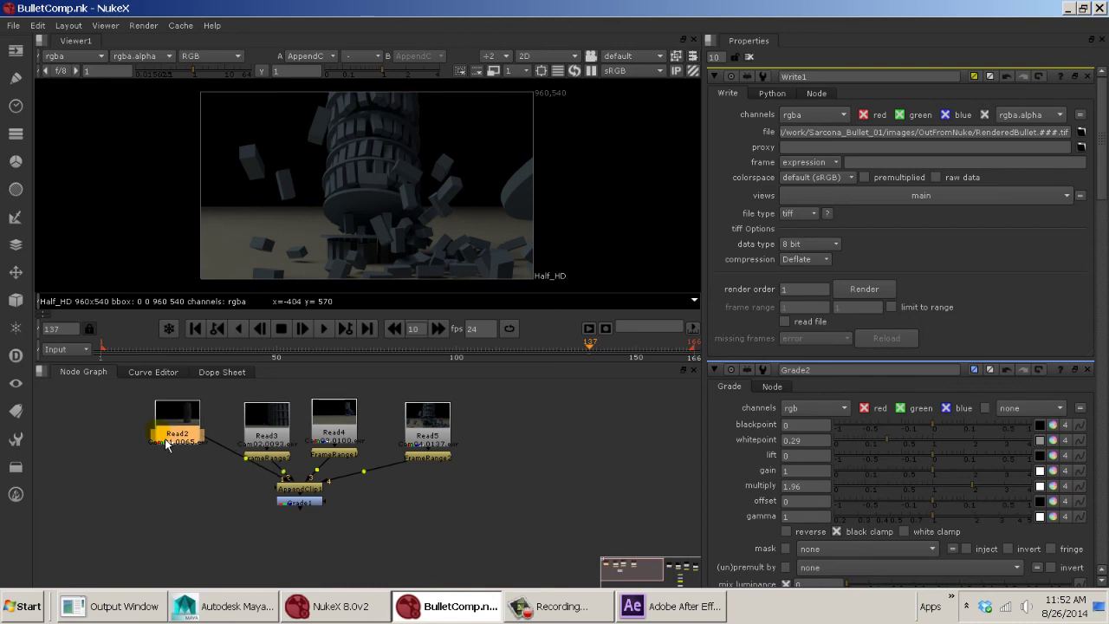
left_click(515, 454)
middle_click_drag(536, 459, 216, 461)
left_click(327, 444)
key("ctrl+v")
left_click_drag(364, 457, 387, 436)
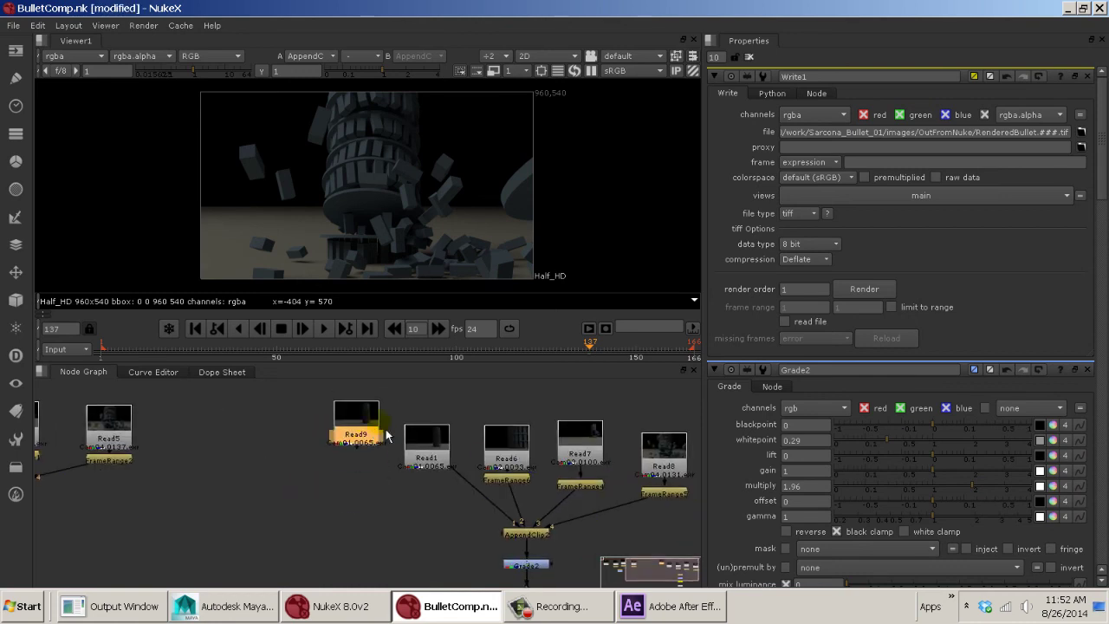
- Replace Read1 with the pasted Read node as AppendClip2's first input, placing it beside Read6, and save the script
left_click_drag(456, 469, 432, 384)
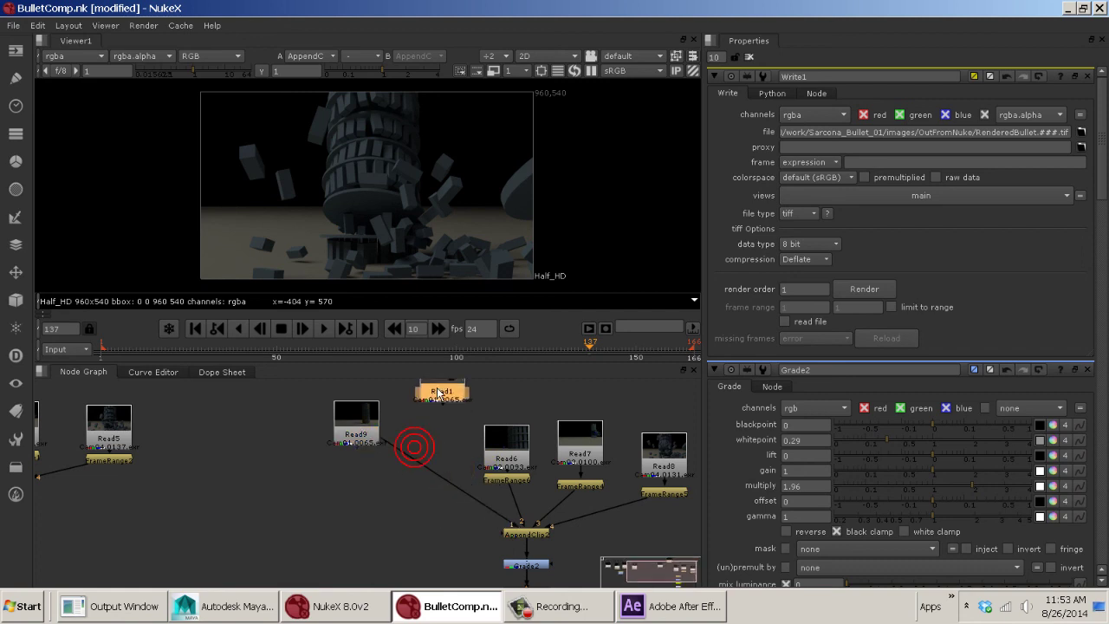
left_click_drag(349, 418, 431, 466)
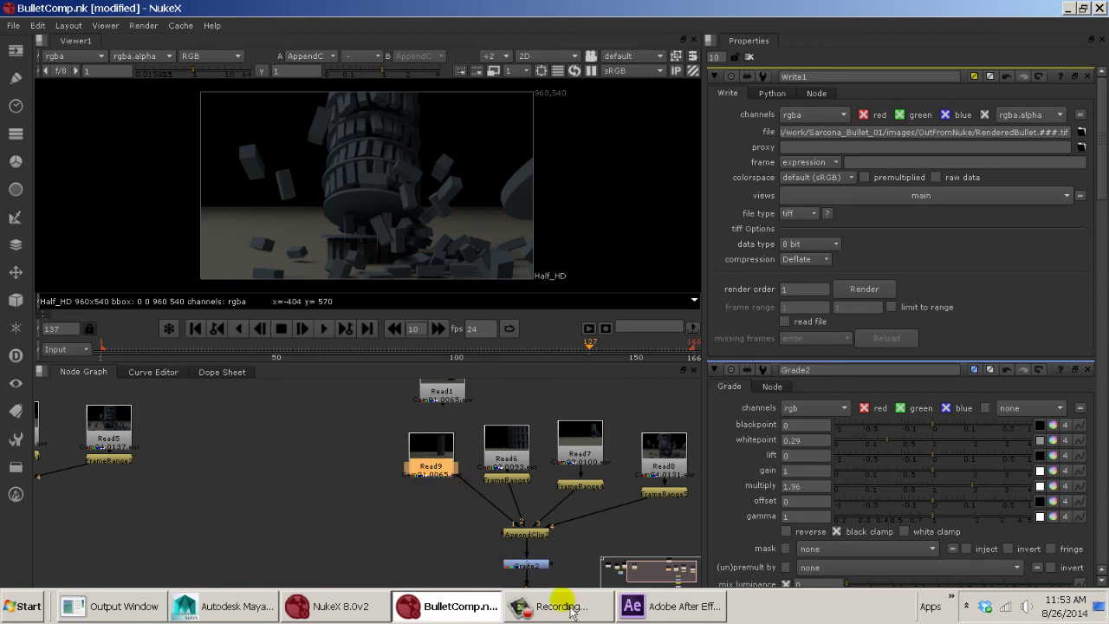
middle_click_drag(489, 550, 342, 520)
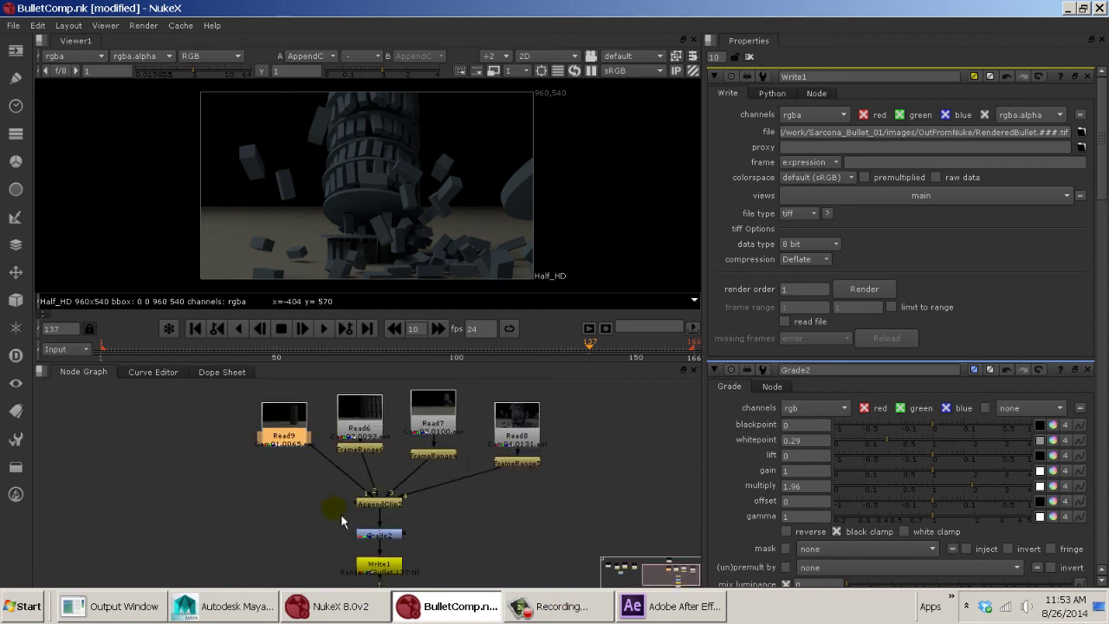
left_click(518, 554)
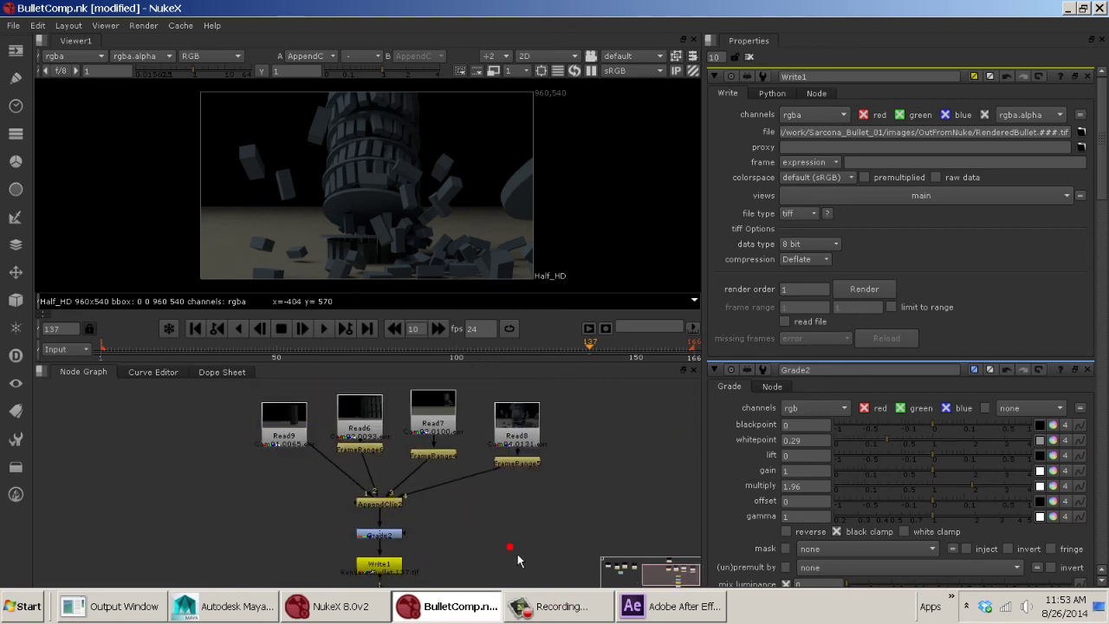
middle_click_drag(560, 508, 579, 579)
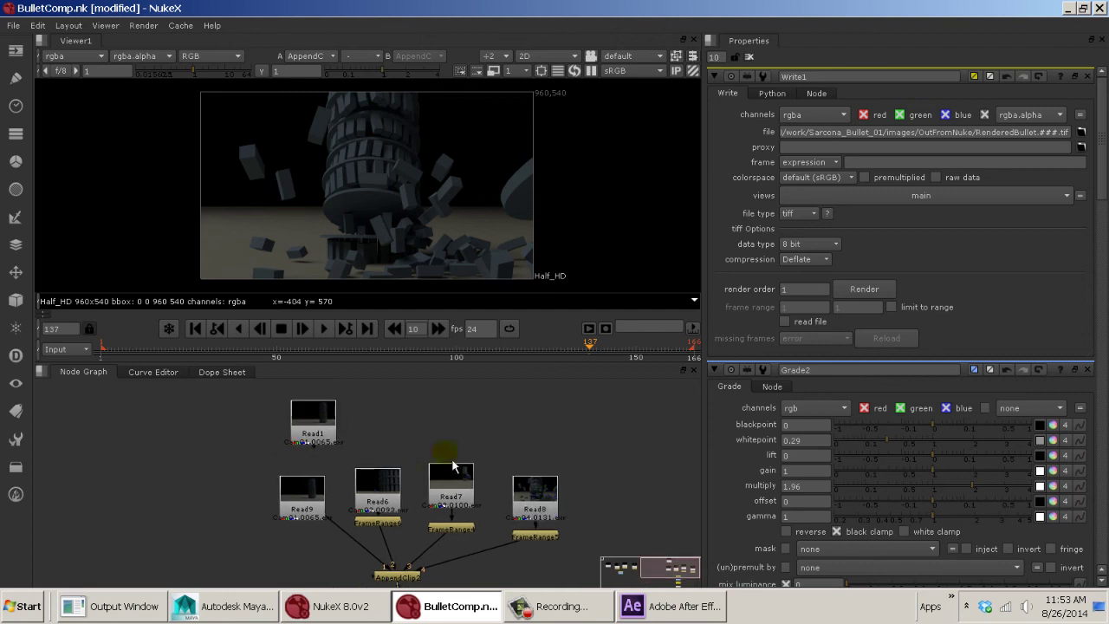
- Close both NukeX windows and quit After Effects without saving the untitled project
double_click(8, 8)
left_click(296, 70)
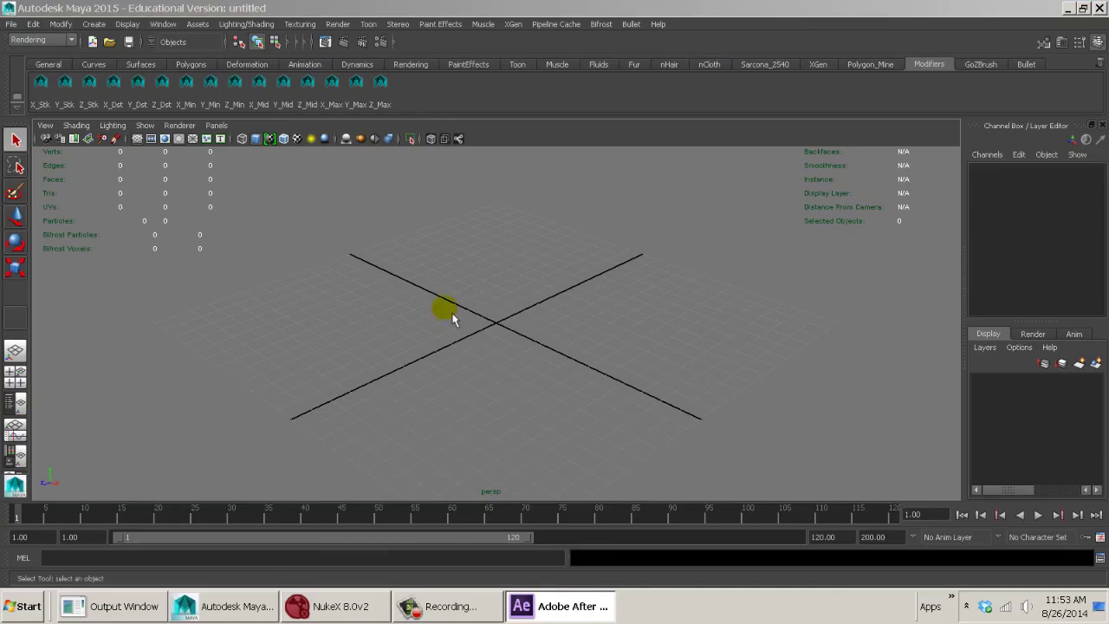
right_click(570, 610)
left_click(567, 582)
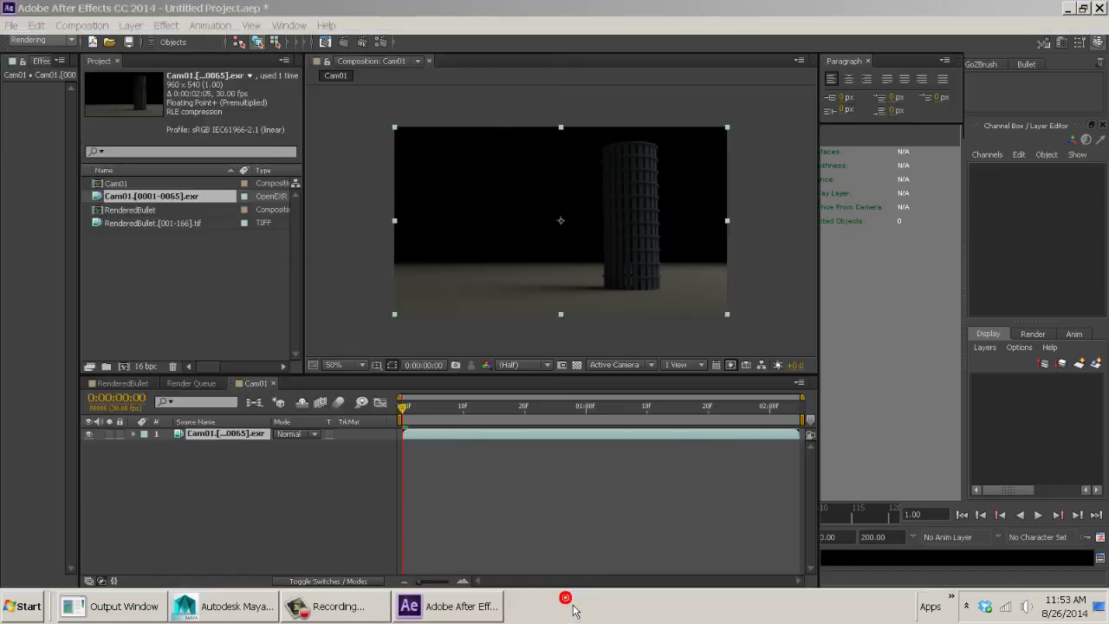
right_click(568, 601)
left_click(468, 604)
right_click(473, 611)
left_click(468, 577)
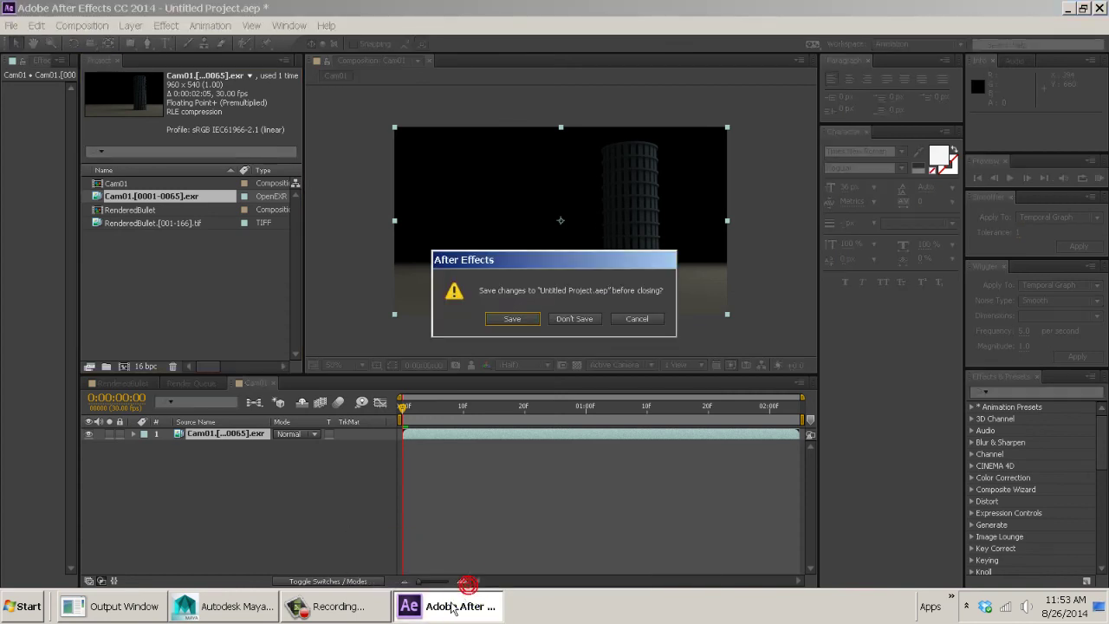
left_click(561, 321)
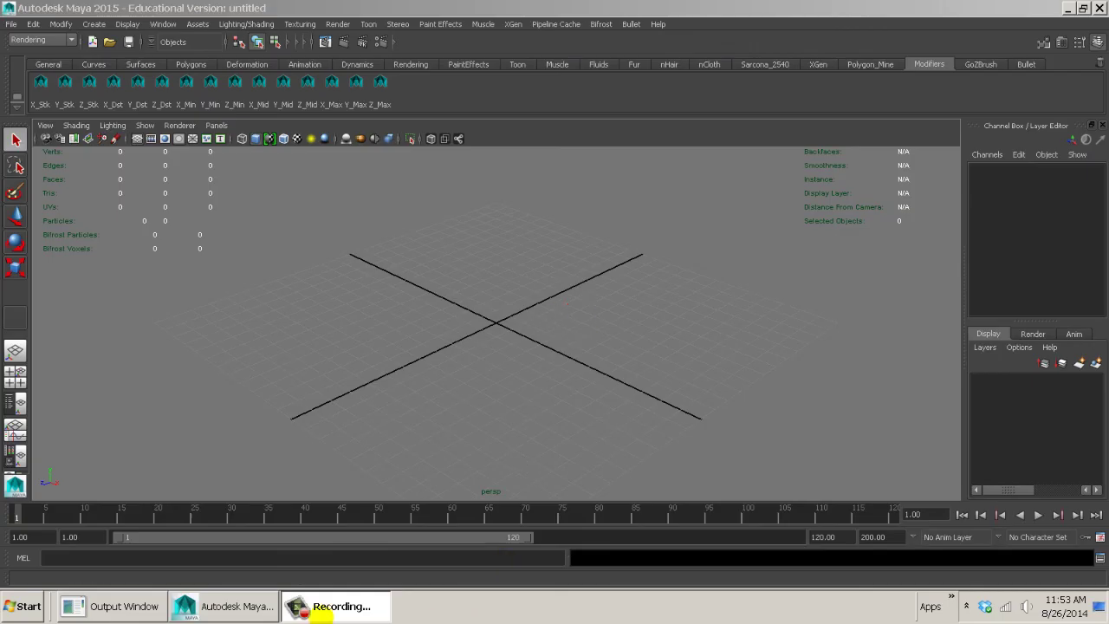
- Show the desktop and browse from D_Drive through 2550/work to the bullet project's movies folder
left_click(31, 607)
left_click(33, 605)
key("super+d")
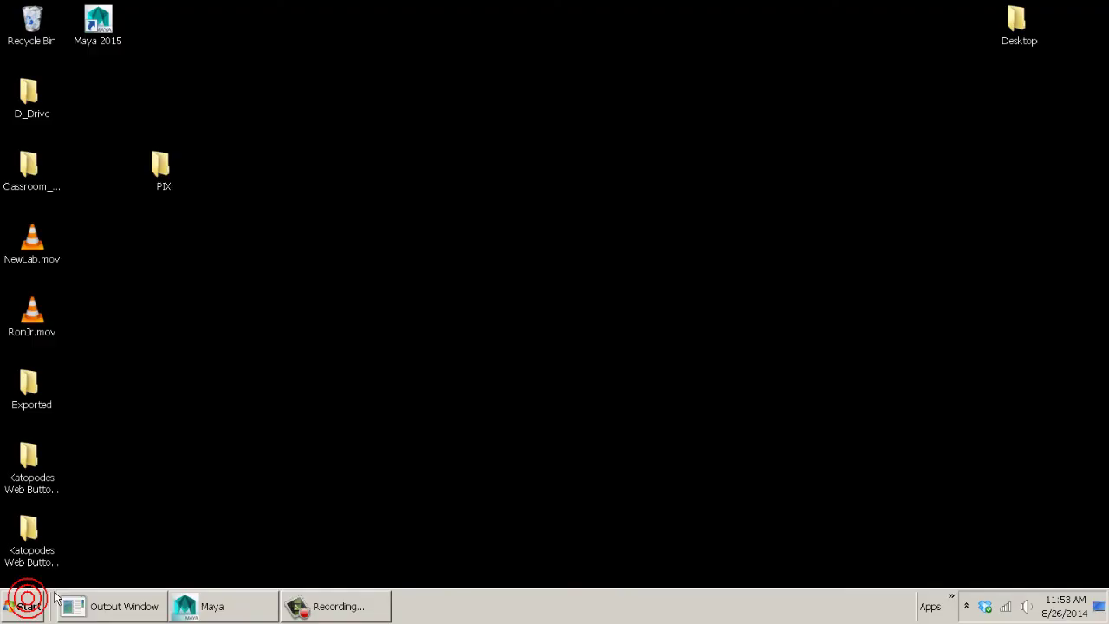
left_click(48, 97)
double_click(50, 102)
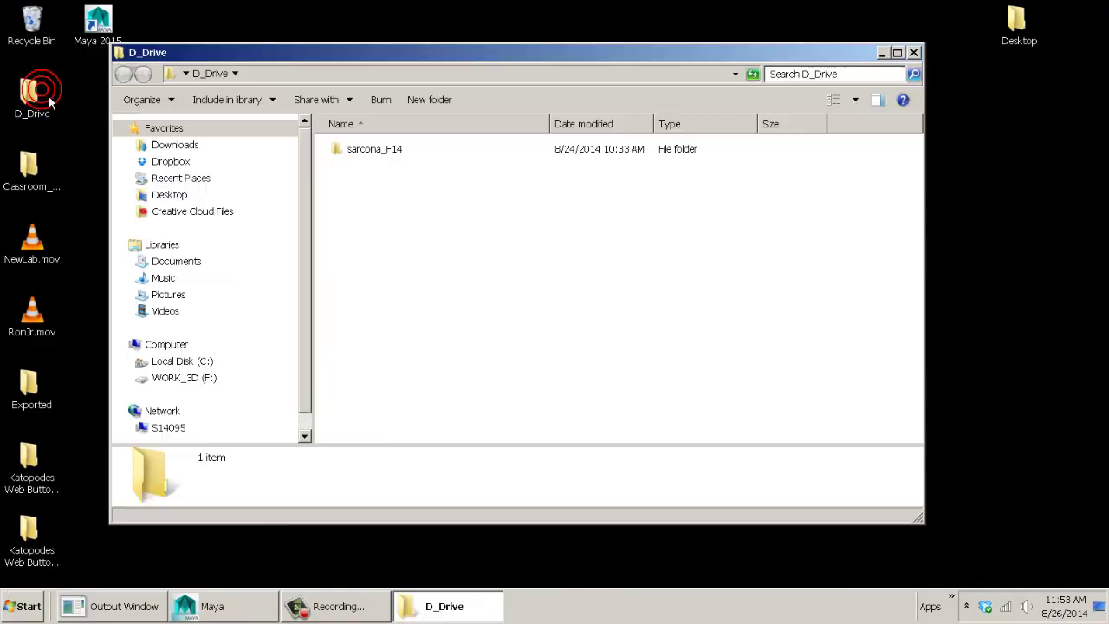
double_click(386, 152)
double_click(359, 227)
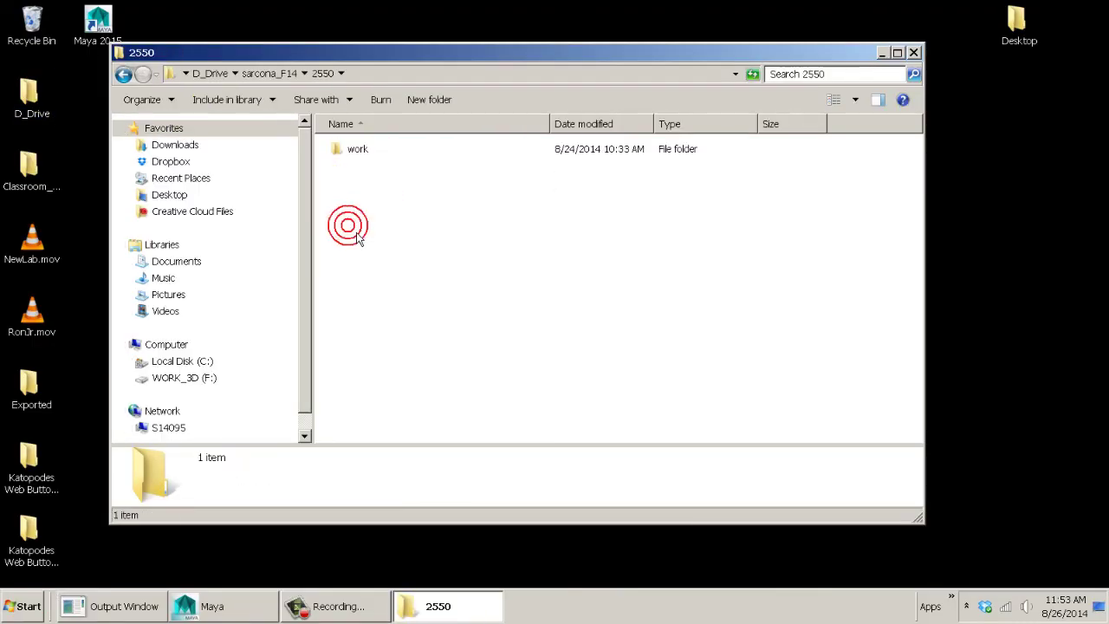
double_click(367, 153)
double_click(376, 158)
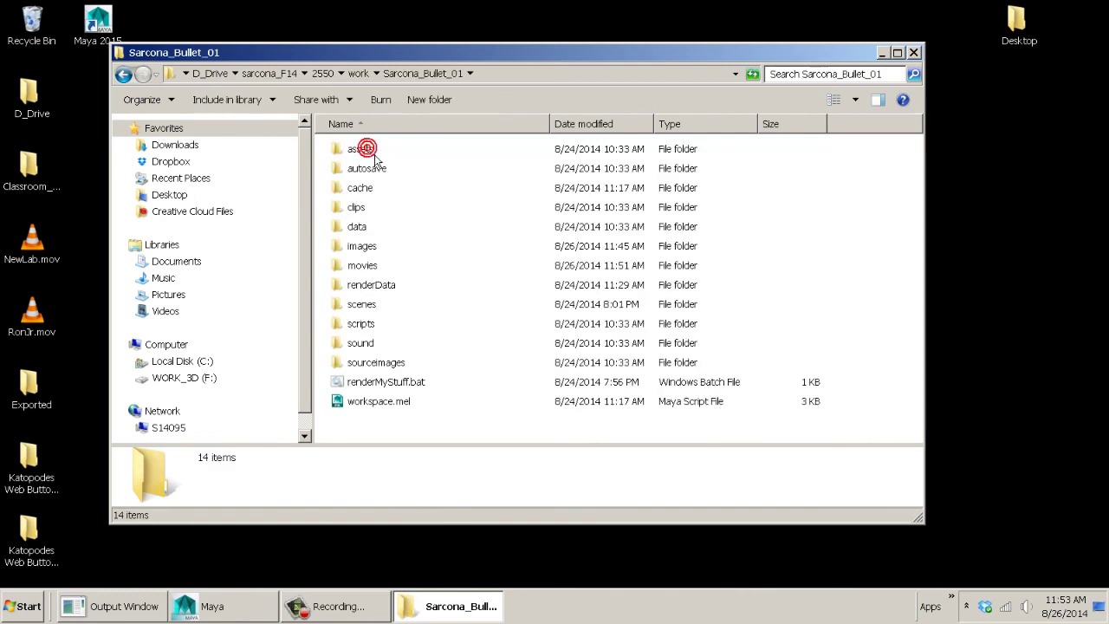
left_click(381, 269)
double_click(382, 268)
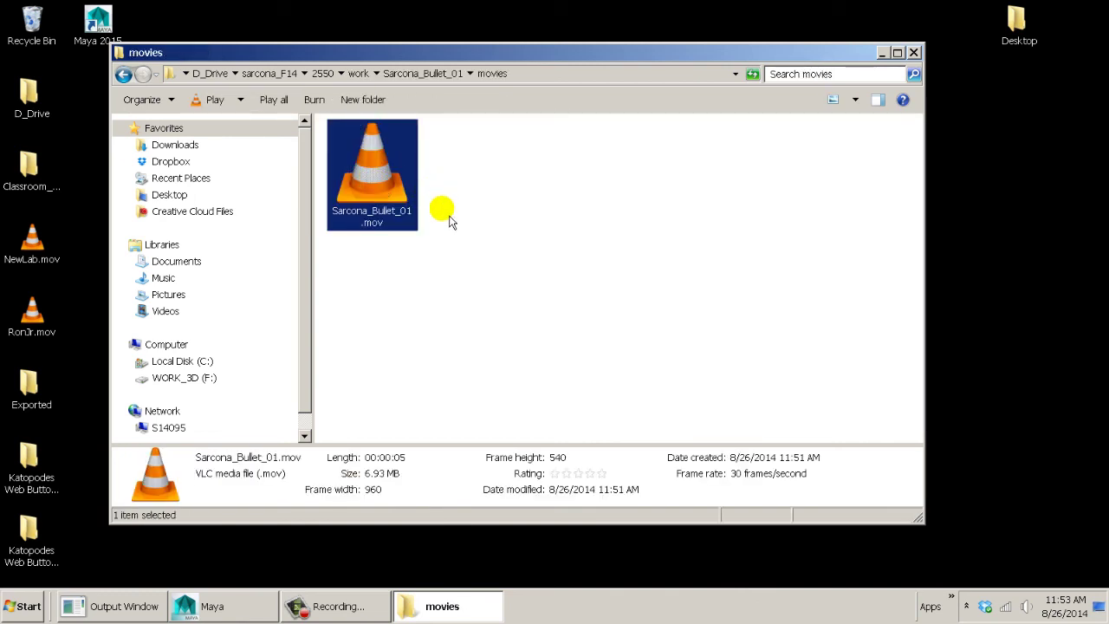
- Point out the rendered bullet movie in the movies folder and close the folder window
left_click(449, 371)
left_click_drag(451, 428, 294, 83)
left_click(452, 333)
left_click_drag(452, 291, 289, 82)
left_click_drag(460, 293, 282, 102)
left_click(503, 272)
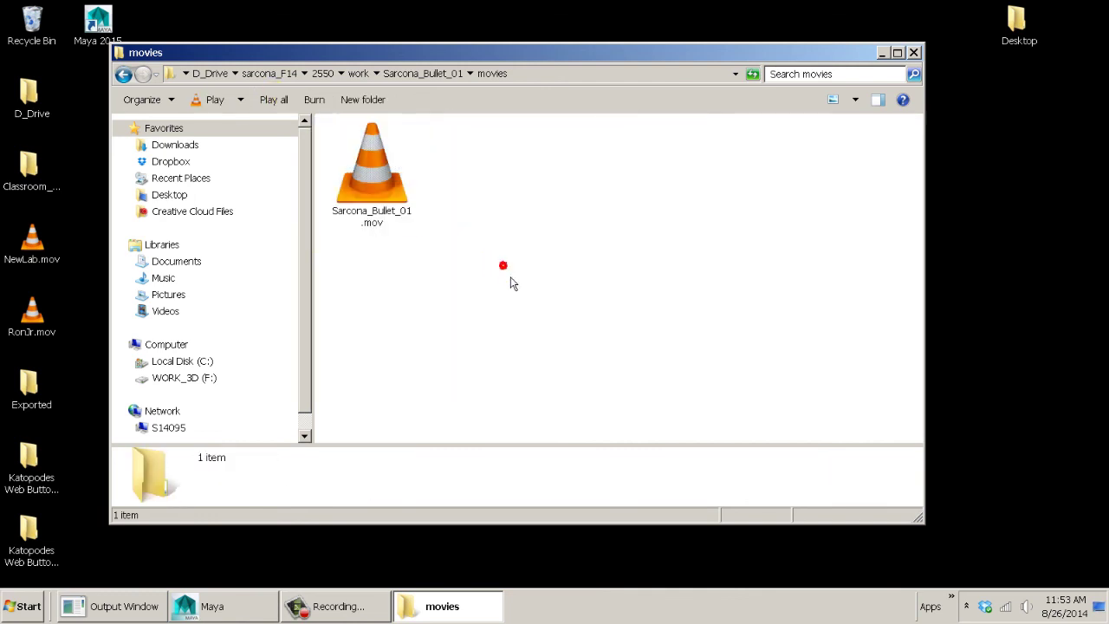
key("alt+F4")
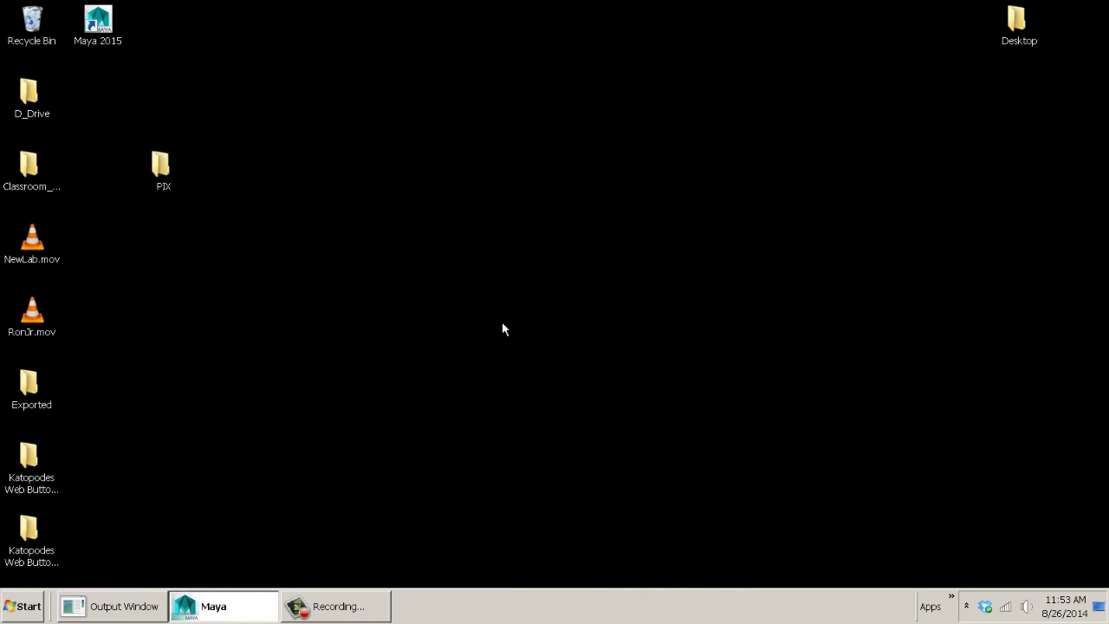